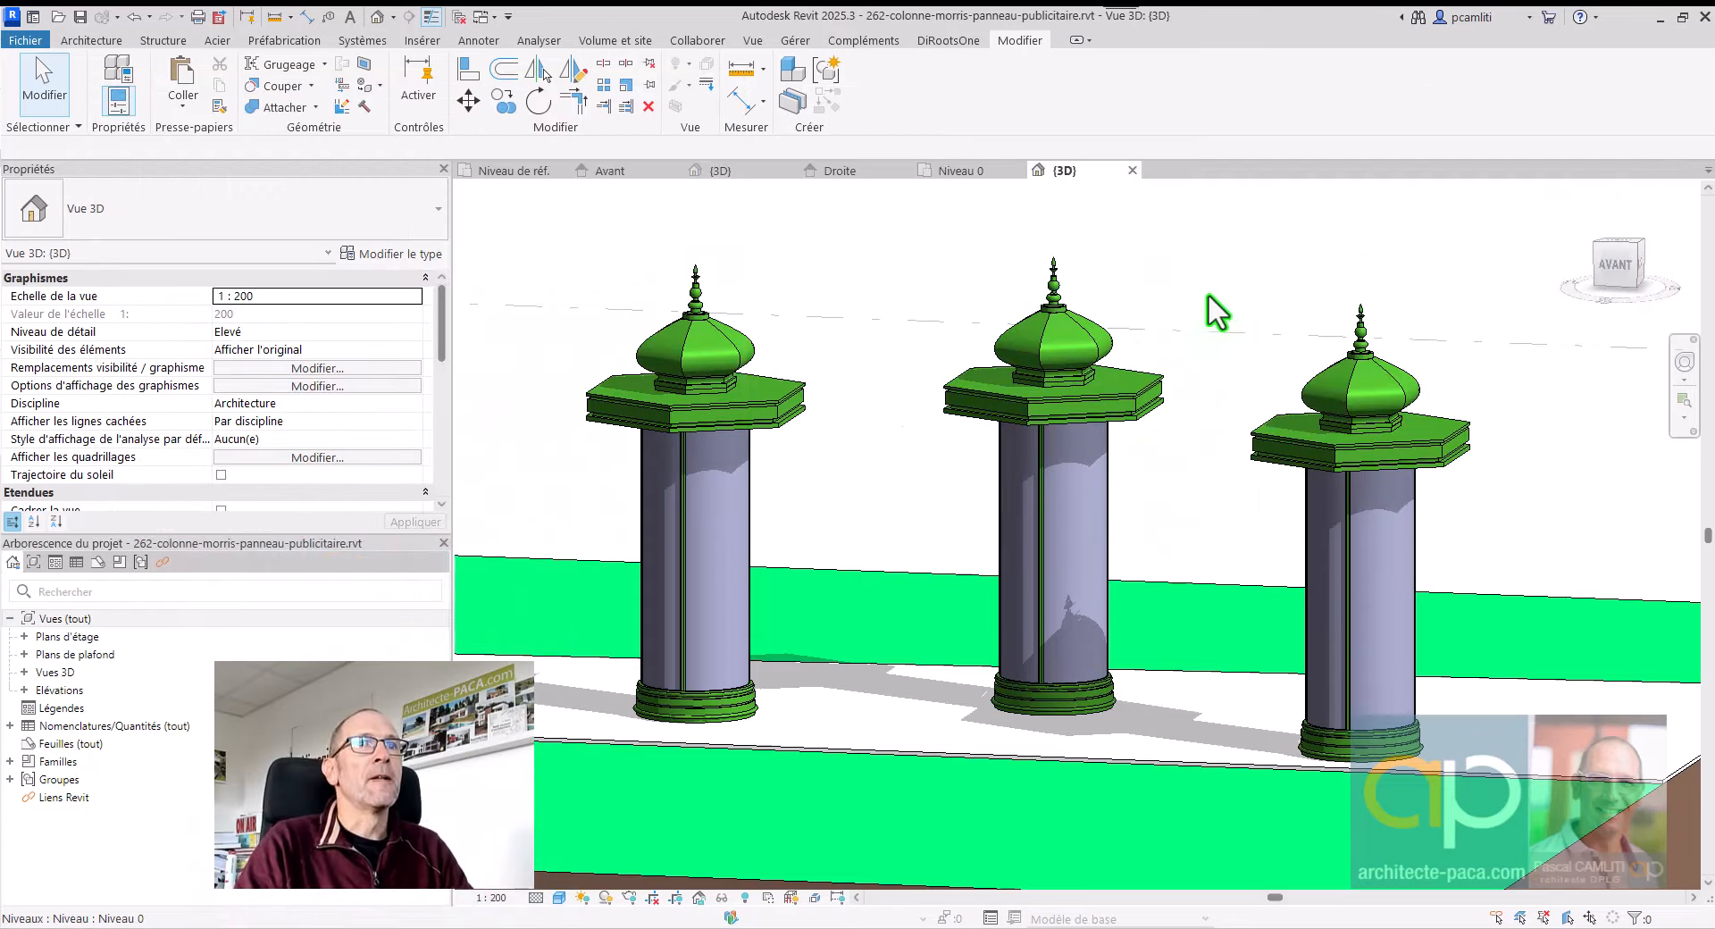
# Step: Examine the middle Morris column in the project's 3D view and its family's Niveau de réf. plan
pyautogui.keyDown('shift'); pyautogui.moveTo(1208, 293); pyautogui.dragTo(1206, 497, button='middle'); pyautogui.keyUp('shift')
pyautogui.click(1116, 374)
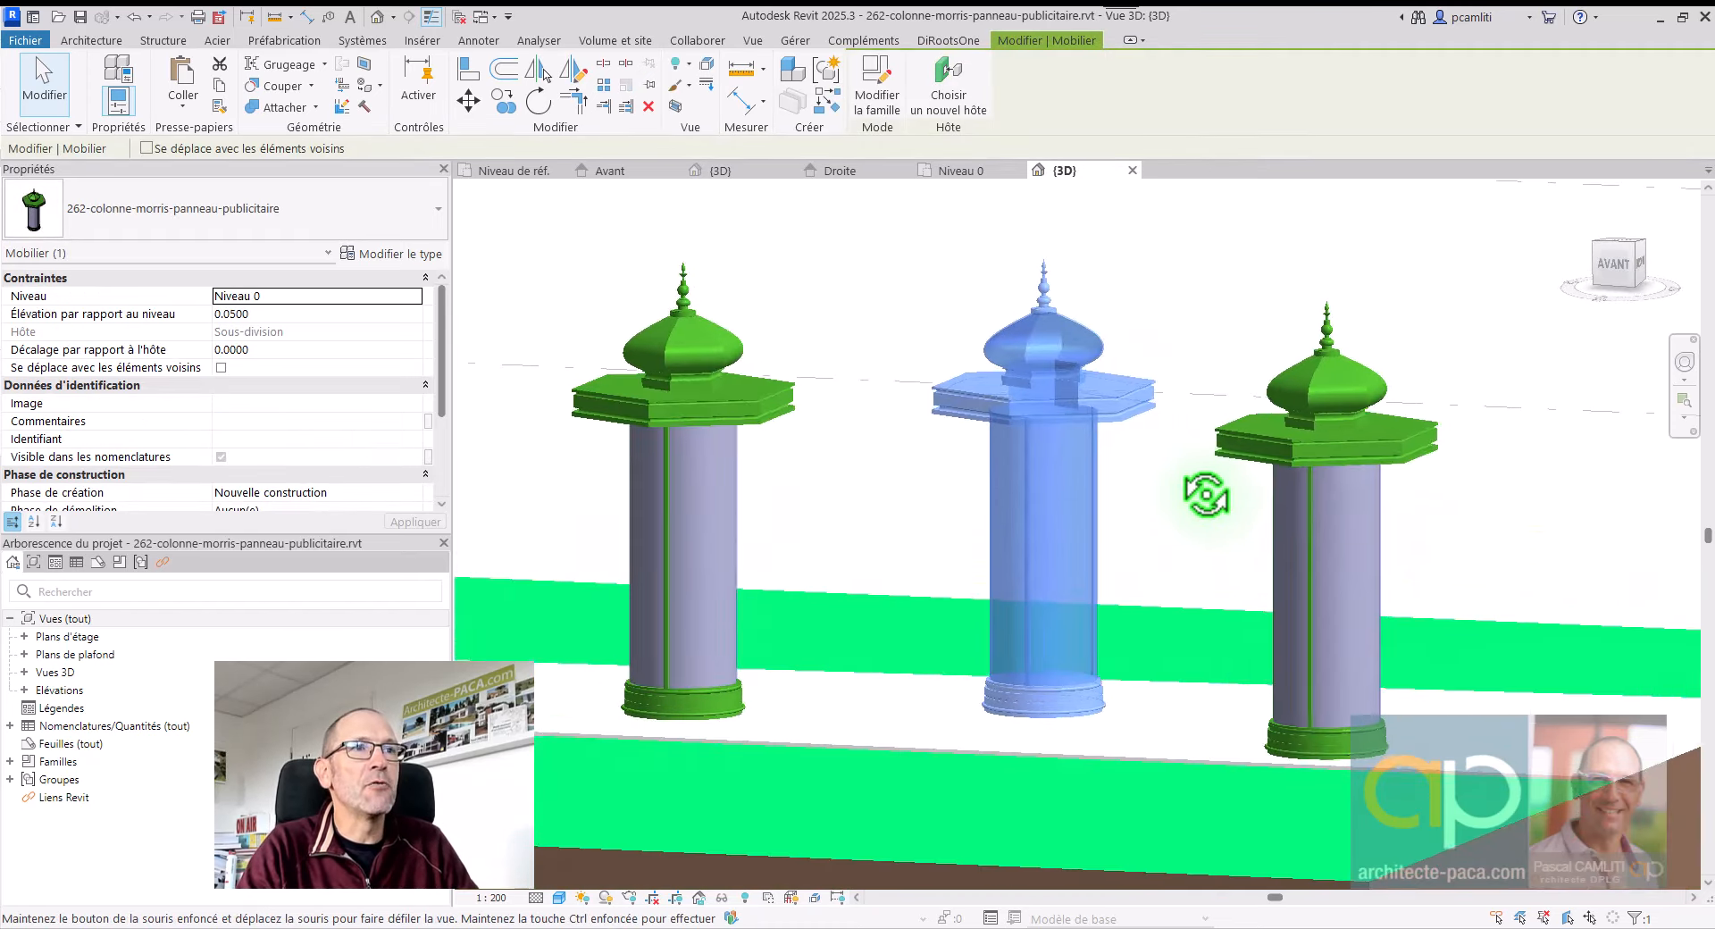
pyautogui.moveTo(854, 513); pyautogui.dragTo(936, 482, button='middle')
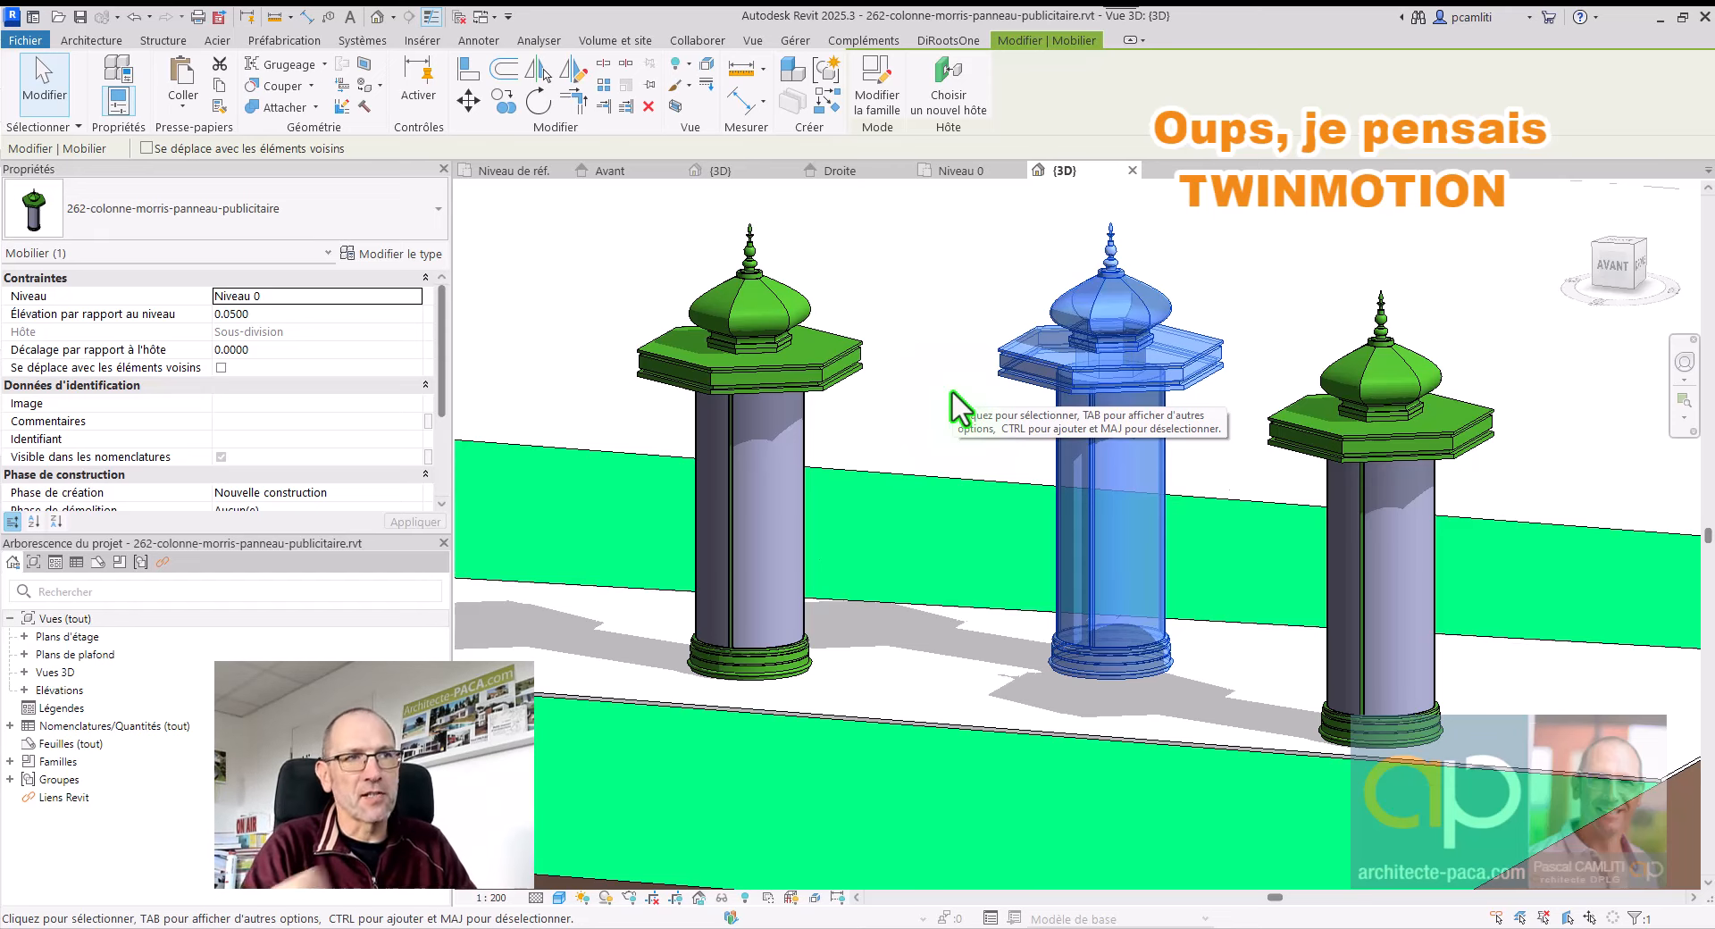
pyautogui.click(496, 168)
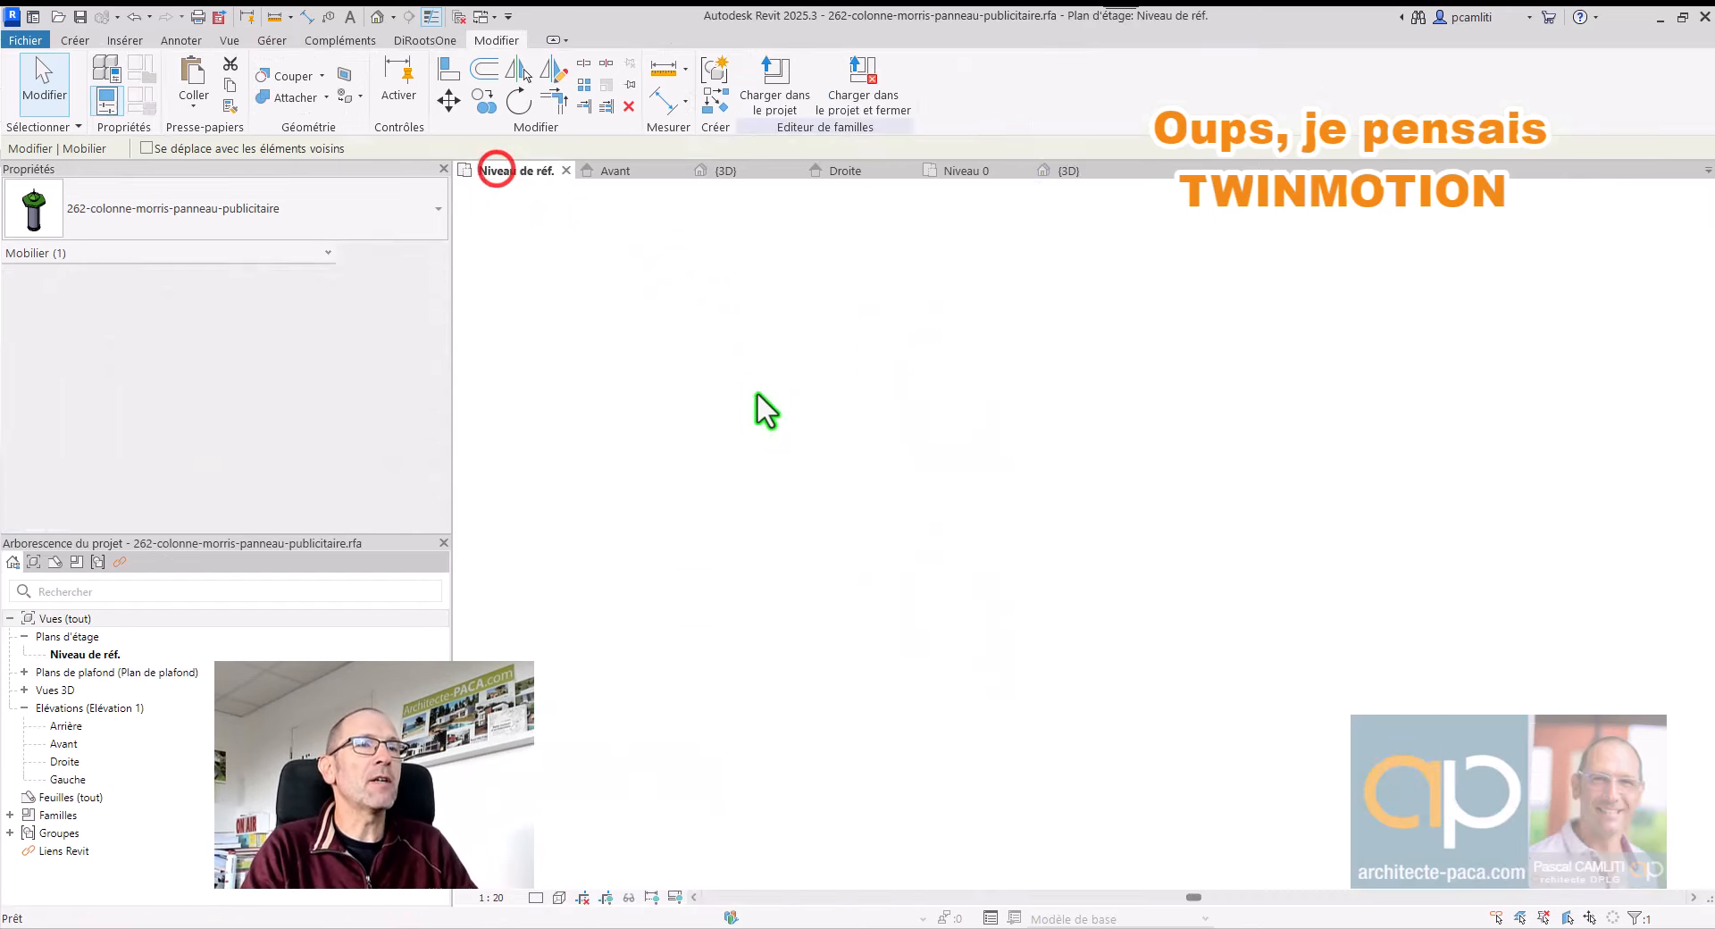
pyautogui.scroll(-4, 1143, 564)
pyautogui.moveTo(1375, 506); pyautogui.dragTo(1359, 592, button='middle')
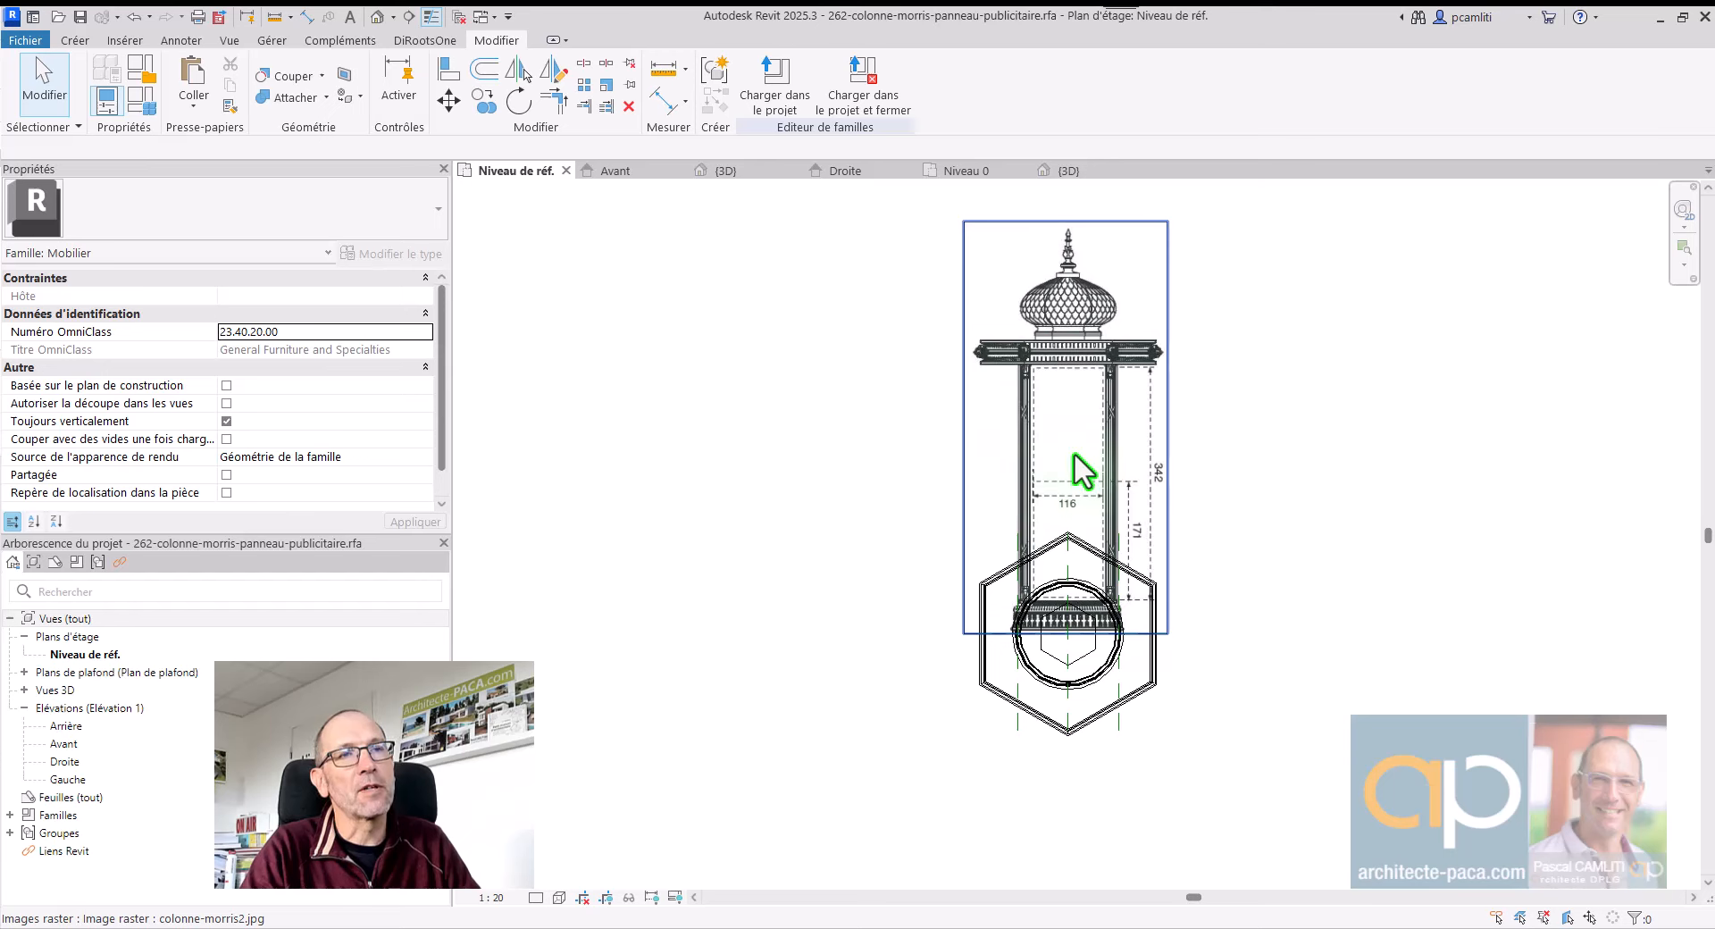
pyautogui.scroll(1, 1074, 453)
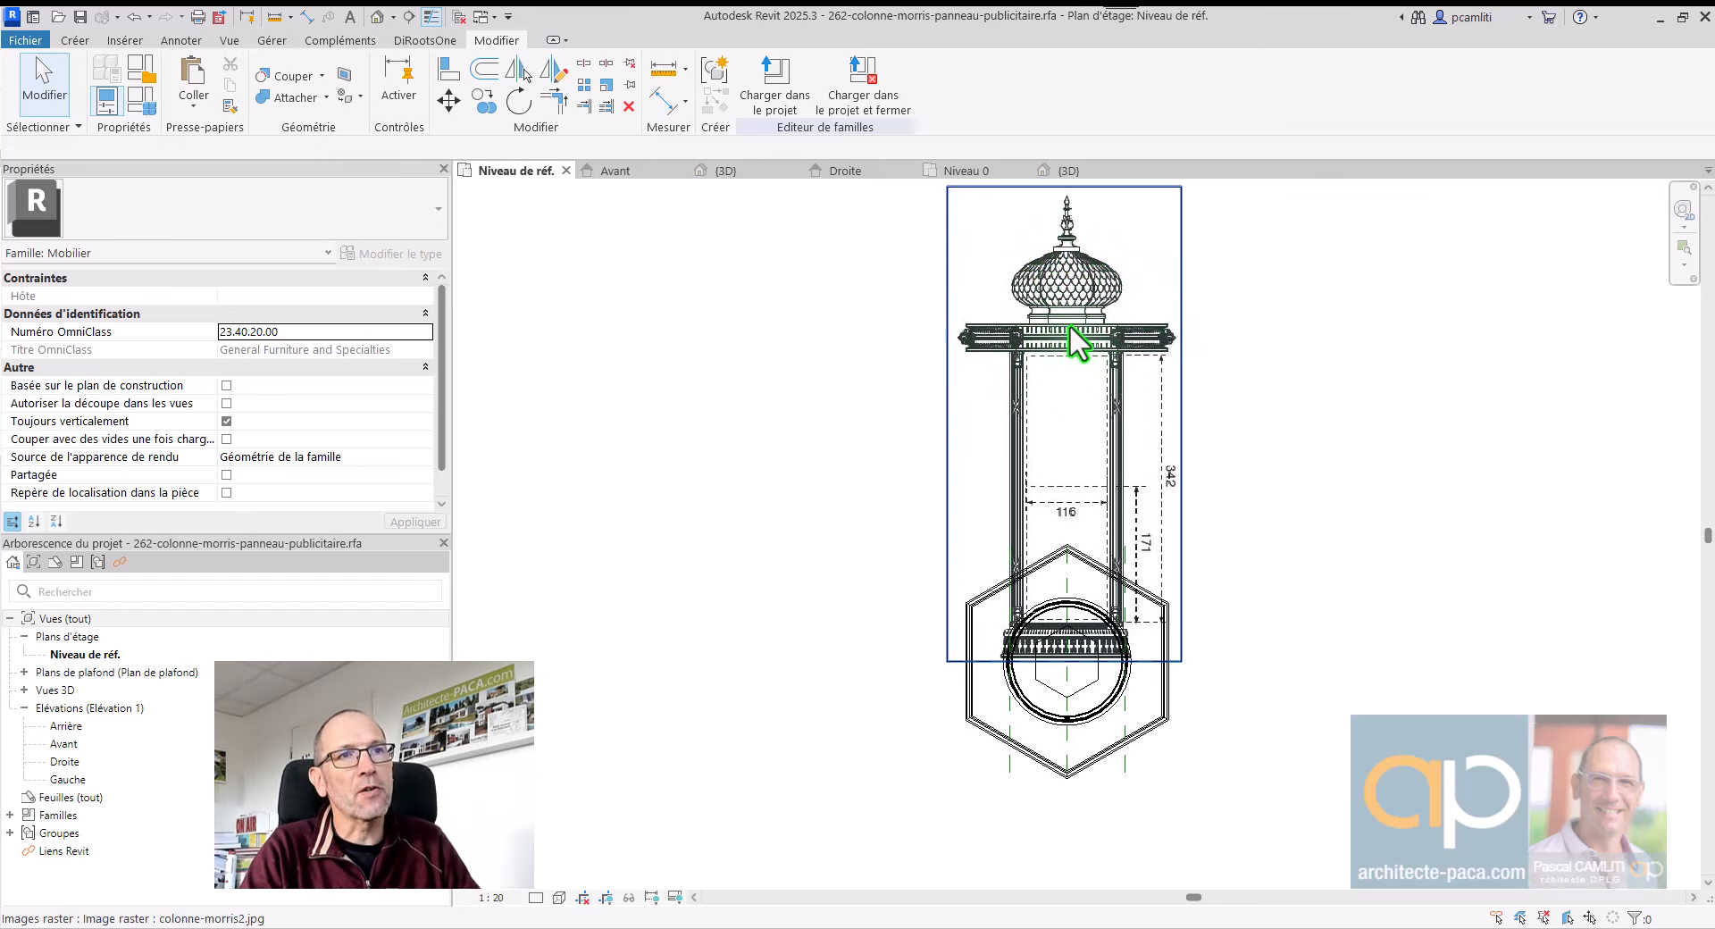
# Step: Examine the Morris column family from several sides in its 3D view
pyautogui.press('3')
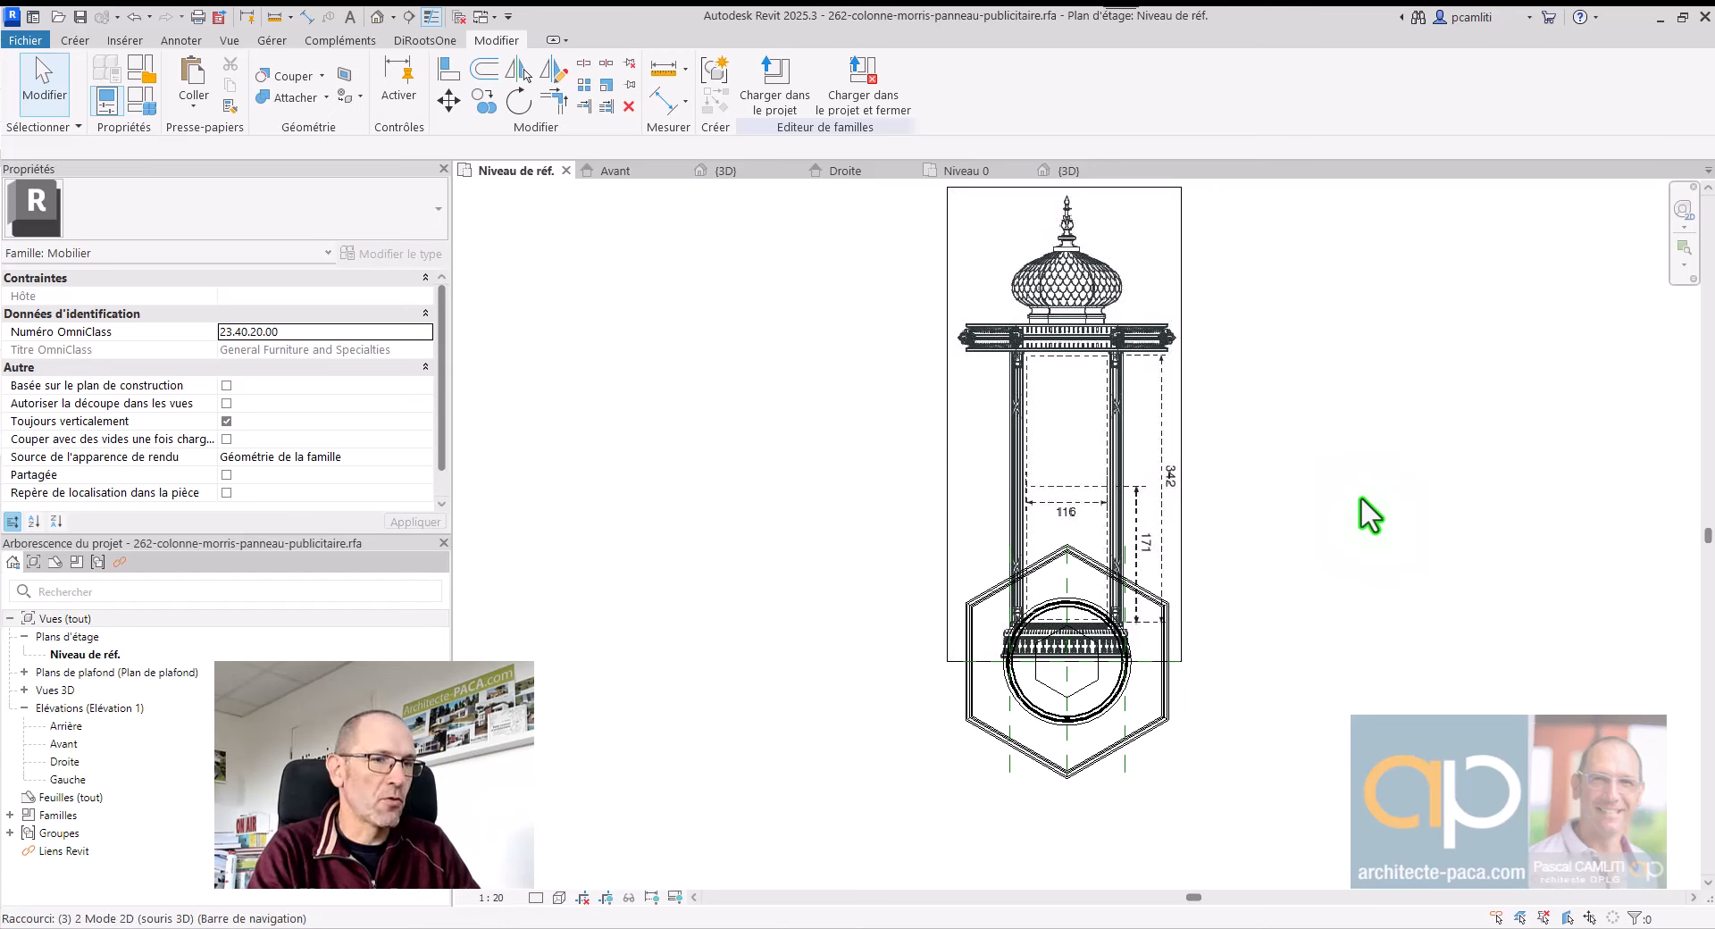
pyautogui.press('d')
pyautogui.keyDown('shift'); pyautogui.moveTo(1269, 638); pyautogui.dragTo(993, 607, button='middle'); pyautogui.keyUp('shift')
pyautogui.scroll(2, 1000, 621)
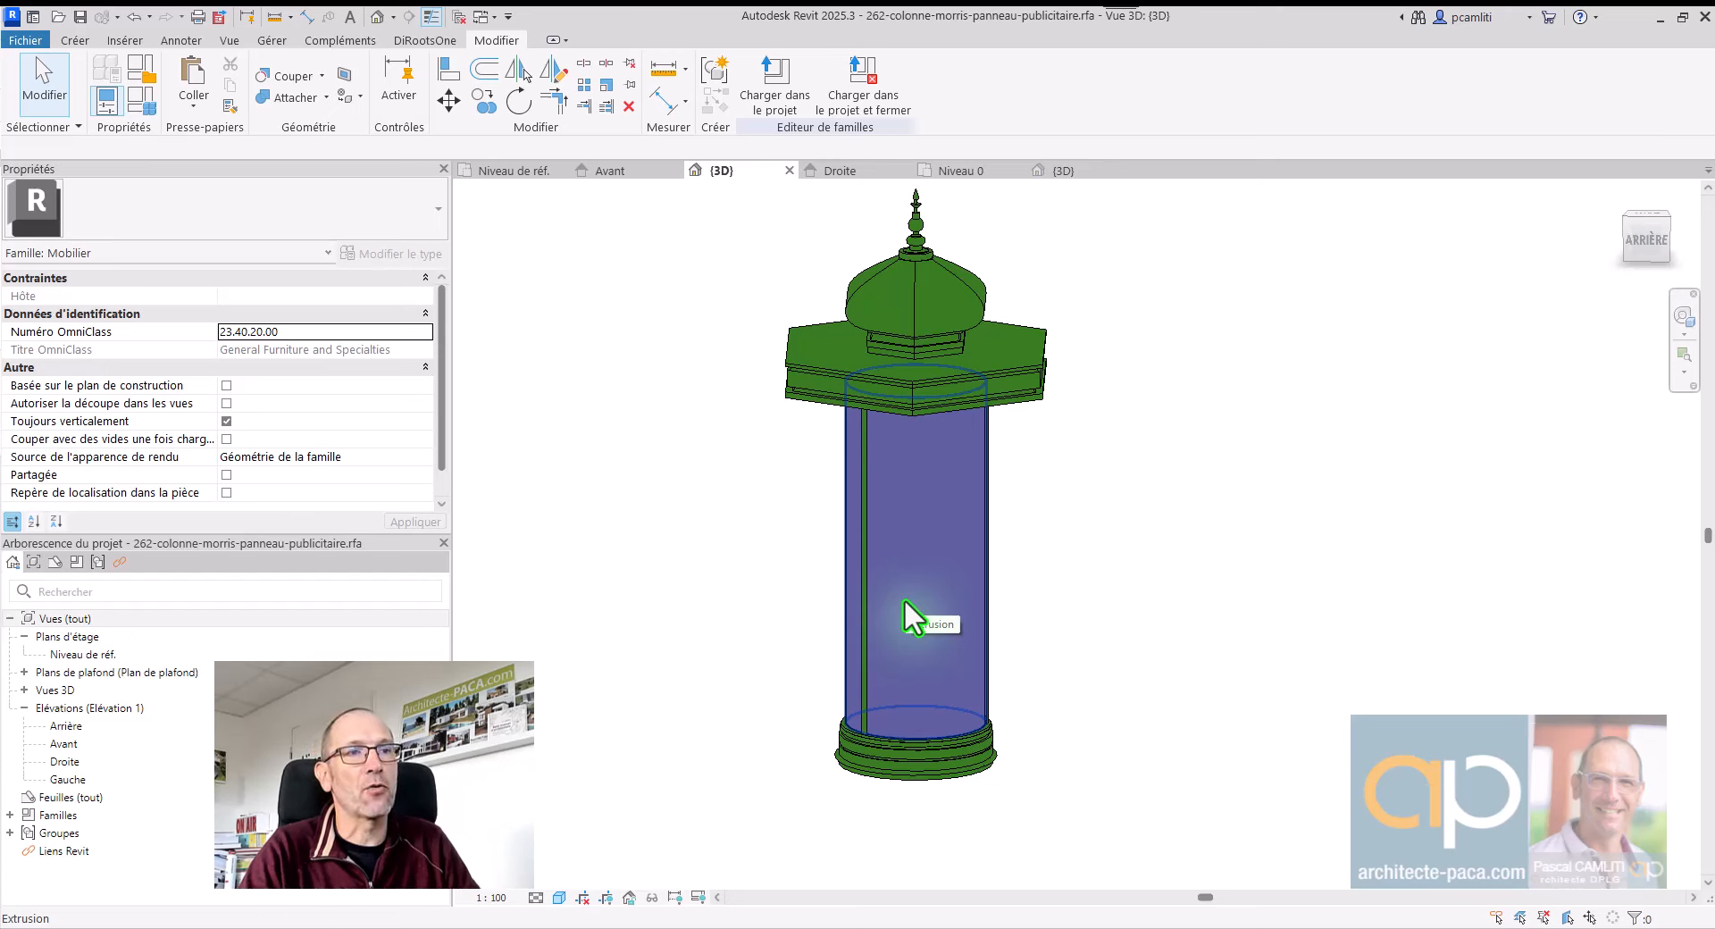
pyautogui.keyDown('shift'); pyautogui.moveTo(903, 599); pyautogui.dragTo(1185, 652, button='middle'); pyautogui.keyUp('shift')
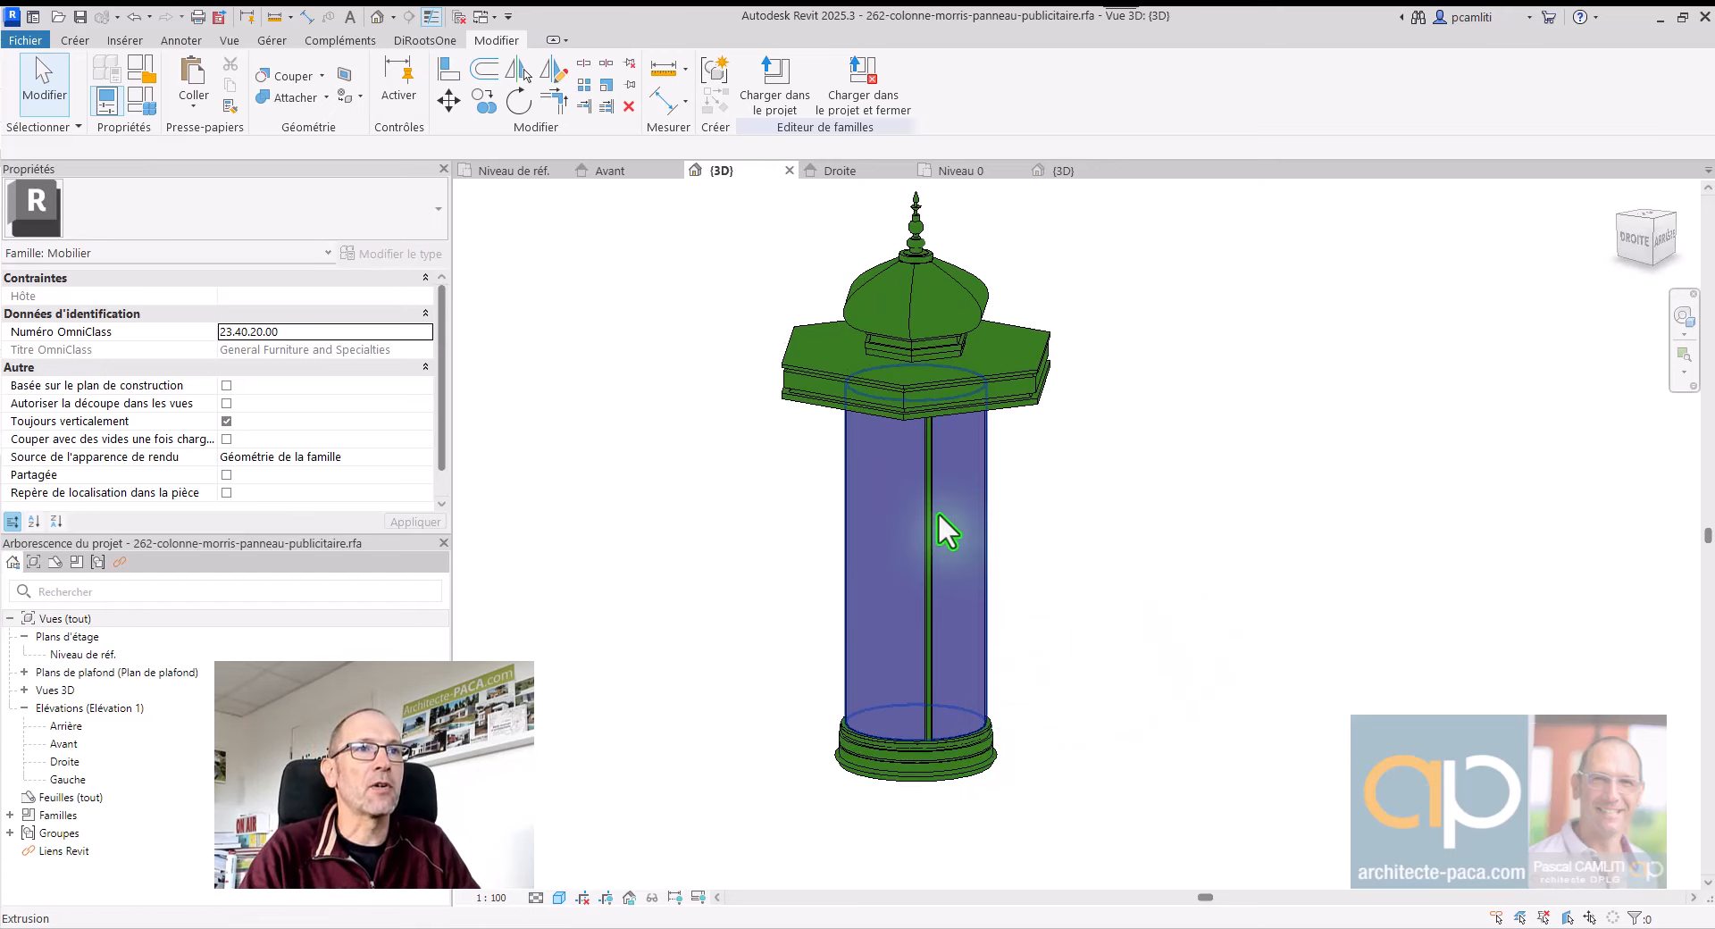
pyautogui.keyDown('shift'); pyautogui.moveTo(938, 528); pyautogui.dragTo(992, 411, button='middle'); pyautogui.keyUp('shift')
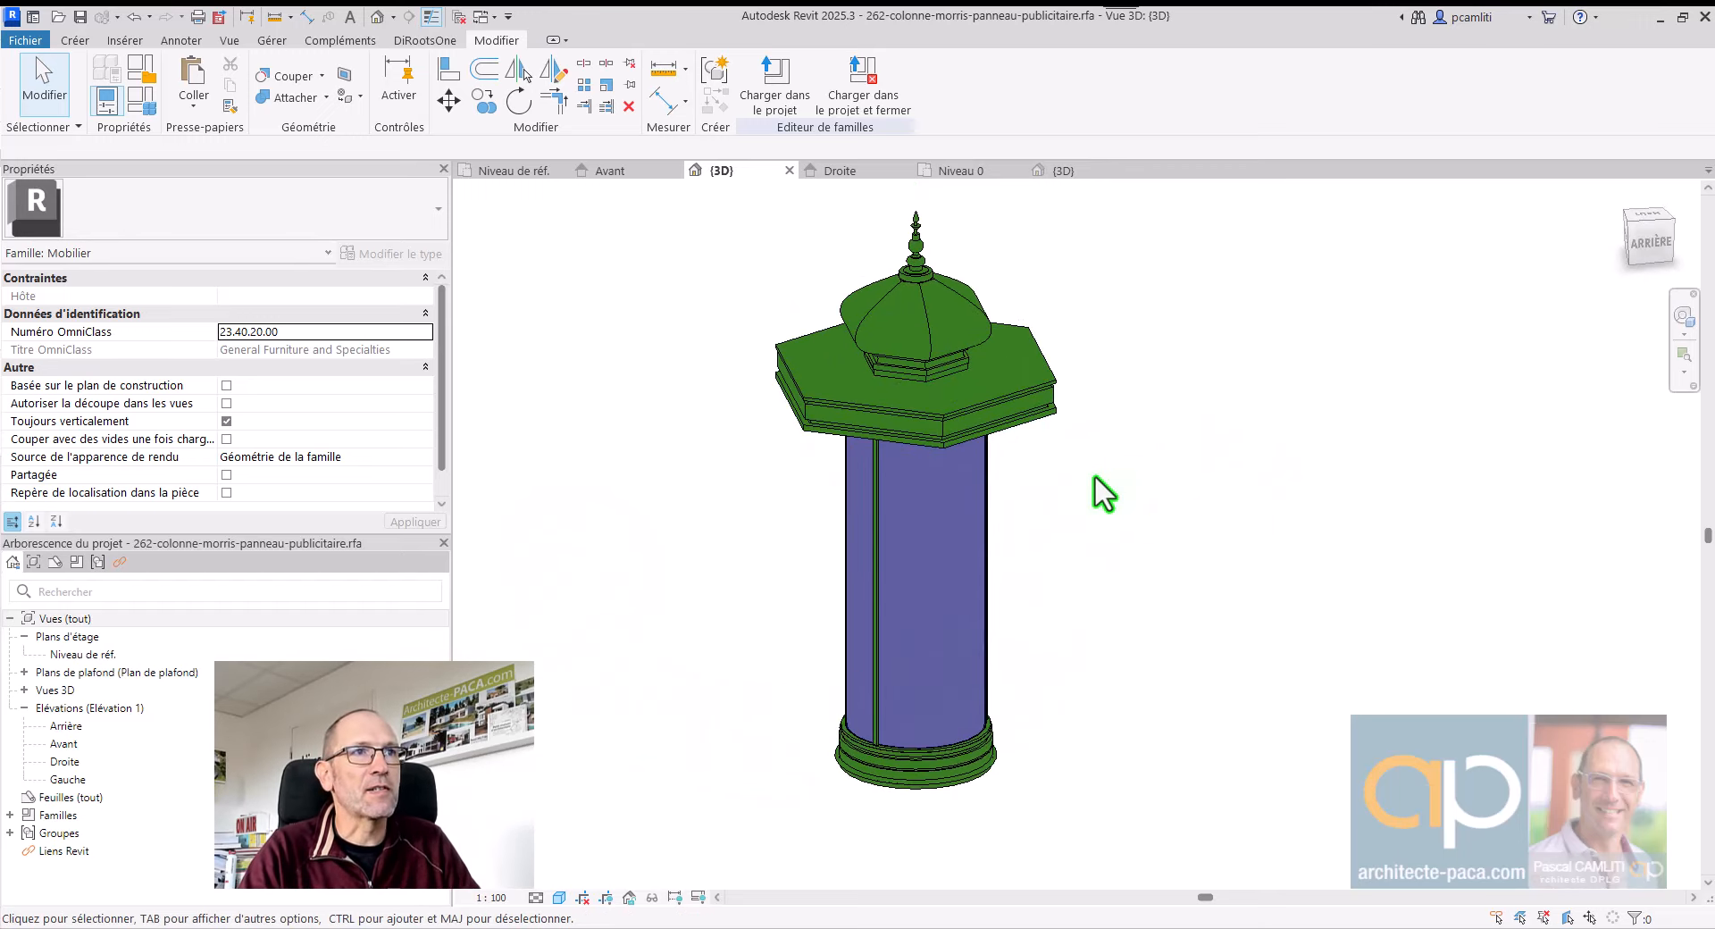
# Step: Examine the column's reference image in the family's Niveau de réf. plan, from the cornice details to the whole drawing
pyautogui.click(525, 170)
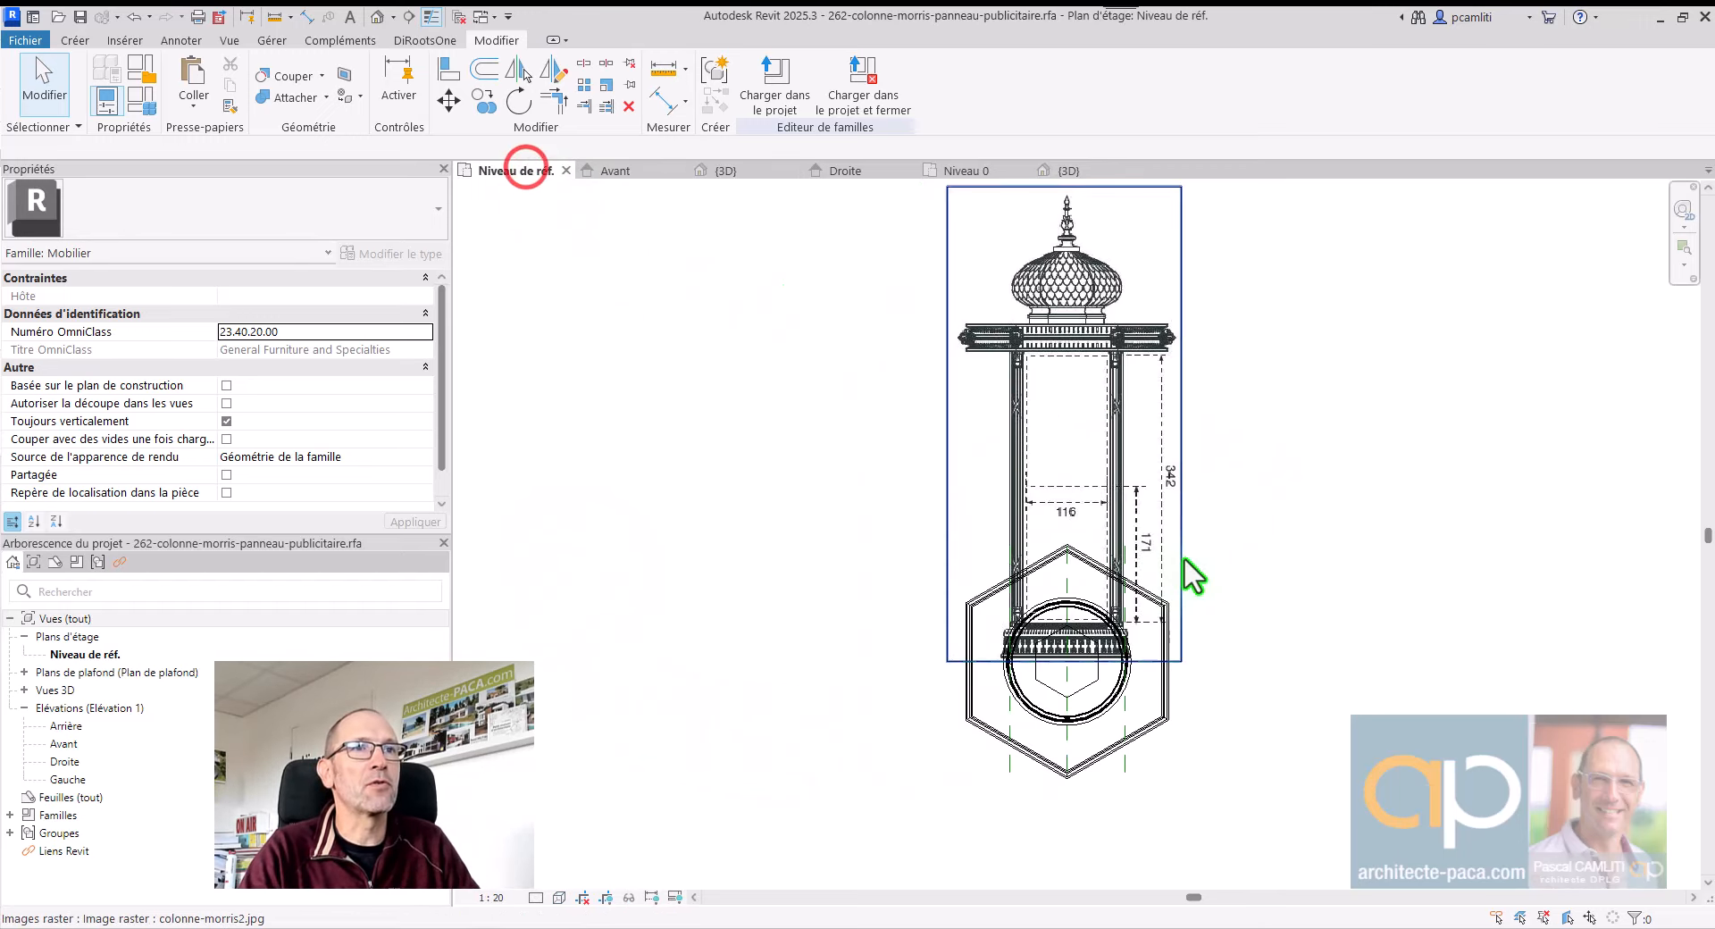
pyautogui.scroll(4, 1072, 234)
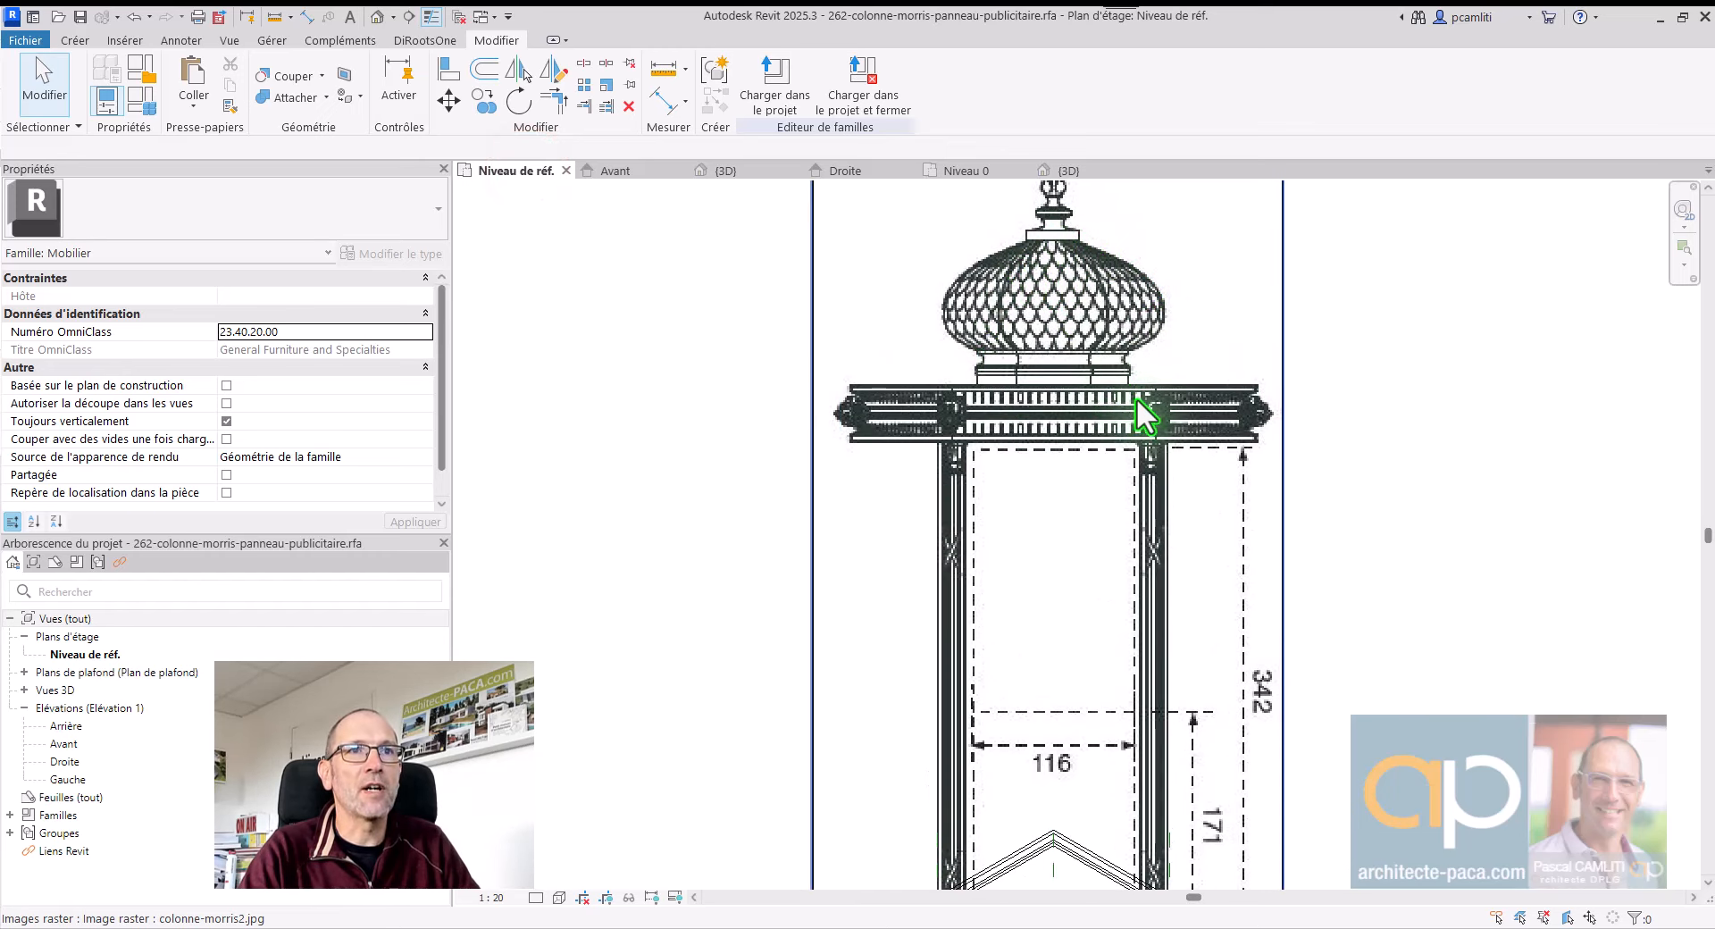
pyautogui.scroll(4, 1136, 398)
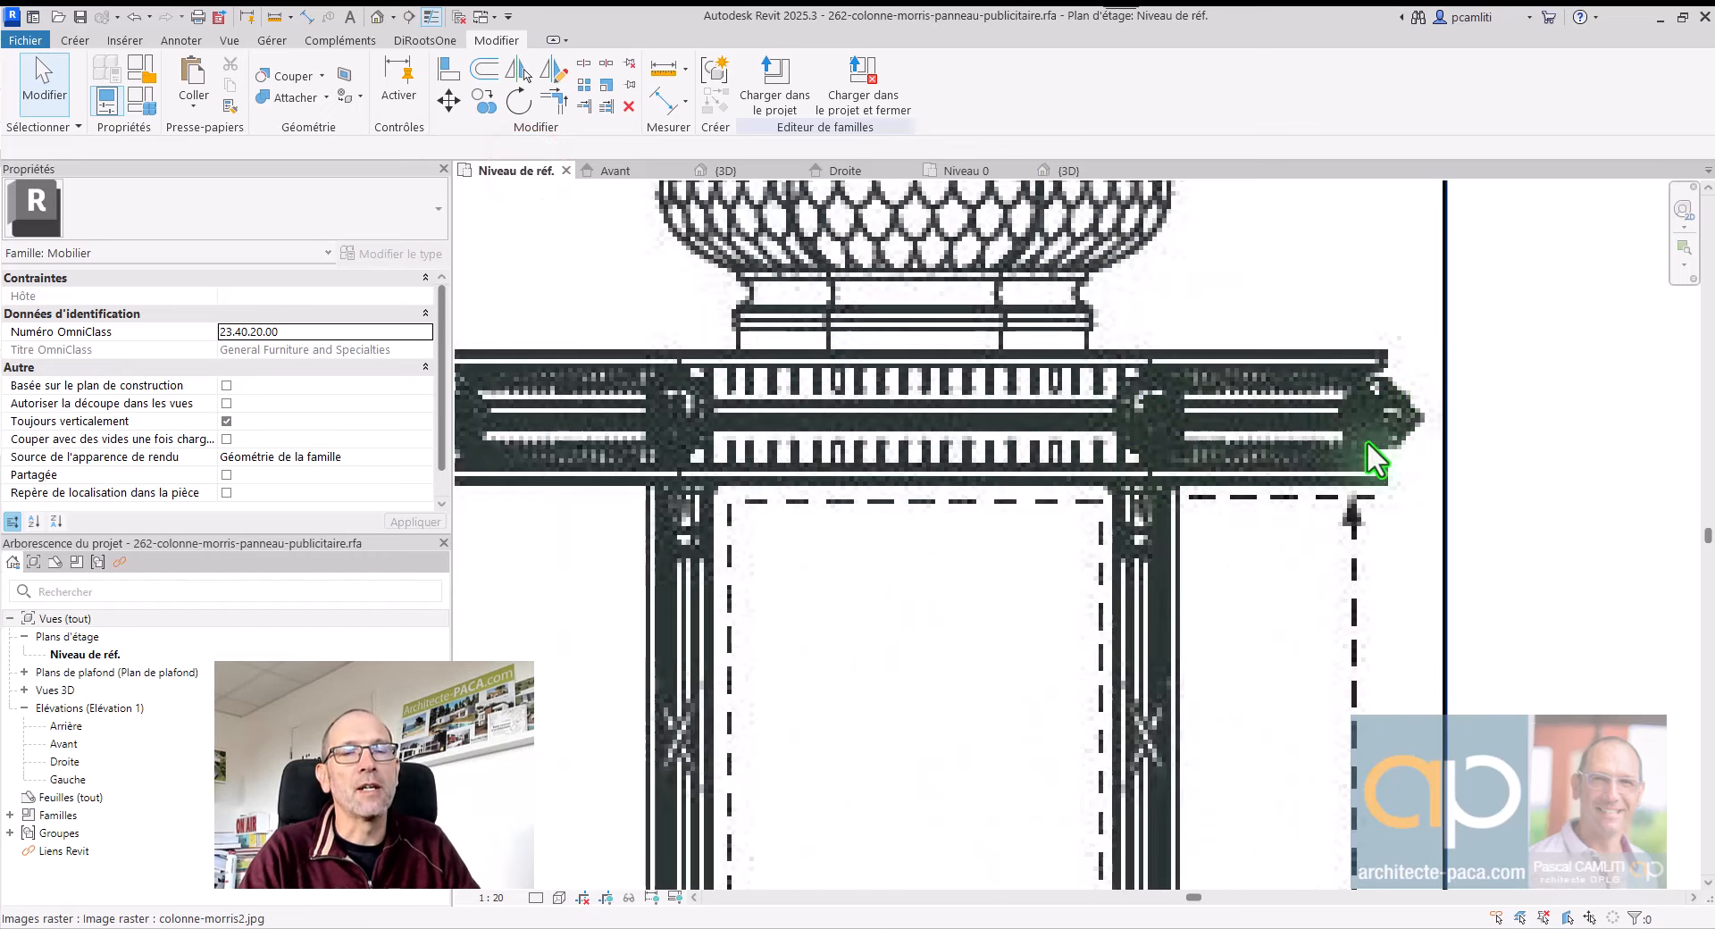
pyautogui.scroll(-5, 1418, 394)
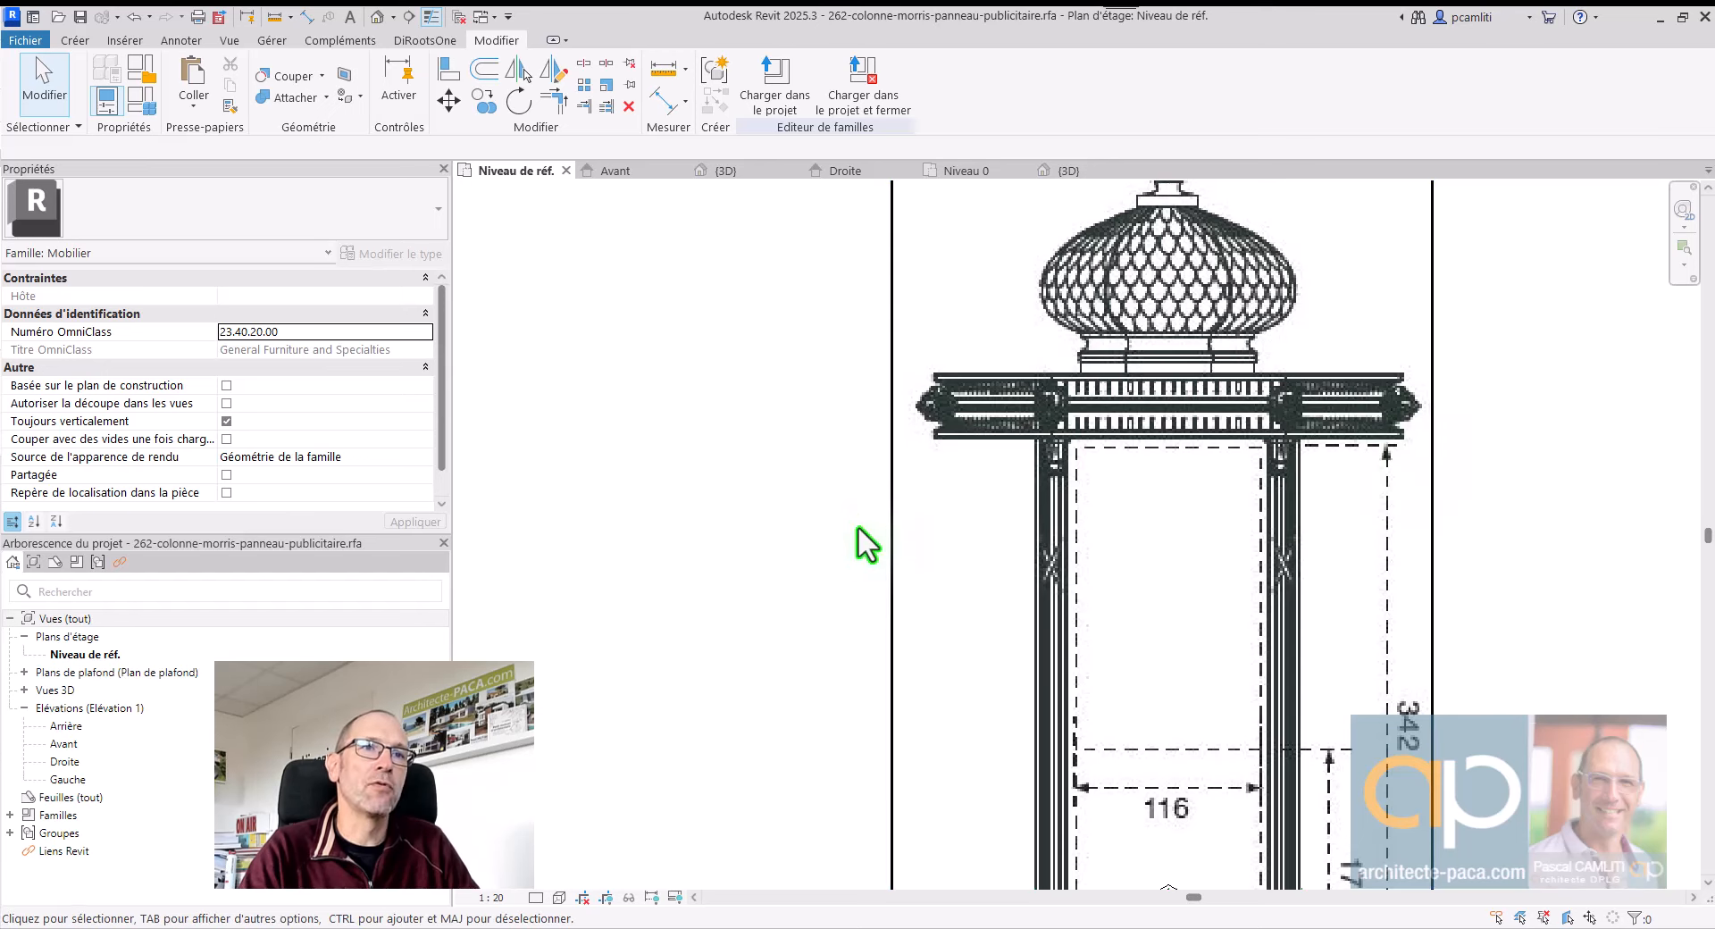
pyautogui.scroll(-2, 858, 527)
pyautogui.scroll(-1, 831, 565)
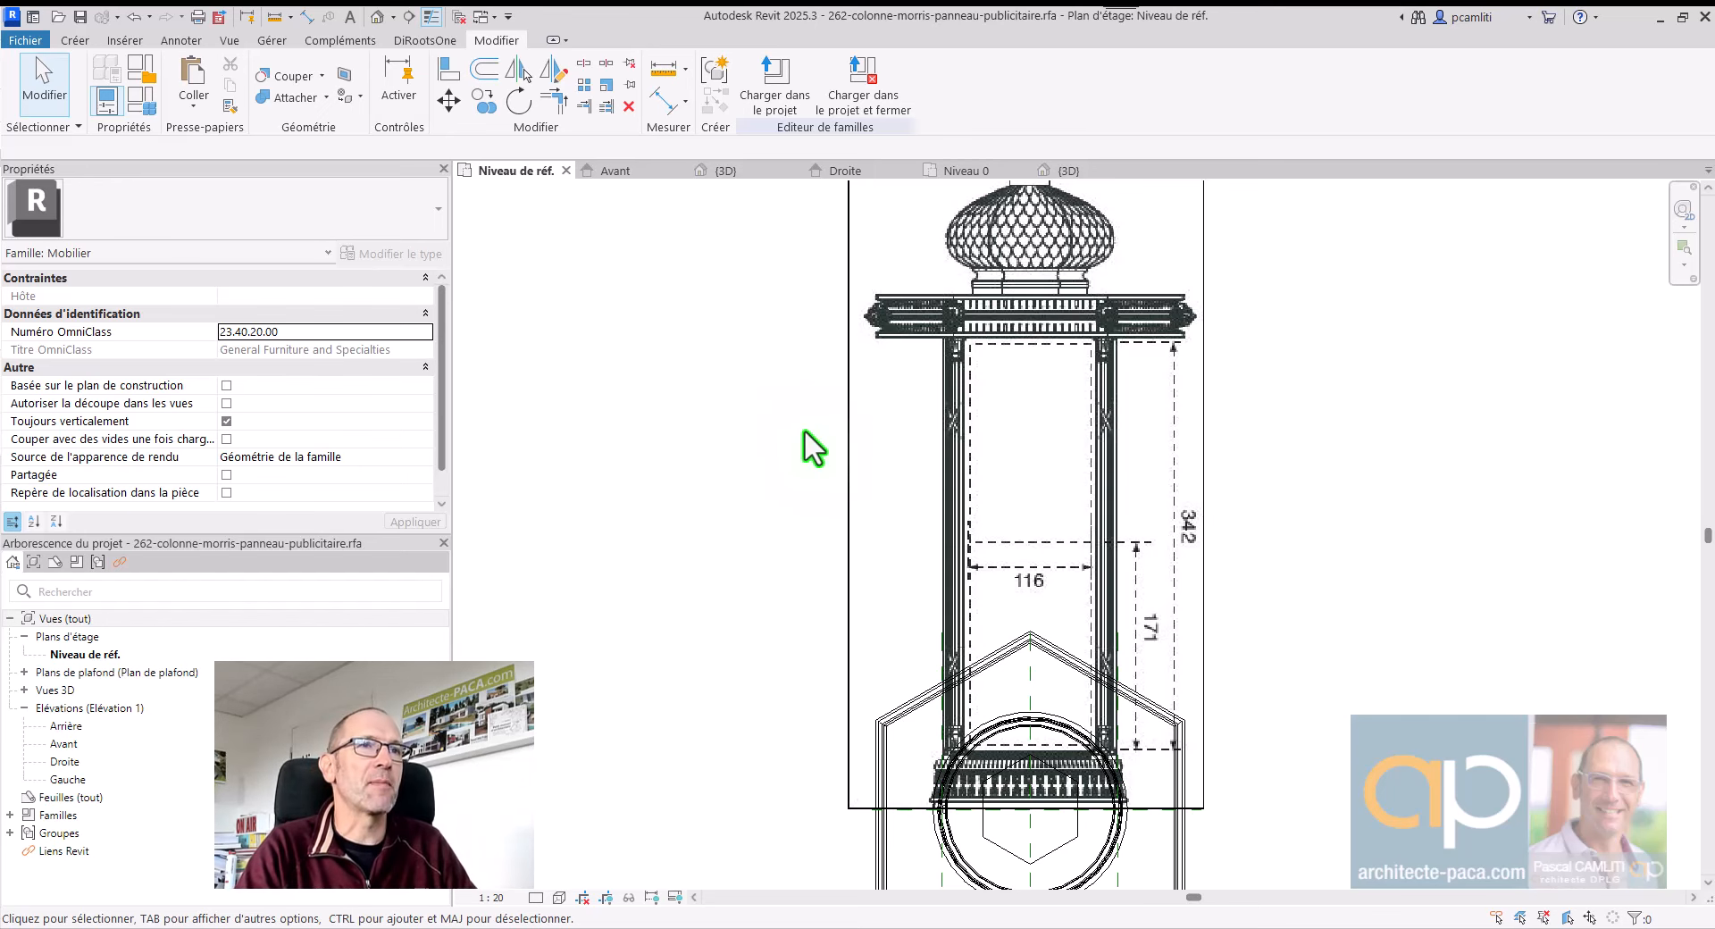
pyautogui.scroll(-3, 804, 442)
pyautogui.scroll(1, 725, 526)
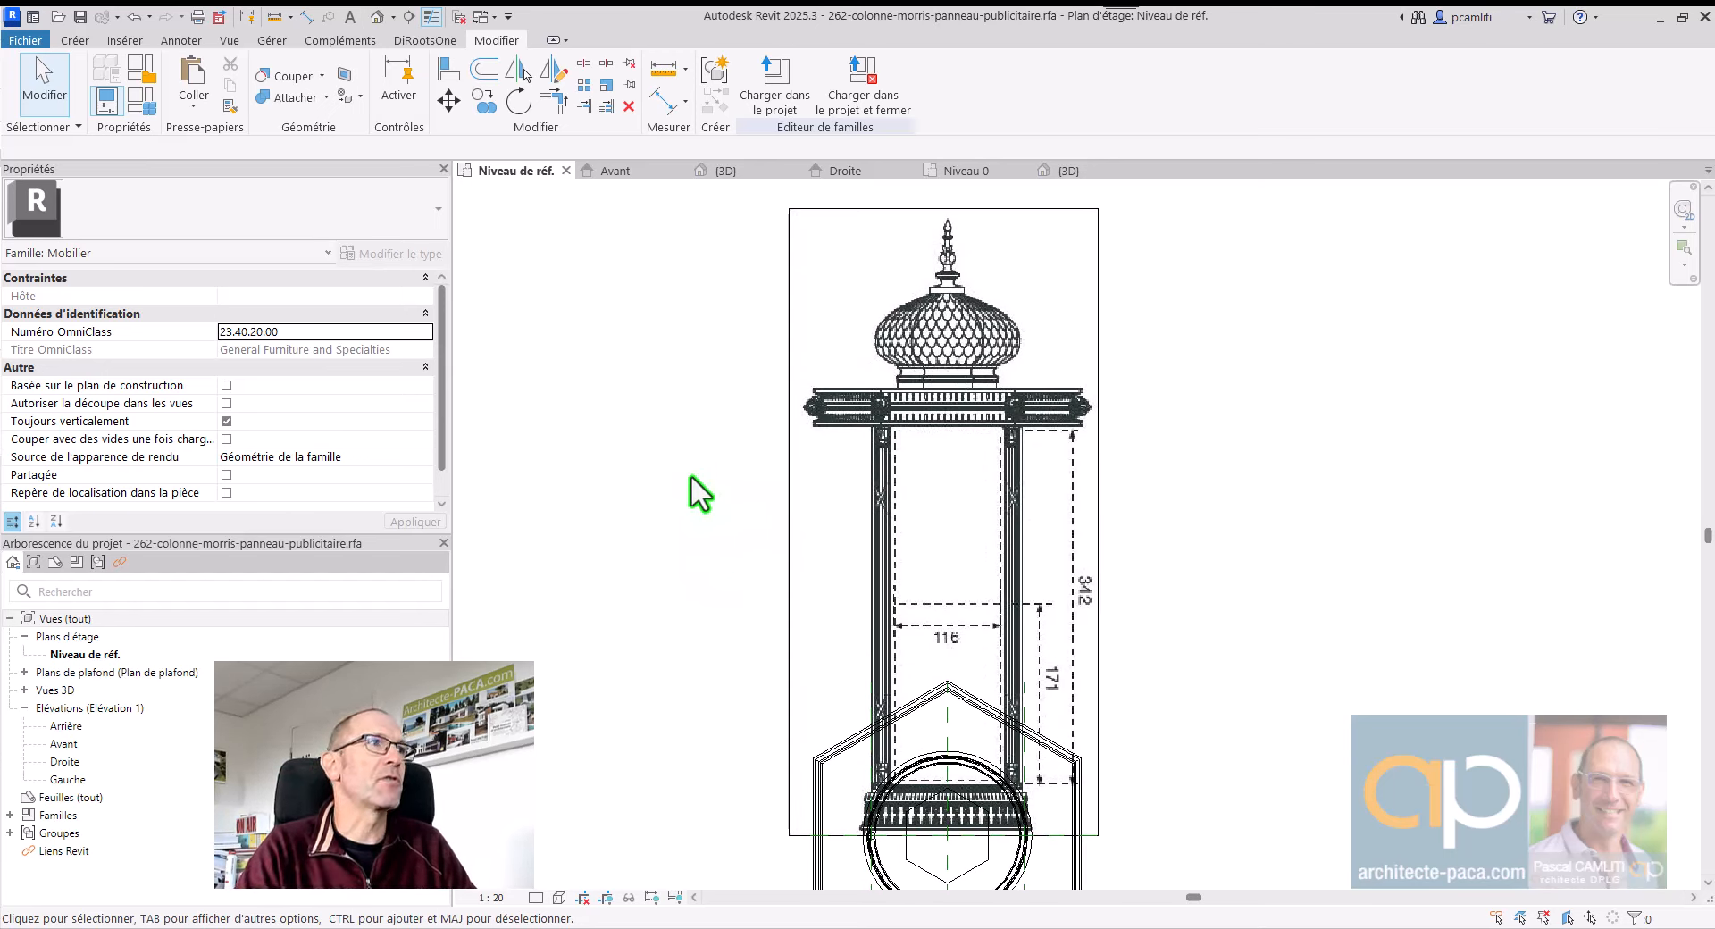
# Step: Create a new family from the Mobilier métrique.rft template
pyautogui.click(27, 39)
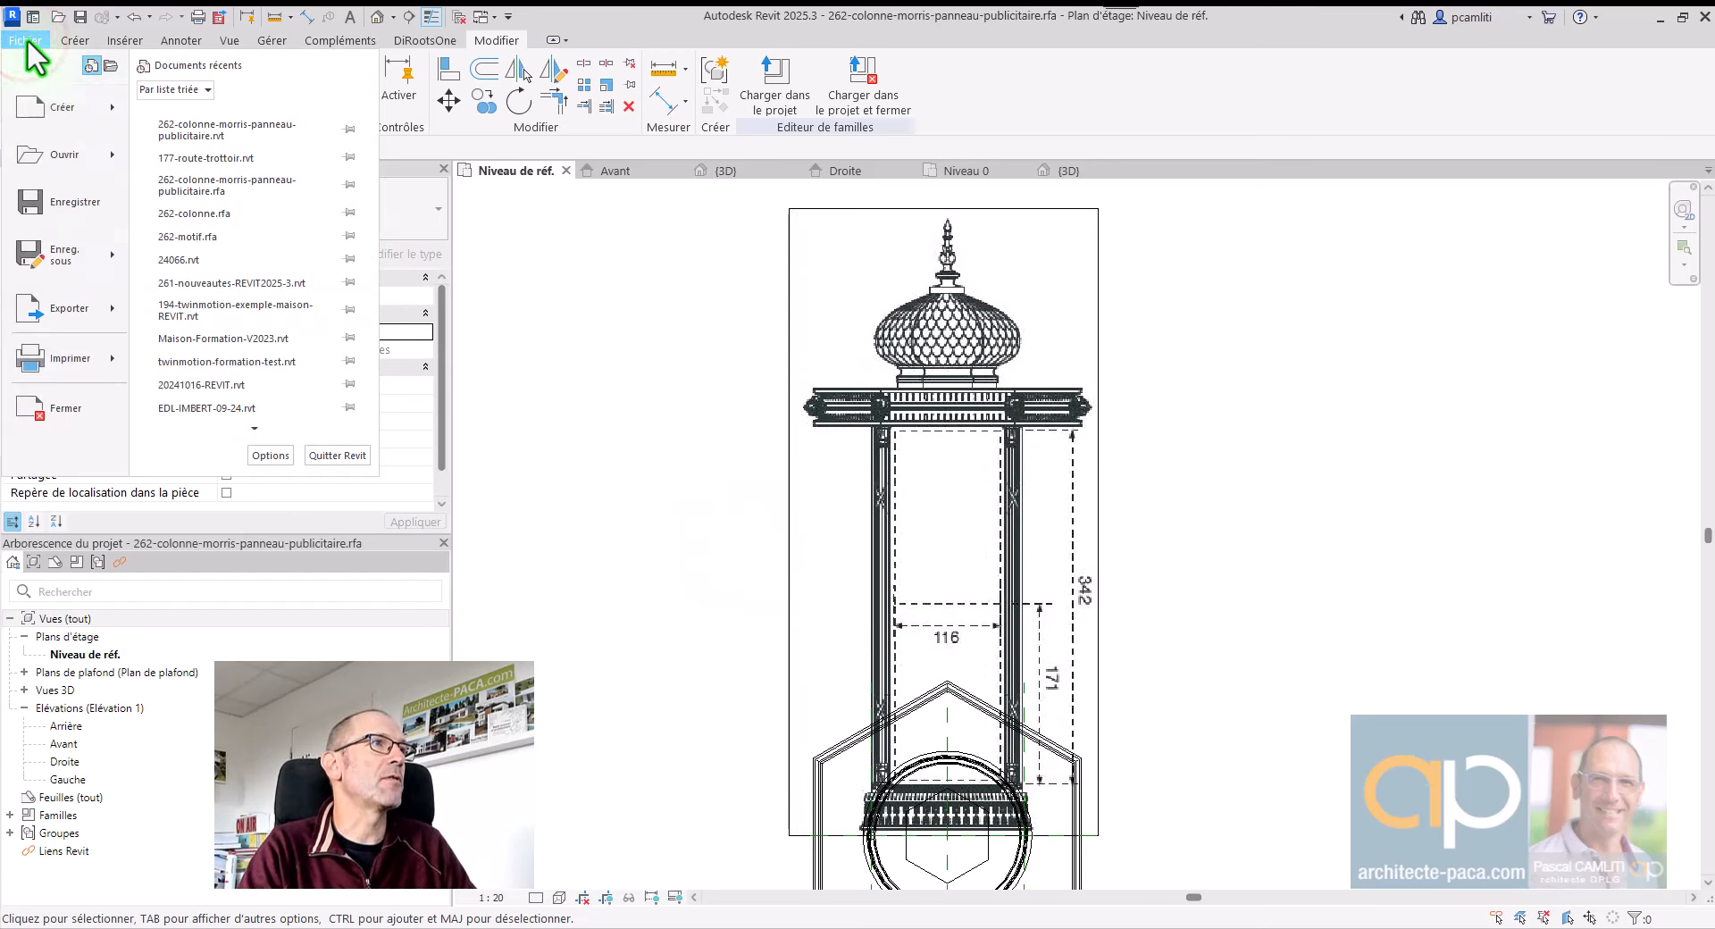
pyautogui.click(112, 106)
pyautogui.click(208, 159)
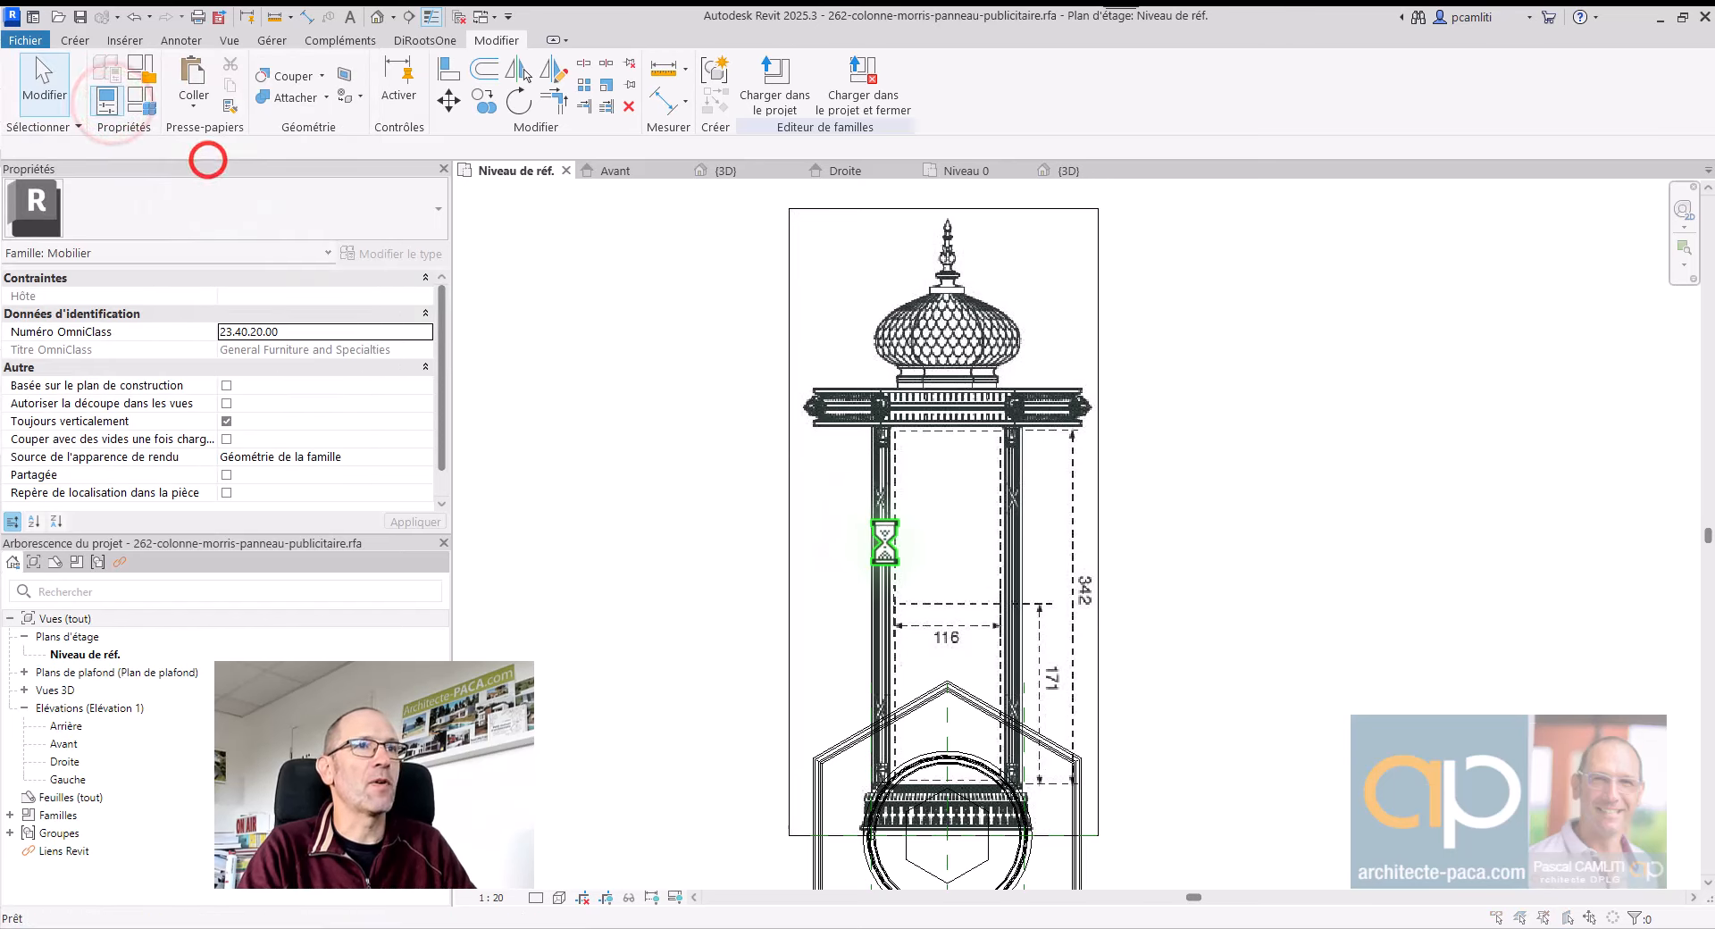
pyautogui.scroll(-5, 919, 500)
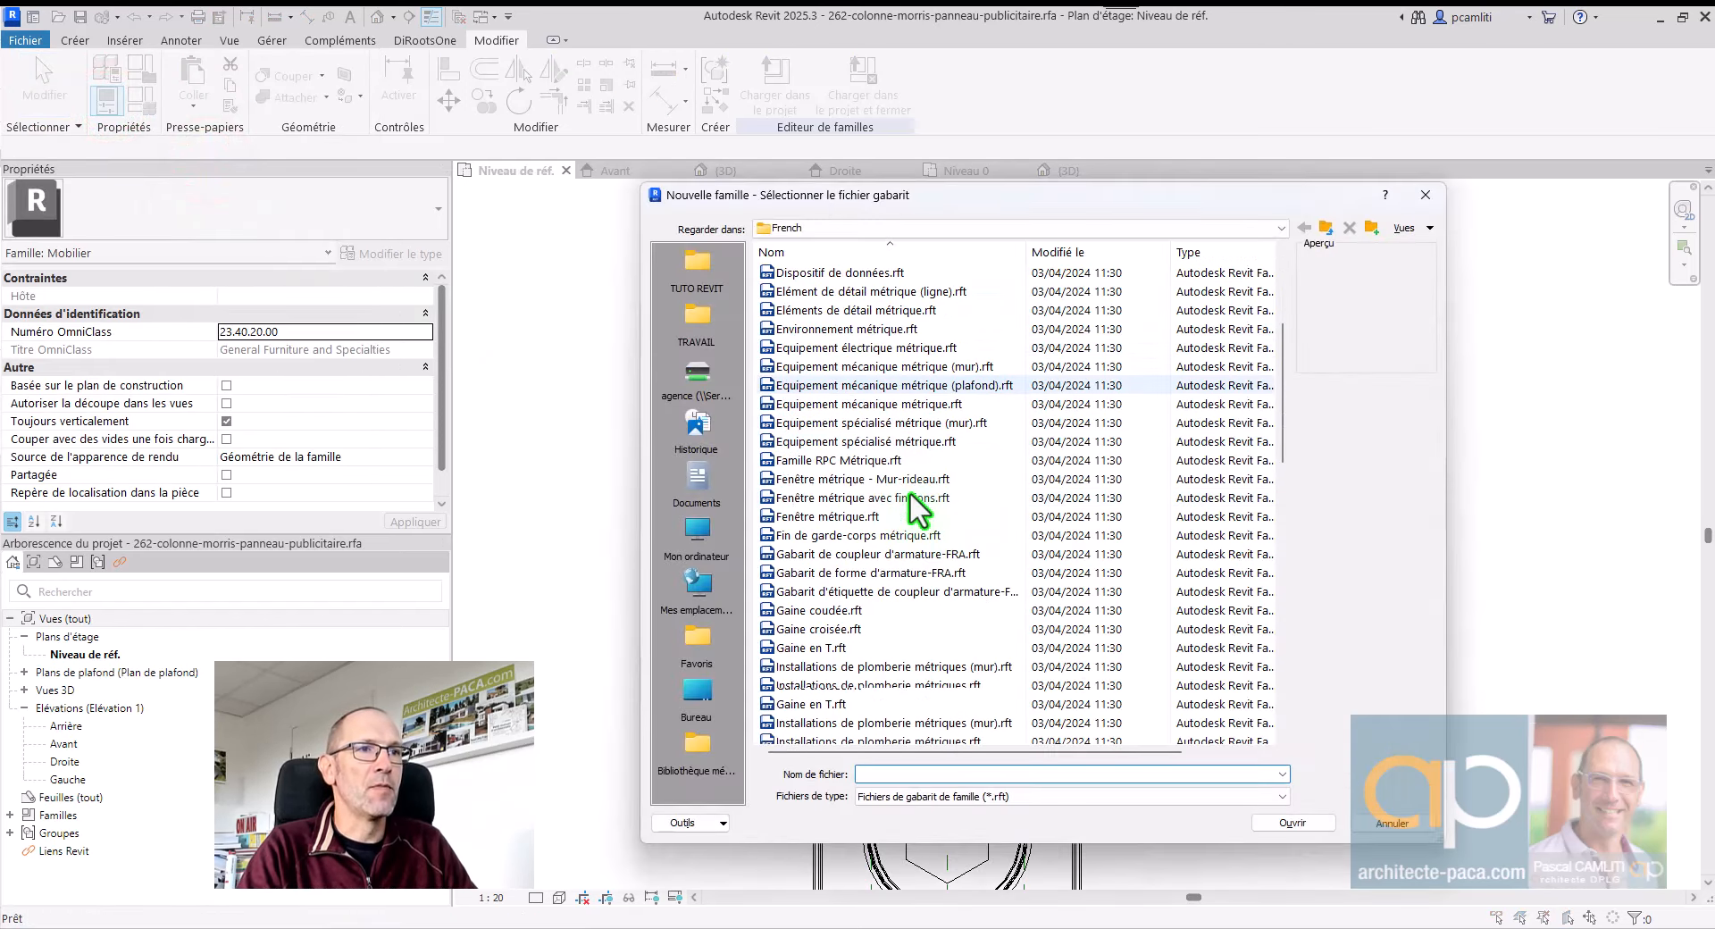
pyautogui.scroll(-6, 902, 572)
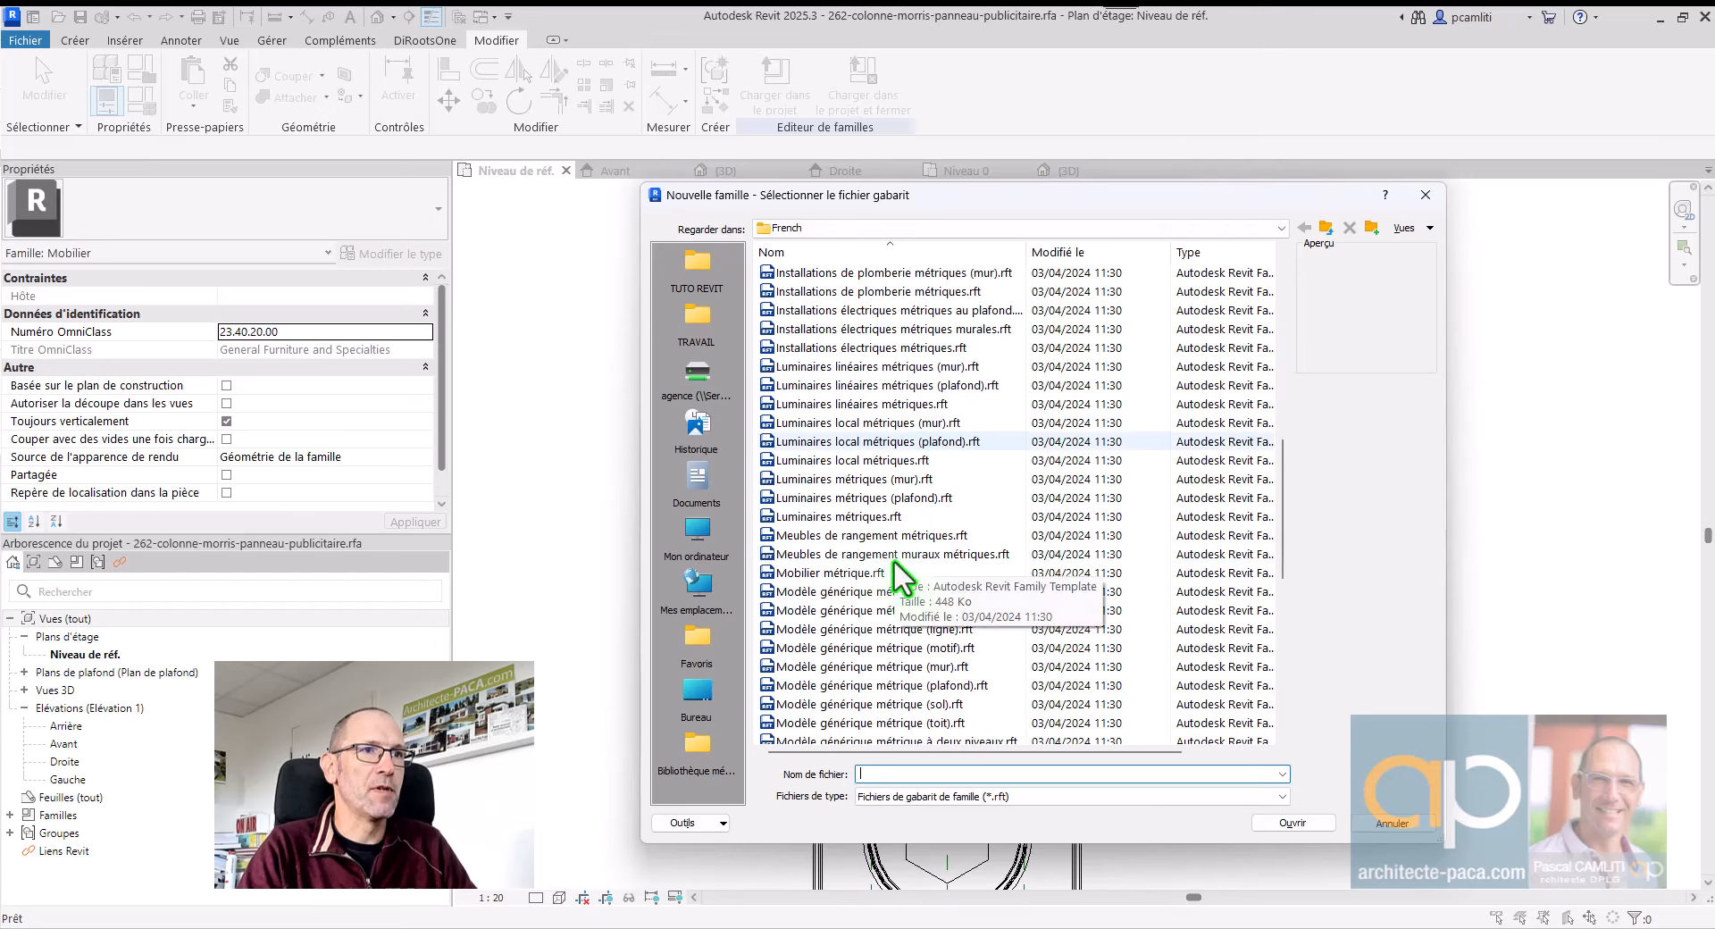
pyautogui.click(856, 573)
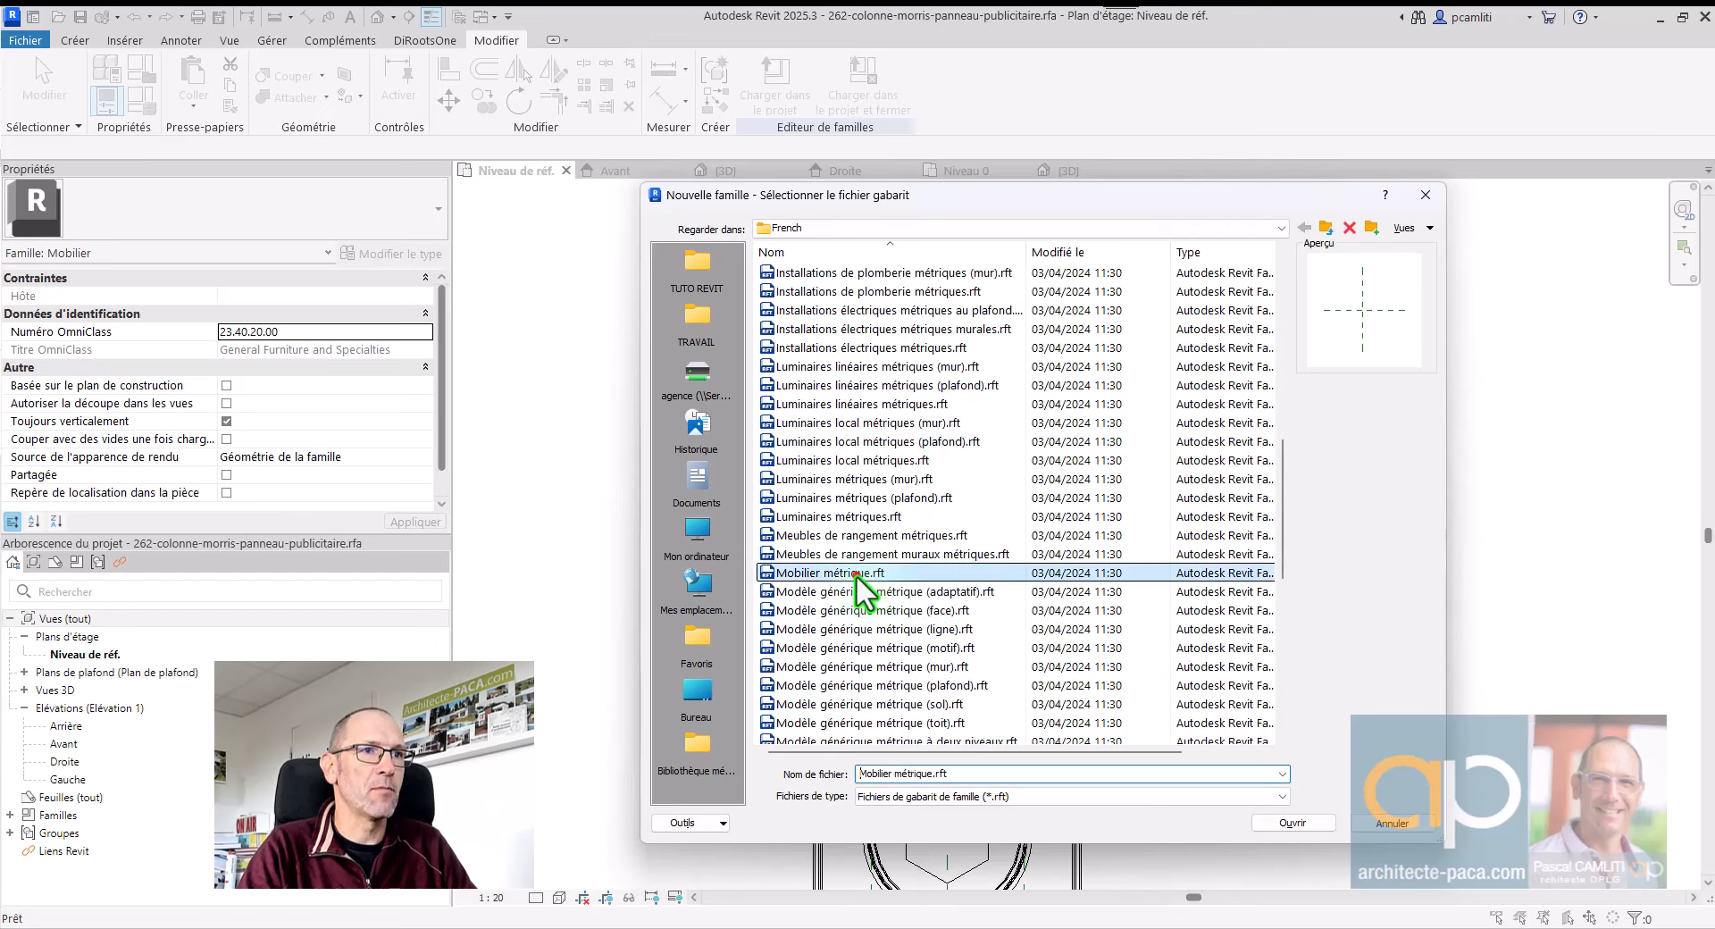
pyautogui.click(1293, 823)
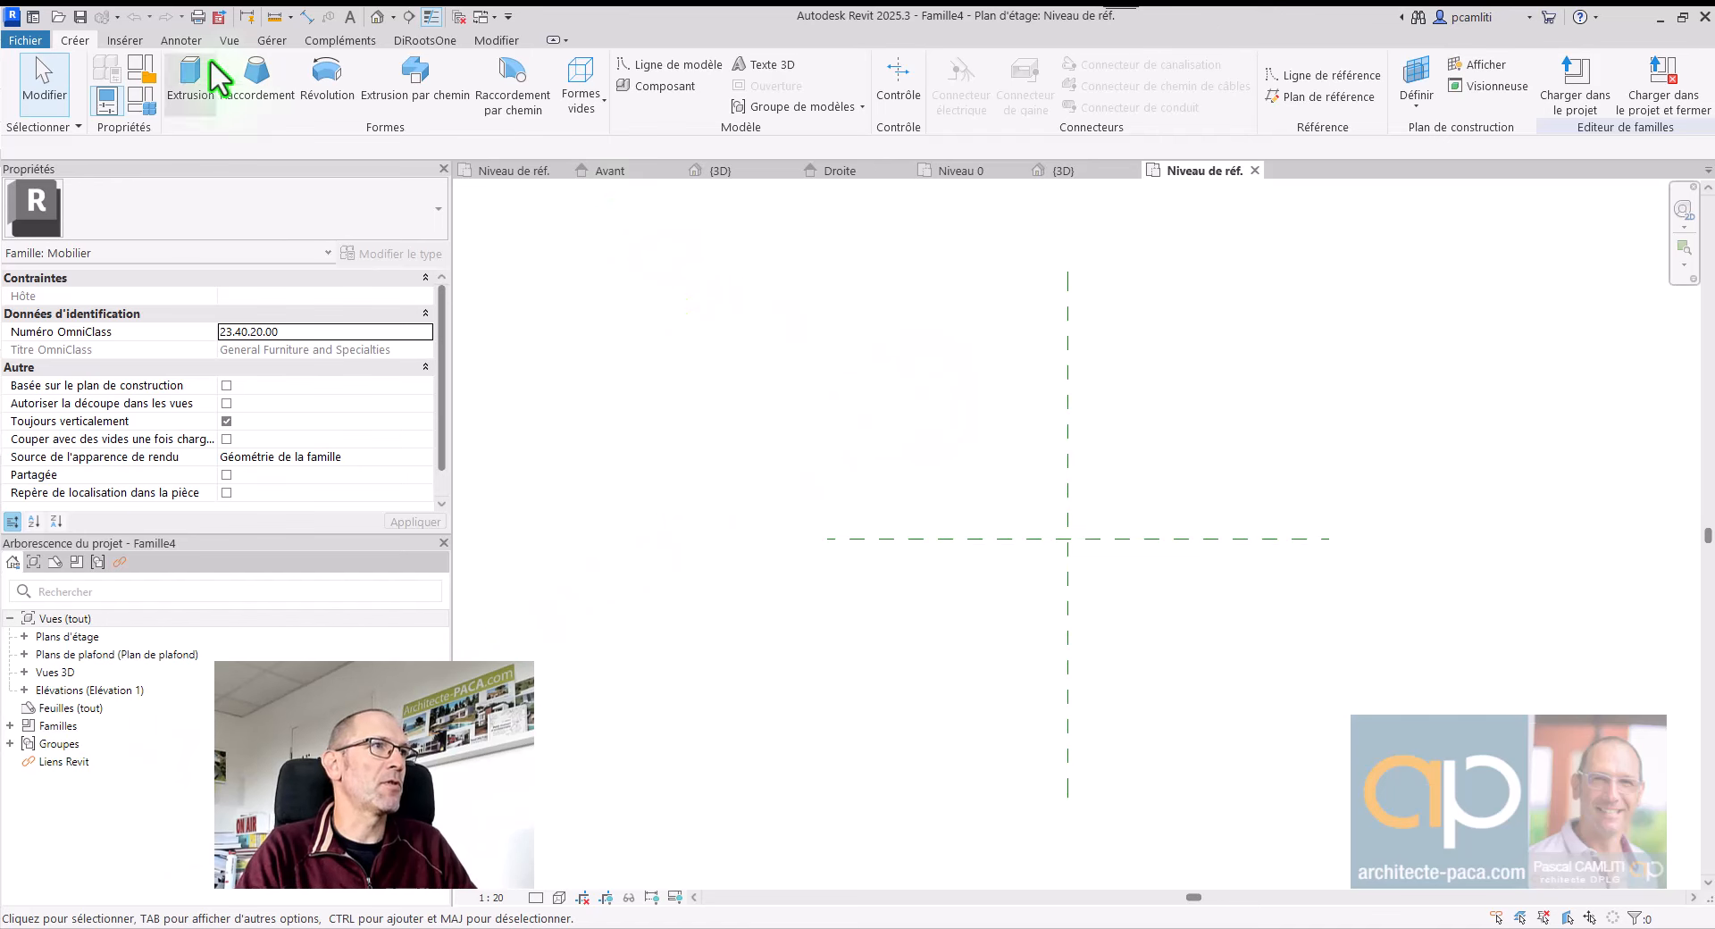
# Step: Save the new family as 262-colonne-morris-panneau-publicitaire-BIS in the current folder, confirming the maximum backups in the save options
pyautogui.click(25, 42)
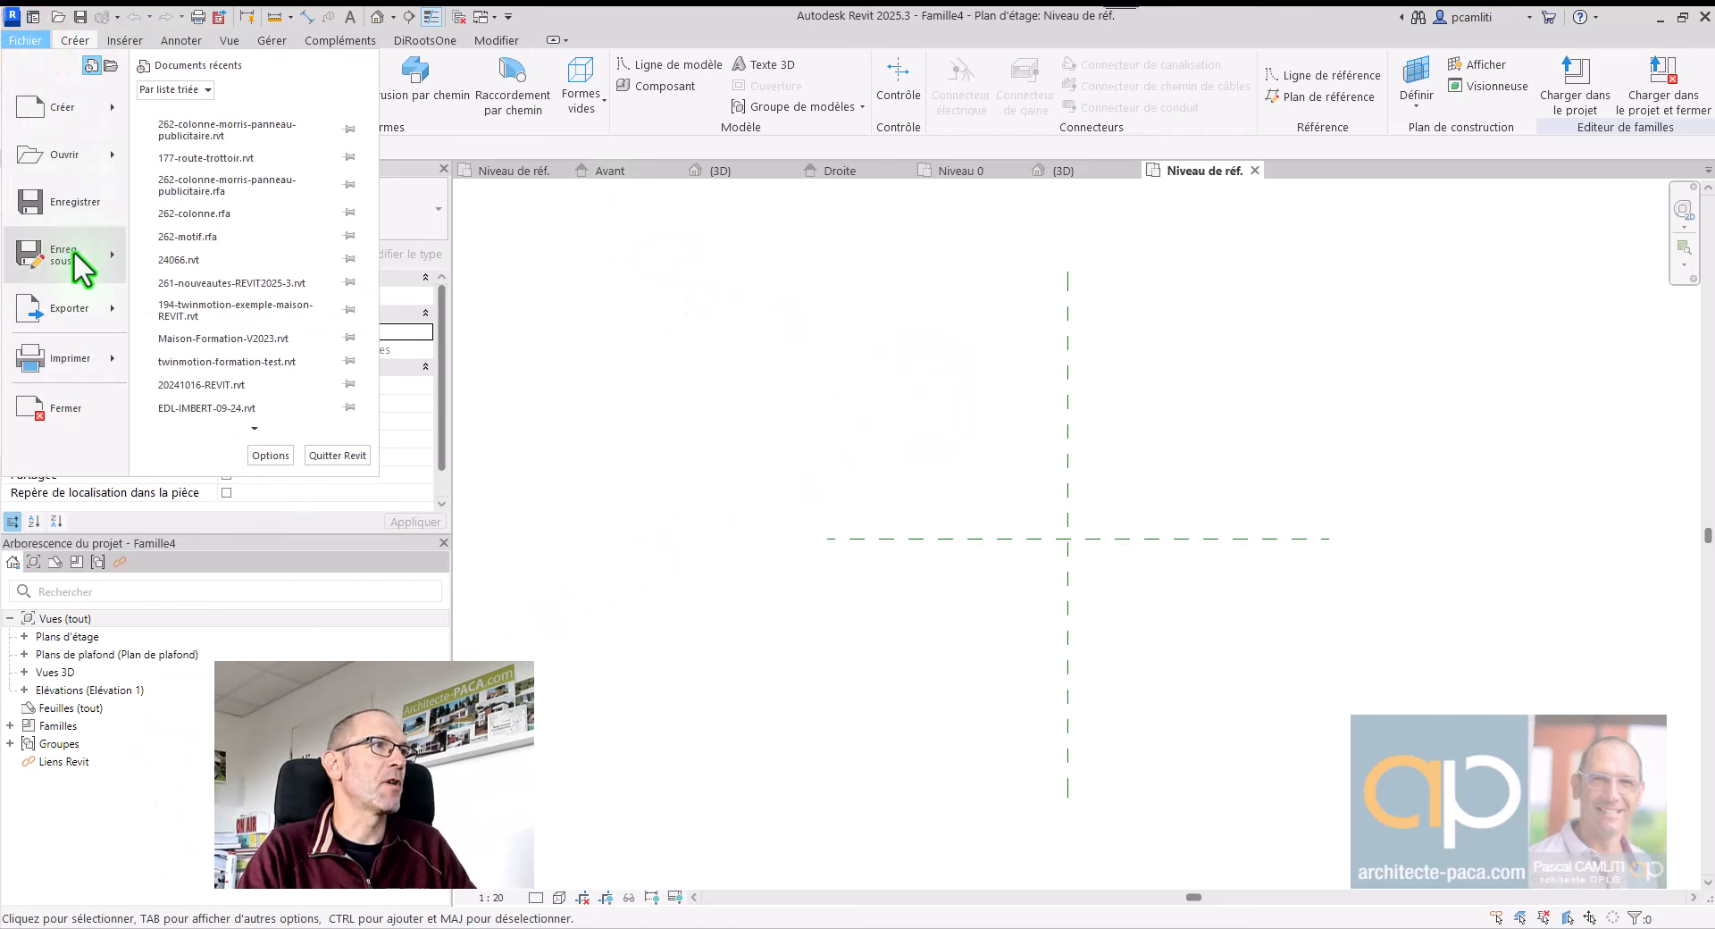
pyautogui.click(70, 259)
pyautogui.click(234, 255)
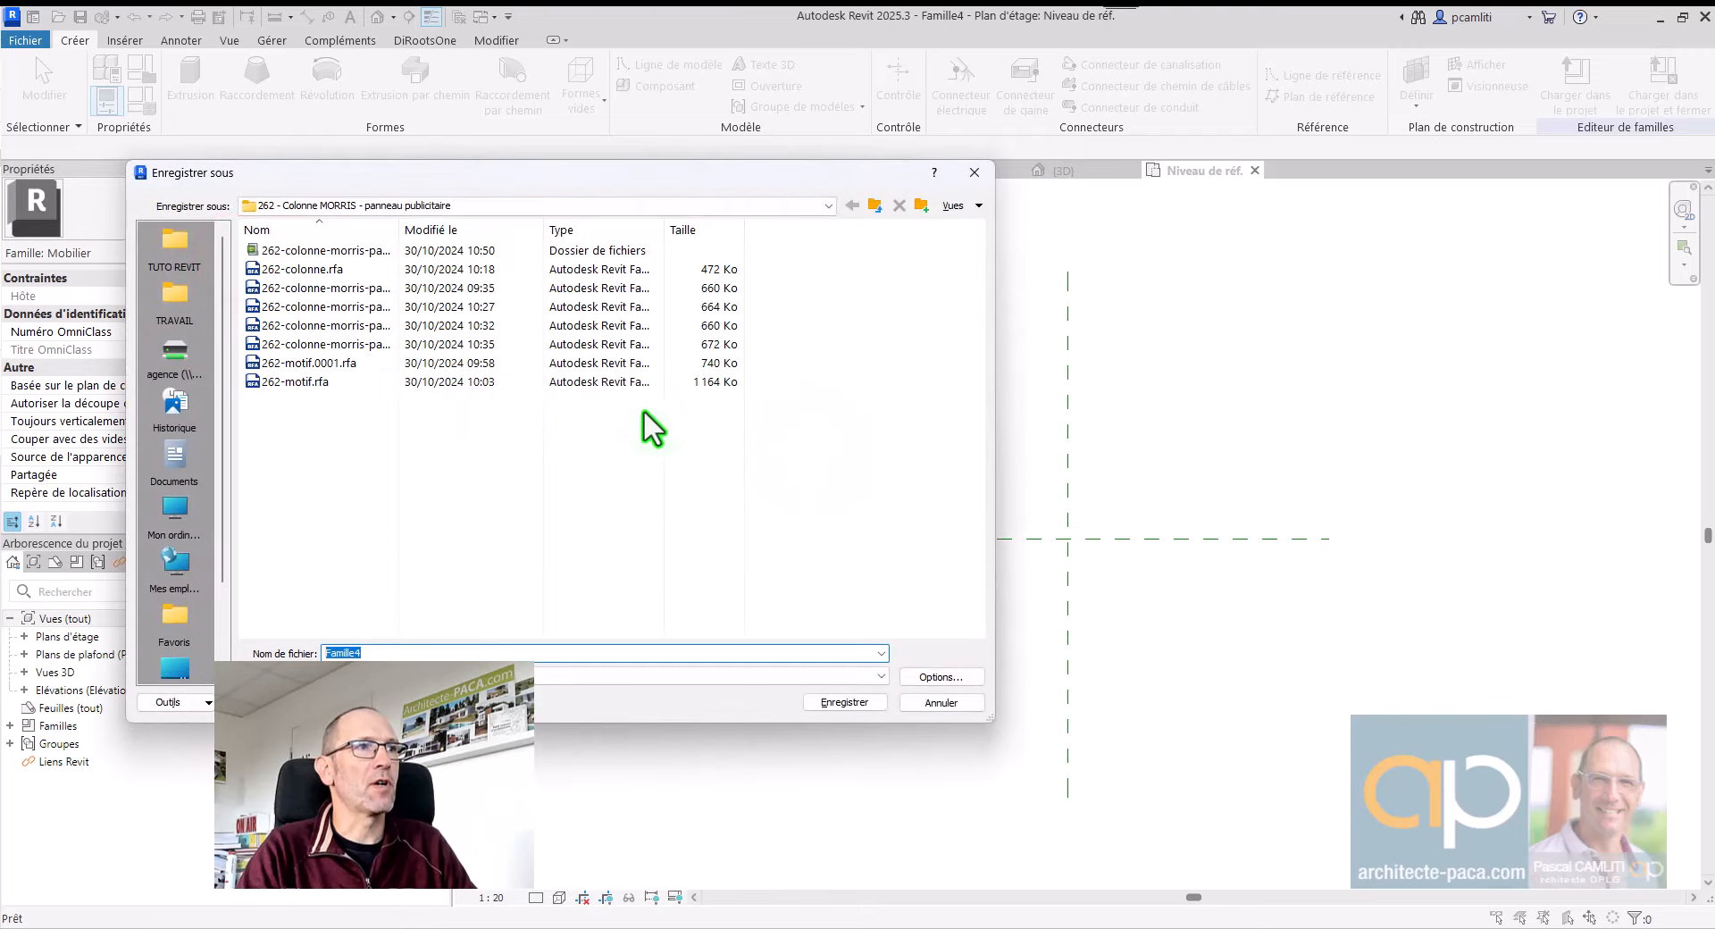
pyautogui.write('26')
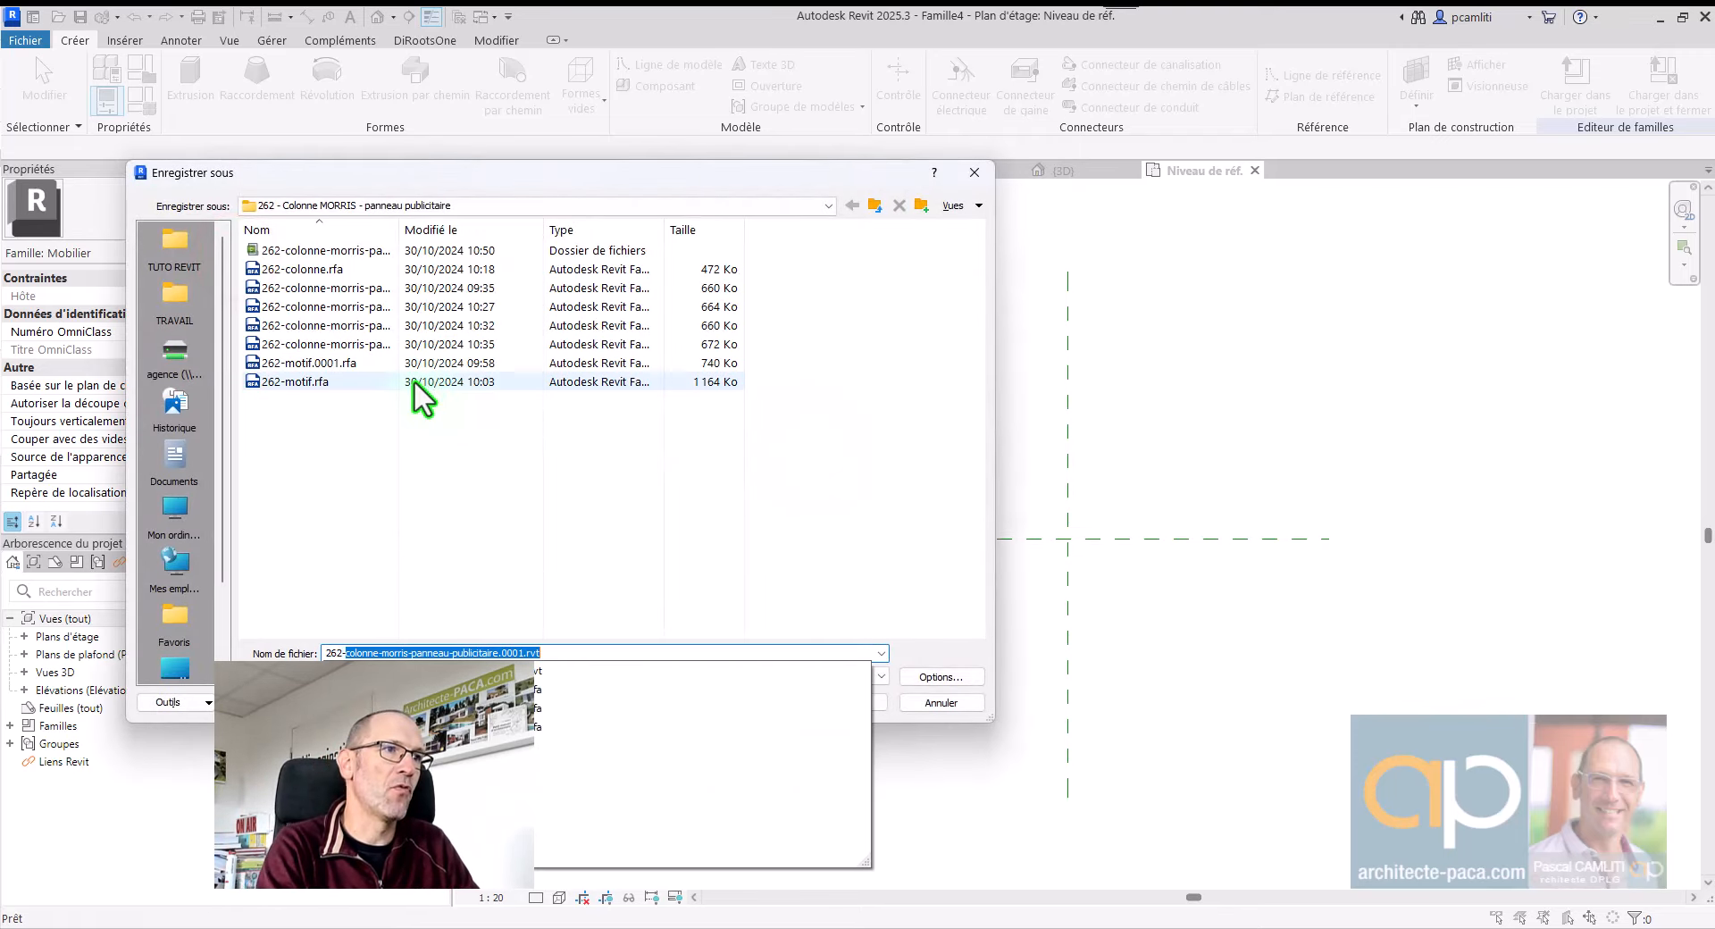
pyautogui.write('2-')
pyautogui.press('End')
pyautogui.press('BackSpace')
pyautogui.press('BackSpace')
pyautogui.press('BackSpace')
pyautogui.press('BackSpace')
pyautogui.press('BackSpace')
pyautogui.press('BackSpace')
pyautogui.press('BackSpace')
pyautogui.press('BackSpace')
pyautogui.press('BackSpace')
pyautogui.press('BackSpace')
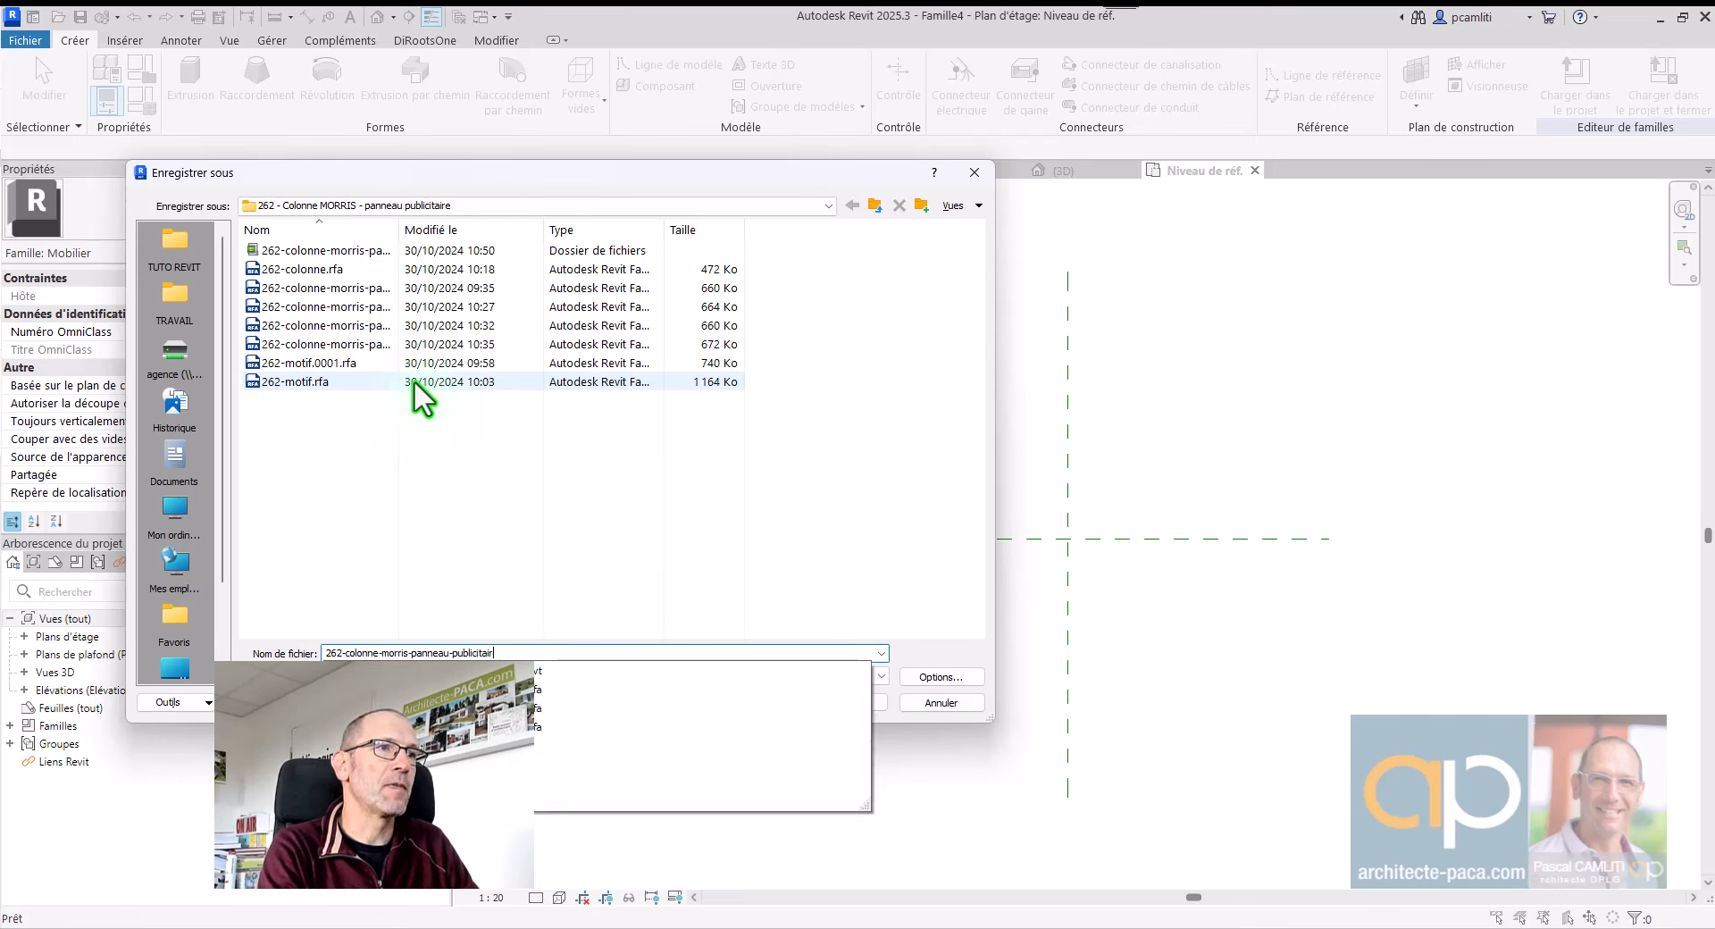
pyautogui.press('Escape')
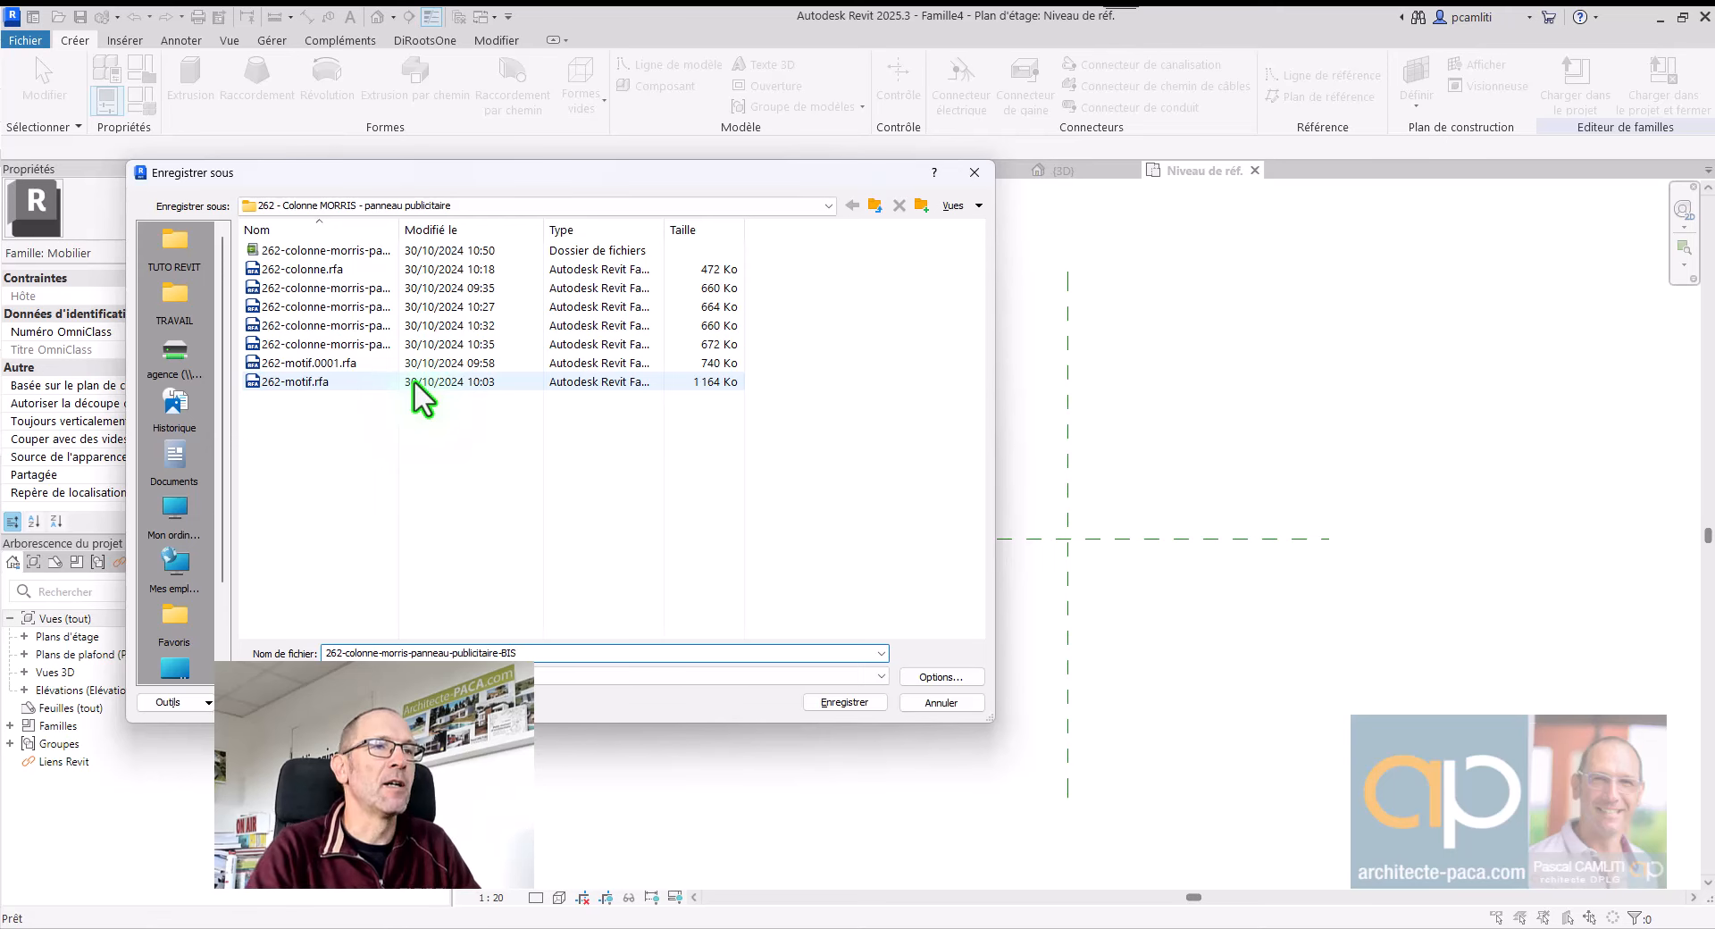
pyautogui.click(941, 677)
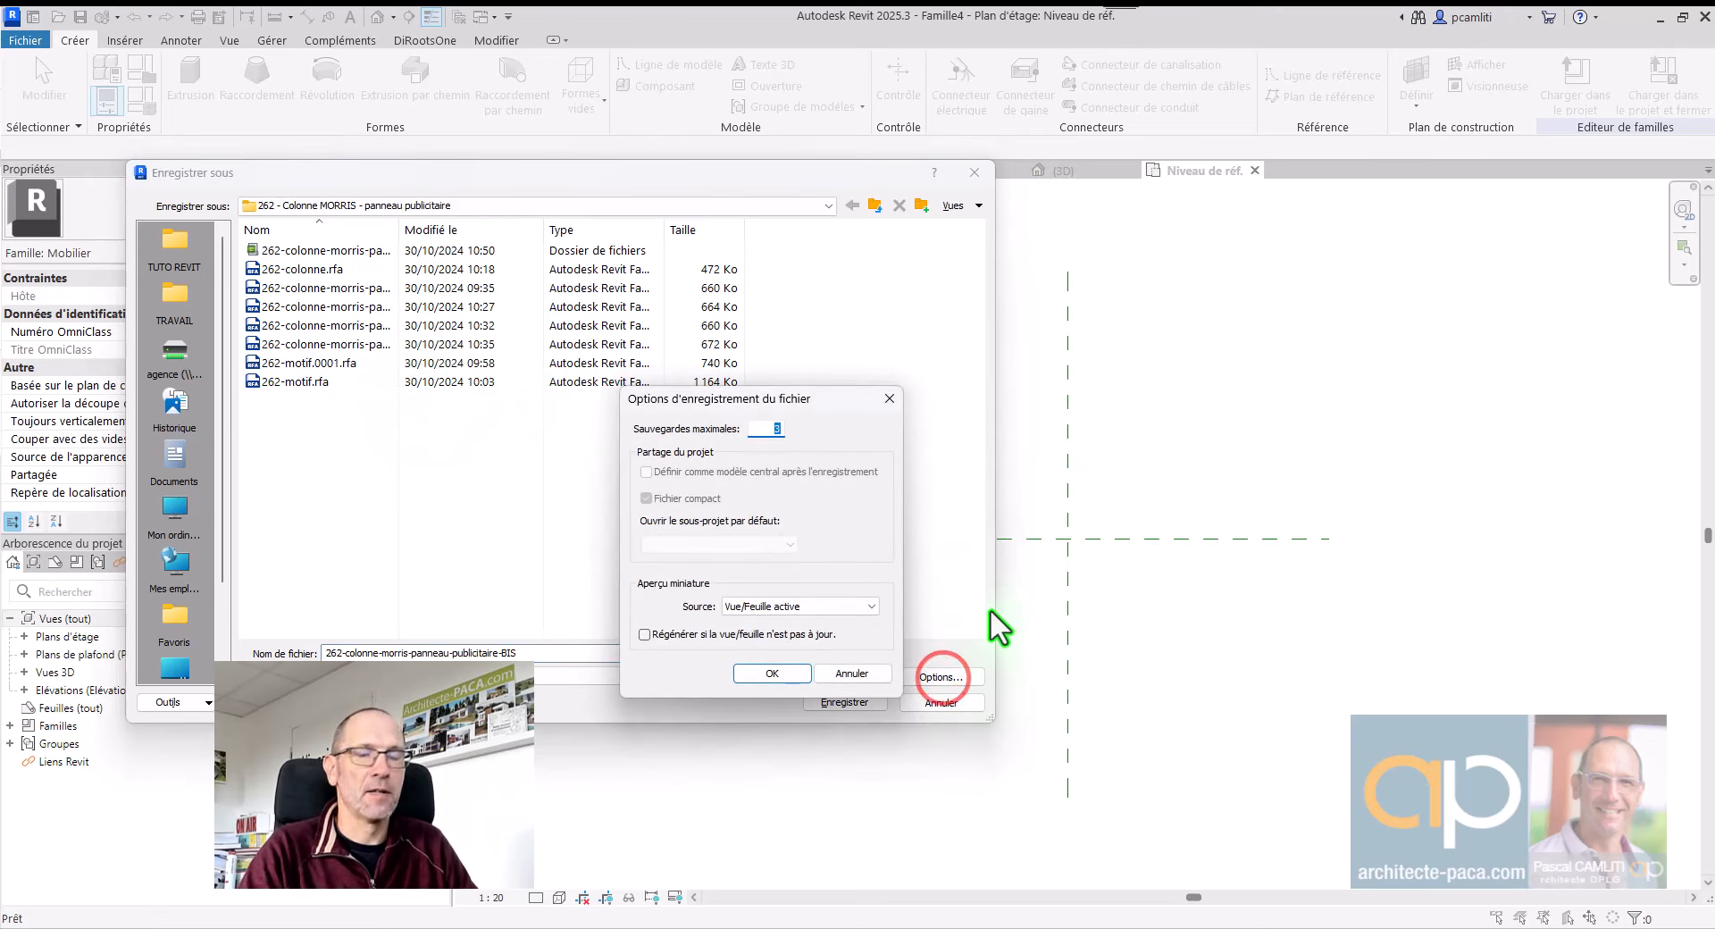
pyautogui.press('Return')
pyautogui.click(846, 703)
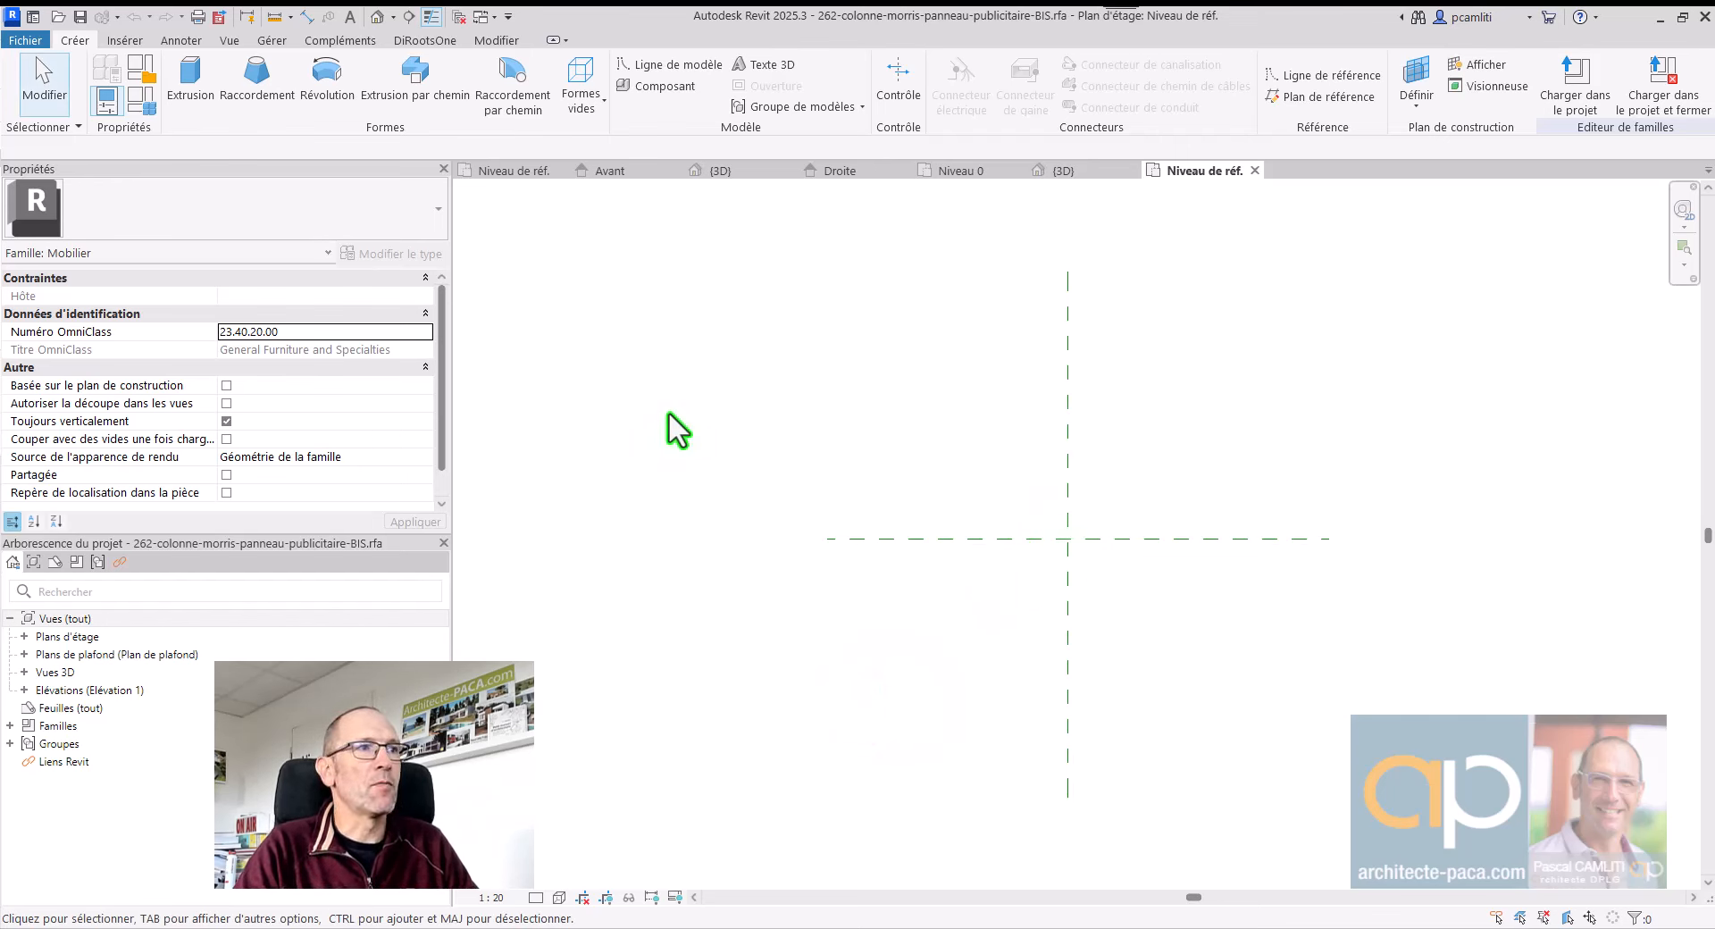
# Step: In the Avant elevation, import the image colonne-morris2.jpg and place it centred on the vertical reference plane, above the reference level
pyautogui.doubleClick(84, 688)
pyautogui.doubleClick(84, 725)
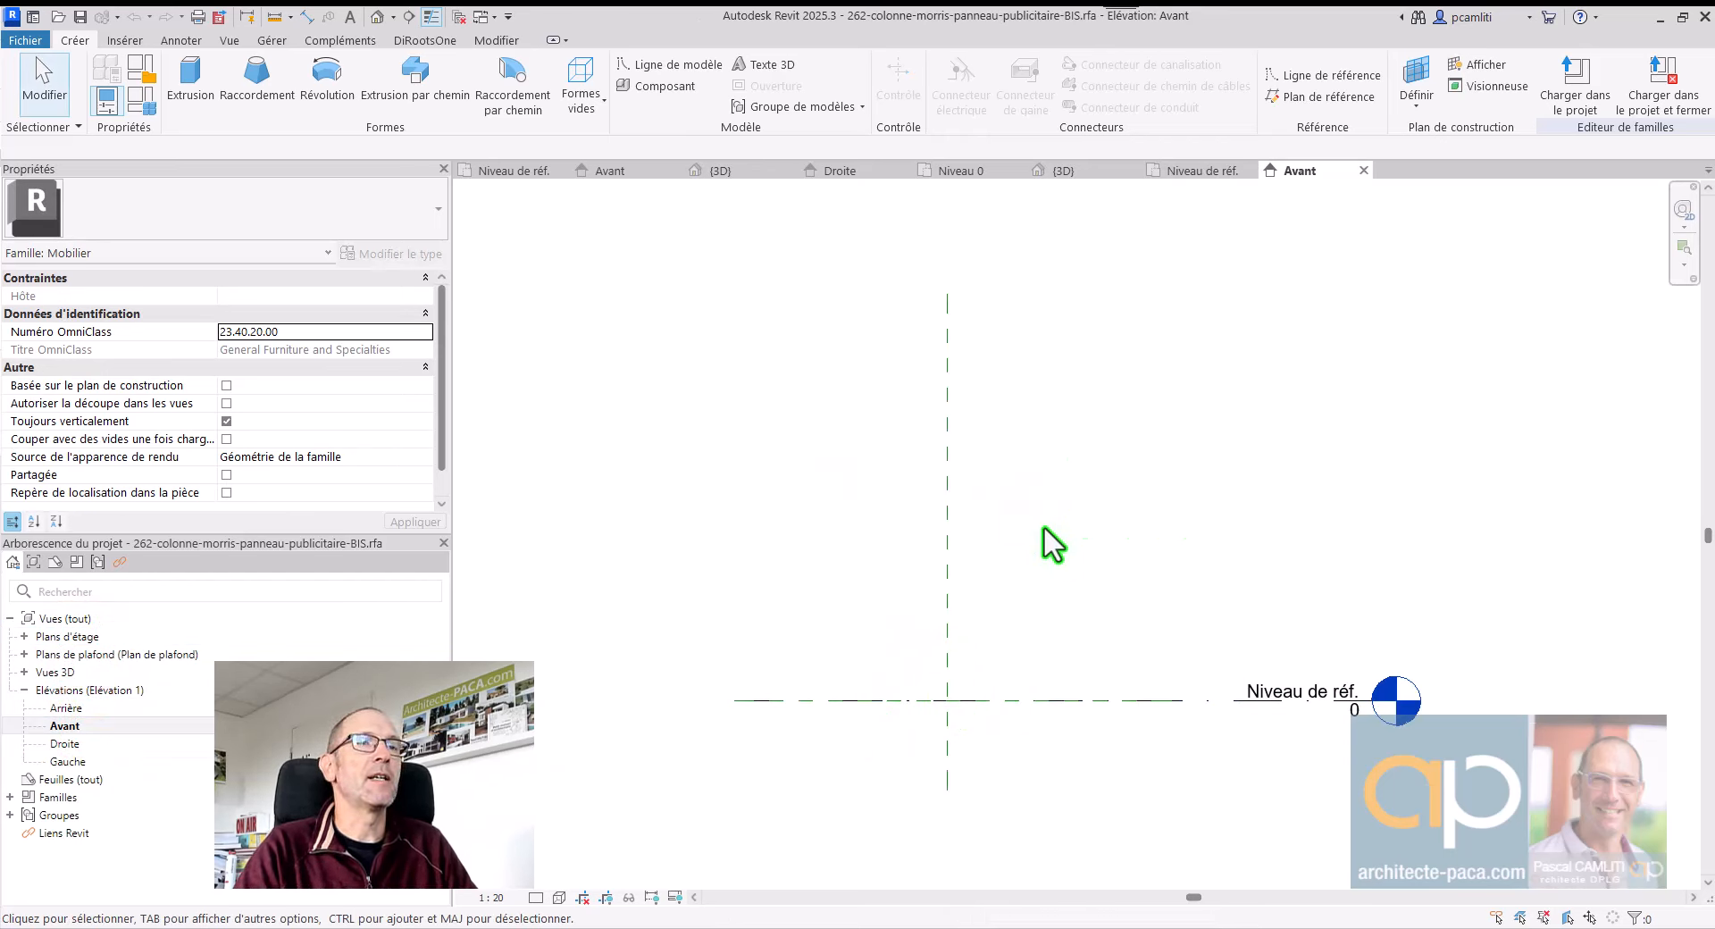
pyautogui.click(125, 41)
pyautogui.click(821, 90)
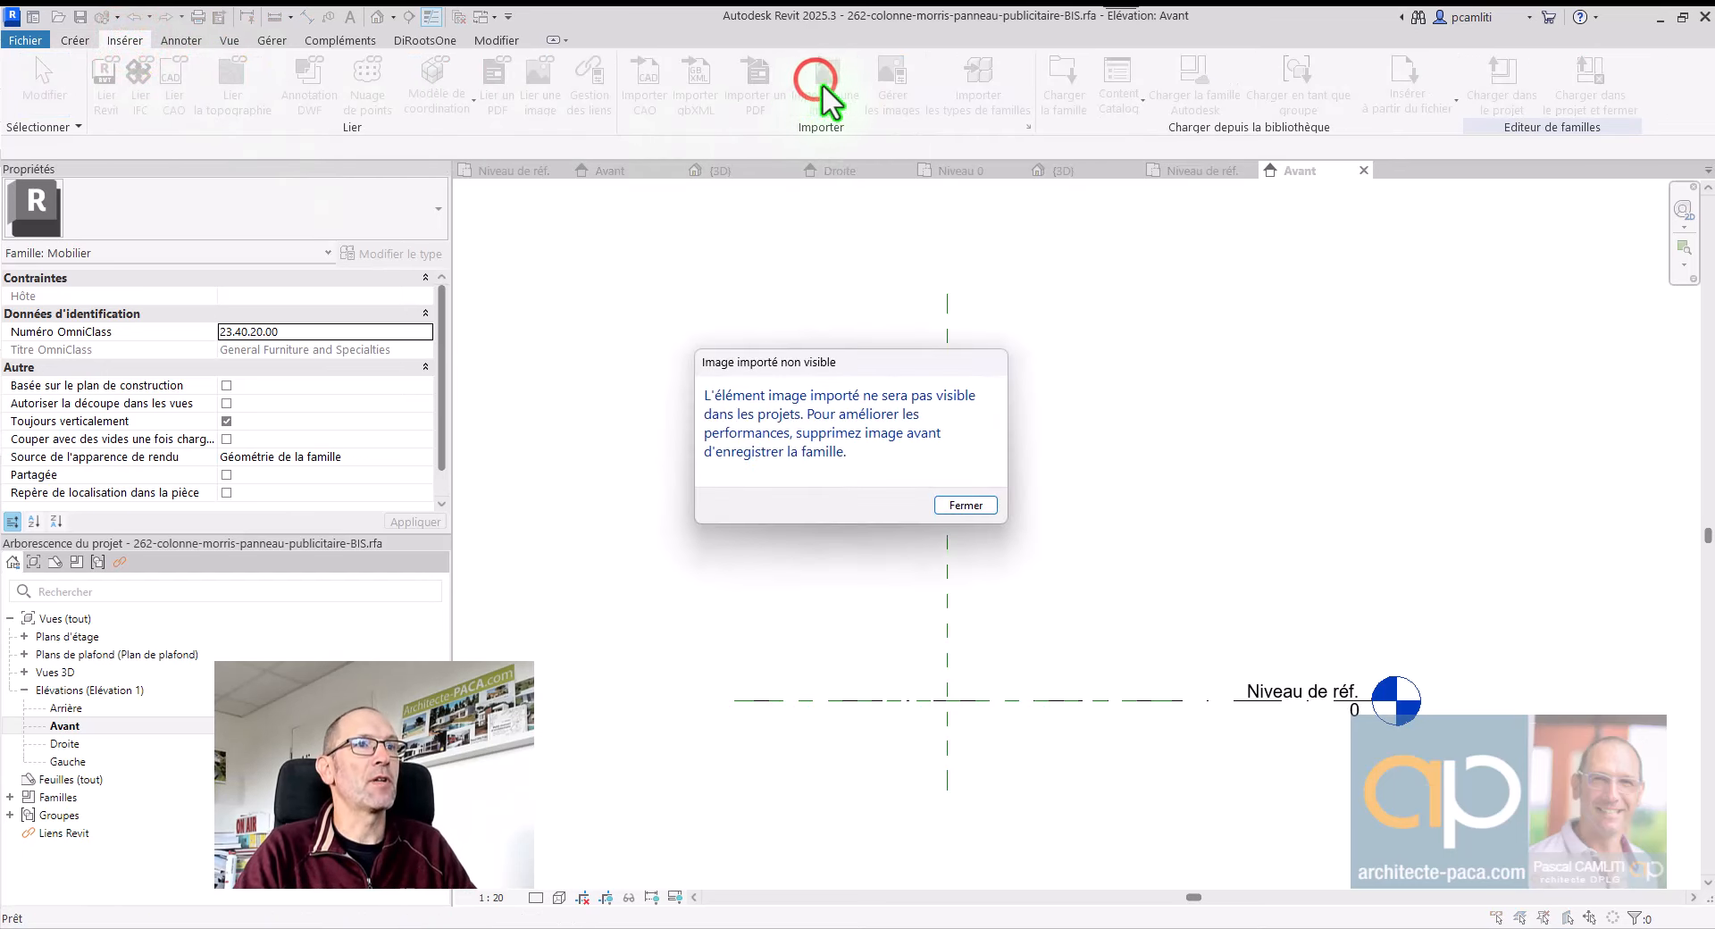
pyautogui.click(954, 506)
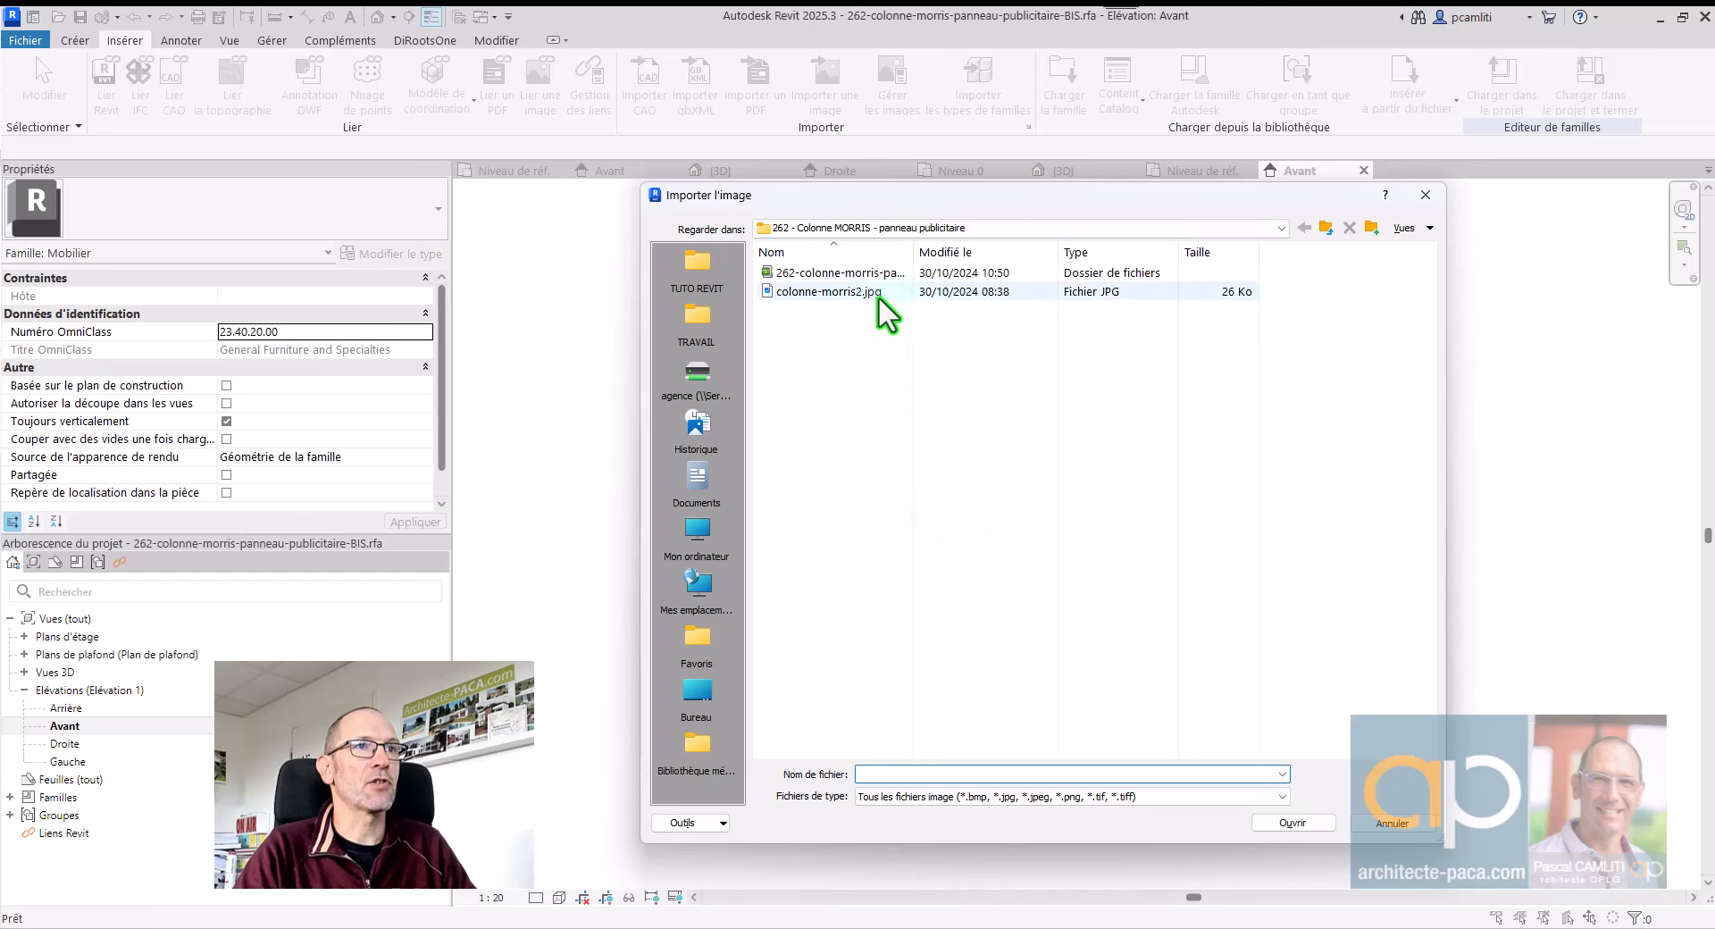
pyautogui.click(878, 294)
pyautogui.click(1296, 822)
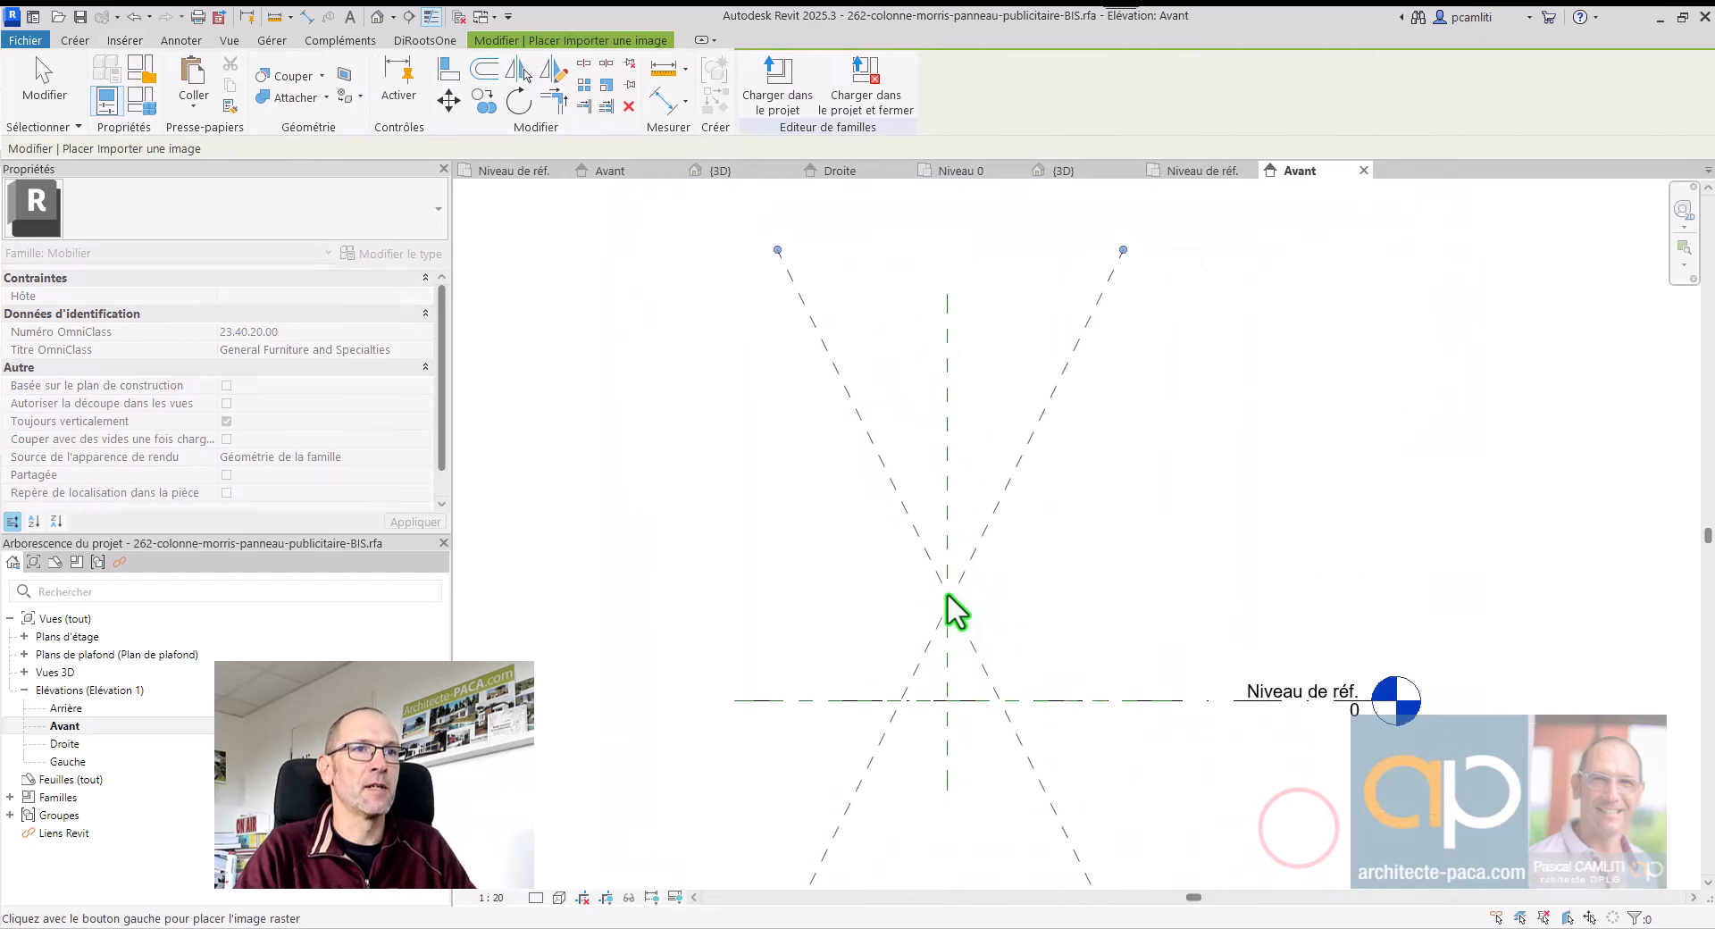
pyautogui.click(952, 538)
# Step: Scale the column image graphically from its 342 dimension line, enlarging the image to 2994.8 wide by 6064.1 high
pyautogui.scroll(-2, 983, 563)
pyautogui.scroll(2, 1015, 593)
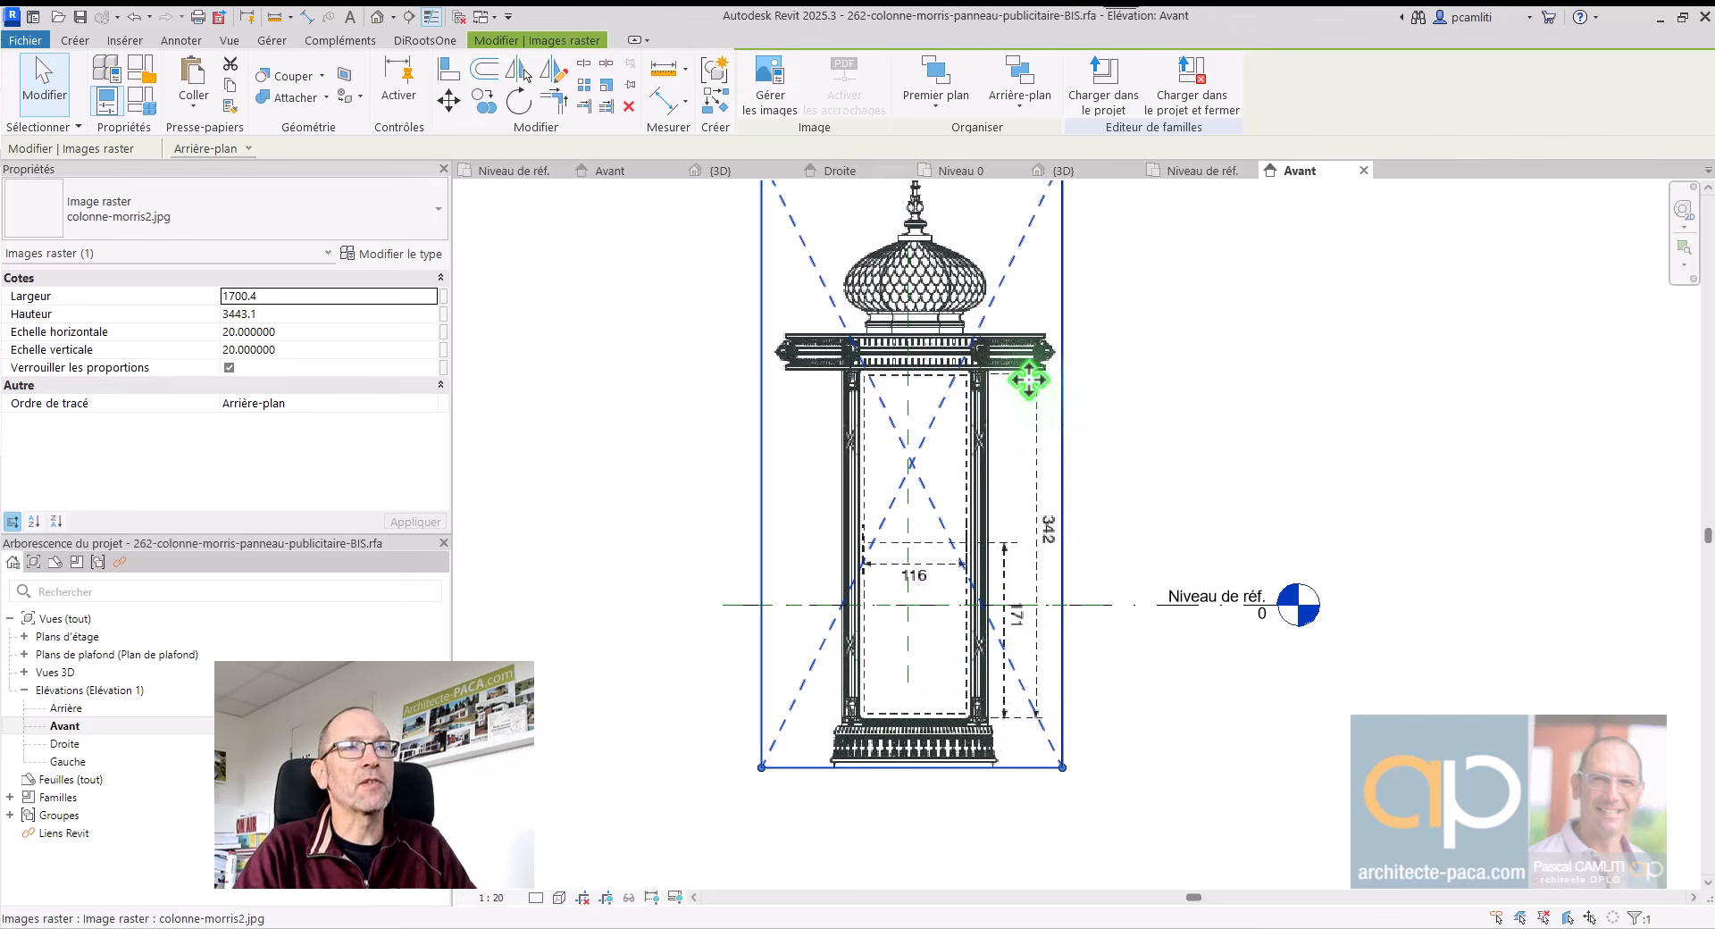
pyautogui.click(608, 85)
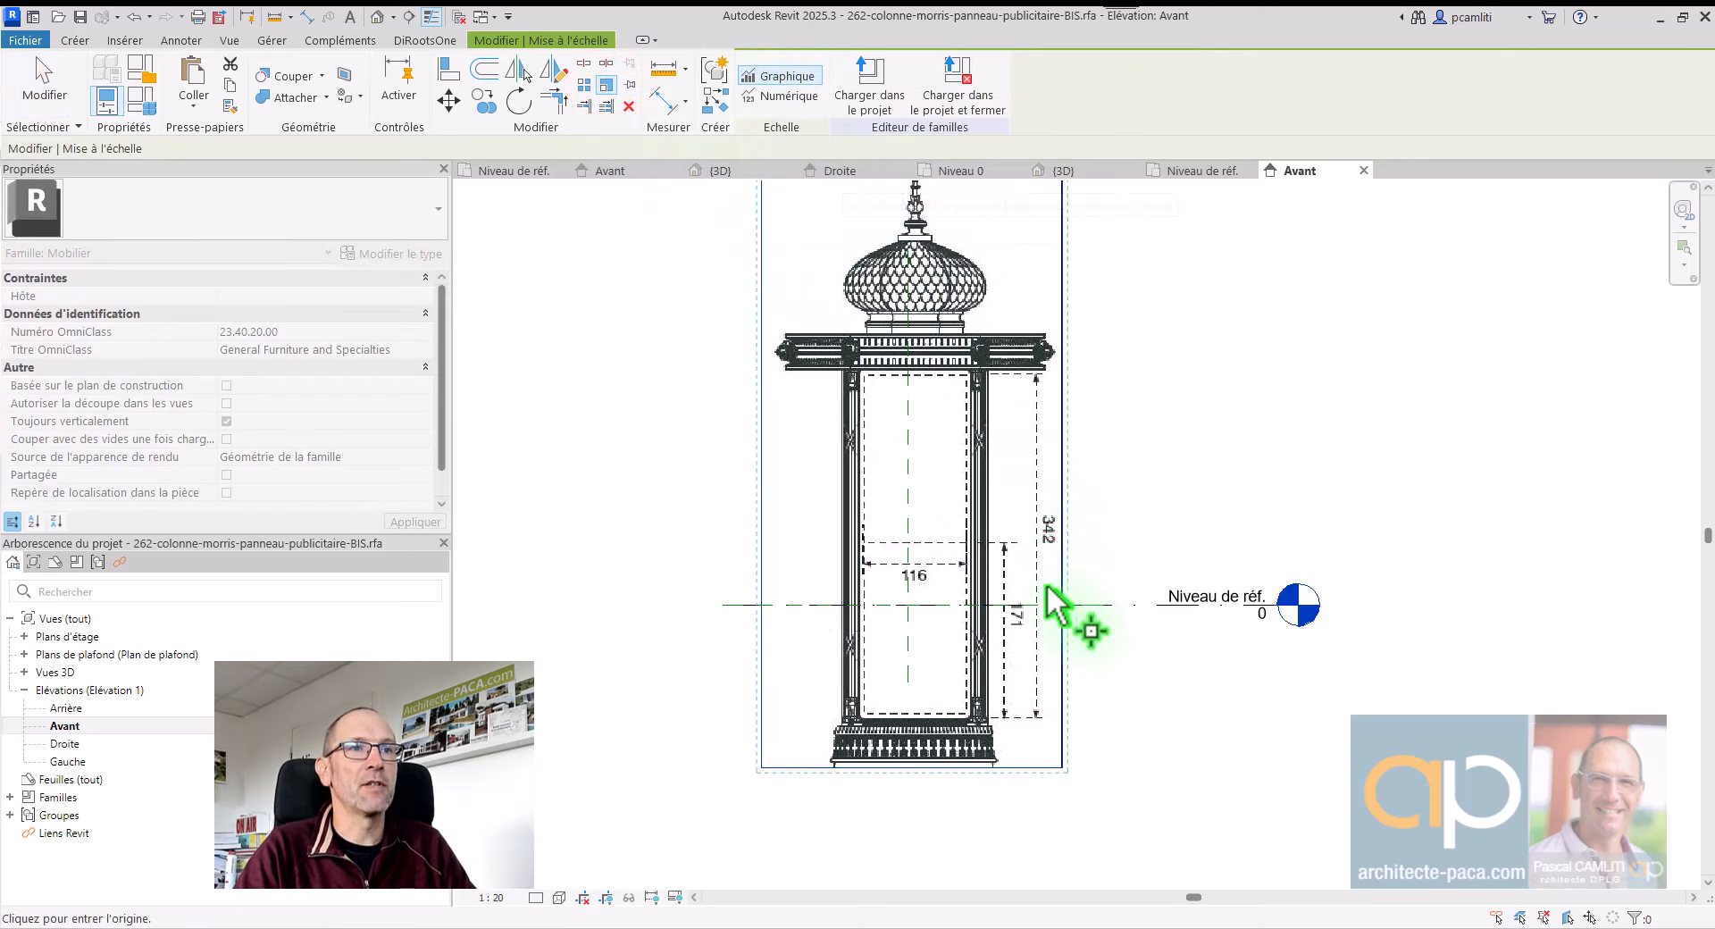
pyautogui.scroll(6, 1048, 587)
pyautogui.click(1025, 639)
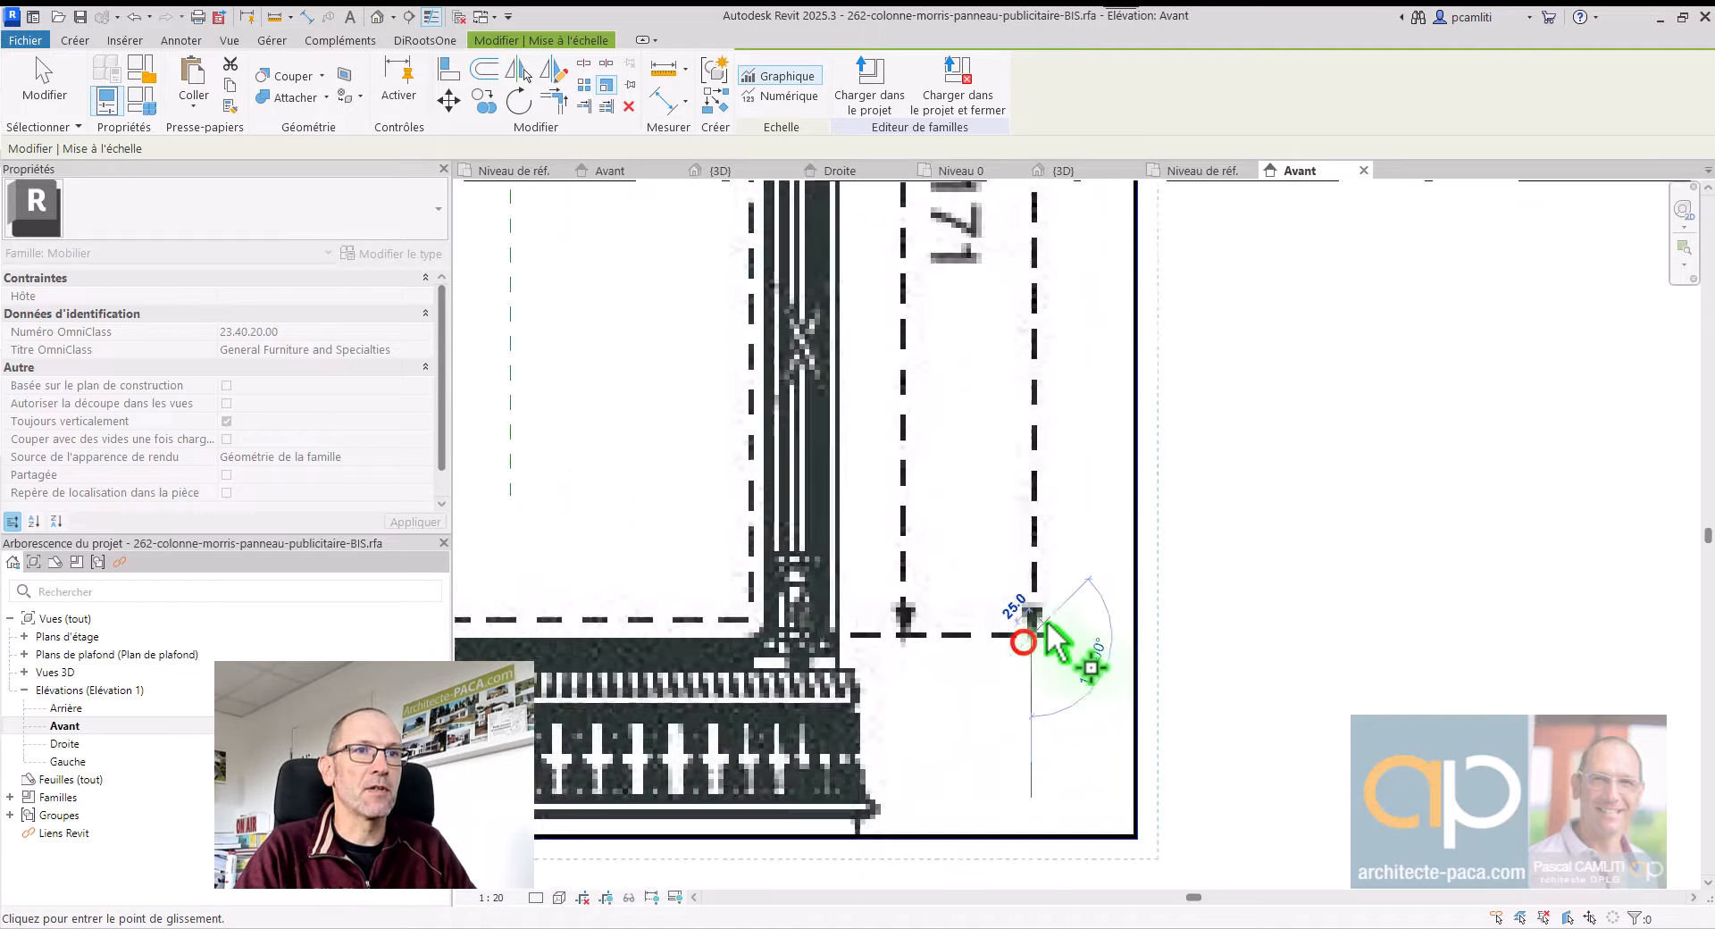
pyautogui.scroll(-6, 1056, 636)
pyautogui.scroll(5, 1098, 366)
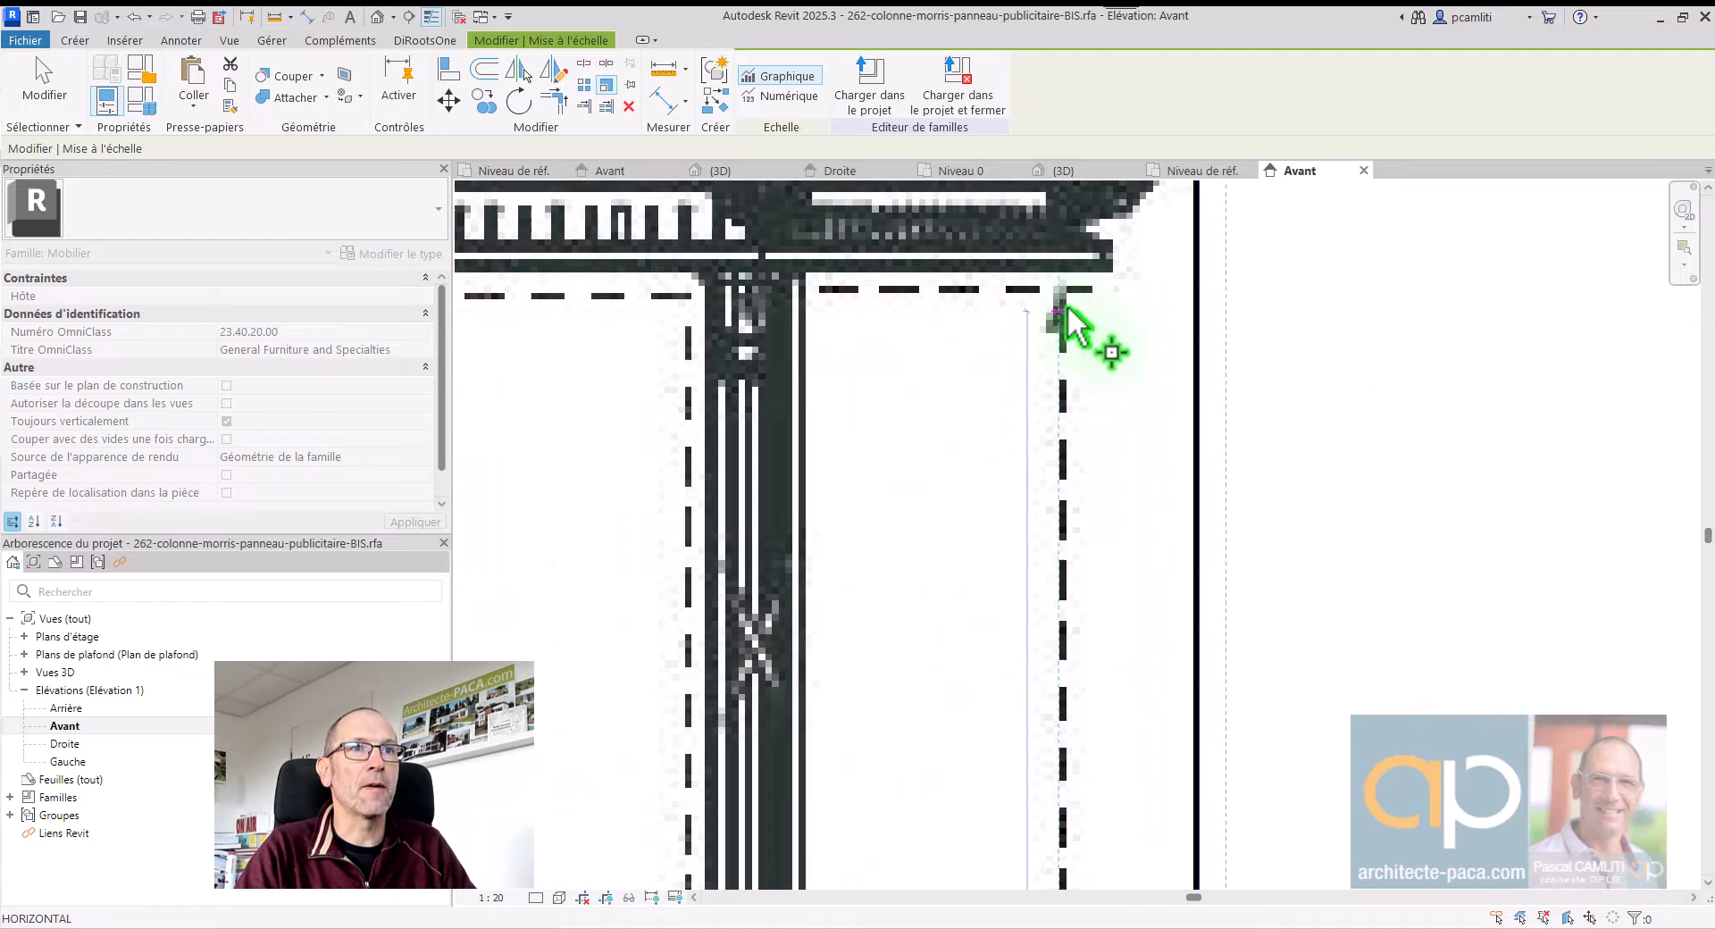
pyautogui.scroll(2, 1061, 288)
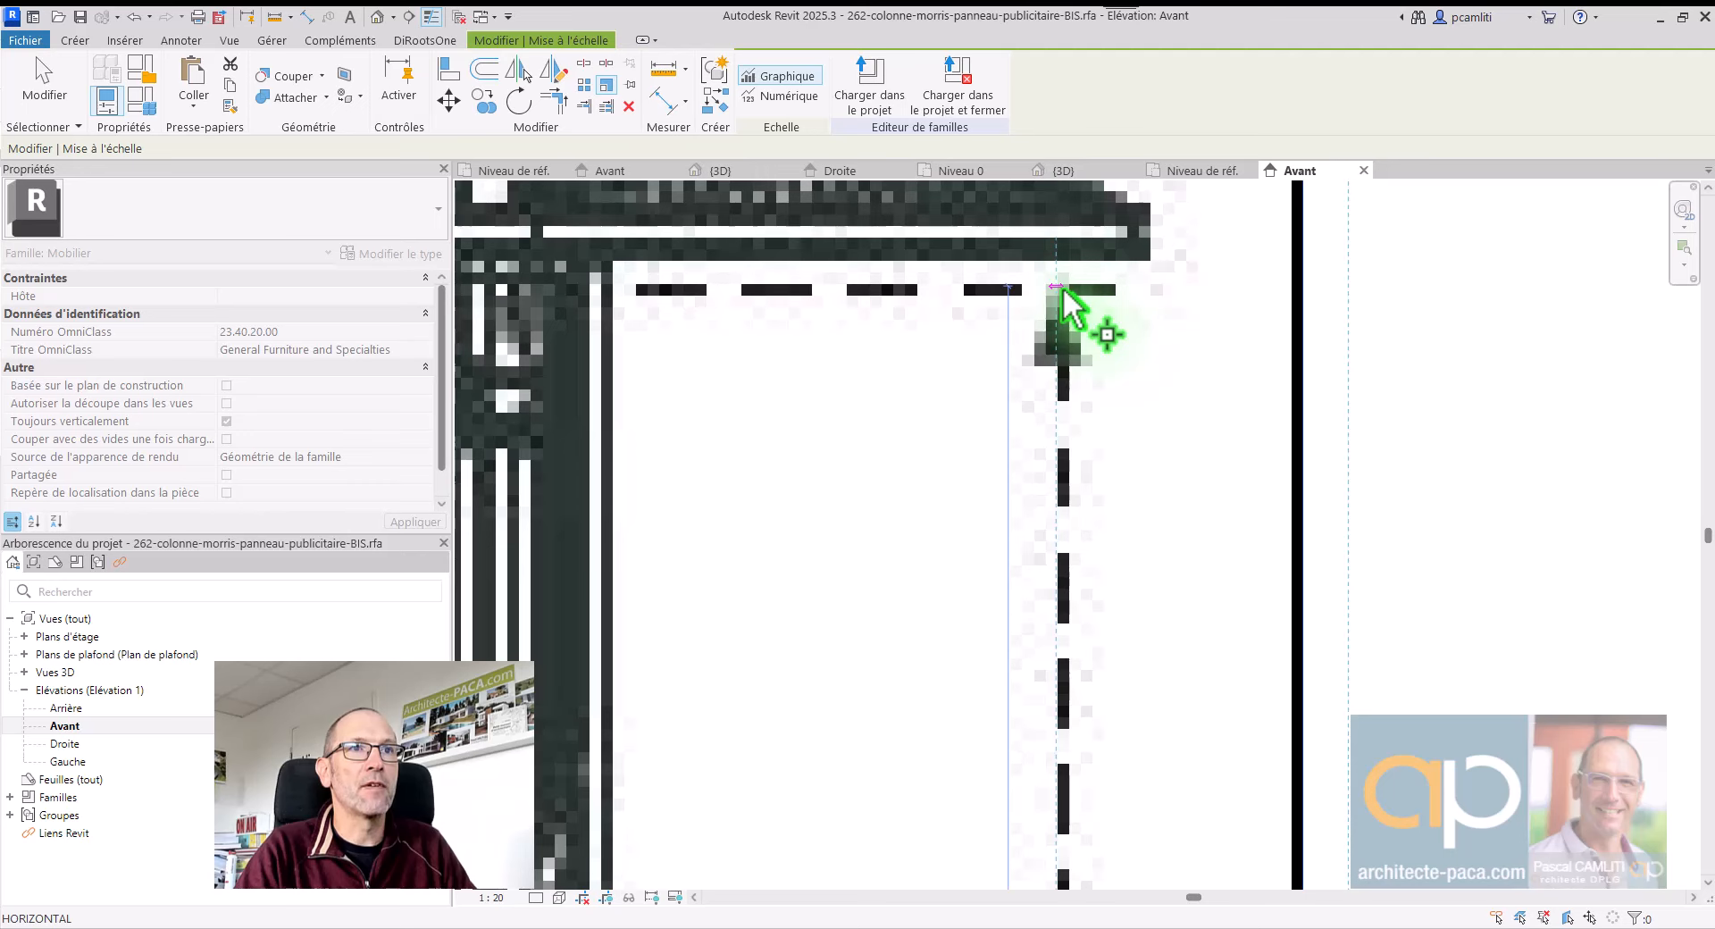
pyautogui.scroll(2, 1059, 290)
pyautogui.click(1056, 291)
pyautogui.scroll(-4, 1057, 290)
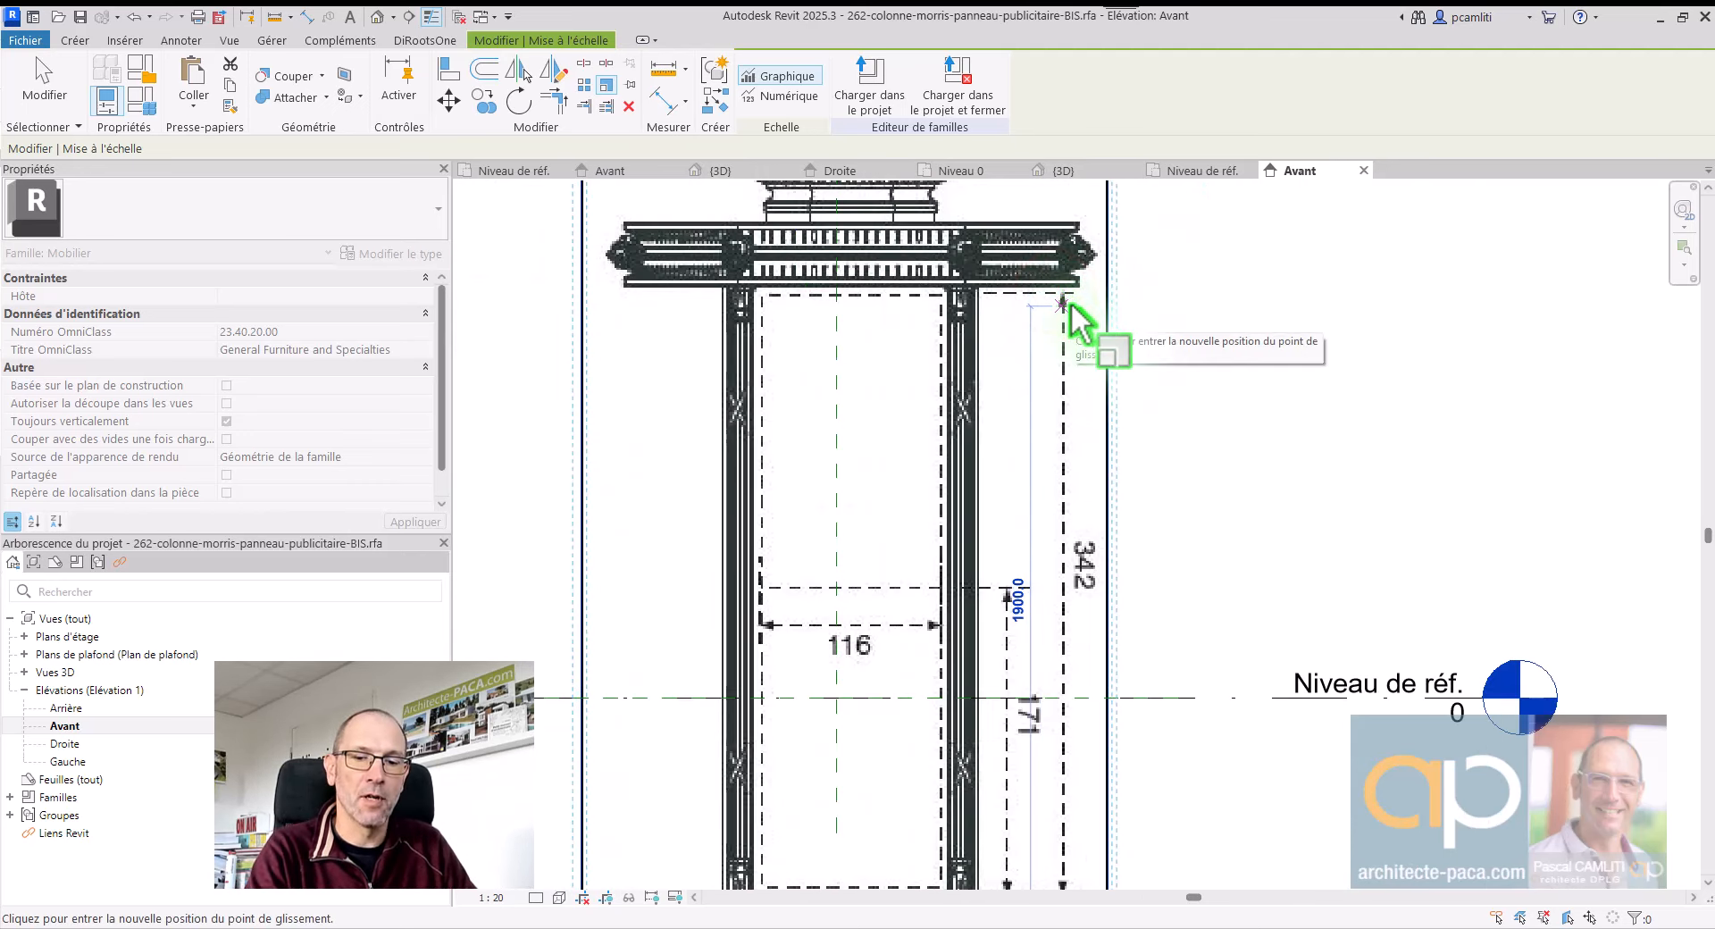
pyautogui.click(1068, 305)
pyautogui.scroll(-3, 1072, 306)
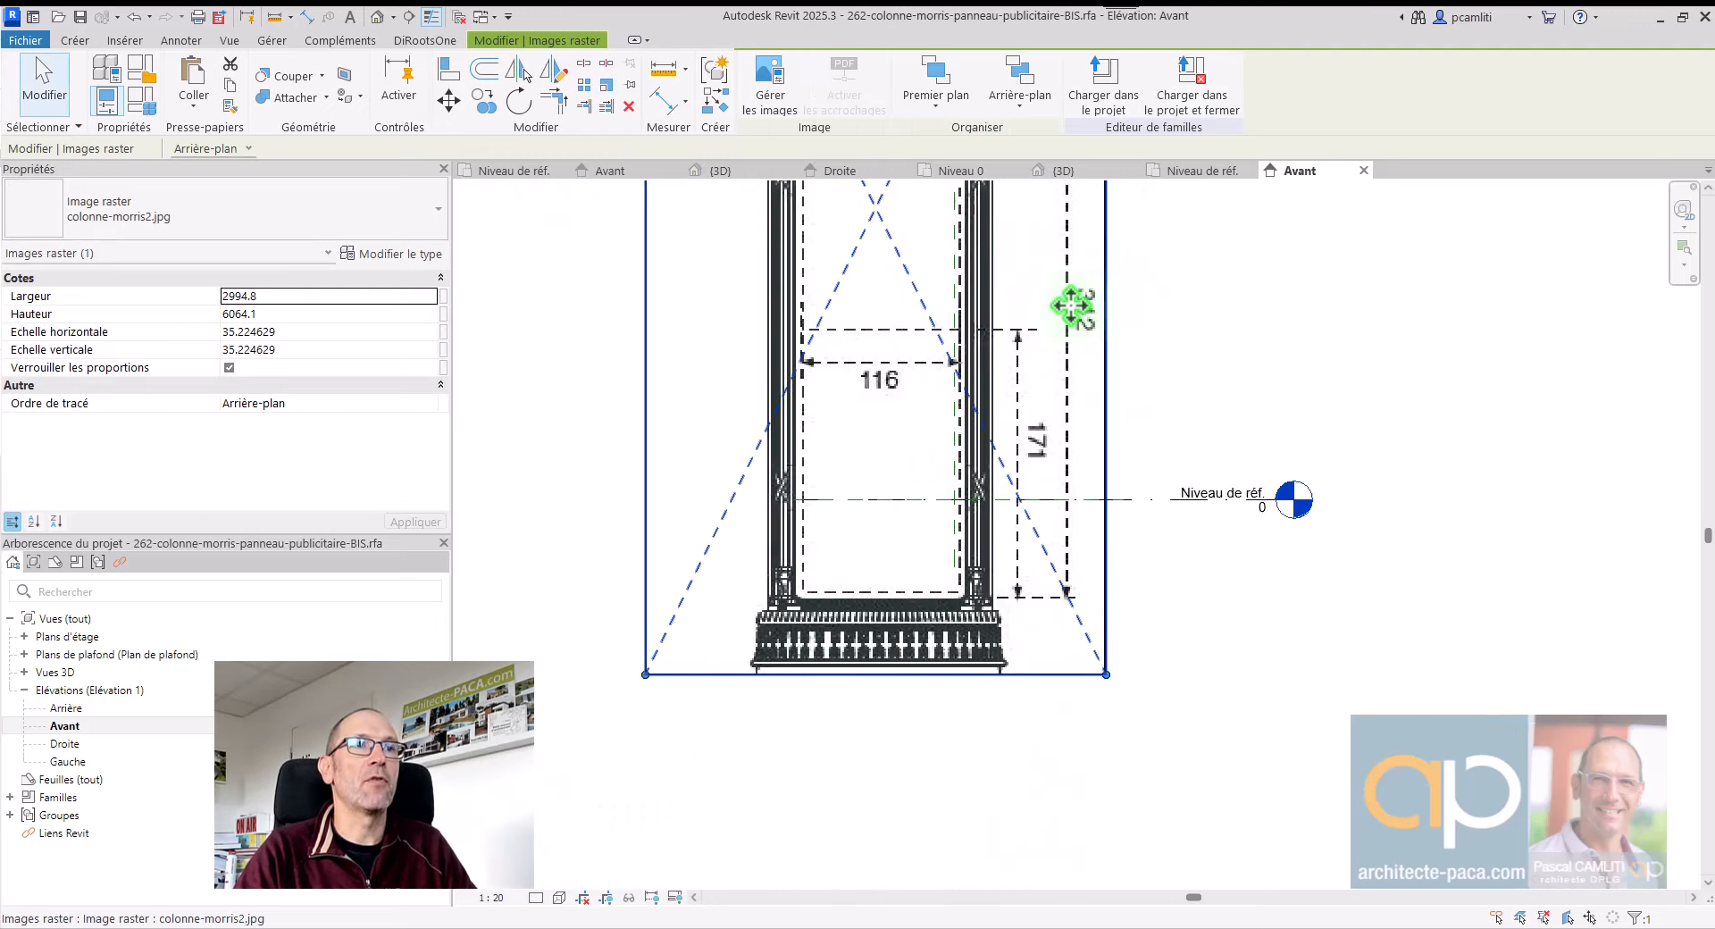
# Step: Move the scaled column image to the right, clear of the vertical reference plane and the level
pyautogui.scroll(-4, 1148, 420)
pyautogui.click(1218, 459)
pyautogui.moveTo(952, 301); pyautogui.dragTo(1254, 288)
pyautogui.click(949, 464)
pyautogui.click(974, 538)
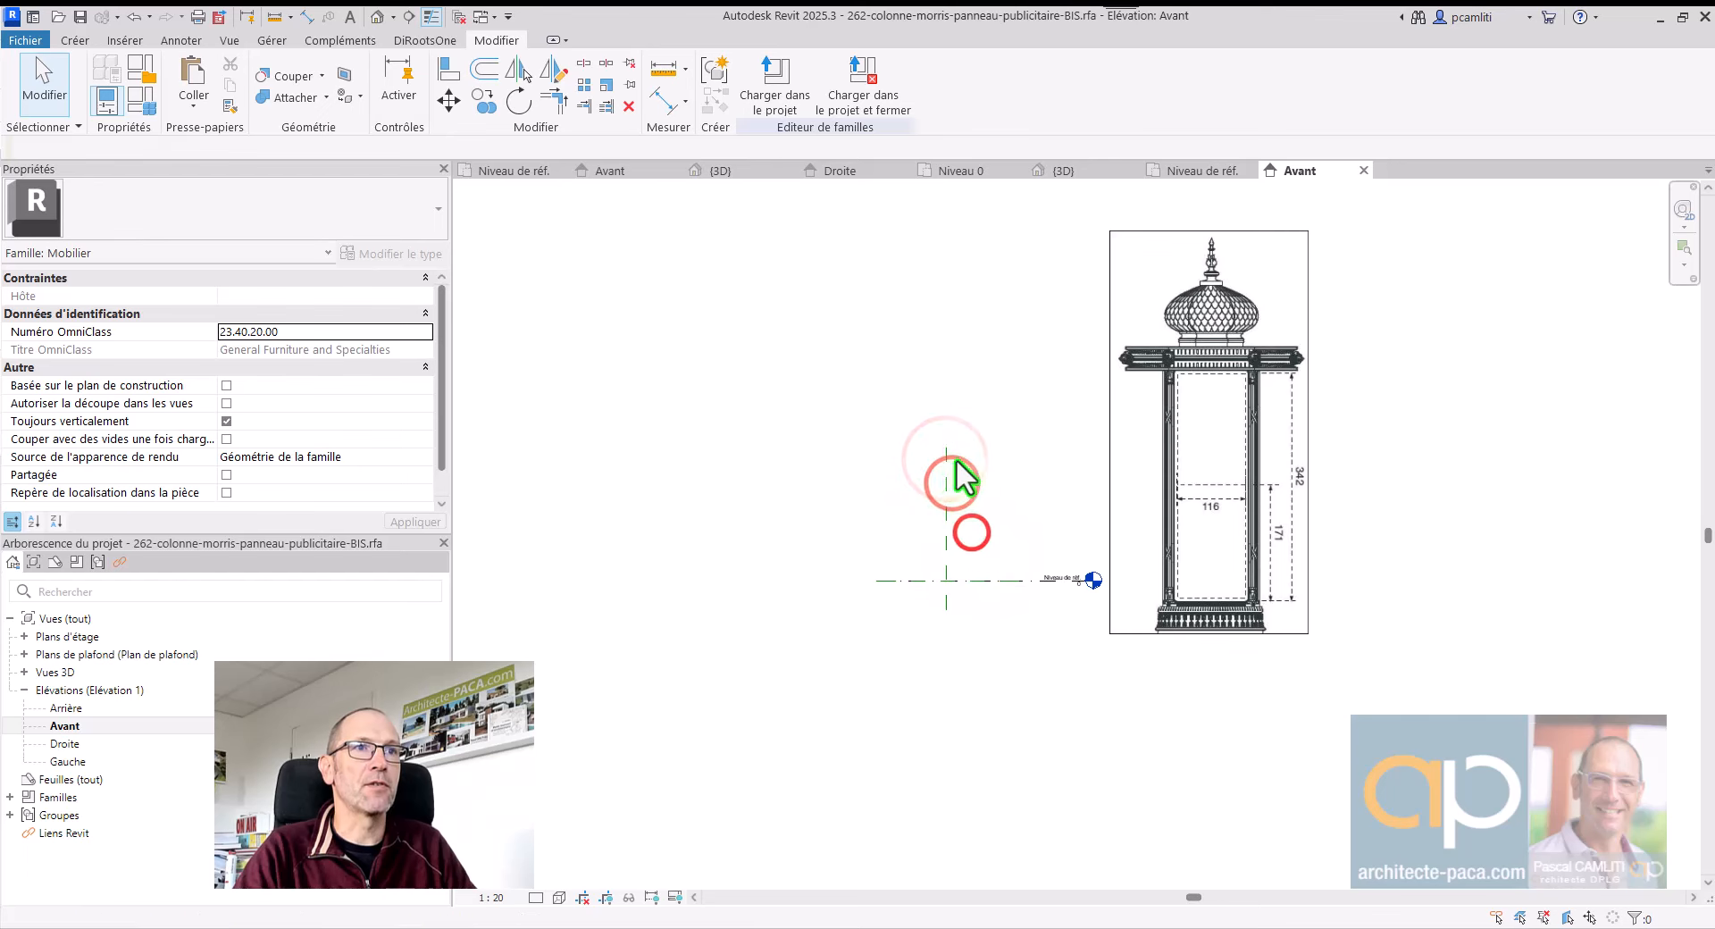
pyautogui.click(950, 416)
pyautogui.click(1018, 463)
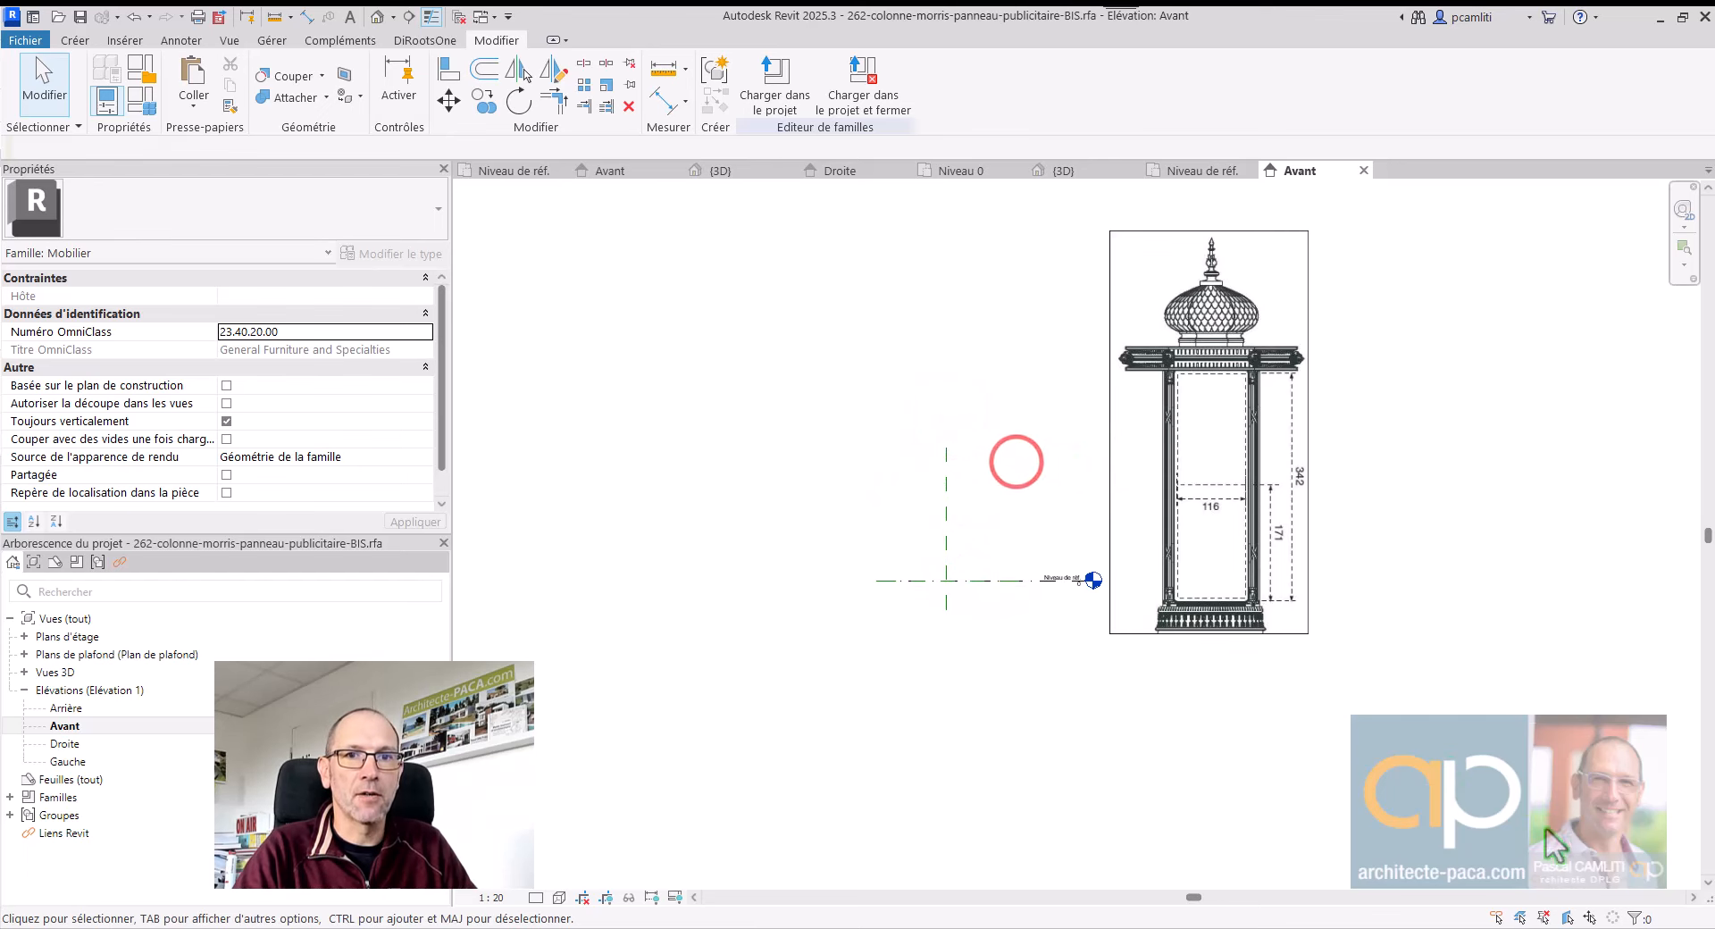
# Step: Extend the Centre (gauche/droite) reference plane upward beyond the height of the column image
pyautogui.click(945, 480)
pyautogui.scroll(1, 1026, 490)
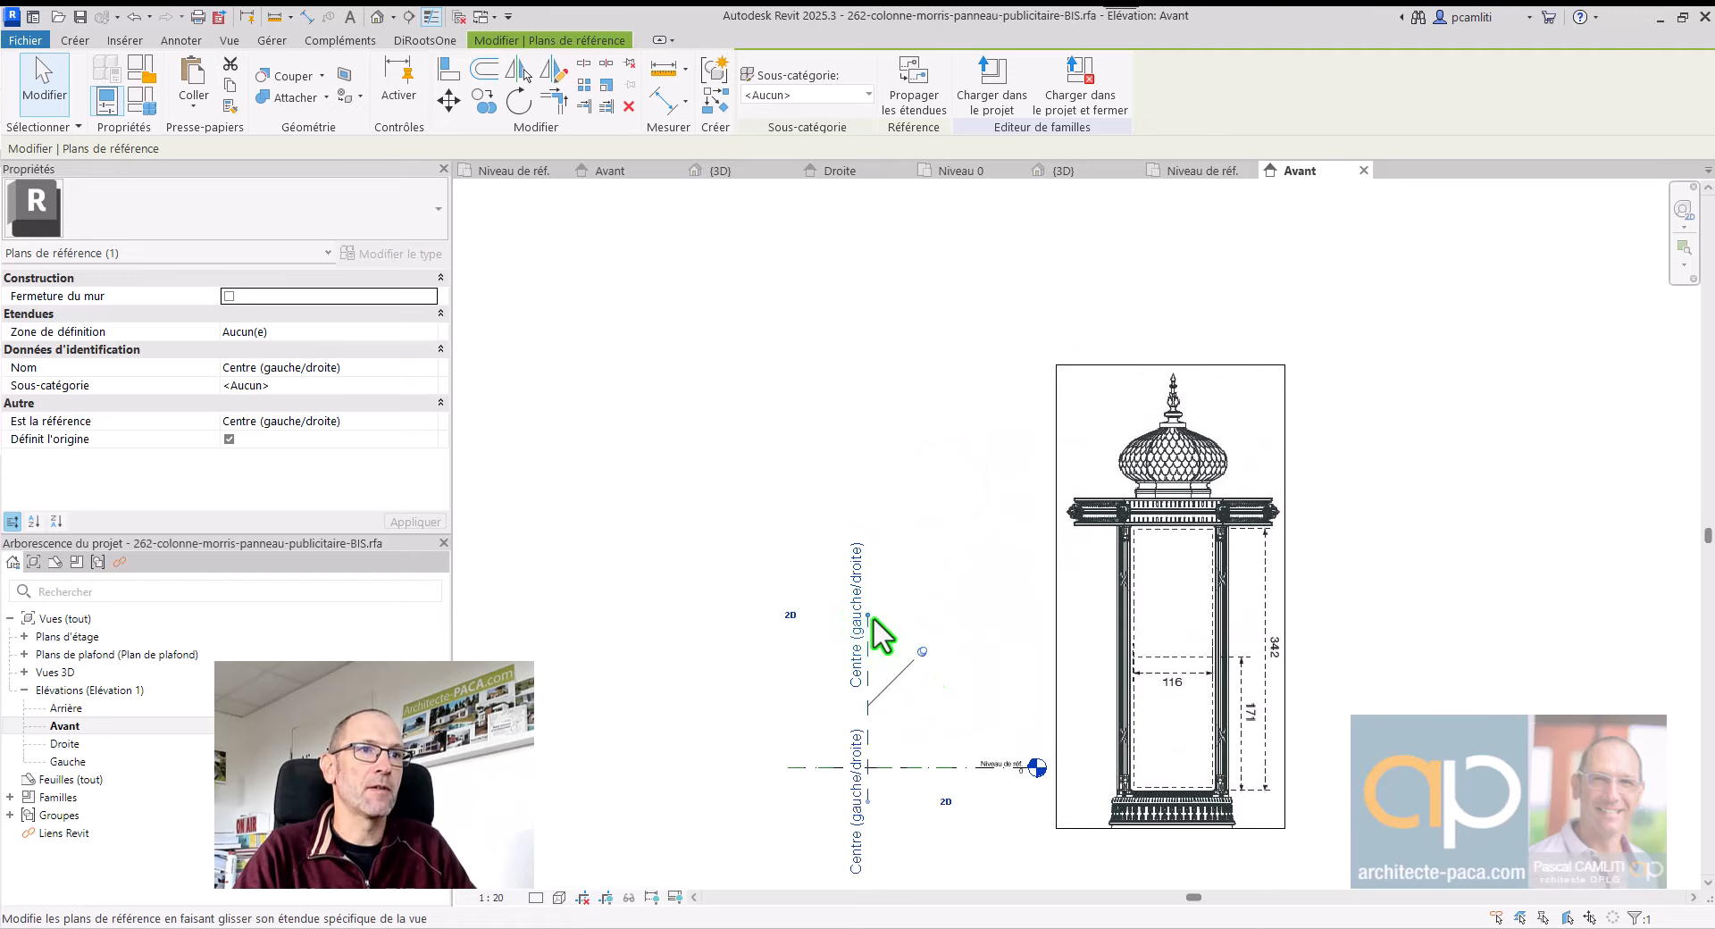
pyautogui.moveTo(868, 615); pyautogui.dragTo(908, 268)
pyautogui.click(1182, 352)
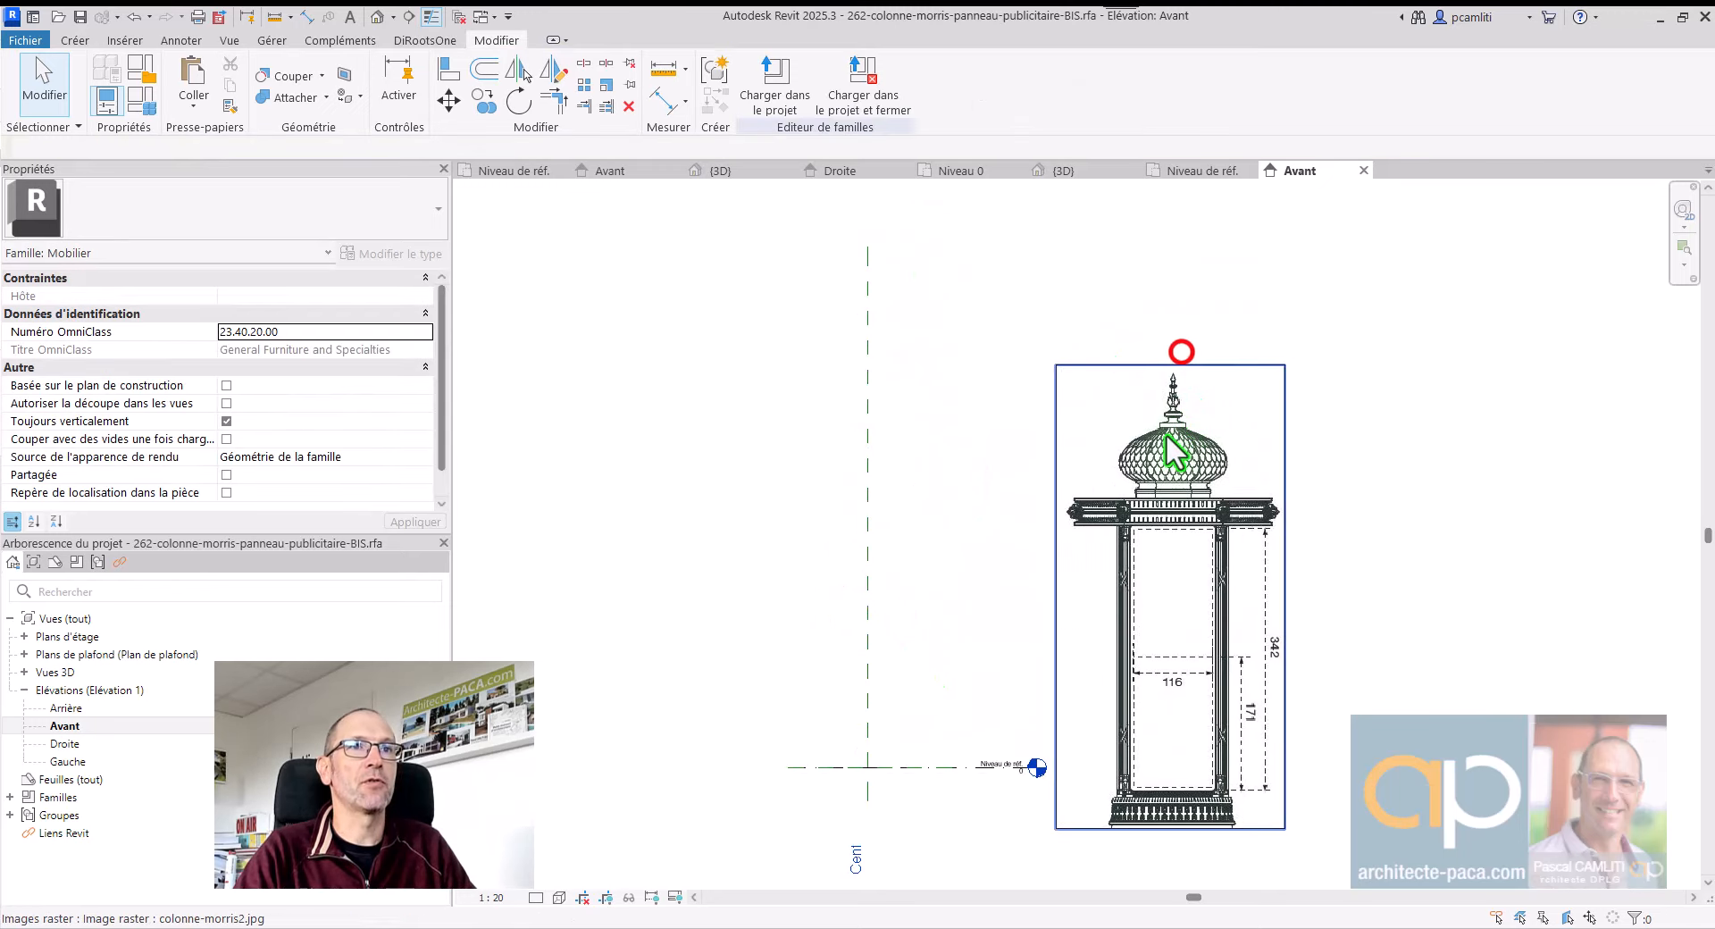
# Step: Move the image back onto the vertical reference plane and align its bottom edge with Niveau de réf
pyautogui.moveTo(1165, 432); pyautogui.dragTo(873, 371)
pyautogui.moveTo(988, 581); pyautogui.dragTo(923, 491, button='middle')
pyautogui.click(449, 69)
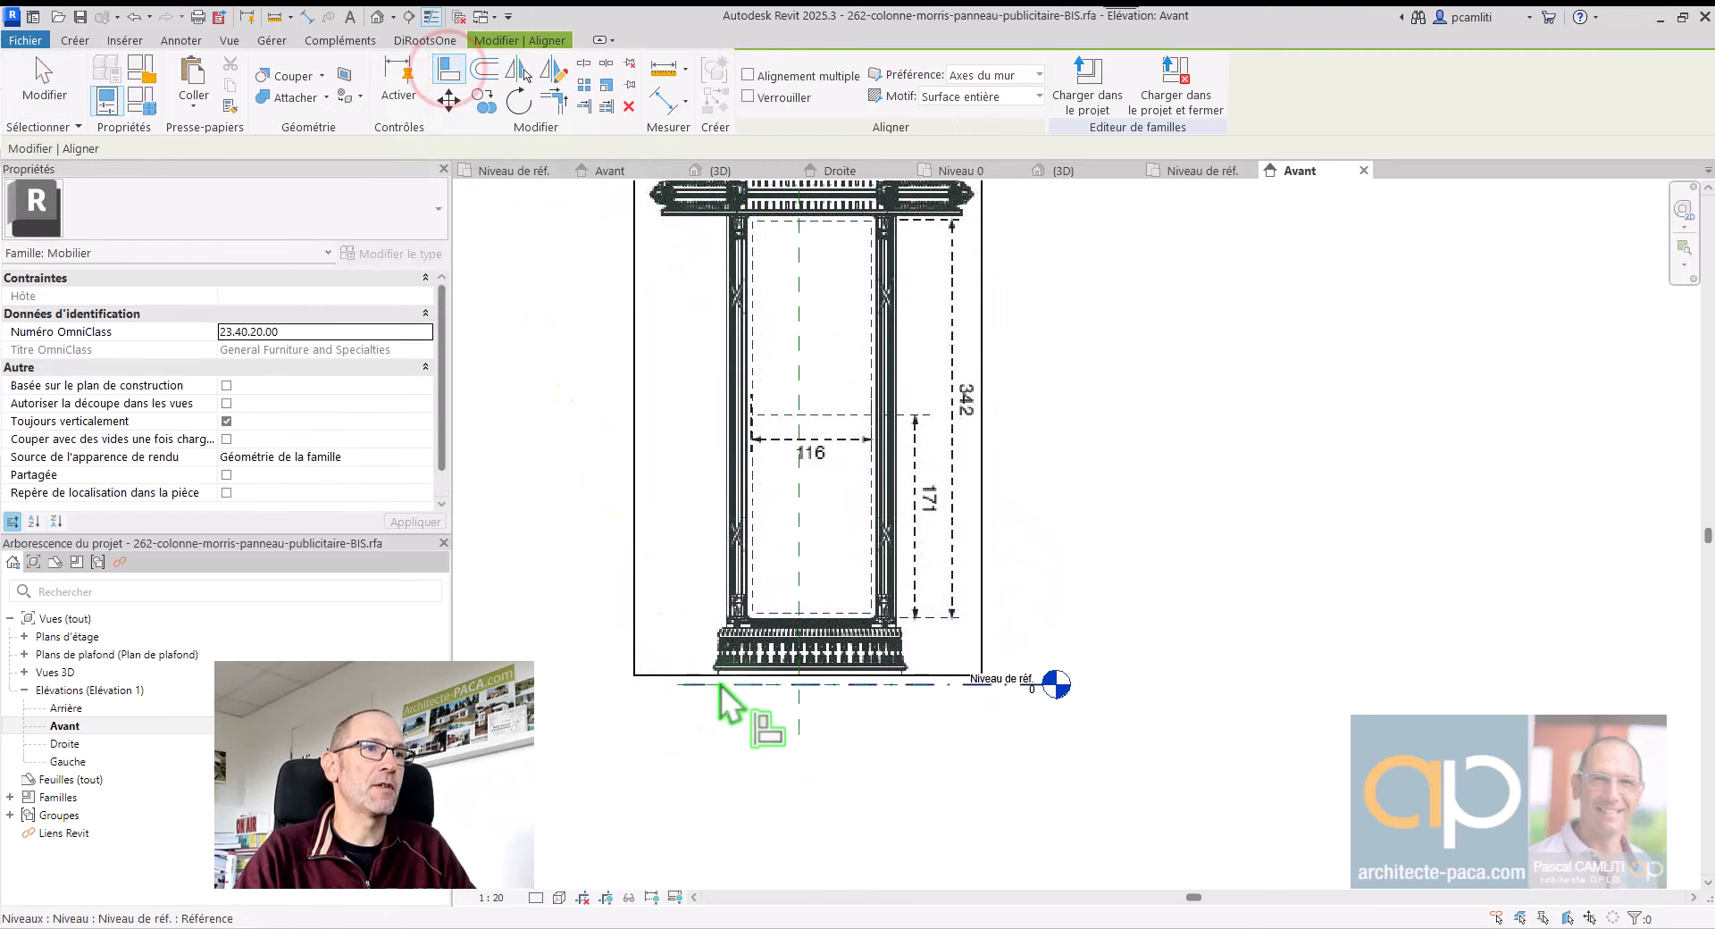
pyautogui.click(724, 685)
pyautogui.click(728, 675)
pyautogui.scroll(3, 889, 715)
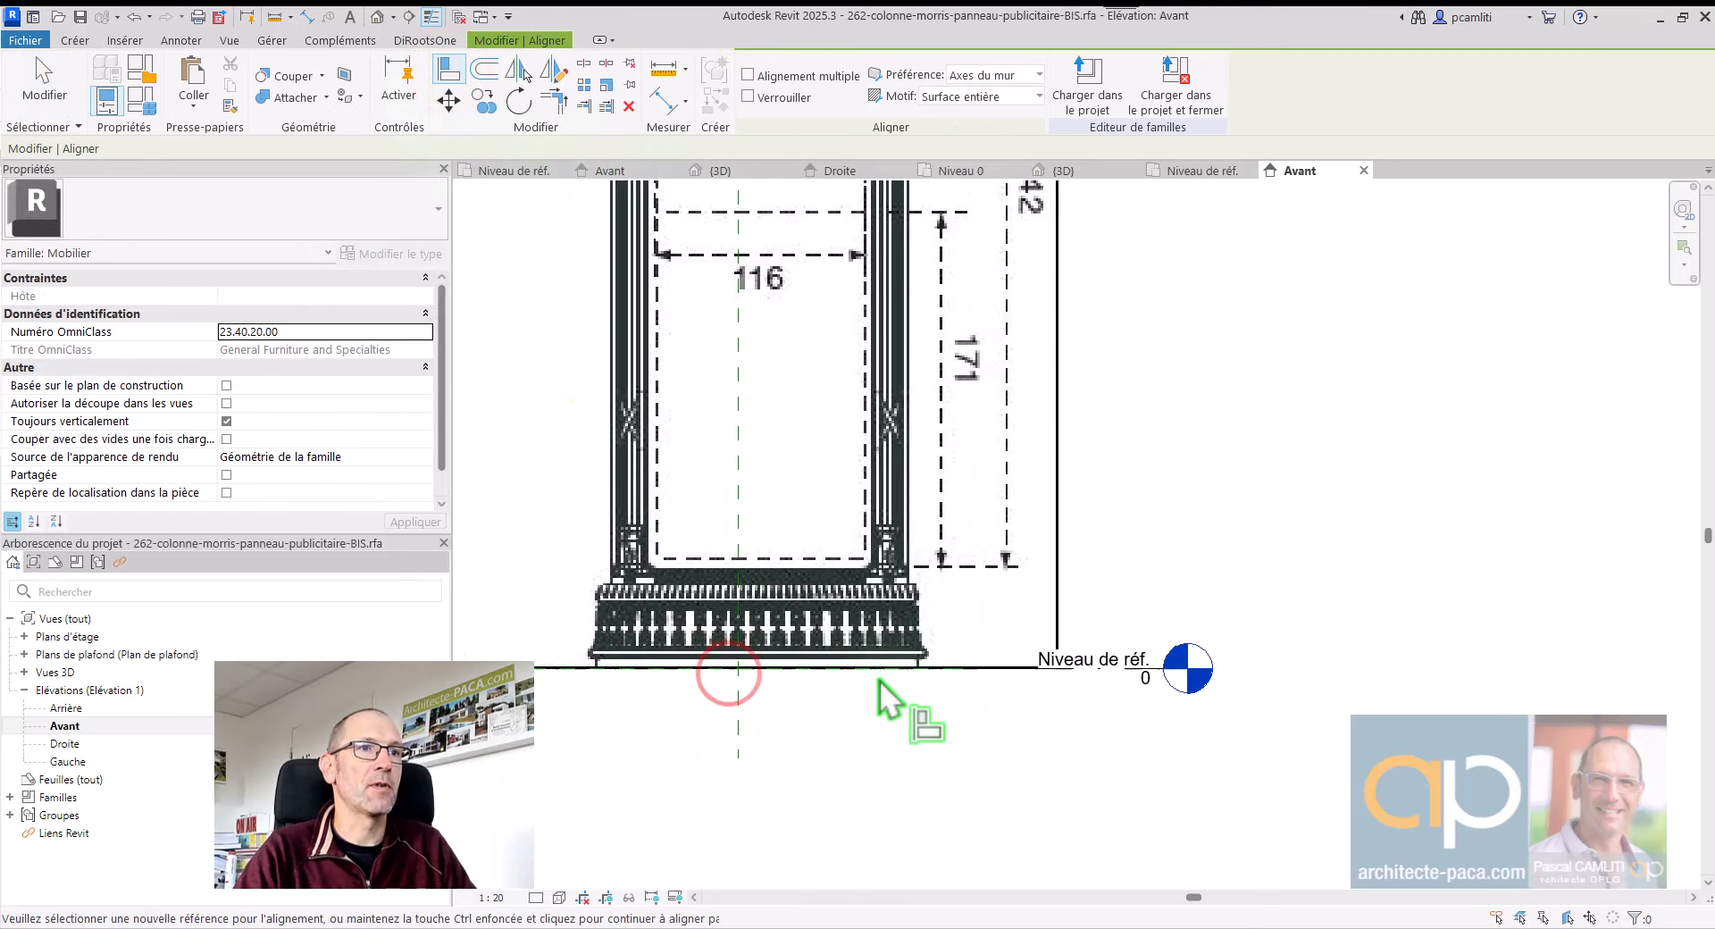
pyautogui.scroll(-4, 963, 695)
pyautogui.press('Escape')
# Step: Nudge the image left in small increments until the tip of the roof finial sits on the vertical reference plane
pyautogui.click(919, 345)
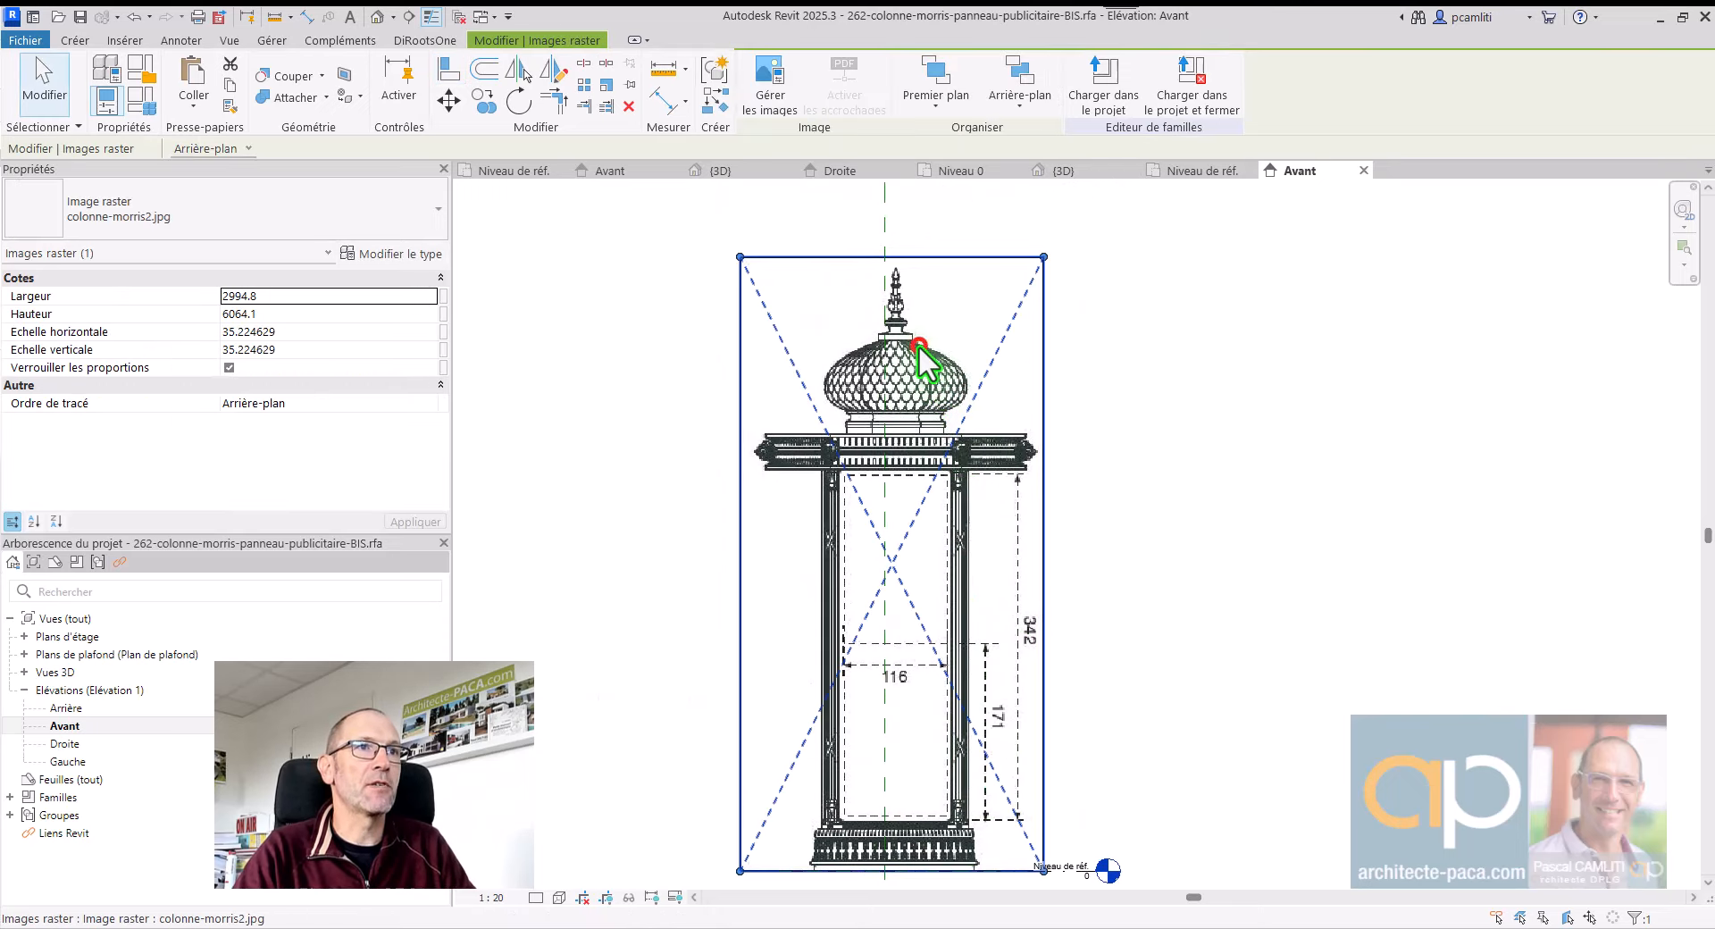
pyautogui.scroll(5, 919, 344)
pyautogui.moveTo(926, 275); pyautogui.dragTo(985, 578, button='middle')
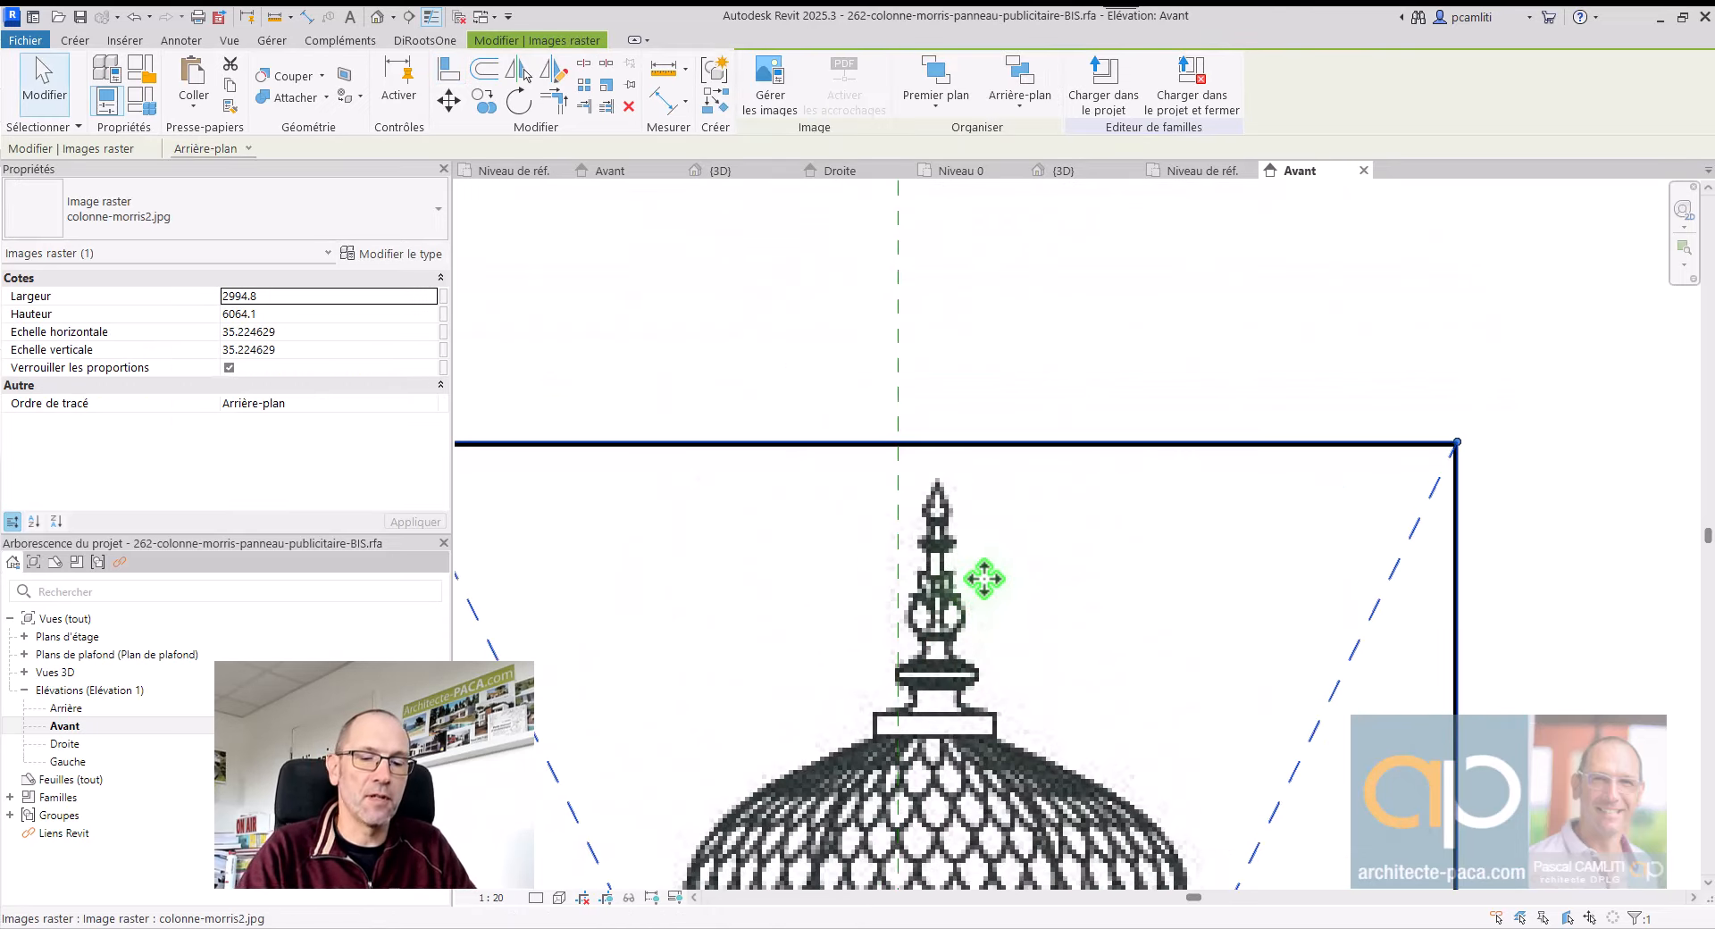
pyautogui.press('Left')
pyautogui.press('Left')
pyautogui.press('Left')
pyautogui.press('Left')
pyautogui.press('Left')
pyautogui.press('Left')
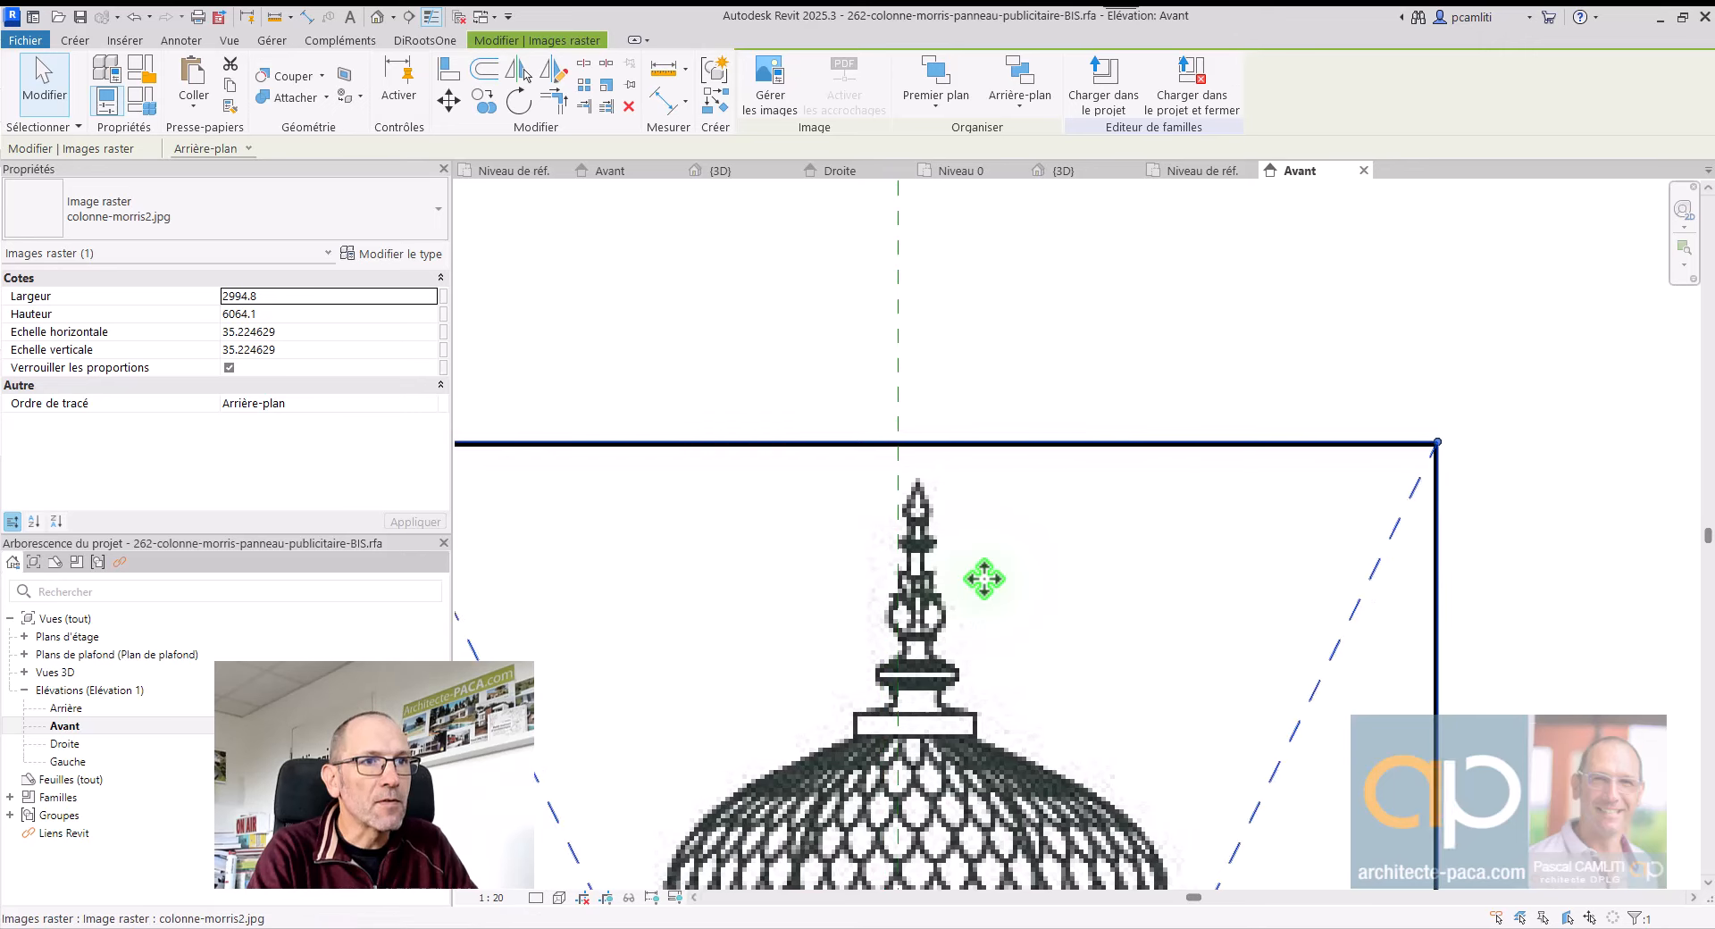
pyautogui.press('Left')
pyautogui.press('Left')
pyautogui.press('Left')
pyautogui.press('Left')
pyautogui.press('Left')
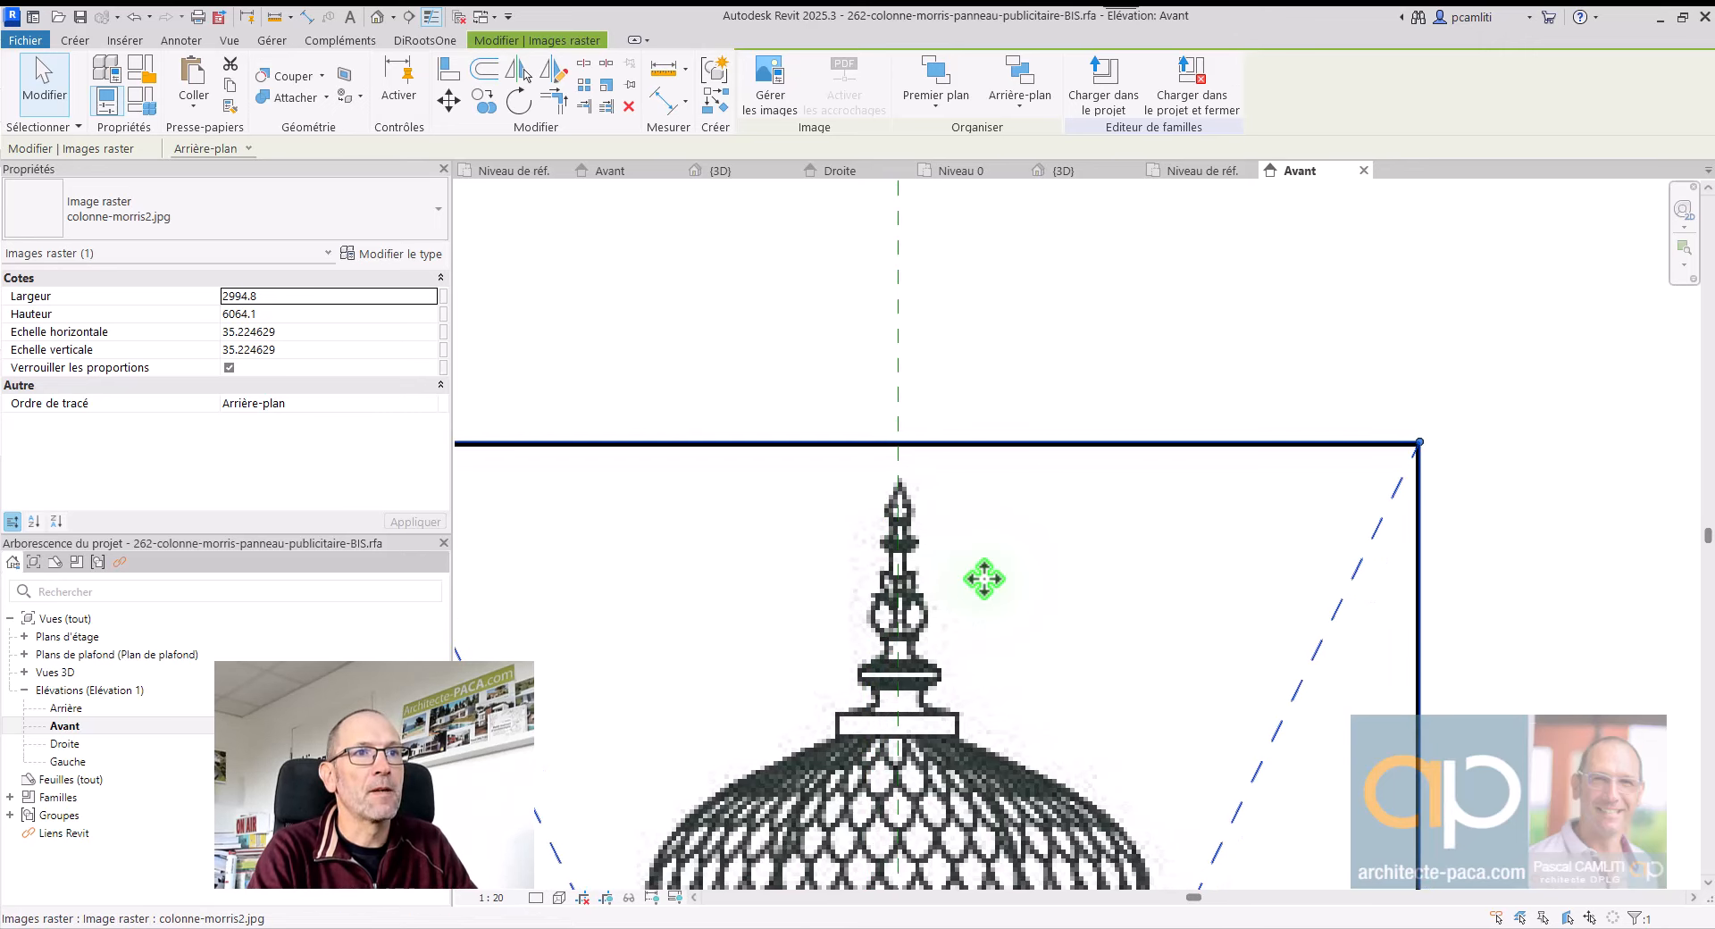
pyautogui.scroll(4, 873, 451)
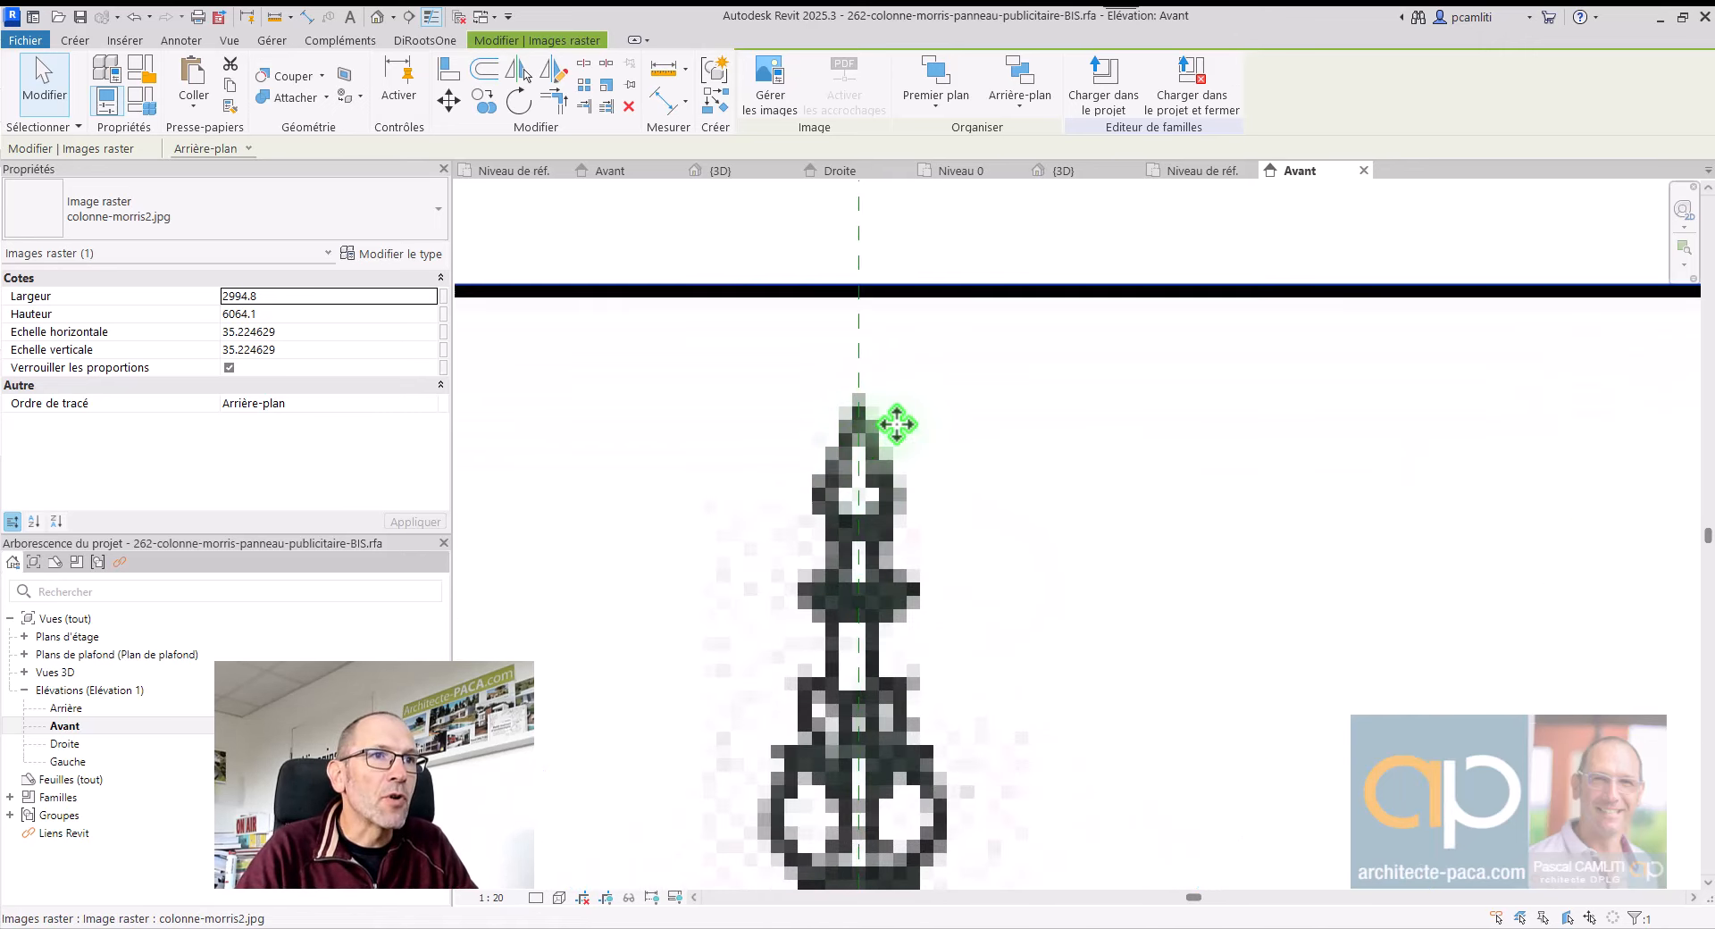
pyautogui.scroll(-2, 896, 424)
pyautogui.scroll(-4, 896, 424)
pyautogui.click(911, 321)
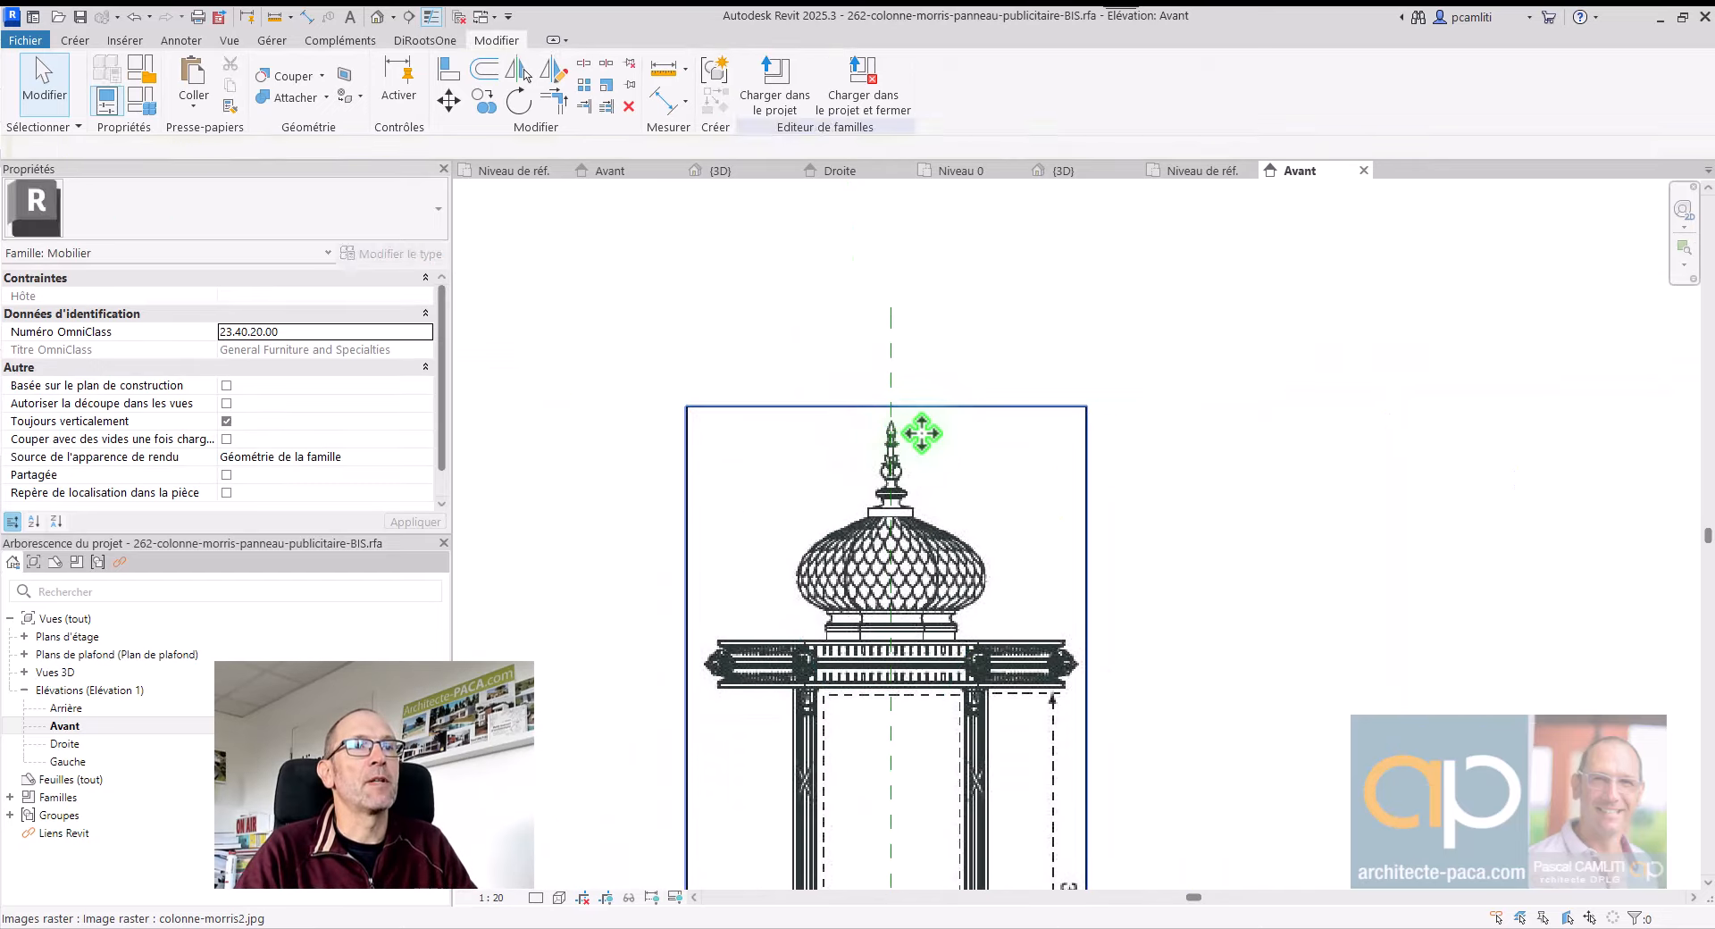
# Step: Pin the column image in place and leave it deselected
pyautogui.click(911, 441)
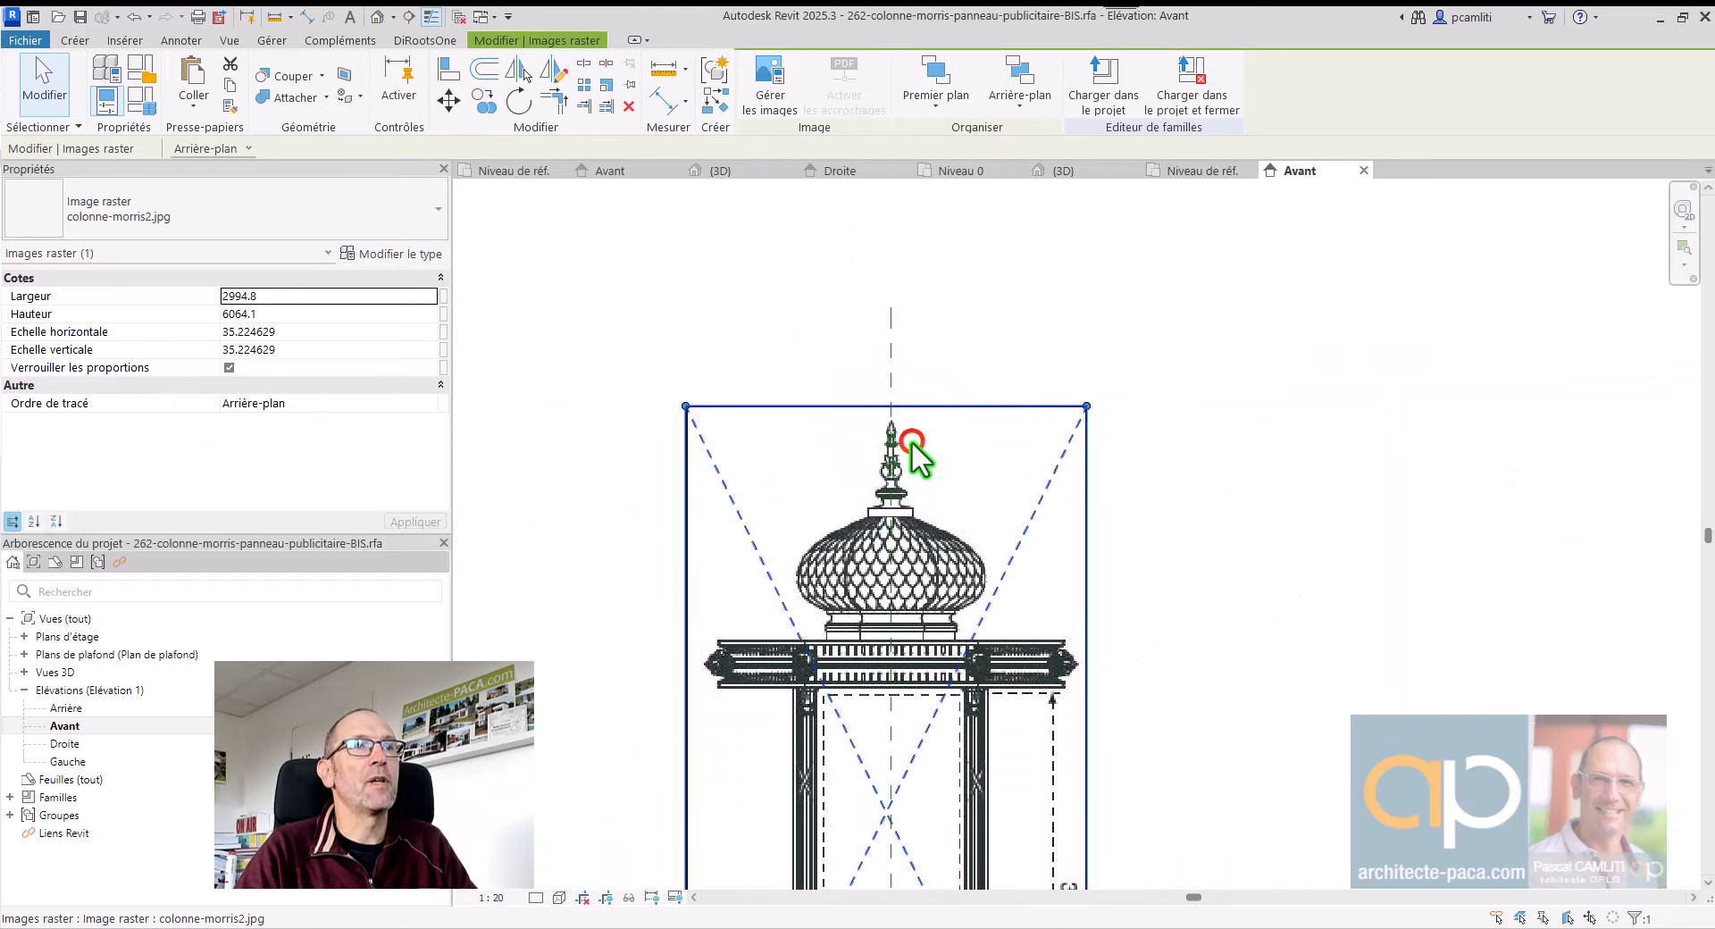
pyautogui.click(625, 85)
pyautogui.scroll(-2, 1172, 409)
pyautogui.moveTo(1213, 477); pyautogui.dragTo(1102, 312, button='middle')
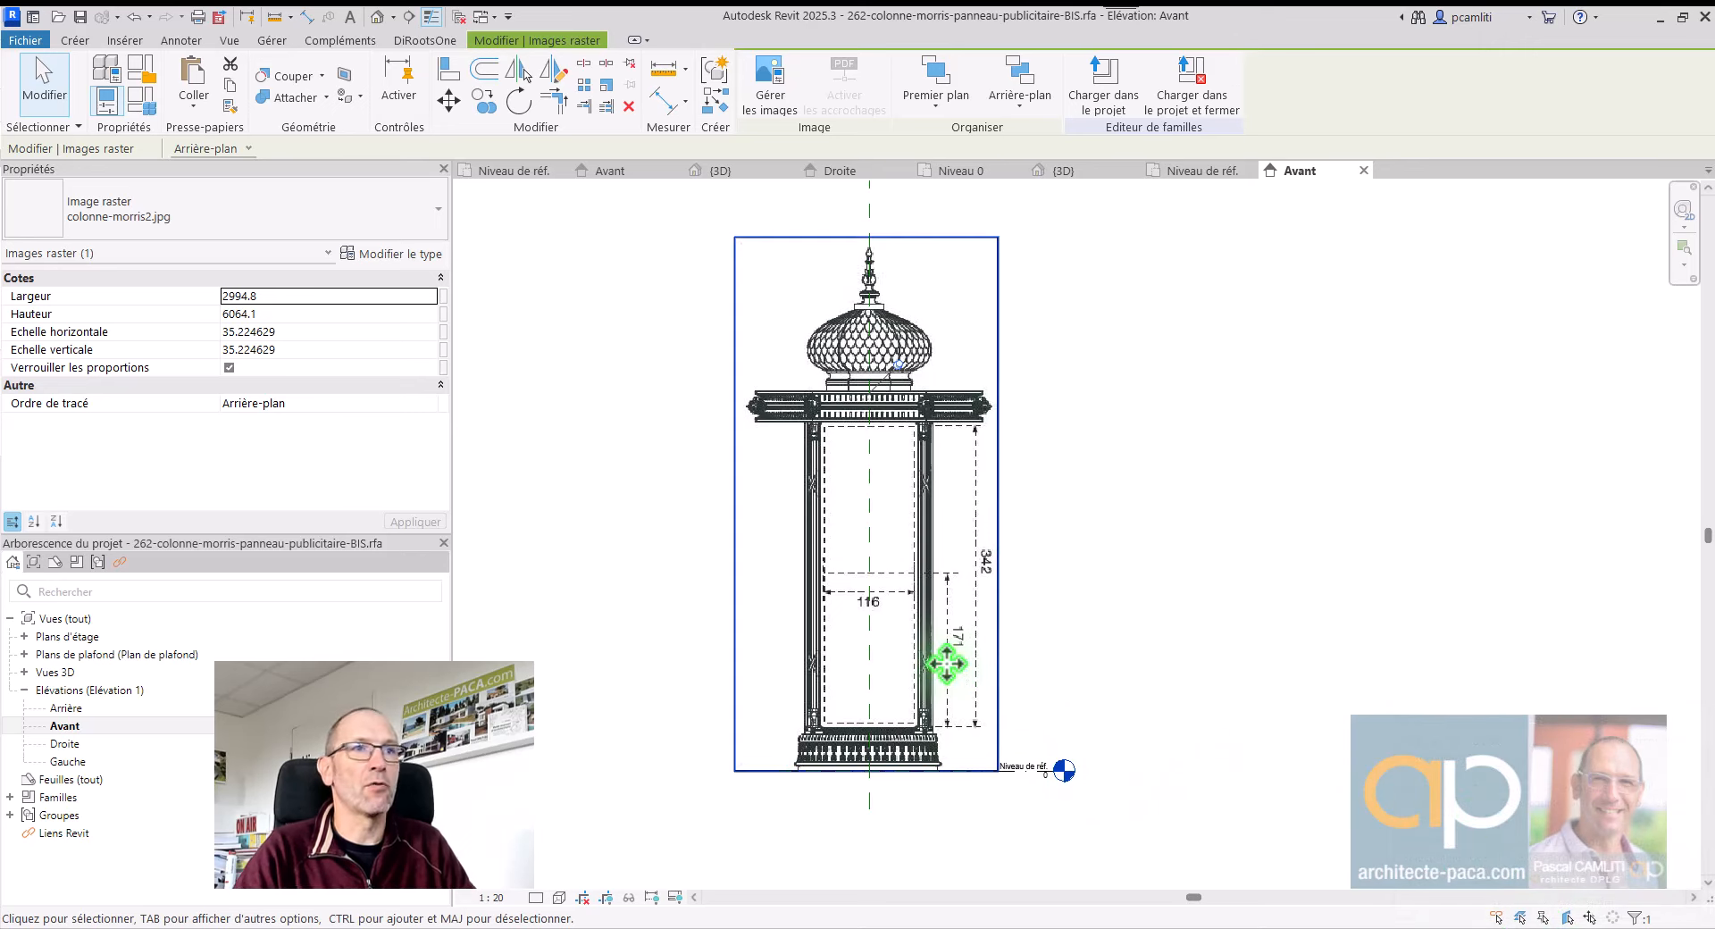
pyautogui.click(1057, 727)
pyautogui.scroll(2, 1016, 753)
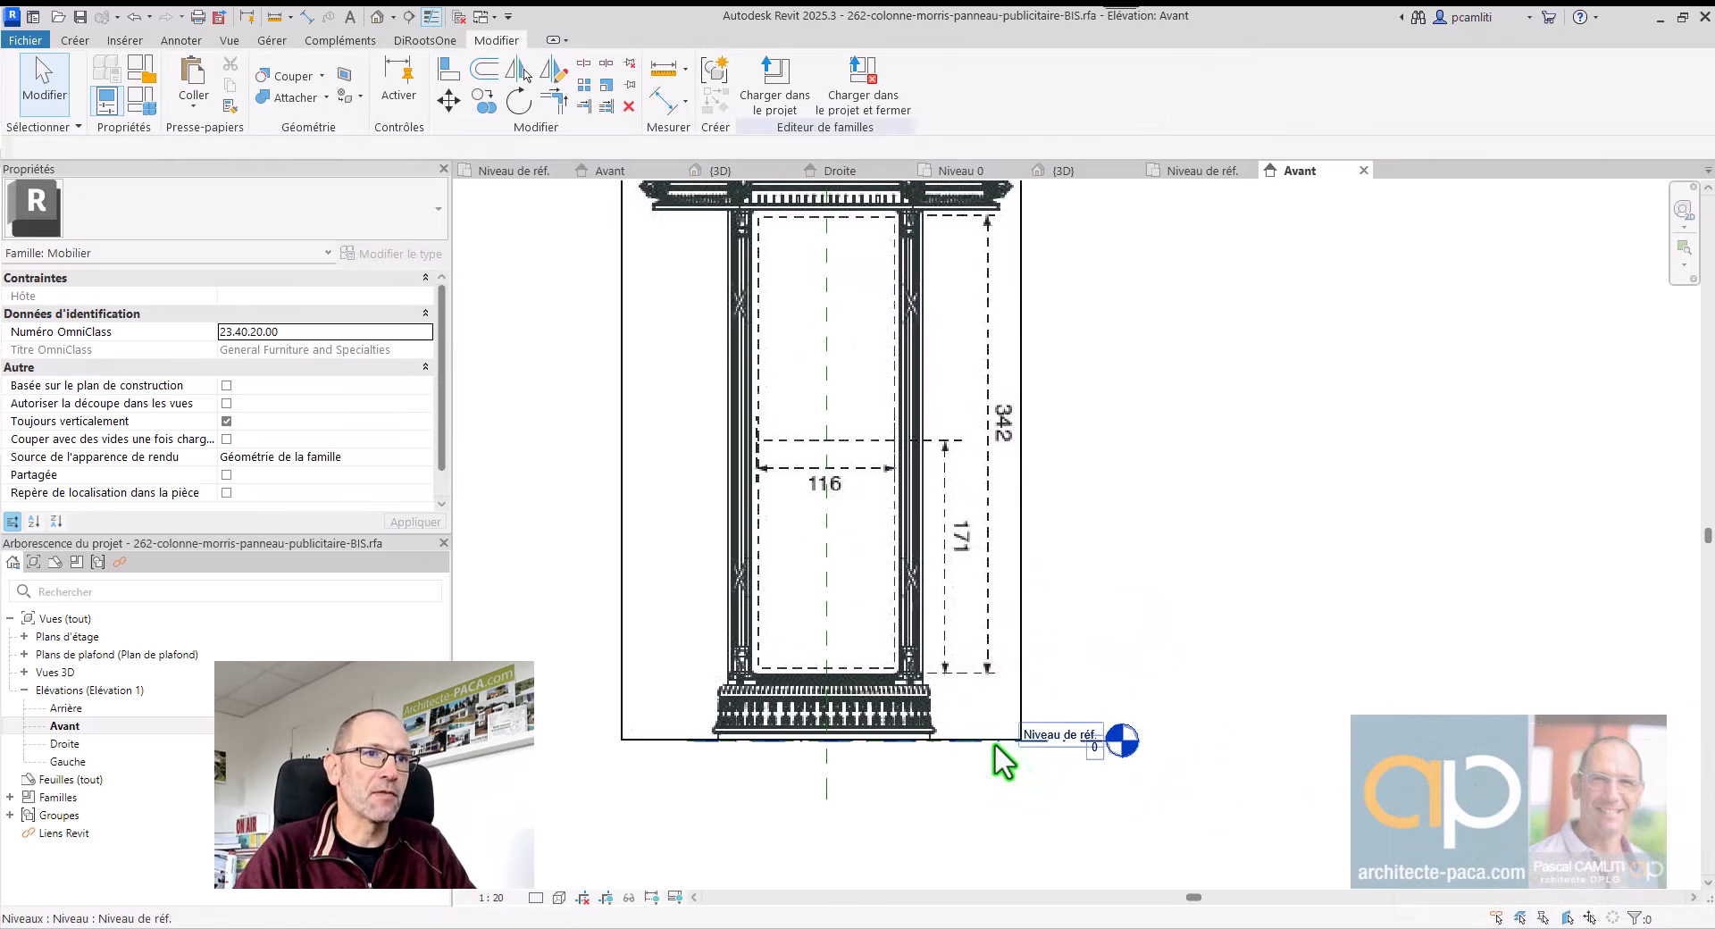
pyautogui.click(994, 743)
pyautogui.press('Escape')
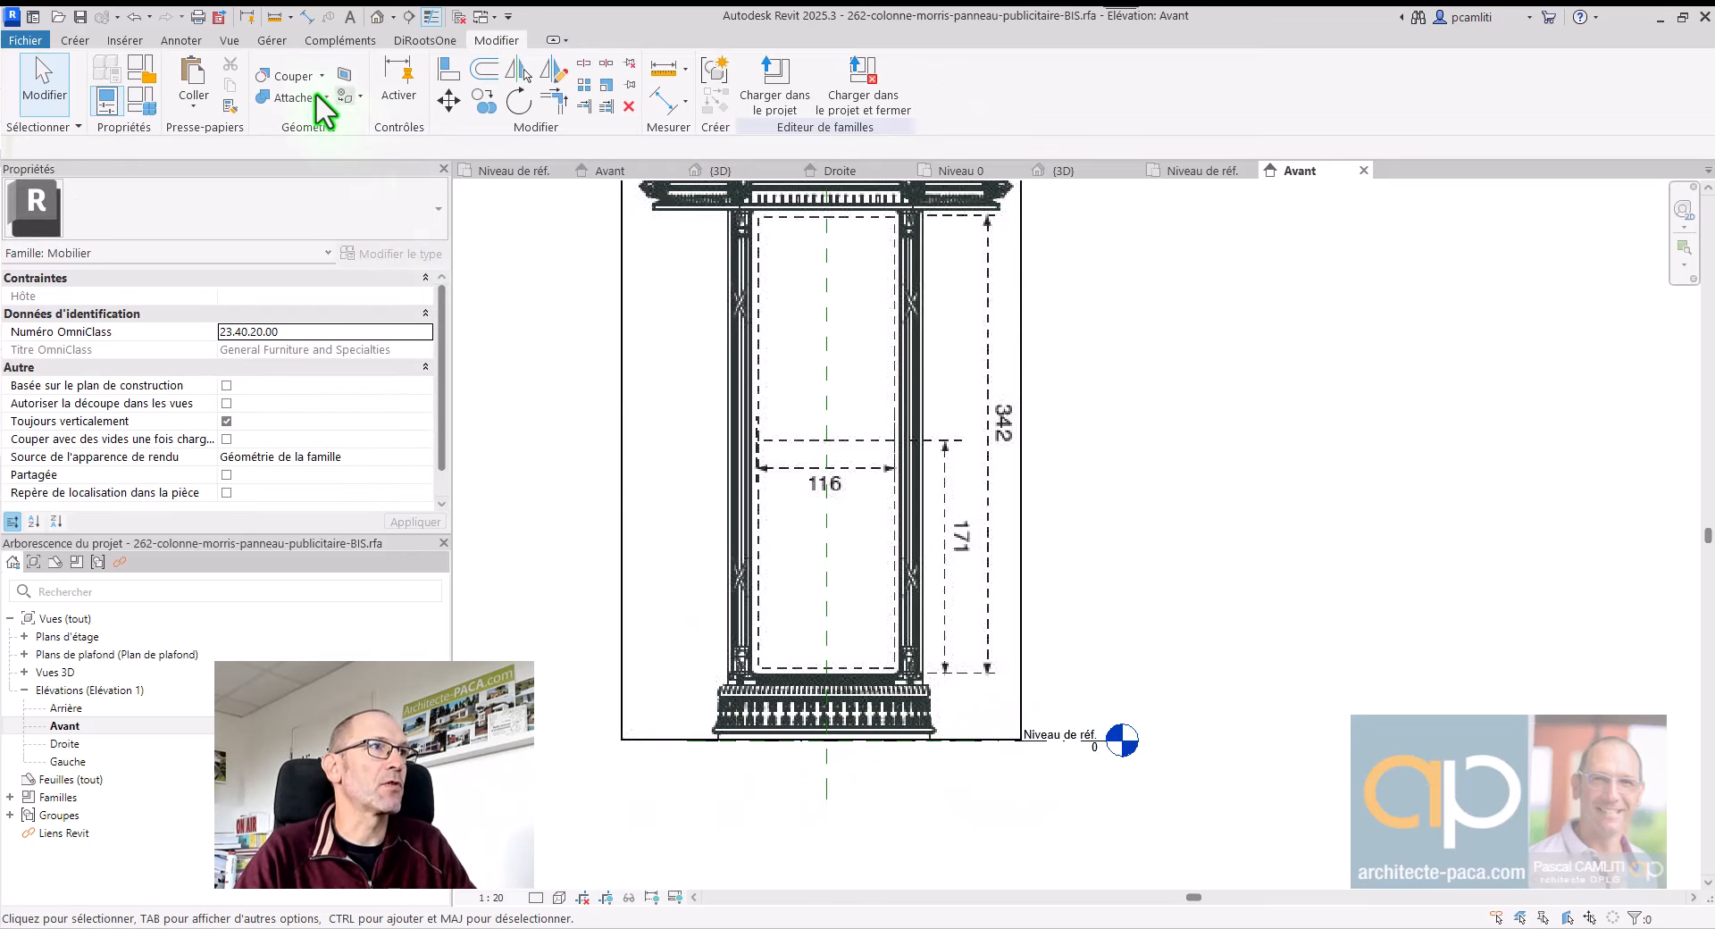
# Step: Draw a horizontal reference plane along the top of the column's base, about 416 mm above Niveau de réf., and extend it leftward past the base
pyautogui.click(69, 41)
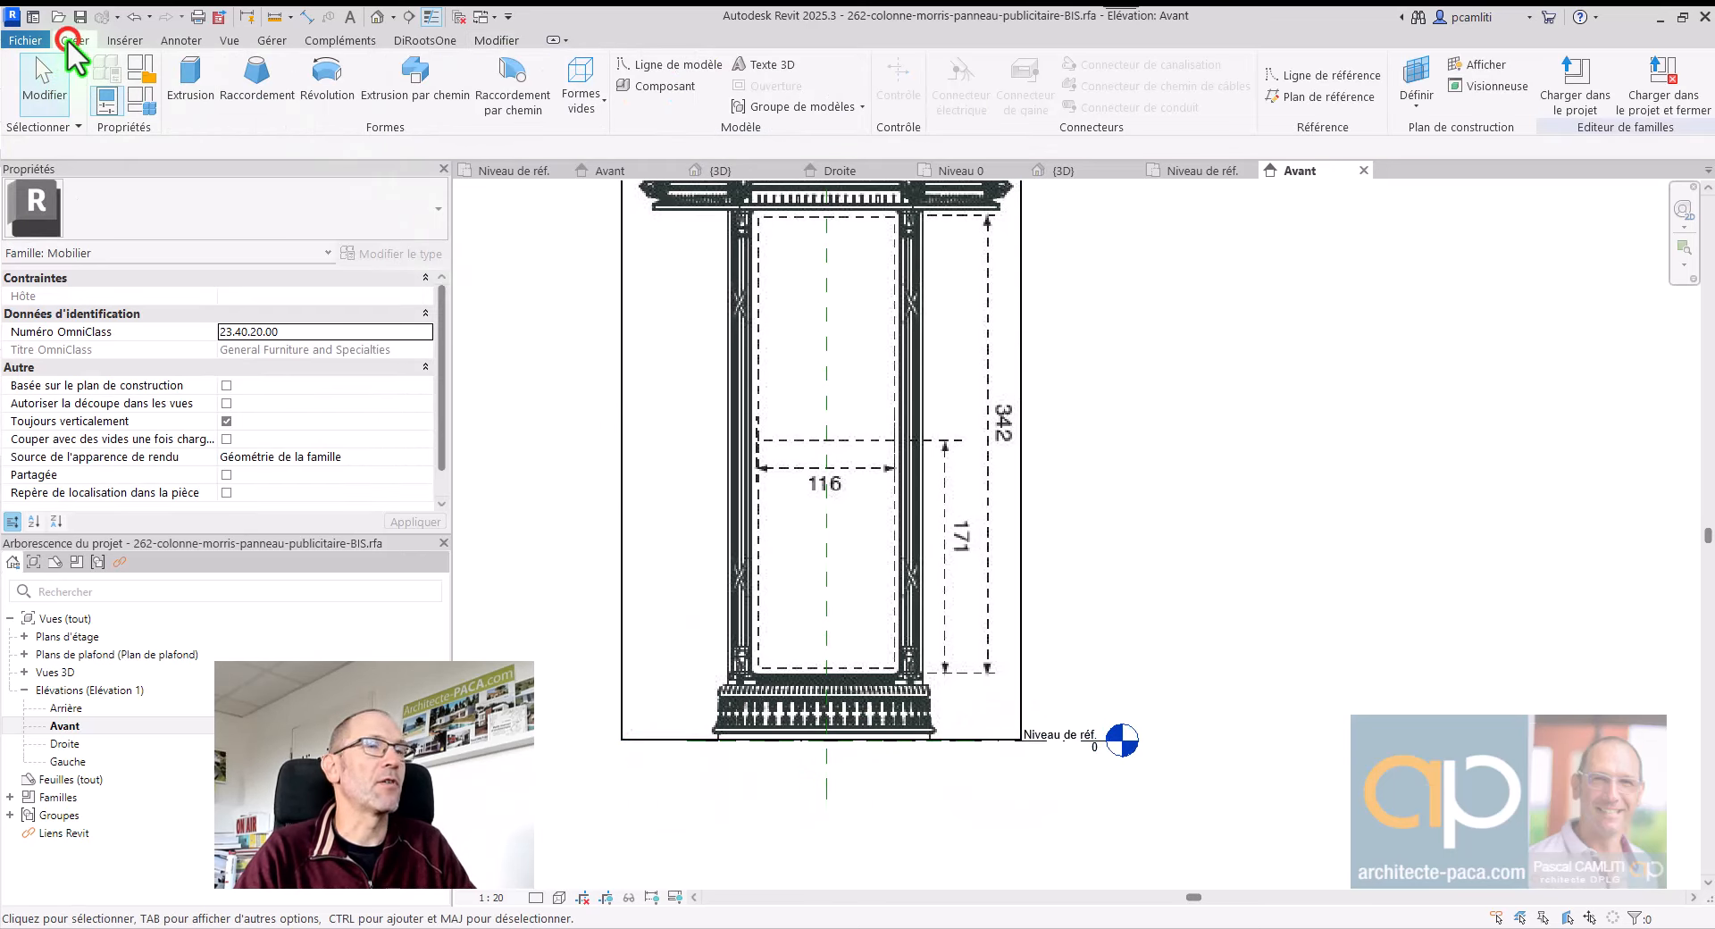
pyautogui.click(1326, 93)
pyautogui.scroll(2, 706, 726)
pyautogui.scroll(2, 705, 725)
pyautogui.click(738, 650)
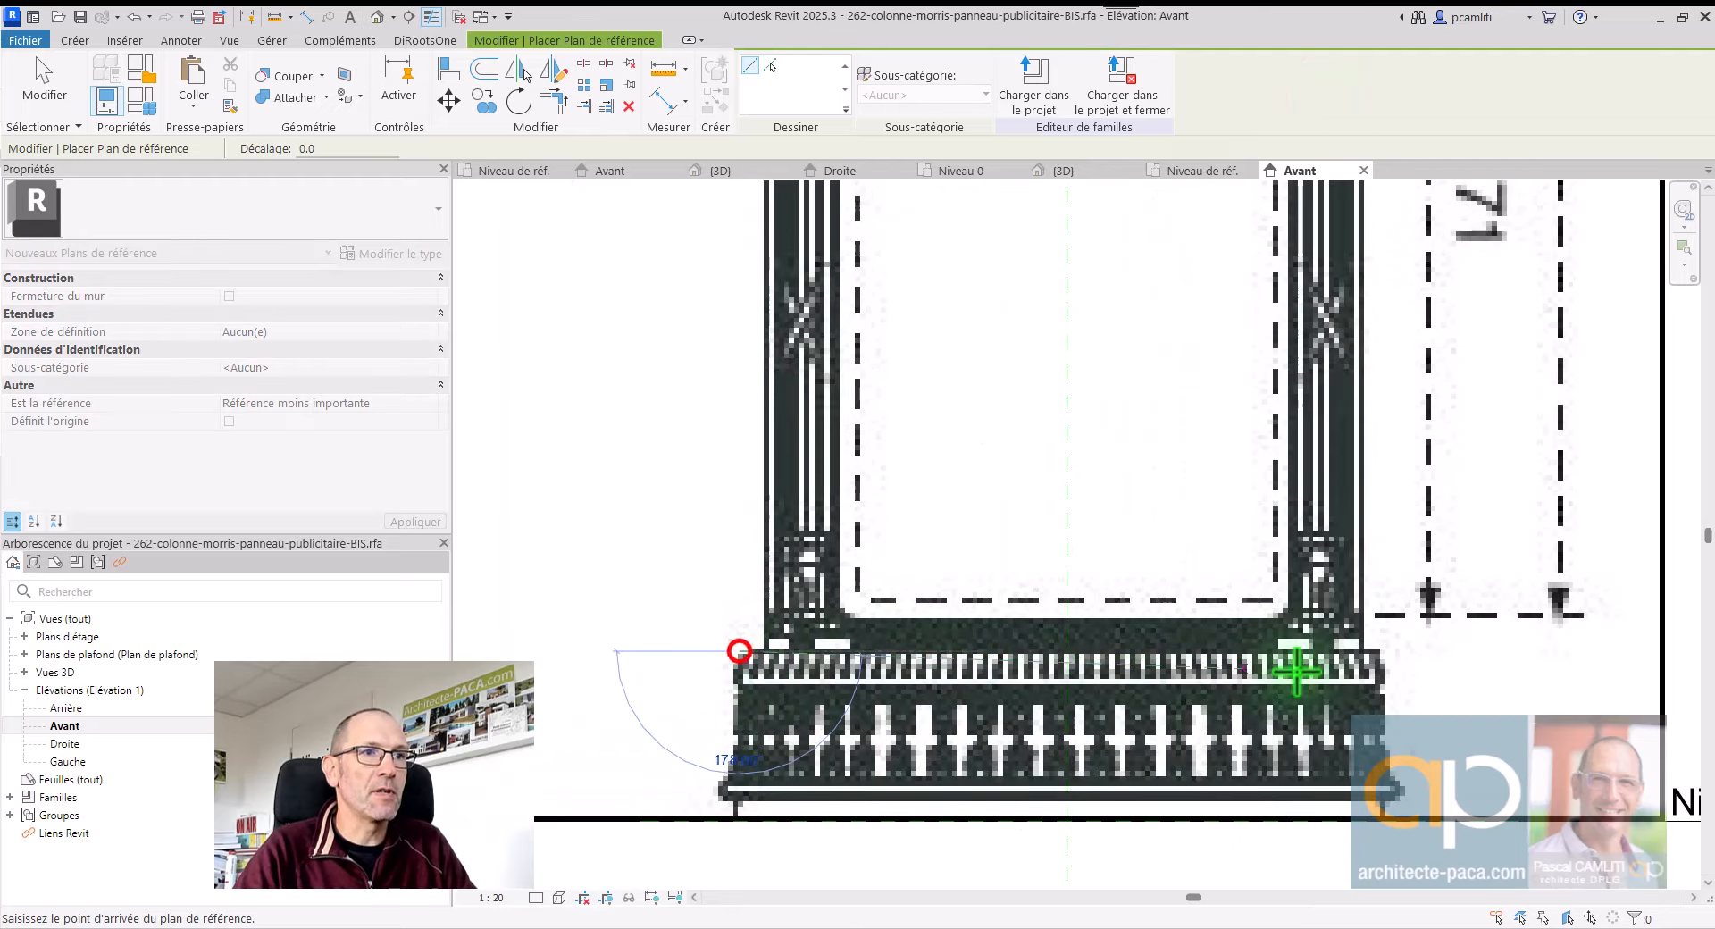
pyautogui.click(1557, 661)
pyautogui.scroll(-2, 1559, 652)
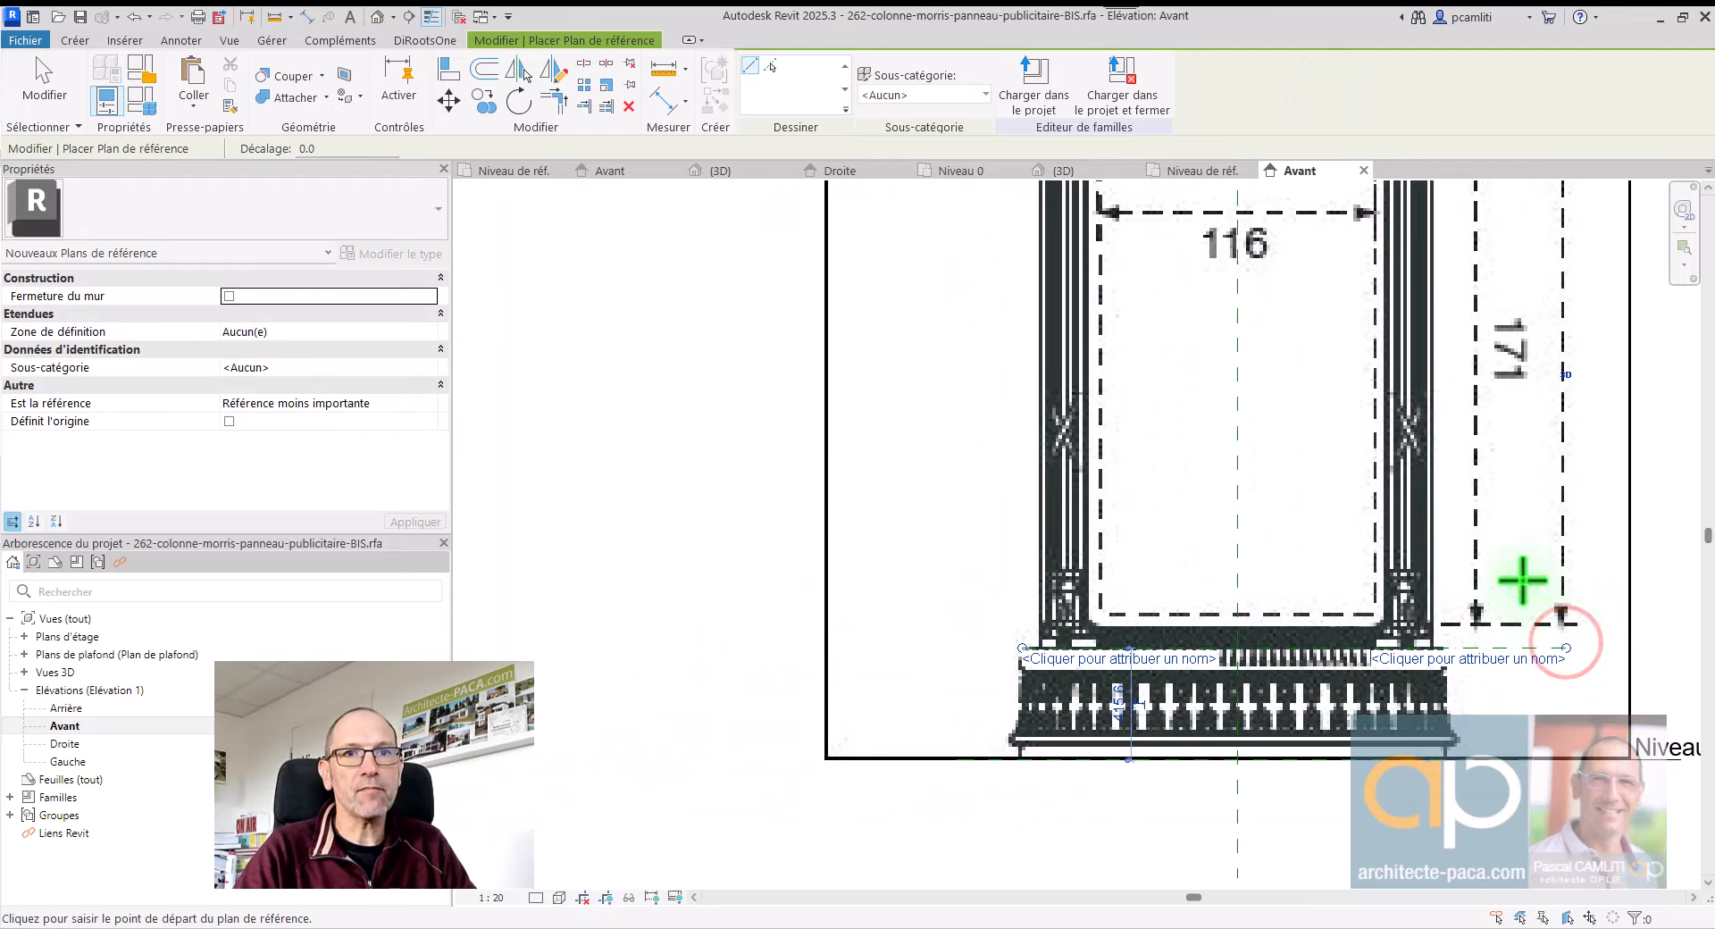
pyautogui.moveTo(1021, 647); pyautogui.dragTo(850, 647)
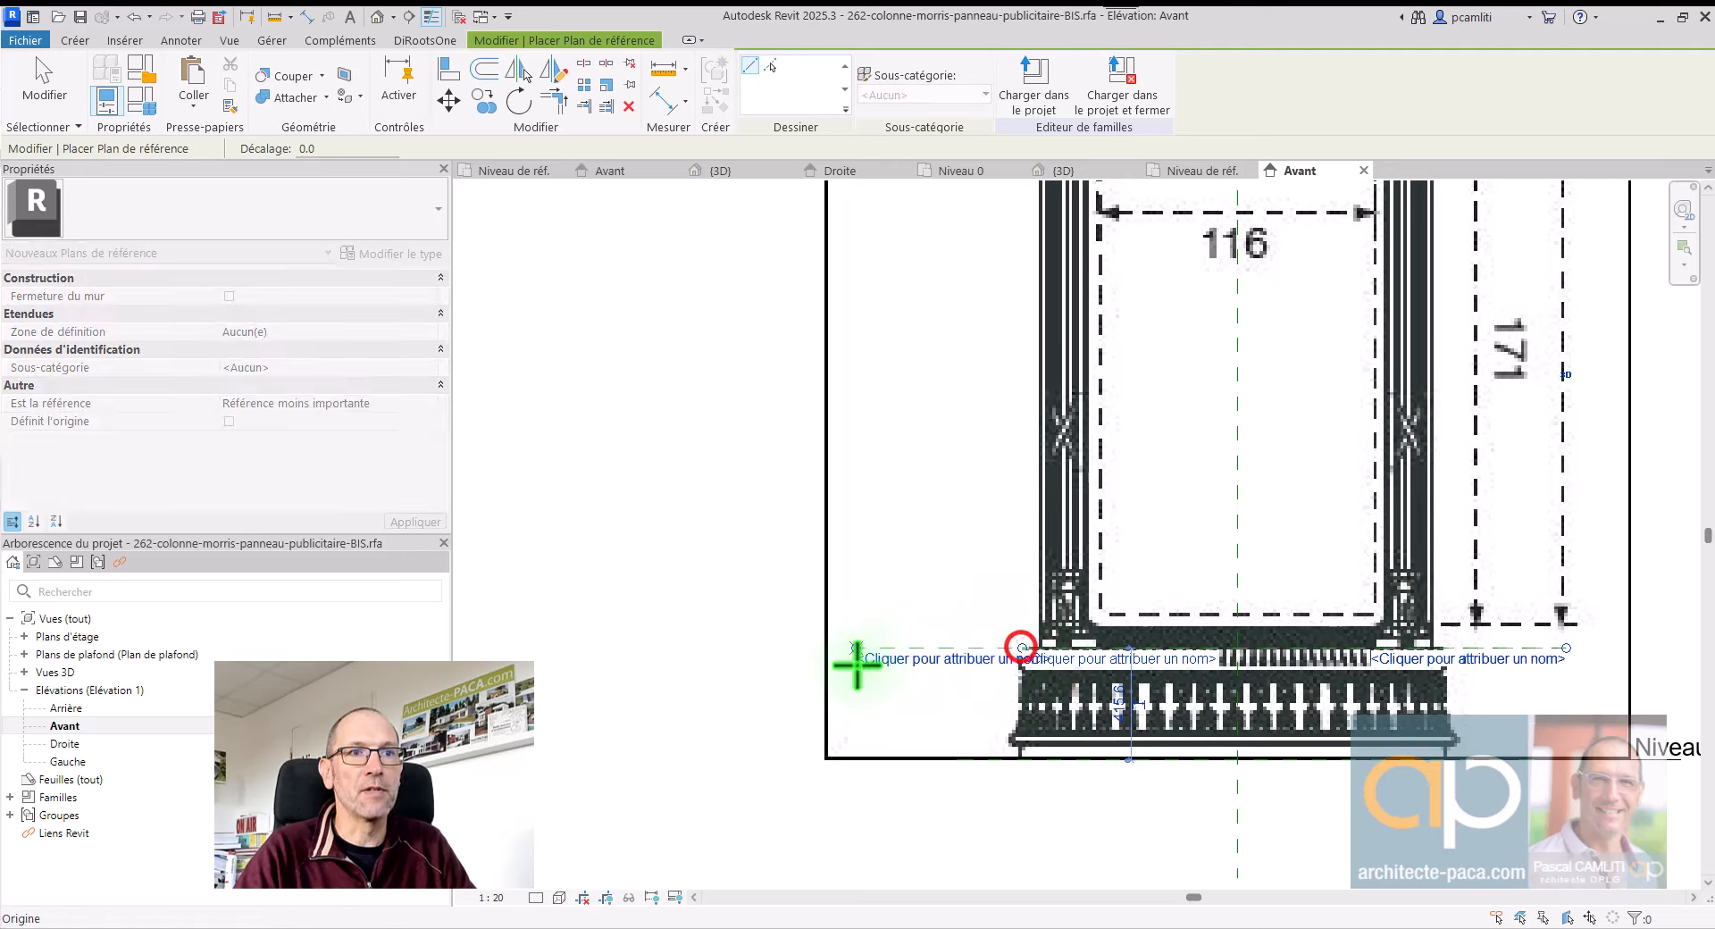
pyautogui.scroll(-2, 953, 651)
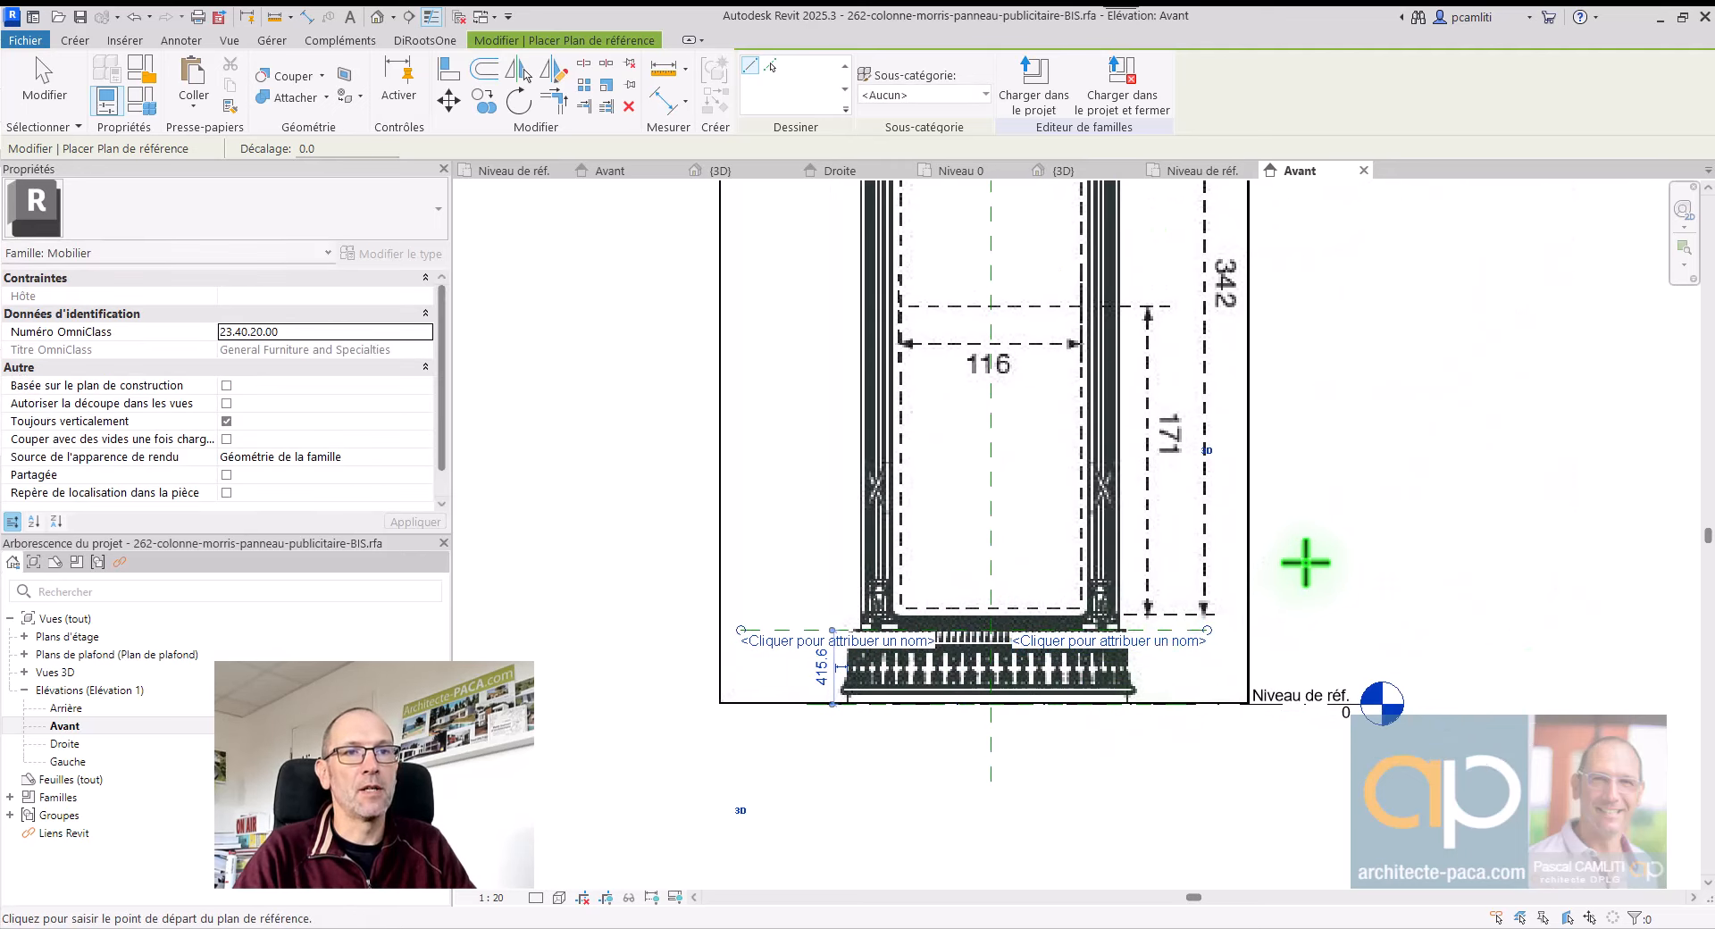
# Step: Draw a horizontal reference plane along the cornice's lower edge, across its full width
pyautogui.scroll(-2, 1305, 563)
pyautogui.moveTo(1344, 589); pyautogui.dragTo(1273, 803, button='middle')
pyautogui.scroll(5, 902, 357)
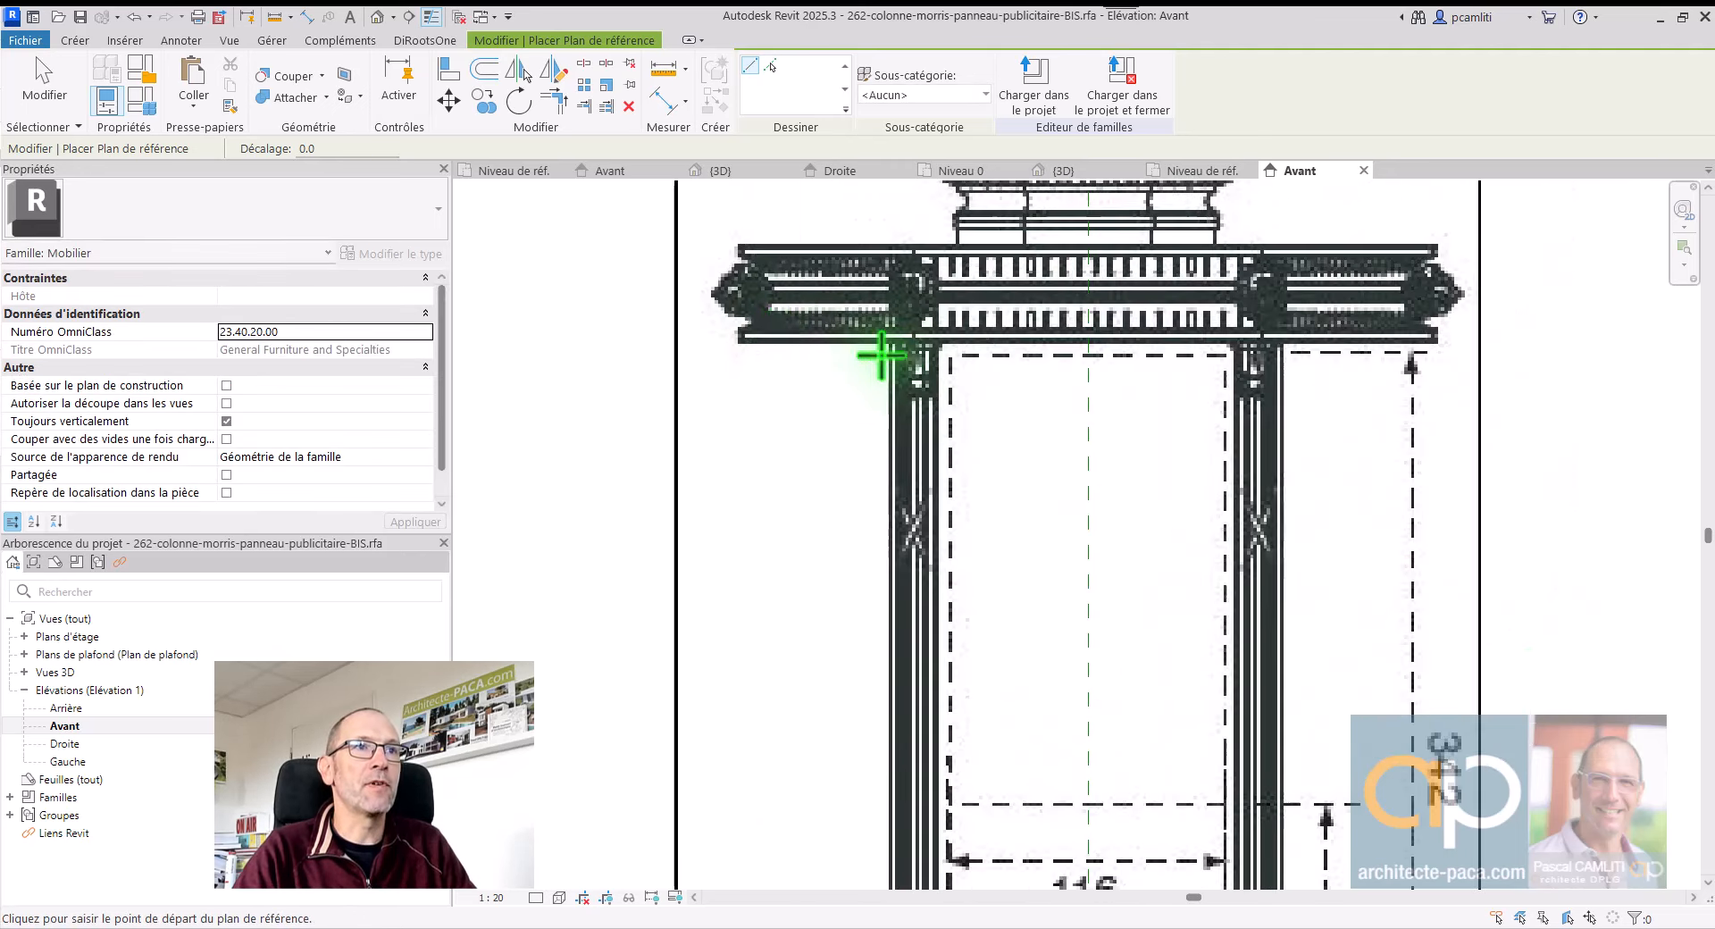
pyautogui.click(727, 341)
pyautogui.click(1506, 341)
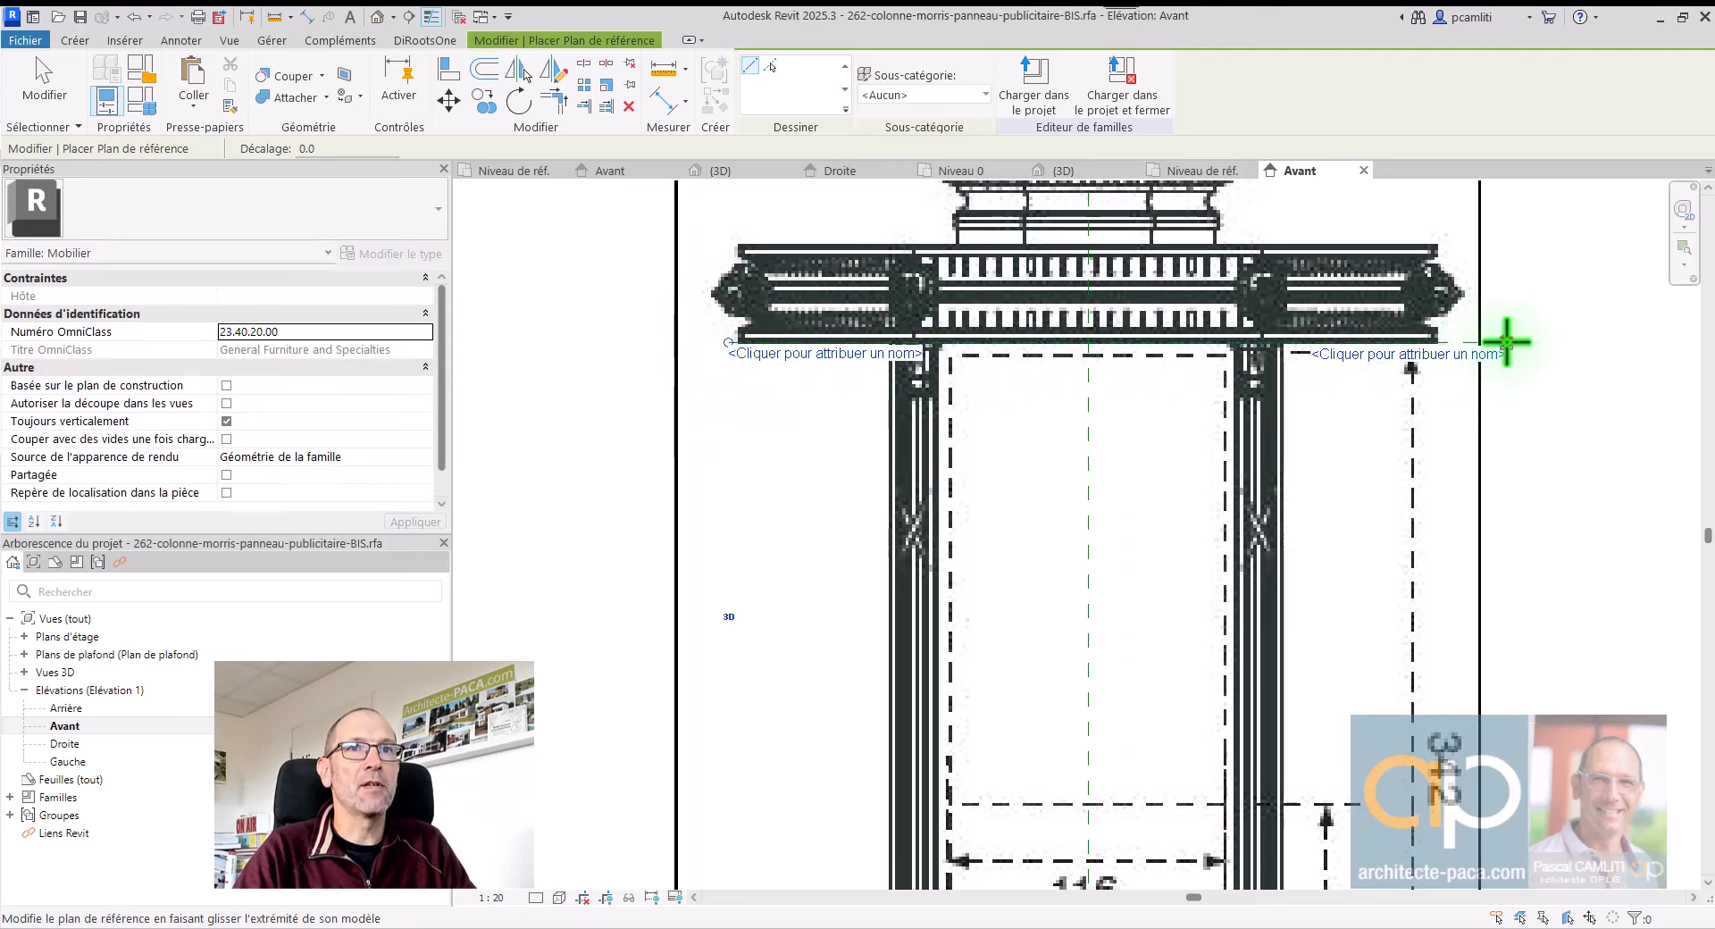
# Step: Draw a horizontal reference plane near the cornice's upper edge, extending past both ends of the cornice
pyautogui.scroll(-2, 1506, 342)
pyautogui.moveTo(1365, 343); pyautogui.dragTo(1271, 502, button='middle')
pyautogui.scroll(2, 1034, 459)
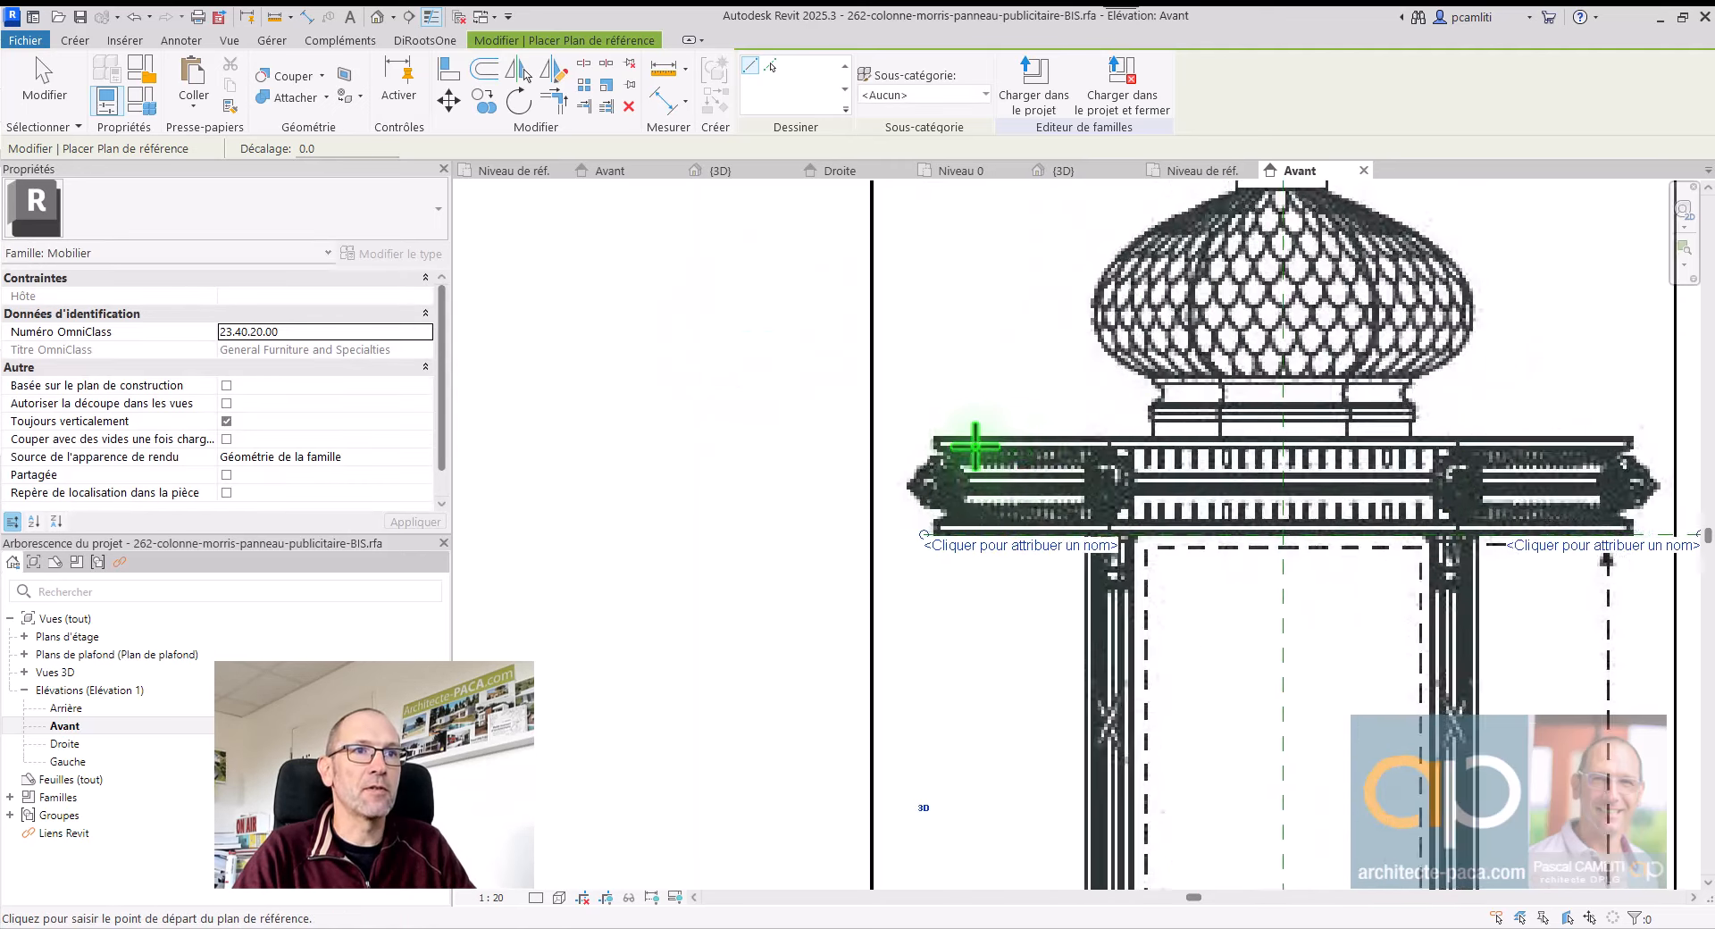
pyautogui.scroll(2, 975, 446)
pyautogui.click(900, 444)
pyautogui.scroll(-2, 1031, 444)
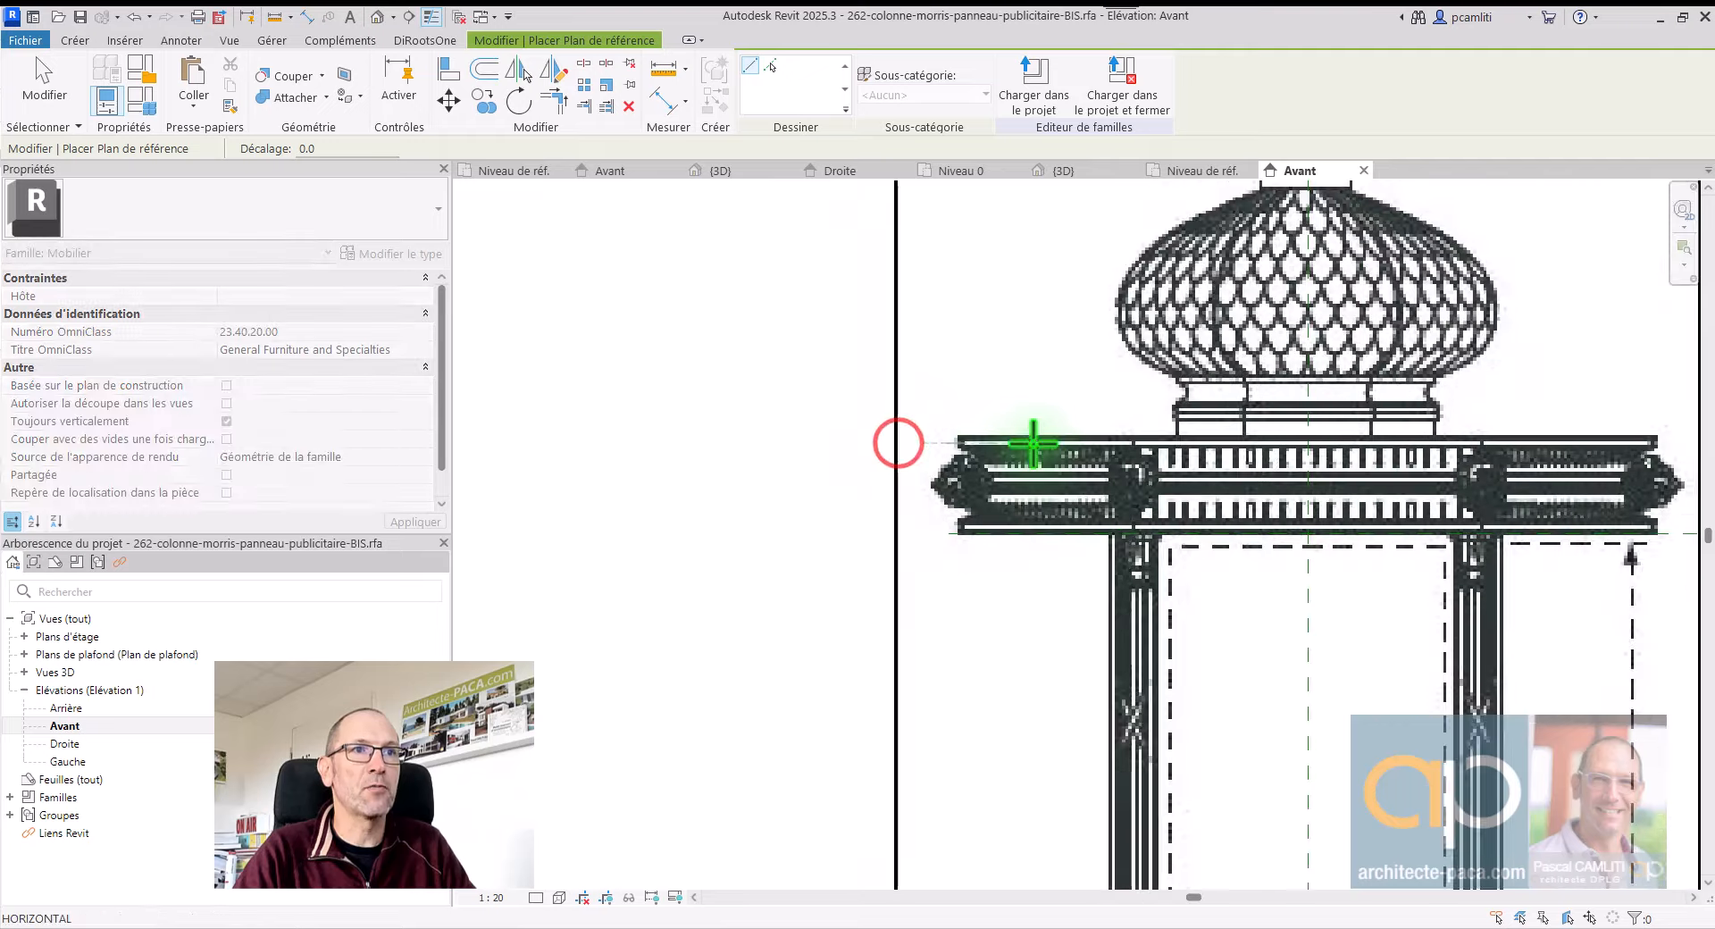
pyautogui.moveTo(1120, 447); pyautogui.dragTo(899, 474, button='middle')
pyautogui.click(1517, 463)
pyautogui.scroll(2, 1514, 462)
pyautogui.press('Escape')
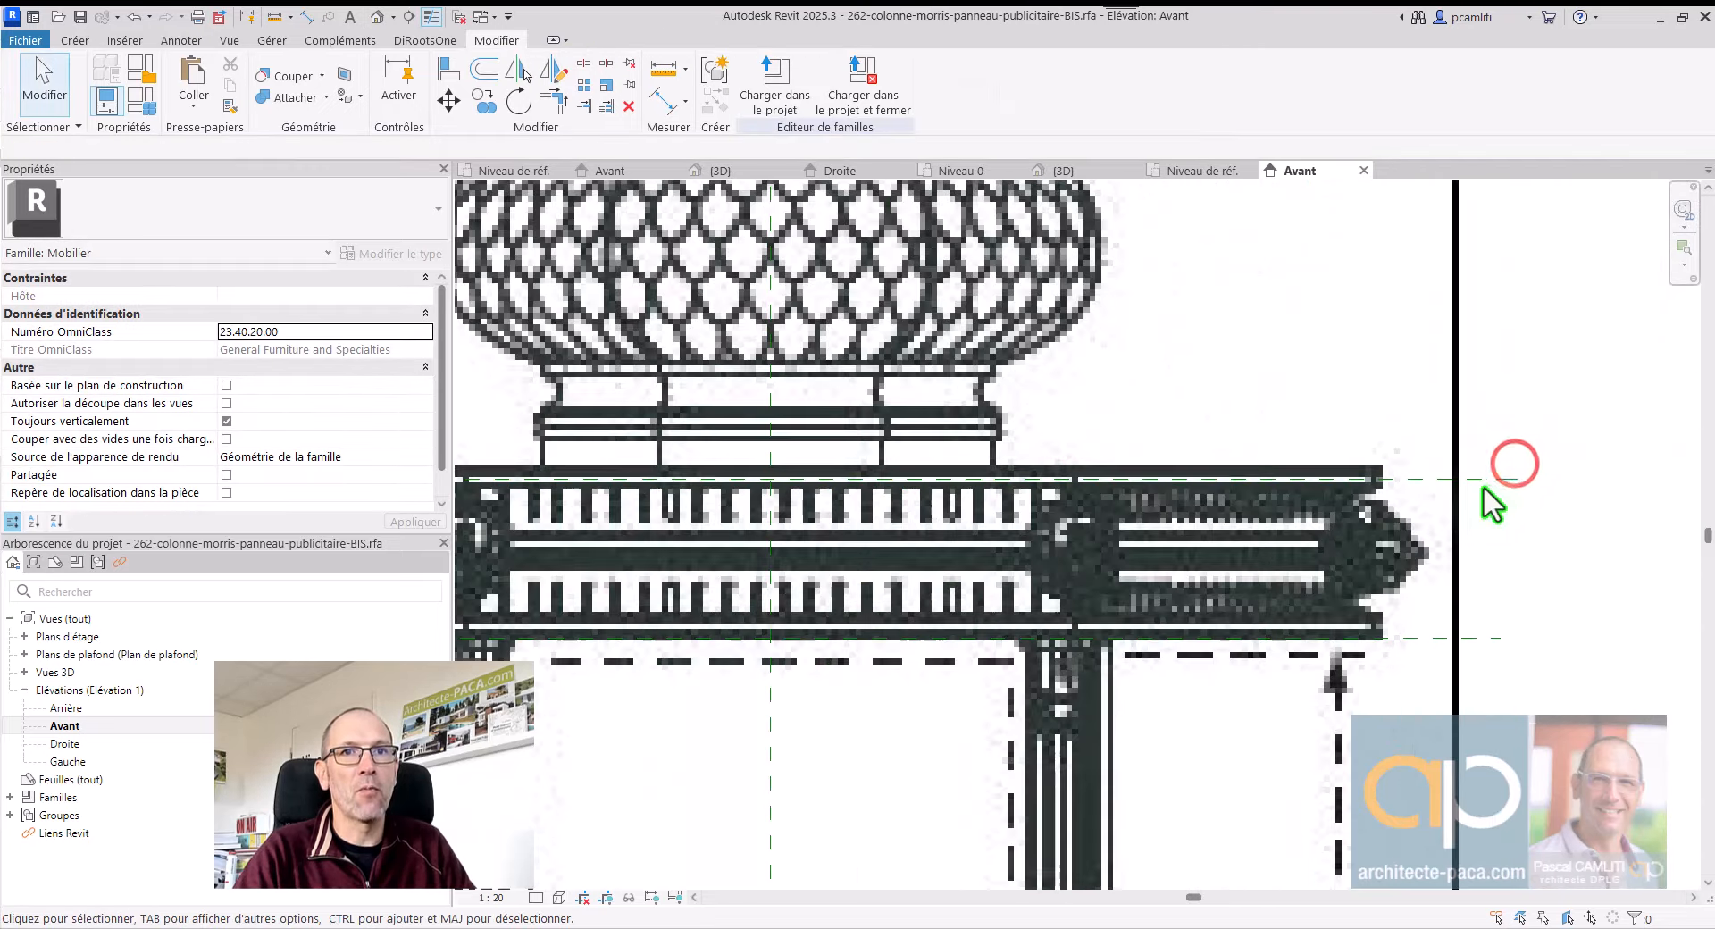
# Step: Shift the upper cornice reference plane slightly upward so it lies exactly on the cornice's top edge
pyautogui.click(1484, 485)
pyautogui.click(1494, 475)
pyautogui.moveTo(1493, 474); pyautogui.dragTo(1498, 460)
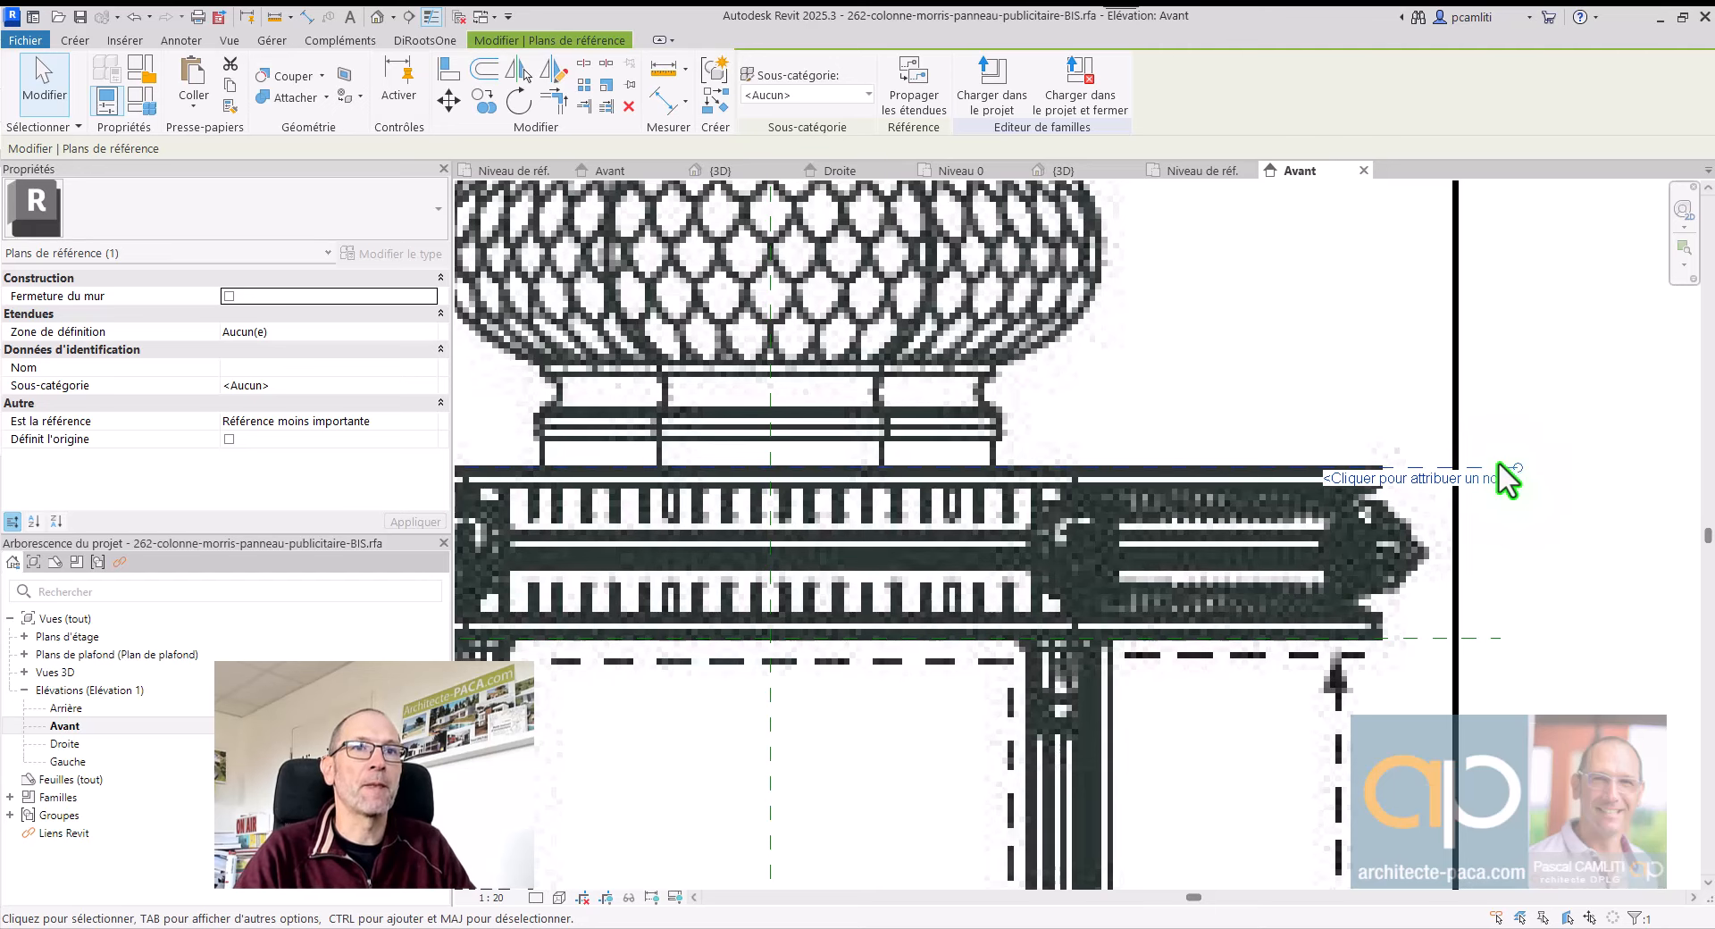
pyautogui.scroll(-3, 1508, 478)
pyautogui.scroll(1, 1232, 536)
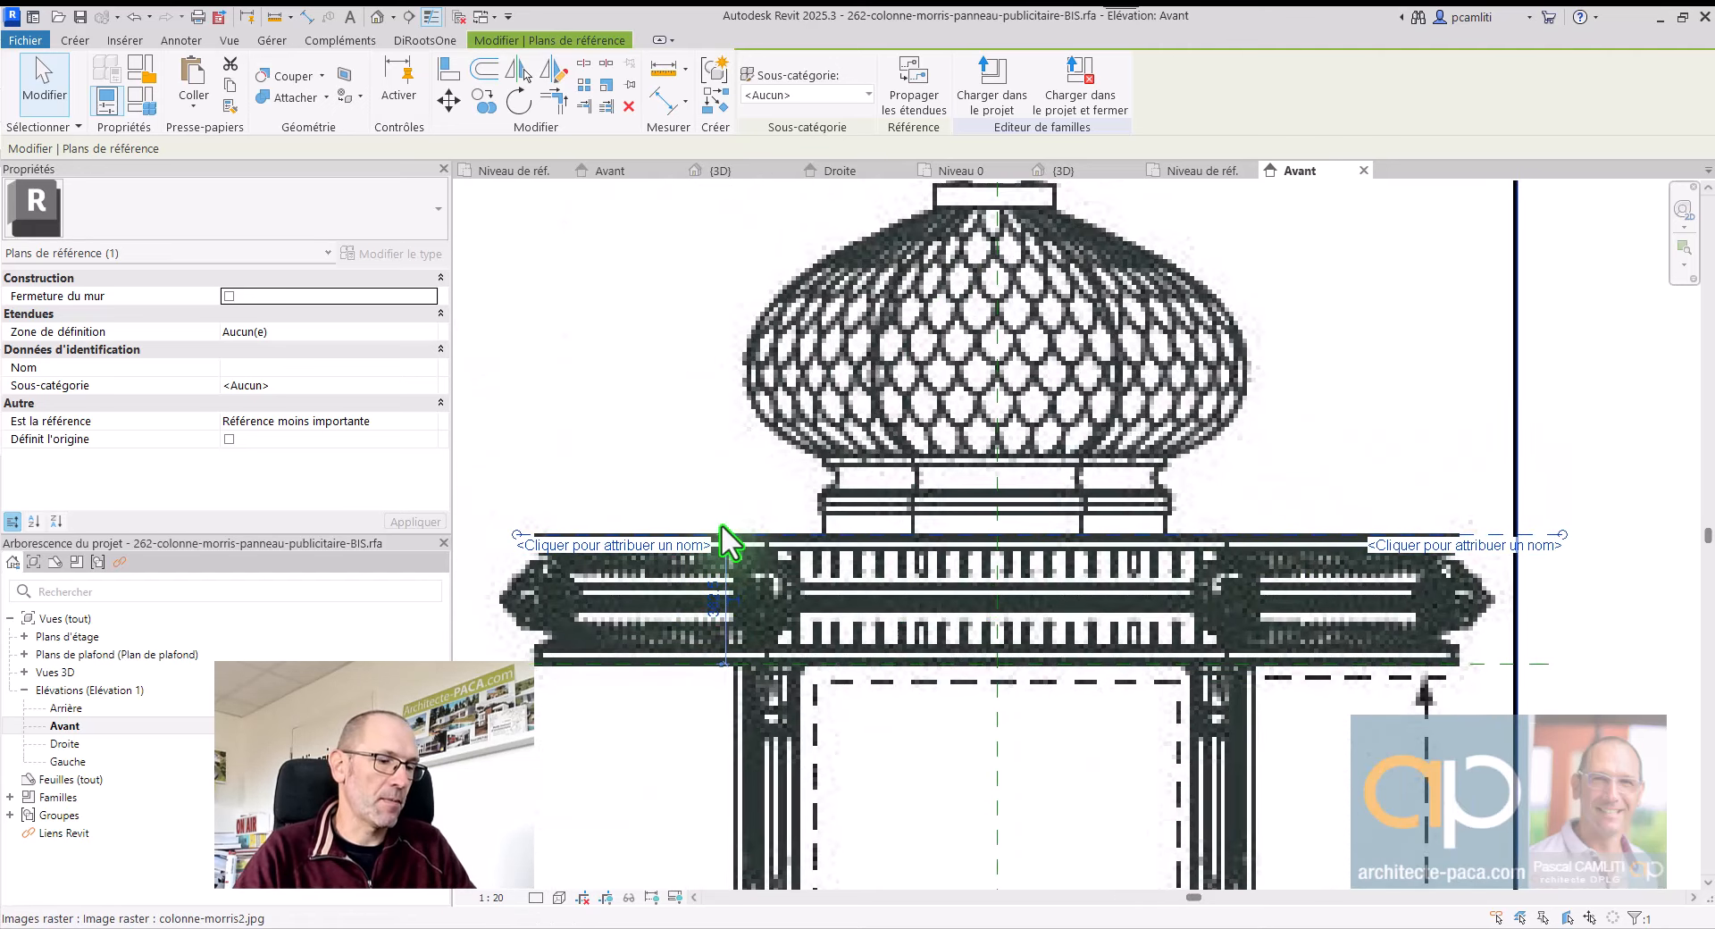
# Step: Copy the upper cornice reference plane about 194 mm upward, placing the copy at the dome's lower edge
pyautogui.press('d')
pyautogui.press('e')
pyautogui.scroll(2, 836, 534)
pyautogui.click(854, 528)
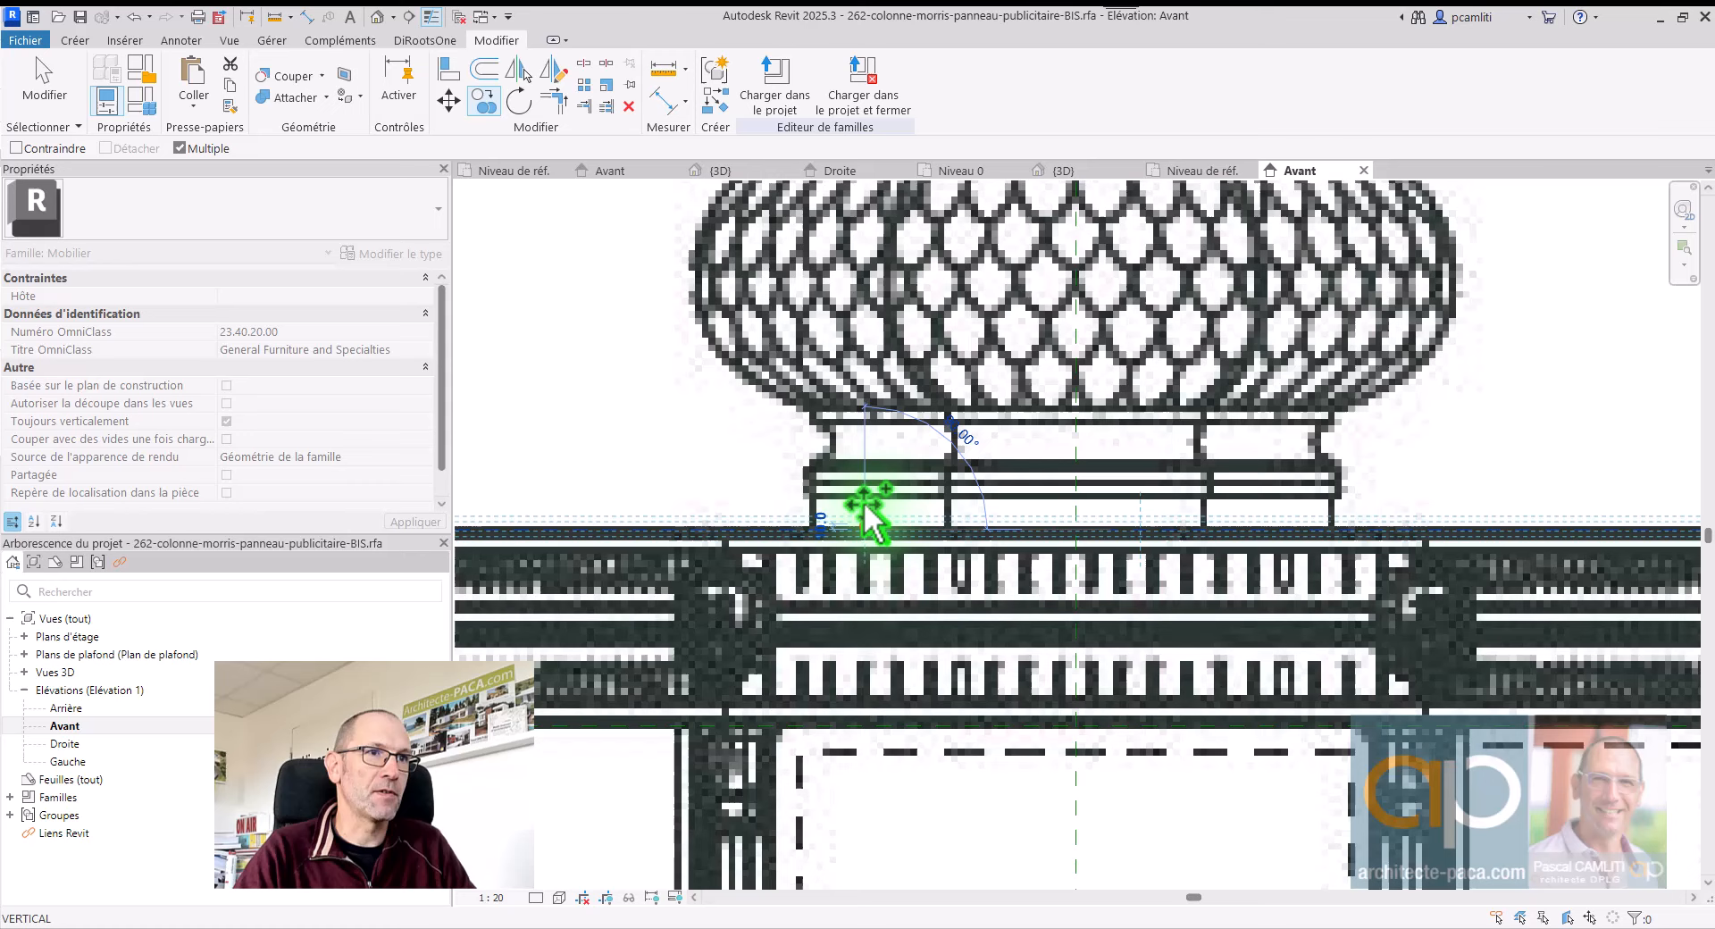
pyautogui.scroll(2, 856, 429)
pyautogui.click(852, 437)
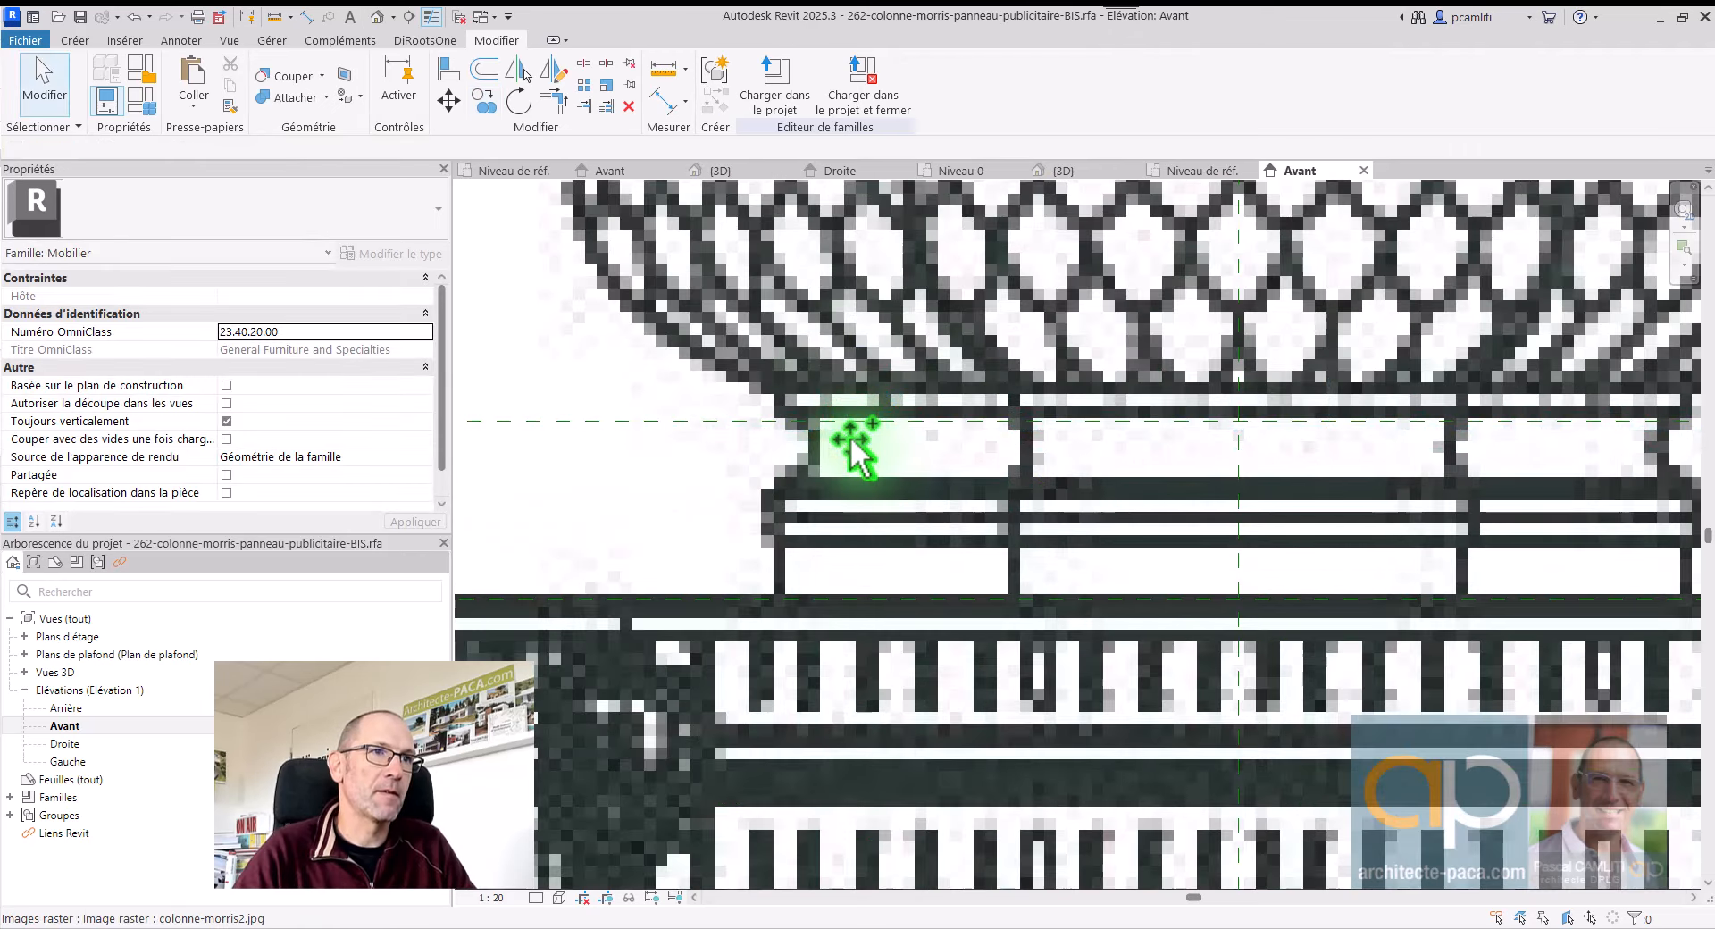
pyautogui.click(743, 415)
pyautogui.scroll(-3, 881, 346)
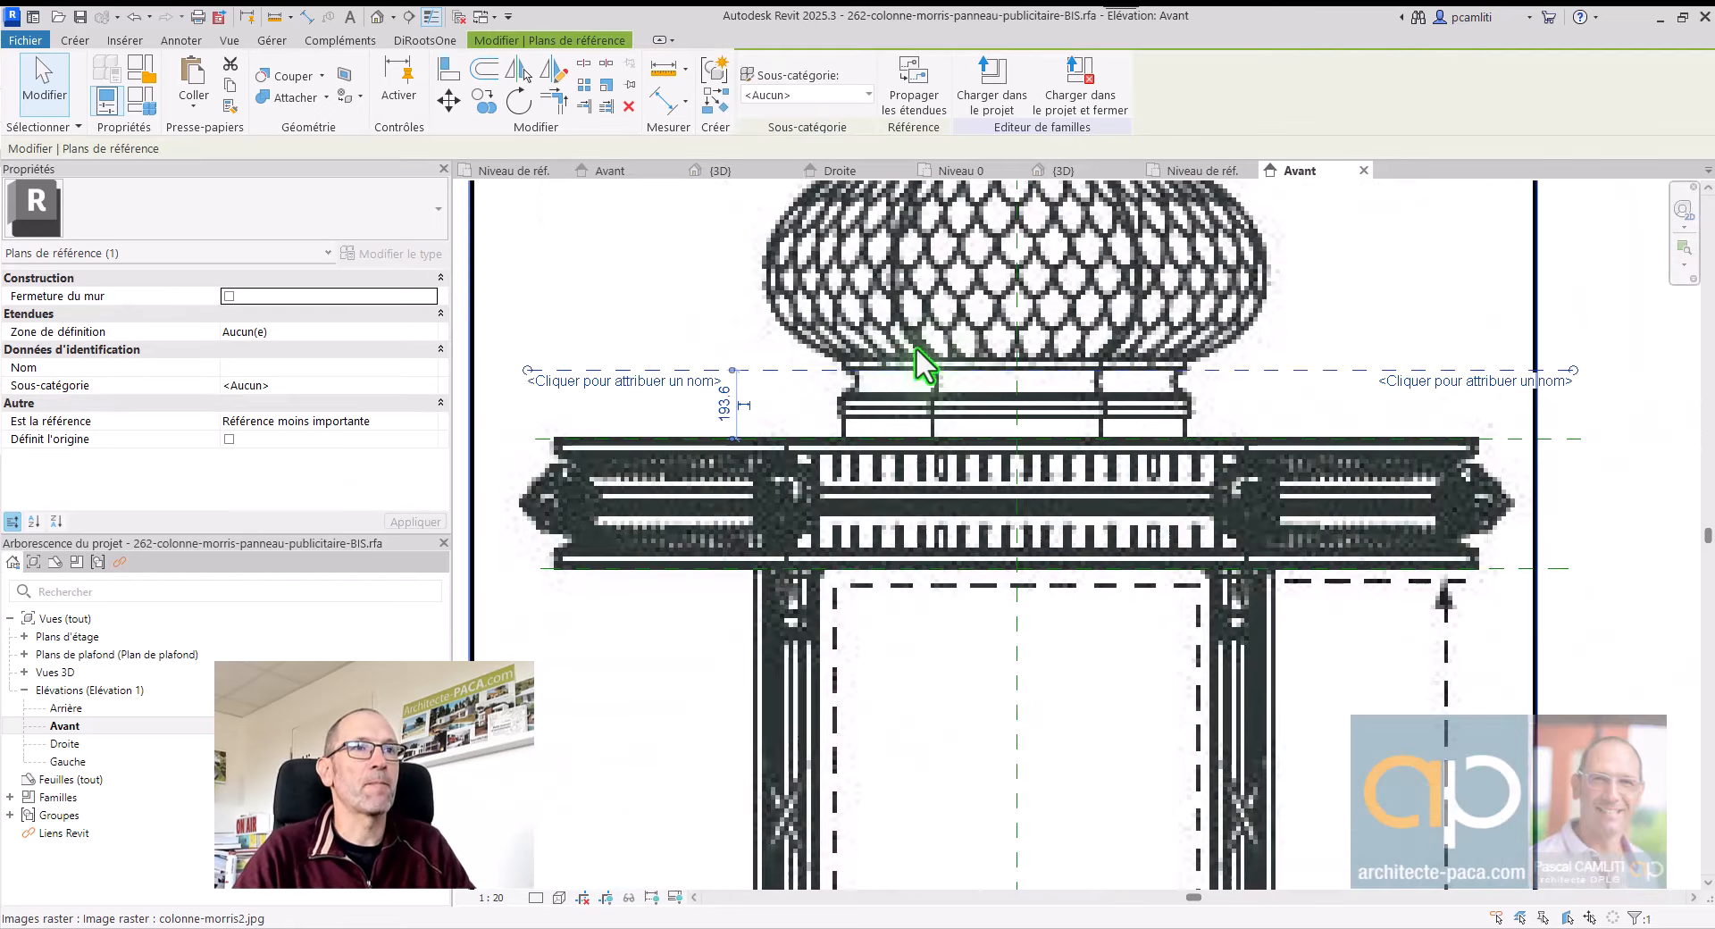
# Step: Copy the reference plane at the dome's lower edge about 719 mm upward to the top of the dome
pyautogui.moveTo(750, 369); pyautogui.dragTo(703, 563, button='middle')
pyautogui.press('c')
pyautogui.press('c')
pyautogui.click(671, 563)
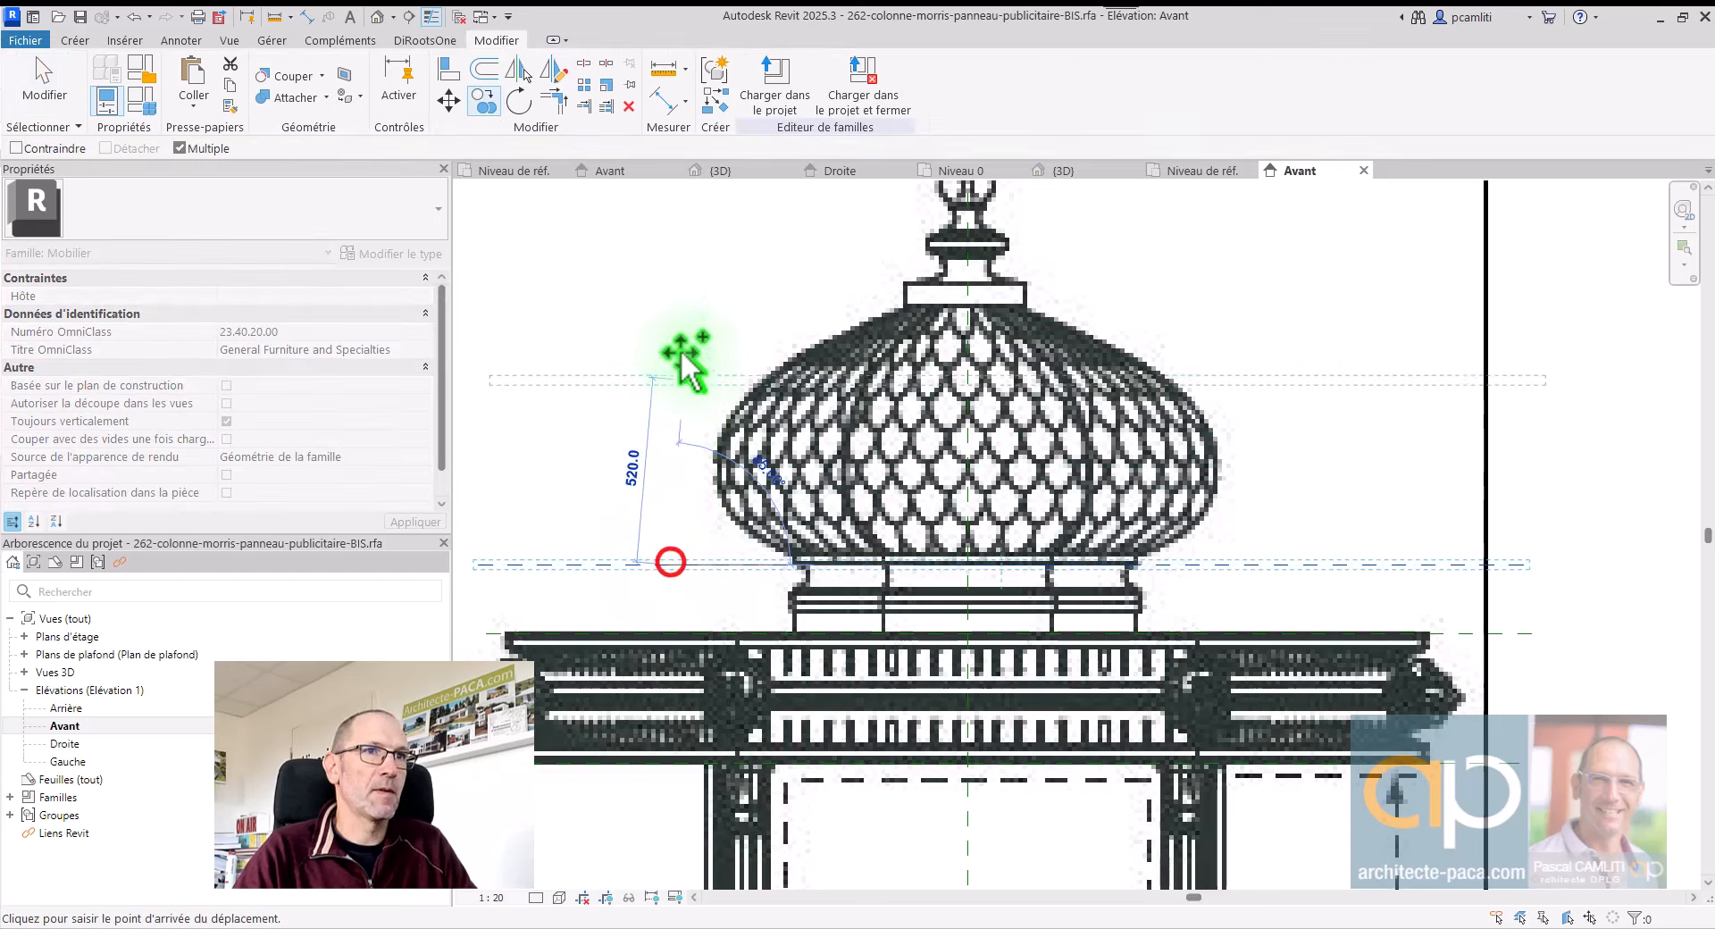
pyautogui.scroll(3, 681, 309)
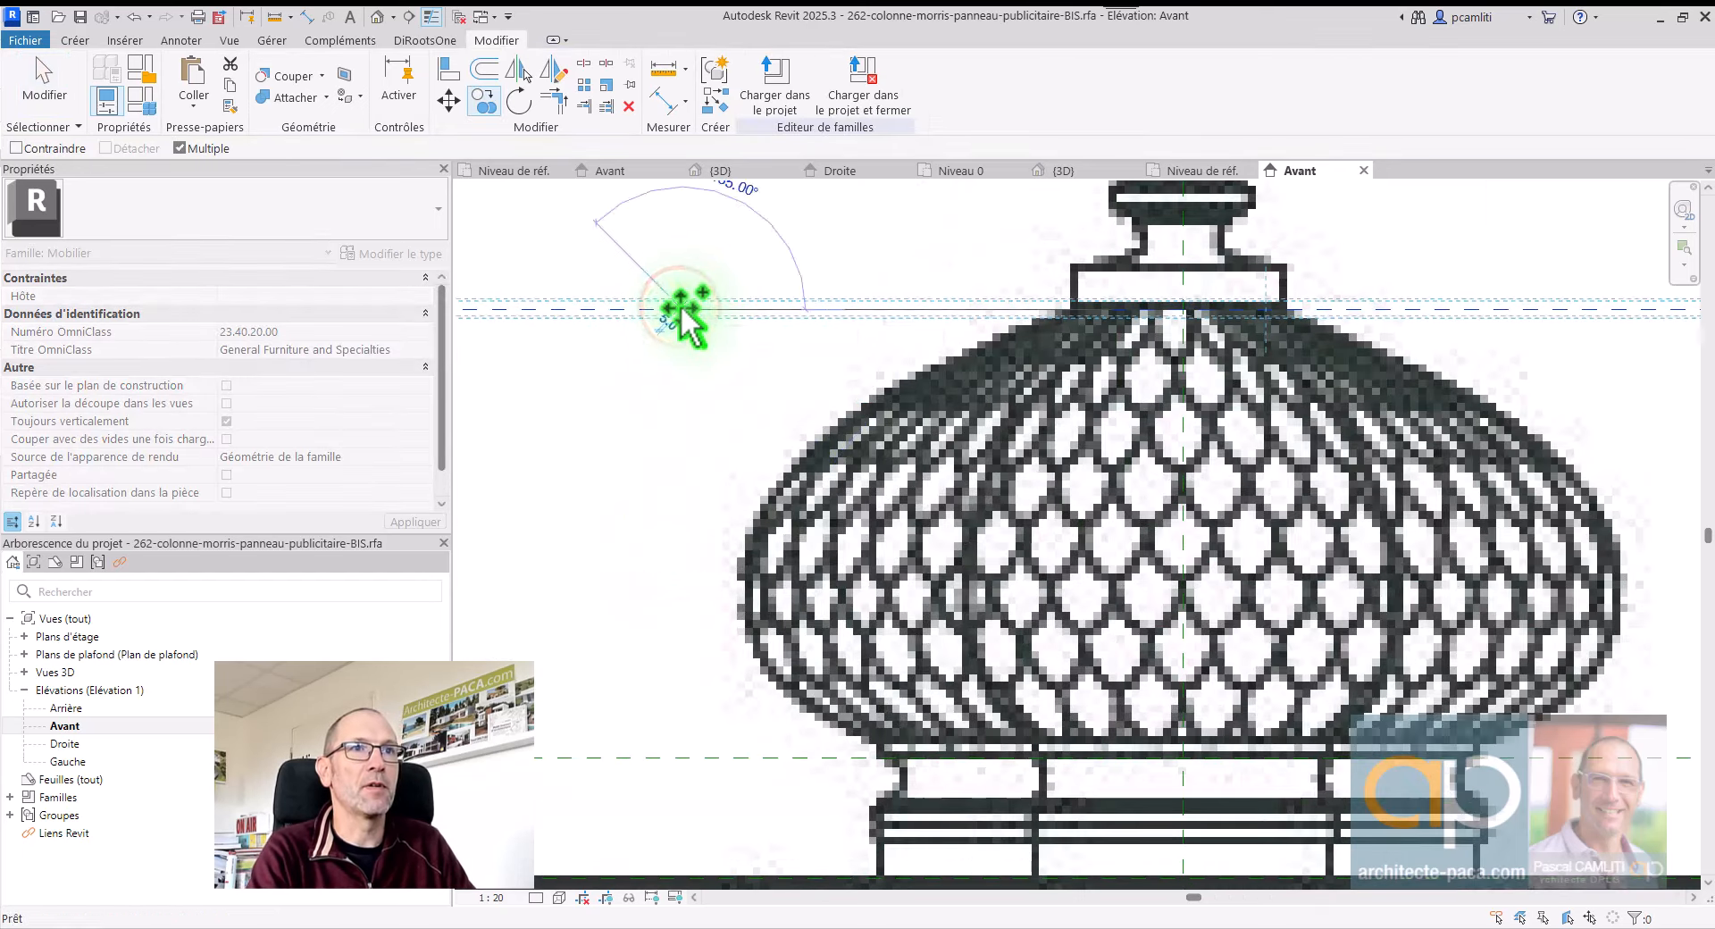
pyautogui.click(681, 309)
pyautogui.scroll(-3, 681, 309)
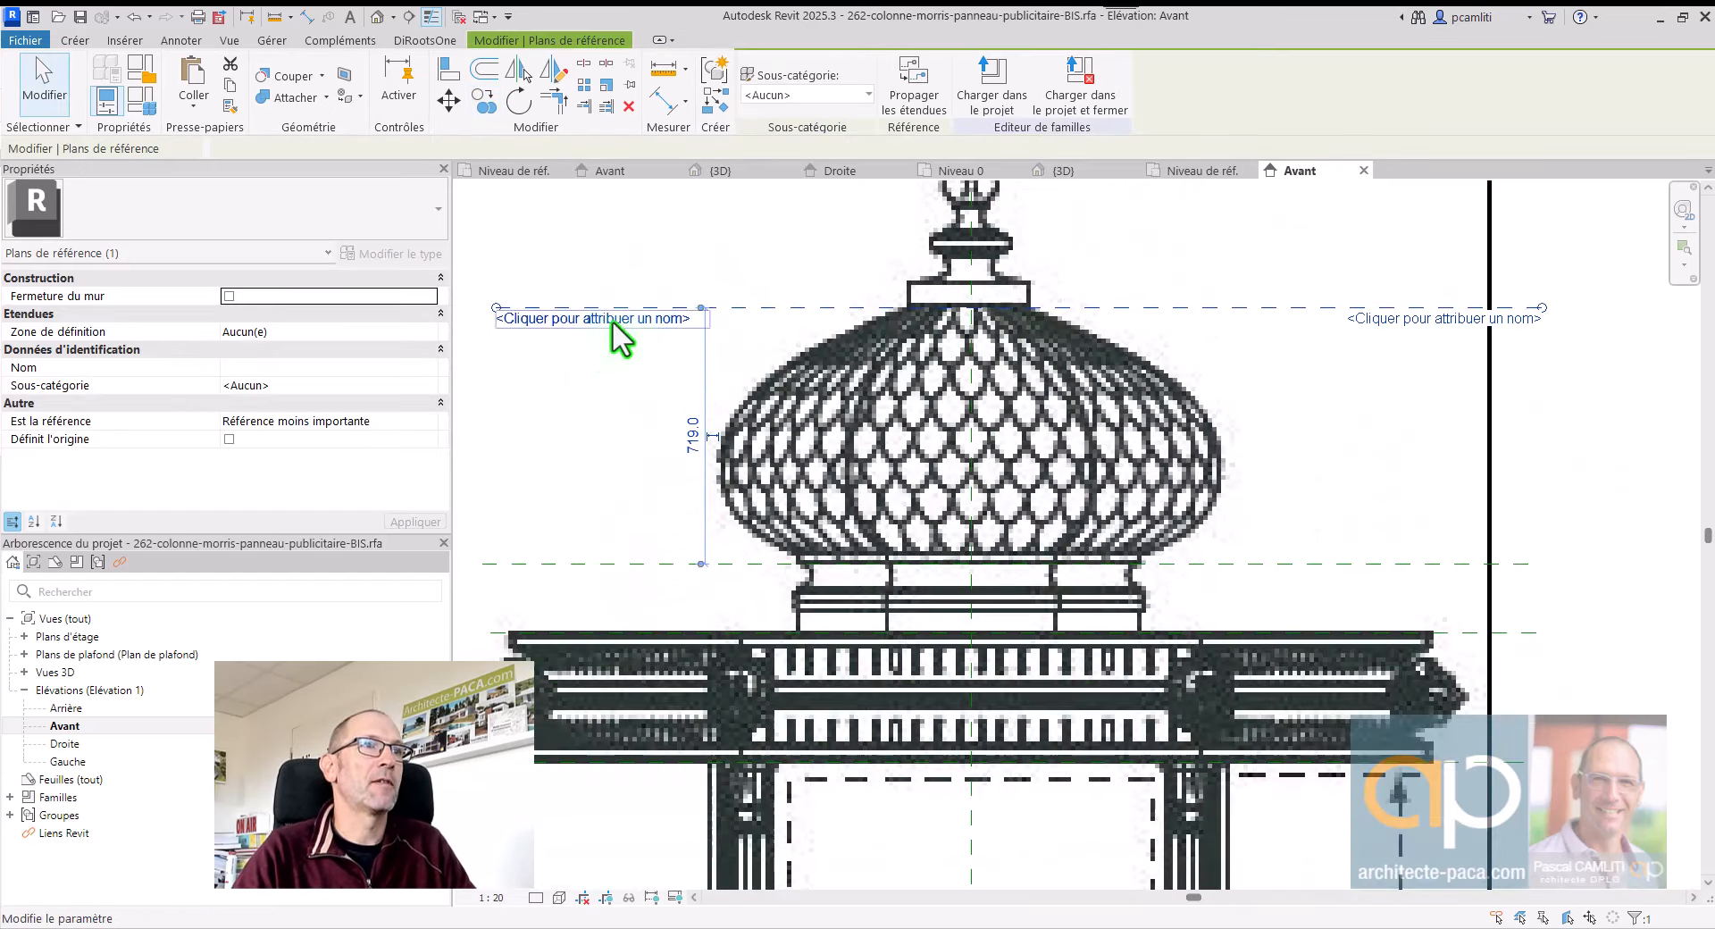
# Step: Name the reference plane at the top of the dome base_clocheton
pyautogui.click(613, 318)
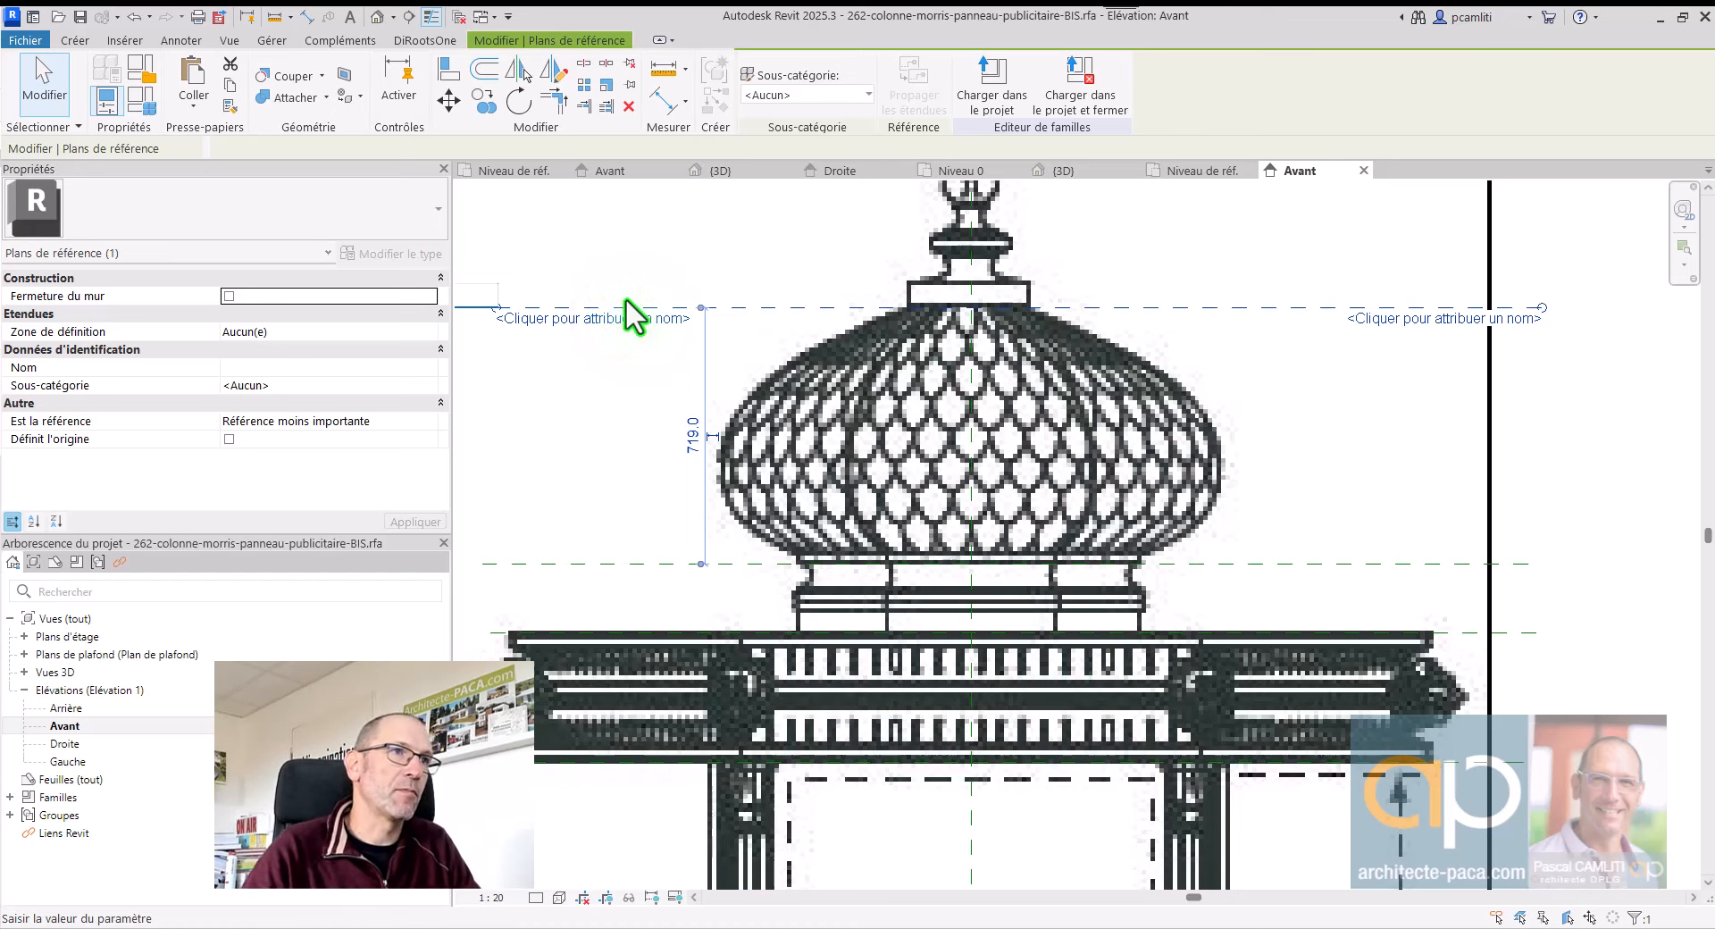
pyautogui.moveTo(619, 433); pyautogui.dragTo(929, 455, button='middle')
pyautogui.write('base-')
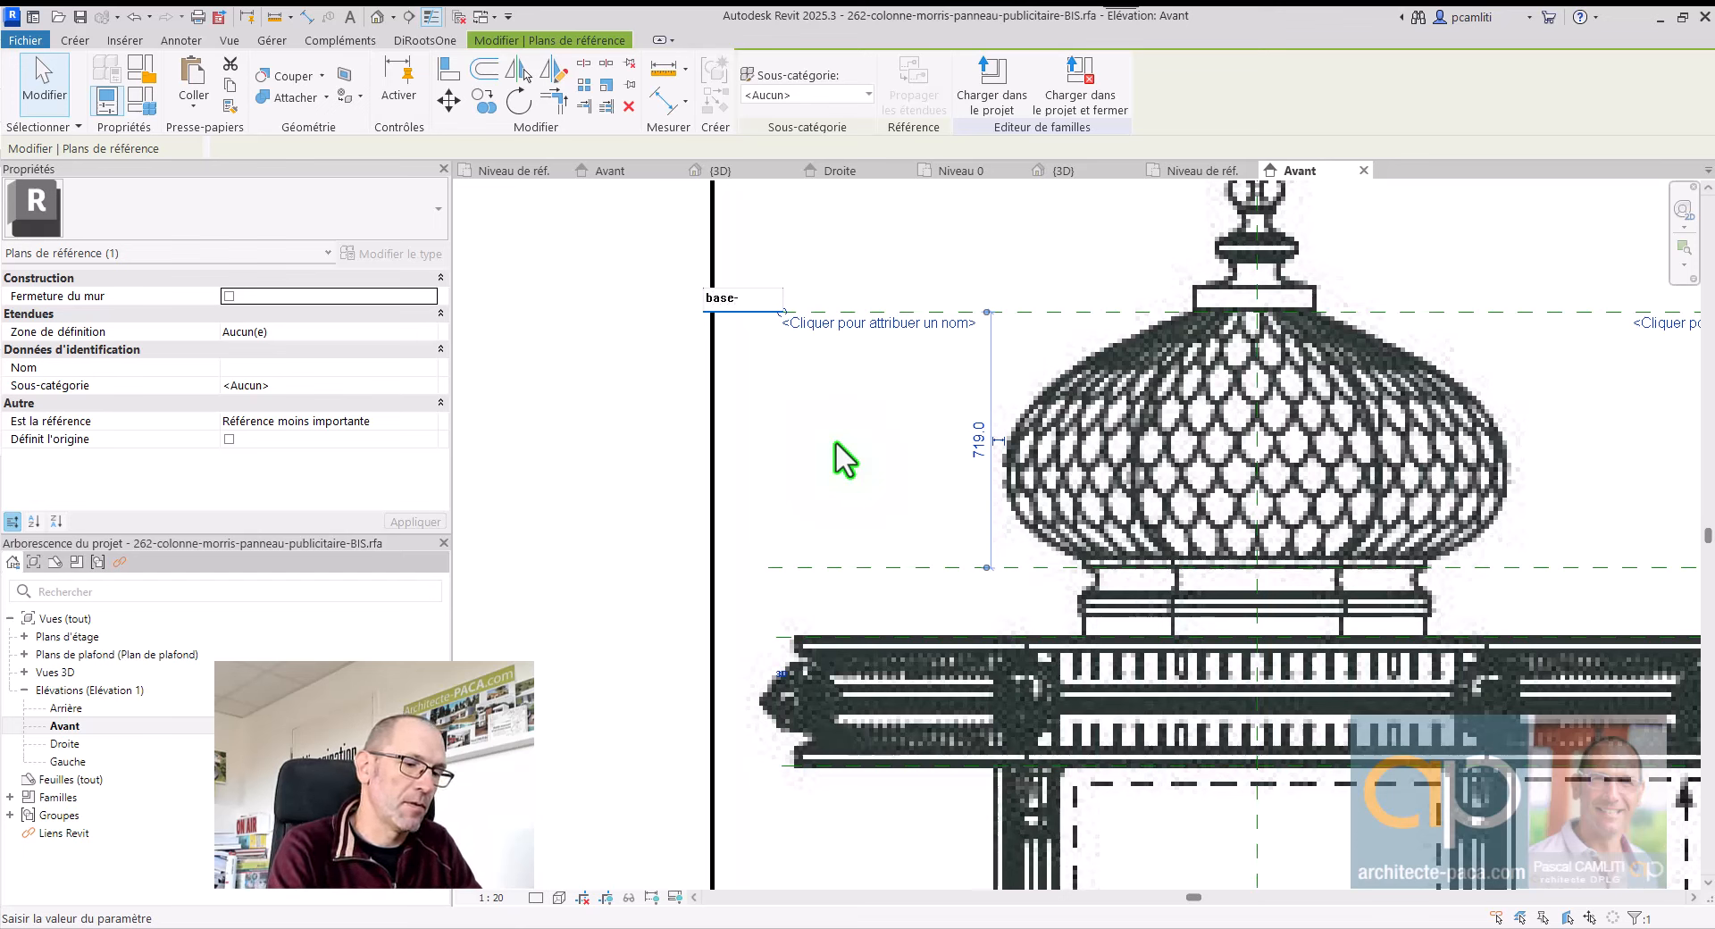
pyautogui.press('BackSpace')
pyautogui.write('_ch')
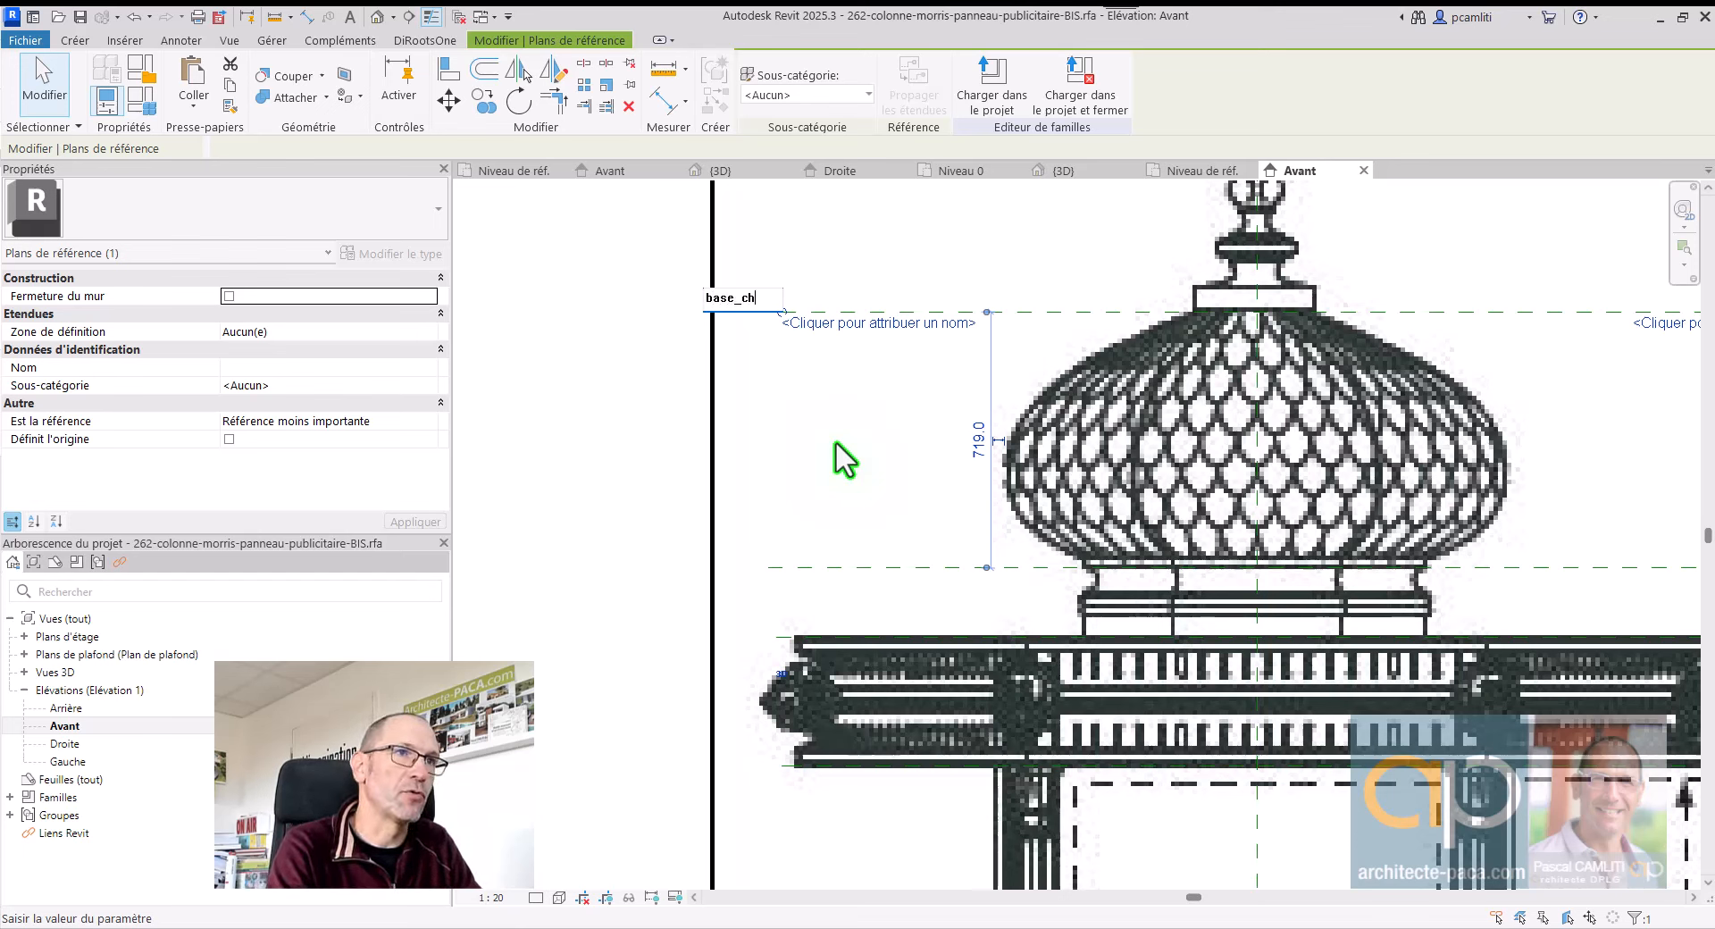
pyautogui.write('o')
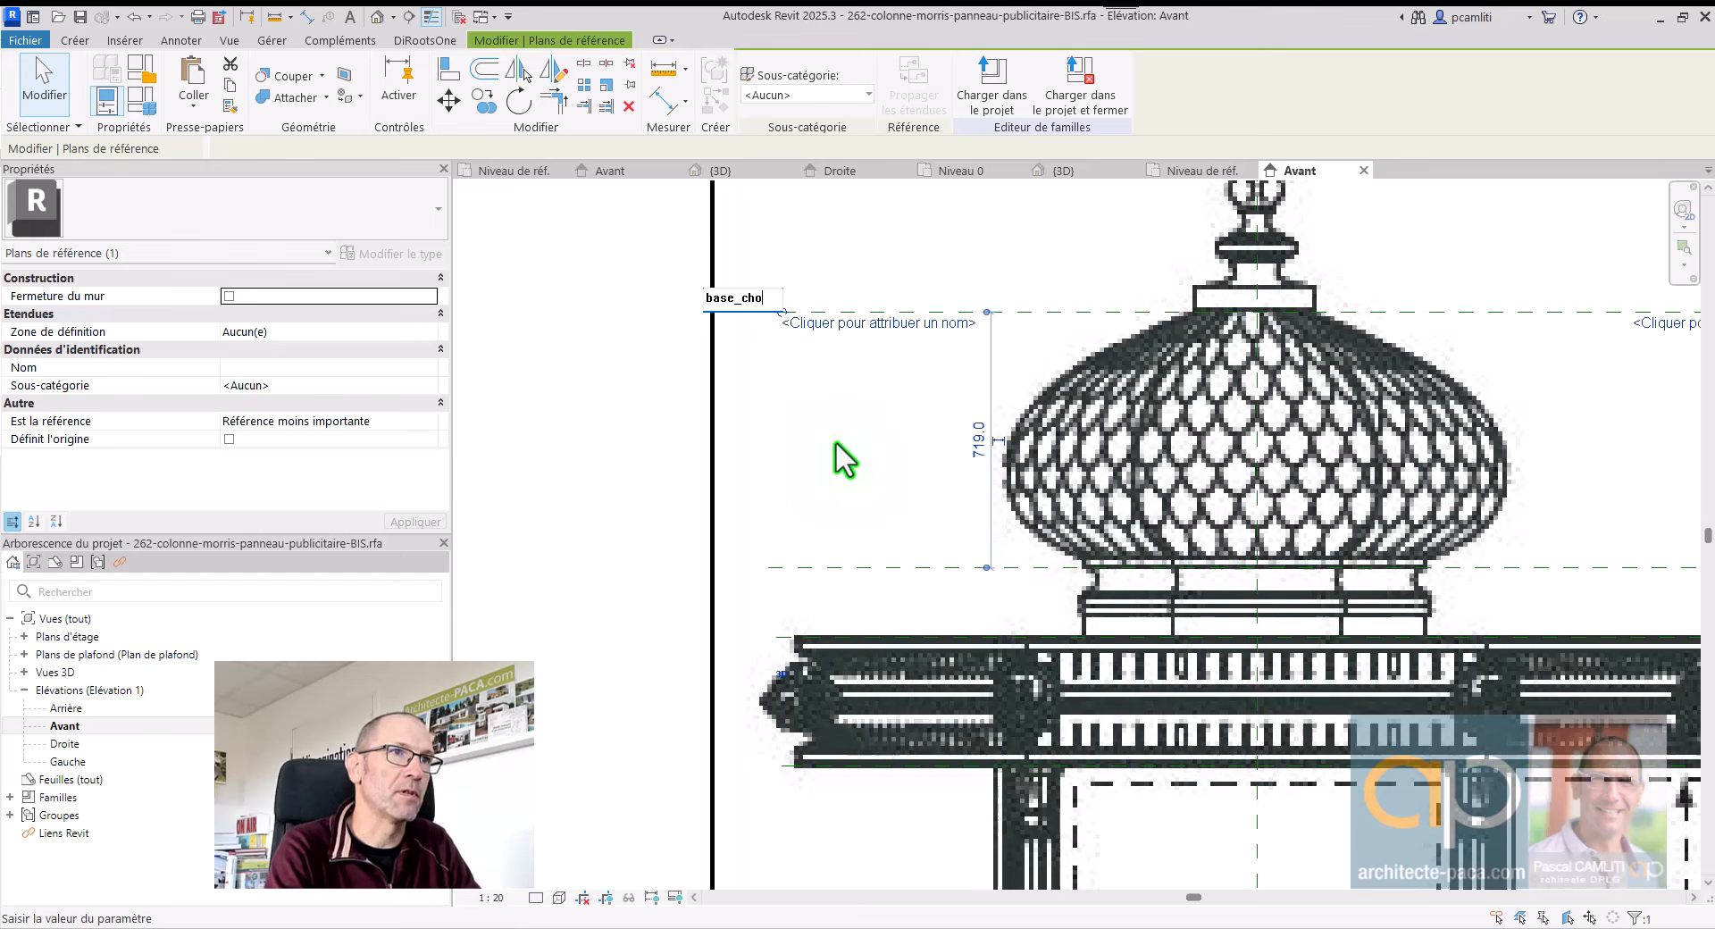
pyautogui.press('BackSpace')
pyautogui.press('BackSpace')
pyautogui.write('loc')
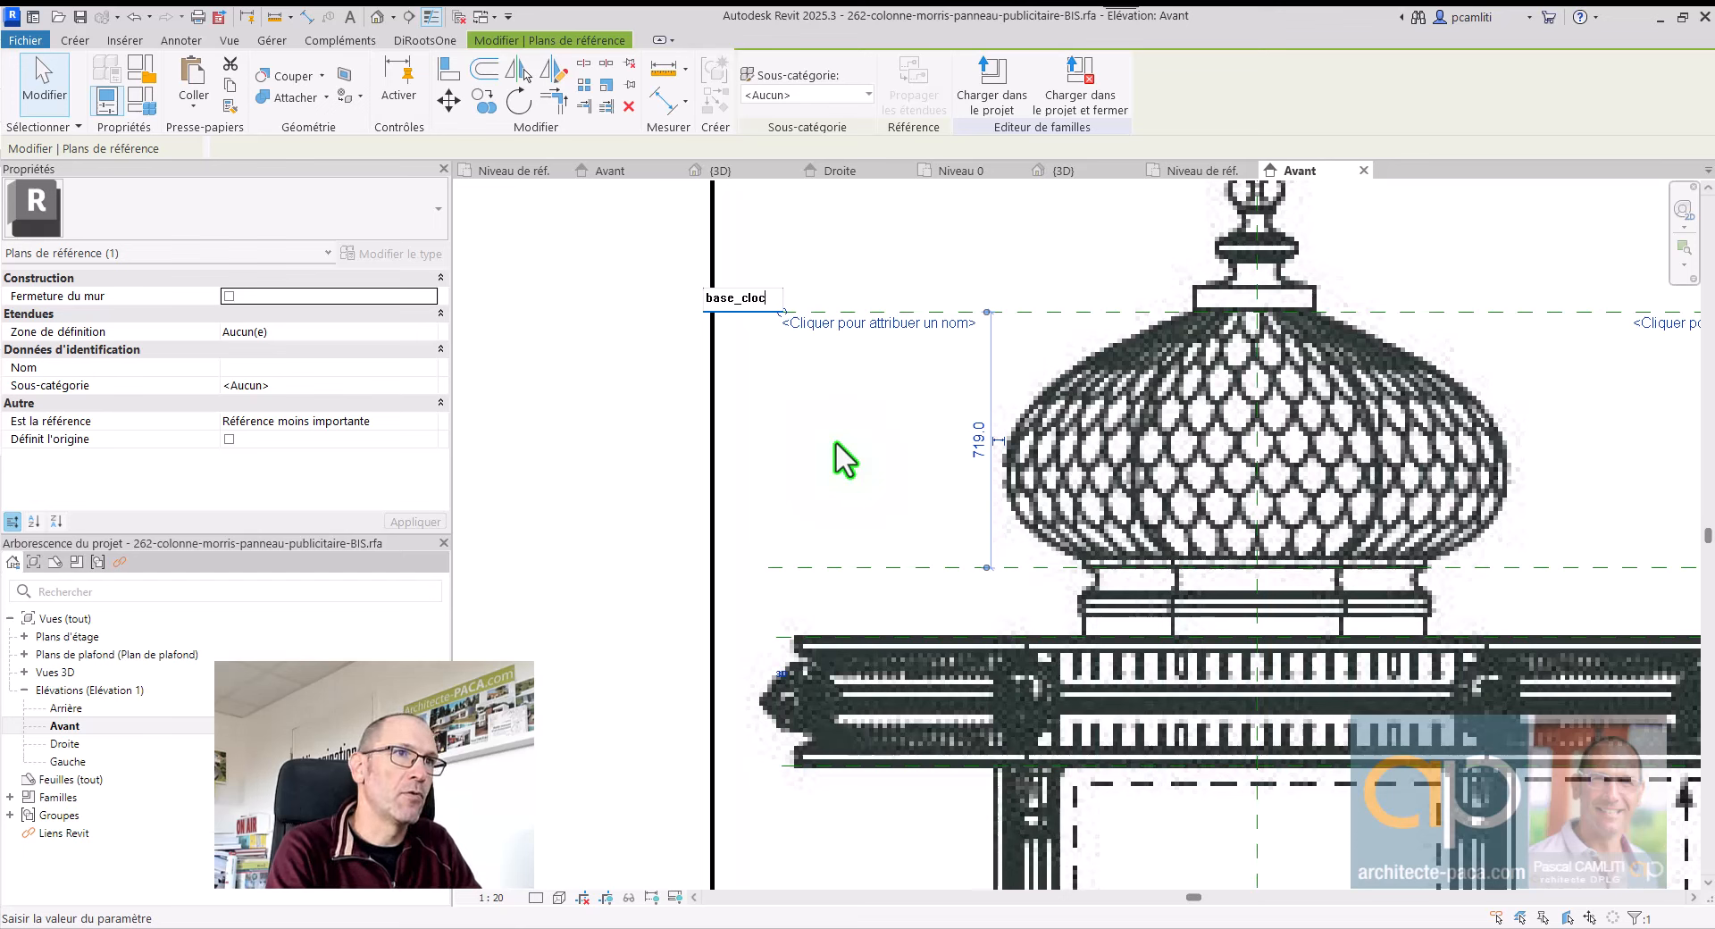
pyautogui.write('heton')
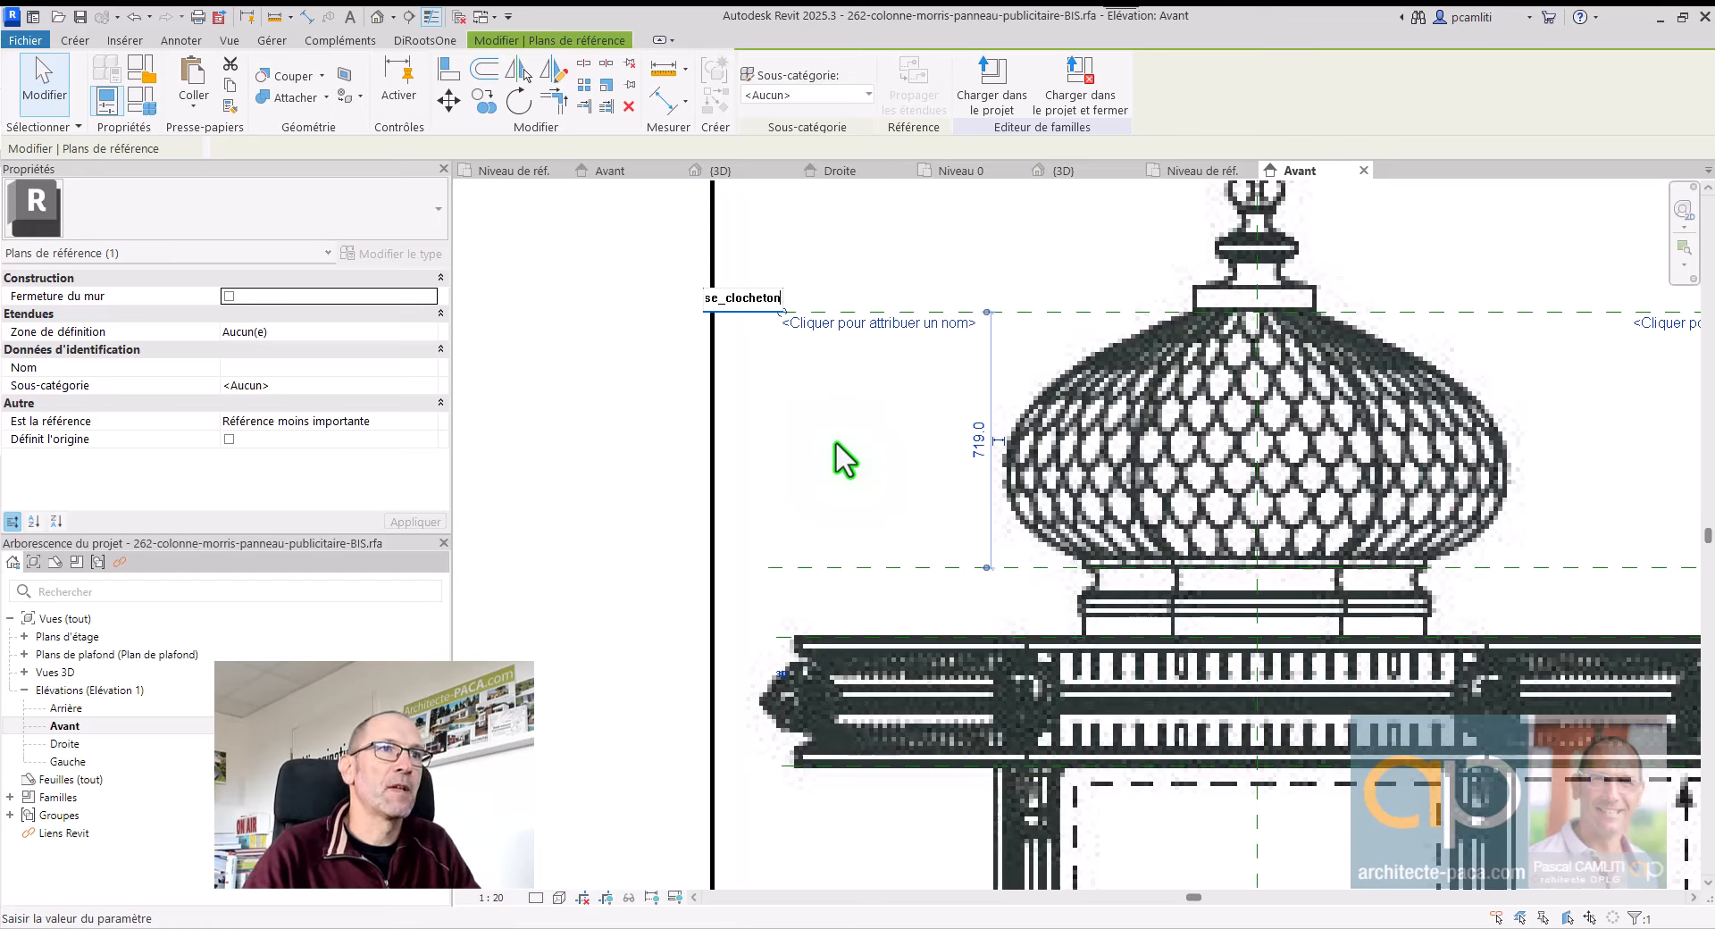
pyautogui.click(613, 520)
# Step: Start a Revolve and draw its vertical axis about 880 mm long on the centre plane, from above the finial's tip into the dome
pyautogui.scroll(-2, 613, 512)
pyautogui.scroll(2, 1031, 420)
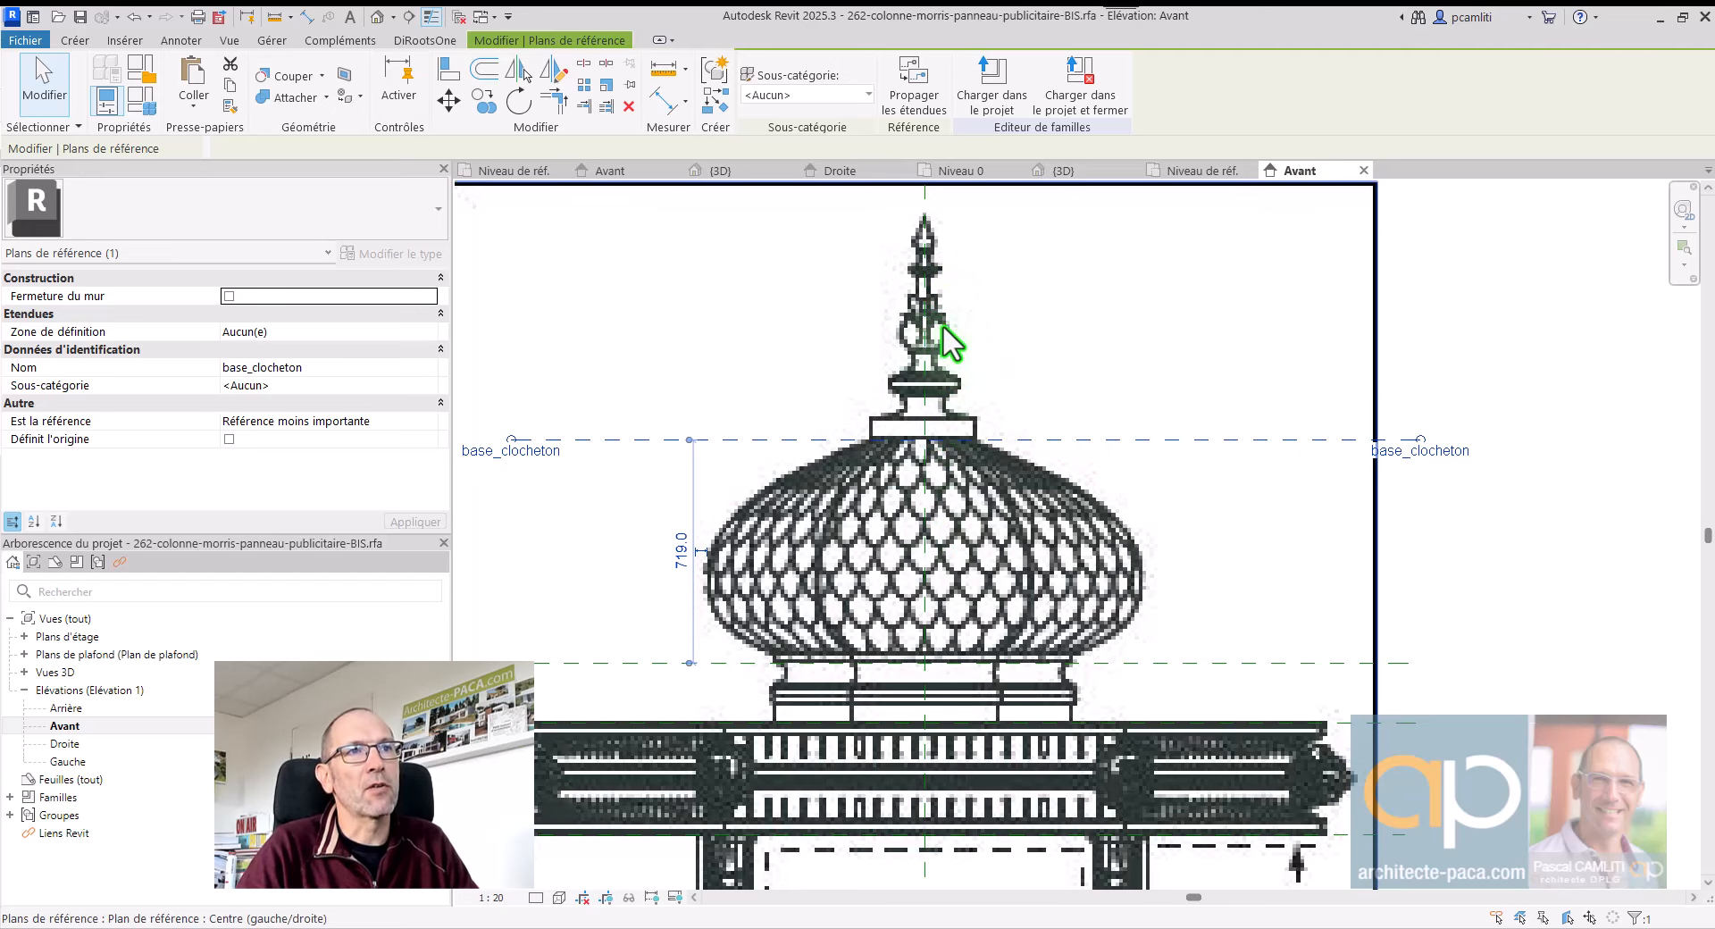
pyautogui.moveTo(986, 396); pyautogui.dragTo(1018, 553, button='middle')
pyautogui.scroll(1, 967, 461)
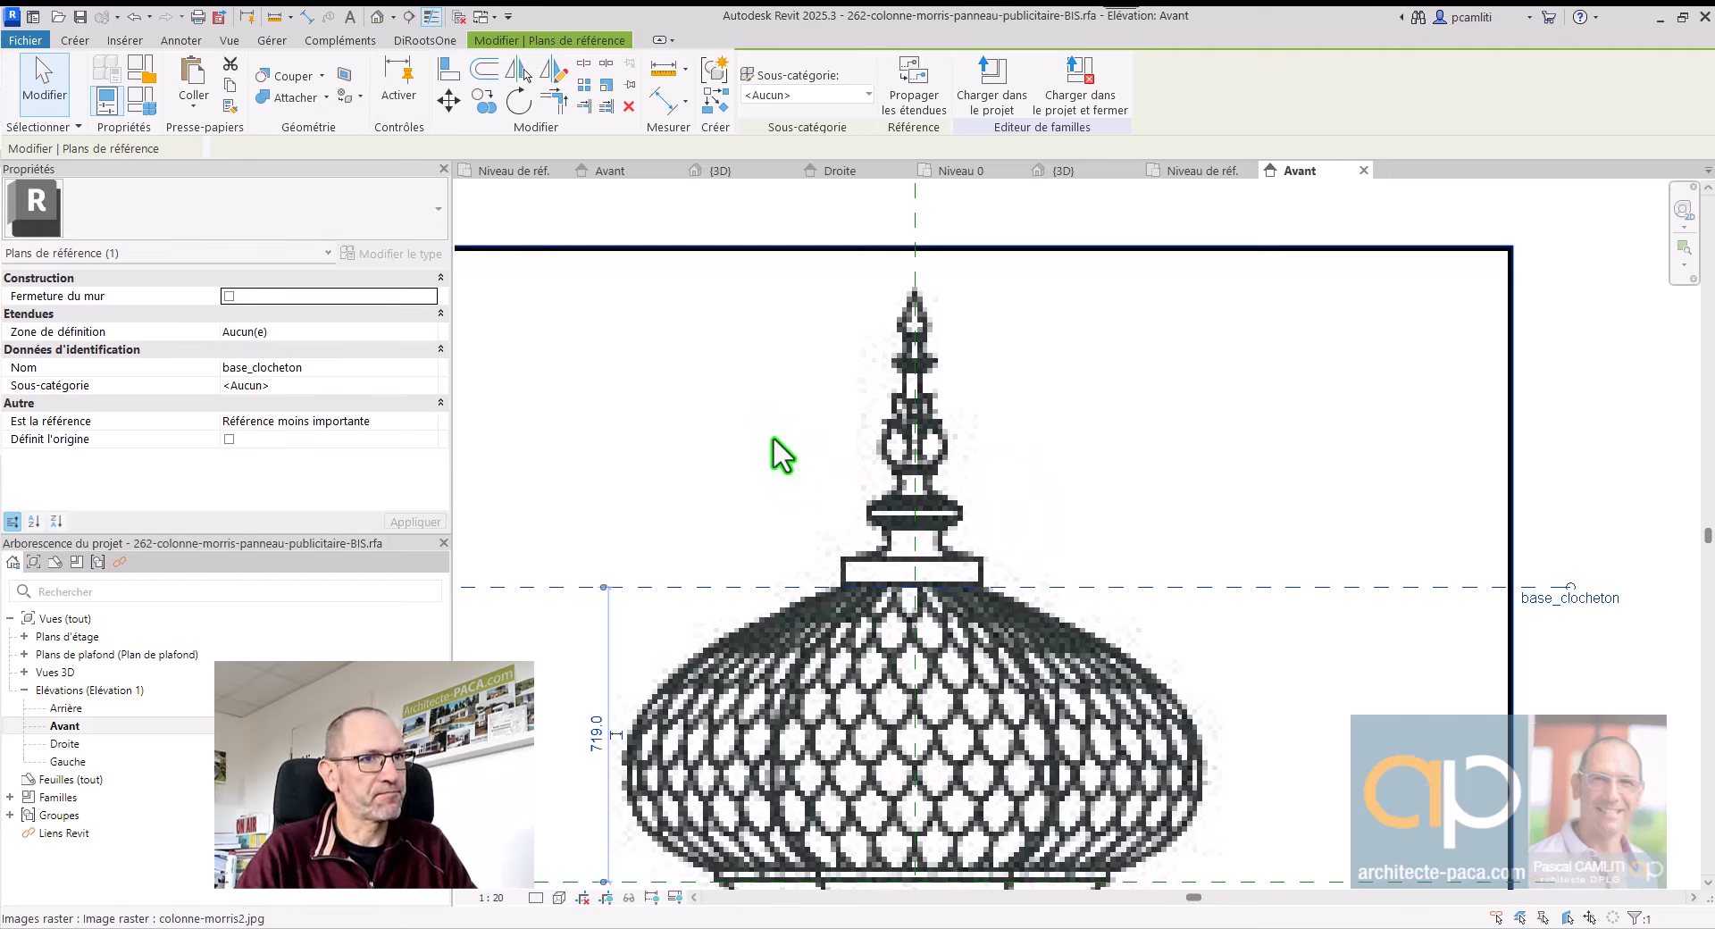
pyautogui.click(81, 41)
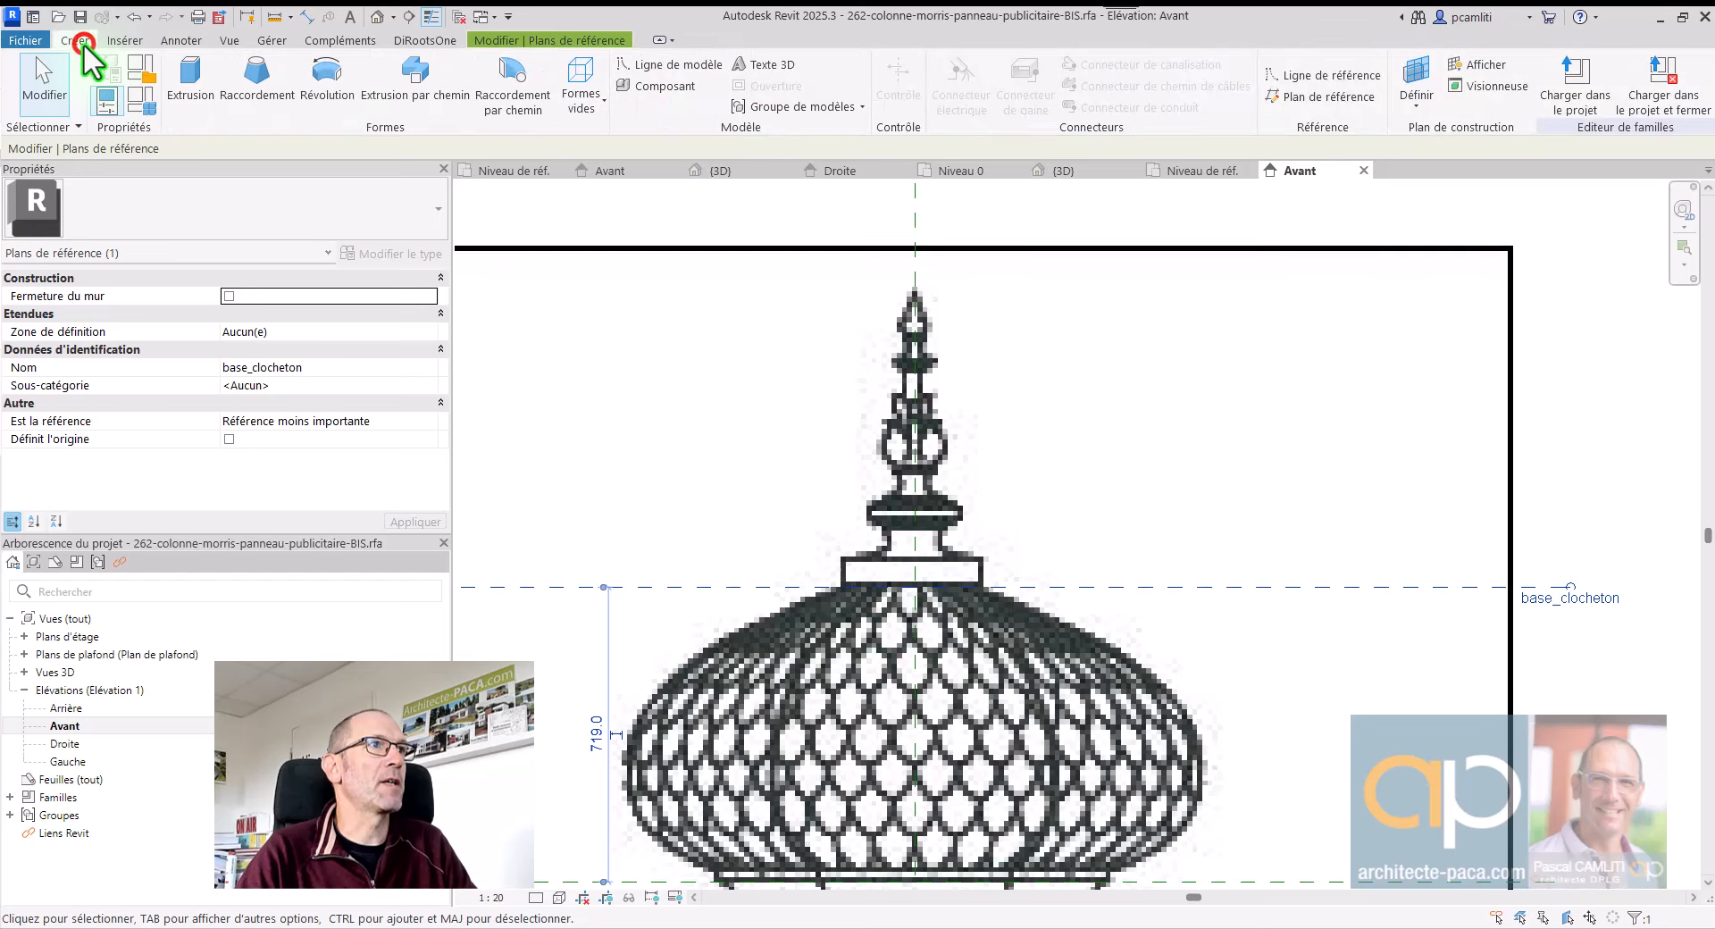
pyautogui.click(330, 76)
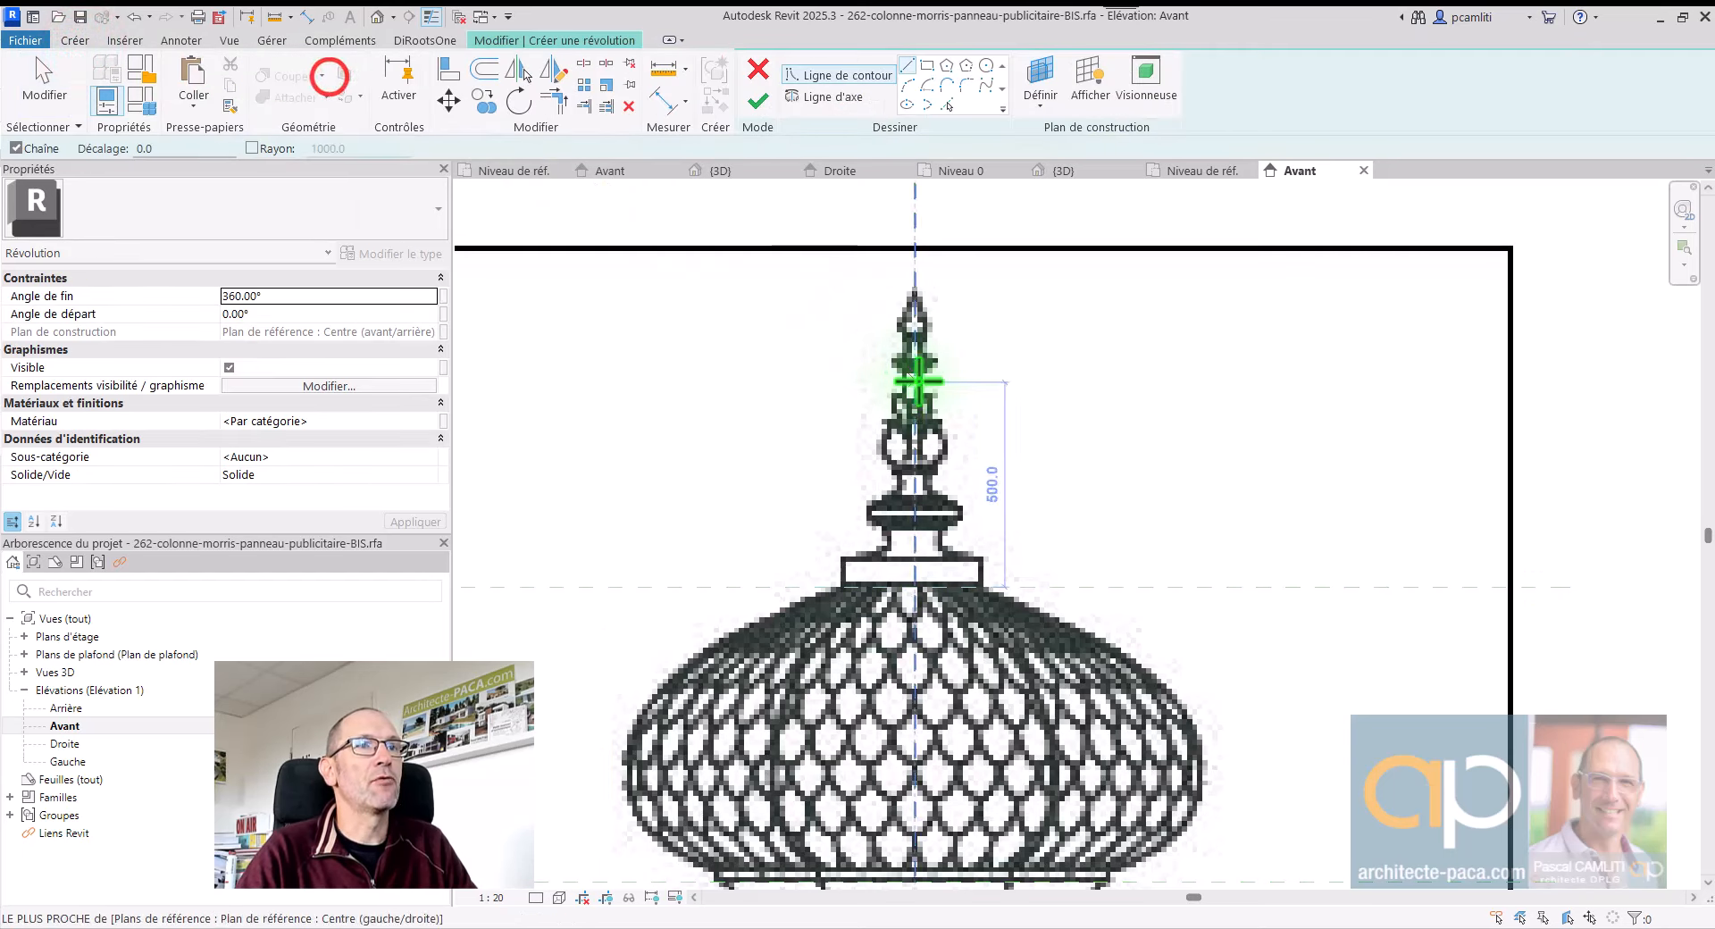
pyautogui.click(822, 95)
pyautogui.click(916, 259)
pyautogui.click(918, 615)
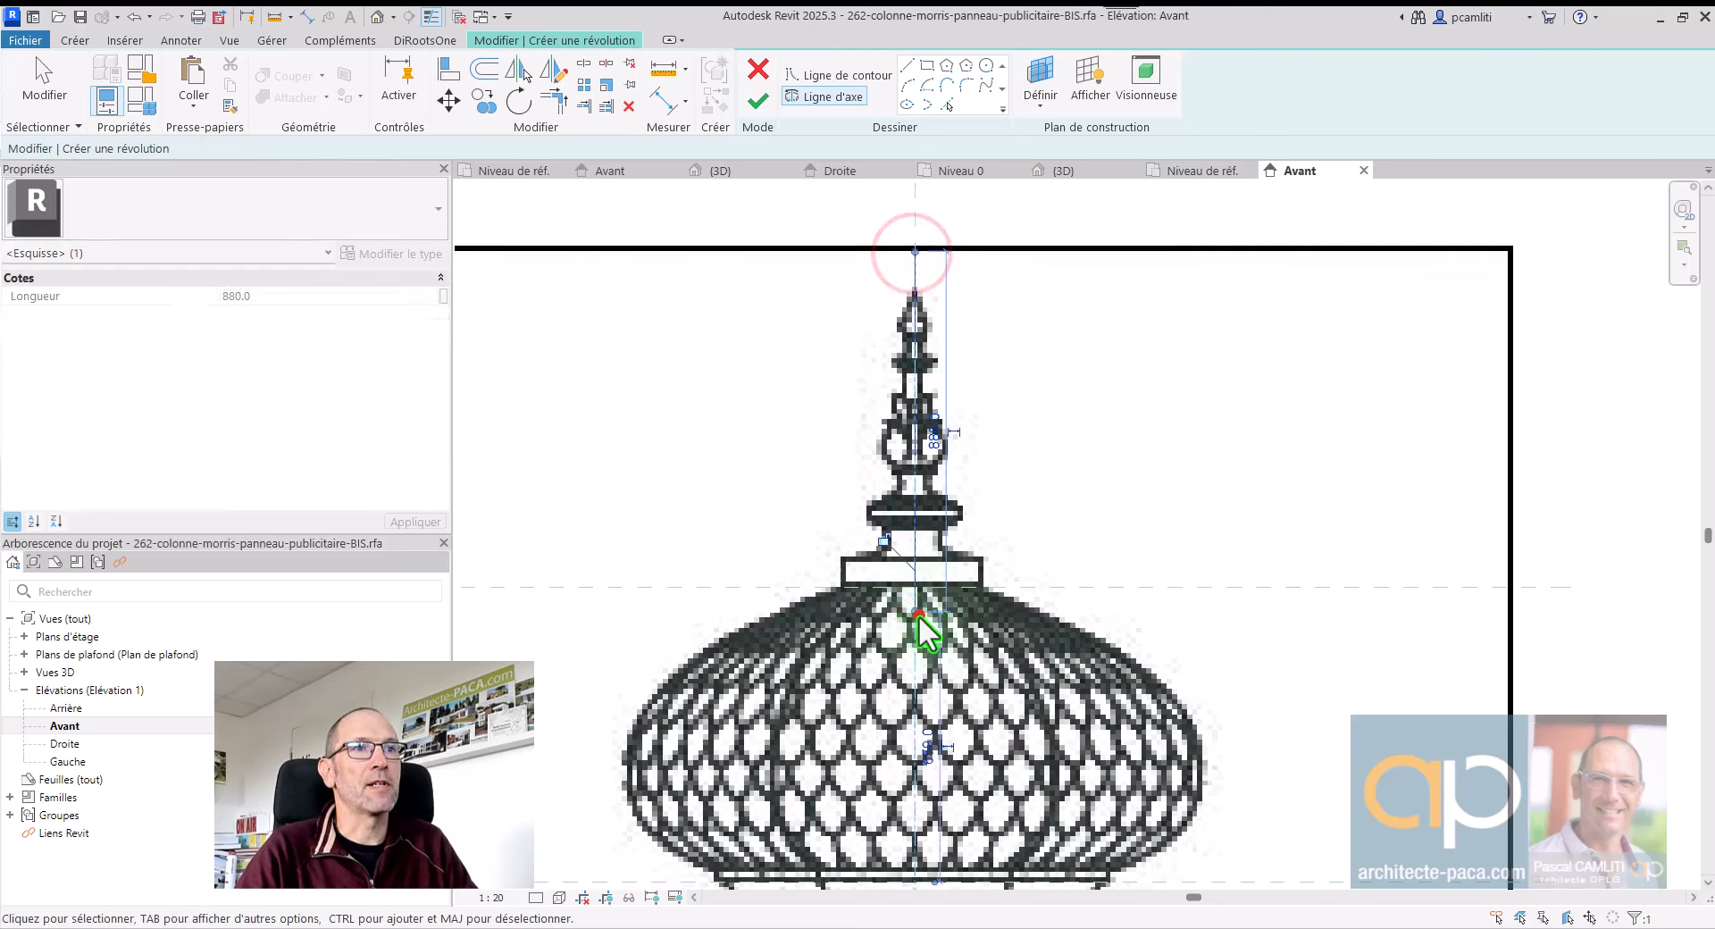
pyautogui.click(838, 75)
pyautogui.scroll(5, 923, 287)
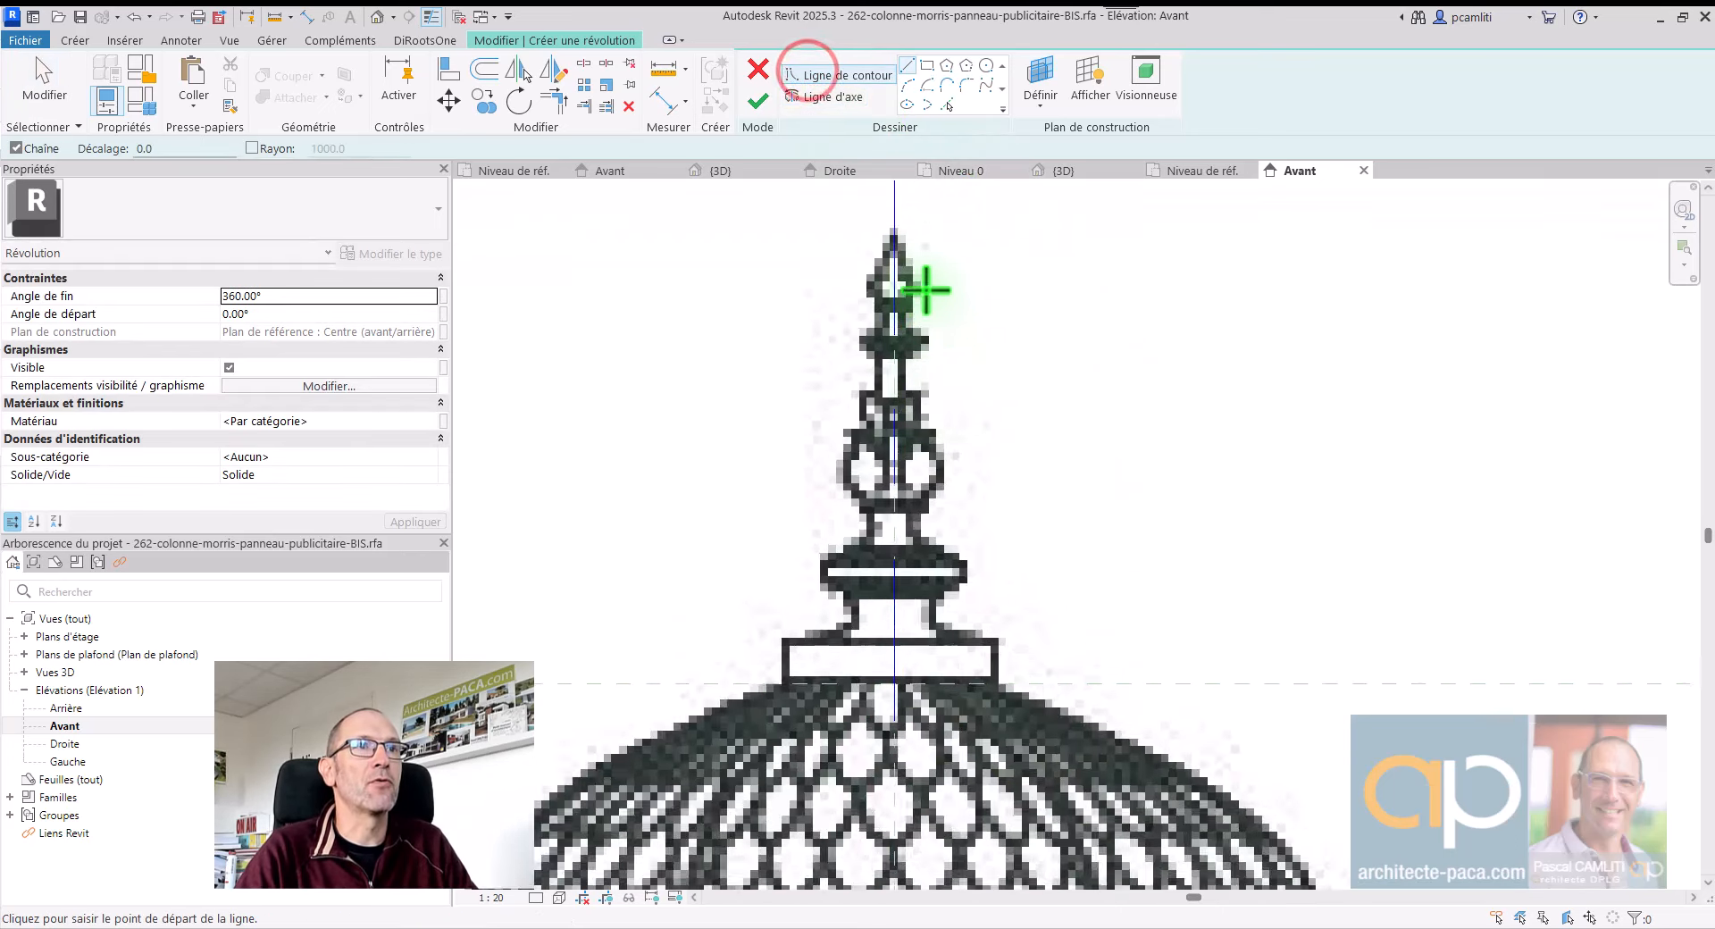
pyautogui.click(888, 220)
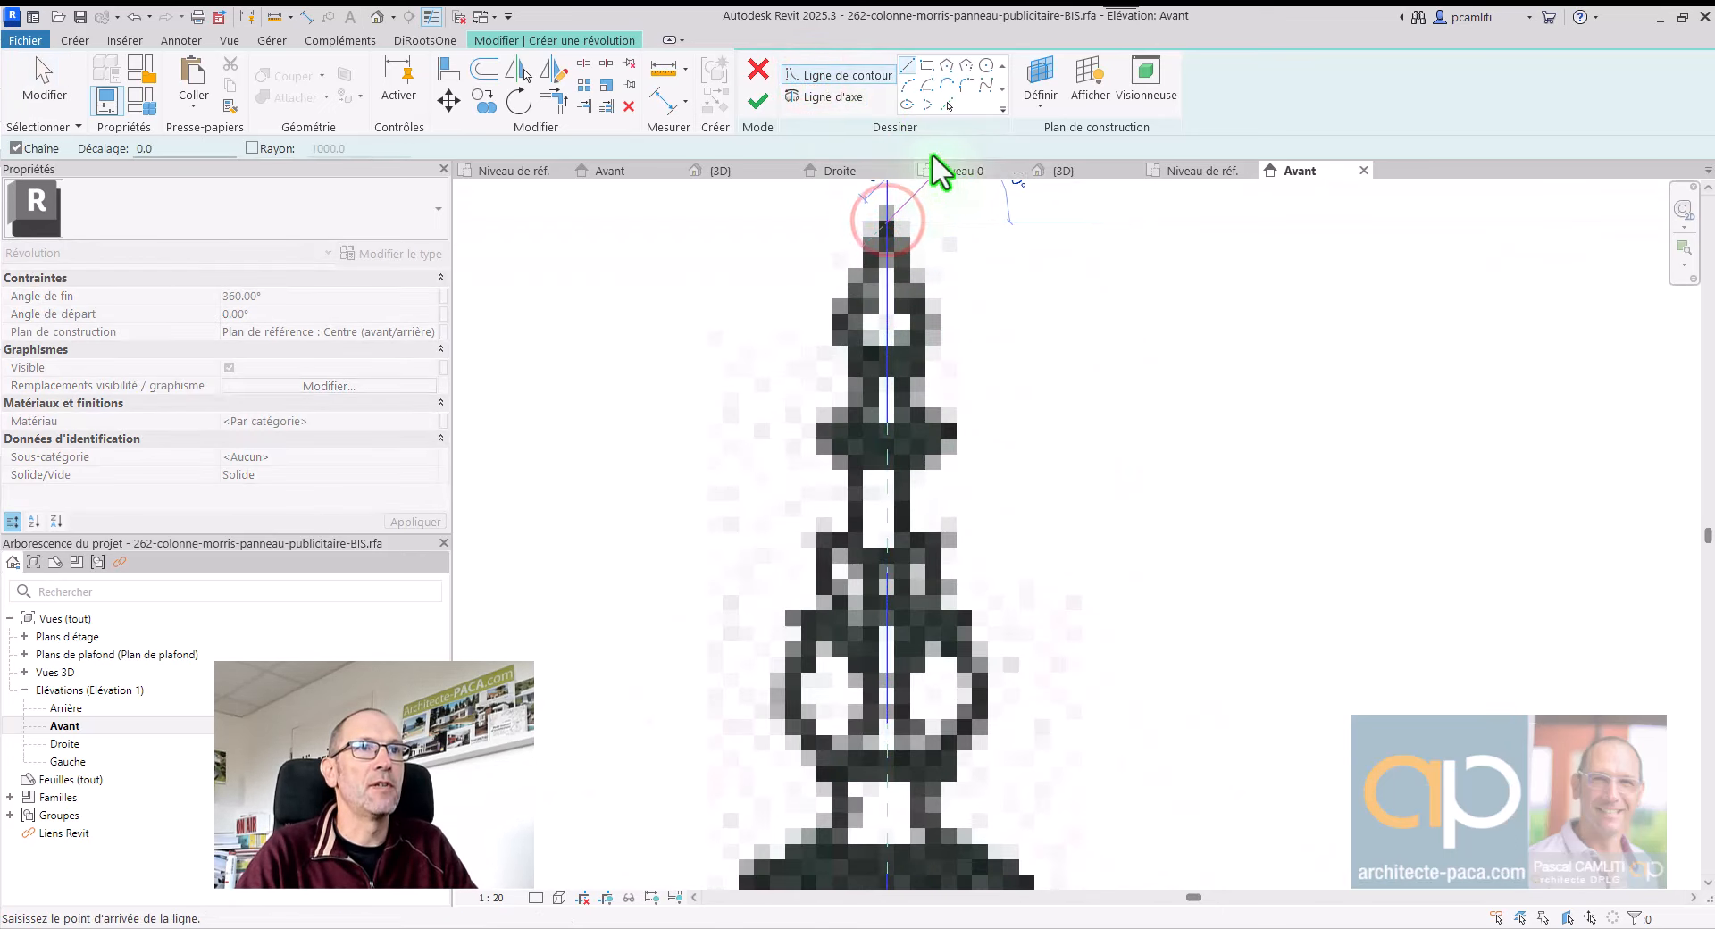
pyautogui.click(920, 311)
pyautogui.scroll(1, 937, 402)
pyautogui.press('Escape')
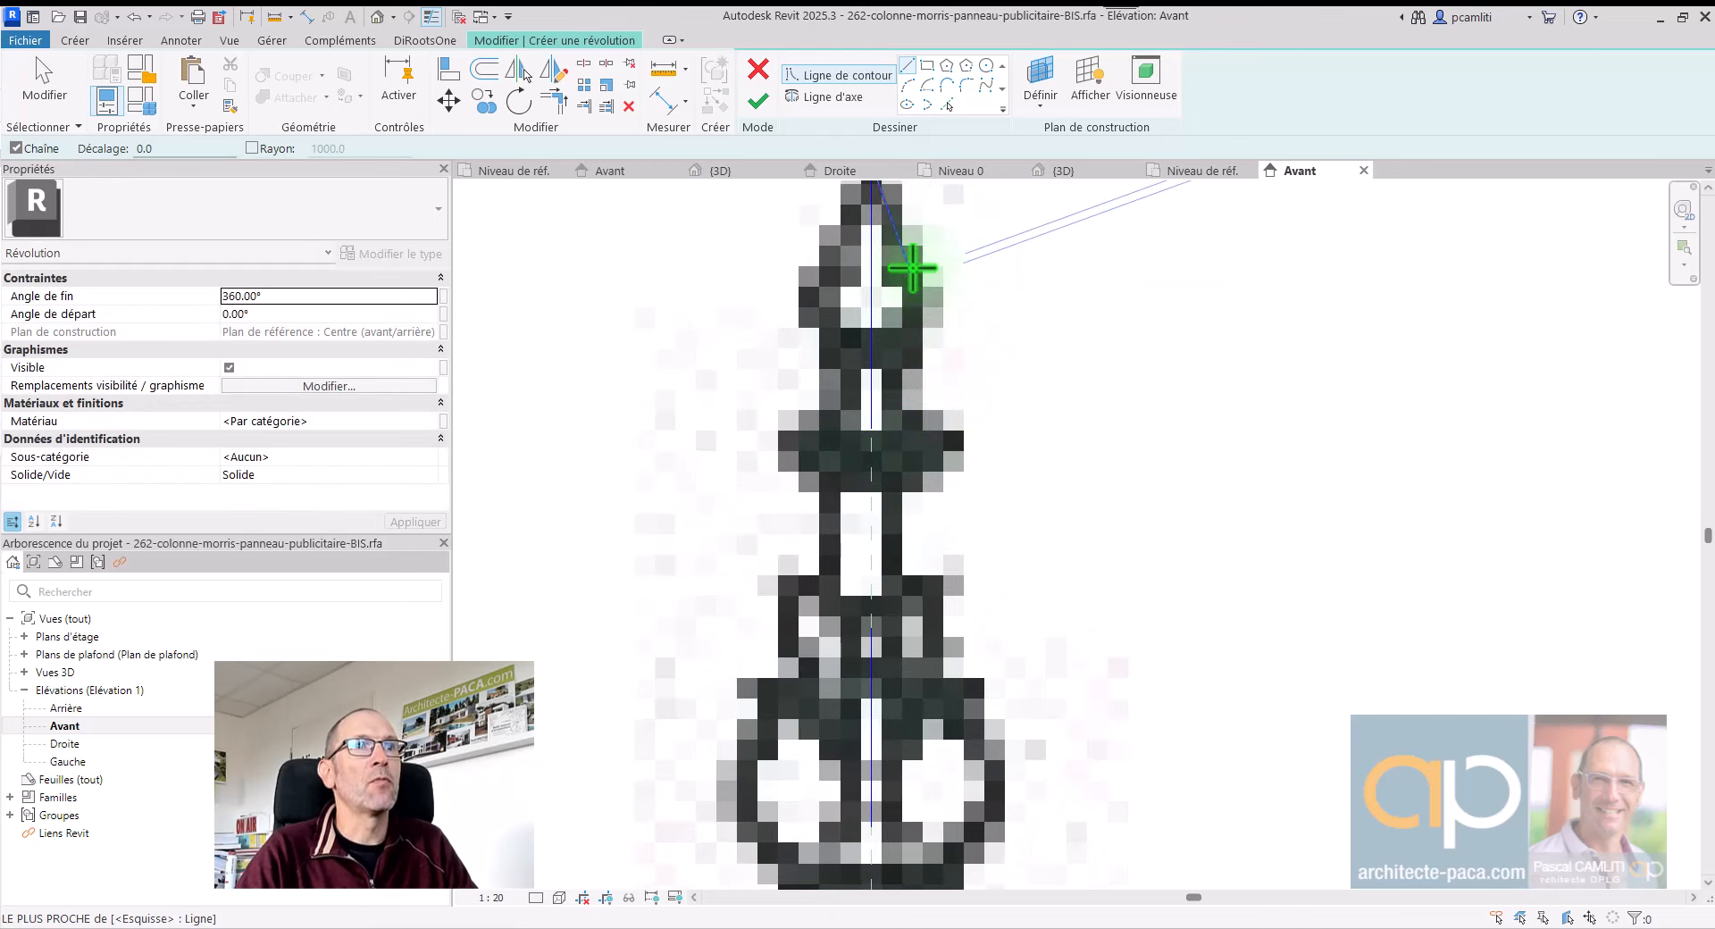
pyautogui.press('Escape')
pyautogui.scroll(-2, 1095, 402)
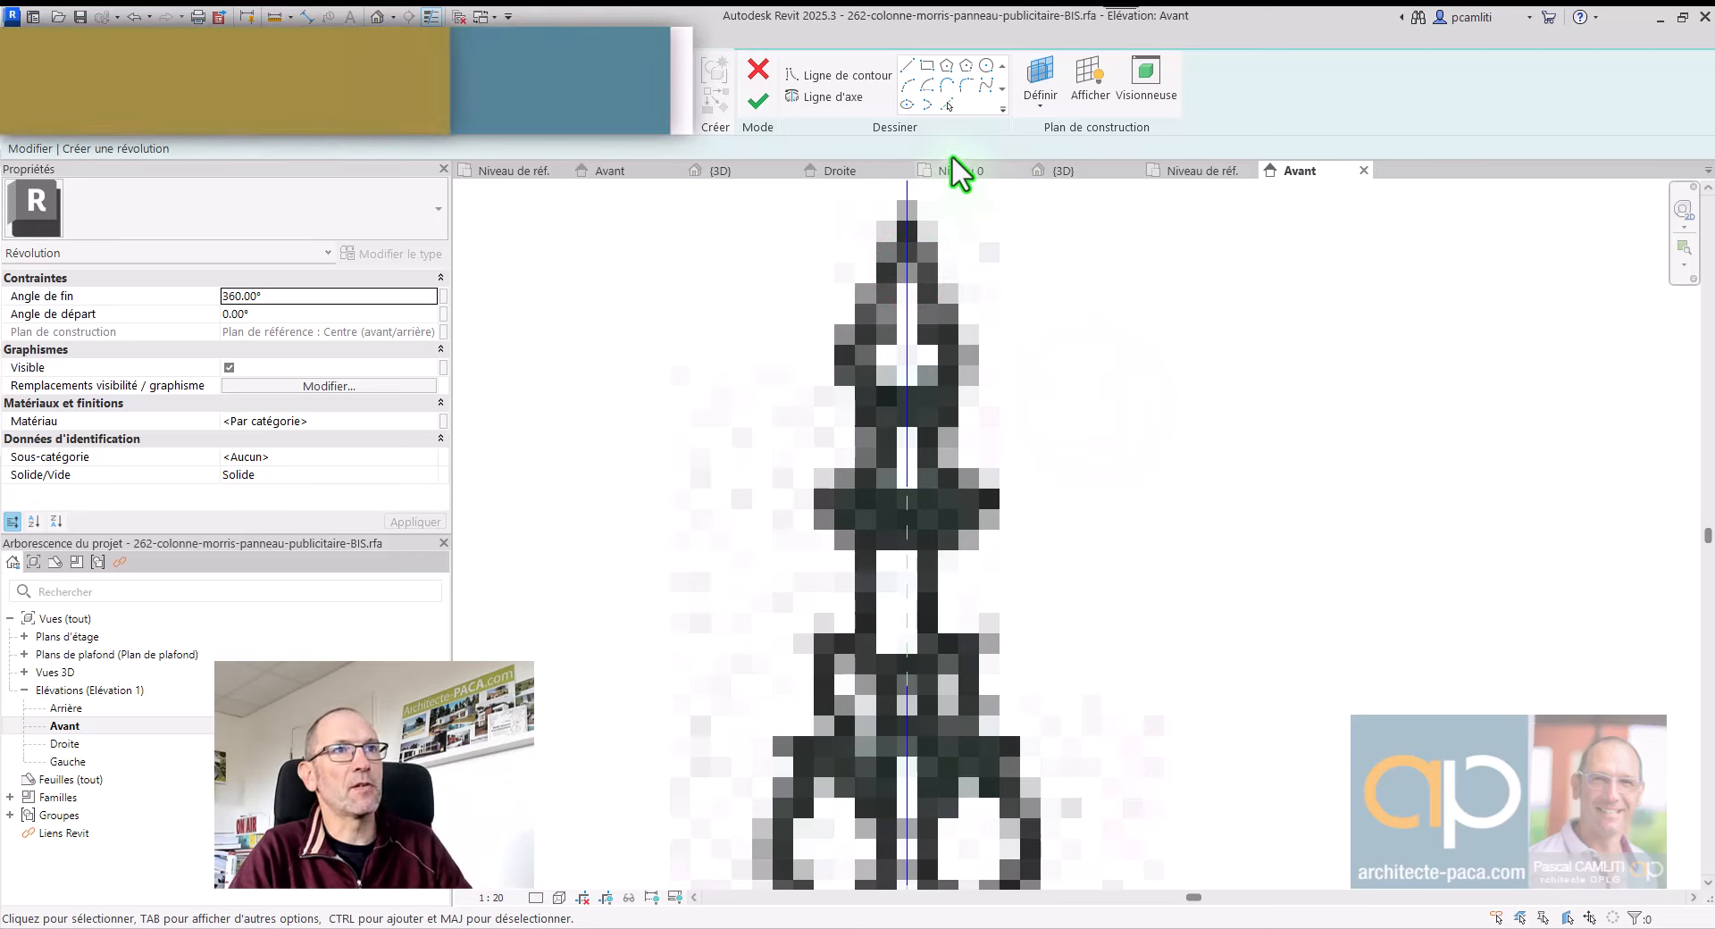
# Step: Draw a spline contour from the finial's tip on the axis, along the right edge of the pointed head to its narrow neck
pyautogui.click(984, 76)
pyautogui.scroll(2, 941, 232)
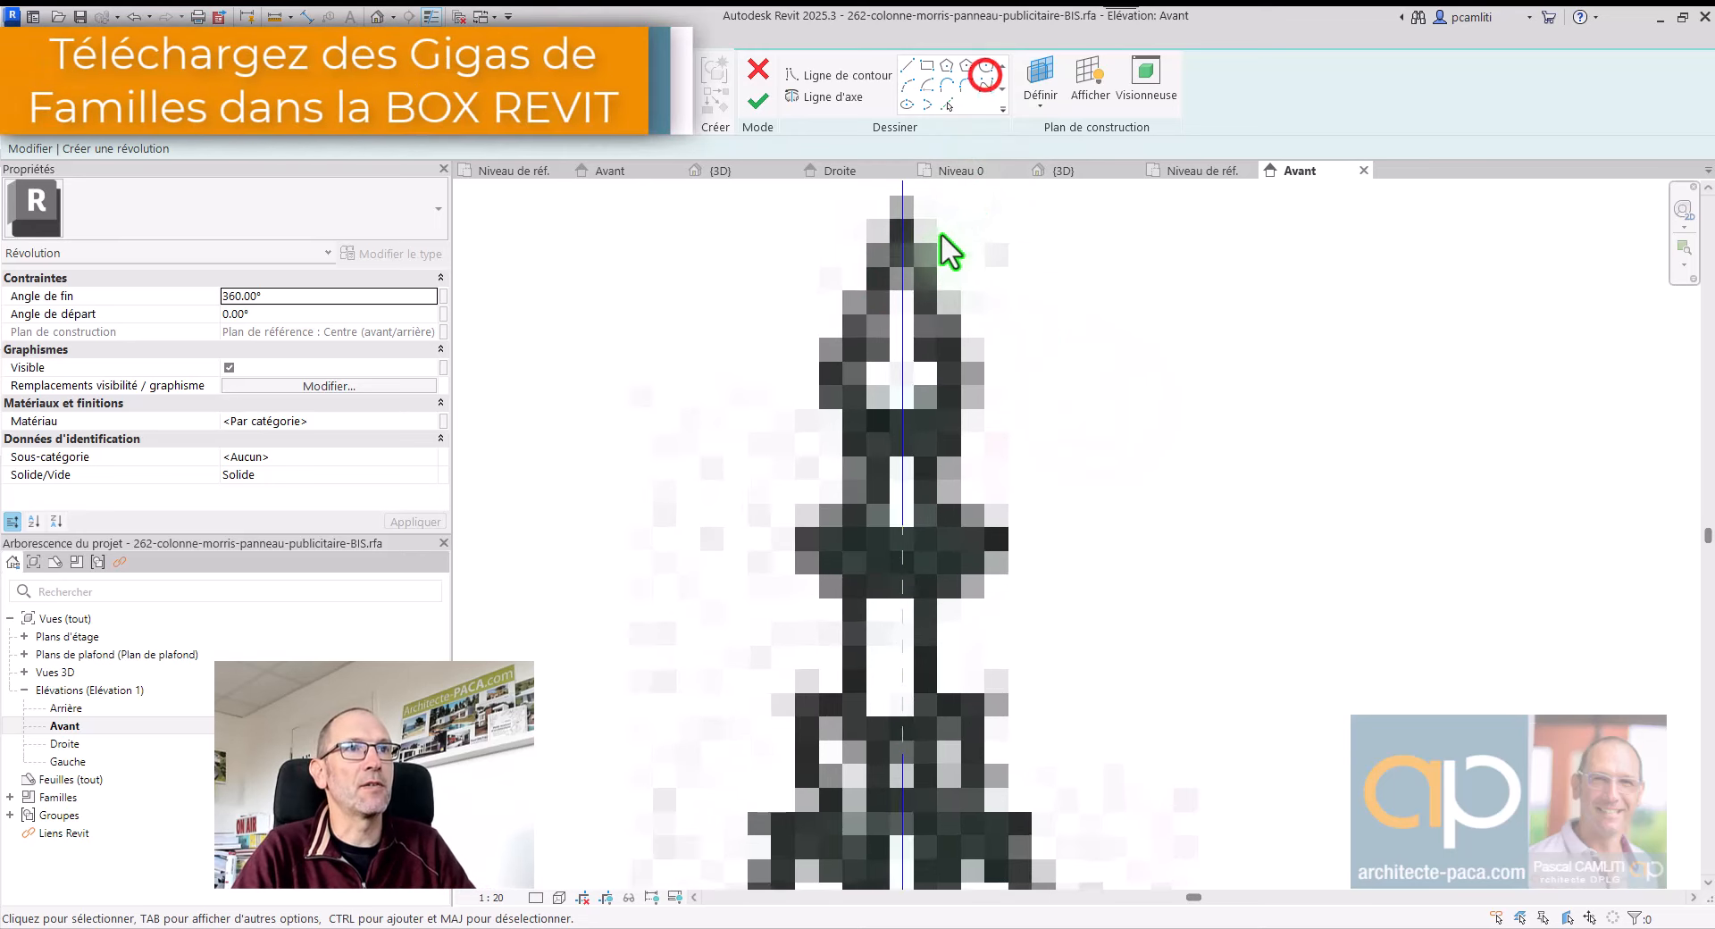
pyautogui.click(987, 85)
pyautogui.click(893, 266)
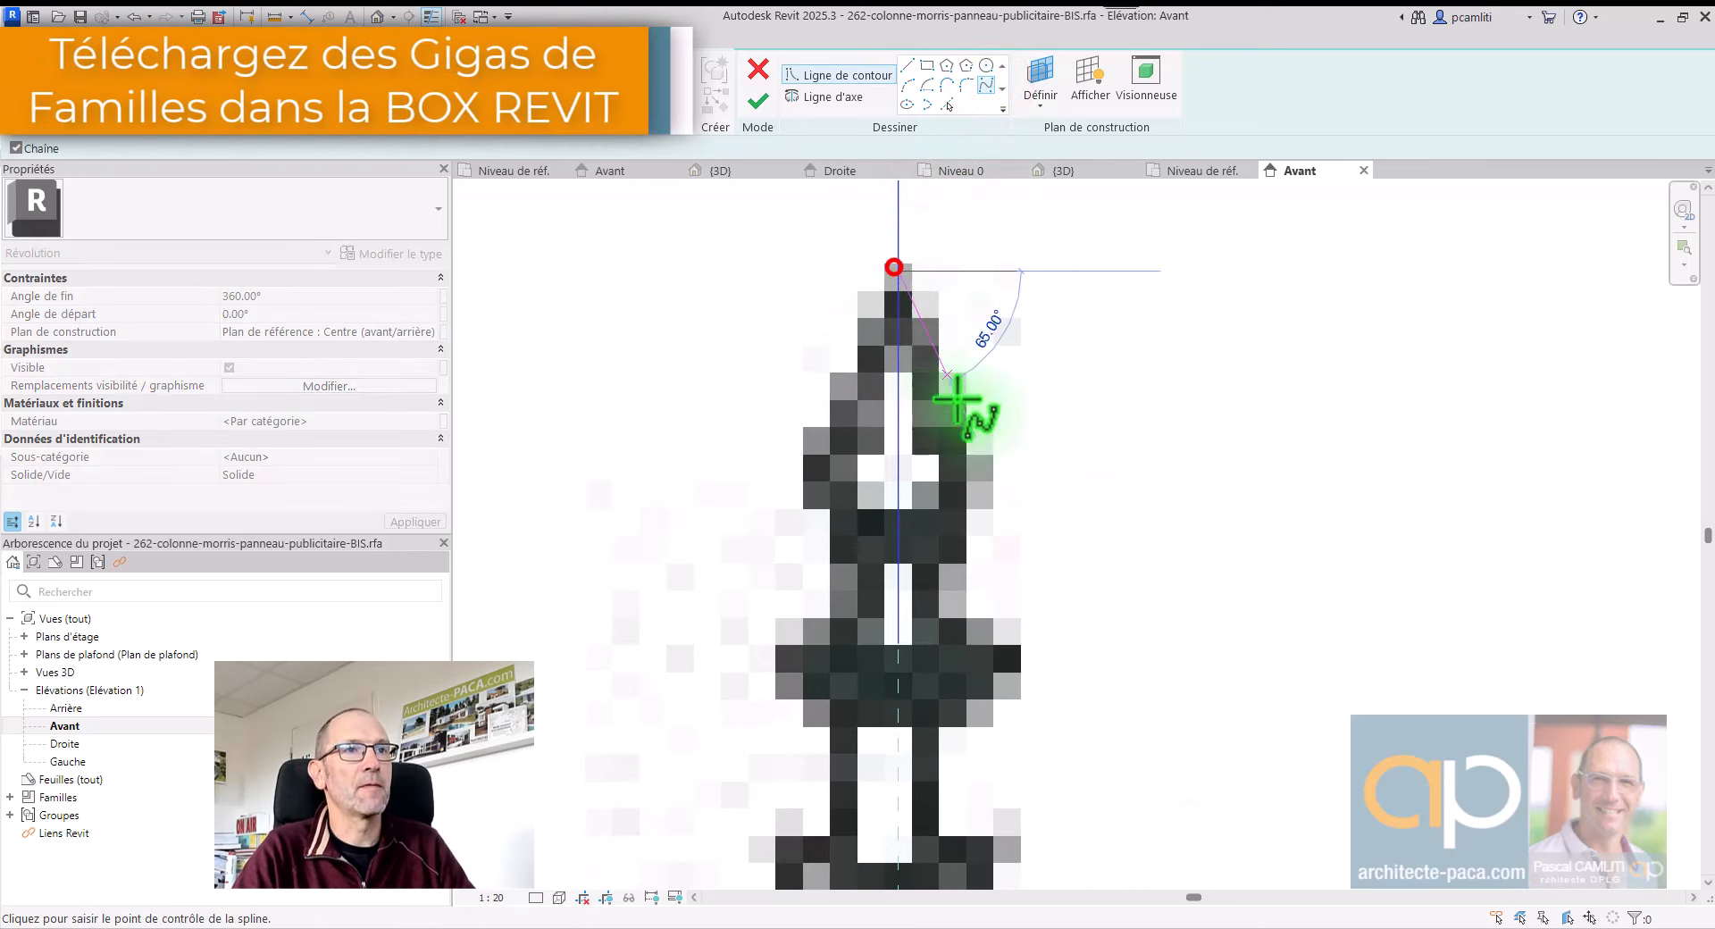
pyautogui.scroll(-2, 969, 389)
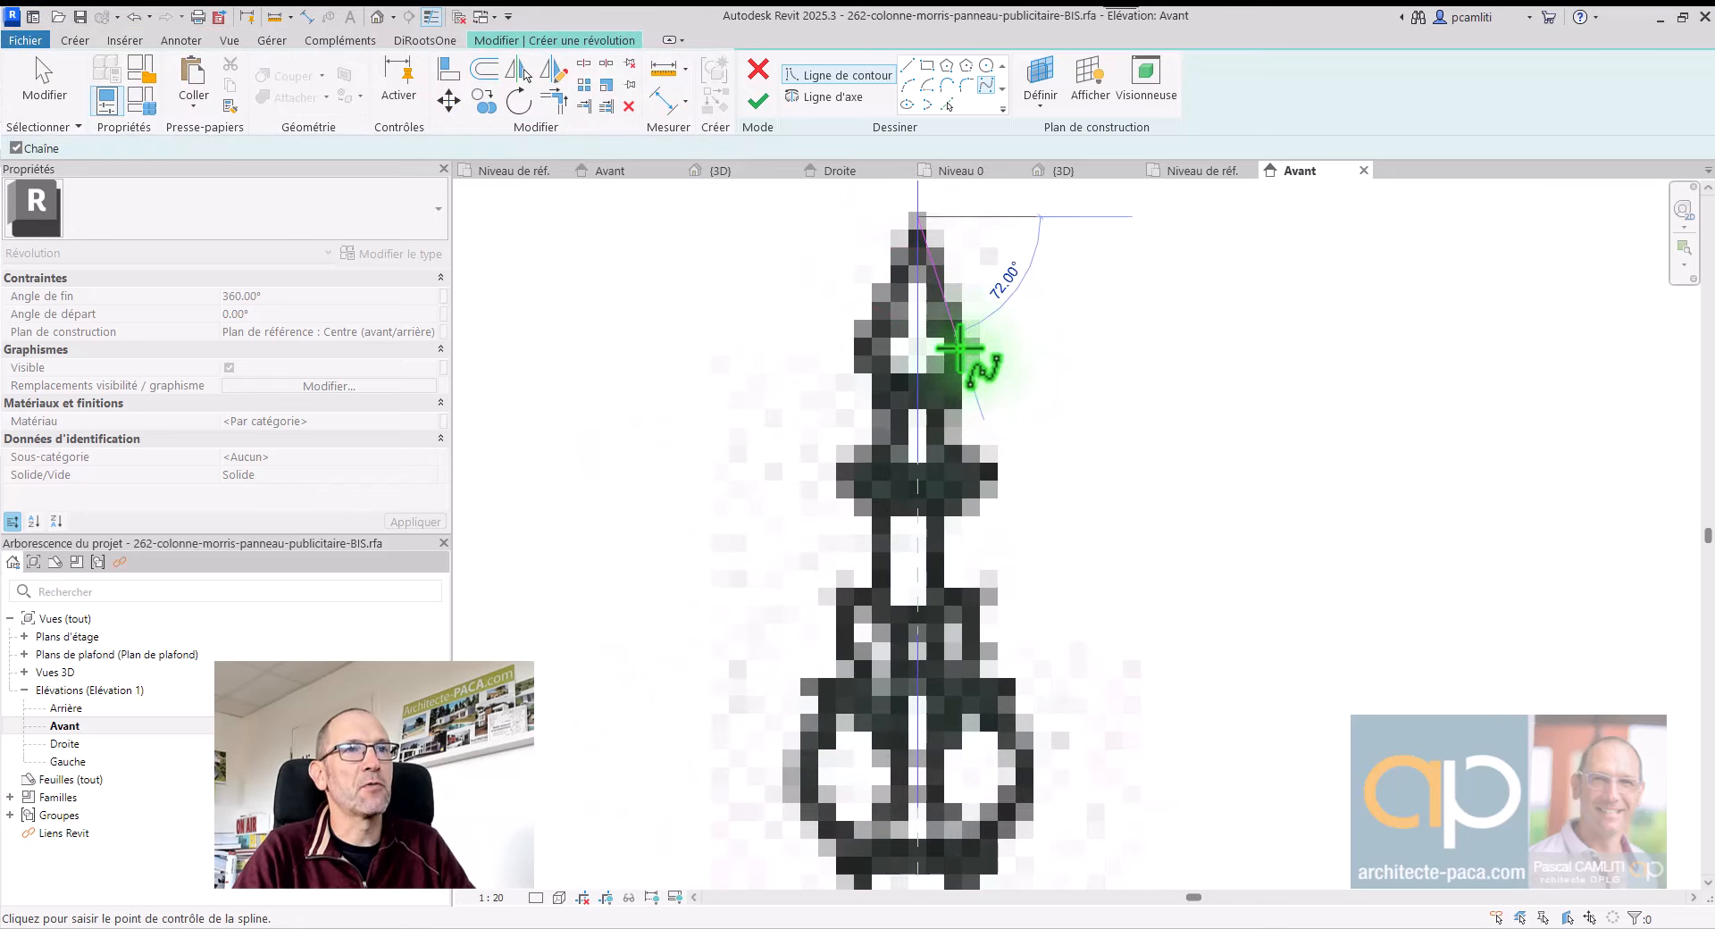
pyautogui.click(965, 338)
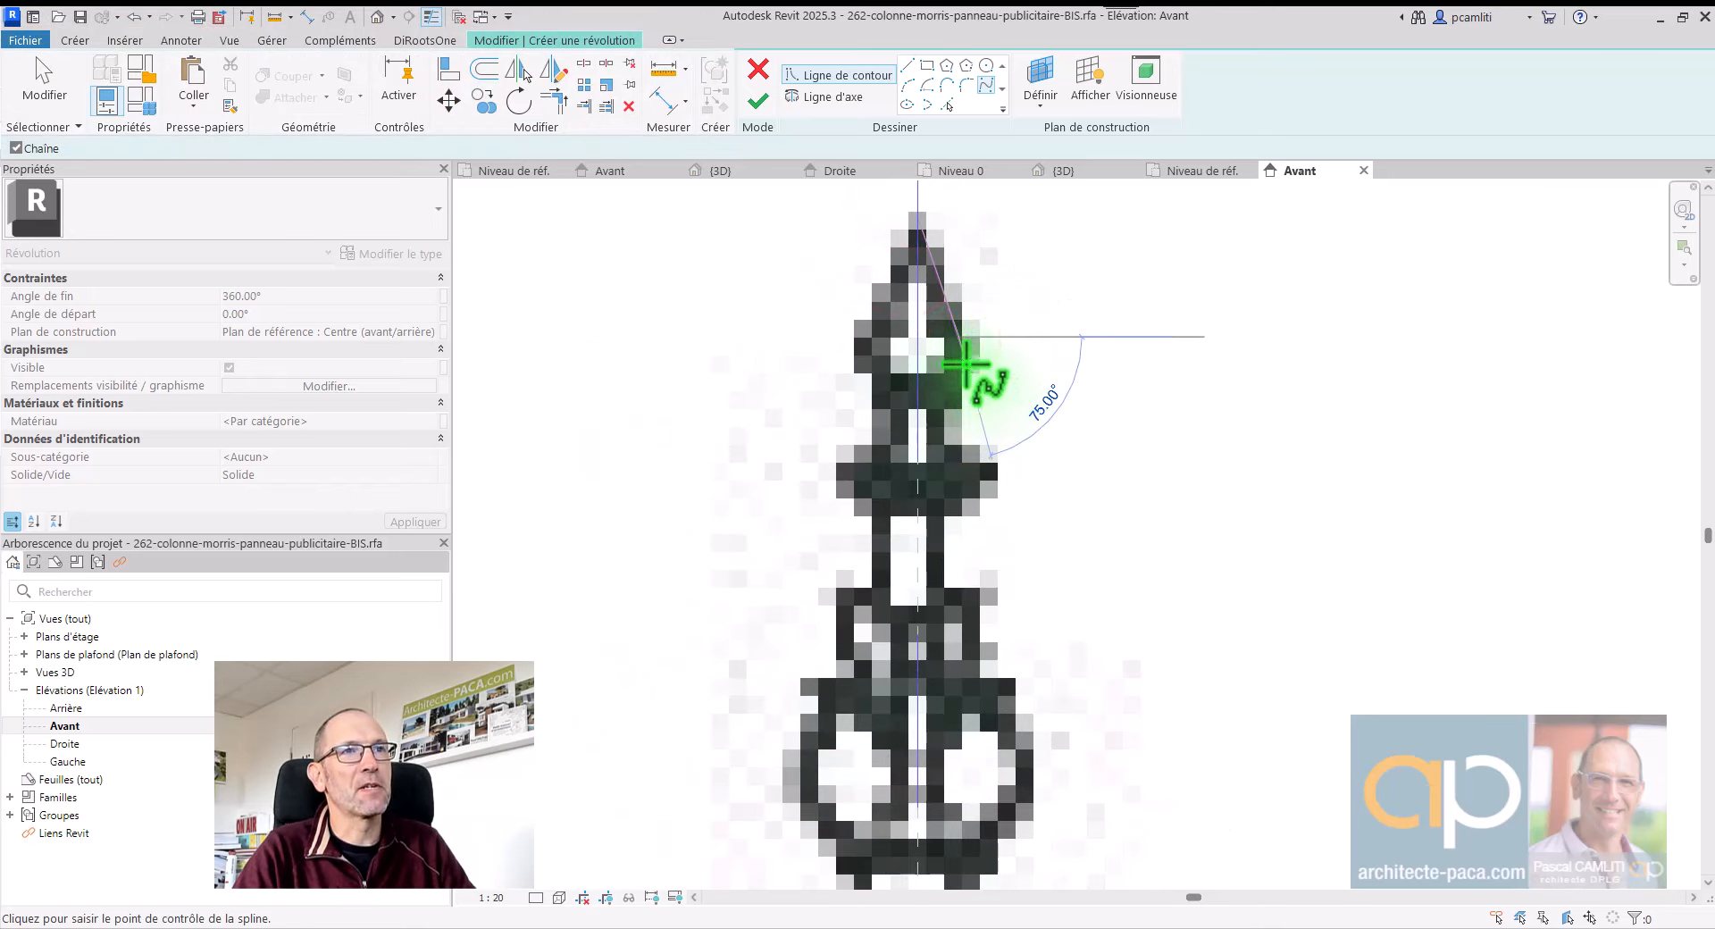
pyautogui.click(959, 366)
pyautogui.click(944, 403)
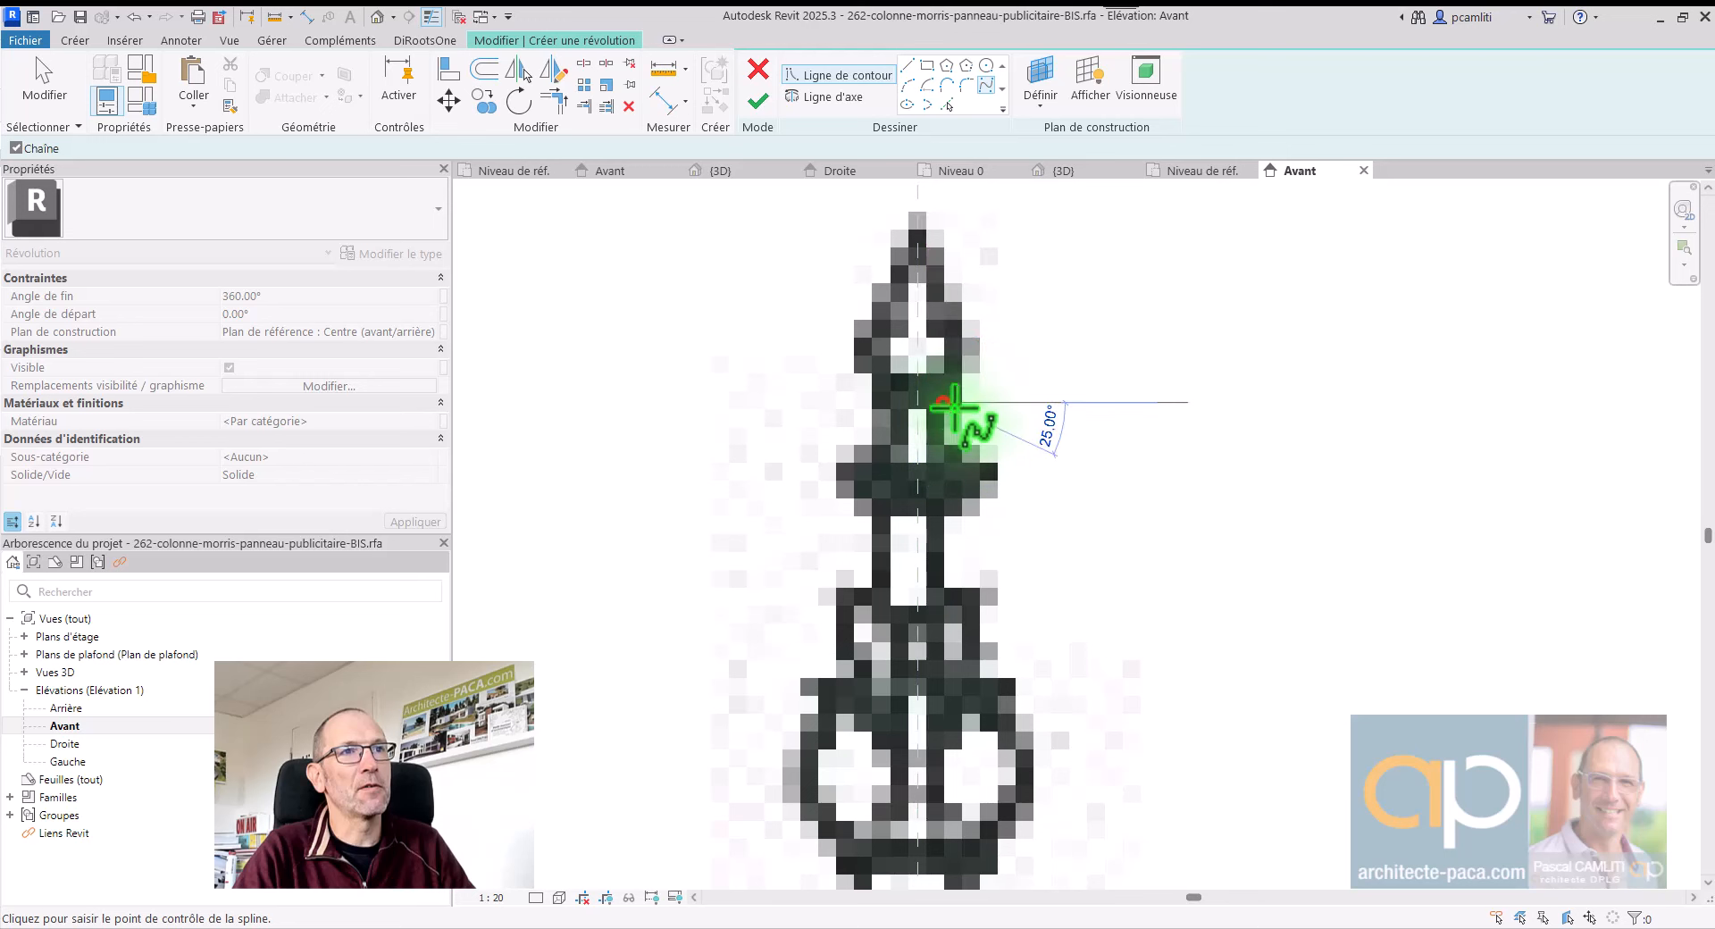
# Step: Trace the finial with straight contour lines: down the neck, around a collar about 39 by 25 mm, down the shaft, and along the block's 55 mm edge
pyautogui.click(907, 65)
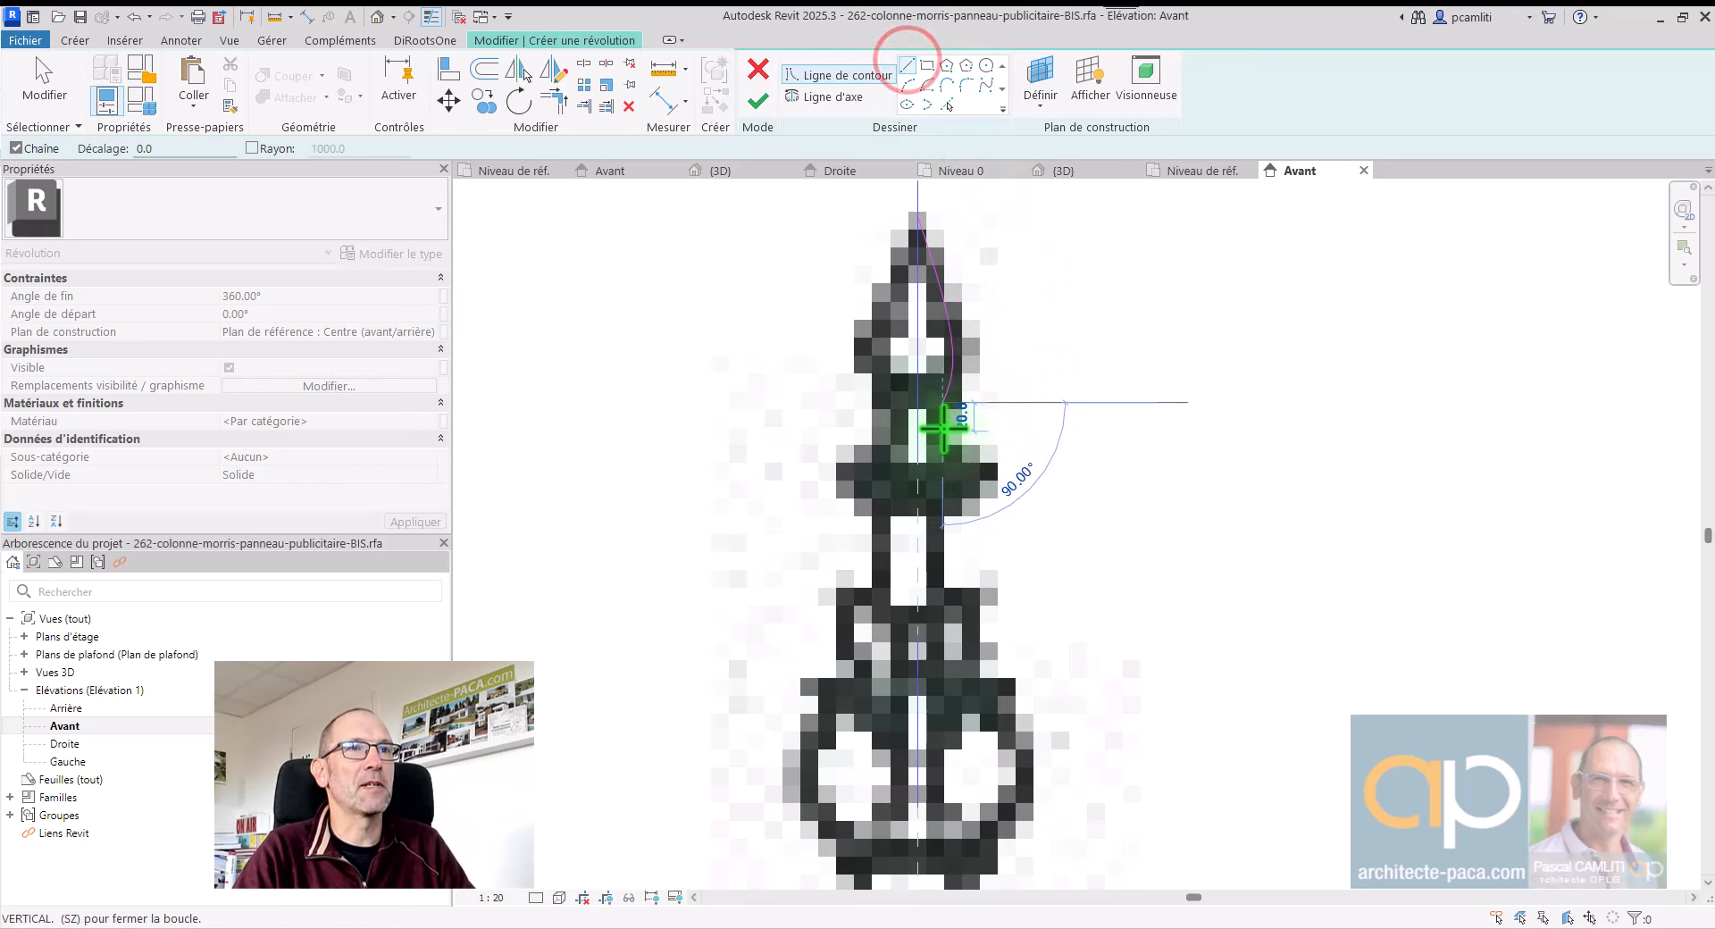
pyautogui.click(943, 453)
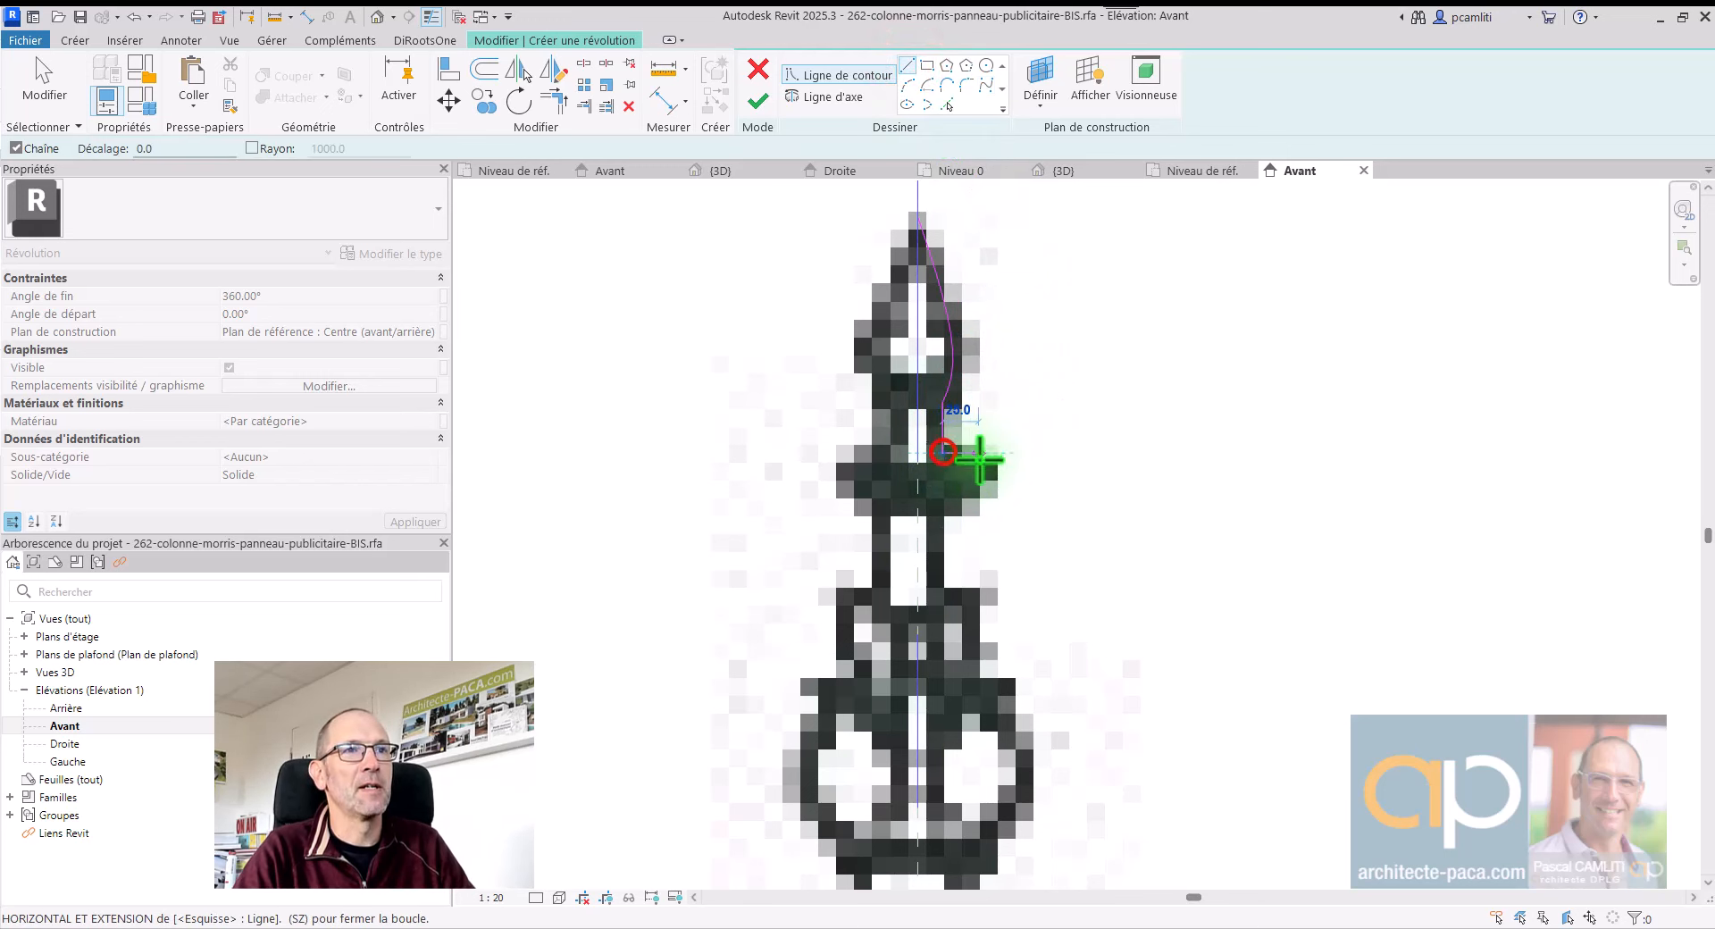
pyautogui.click(998, 452)
pyautogui.click(998, 487)
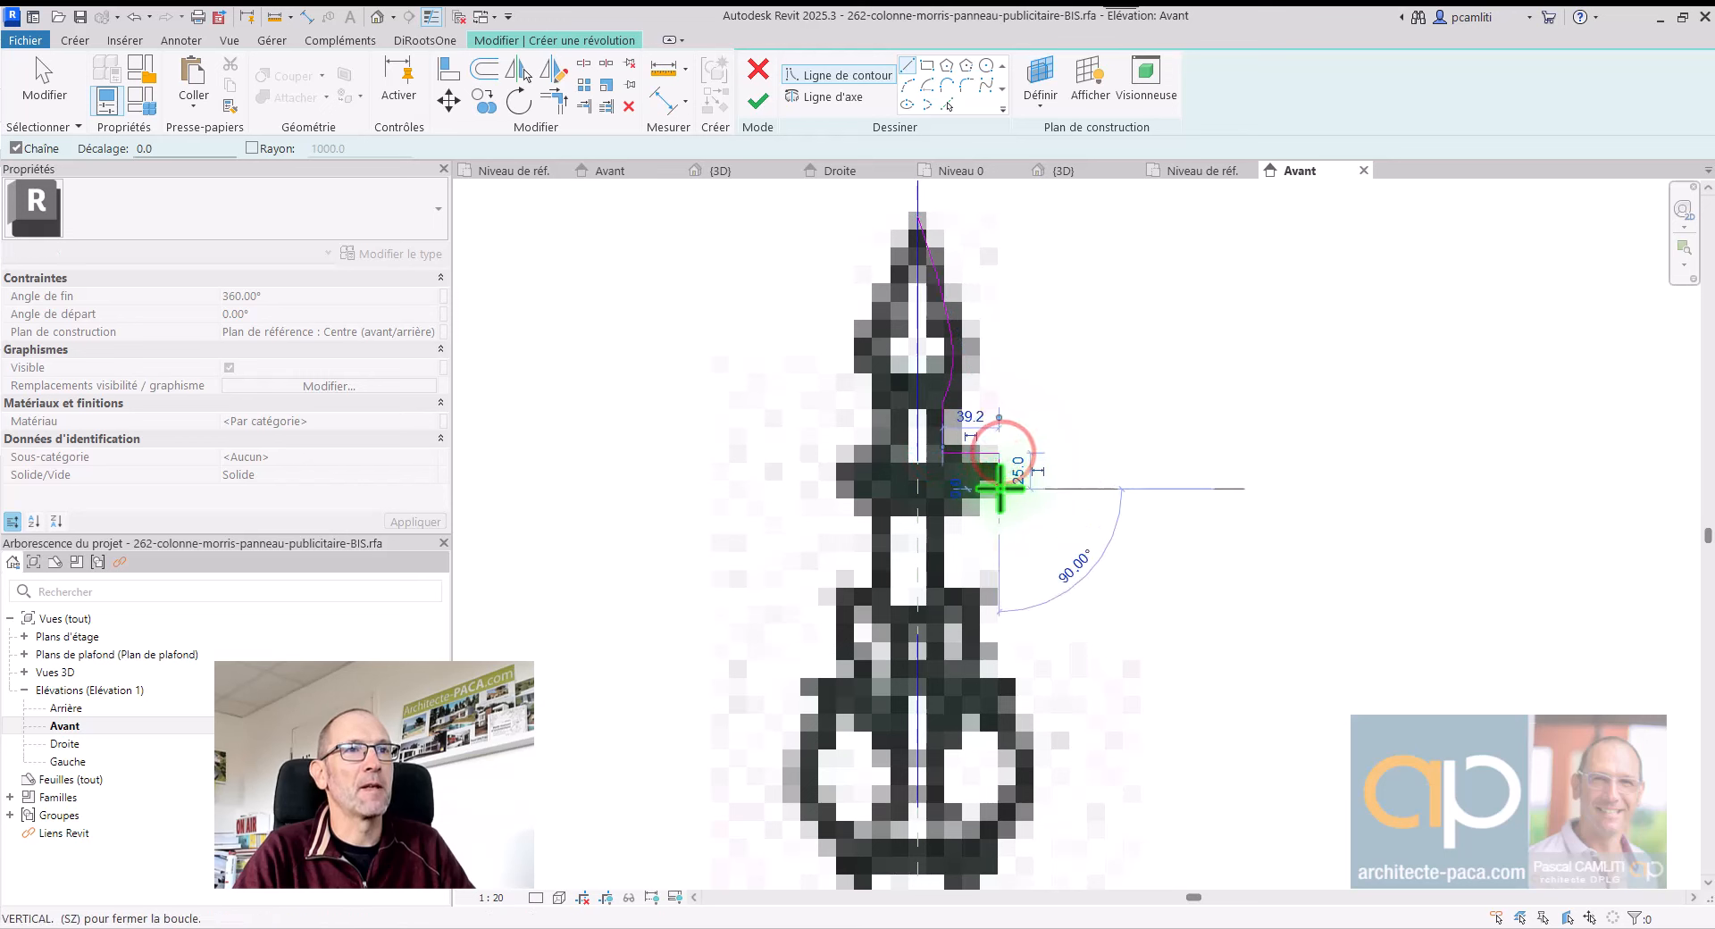
pyautogui.click(943, 488)
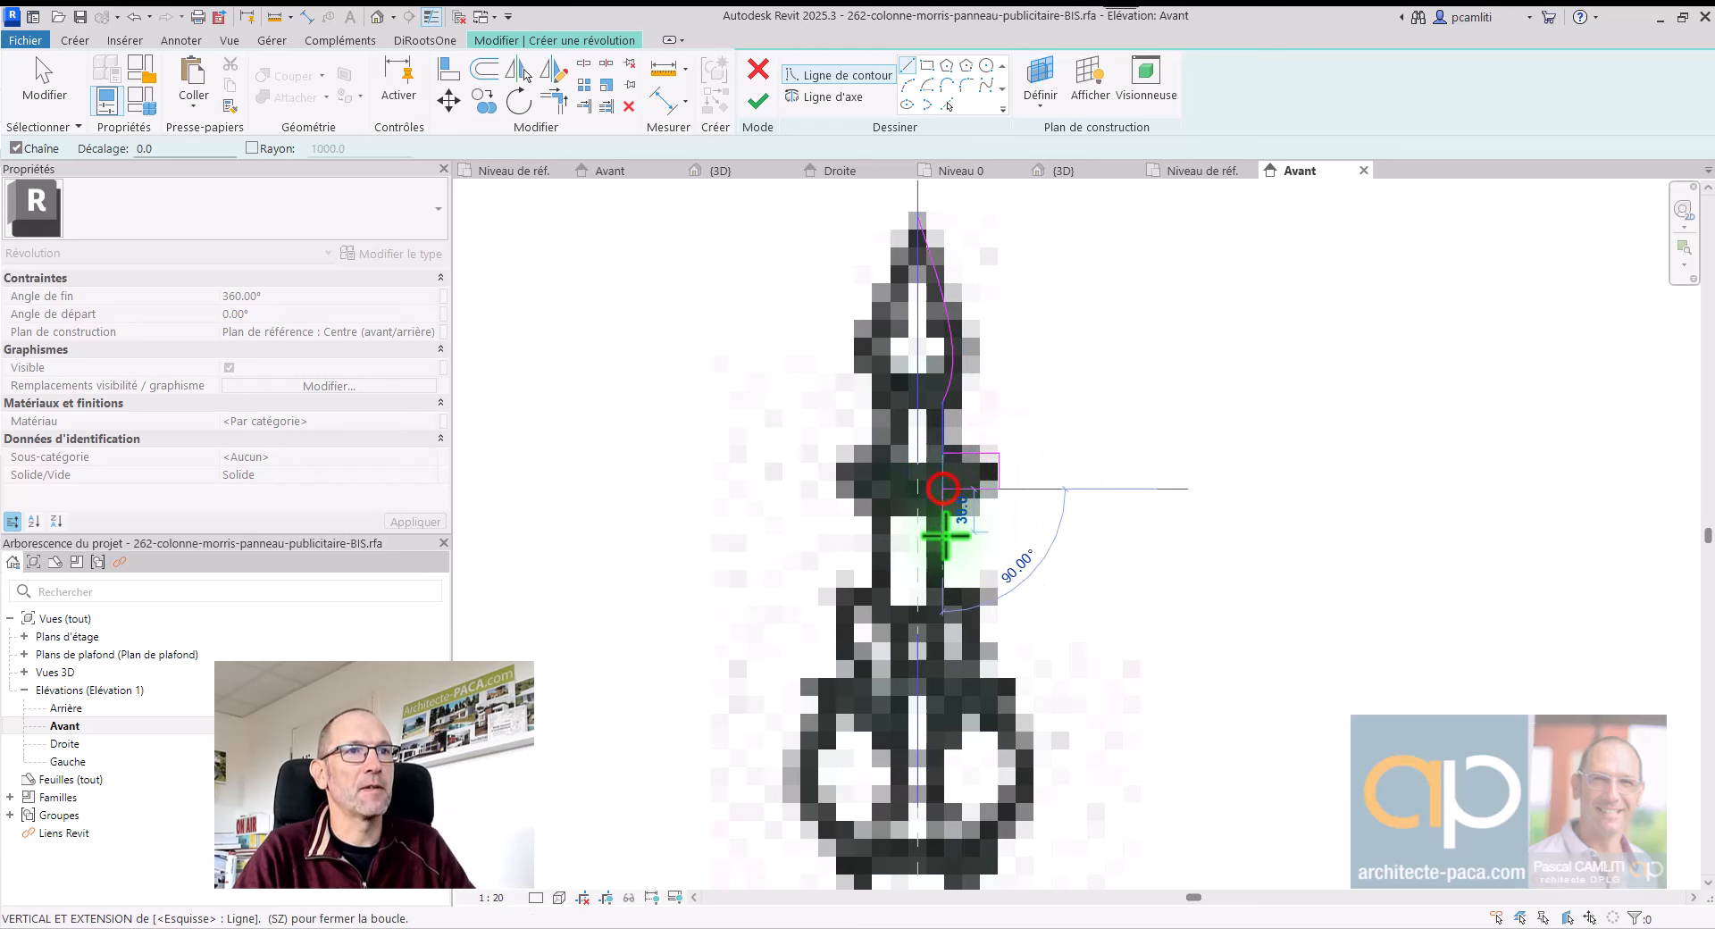
pyautogui.click(980, 586)
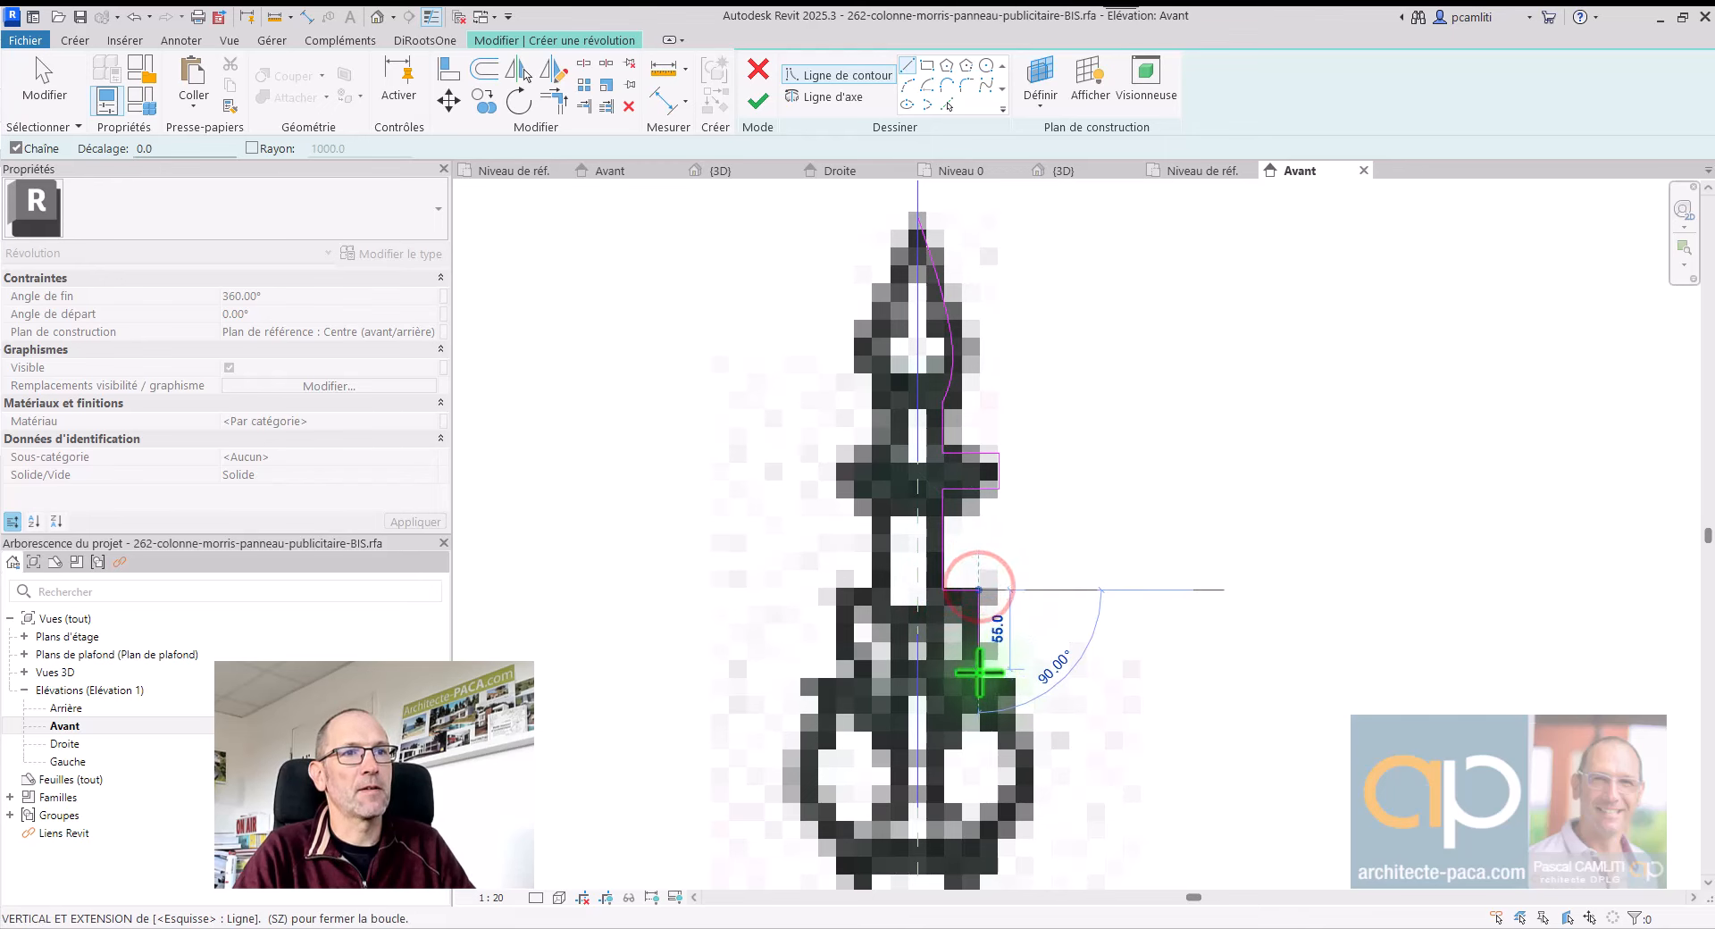
pyautogui.click(980, 670)
pyautogui.moveTo(1026, 727); pyautogui.dragTo(994, 442, button='middle')
pyautogui.click(910, 77)
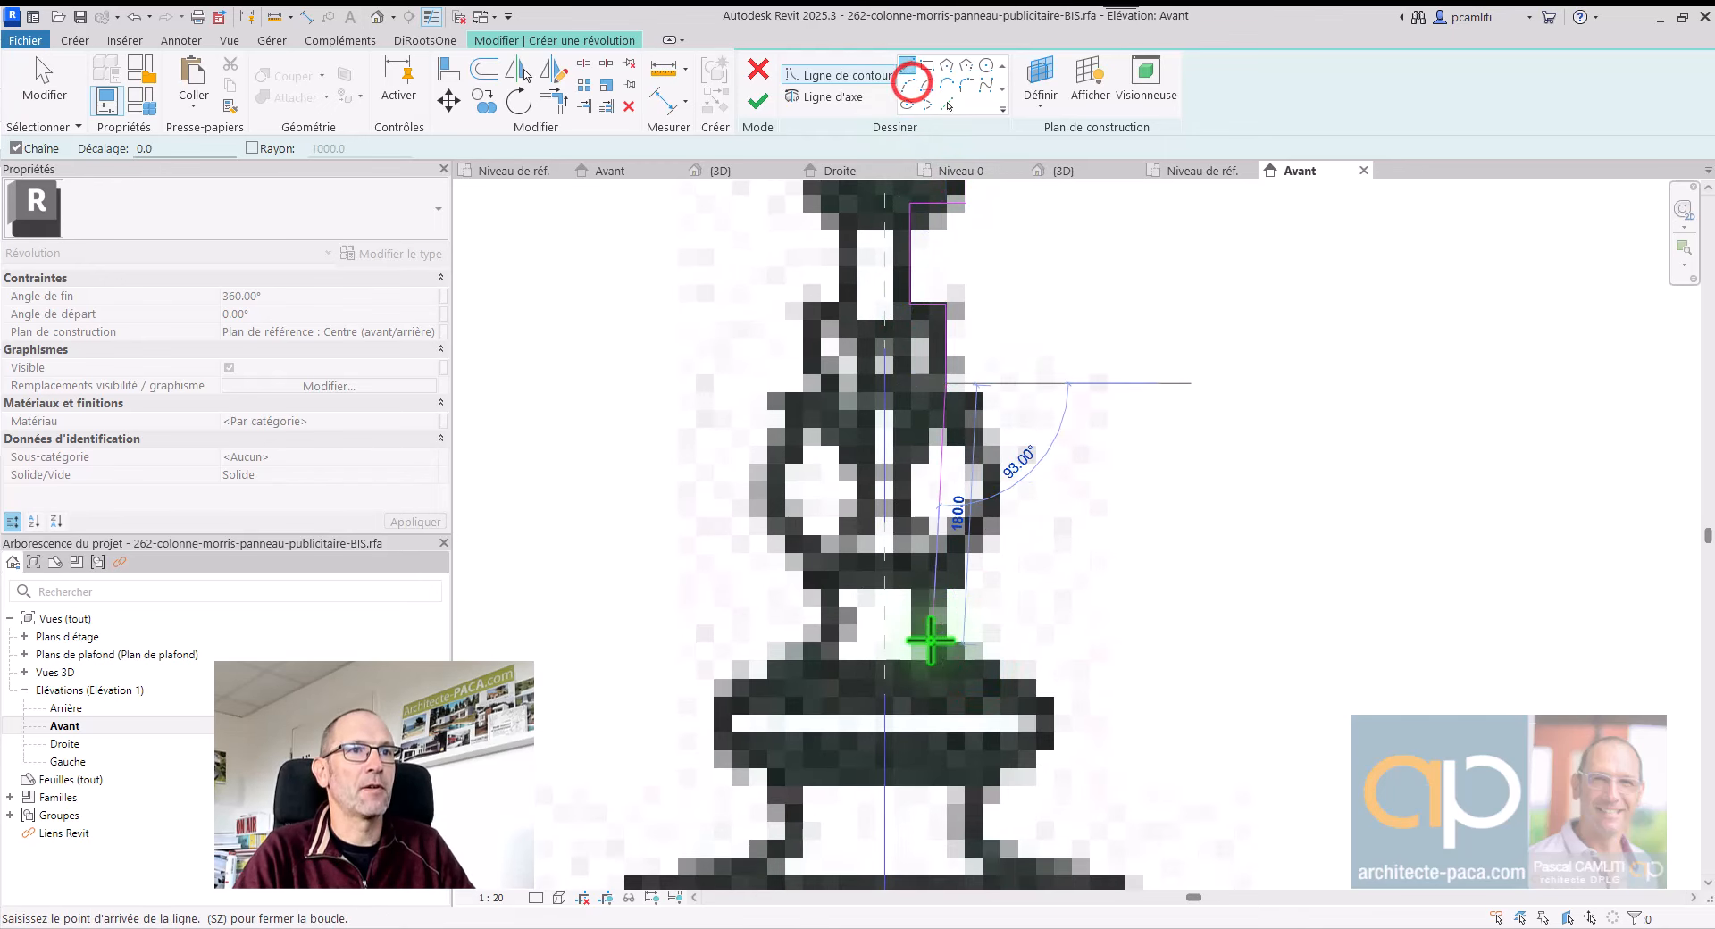
pyautogui.click(947, 590)
pyautogui.press('Escape')
pyautogui.press('Escape')
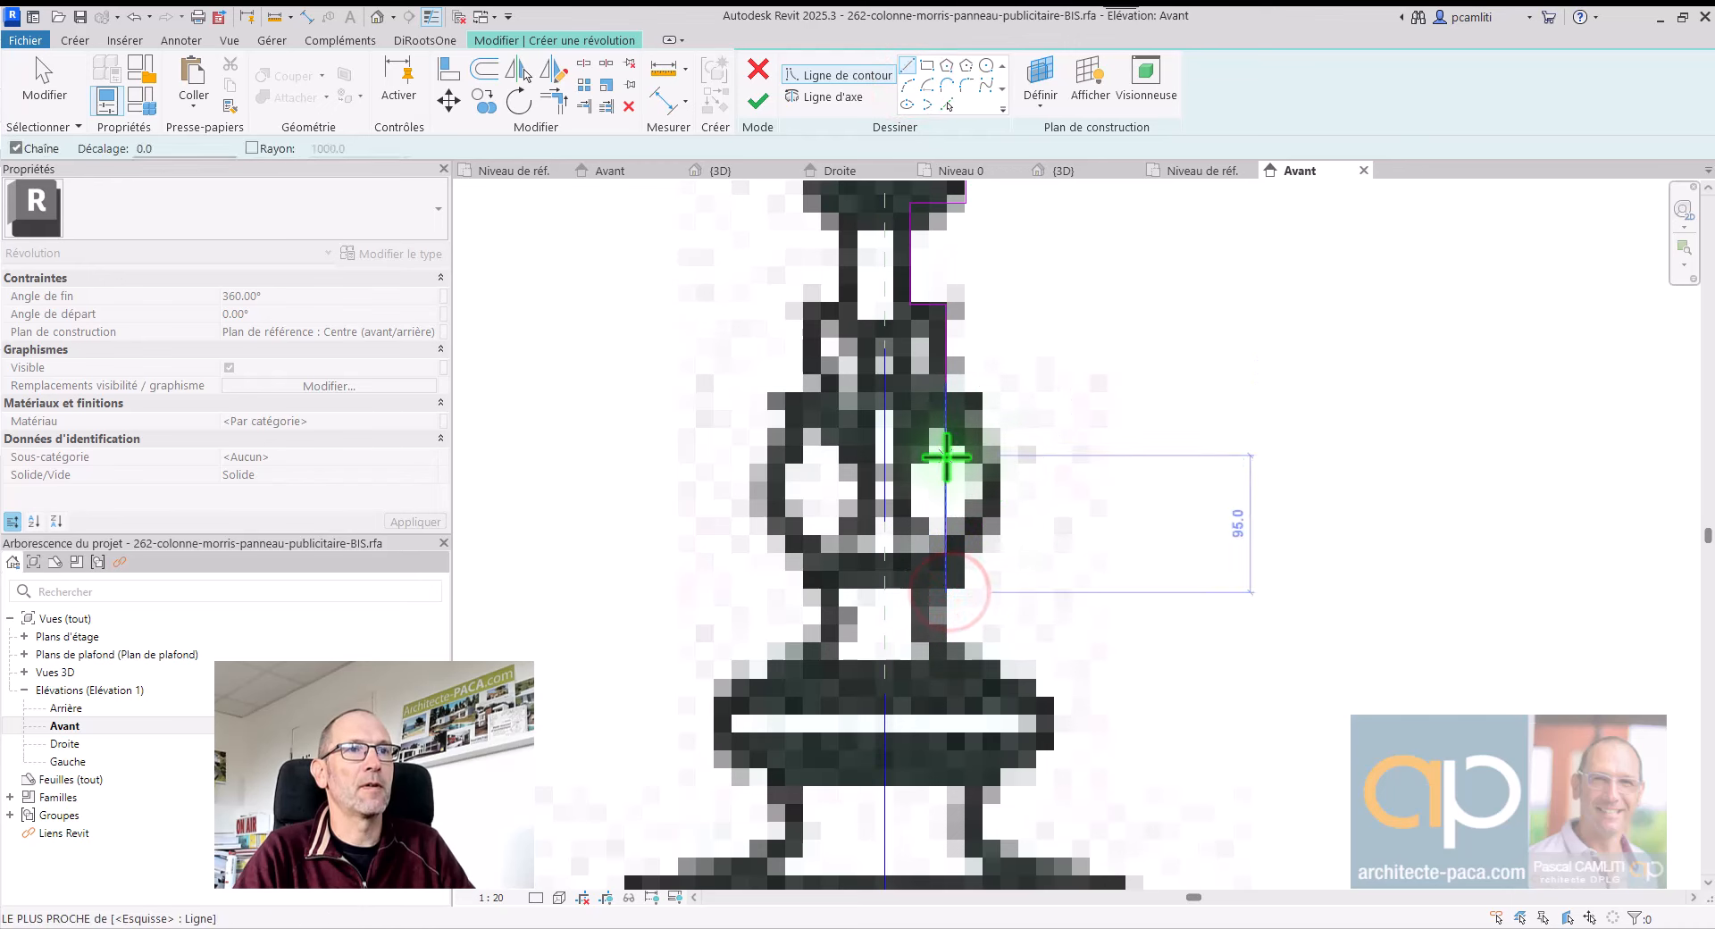
pyautogui.click(945, 455)
pyautogui.press('Delete')
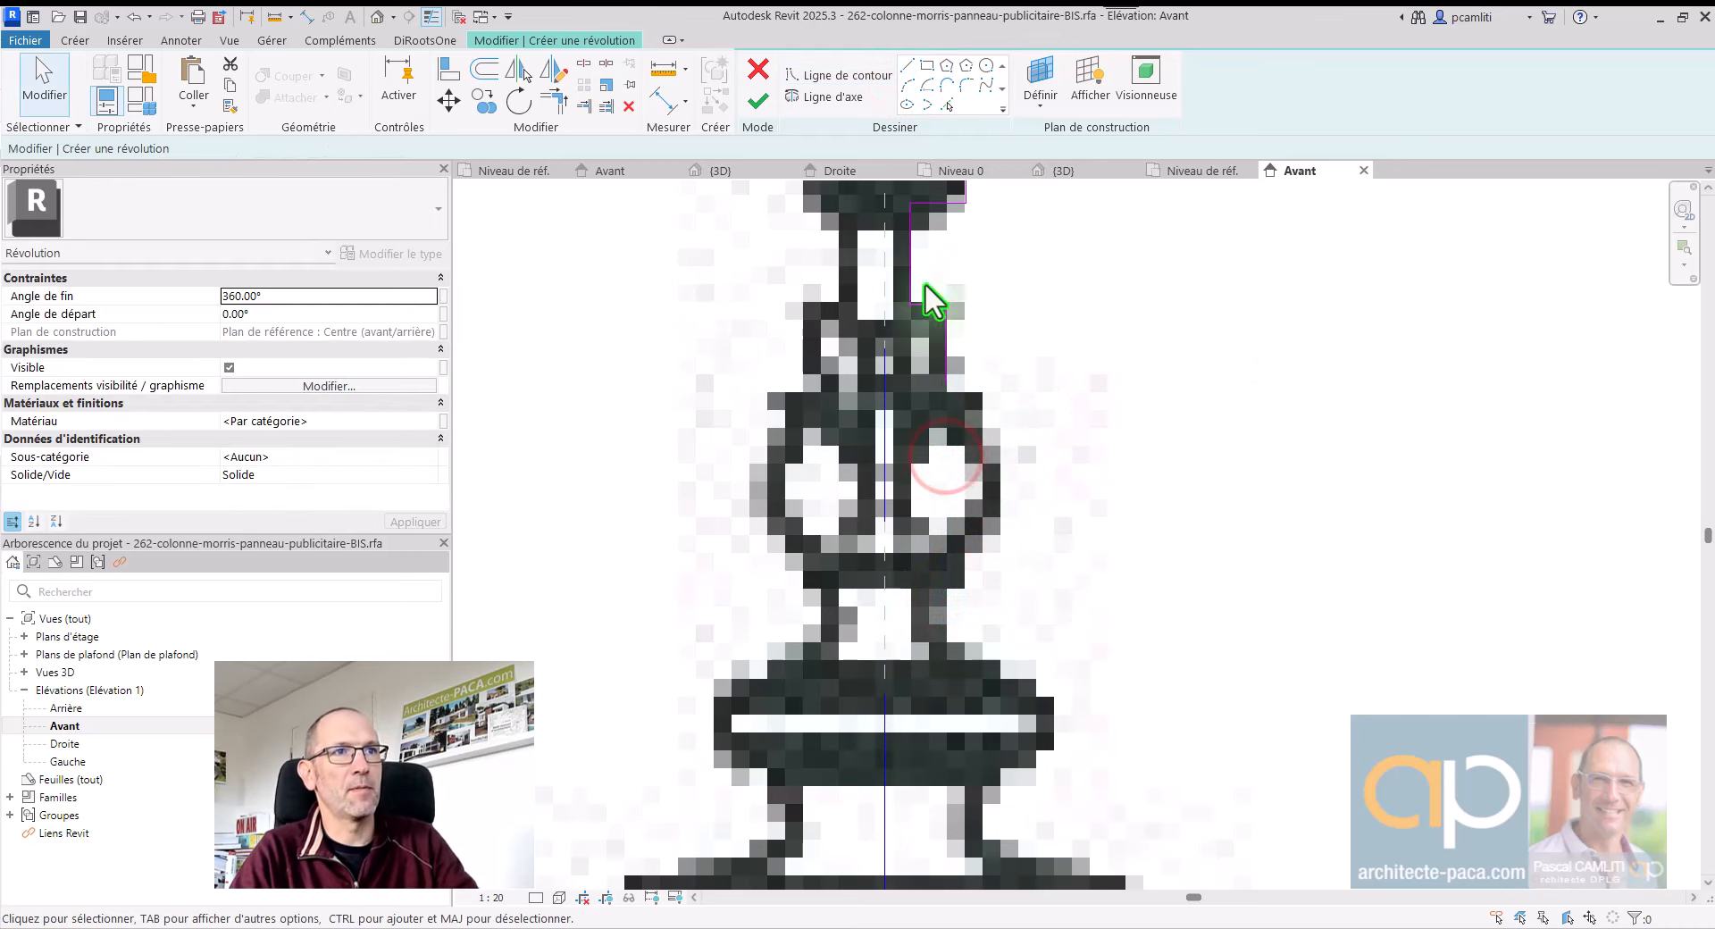
# Step: Draw an arc contour around the outer edge of the finial's ball, from the block's lower corner to the neck below
pyautogui.click(908, 85)
pyautogui.click(943, 386)
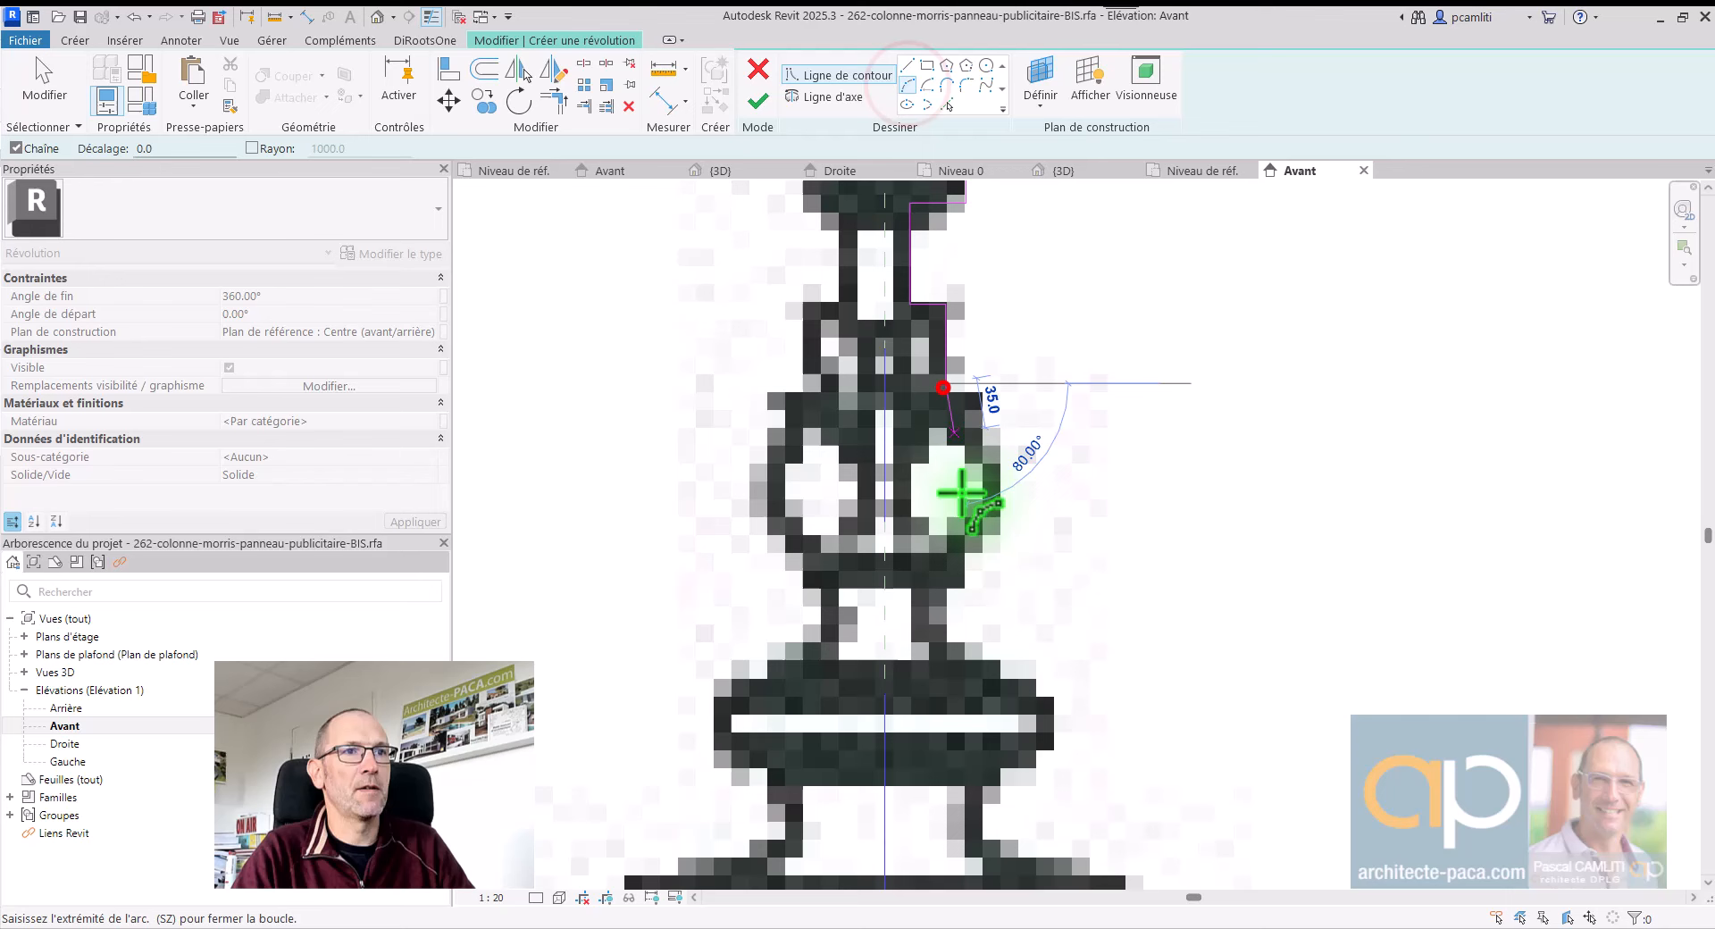
pyautogui.click(949, 586)
pyautogui.click(996, 492)
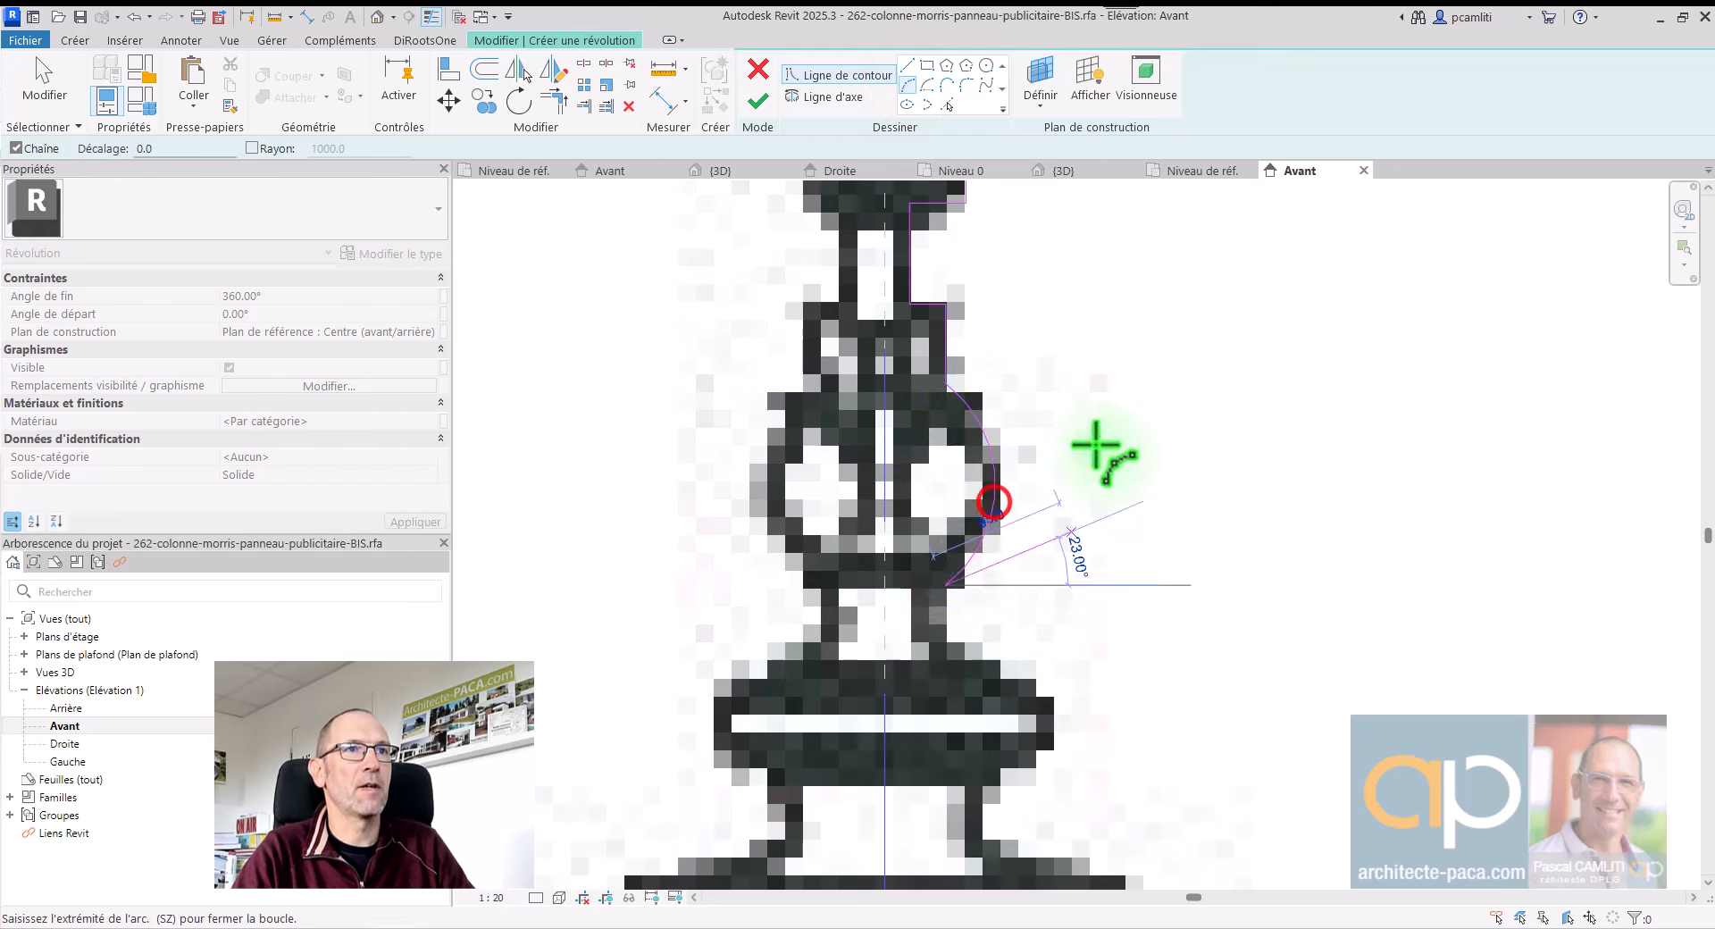
# Step: Continue the contour with a vertical line about 45 mm long down the neck and an arc bulging around the wide ring
pyautogui.click(907, 64)
pyautogui.click(945, 587)
pyautogui.moveTo(1038, 576); pyautogui.dragTo(1047, 344, button='middle')
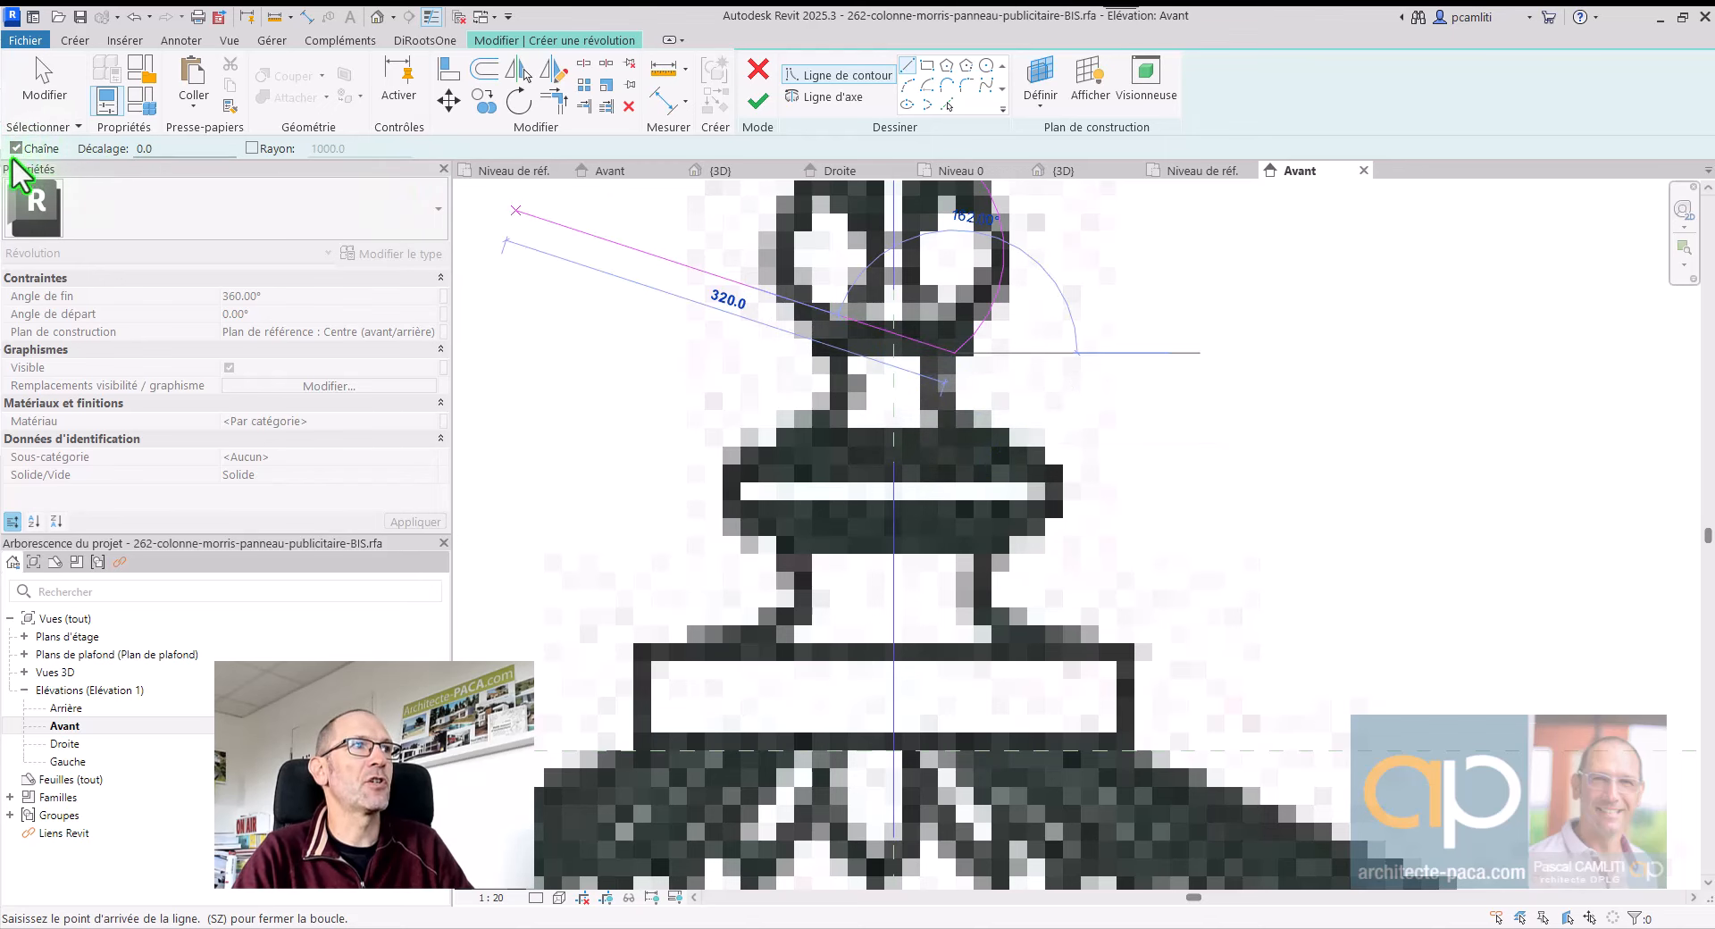
pyautogui.scroll(2, 930, 429)
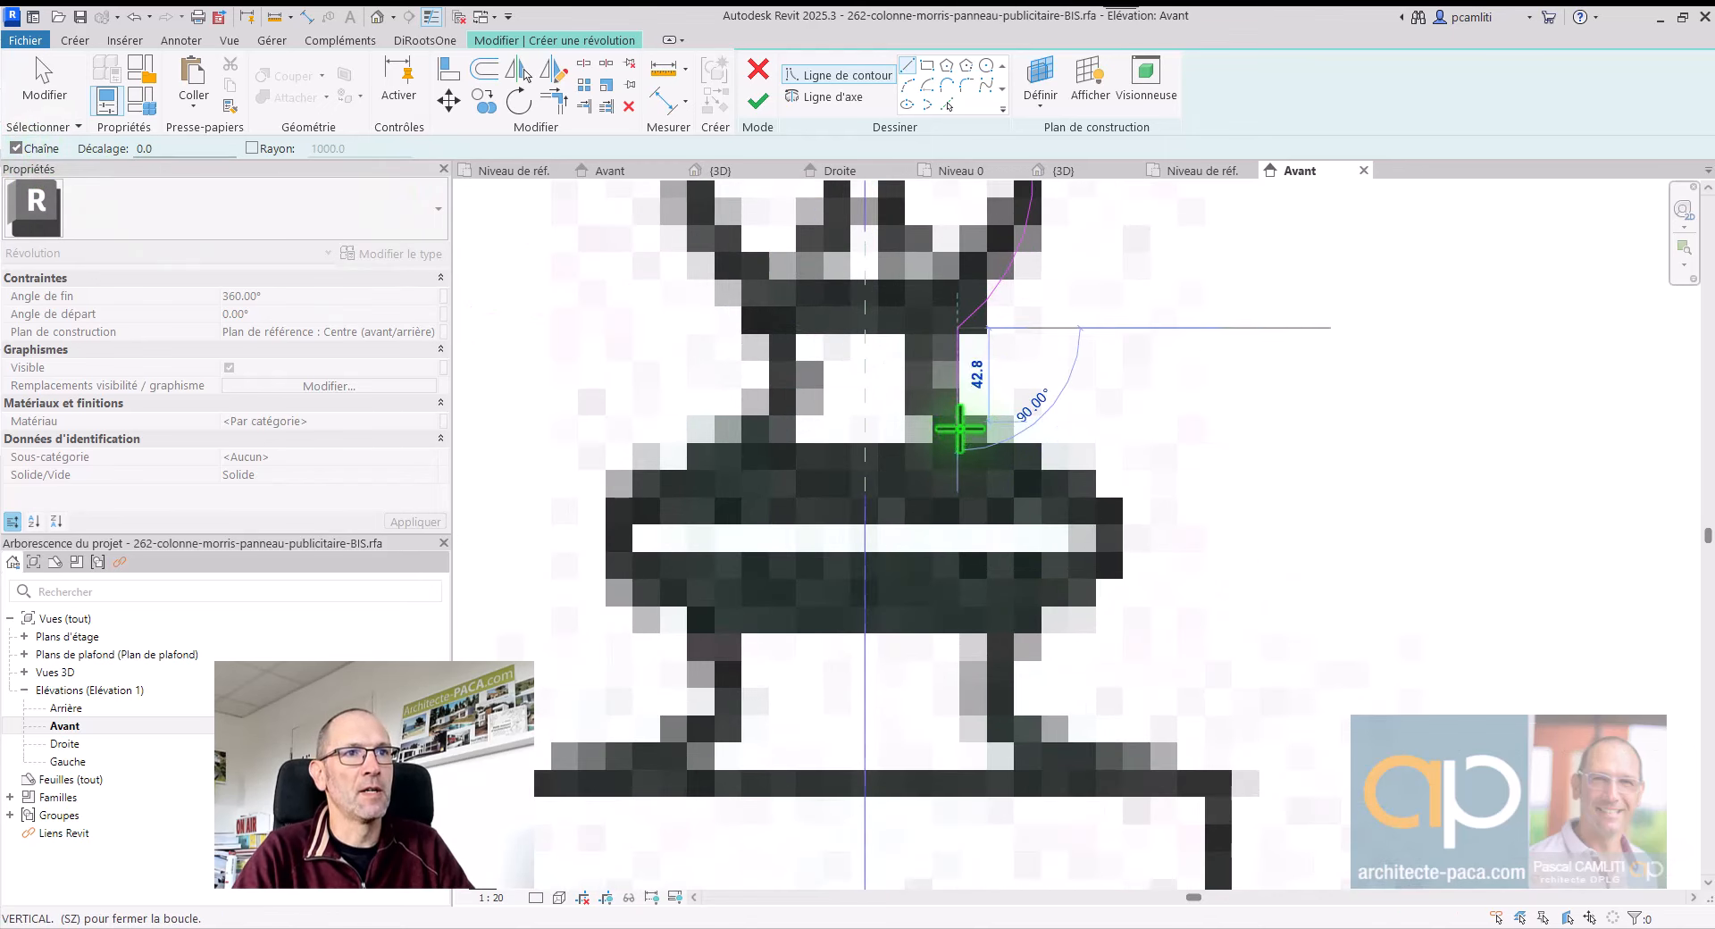
pyautogui.click(957, 440)
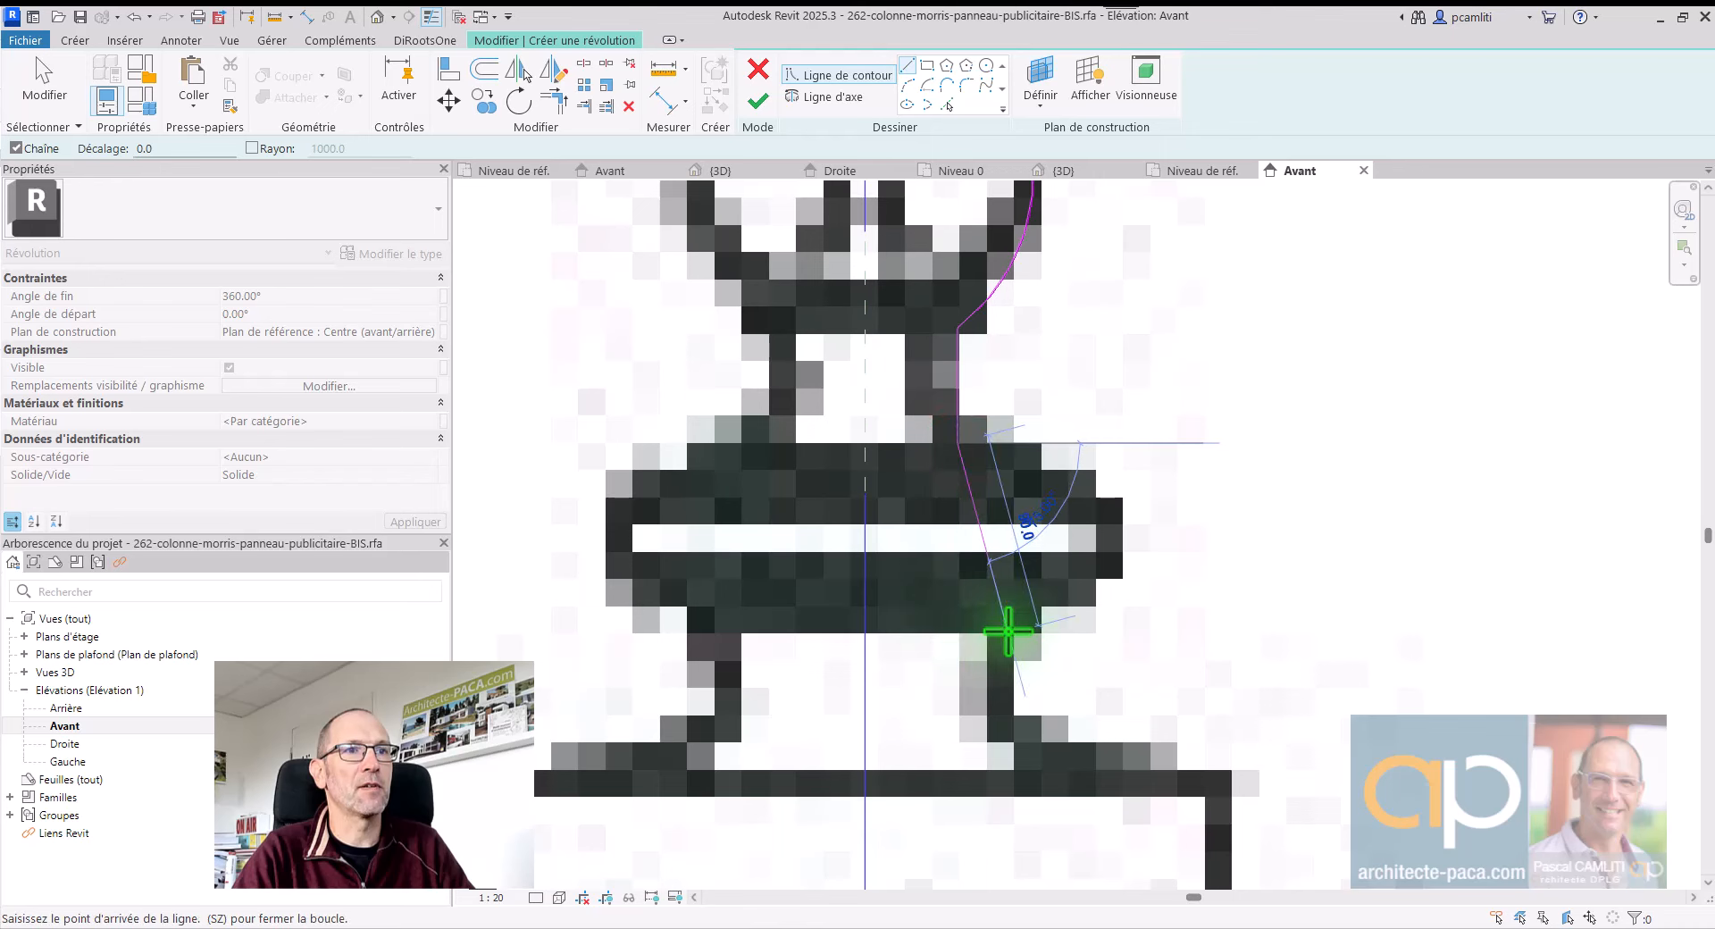
pyautogui.click(909, 87)
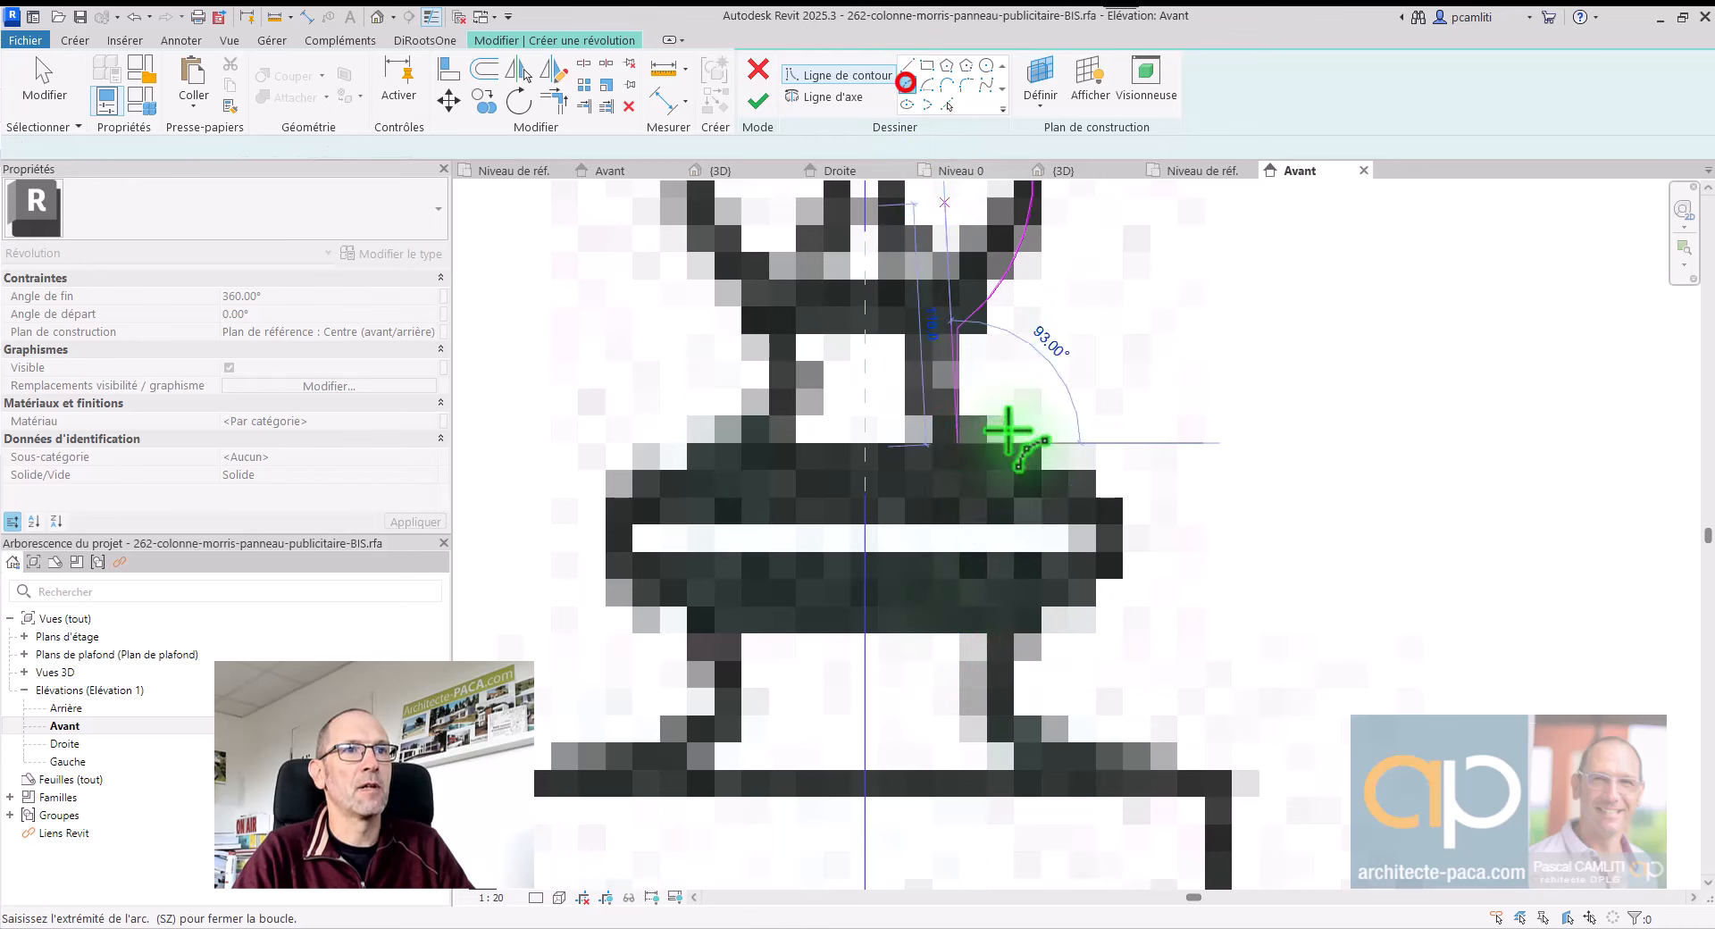
pyautogui.click(1015, 632)
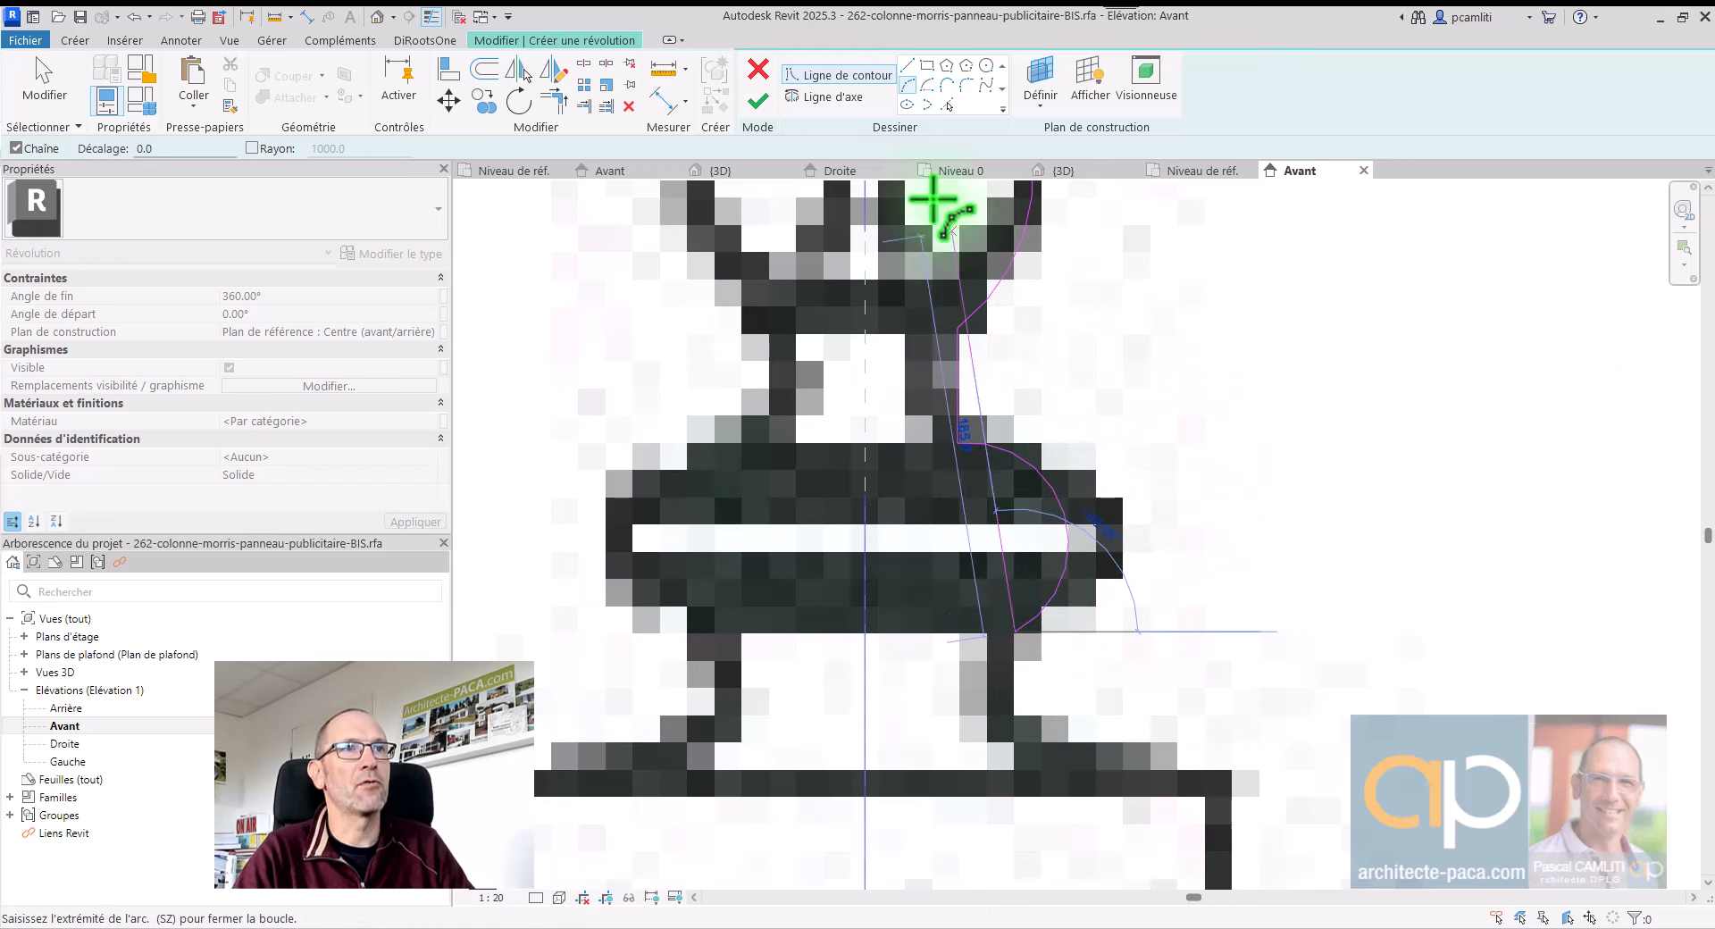
# Step: Trace the lower neck with a vertical line and a concave arc, and follow the base block's upper and outer edges to the base_clocheton plane
pyautogui.click(910, 64)
pyautogui.moveTo(1159, 683); pyautogui.dragTo(1149, 485, button='middle')
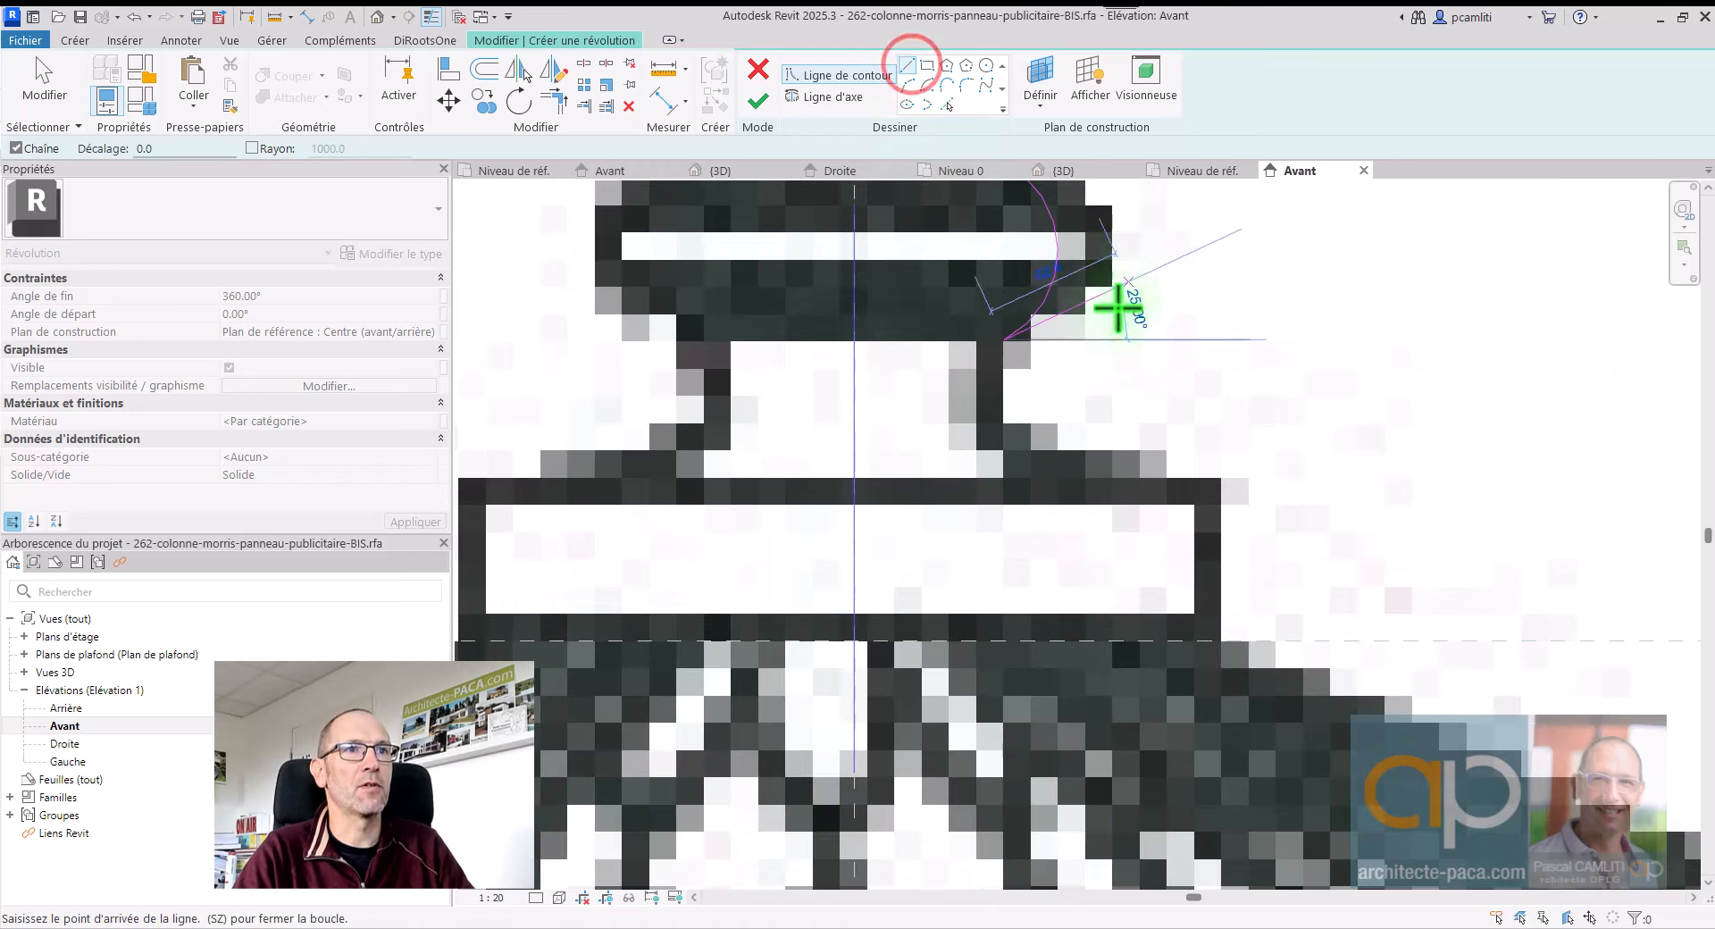
pyautogui.click(1001, 432)
pyautogui.click(911, 85)
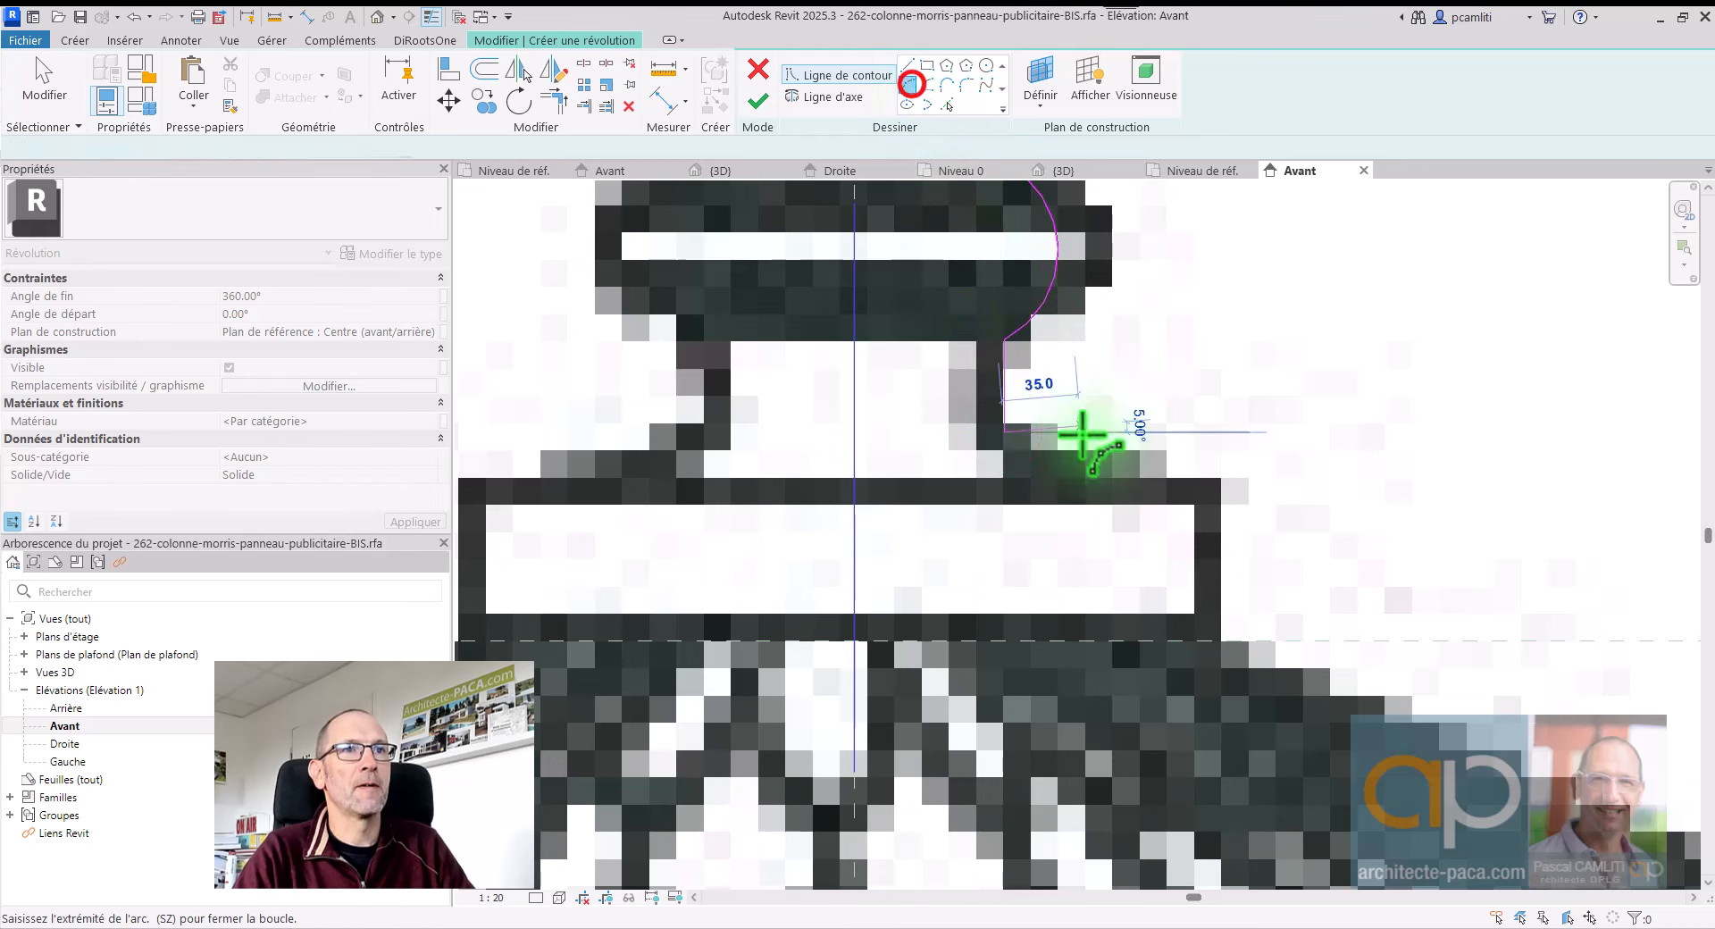
pyautogui.click(1032, 471)
pyautogui.click(908, 66)
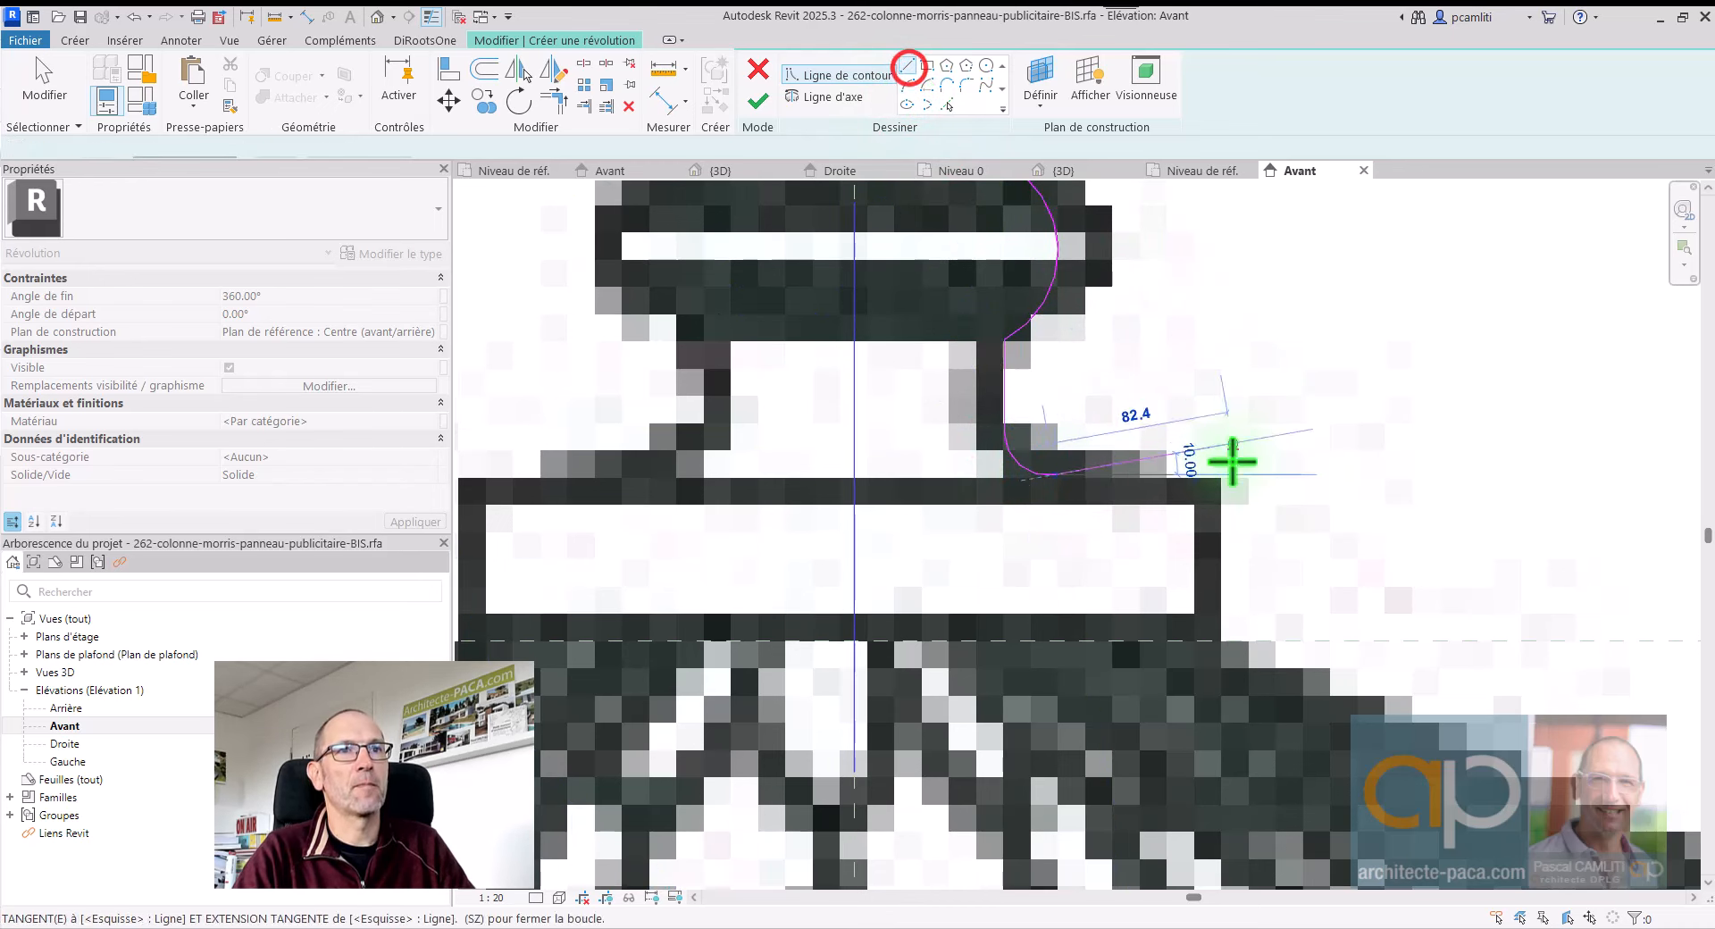
pyautogui.click(1222, 476)
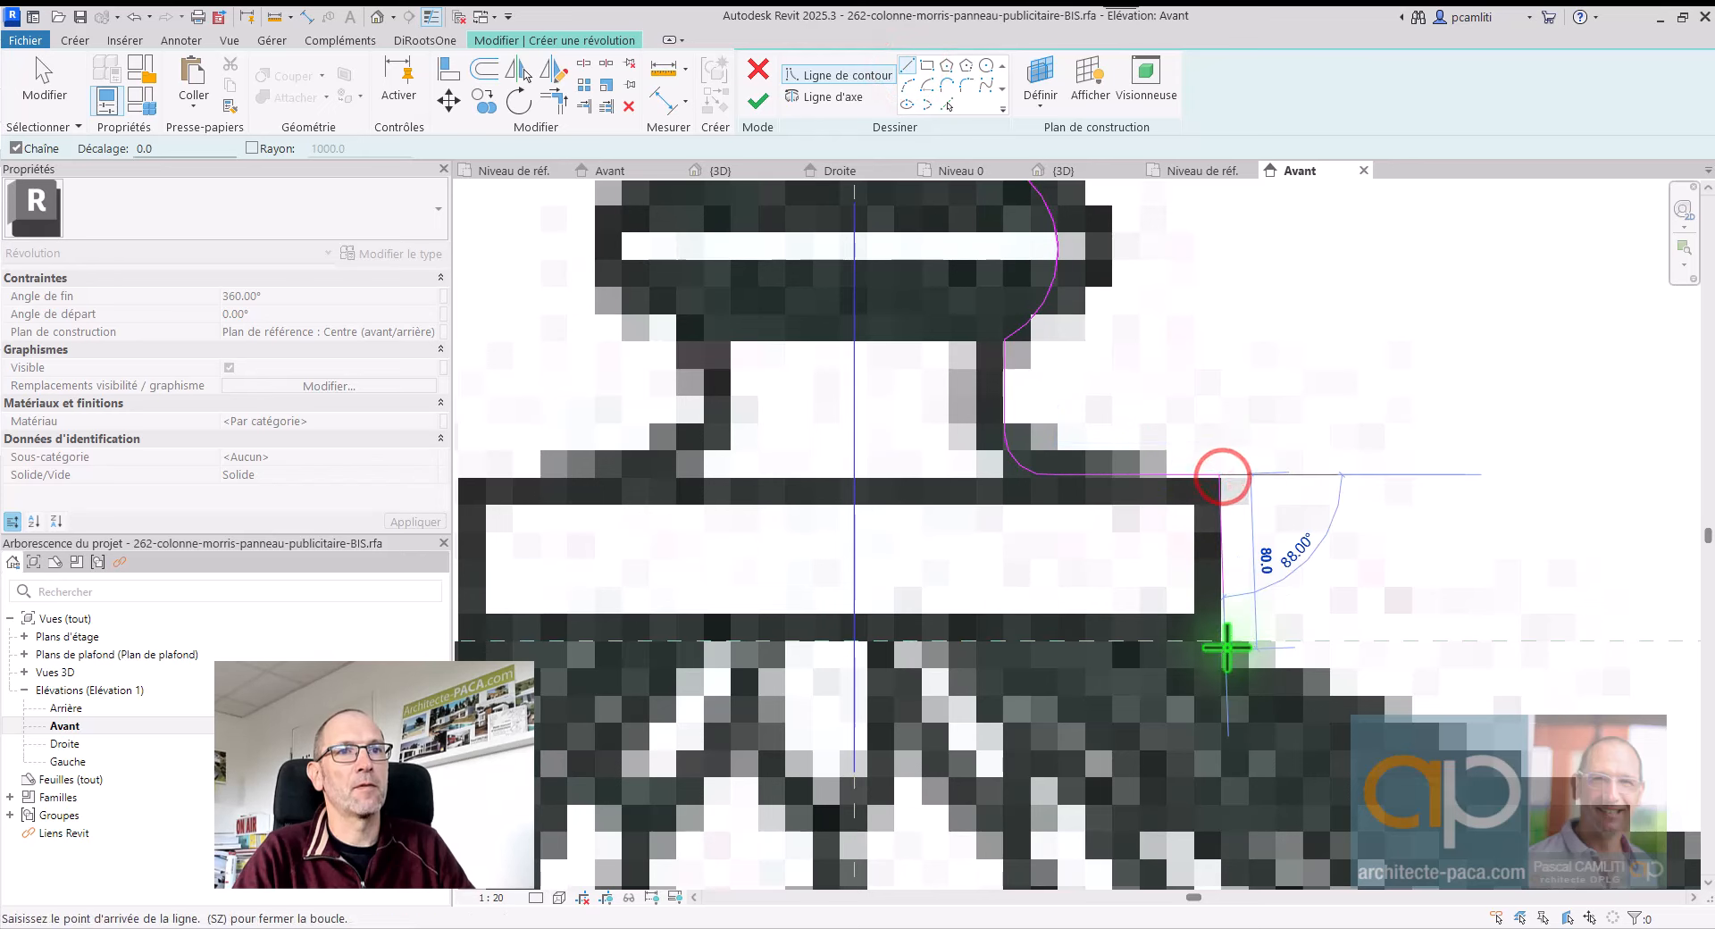
pyautogui.click(1220, 640)
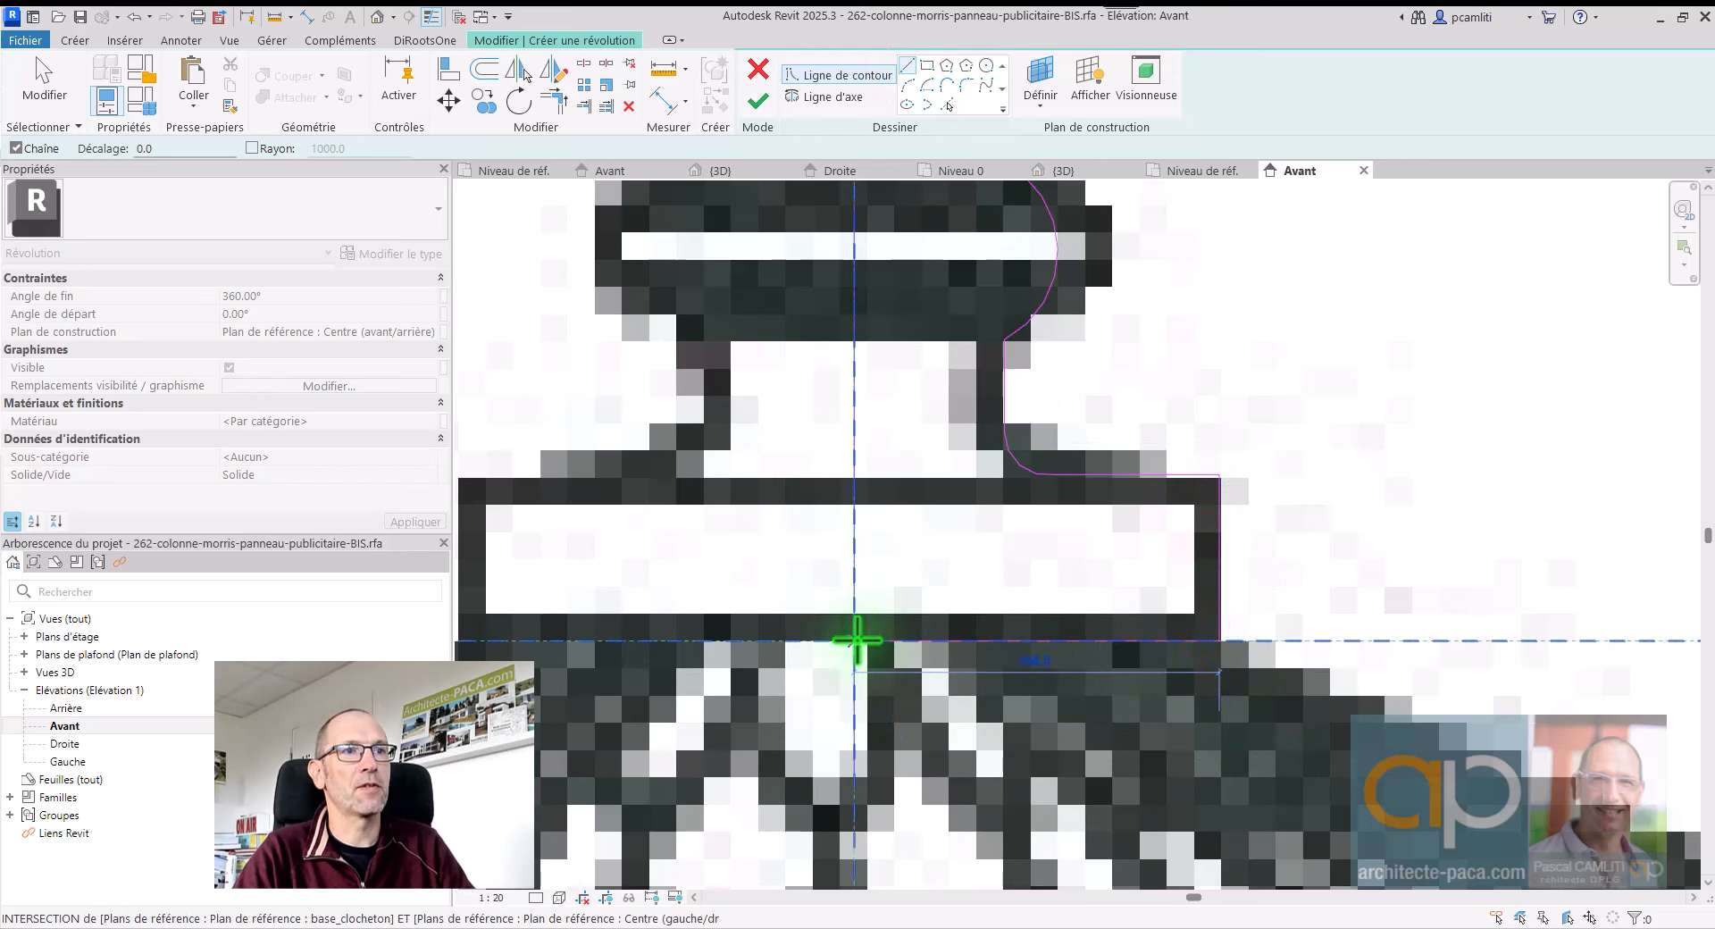
# Step: Close the contour along the base_clocheton plane and up the centre axis to the finial's tip, and finish the revolve
pyautogui.scroll(-4, 862, 638)
pyautogui.scroll(-3, 991, 526)
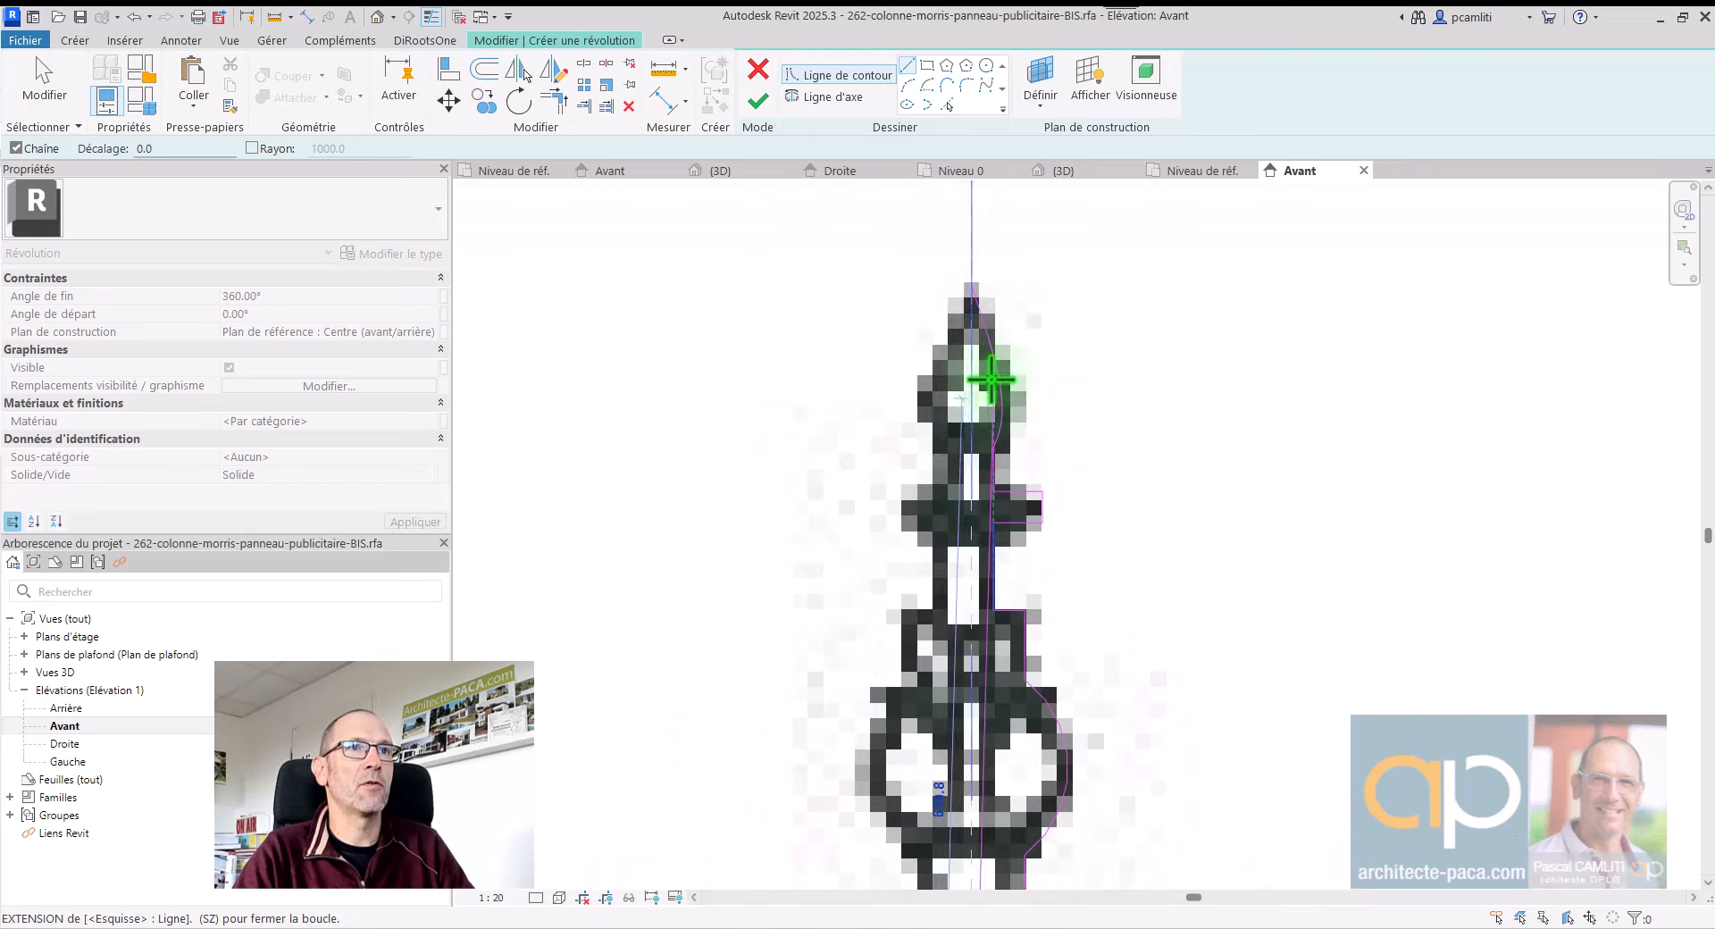
pyautogui.click(970, 288)
pyautogui.press('Escape')
pyautogui.press('Escape')
pyautogui.scroll(-2, 1134, 326)
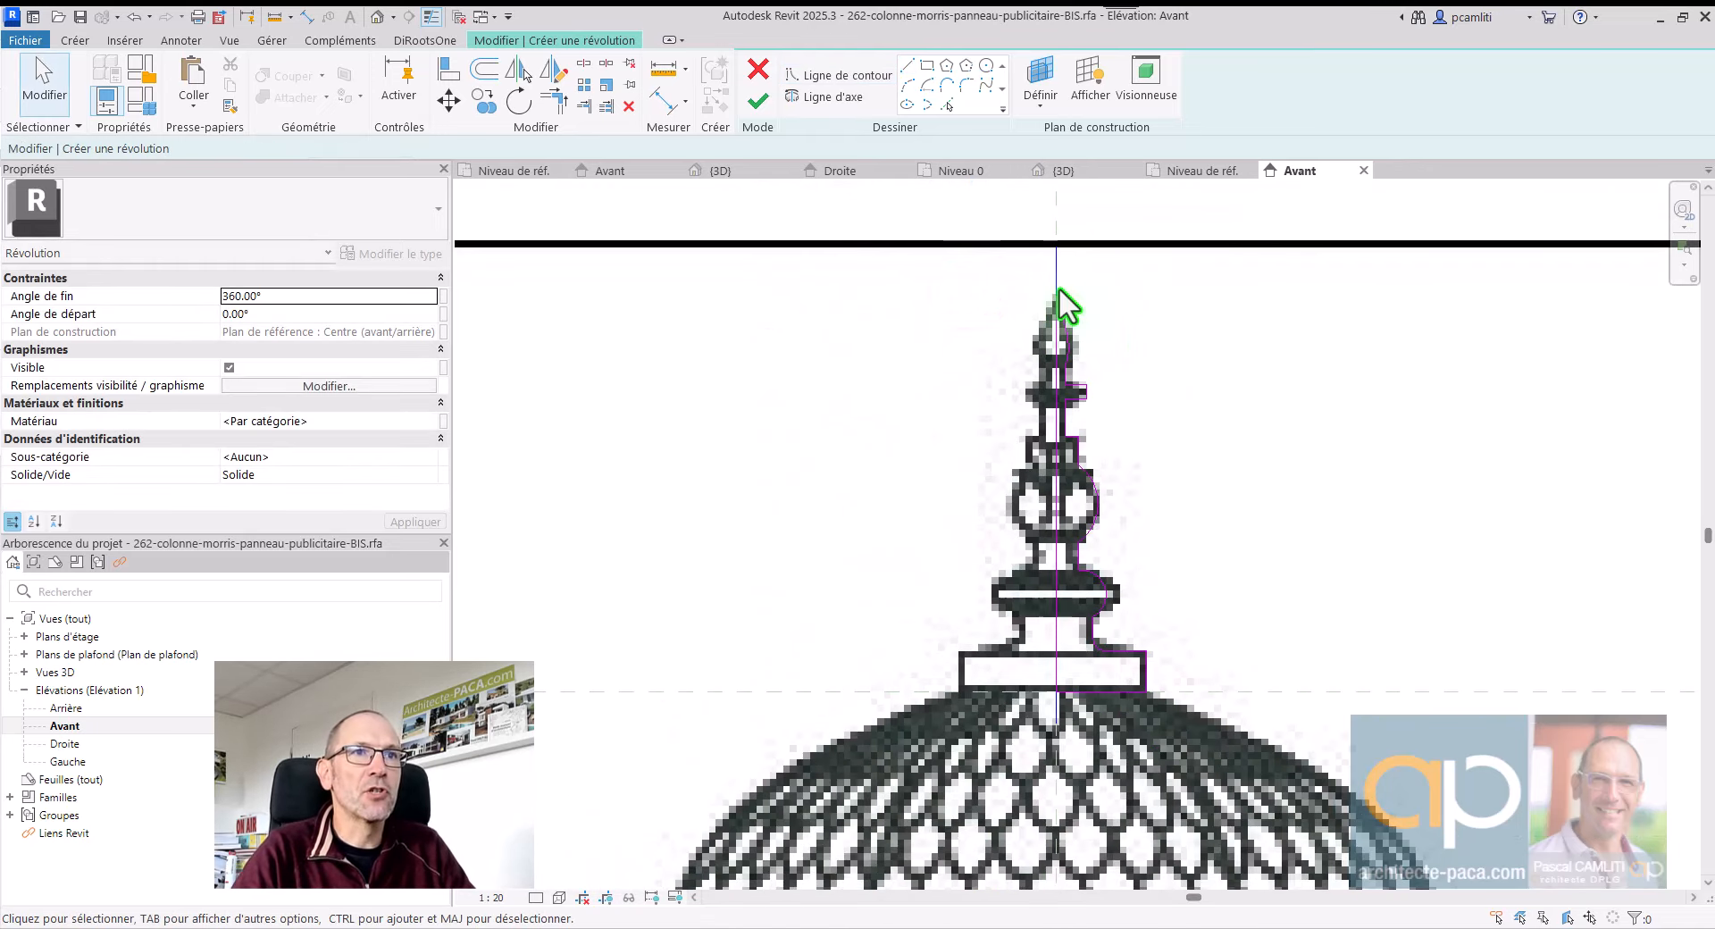
pyautogui.click(757, 106)
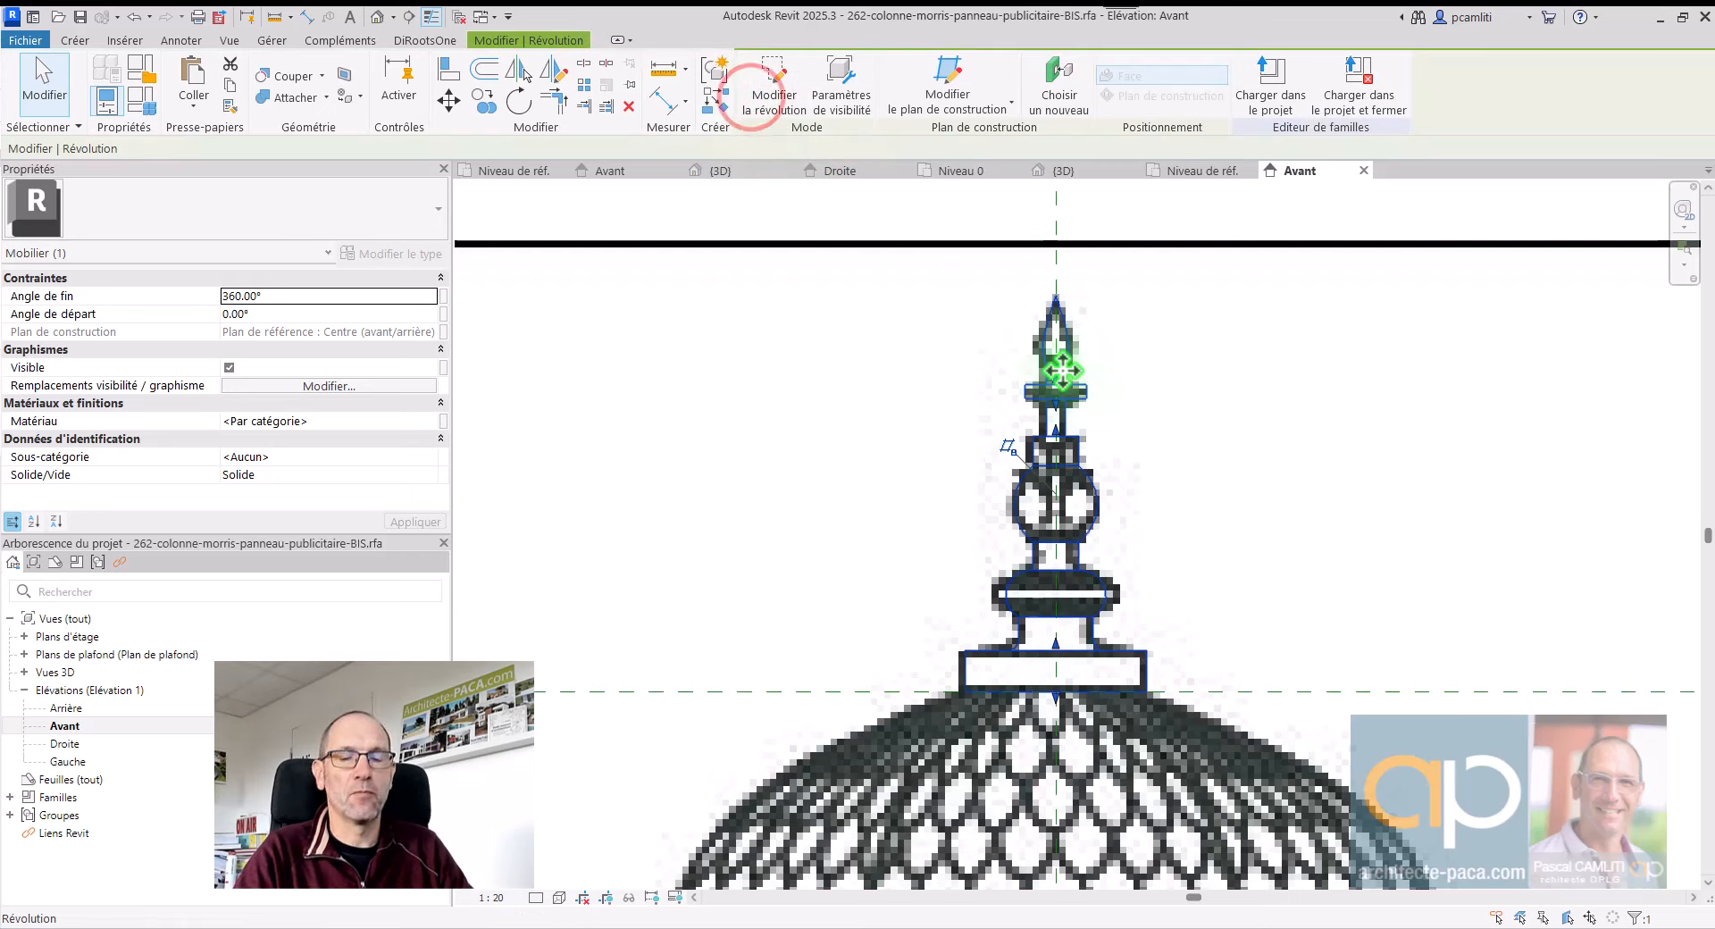
# Step: Examine the revolved finial in the 3D view, orbiting around to its side
pyautogui.press('3')
pyautogui.press('d')
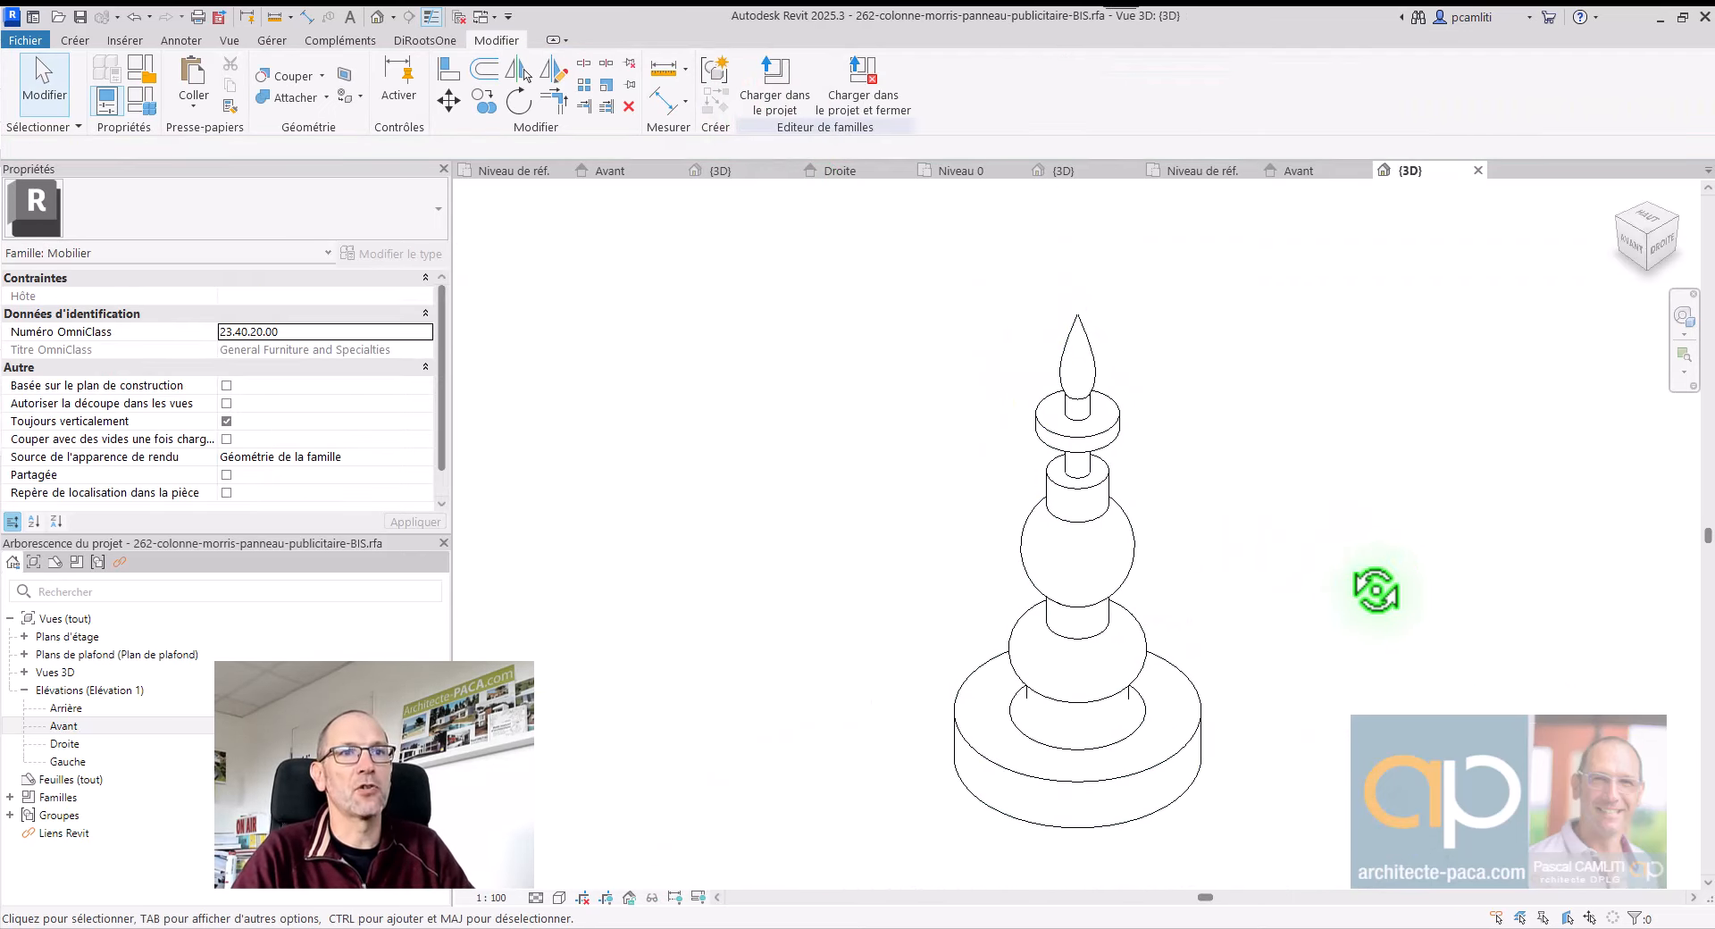
pyautogui.keyDown('shift'); pyautogui.moveTo(1375, 589); pyautogui.dragTo(1187, 482, button='middle'); pyautogui.keyUp('shift')
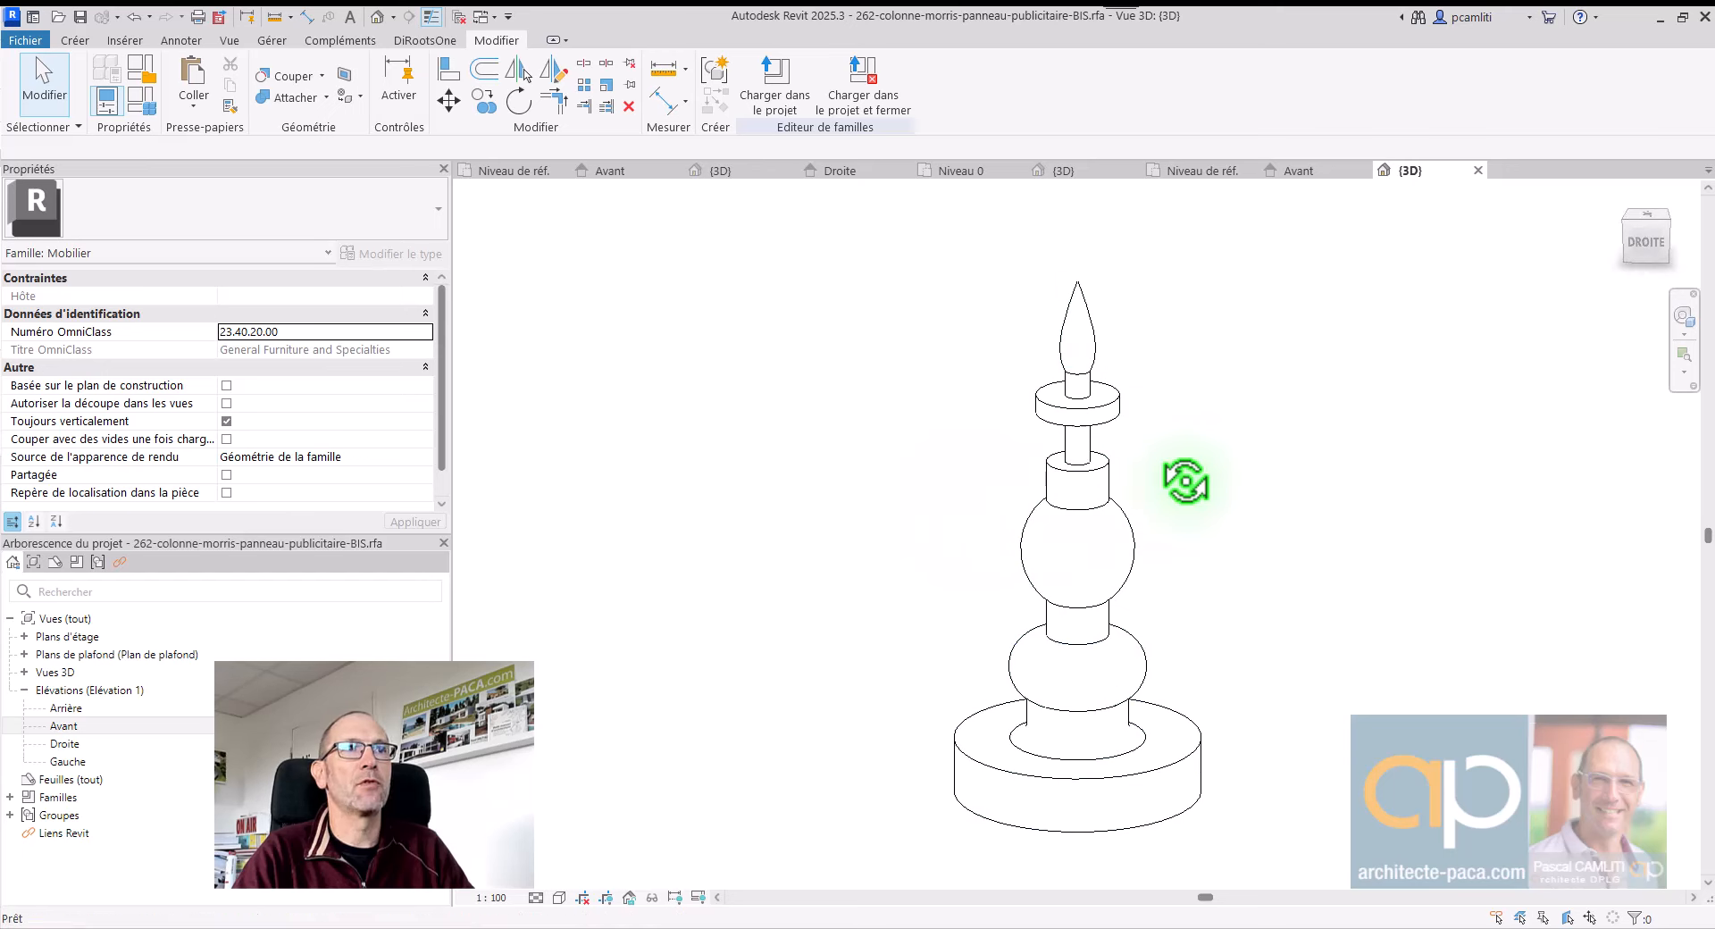
# Step: In the Avant elevation, associate the revolved finial's material with a new family type parameter named Matériau_Colonne
pyautogui.click(1304, 175)
pyautogui.moveTo(1225, 349); pyautogui.dragTo(957, 375, button='middle')
pyautogui.scroll(4, 957, 375)
pyautogui.click(926, 365)
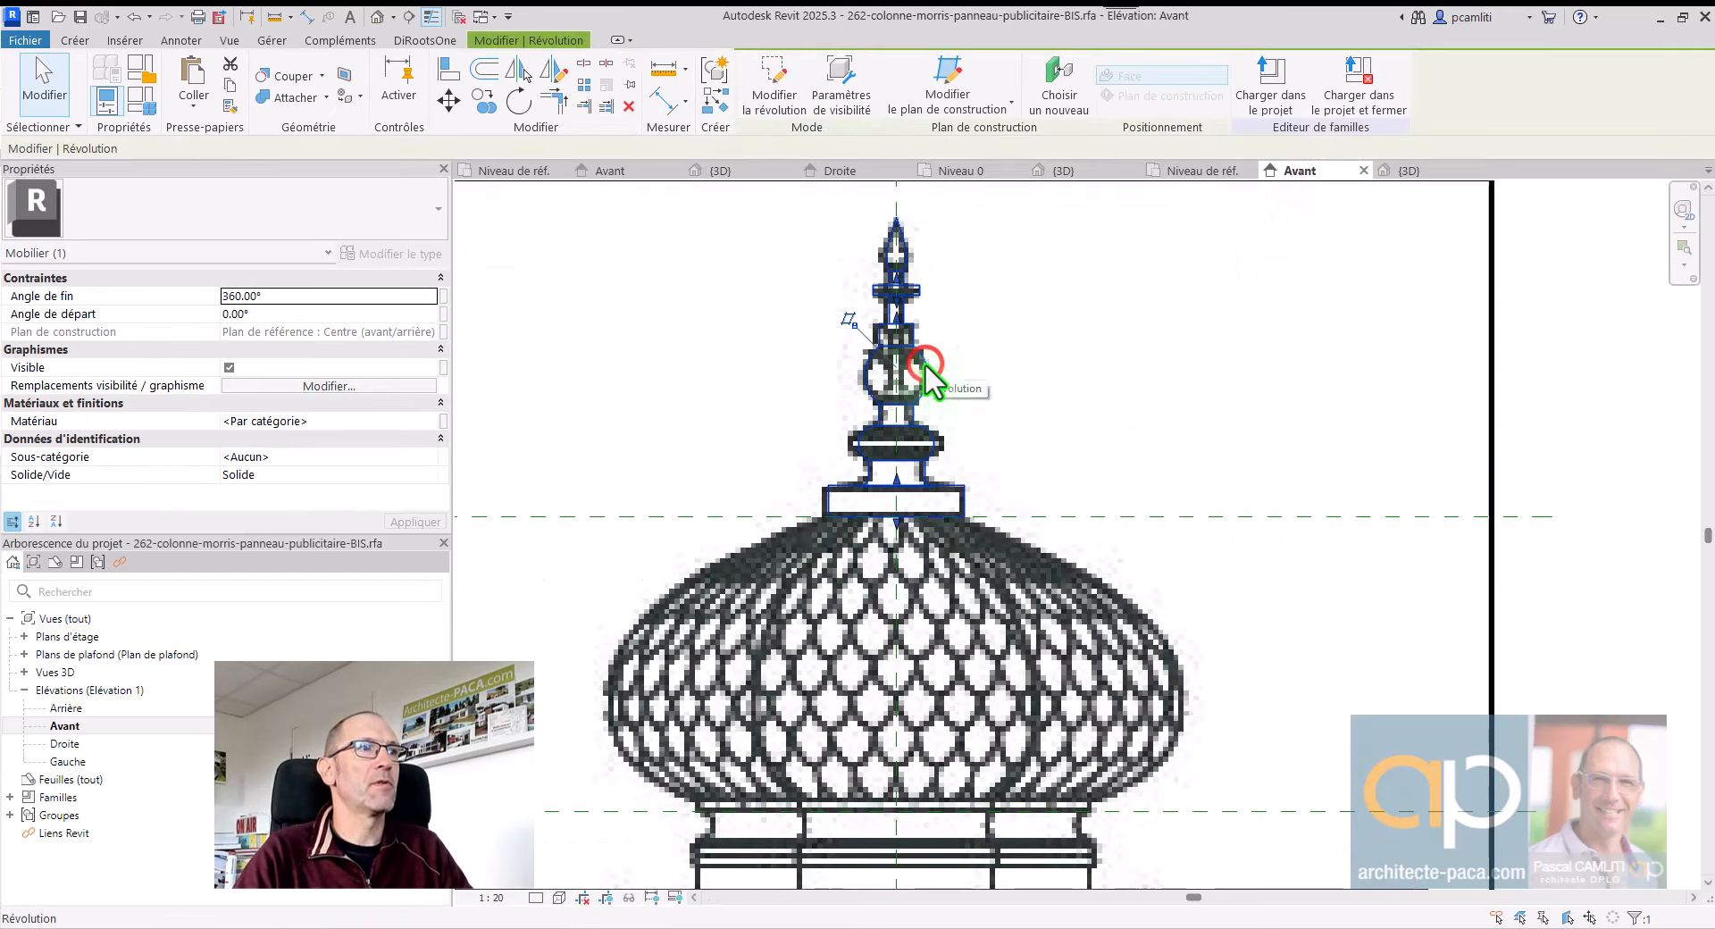
pyautogui.click(442, 421)
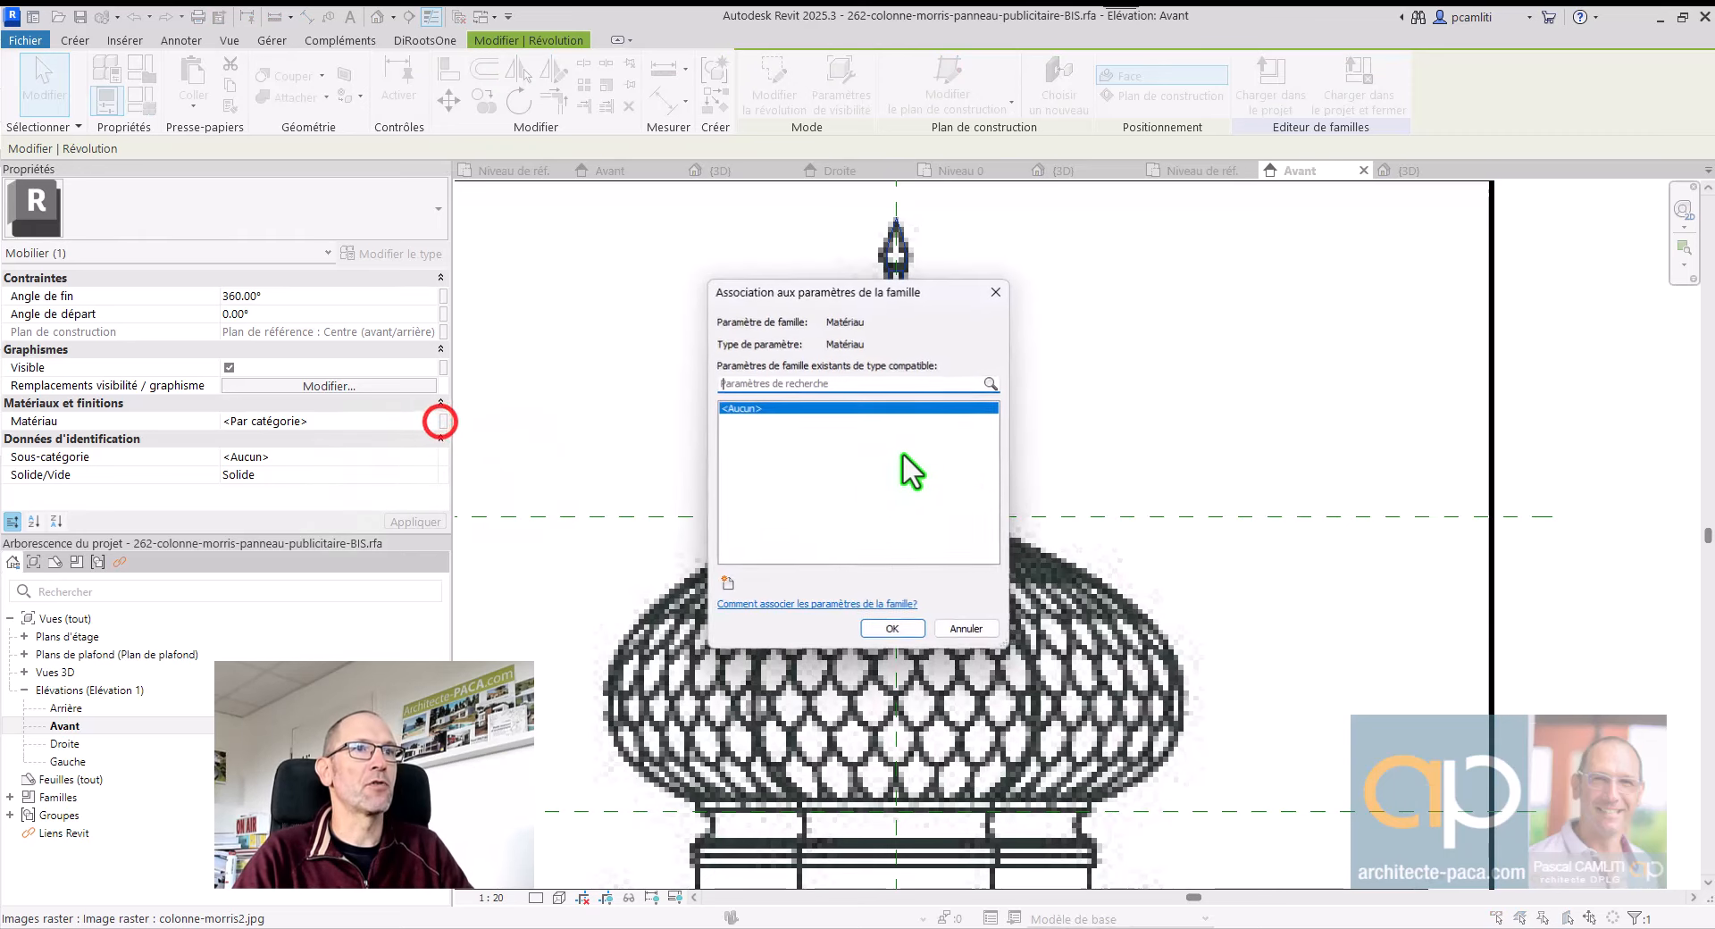
pyautogui.click(725, 581)
pyautogui.write('Matyé')
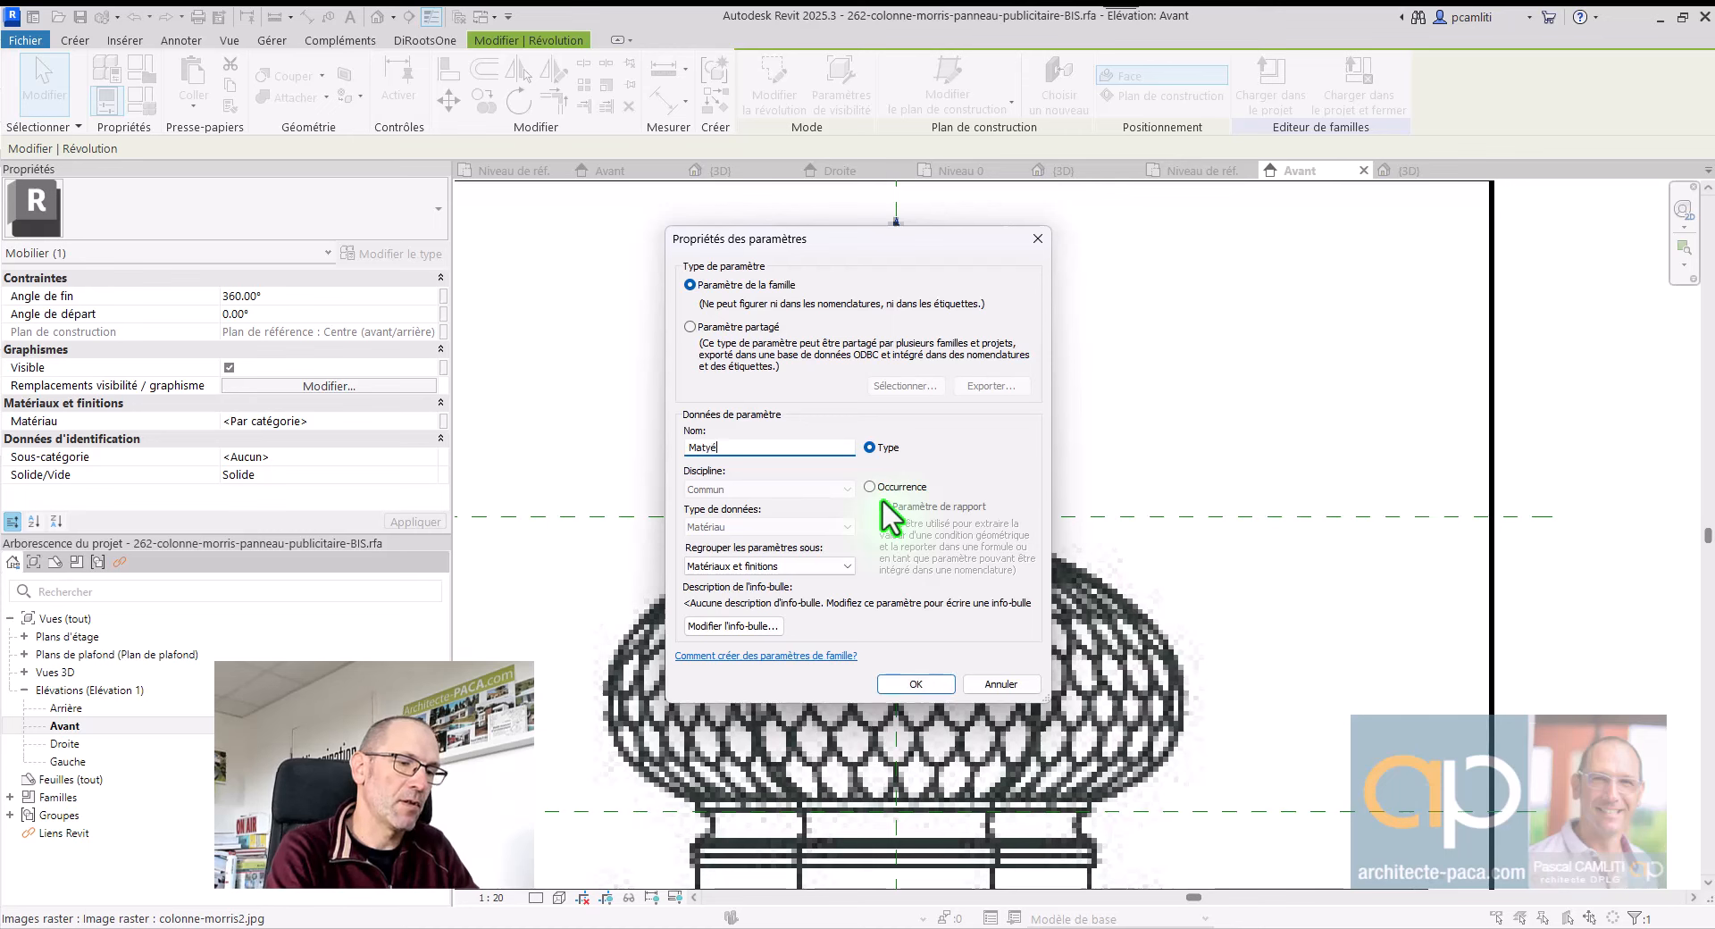
pyautogui.press('BackSpace')
pyautogui.press('BackSpace')
pyautogui.write('ér')
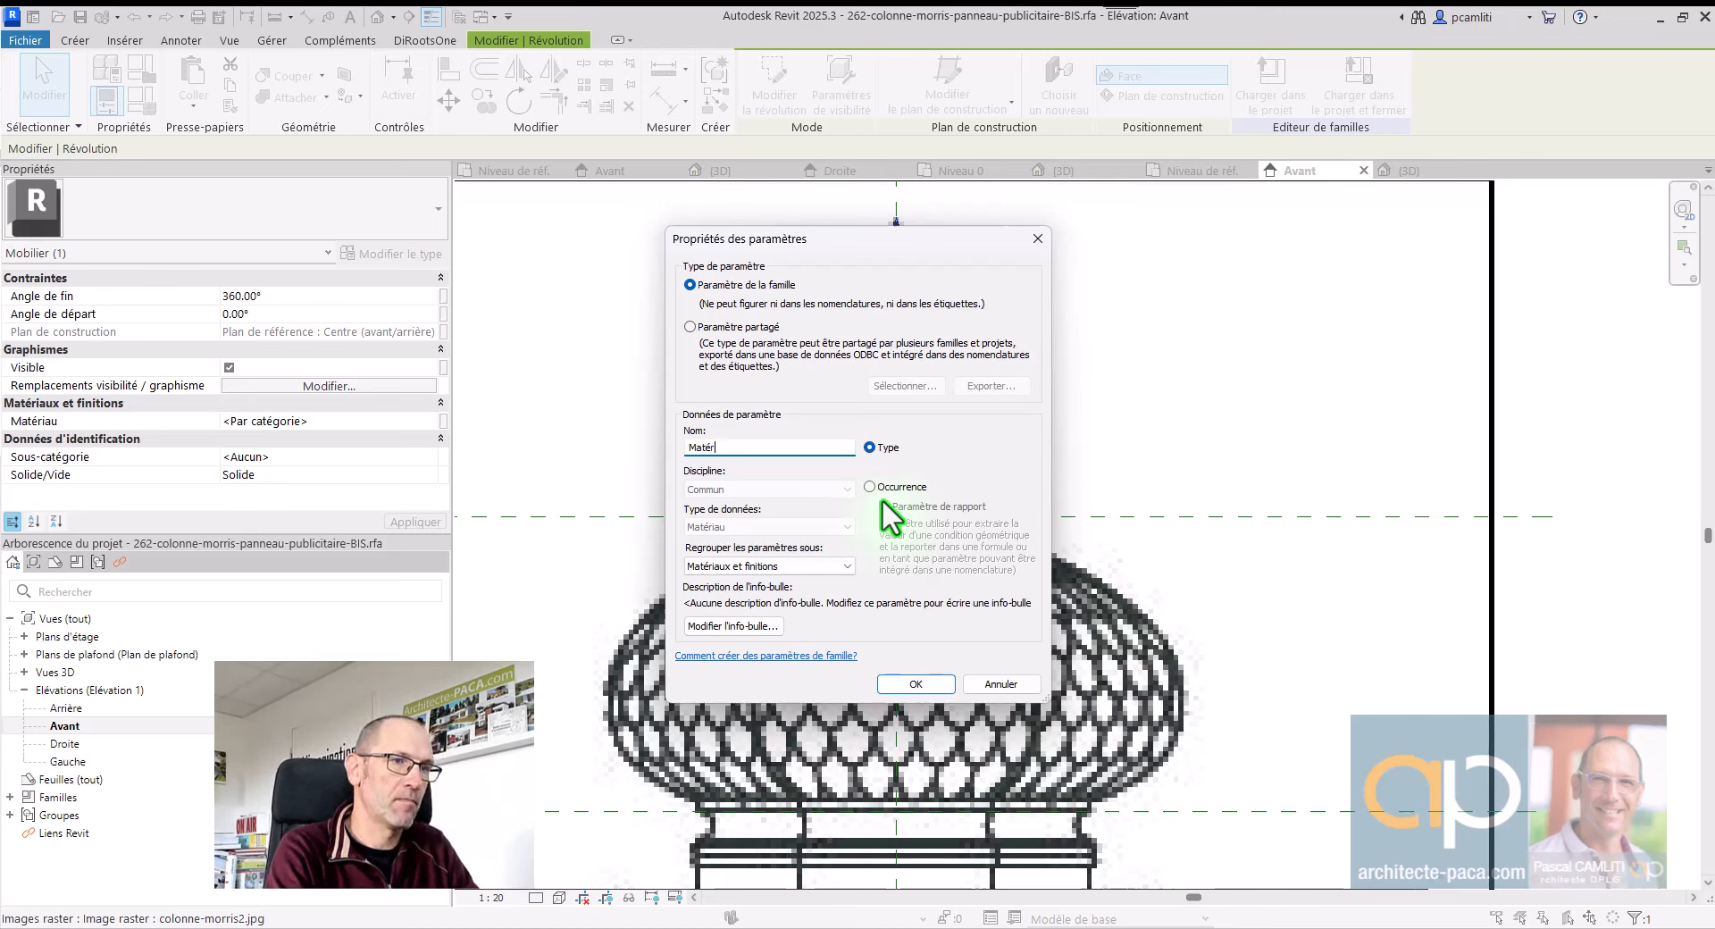
pyautogui.write('iau_')
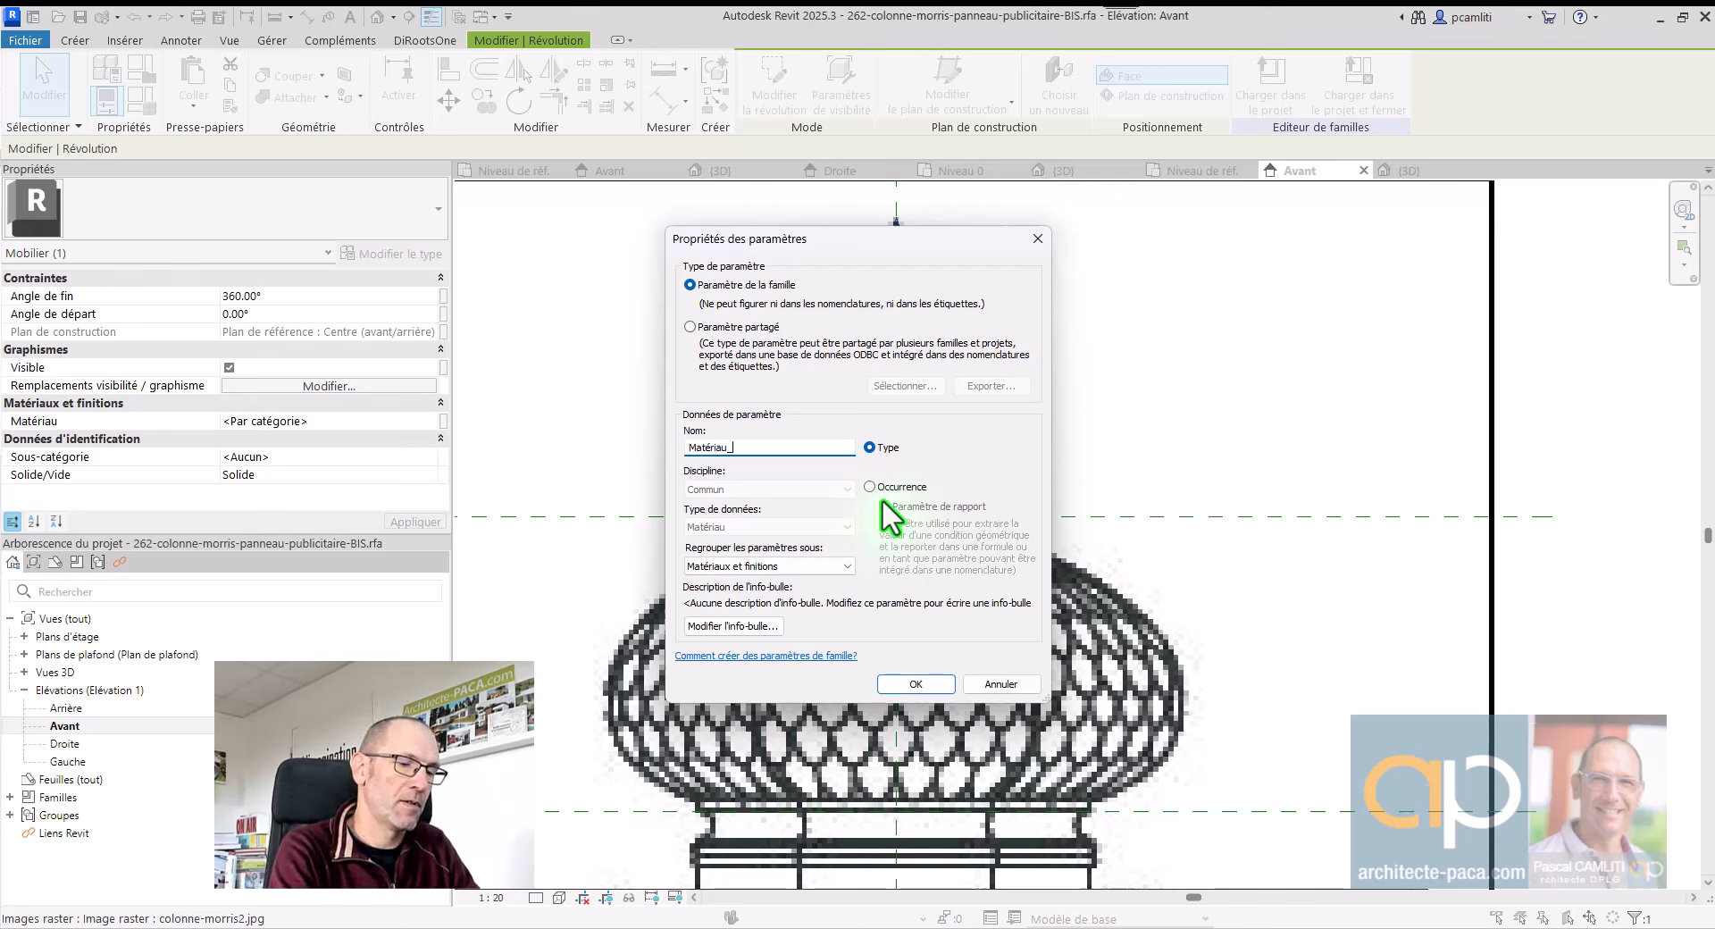
pyautogui.write('Colonne')
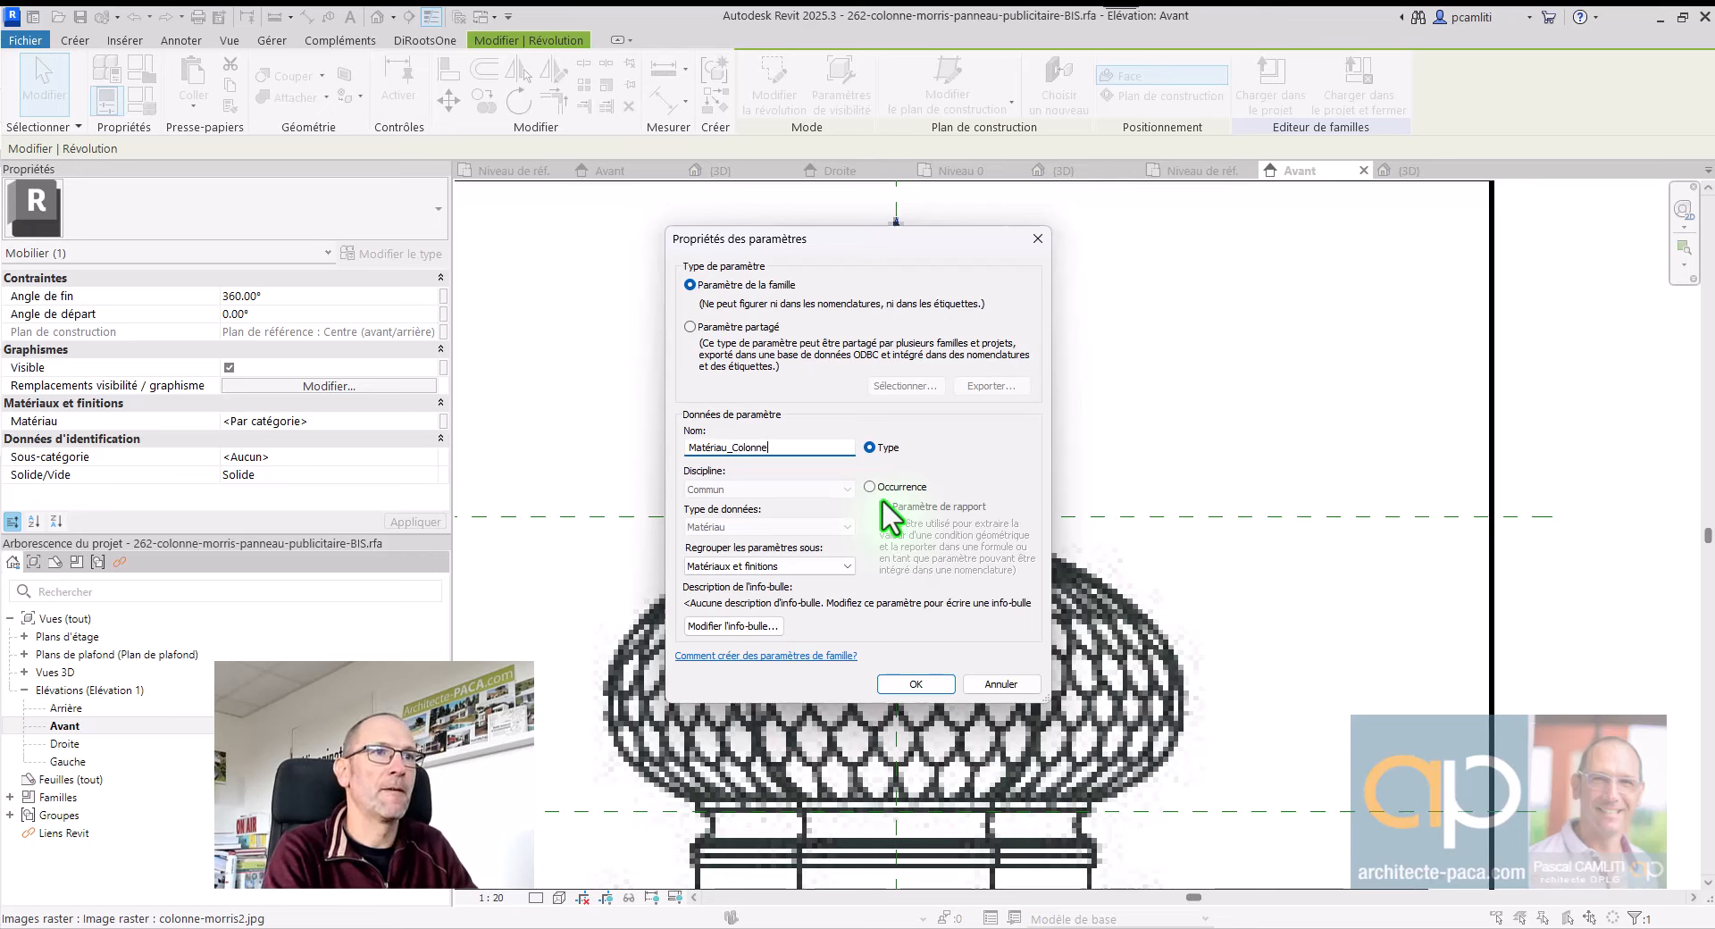
pyautogui.press('Return')
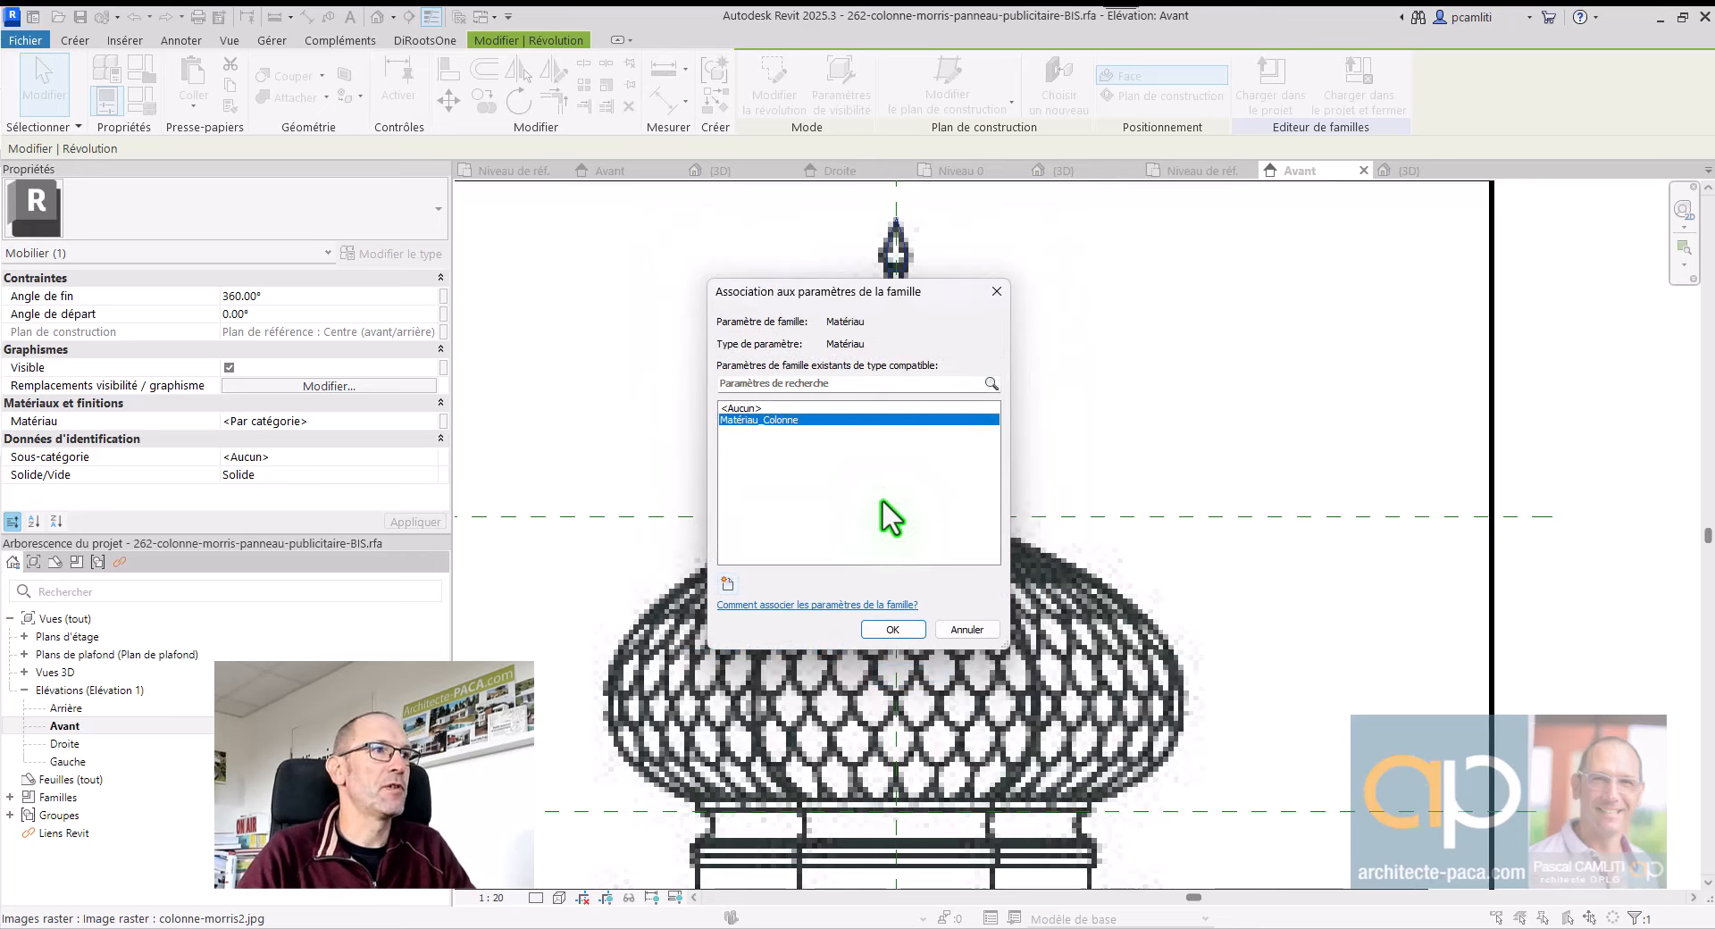
pyautogui.click(887, 630)
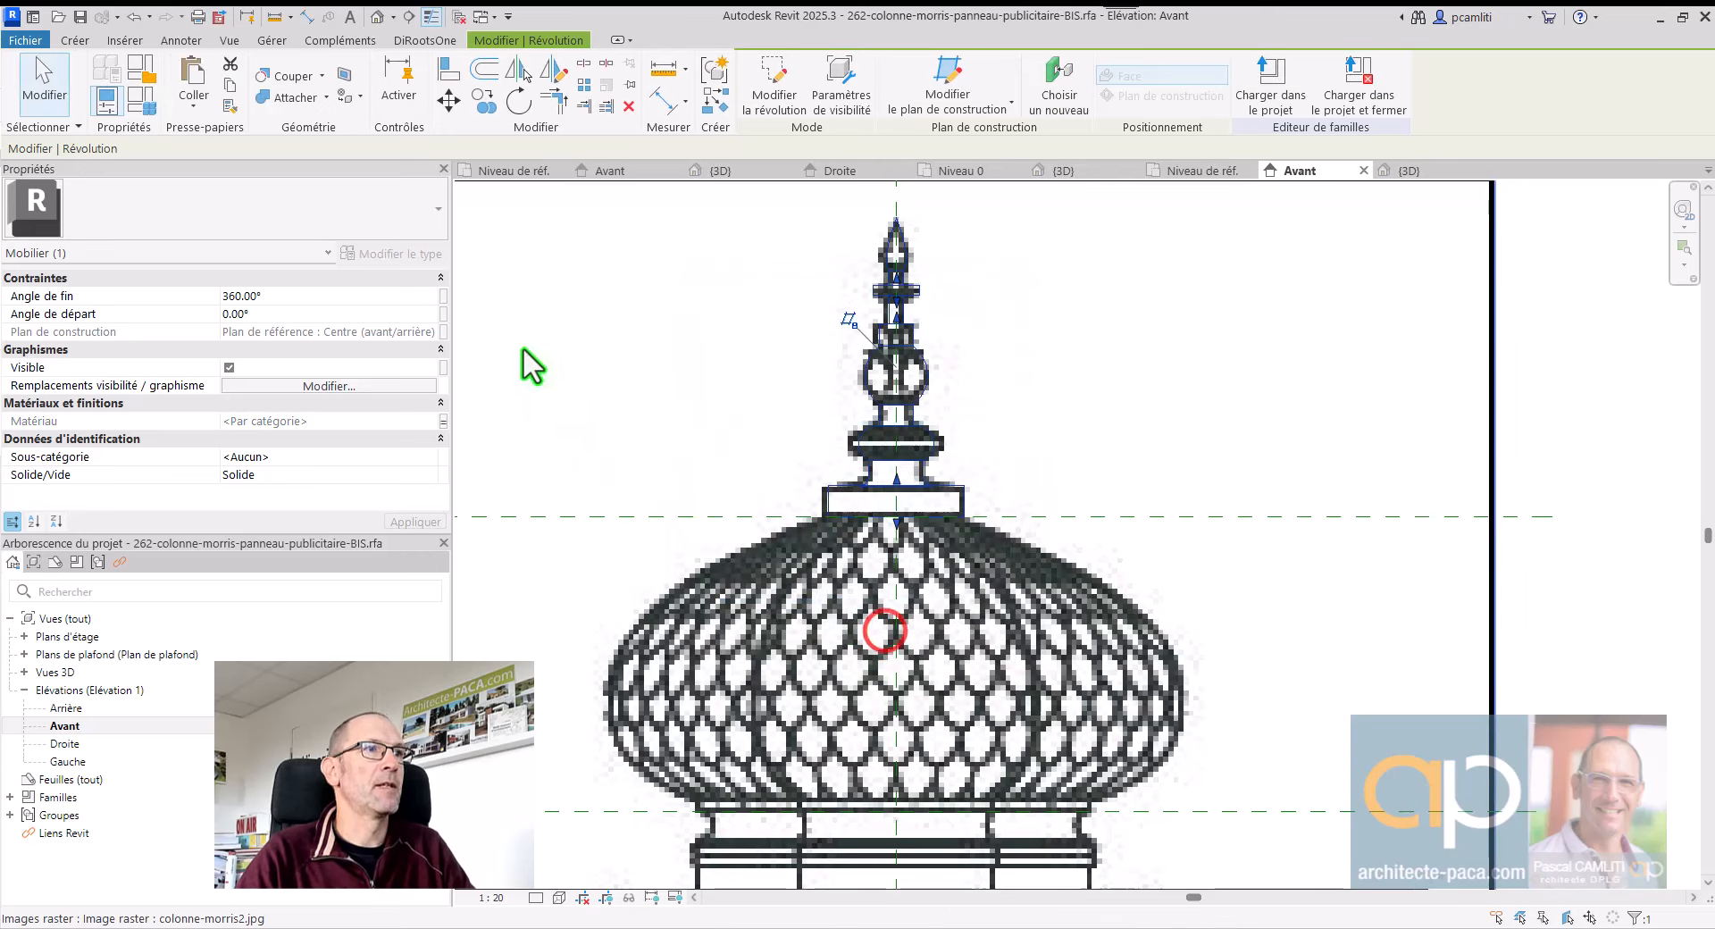
# Step: For the Matériau_Colonne value in the family types, search the materials for peinture and add Acier, finition peinture, rouge to the project
pyautogui.click(147, 102)
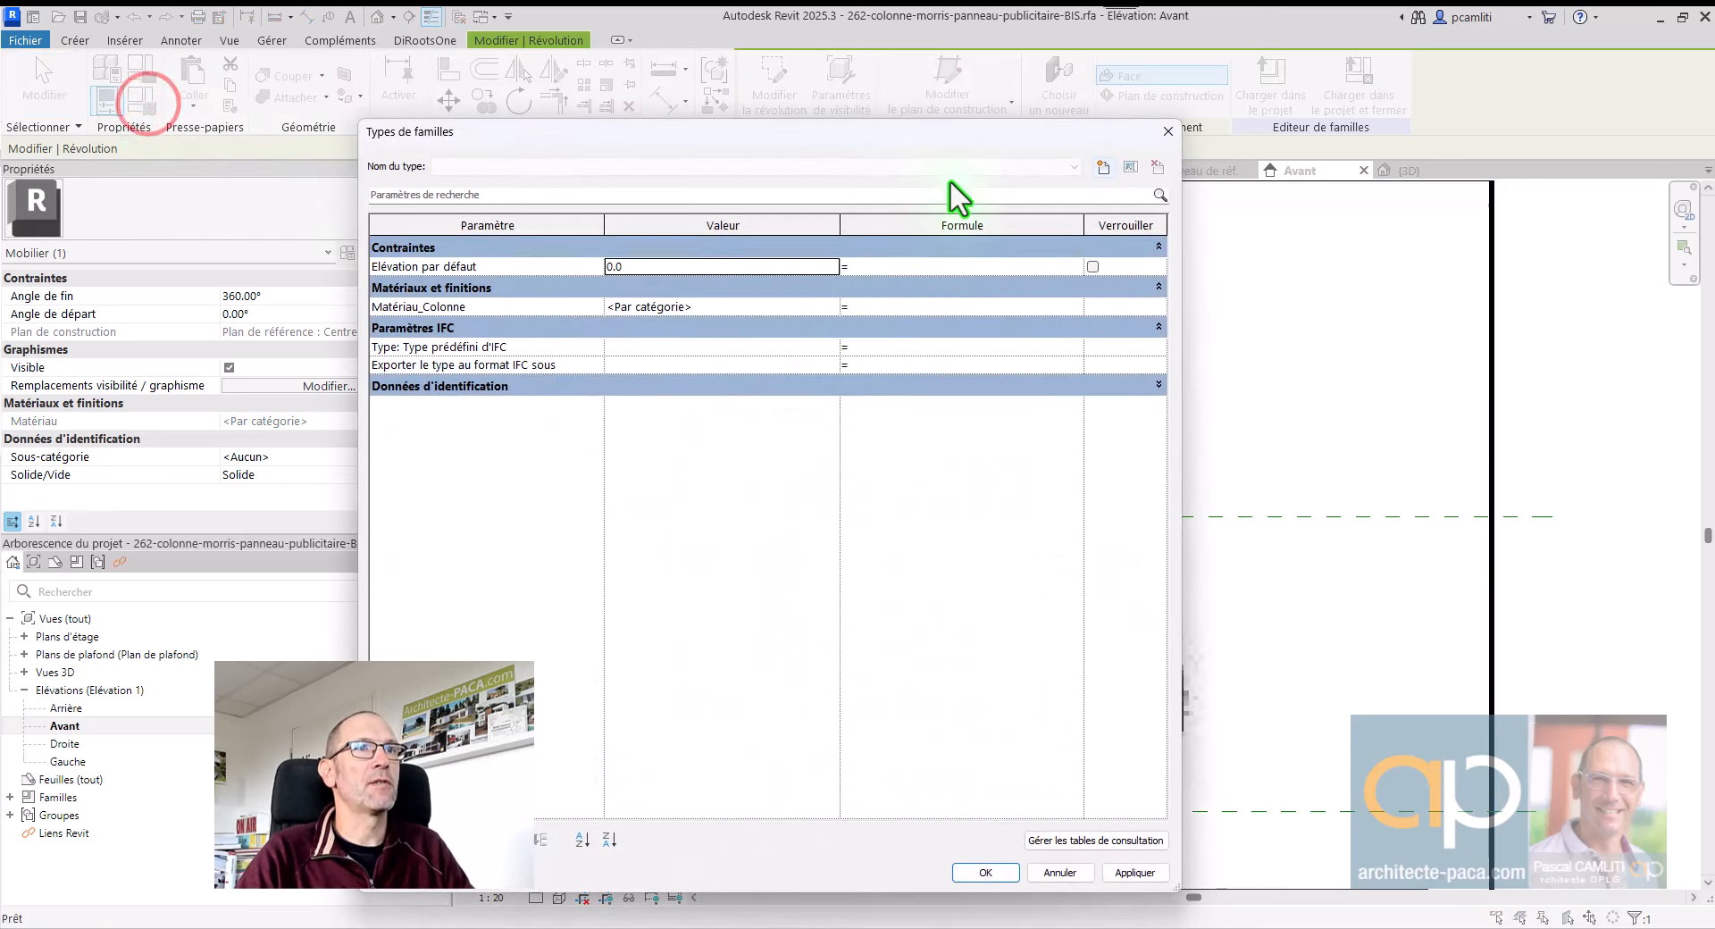
pyautogui.moveTo(944, 131); pyautogui.dragTo(1193, 85)
pyautogui.click(1079, 244)
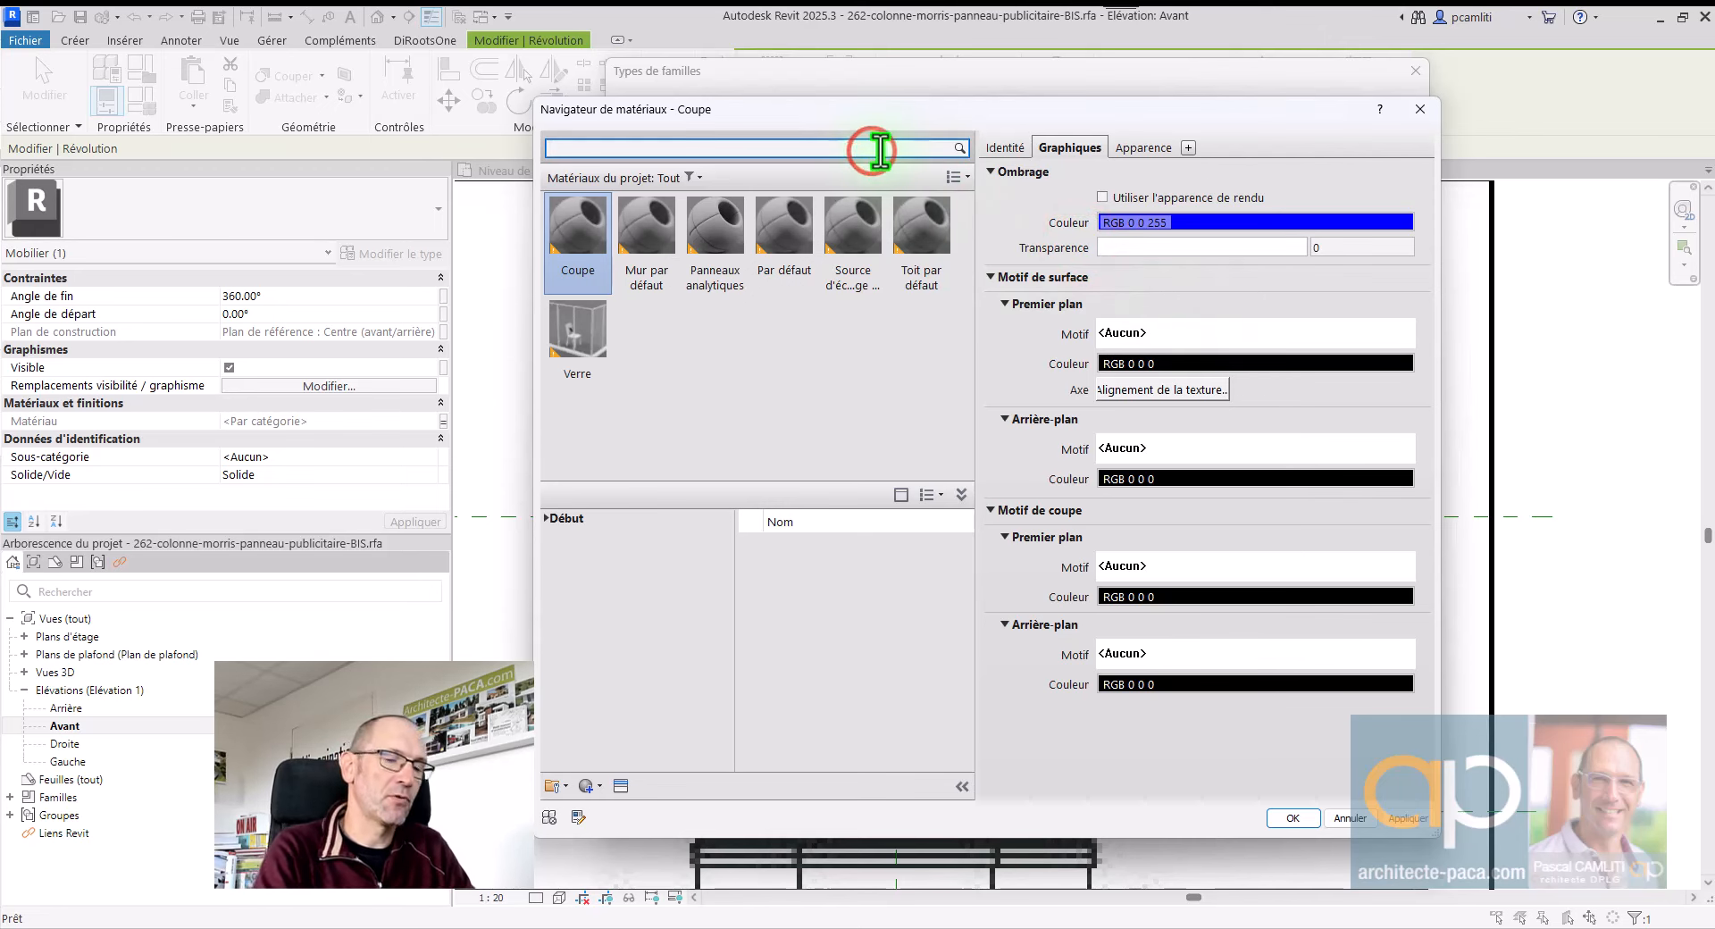
pyautogui.click(880, 150)
pyautogui.write('peinty')
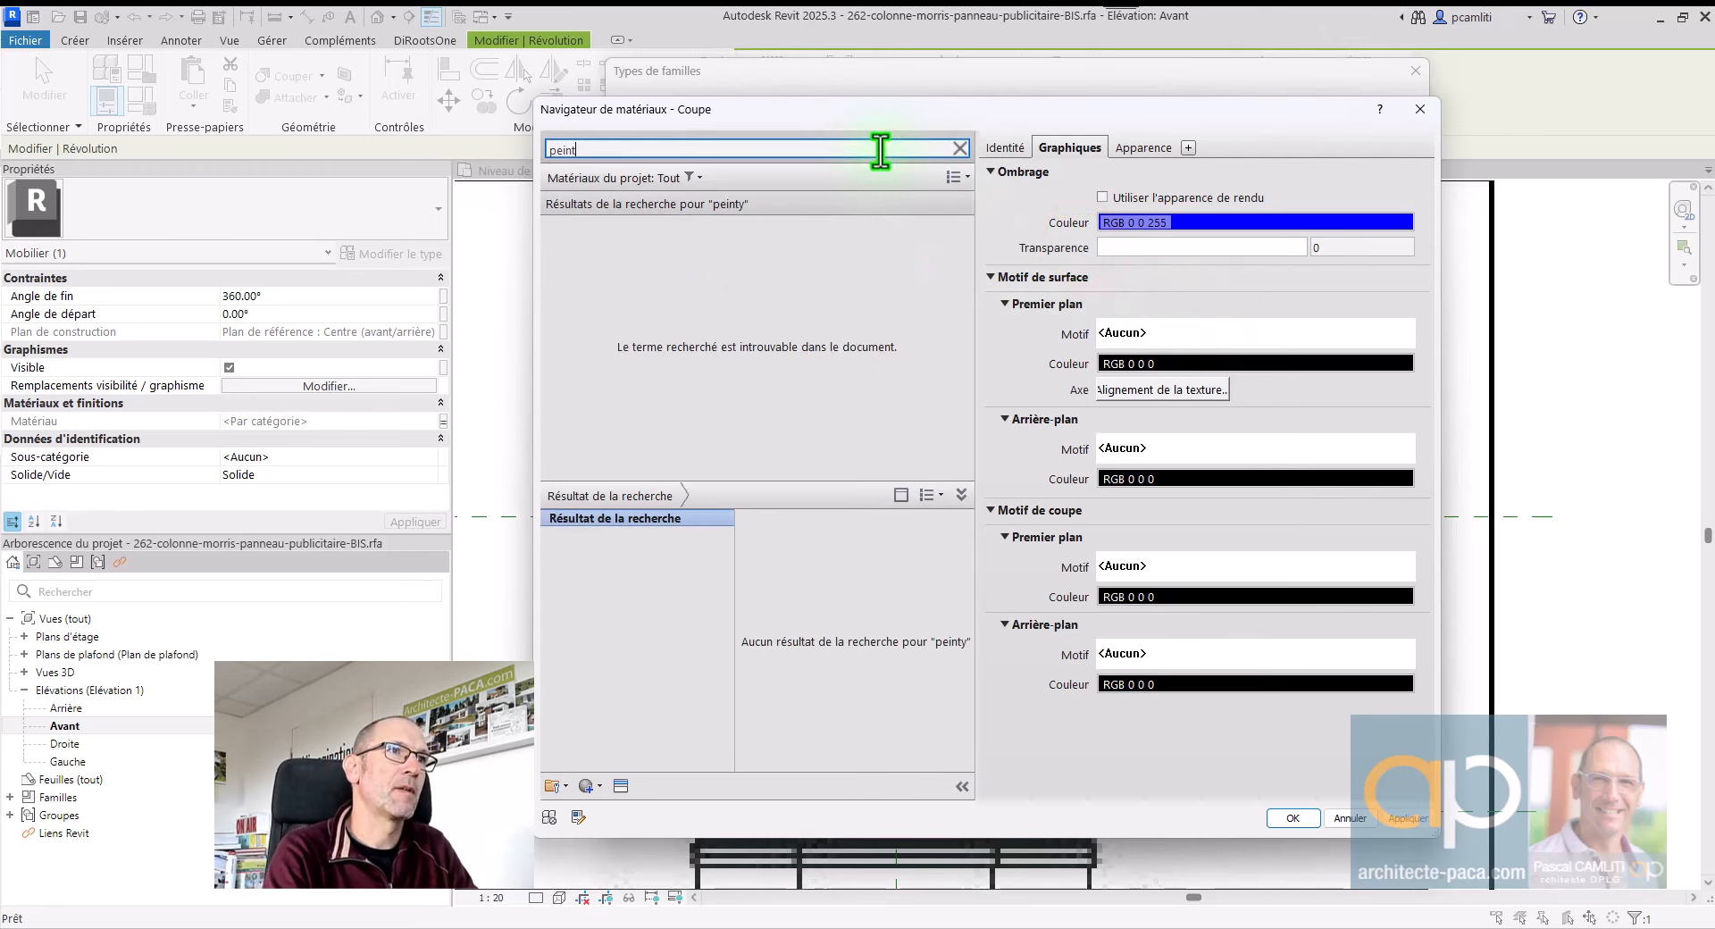
pyautogui.press('BackSpace')
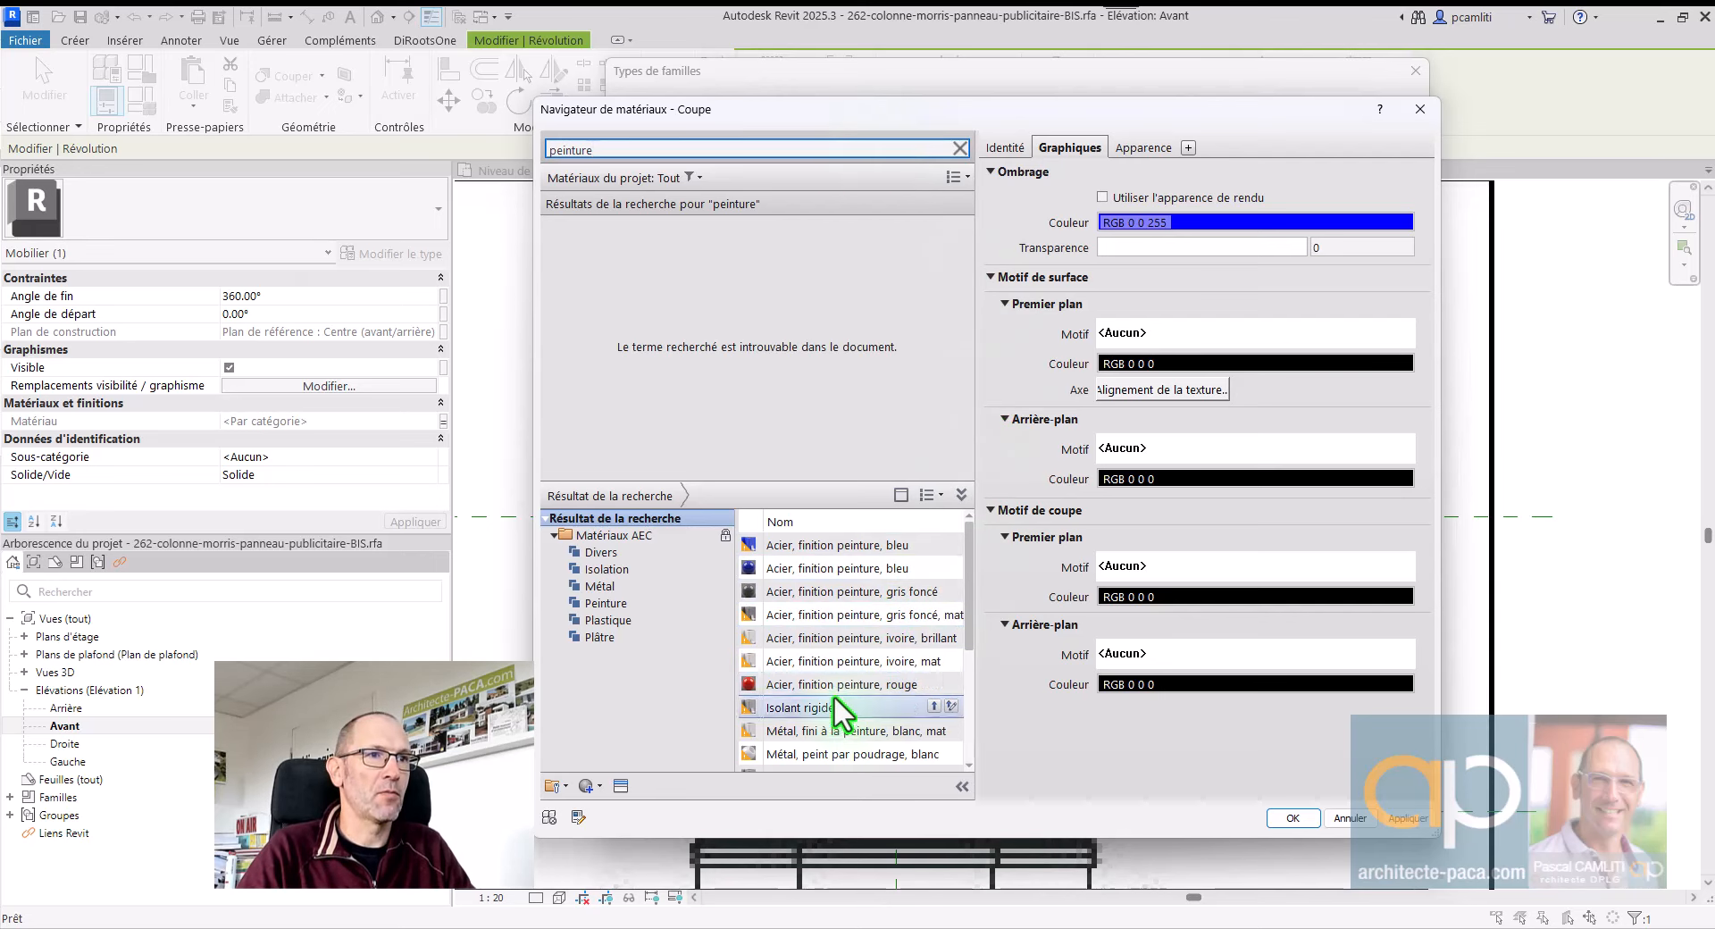
pyautogui.doubleClick(768, 688)
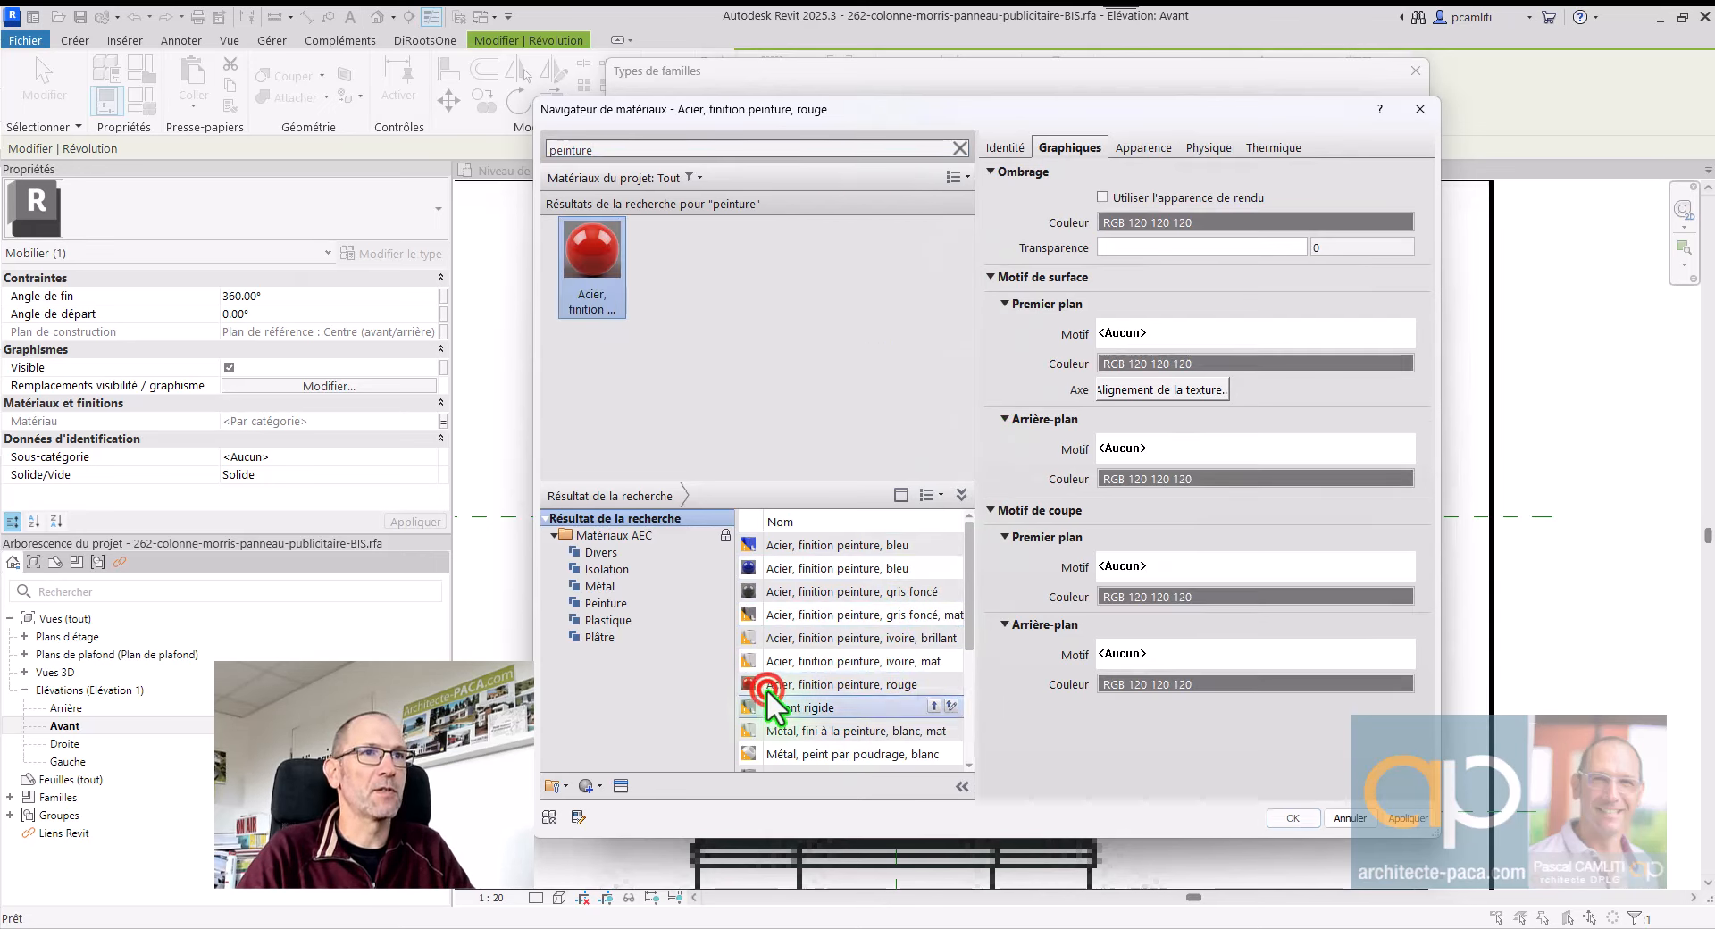
# Step: Duplicate the red painted steel material with its assets and name the copy Acier, finition peinture, VERT
pyautogui.rightClick(616, 257)
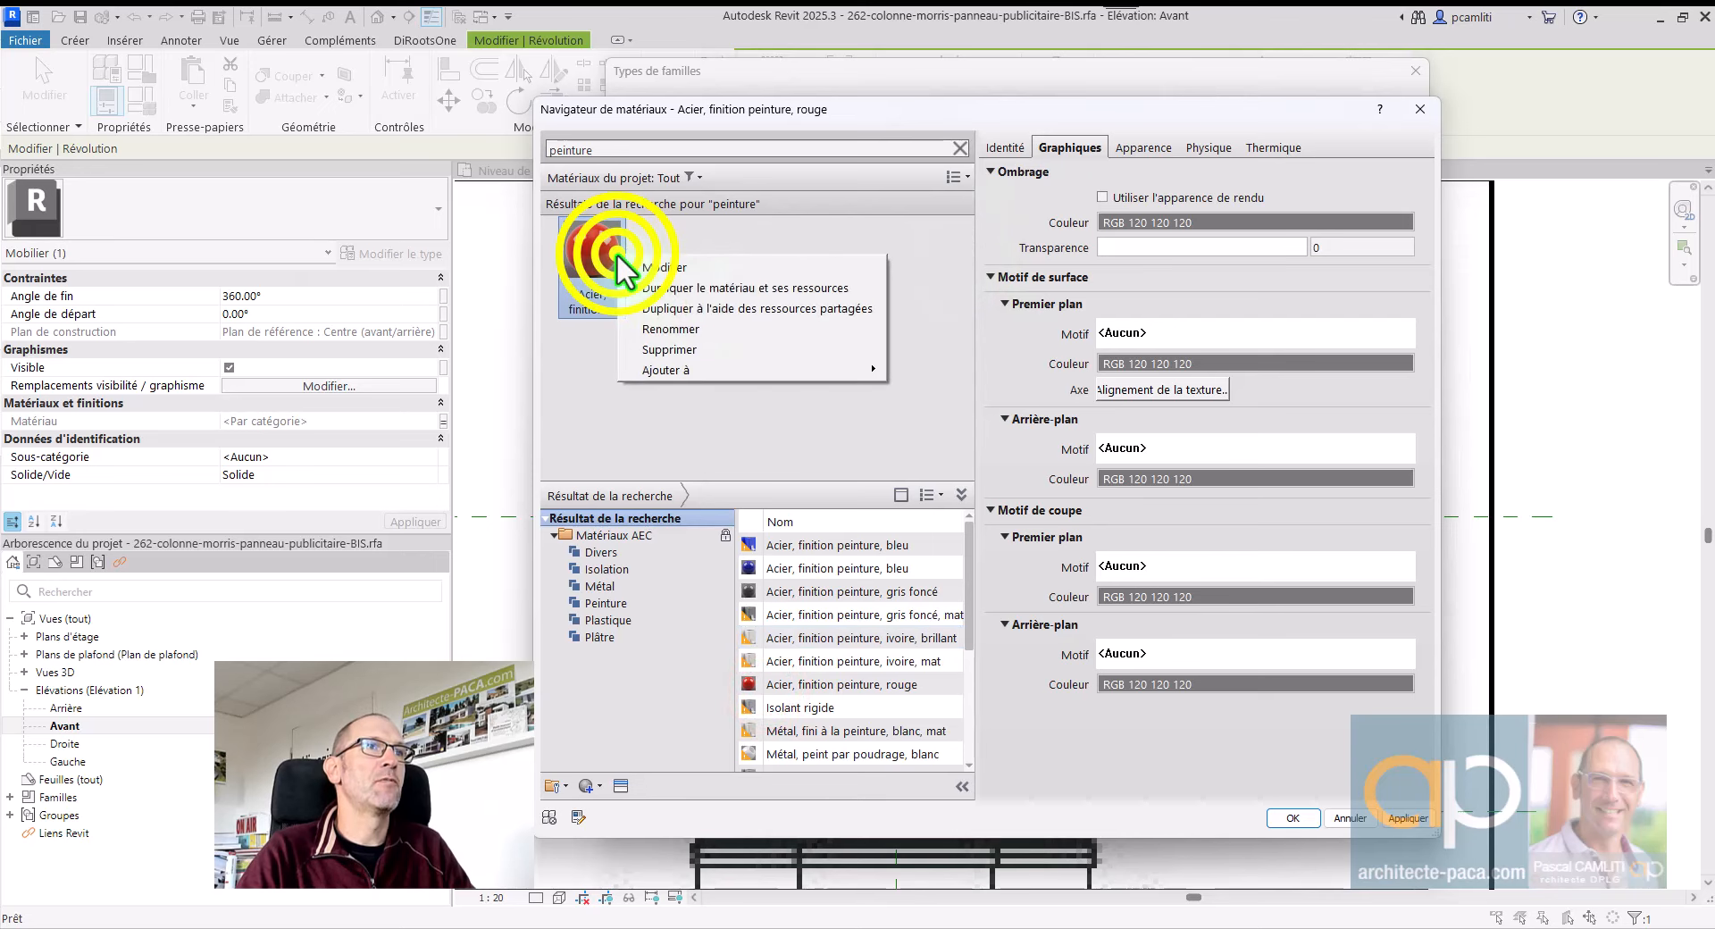
pyautogui.click(688, 287)
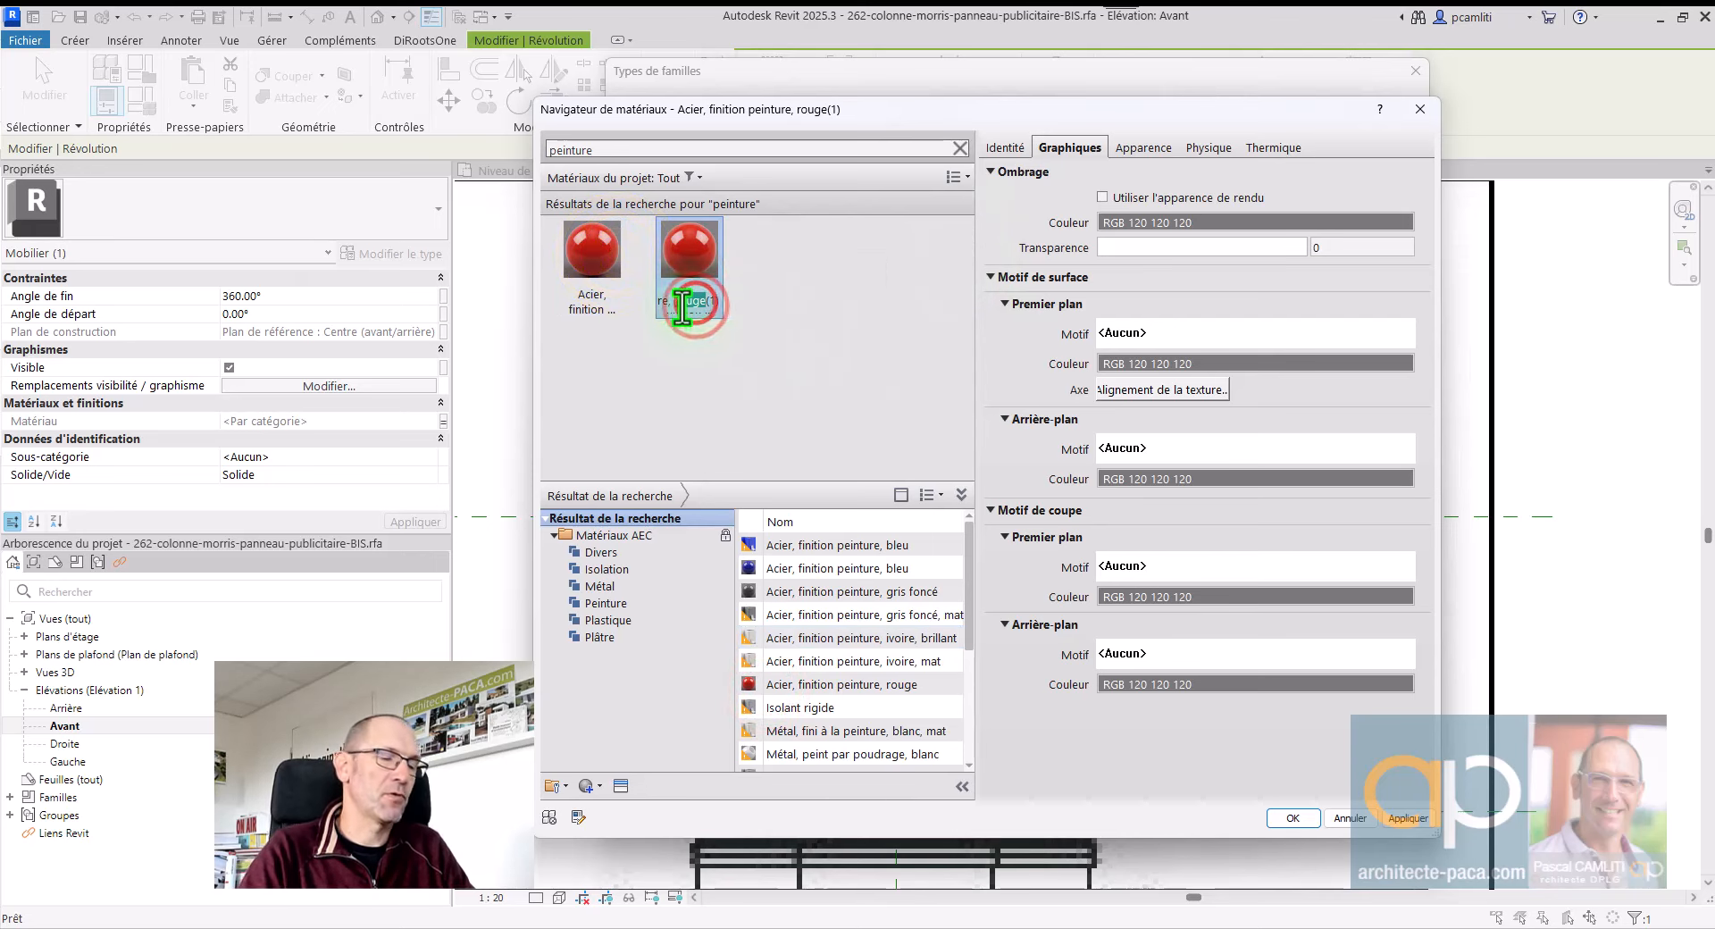
pyautogui.write('VERT')
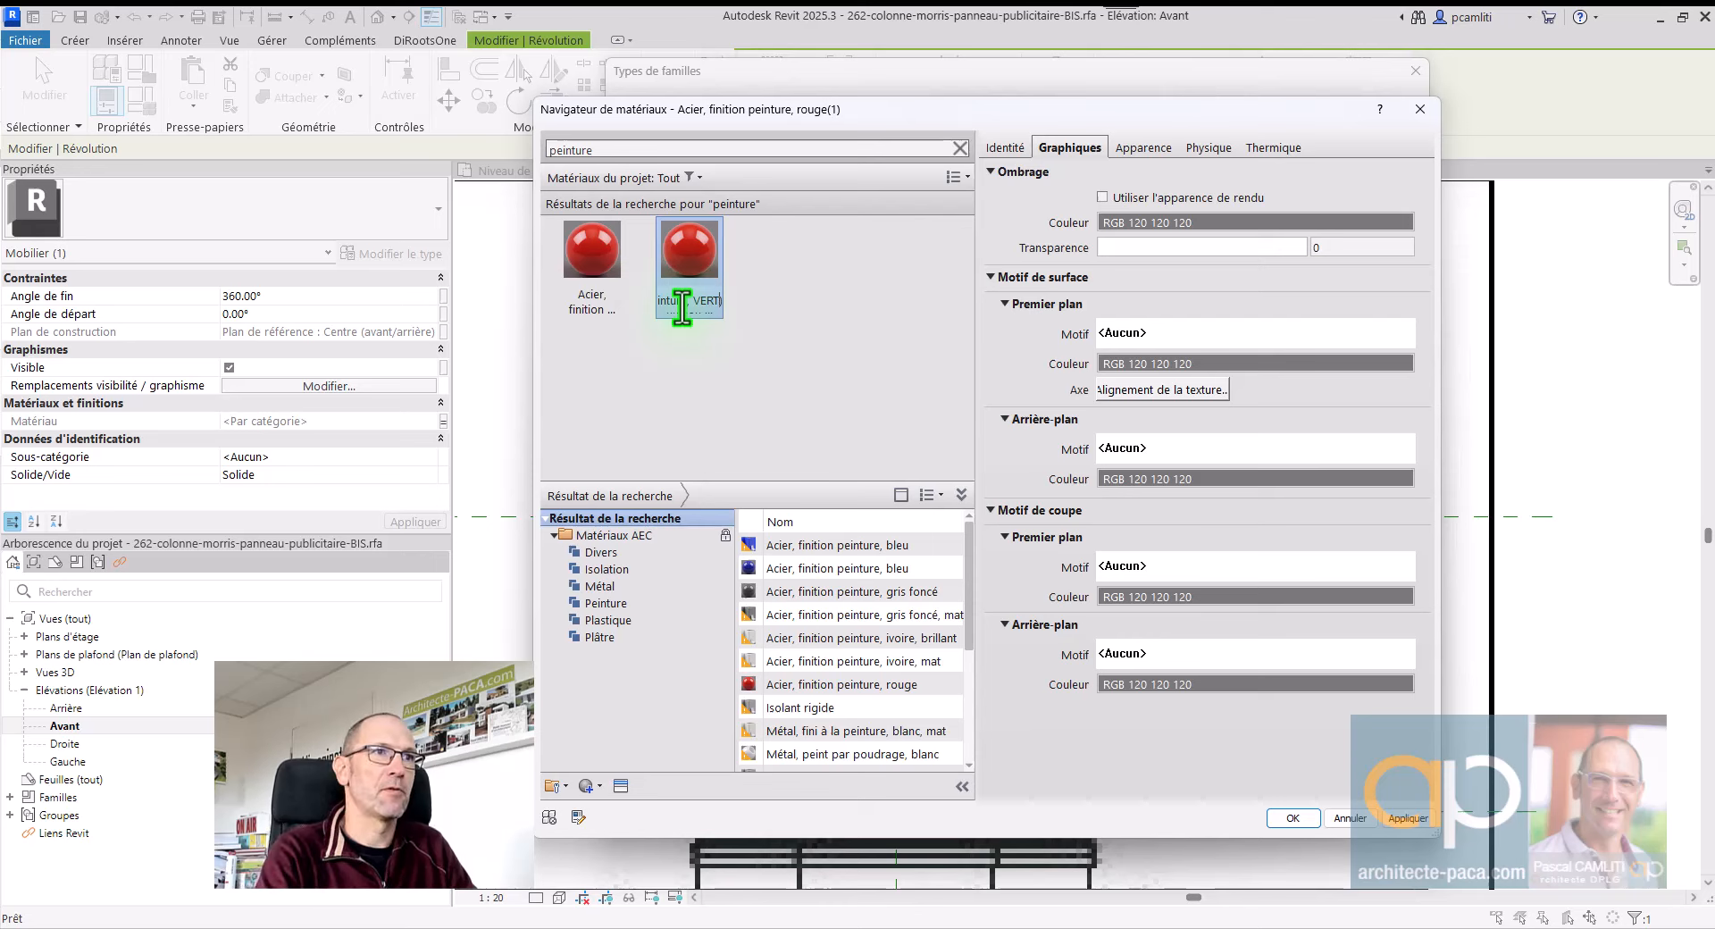
pyautogui.click(790, 302)
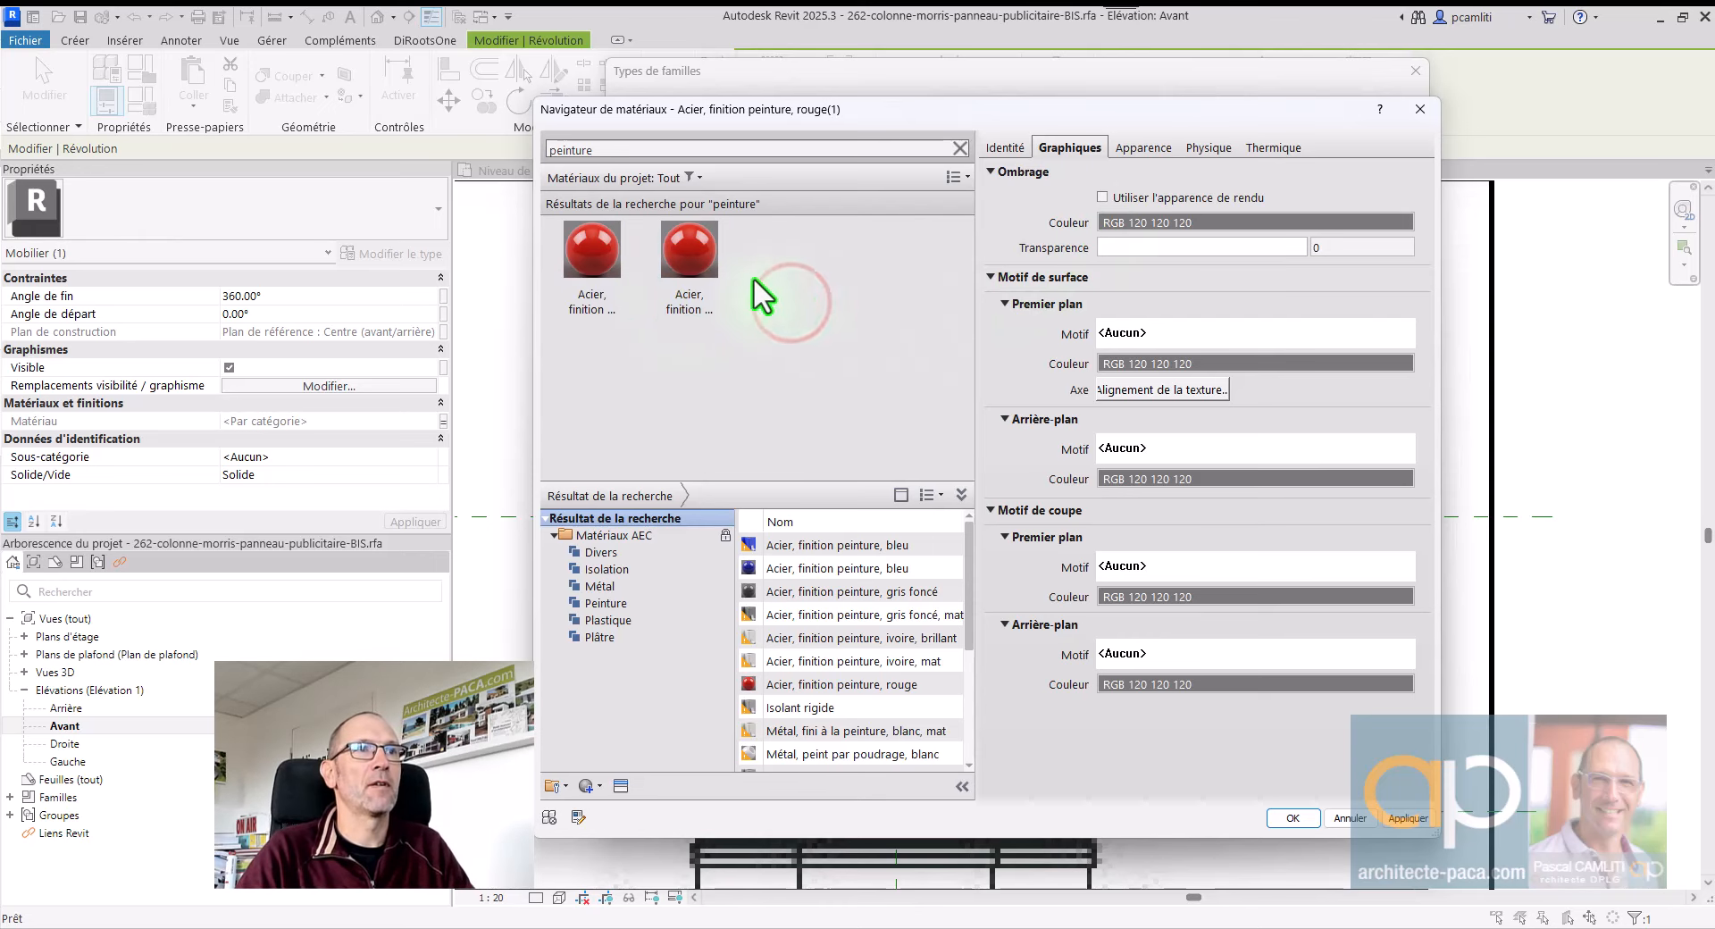
# Step: Set the appearance colour of the Acier, finition peinture, VERT material to dark green, RGB 21 100 63
pyautogui.click(710, 259)
pyautogui.click(1144, 146)
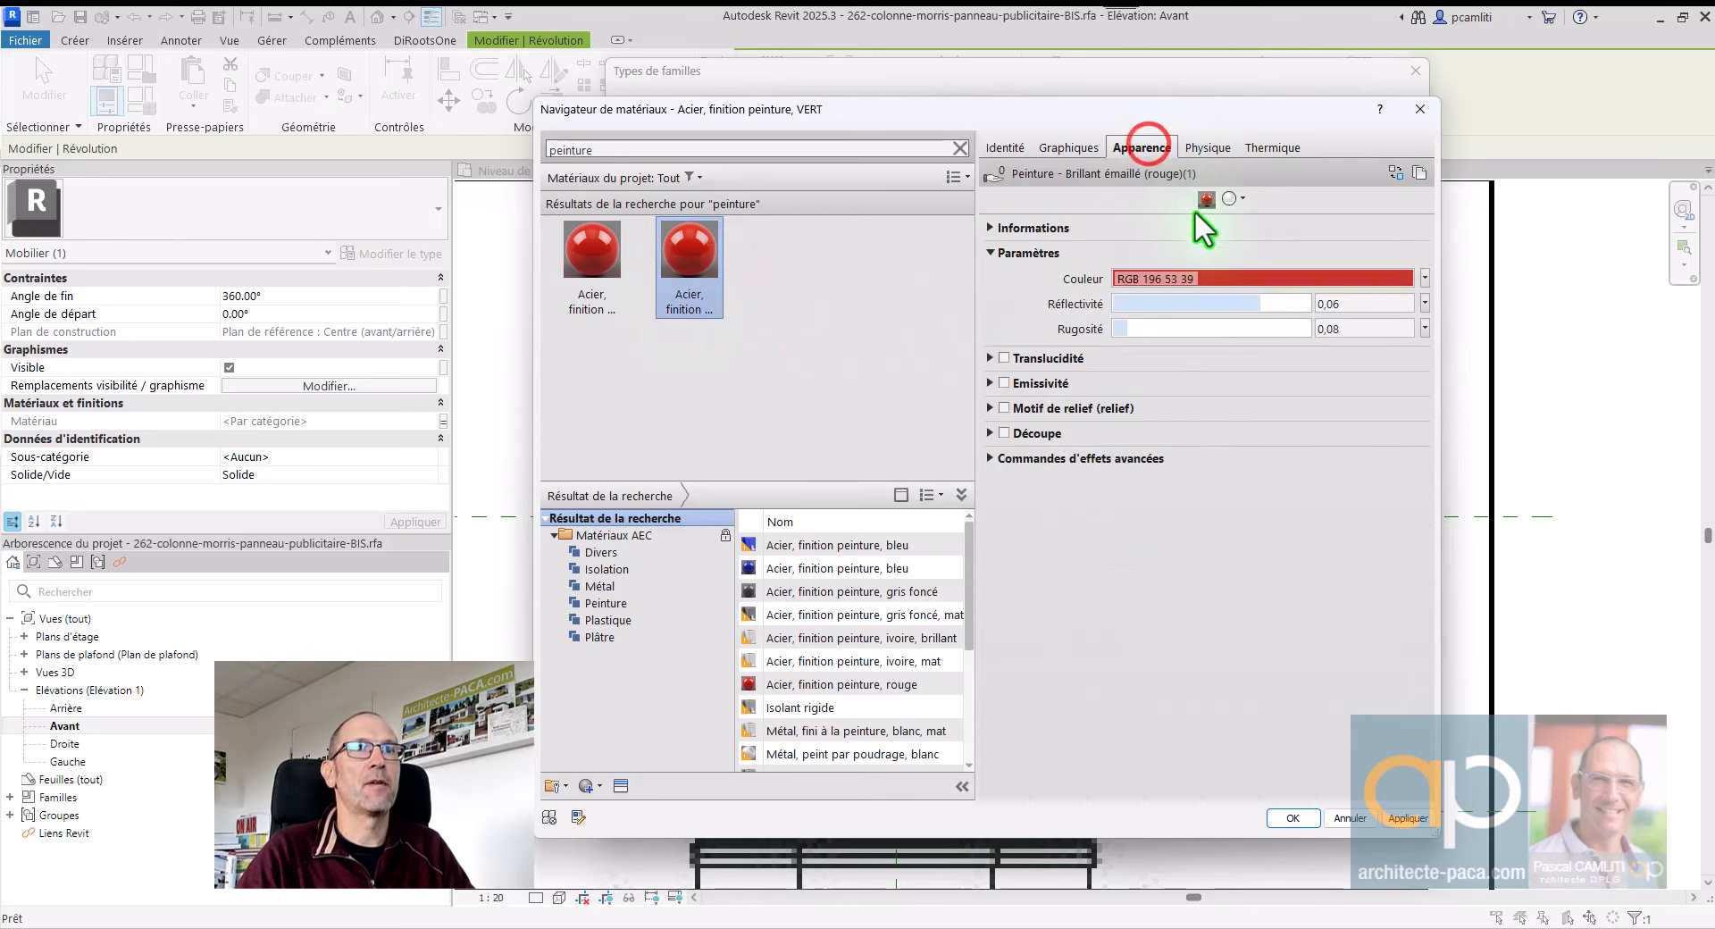
pyautogui.click(1208, 280)
pyautogui.click(1081, 403)
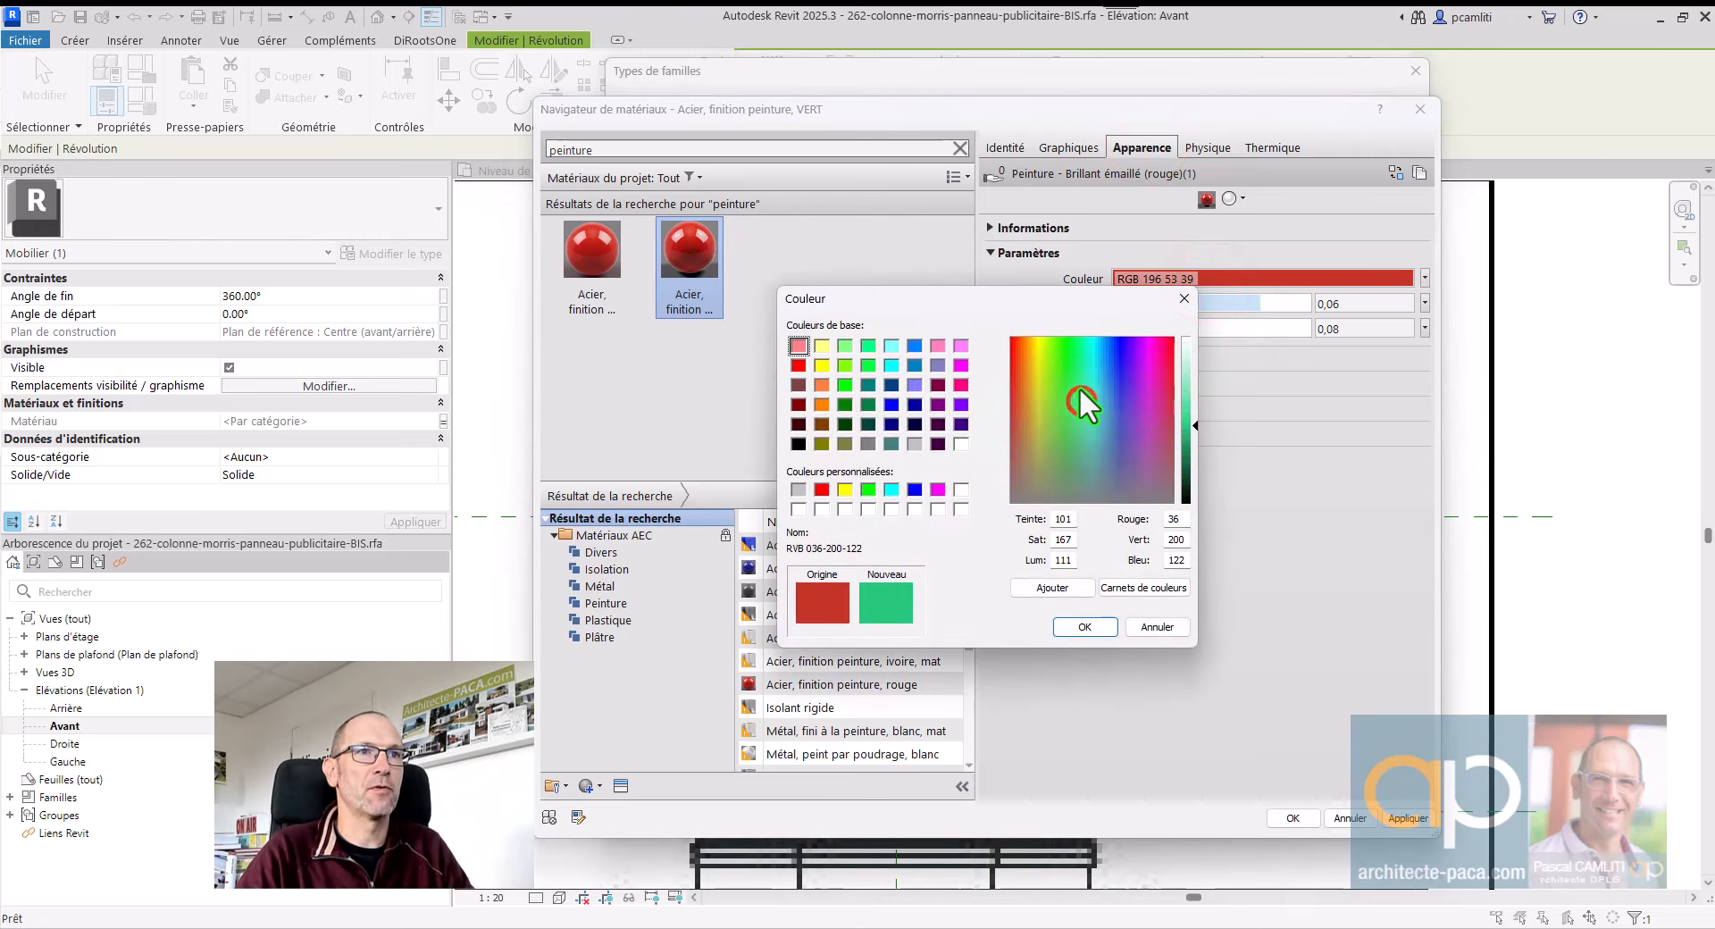
pyautogui.moveTo(1187, 458); pyautogui.dragTo(1190, 464)
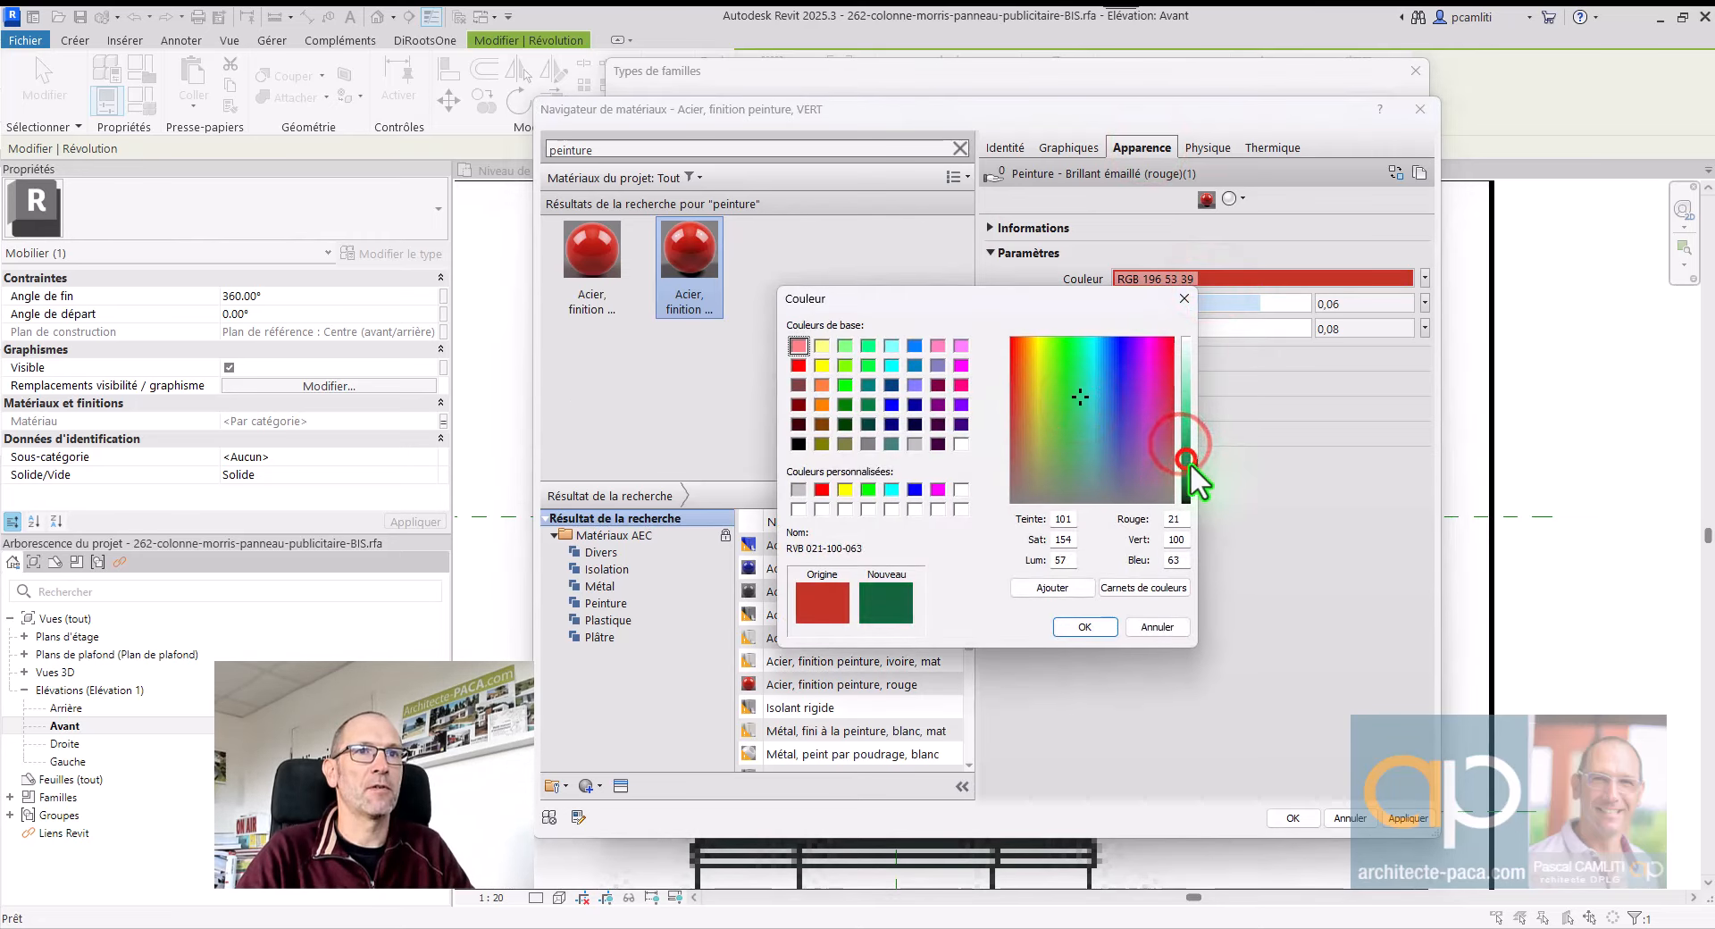
pyautogui.click(1085, 626)
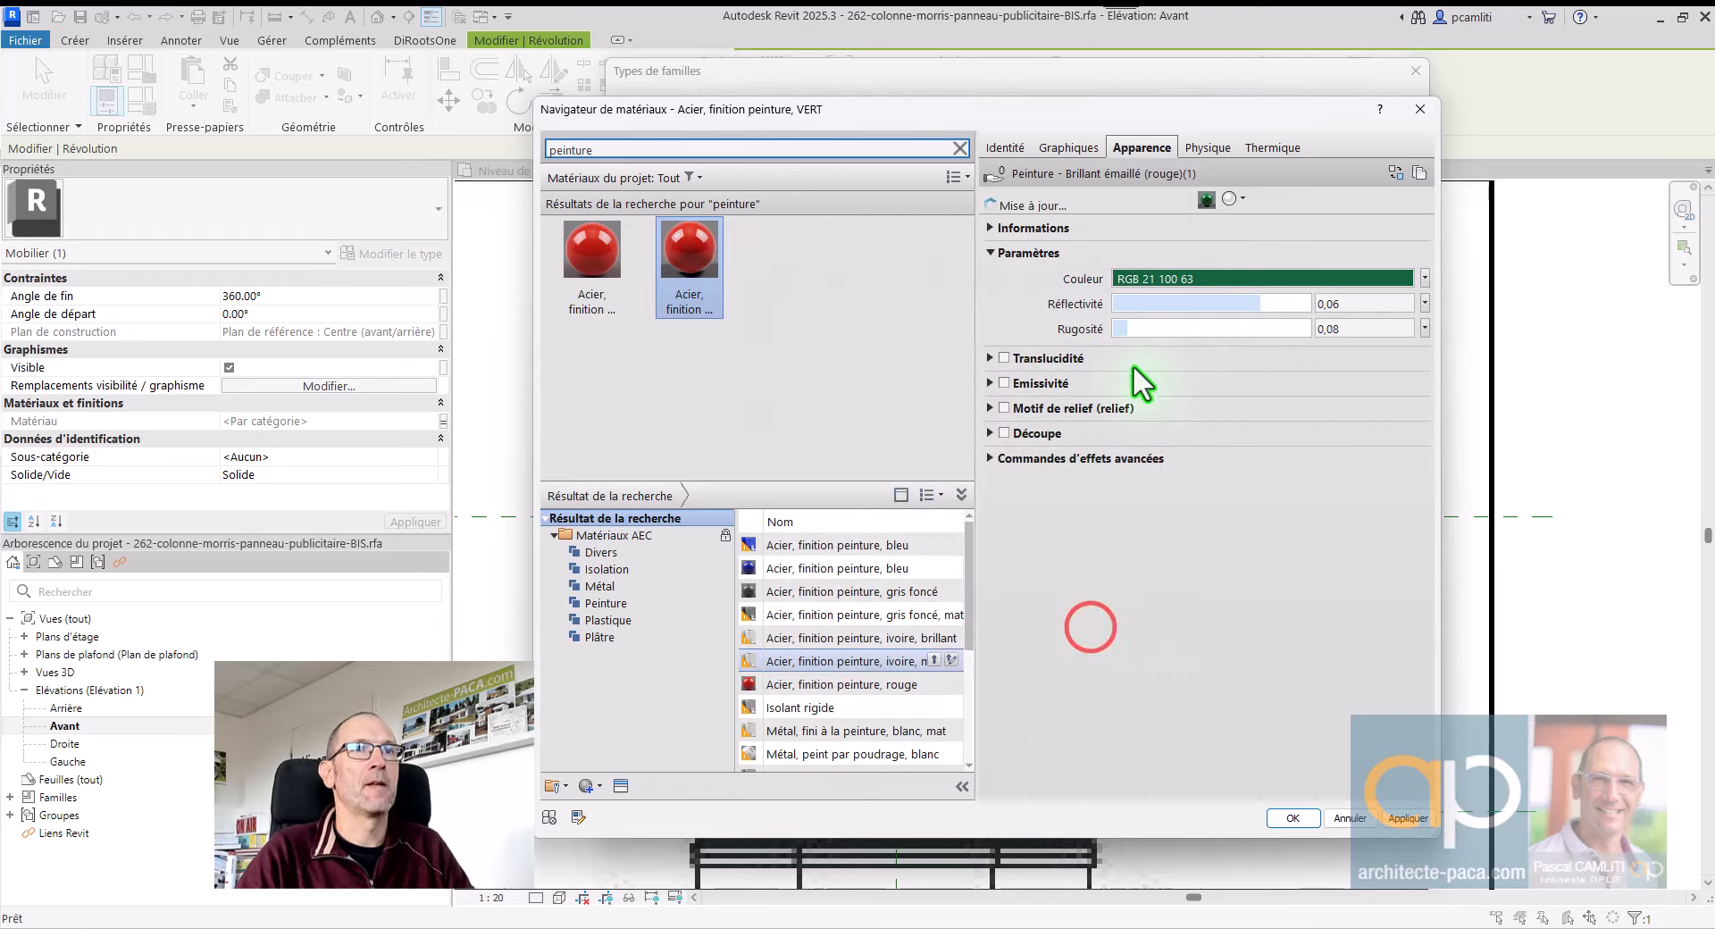
# Step: Make the green material's shading use its render appearance, and assign the material to the Matériau_Colonne parameter
pyautogui.click(1070, 147)
pyautogui.click(1106, 197)
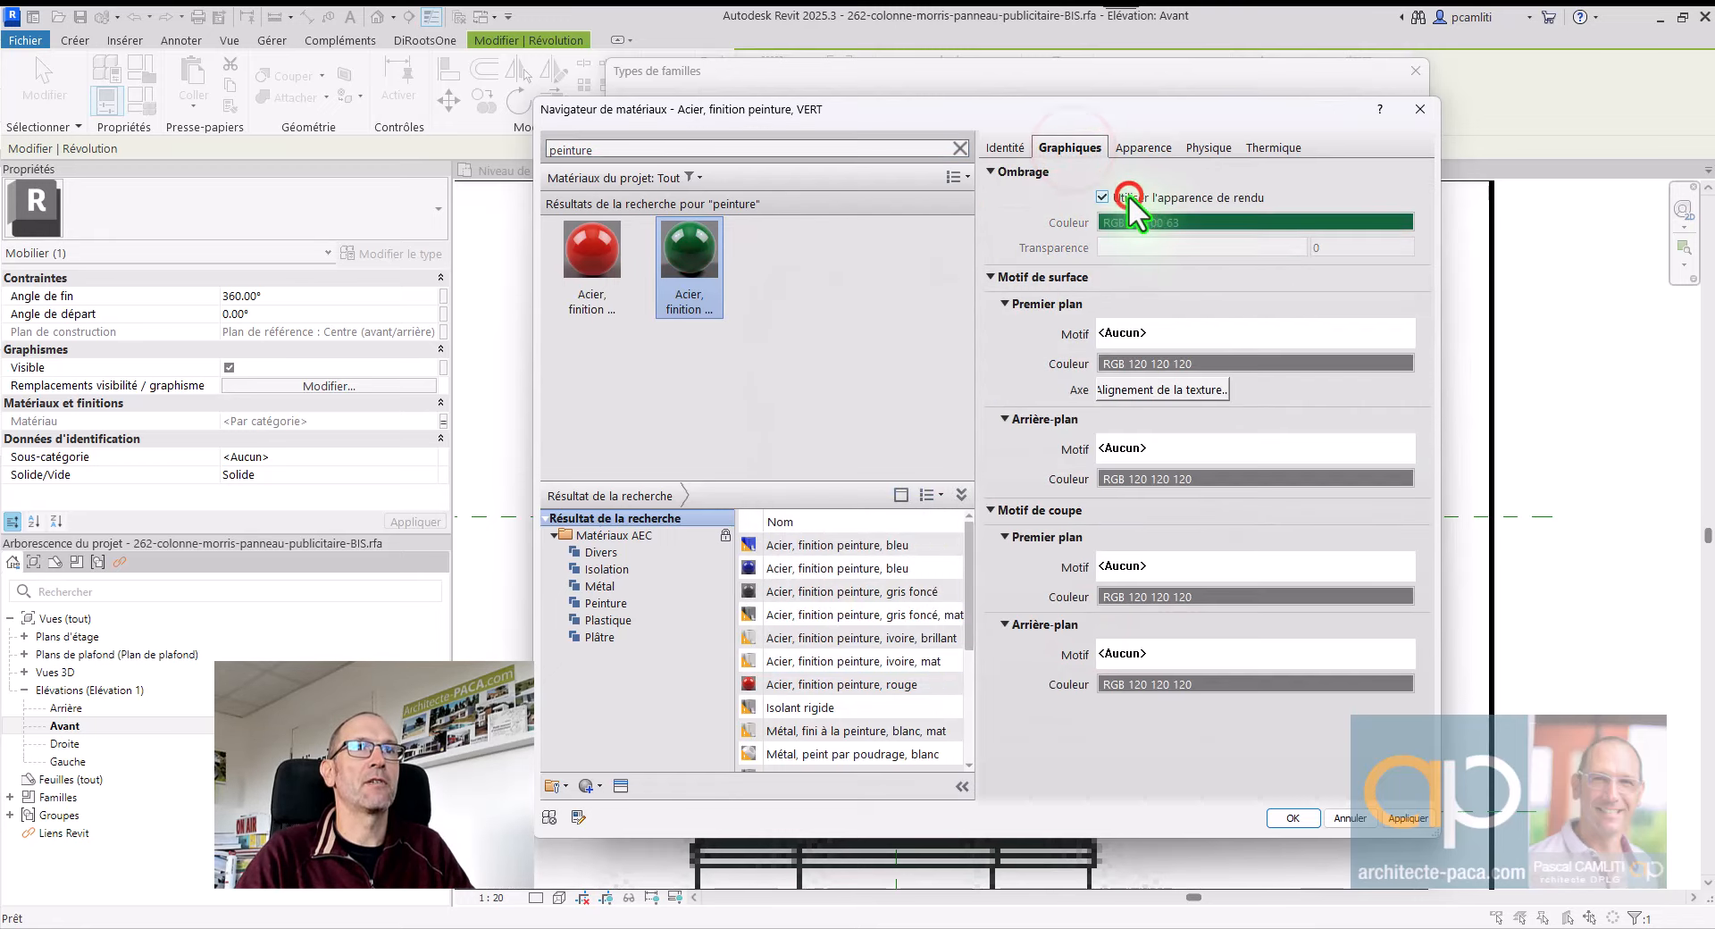
pyautogui.click(1293, 818)
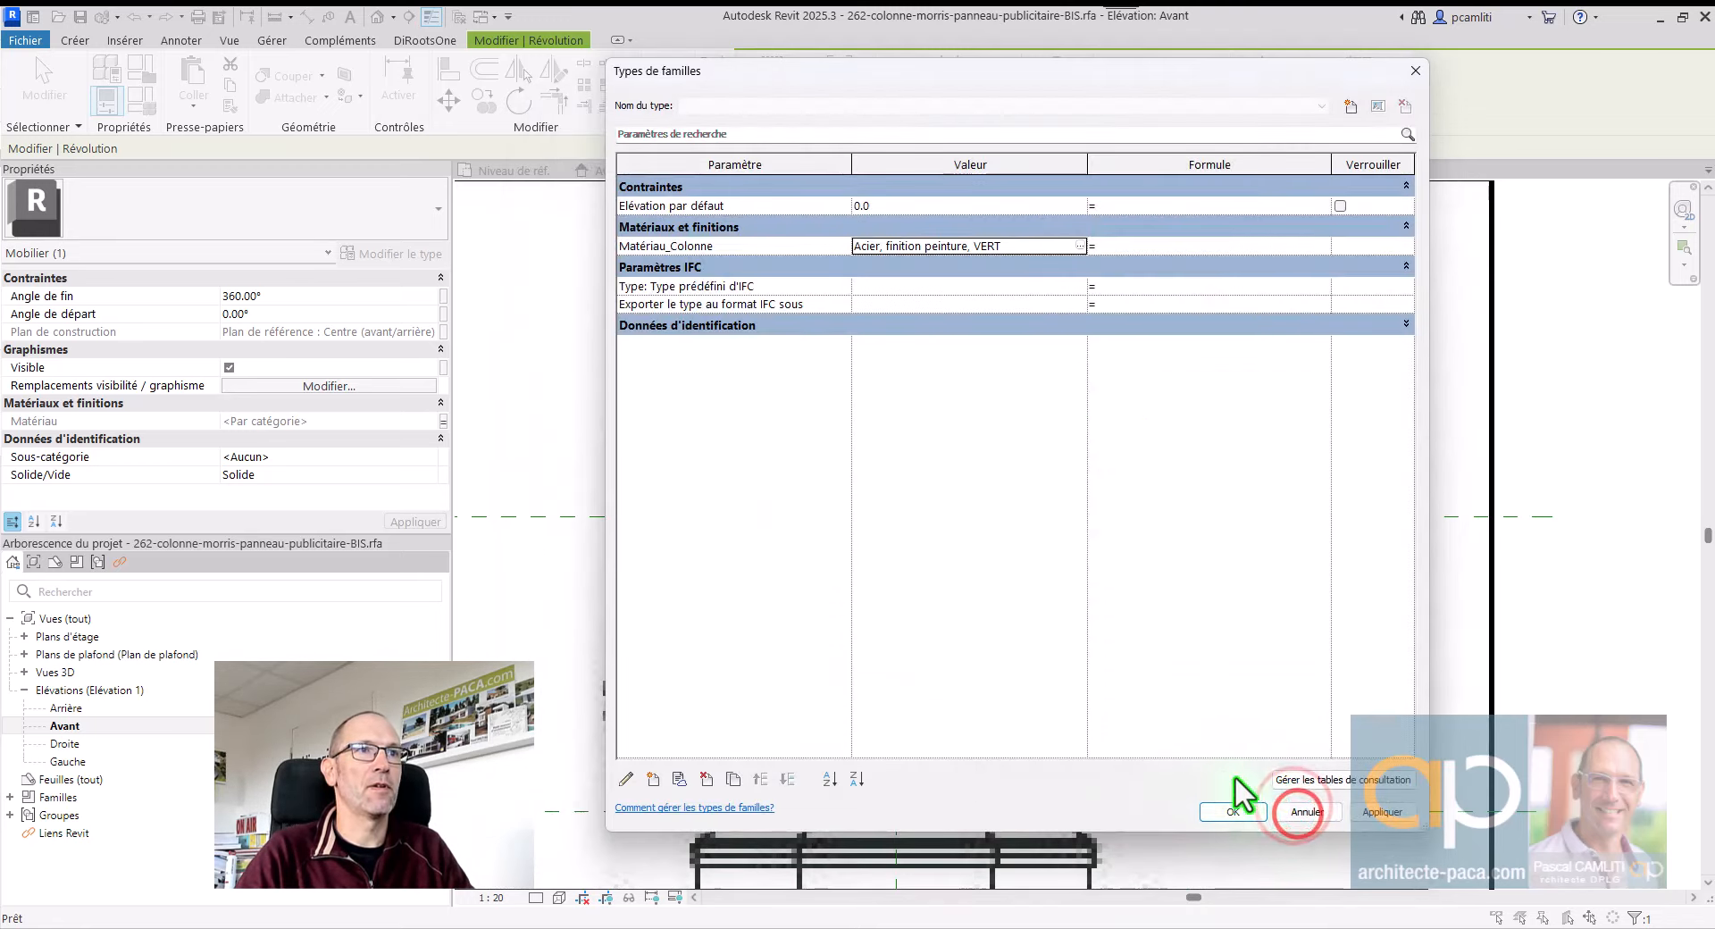
pyautogui.click(1249, 817)
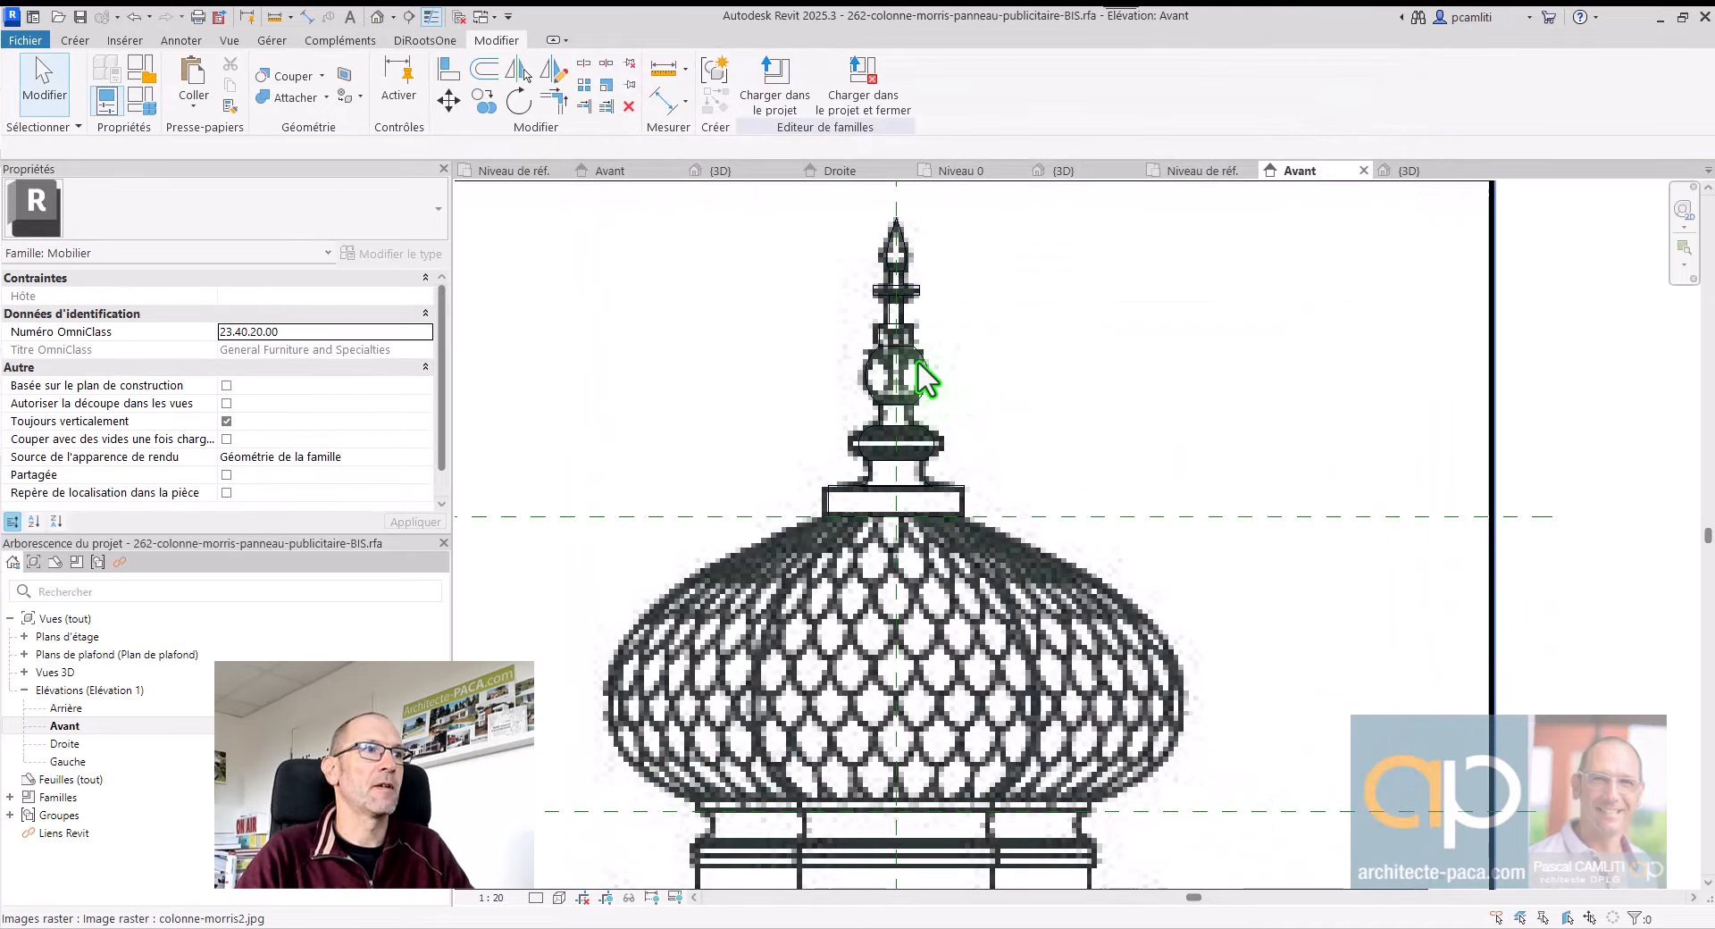
# Step: Display the 3D view in a coloured visual style and orbit around the finial to check its green material
pyautogui.press('3')
pyautogui.press('d')
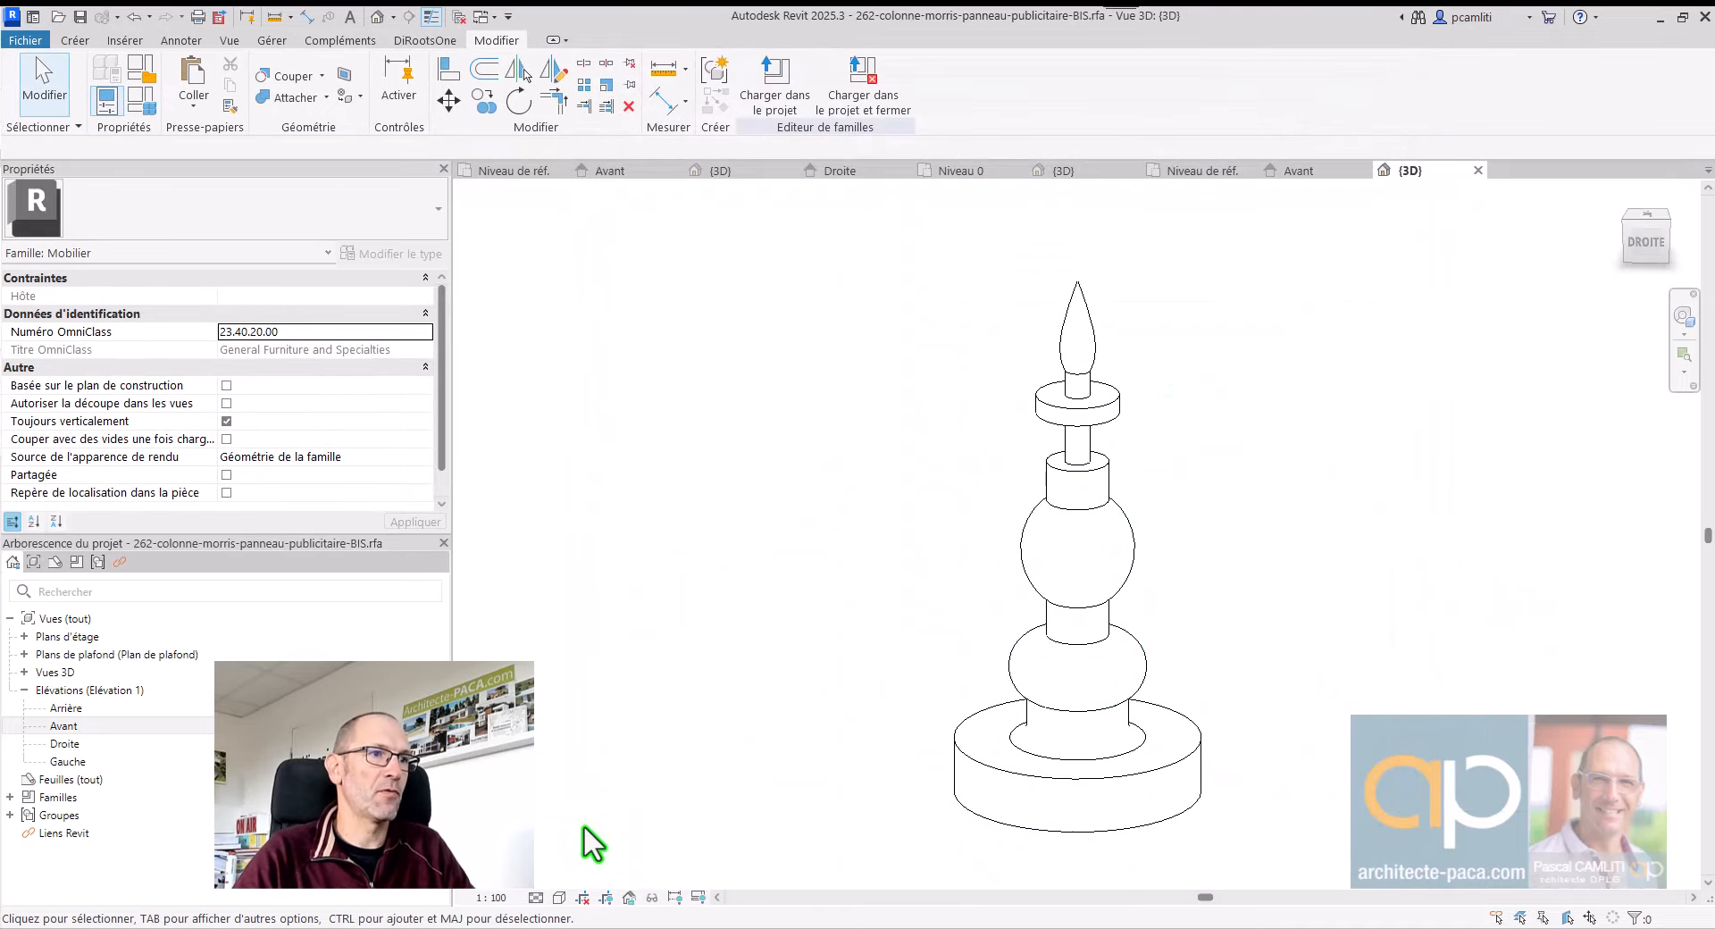
pyautogui.click(538, 896)
pyautogui.click(598, 832)
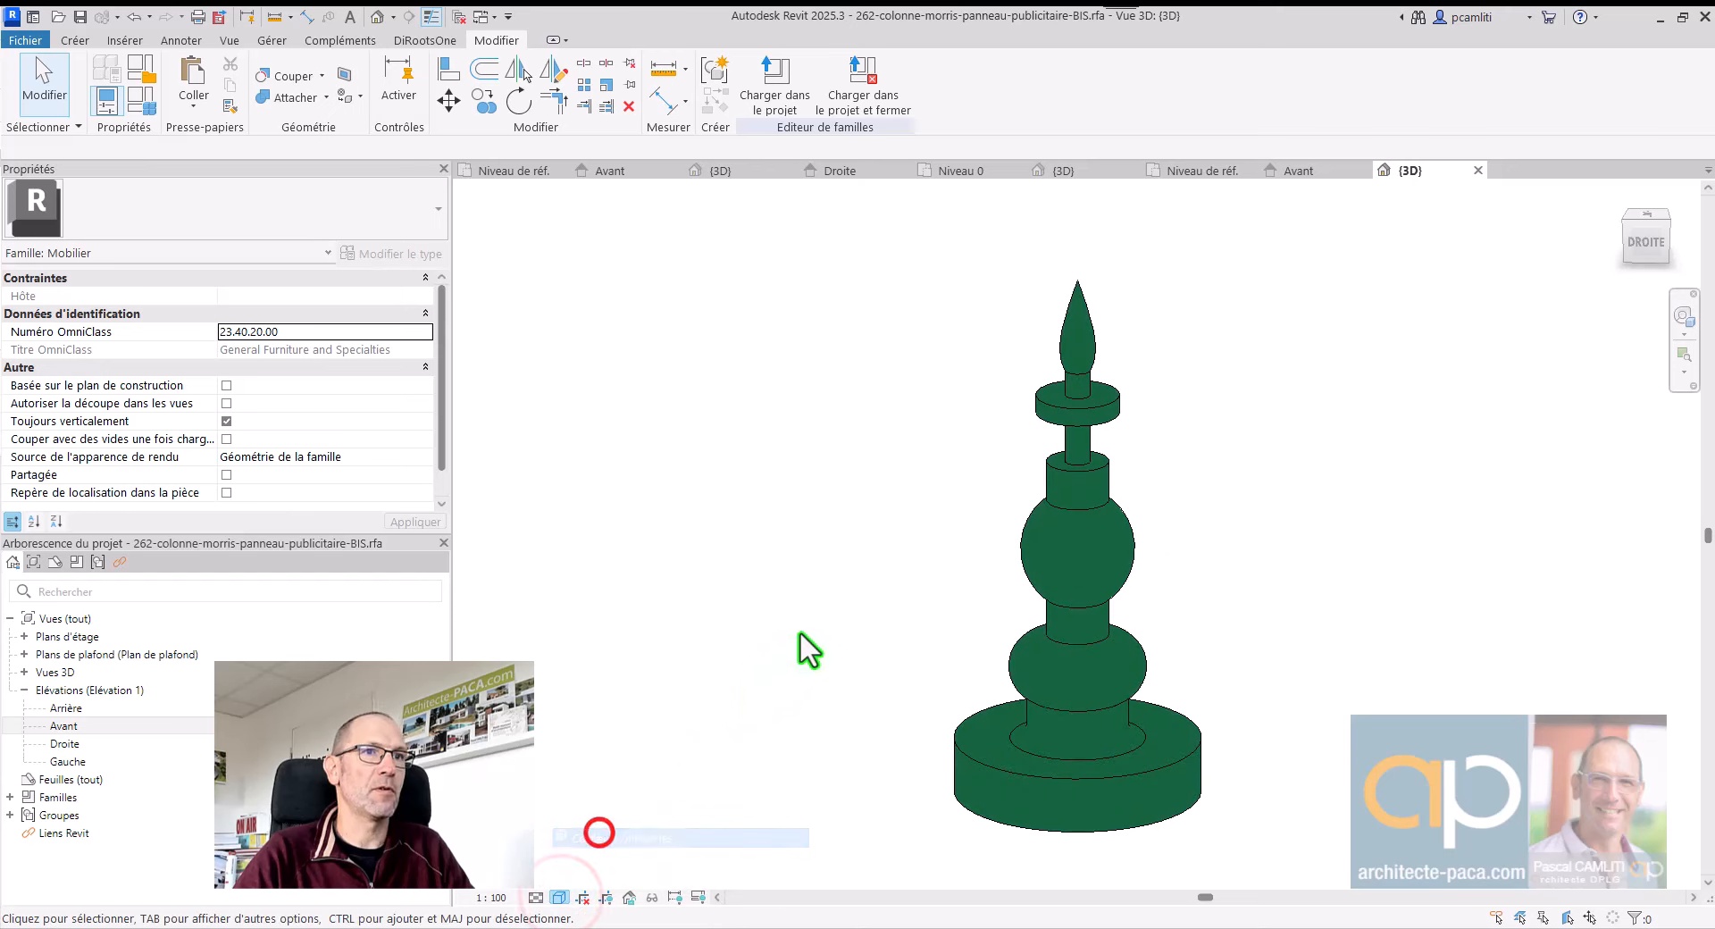
pyautogui.keyDown('shift'); pyautogui.moveTo(1353, 449); pyautogui.dragTo(1209, 525, button='middle'); pyautogui.keyUp('shift')
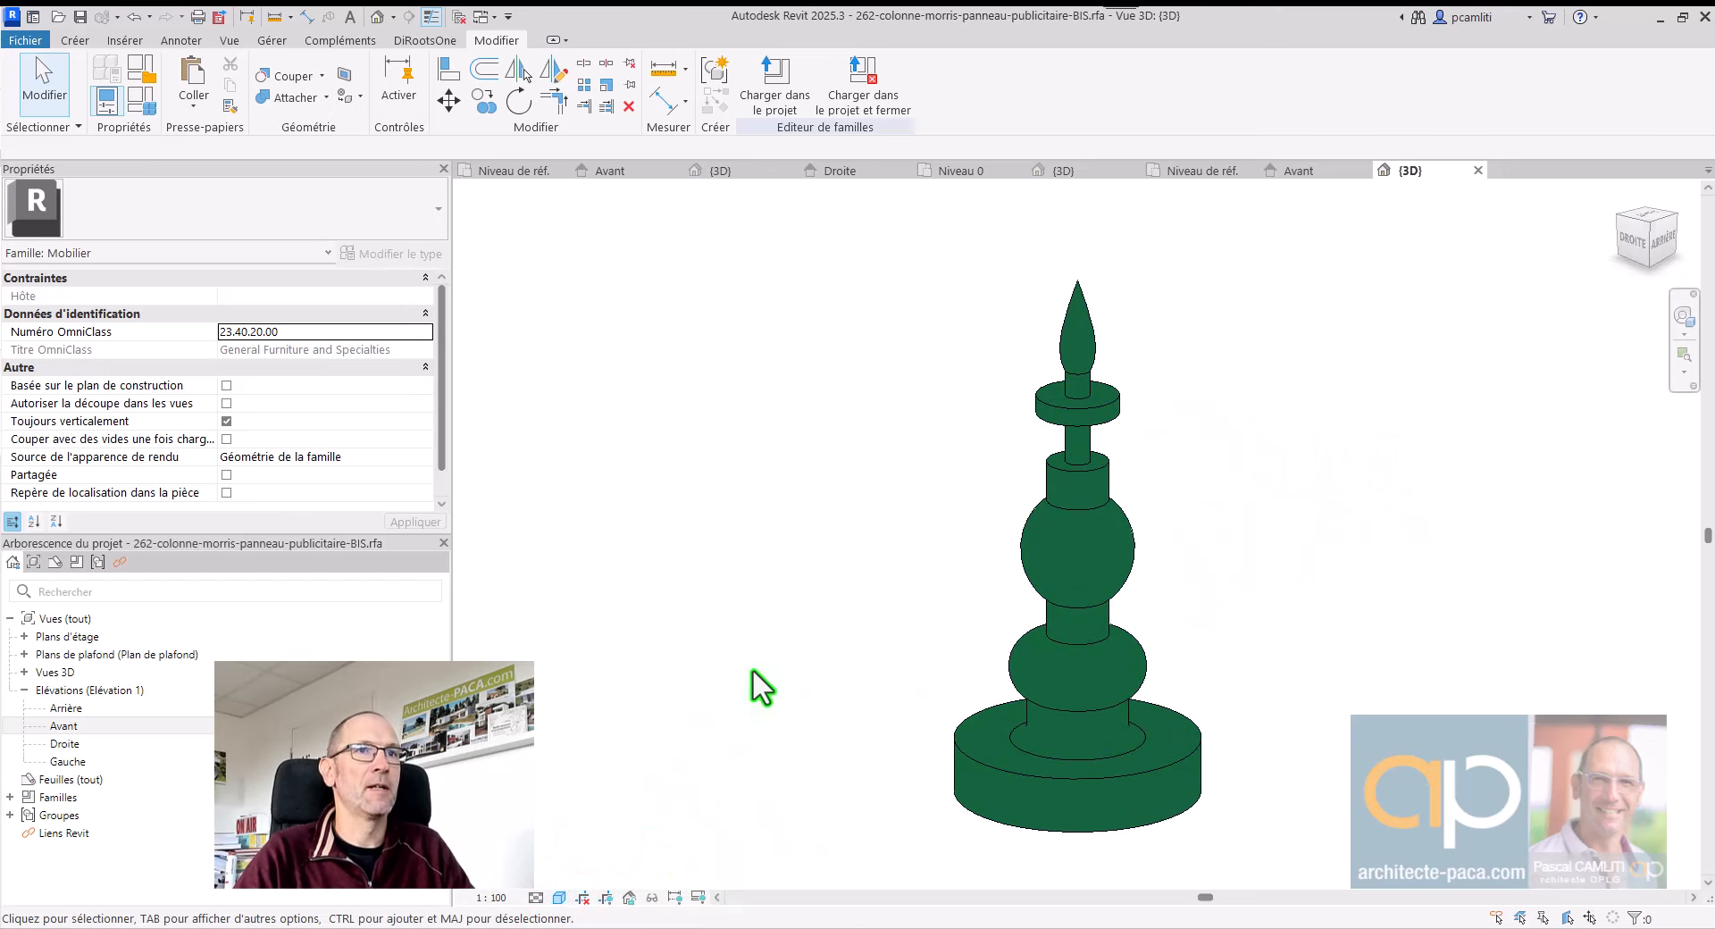
# Step: Try a vertical reference plane at the dome's left edge in the Avant elevation, extending it below the dome, and delete it
pyautogui.click(1323, 173)
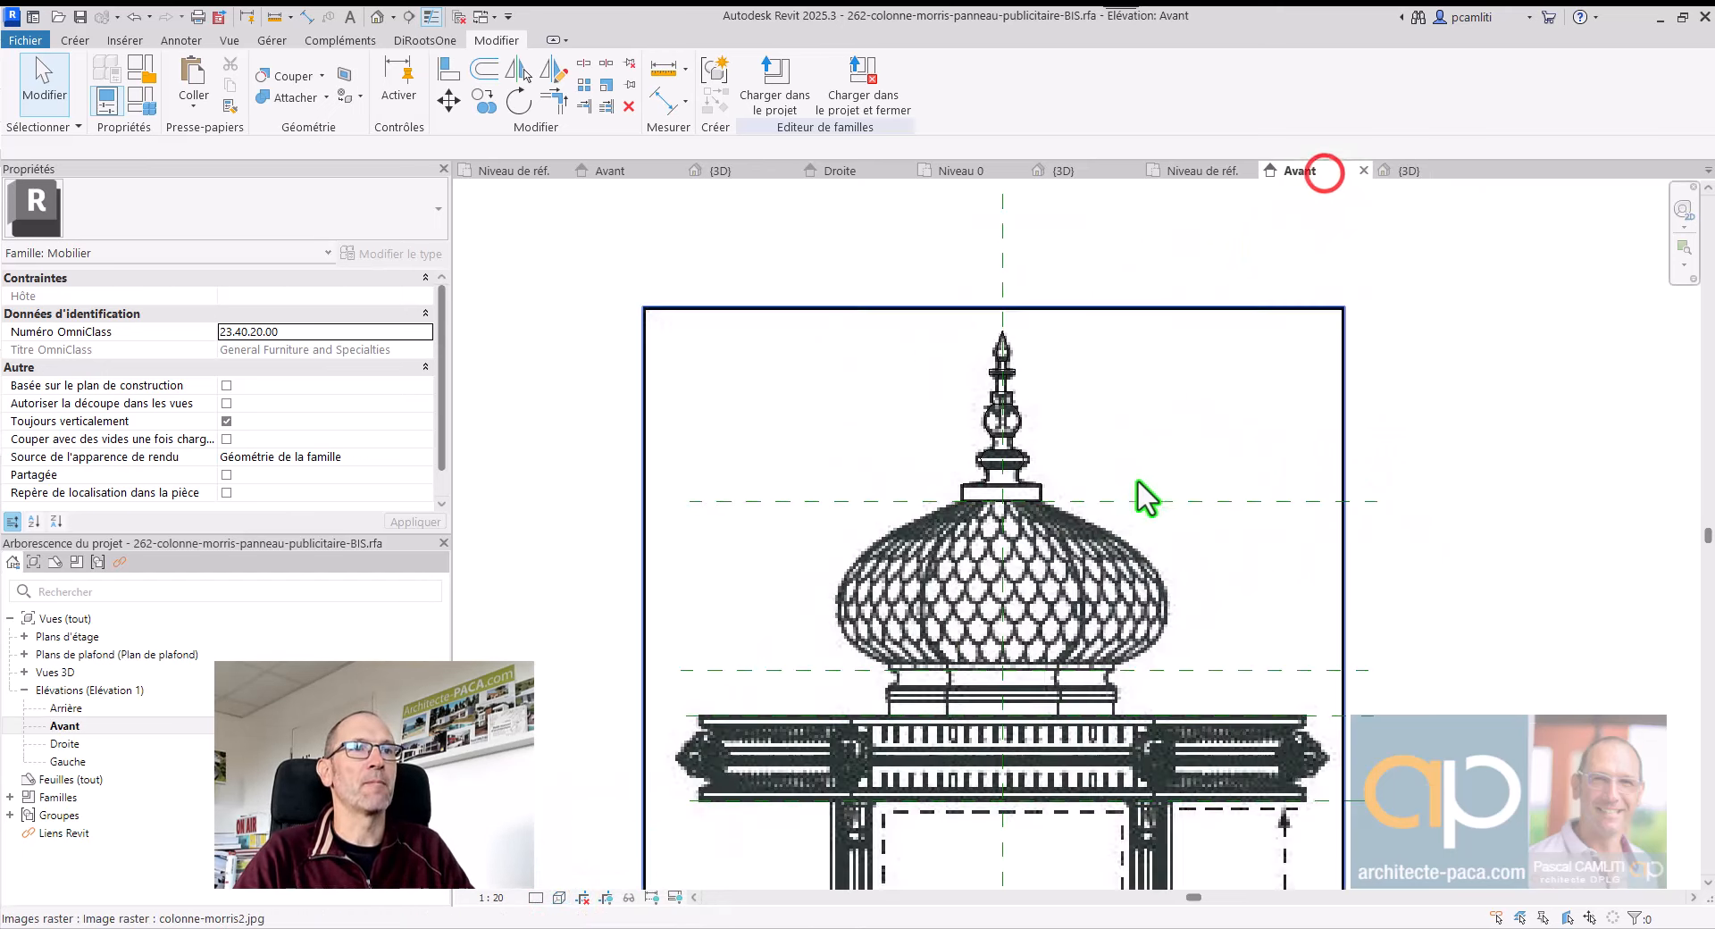
pyautogui.scroll(1, 1004, 517)
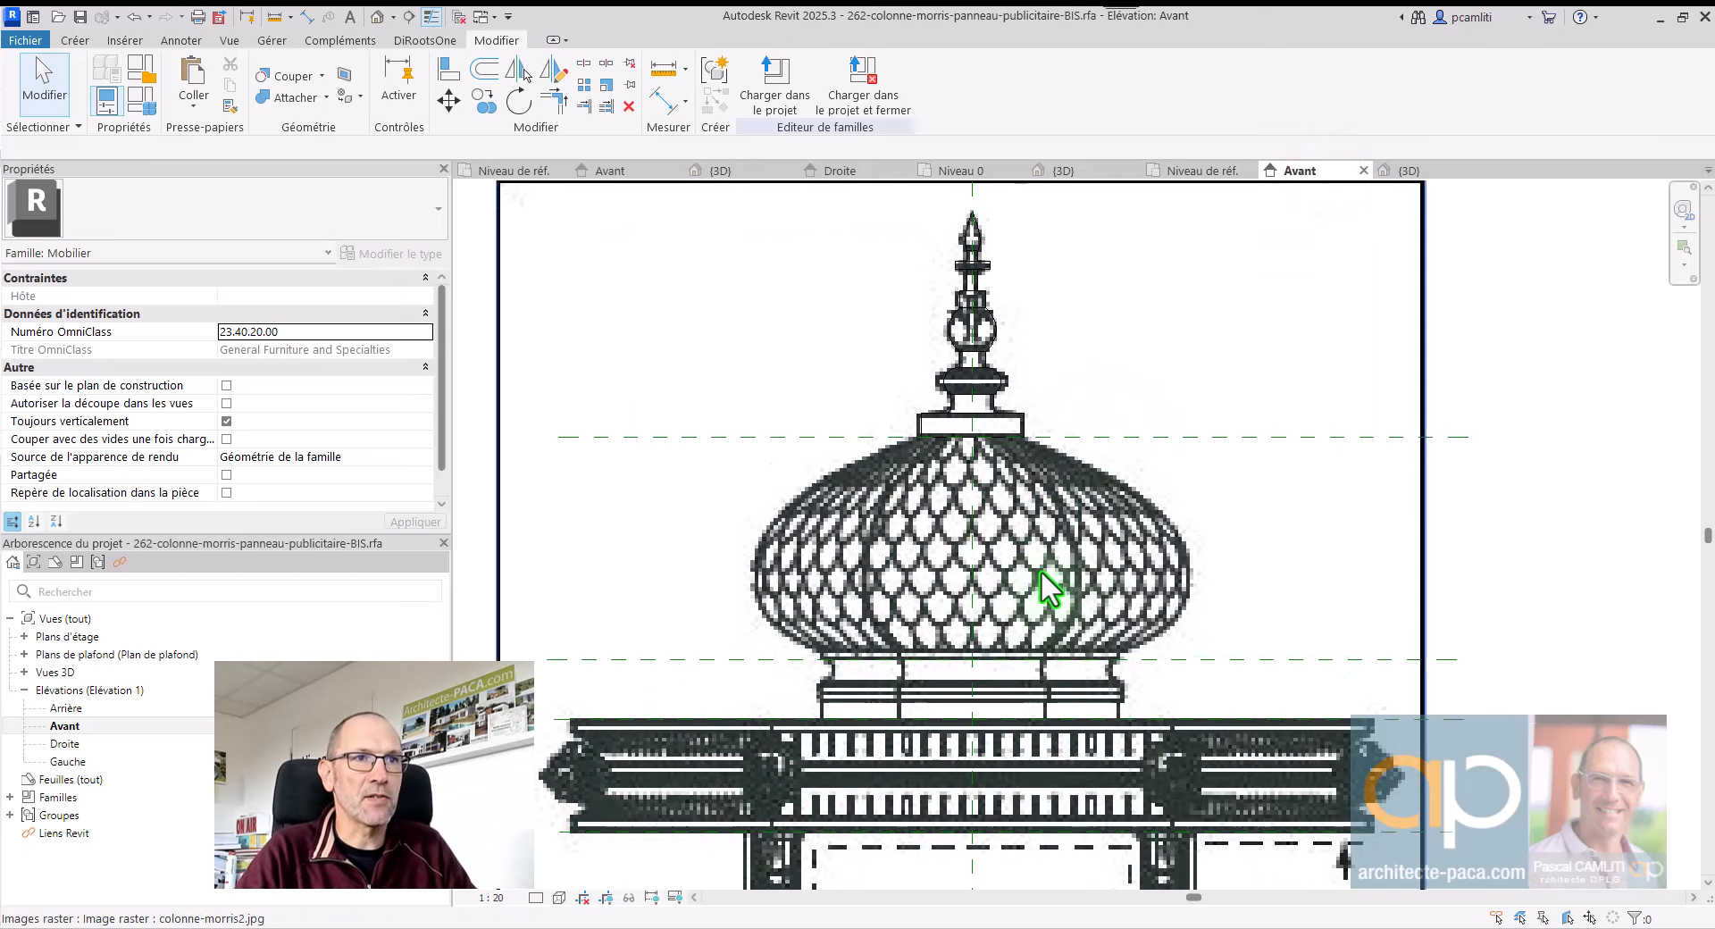
pyautogui.scroll(1, 1042, 570)
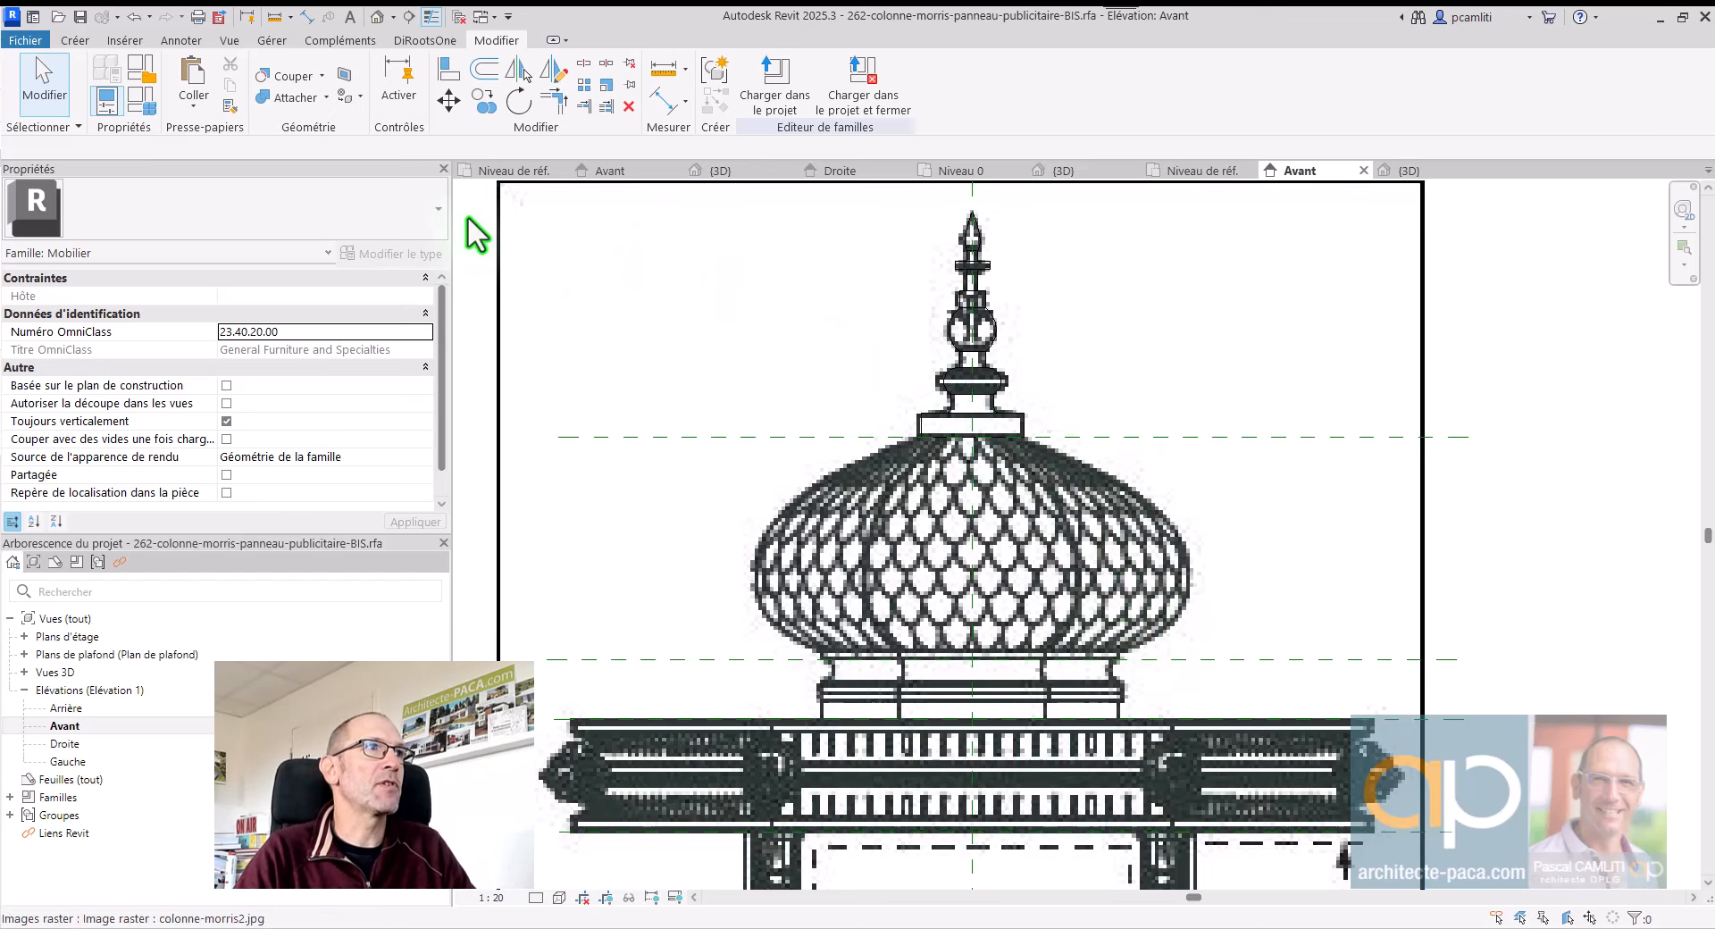
pyautogui.click(75, 42)
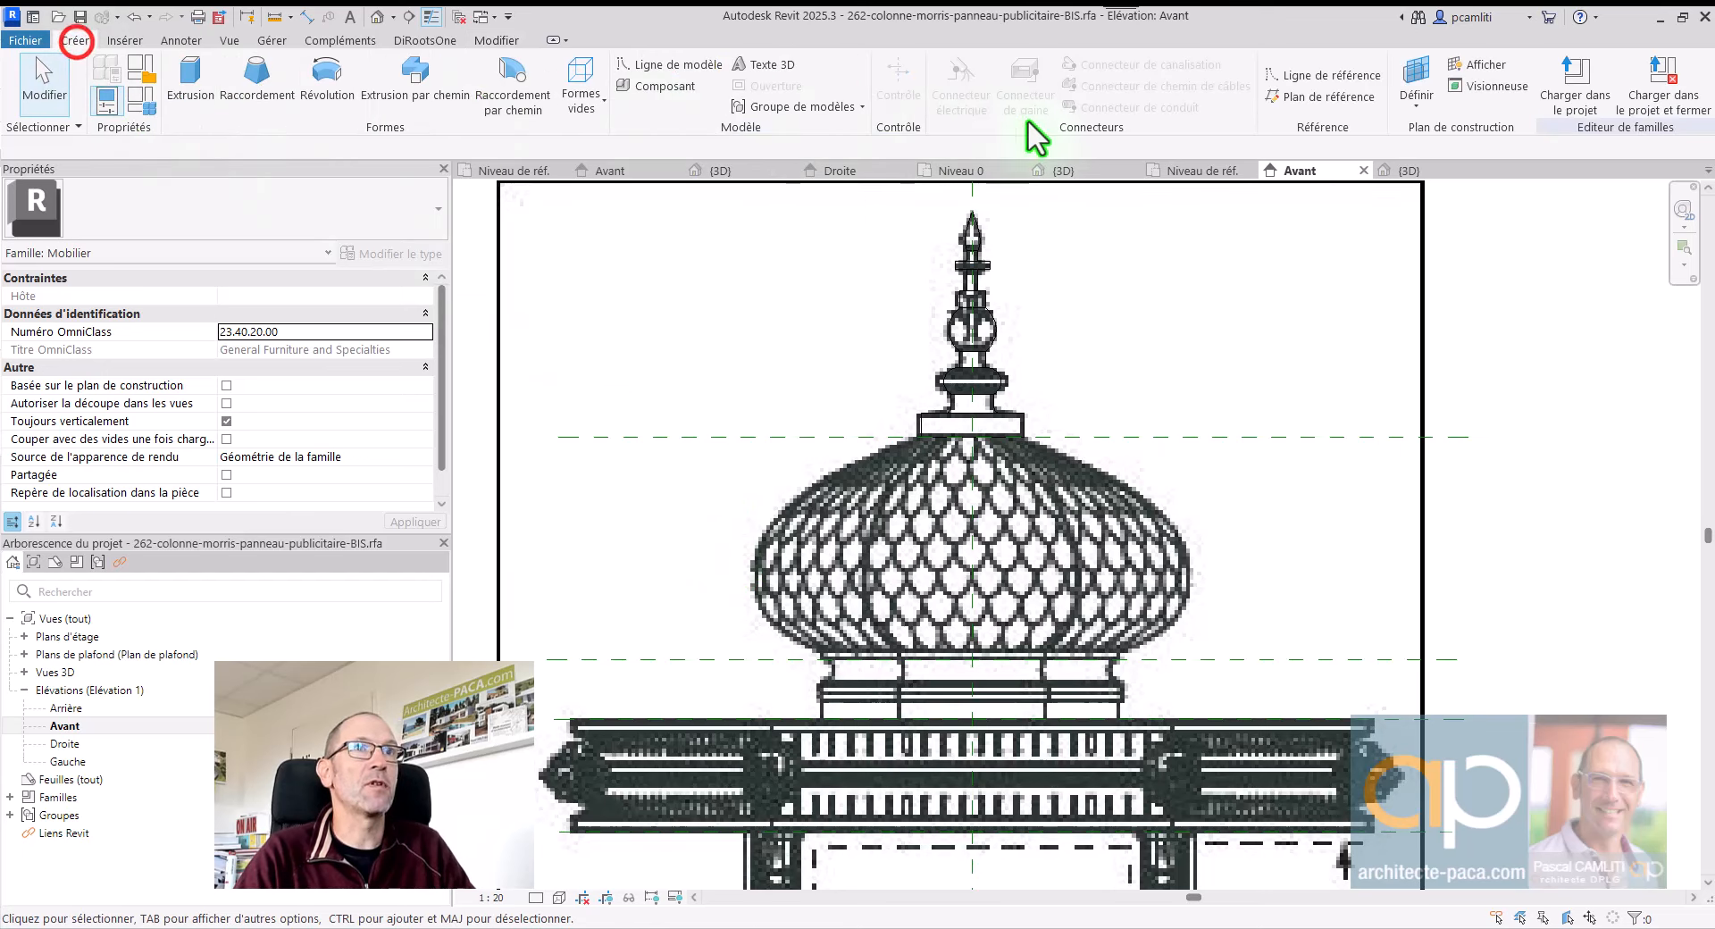
pyautogui.click(1317, 98)
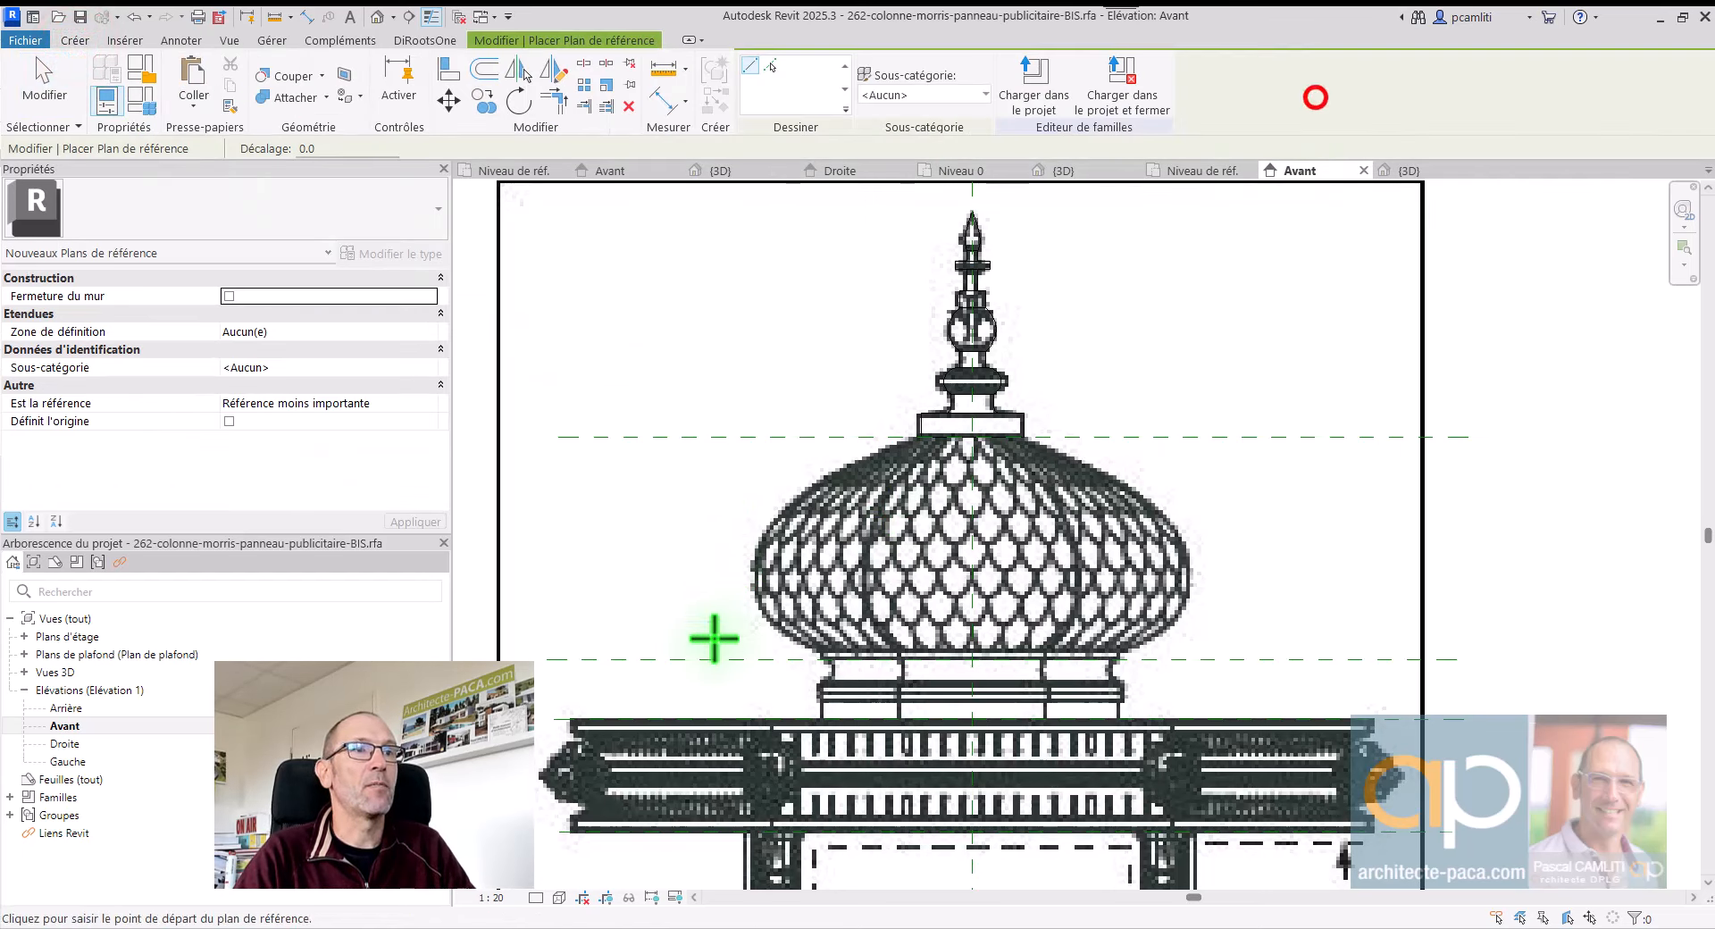
pyautogui.click(754, 576)
pyautogui.click(758, 352)
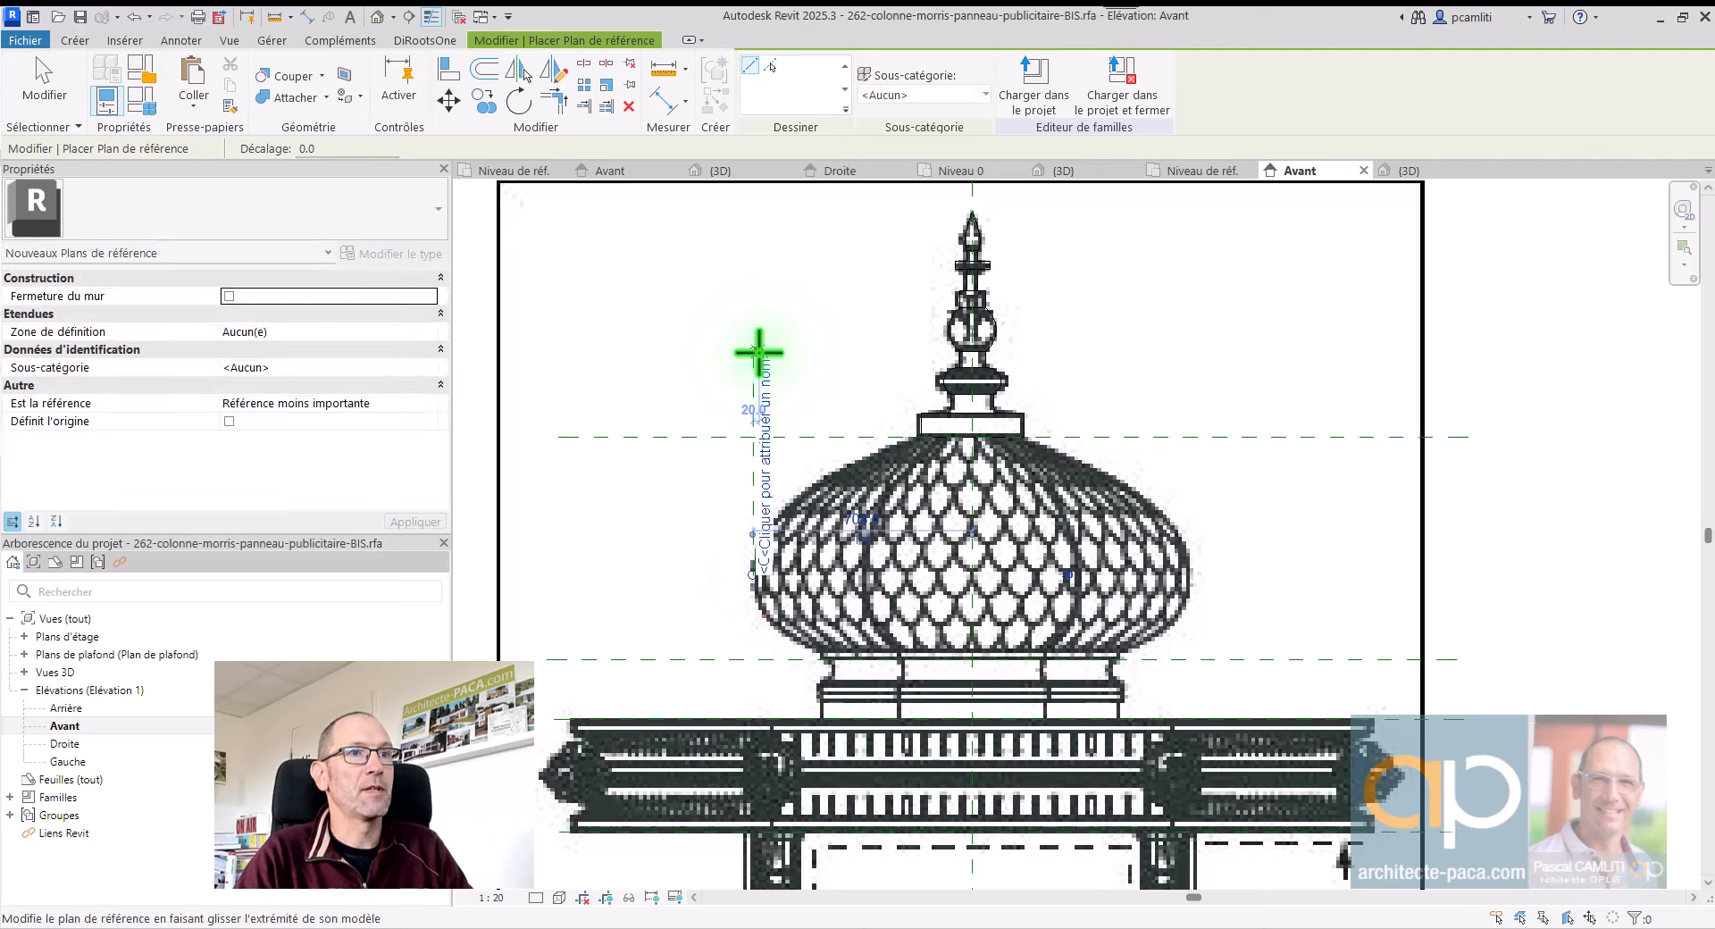
pyautogui.press('Escape')
pyautogui.click(754, 418)
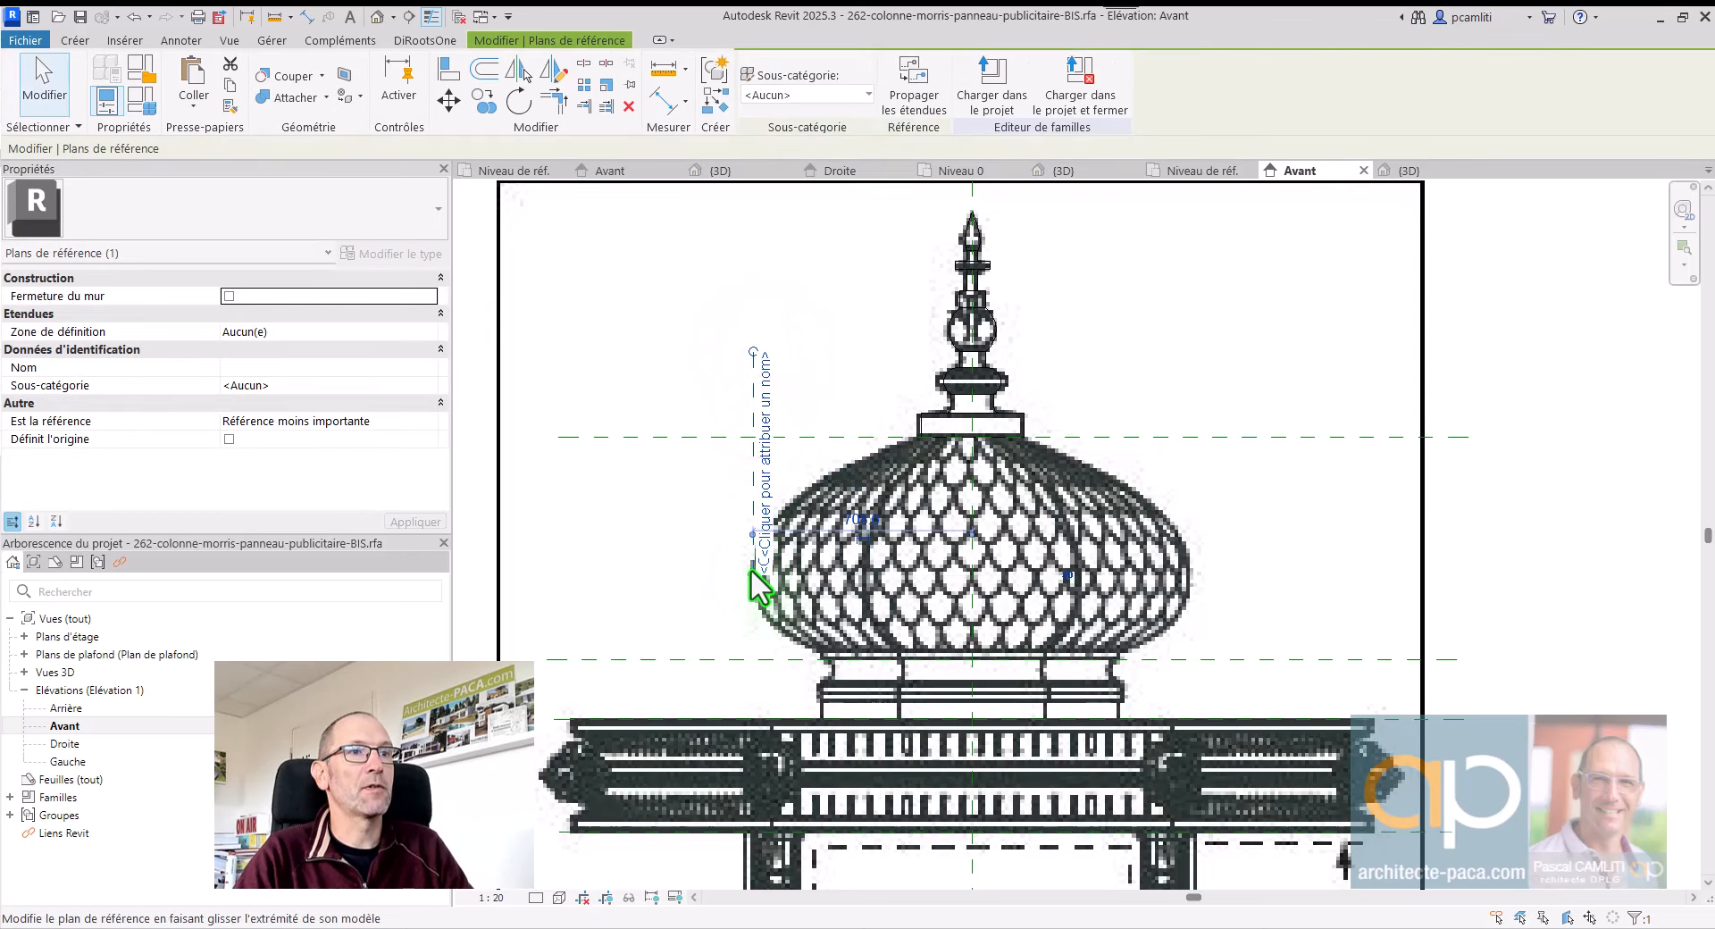
pyautogui.moveTo(751, 569); pyautogui.dragTo(756, 692)
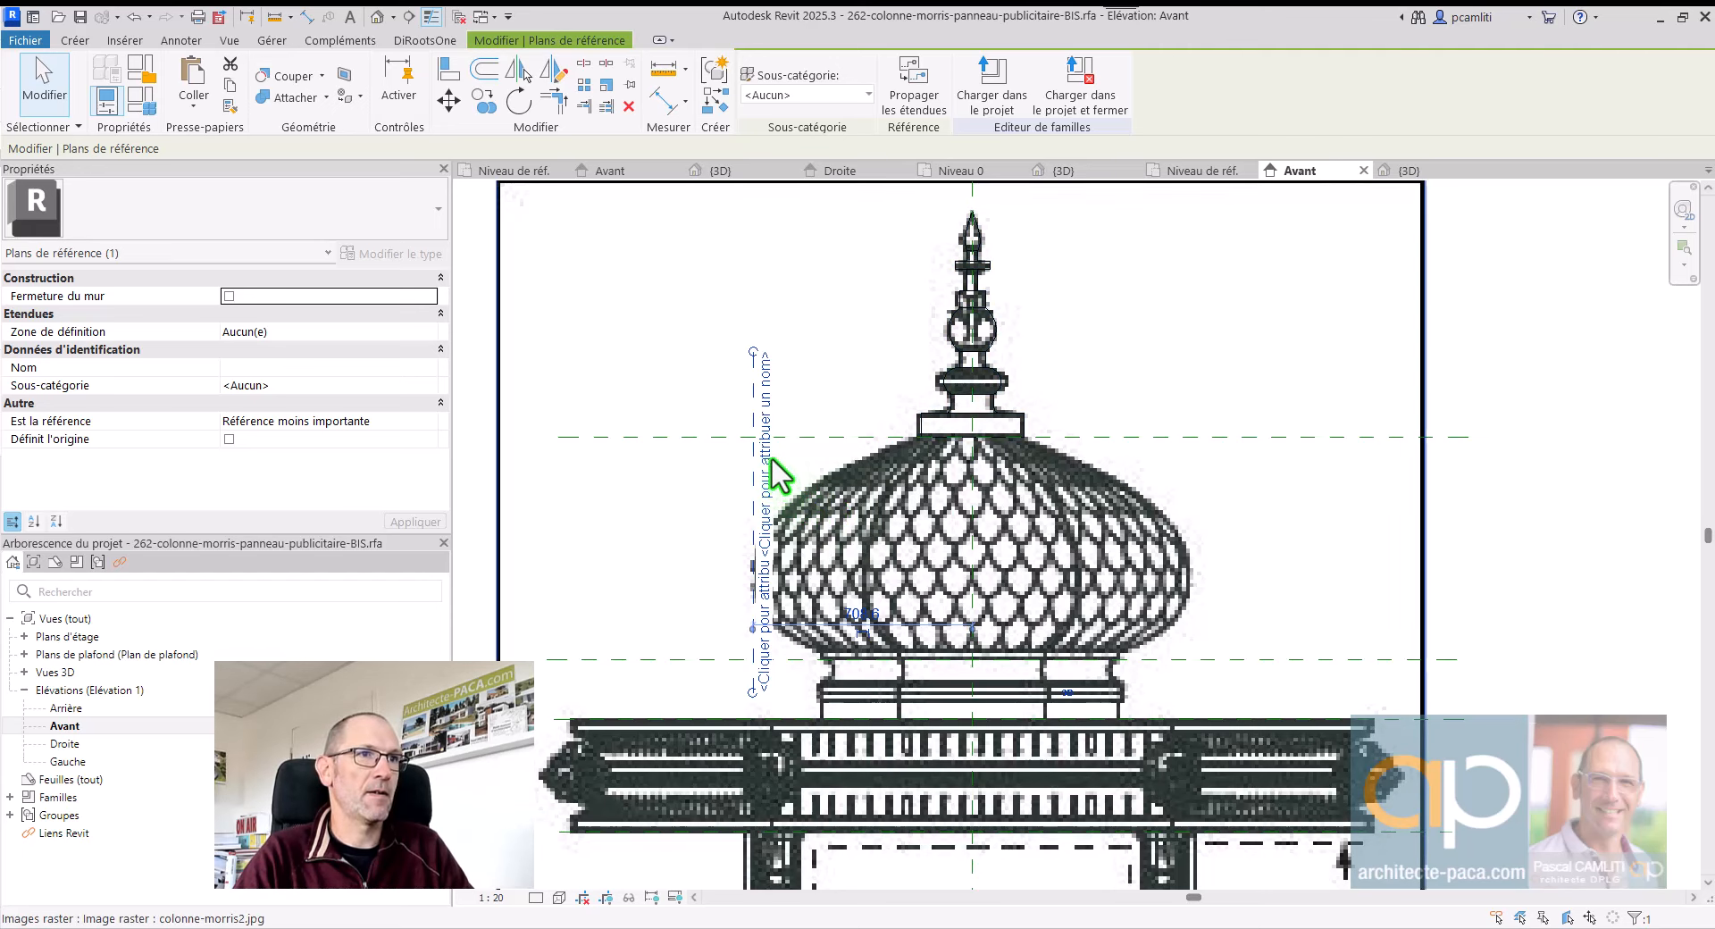
pyautogui.press('Escape')
pyautogui.click(751, 393)
pyautogui.press('Delete')
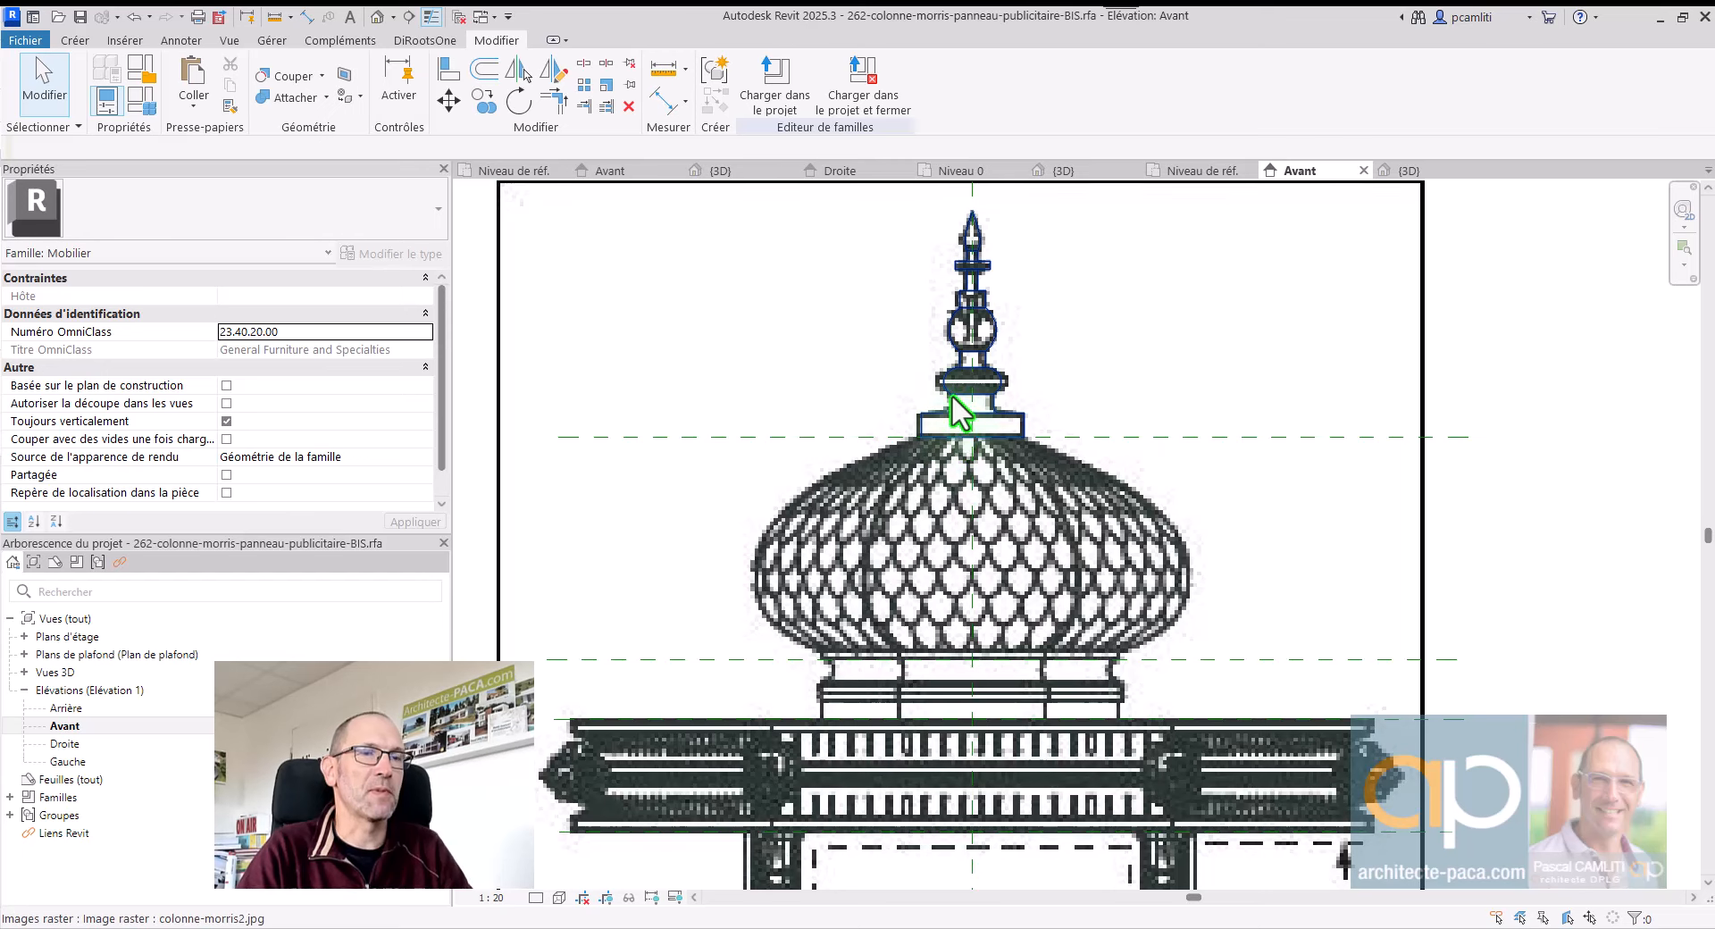
# Step: In the Niveau de réf. floor plan, import the image colonne-morris2.jpg and place it over the centre reference planes
pyautogui.doubleClick(109, 639)
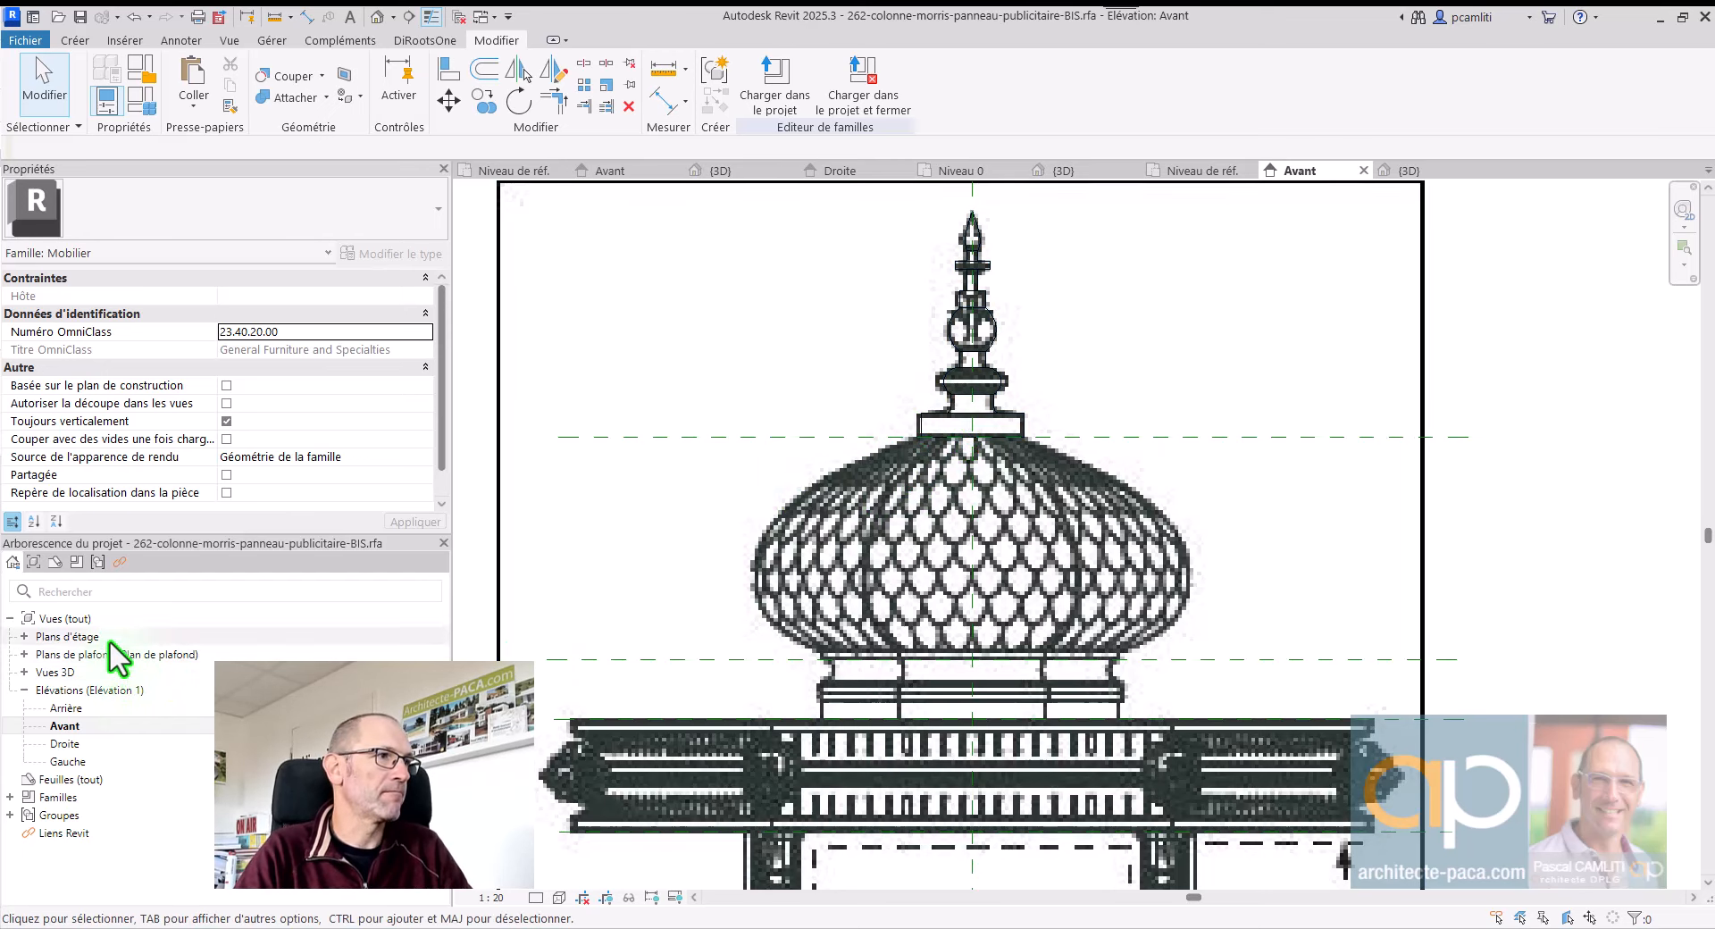
pyautogui.doubleClick(109, 657)
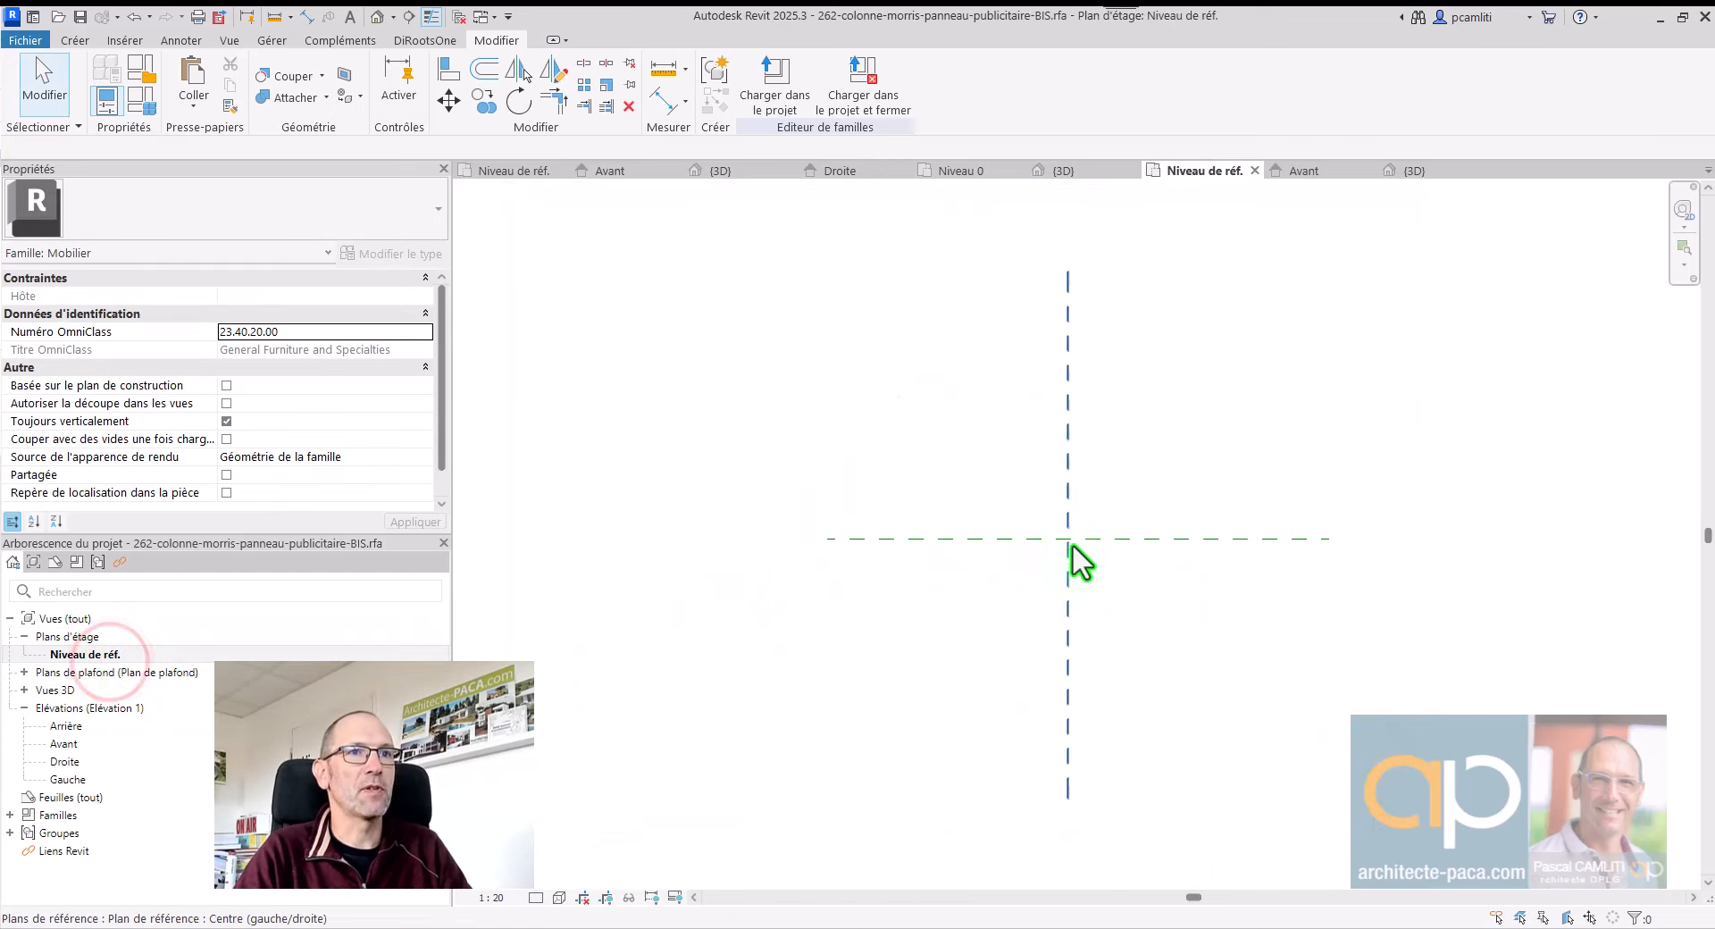
pyautogui.moveTo(1168, 603); pyautogui.dragTo(1116, 581, button='middle')
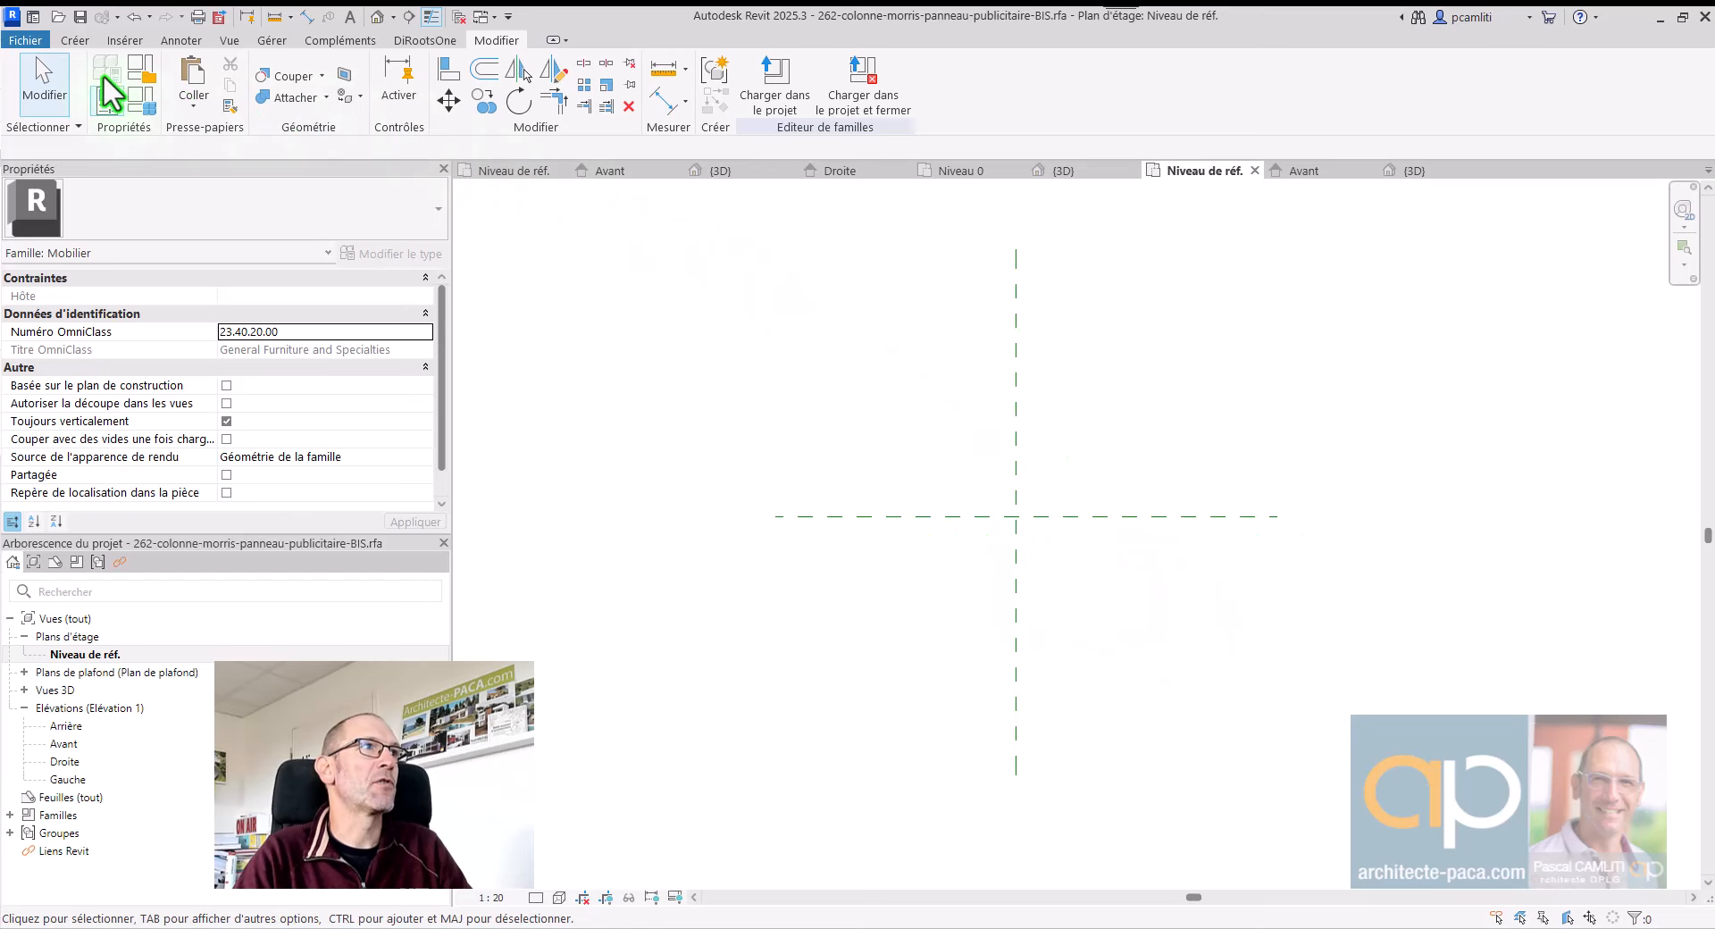
pyautogui.click(125, 40)
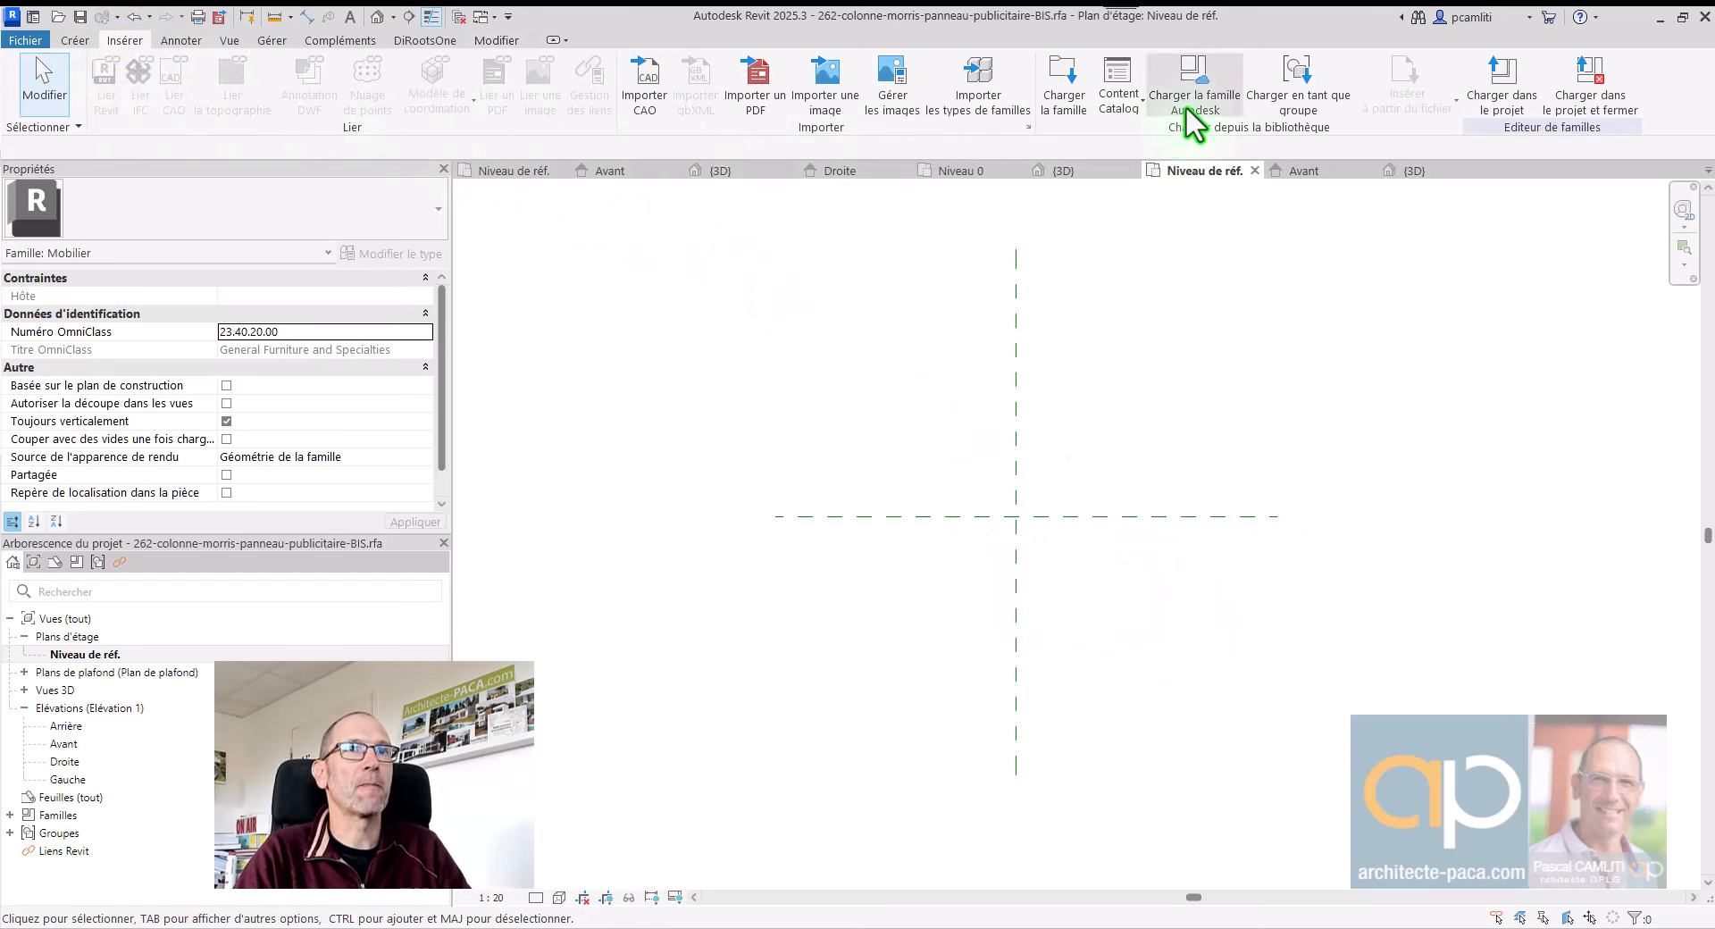
pyautogui.click(820, 79)
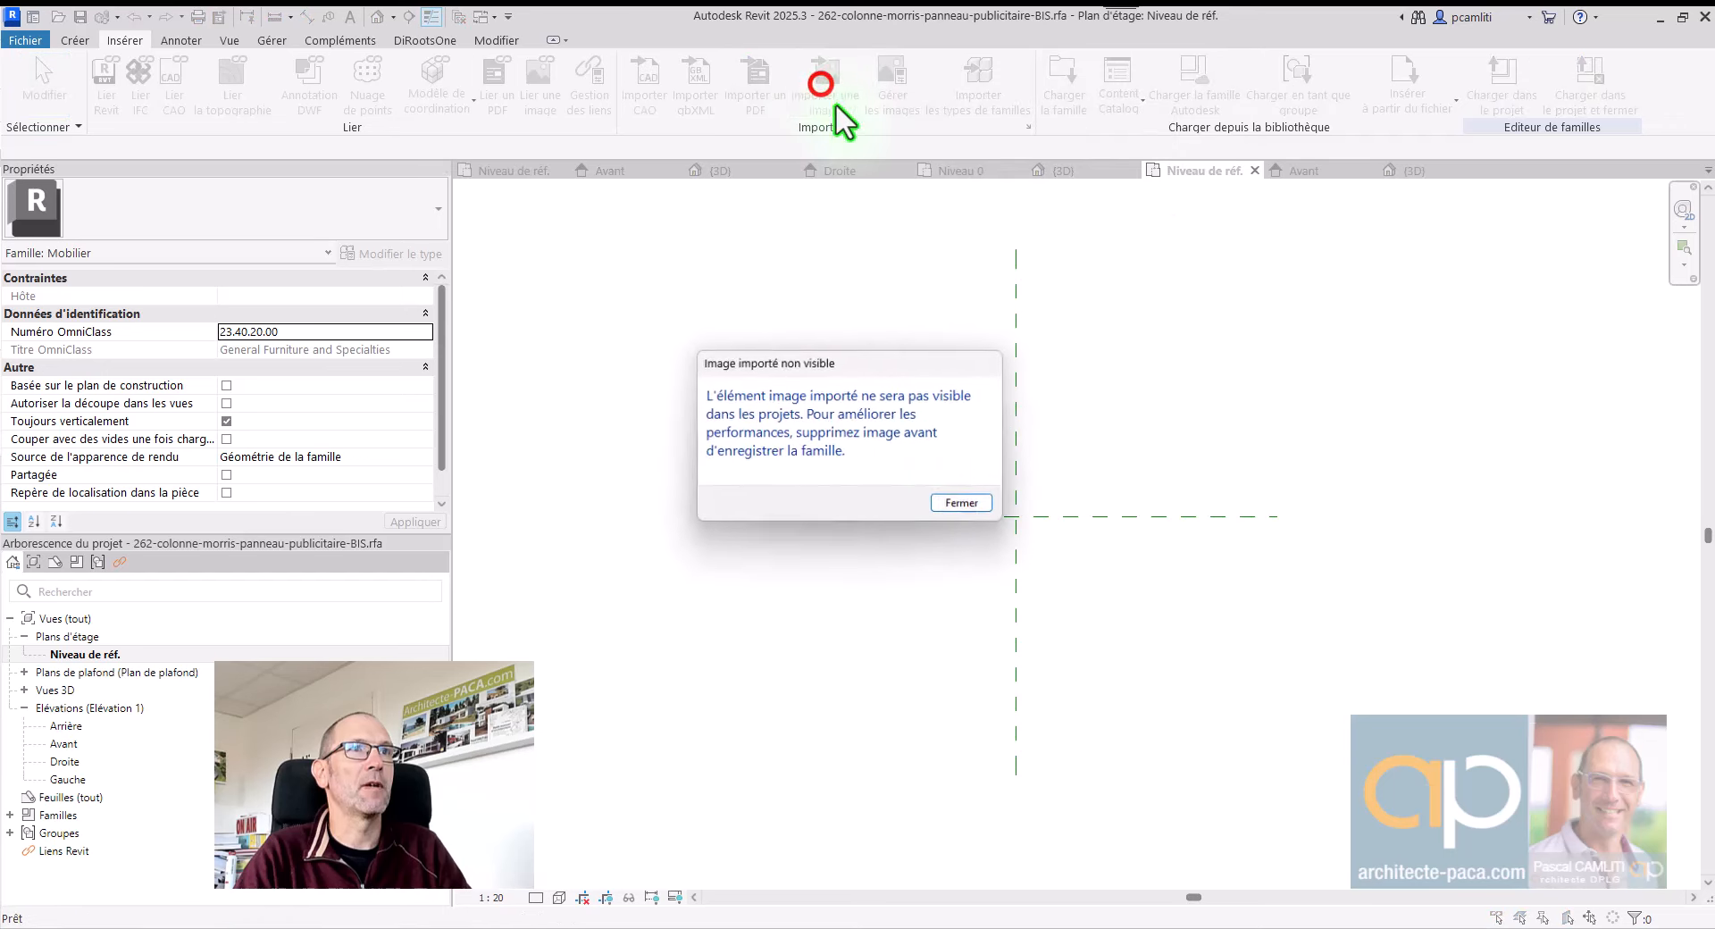
pyautogui.click(956, 507)
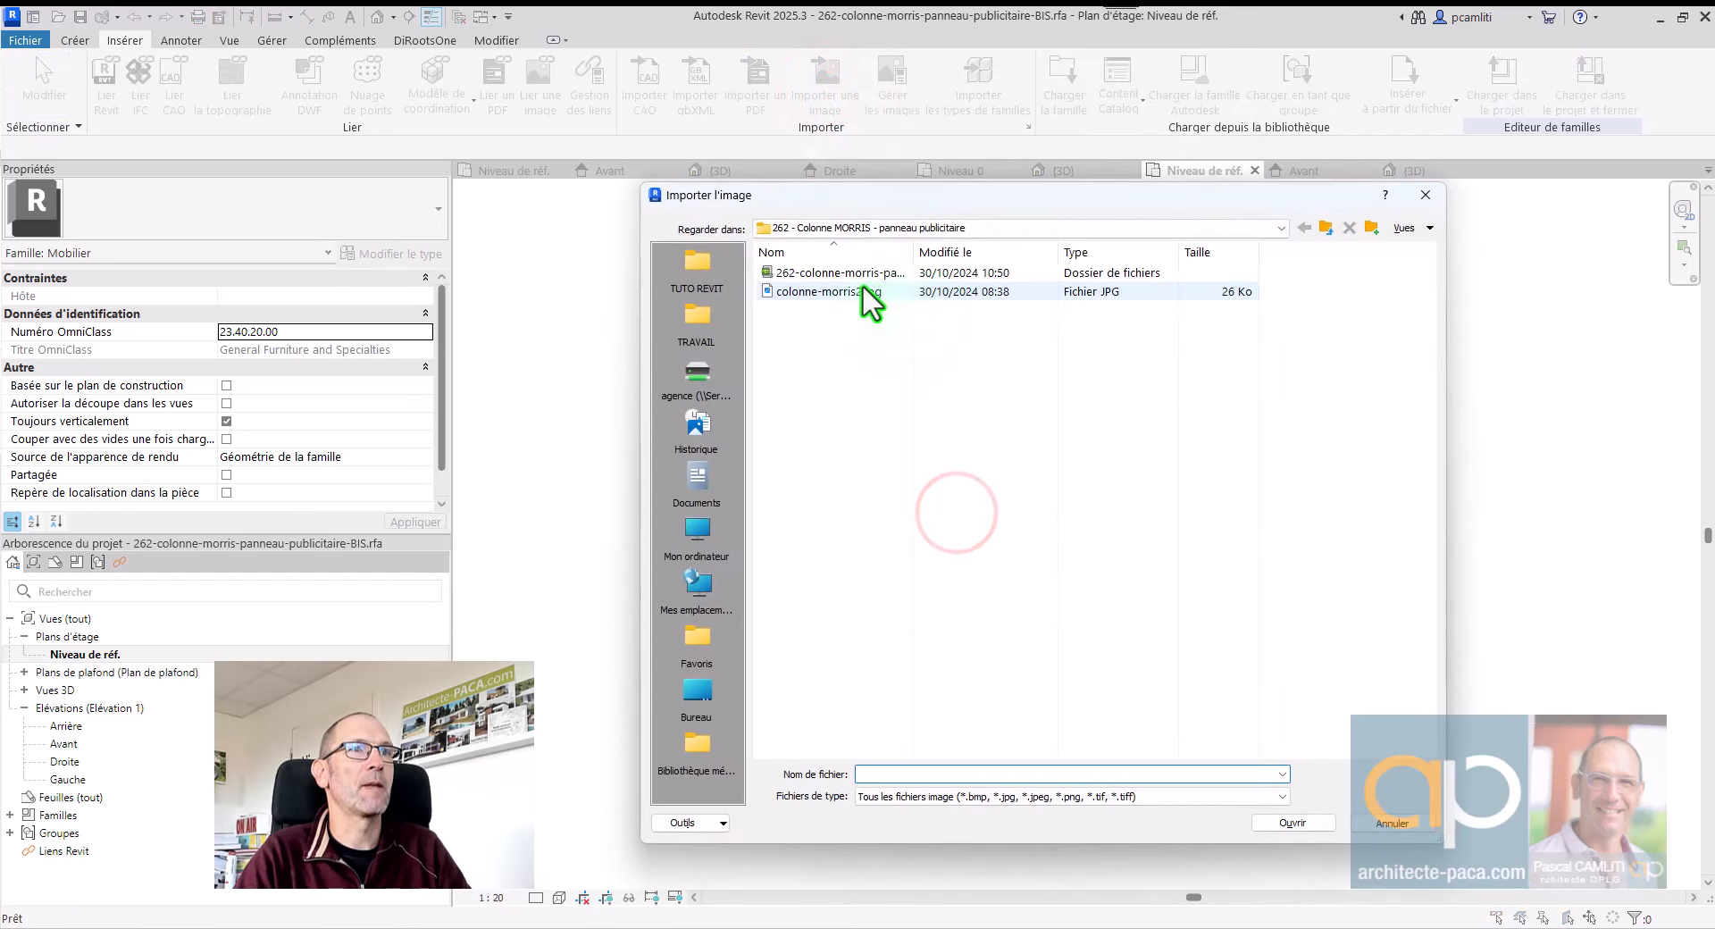
pyautogui.doubleClick(861, 284)
pyautogui.click(1027, 630)
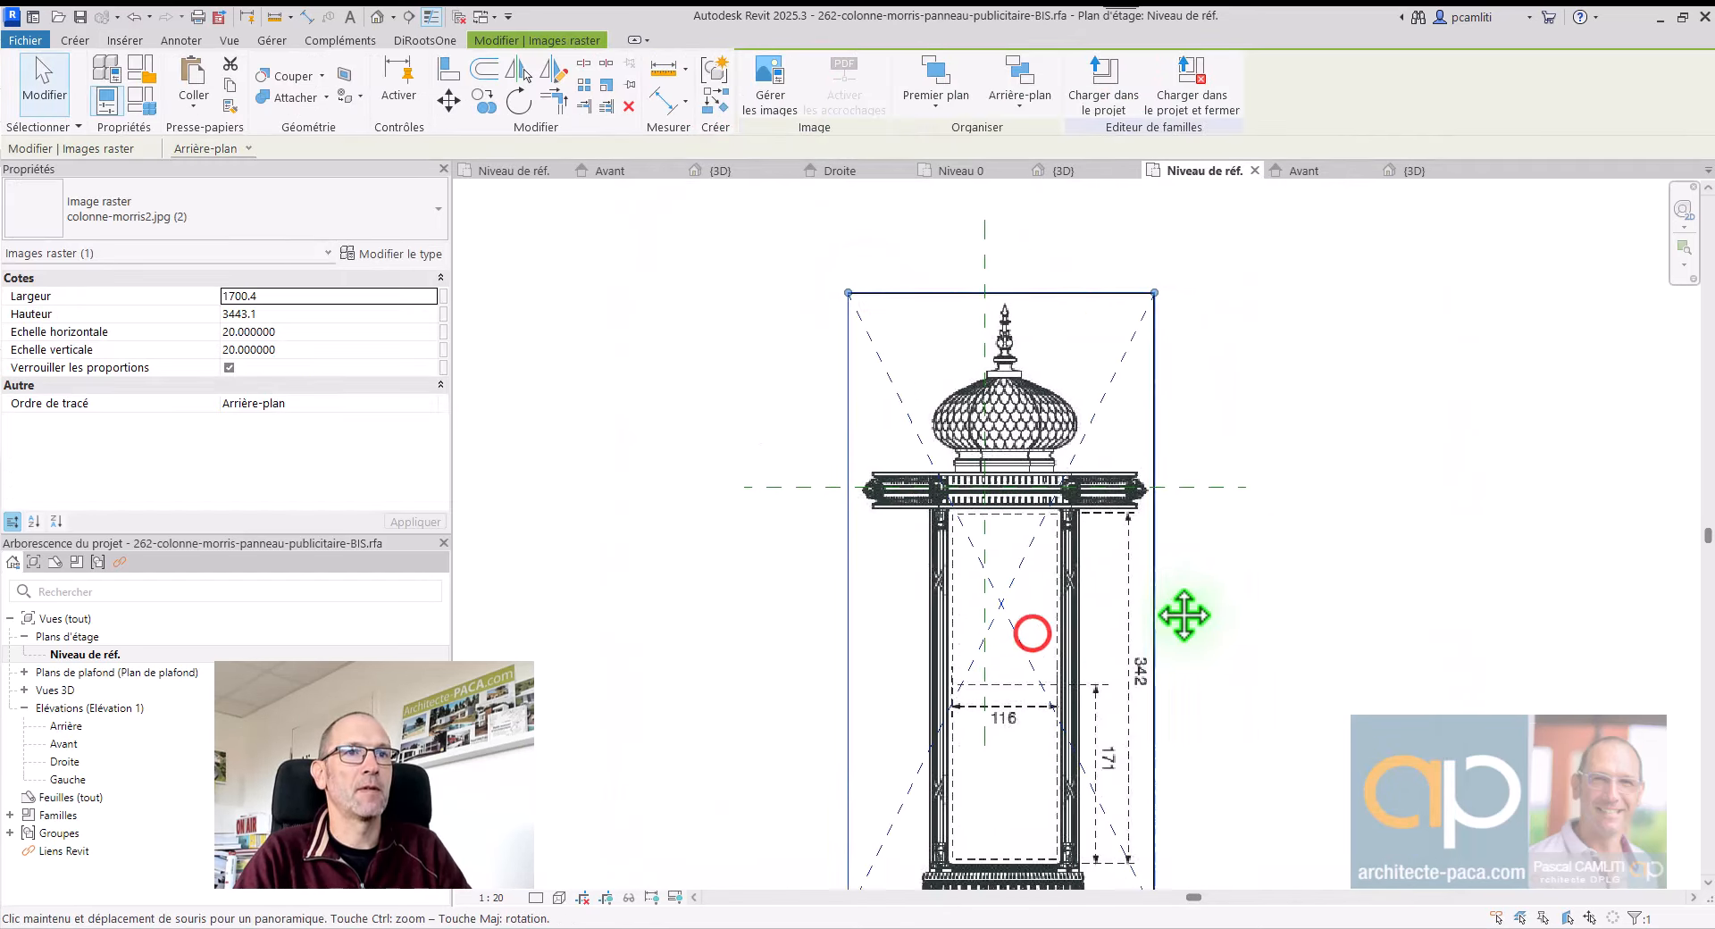
# Step: Scale the imported image graphically so that its 342 height dimension, picked from lower to upper arrow tip, measures 3420
pyautogui.scroll(3, 1027, 541)
pyautogui.click(1014, 498)
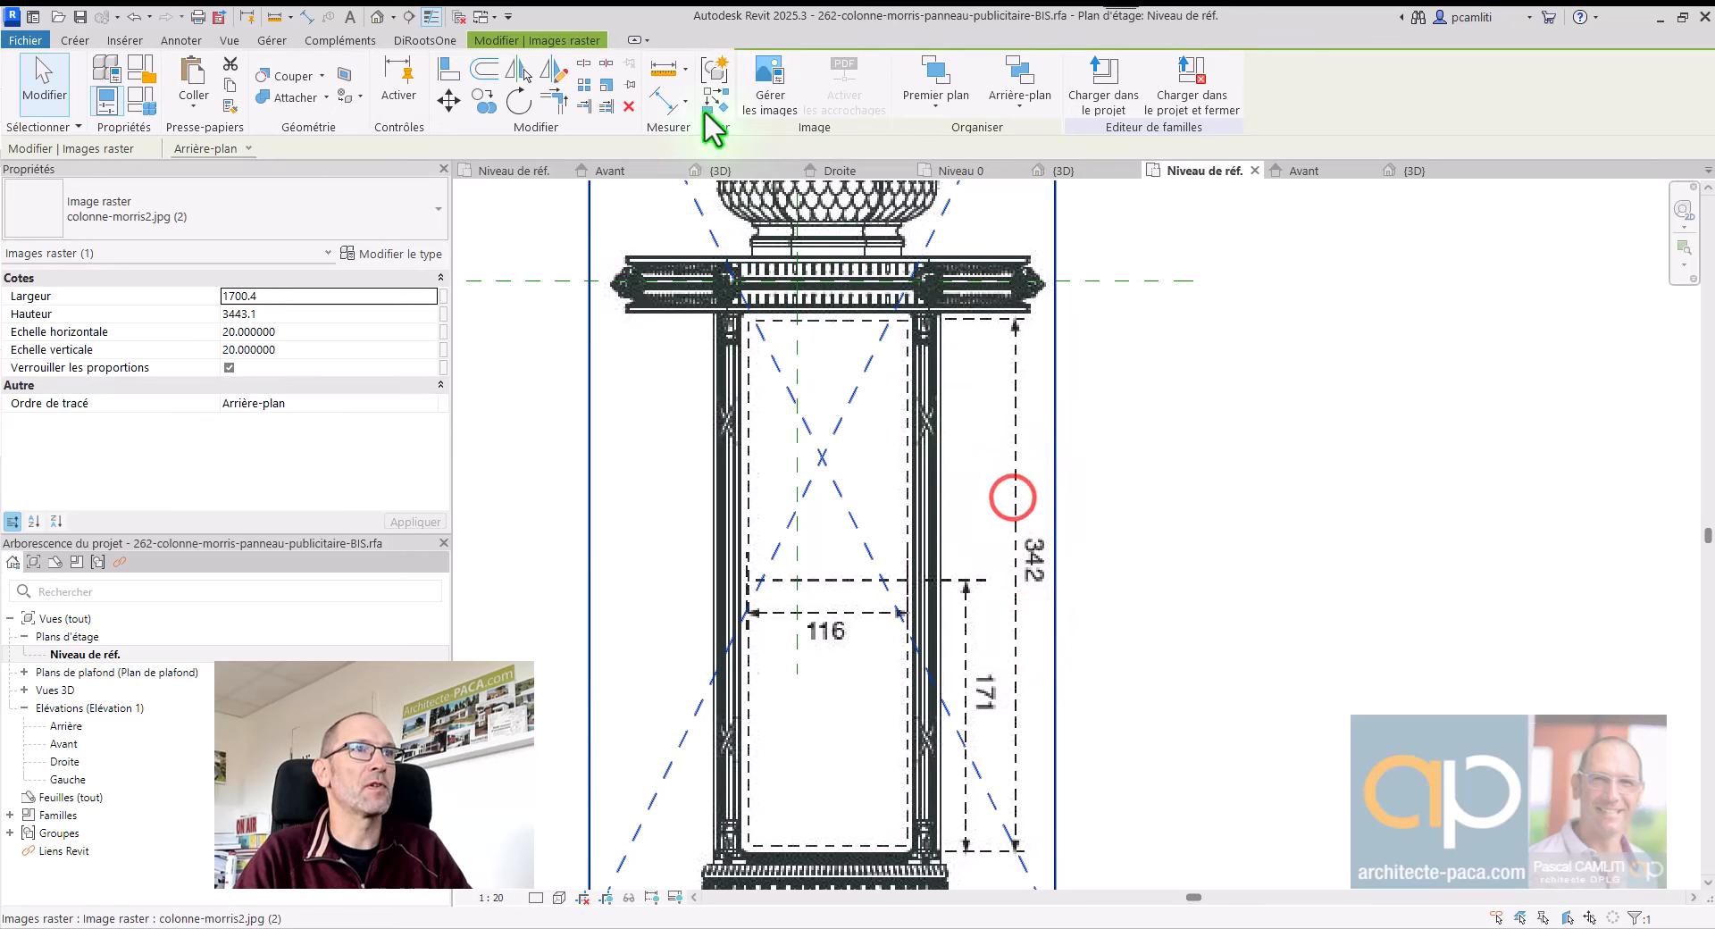
pyautogui.click(607, 85)
pyautogui.scroll(5, 1022, 859)
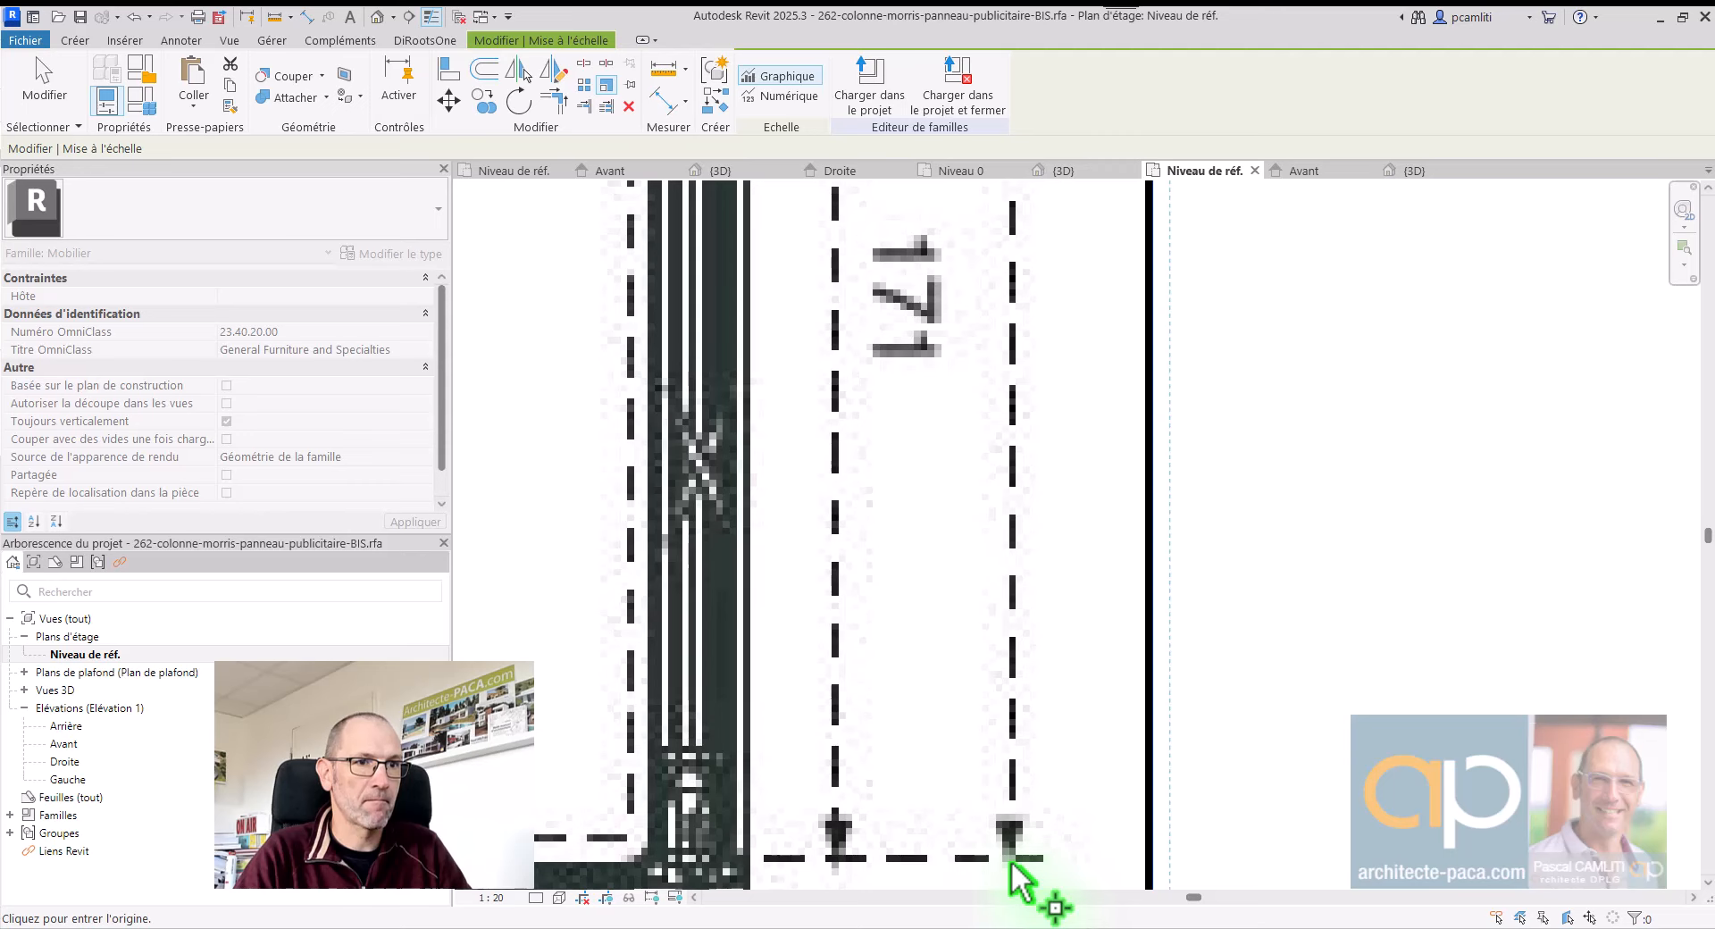
pyautogui.scroll(-6, 1008, 663)
pyautogui.moveTo(1036, 577); pyautogui.dragTo(1042, 800, button='middle')
pyautogui.moveTo(1039, 502); pyautogui.dragTo(1051, 742, button='middle')
pyautogui.scroll(4, 1034, 427)
pyautogui.scroll(3, 1029, 384)
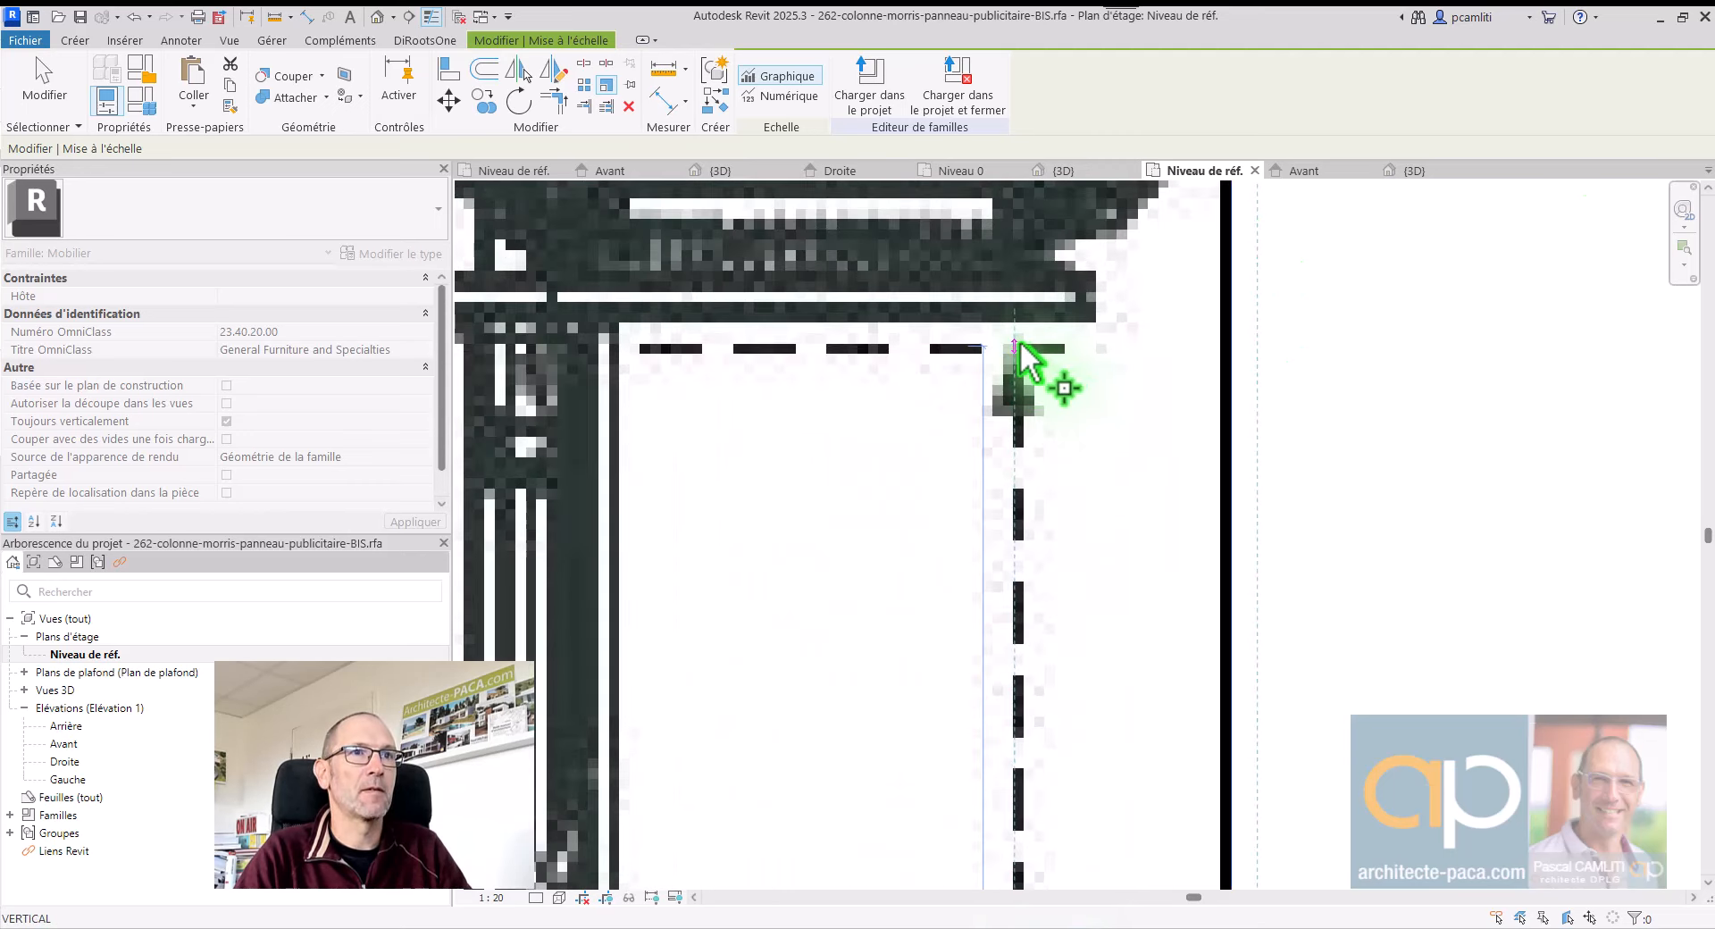
pyautogui.click(1019, 345)
pyautogui.scroll(-5, 1027, 346)
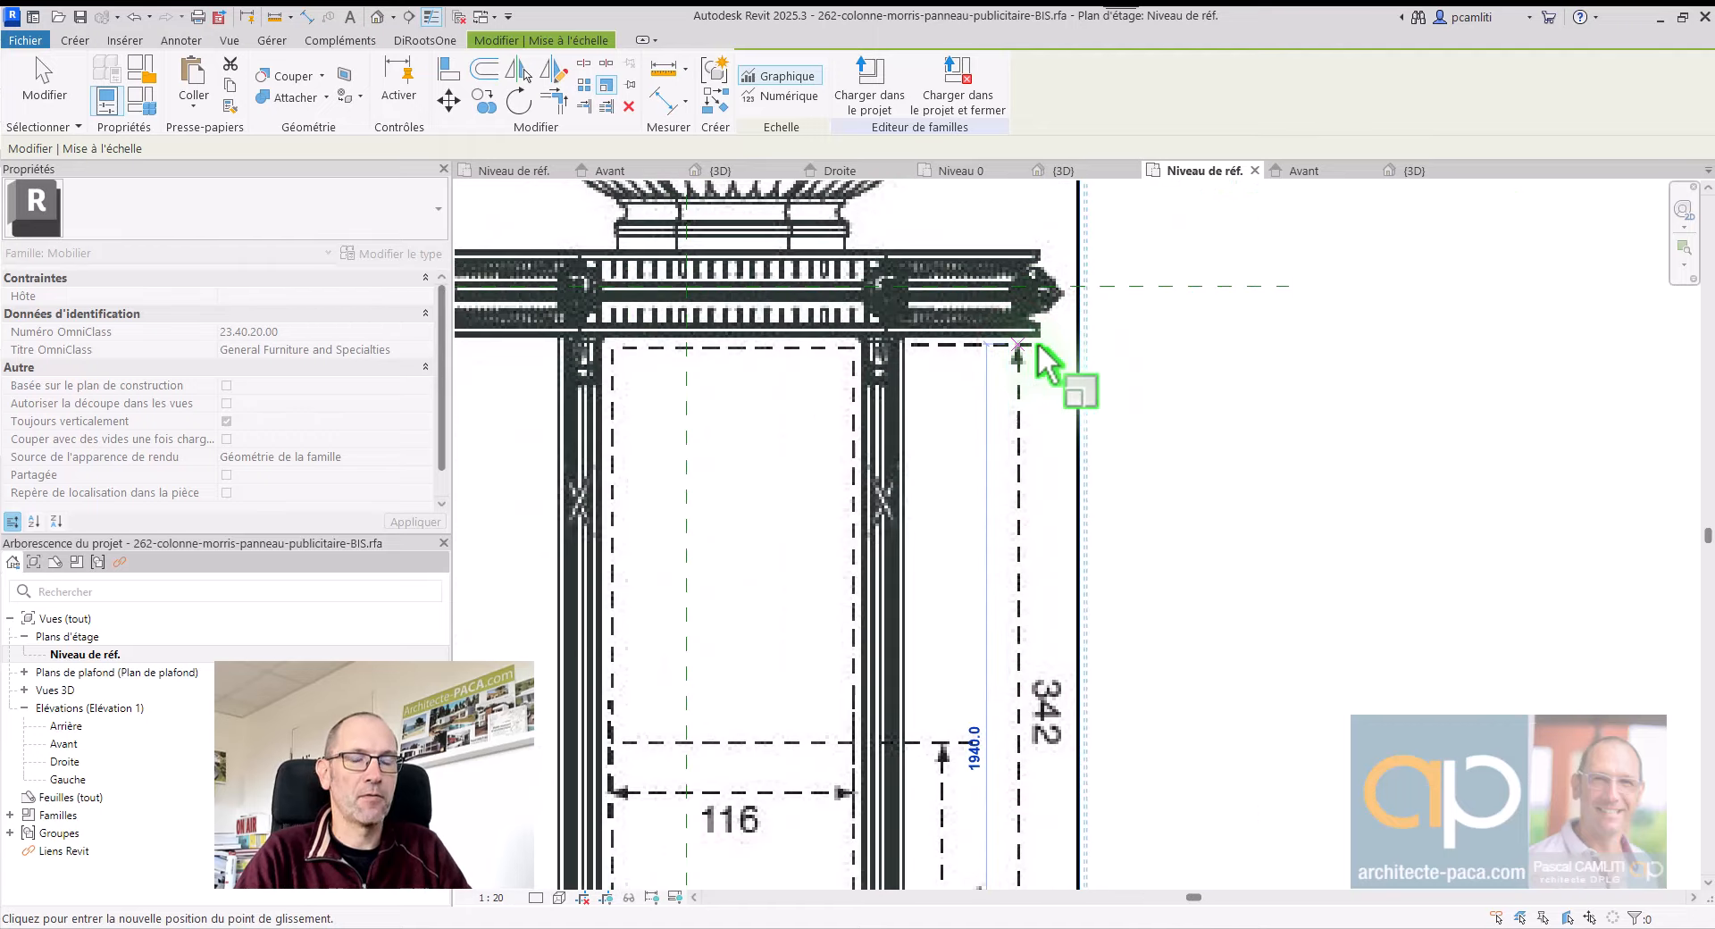
pyautogui.write('3420')
pyautogui.press('Return')
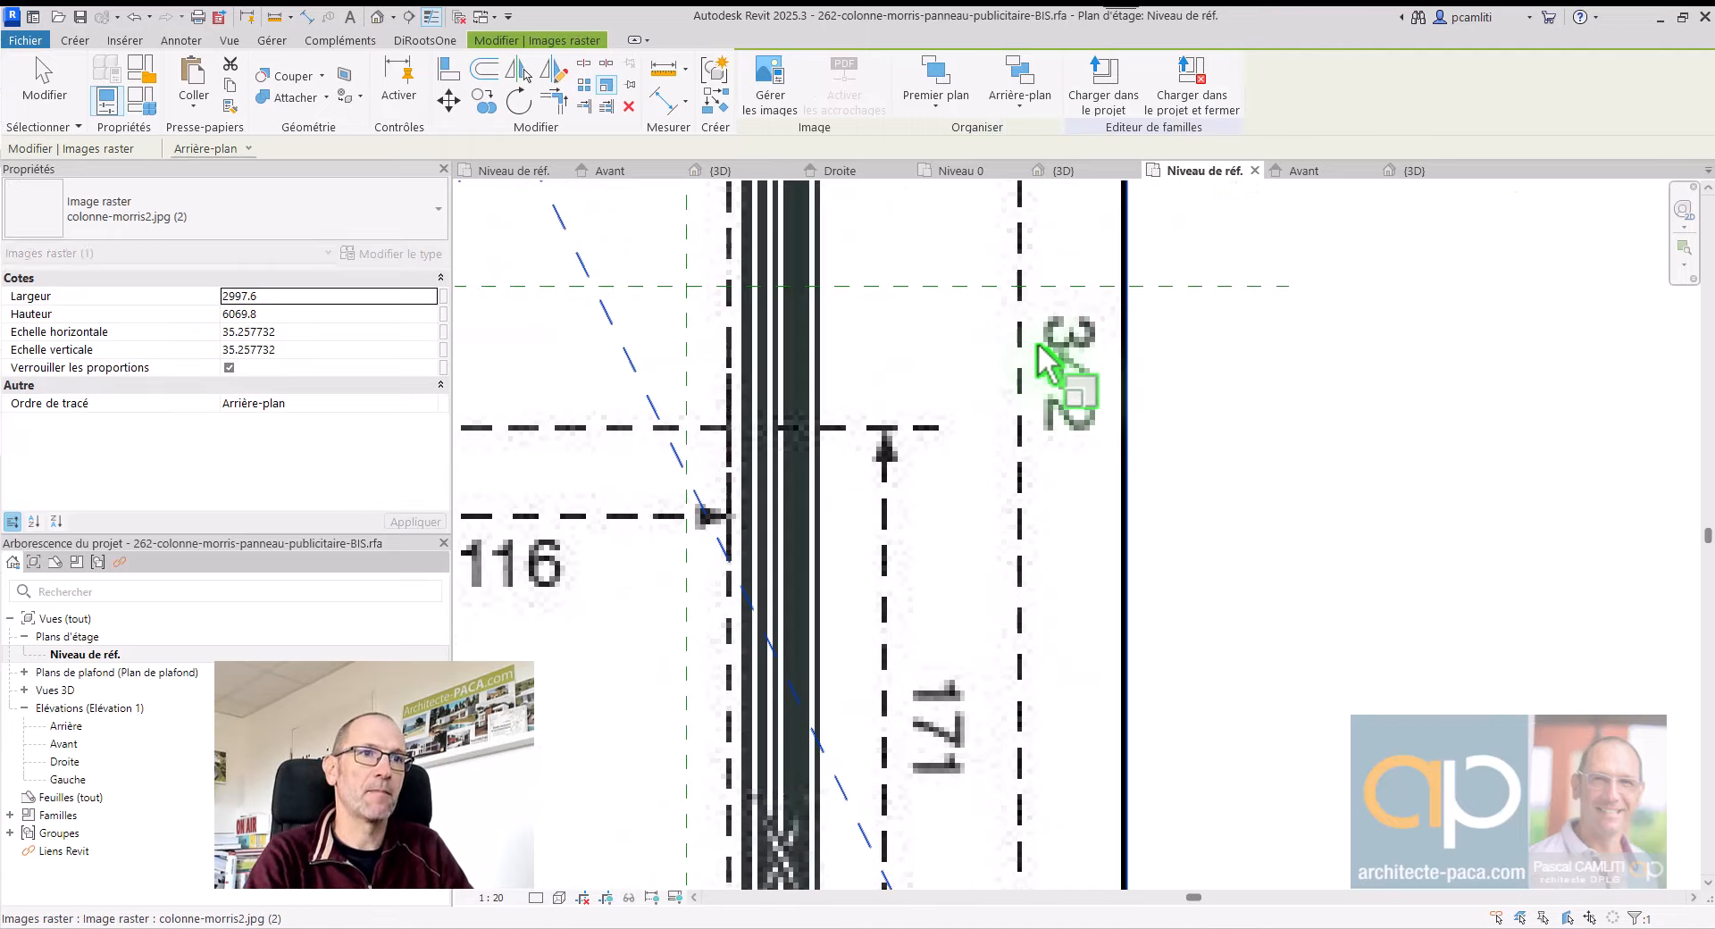
# Step: Move the scaled image so the top centre of the dome sits on the intersection of the centre reference planes
pyautogui.scroll(-5, 1027, 359)
pyautogui.moveTo(1028, 360); pyautogui.dragTo(1054, 617, button='middle')
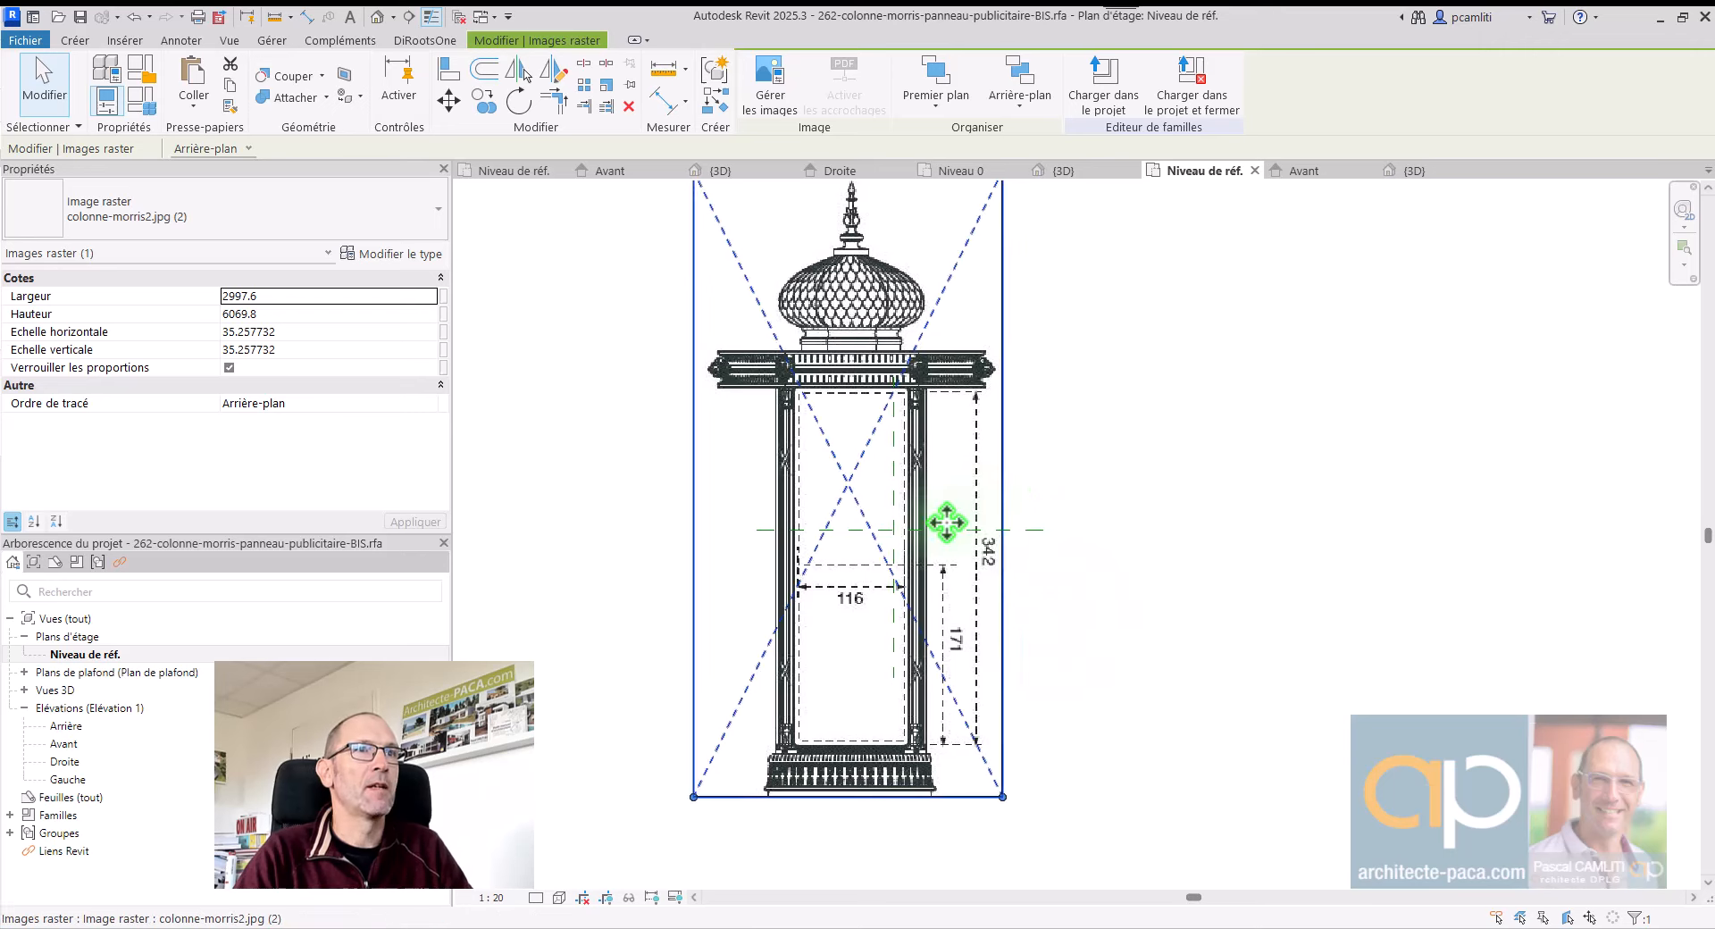
pyautogui.click(892, 280)
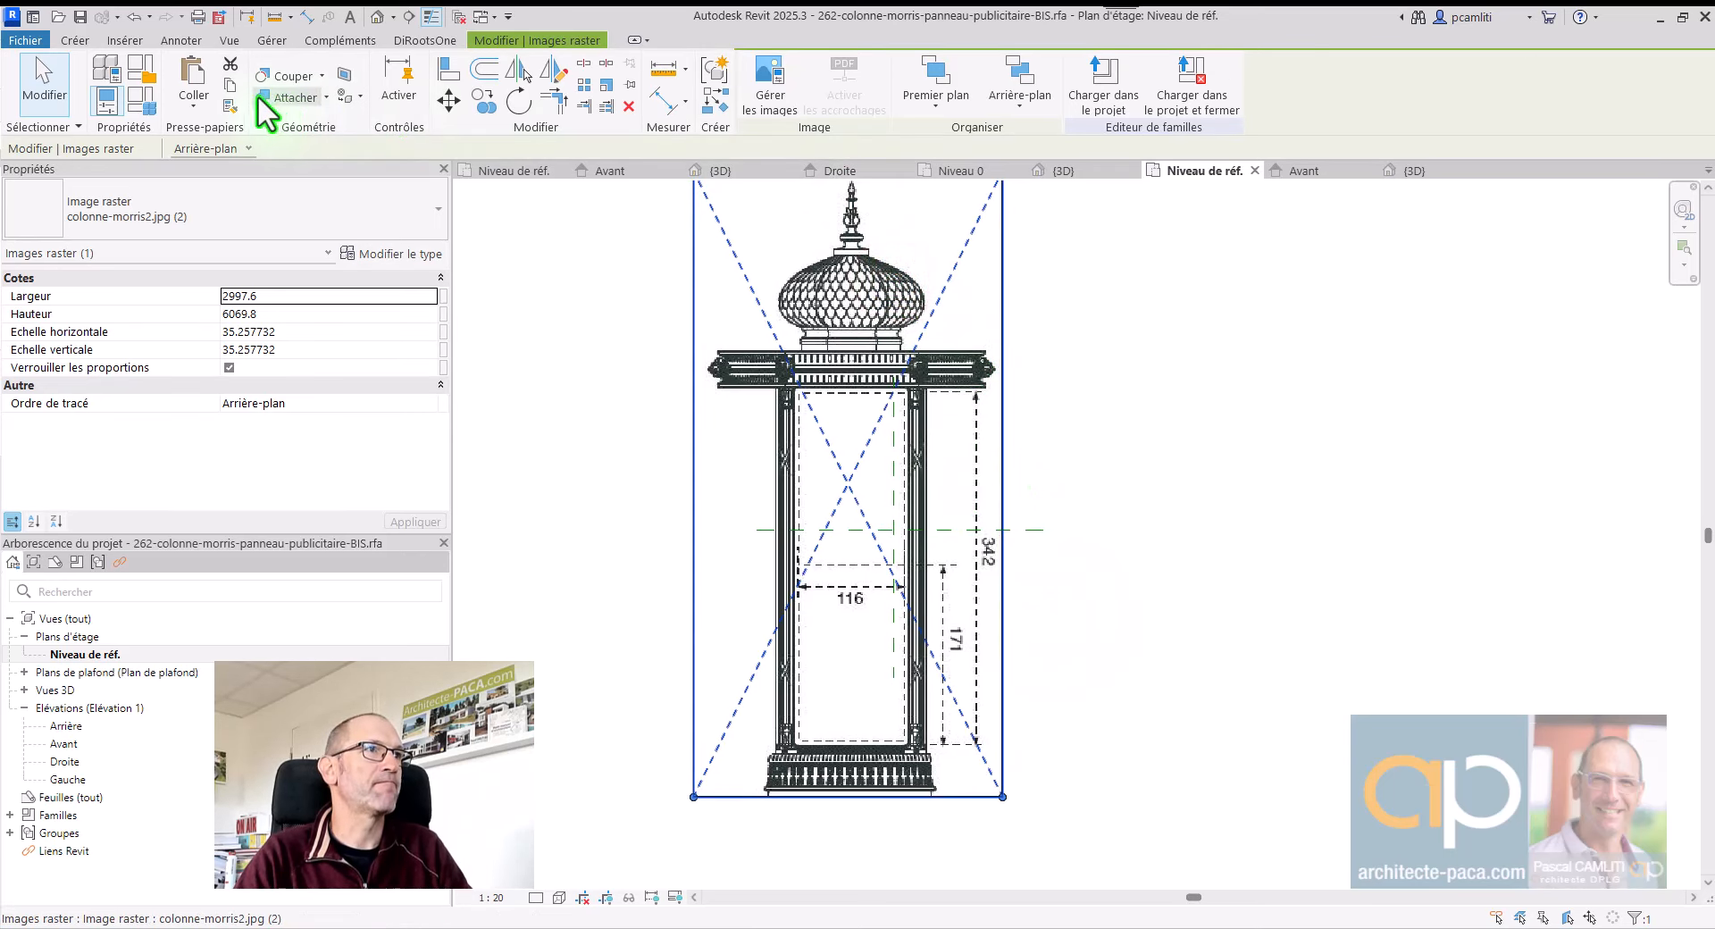
pyautogui.click(449, 101)
pyautogui.scroll(5, 898, 268)
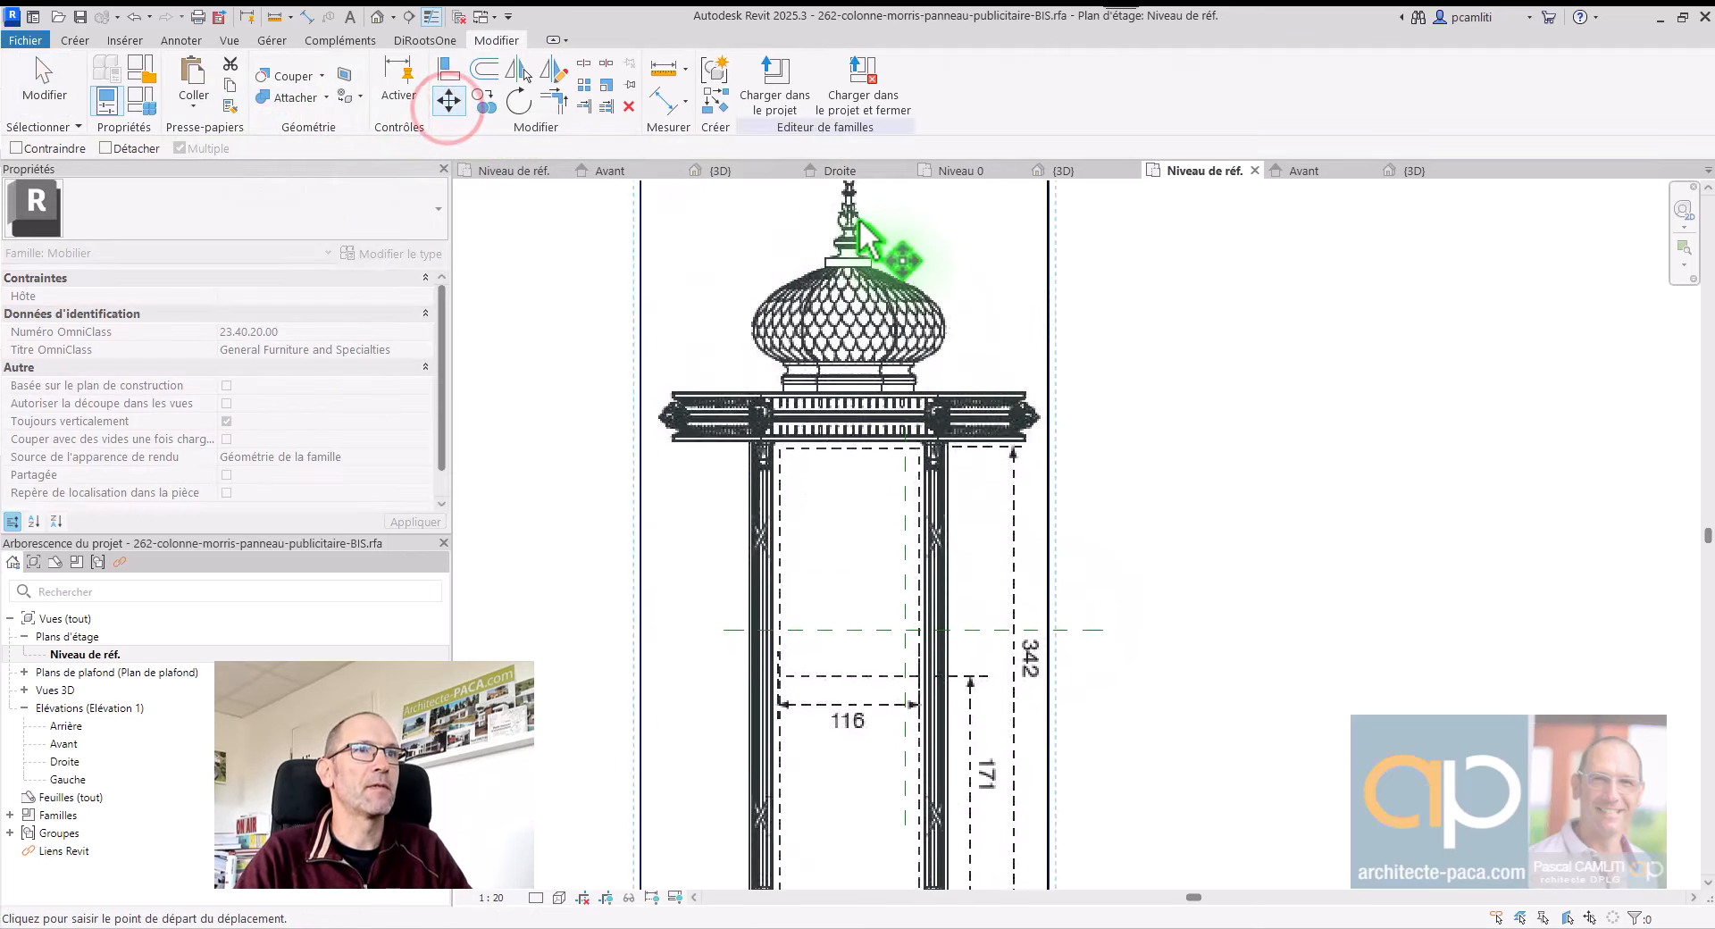
pyautogui.scroll(2, 853, 362)
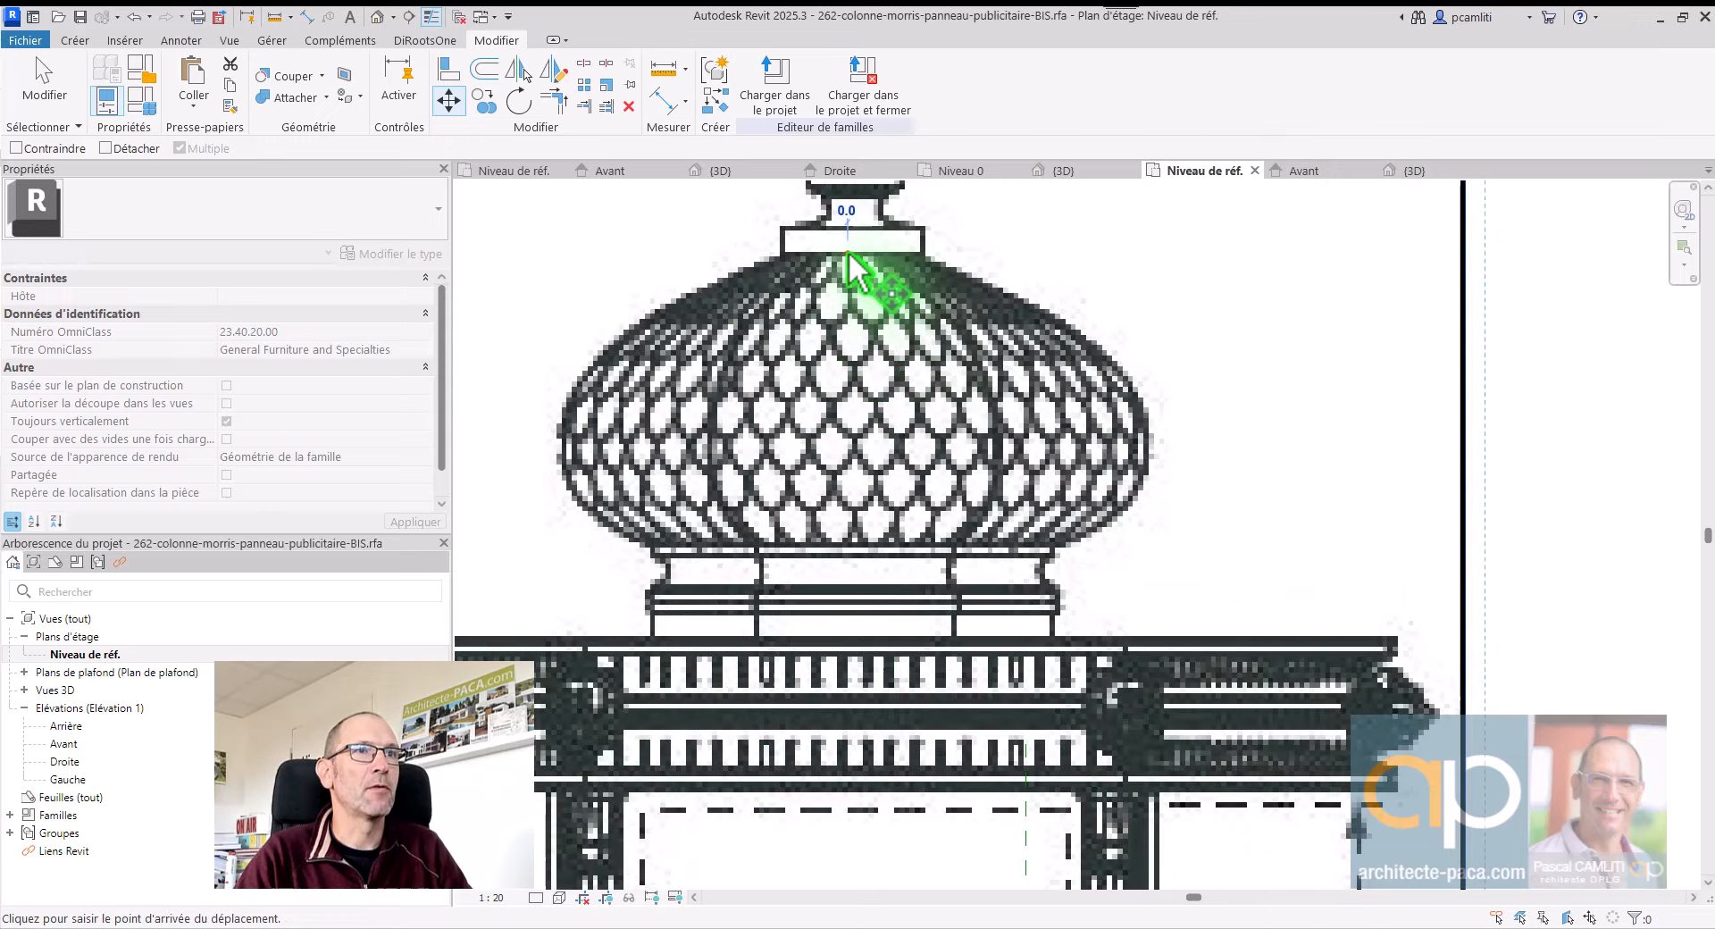
pyautogui.scroll(-5, 1015, 479)
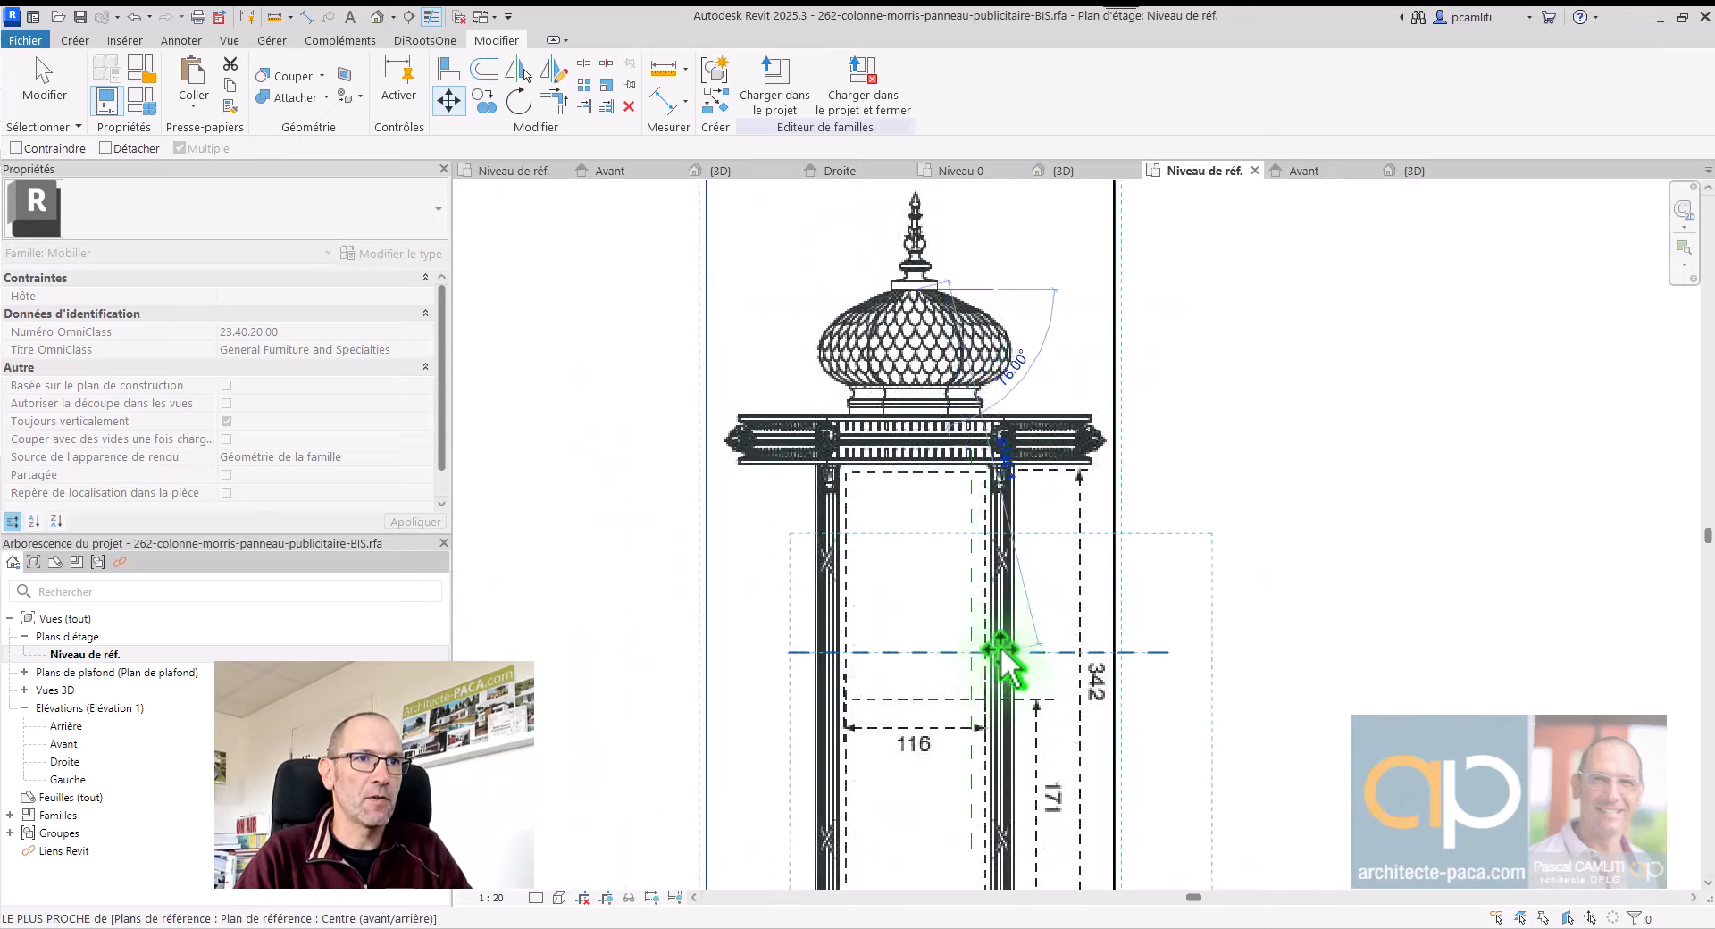
pyautogui.click(998, 651)
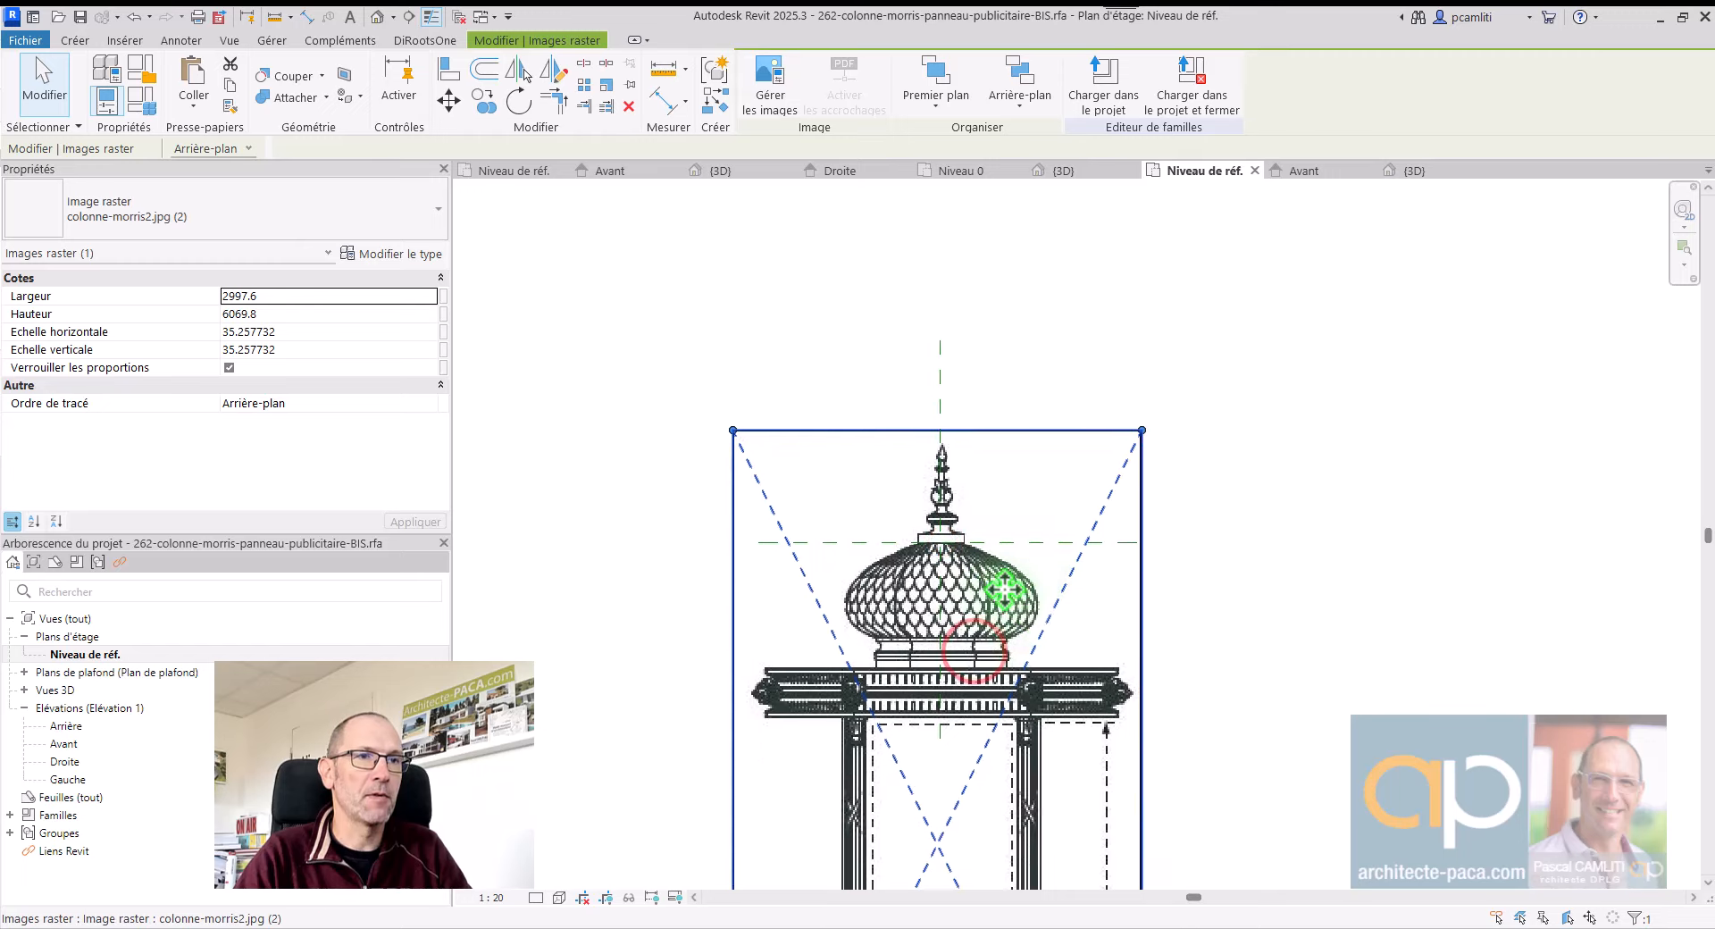
# Step: Nudge the image in small increments so the finial's axis lines up with the vertical centre reference plane
pyautogui.scroll(2, 1004, 590)
pyautogui.press('Left')
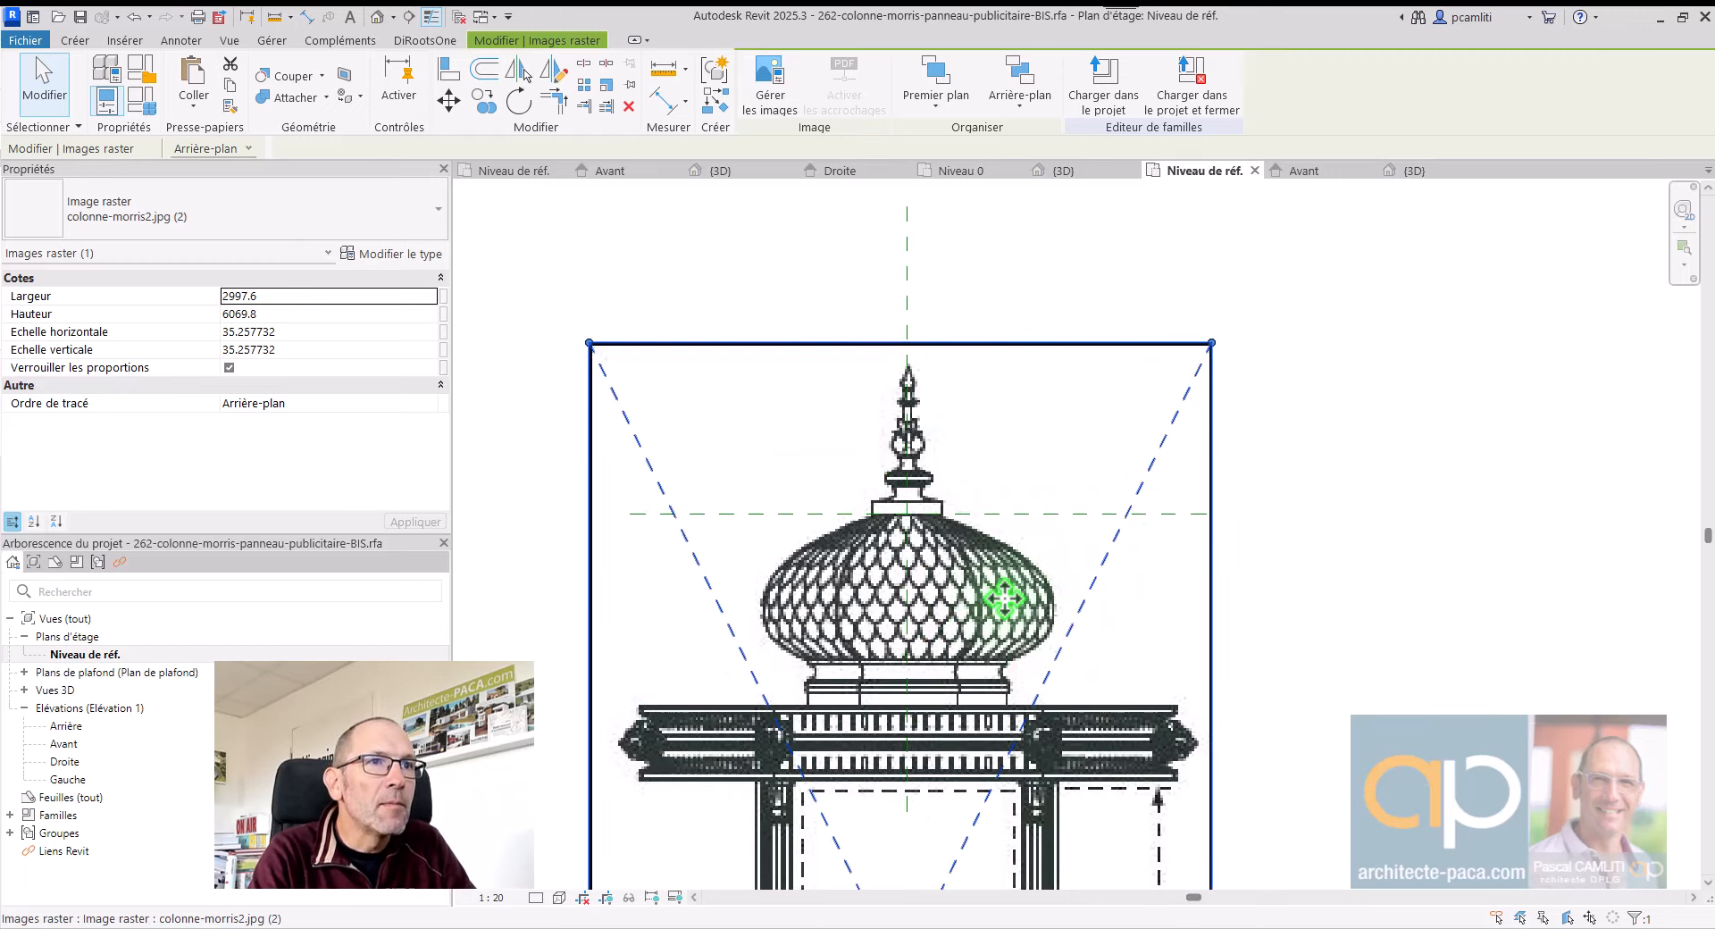
pyautogui.press('Up')
pyautogui.scroll(4, 881, 345)
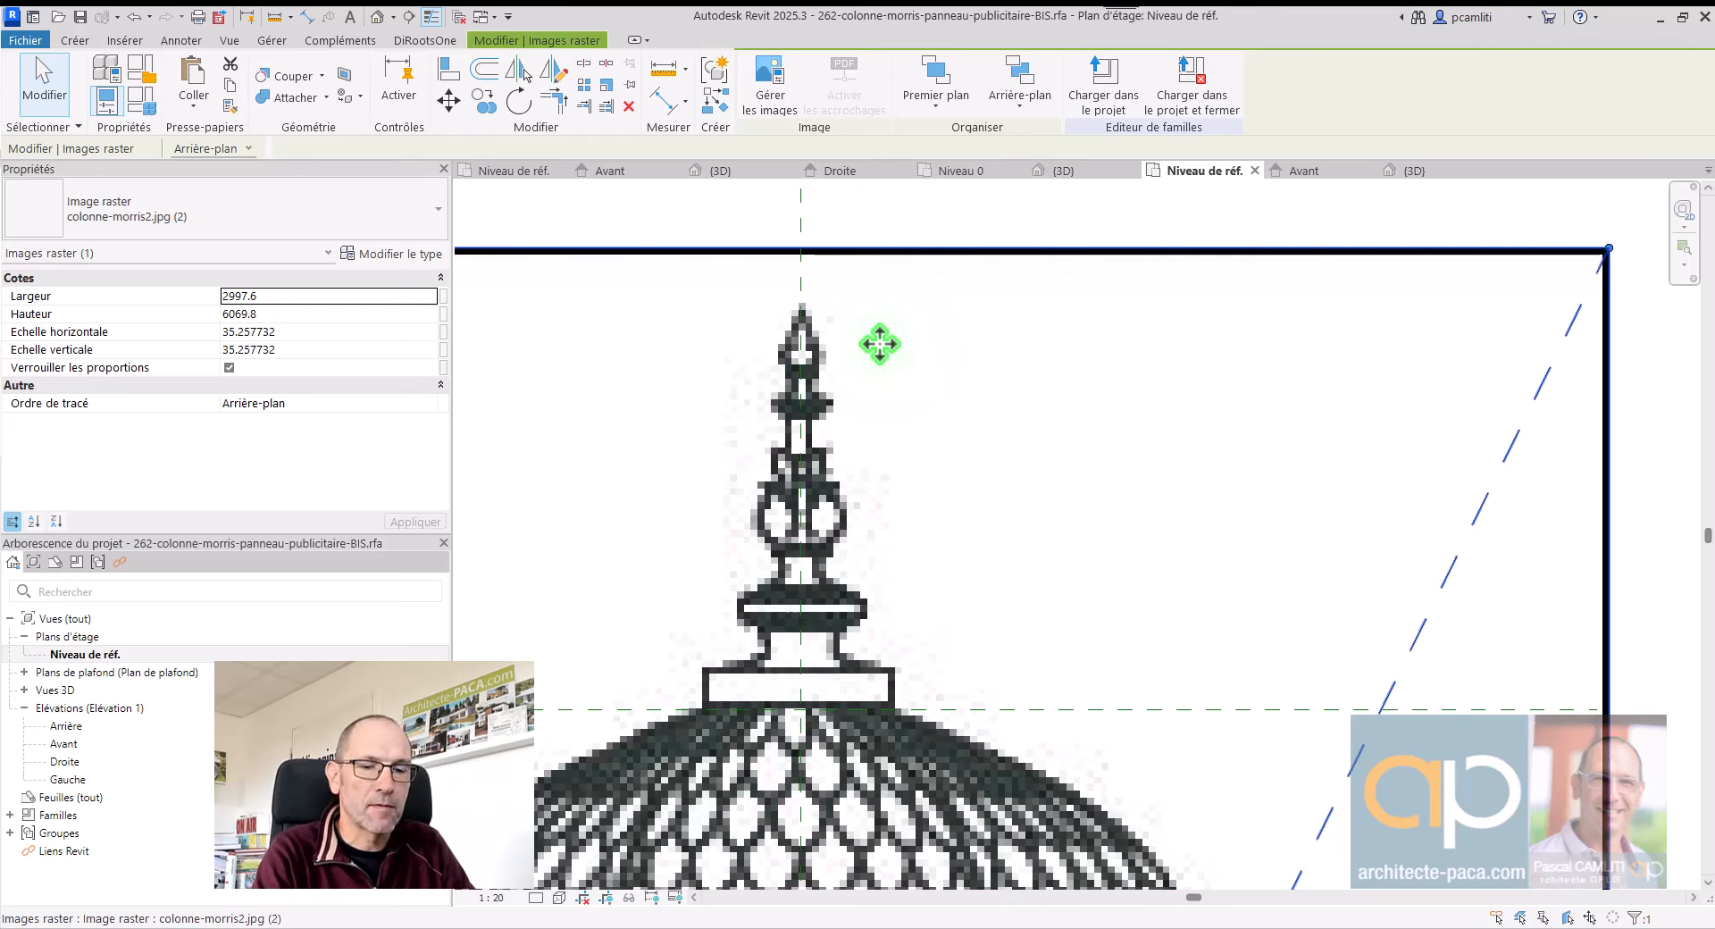
pyautogui.press('Left')
pyautogui.scroll(3, 780, 286)
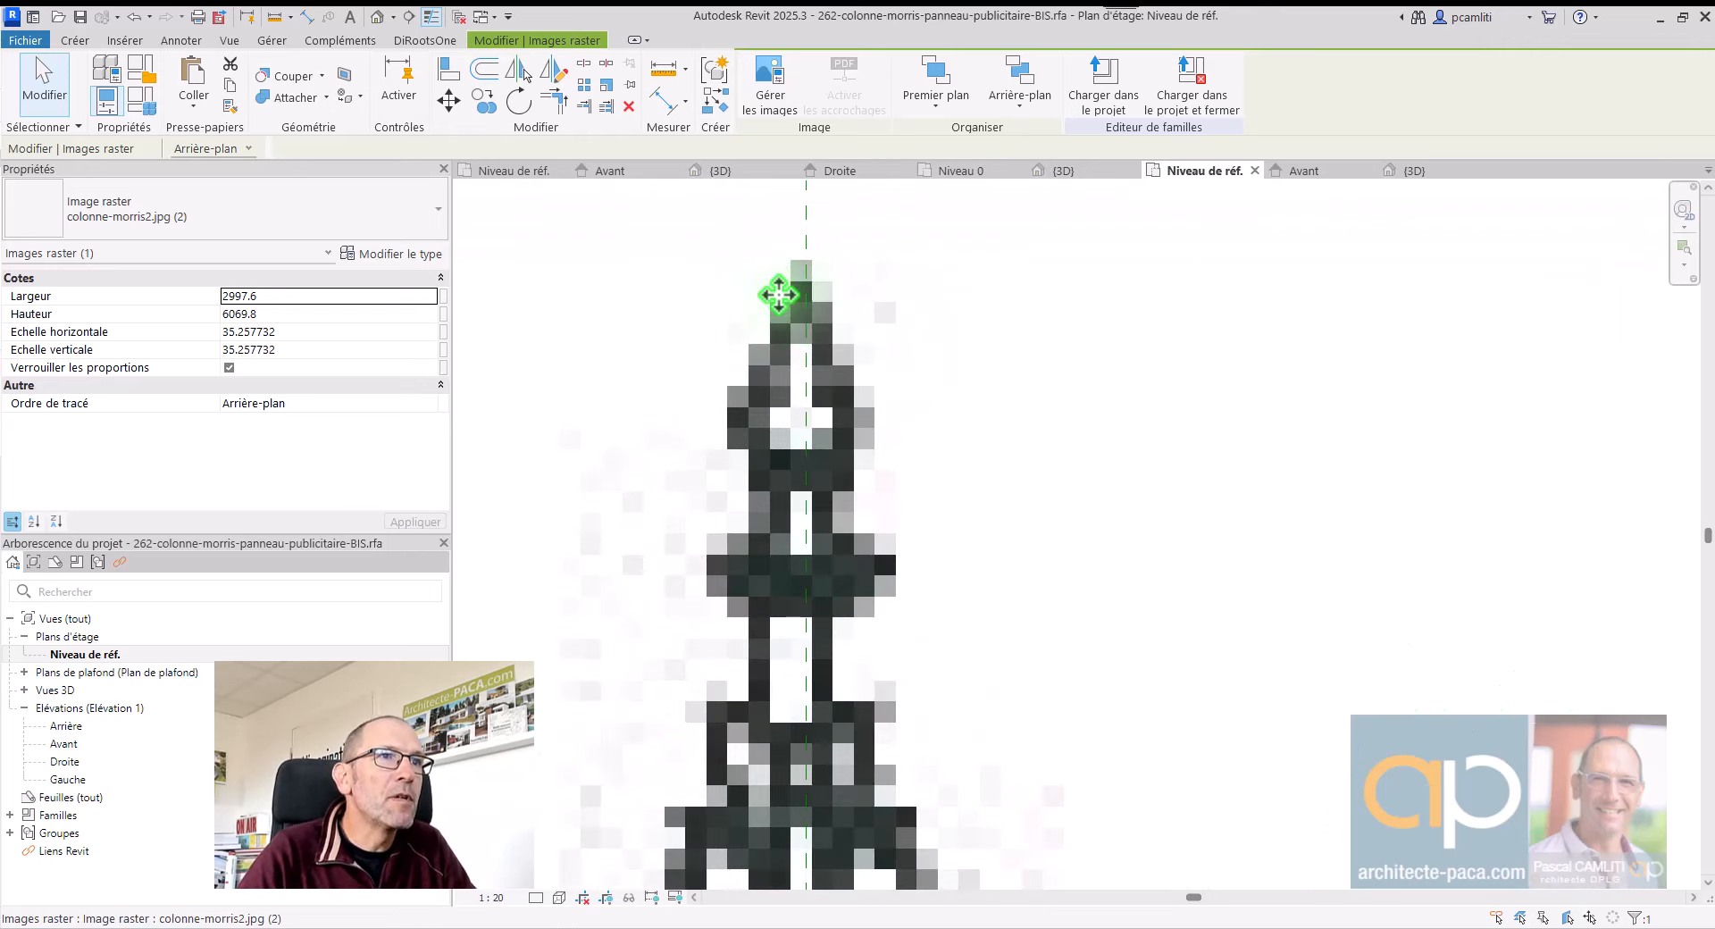
pyautogui.press('Right')
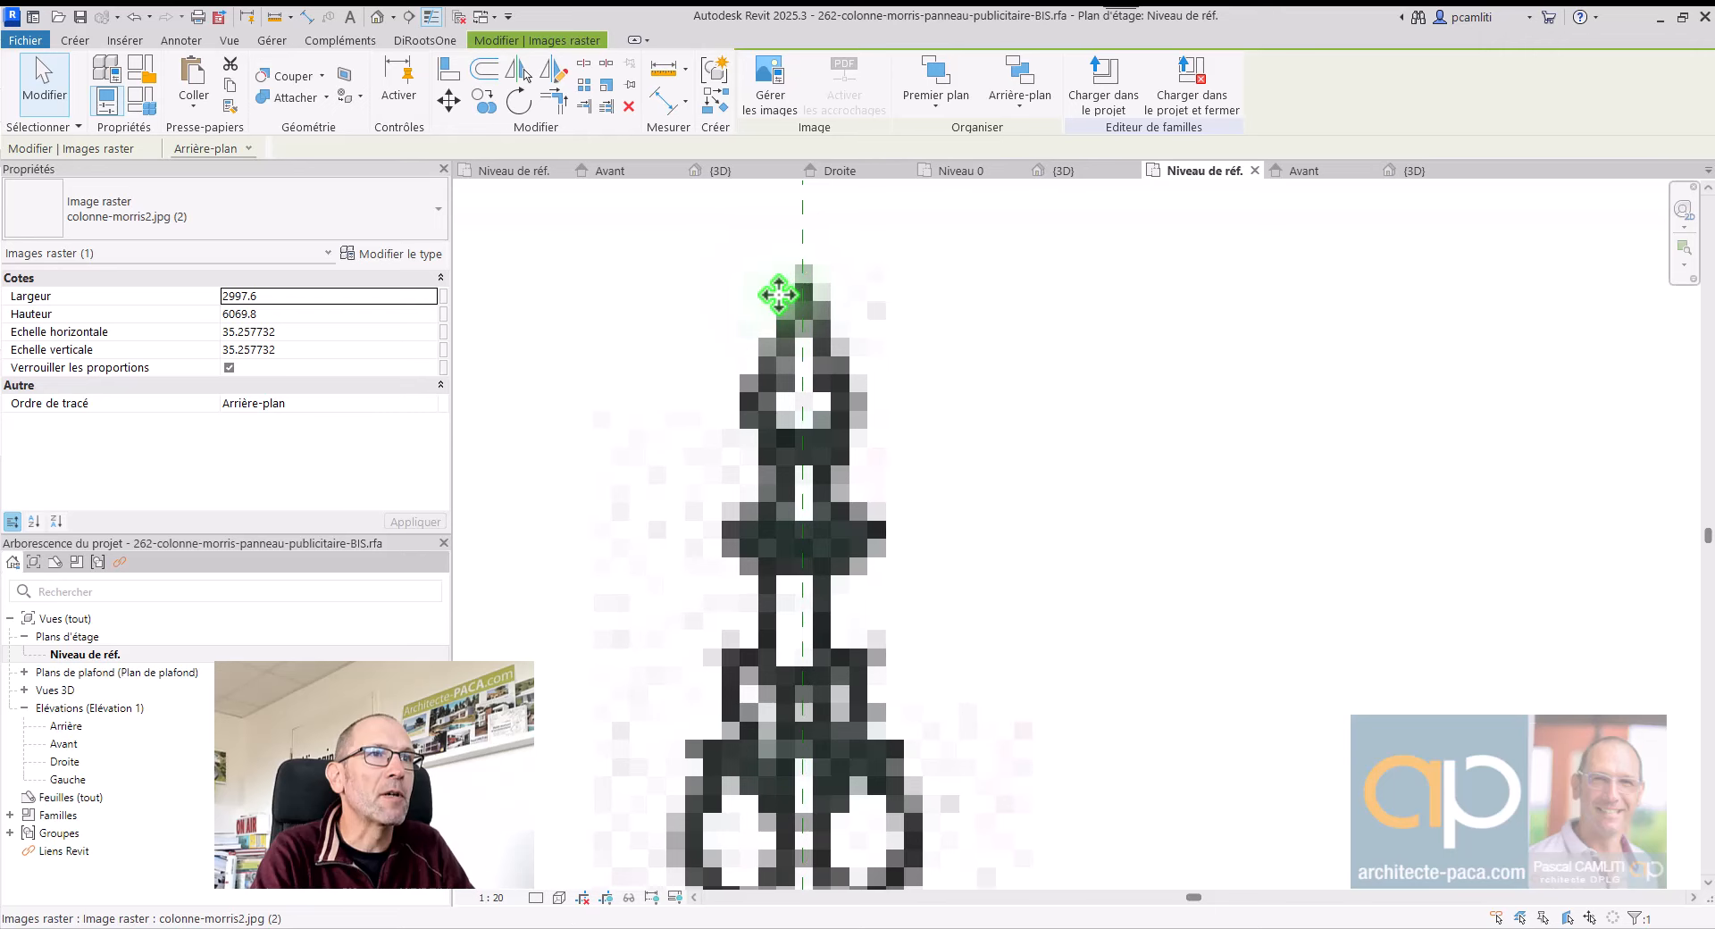
pyautogui.scroll(-8, 779, 295)
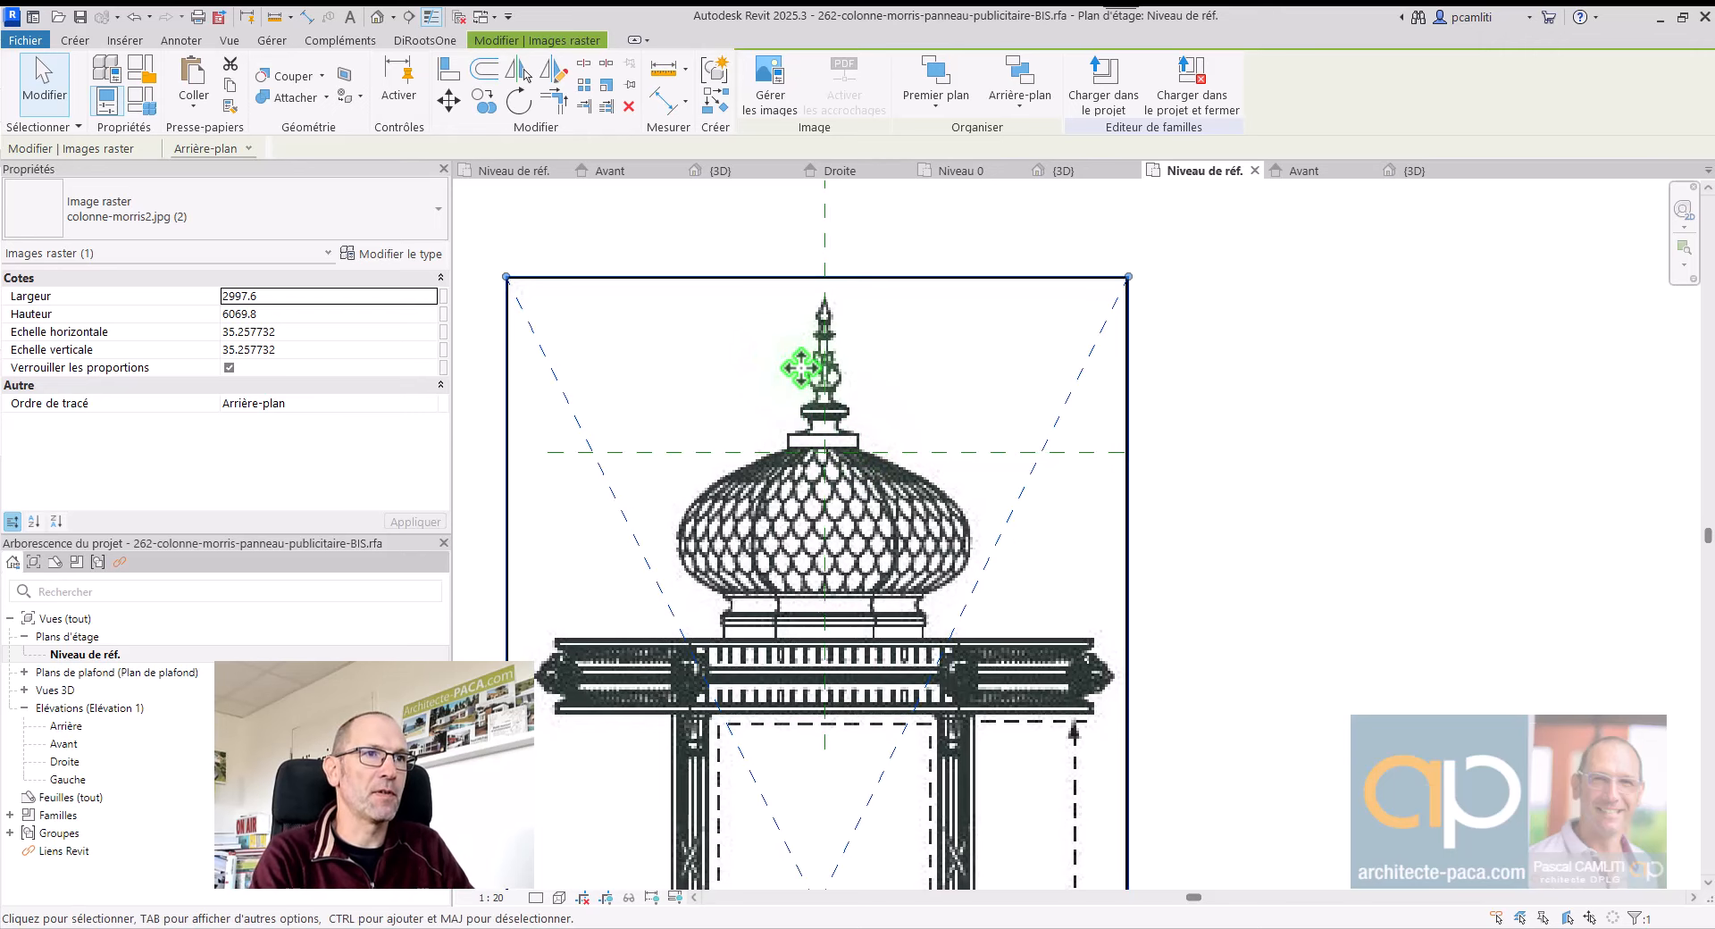
# Step: Nudge the image upward until the dome's widest part lies on the horizontal centre reference plane, and deselect it
pyautogui.press('Up')
pyautogui.press('Up')
pyautogui.press('Up')
pyautogui.press('Up')
pyautogui.press('Up')
pyautogui.press('Up')
pyautogui.press('Up')
pyautogui.press('Up')
pyautogui.press('Up')
pyautogui.press('Up')
pyautogui.press('Up')
pyautogui.press('Up')
pyautogui.press('Up')
pyautogui.press('Up')
pyautogui.press('Up')
pyautogui.press('Up')
pyautogui.press('Up')
pyautogui.press('Up')
pyautogui.press('Up')
pyautogui.press('Up')
pyautogui.press('Up')
pyautogui.press('Up')
pyautogui.press('Up')
pyautogui.press('Up')
pyautogui.press('Up')
pyautogui.press('Up')
pyautogui.press('Up')
pyautogui.press('Up')
pyautogui.press('Up')
pyautogui.press('Up')
pyautogui.press('Up')
pyautogui.press('Up')
pyautogui.press('Up')
pyautogui.press('Up')
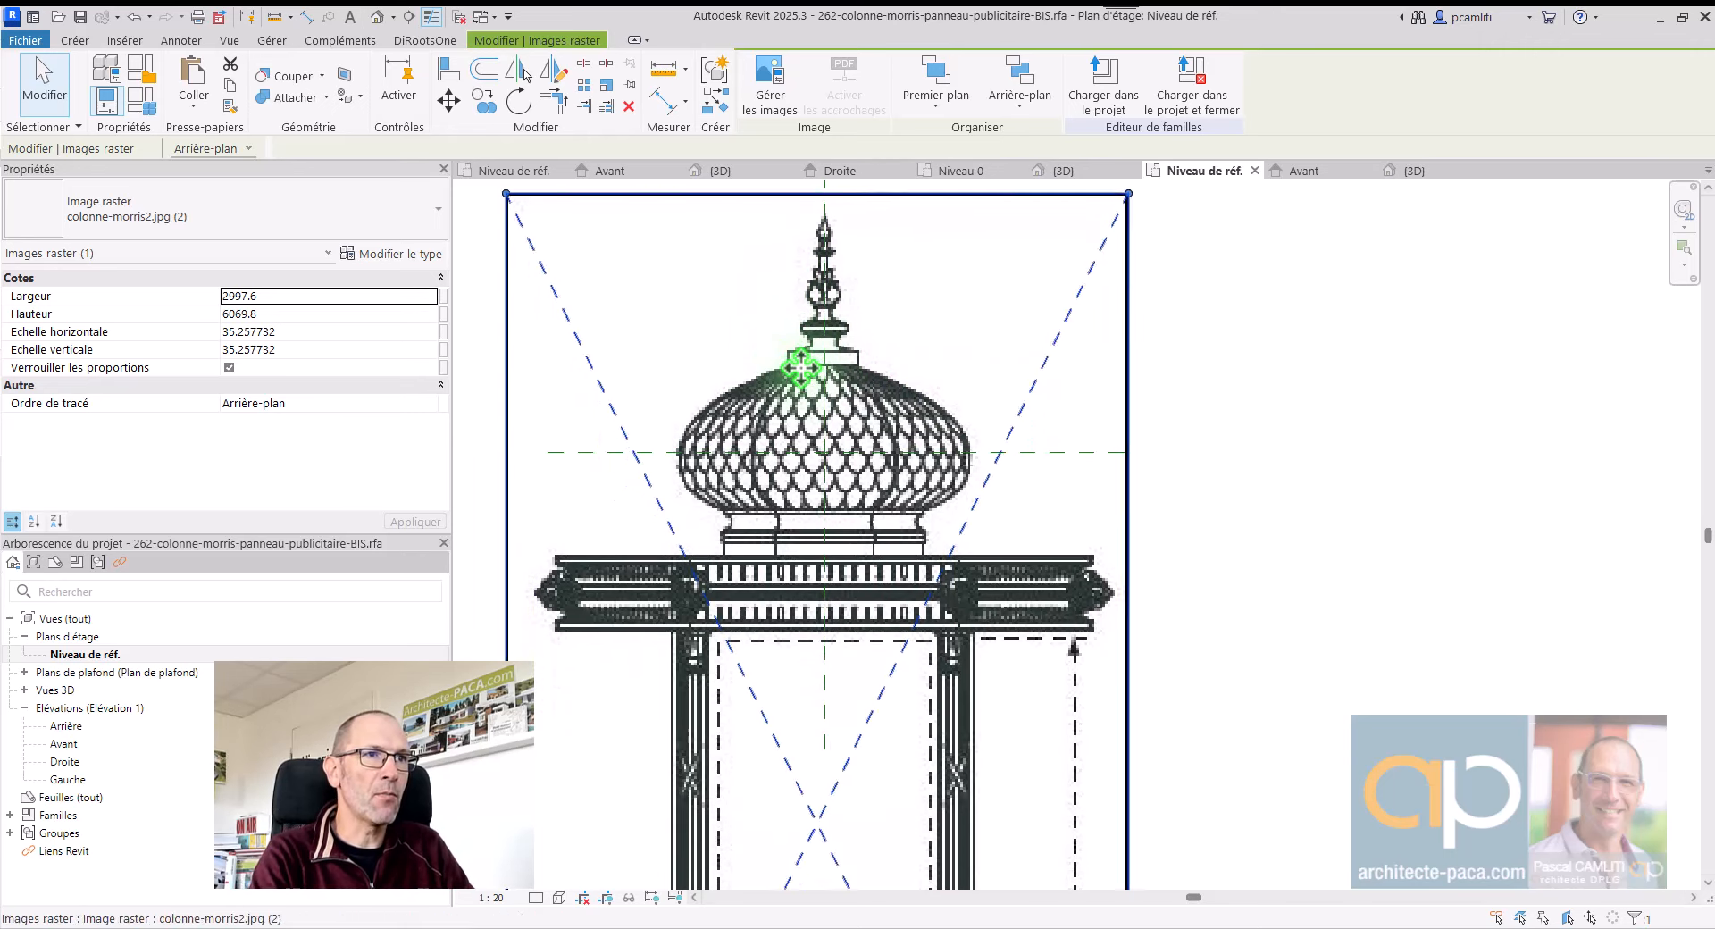
pyautogui.press('Up')
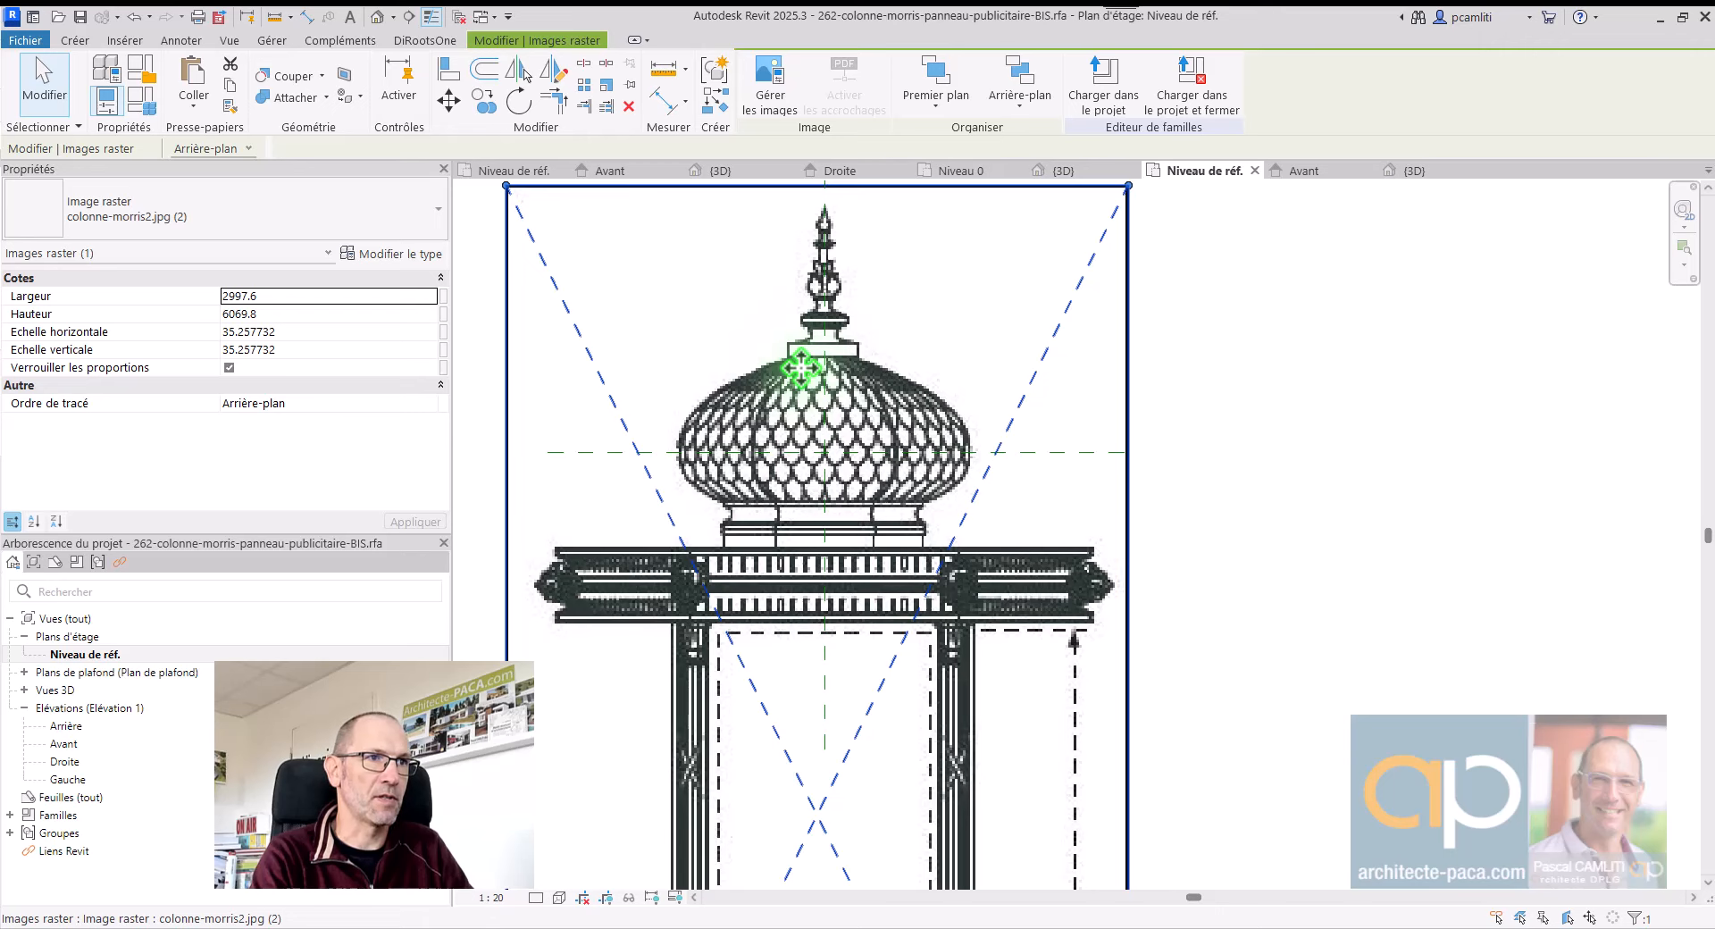
pyautogui.press('Up')
pyautogui.press('Escape')
pyautogui.scroll(-2, 800, 368)
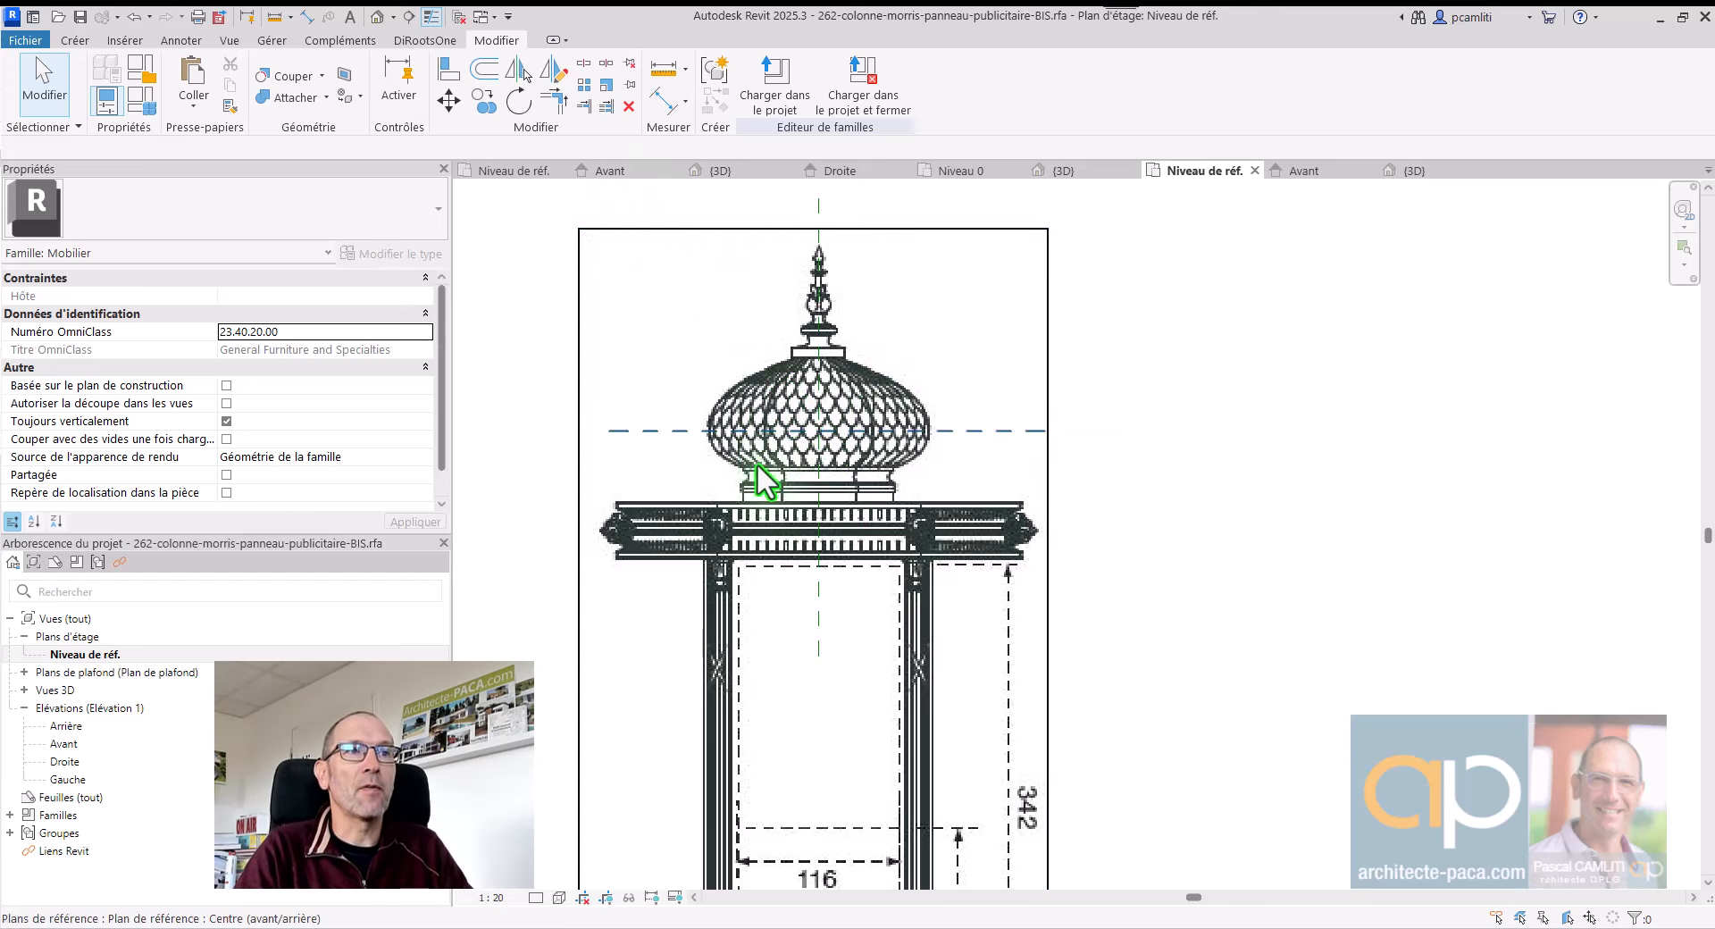
pyautogui.click(1306, 171)
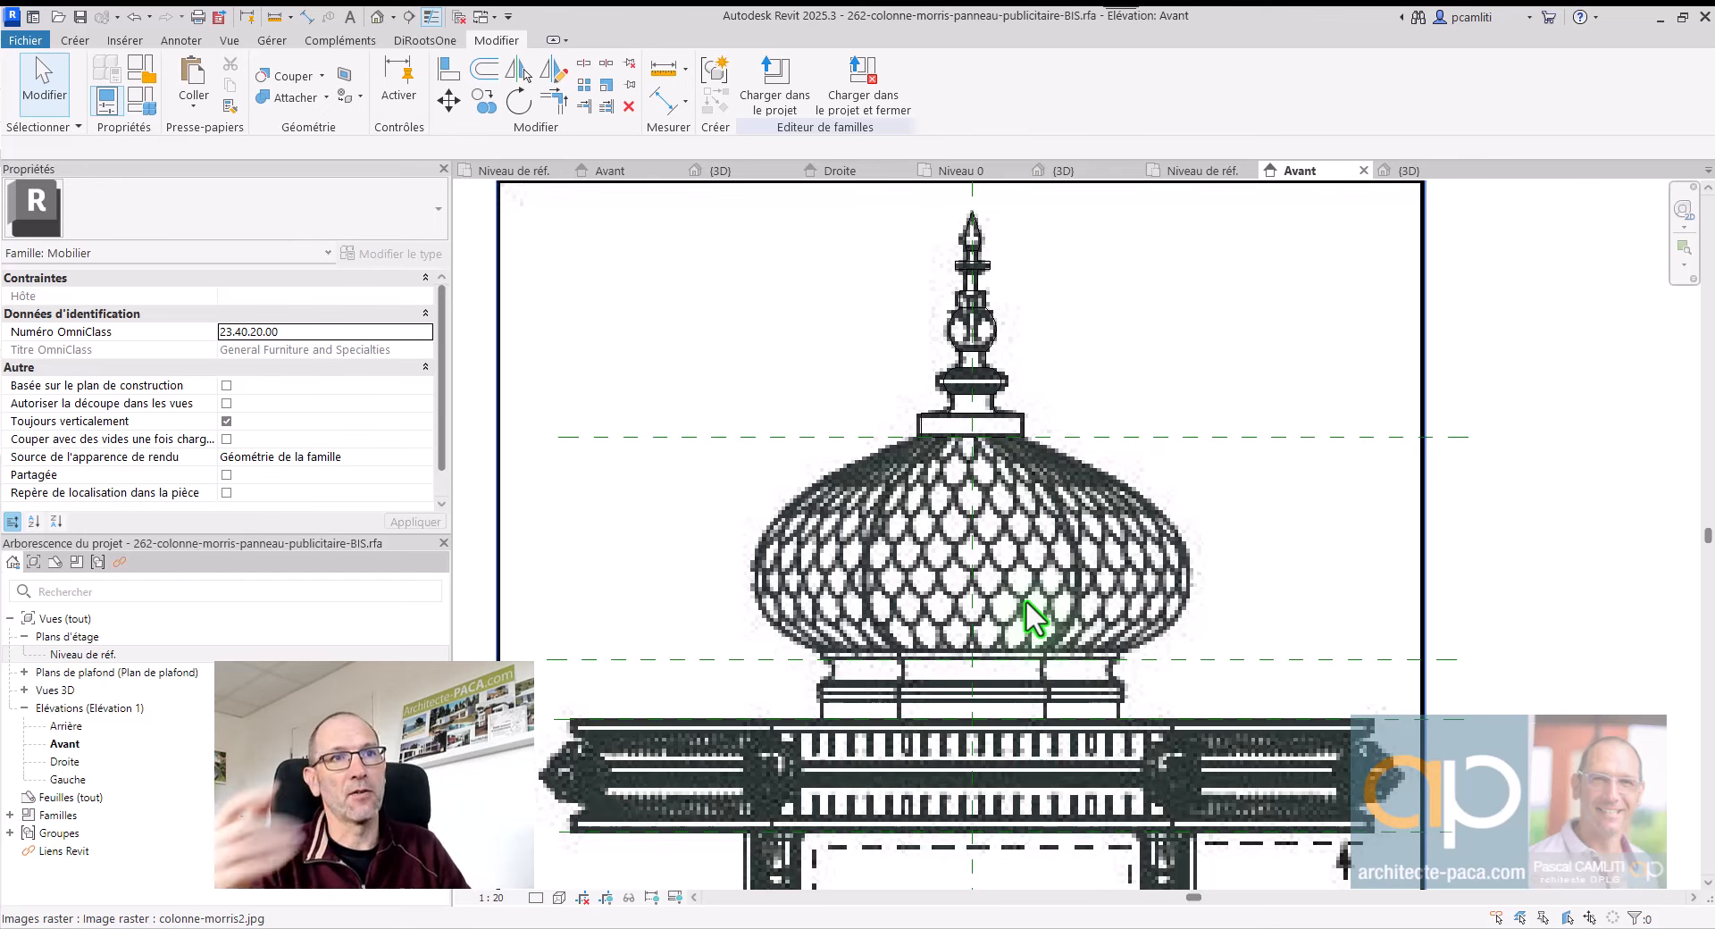
pyautogui.click(1408, 171)
pyautogui.click(1279, 171)
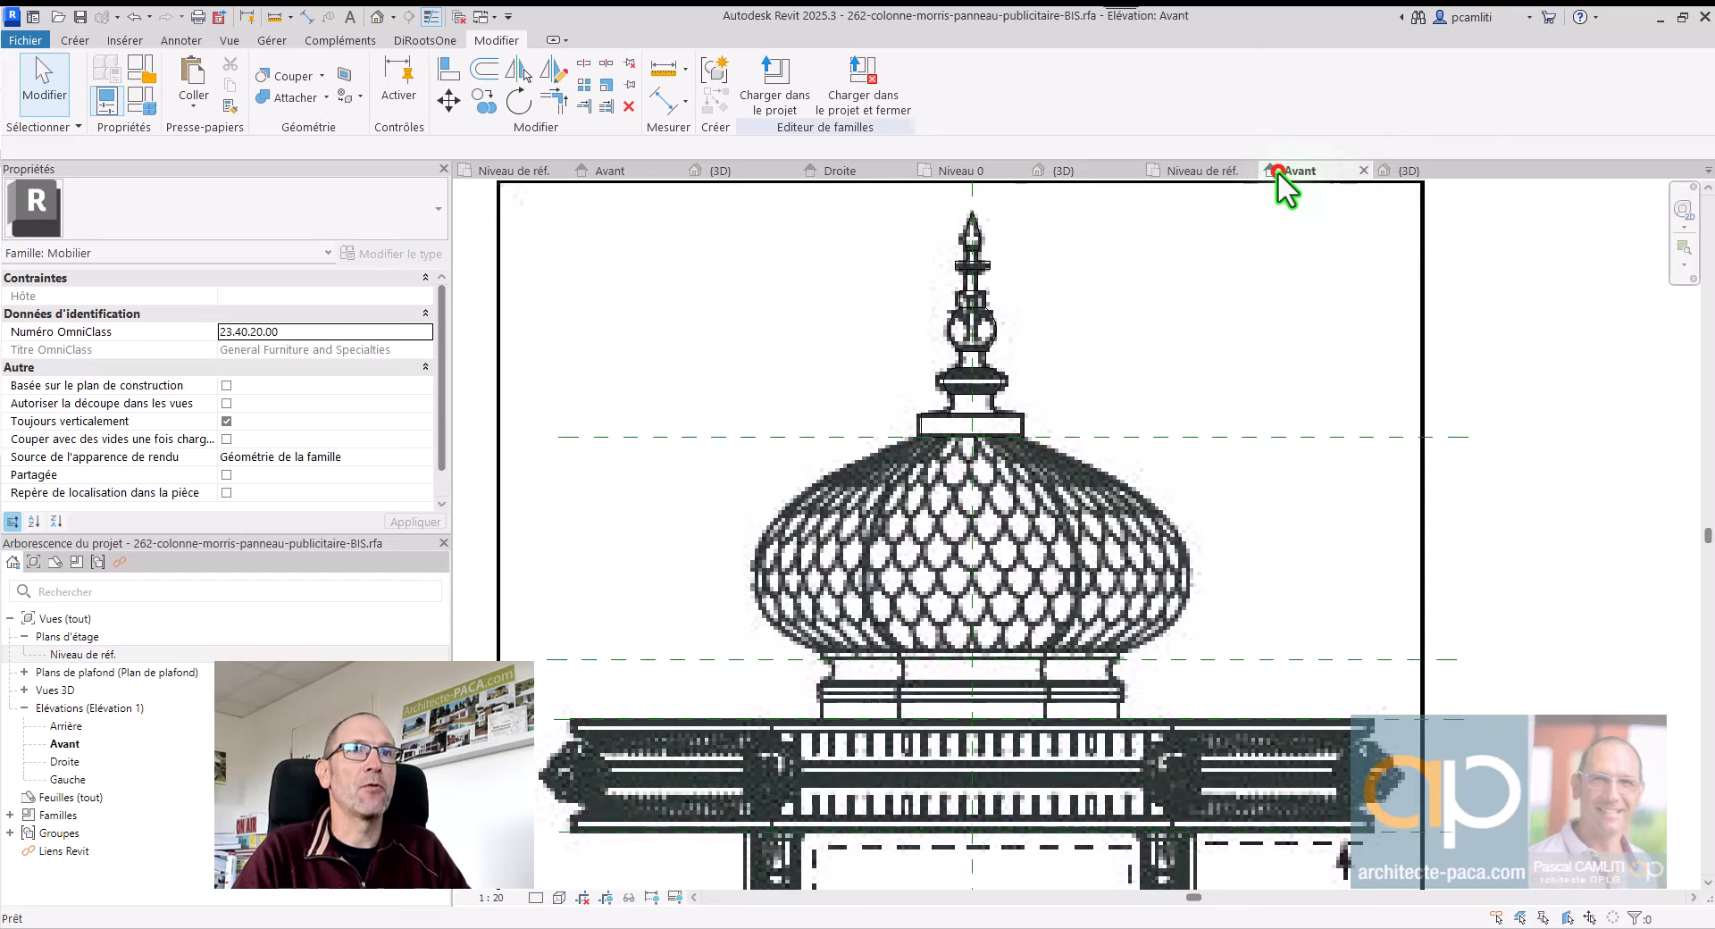
pyautogui.click(1188, 170)
pyautogui.scroll(3, 786, 438)
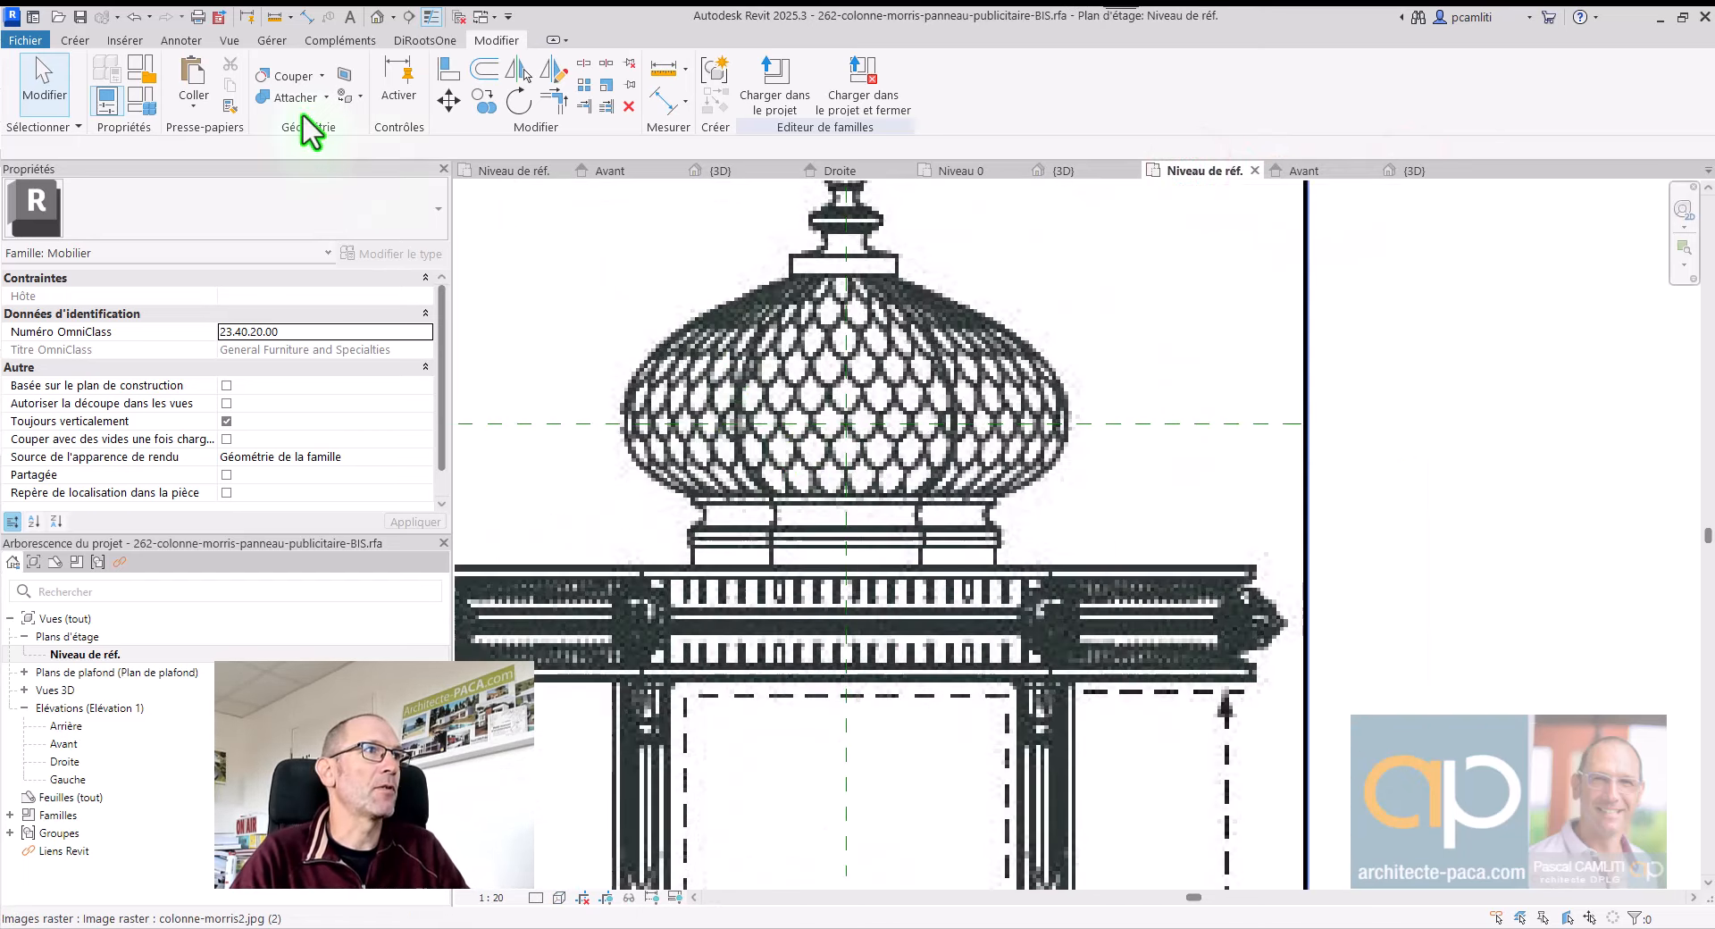
# Step: Try a sweep in plan, sketching a circular path centred on the reference plane intersection and reaching the dome's outer edge
pyautogui.click(71, 41)
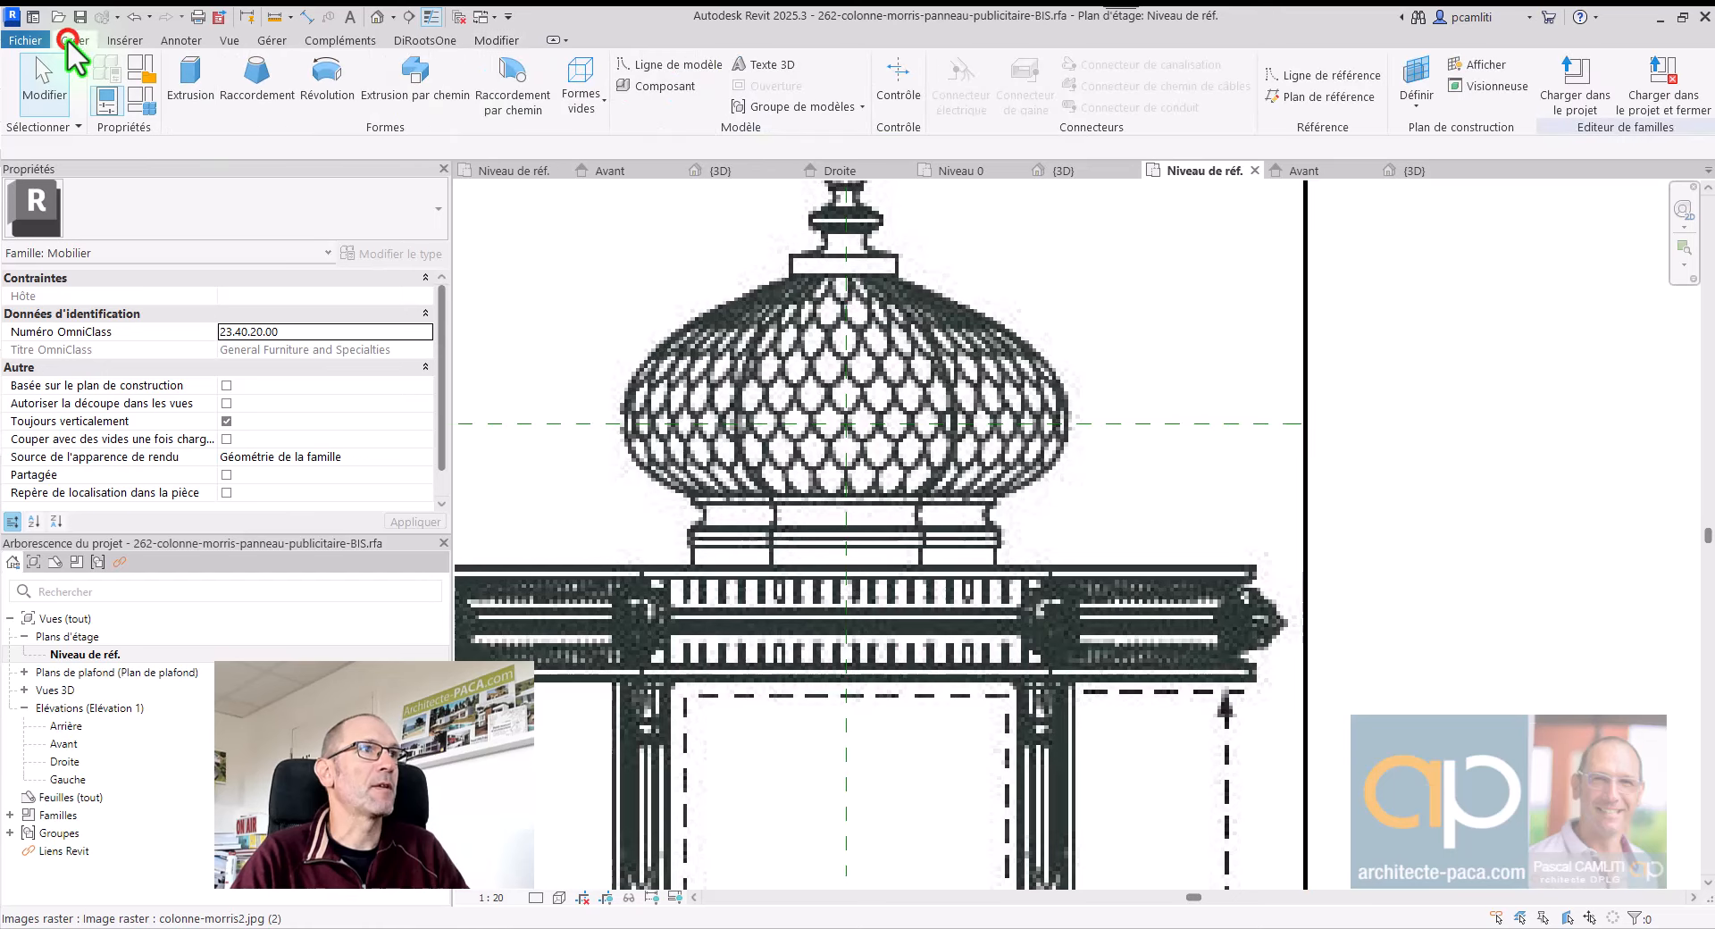
pyautogui.click(438, 83)
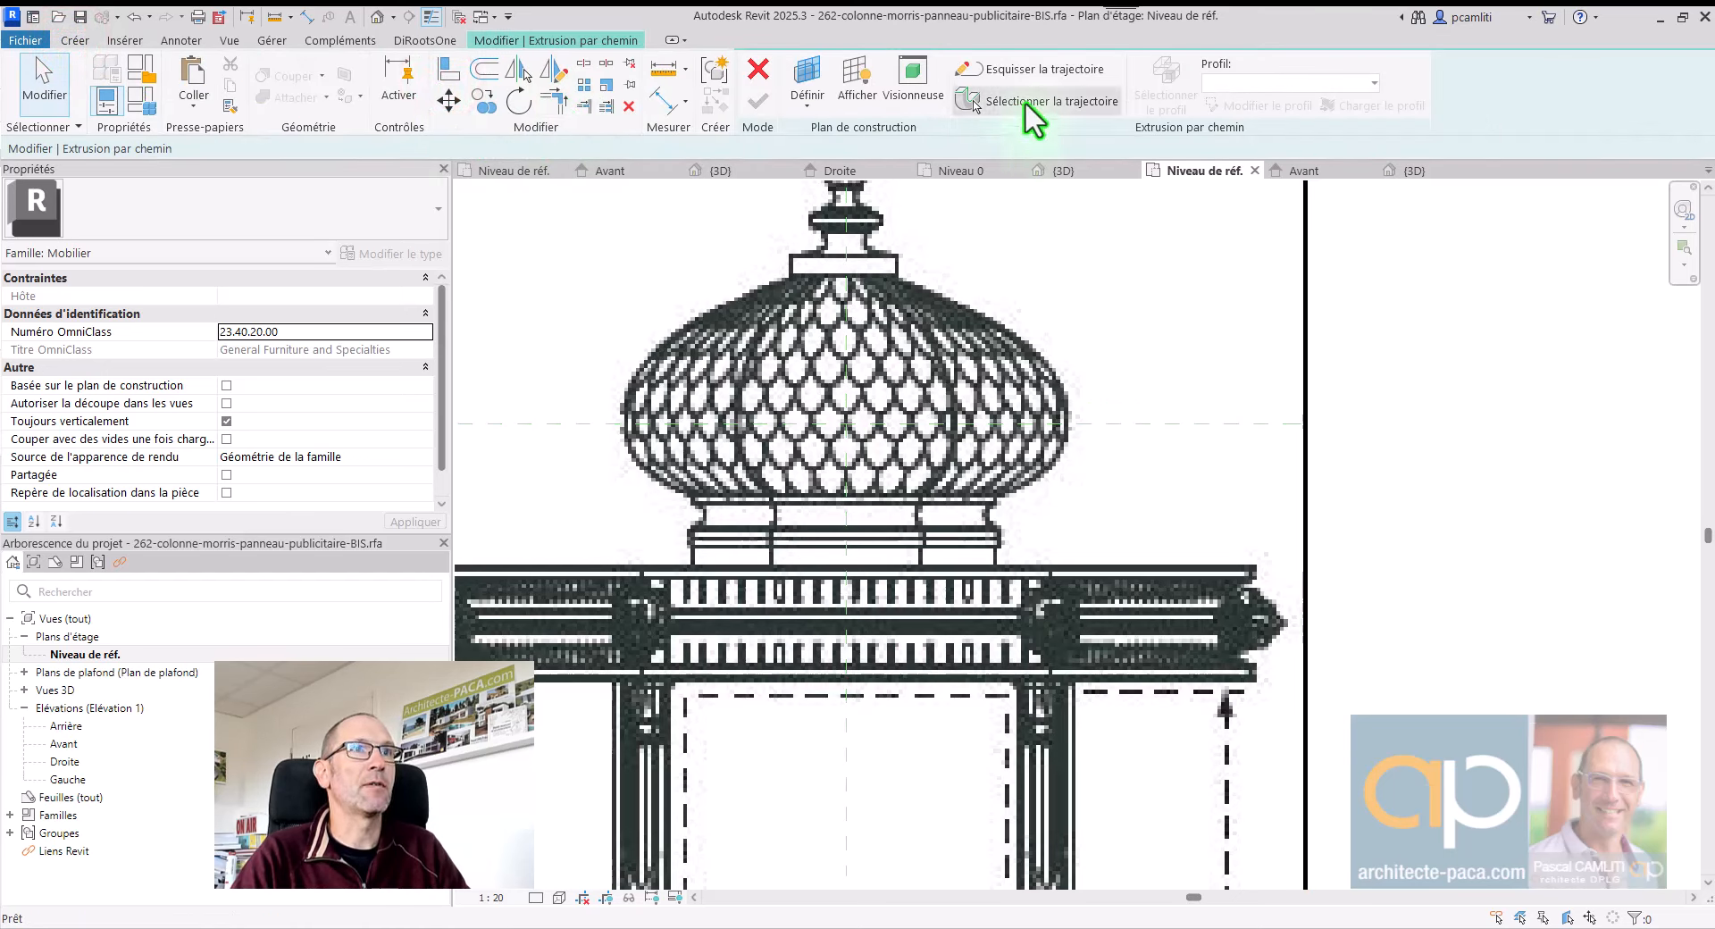
pyautogui.click(1045, 70)
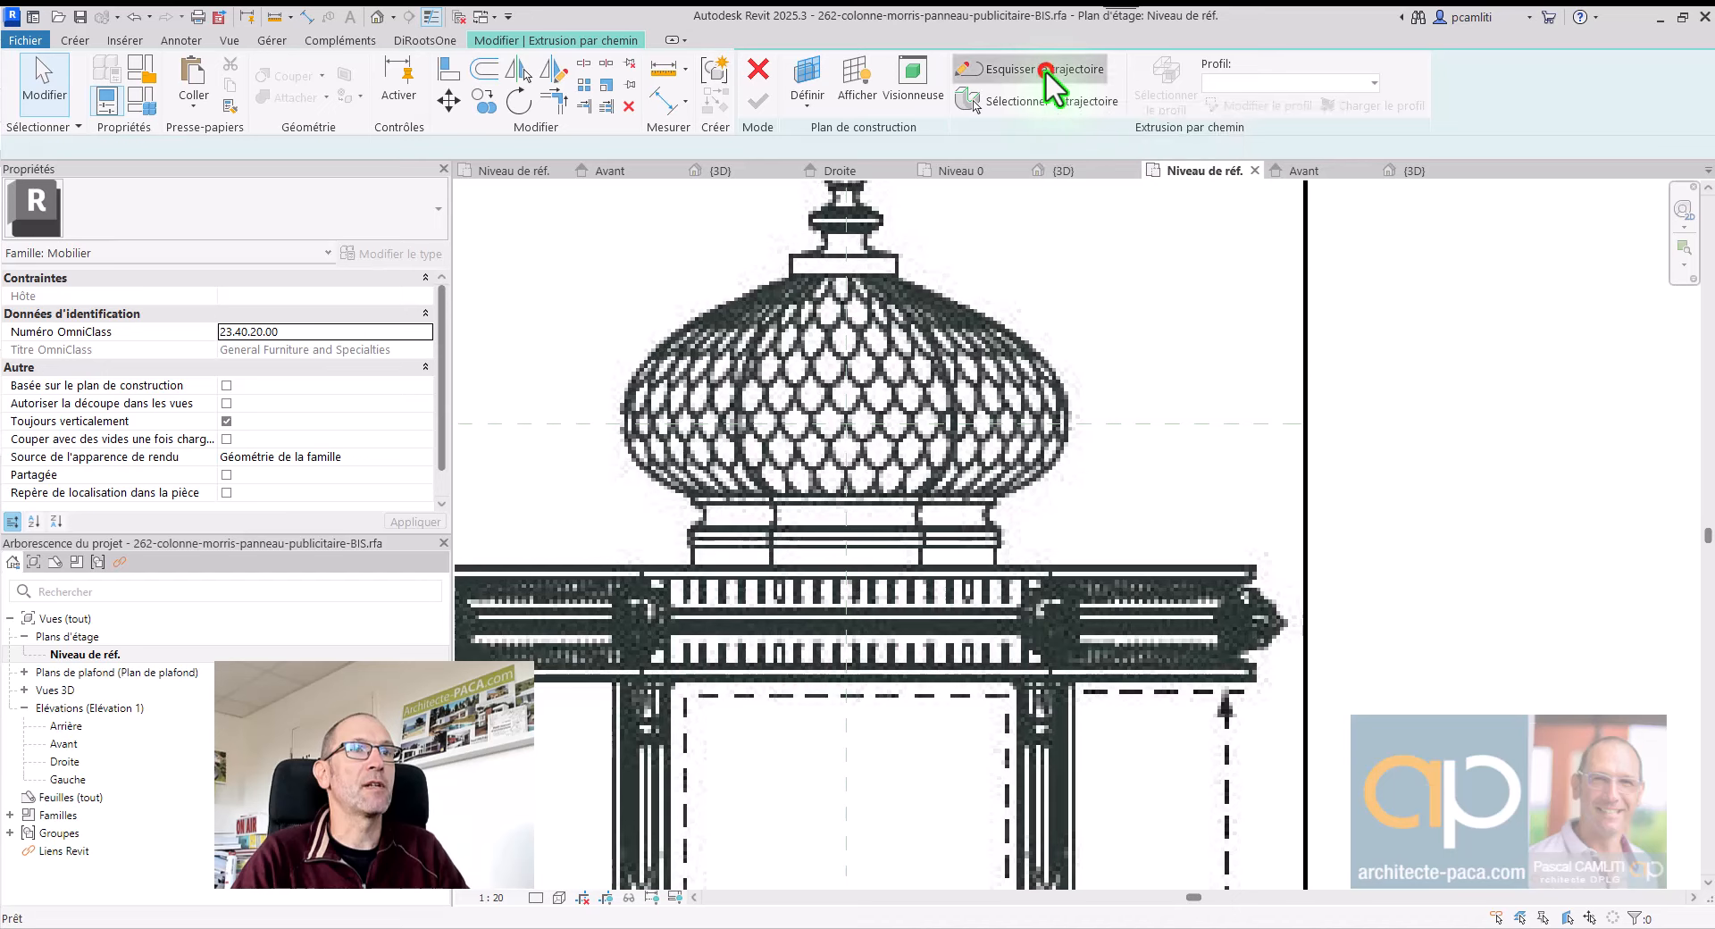
pyautogui.click(871, 66)
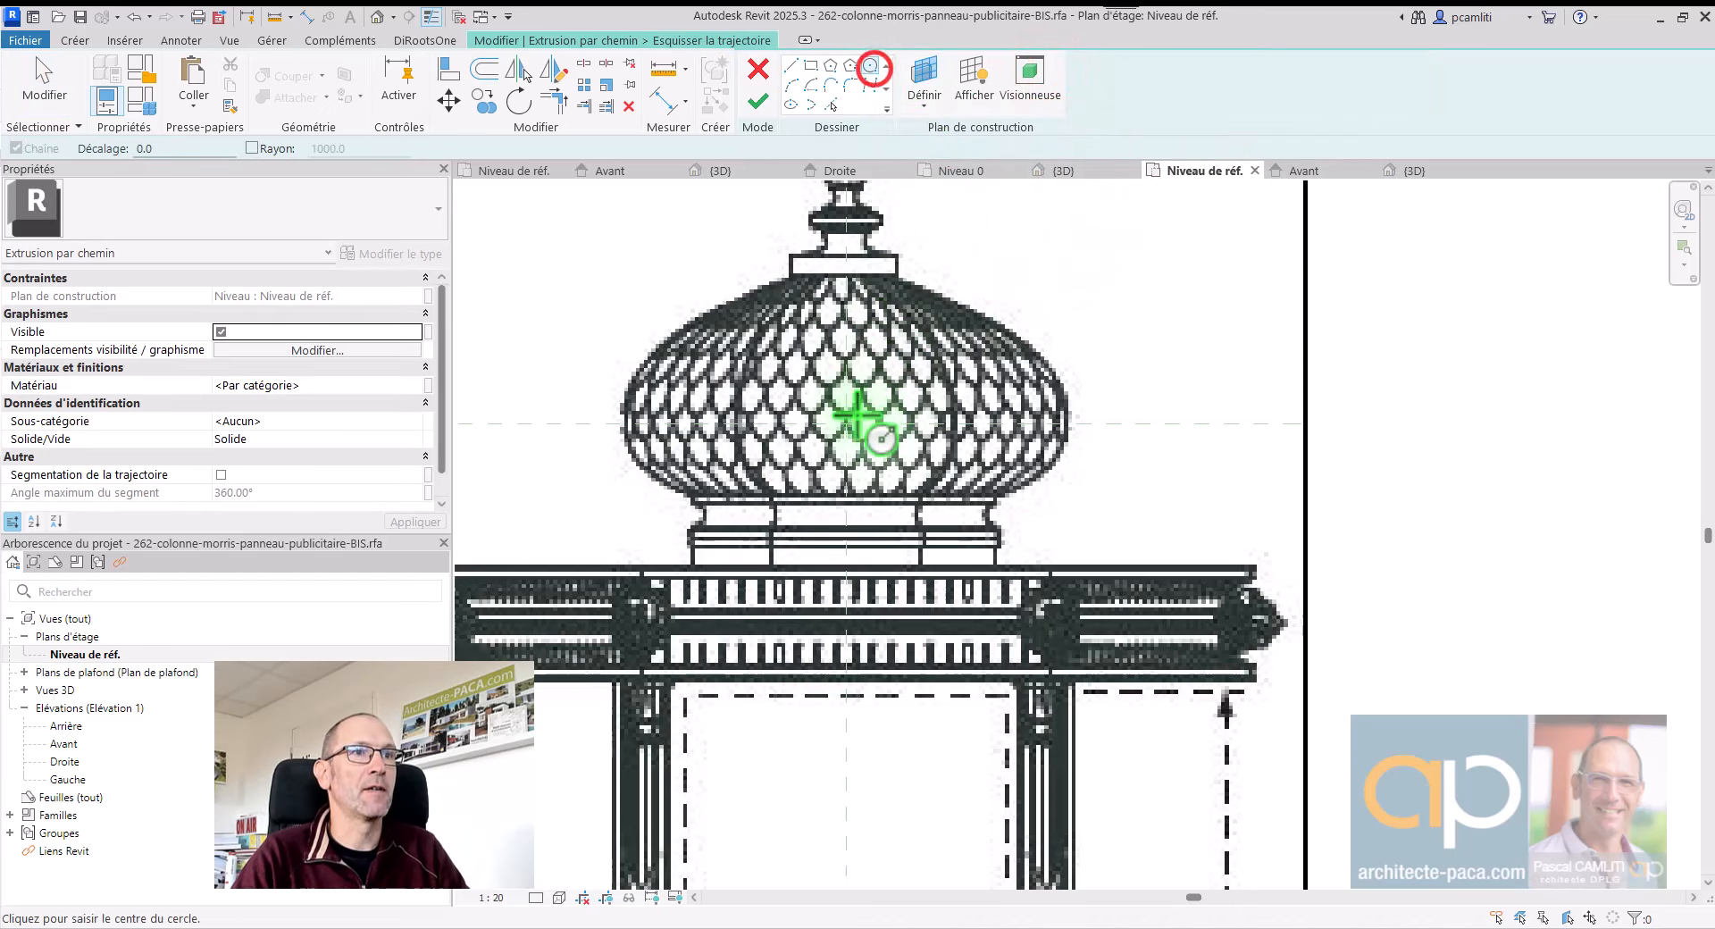
pyautogui.click(847, 422)
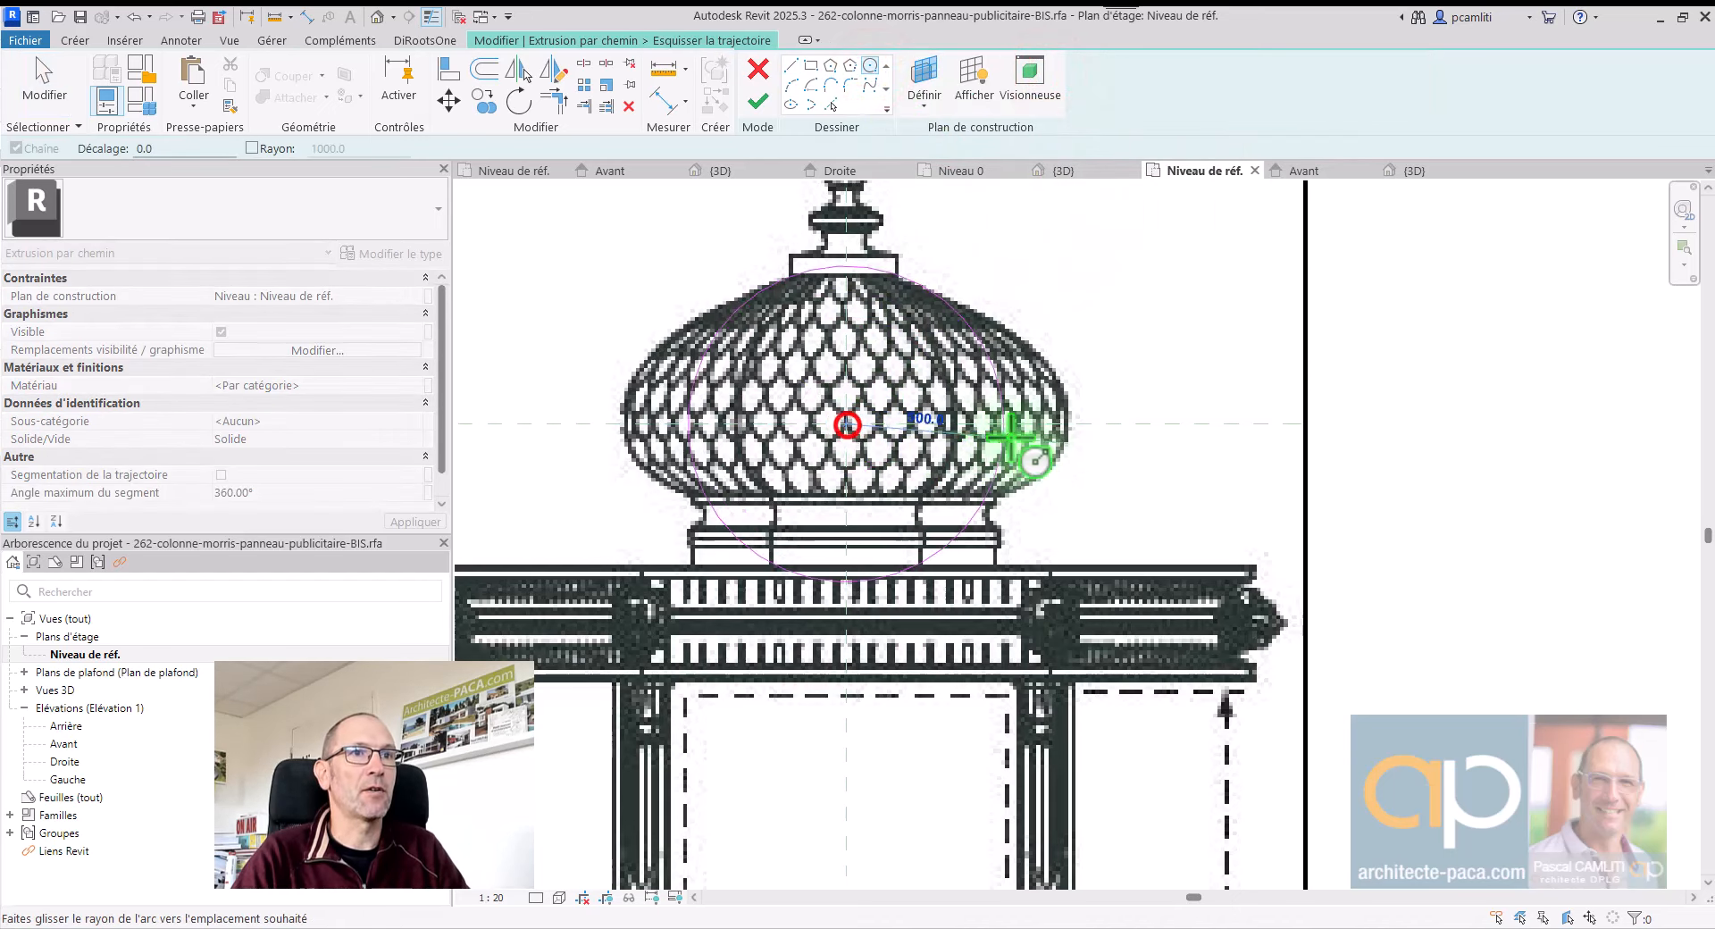
pyautogui.click(1070, 427)
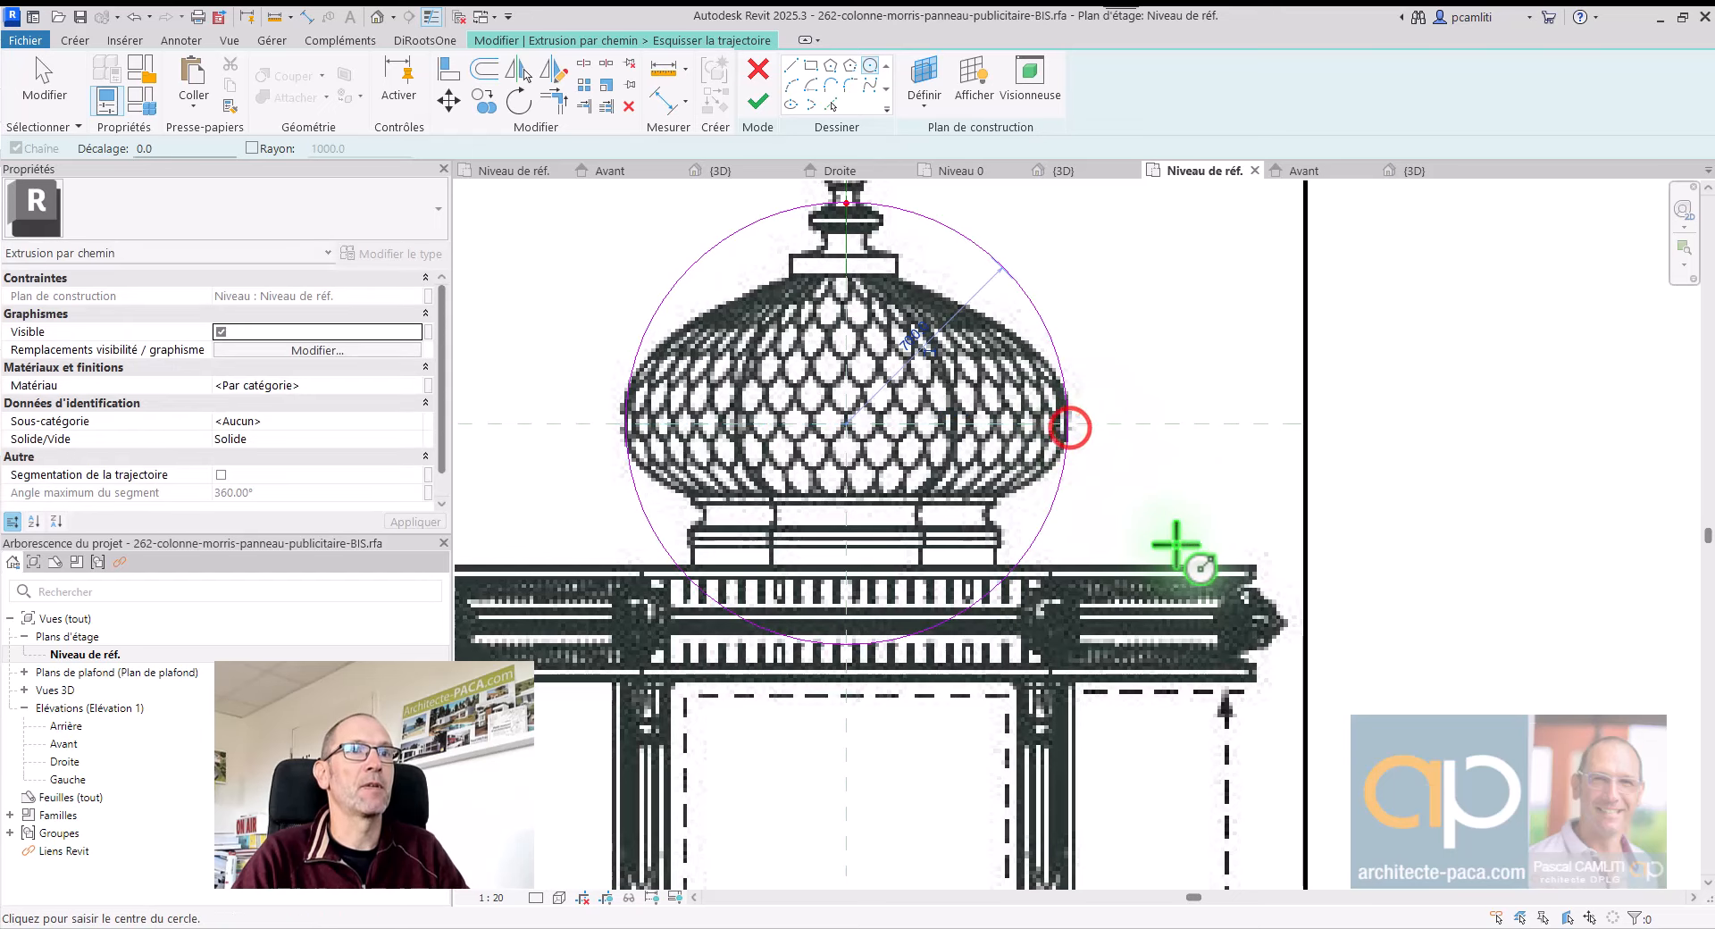
# Step: Try moving the sweep's profile plane from the top of the circle to its right quadrant, and finish the path
pyautogui.moveTo(1090, 314); pyautogui.dragTo(1089, 370, button='middle')
pyautogui.press('Escape')
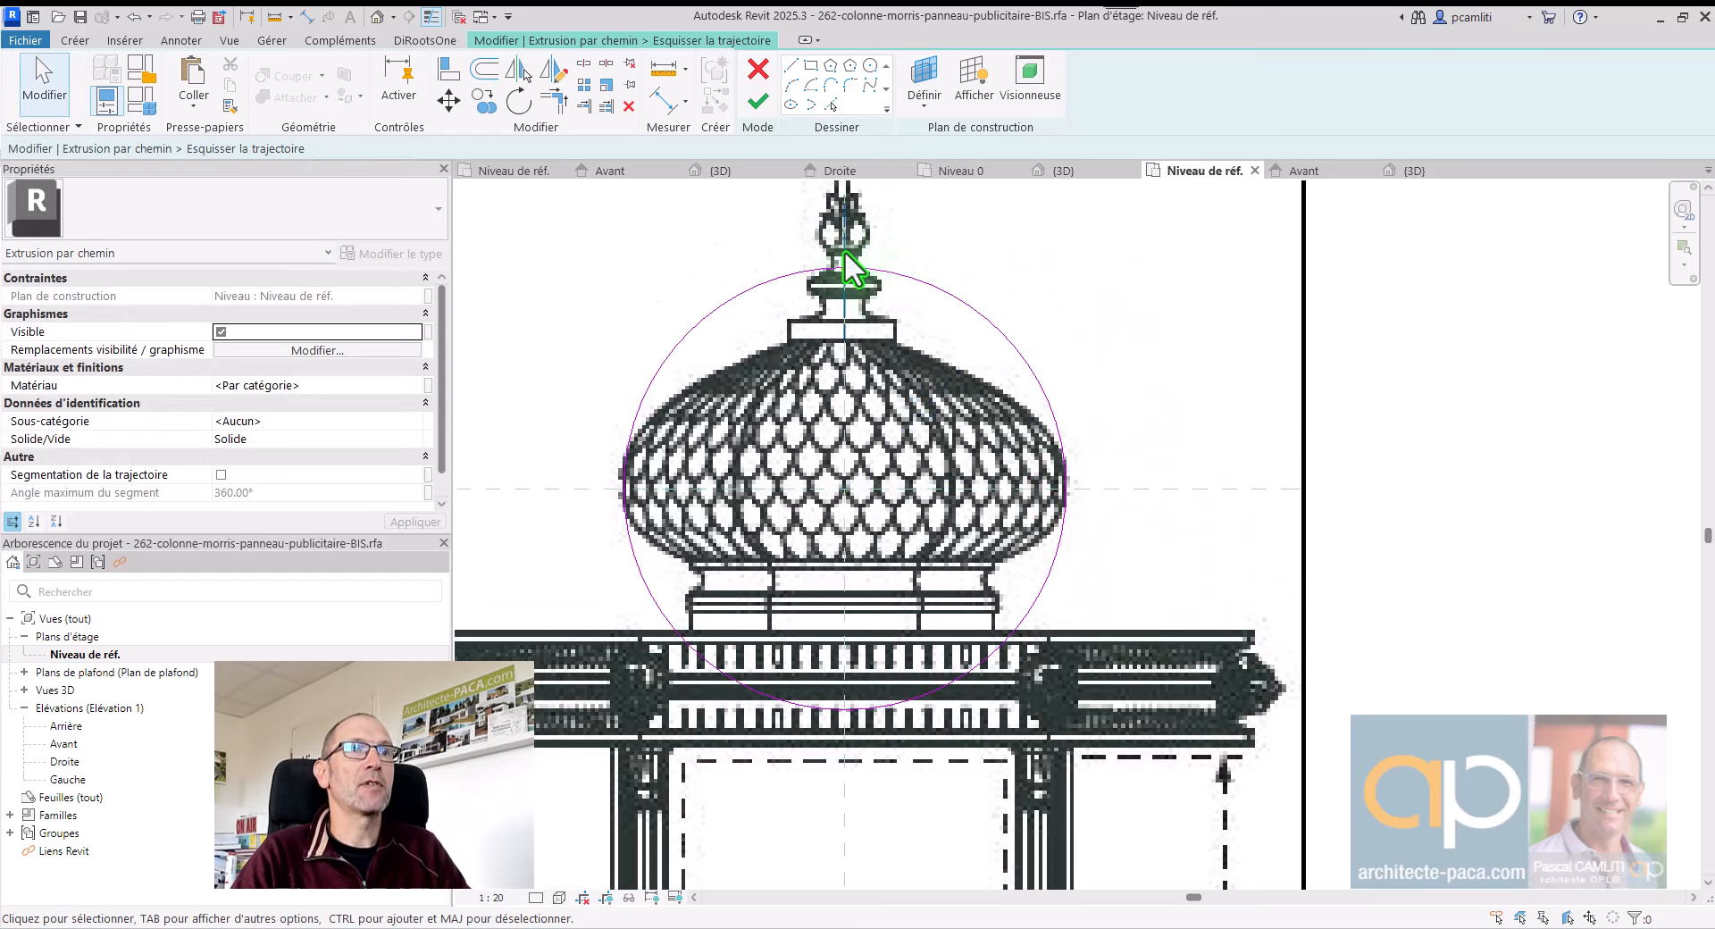
pyautogui.click(843, 250)
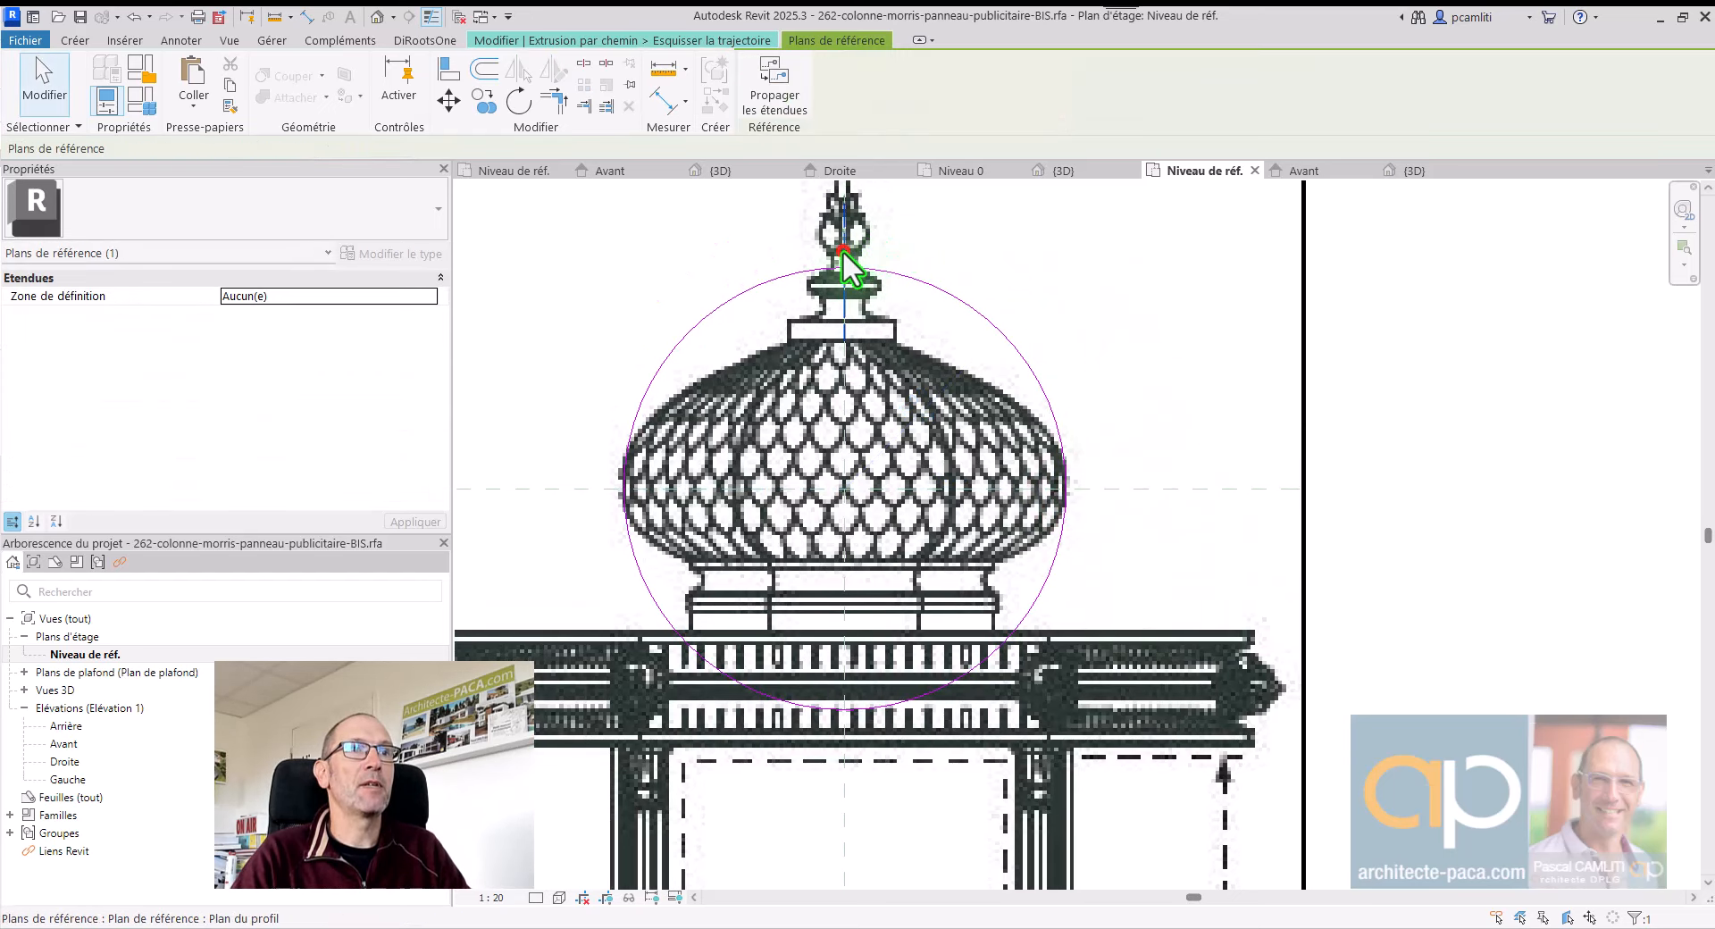
pyautogui.click(1091, 490)
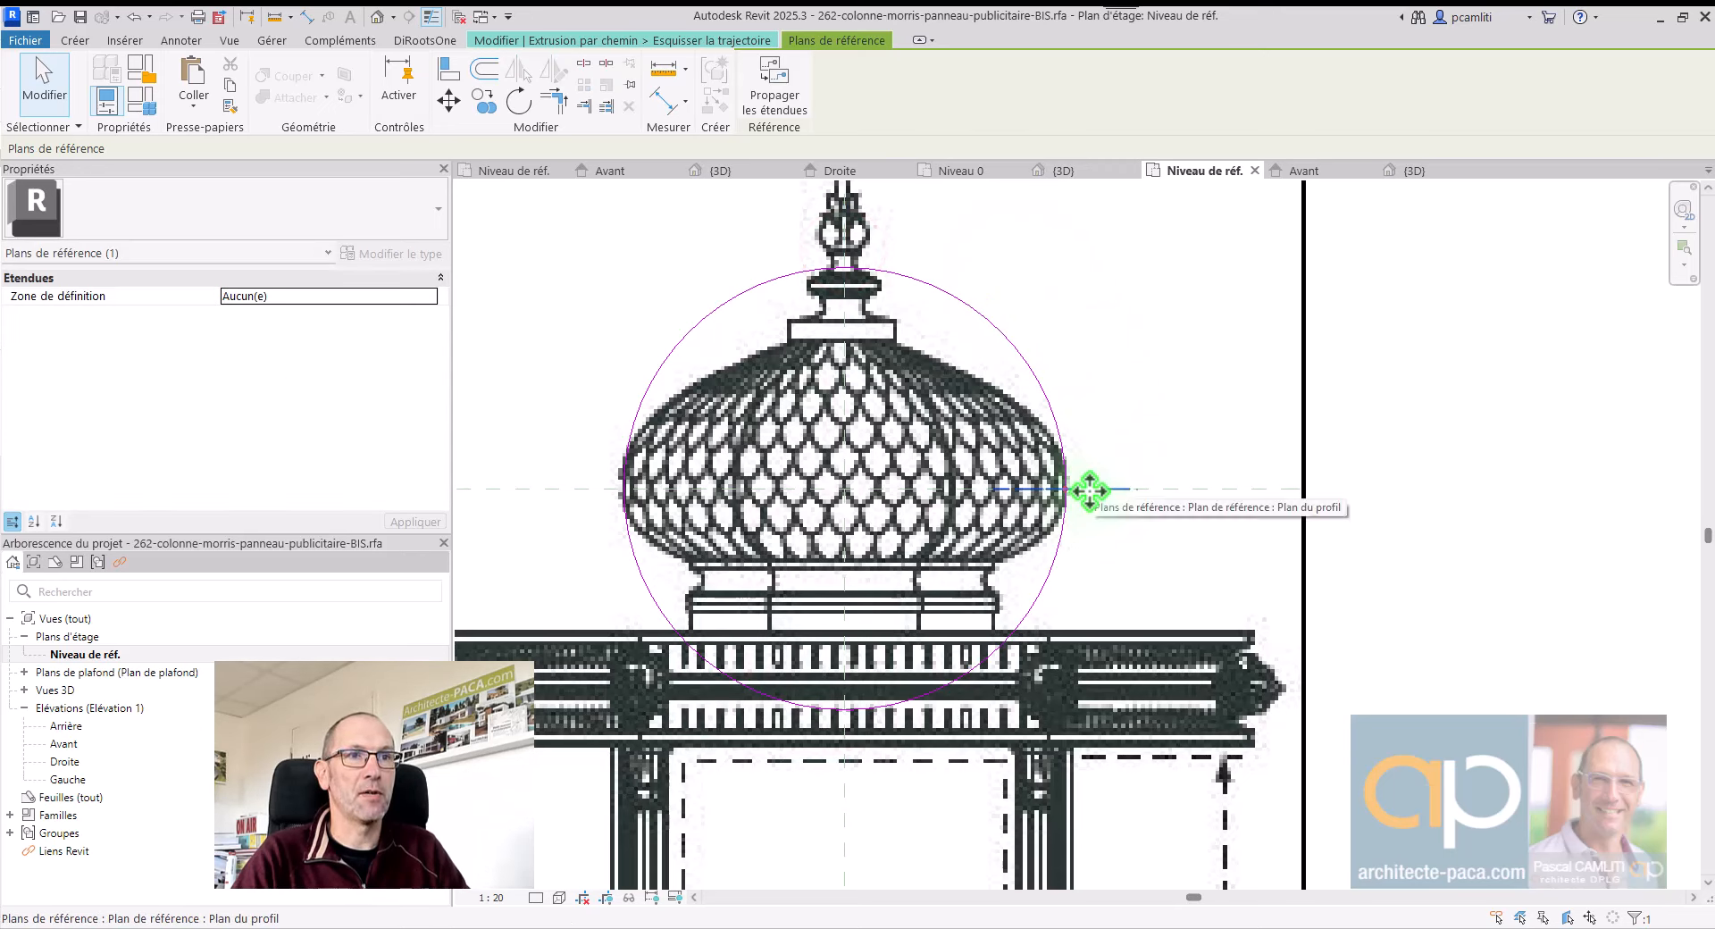
pyautogui.click(1143, 398)
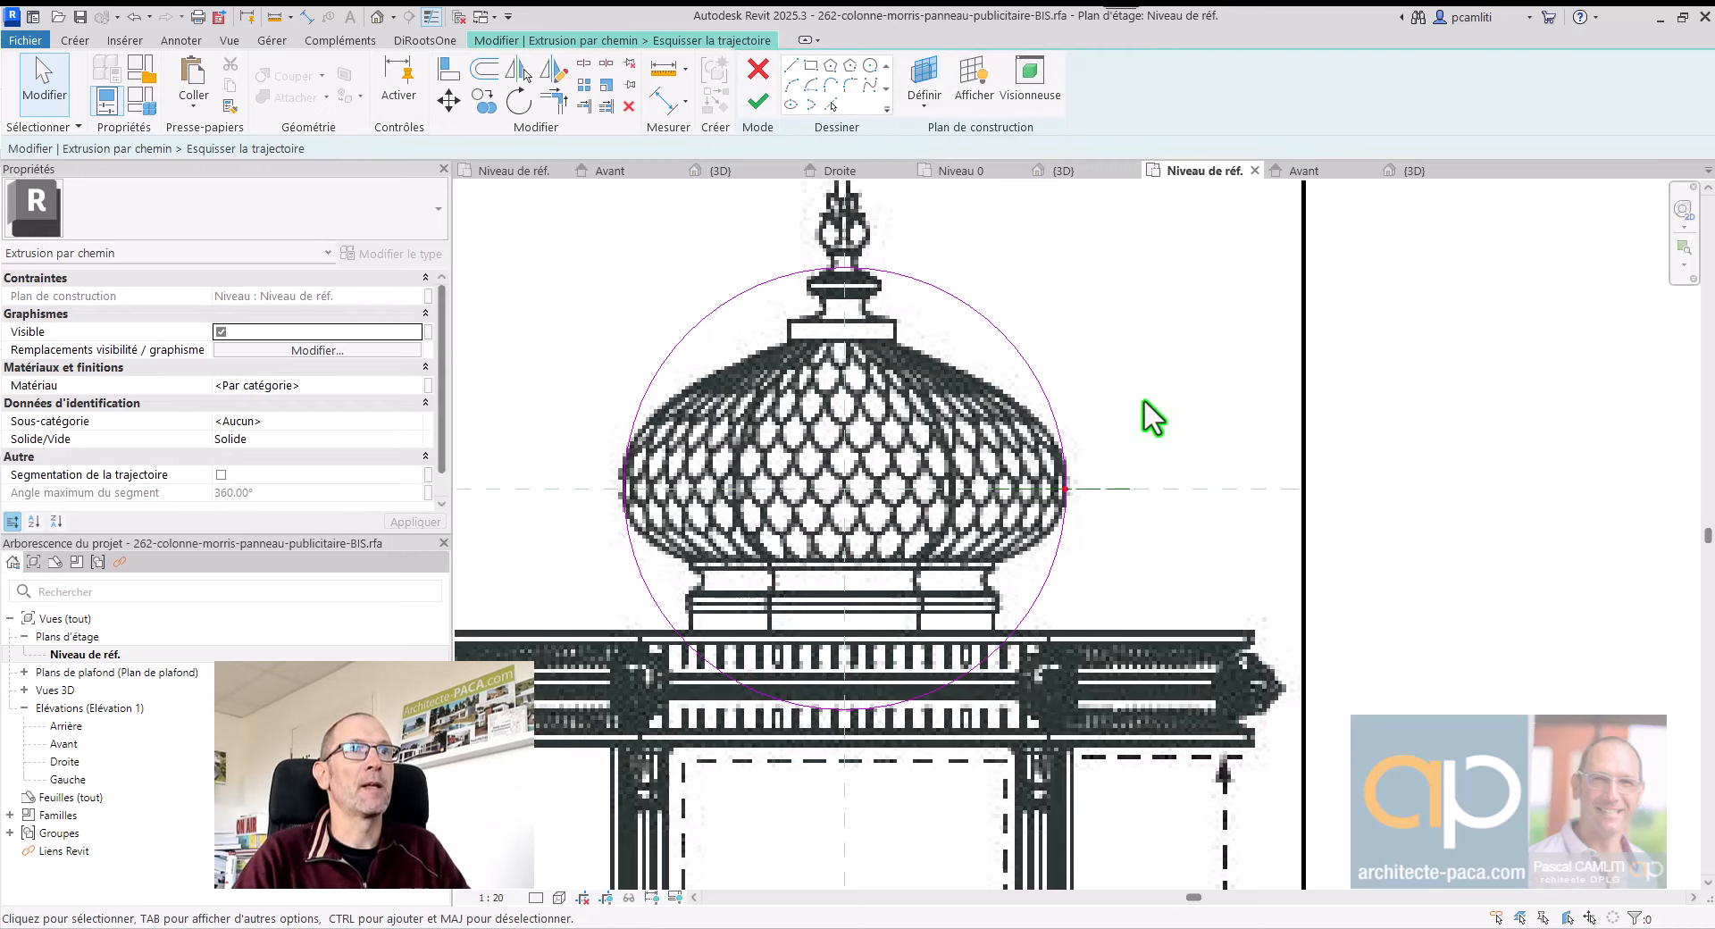
pyautogui.click(757, 100)
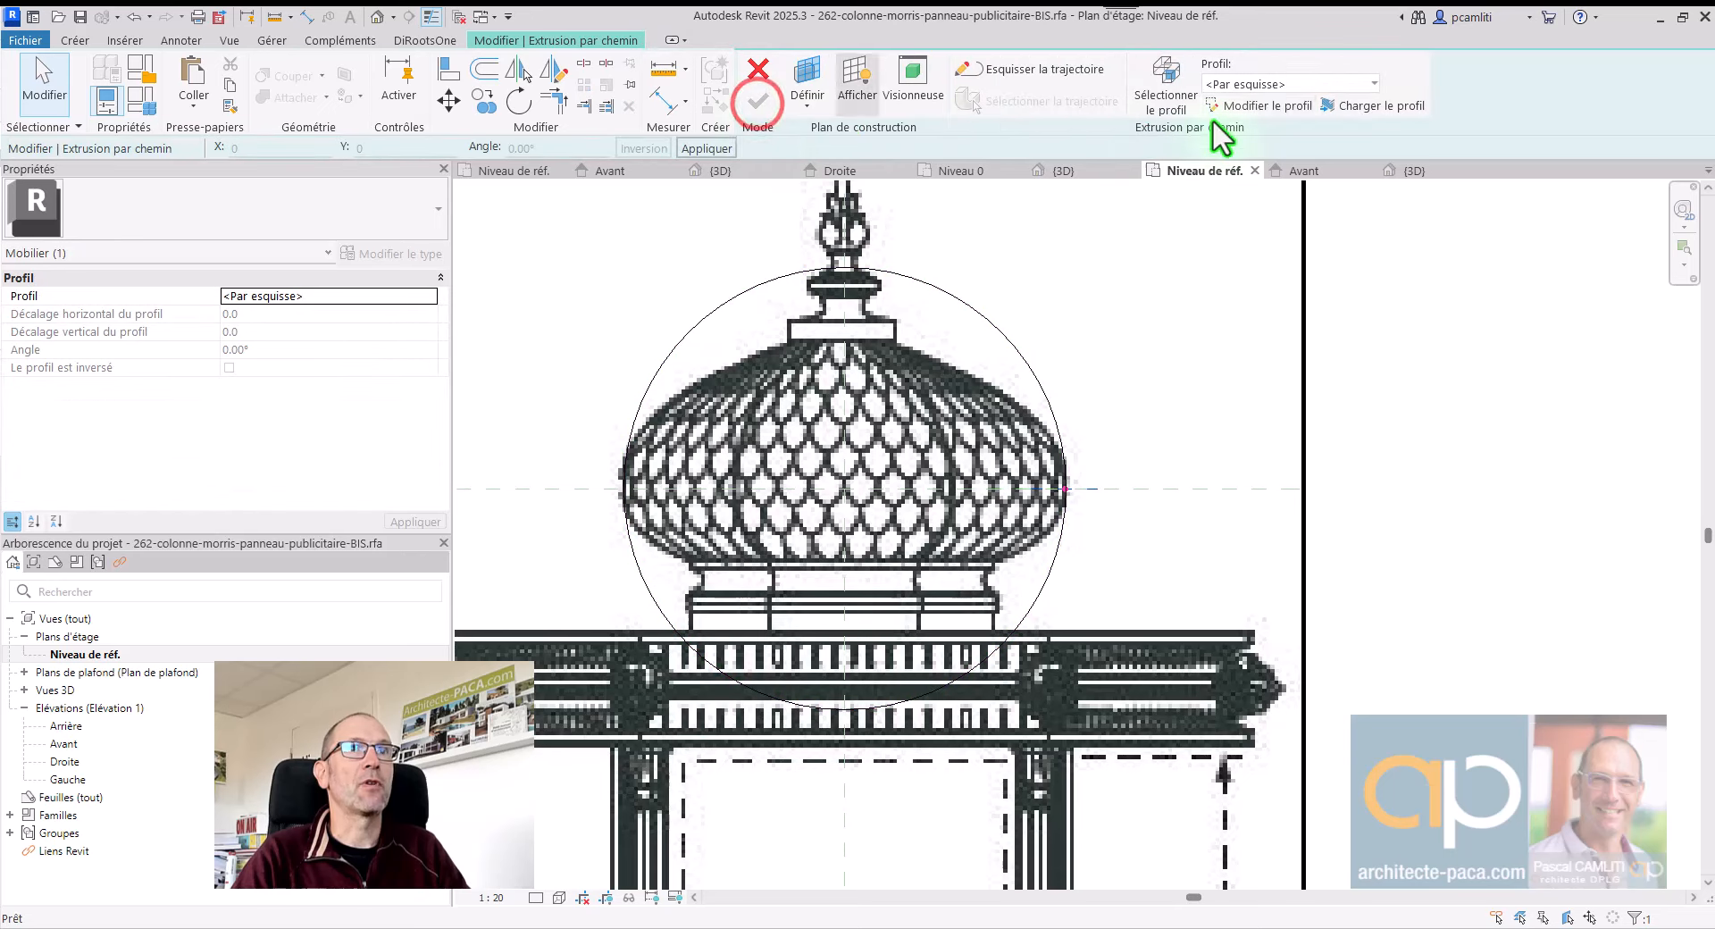
# Step: Try editing the sweep profile in the Avant elevation, check the profile plane's location at the column's base, and cancel the sweep
pyautogui.click(1272, 106)
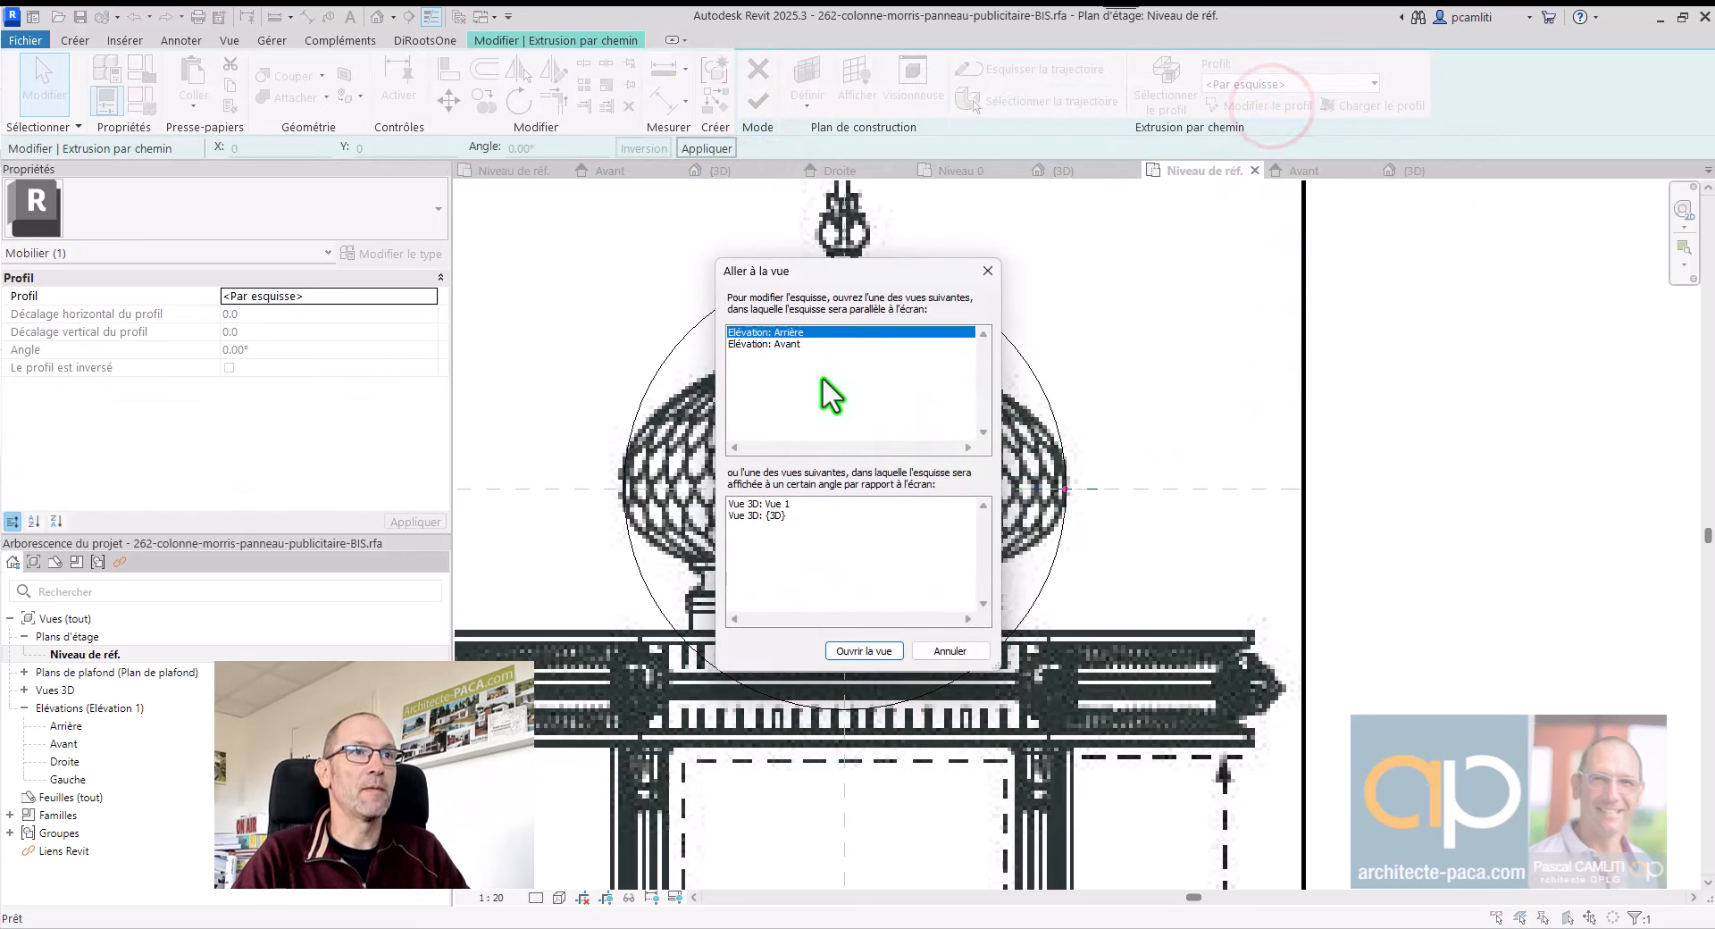
pyautogui.click(779, 344)
pyautogui.doubleClick(780, 341)
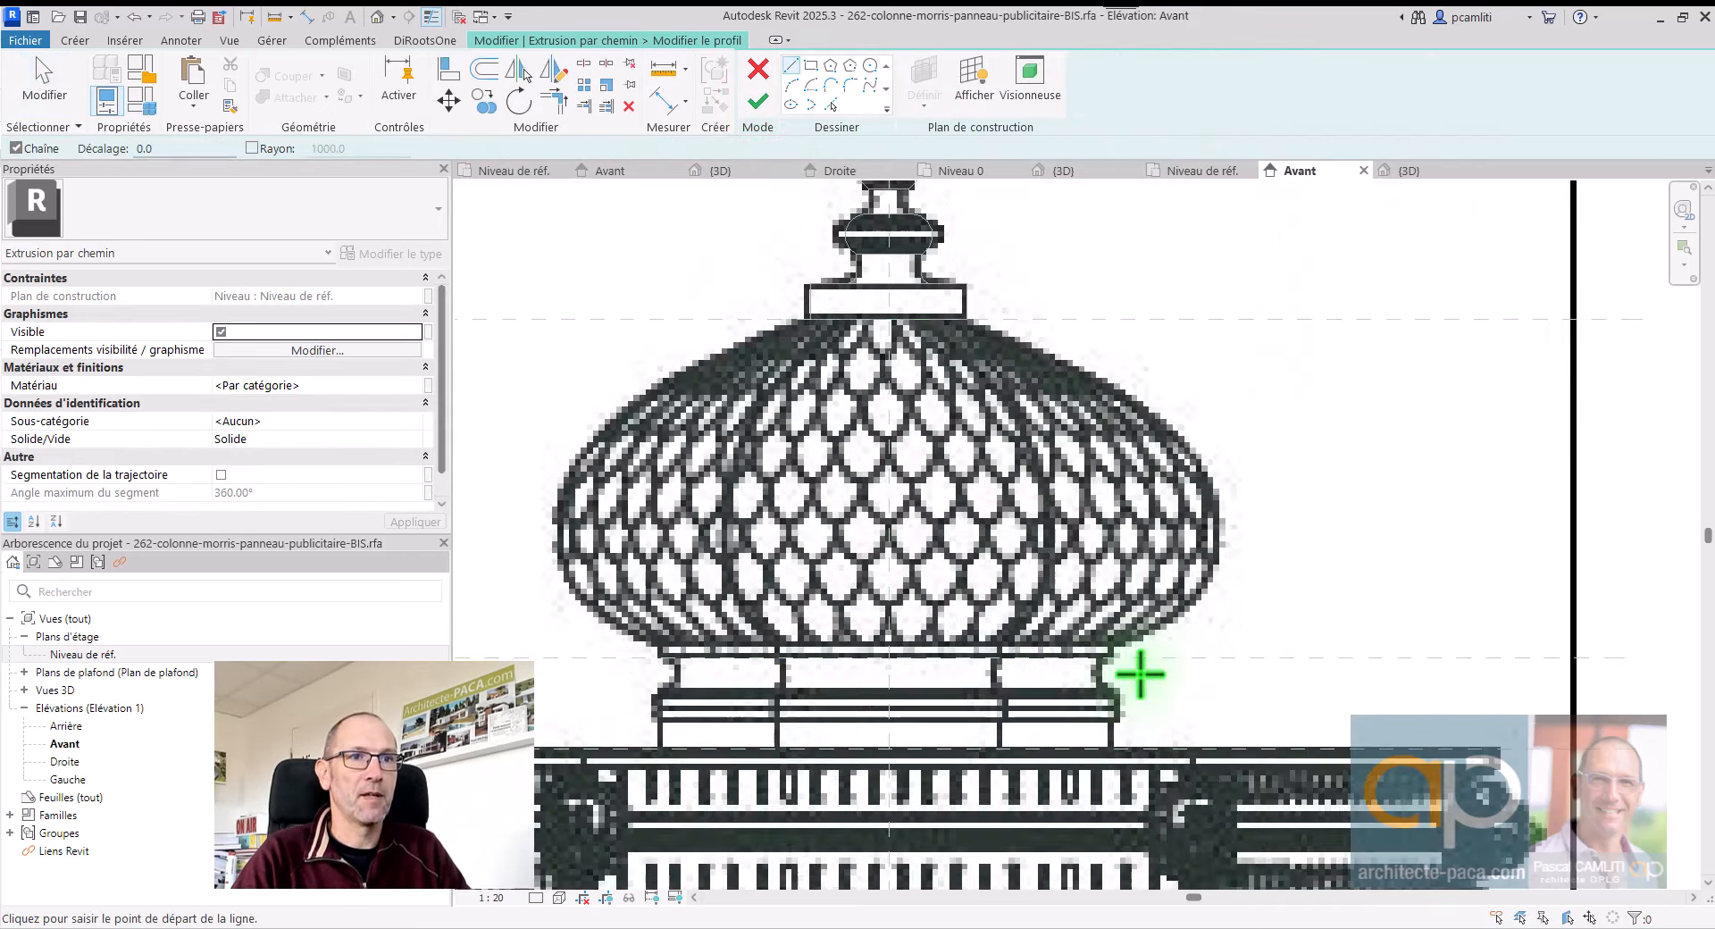
pyautogui.scroll(-3, 1138, 655)
pyautogui.moveTo(1179, 705); pyautogui.dragTo(1012, 236, button='middle')
pyautogui.scroll(5, 987, 527)
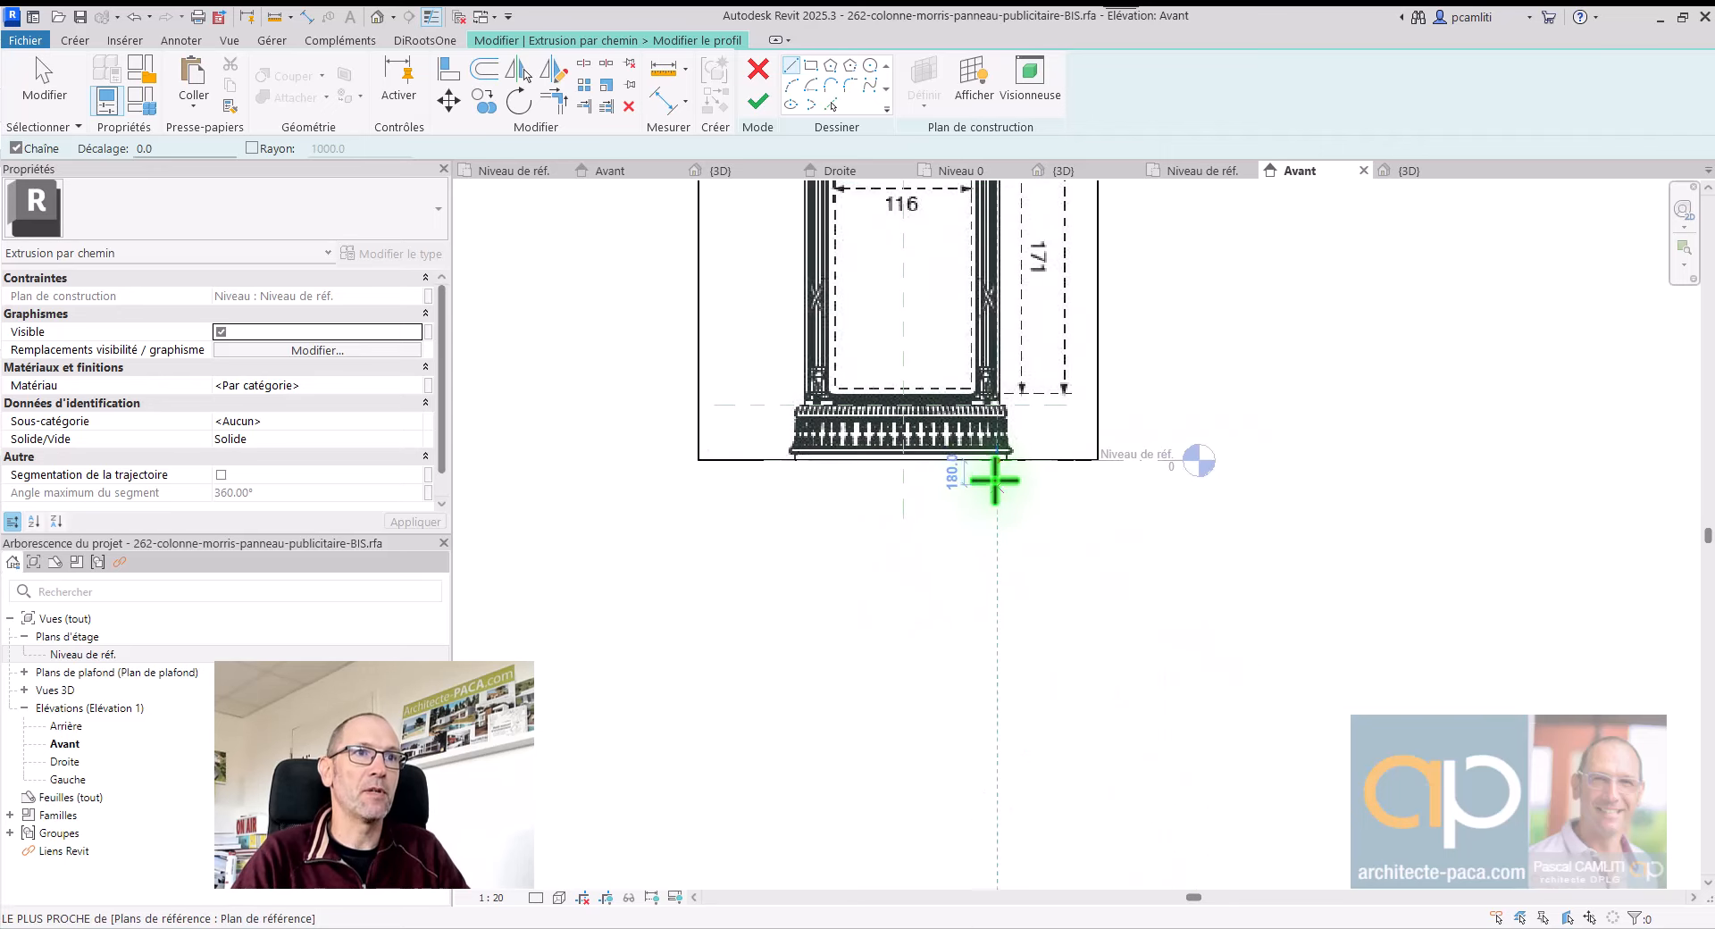
pyautogui.moveTo(1008, 462); pyautogui.dragTo(976, 581, button='middle')
pyautogui.press('Escape')
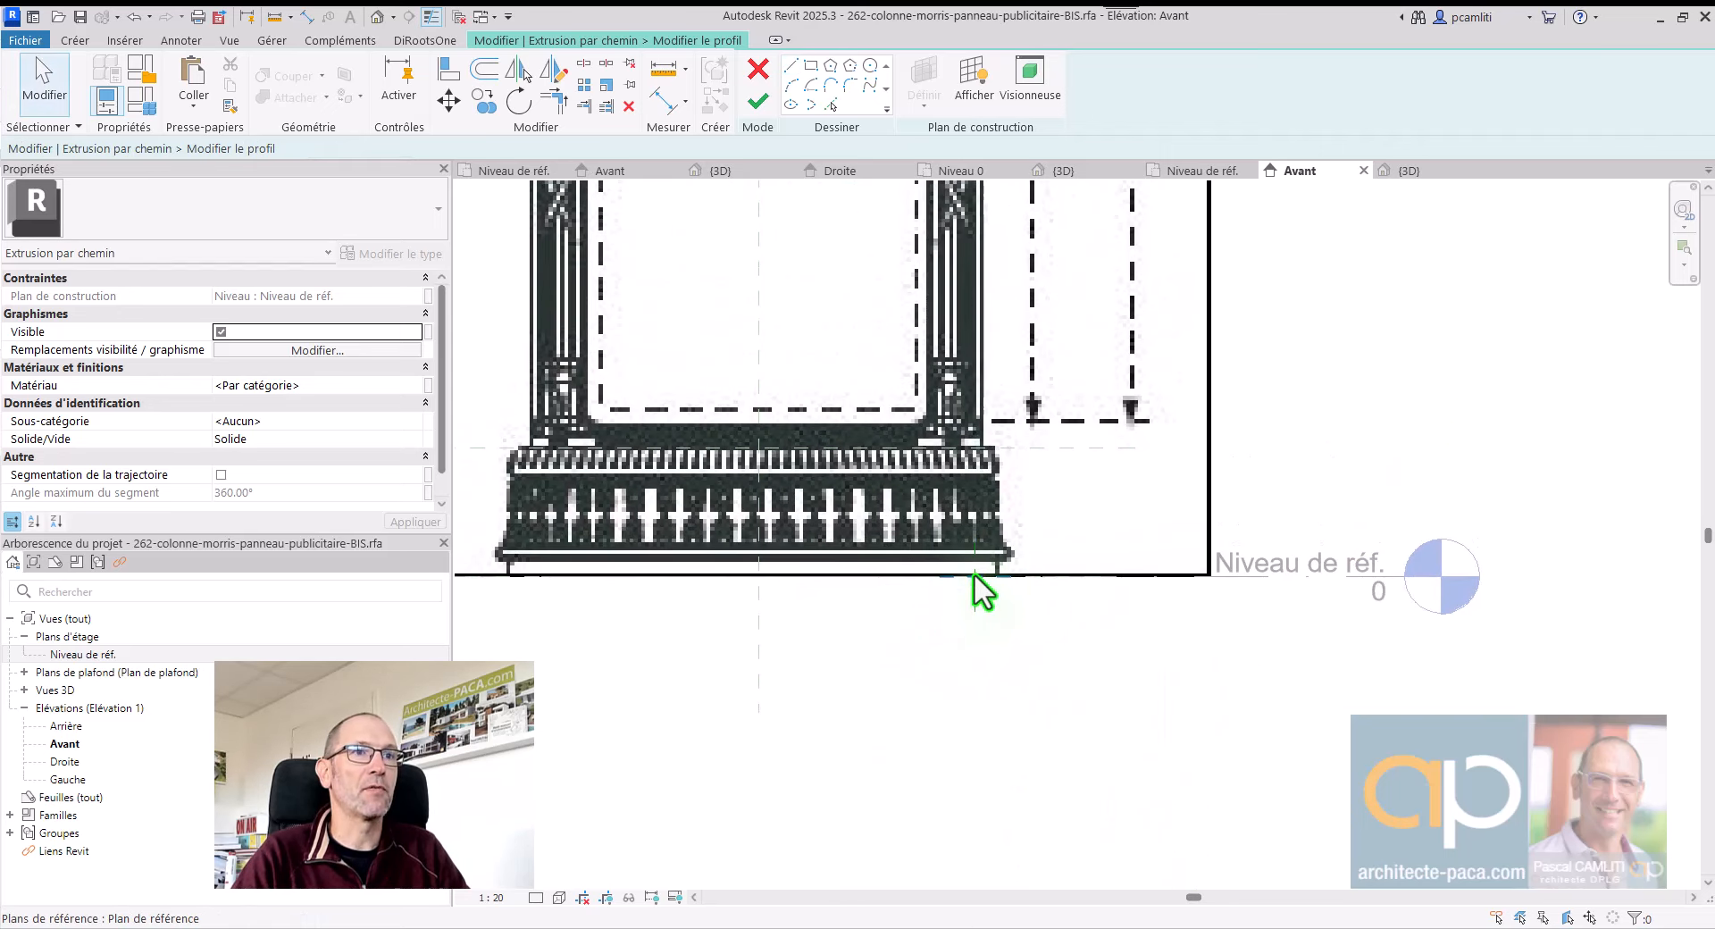
pyautogui.scroll(-5, 974, 572)
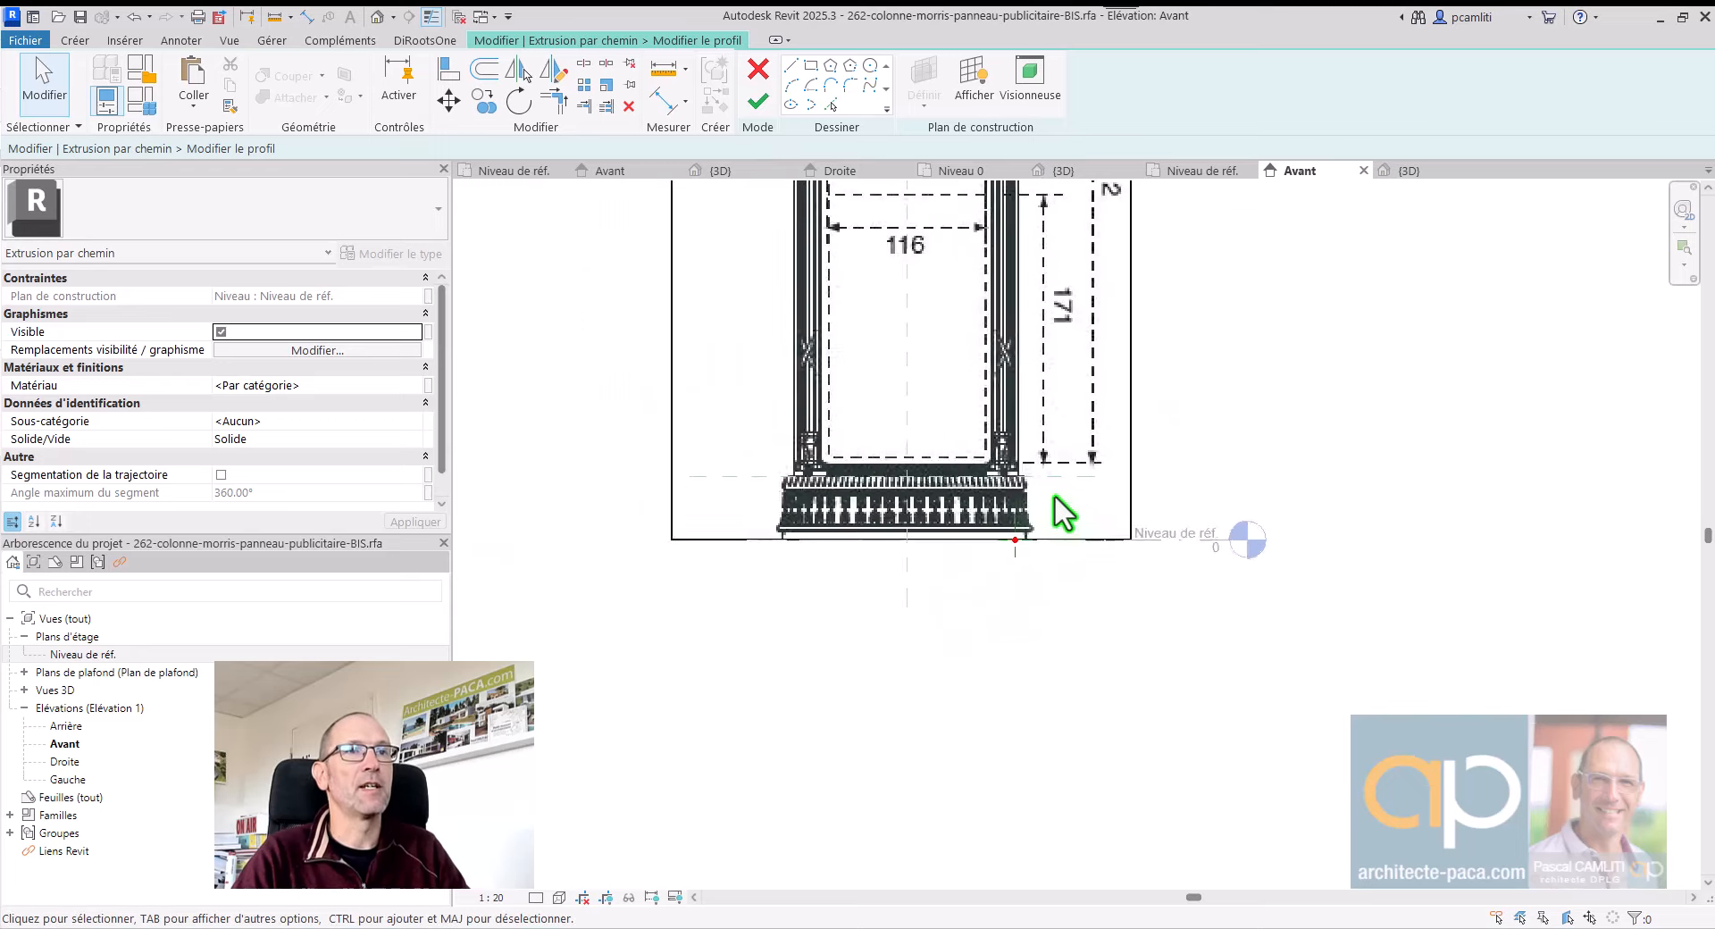
pyautogui.moveTo(1064, 509); pyautogui.dragTo(1072, 815, button='middle')
pyautogui.scroll(2, 989, 454)
pyautogui.click(761, 109)
pyautogui.scroll(5, 799, 254)
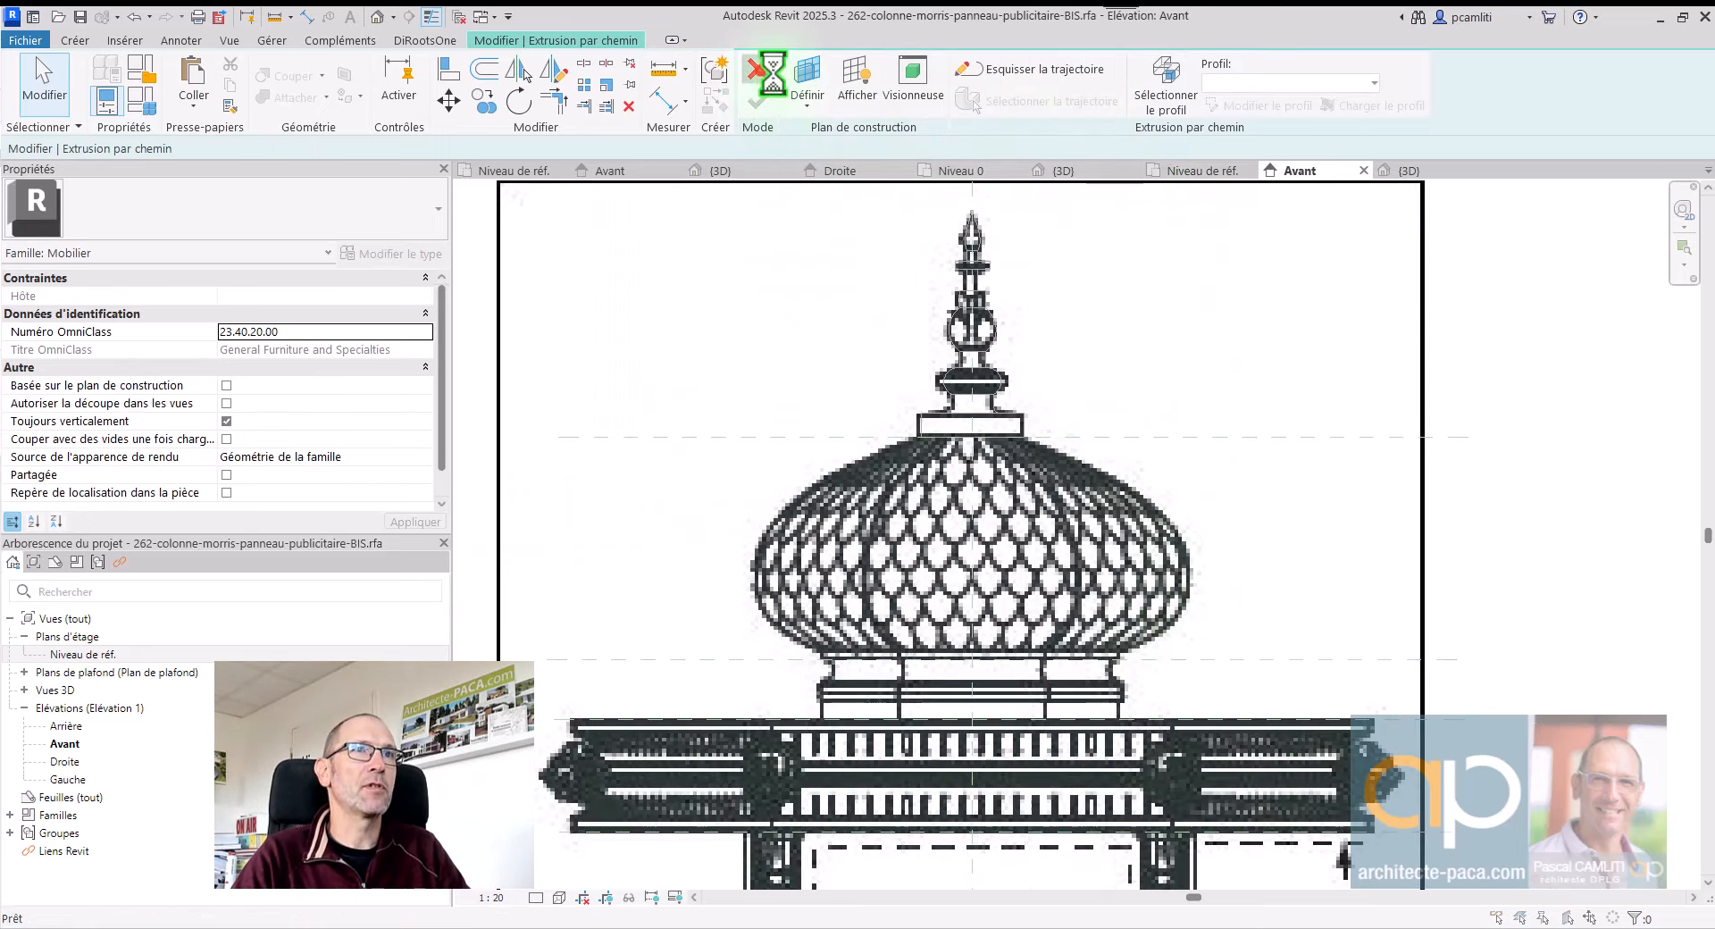
pyautogui.click(758, 69)
pyautogui.click(895, 489)
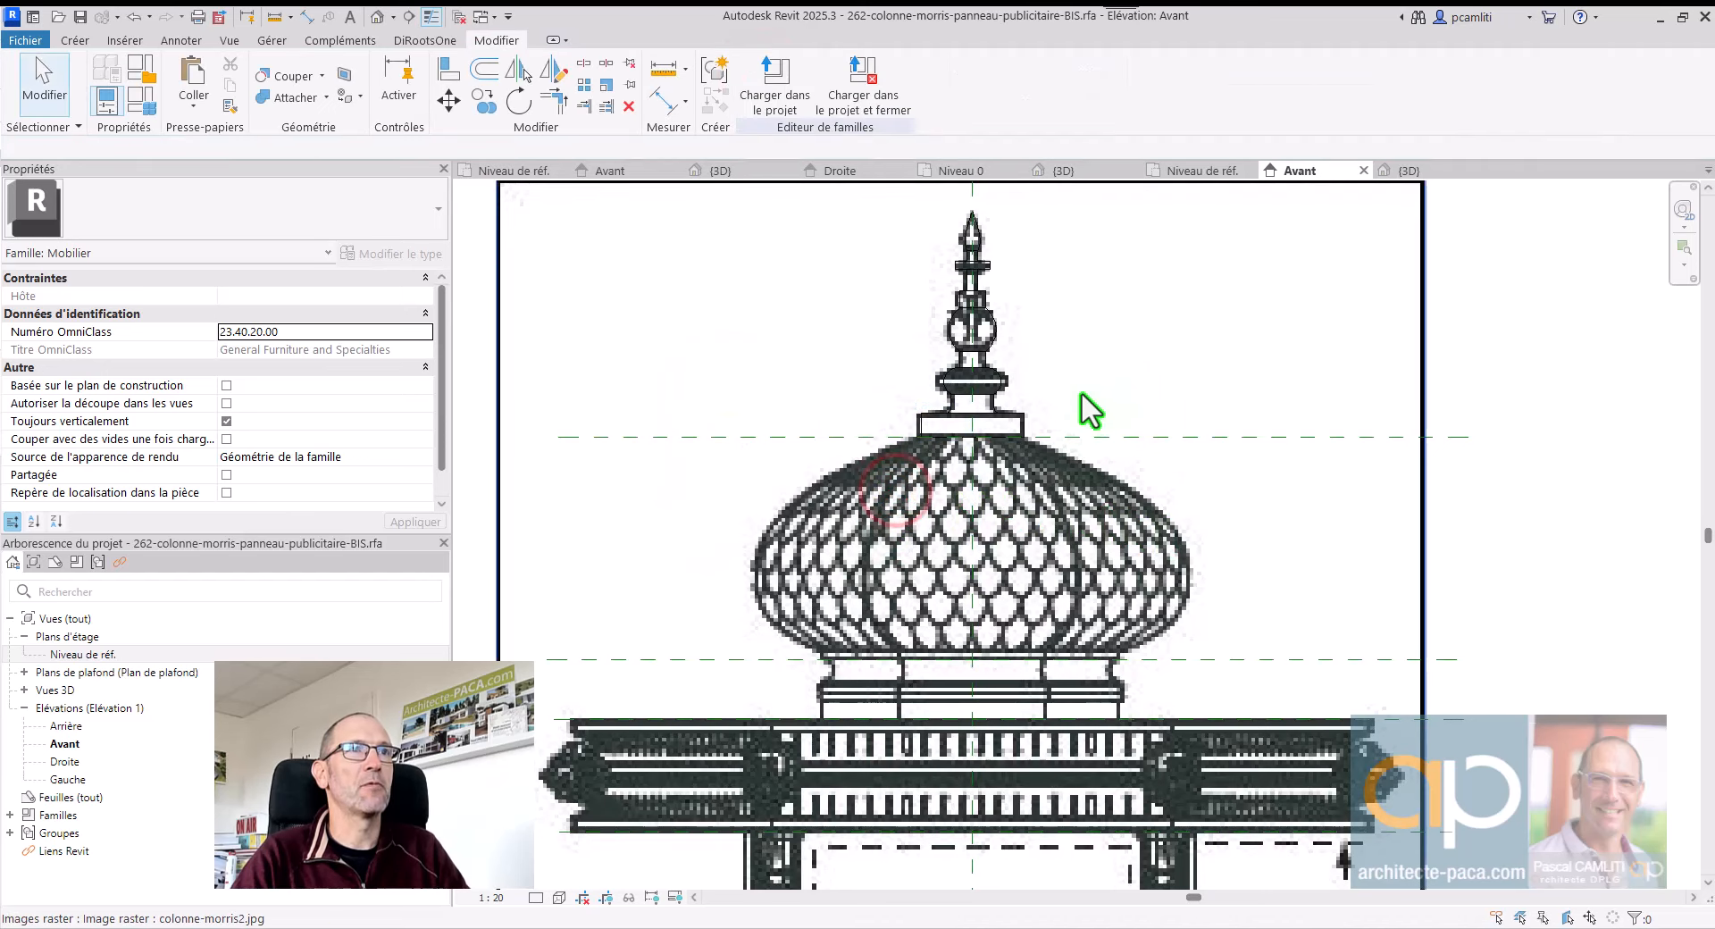
# Step: Name the horizontal reference plane at the dome's base base_couronne in the Avant elevation
pyautogui.moveTo(1195, 476); pyautogui.dragTo(1164, 414, button='middle')
pyautogui.click(1163, 595)
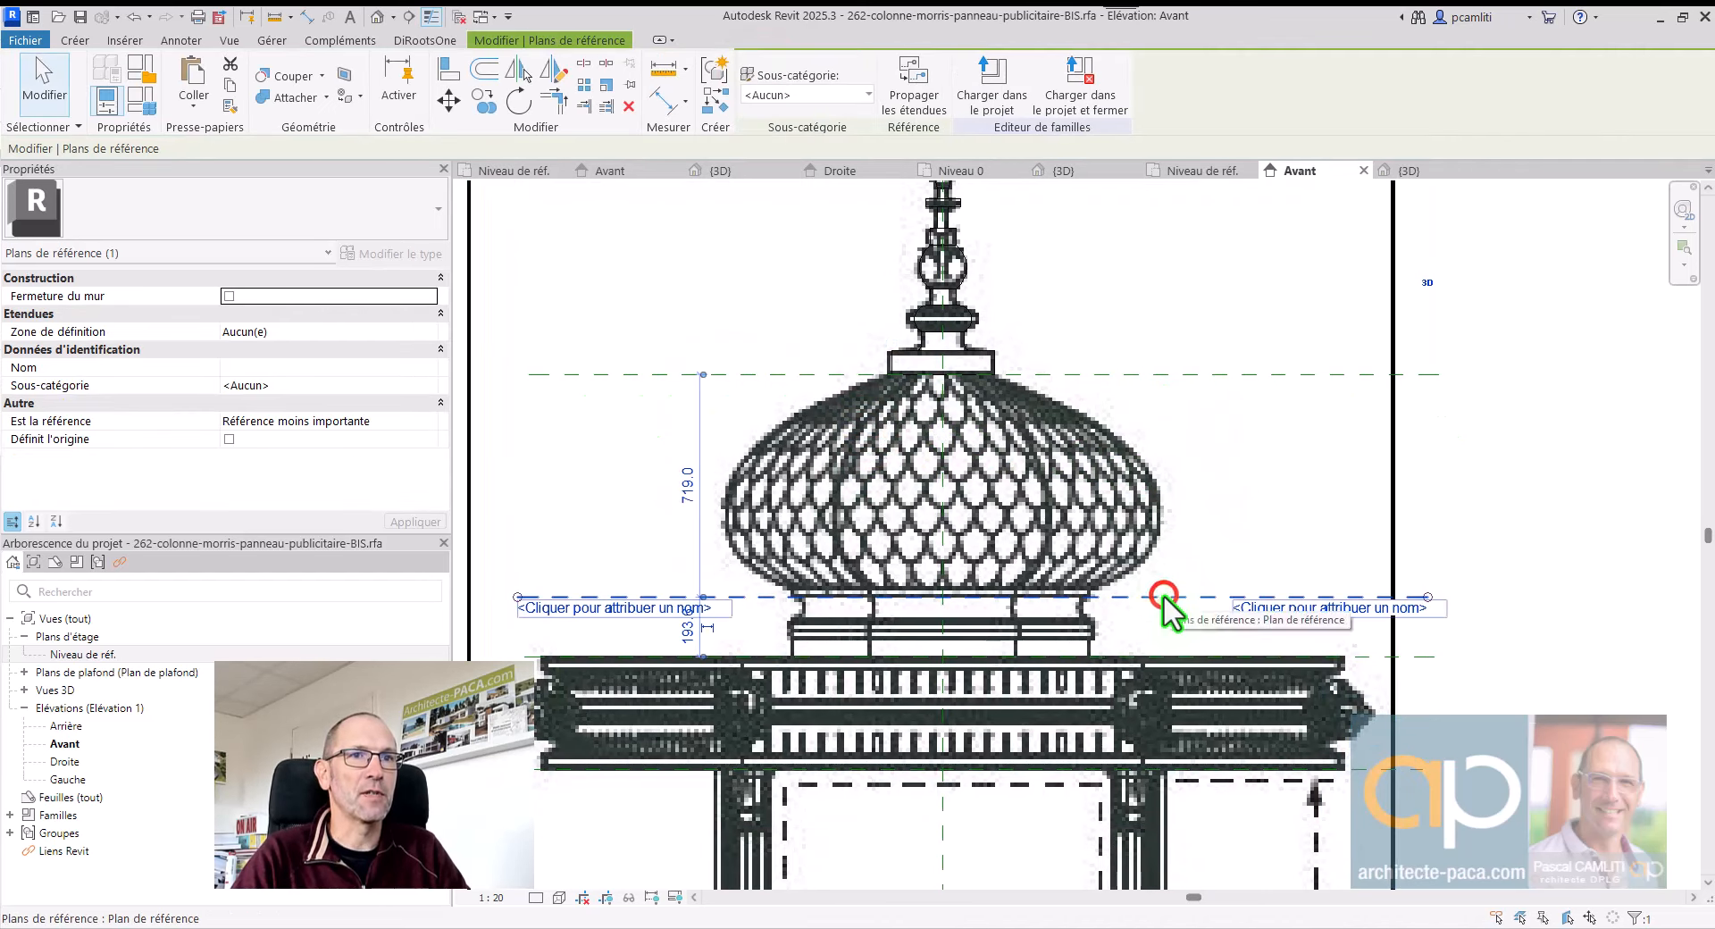
pyautogui.click(1251, 611)
pyautogui.write('ba')
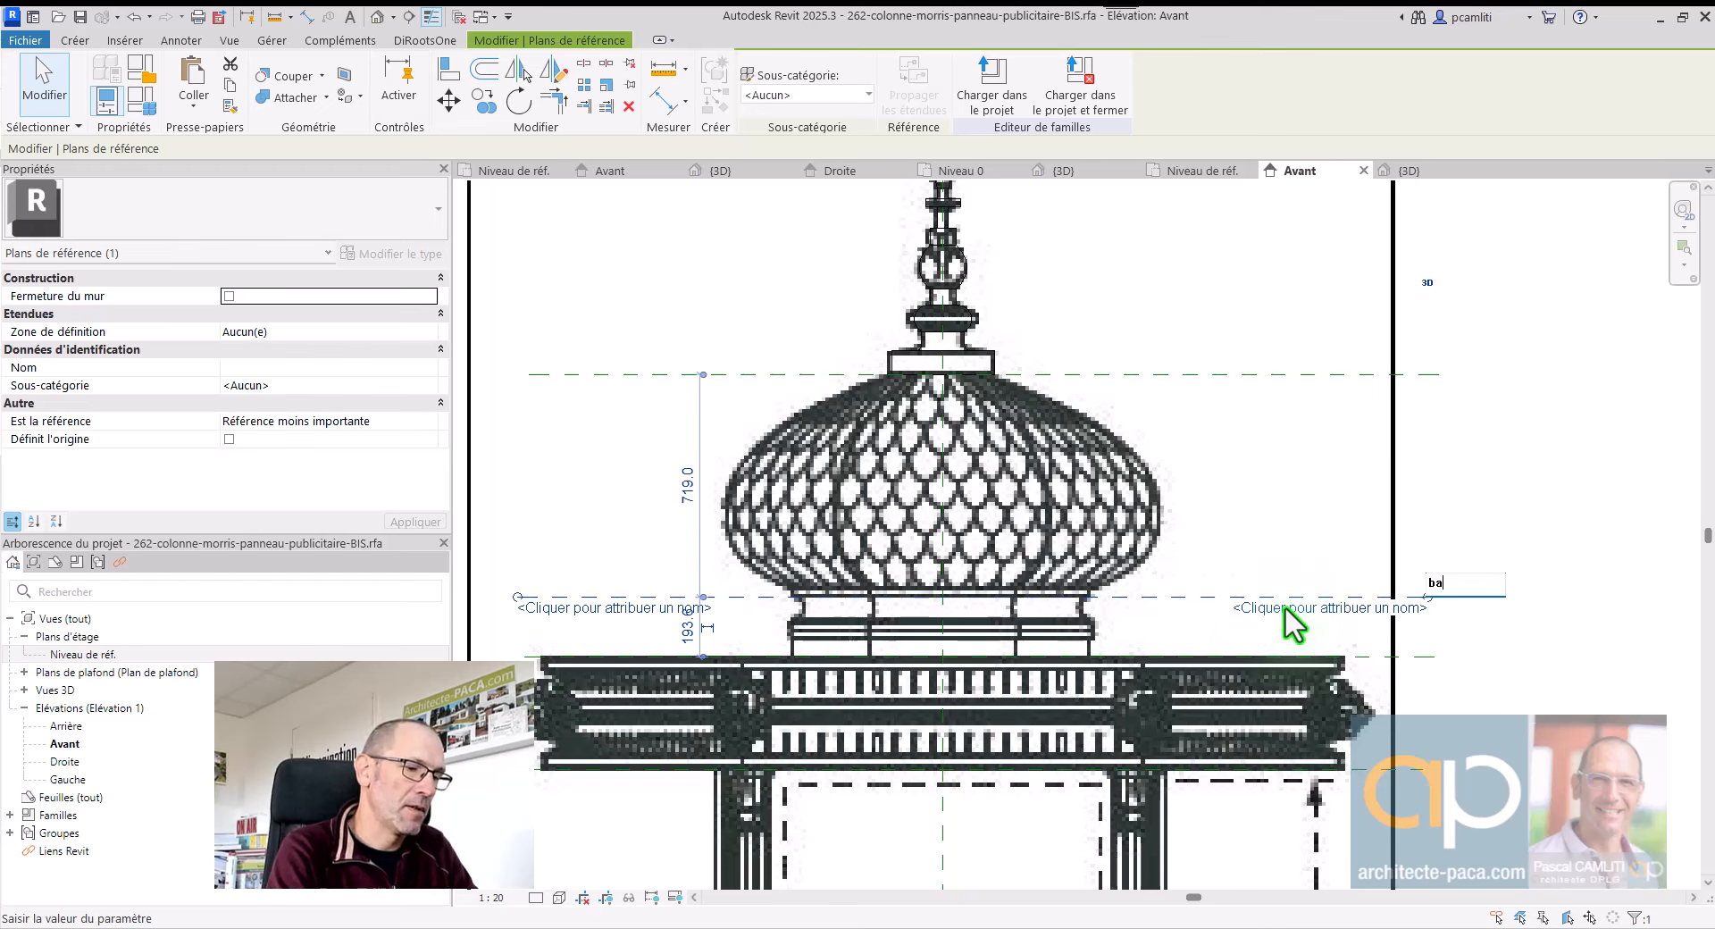
pyautogui.write('se_couronne')
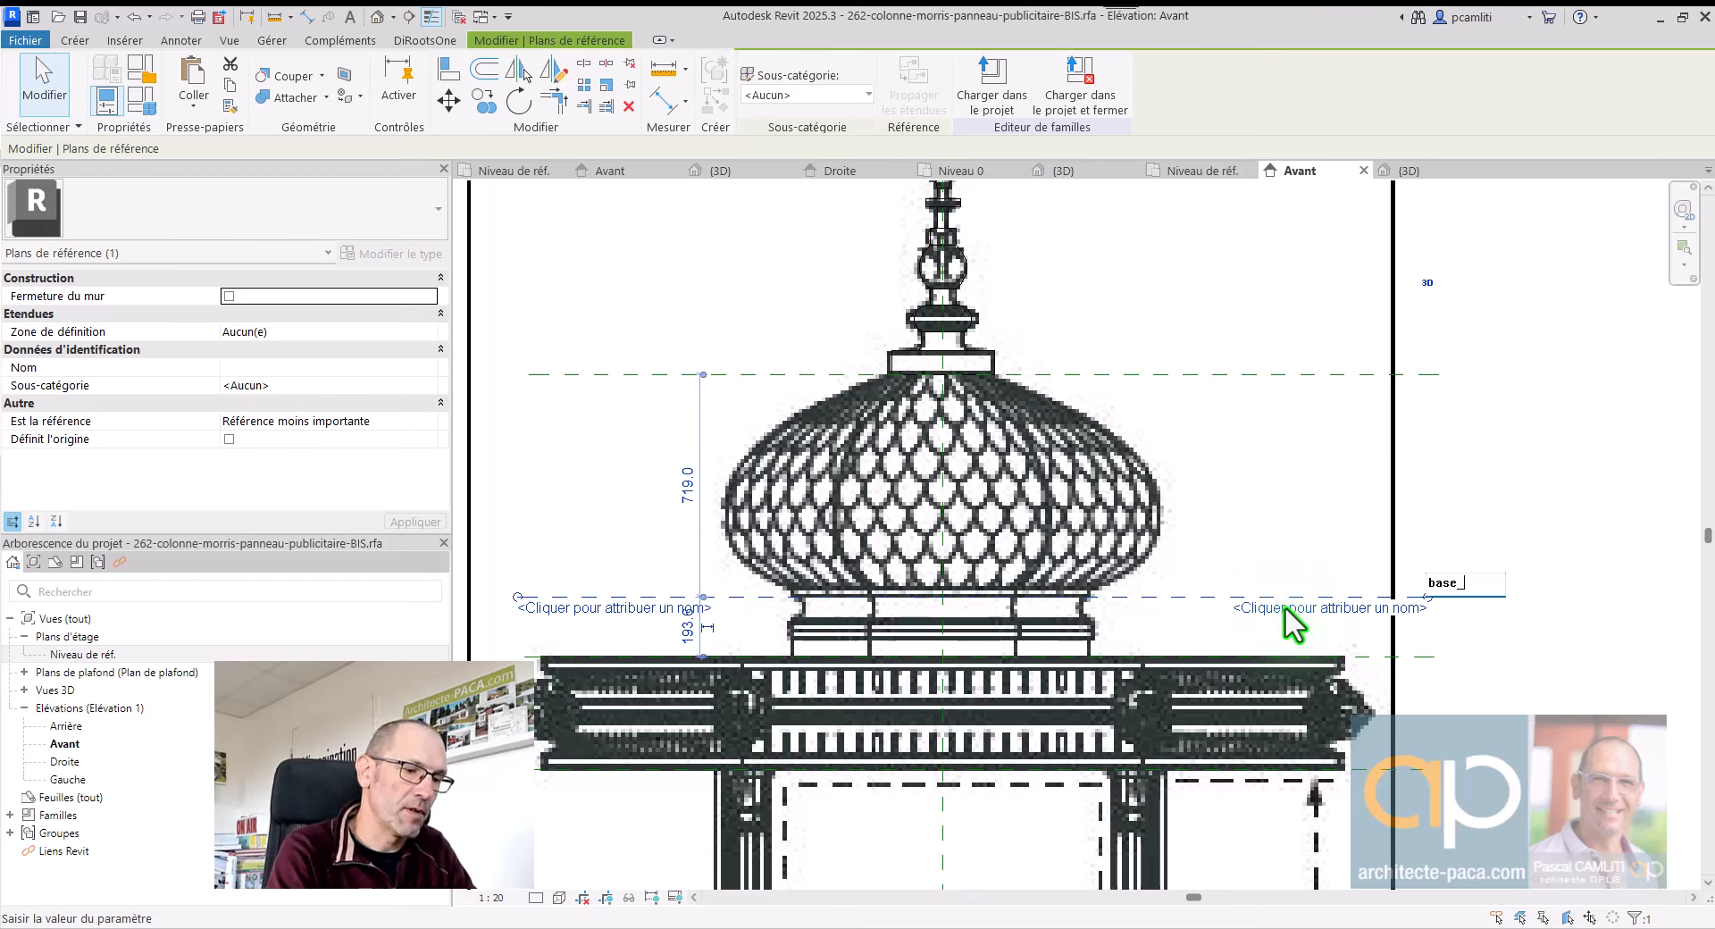
pyautogui.press('Return')
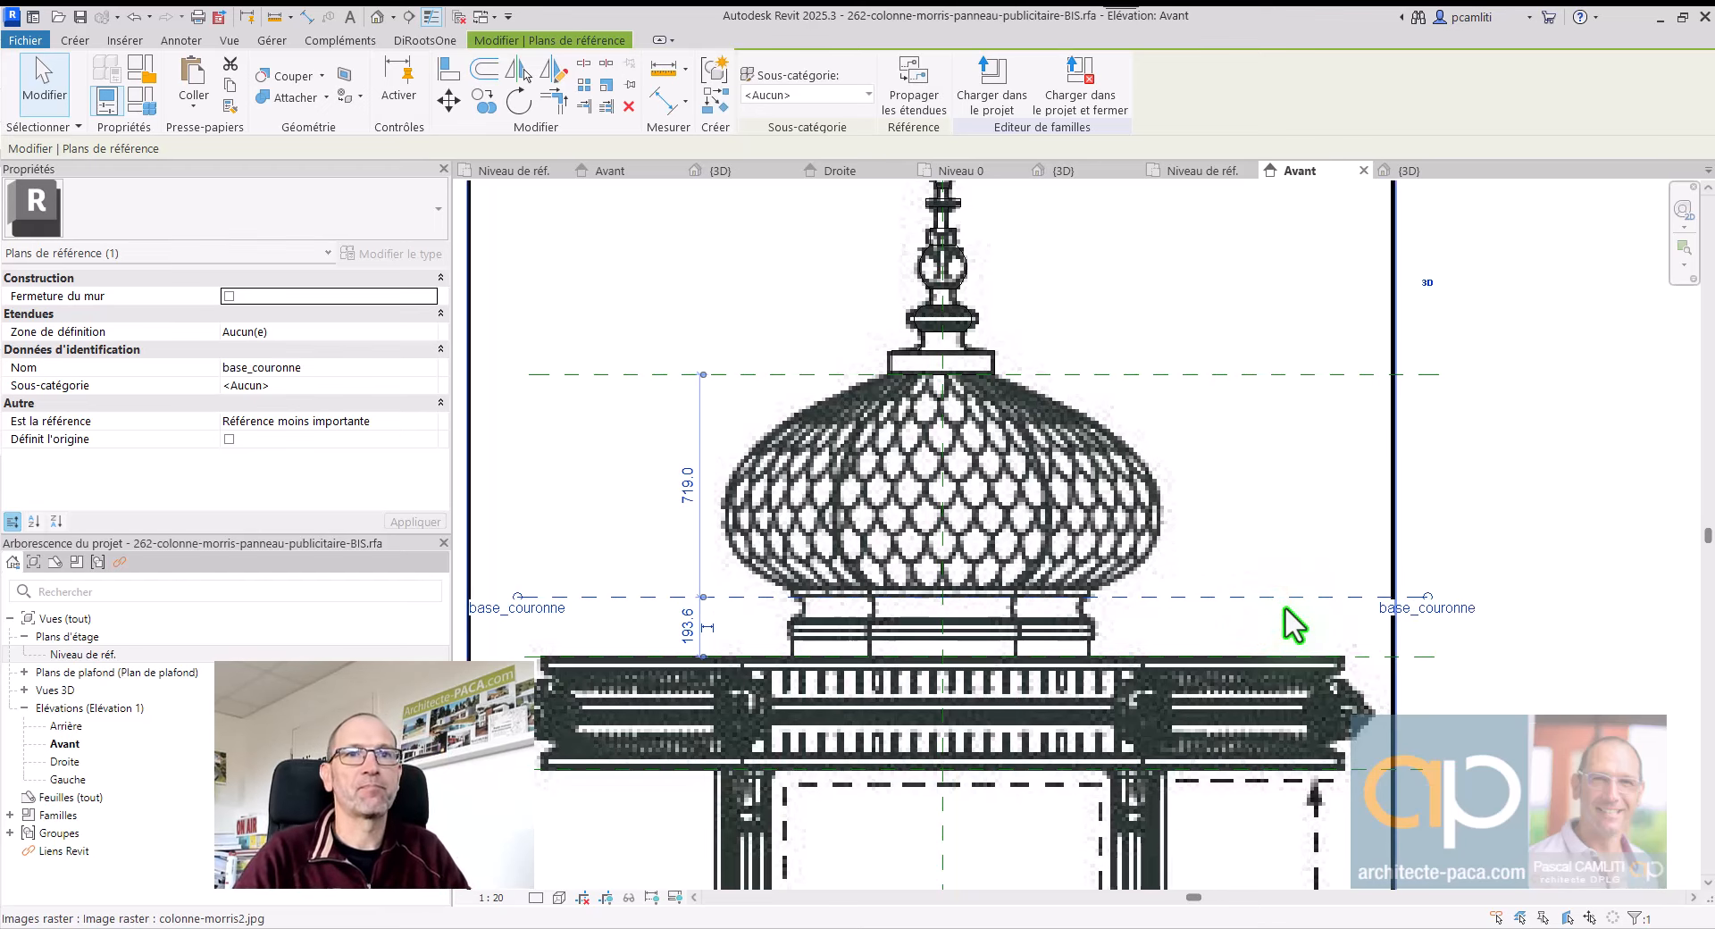
pyautogui.click(1196, 520)
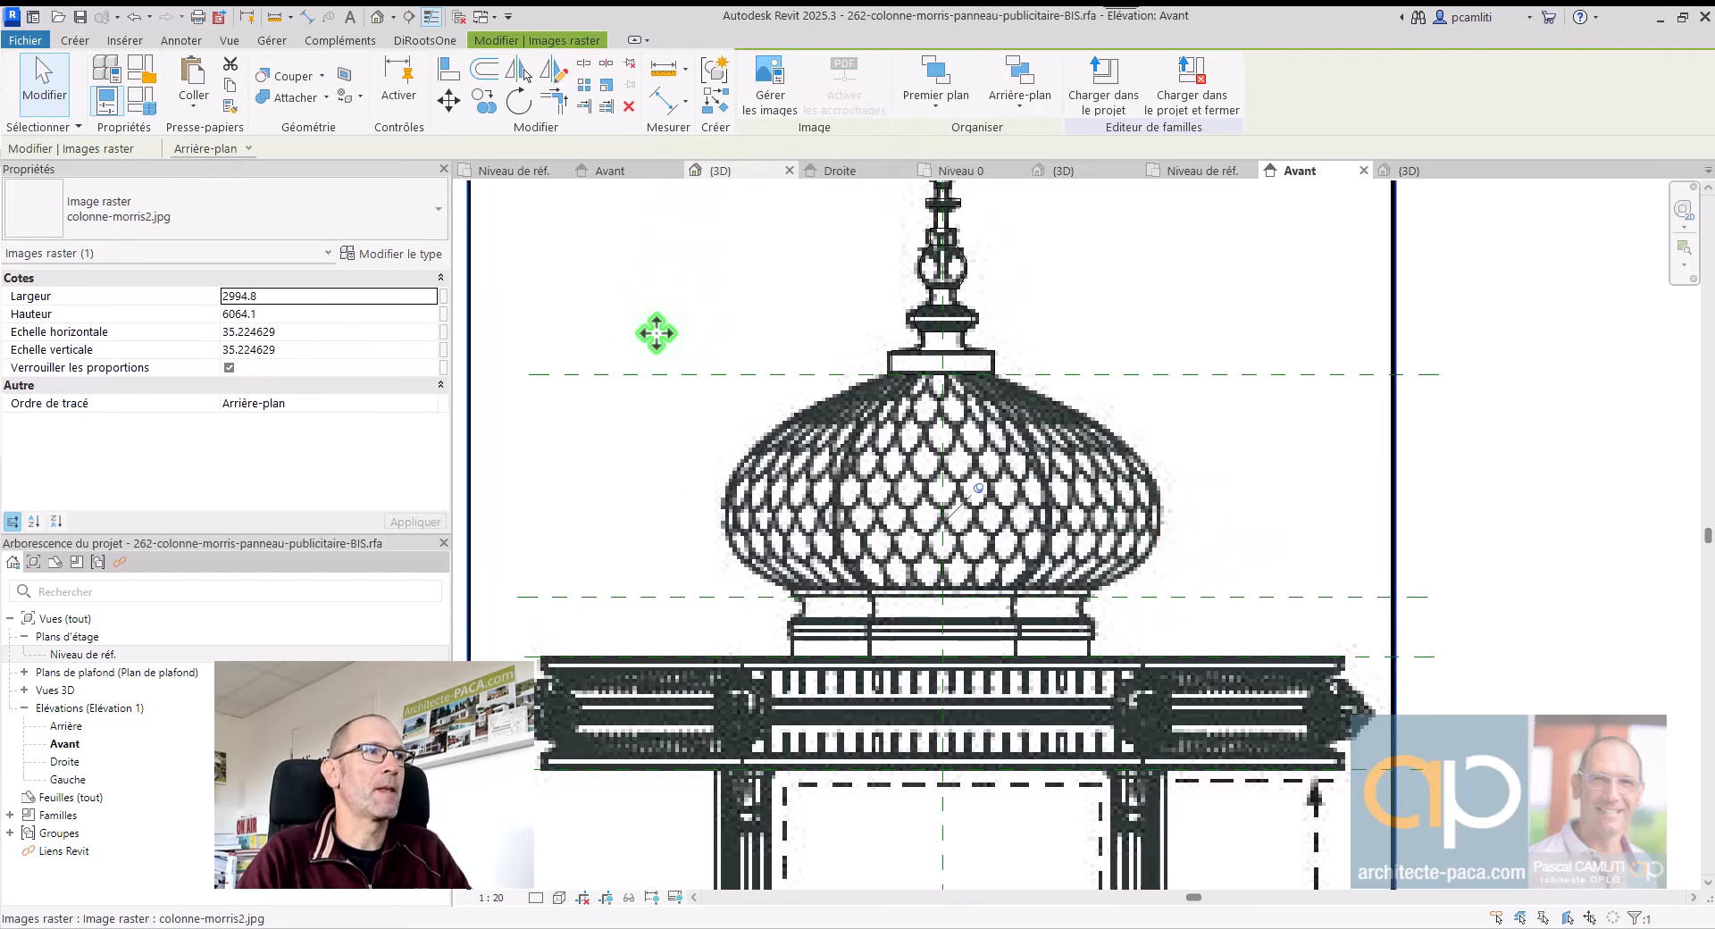
# Step: Set the work plane to the reference plane base_couronne in the Niveau de réf. plan
pyautogui.click(1212, 173)
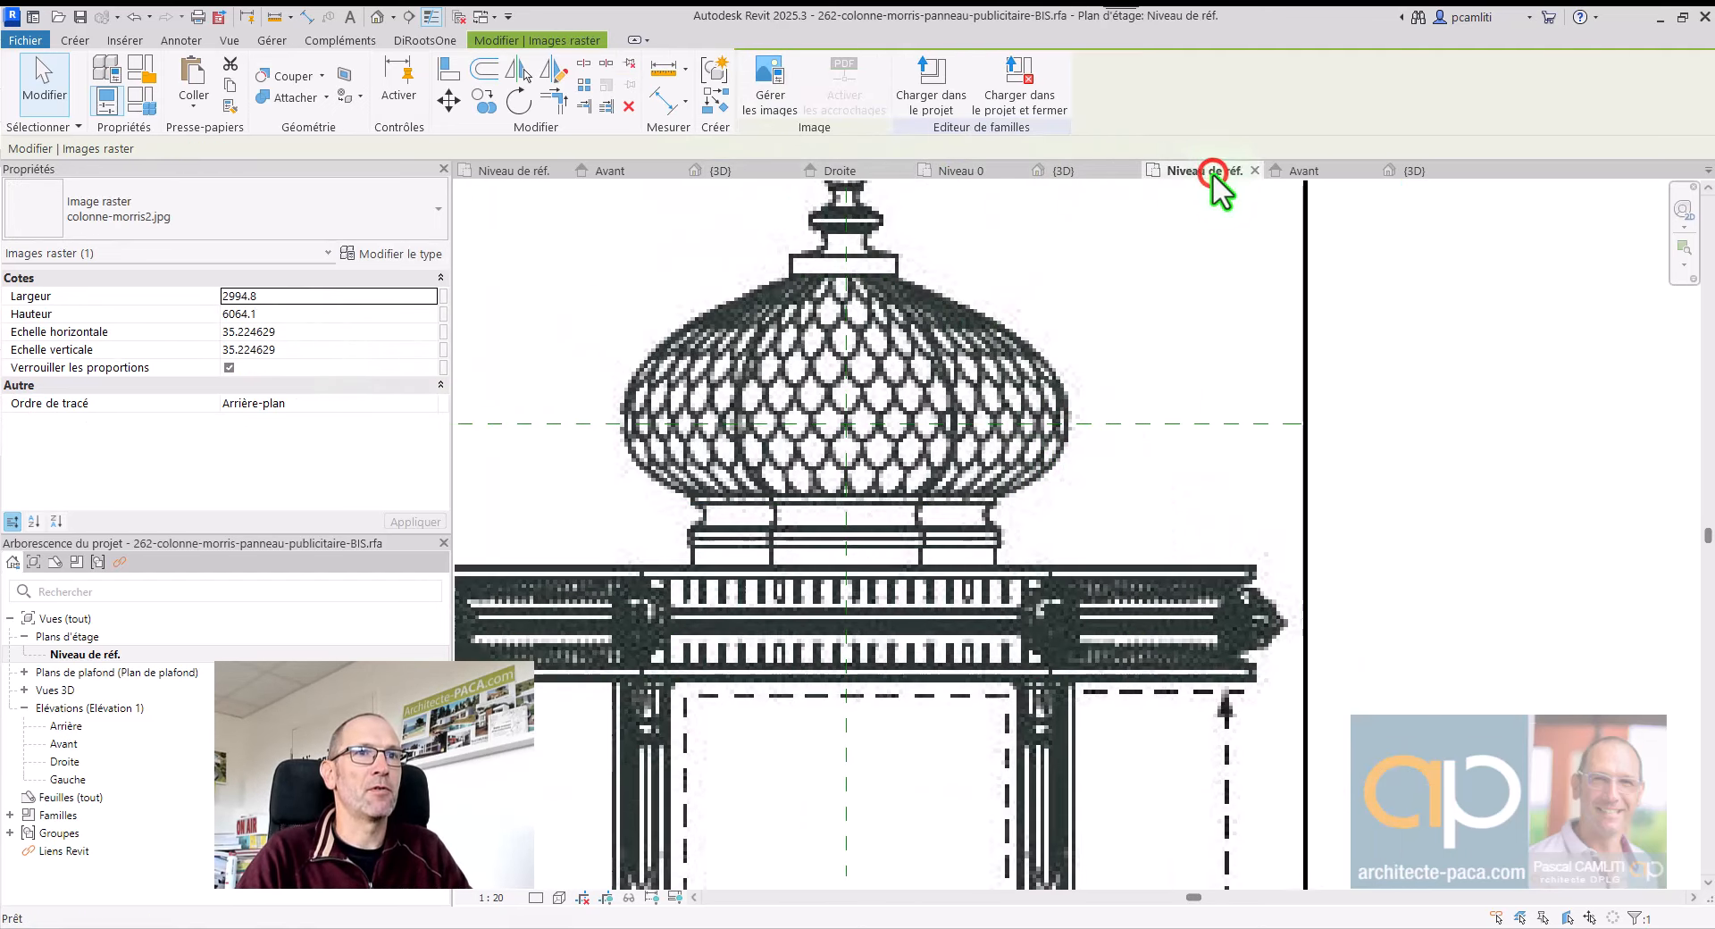
pyautogui.click(75, 40)
pyautogui.click(1418, 66)
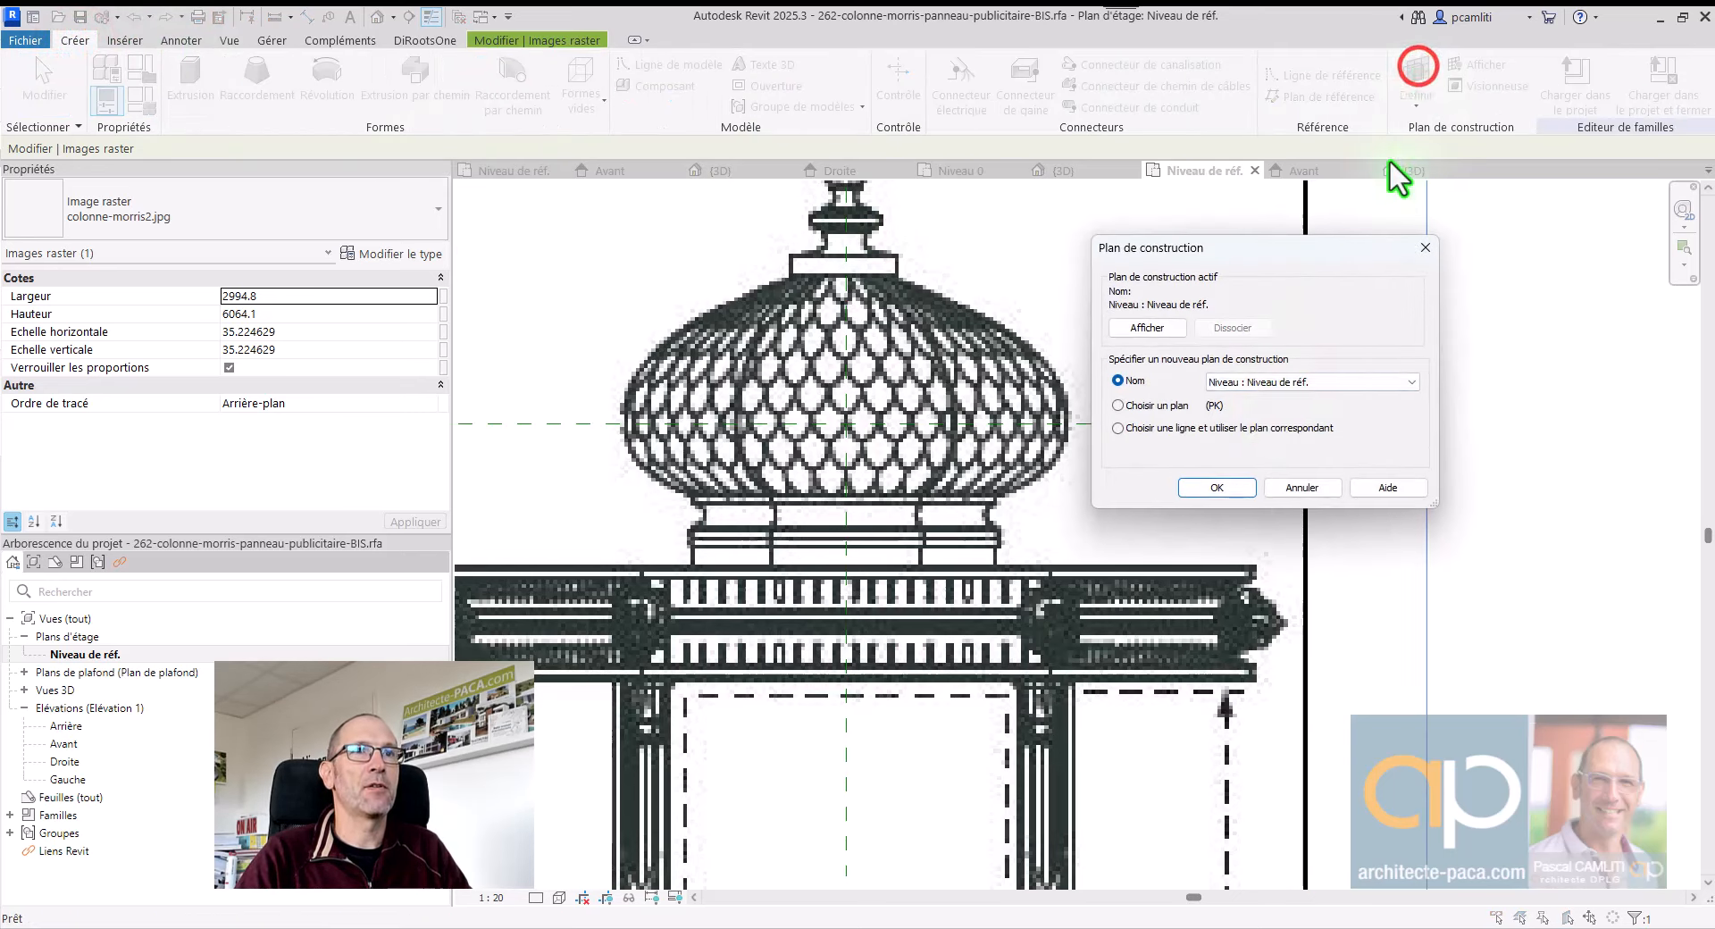
pyautogui.click(1268, 382)
pyautogui.click(1304, 420)
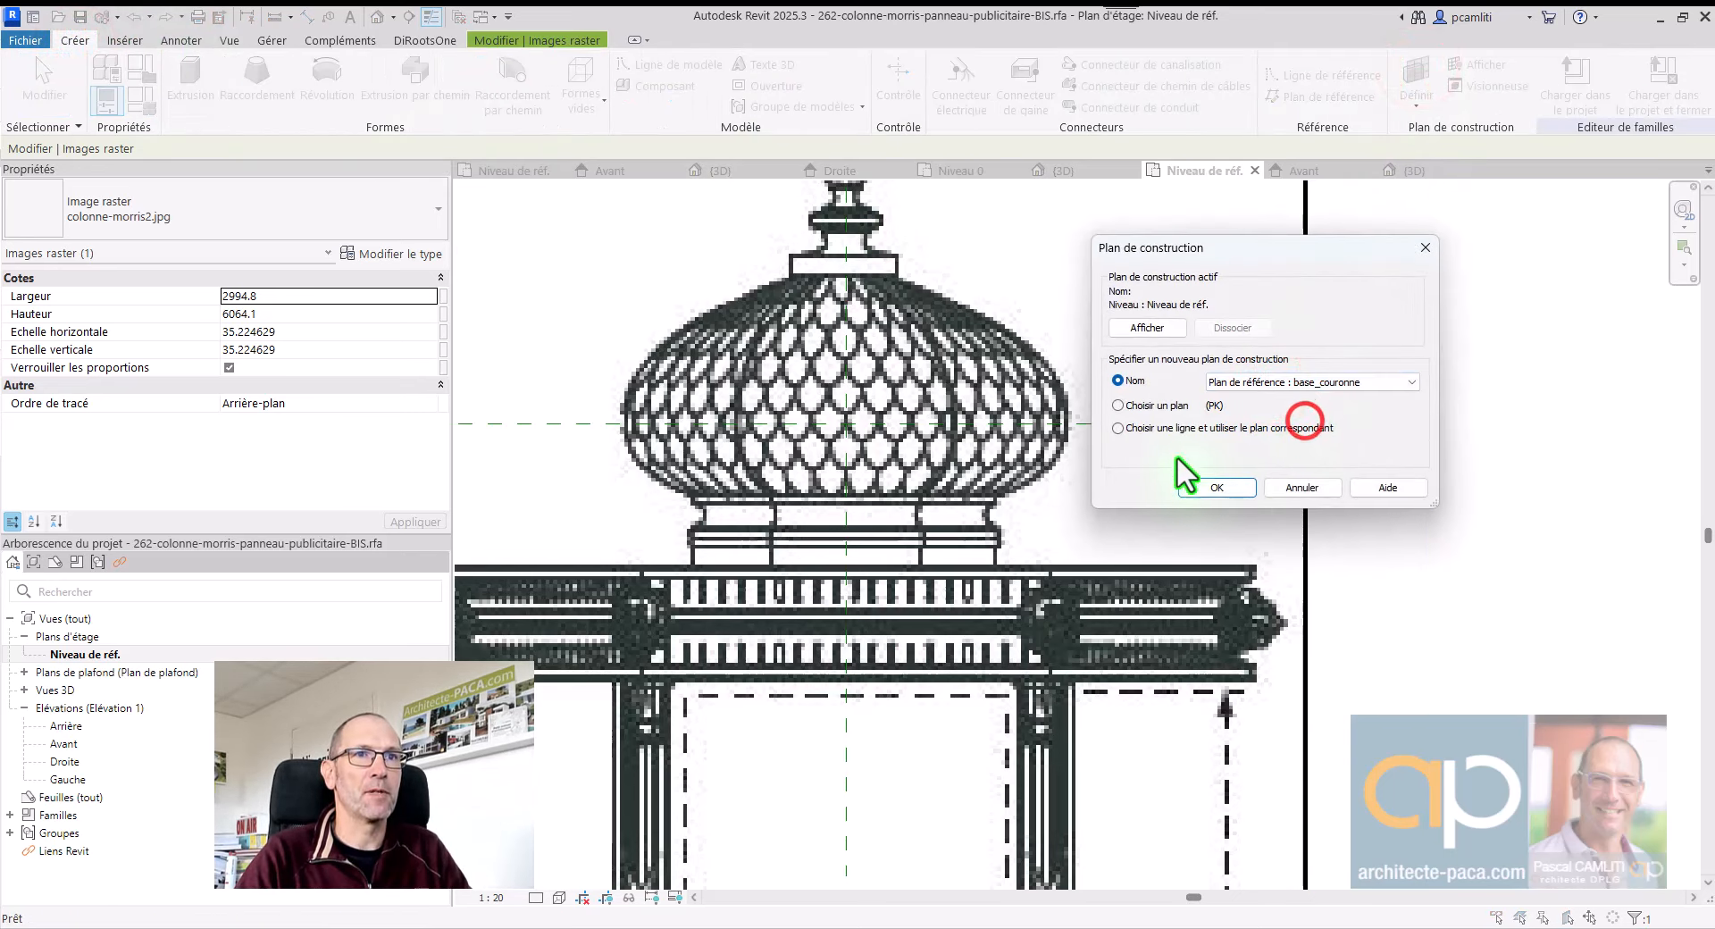
pyautogui.click(1216, 486)
# Step: Try a sweep with a circular path centred on the reference plane intersection and reaching the dome's widest edge
pyautogui.moveTo(1110, 429); pyautogui.dragTo(1192, 479, button='middle')
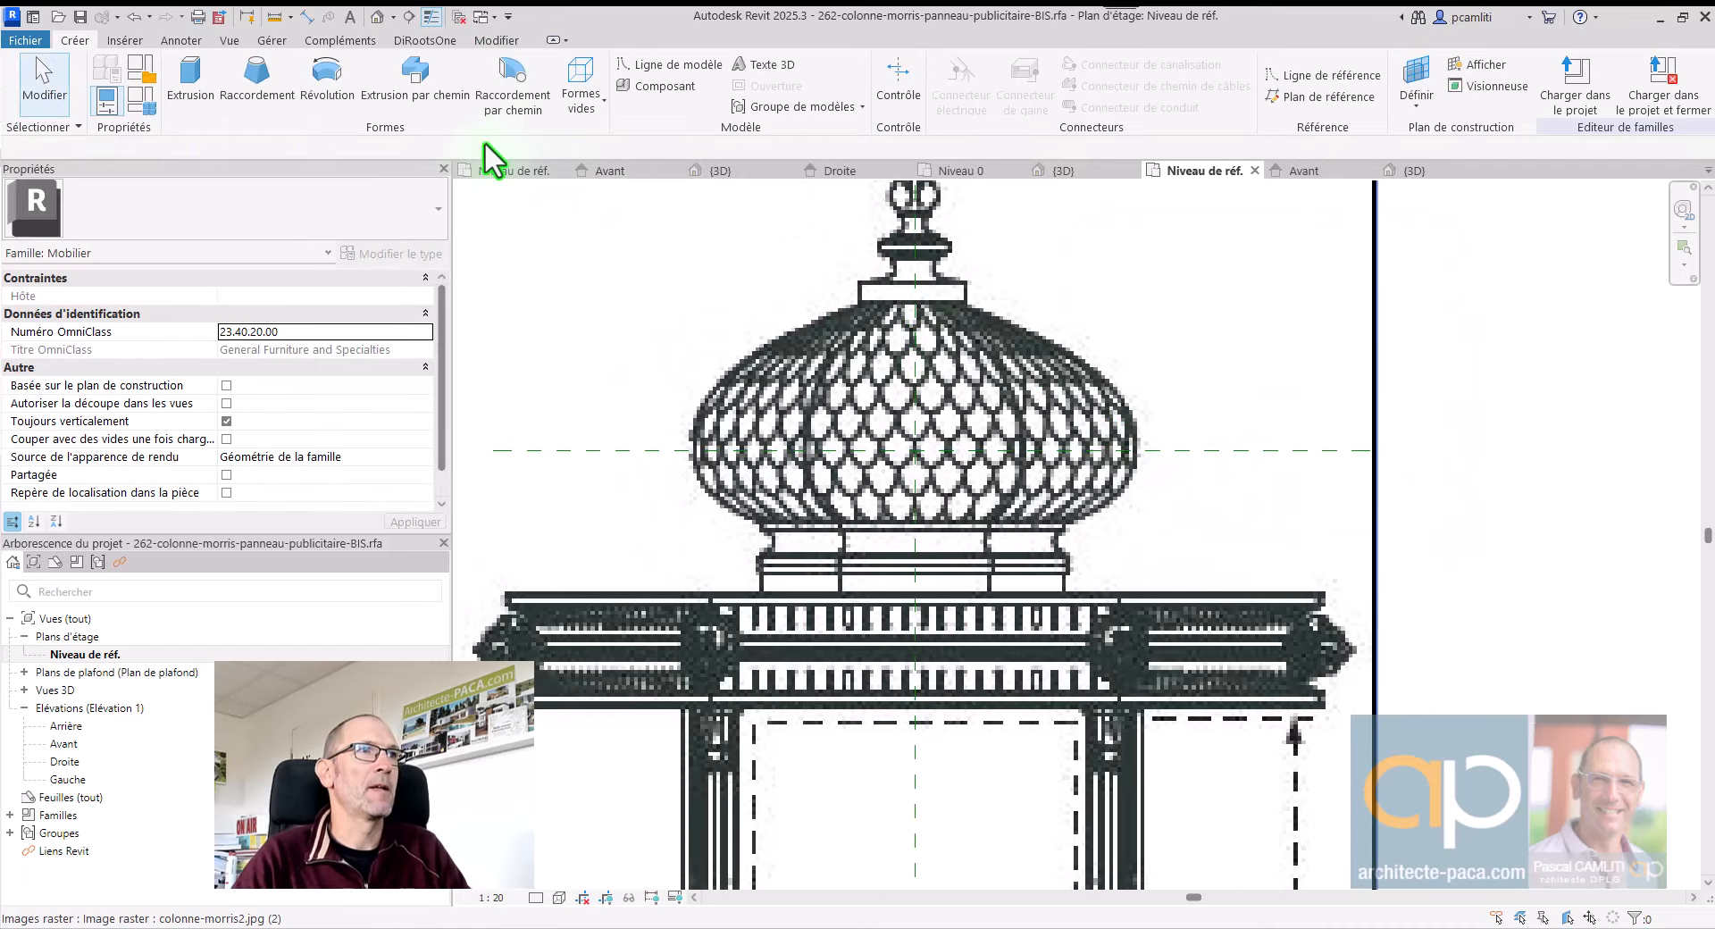
pyautogui.click(415, 78)
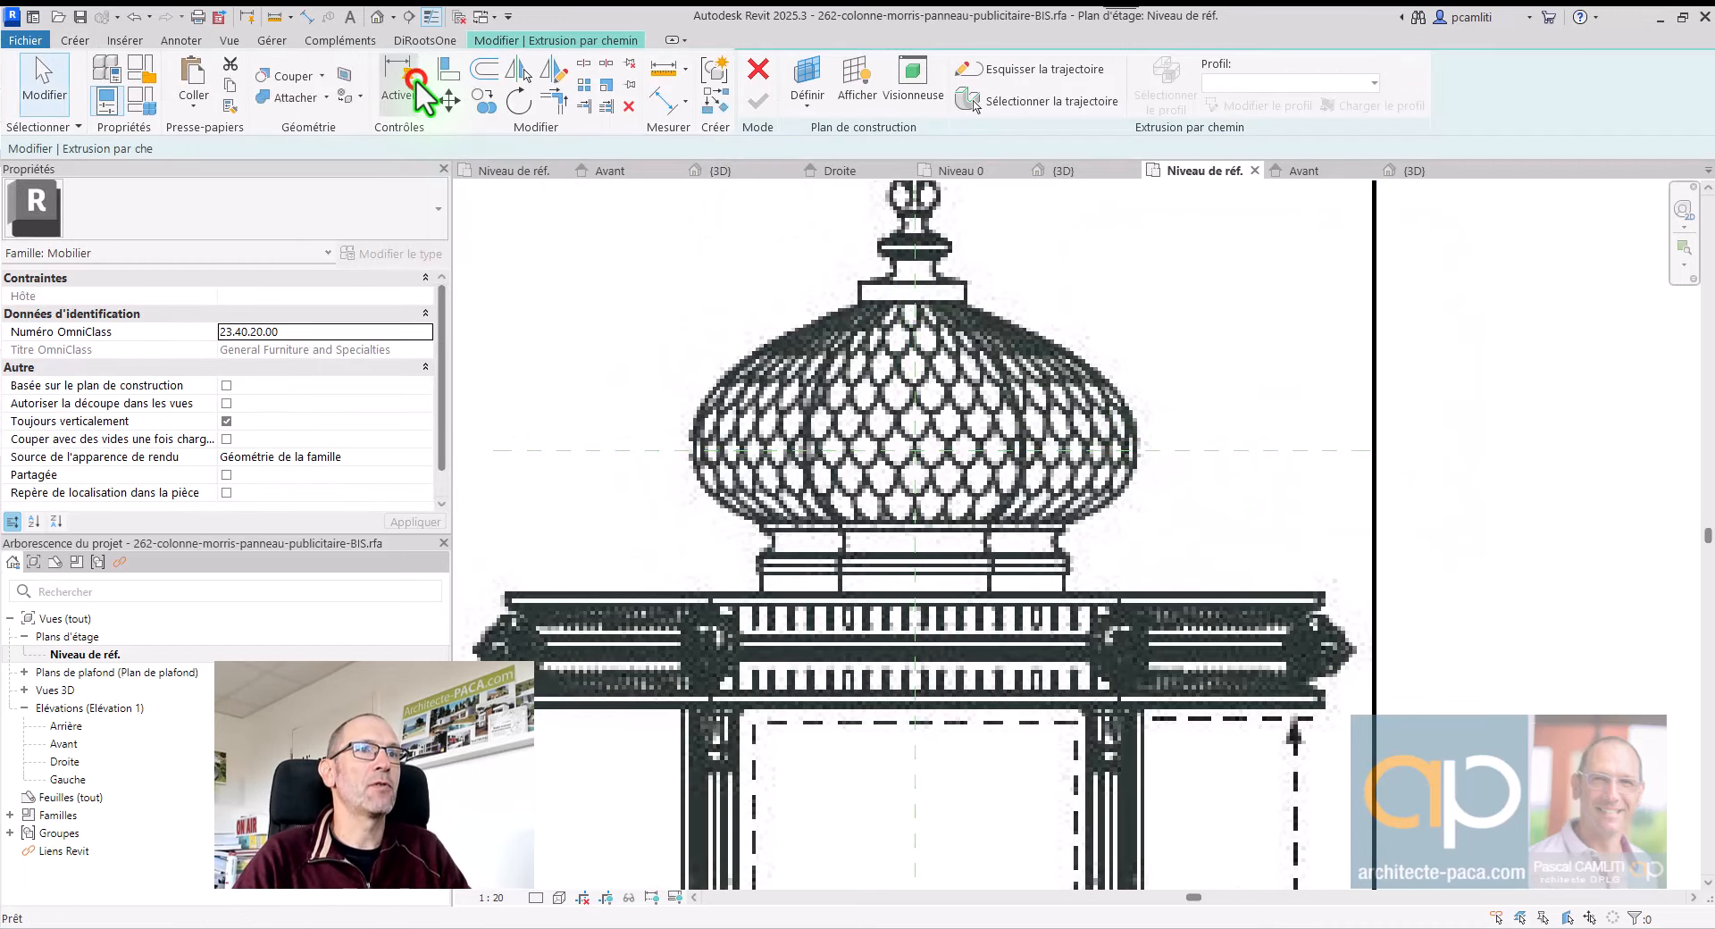
pyautogui.click(1045, 73)
pyautogui.click(868, 66)
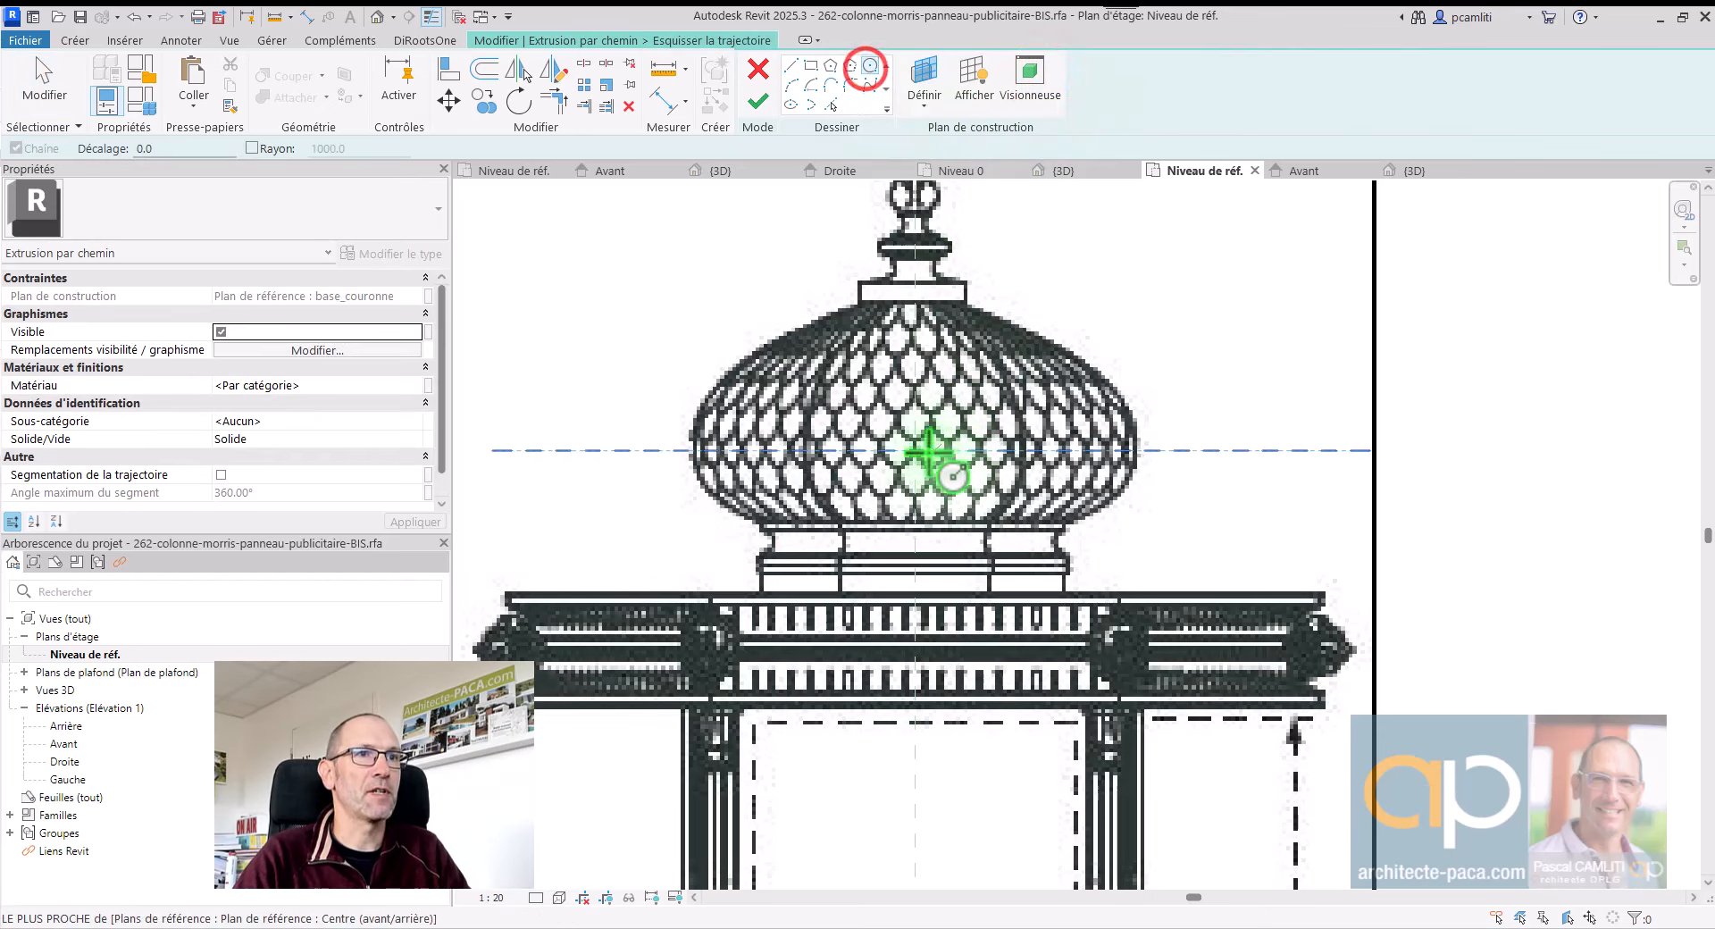
pyautogui.click(915, 450)
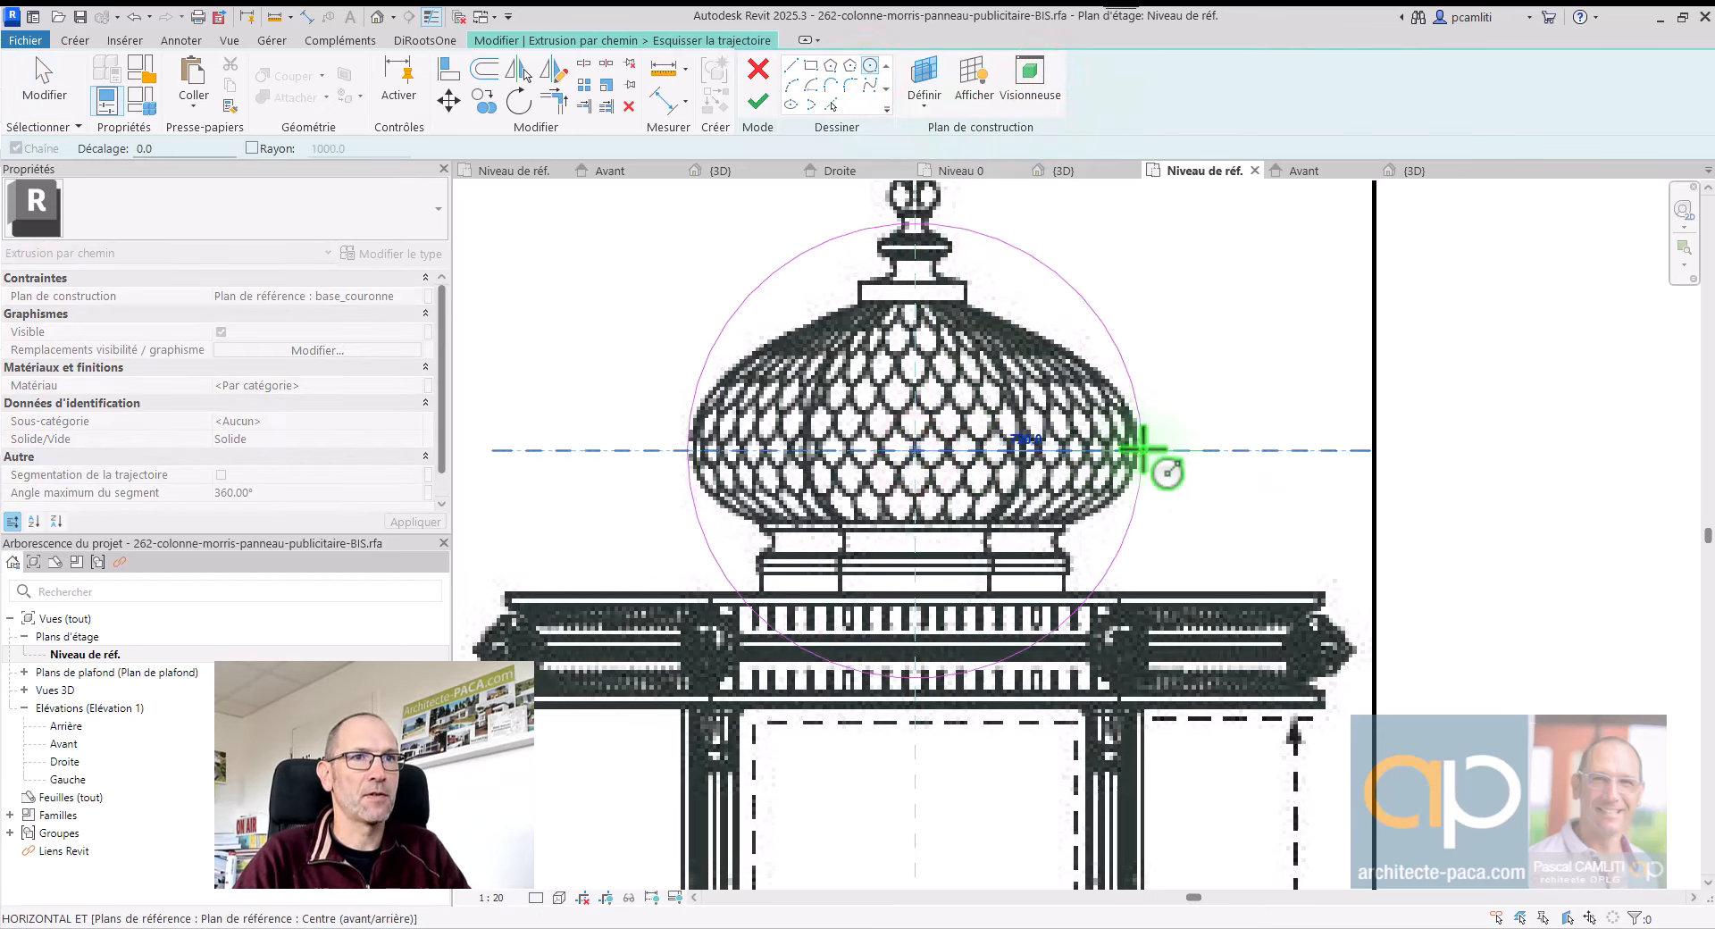
pyautogui.click(1137, 450)
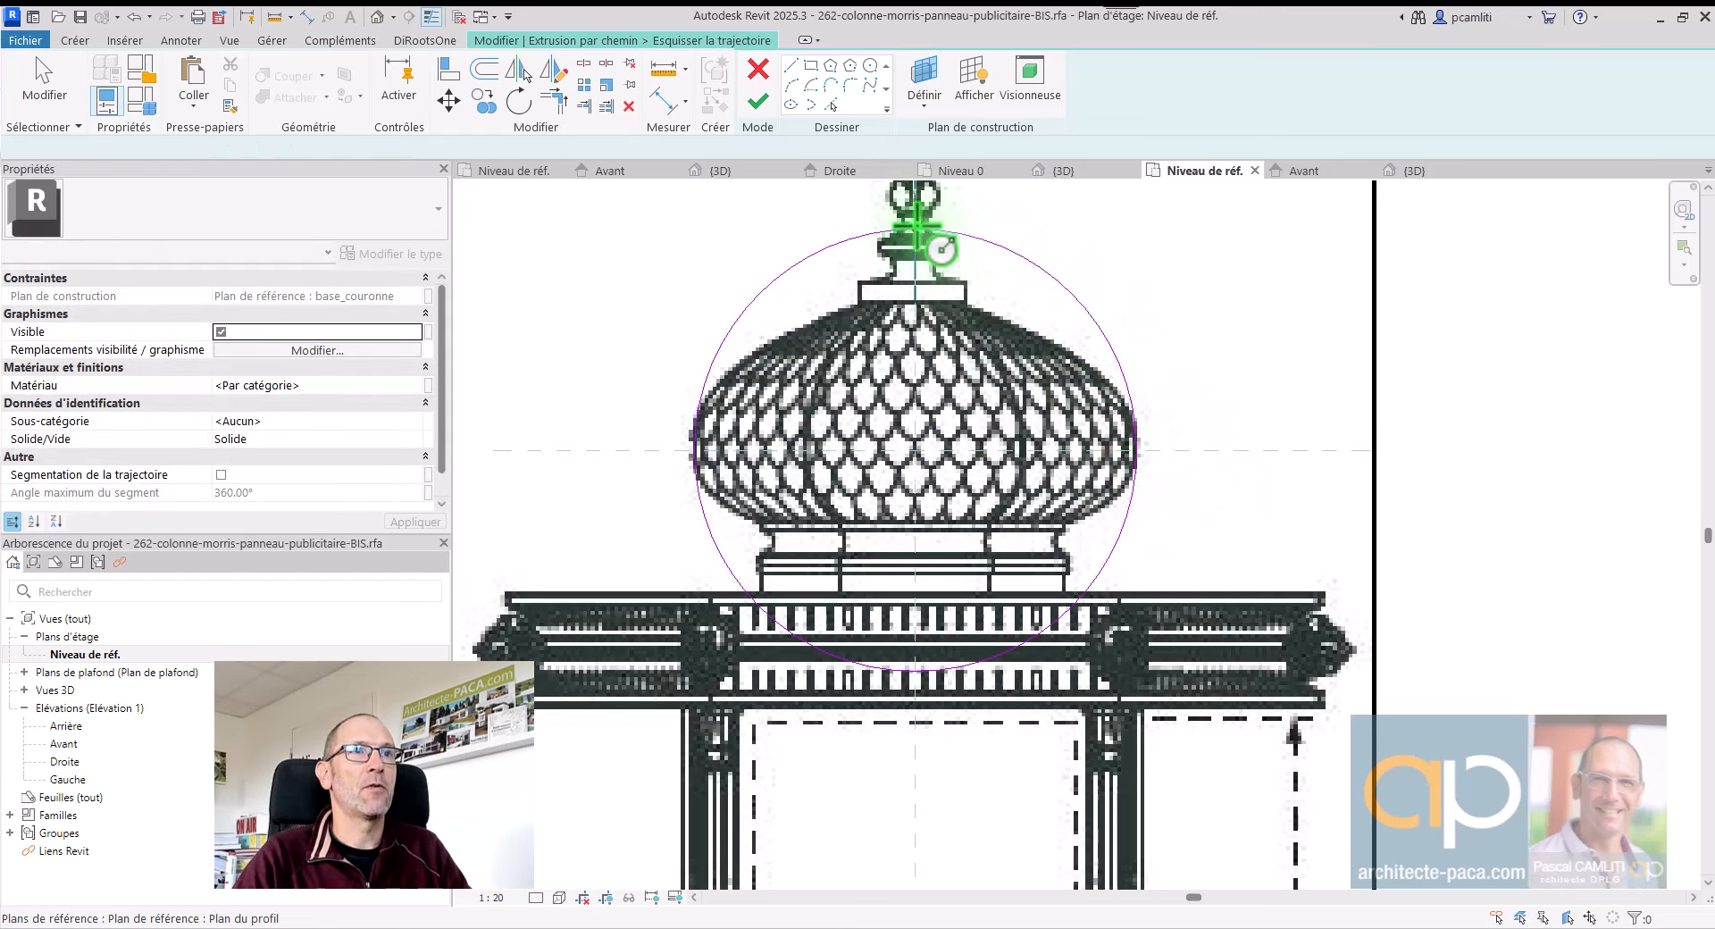
# Step: Try placing the sweep's profile plane at the circle's right quadrant and opening its profile in the Avant elevation
pyautogui.press('Escape')
pyautogui.click(1162, 450)
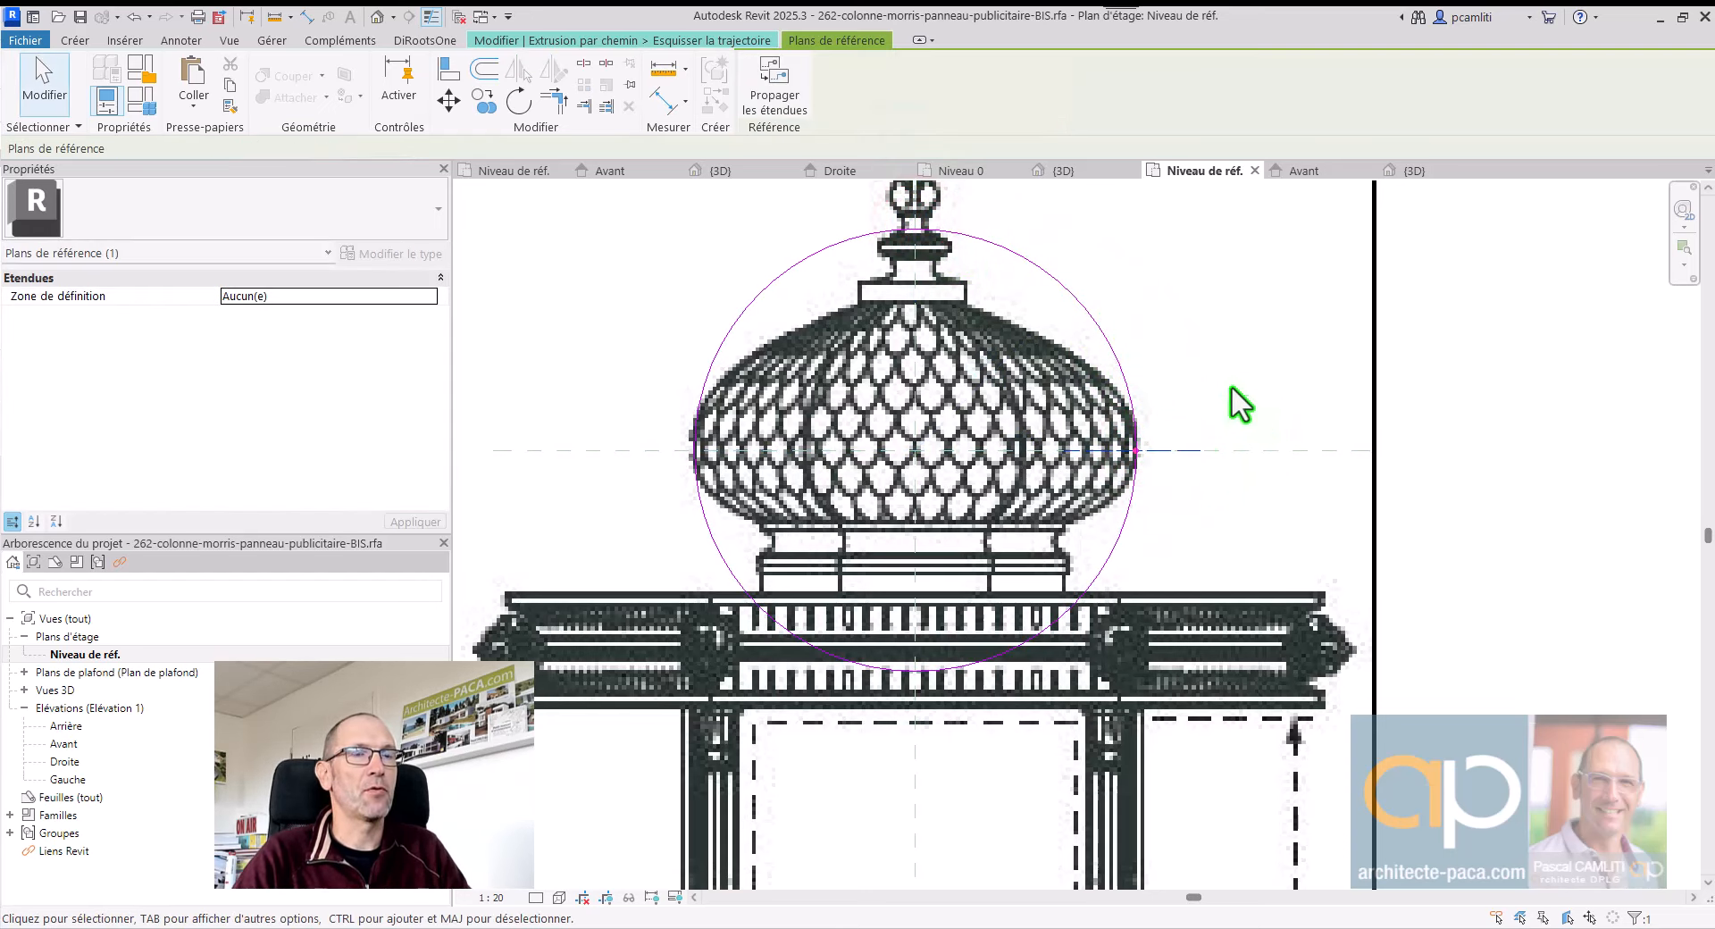
pyautogui.press('Escape')
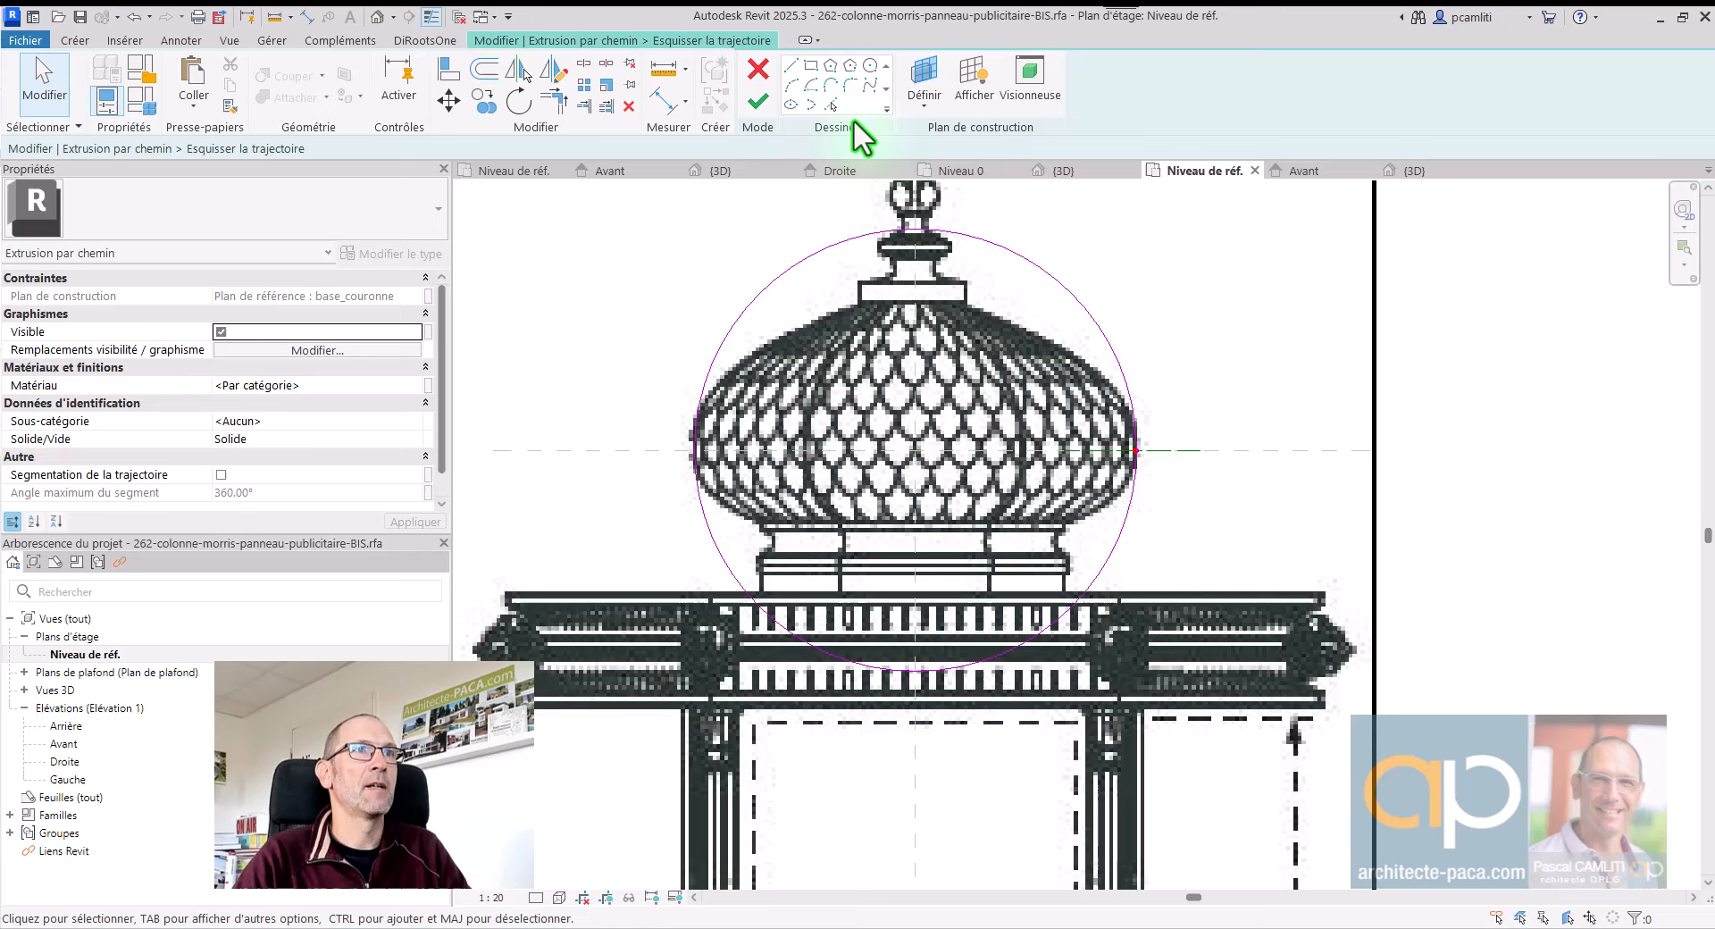
pyautogui.click(768, 101)
pyautogui.click(1248, 105)
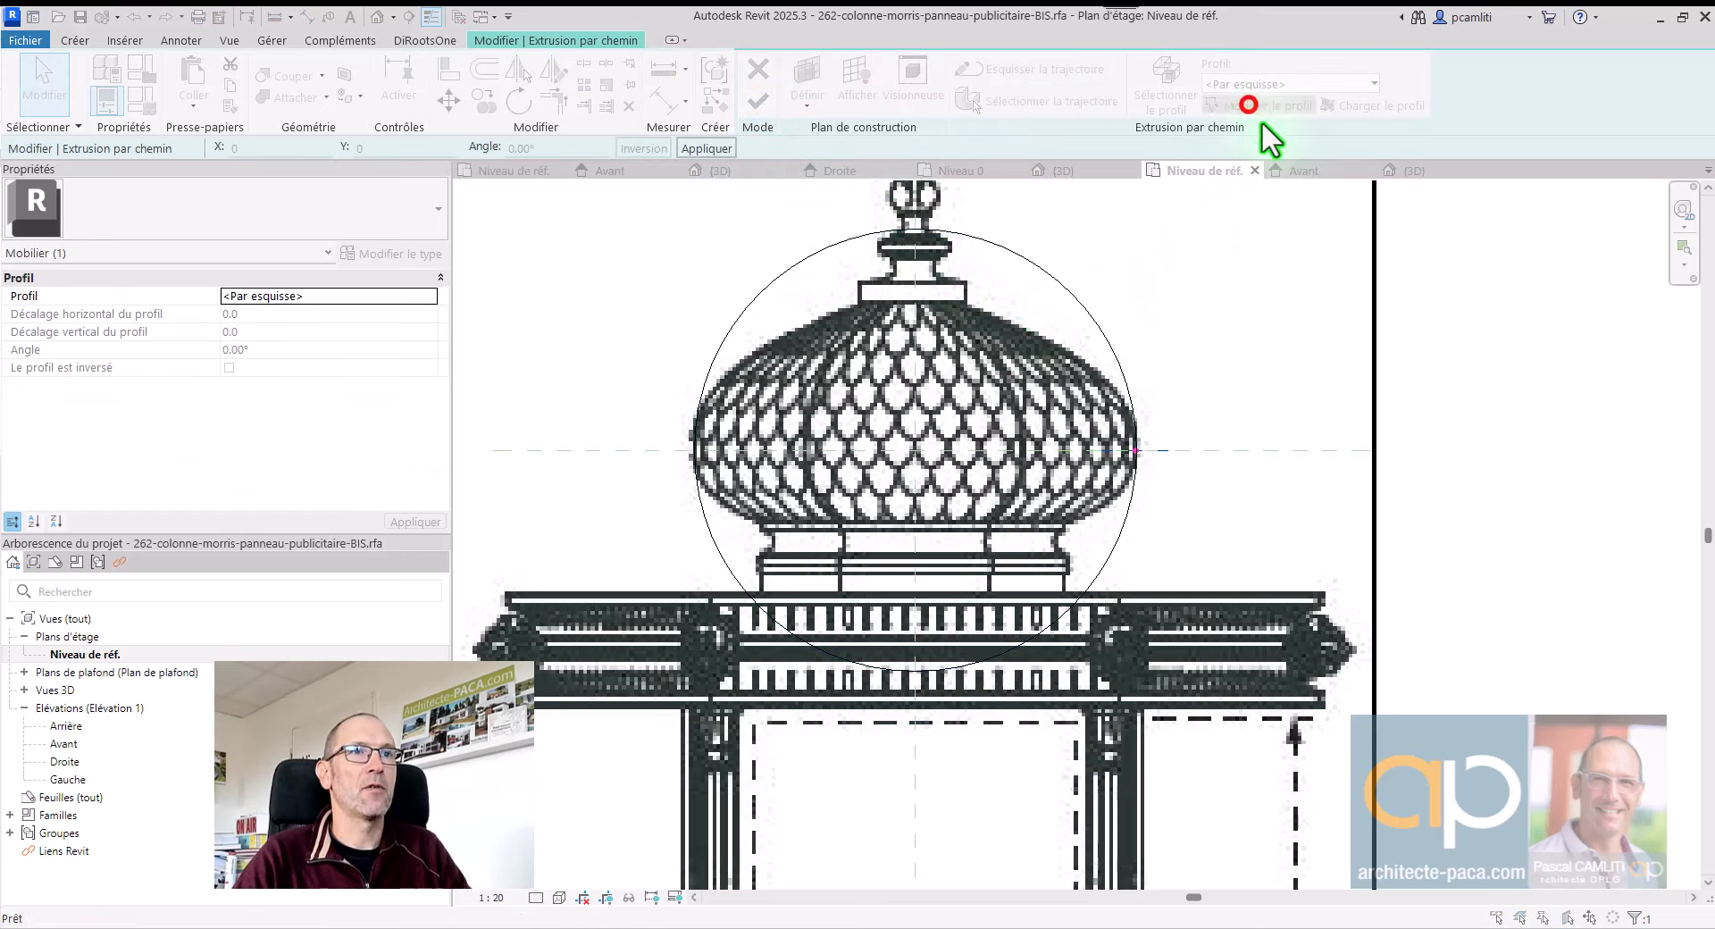
pyautogui.doubleClick(795, 345)
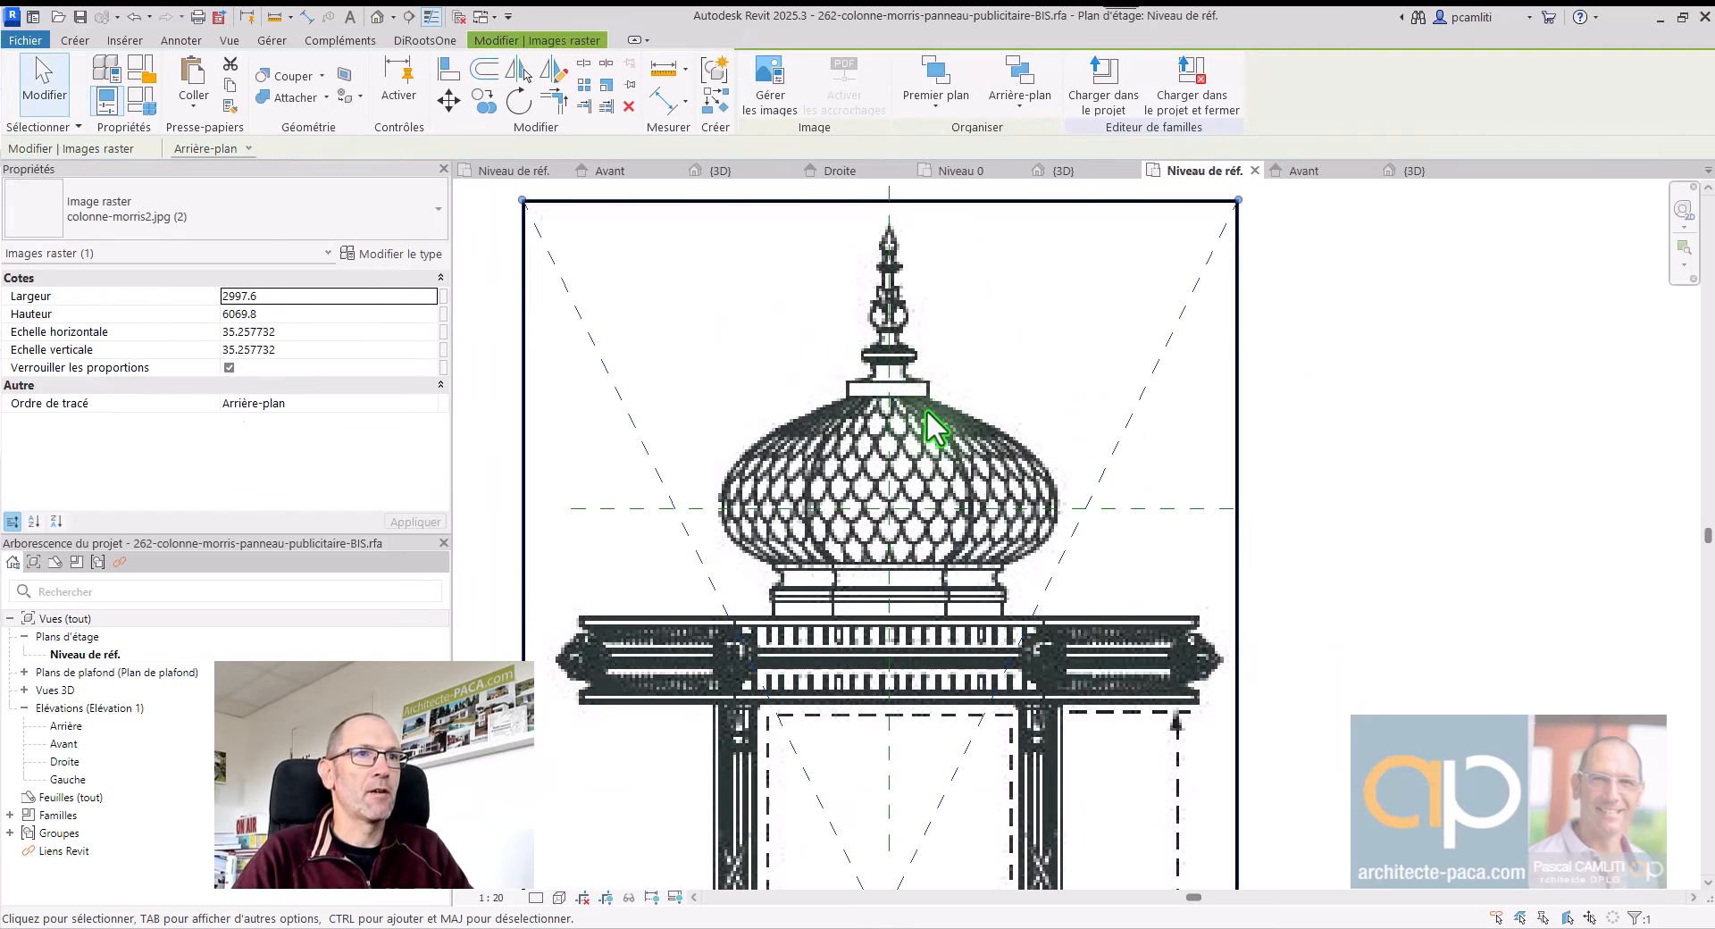
# Step: Nudge the plan's reference image upward until the dome's base lies on the horizontal centre reference plane, and deselect it
pyautogui.click(929, 406)
pyautogui.press('Up')
pyautogui.press('Up')
pyautogui.press('Up')
pyautogui.press('Up')
pyautogui.press('Up')
pyautogui.press('Up')
pyautogui.press('Up')
pyautogui.press('Up')
pyautogui.press('Up')
pyautogui.press('Up')
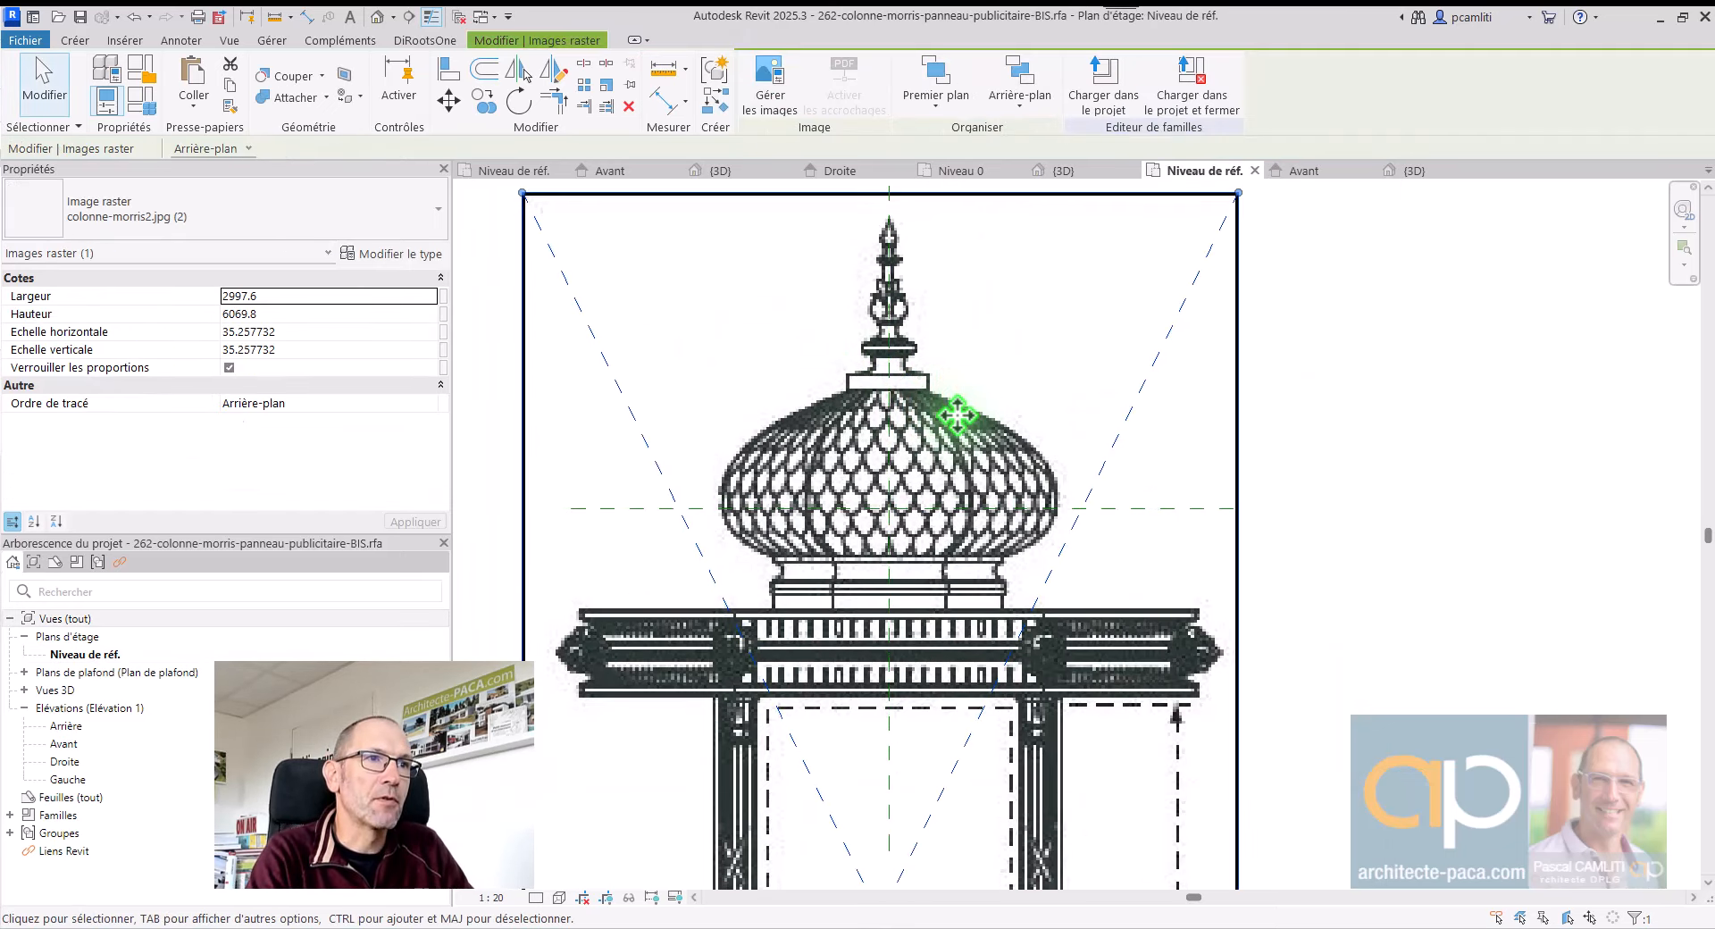
pyautogui.press('Up')
pyautogui.press('Up')
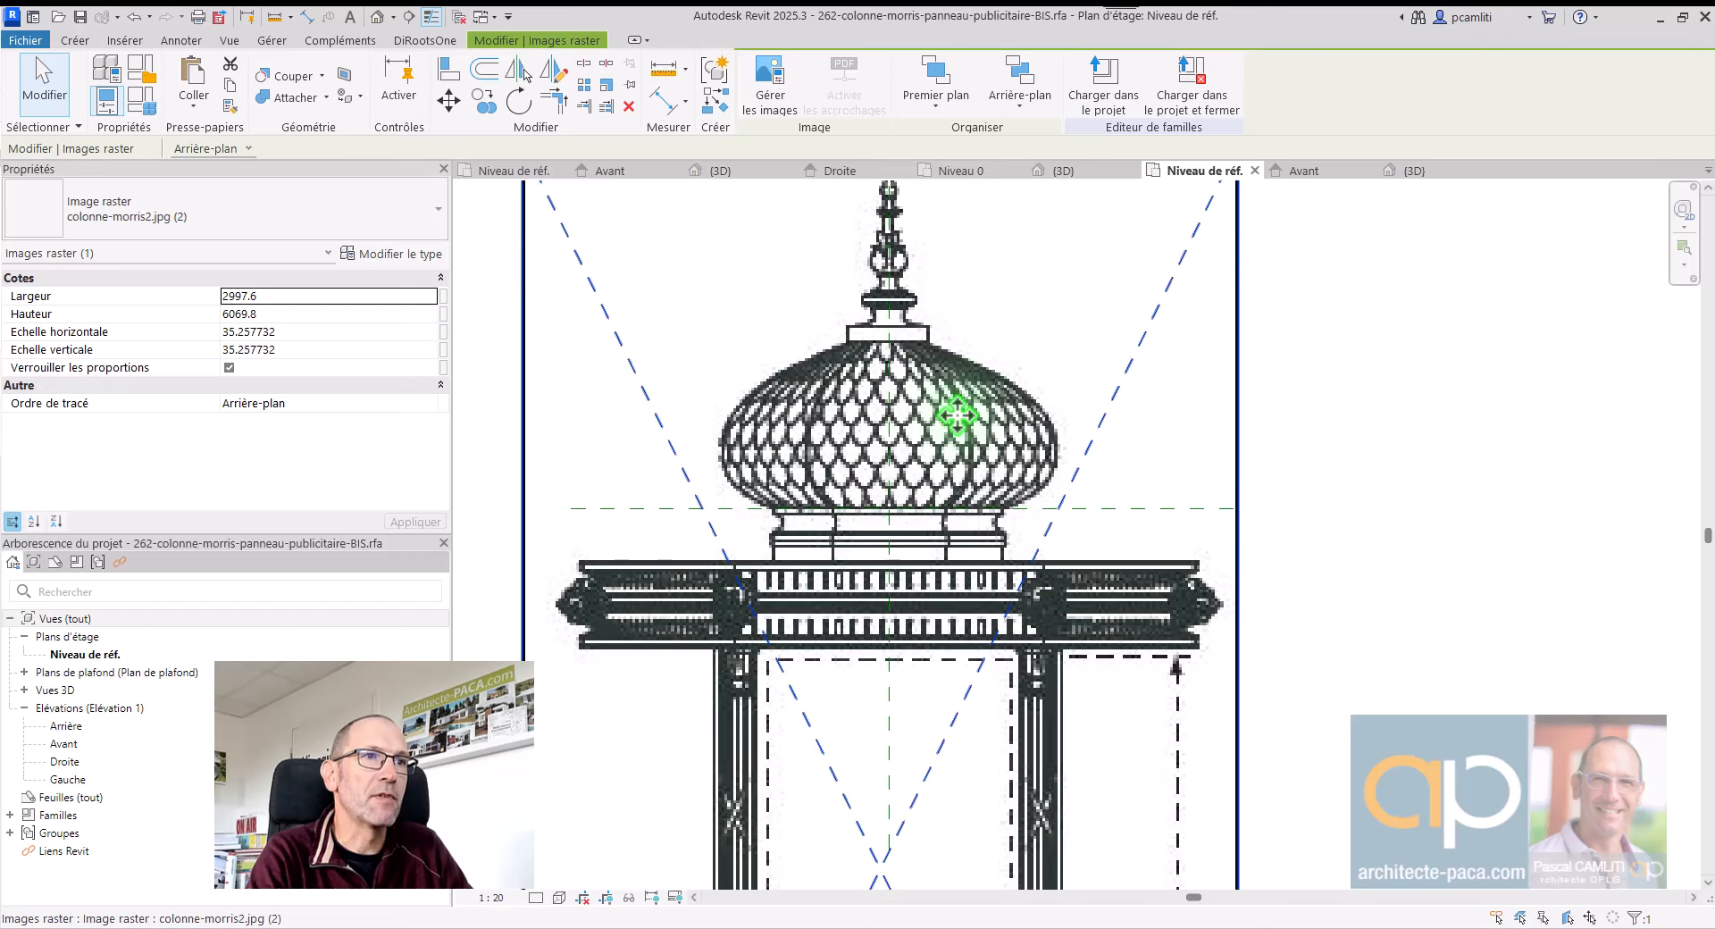
pyautogui.scroll(-1, 908, 393)
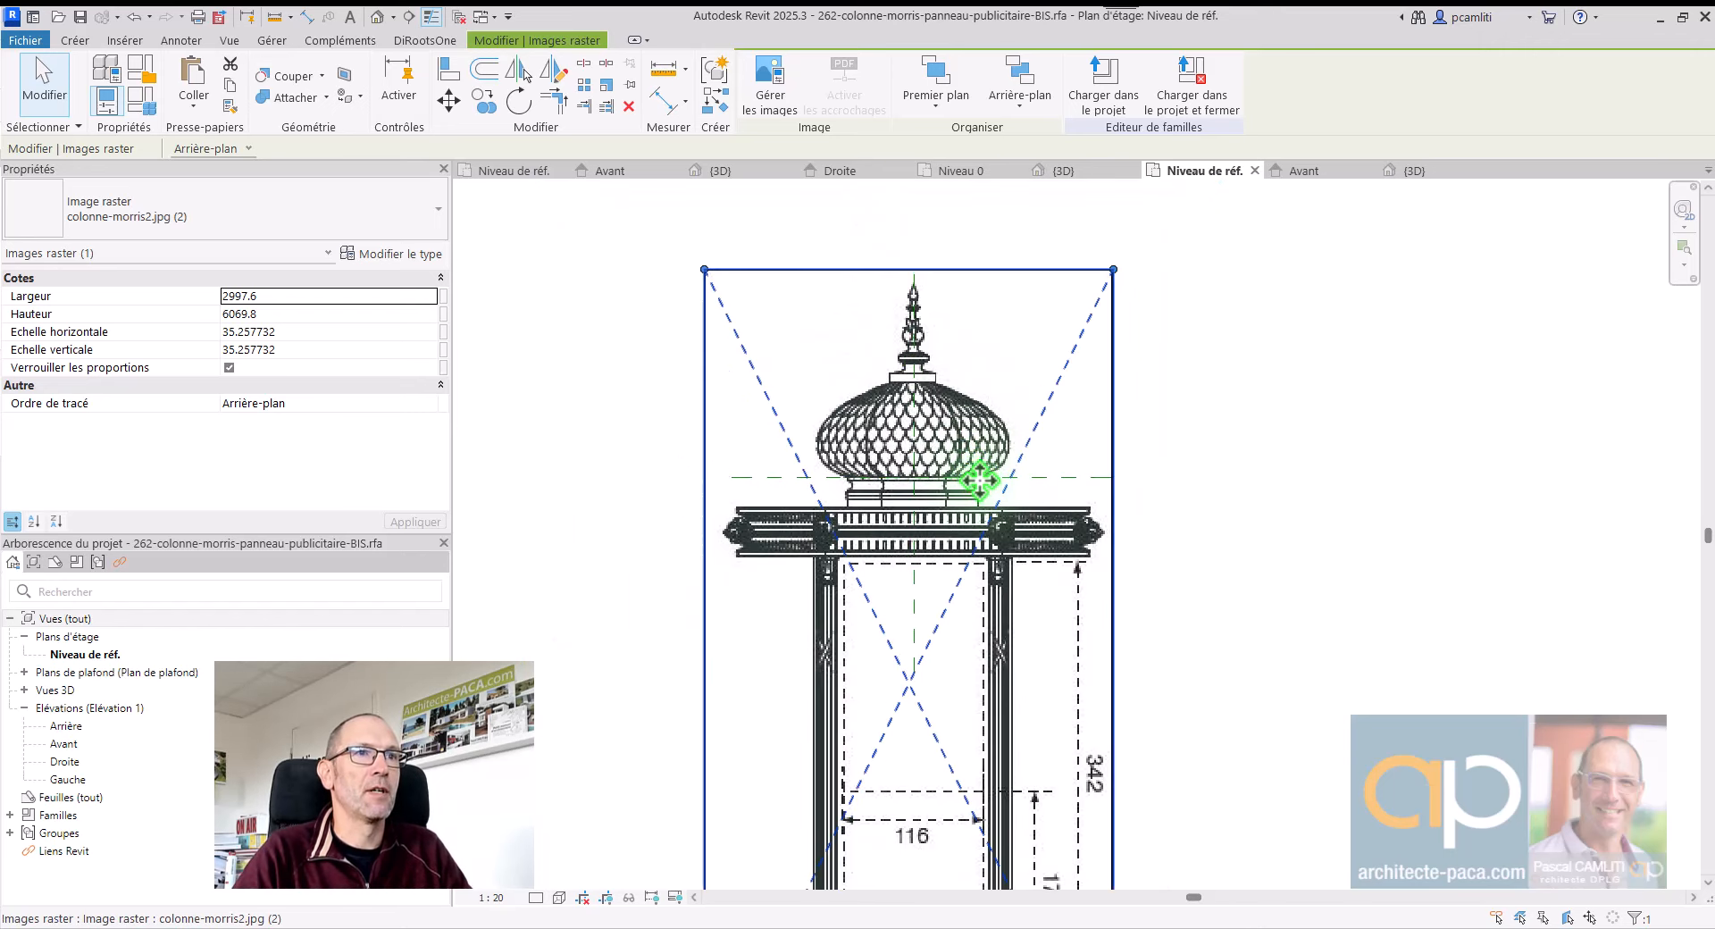
pyautogui.scroll(2, 977, 457)
pyautogui.press('Escape')
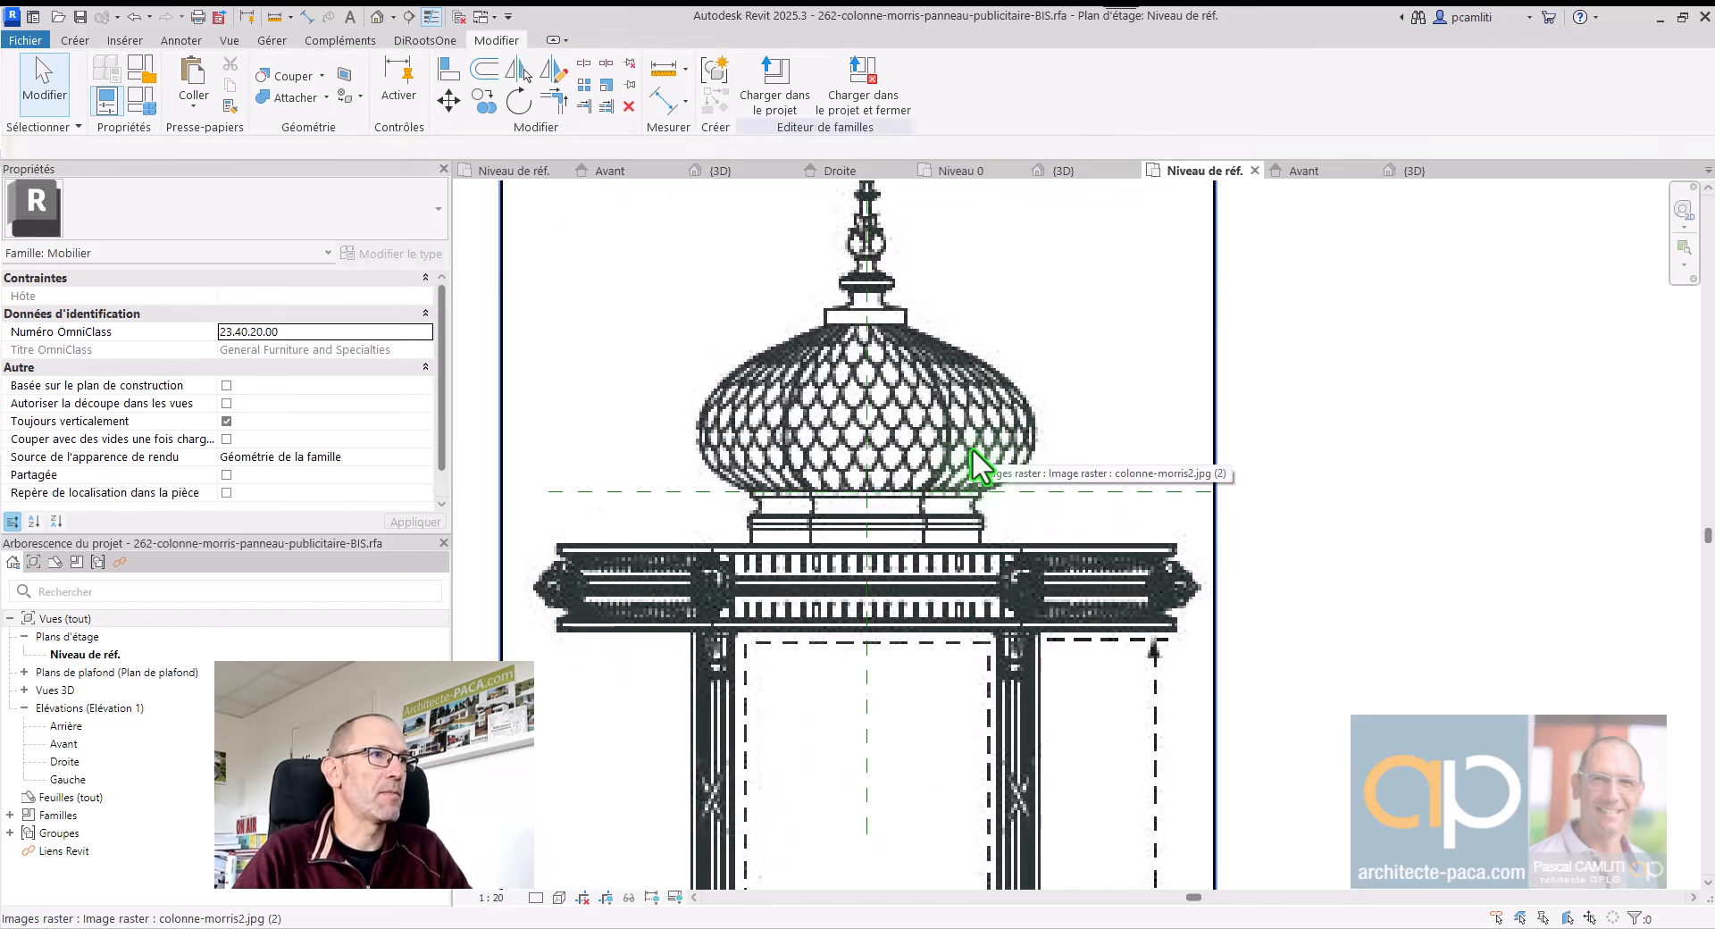
# Step: Start a sweep on the base_couronne work plane, sketching a circular path from the reference plane intersection to the dome base's outer edge
pyautogui.scroll(2, 883, 481)
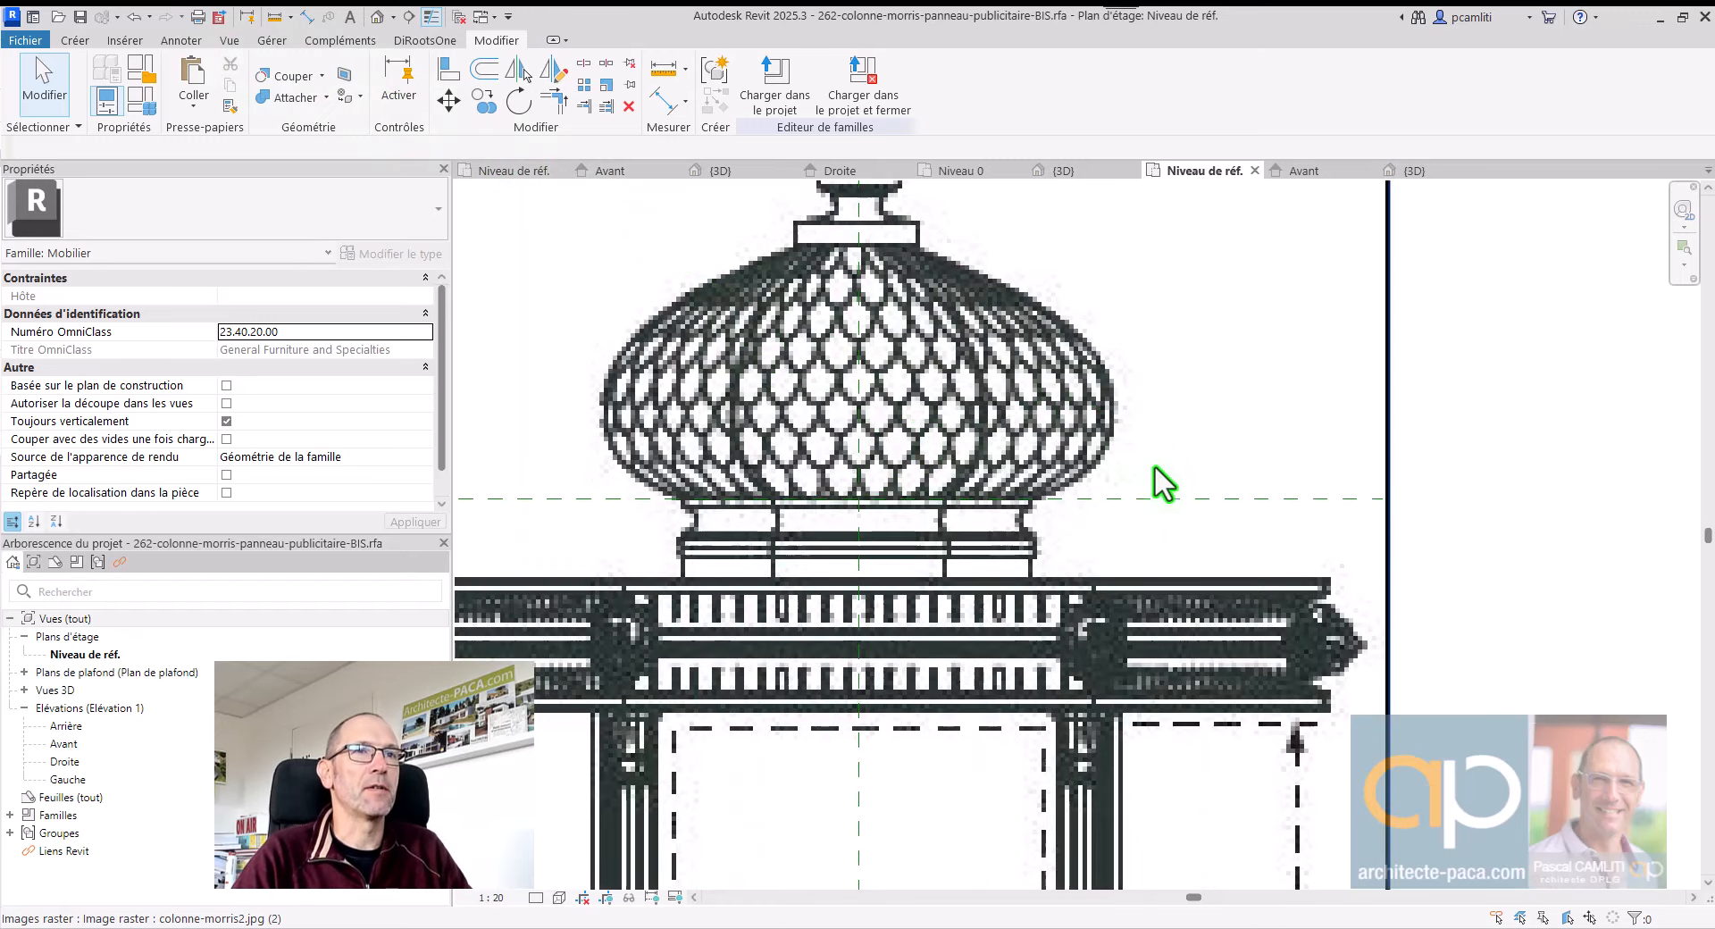
pyautogui.click(78, 41)
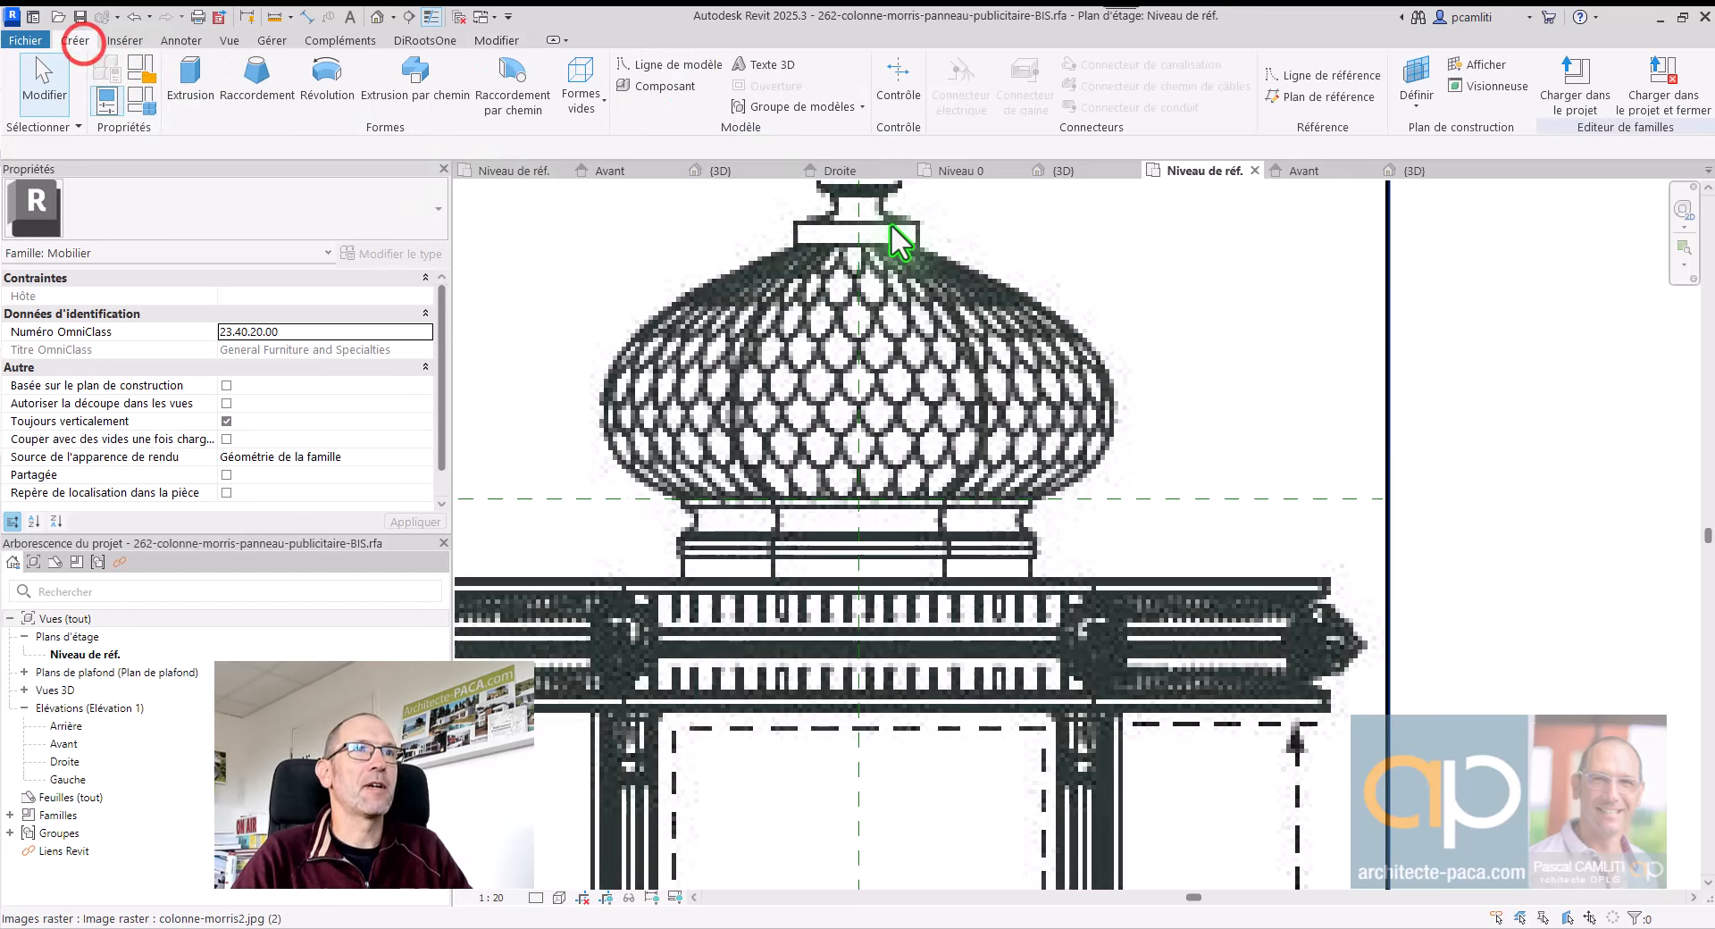
pyautogui.click(417, 81)
pyautogui.click(1015, 70)
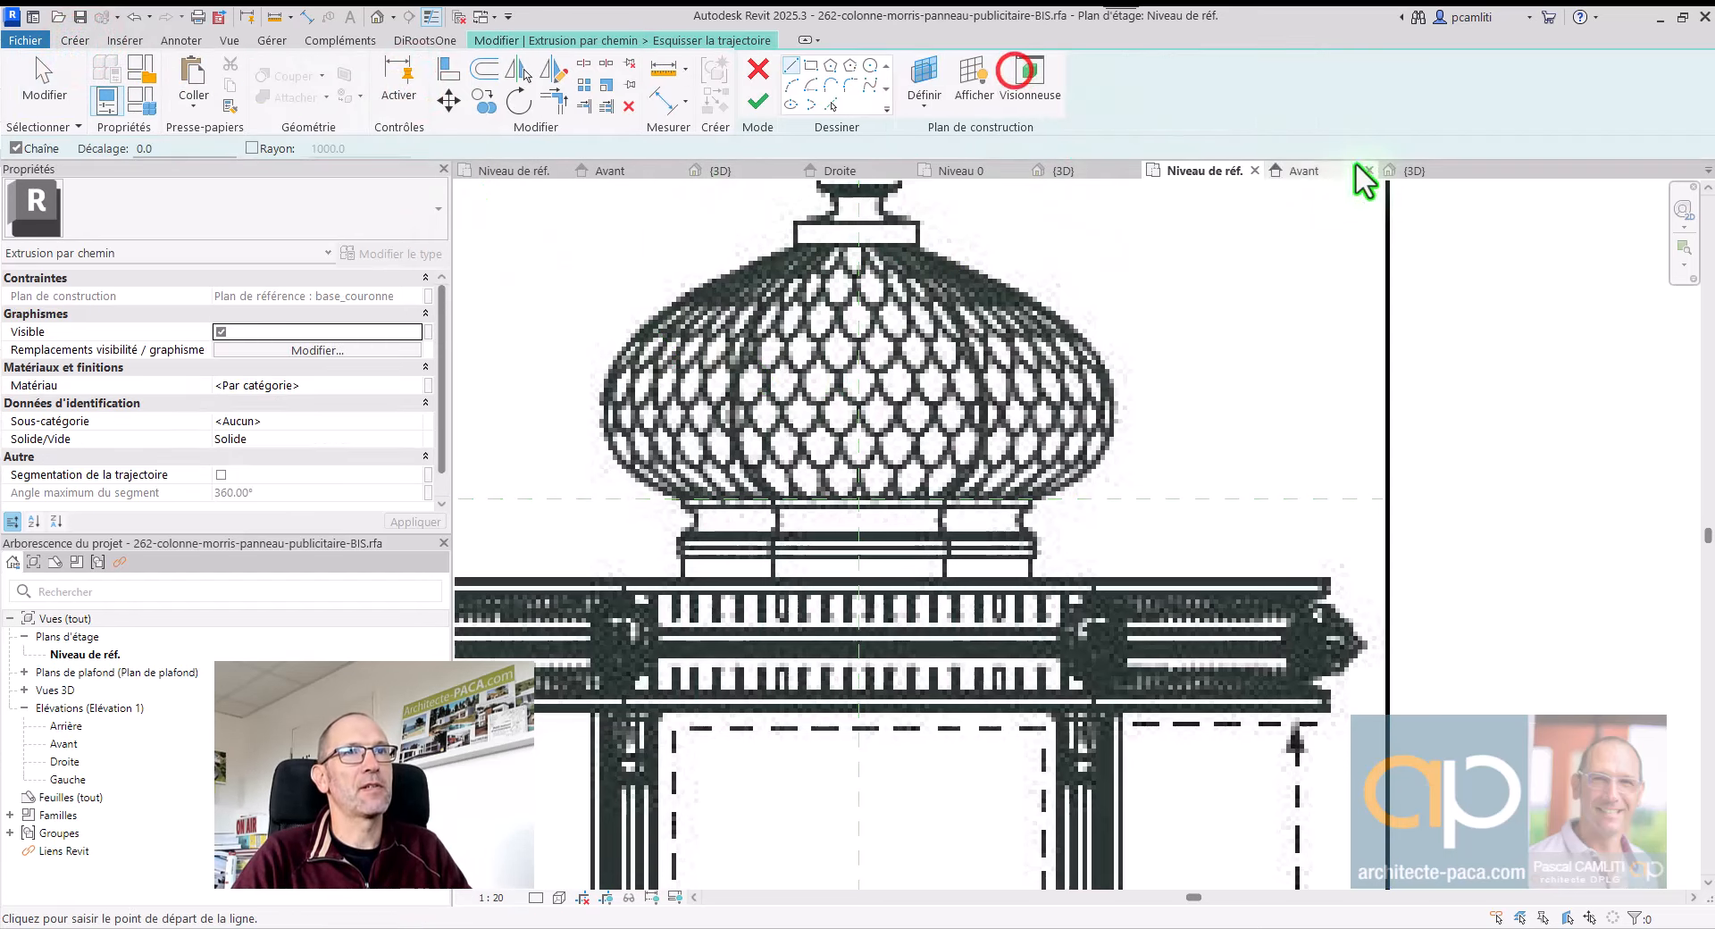
pyautogui.click(940, 76)
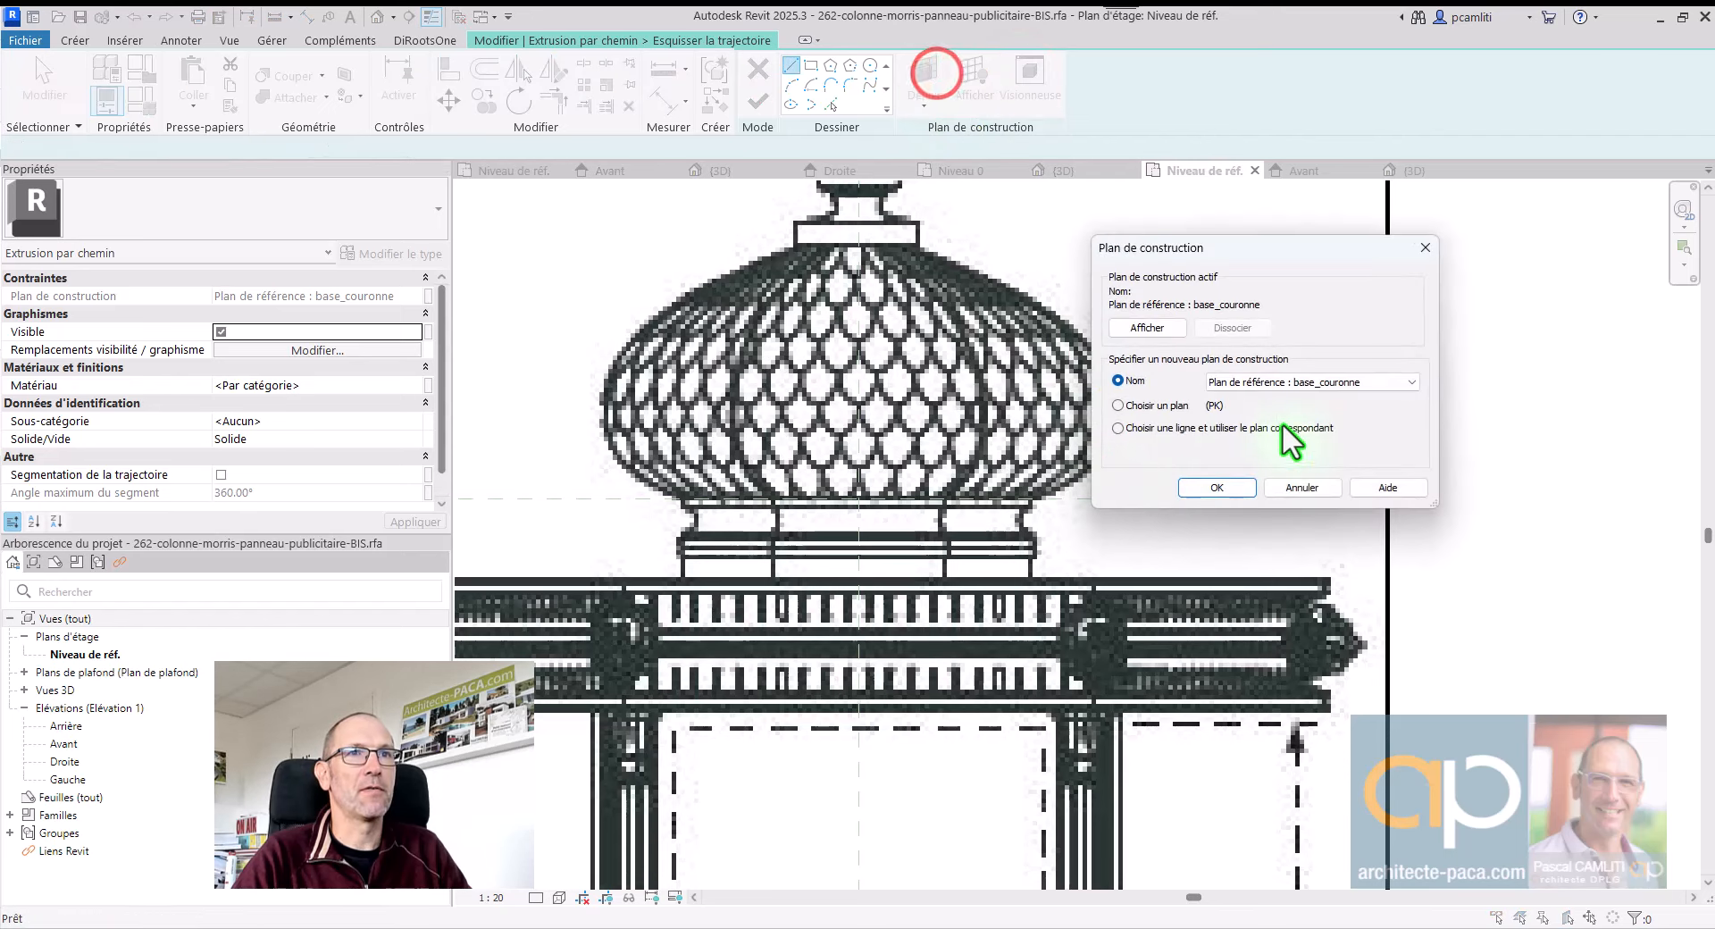
pyautogui.click(1198, 489)
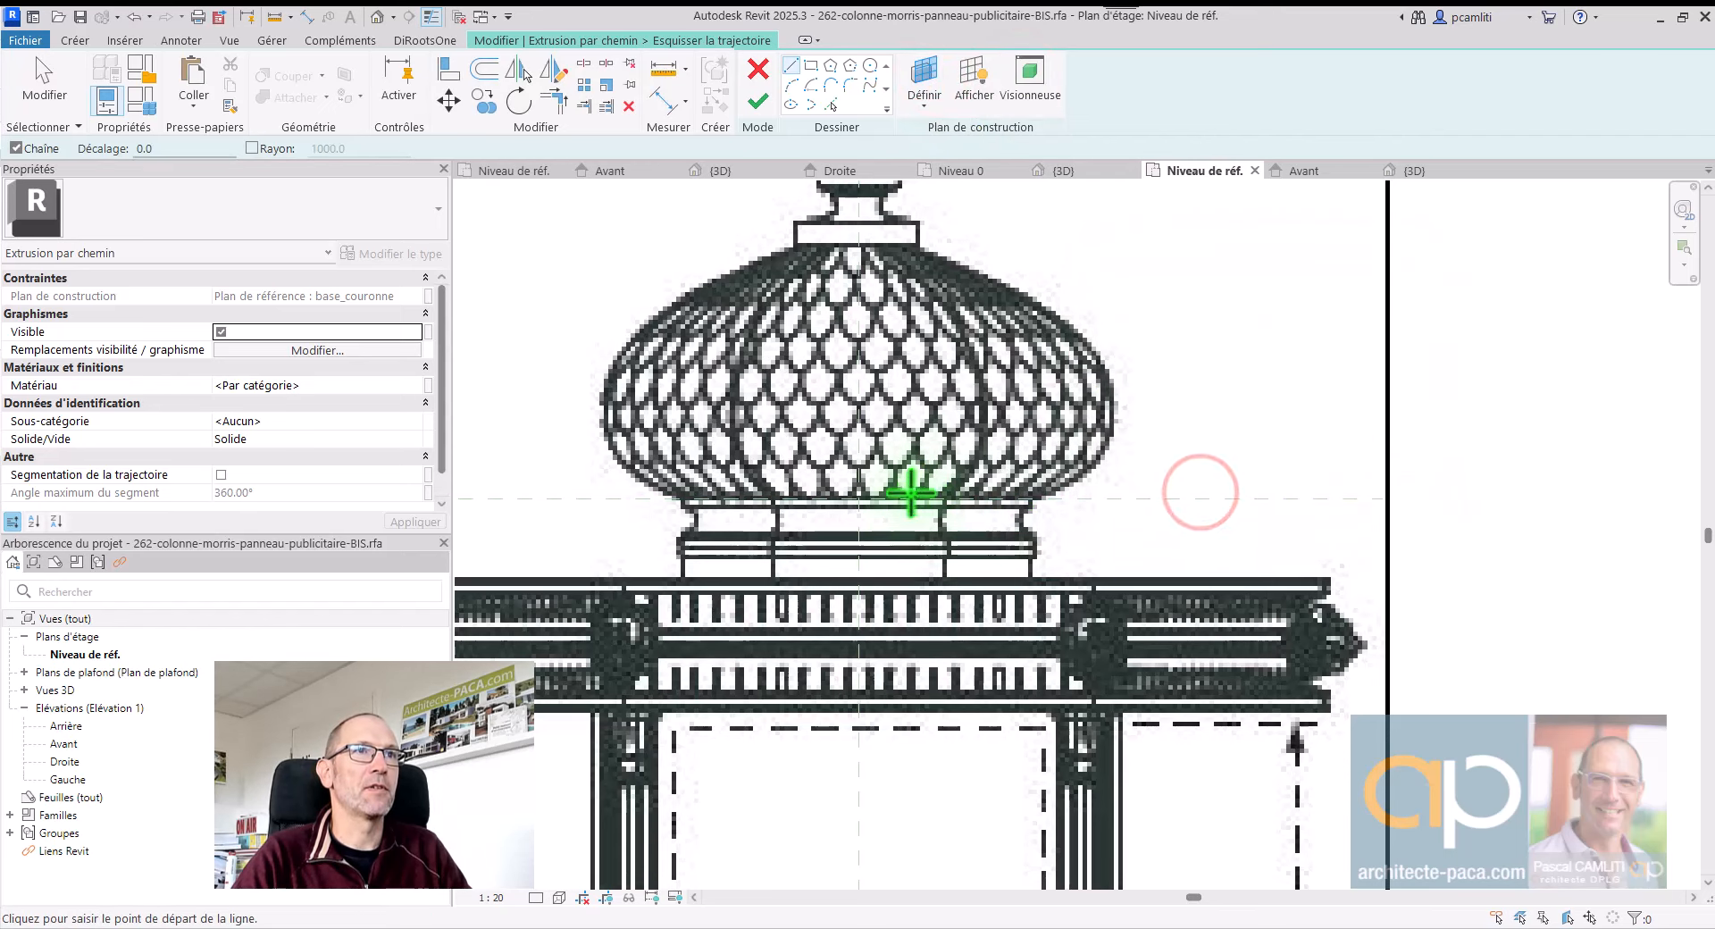
pyautogui.click(870, 65)
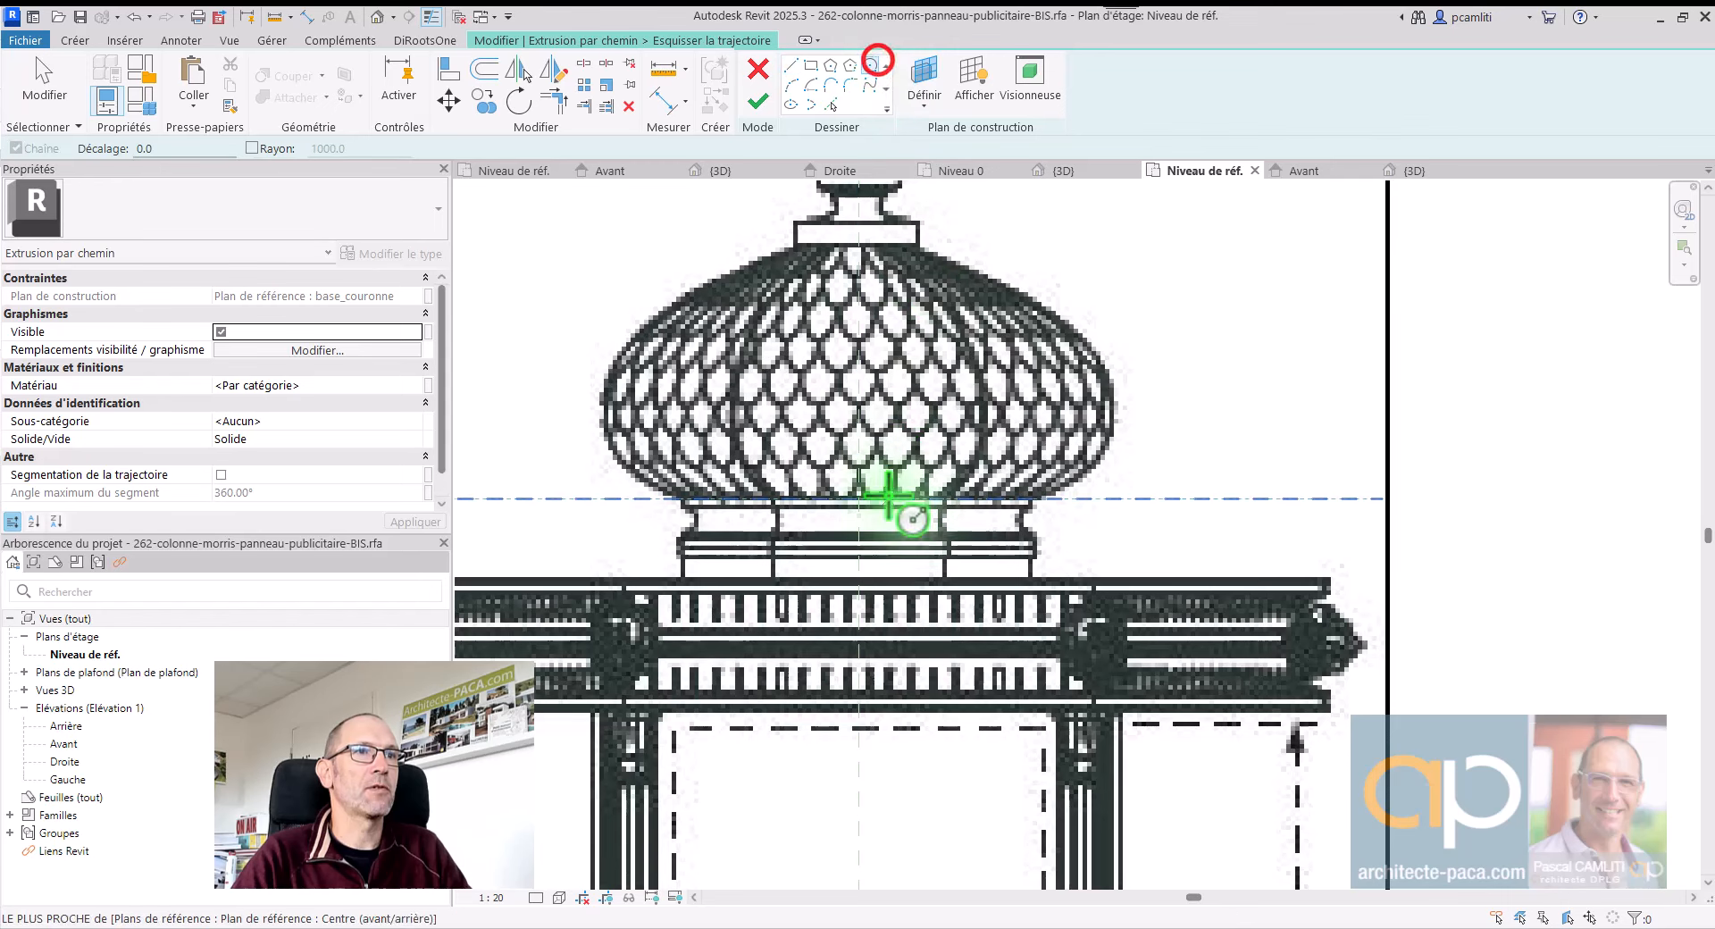
pyautogui.click(858, 498)
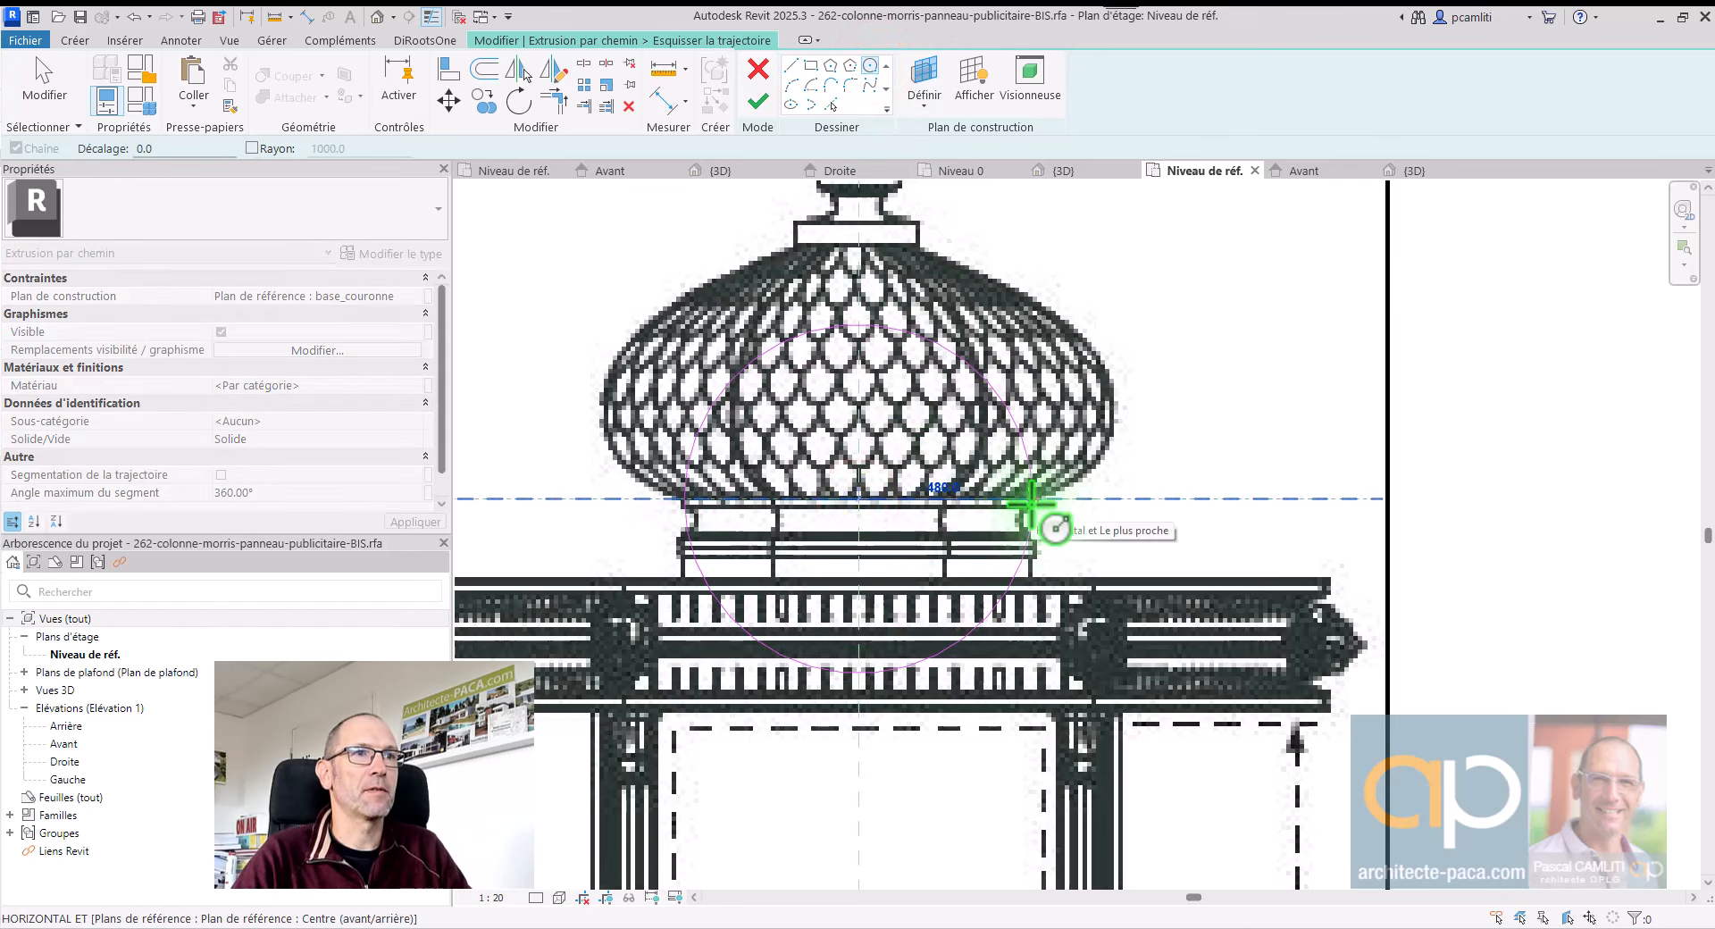
pyautogui.click(1031, 503)
pyautogui.press('Escape')
pyautogui.press('Escape')
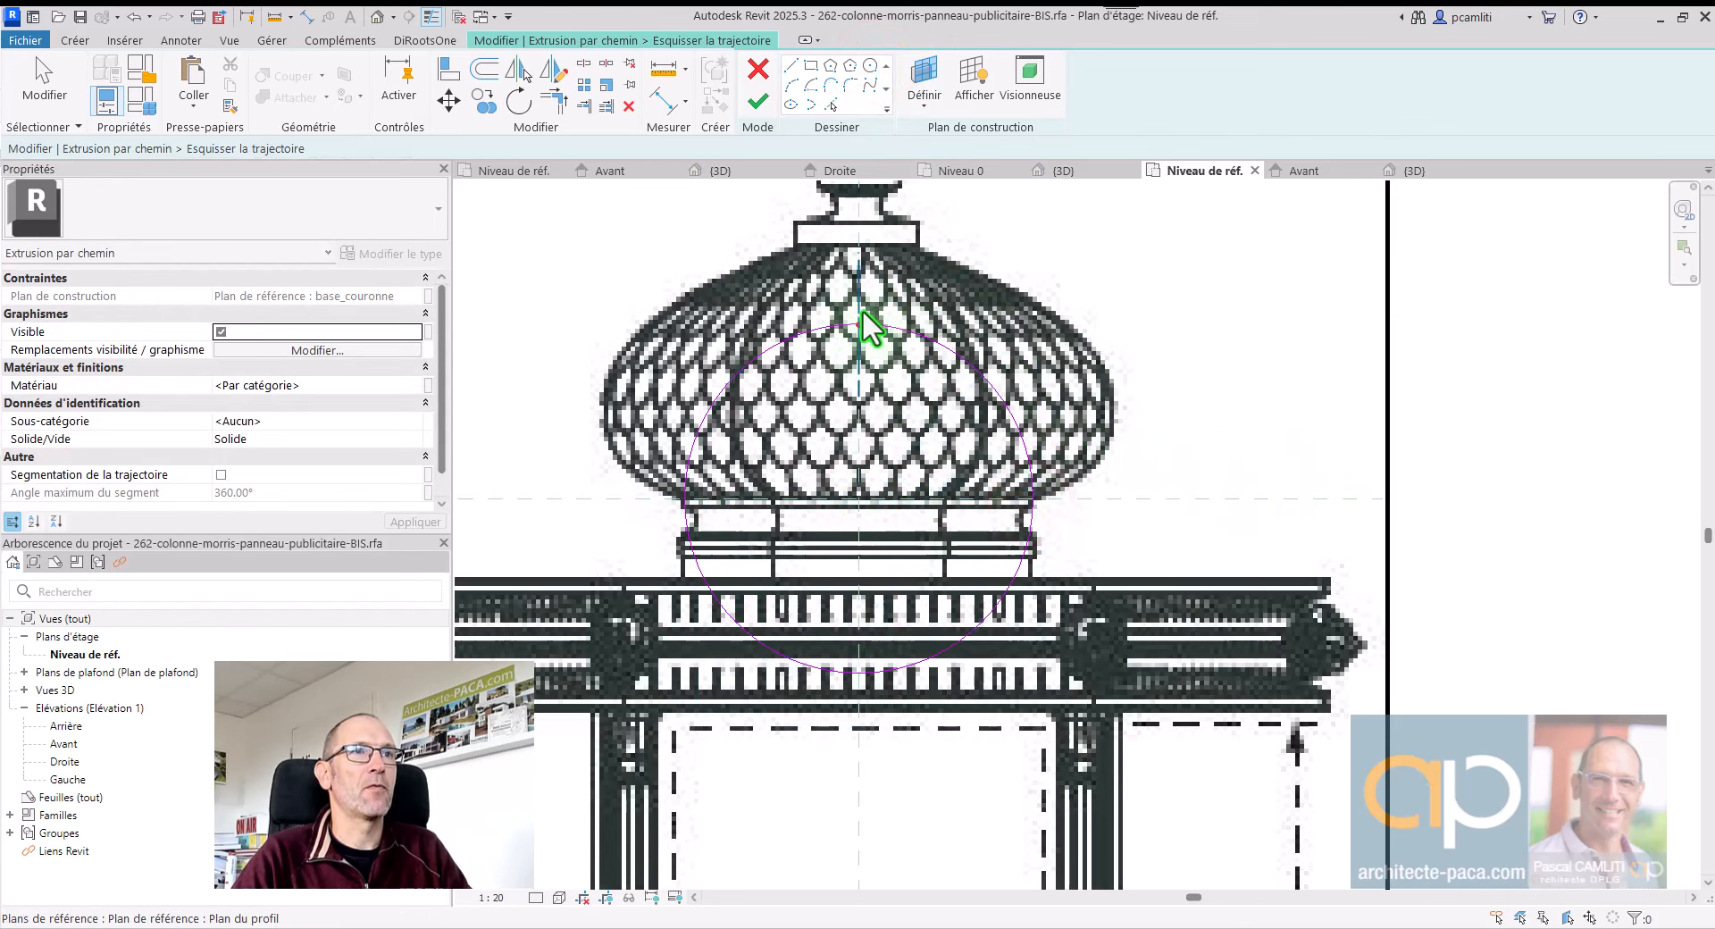
# Step: Move the sweep's profile plane to the right quadrant of the base circle and finish the path
pyautogui.click(861, 309)
pyautogui.click(1077, 504)
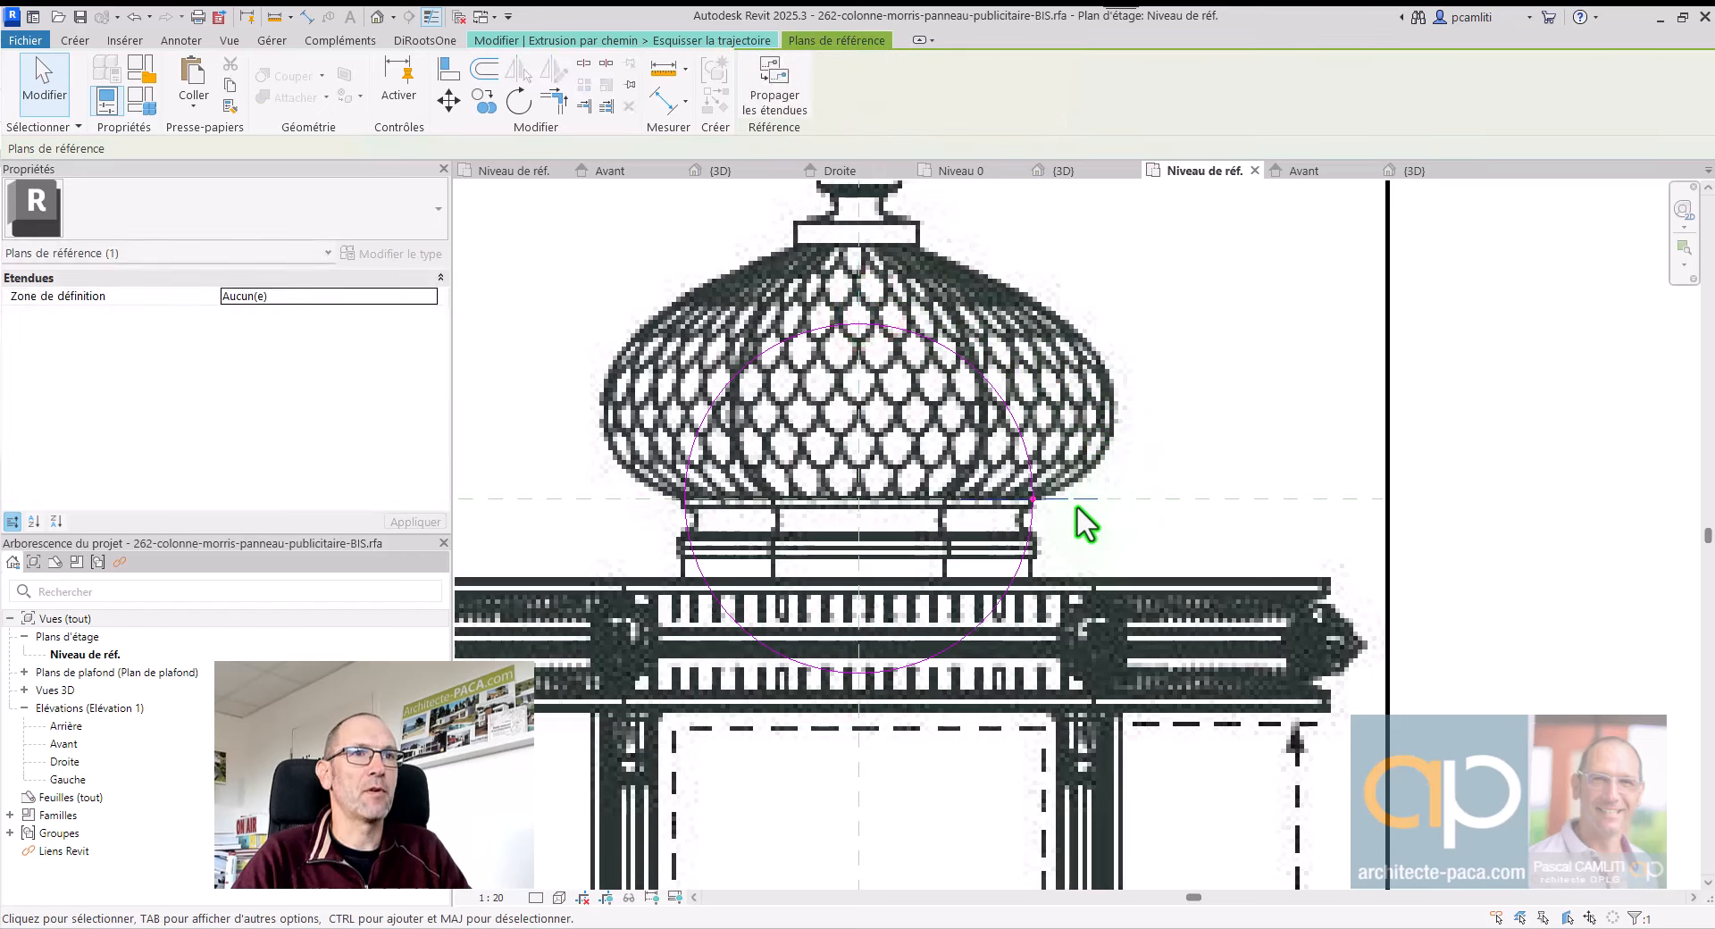
pyautogui.press('Escape')
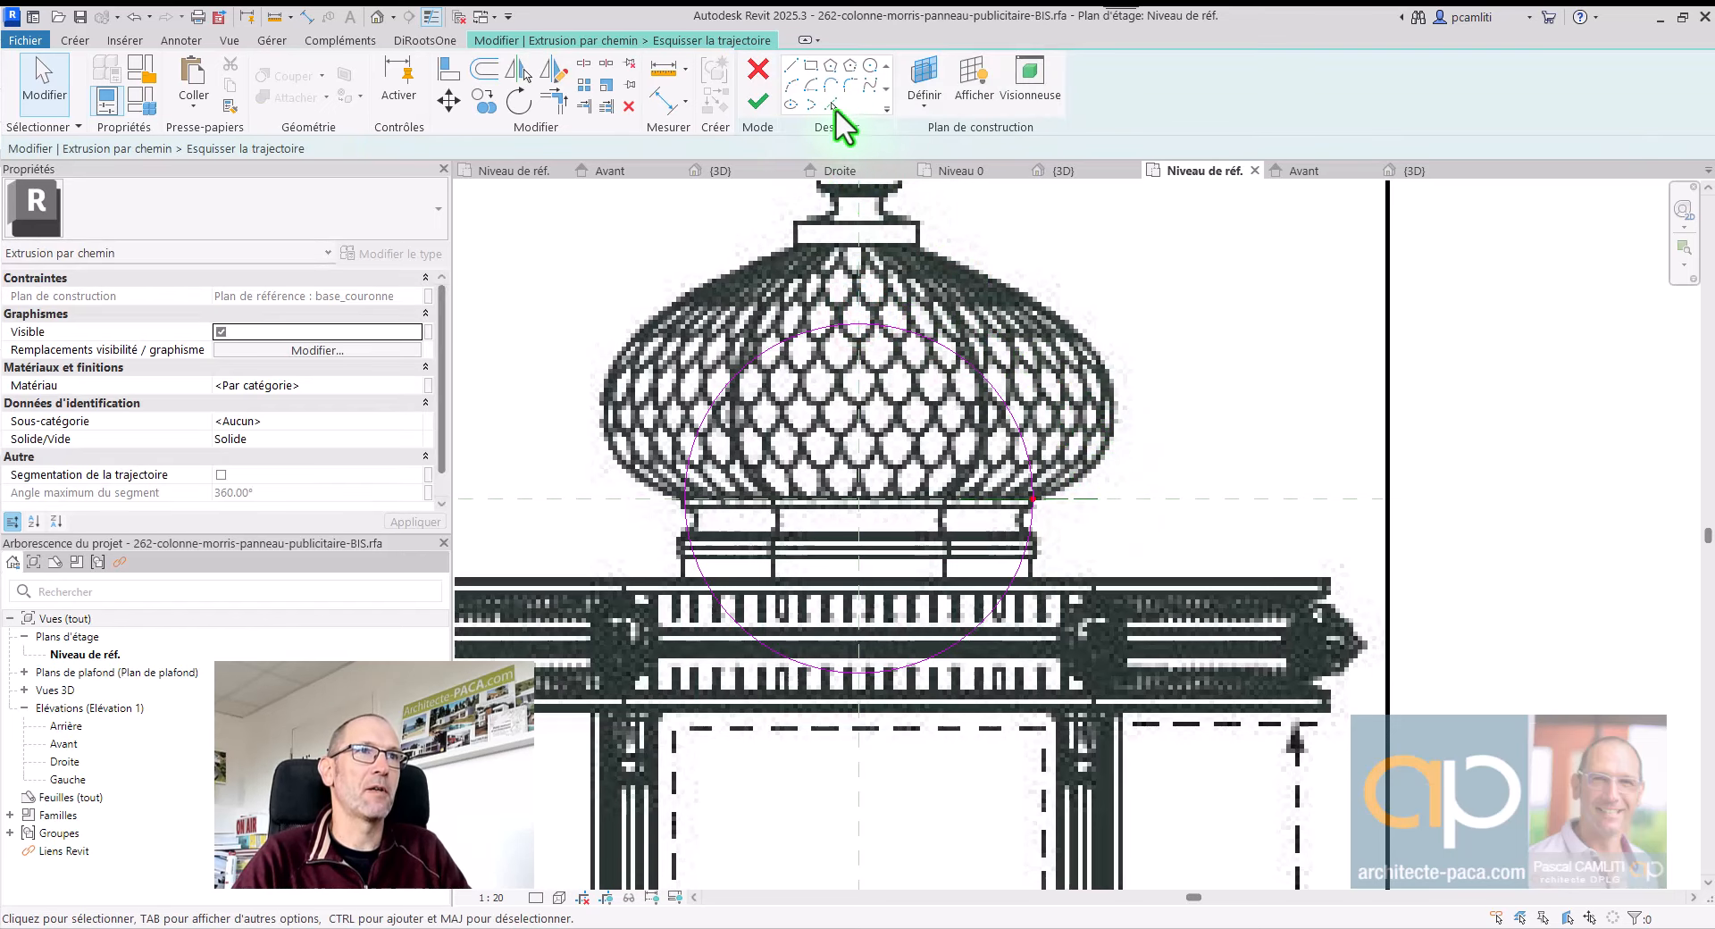
pyautogui.click(759, 104)
# Step: Open the sweep profile for editing in the Avant elevation, at the right edge of the dome's base
pyautogui.click(1240, 104)
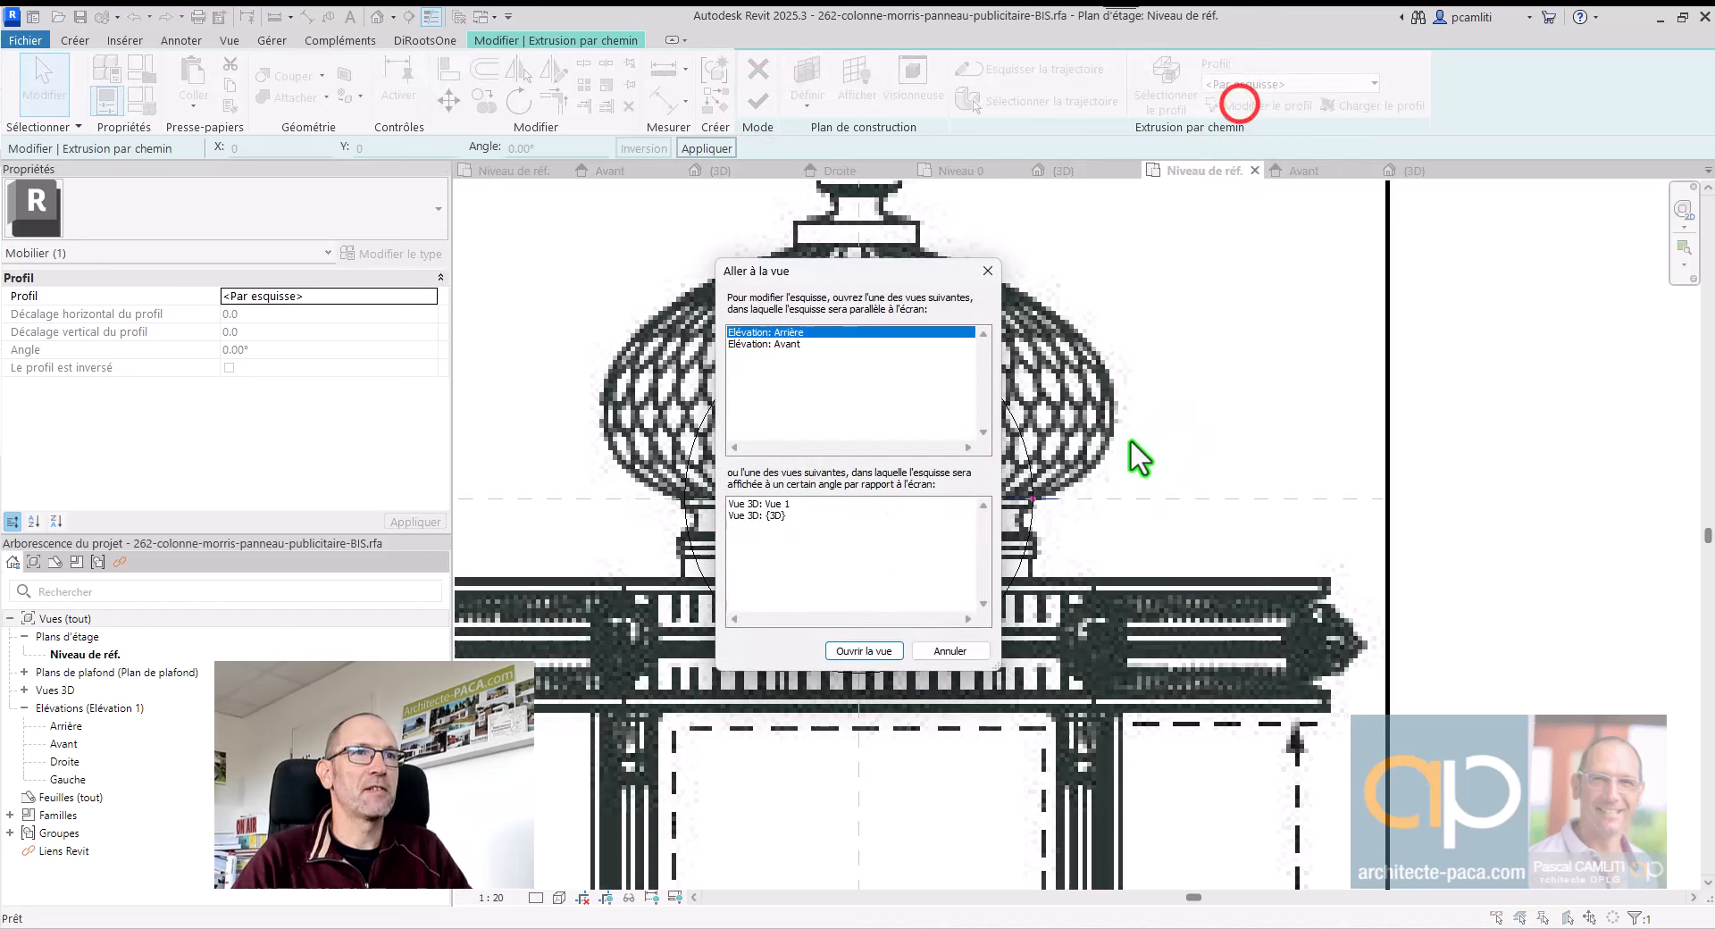
pyautogui.doubleClick(775, 345)
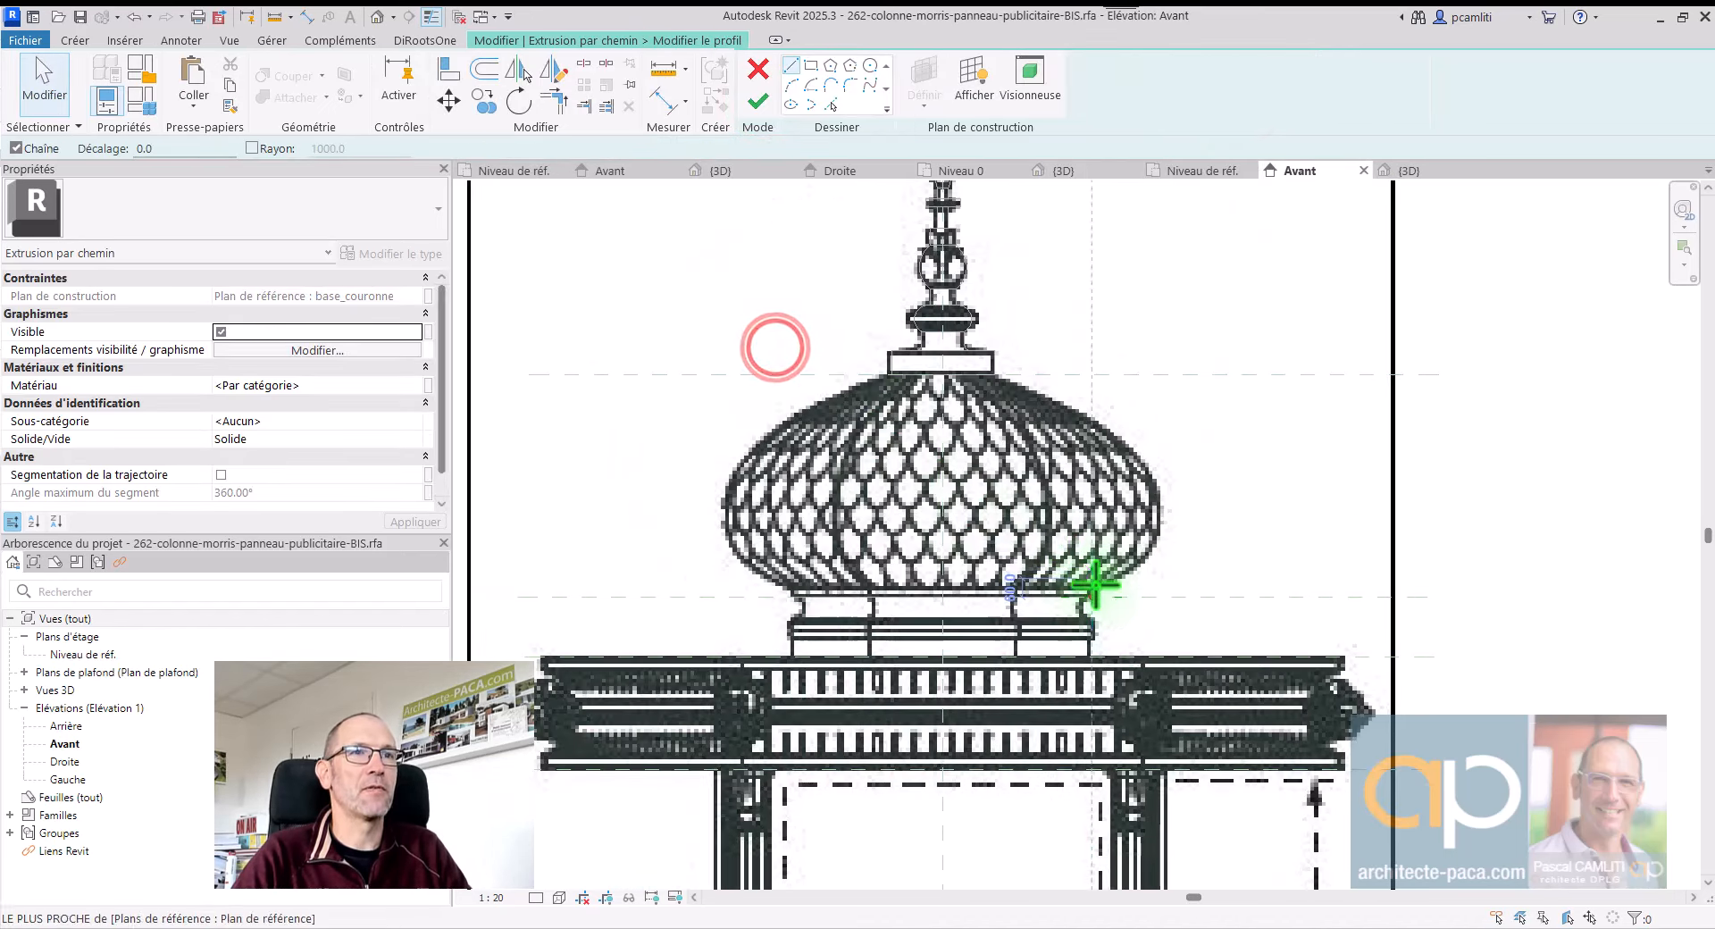
pyautogui.scroll(5, 1098, 601)
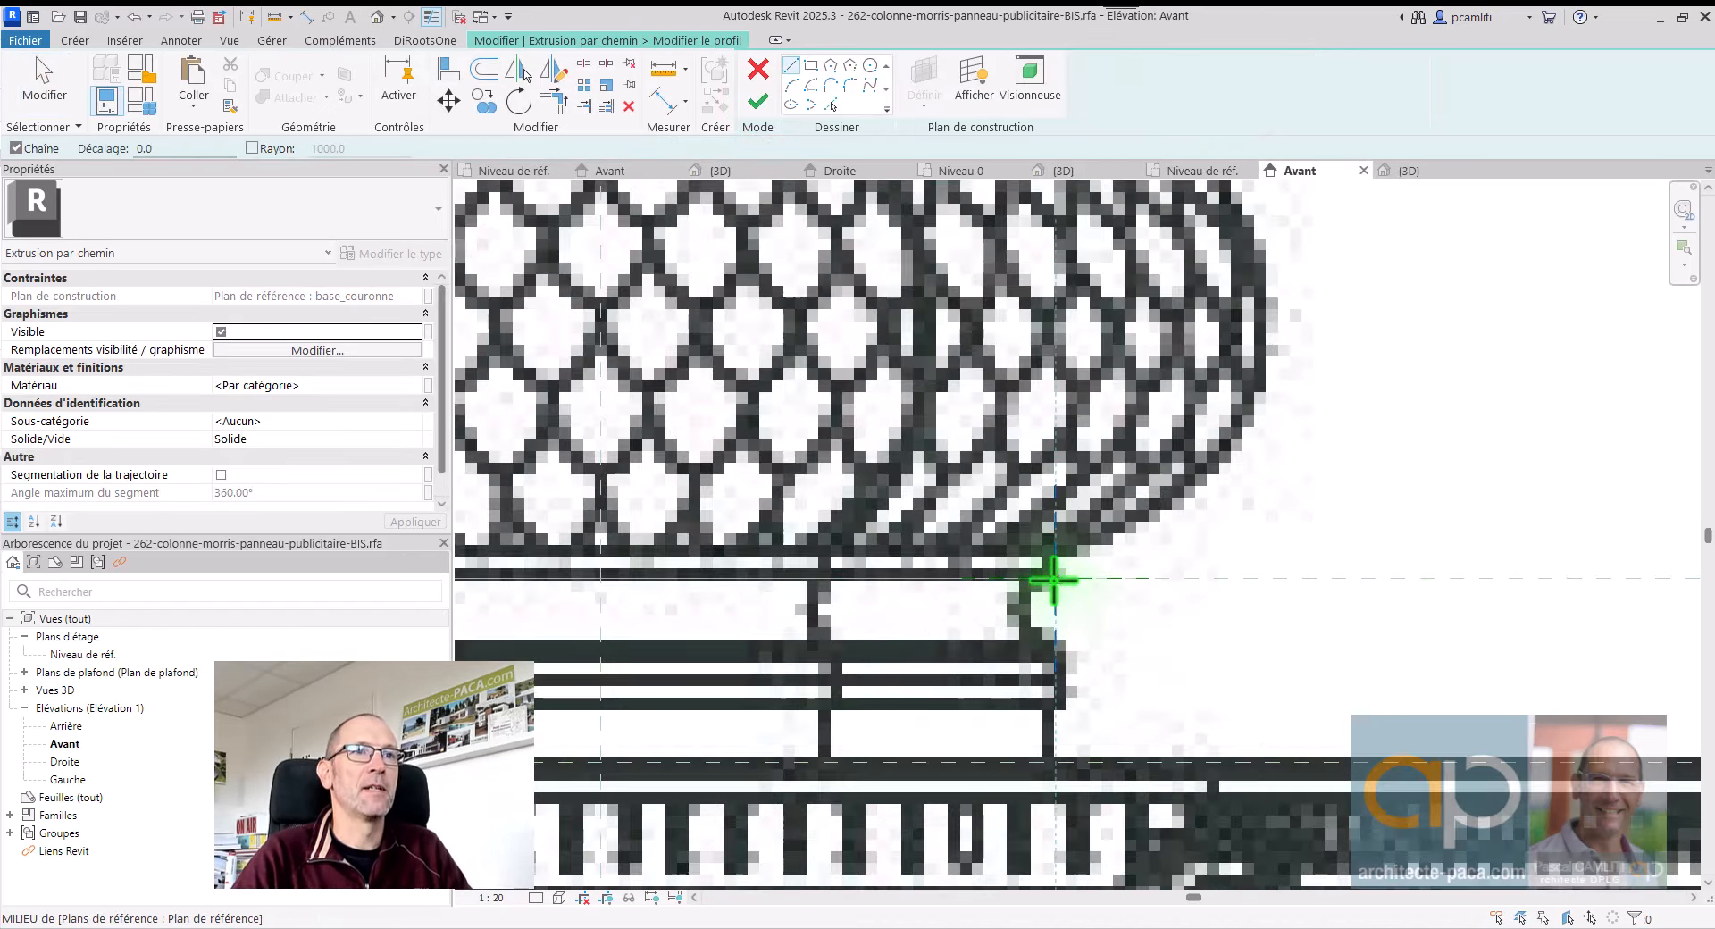
pyautogui.scroll(2, 1054, 578)
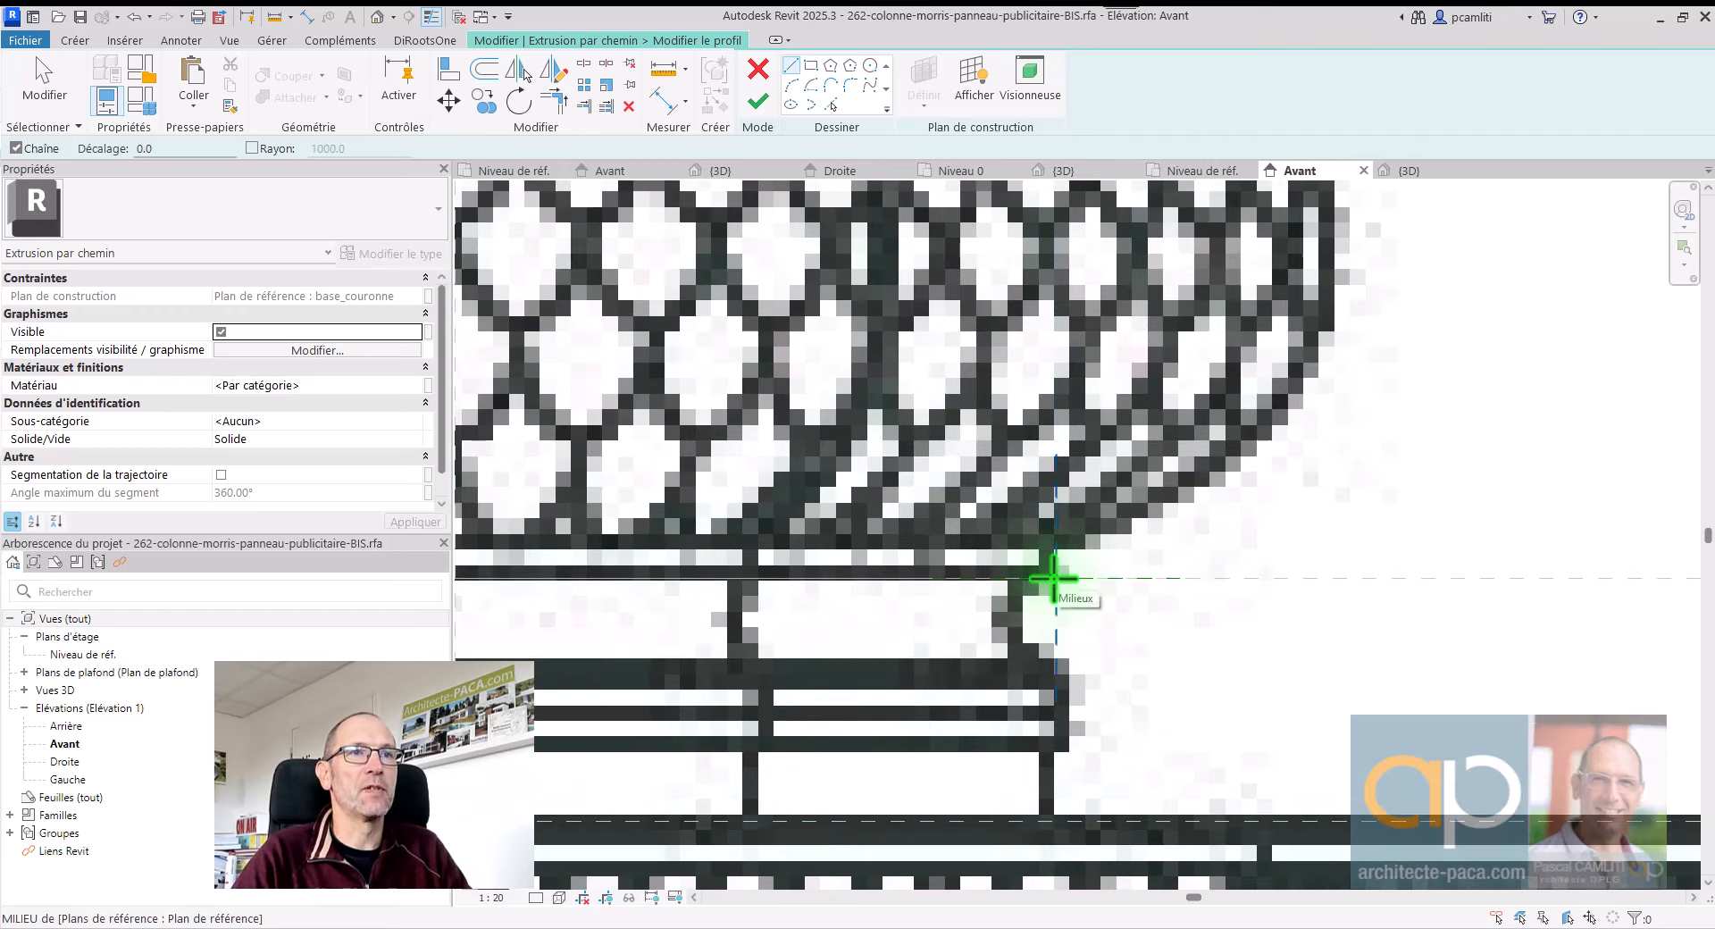
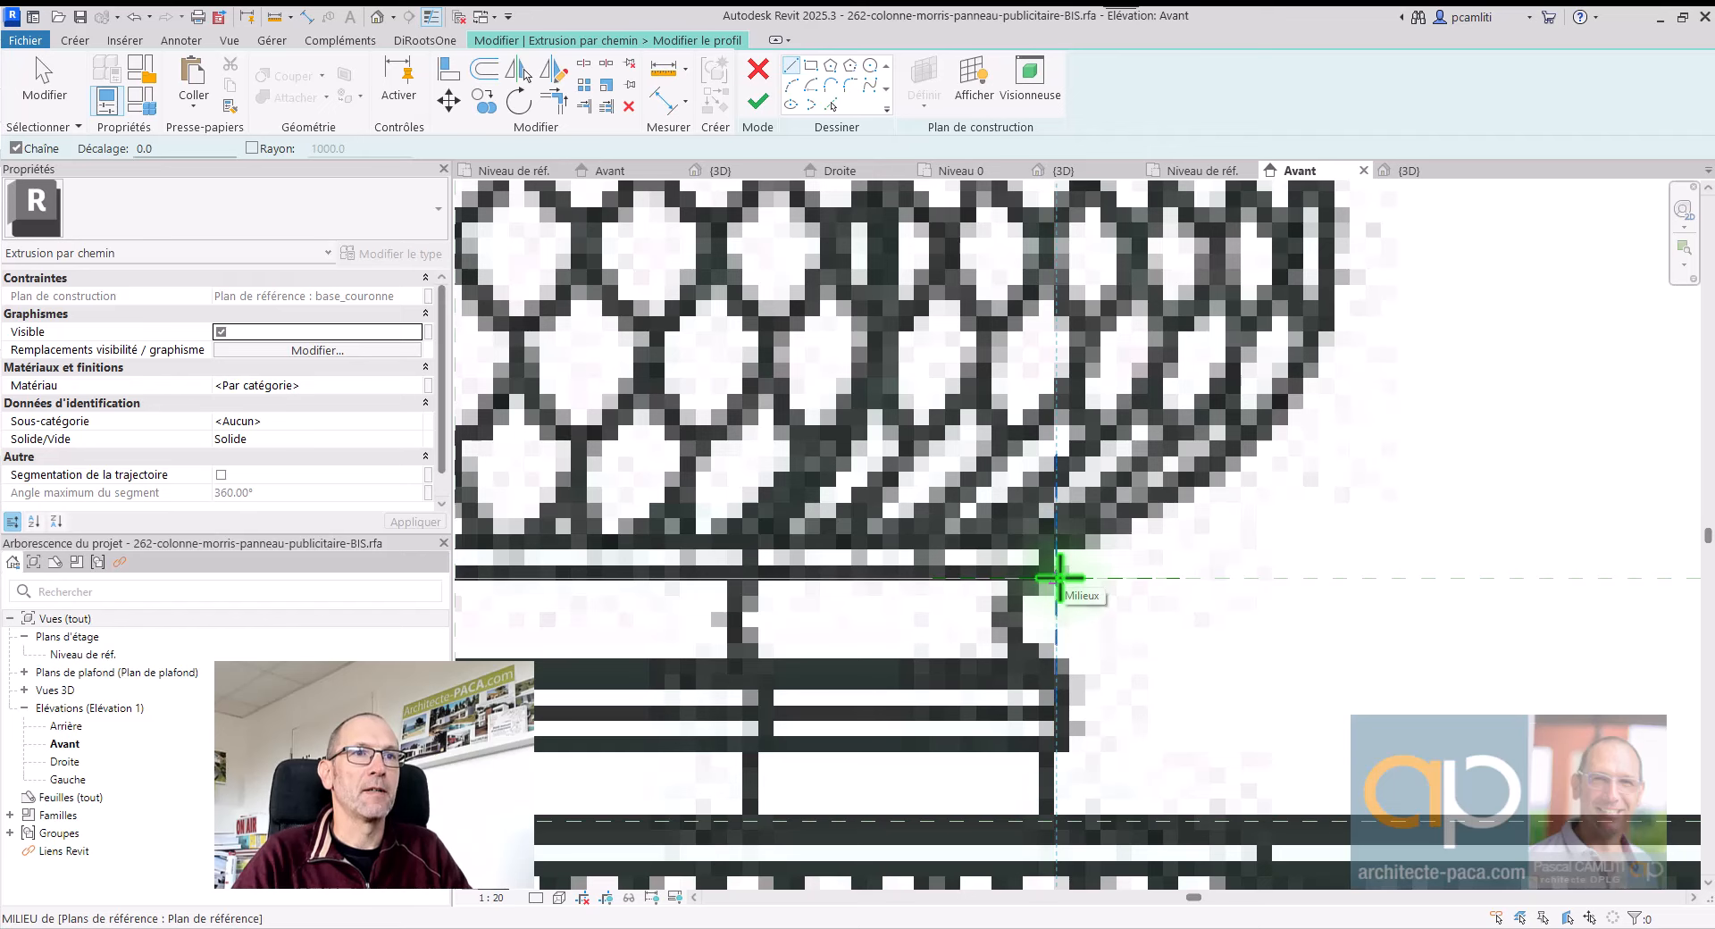
# Step: Sketch a short vertical line up from the dome's base corner and trace the outer dome curve with a spline to the finial base
pyautogui.click(1057, 578)
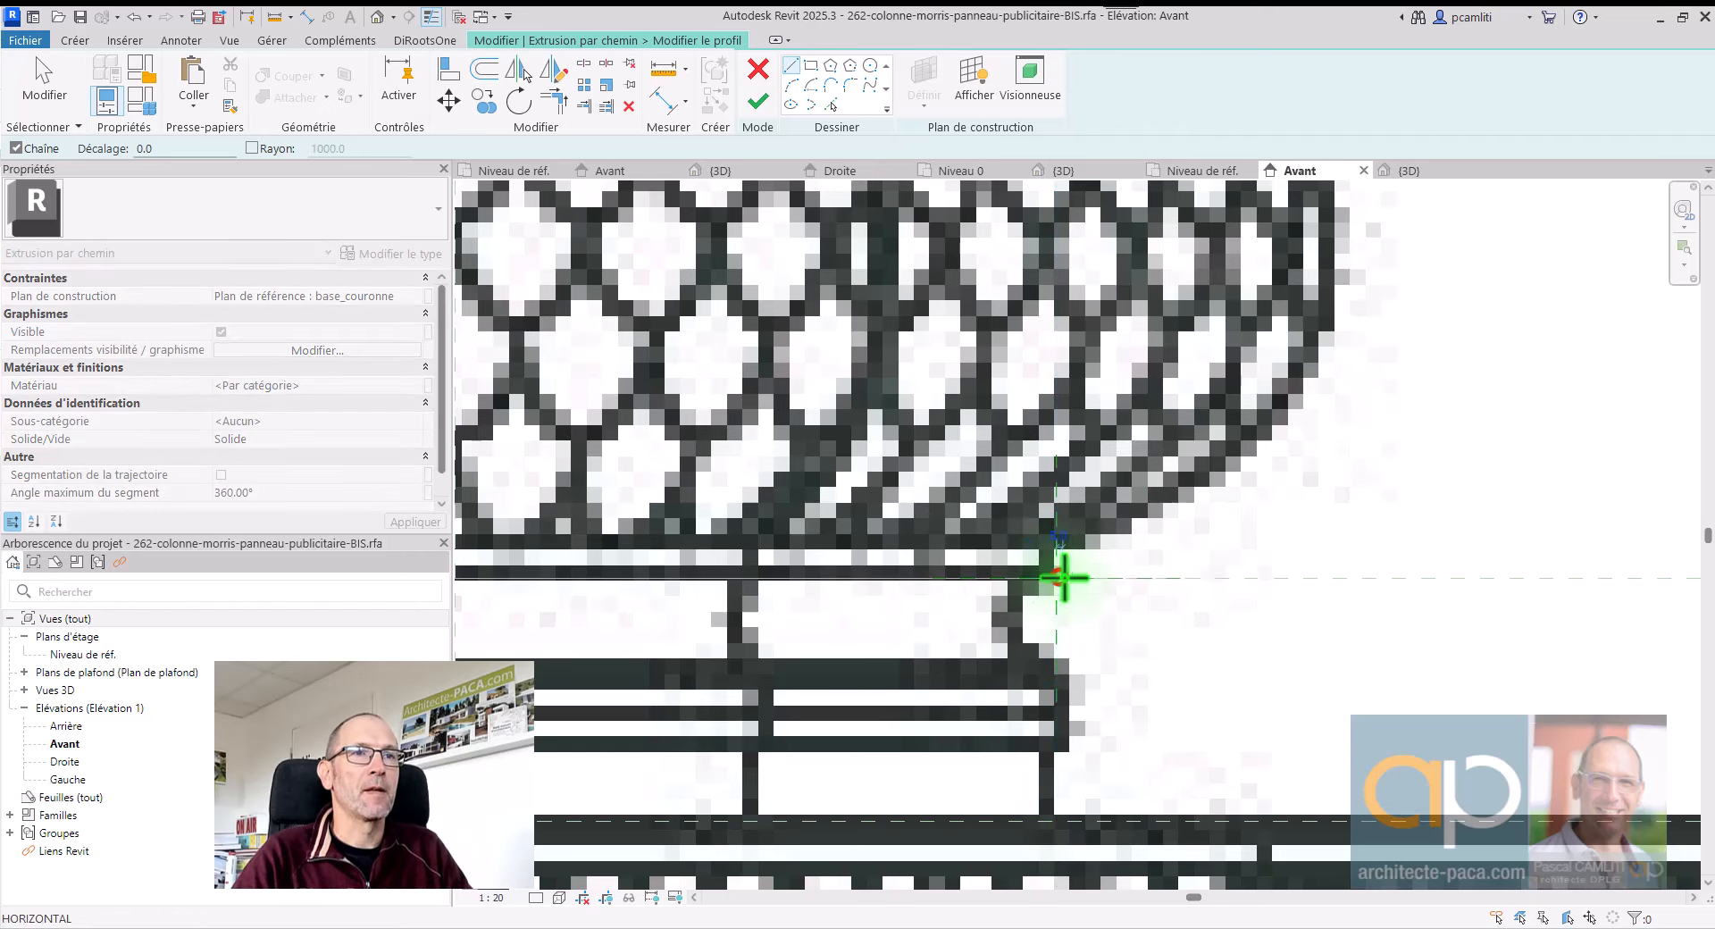
pyautogui.scroll(-3, 1061, 540)
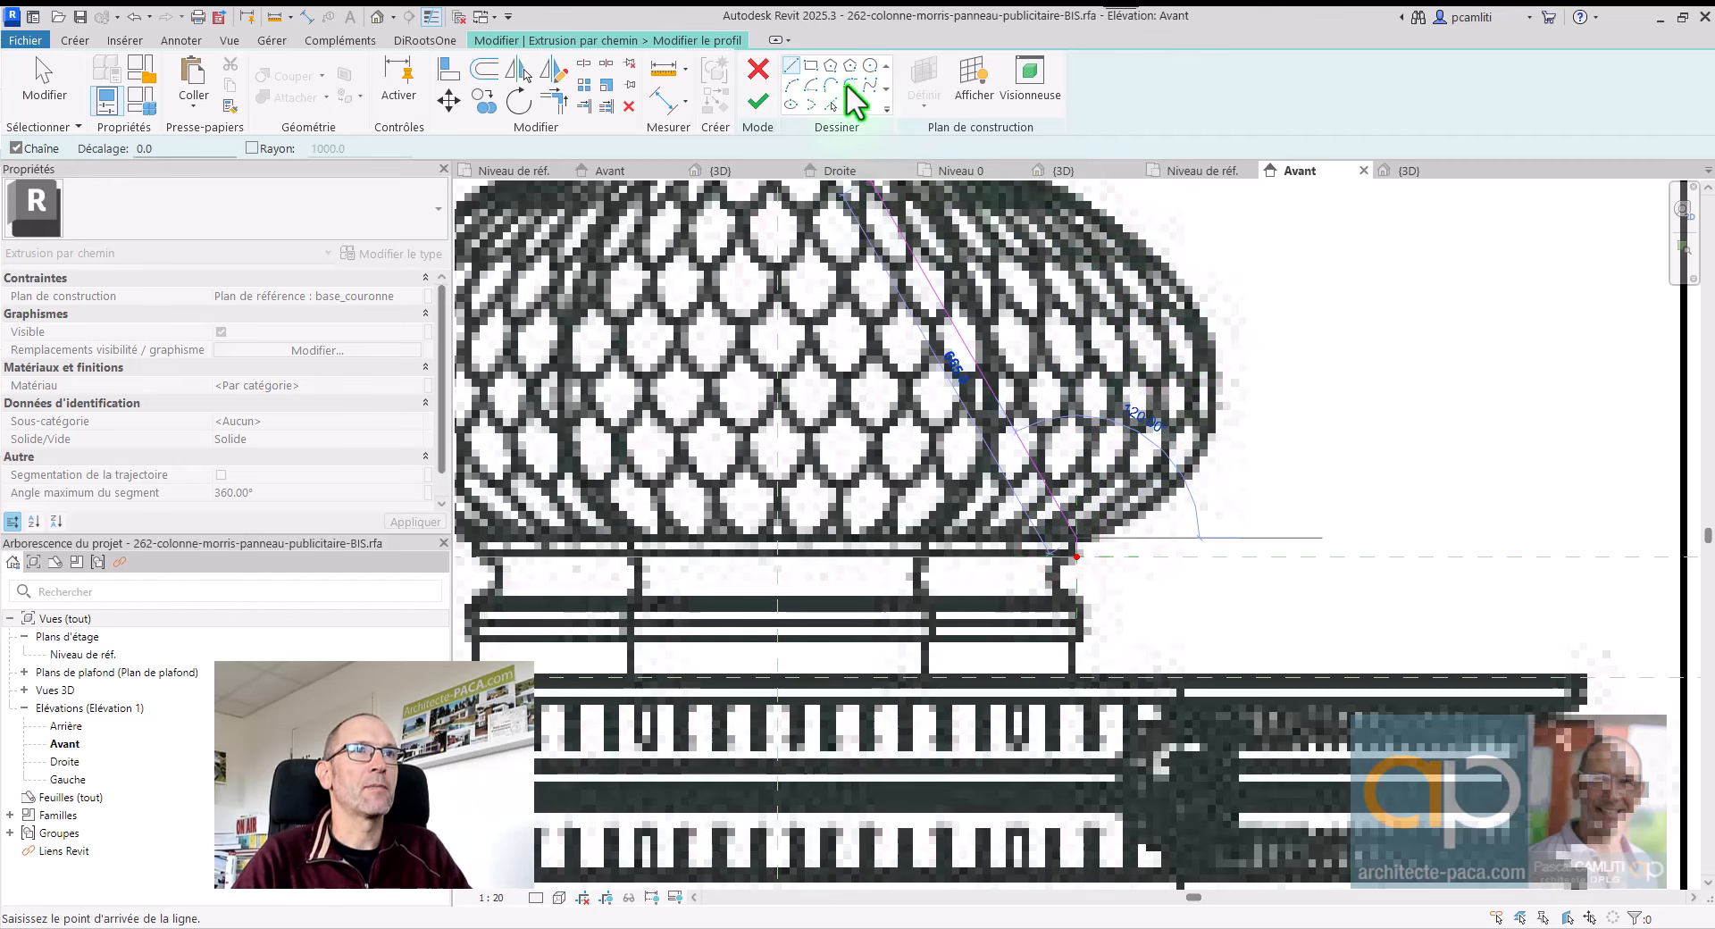
pyautogui.click(871, 84)
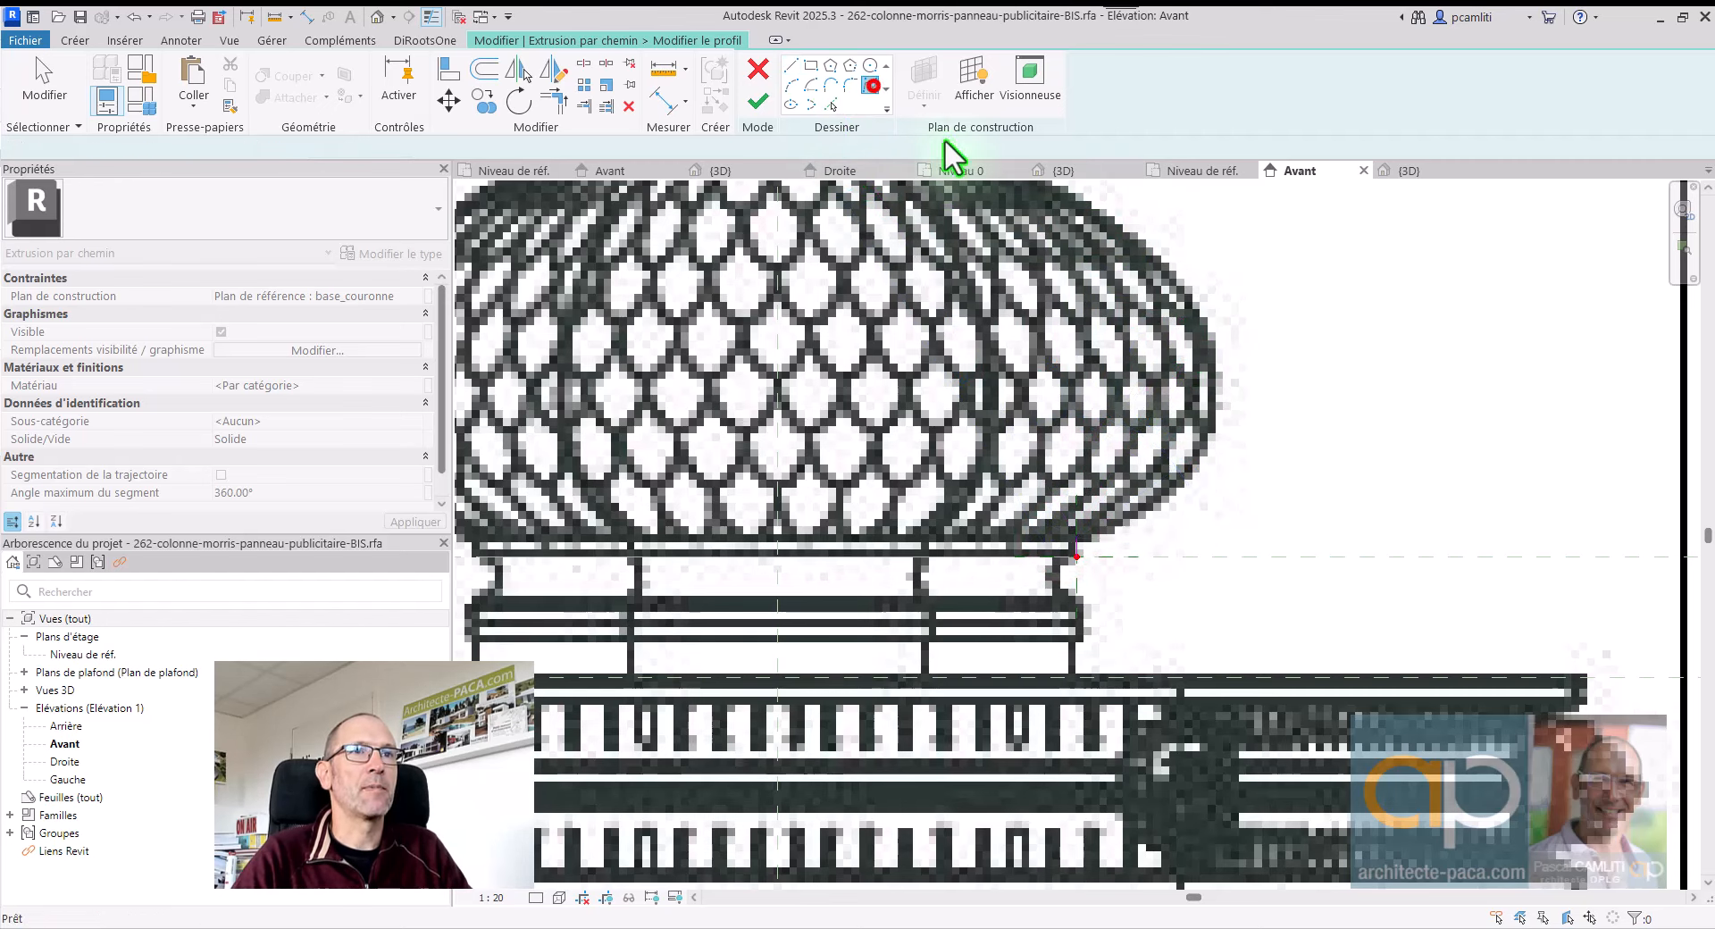
pyautogui.click(1138, 529)
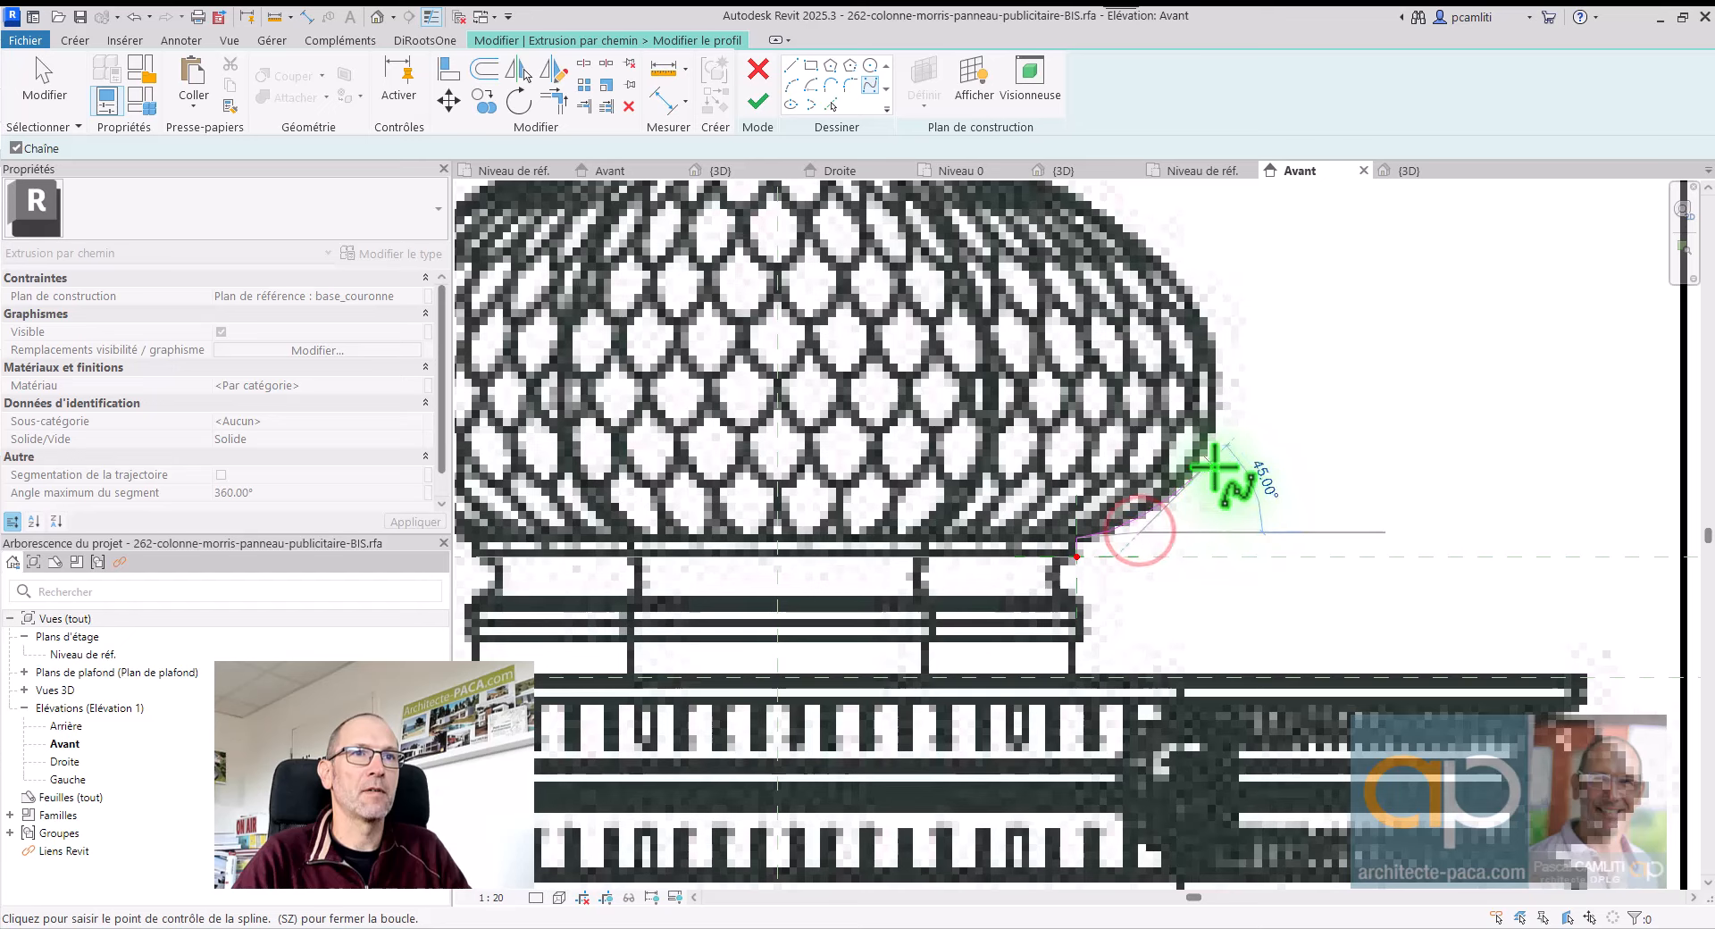
pyautogui.click(1213, 463)
pyautogui.click(1227, 376)
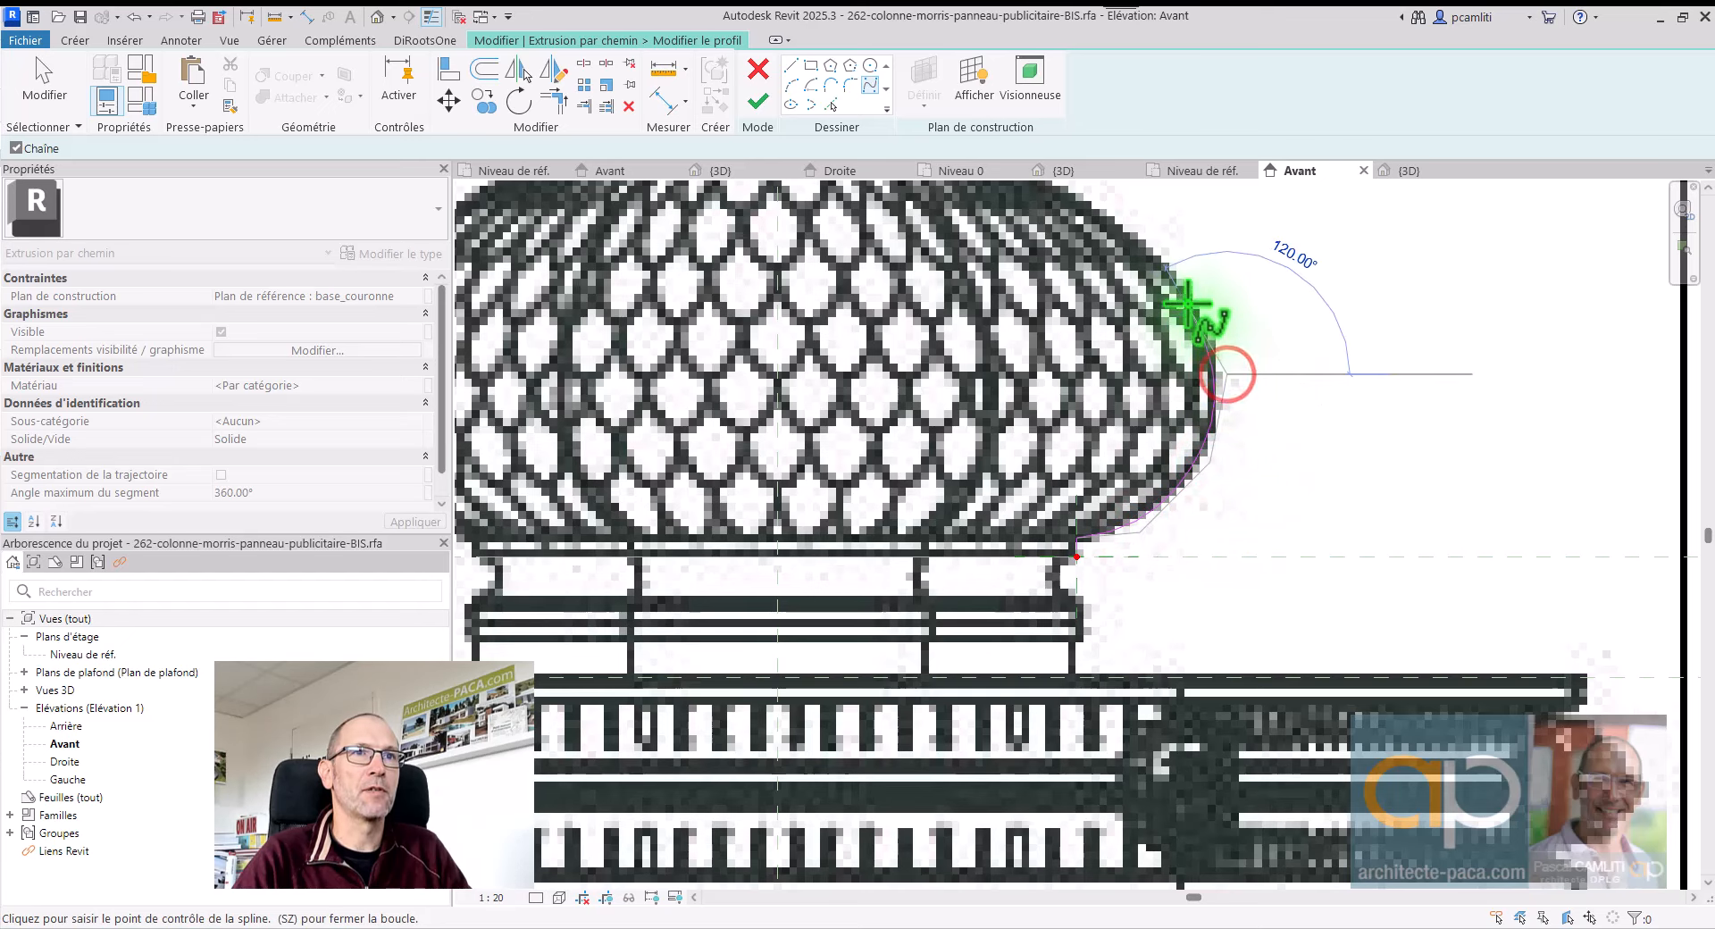
pyautogui.click(1188, 304)
pyautogui.moveTo(1188, 304); pyautogui.dragTo(1277, 536, button='middle')
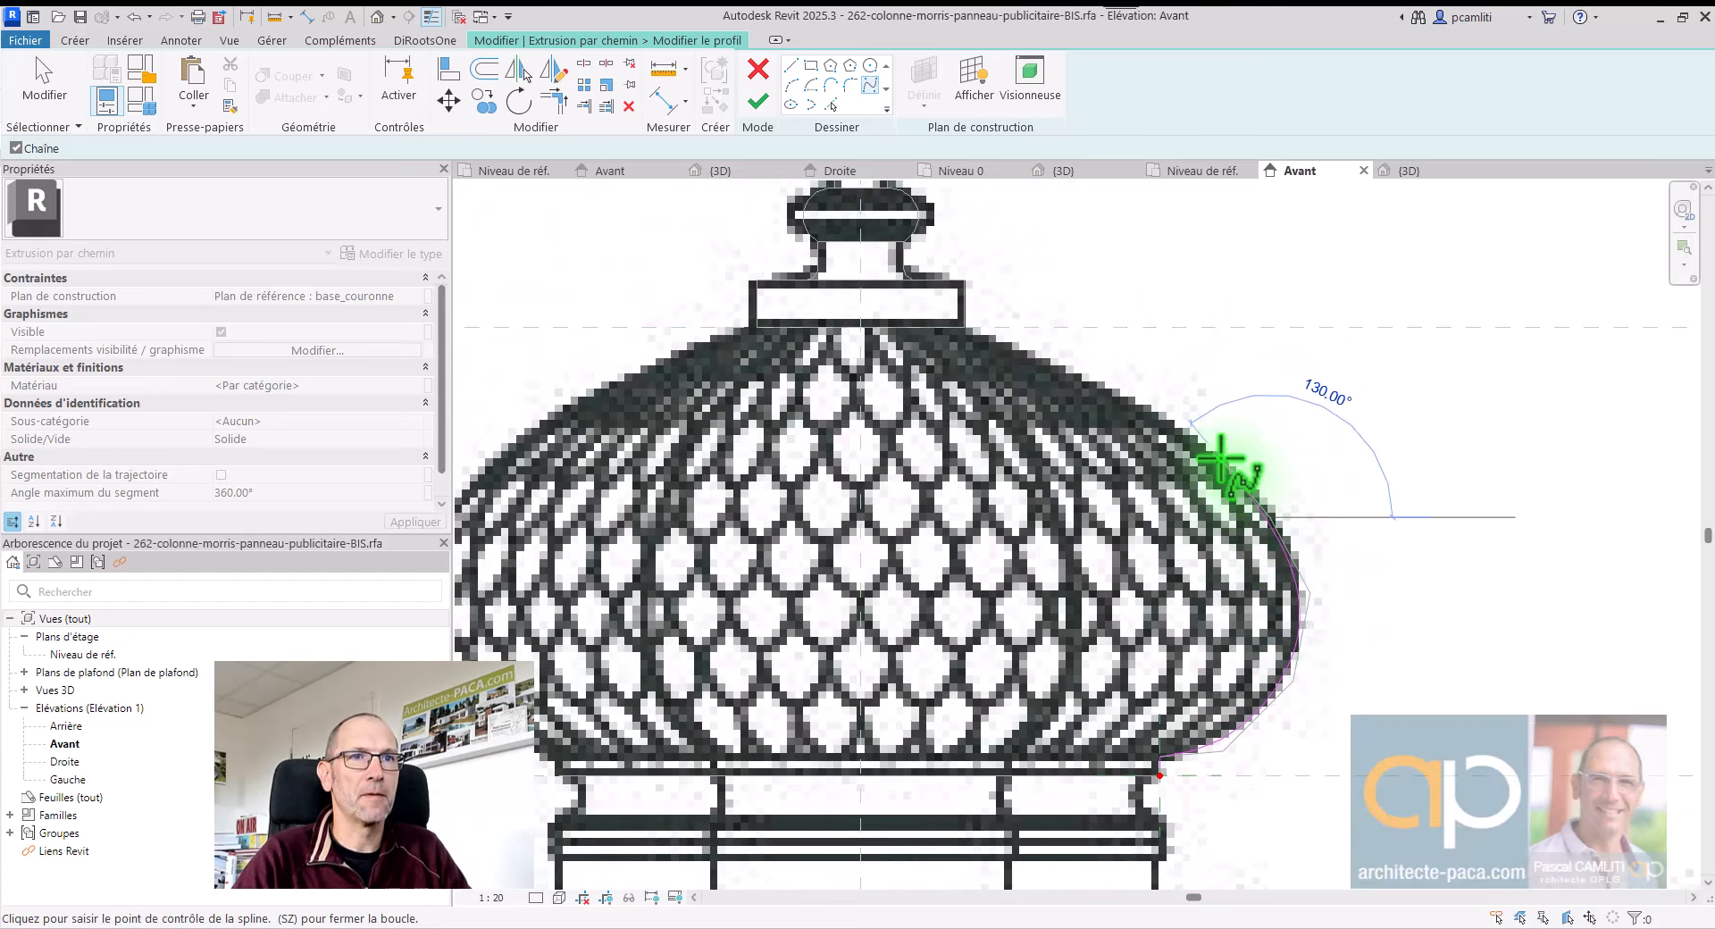
pyautogui.click(1221, 460)
pyautogui.click(1063, 361)
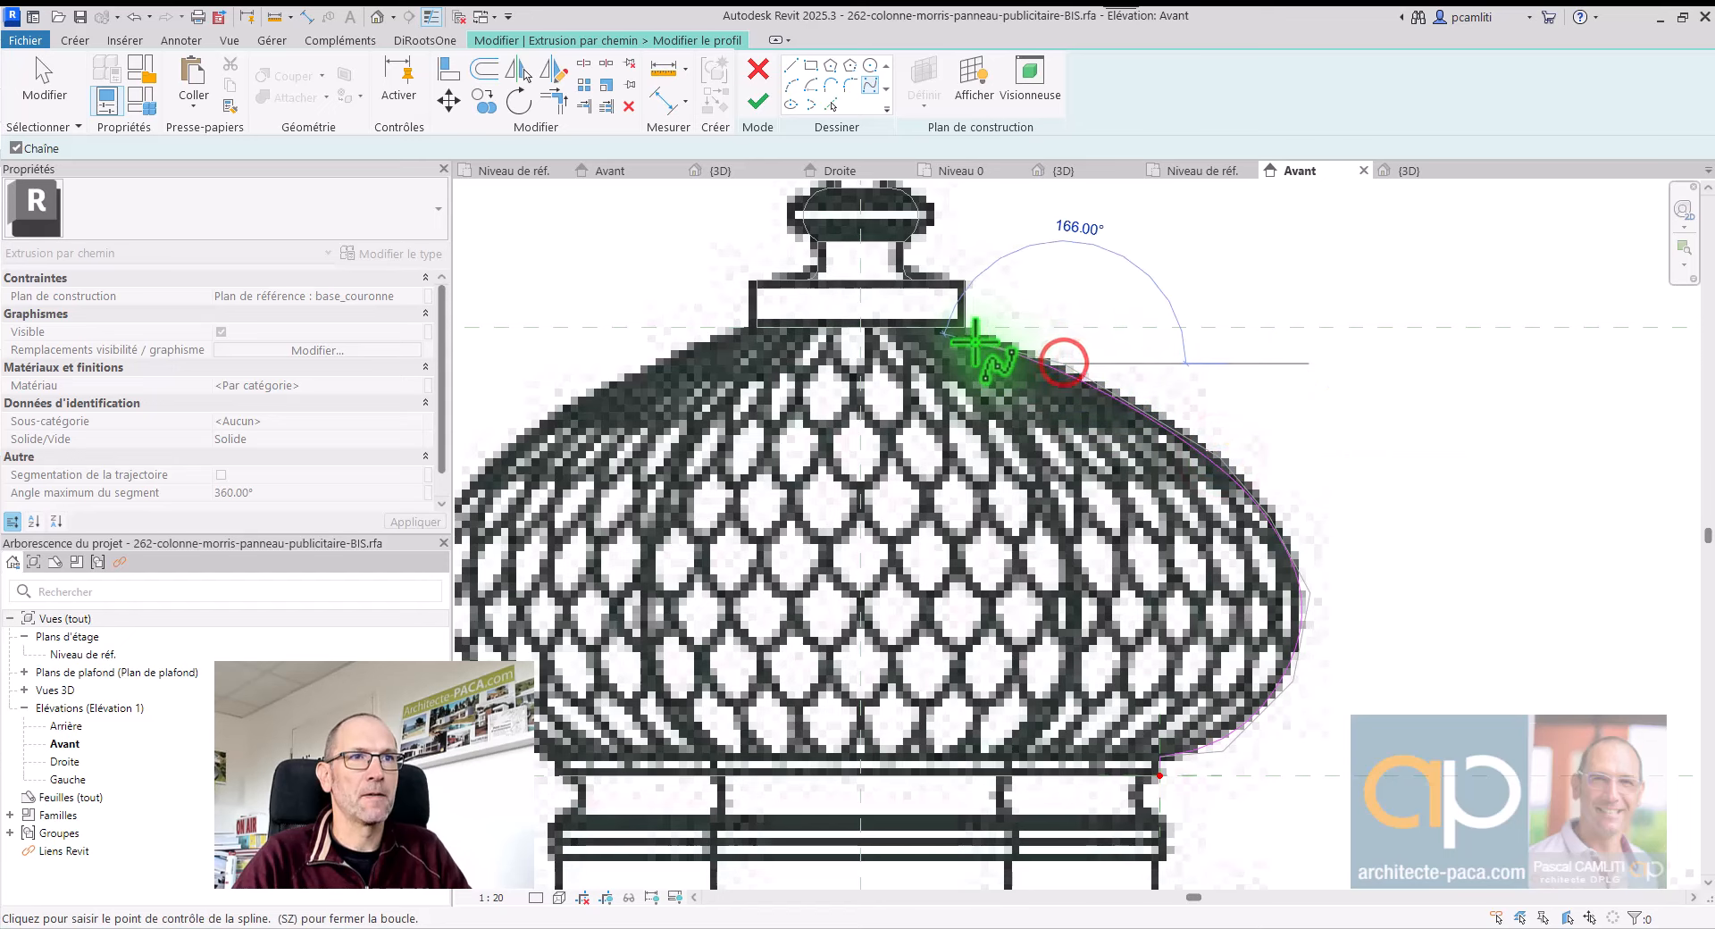
pyautogui.click(961, 328)
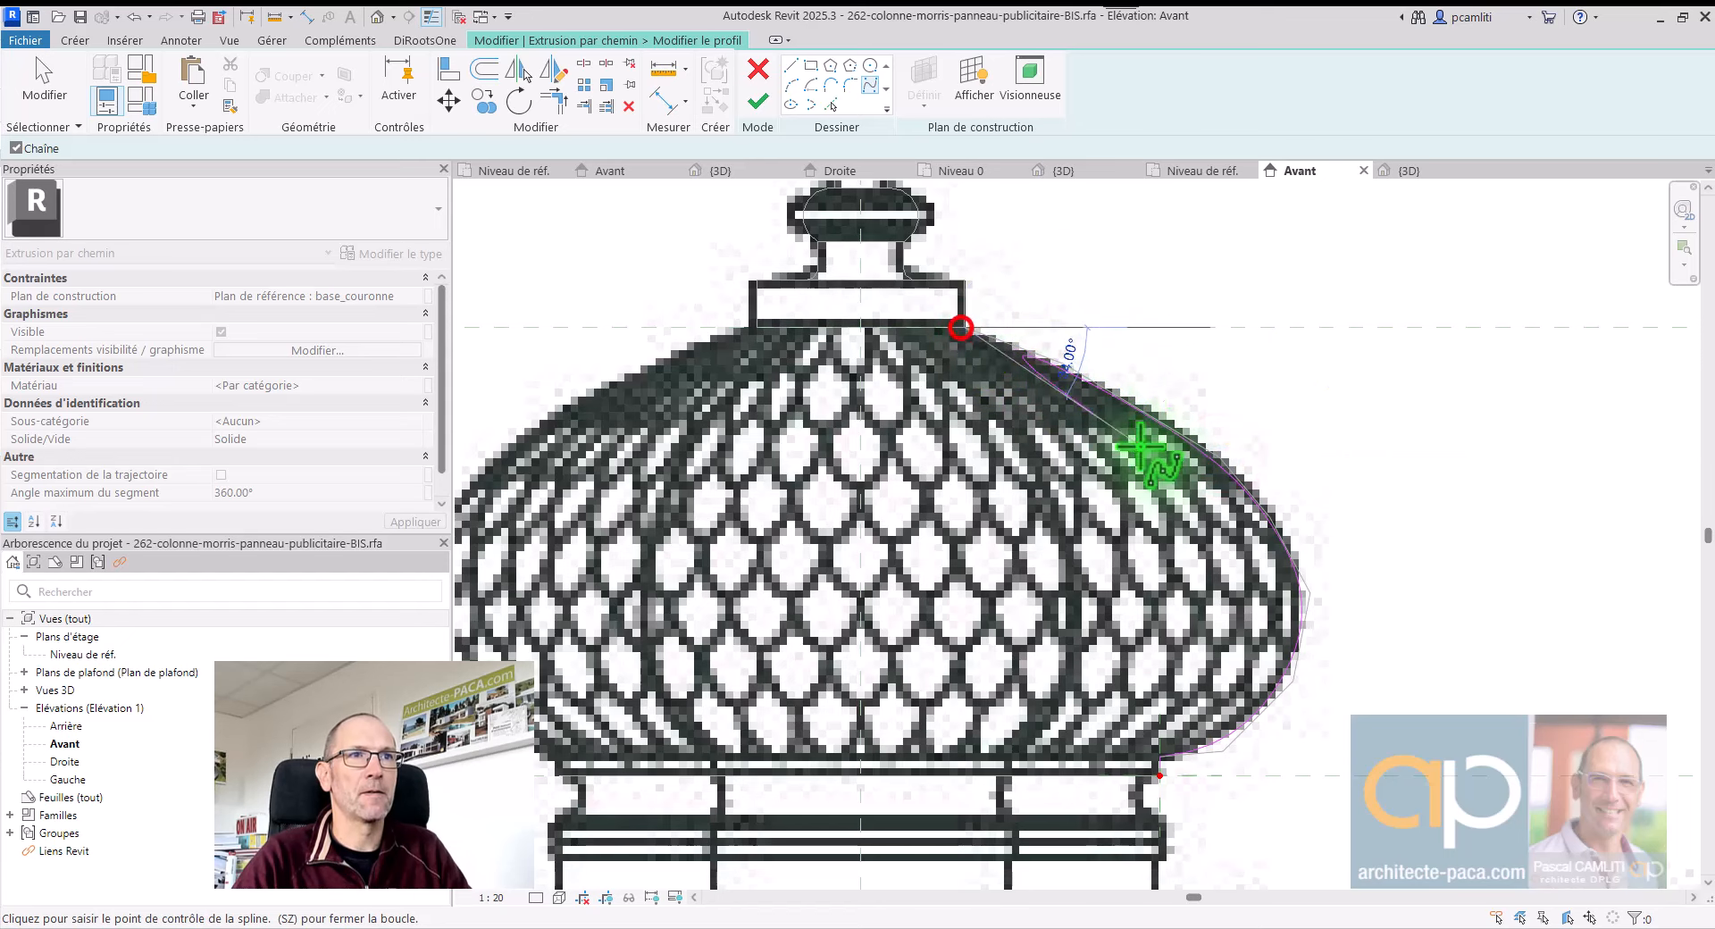
# Step: Draw a short horizontal line inward from the spline's upper end along the base_clocheton plane, followed by a short vertical line downward
pyautogui.press('l')
pyautogui.press('i')
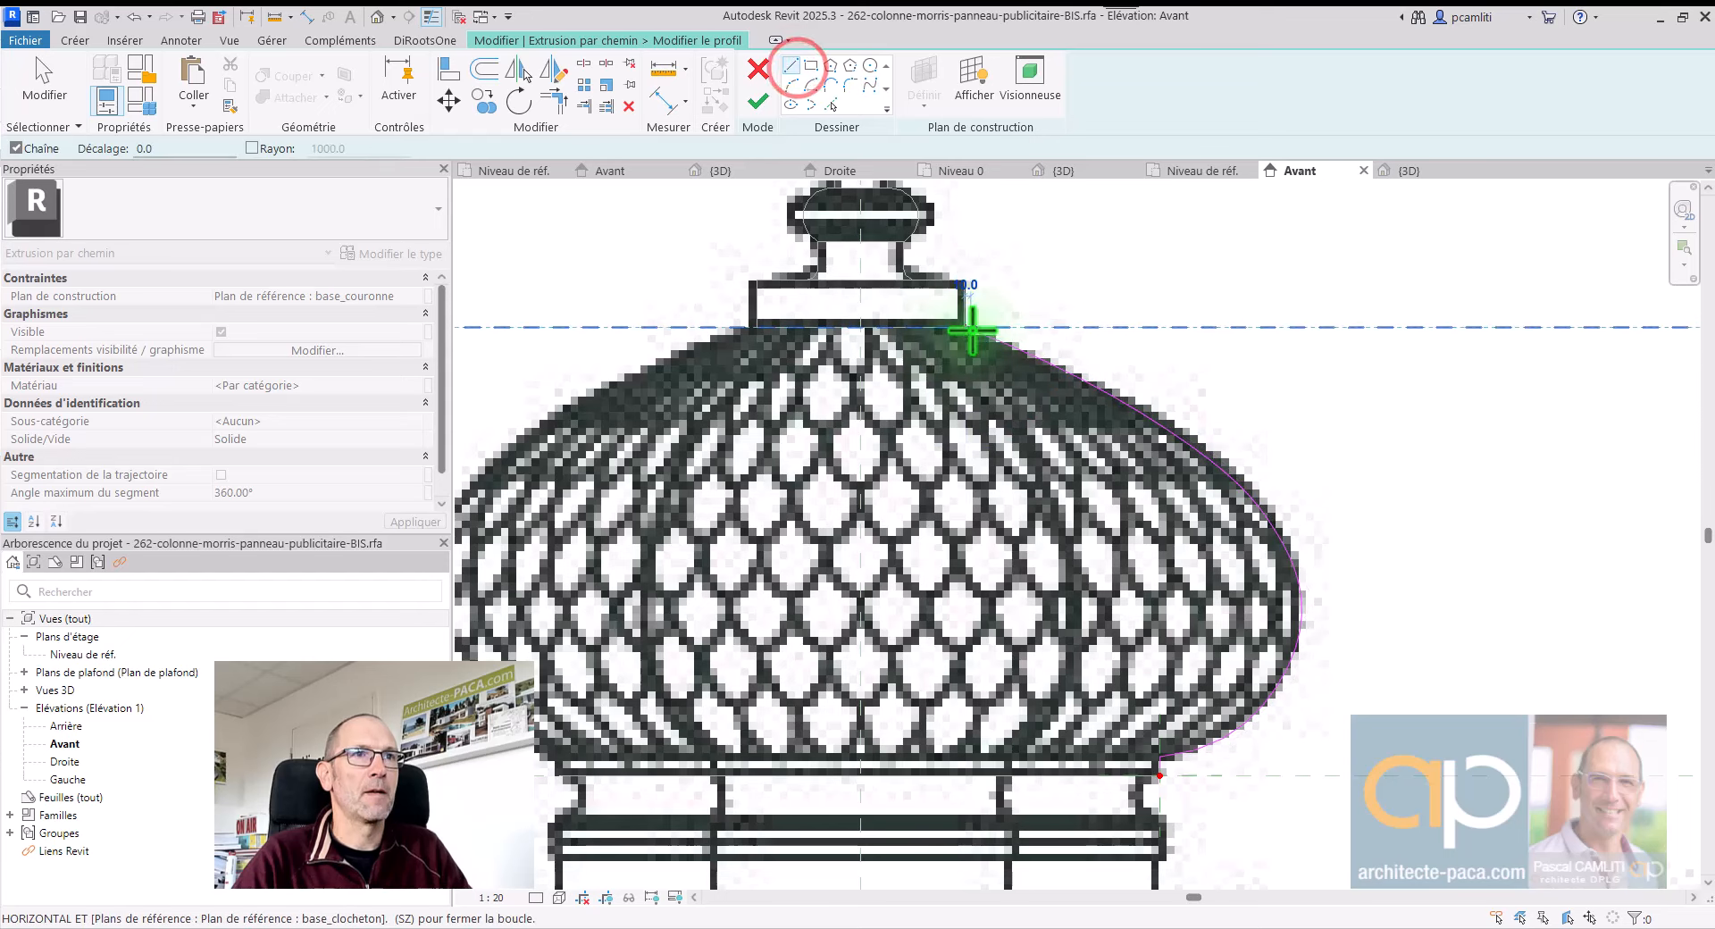
pyautogui.scroll(4, 933, 334)
pyautogui.click(948, 325)
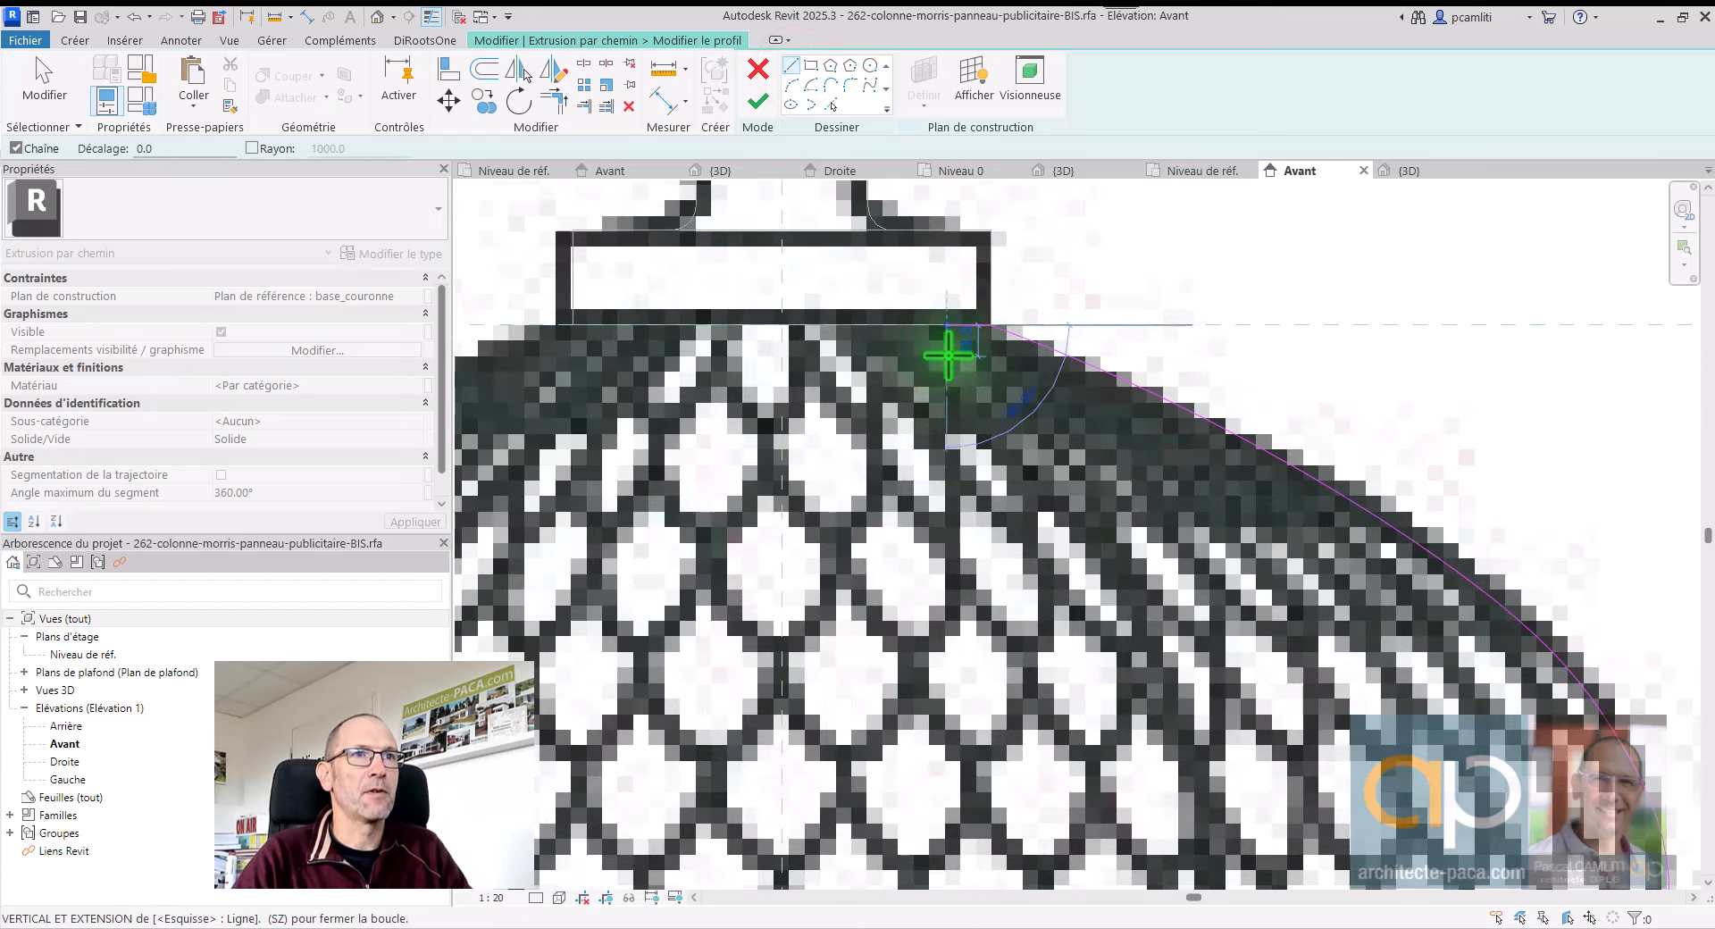
pyautogui.scroll(-4, 954, 349)
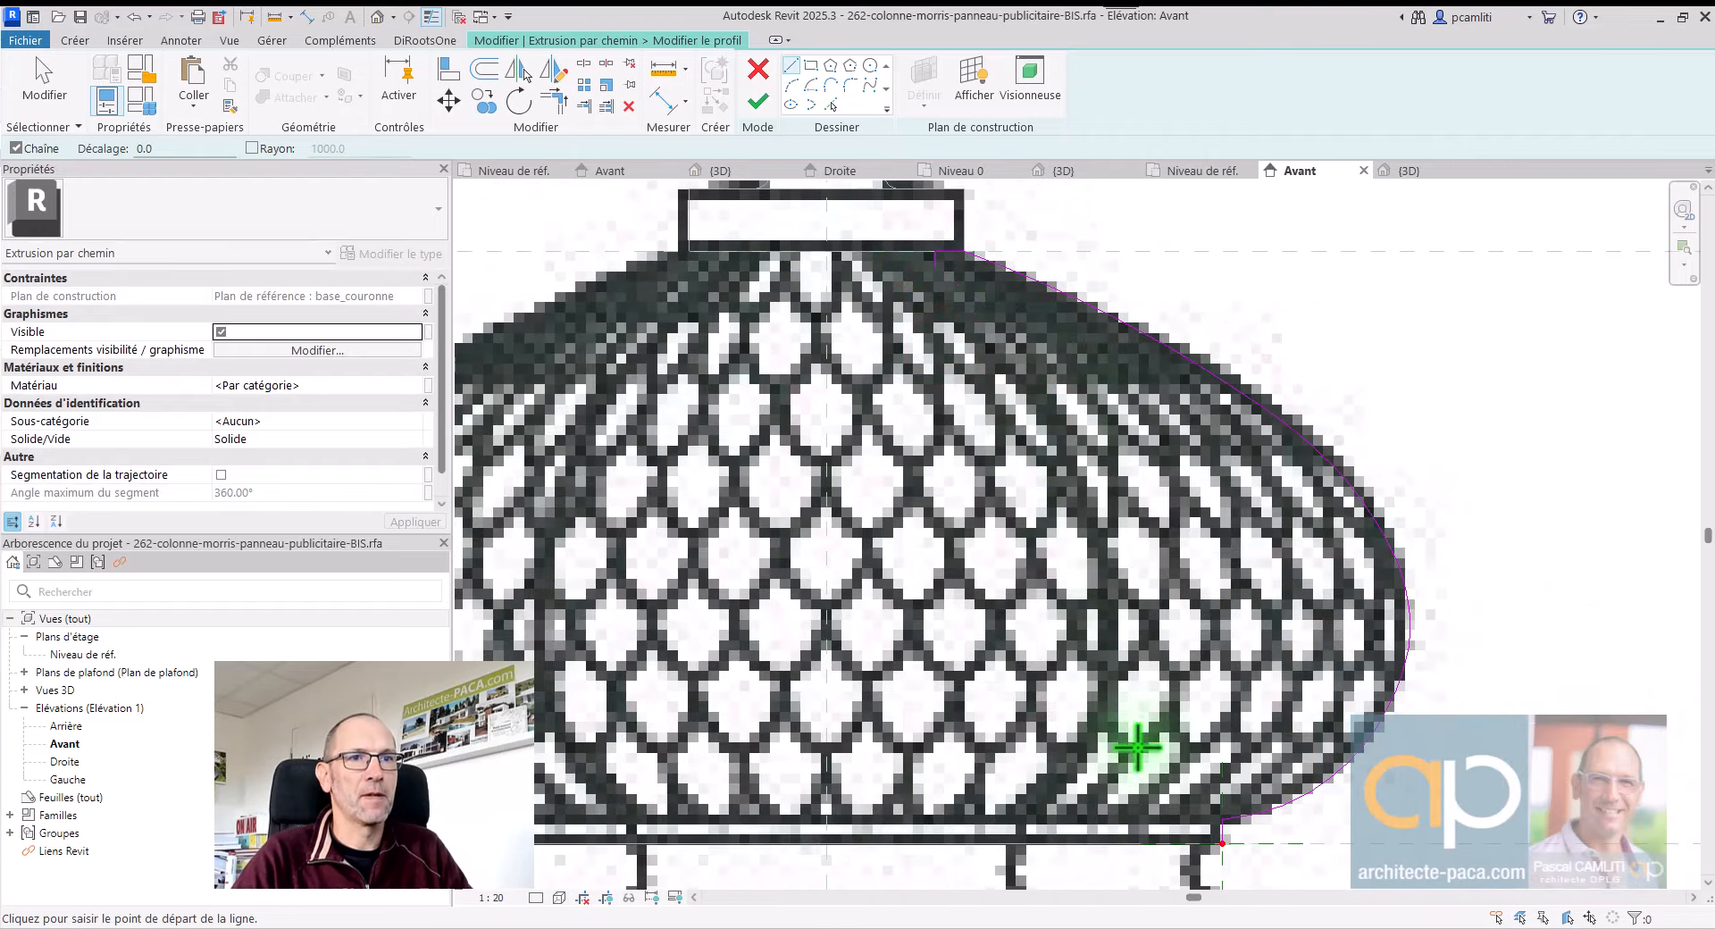
# Step: Sketch the profile's foot at the dome base with lines running inward, up and back outward, about 40 mm wide
pyautogui.scroll(4, 1179, 830)
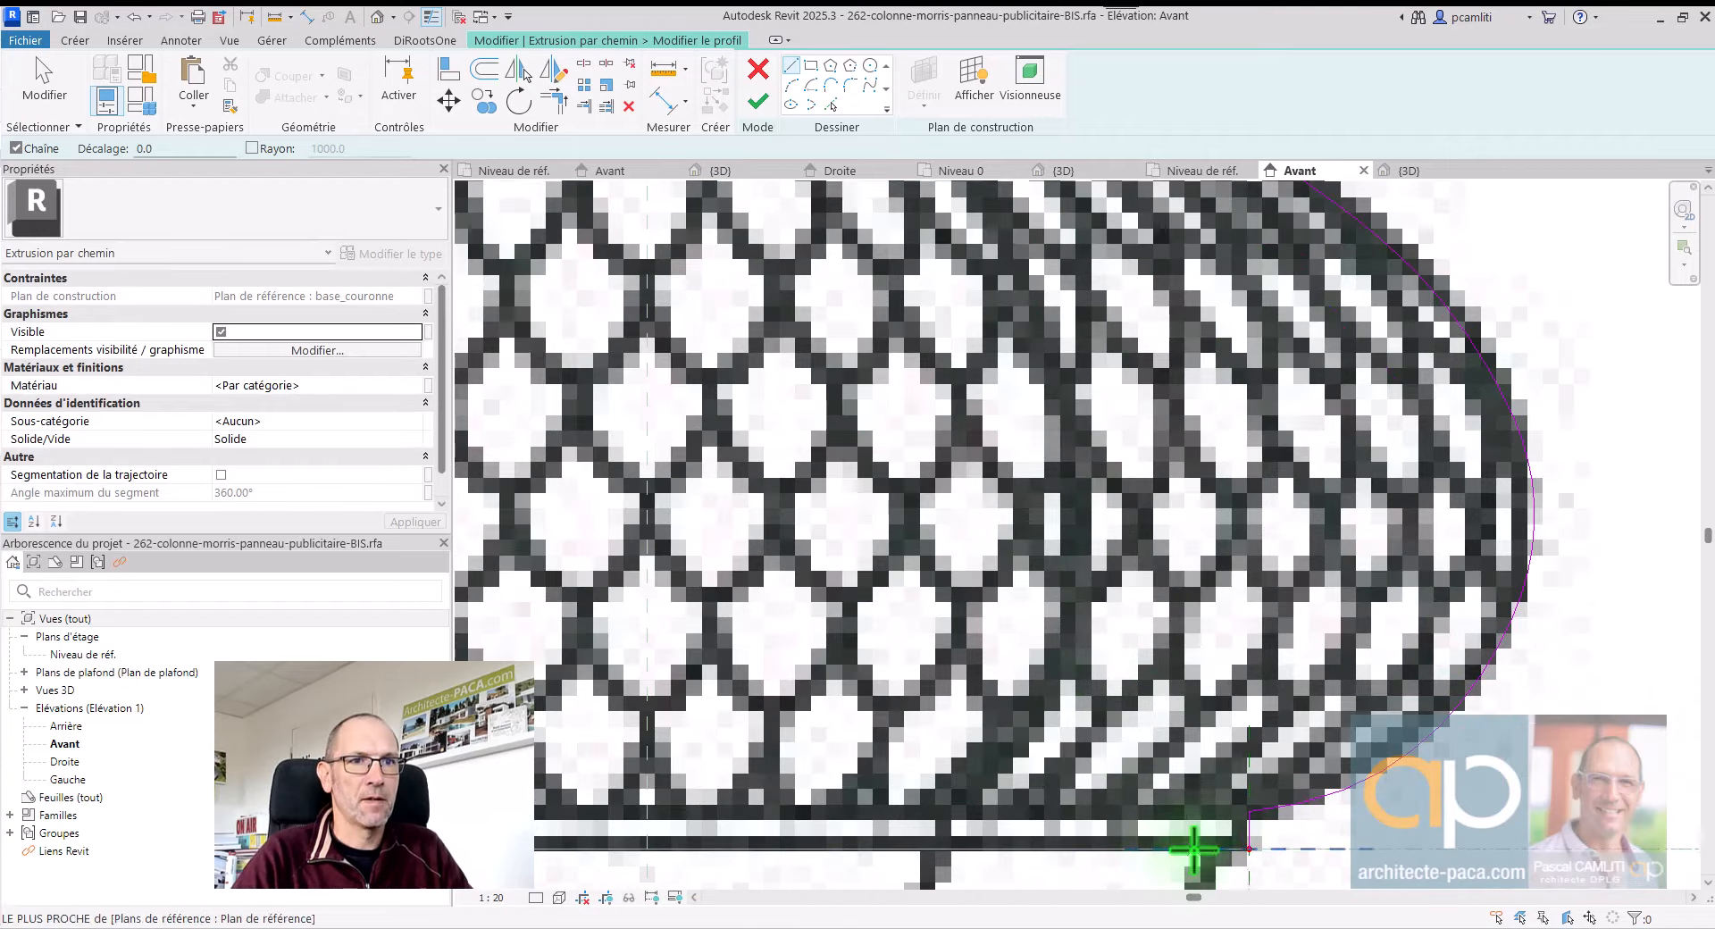
pyautogui.click(1252, 850)
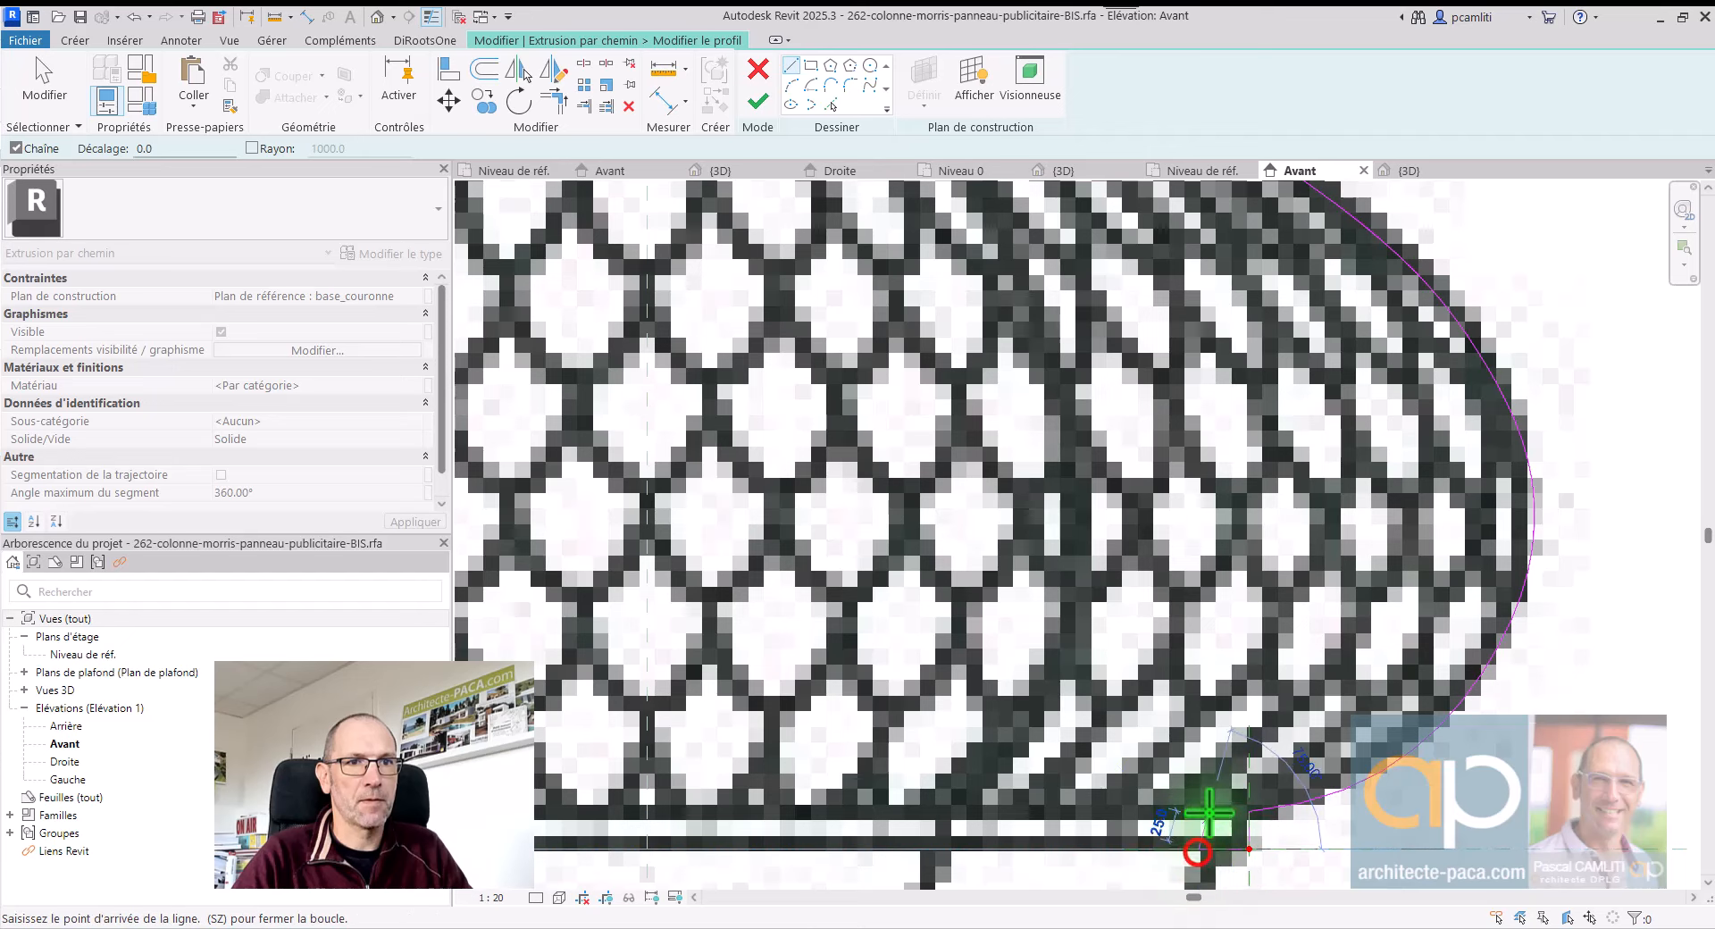
pyautogui.click(1199, 784)
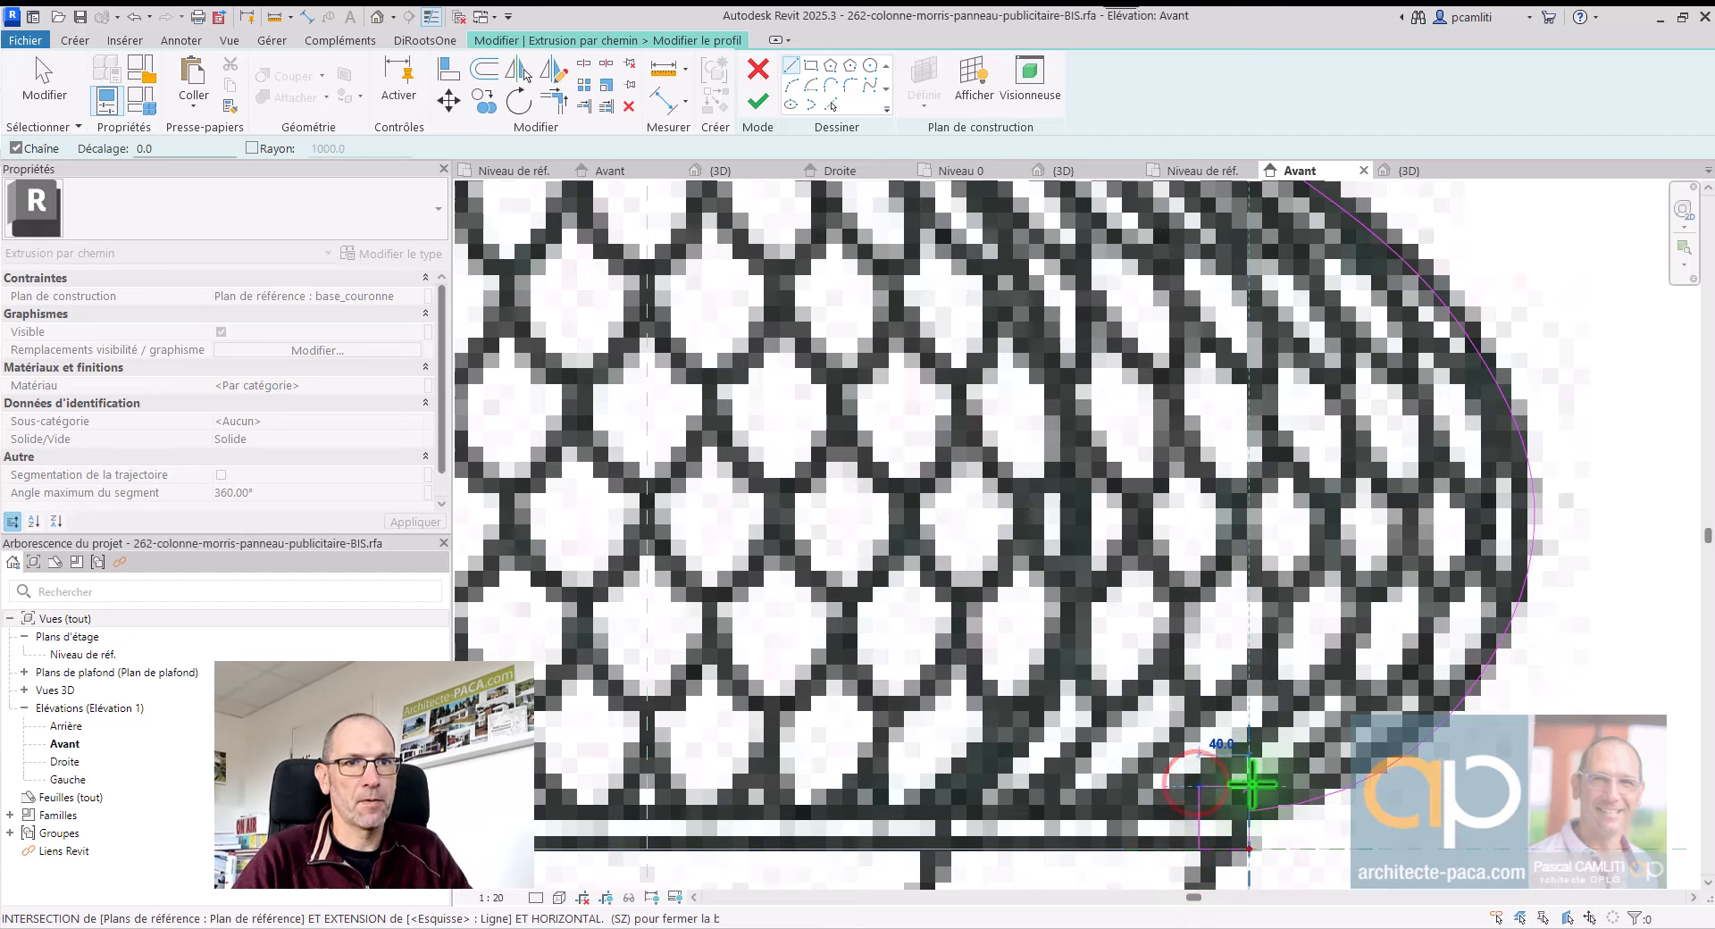
pyautogui.click(1252, 784)
pyautogui.moveTo(1282, 727); pyautogui.dragTo(1003, 624, button='middle')
pyautogui.press('Escape')
pyautogui.press('Escape')
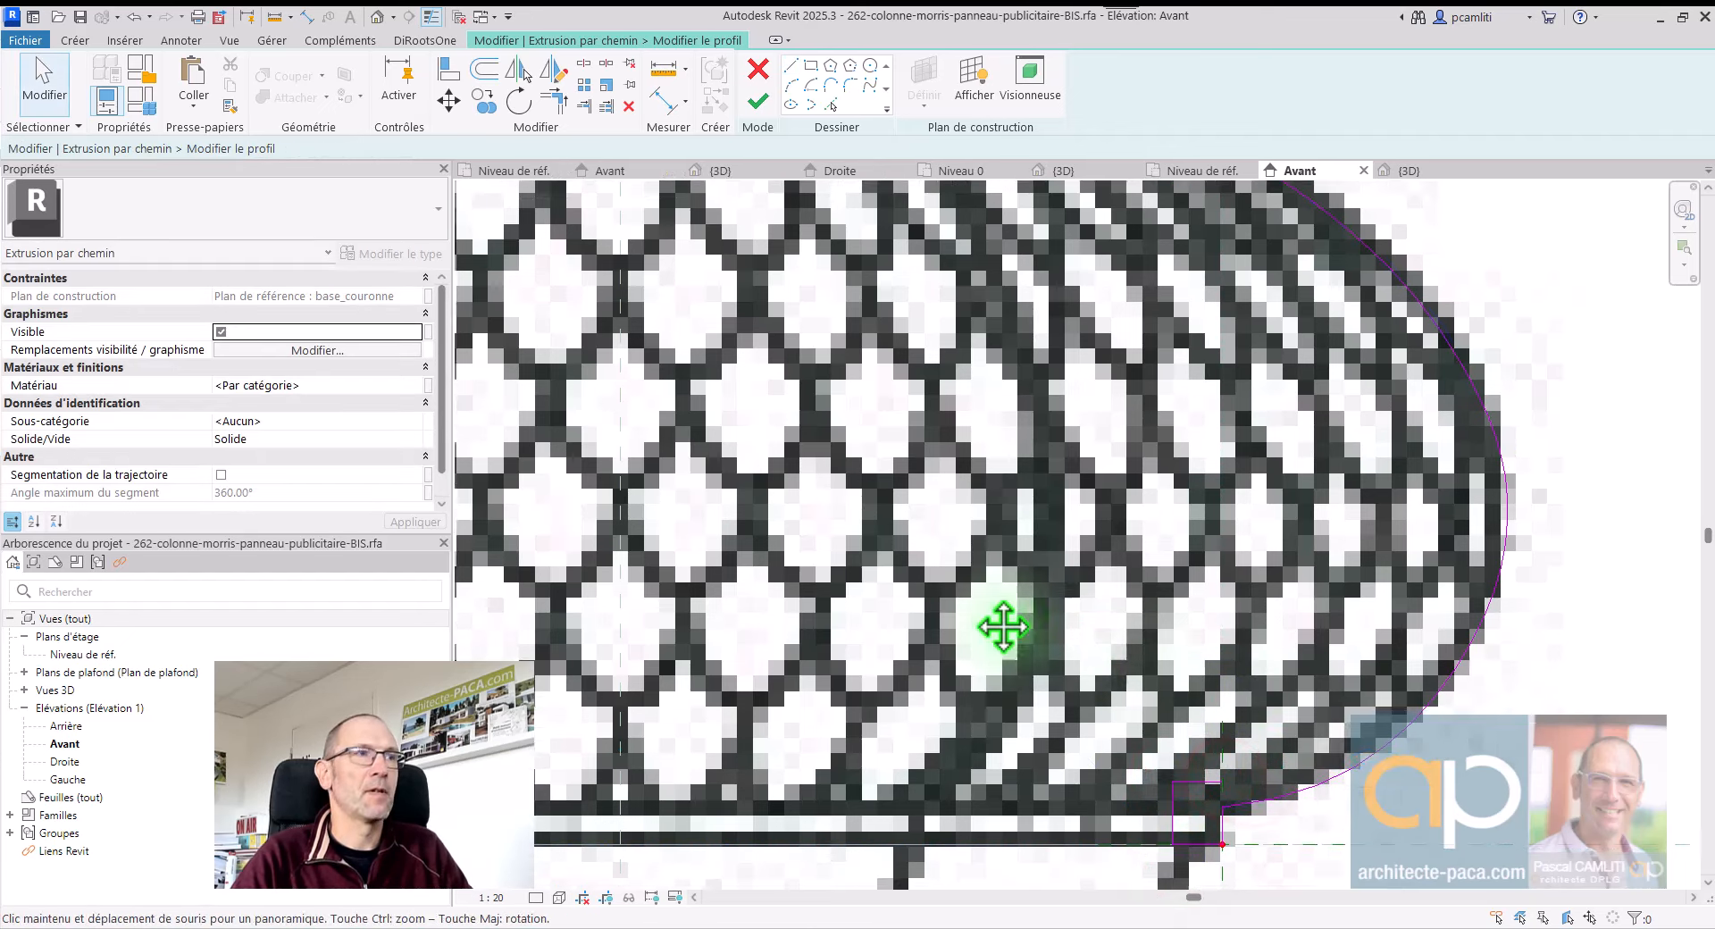
# Step: Offset a copy of the dome spline inward by 20 mm using the numeric option
pyautogui.click(483, 75)
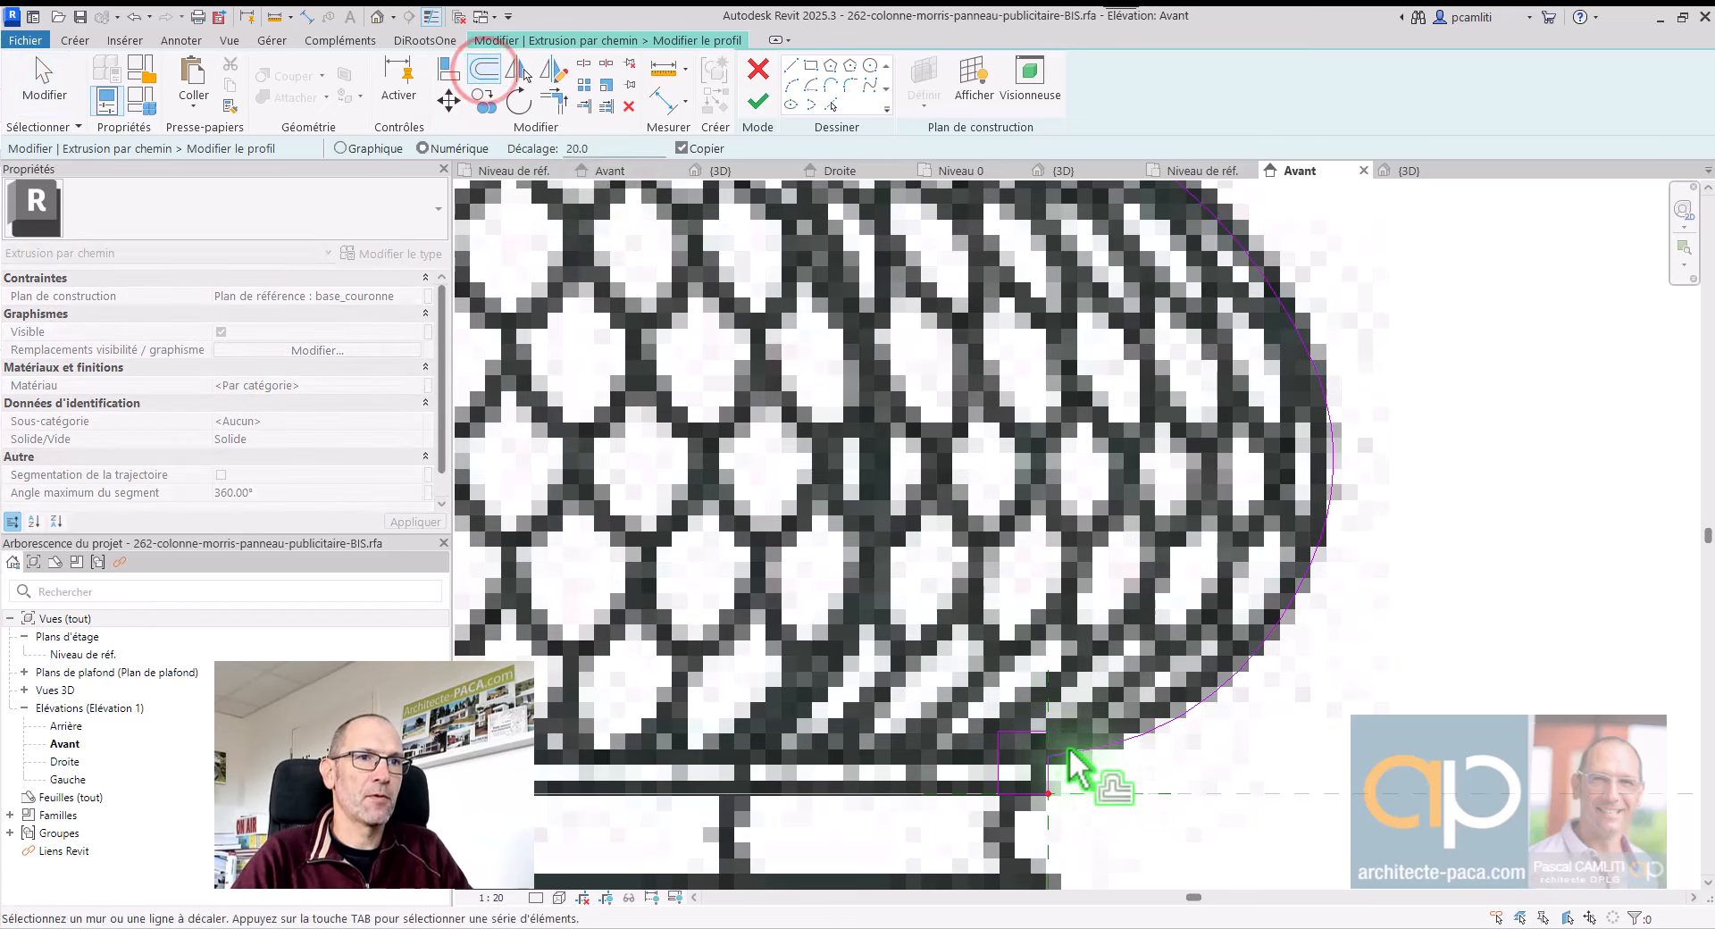
pyautogui.press('Escape')
pyautogui.scroll(-2, 1343, 463)
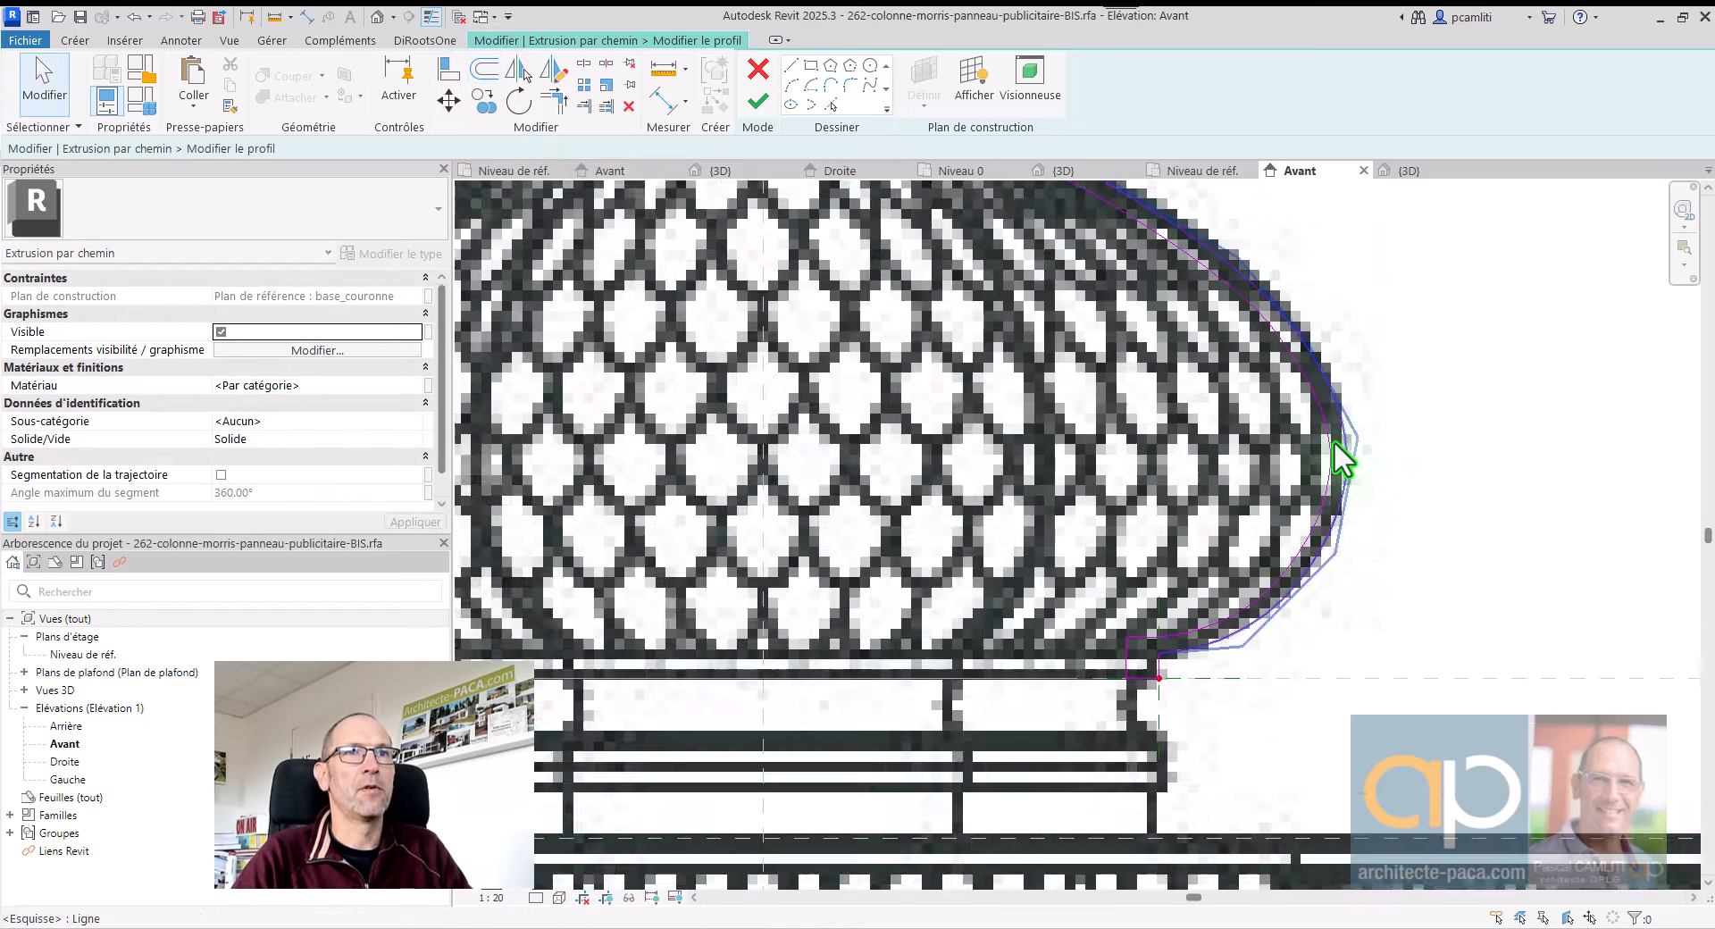
pyautogui.moveTo(1344, 459); pyautogui.dragTo(1409, 695, button='middle')
# Step: Close the upper end of the profile with a horizontal line from the short vertical line to the inner spline's end
pyautogui.scroll(3, 990, 403)
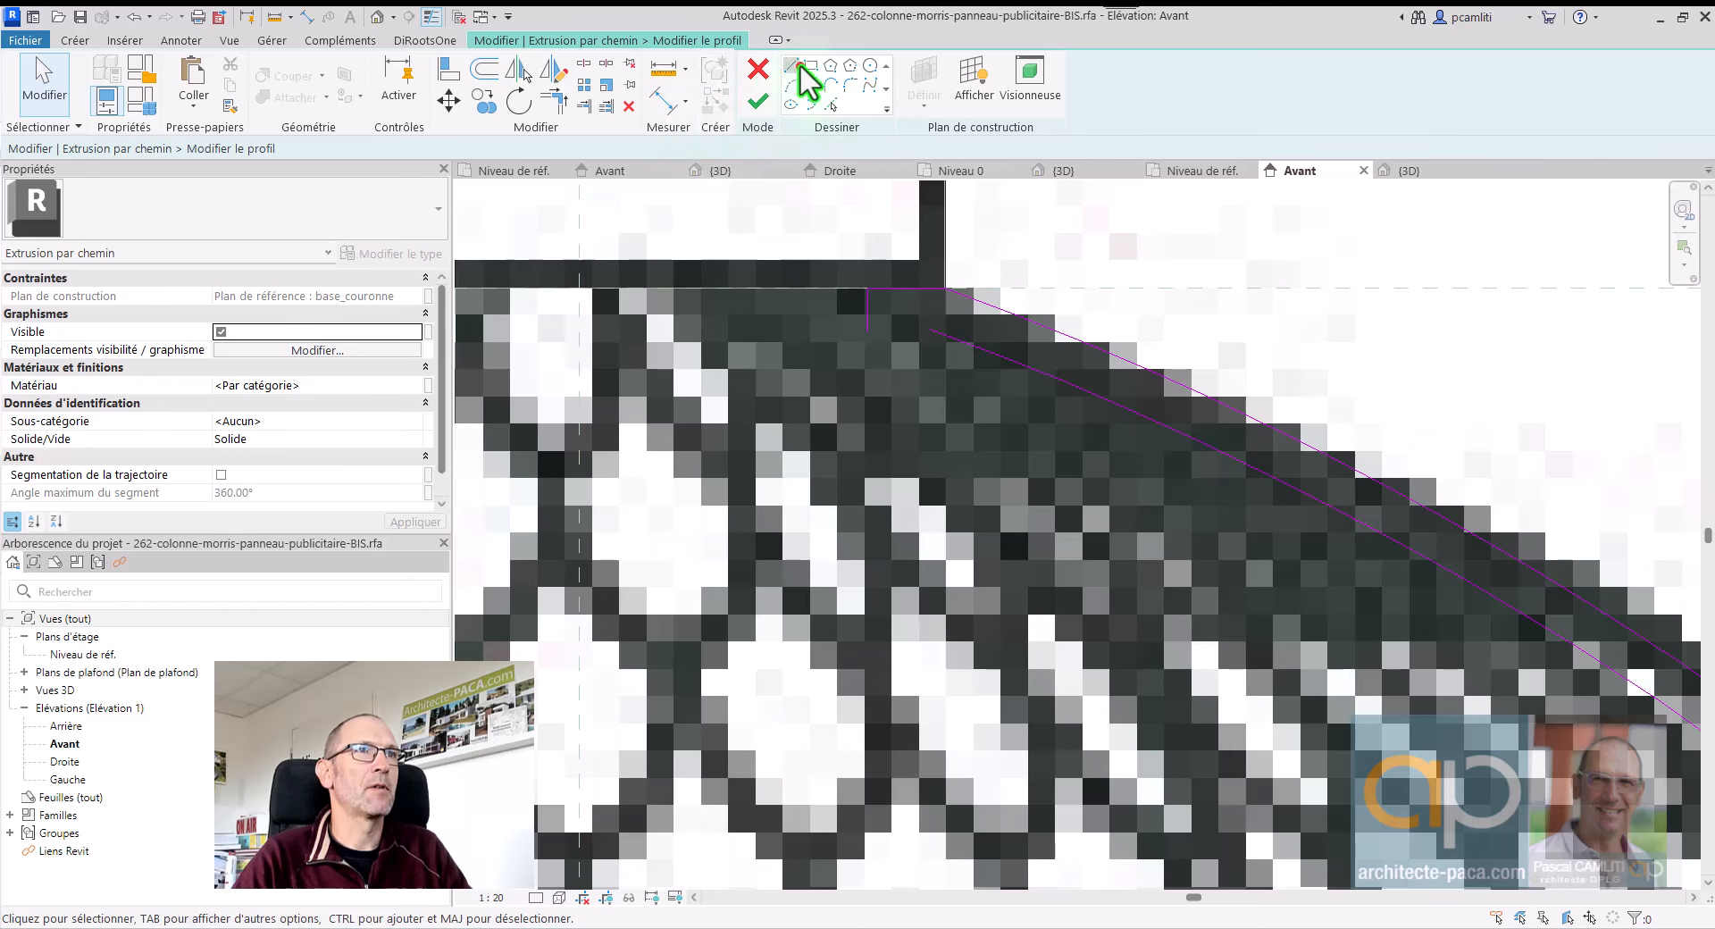
pyautogui.click(793, 67)
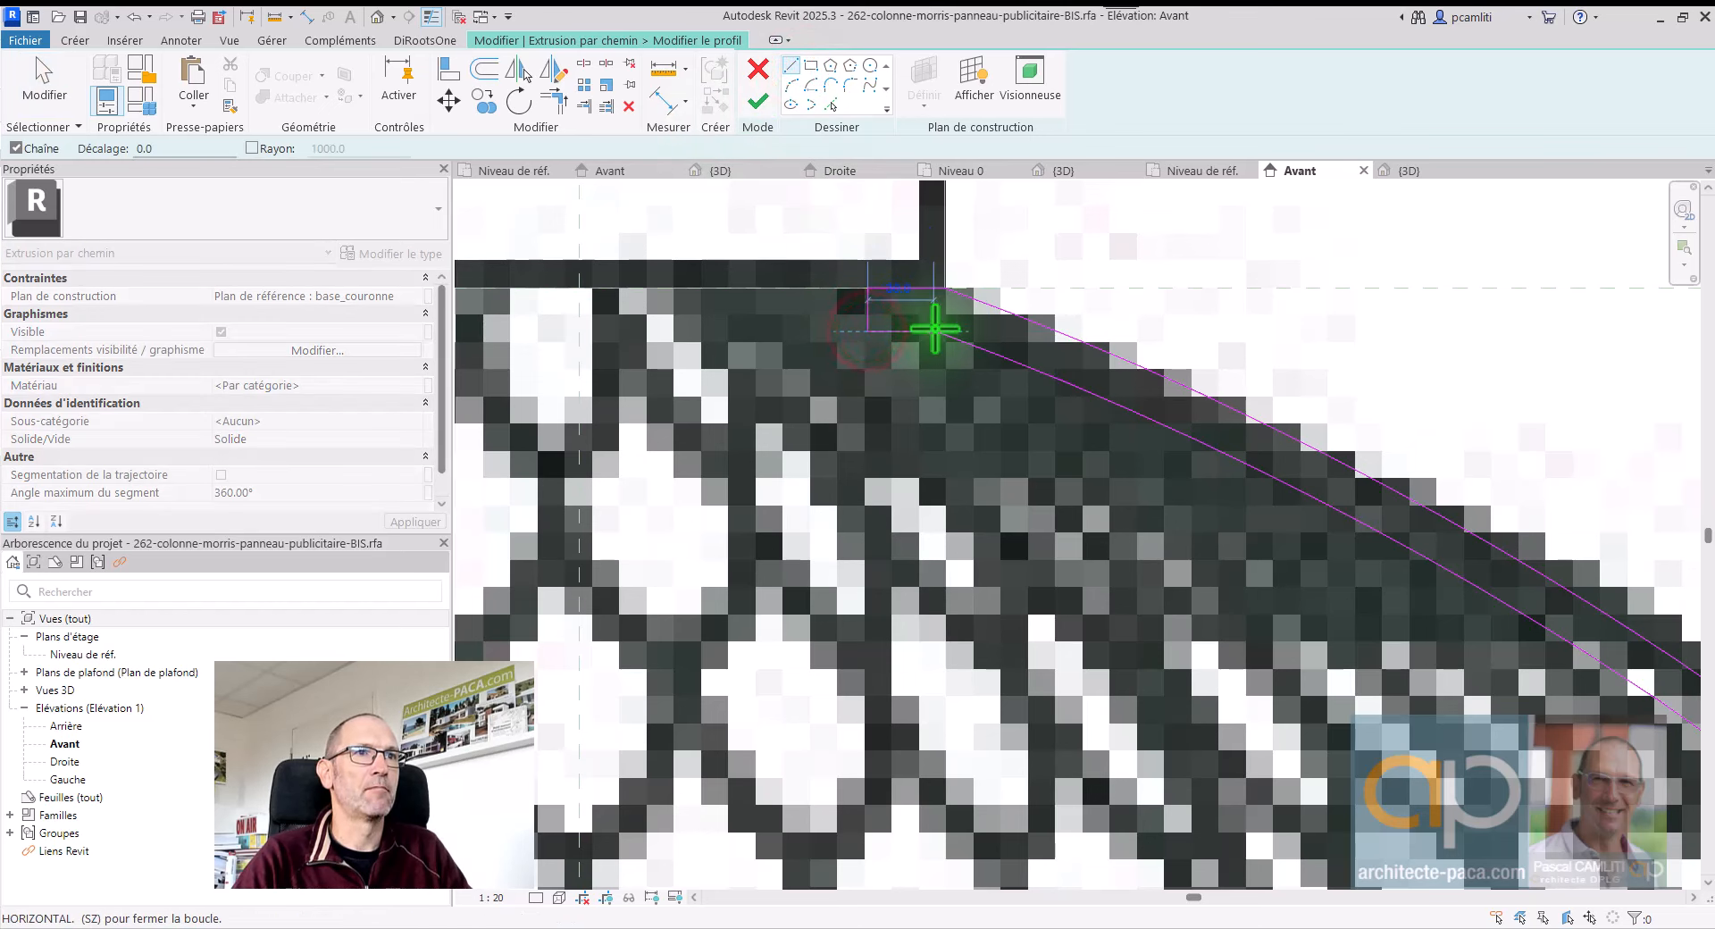
pyautogui.click(930, 329)
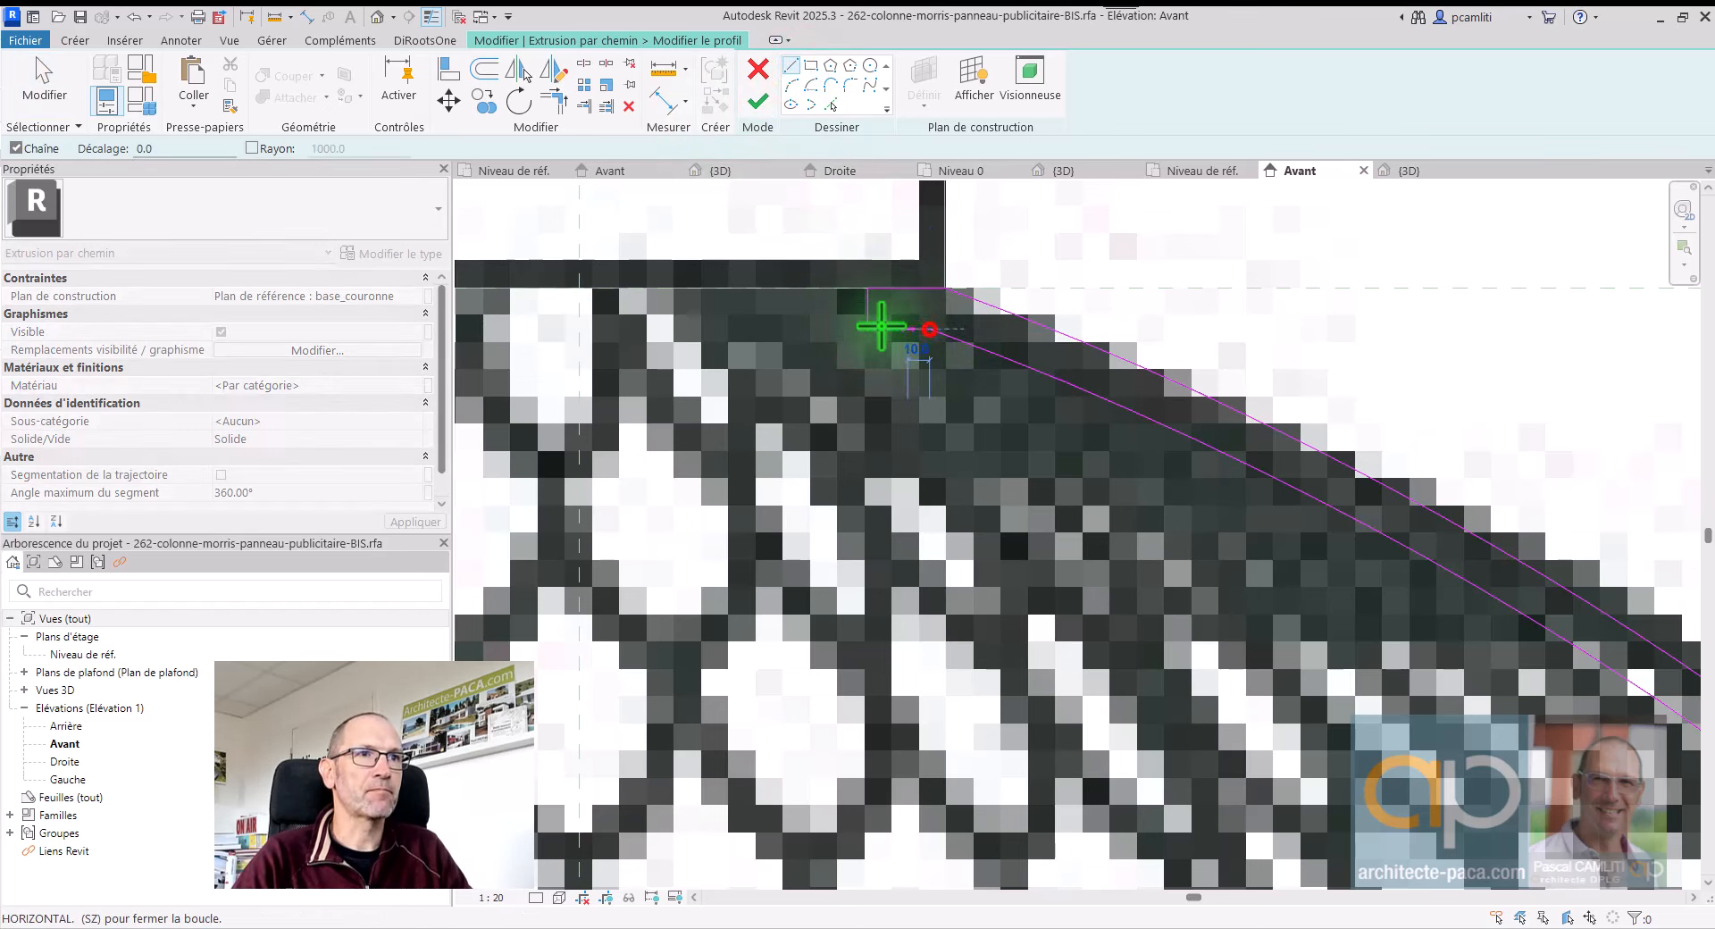
pyautogui.scroll(-6, 918, 384)
pyautogui.press('Escape')
pyautogui.press('Escape')
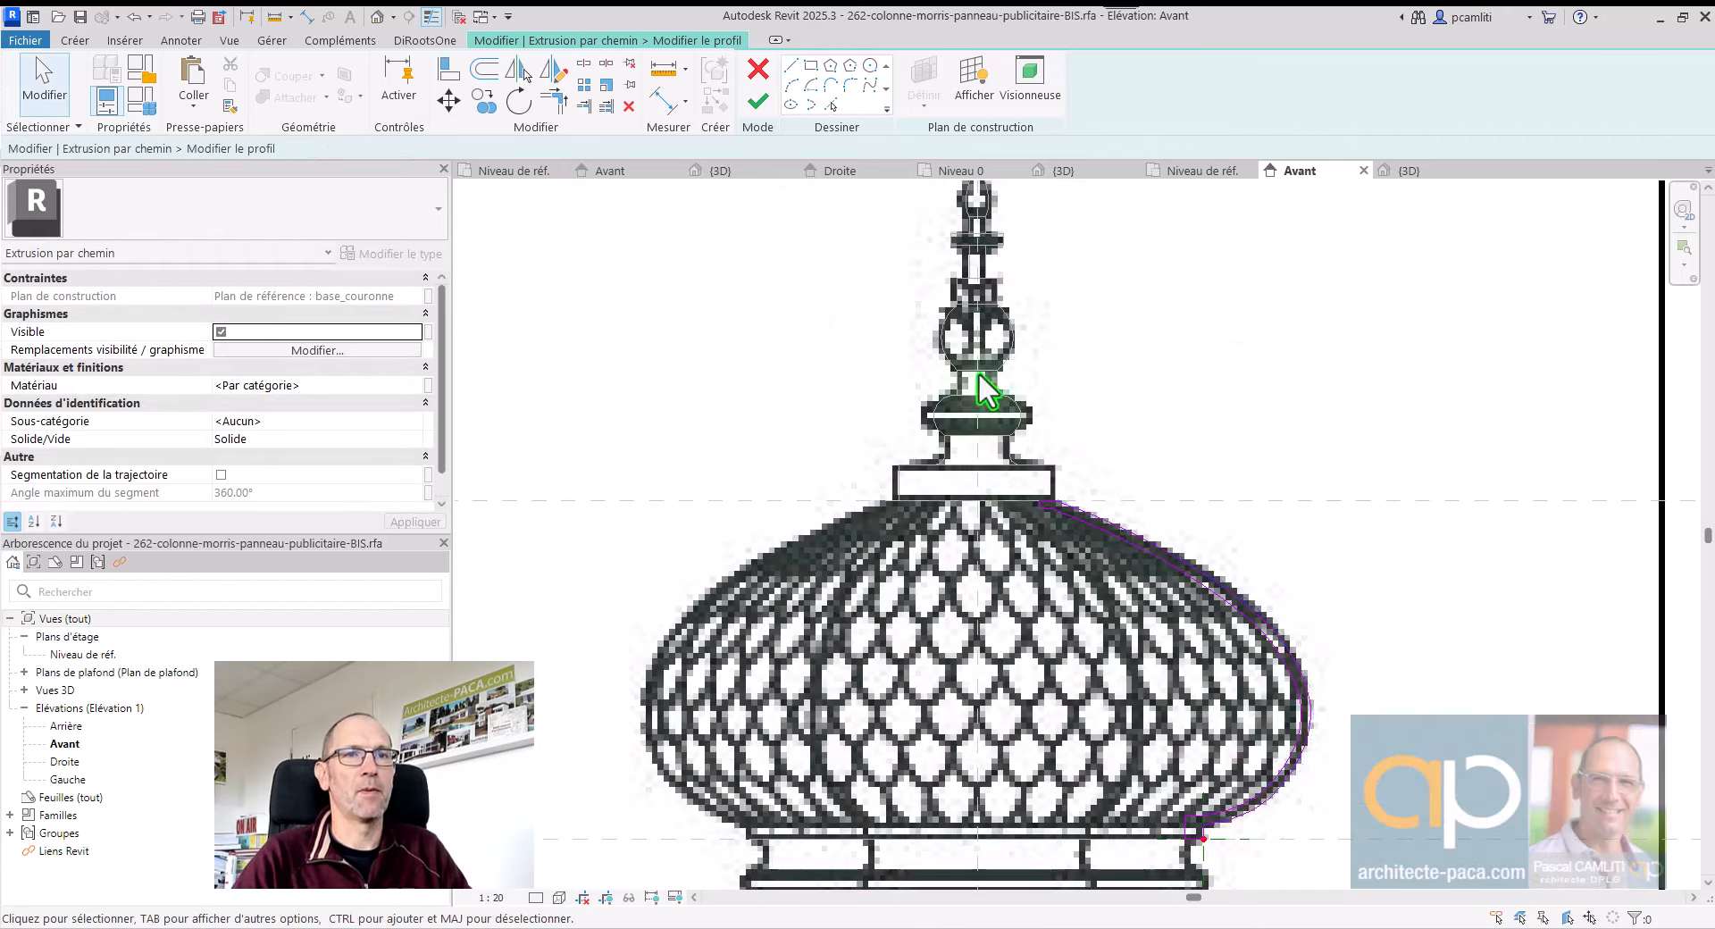
# Step: Finish the profile sketch and complete the dome's sweep
pyautogui.scroll(8, 1122, 652)
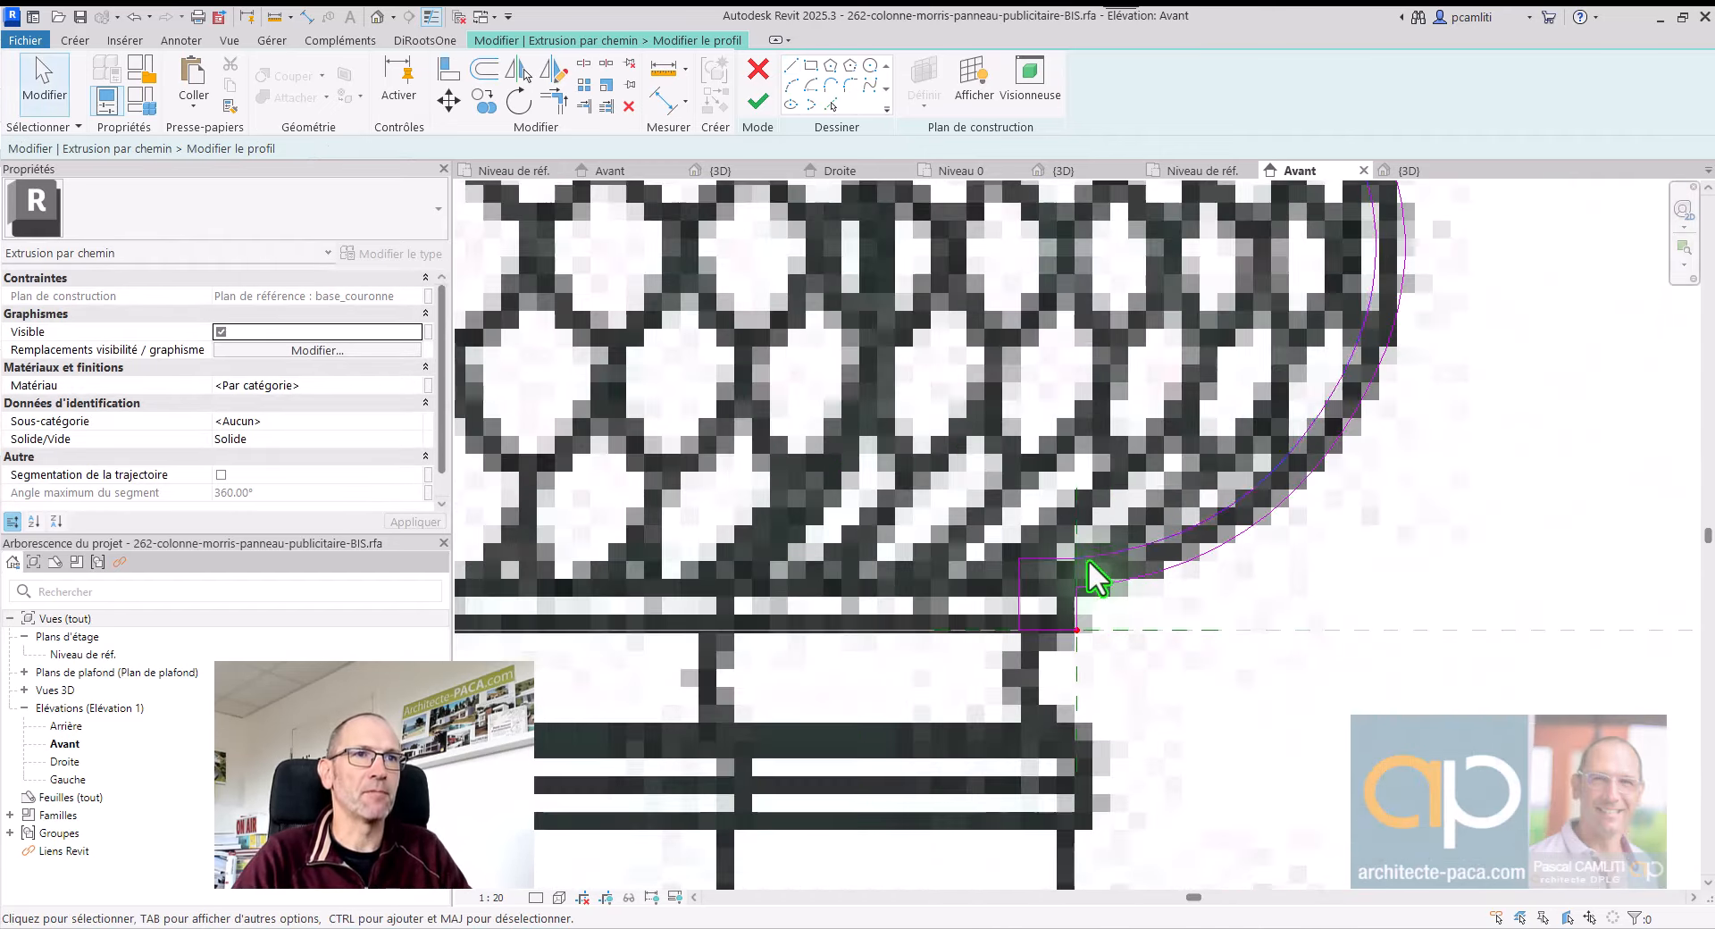
pyautogui.scroll(-5, 1039, 455)
pyautogui.click(759, 110)
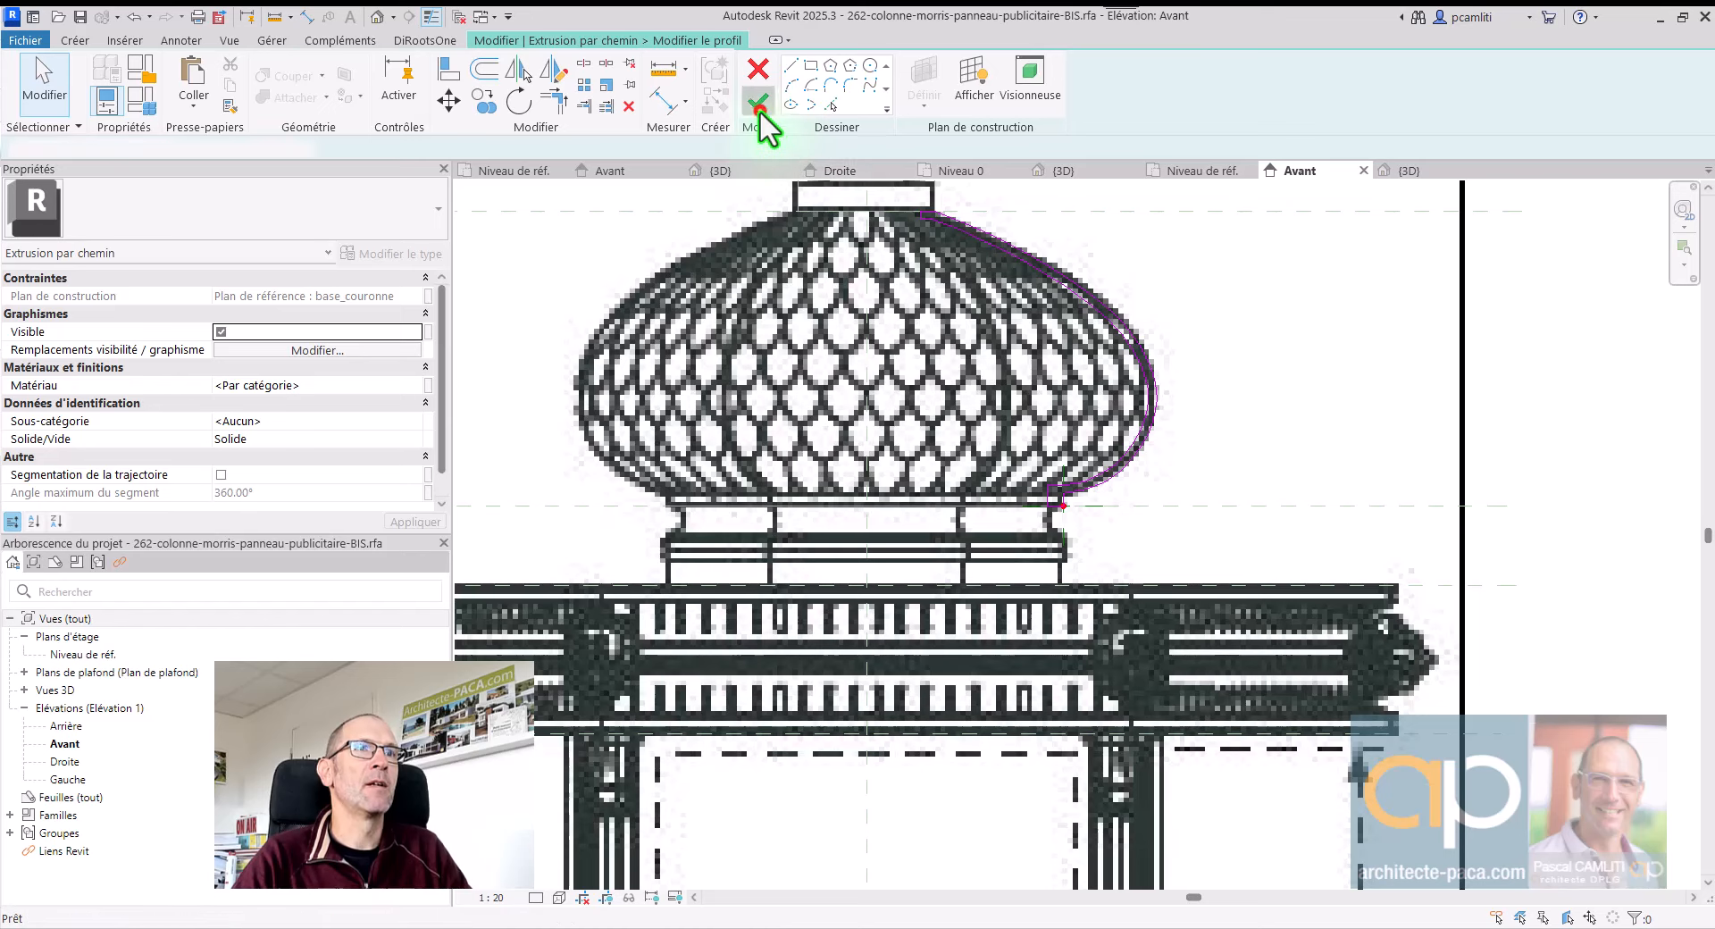
pyautogui.click(759, 110)
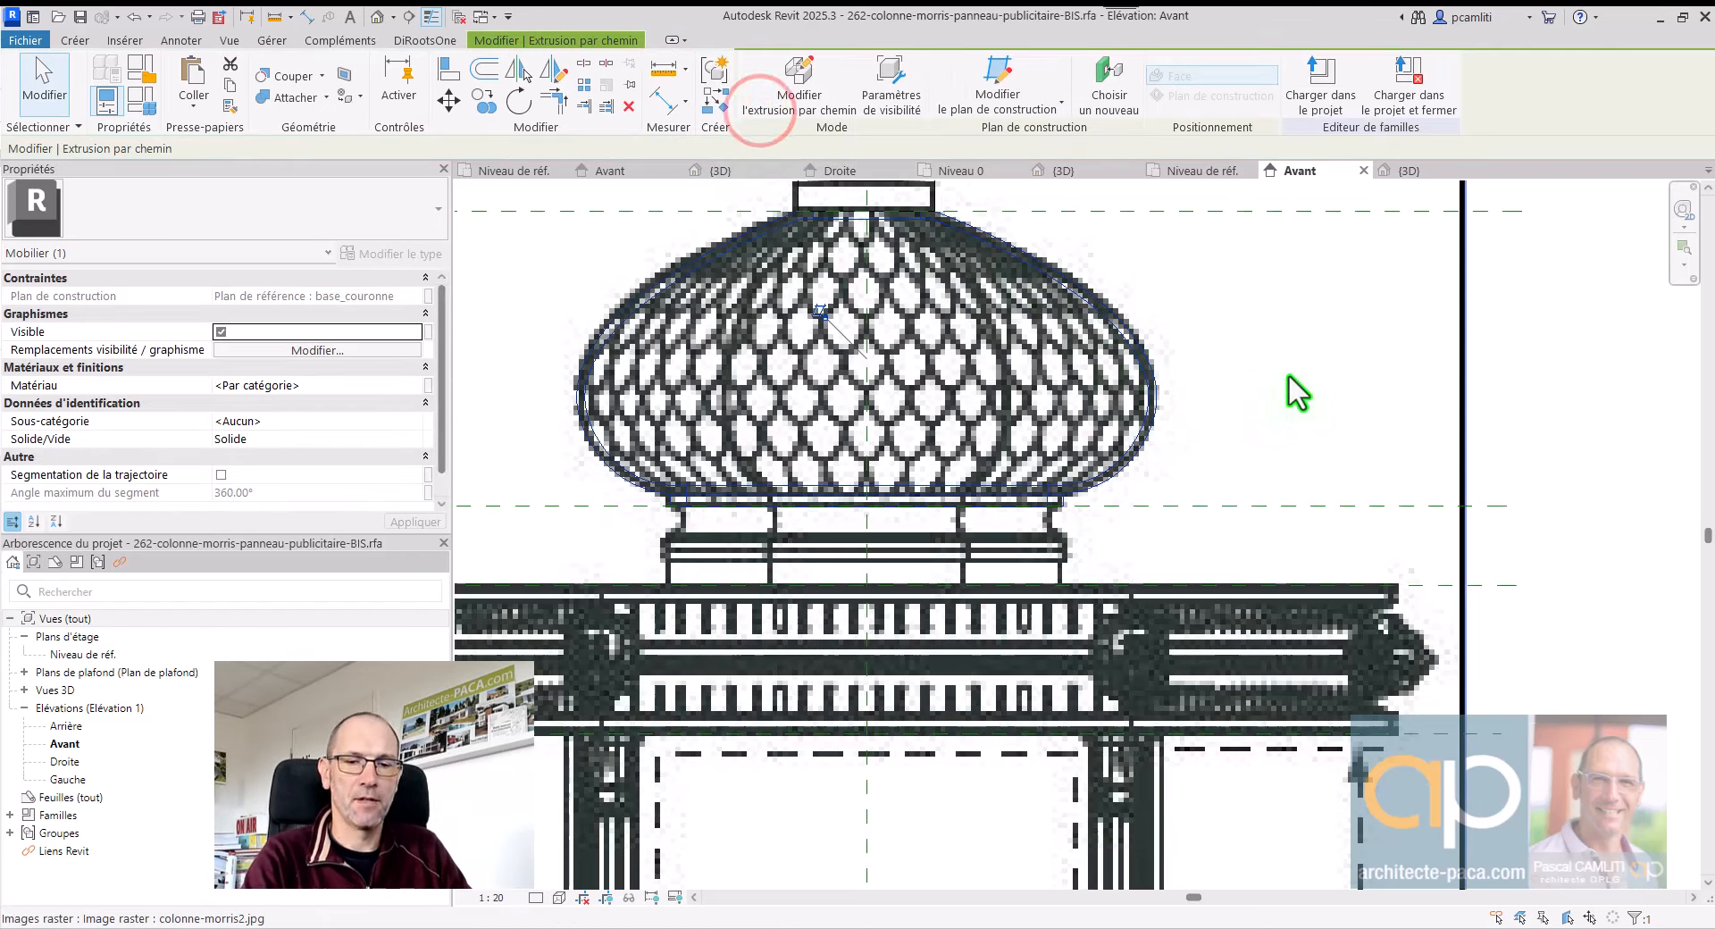
# Step: In the 3D view, associate the dome sweep's material with the Matériau_Colonne family parameter
pyautogui.hotkey('ctrl', 'Tab')
pyautogui.scroll(-2, 1316, 552)
pyautogui.moveTo(1318, 550); pyautogui.dragTo(1074, 372, button='middle')
pyautogui.keyDown('shift'); pyautogui.moveTo(1074, 372); pyautogui.dragTo(1179, 489, button='middle'); pyautogui.keyUp('shift')
pyautogui.click(1106, 591)
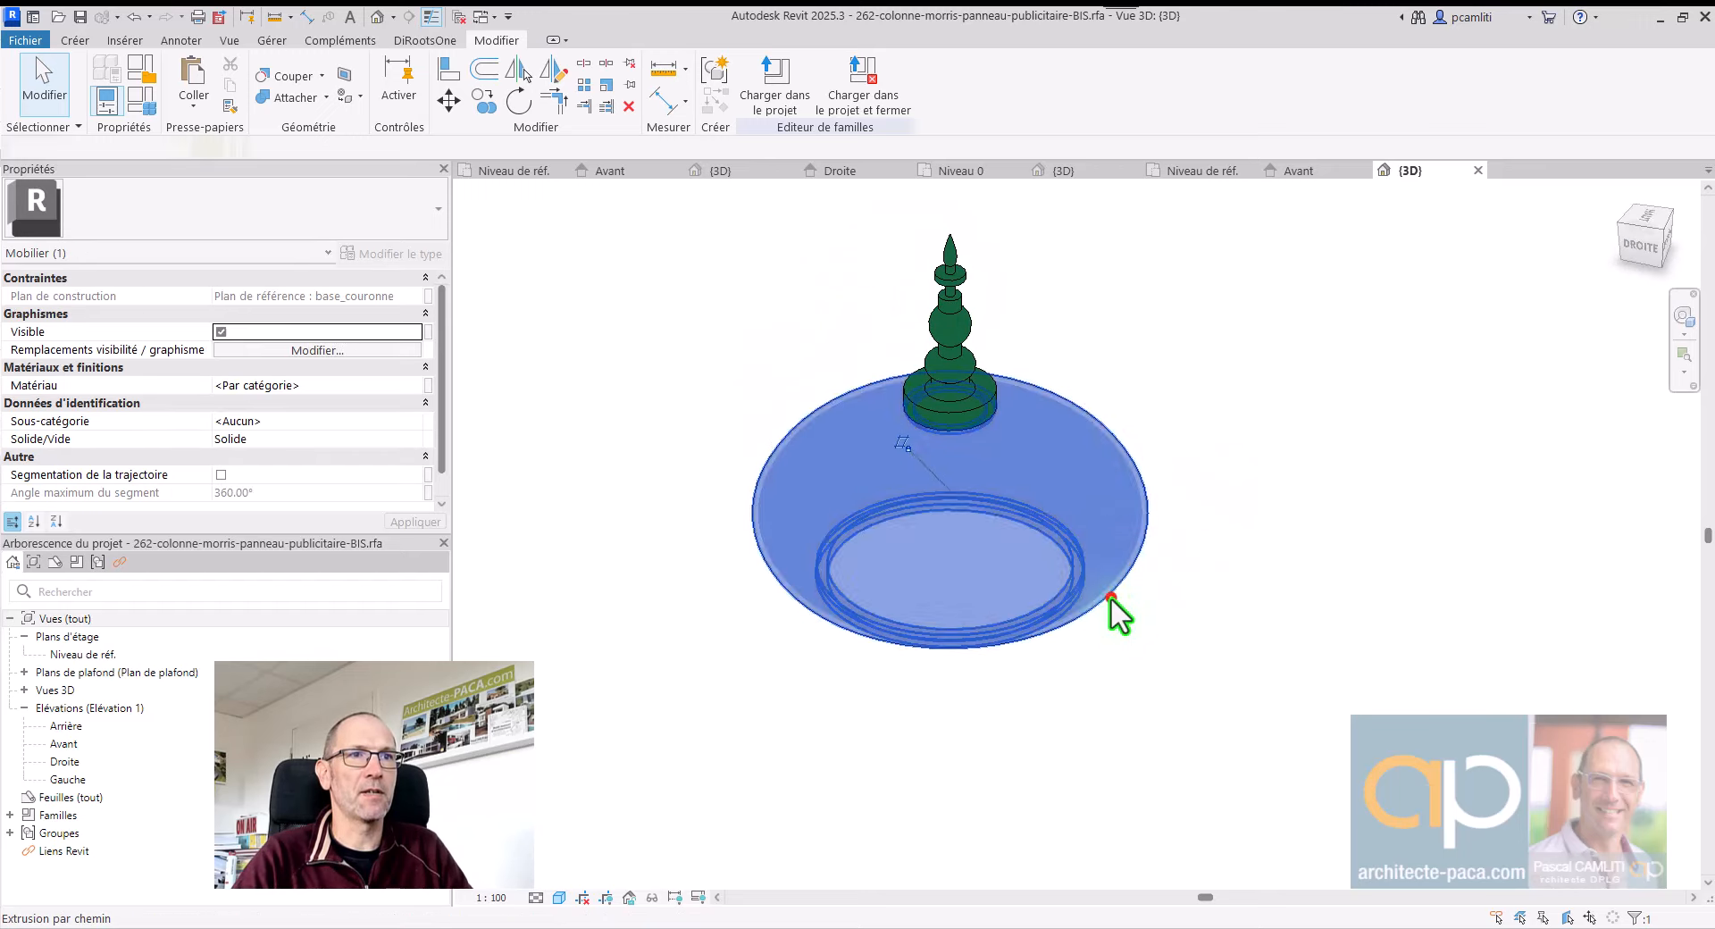
pyautogui.keyDown('shift'); pyautogui.moveTo(1111, 592); pyautogui.dragTo(850, 489, button='middle'); pyautogui.keyUp('shift')
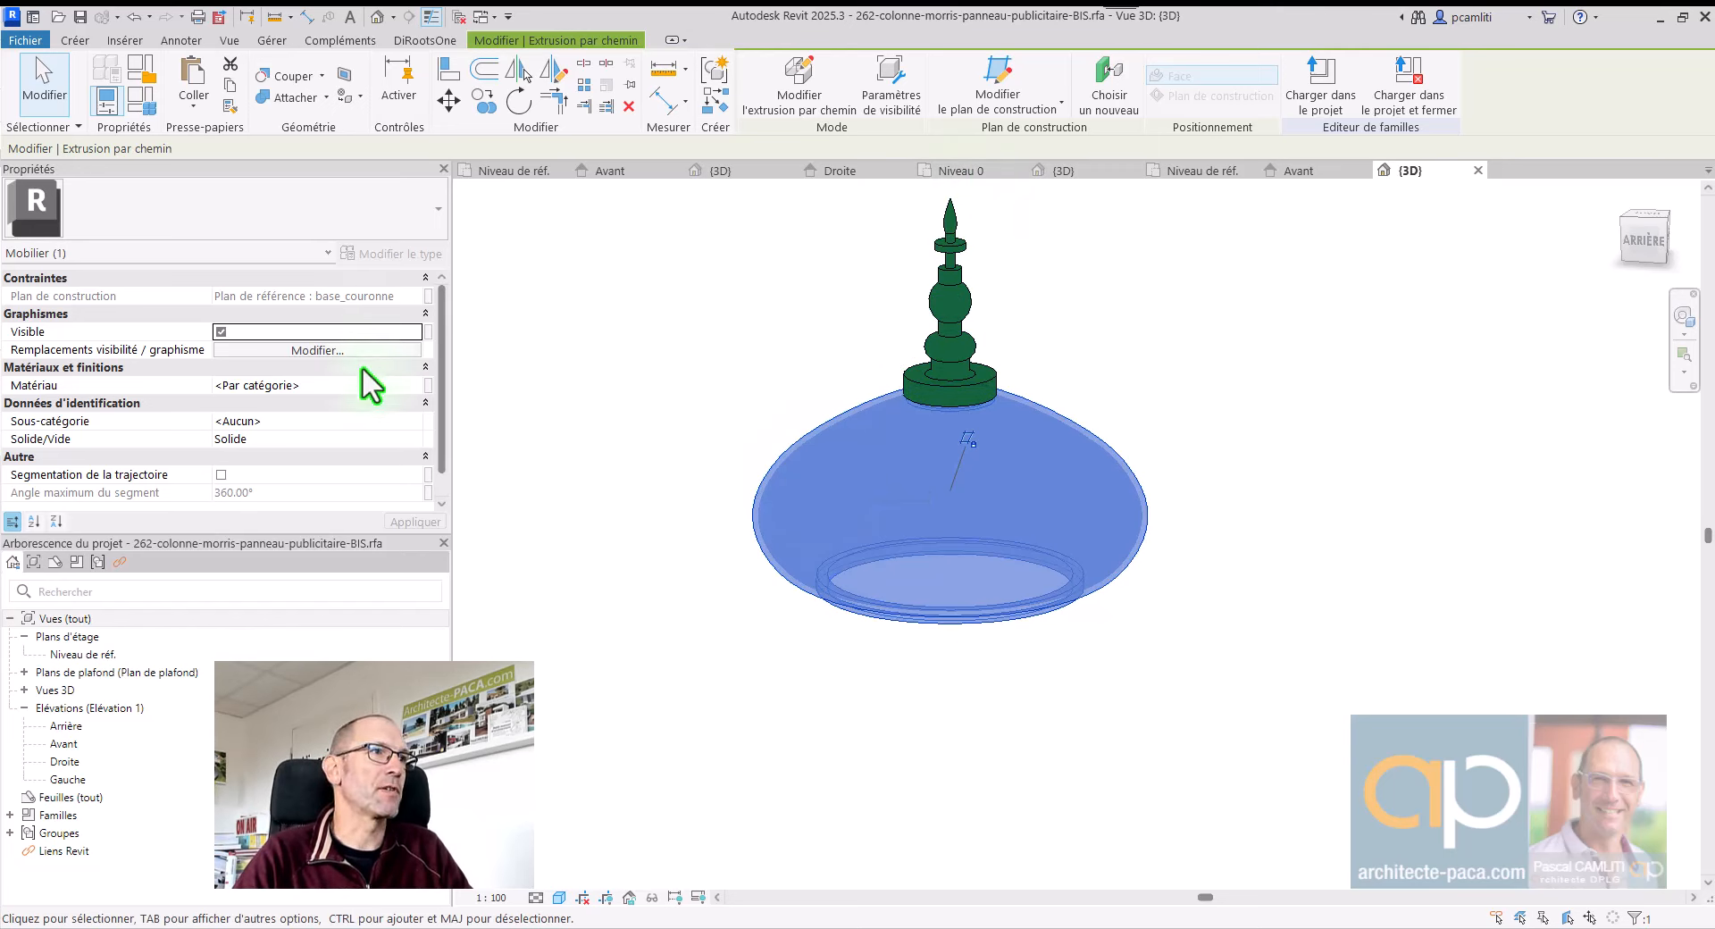
pyautogui.click(428, 385)
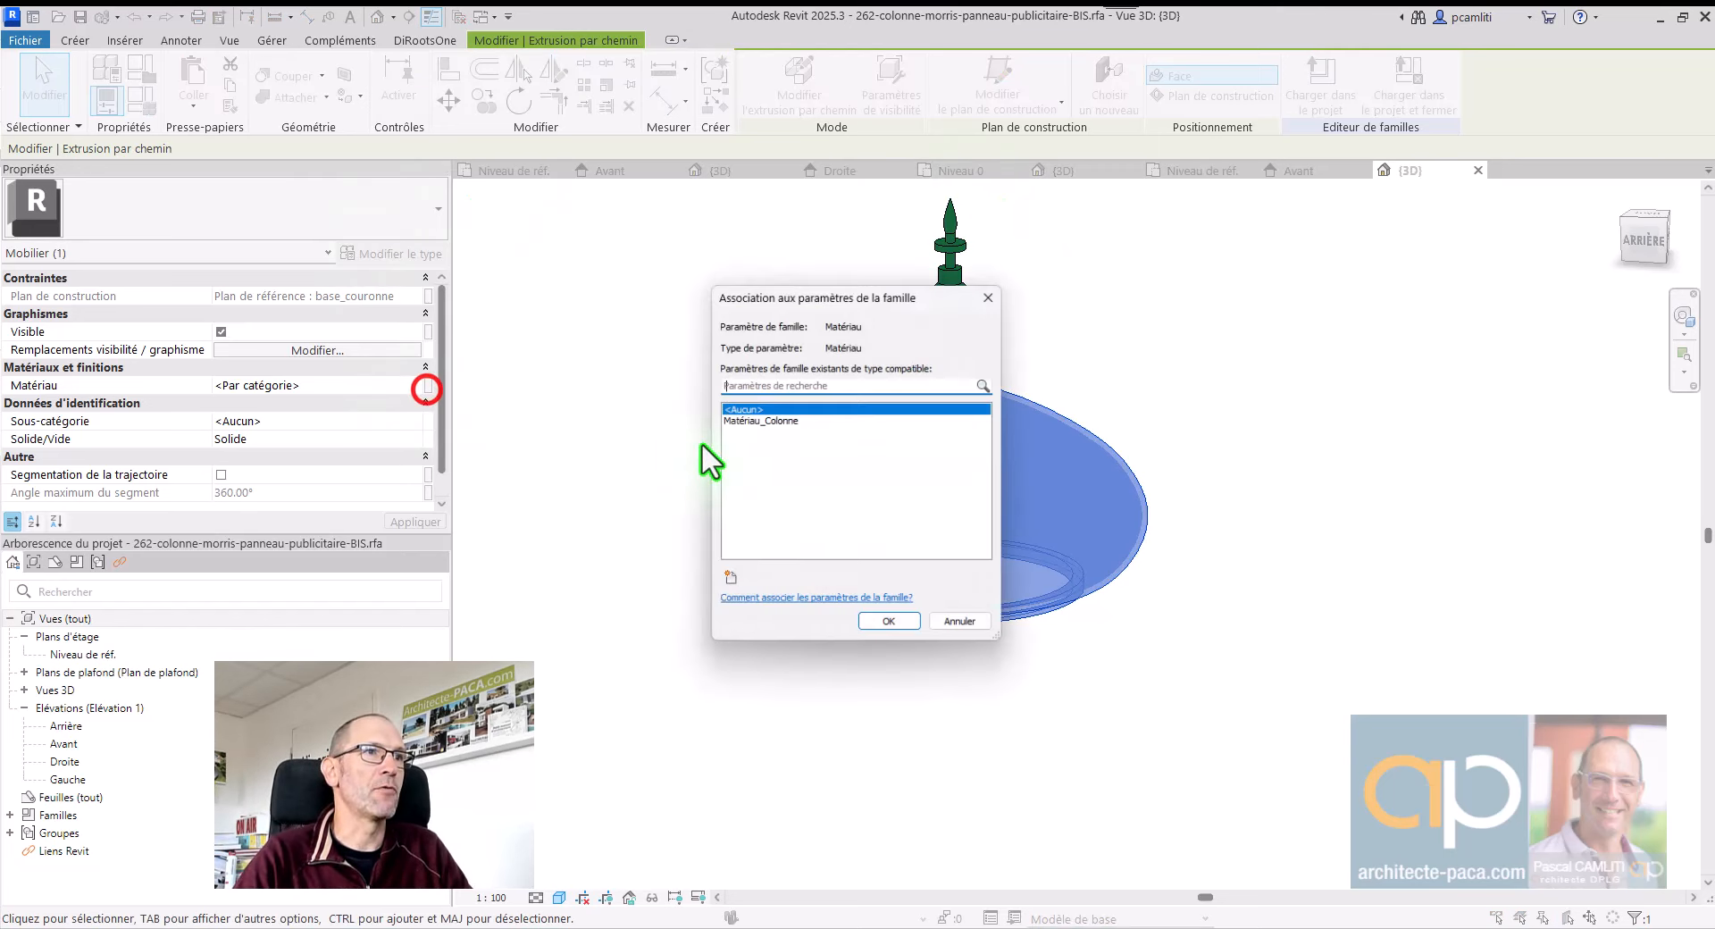
pyautogui.click(801, 419)
pyautogui.click(894, 629)
pyautogui.click(1215, 629)
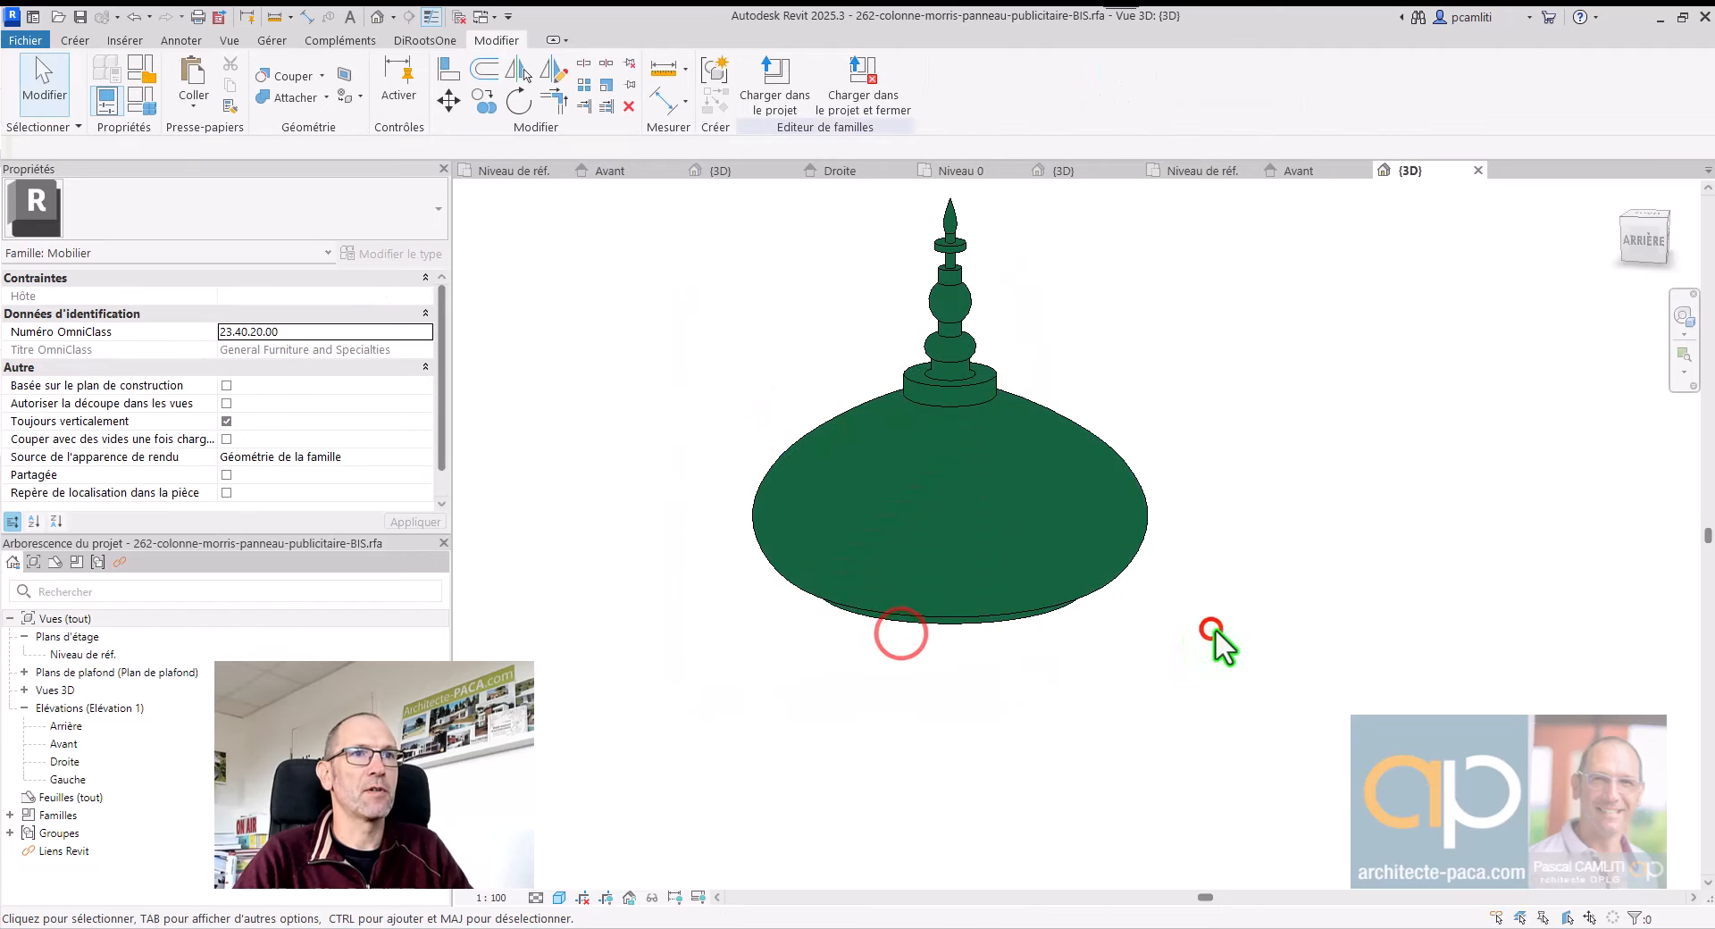
# Step: Enable trajectory segmentation on the dome sweep and set its maximum segment angle to 45°
pyautogui.click(1098, 555)
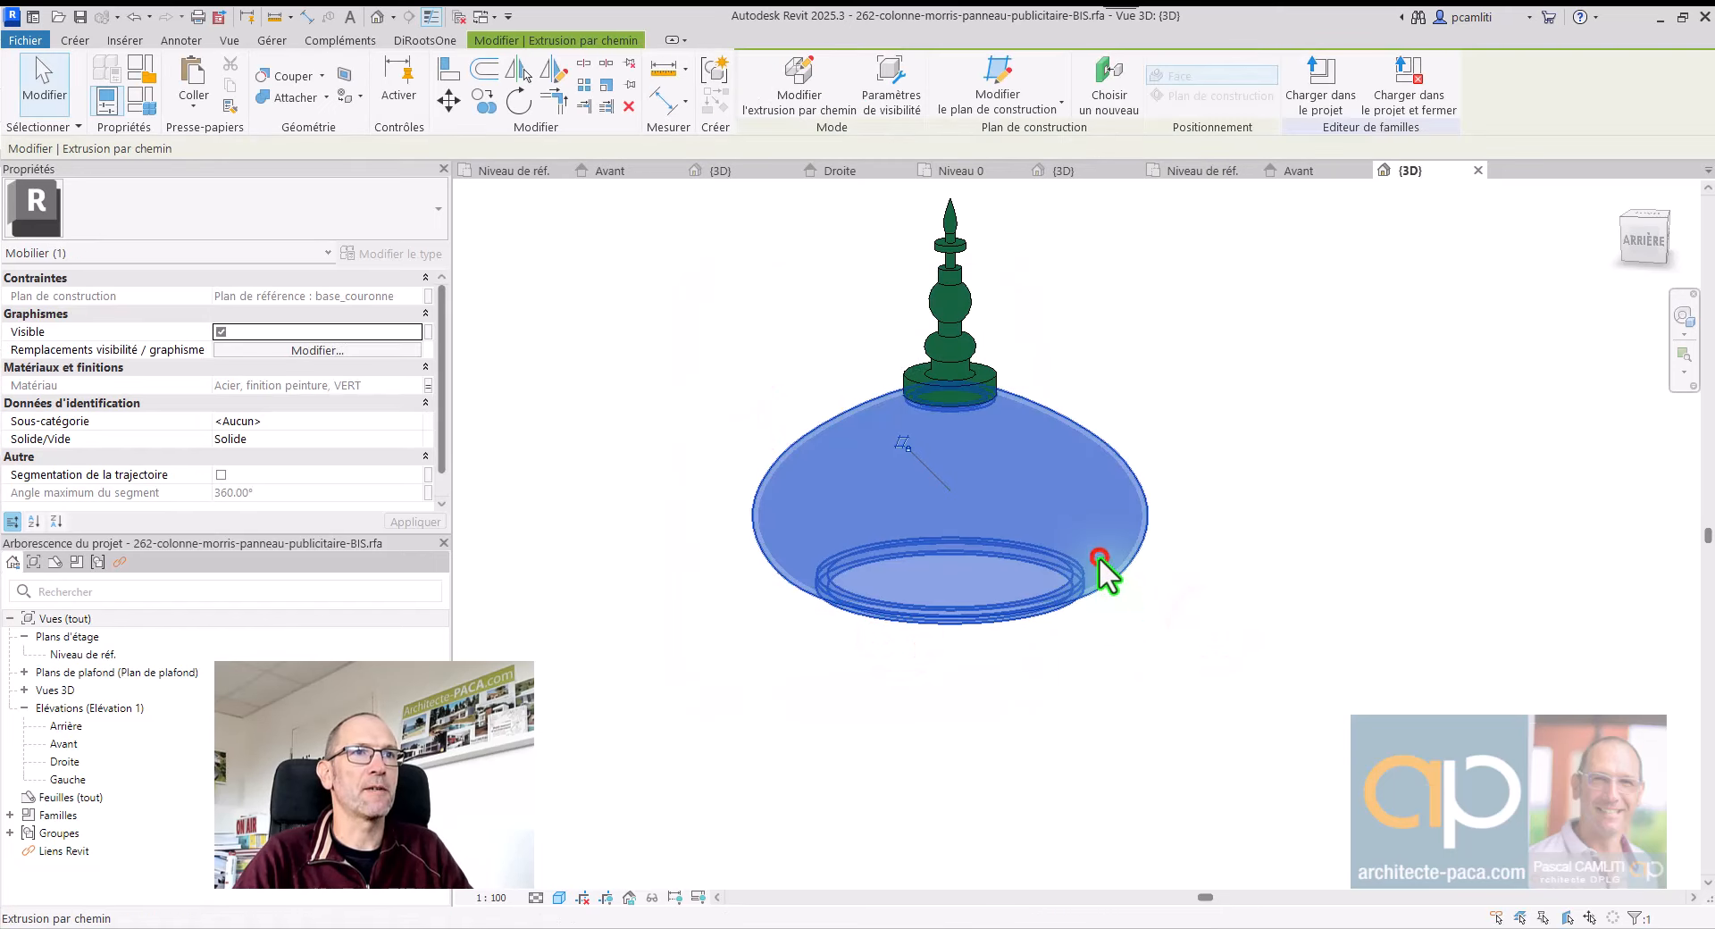
pyautogui.click(220, 474)
pyautogui.click(415, 522)
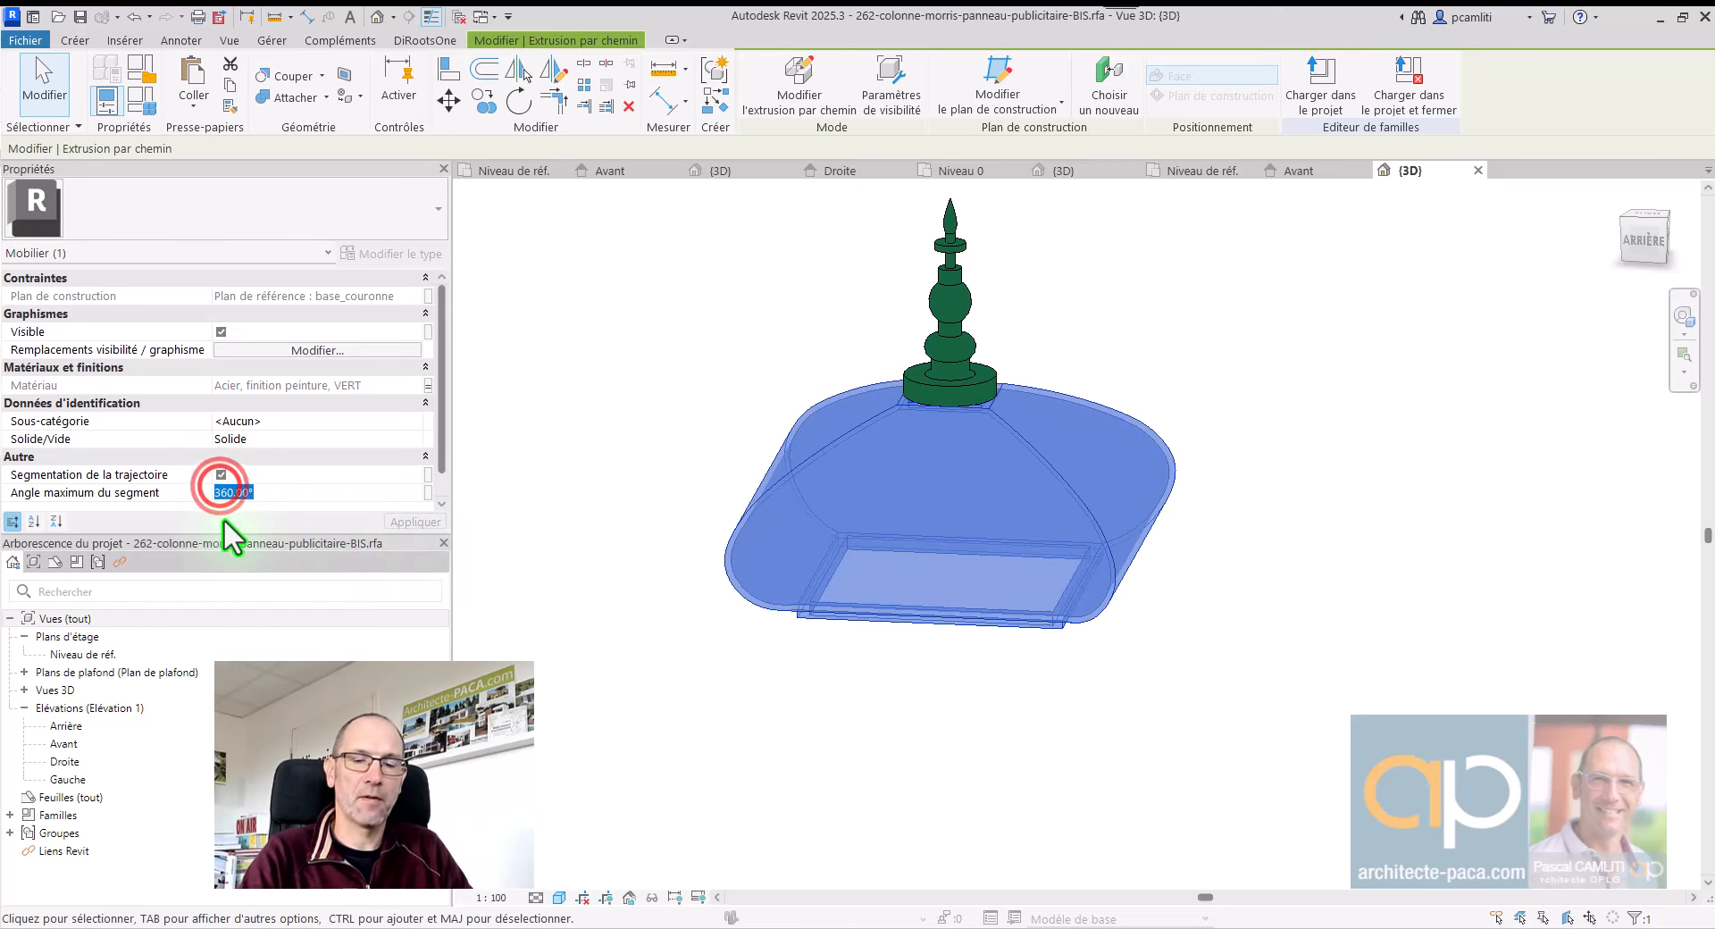
pyautogui.write('45')
pyautogui.press('Return')
pyautogui.click(969, 718)
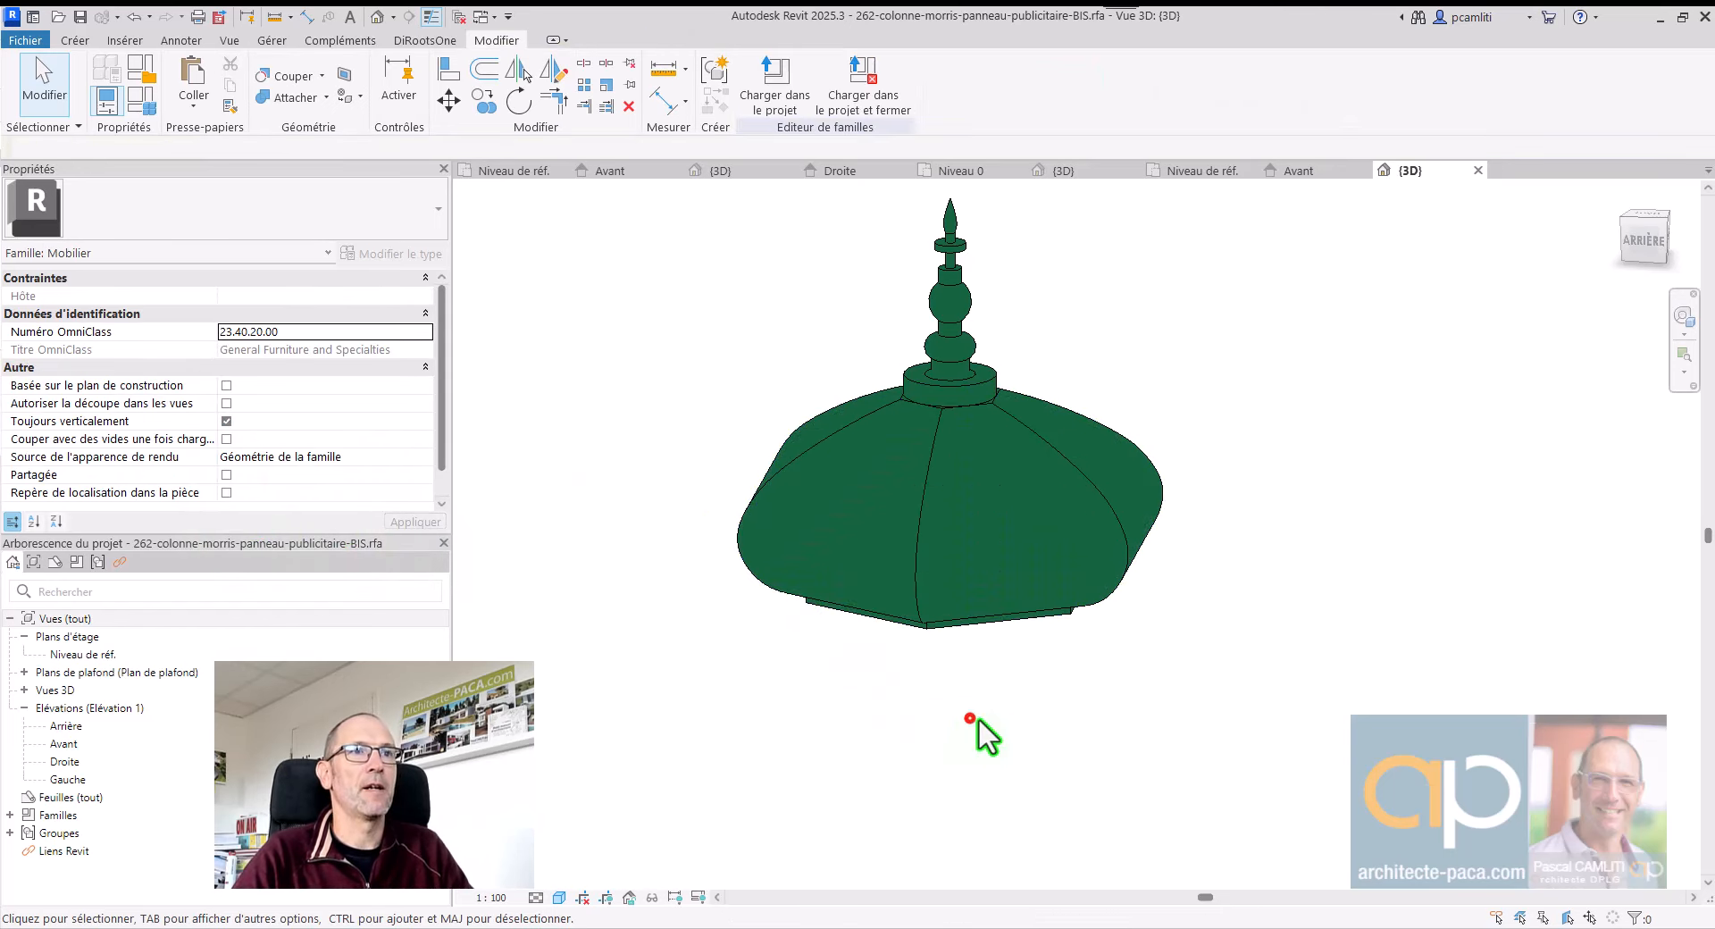
pyautogui.keyDown('shift'); pyautogui.moveTo(978, 718); pyautogui.dragTo(1474, 683, button='middle'); pyautogui.keyUp('shift')
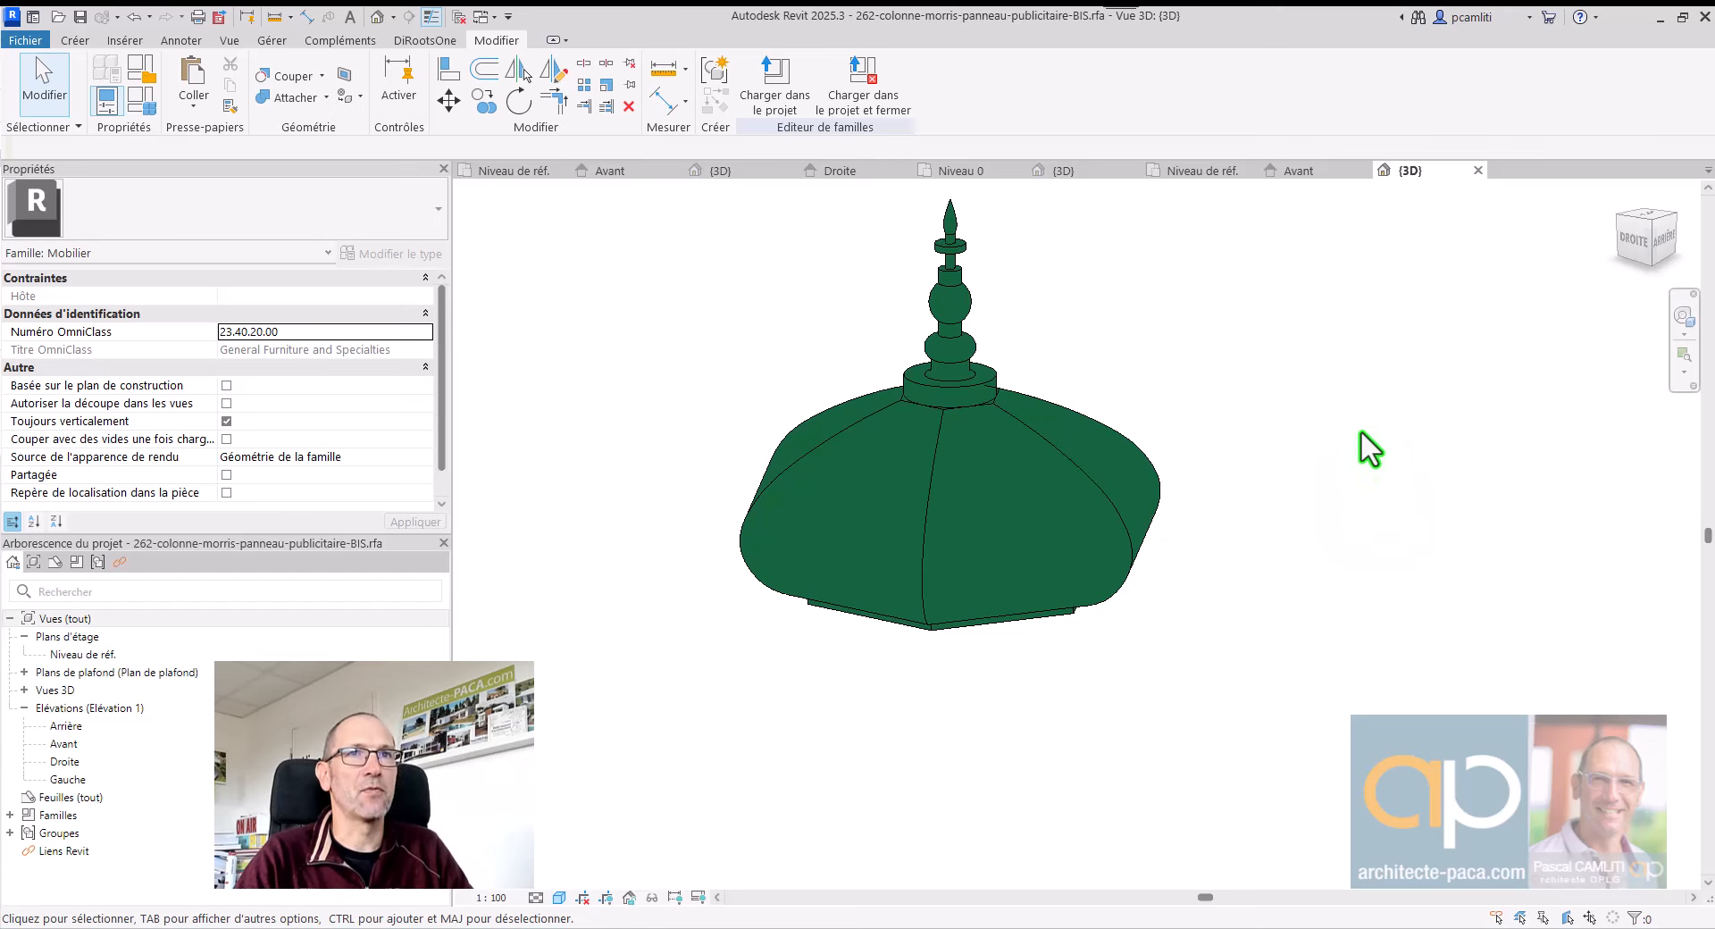
# Step: In the front elevation, name the reference plane at the foot of the dome's base socle_chapeau
pyautogui.click(1311, 173)
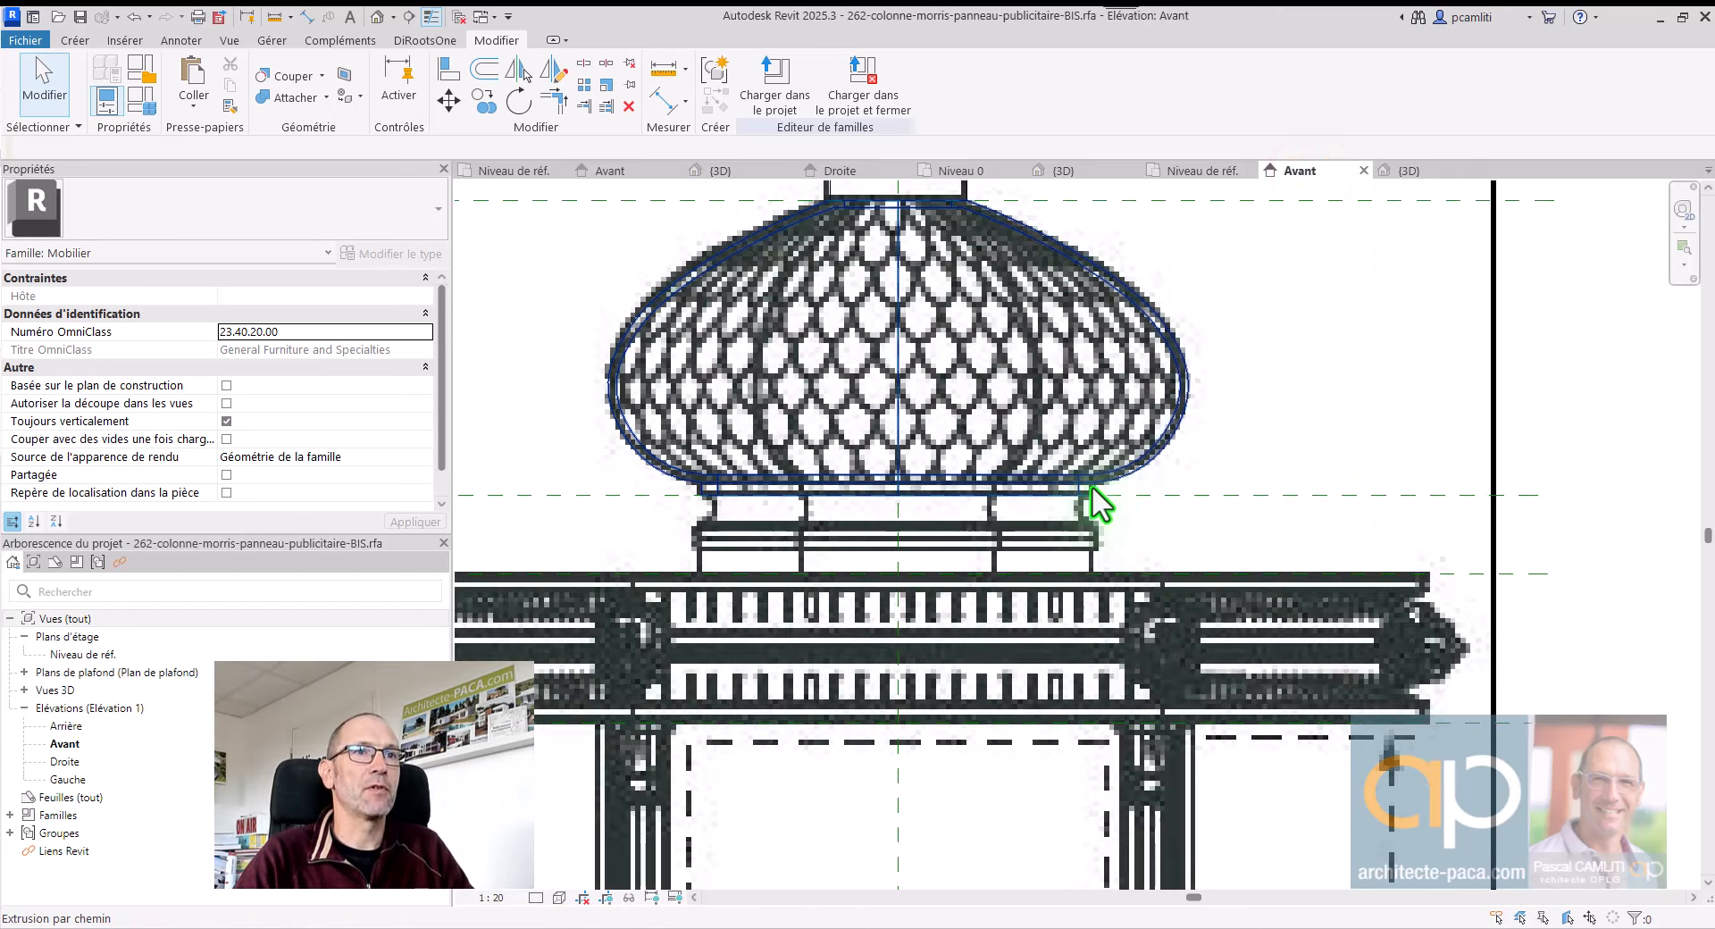
pyautogui.scroll(2, 1092, 485)
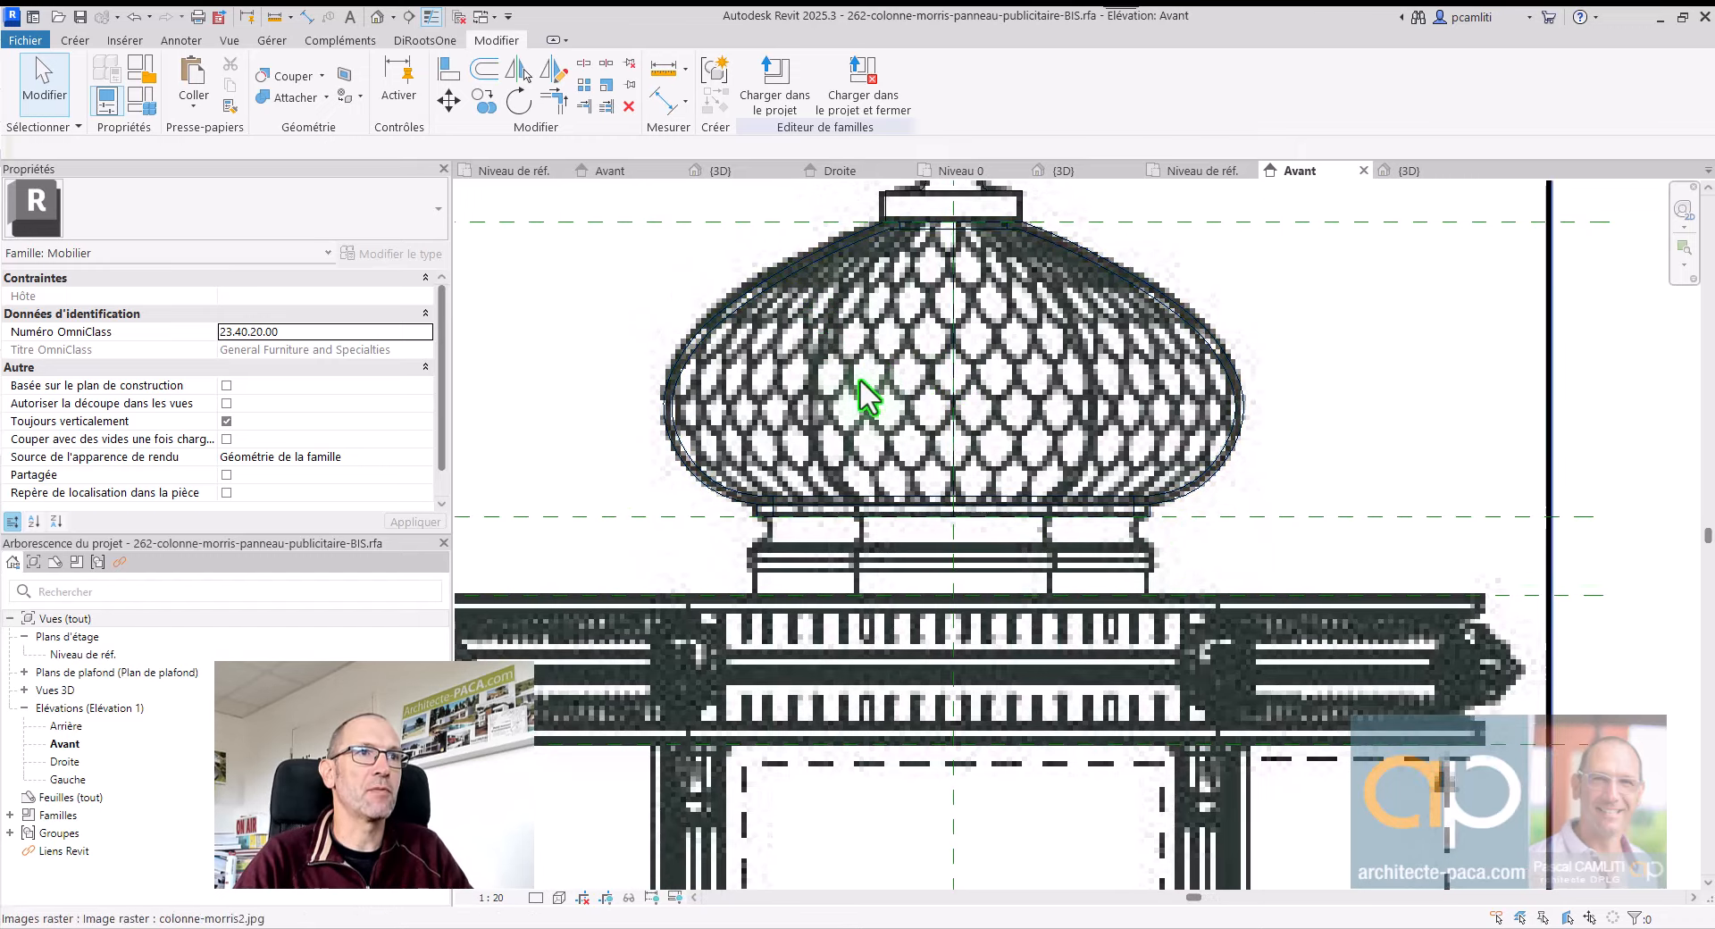
pyautogui.scroll(1, 1006, 505)
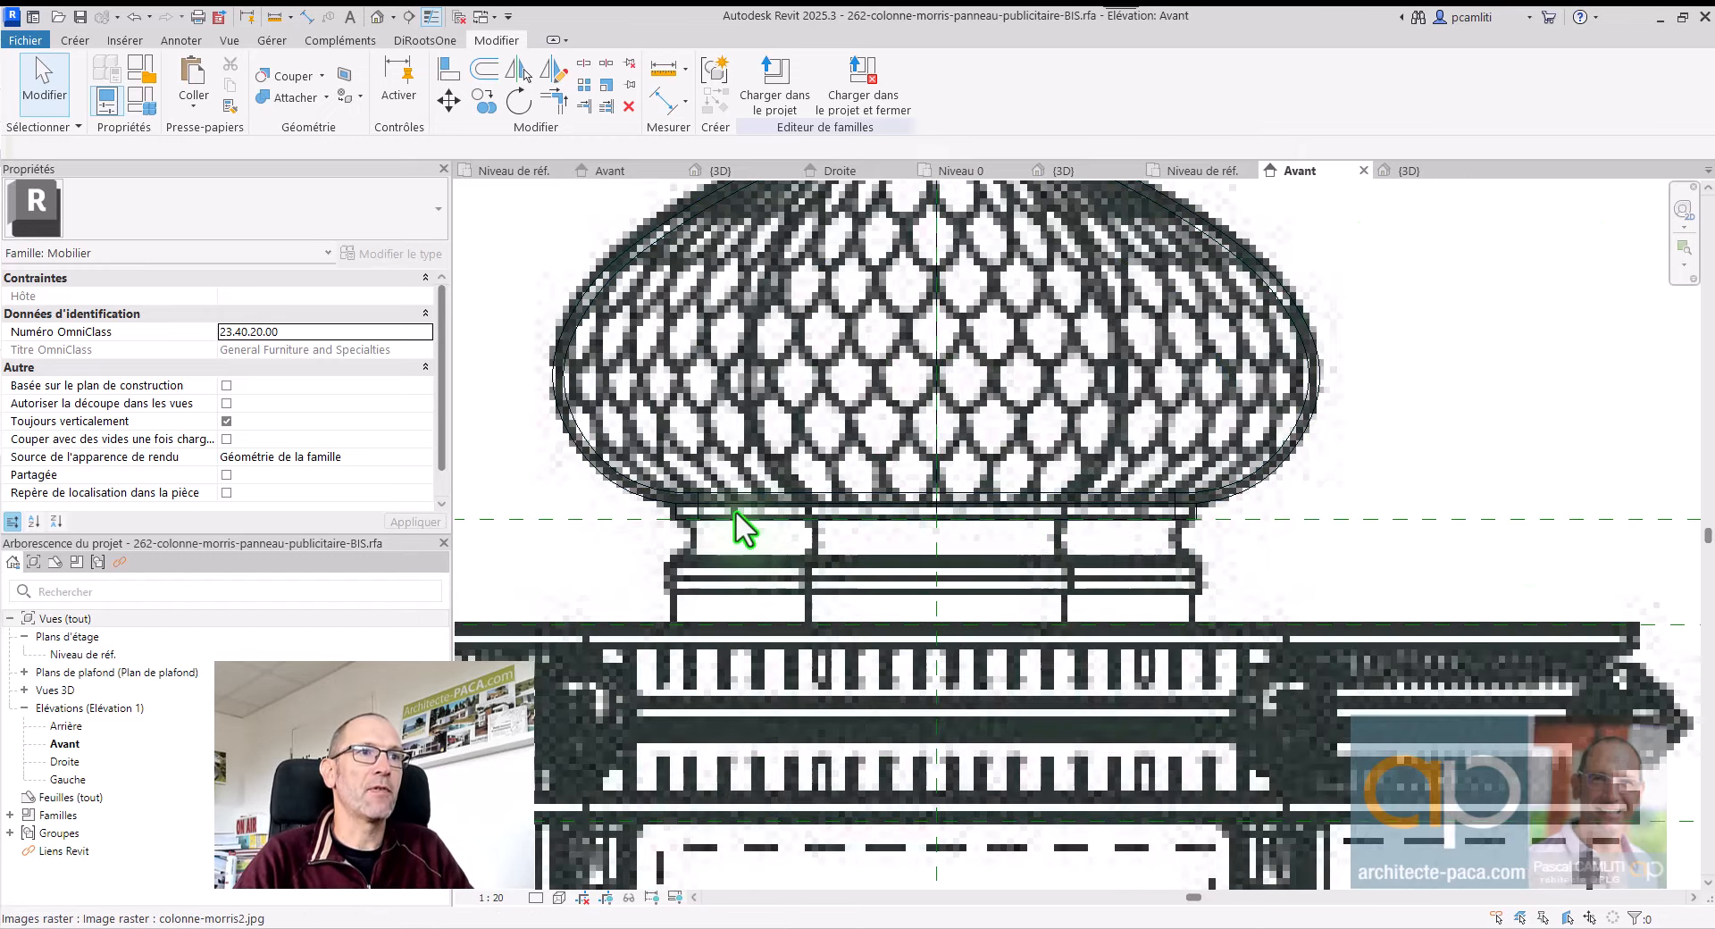
pyautogui.scroll(1, 671, 522)
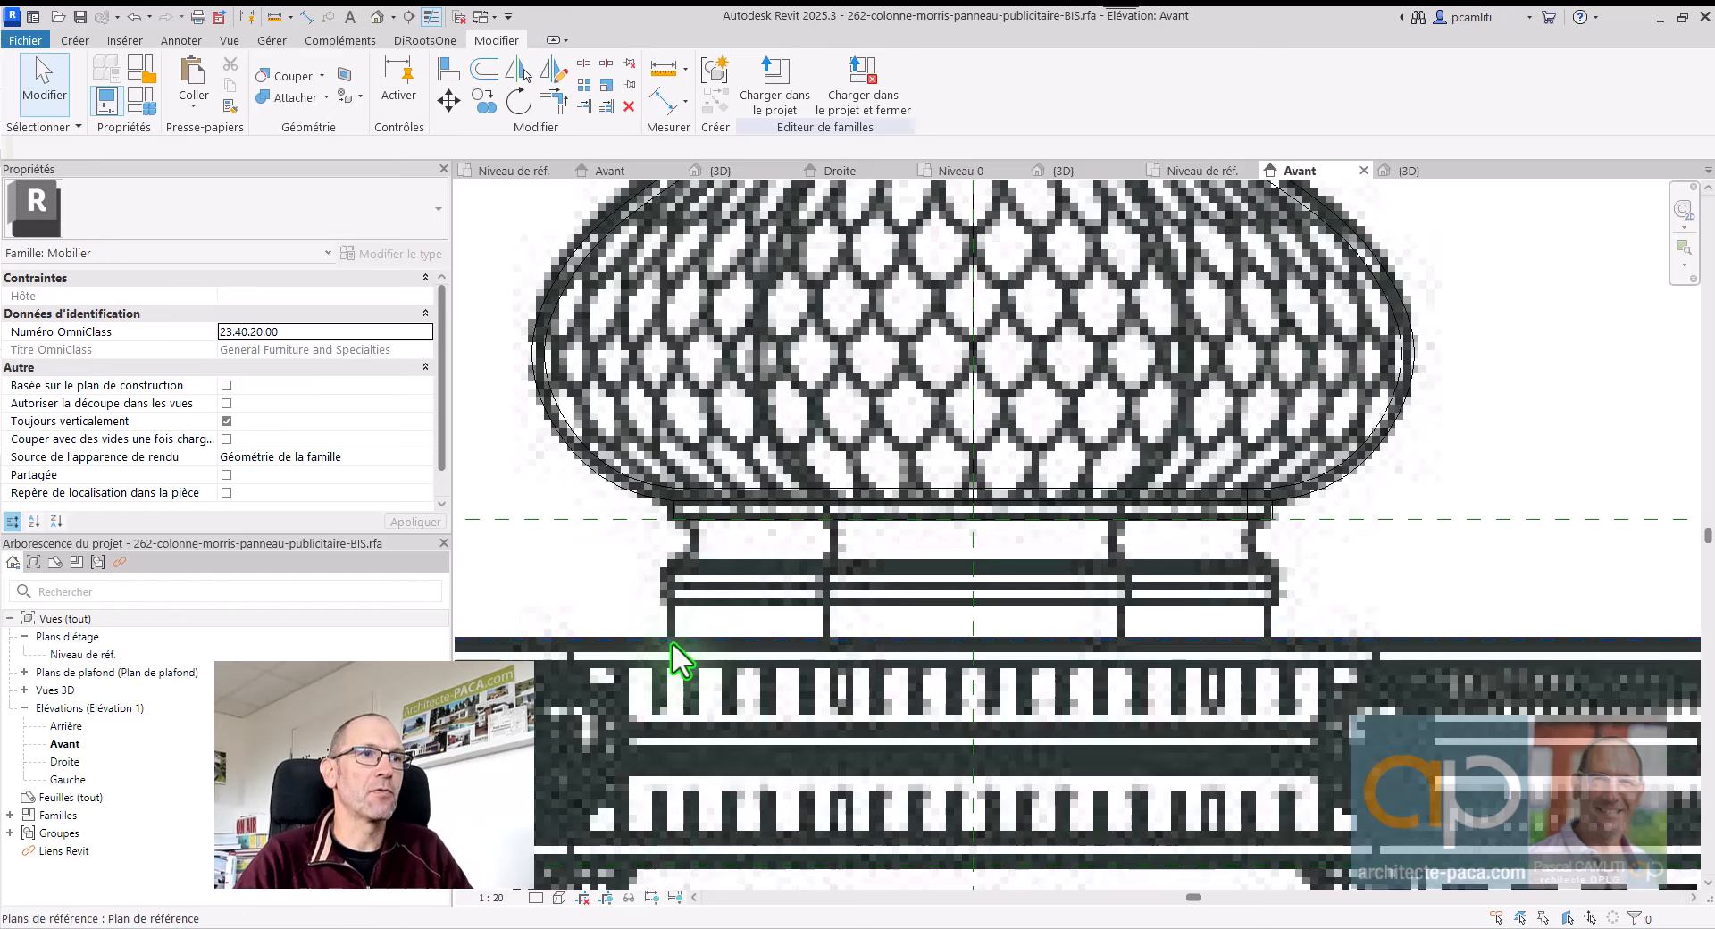
pyautogui.click(674, 640)
pyautogui.scroll(-2, 902, 625)
pyautogui.click(1518, 629)
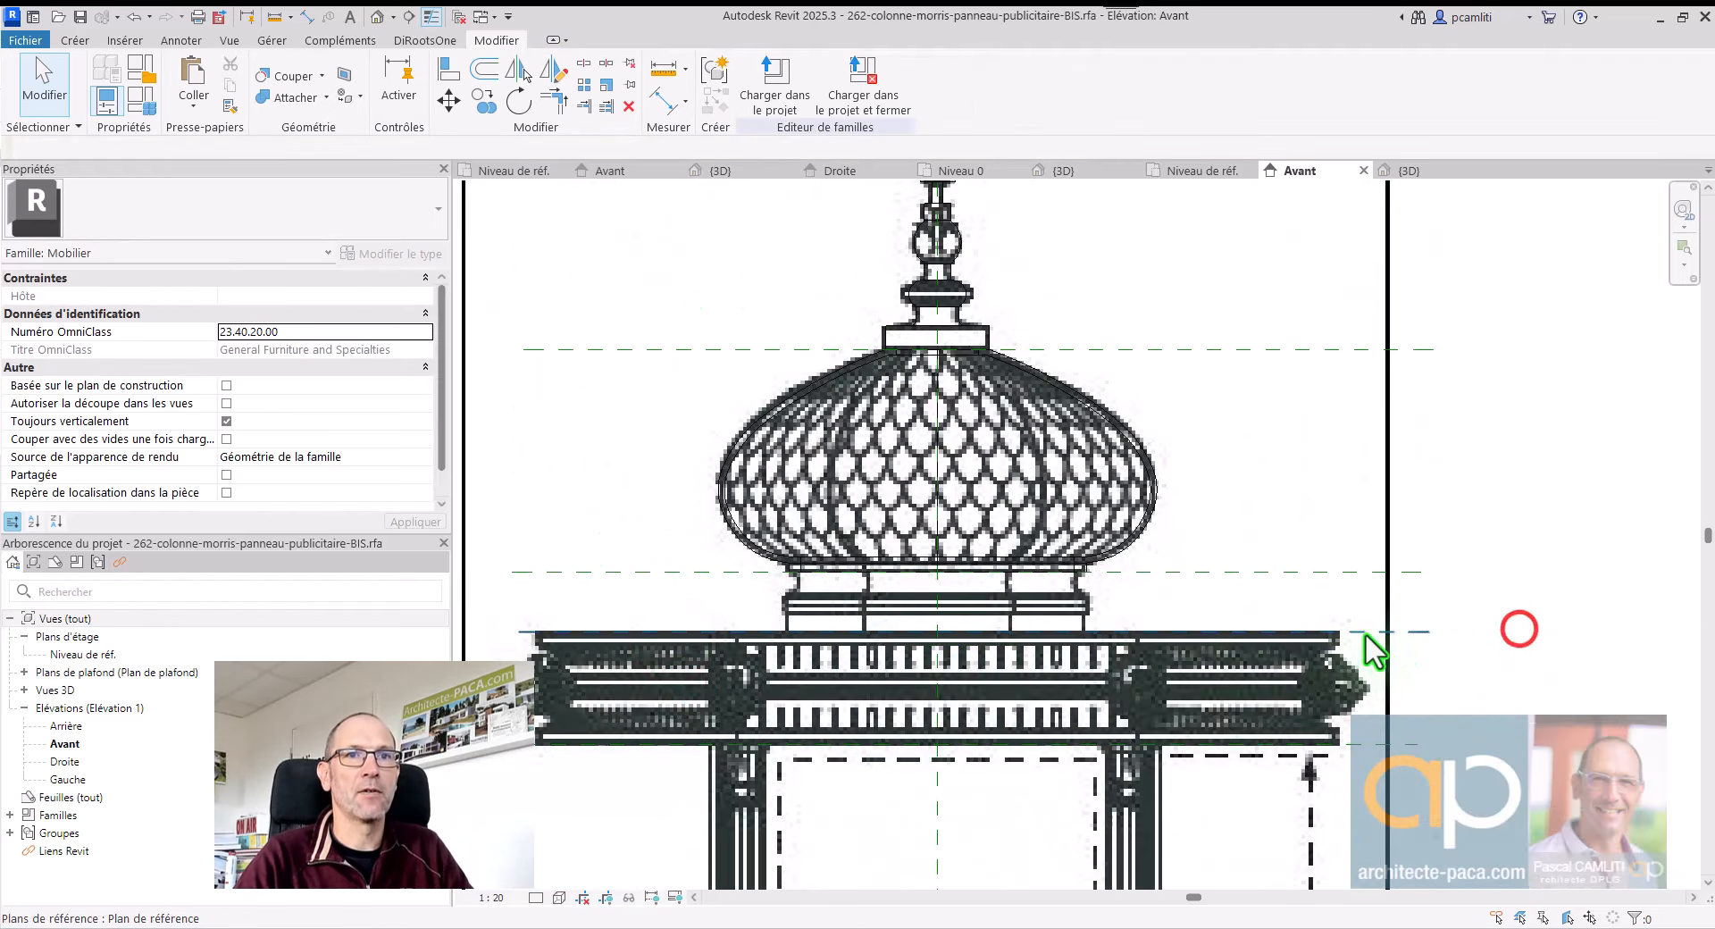
pyautogui.click(1363, 630)
pyautogui.click(1359, 646)
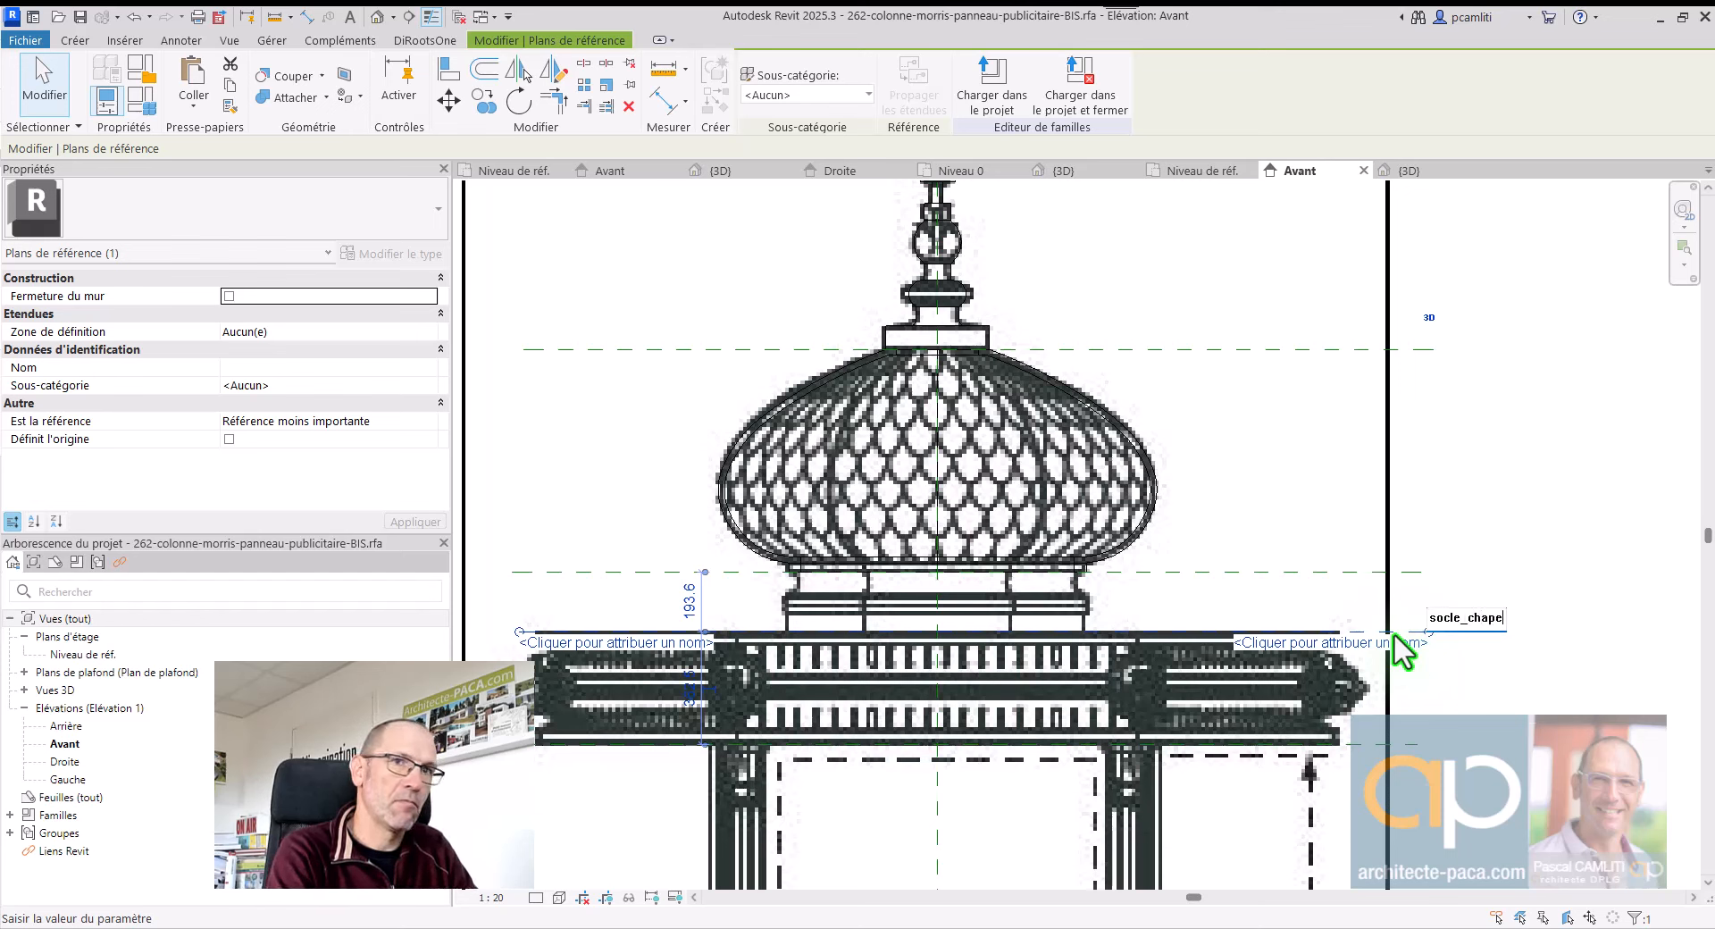
pyautogui.press('Return')
pyautogui.click(1542, 592)
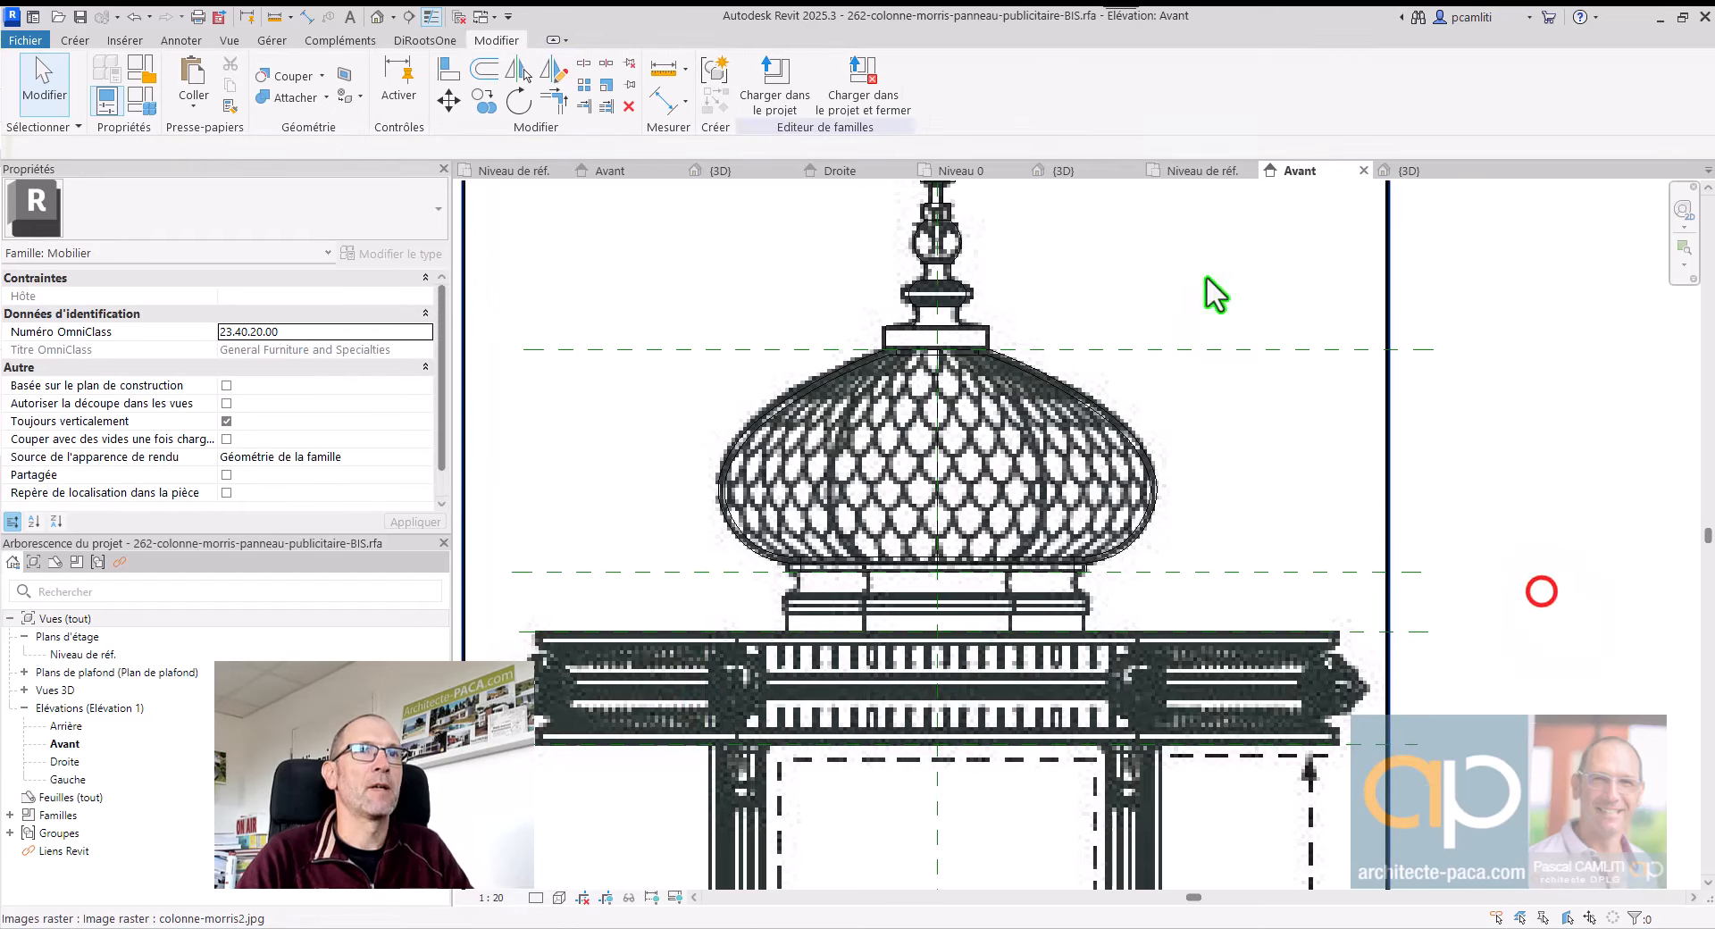
# Step: In the reference level plan, move the raster image up until the foot of the dome's base meets the horizontal centre reference plane
pyautogui.click(1203, 171)
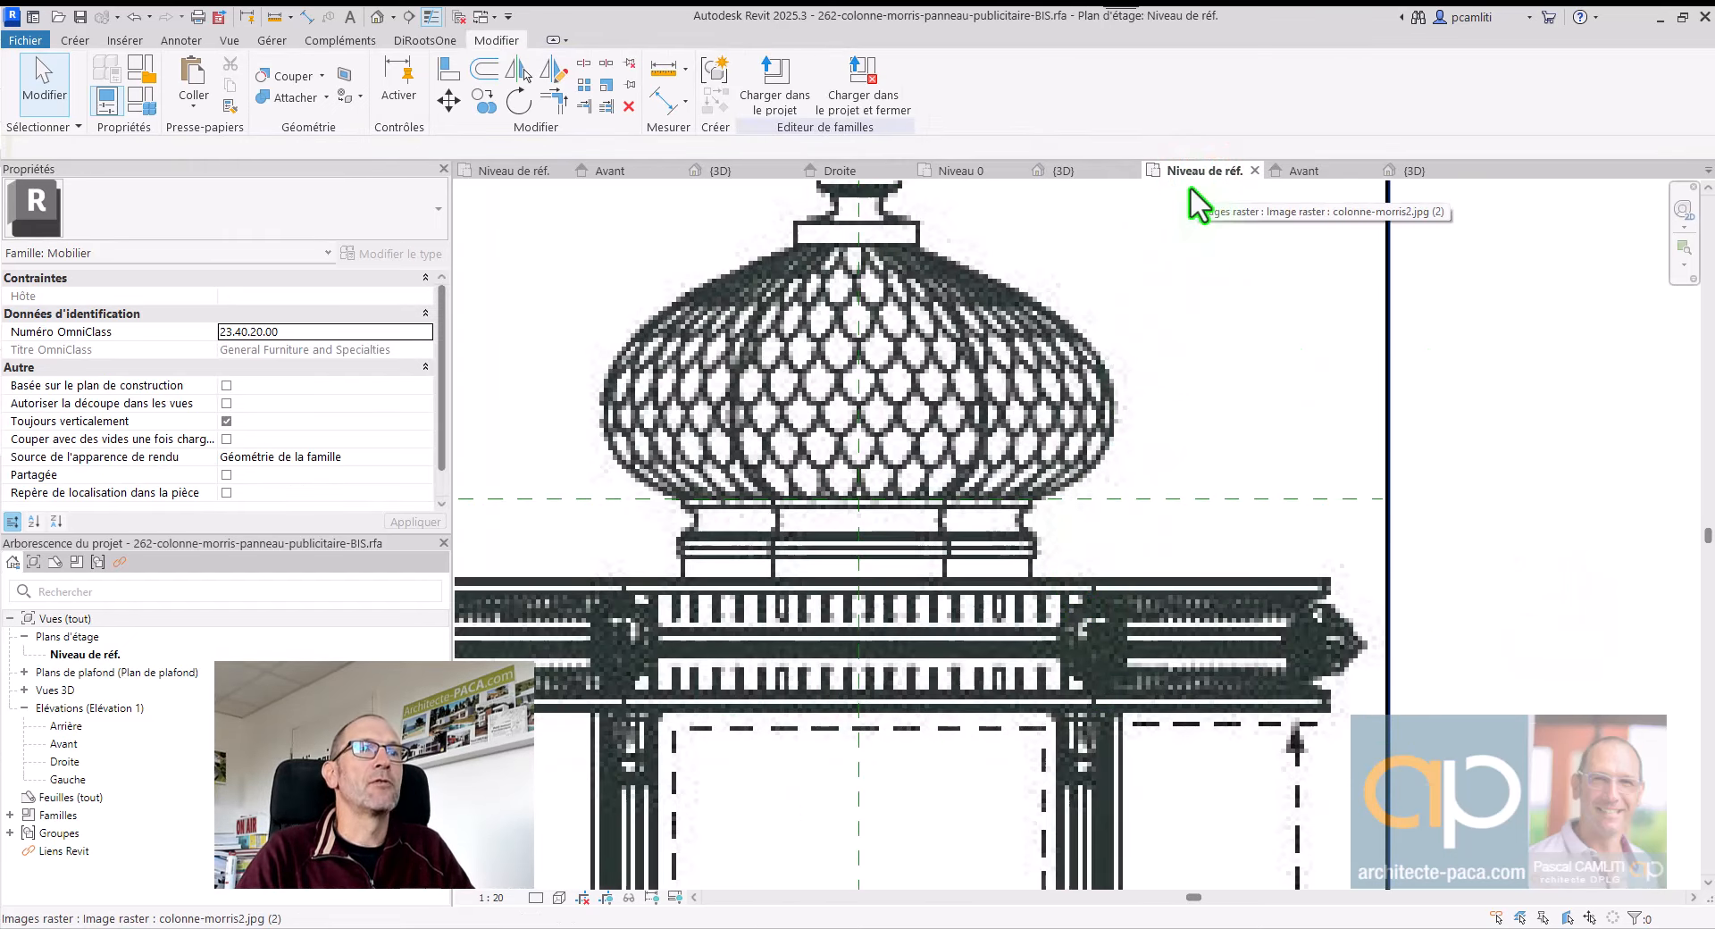
pyautogui.click(1116, 416)
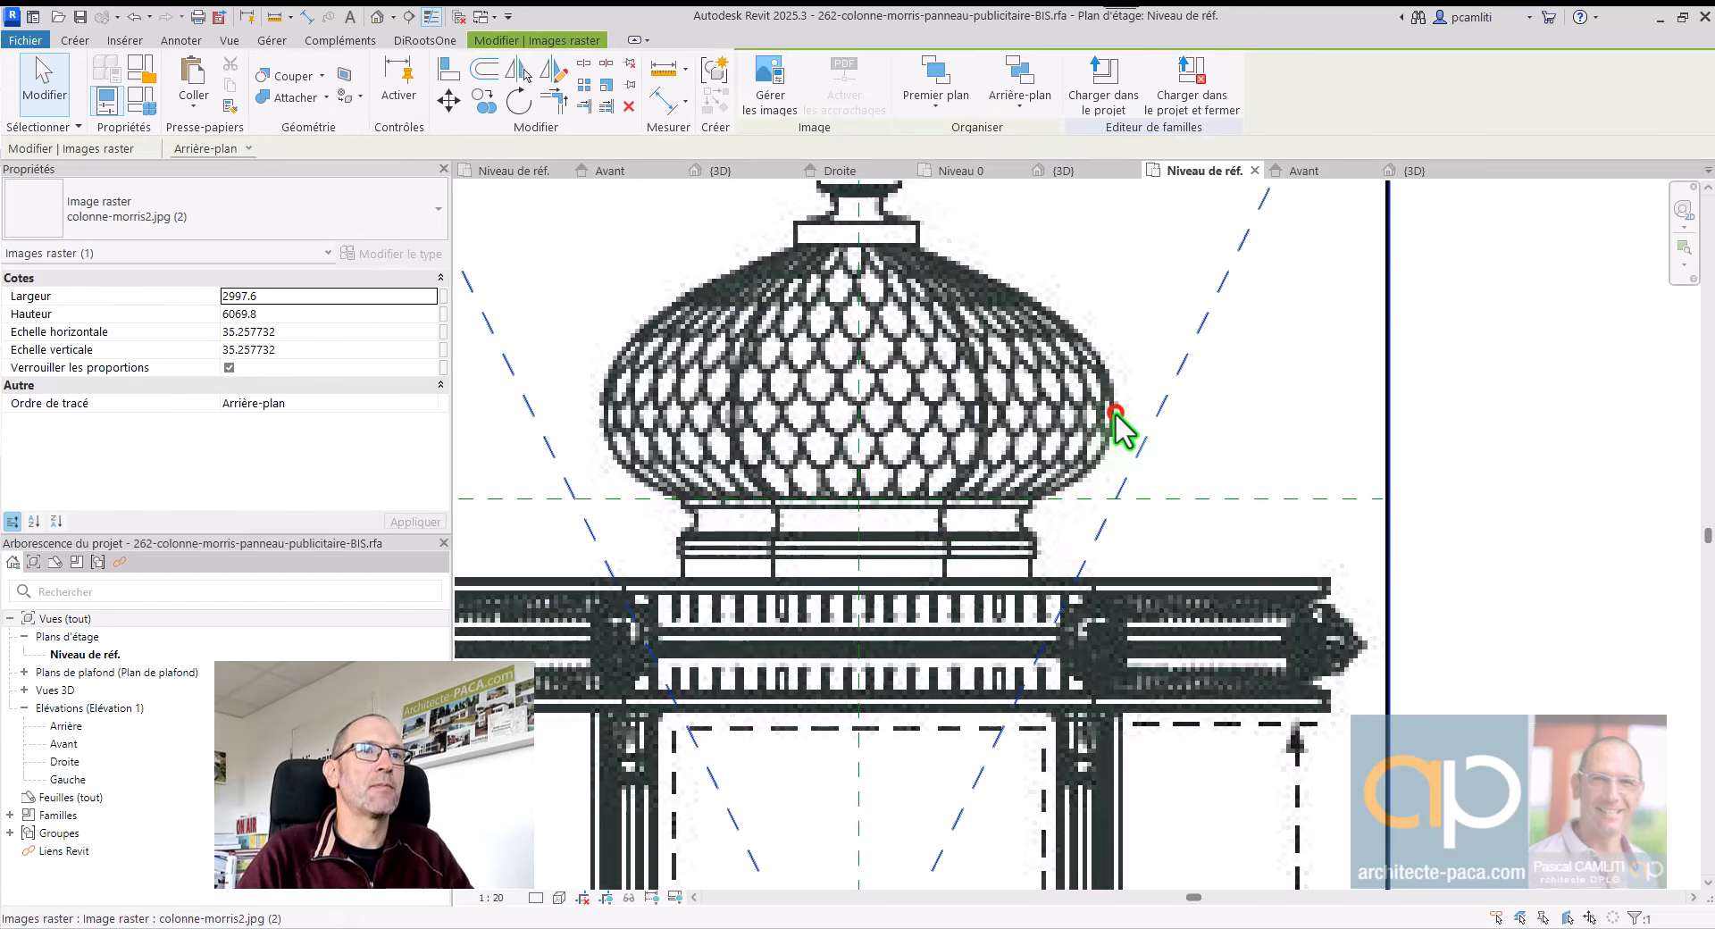
pyautogui.press('Up')
pyautogui.press('Up')
pyautogui.press('Up')
pyautogui.press('Up')
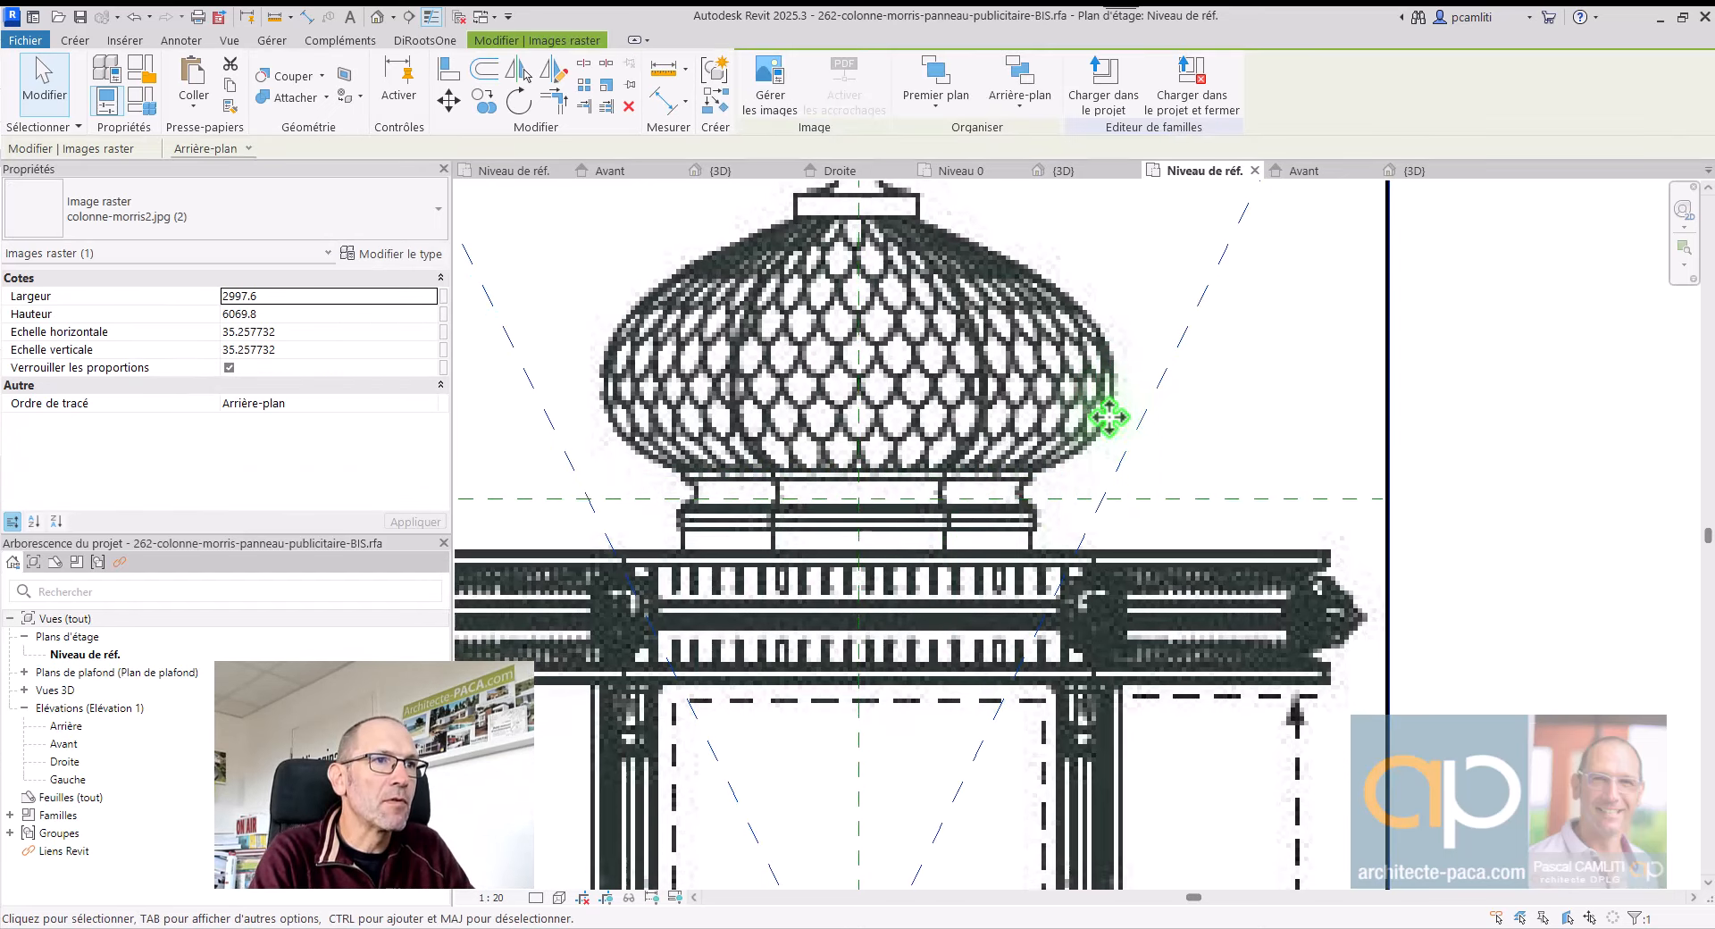
pyautogui.press('Up')
pyautogui.press('Up')
pyautogui.press('Up')
pyautogui.press('Up')
pyautogui.press('Up')
pyautogui.press('Up')
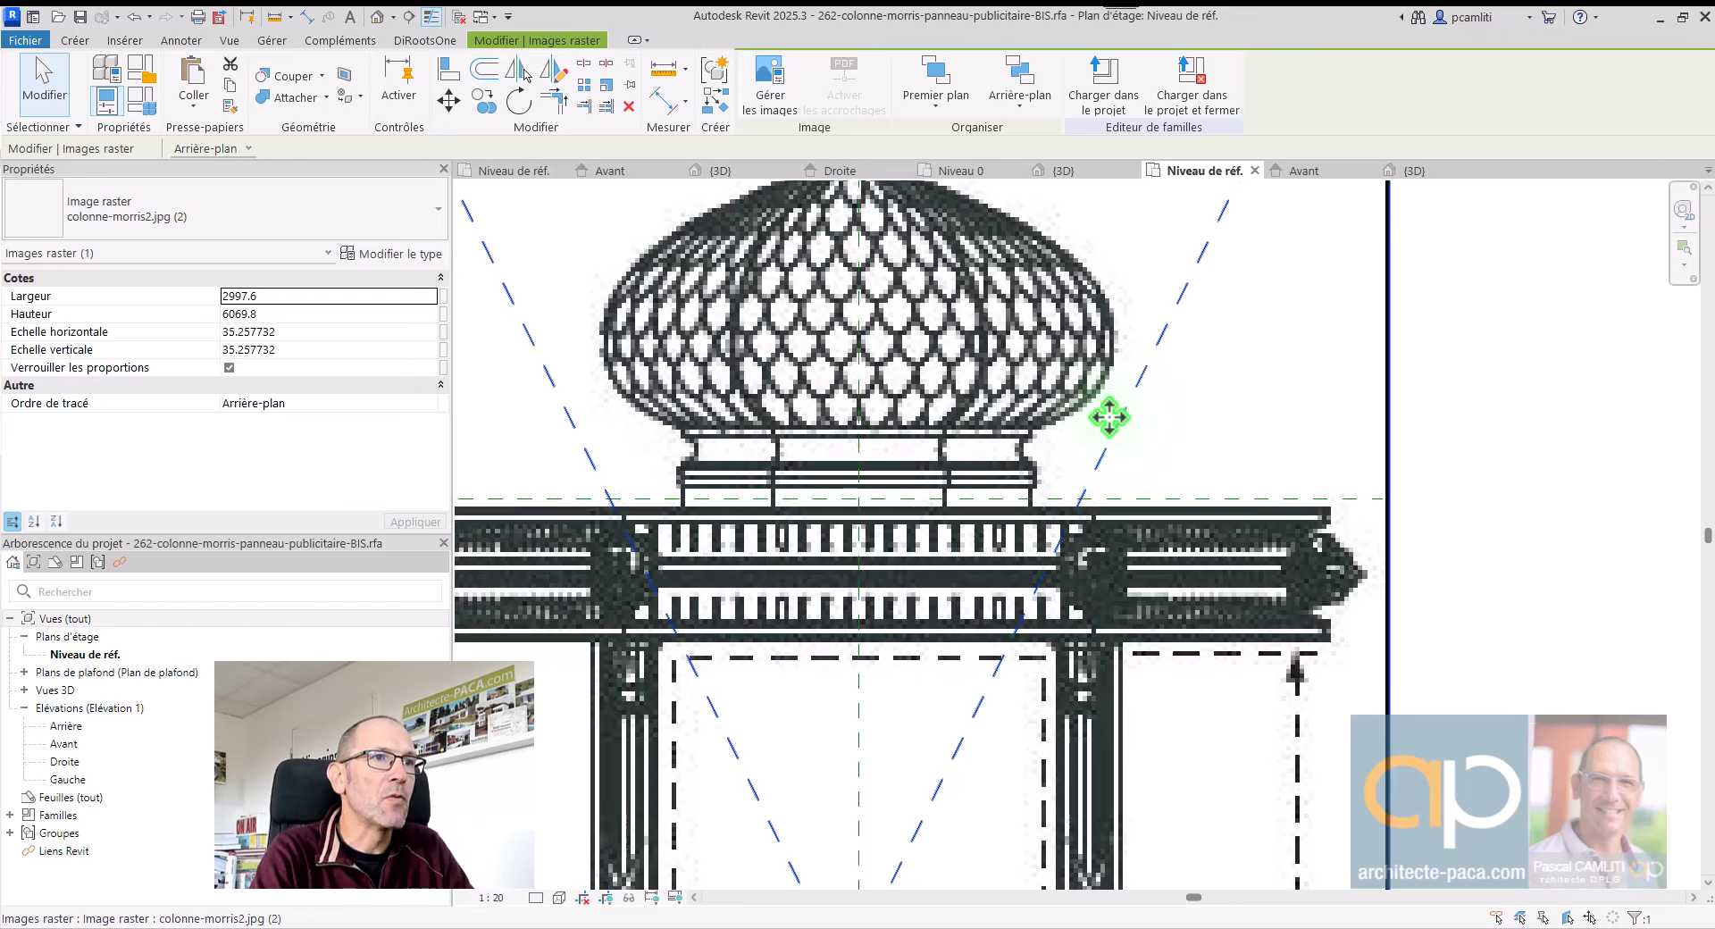
pyautogui.press('Up')
pyautogui.press('Up')
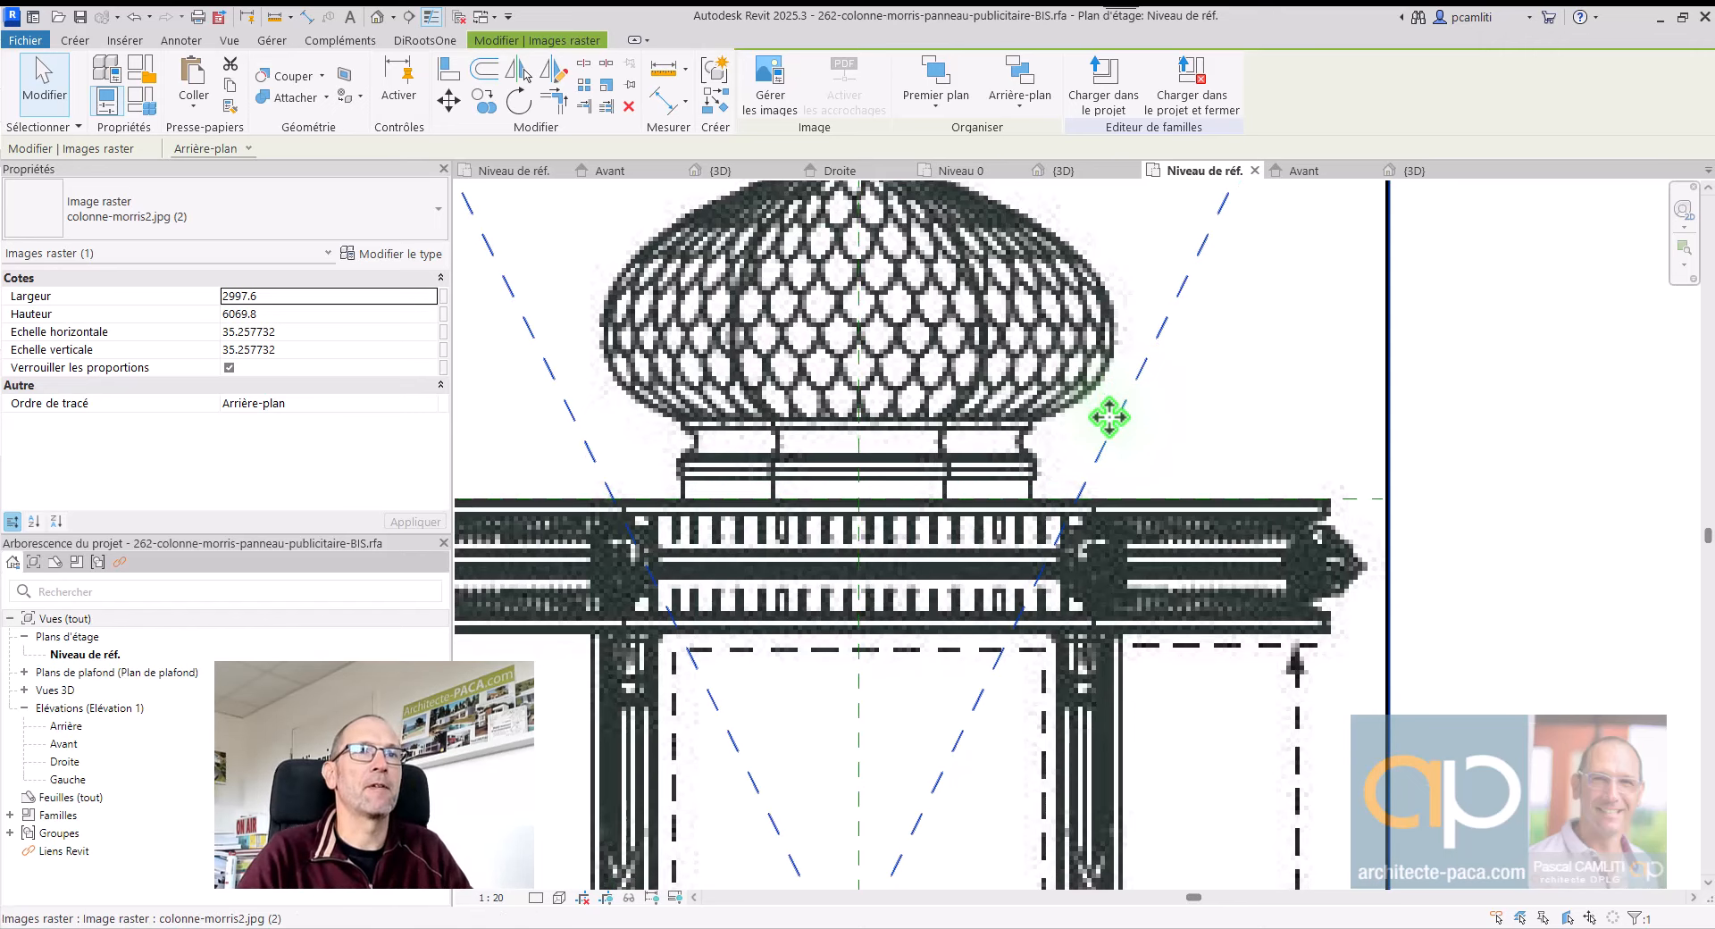
pyautogui.click(1401, 547)
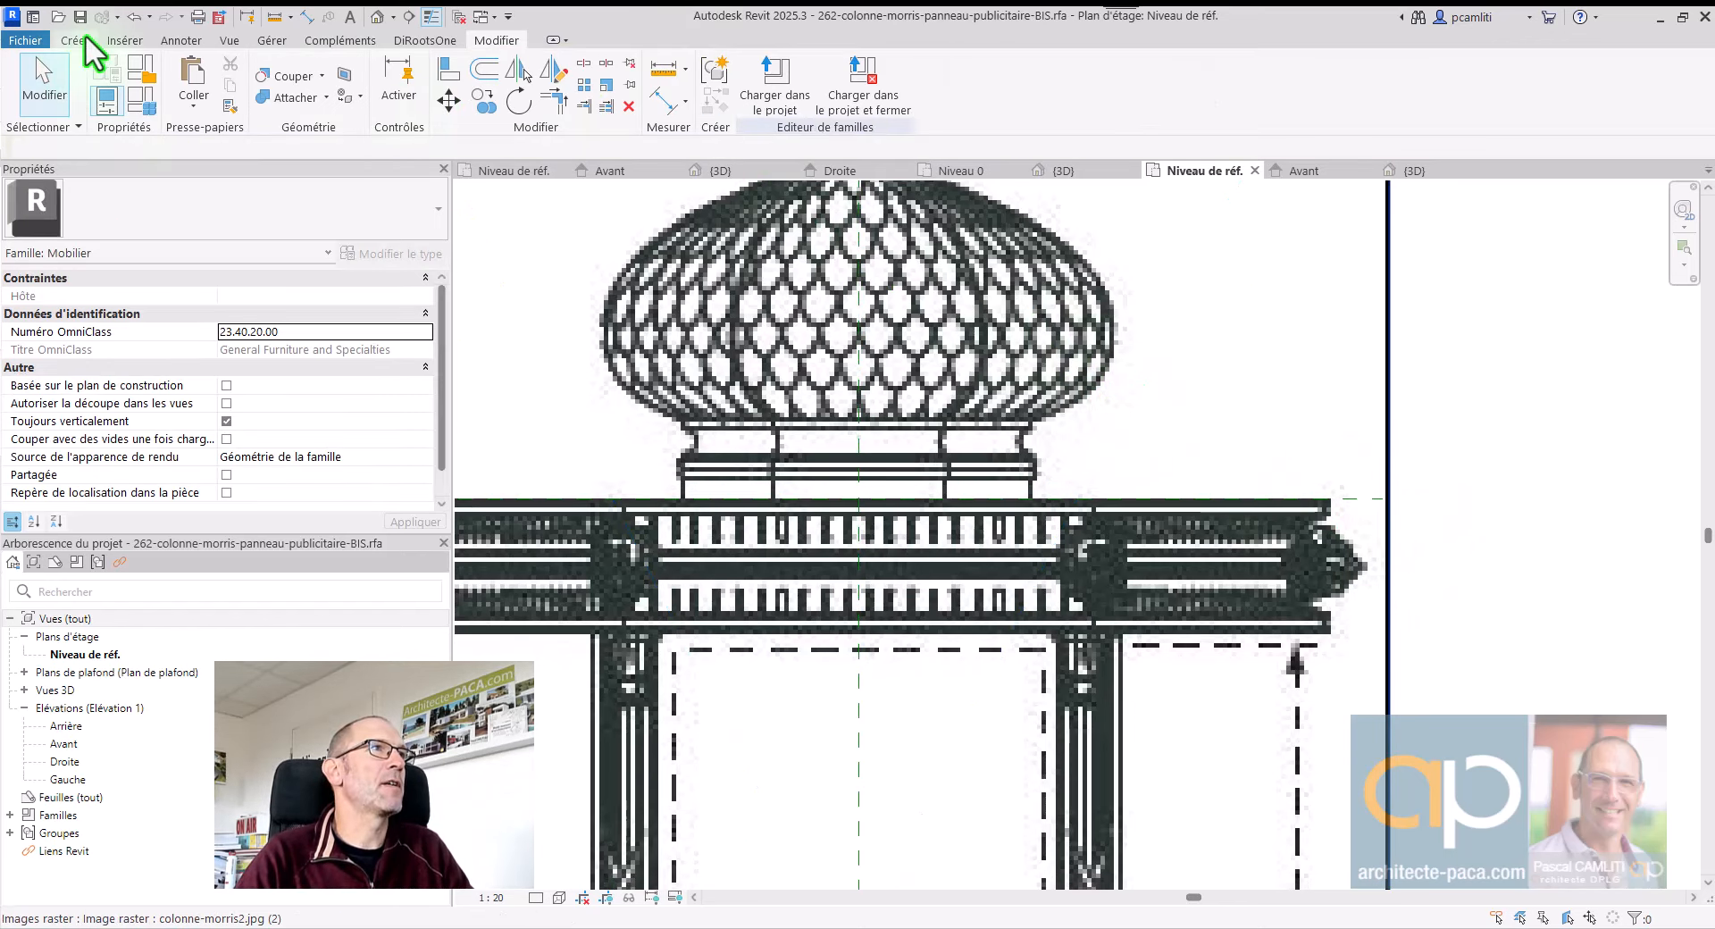
# Step: Set the work plane to the socle_chapeau reference plane
pyautogui.click(77, 40)
pyautogui.click(1415, 78)
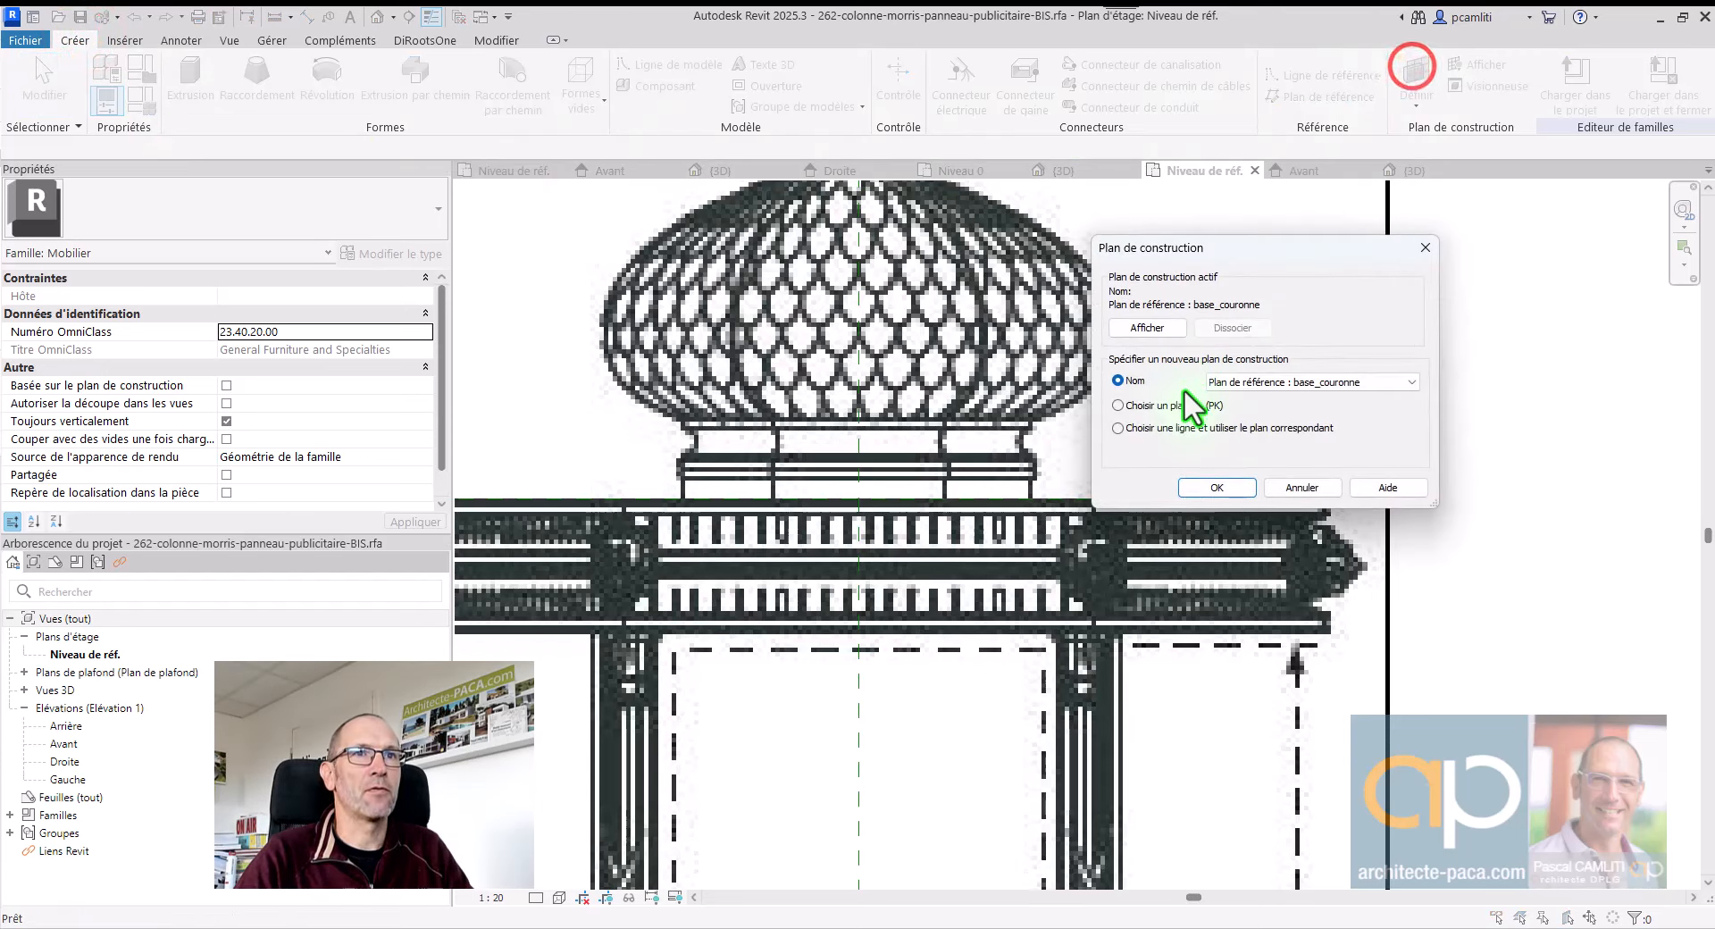
pyautogui.click(1262, 382)
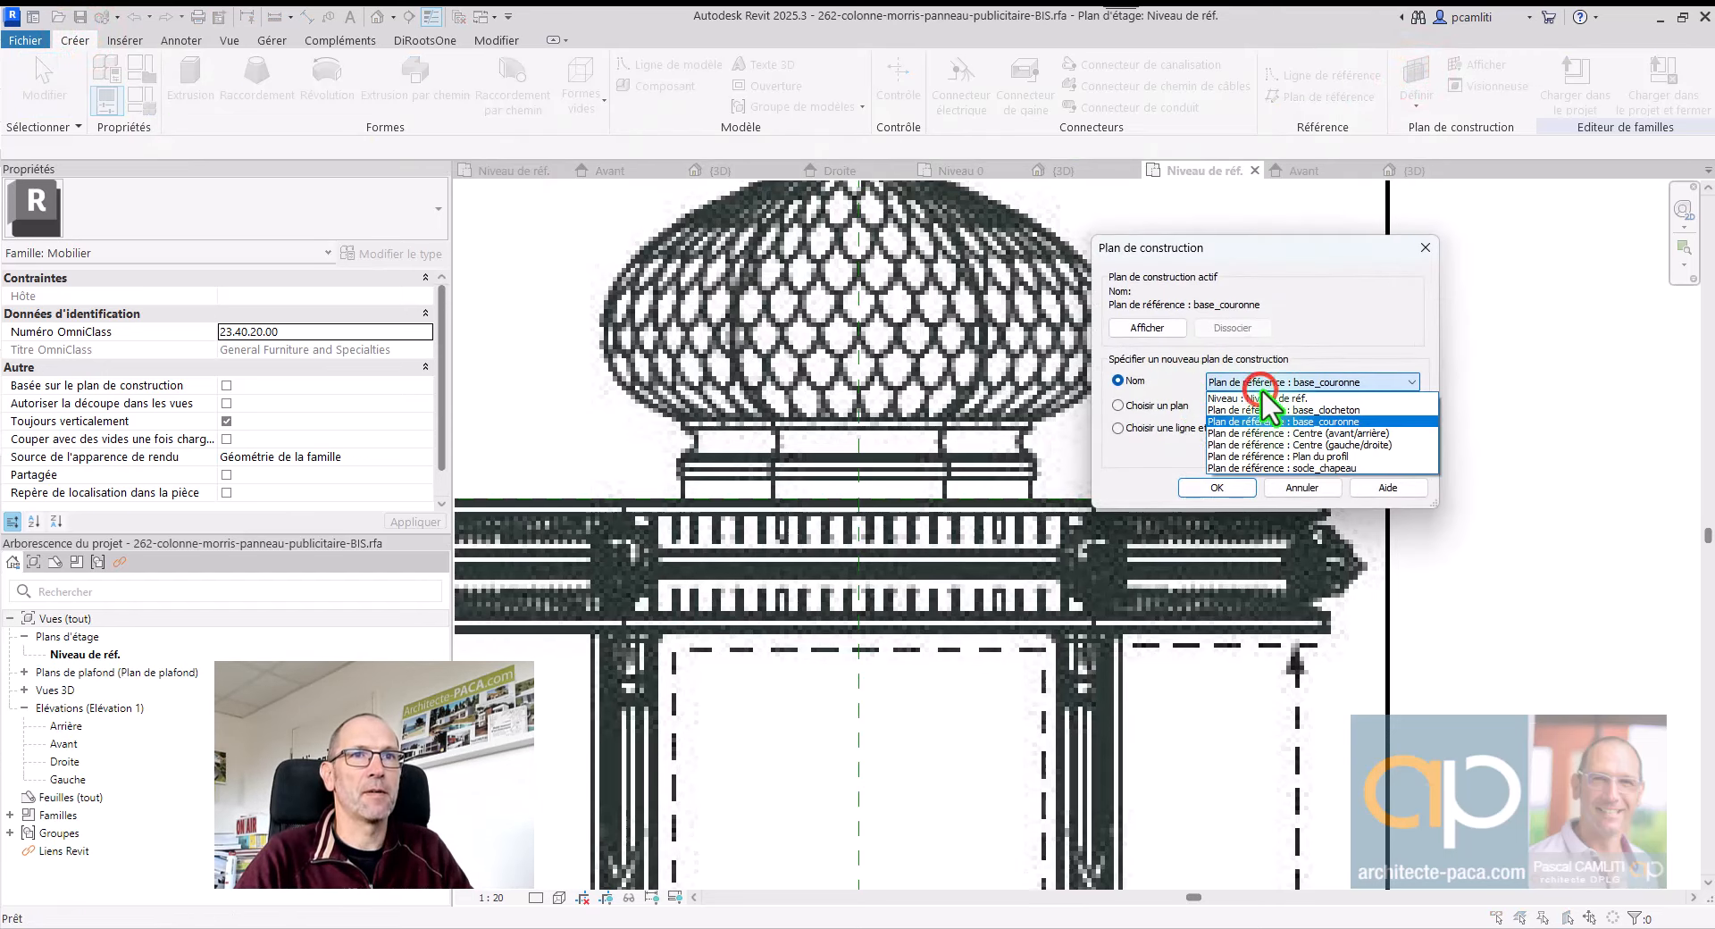
pyautogui.click(1268, 463)
pyautogui.click(1224, 485)
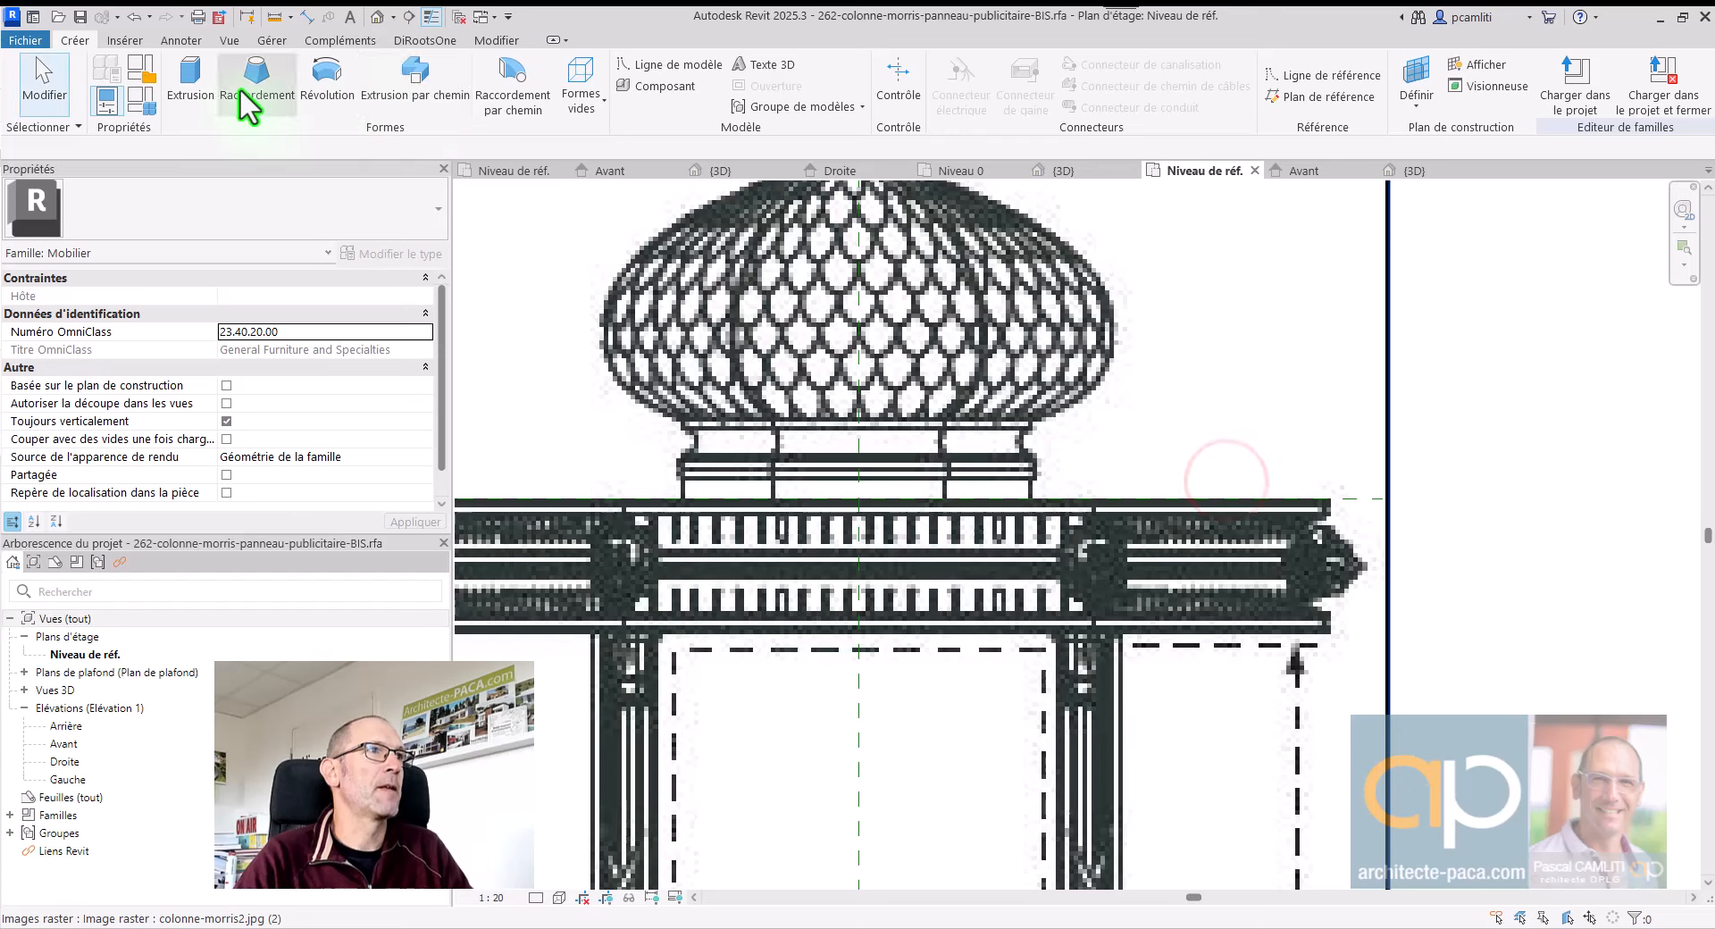
# Step: Start a sweep and sketch a circular trajectory of about 480 mm radius, centred on the reference planes' intersection and reaching the base's outer edge
pyautogui.click(416, 73)
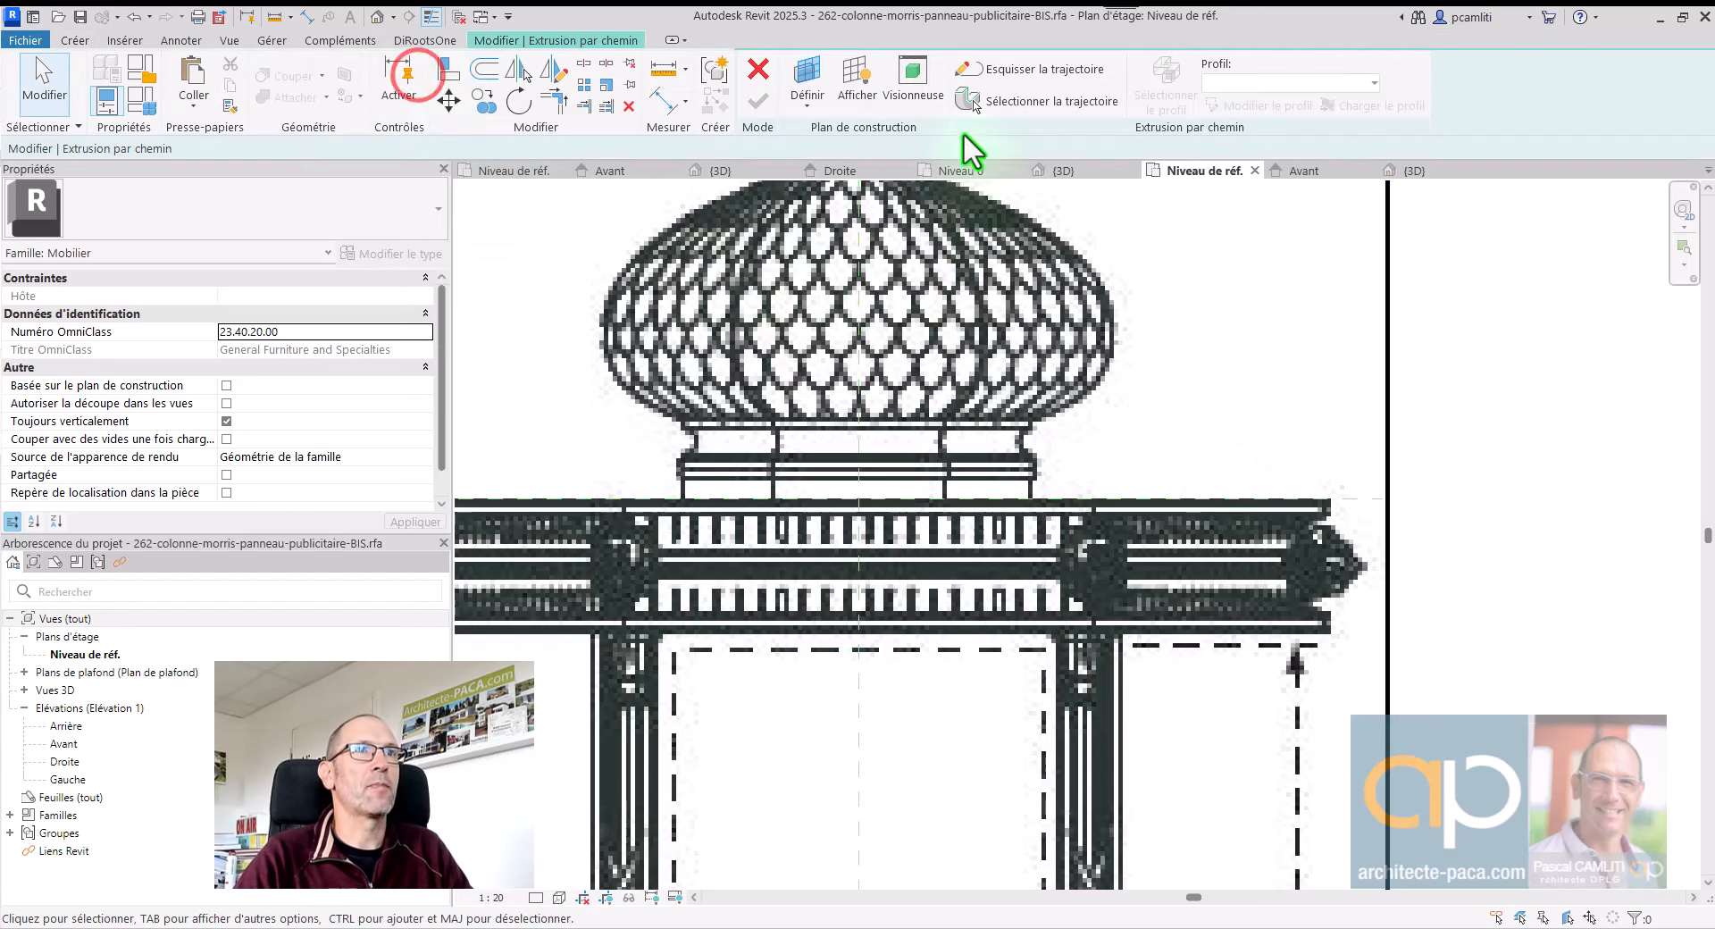
pyautogui.click(1020, 75)
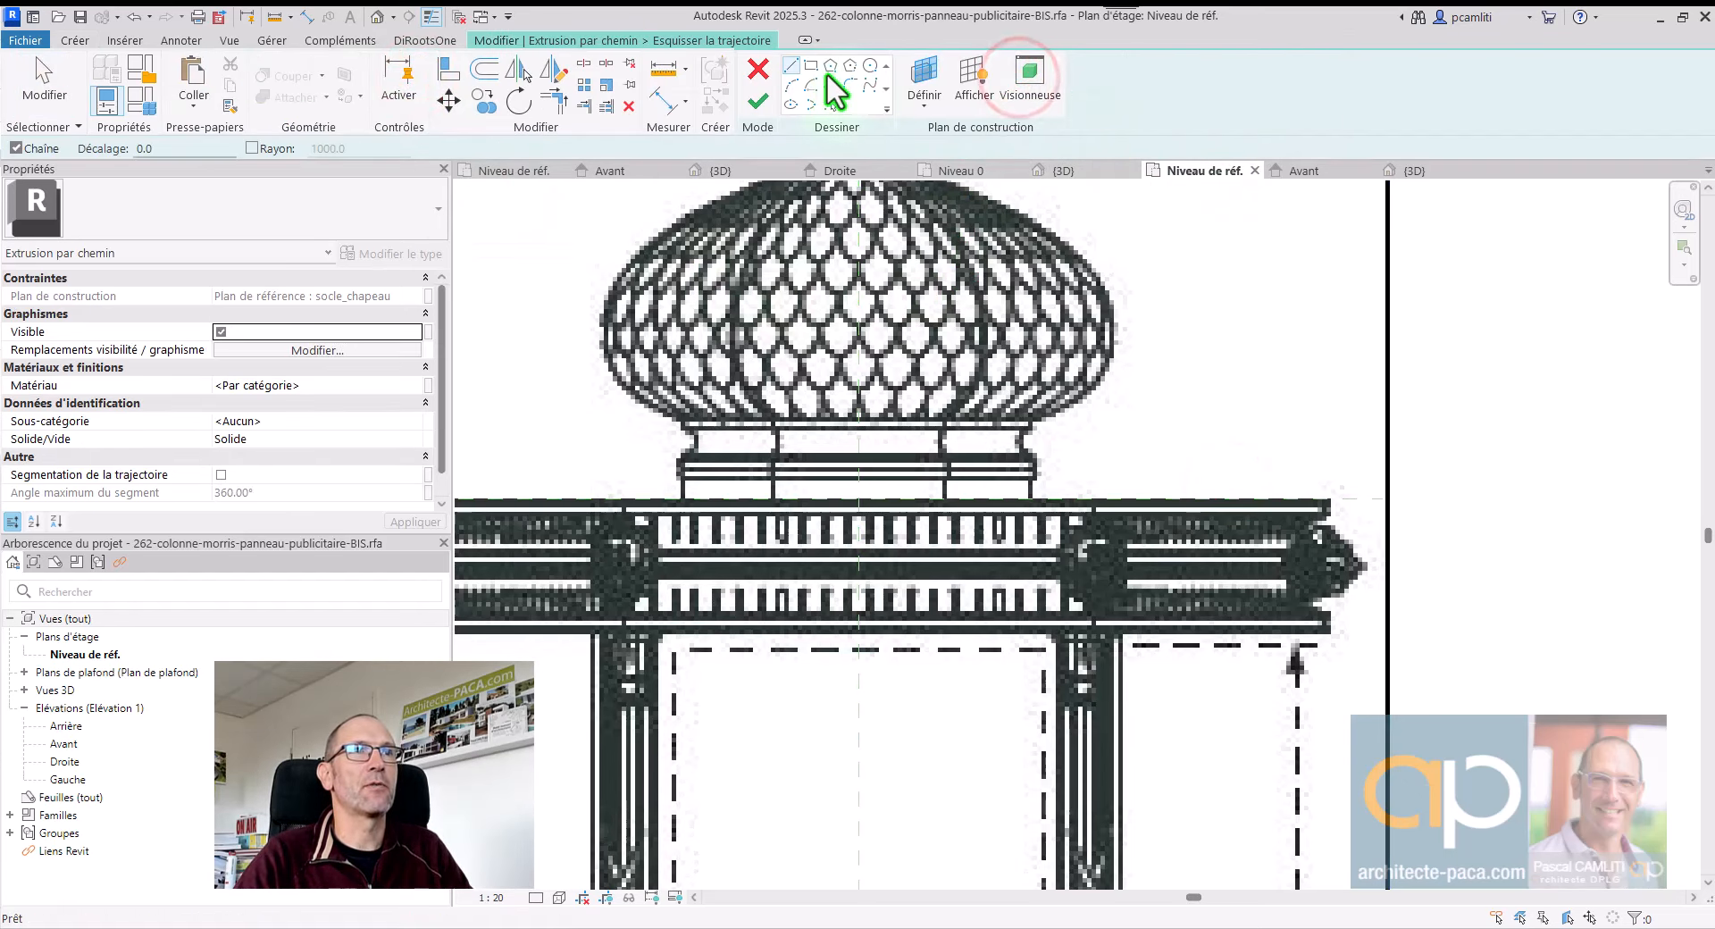
pyautogui.click(871, 65)
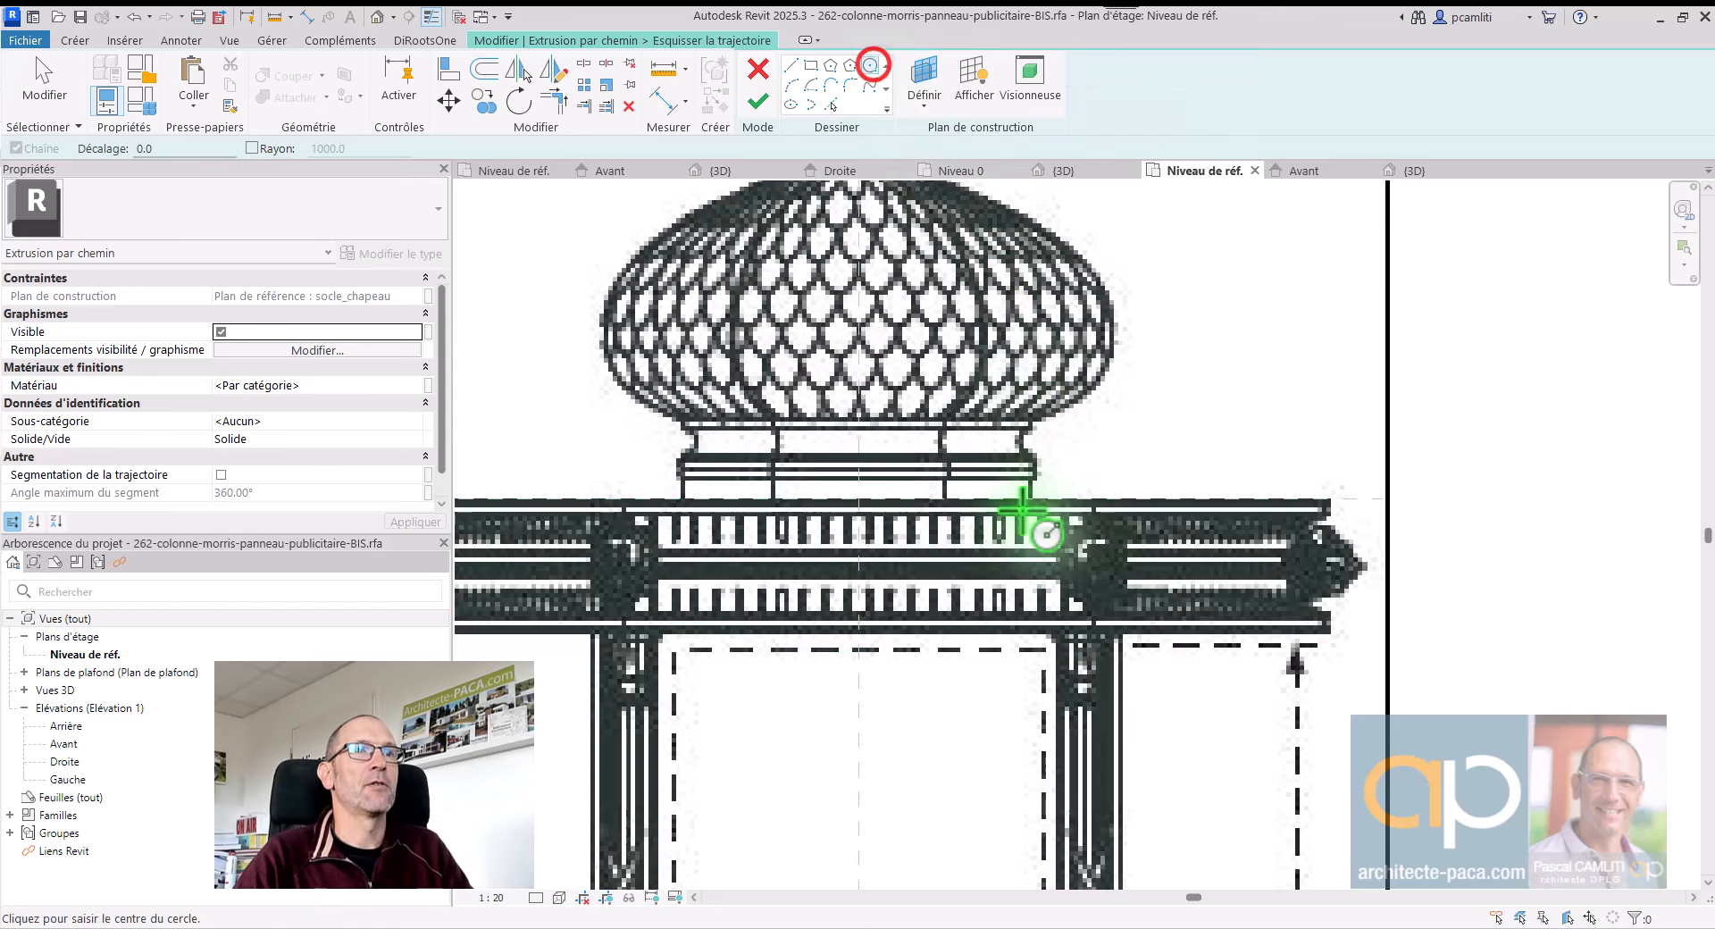
pyautogui.click(862, 499)
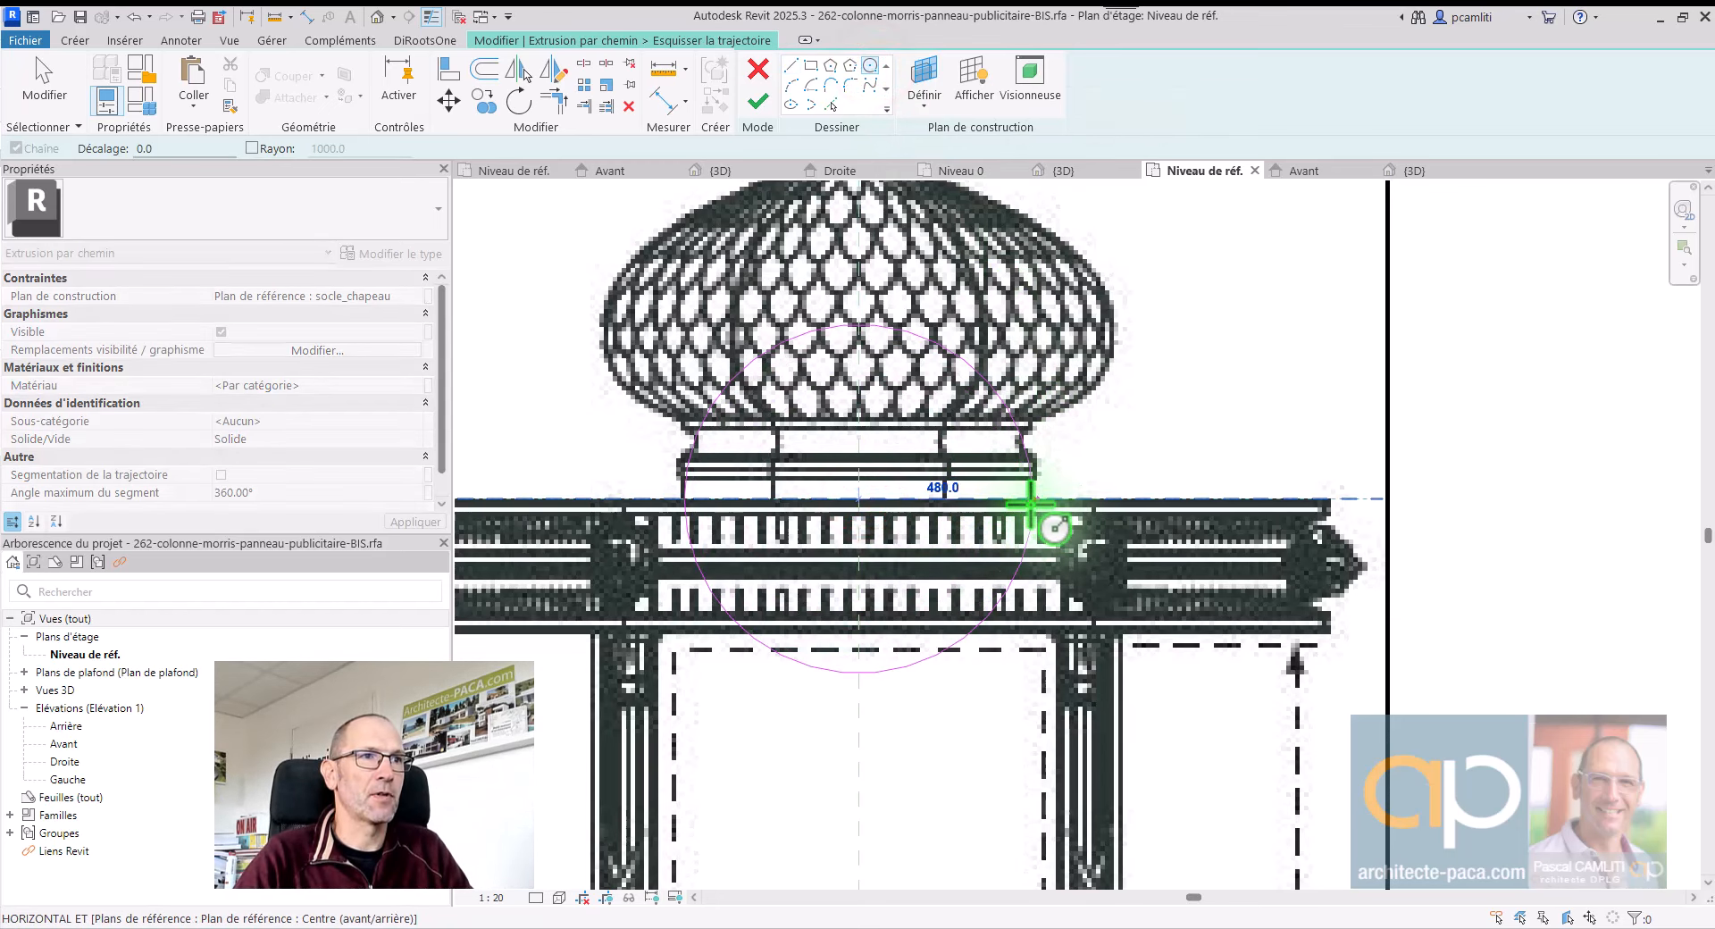
pyautogui.click(1030, 505)
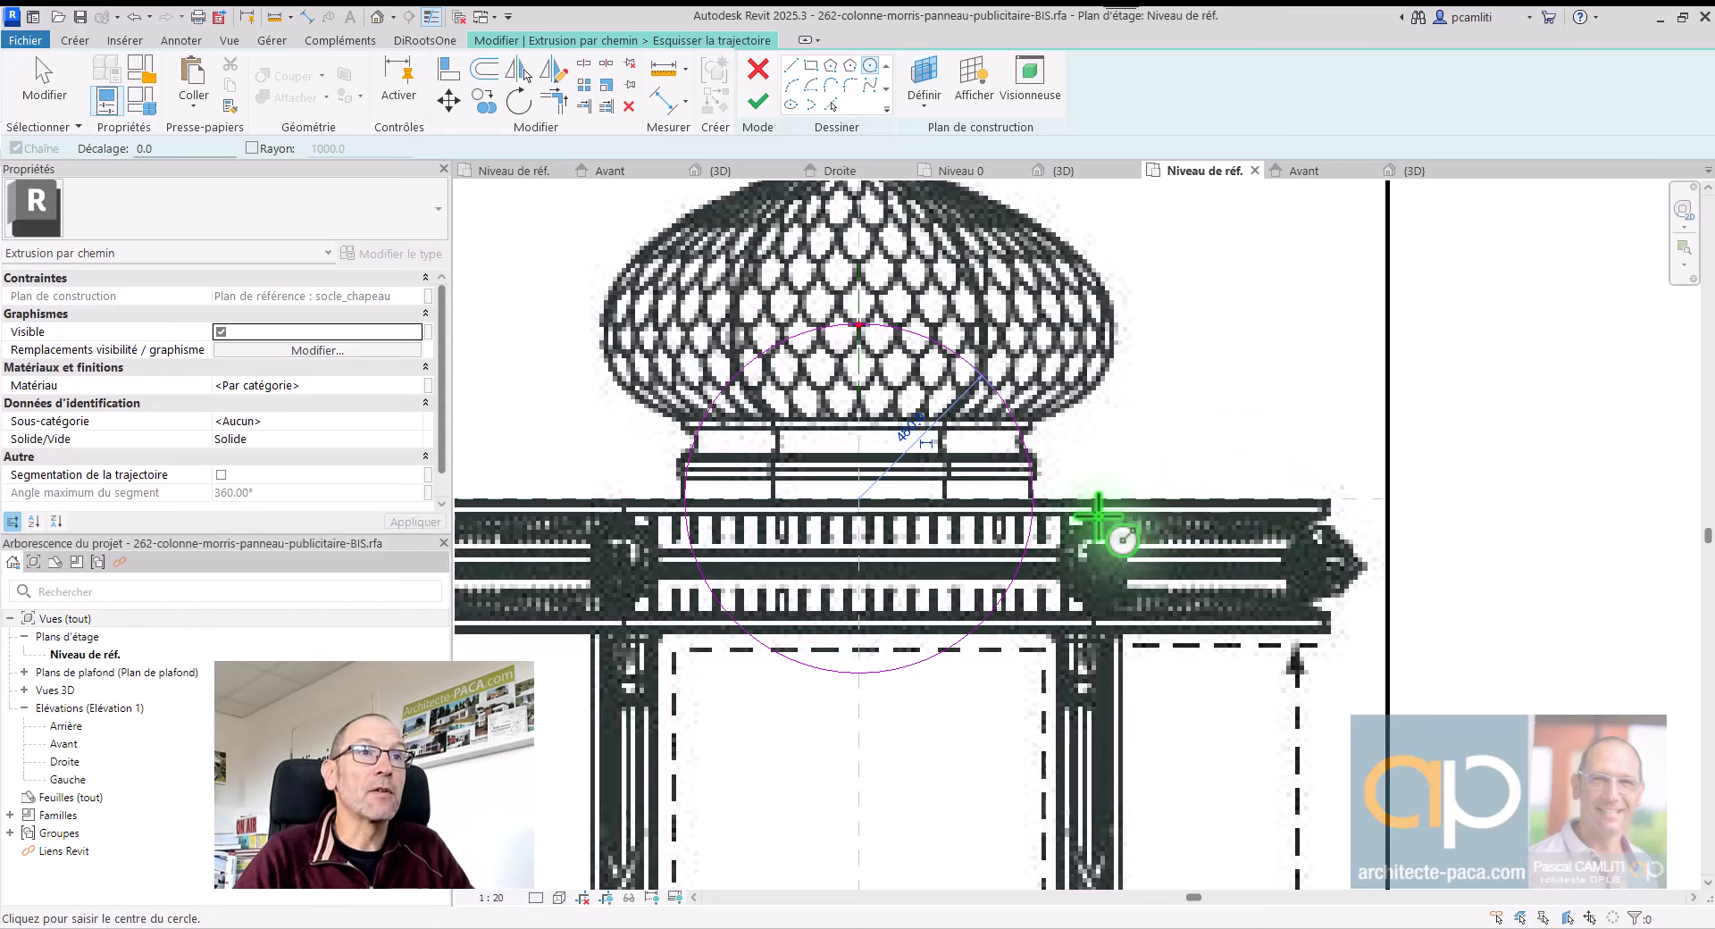
# Step: Move the sweep's profile plane to the circle's intersection with the horizontal centre plane and finish the trajectory
pyautogui.press('Escape')
pyautogui.click(858, 306)
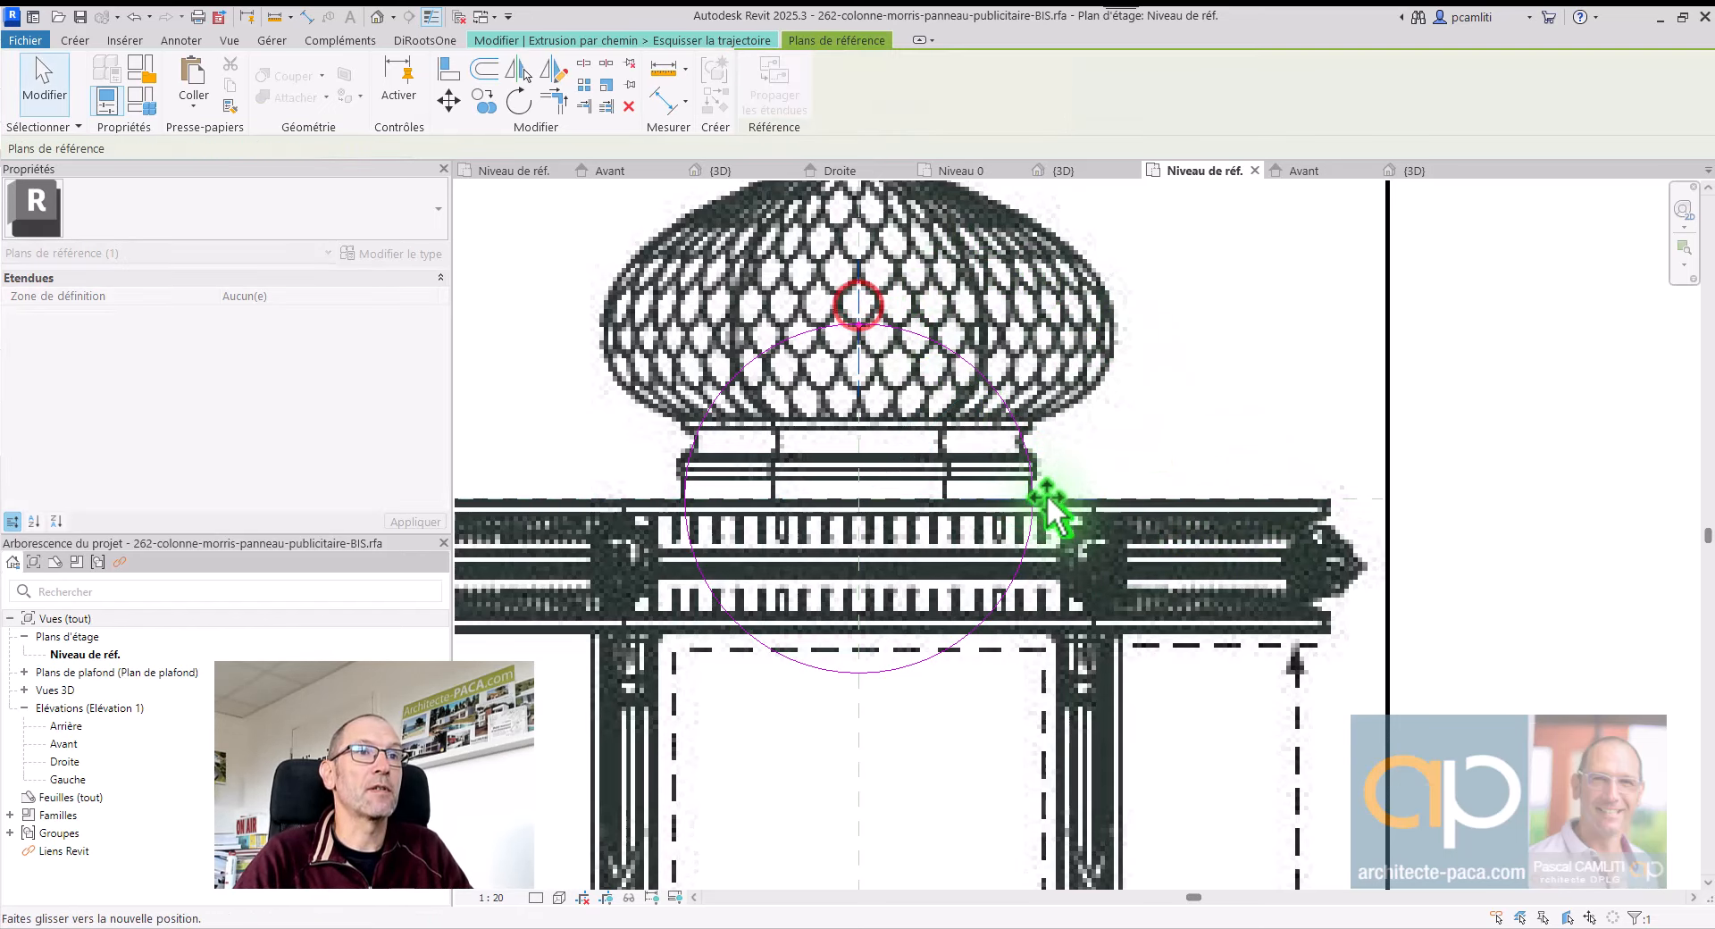
pyautogui.moveTo(1047, 498); pyautogui.dragTo(1038, 499)
pyautogui.click(1167, 478)
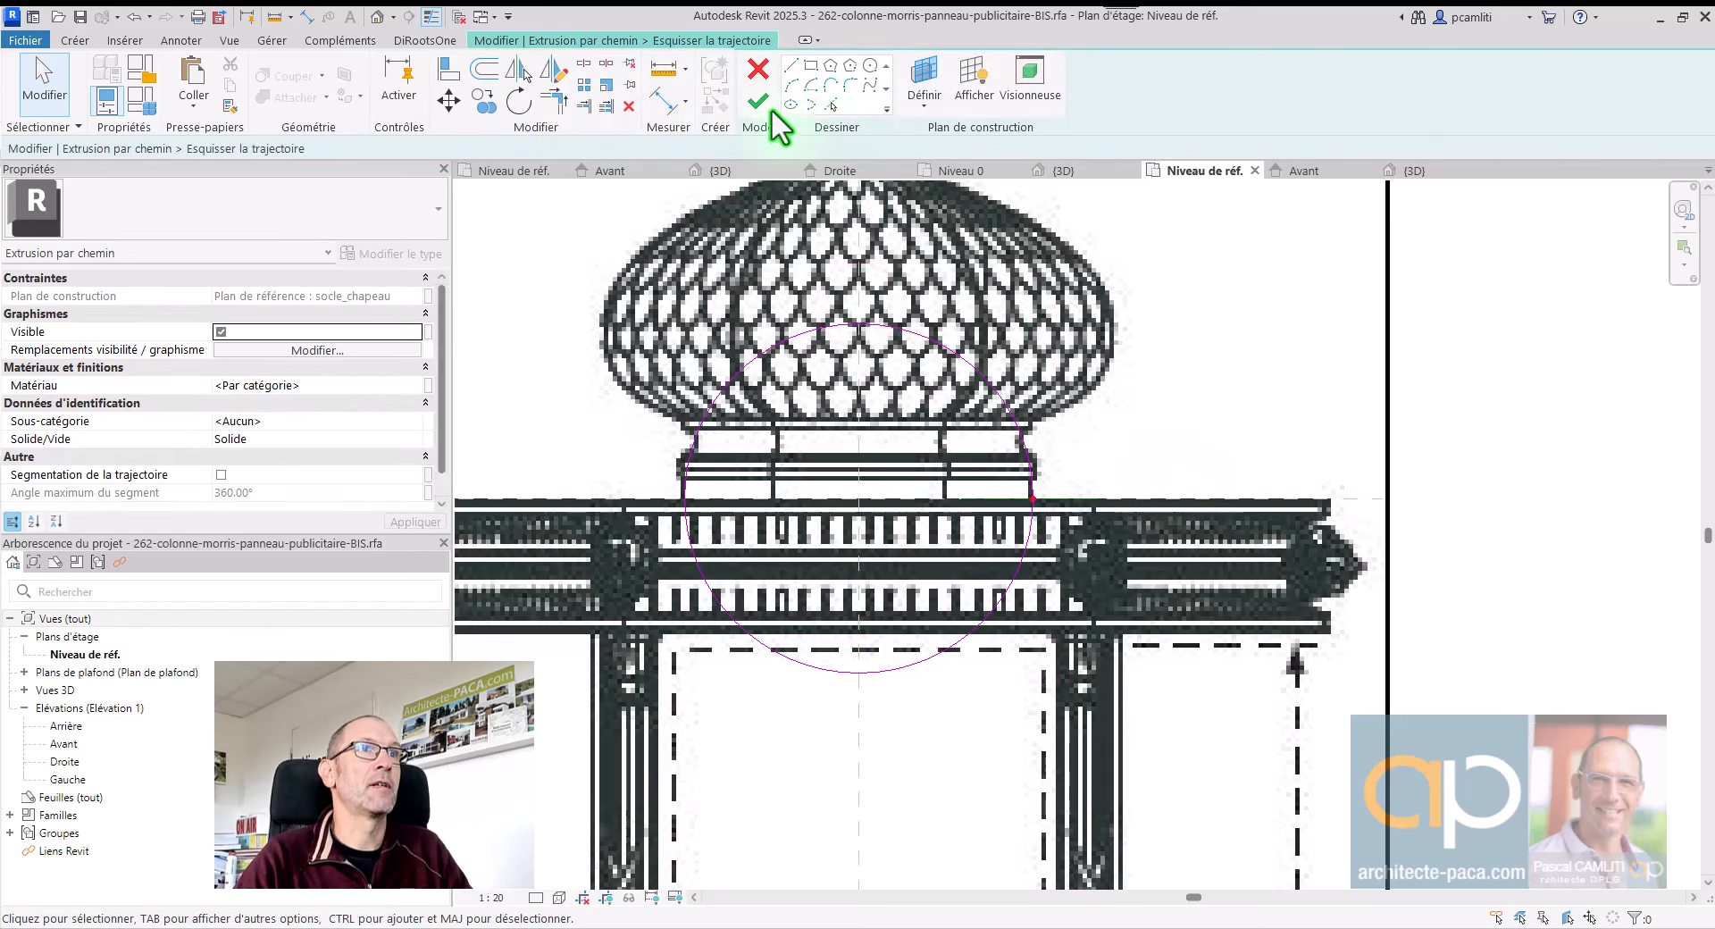
pyautogui.click(770, 109)
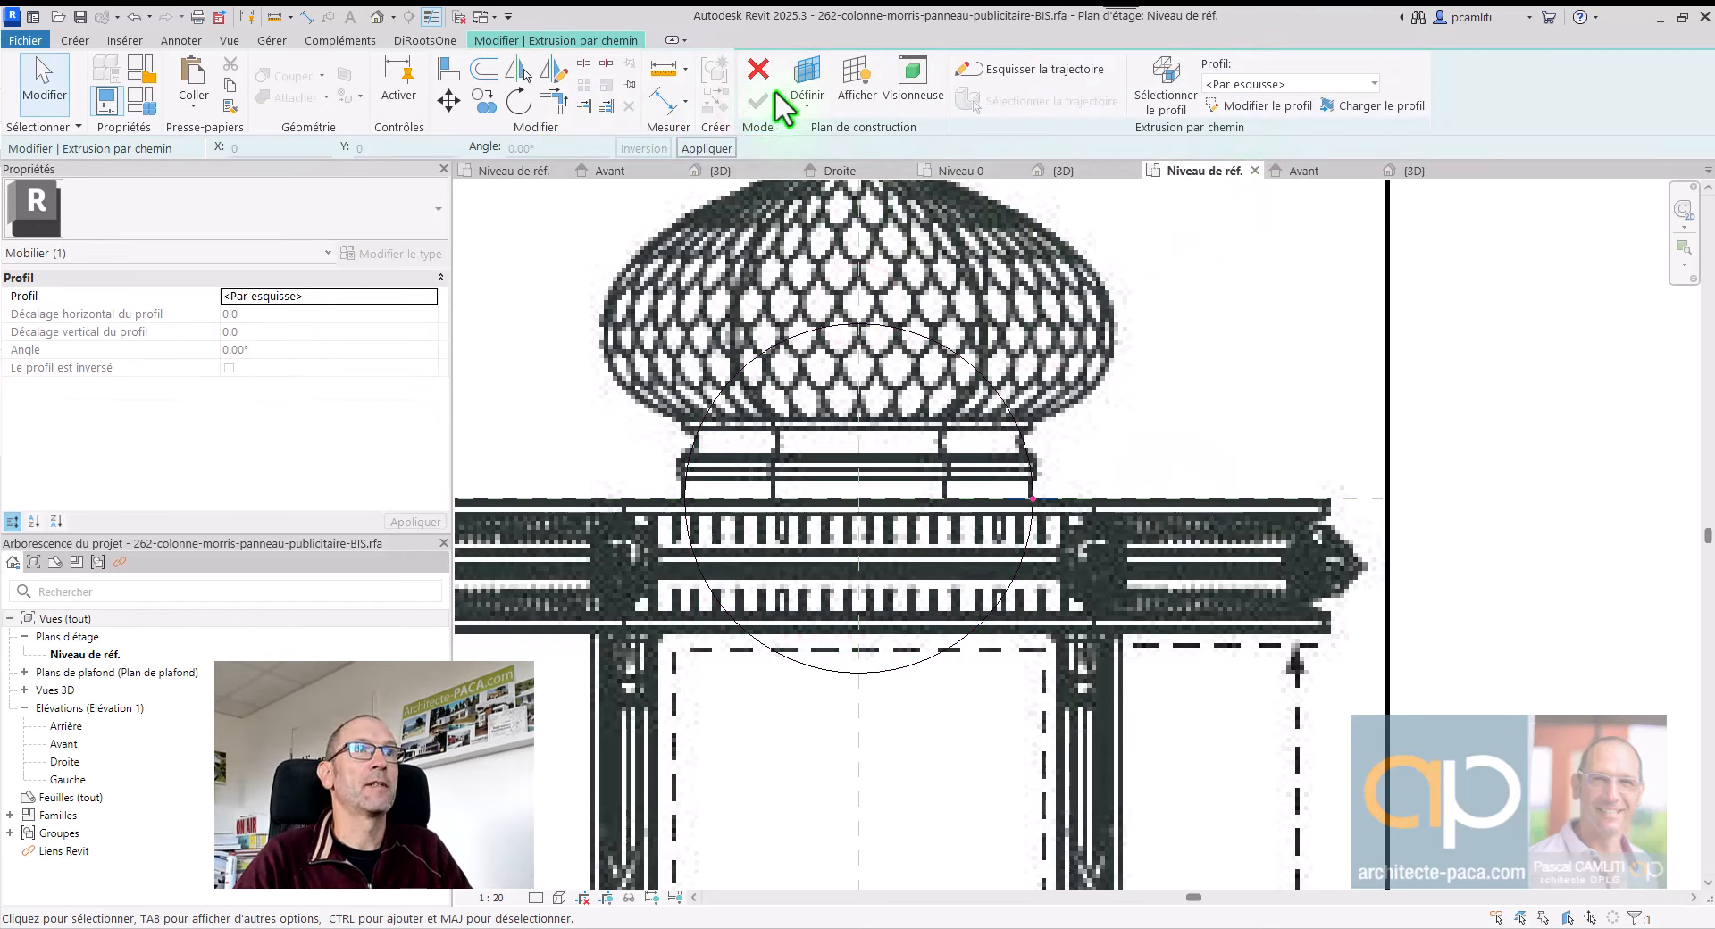
# Step: Edit the sweep profile in the Avant elevation and trace the base's lower edge and projecting moulding with vertical and horizontal lines
pyautogui.click(1229, 107)
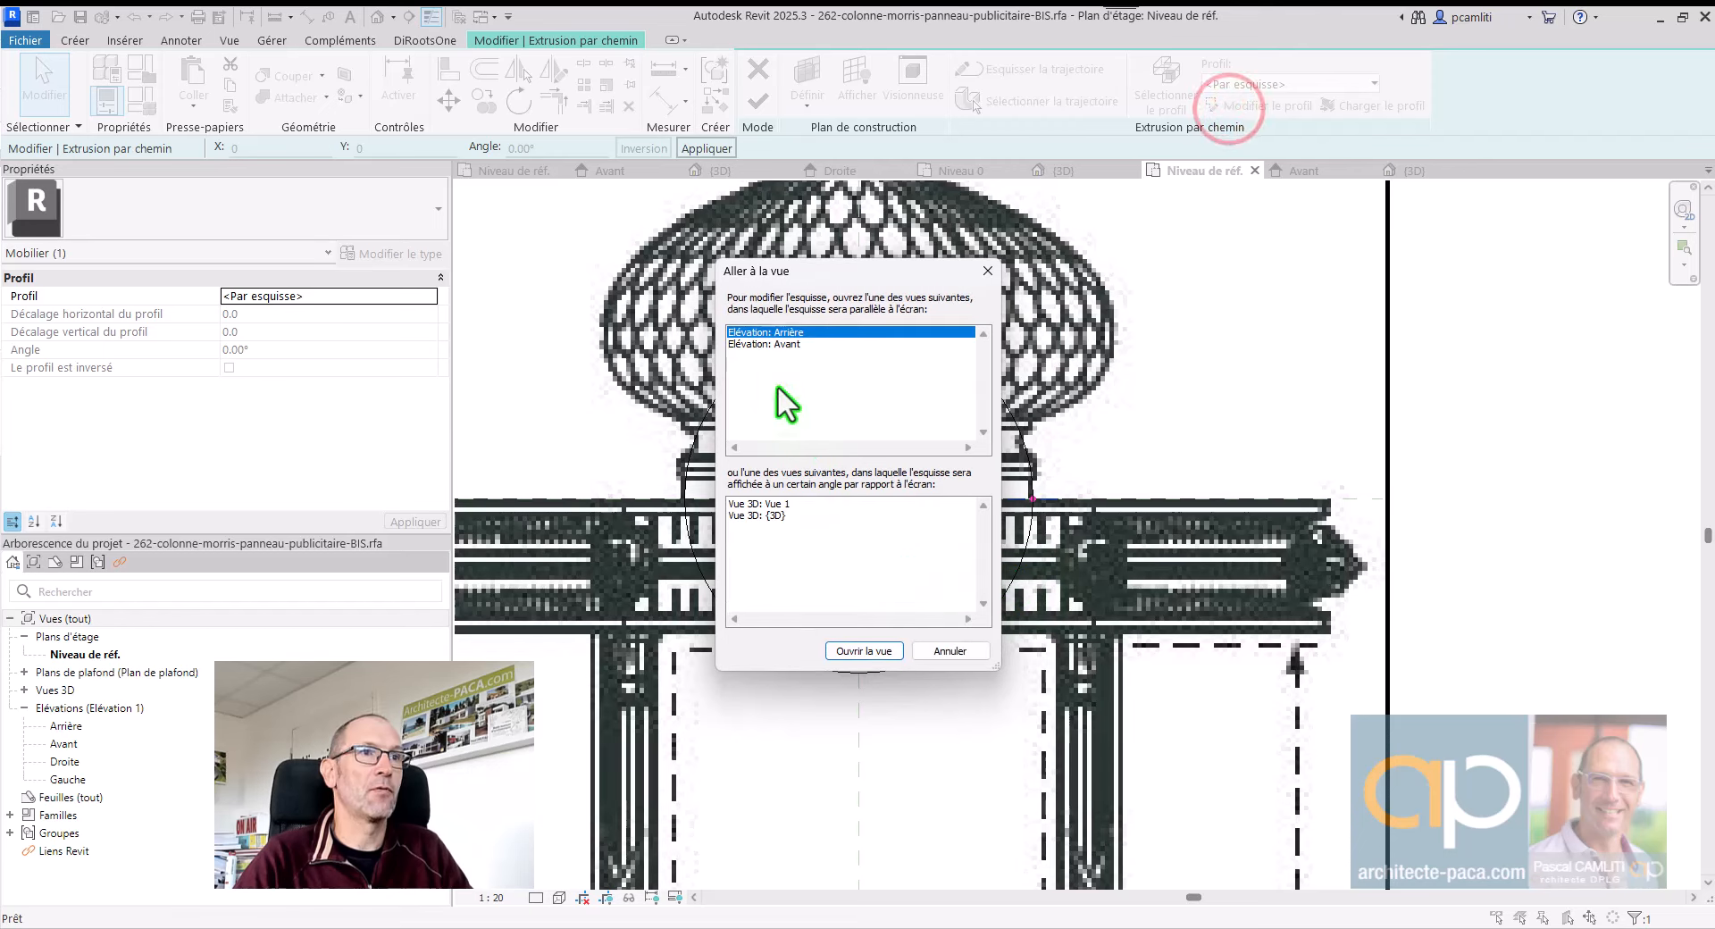
pyautogui.doubleClick(770, 343)
pyautogui.scroll(5, 1073, 612)
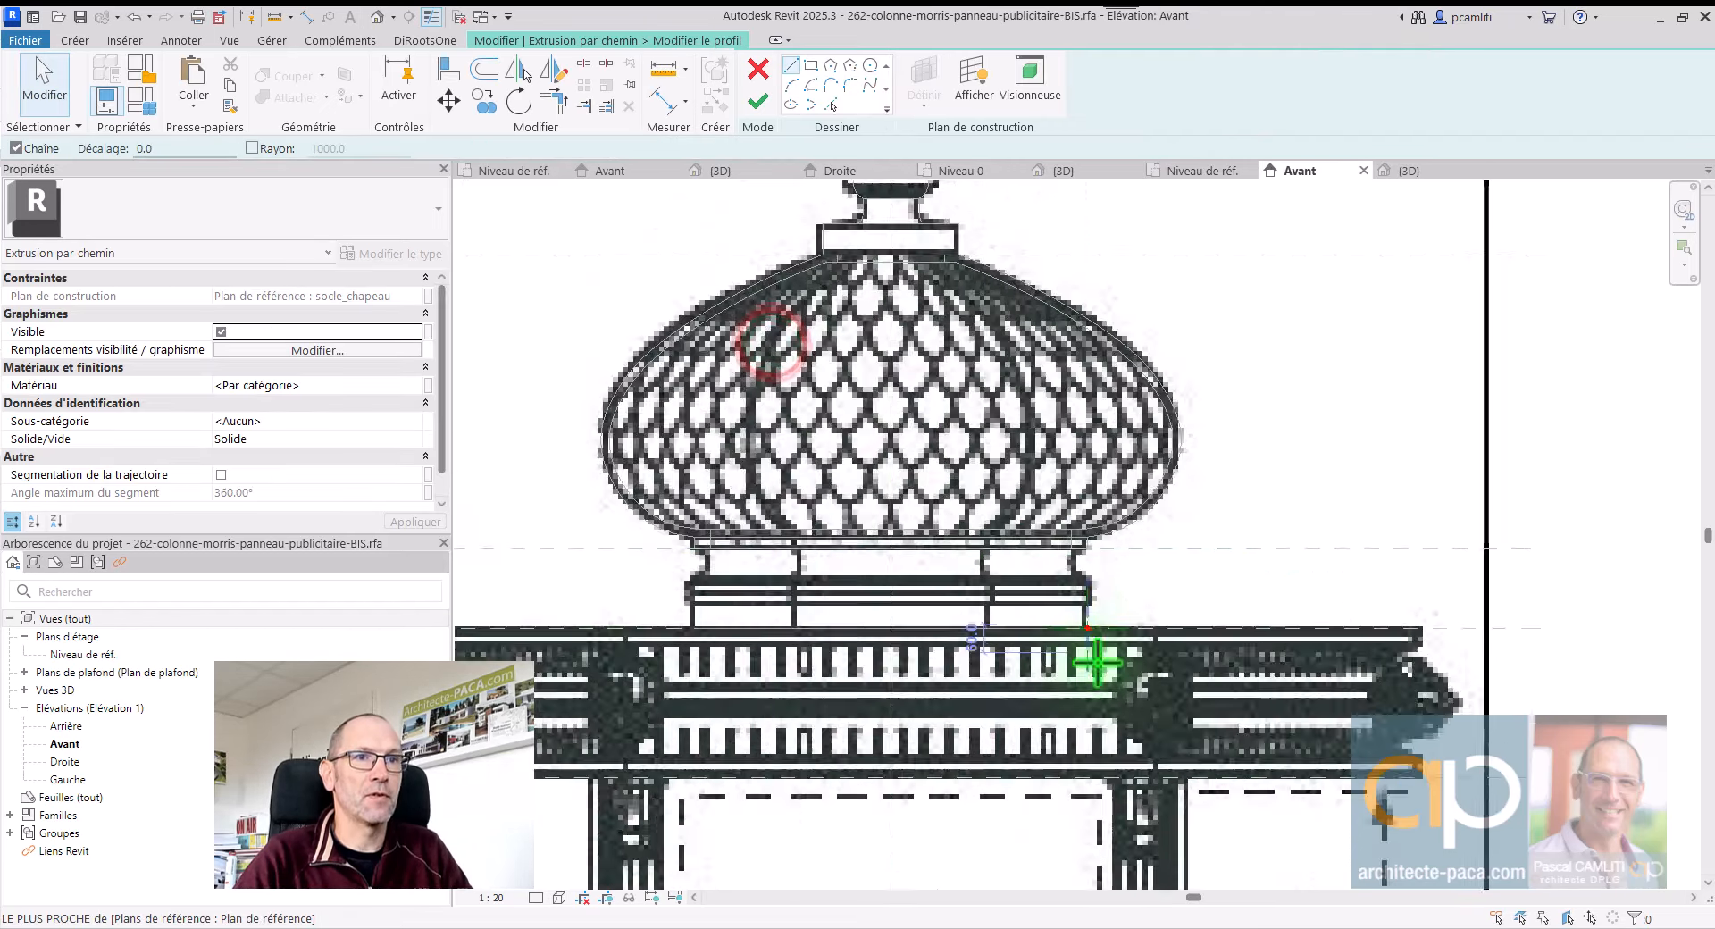
pyautogui.scroll(2, 1073, 612)
pyautogui.click(1093, 574)
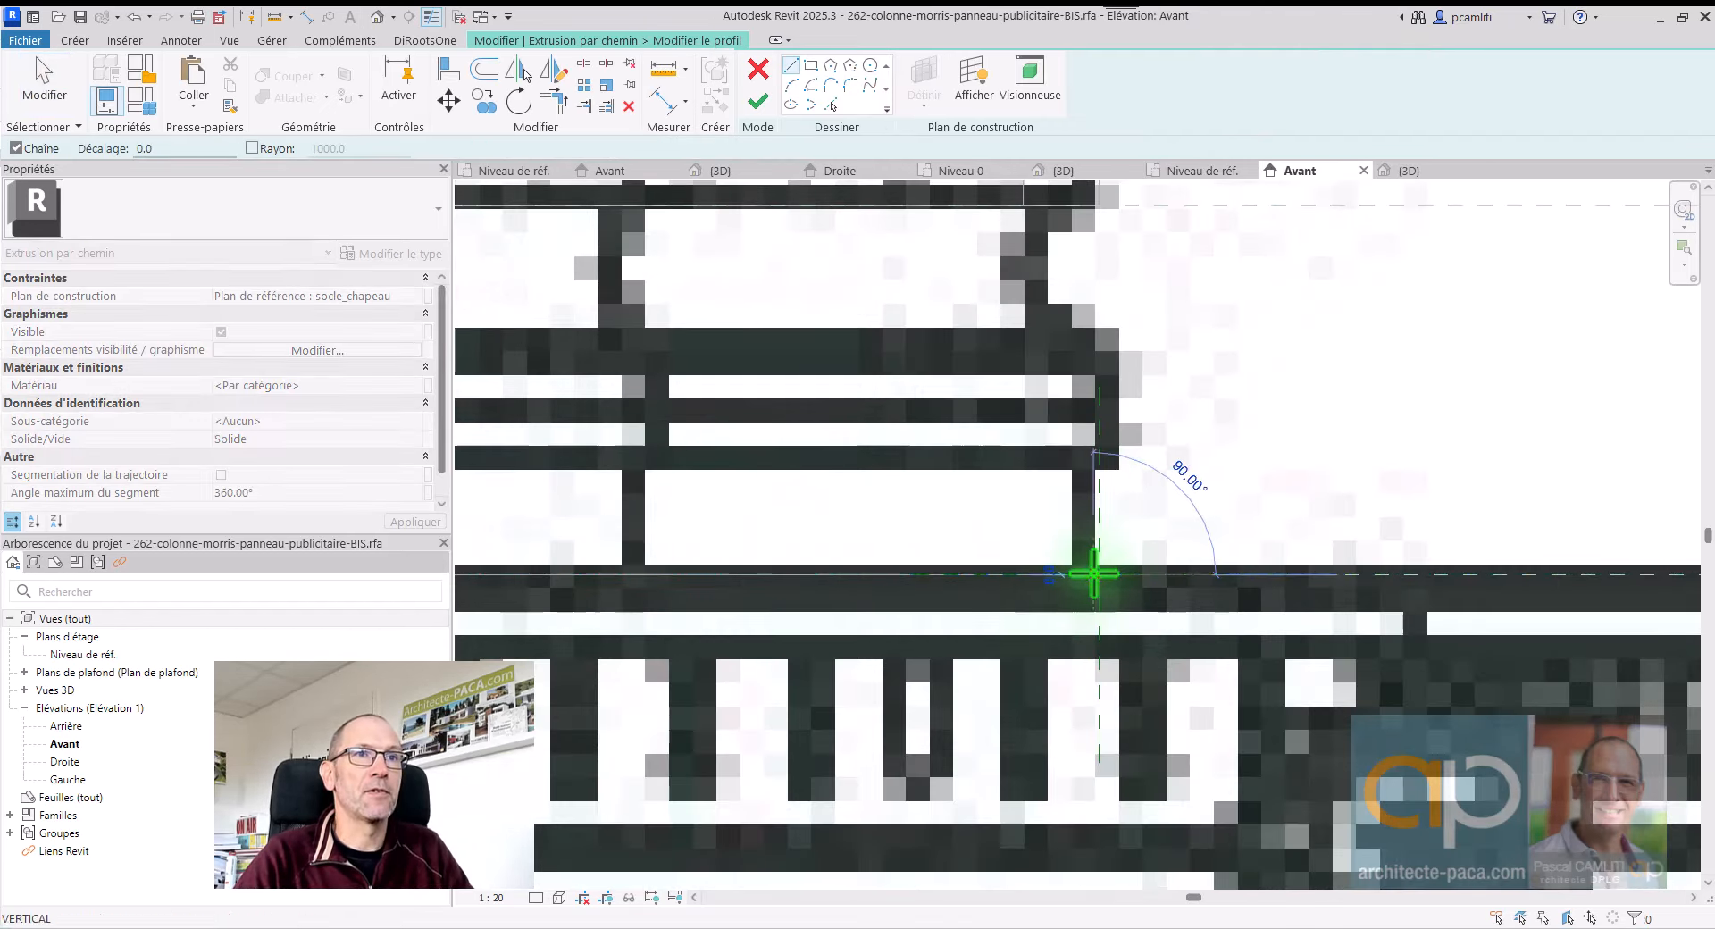
pyautogui.click(1097, 469)
pyautogui.click(1131, 470)
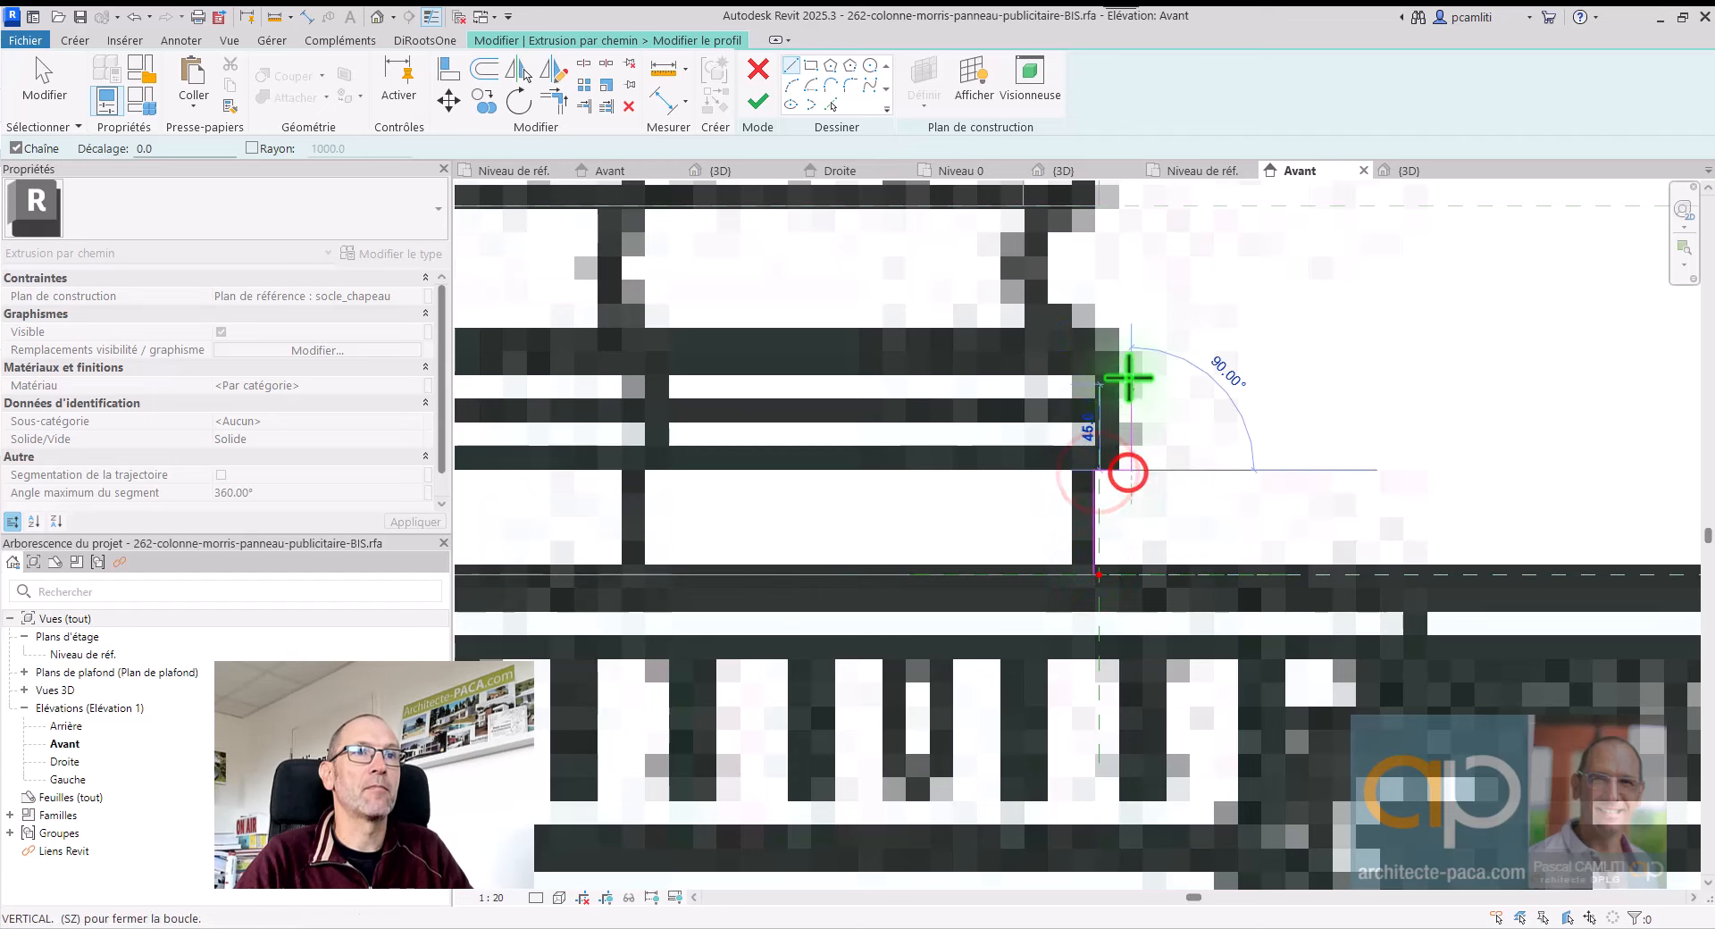
pyautogui.click(1130, 356)
pyautogui.click(1097, 356)
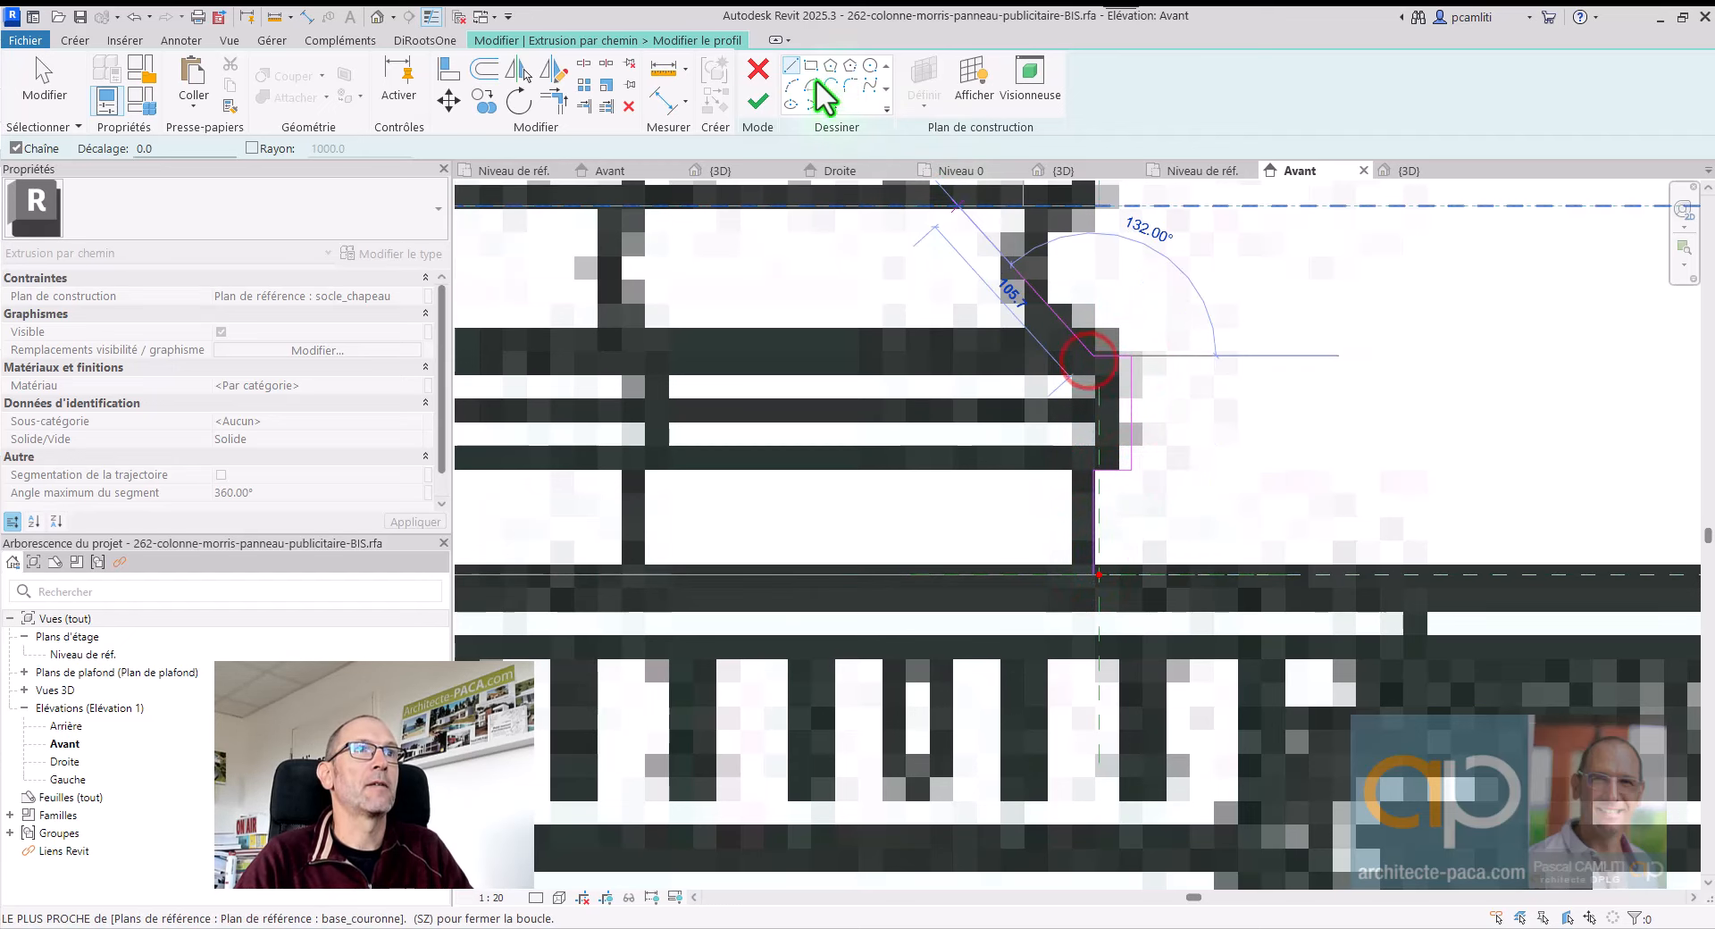
# Step: Add a concave arc from the end of the moulding's upper line up to the base_couronne reference plane
pyautogui.click(793, 87)
pyautogui.click(1097, 356)
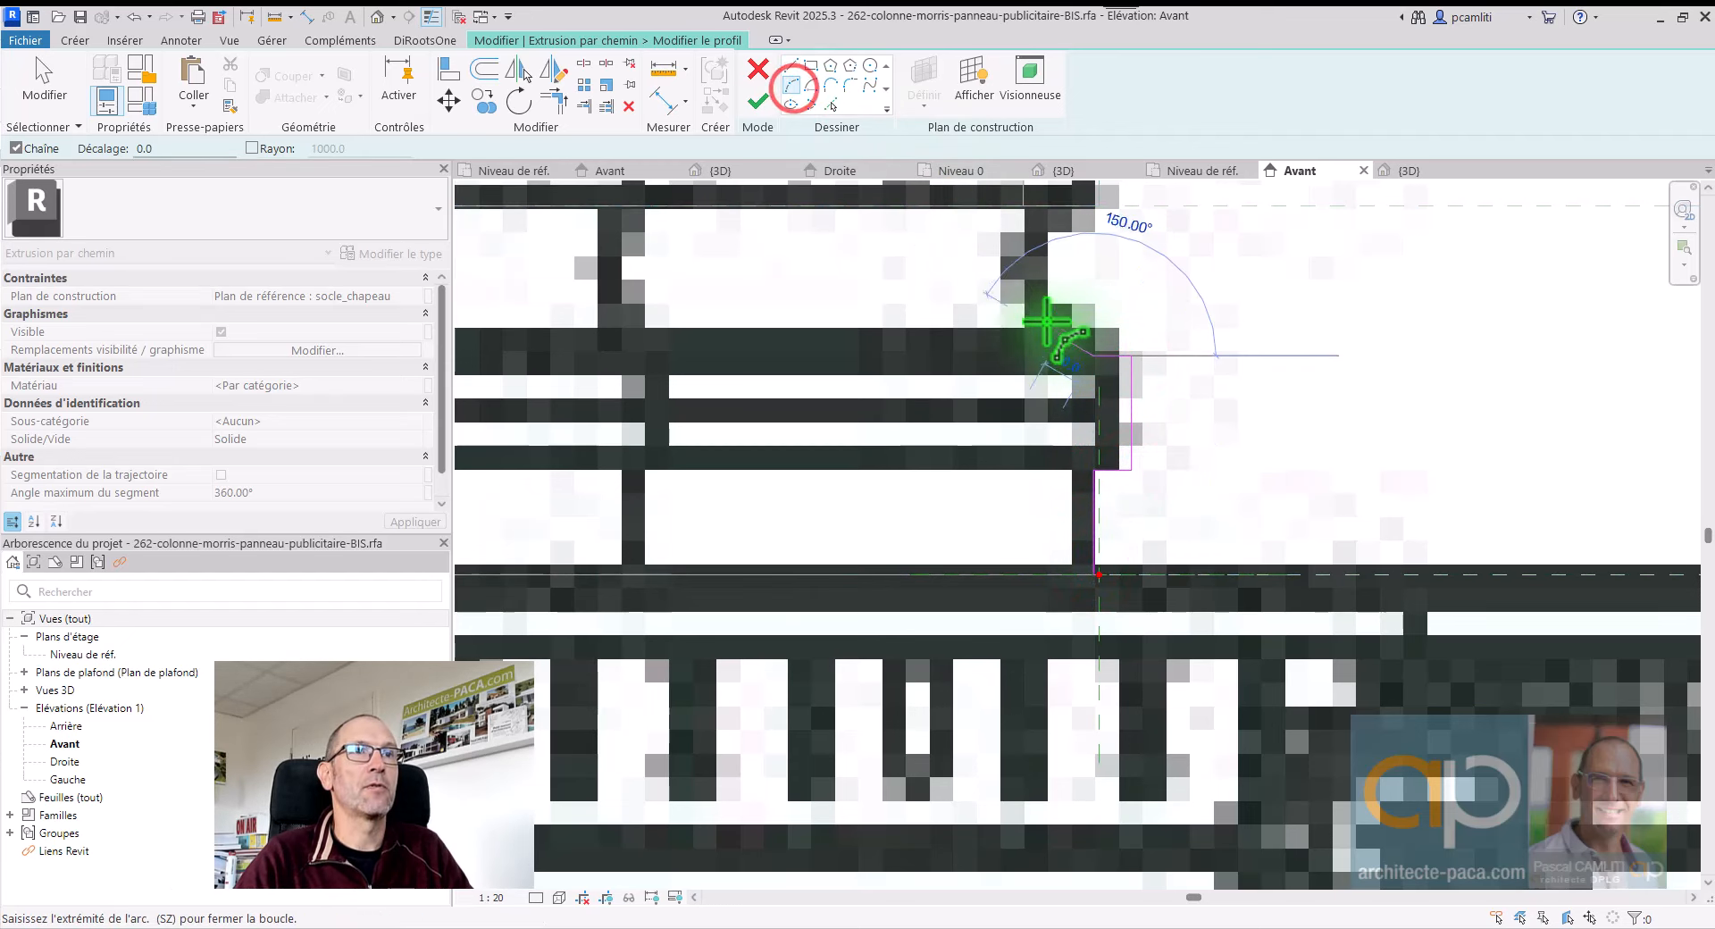
pyautogui.click(1068, 208)
pyautogui.click(1036, 238)
pyautogui.scroll(-2, 1161, 312)
pyautogui.moveTo(1216, 342); pyautogui.dragTo(1353, 346, button='middle')
pyautogui.scroll(-2, 1327, 329)
pyautogui.scroll(-1, 1317, 331)
pyautogui.press('Escape')
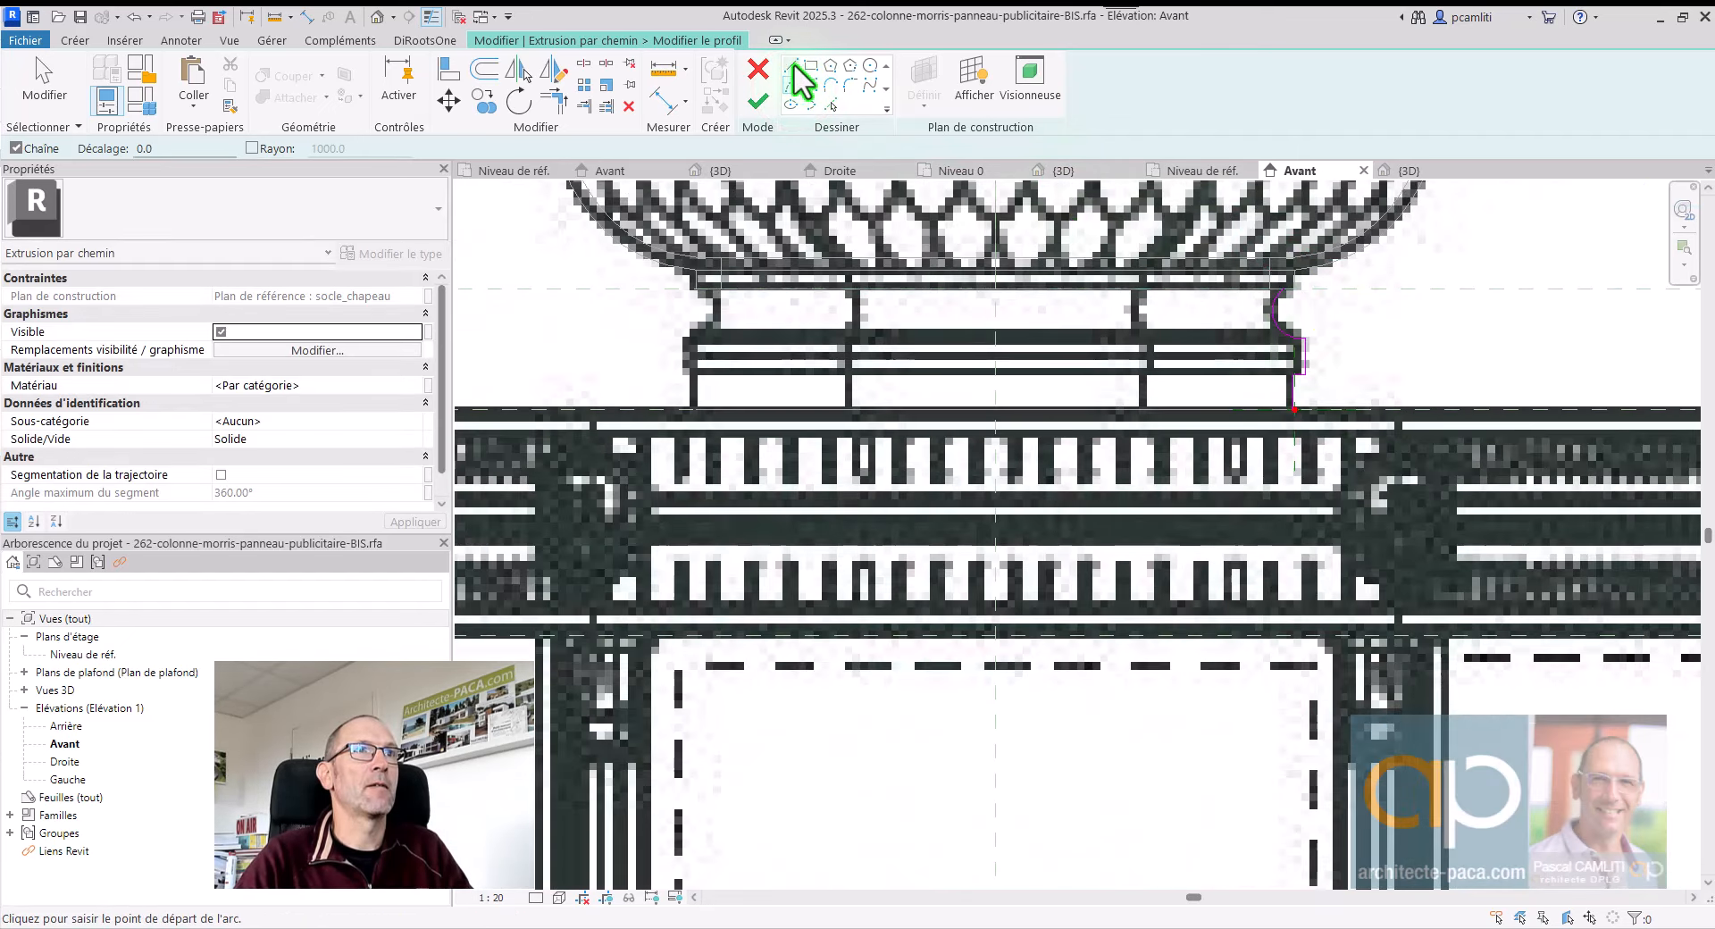
# Step: Close the profile with an upper horizontal line, a vertical line near the column axis and a lower line along socle_chapeau, and try to finish it
pyautogui.click(792, 66)
pyautogui.click(1284, 285)
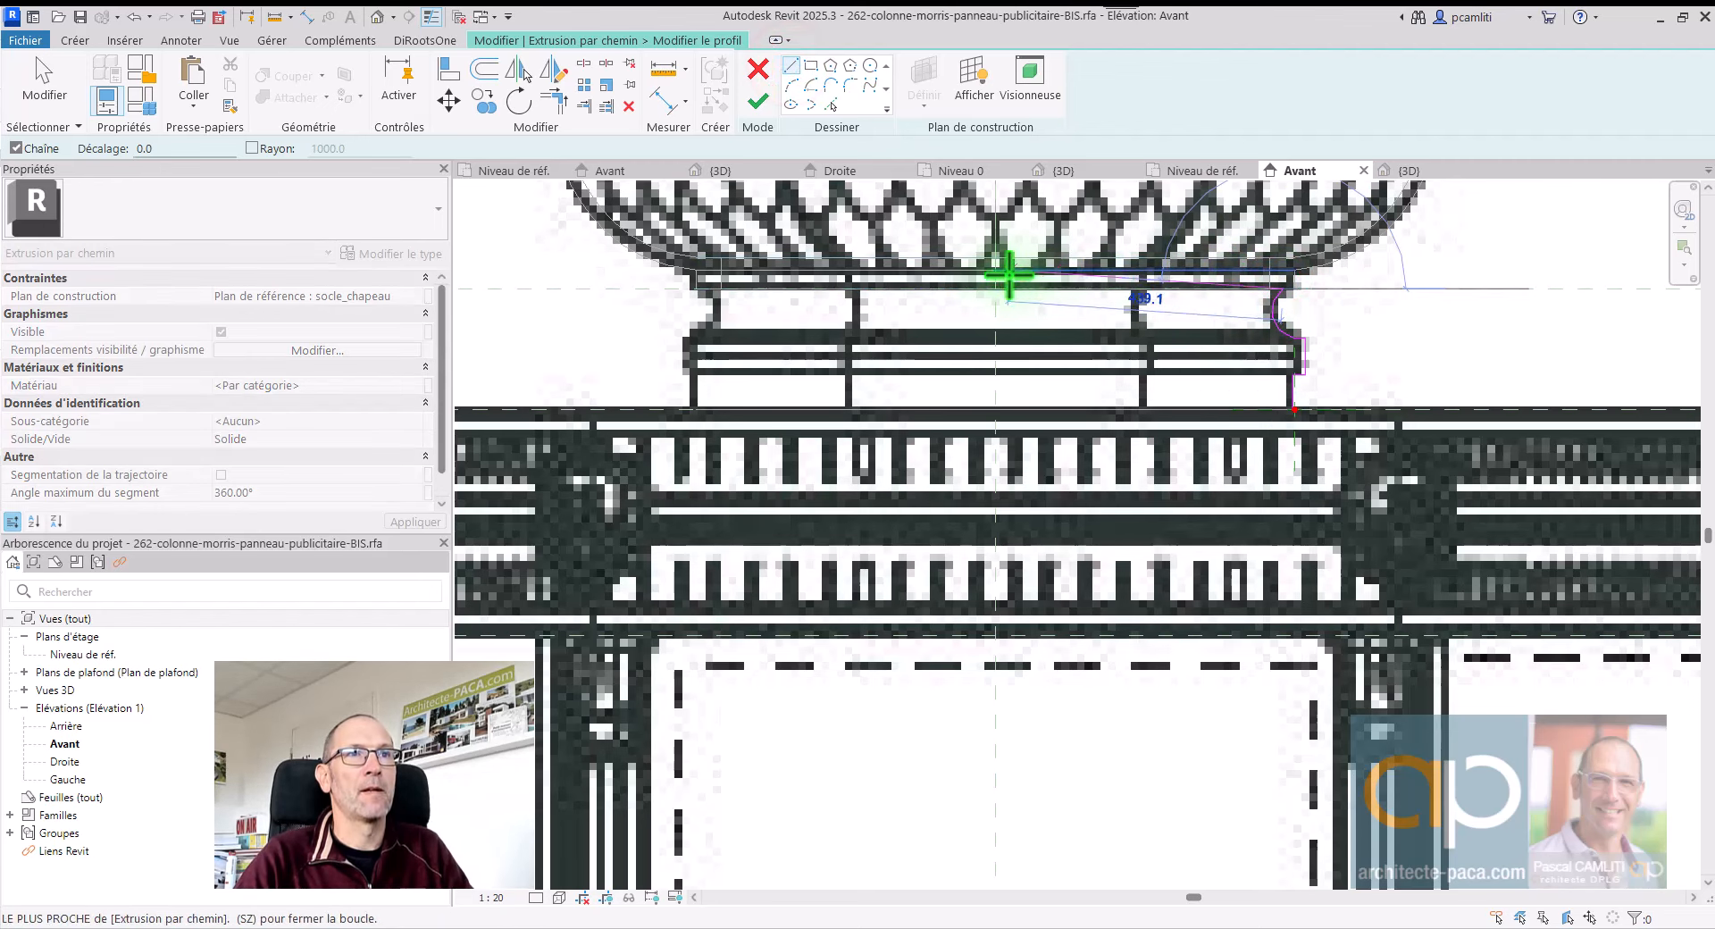
pyautogui.click(1019, 288)
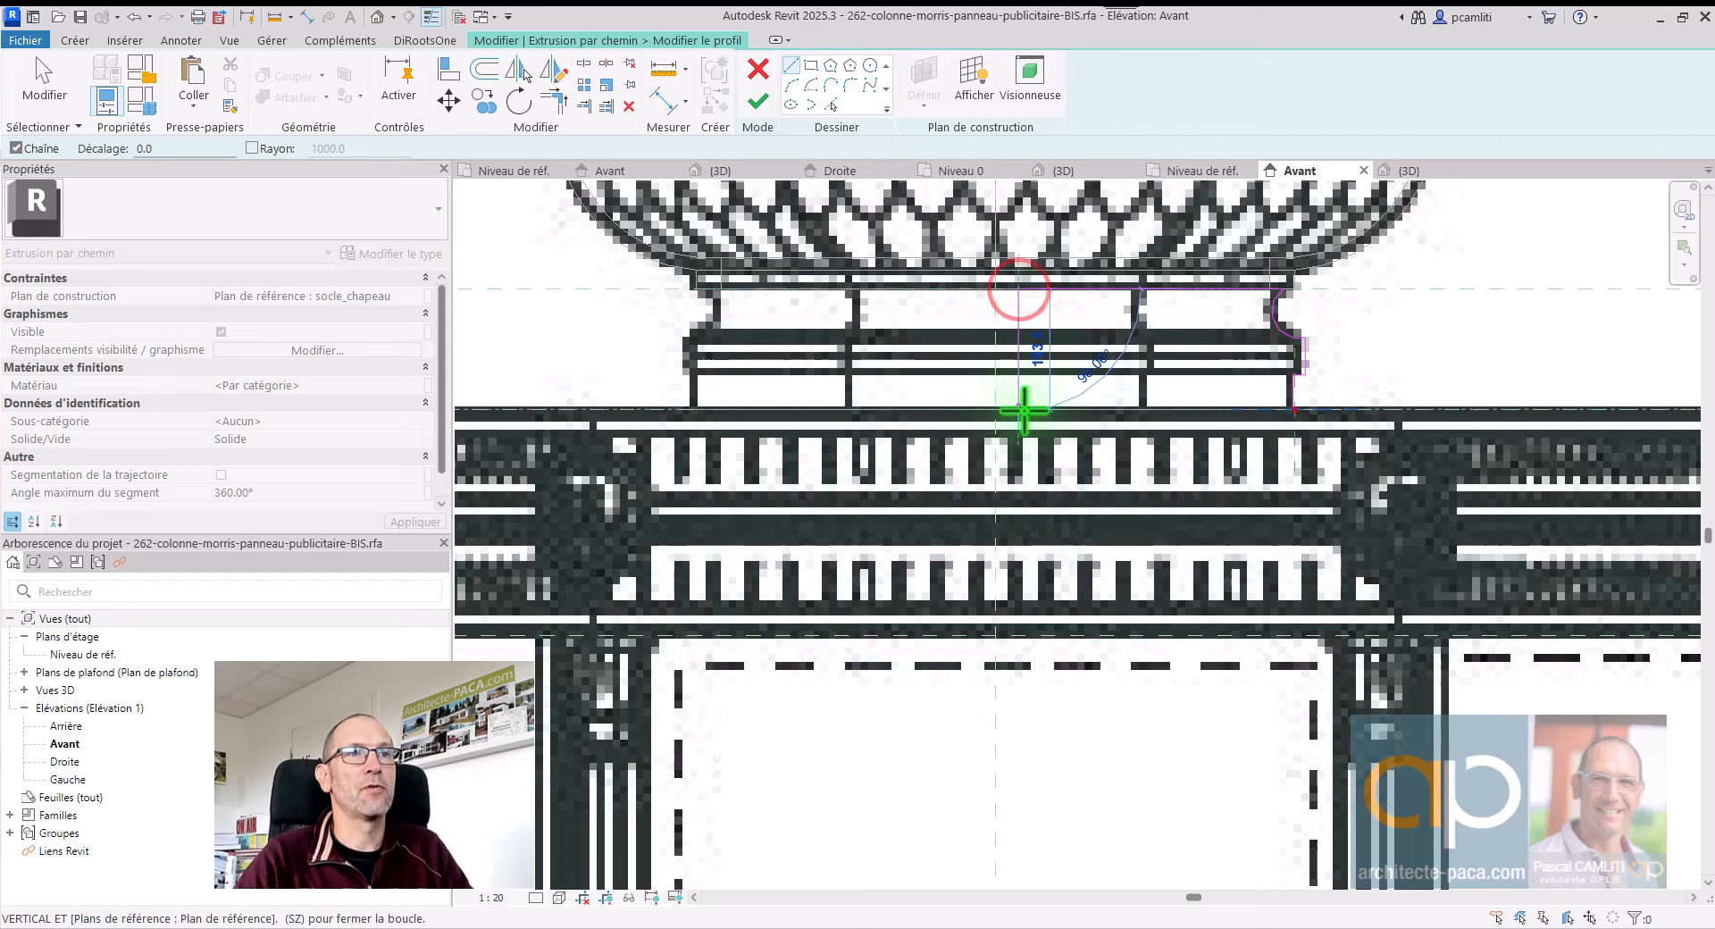
pyautogui.click(1021, 409)
pyautogui.click(1295, 411)
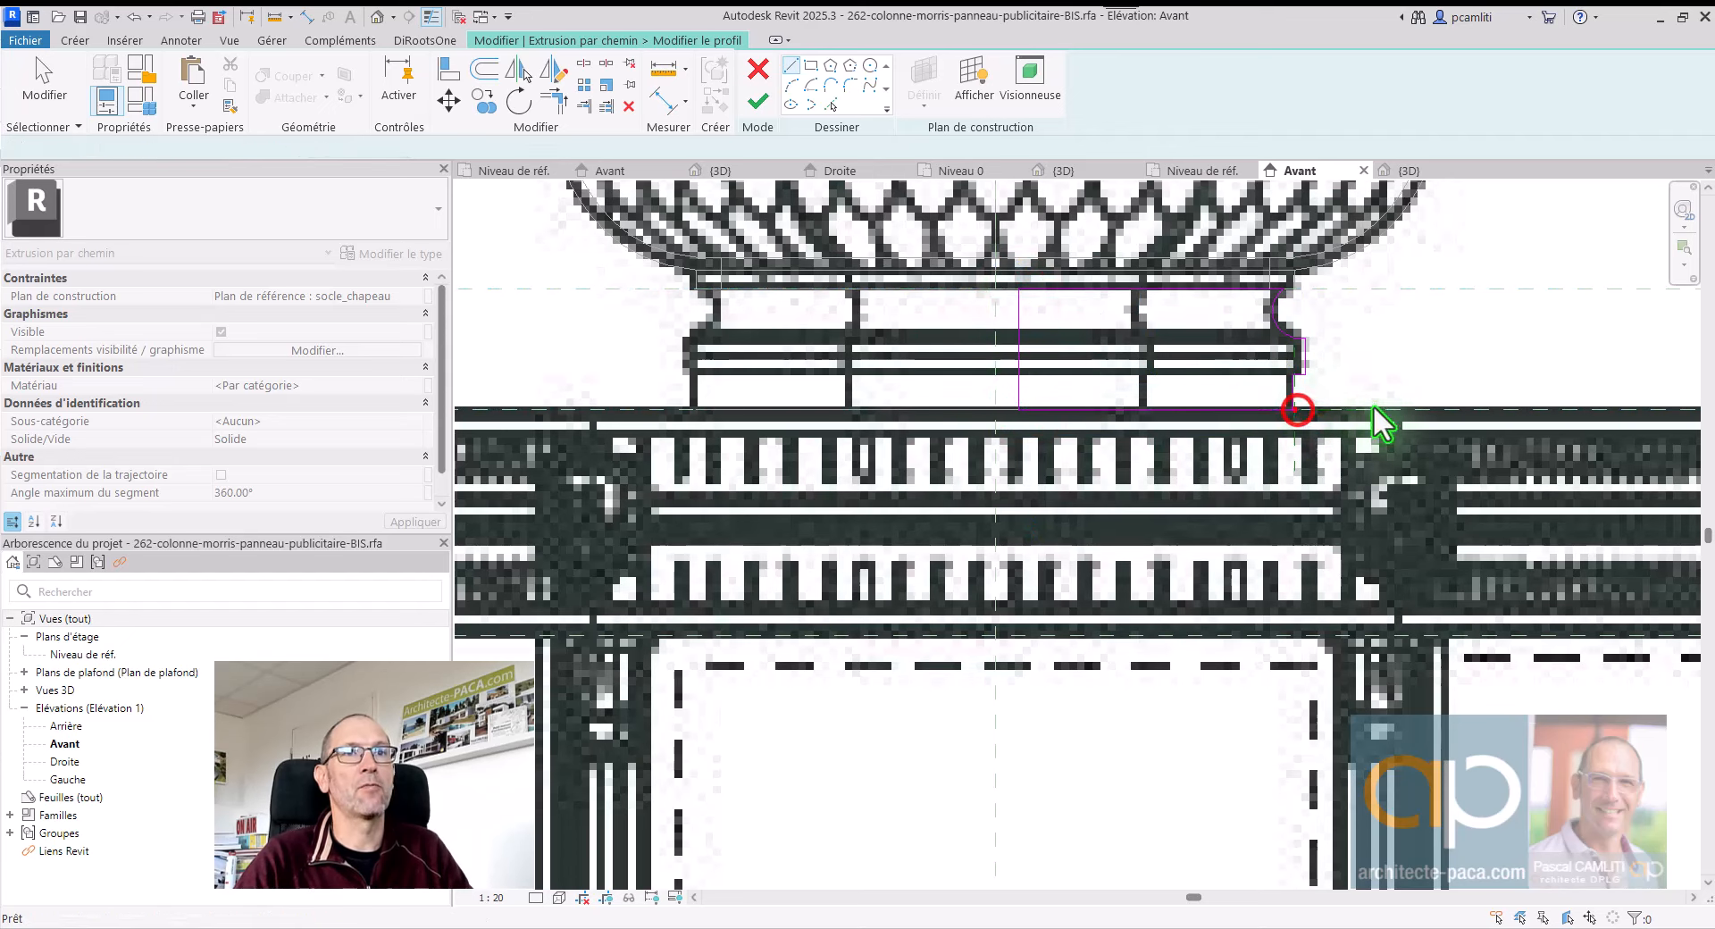
pyautogui.press('Escape')
pyautogui.press('Escape')
pyautogui.click(758, 100)
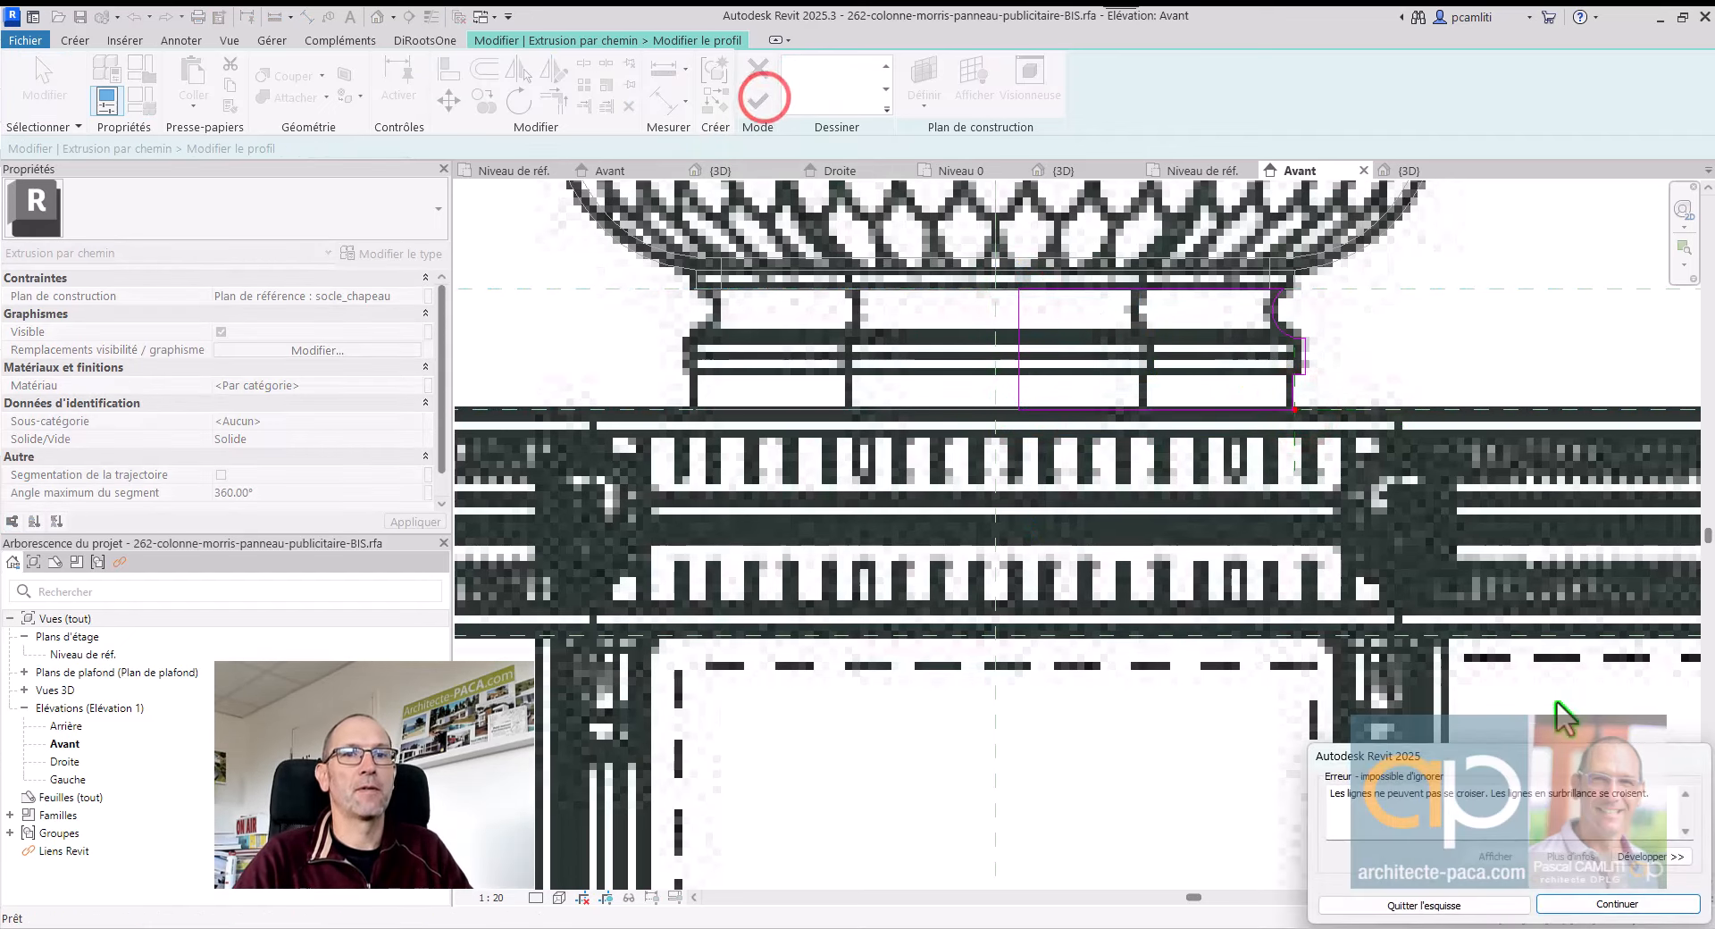
# Step: Shorten the sweep profile's lower line to meet the vertical outer edge, and finish the profile and the sweep
pyautogui.click(1599, 906)
pyautogui.scroll(6, 1295, 420)
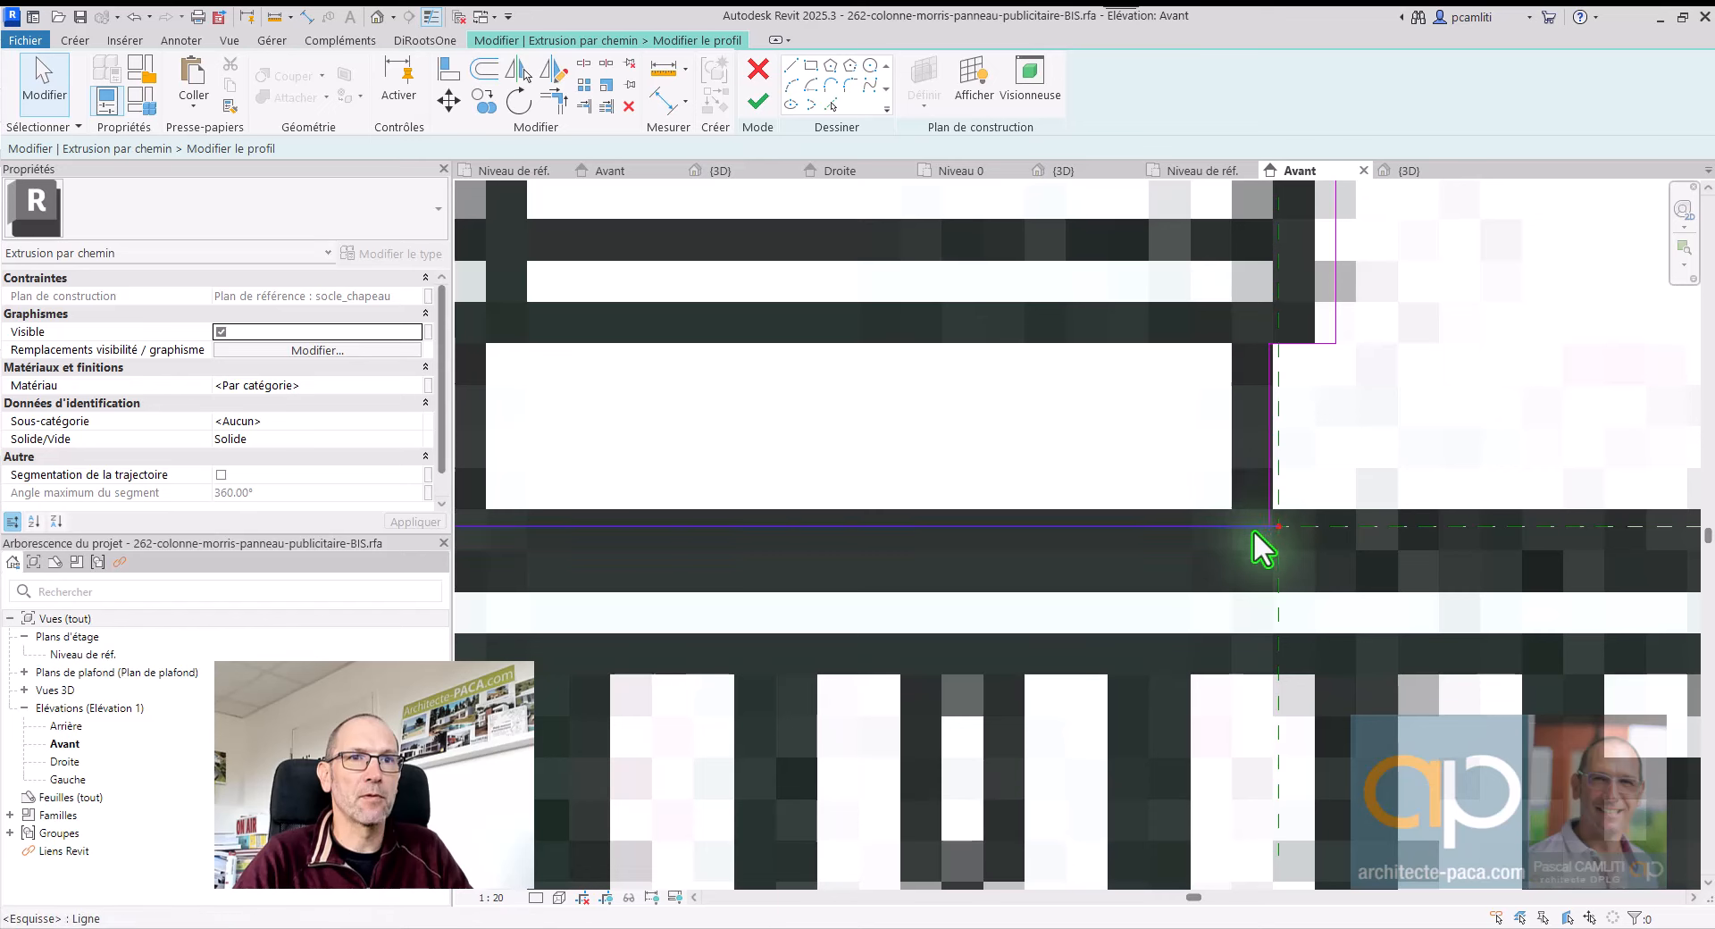
pyautogui.click(1254, 529)
pyautogui.moveTo(1279, 528); pyautogui.dragTo(1269, 530)
pyautogui.scroll(-5, 1373, 443)
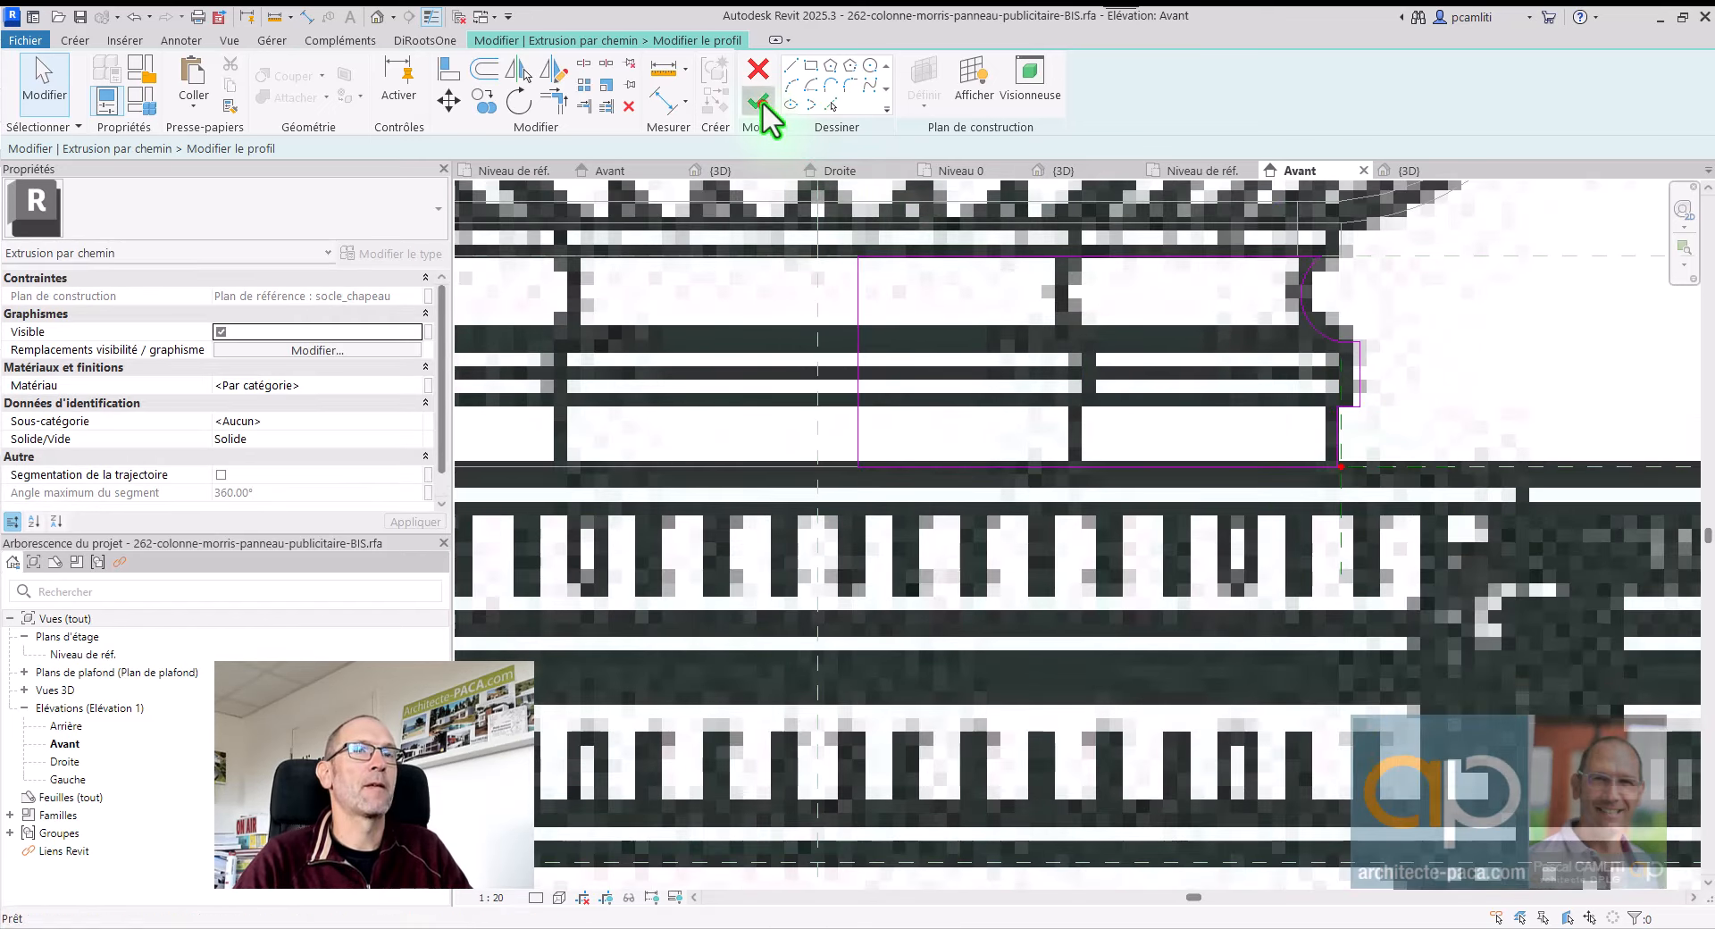
pyautogui.click(760, 104)
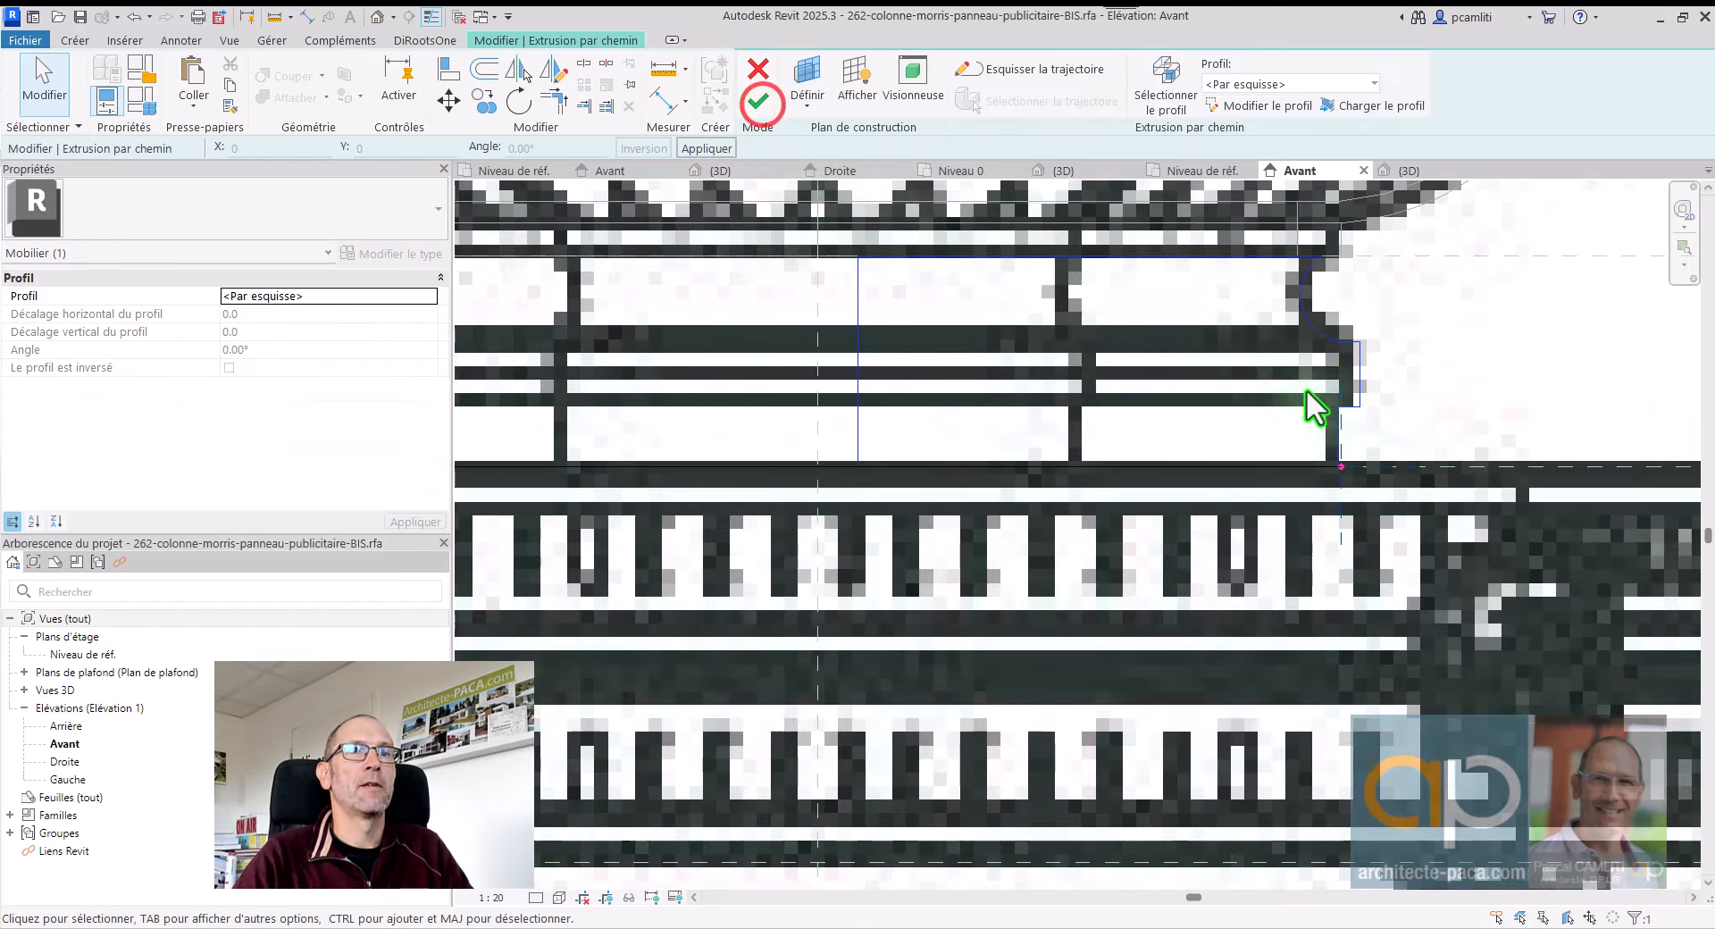
pyautogui.click(757, 101)
# Step: In the 3D view, associate the moulded base sweep's material with the Matériau_Colonne family parameter
pyautogui.hotkey('ctrl', 'Tab')
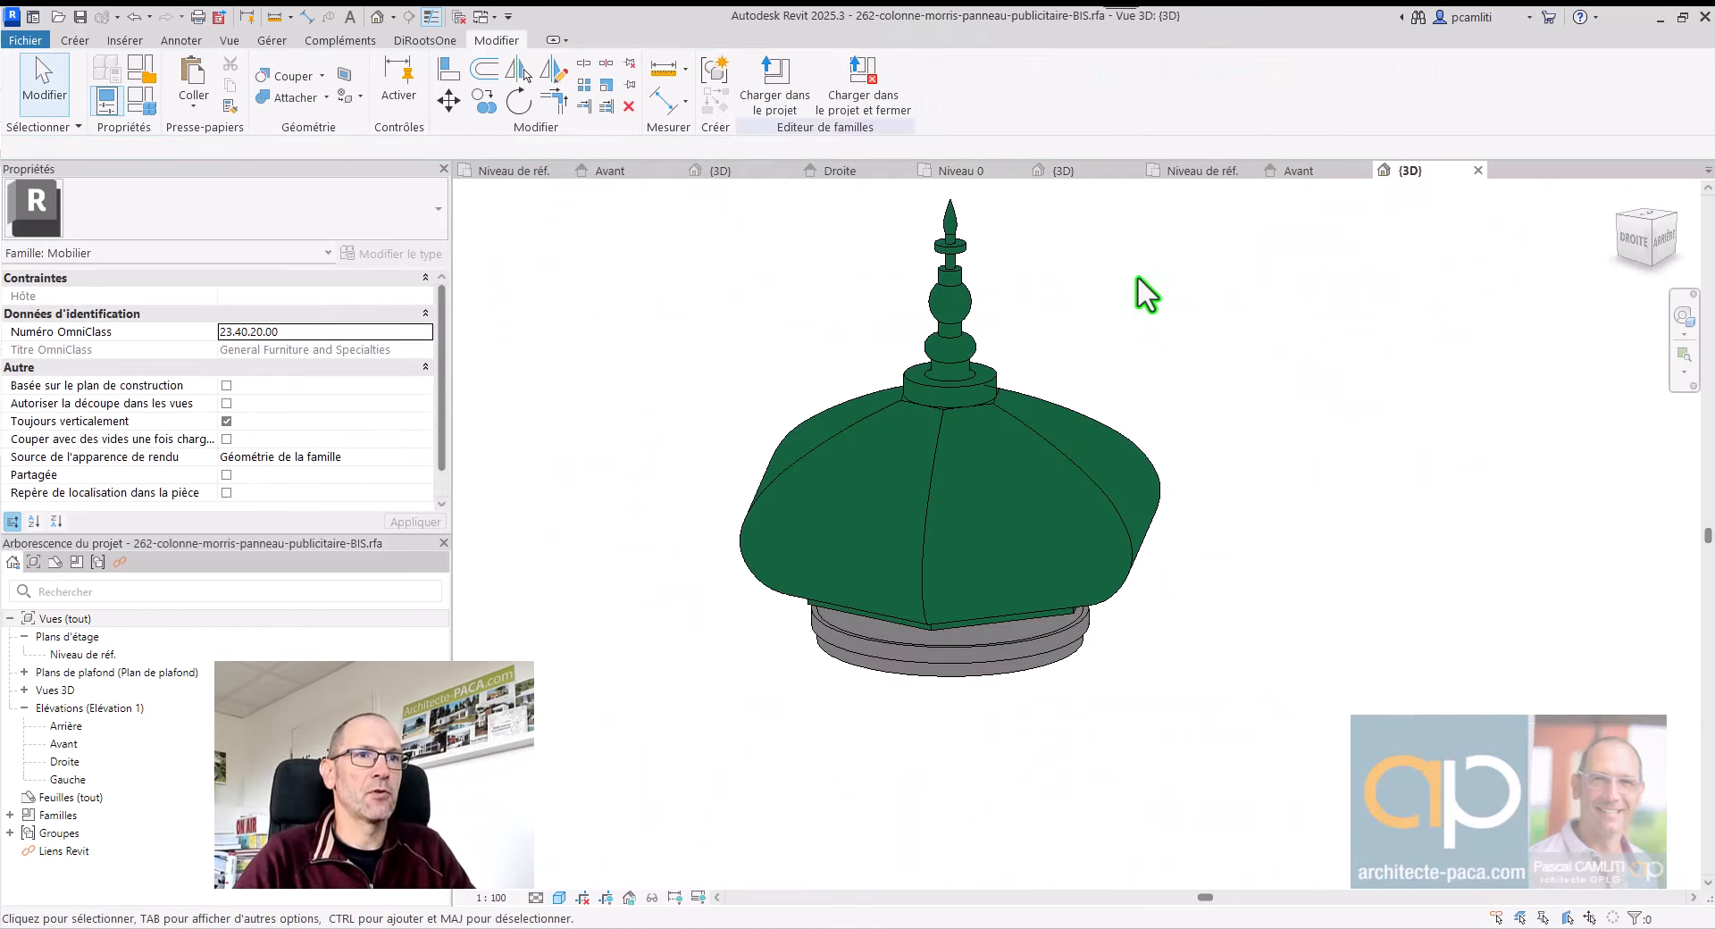
pyautogui.keyDown('shift'); pyautogui.moveTo(1145, 702); pyautogui.dragTo(1110, 556, button='middle'); pyautogui.keyUp('shift')
pyautogui.click(1041, 615)
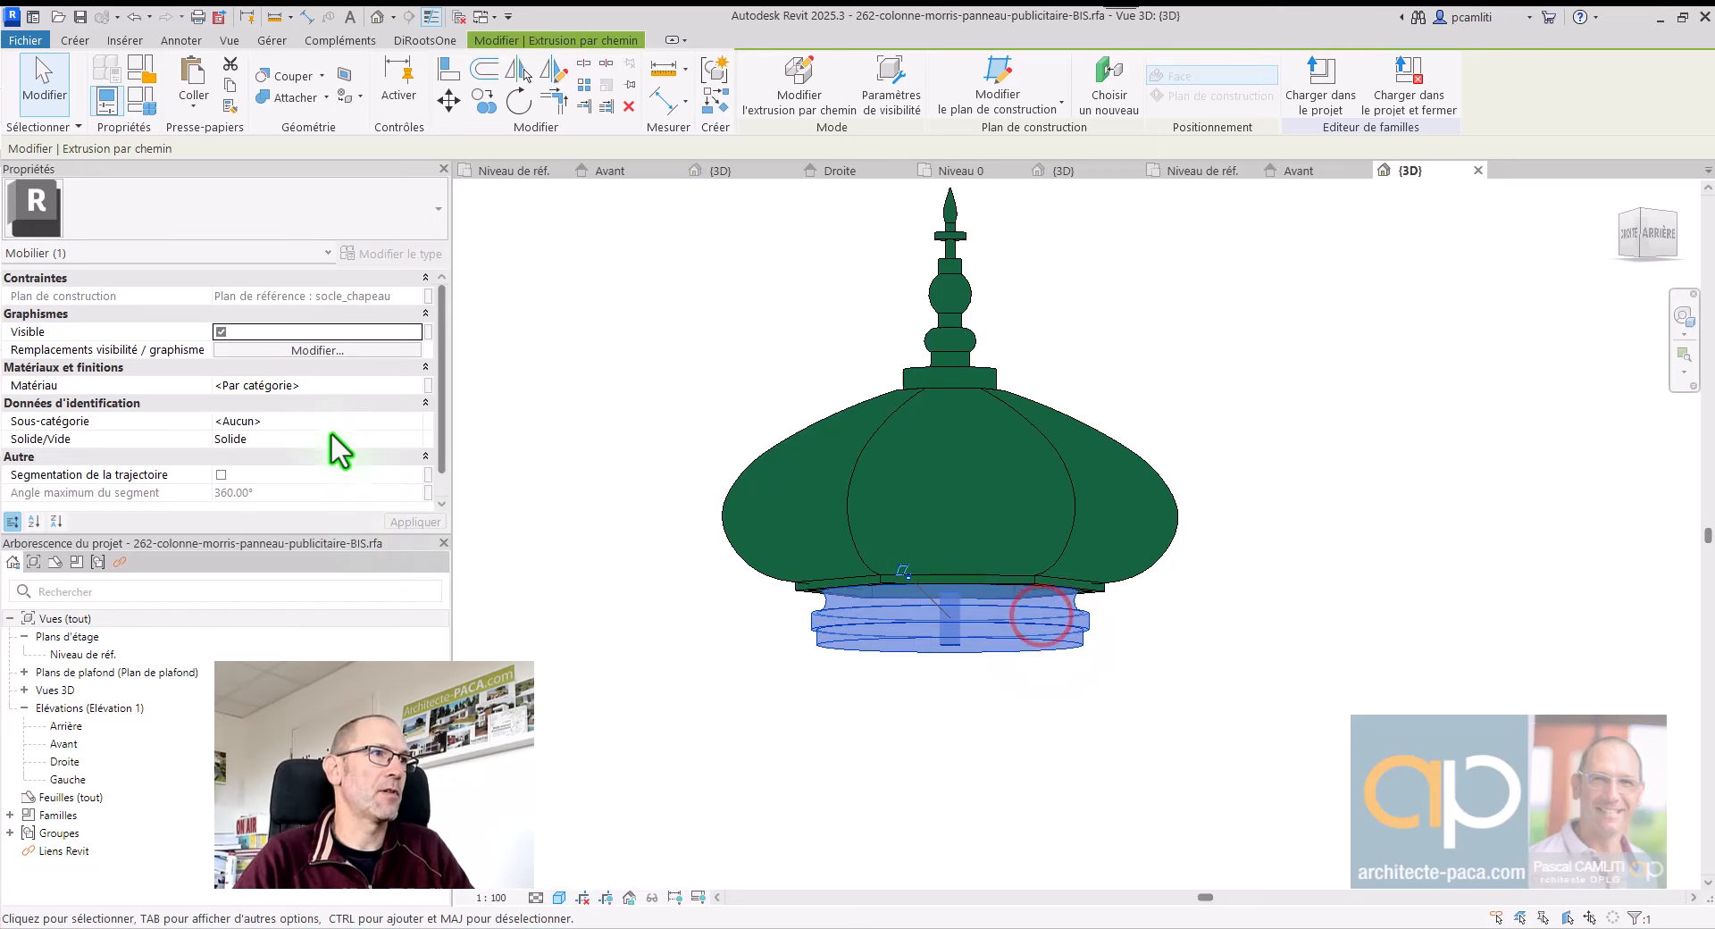
pyautogui.click(425, 378)
pyautogui.click(779, 421)
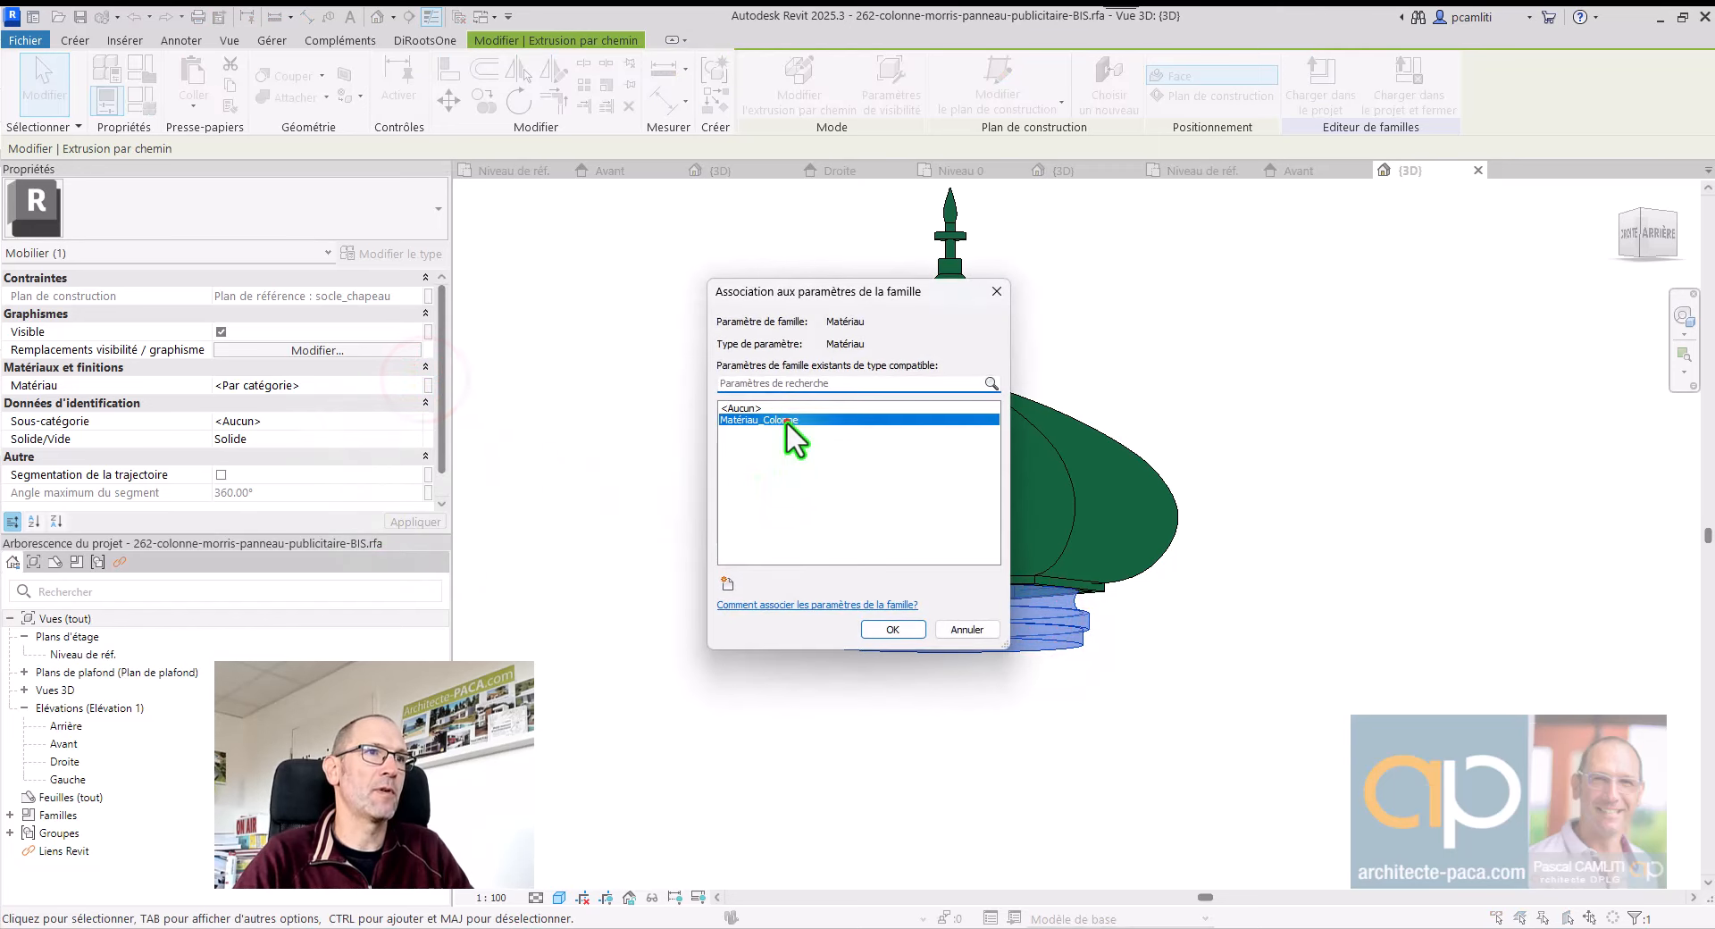
pyautogui.click(900, 626)
# Step: Enable trajectory segmentation on the base sweep with a maximum segment angle of 60° and inspect the faceted base
pyautogui.click(221, 474)
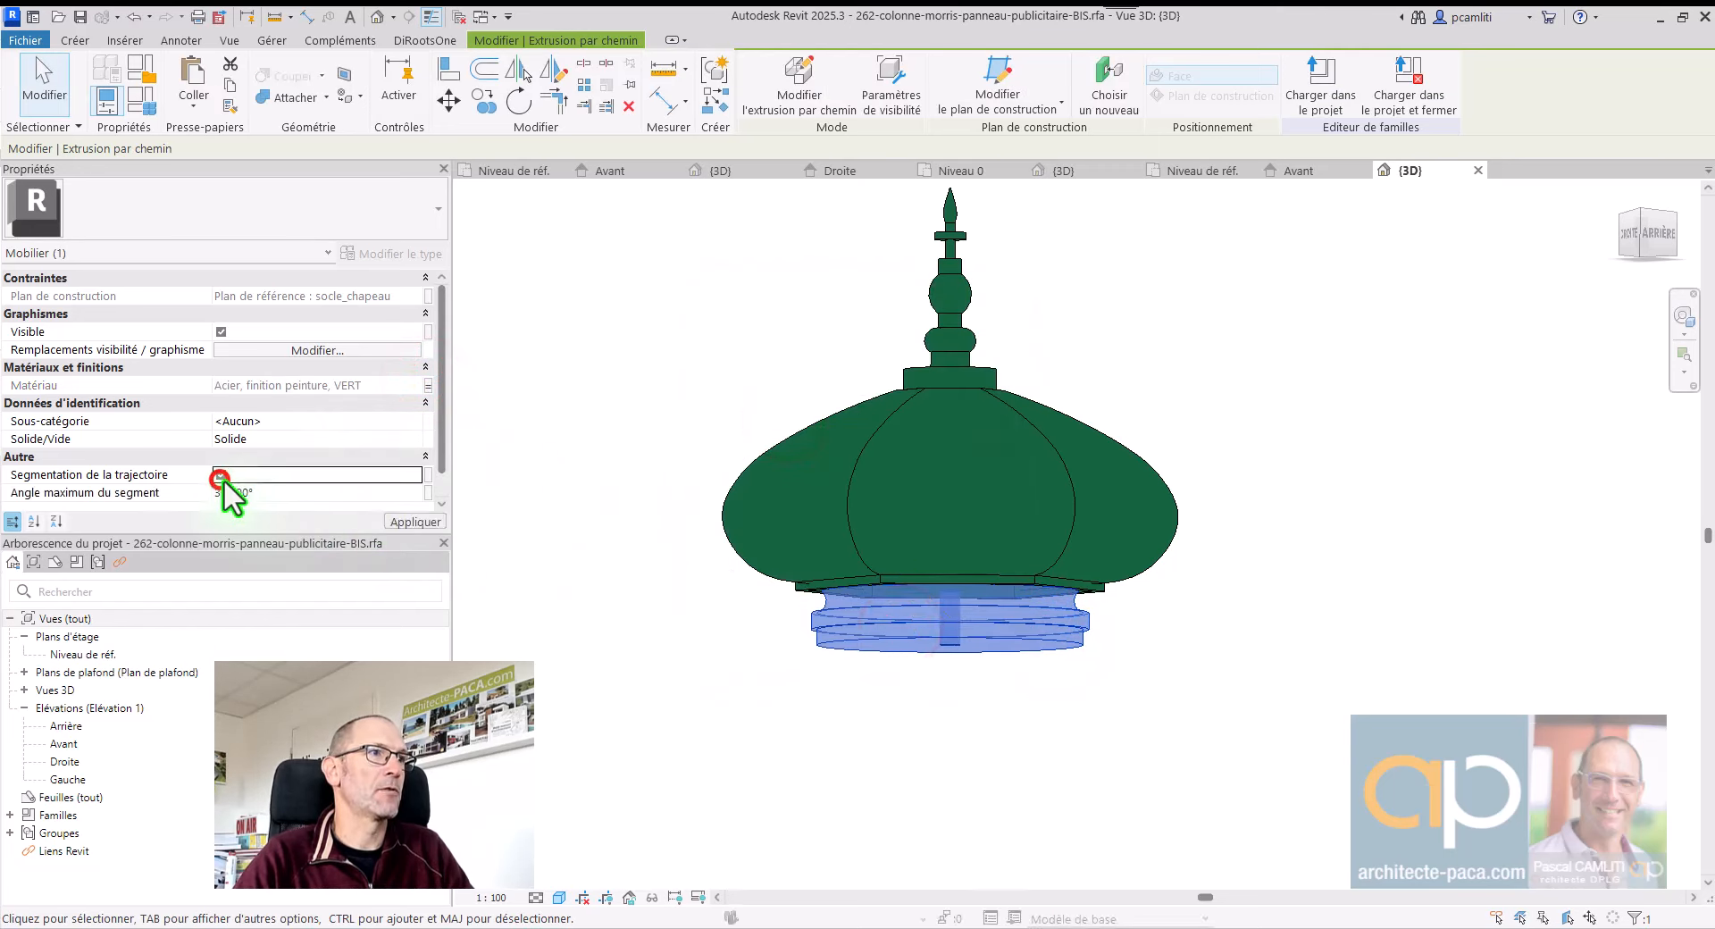
pyautogui.click(273, 493)
pyautogui.write('60')
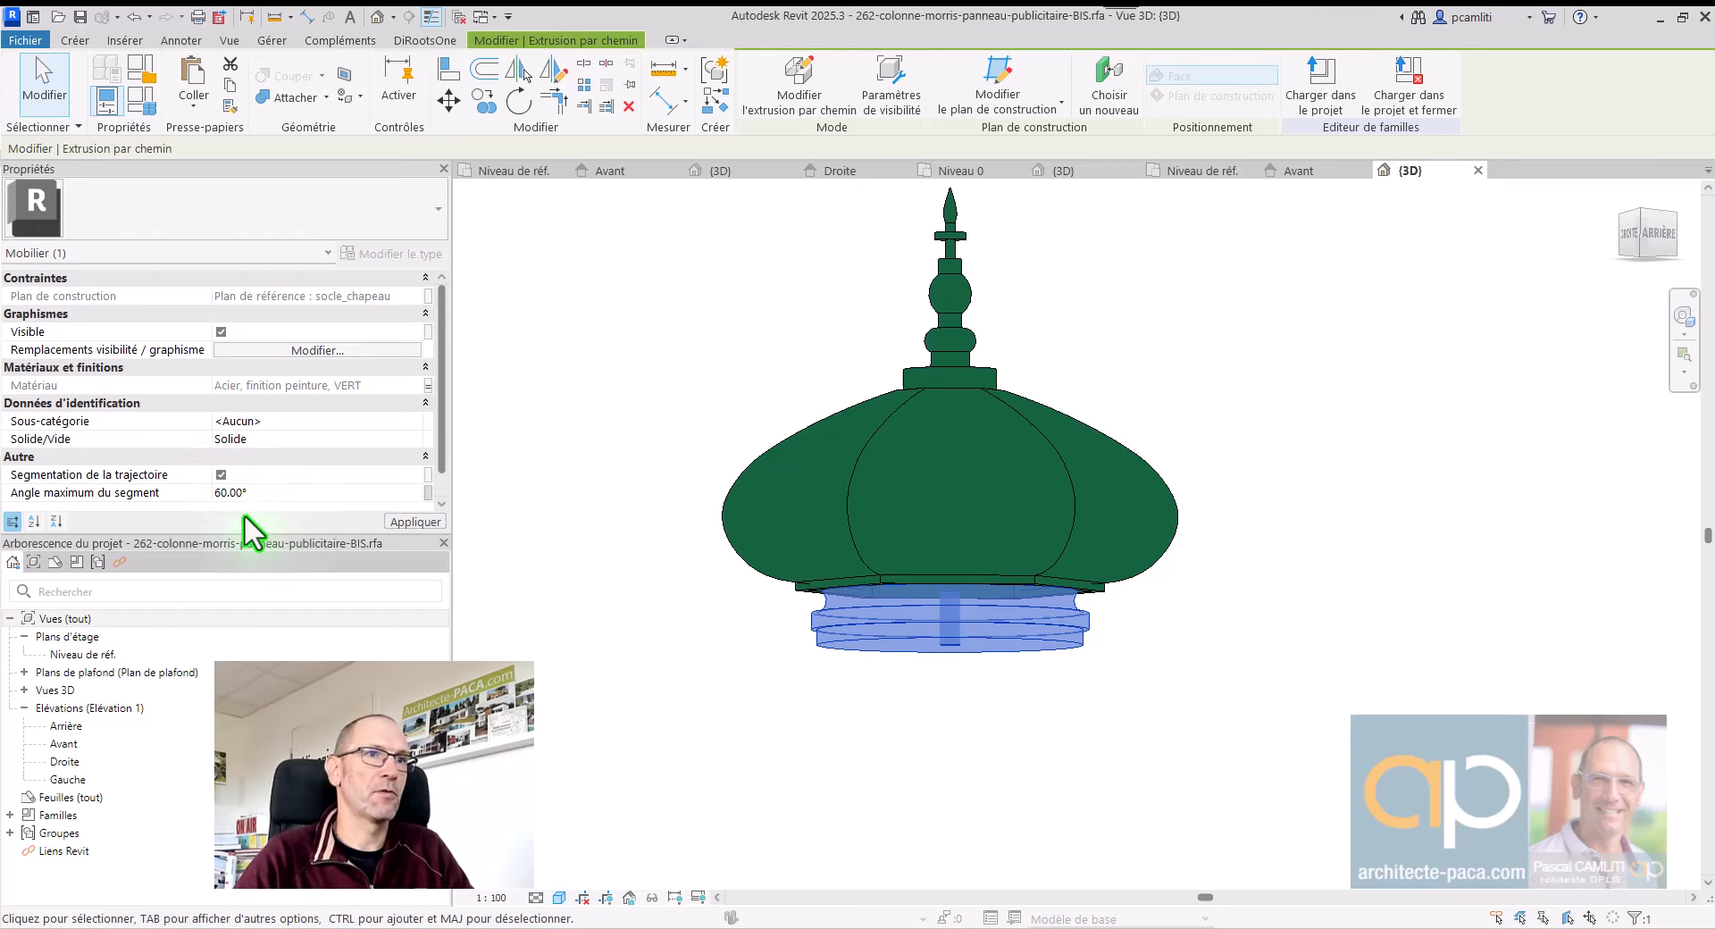
pyautogui.click(647, 383)
pyautogui.keyDown('shift'); pyautogui.moveTo(647, 383); pyautogui.dragTo(1353, 613, button='middle'); pyautogui.keyUp('shift')
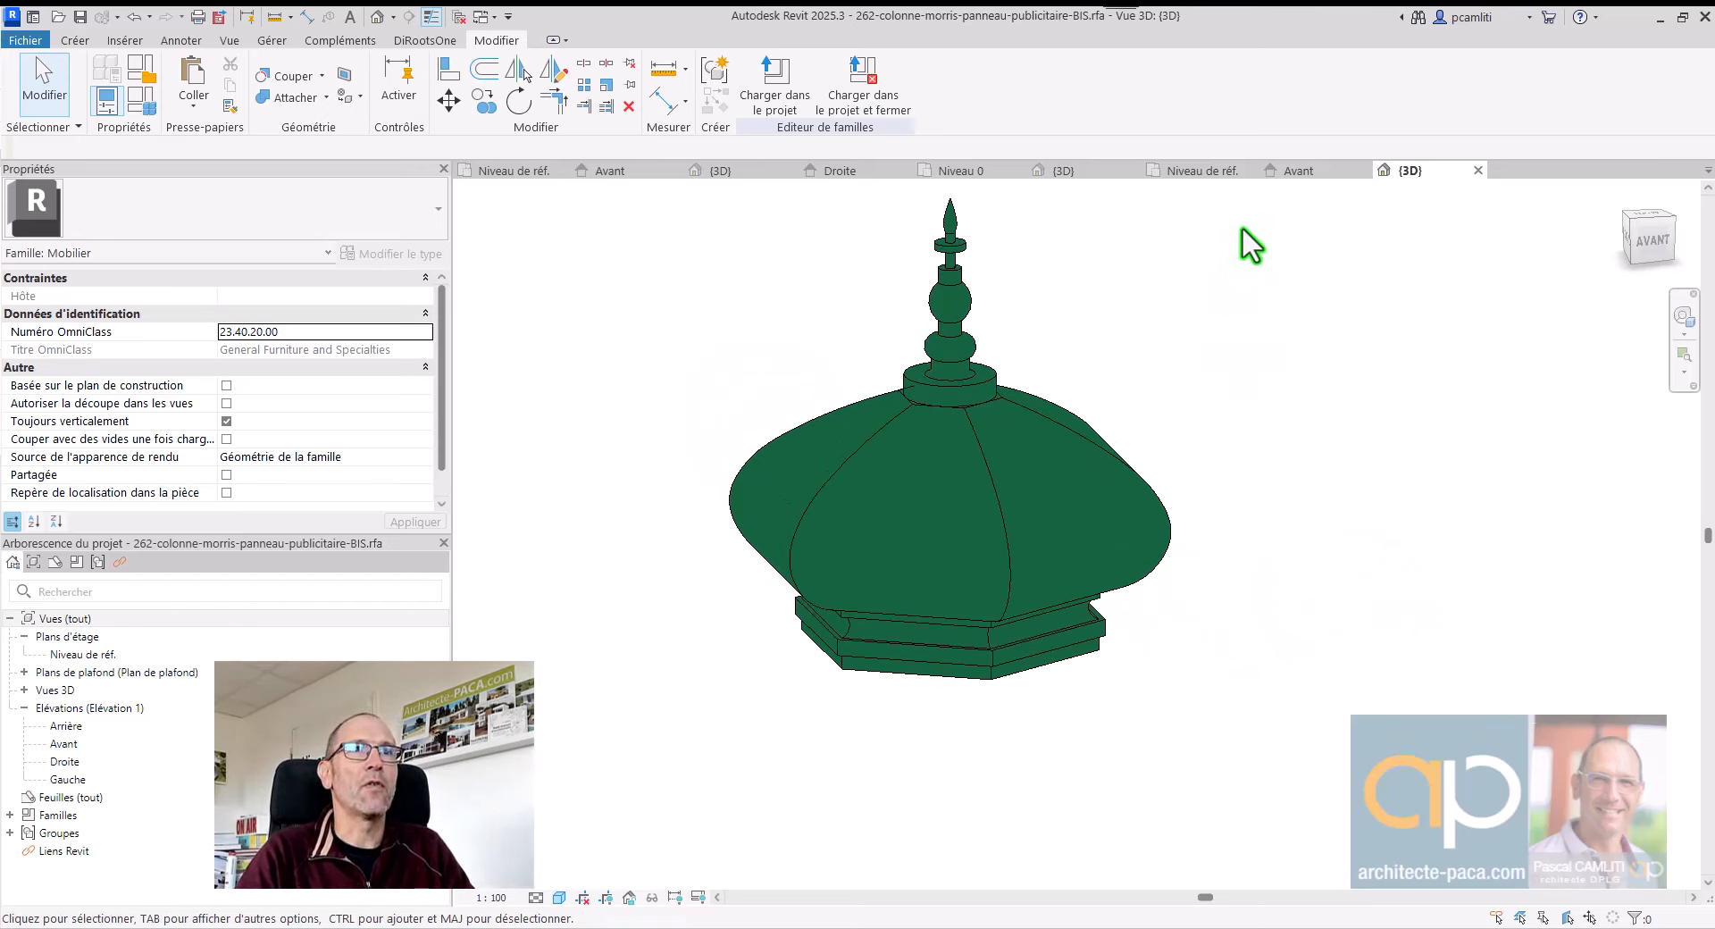
# Step: In the Avant elevation, start a revolution for the column's bottom plinth and draw a vertical axis about 1040 mm long on the centre plane
pyautogui.click(1313, 173)
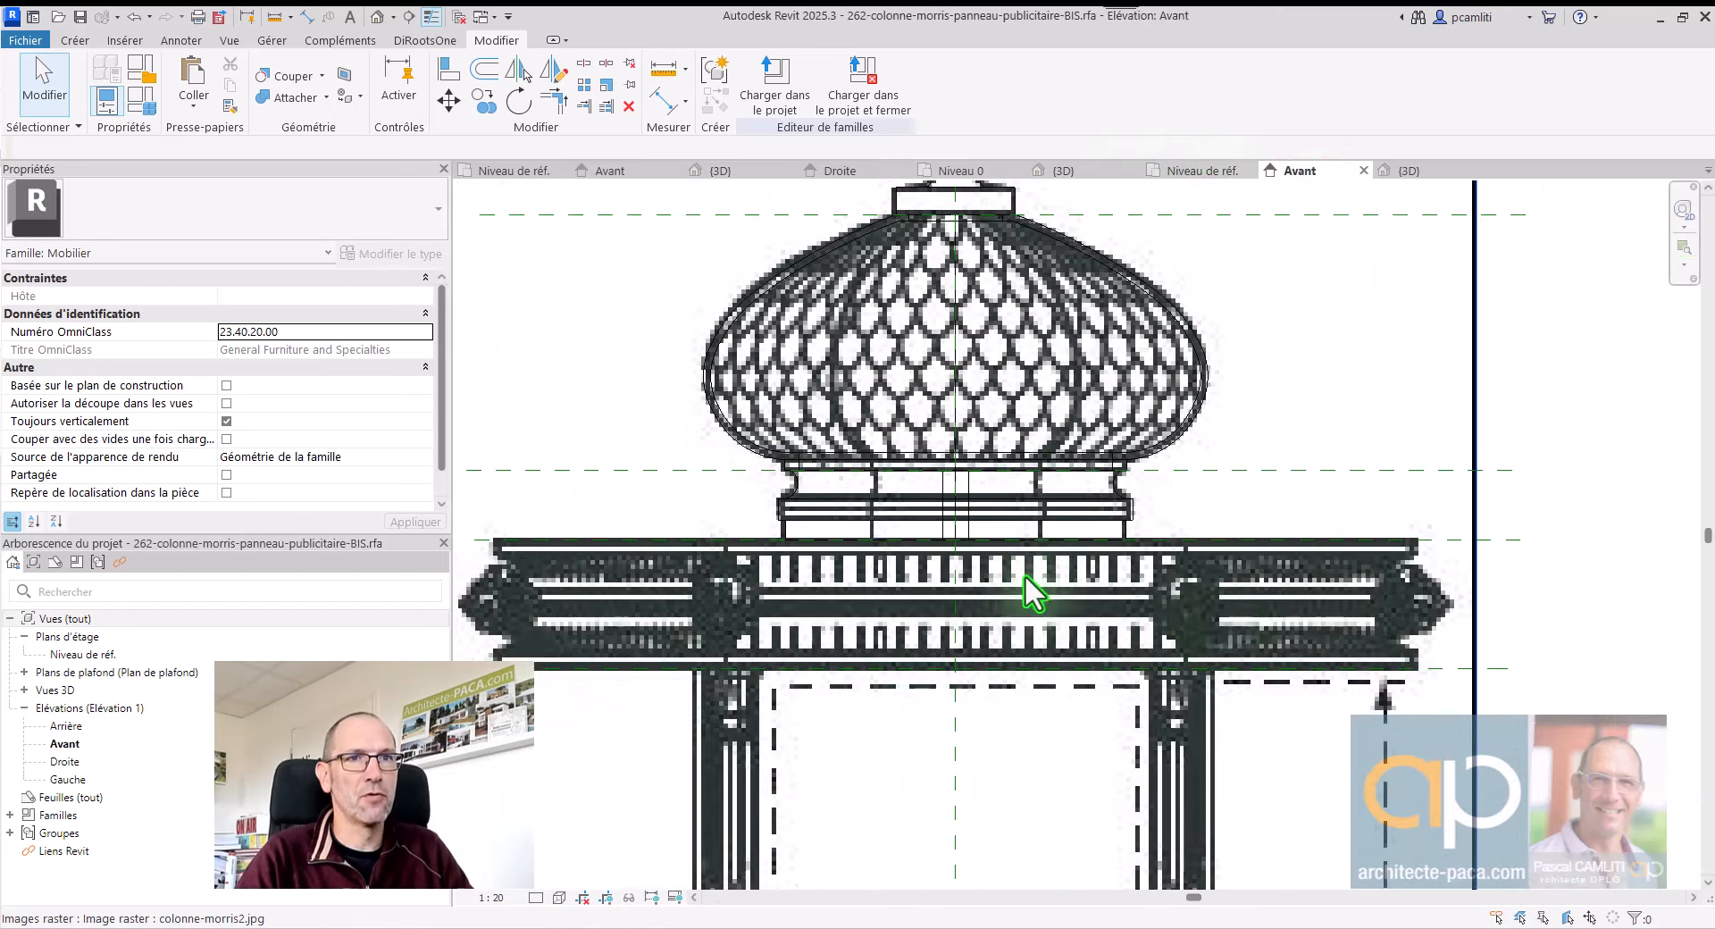
pyautogui.scroll(-5, 1229, 624)
pyautogui.scroll(1, 1249, 697)
pyautogui.moveTo(1251, 698); pyautogui.dragTo(1037, 280, button='middle')
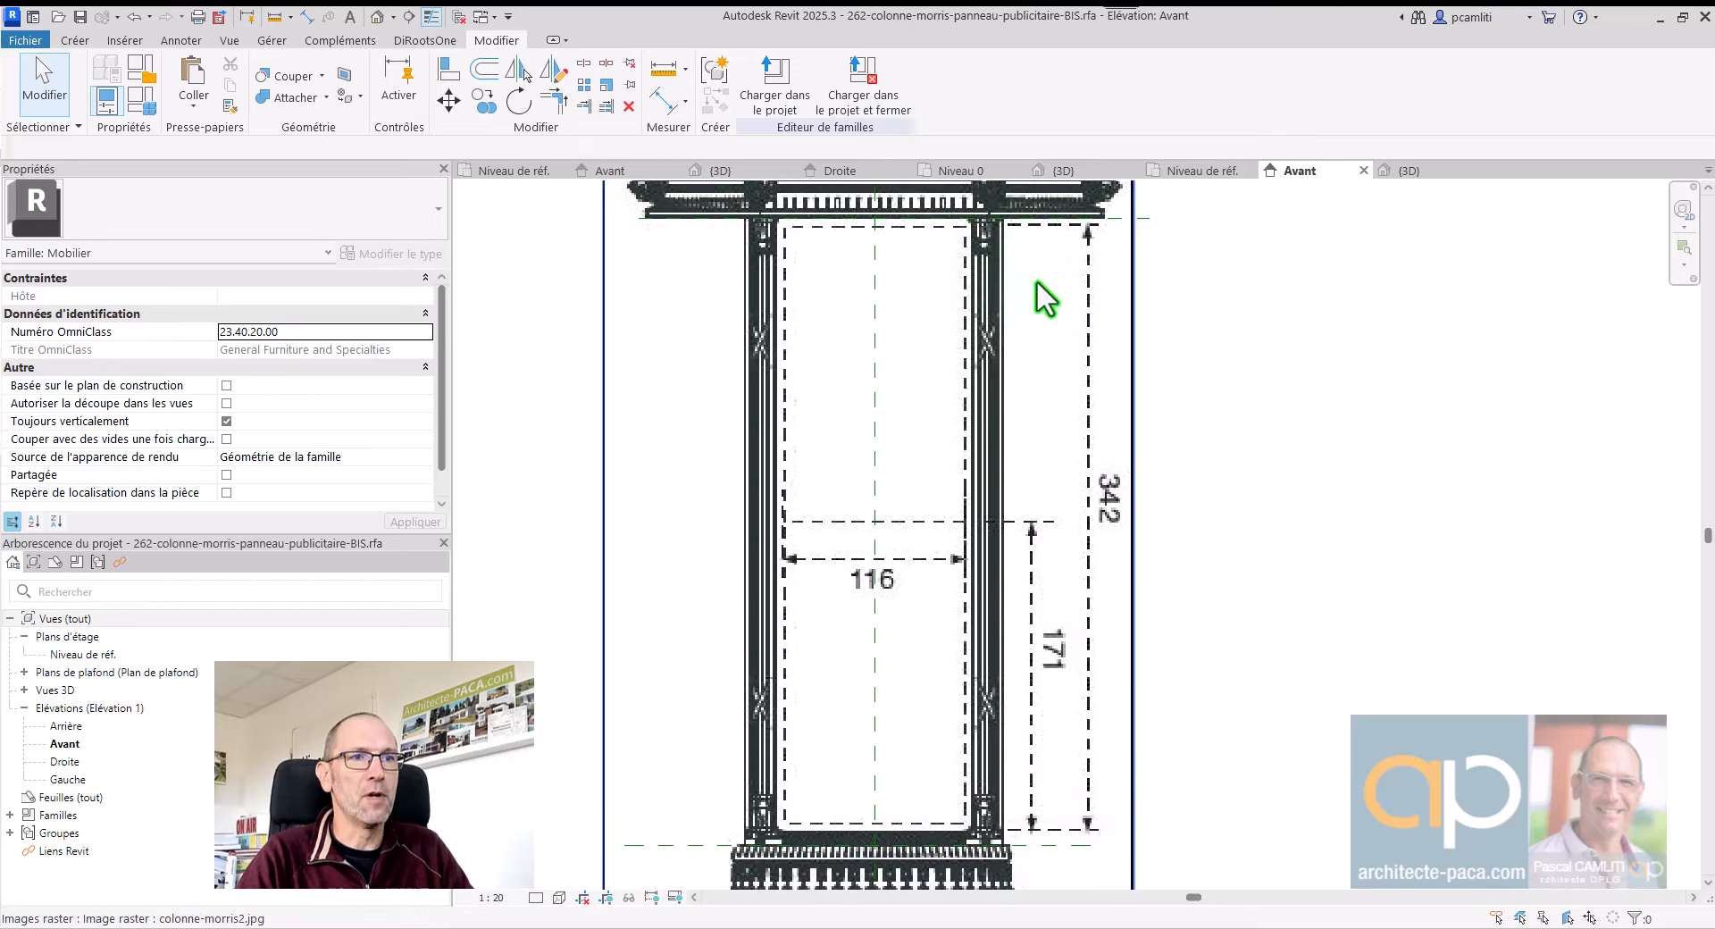
pyautogui.scroll(-2, 991, 572)
pyautogui.moveTo(977, 603); pyautogui.dragTo(965, 712, button='middle')
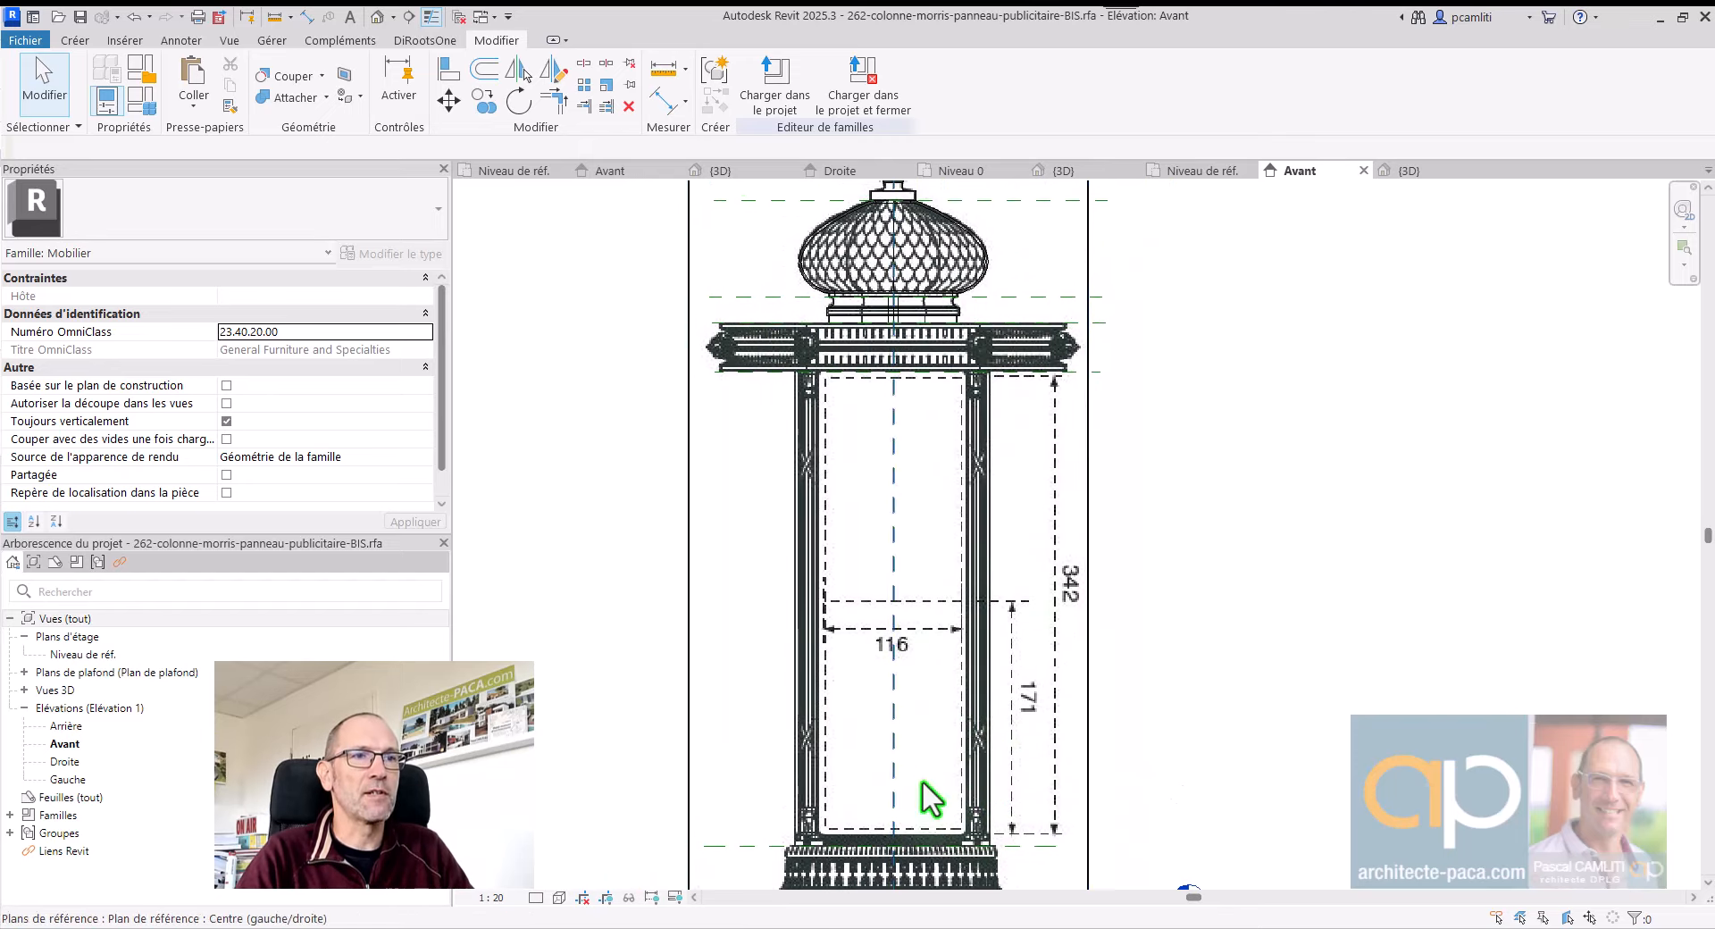
pyautogui.moveTo(857, 888); pyautogui.dragTo(922, 754, button='middle')
pyautogui.scroll(2, 885, 762)
pyautogui.scroll(1, 887, 746)
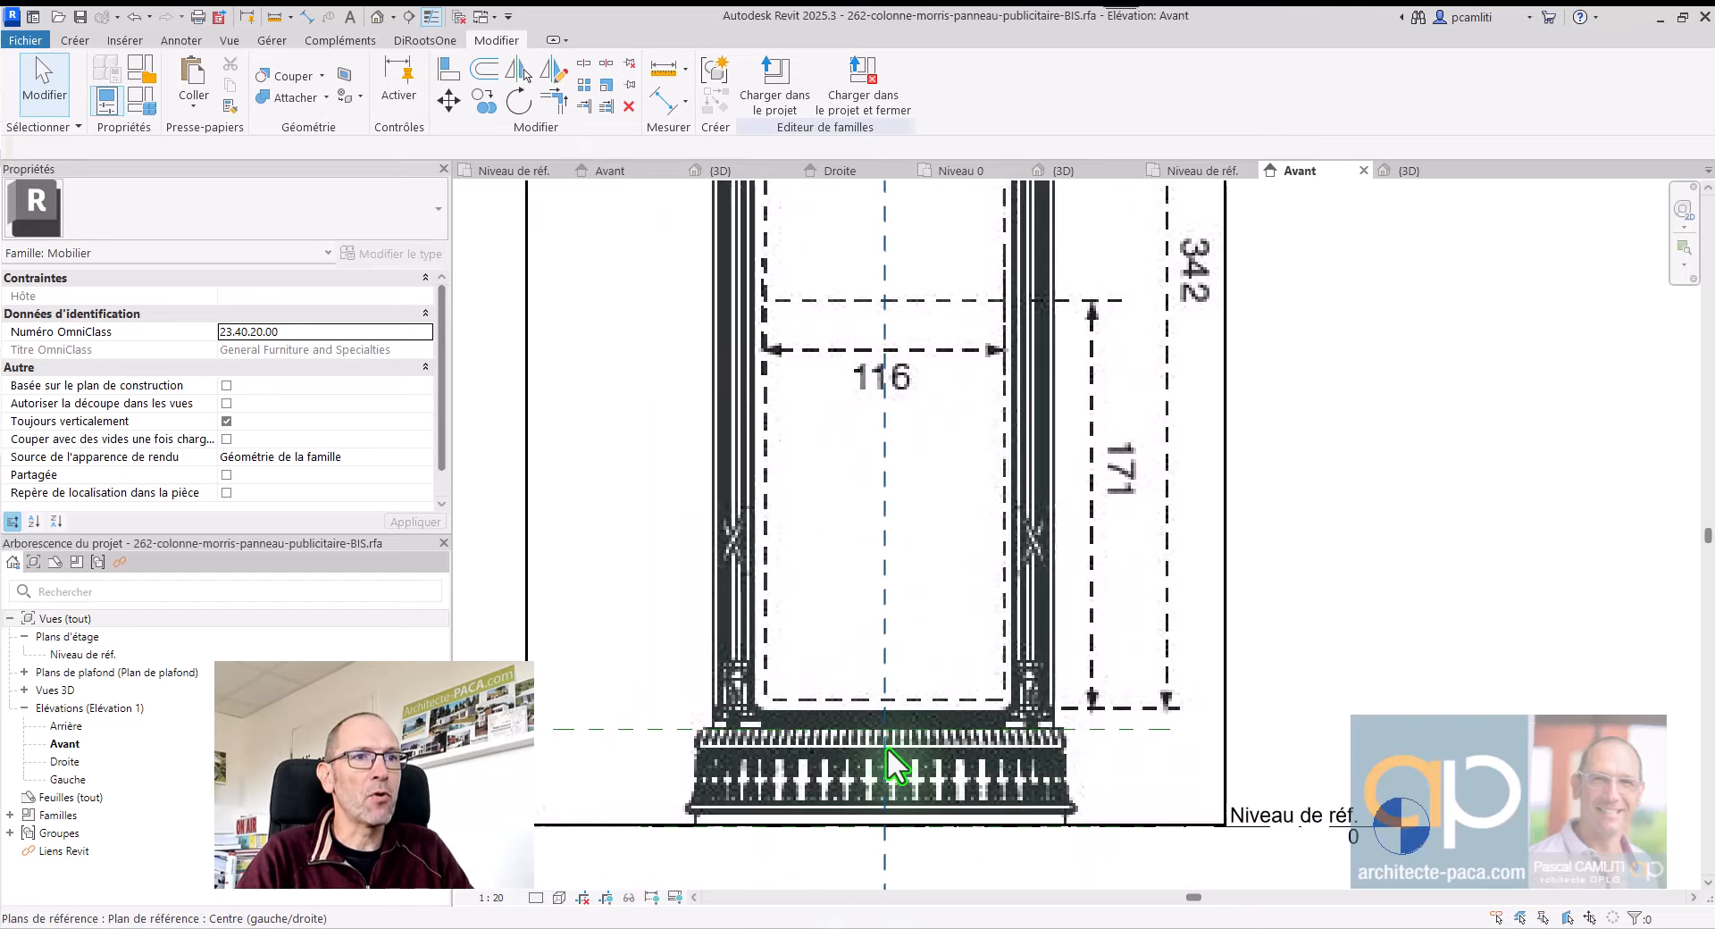
pyautogui.scroll(2, 887, 747)
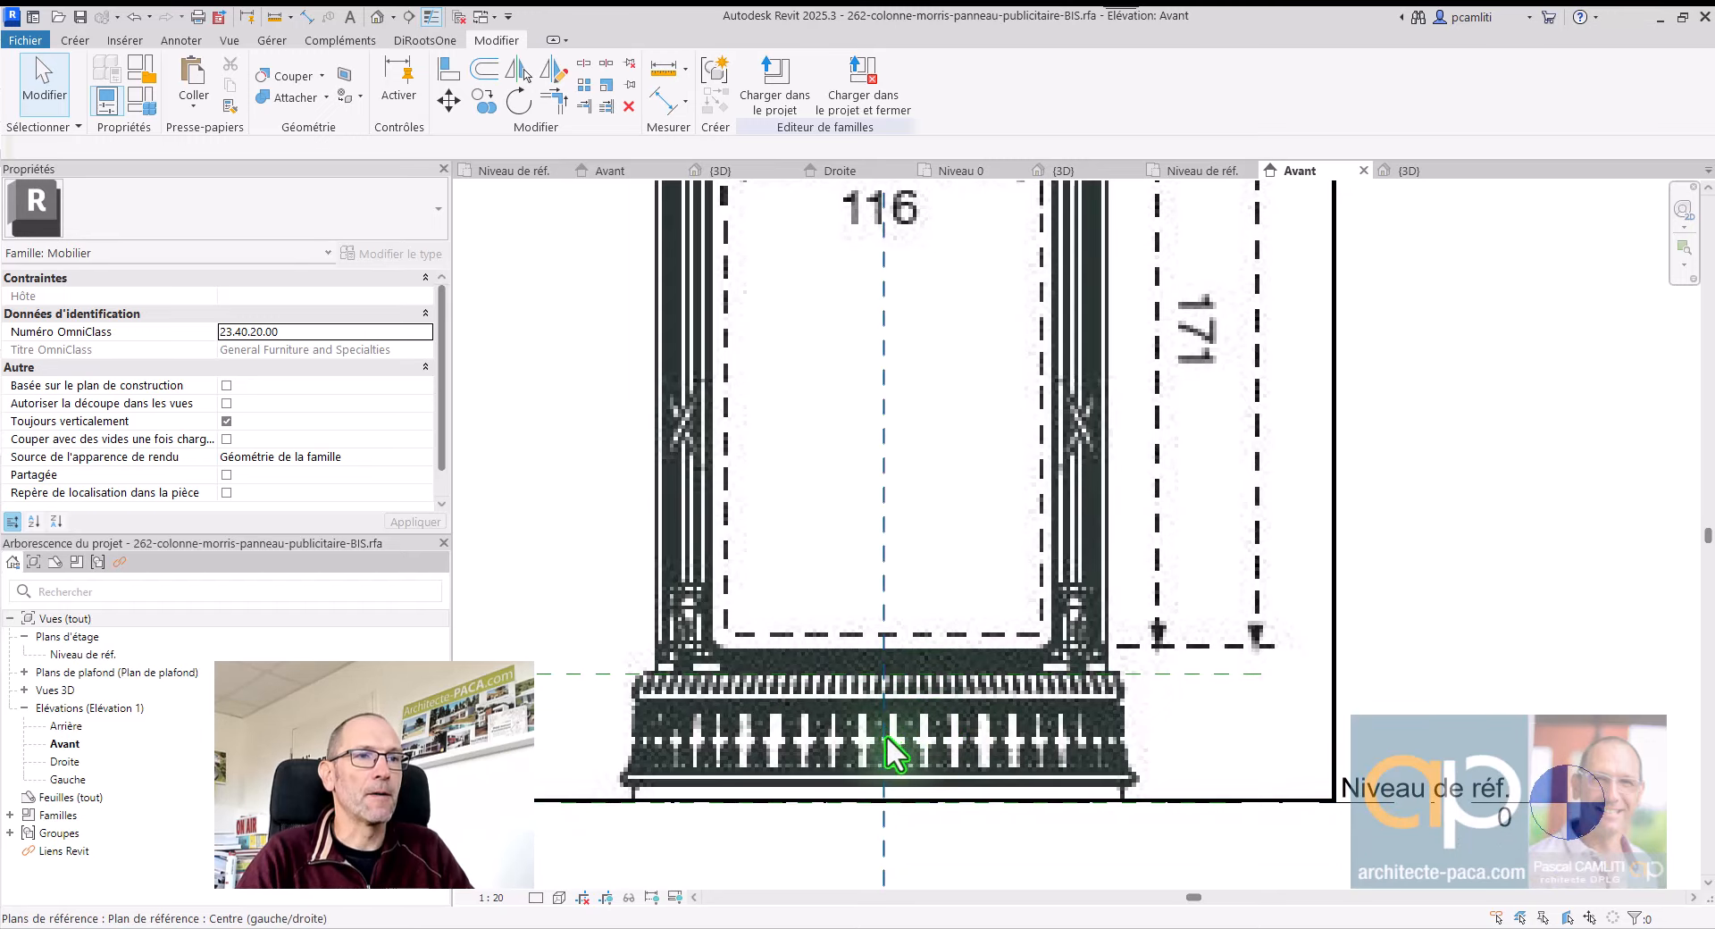
pyautogui.click(75, 41)
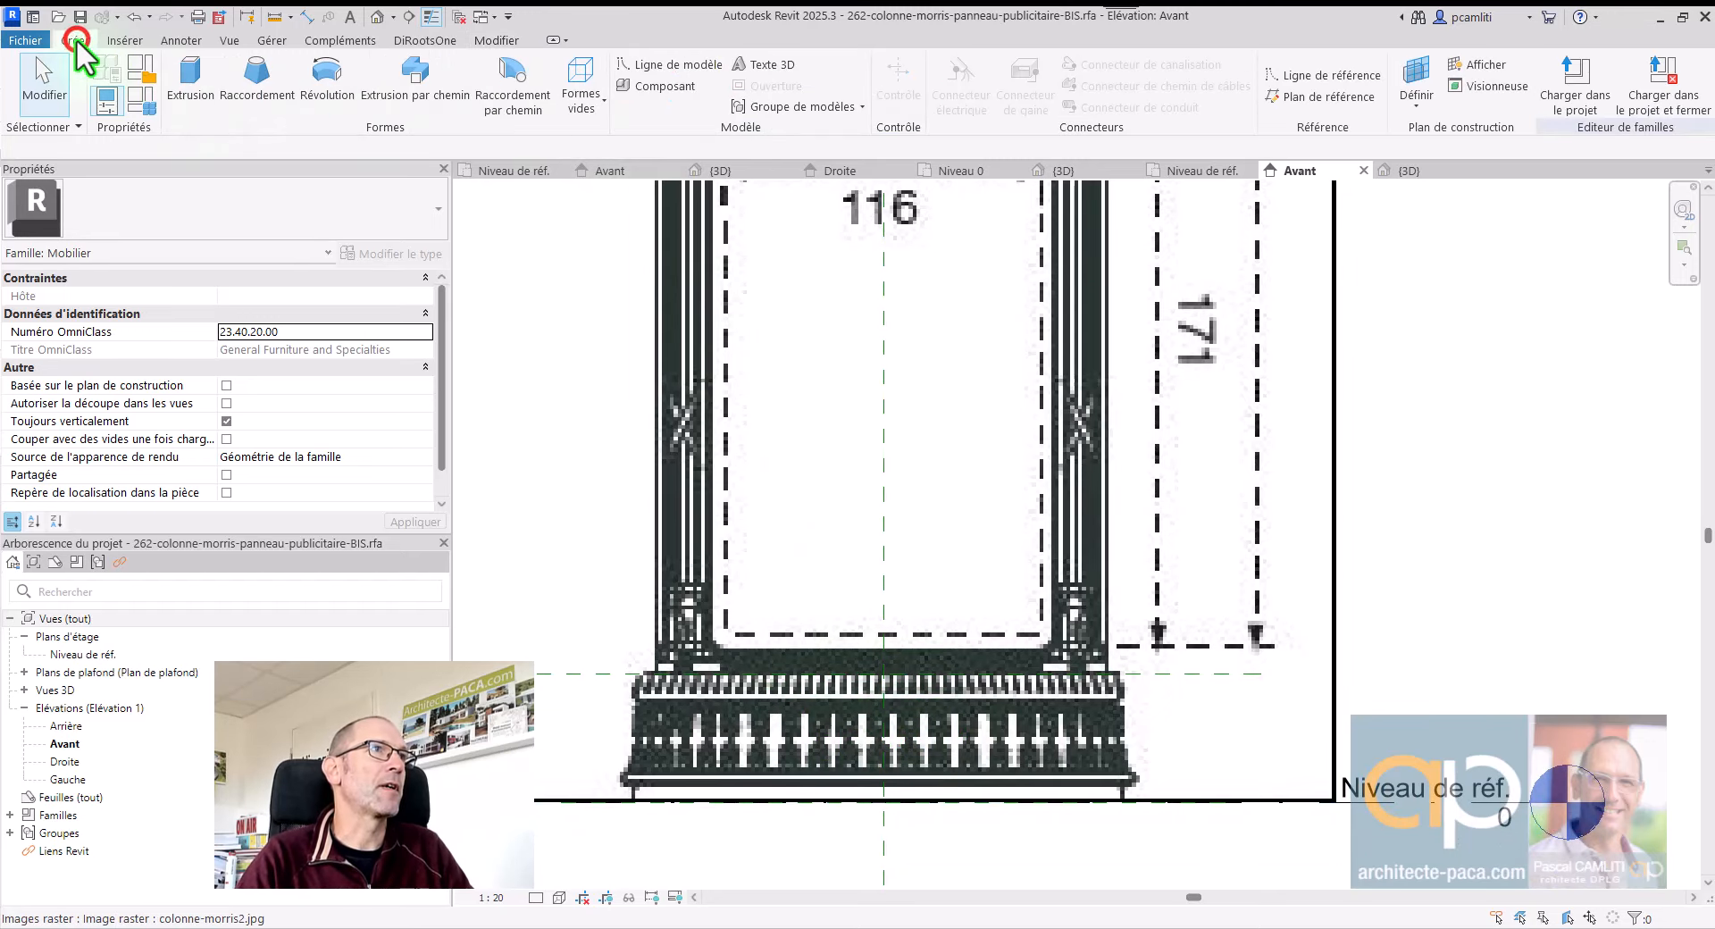
pyautogui.click(338, 81)
pyautogui.click(826, 97)
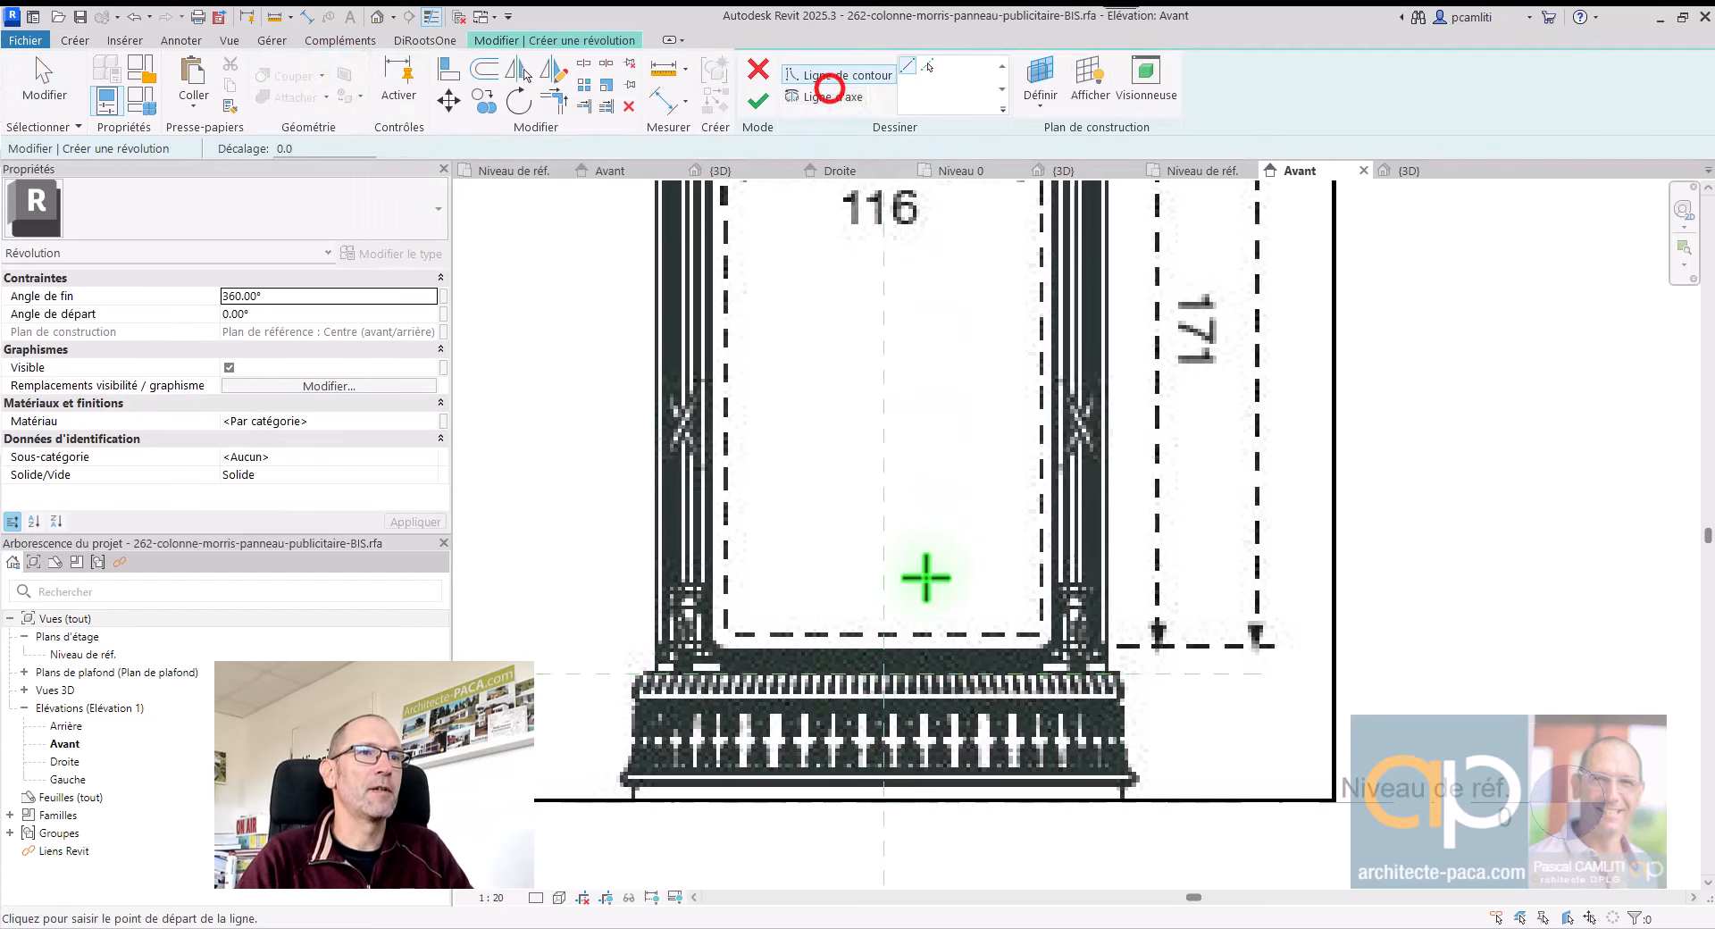
pyautogui.click(884, 542)
pyautogui.click(884, 865)
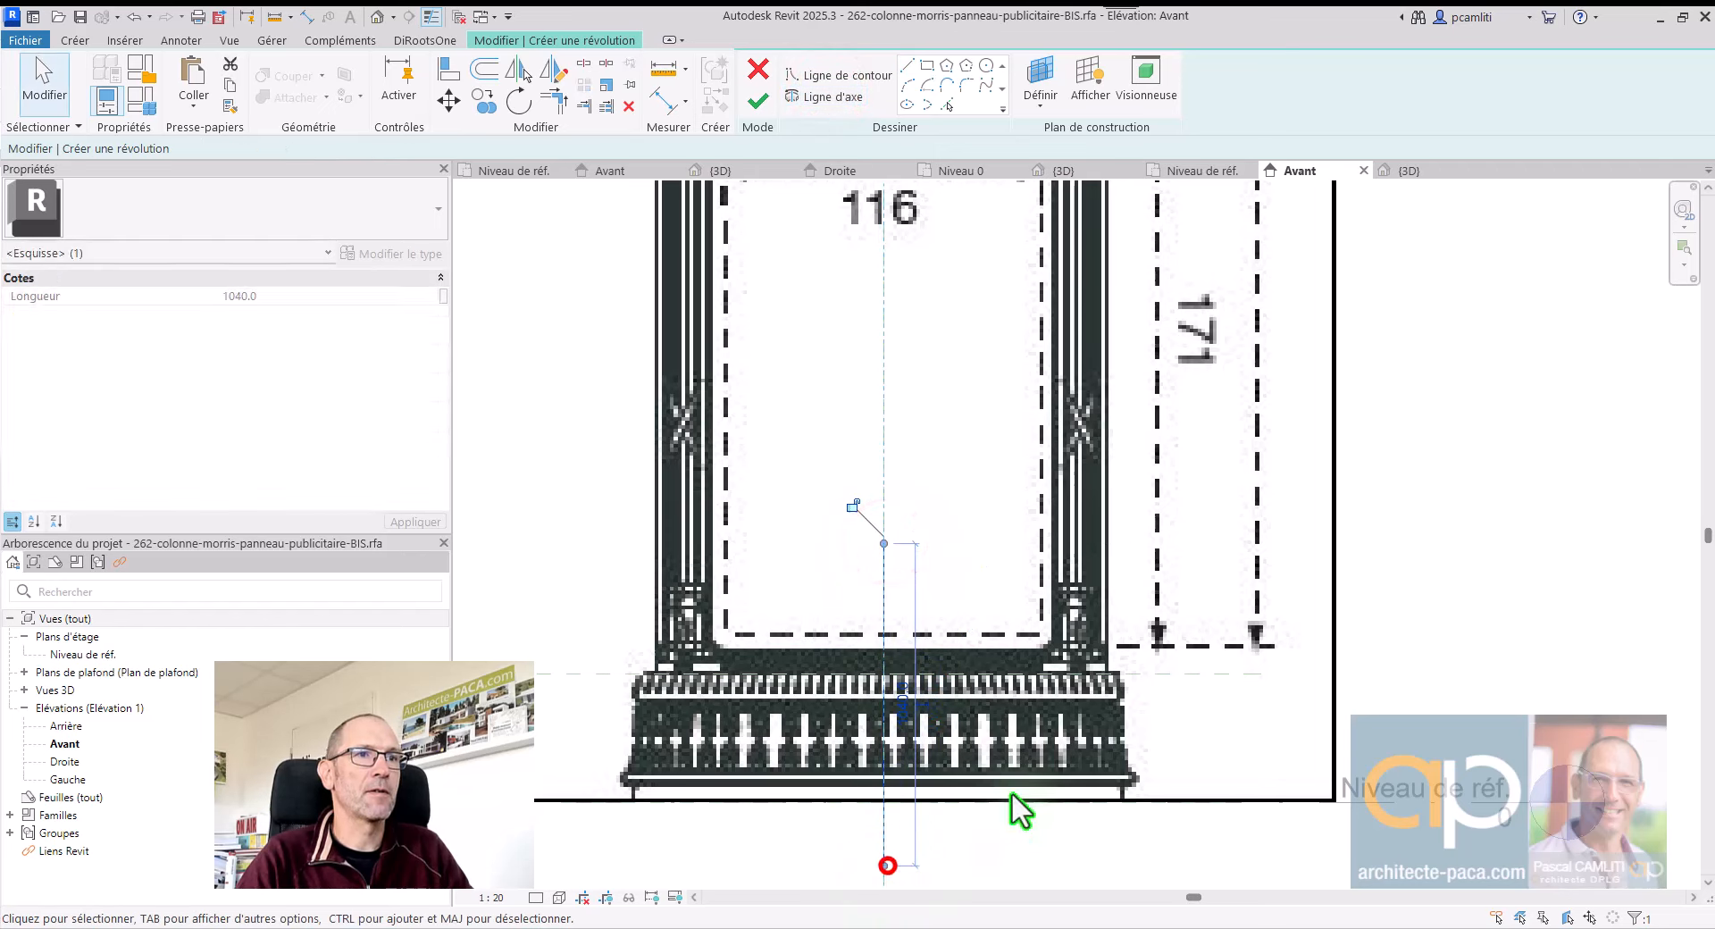
# Step: Check the revolution's available work planes and keep the Centre (avant/arrière) reference plane
pyautogui.click(1041, 76)
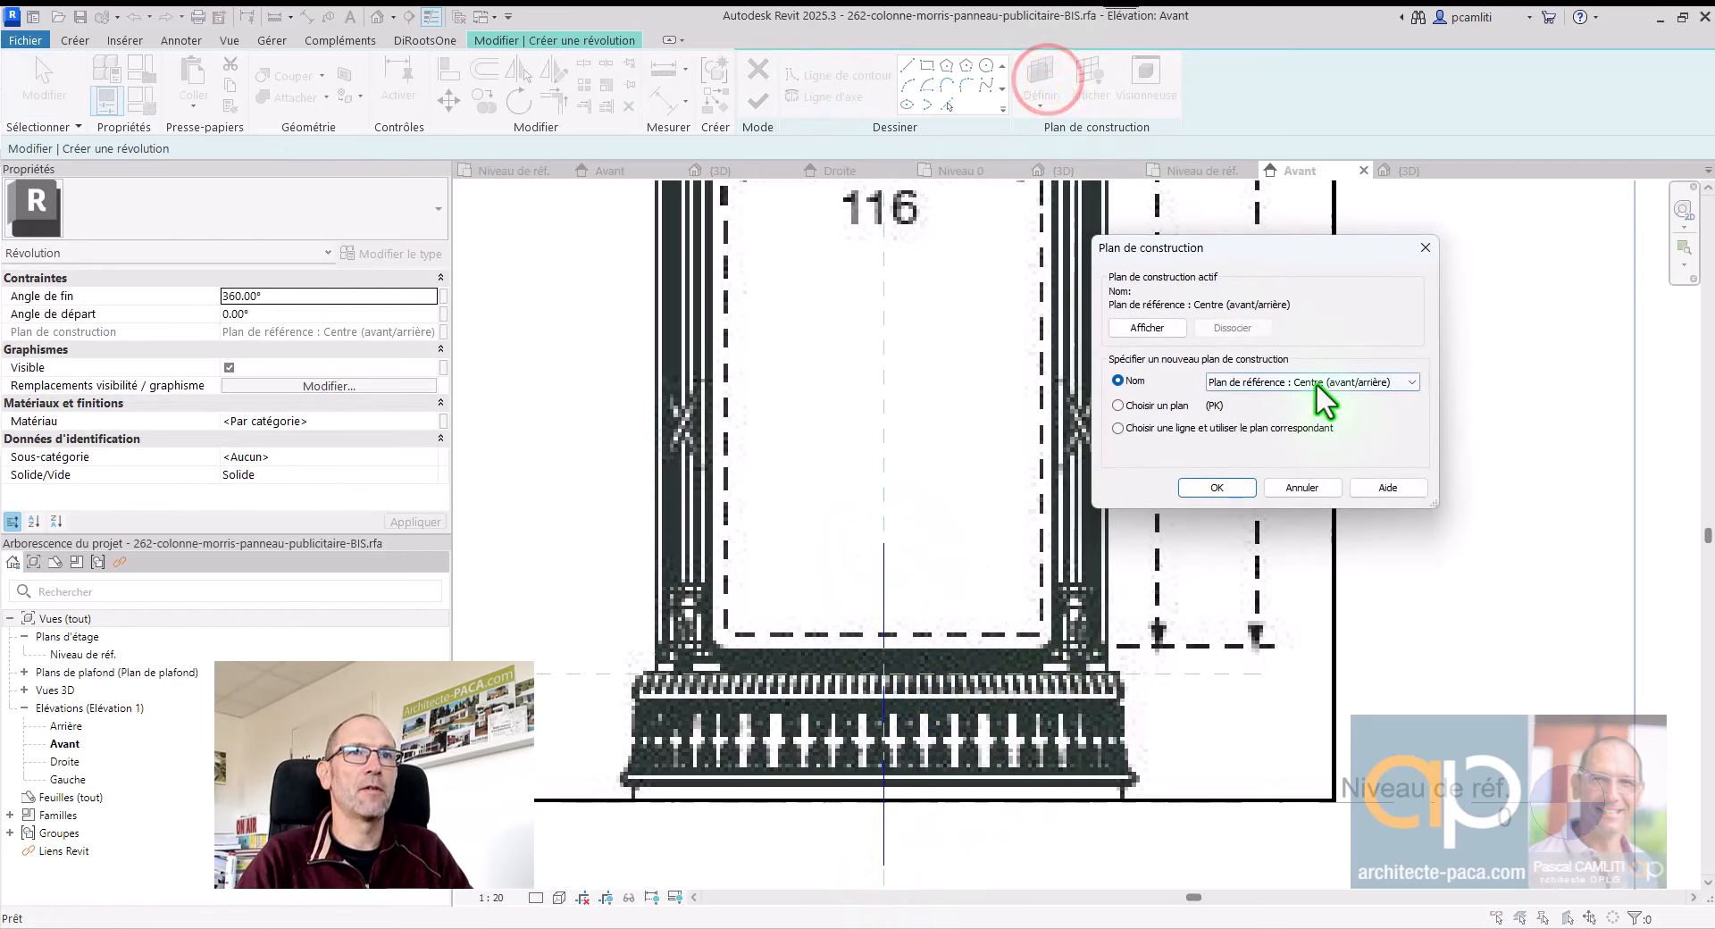
pyautogui.click(1316, 382)
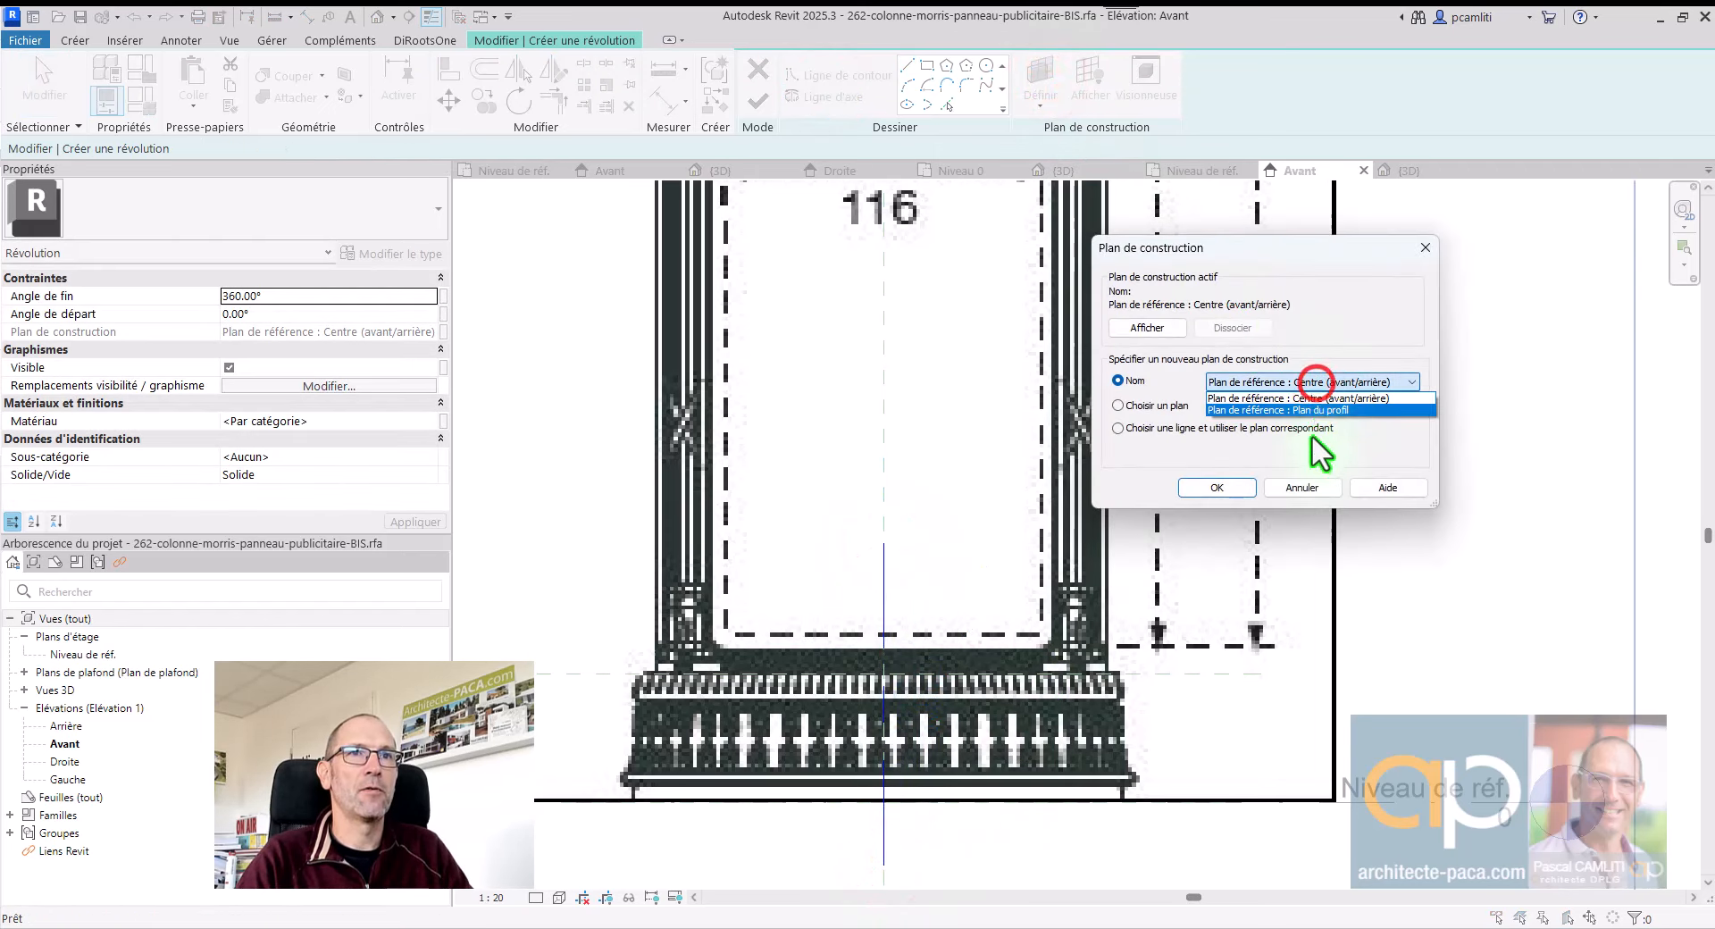
pyautogui.click(1322, 494)
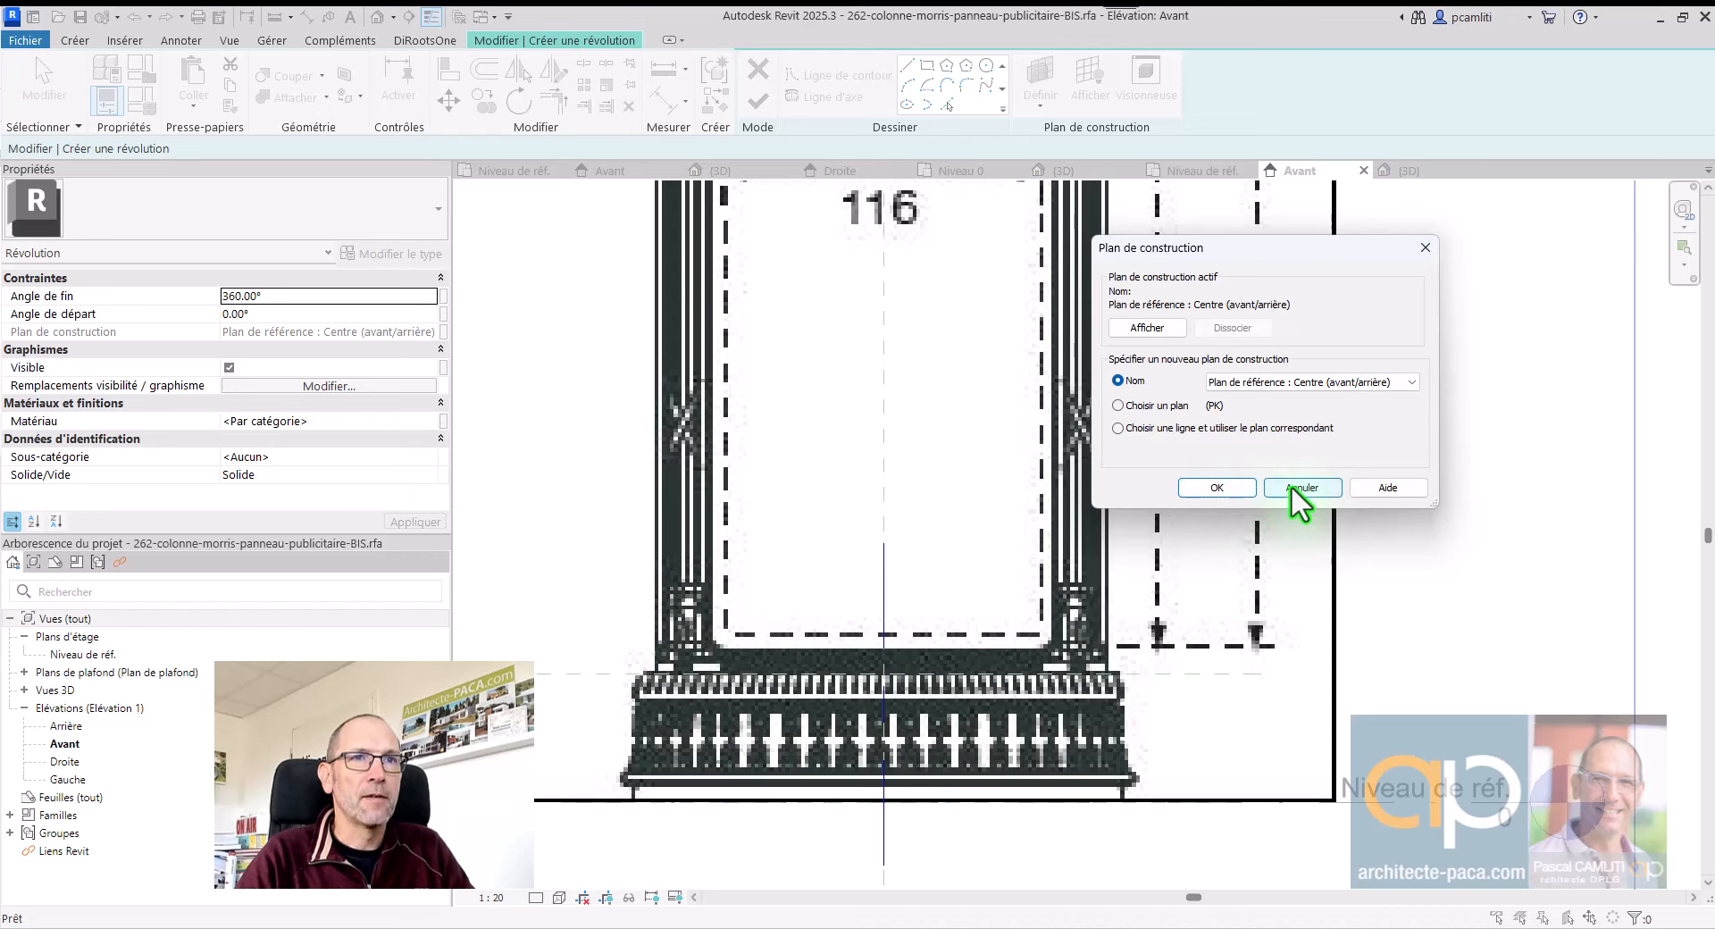
pyautogui.click(1241, 492)
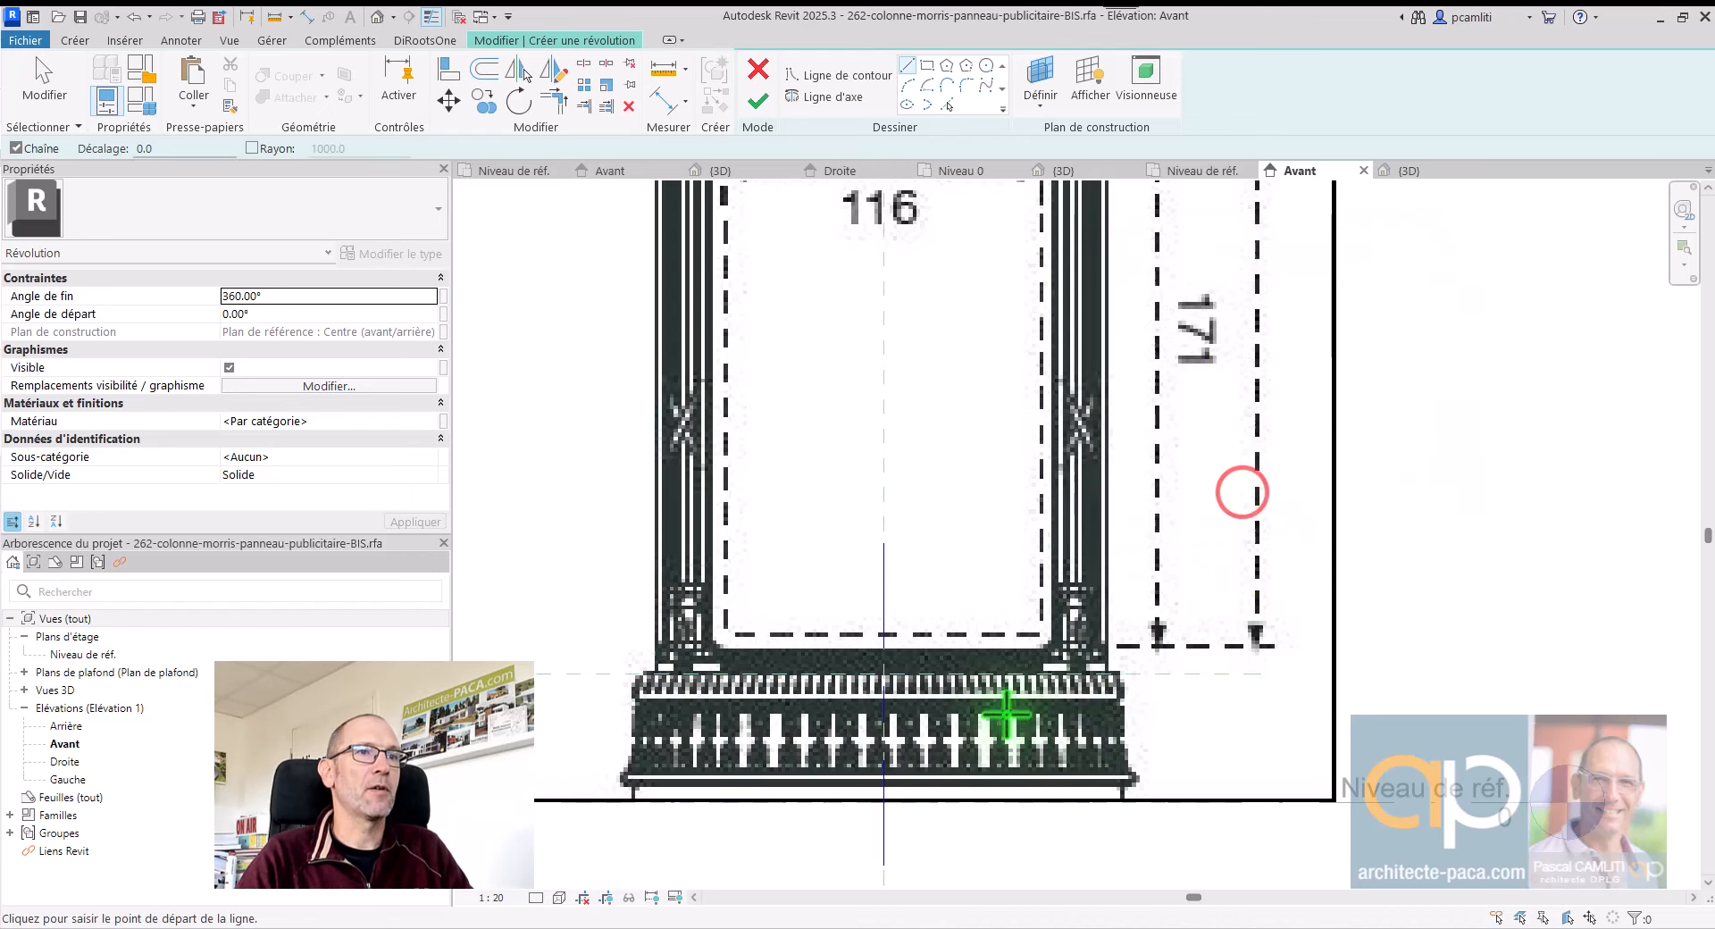
# Step: Draw the revolution contour's top line along the plinth's upper reference plane, from the axis to the traced outer edge
pyautogui.moveTo(1005, 715); pyautogui.dragTo(1004, 530, button='middle')
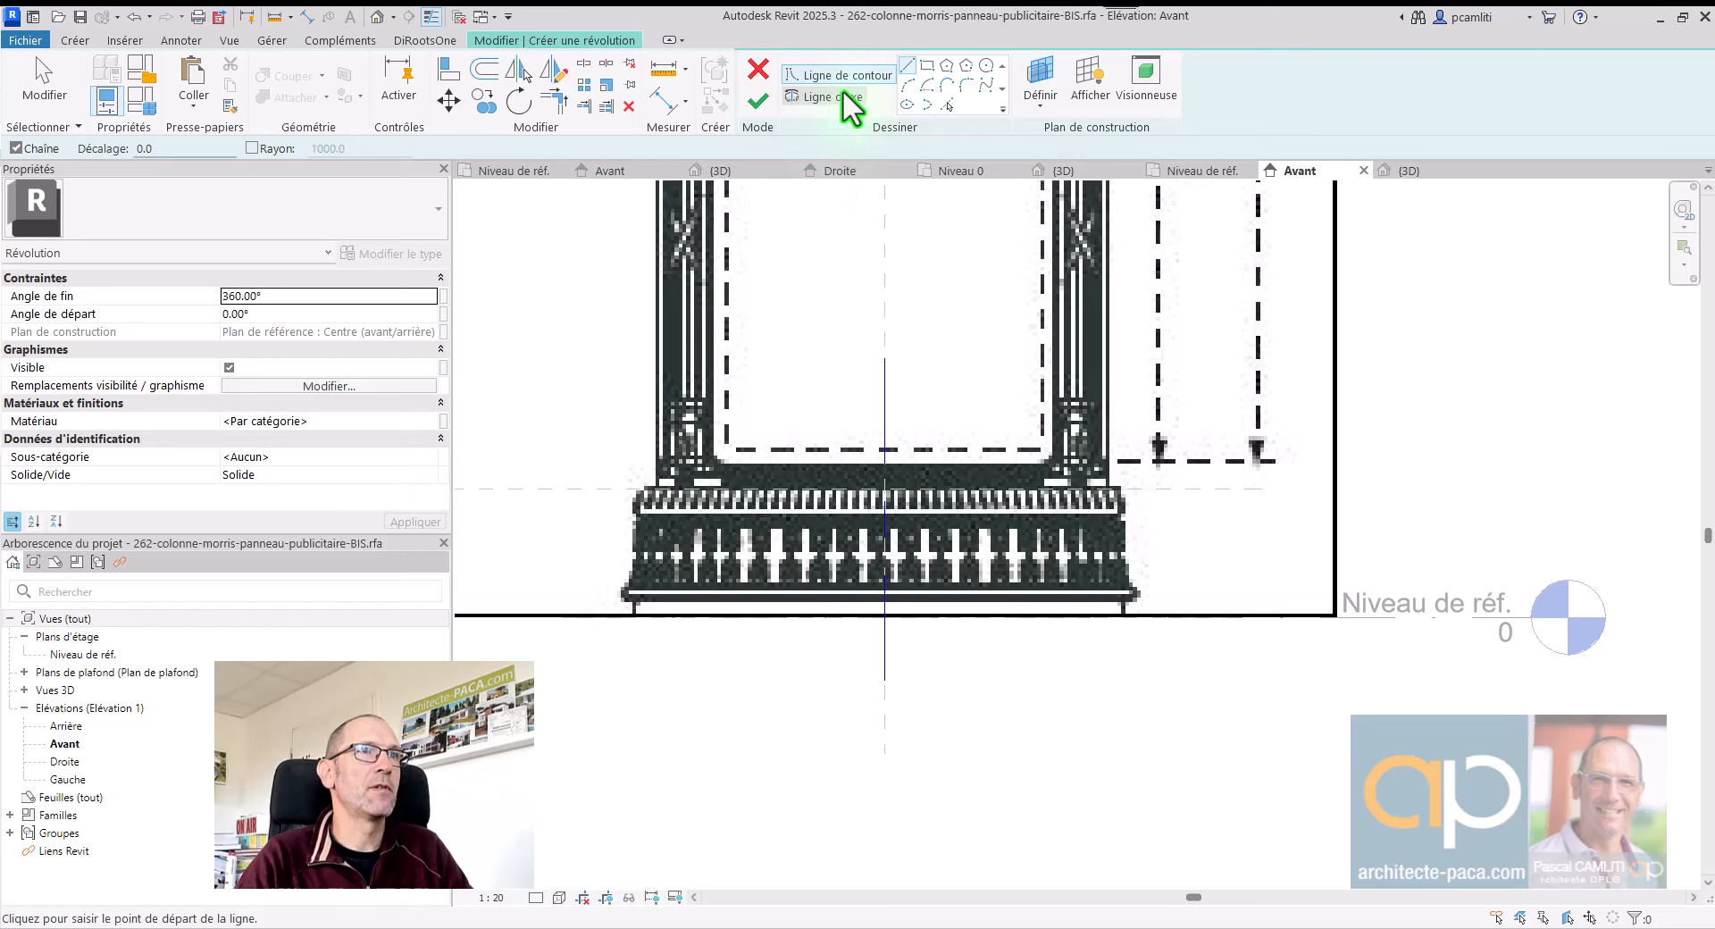
pyautogui.scroll(3, 891, 536)
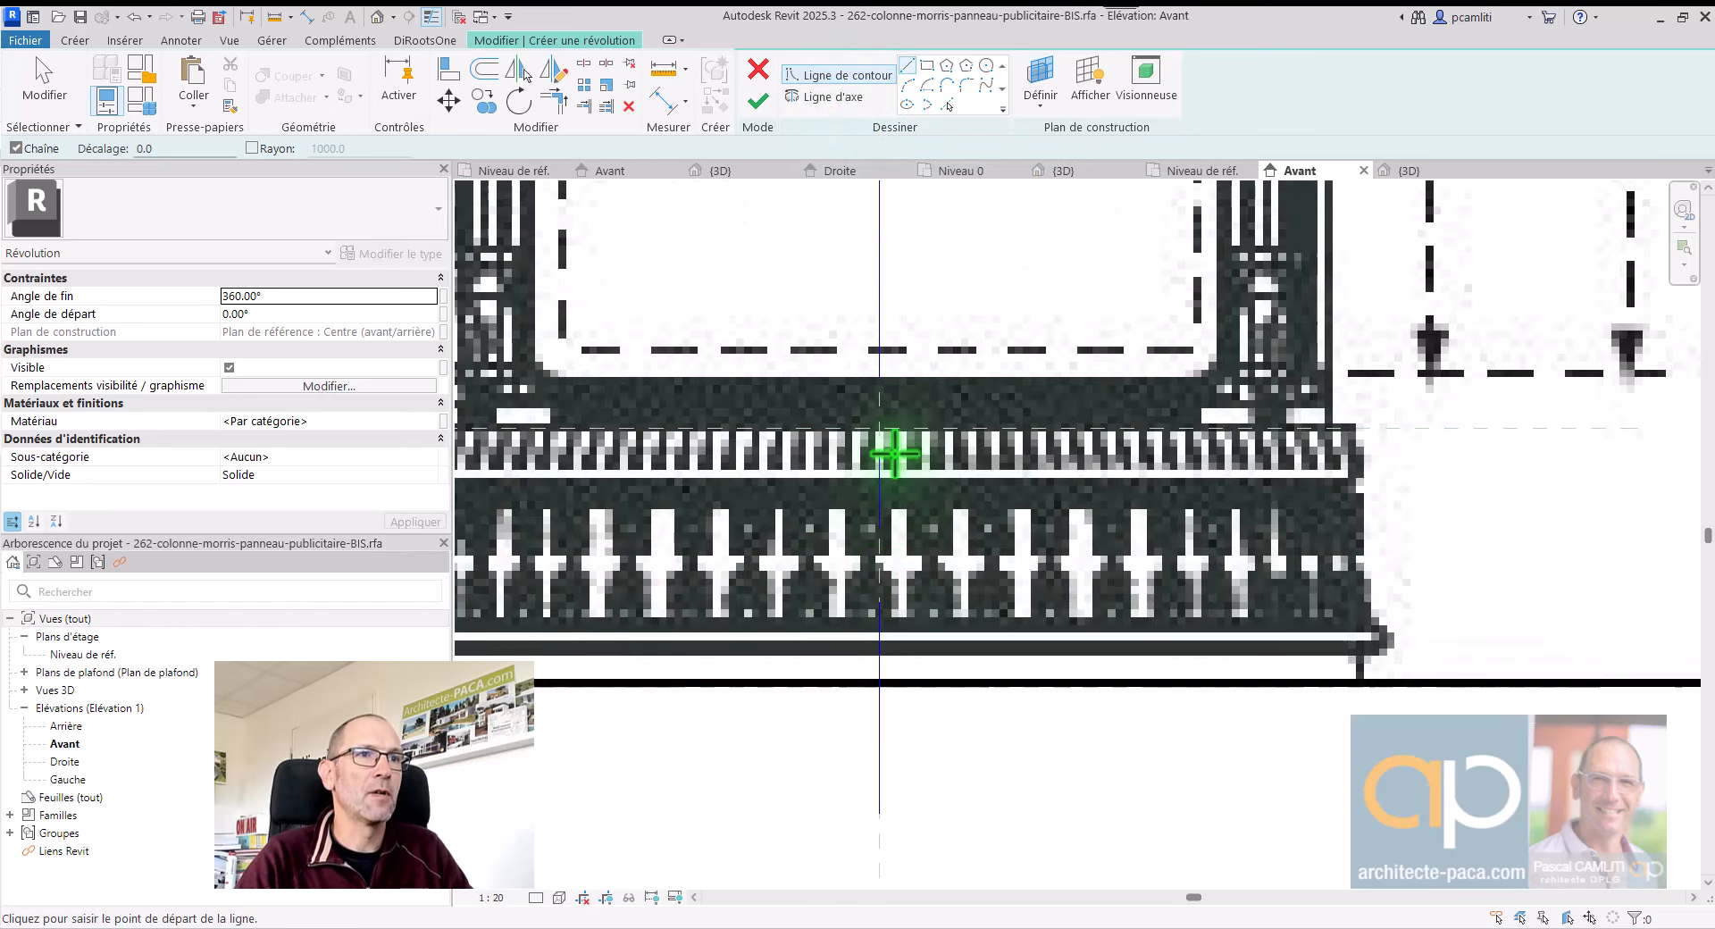
pyautogui.scroll(2, 883, 481)
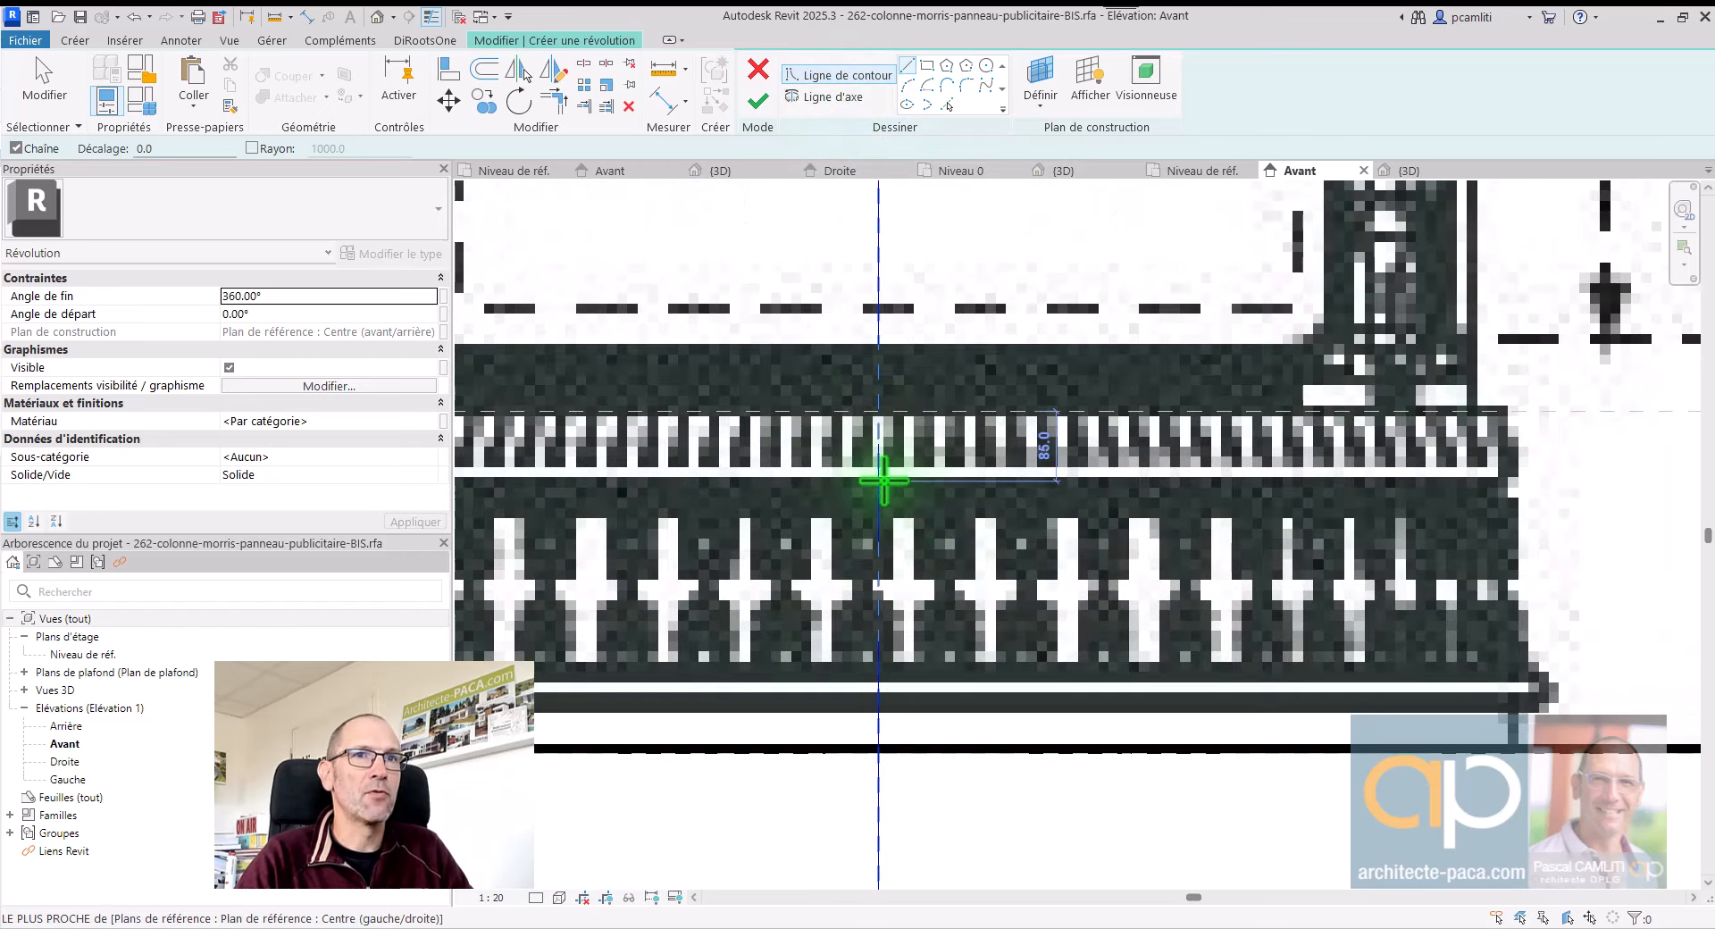
pyautogui.click(878, 412)
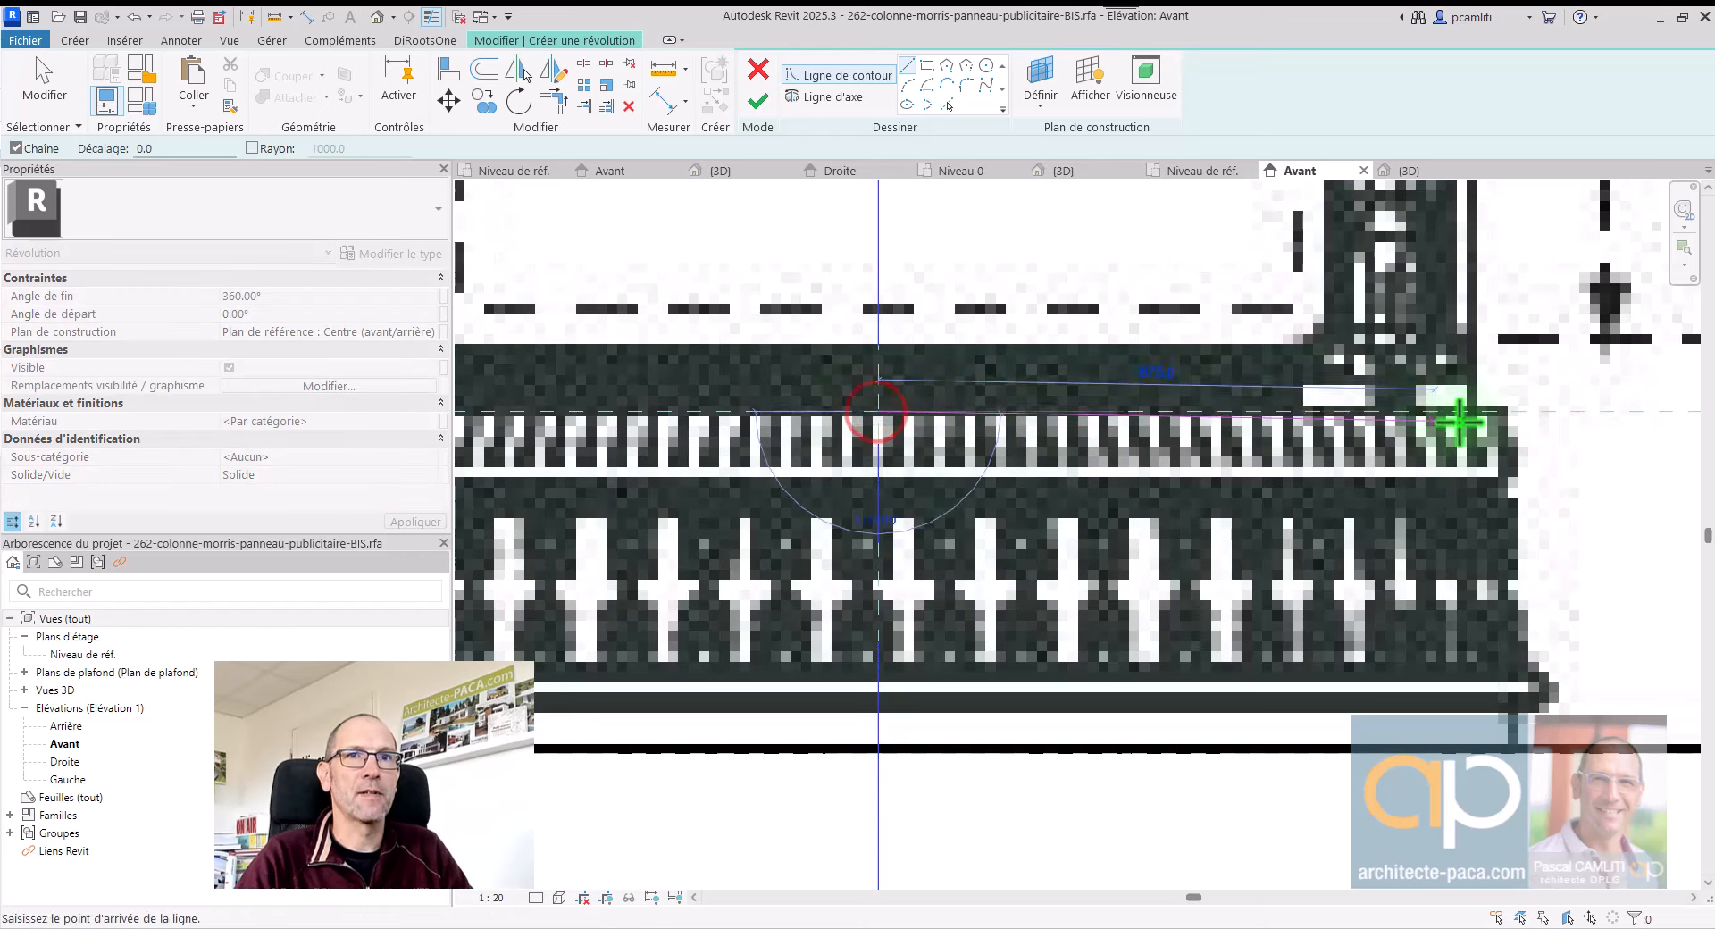
pyautogui.click(1506, 416)
# Step: Add a convex three-point arc from the top line's outer end down the plinth's upper moulding
pyautogui.scroll(3, 1506, 470)
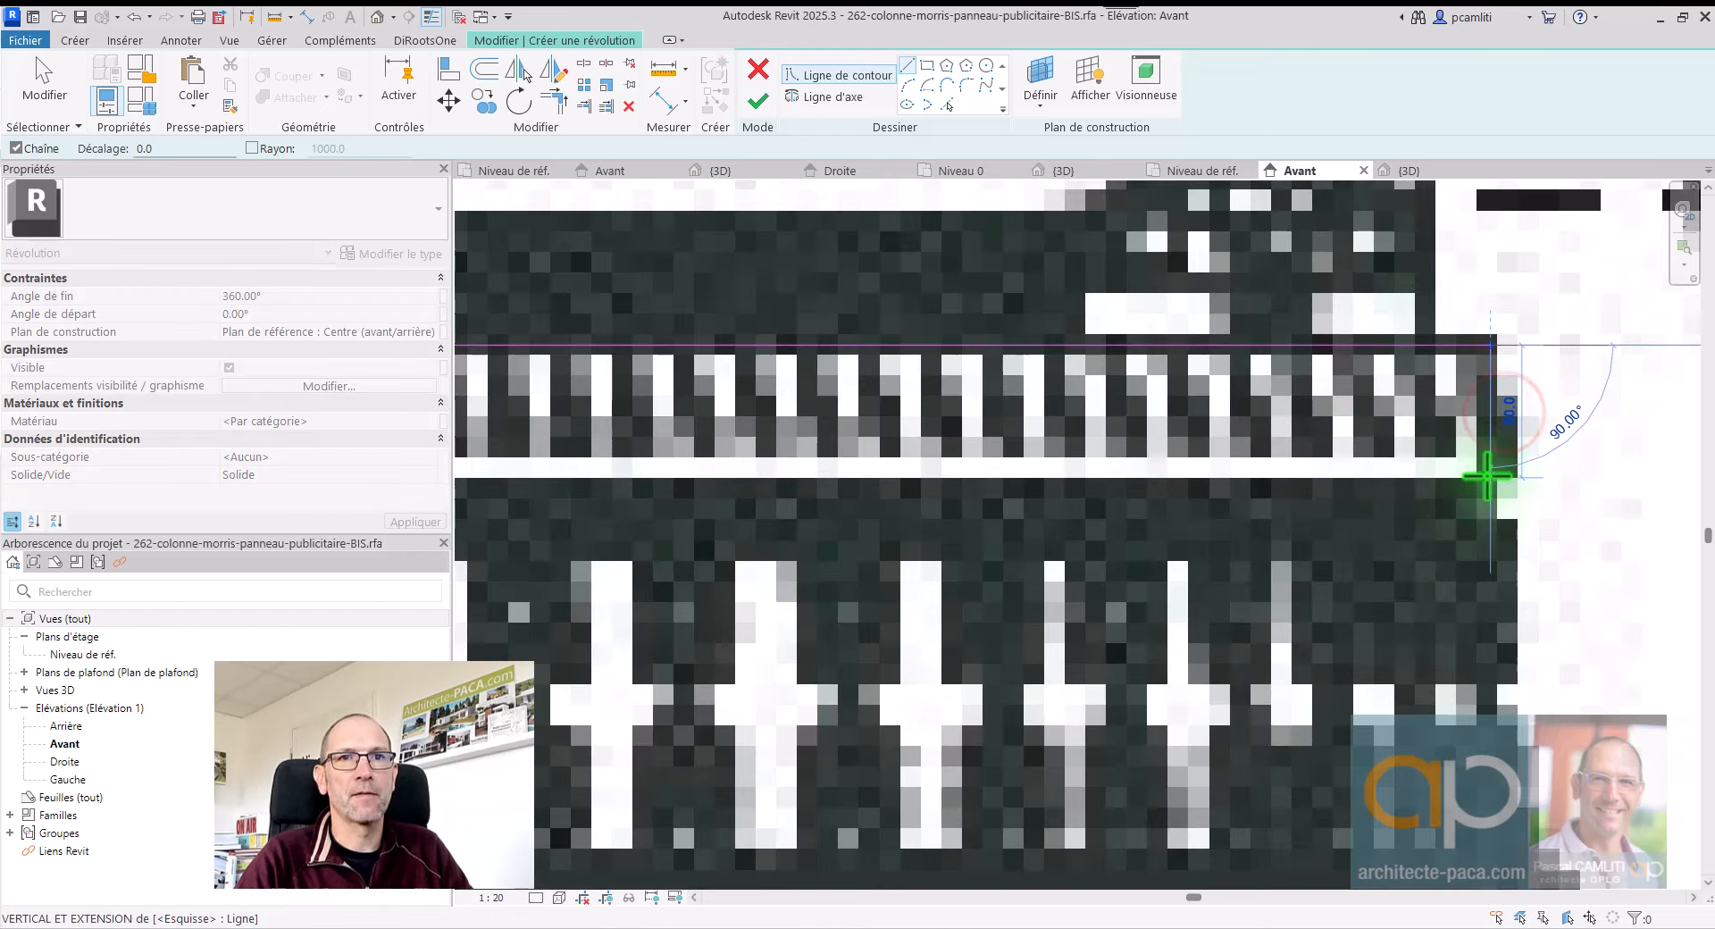
pyautogui.click(911, 83)
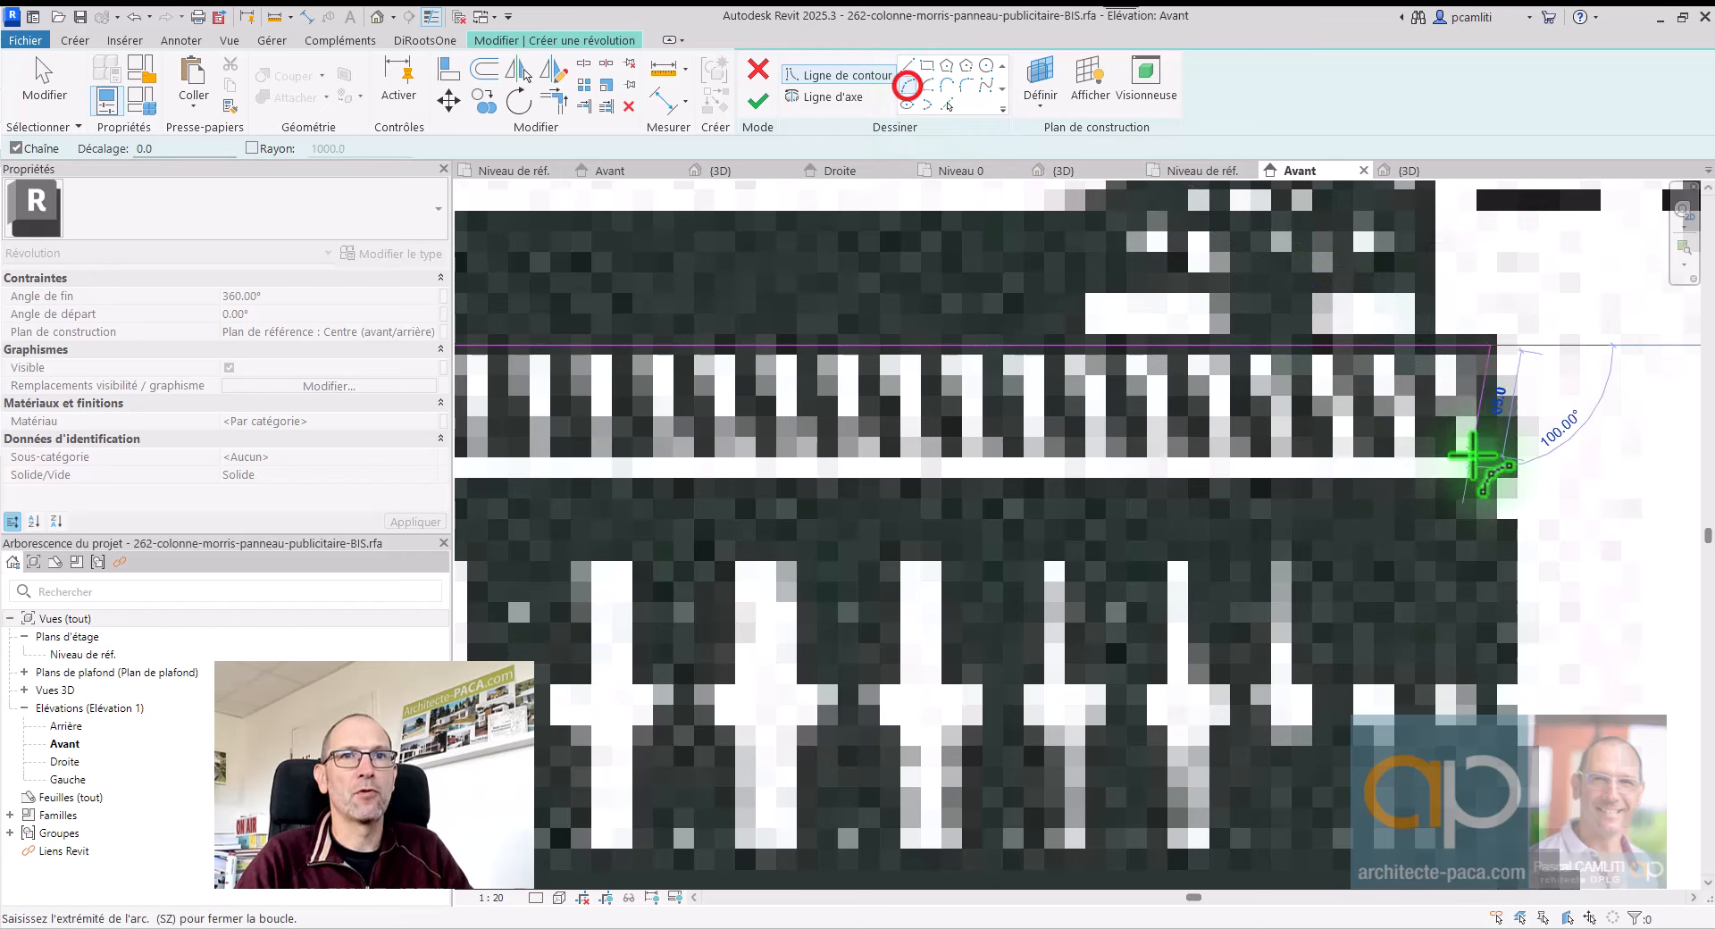
pyautogui.click(1487, 485)
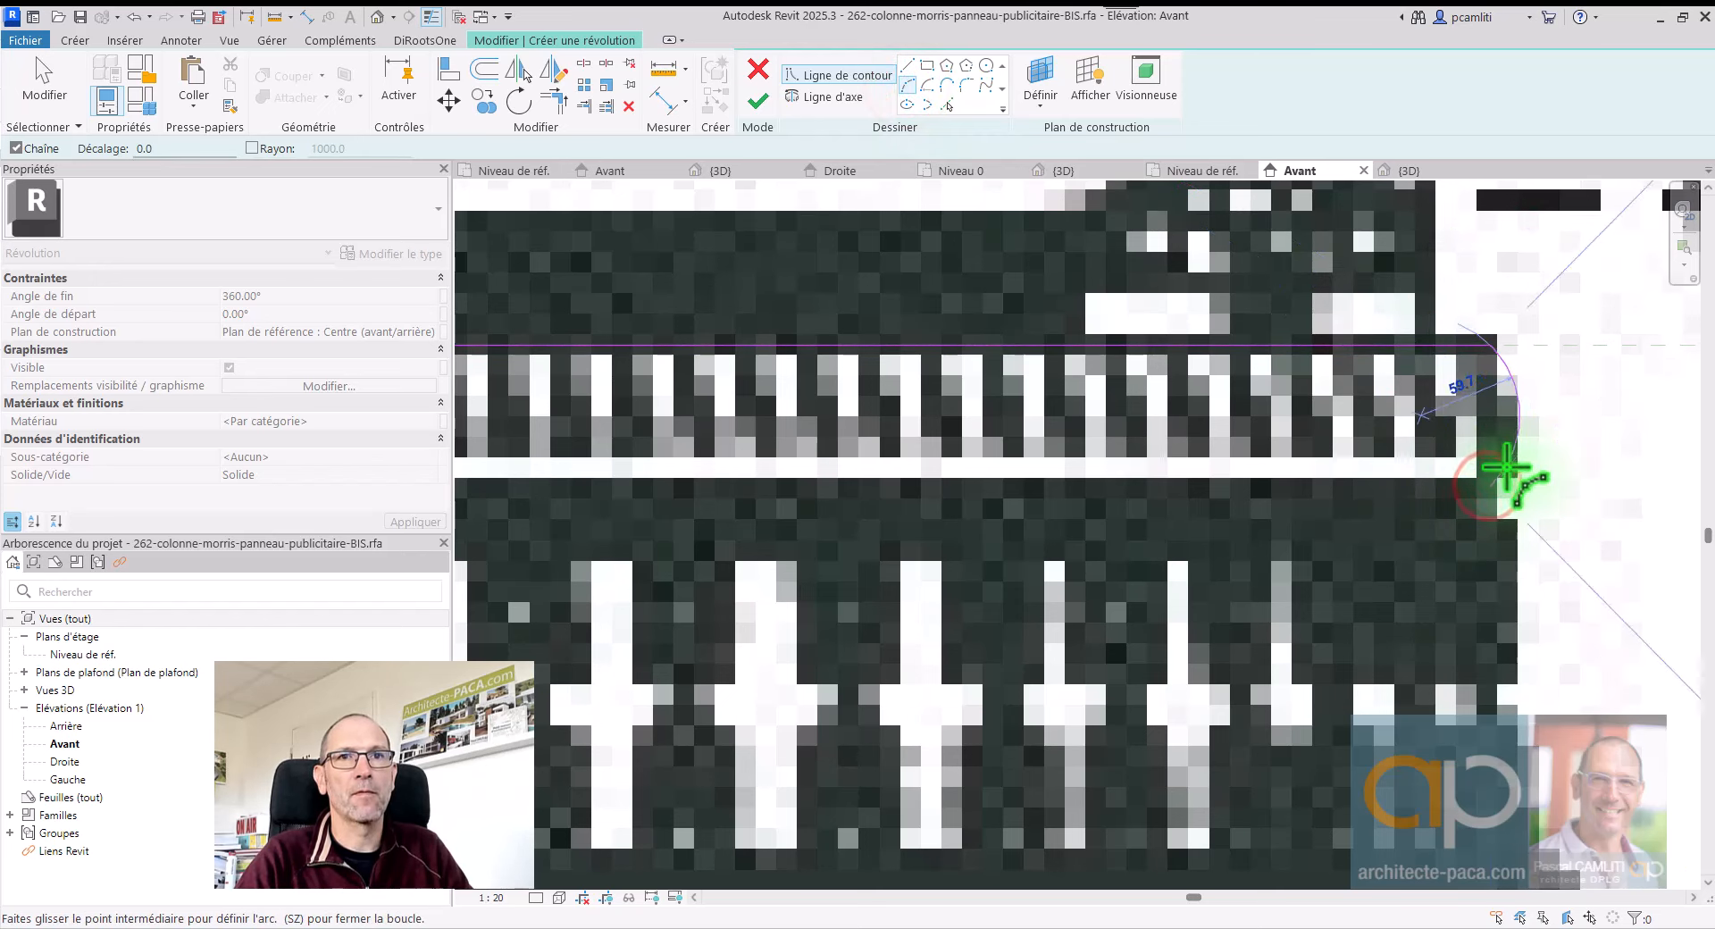
pyautogui.scroll(-2, 1505, 487)
pyautogui.scroll(2, 1335, 411)
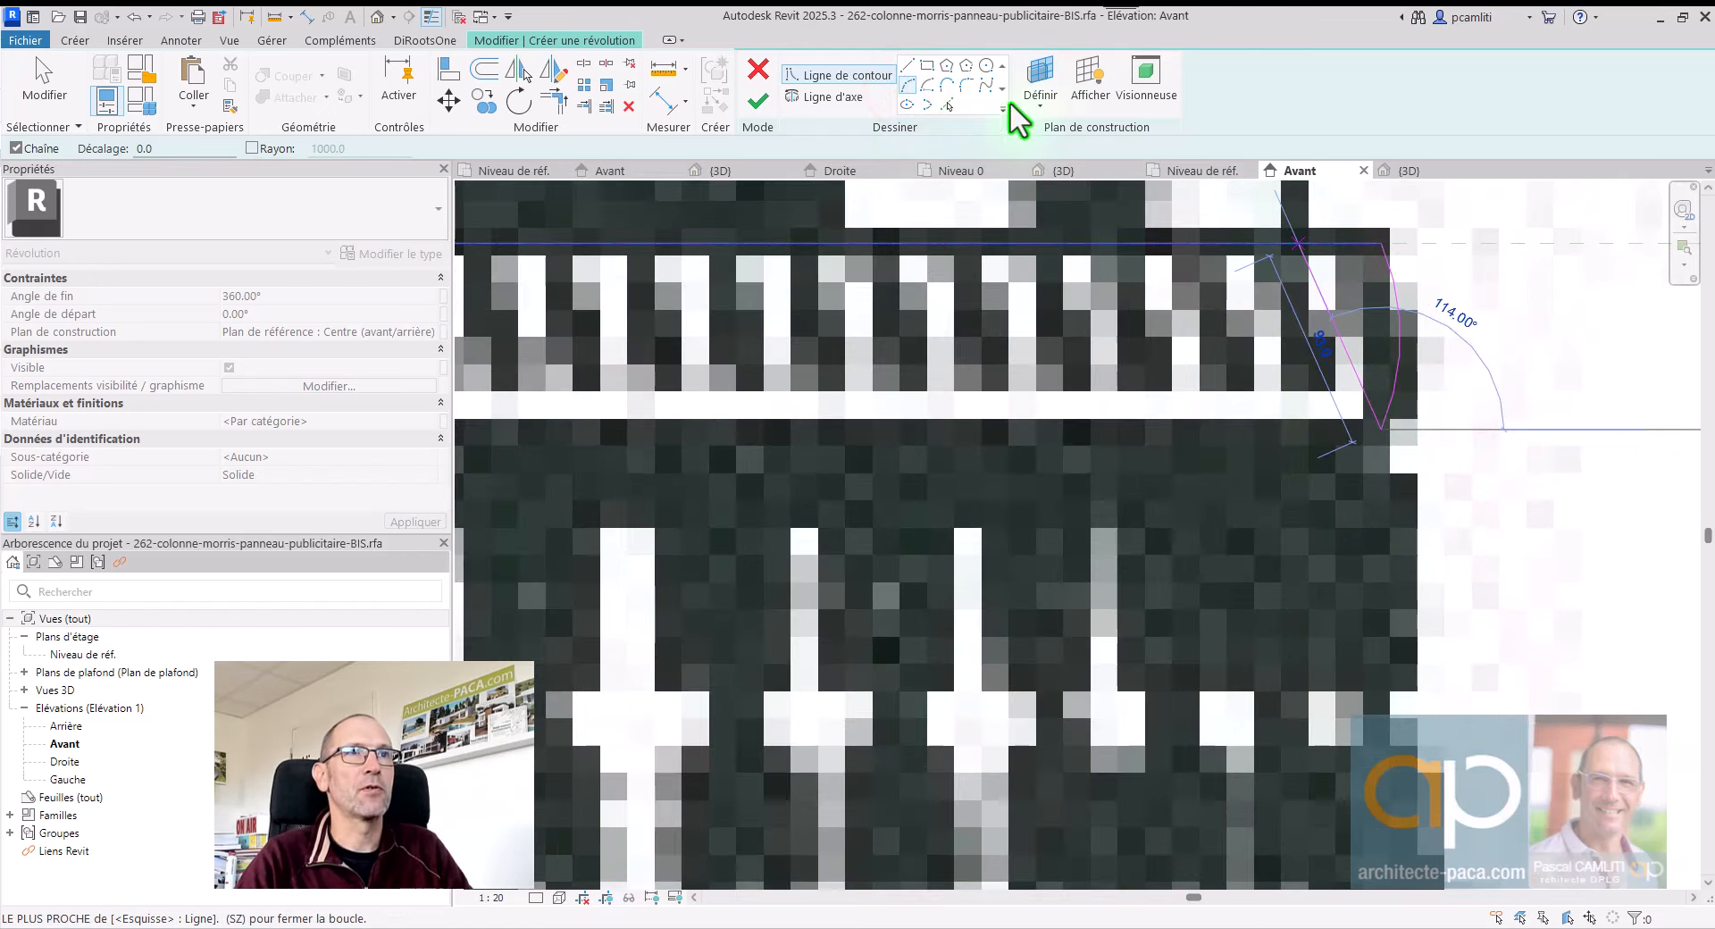
# Step: Trace a rectangular recess below the arc with straight lines, and continue with a vertical line about 95 mm down the plinth's face
pyautogui.click(904, 65)
pyautogui.scroll(1, 1347, 459)
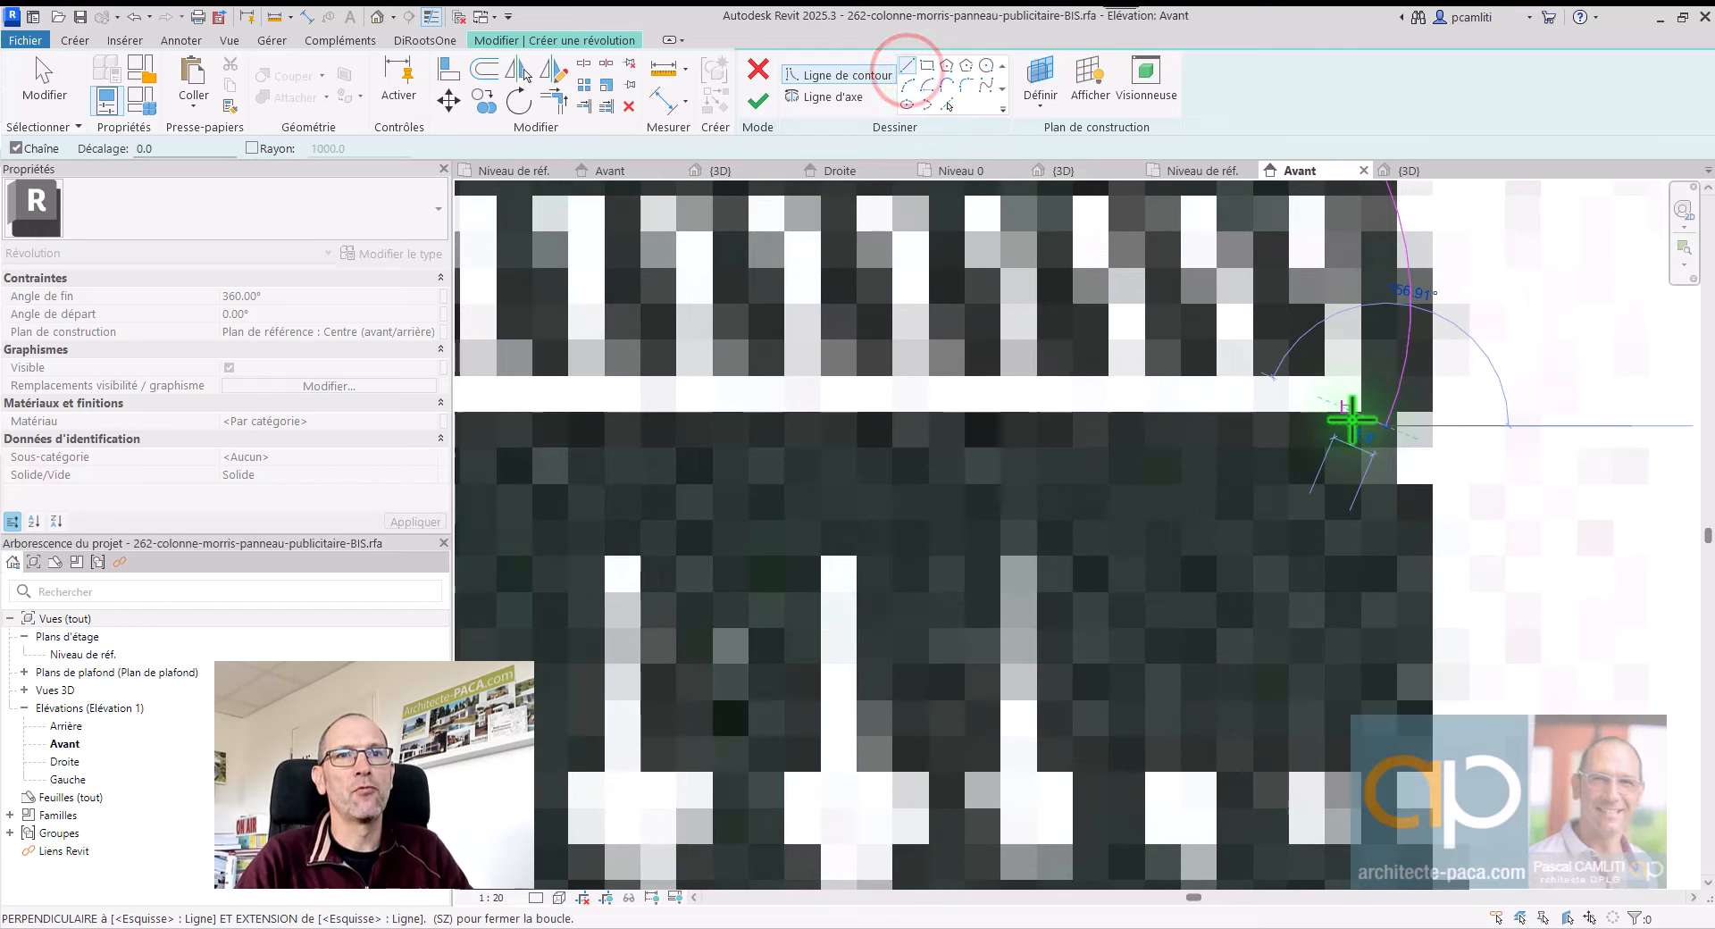
pyautogui.click(1351, 420)
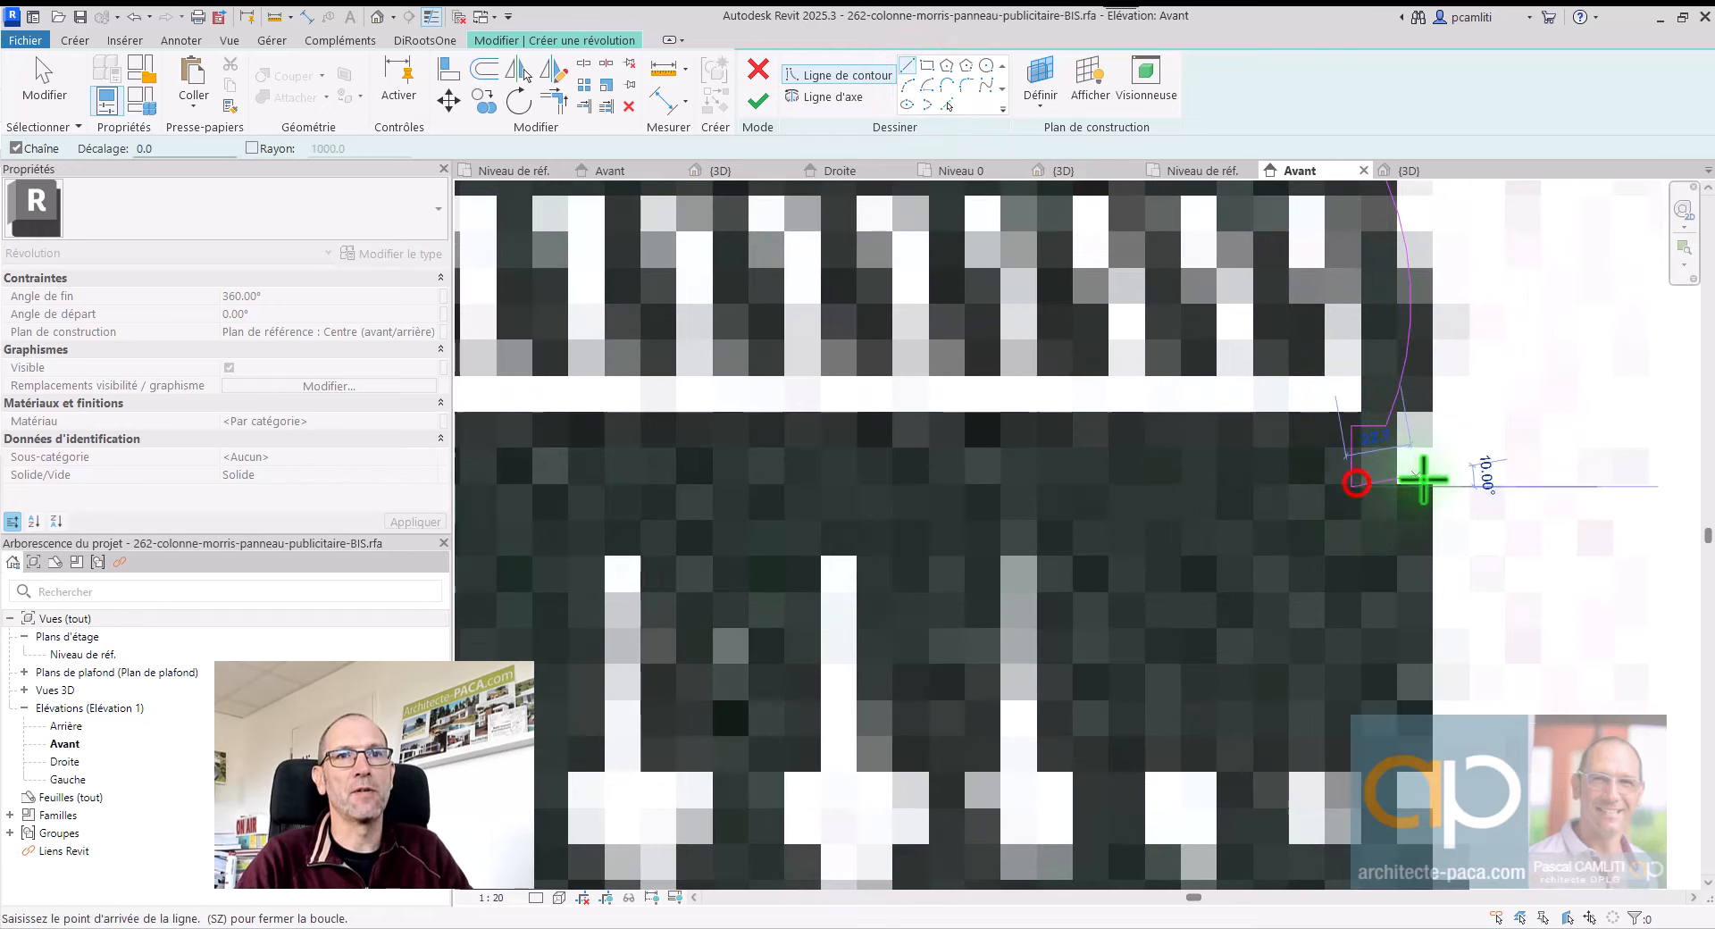
pyautogui.scroll(-1, 1419, 490)
pyautogui.moveTo(1422, 491); pyautogui.dragTo(1389, 351, button='middle')
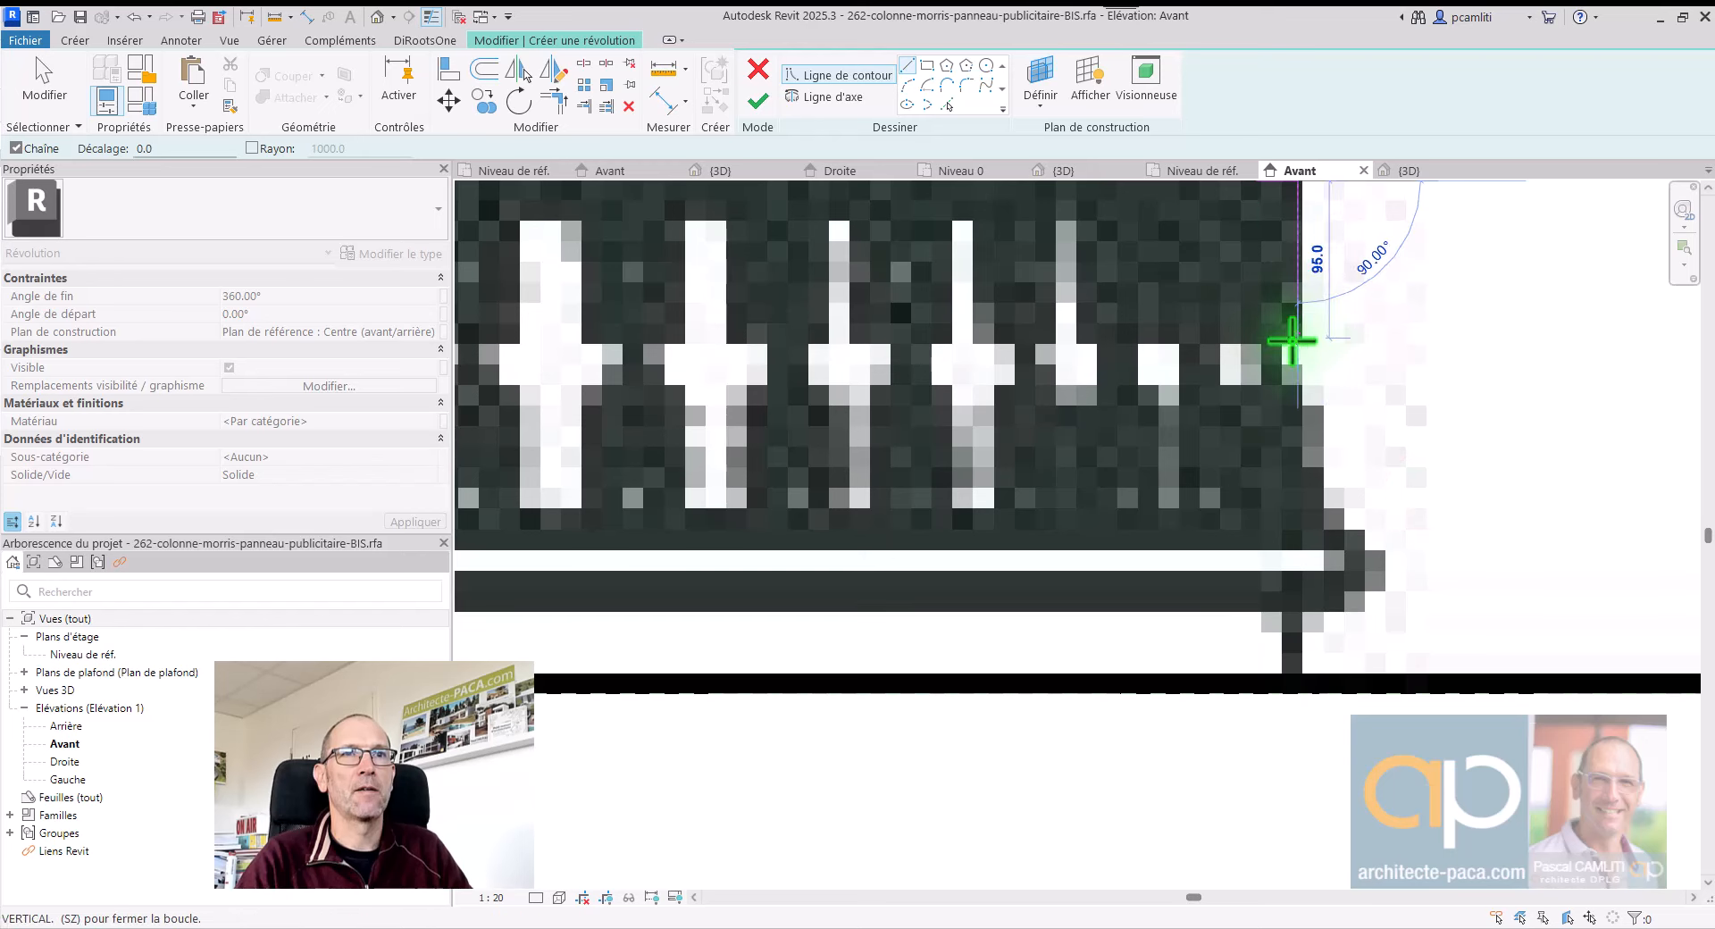
pyautogui.click(1293, 339)
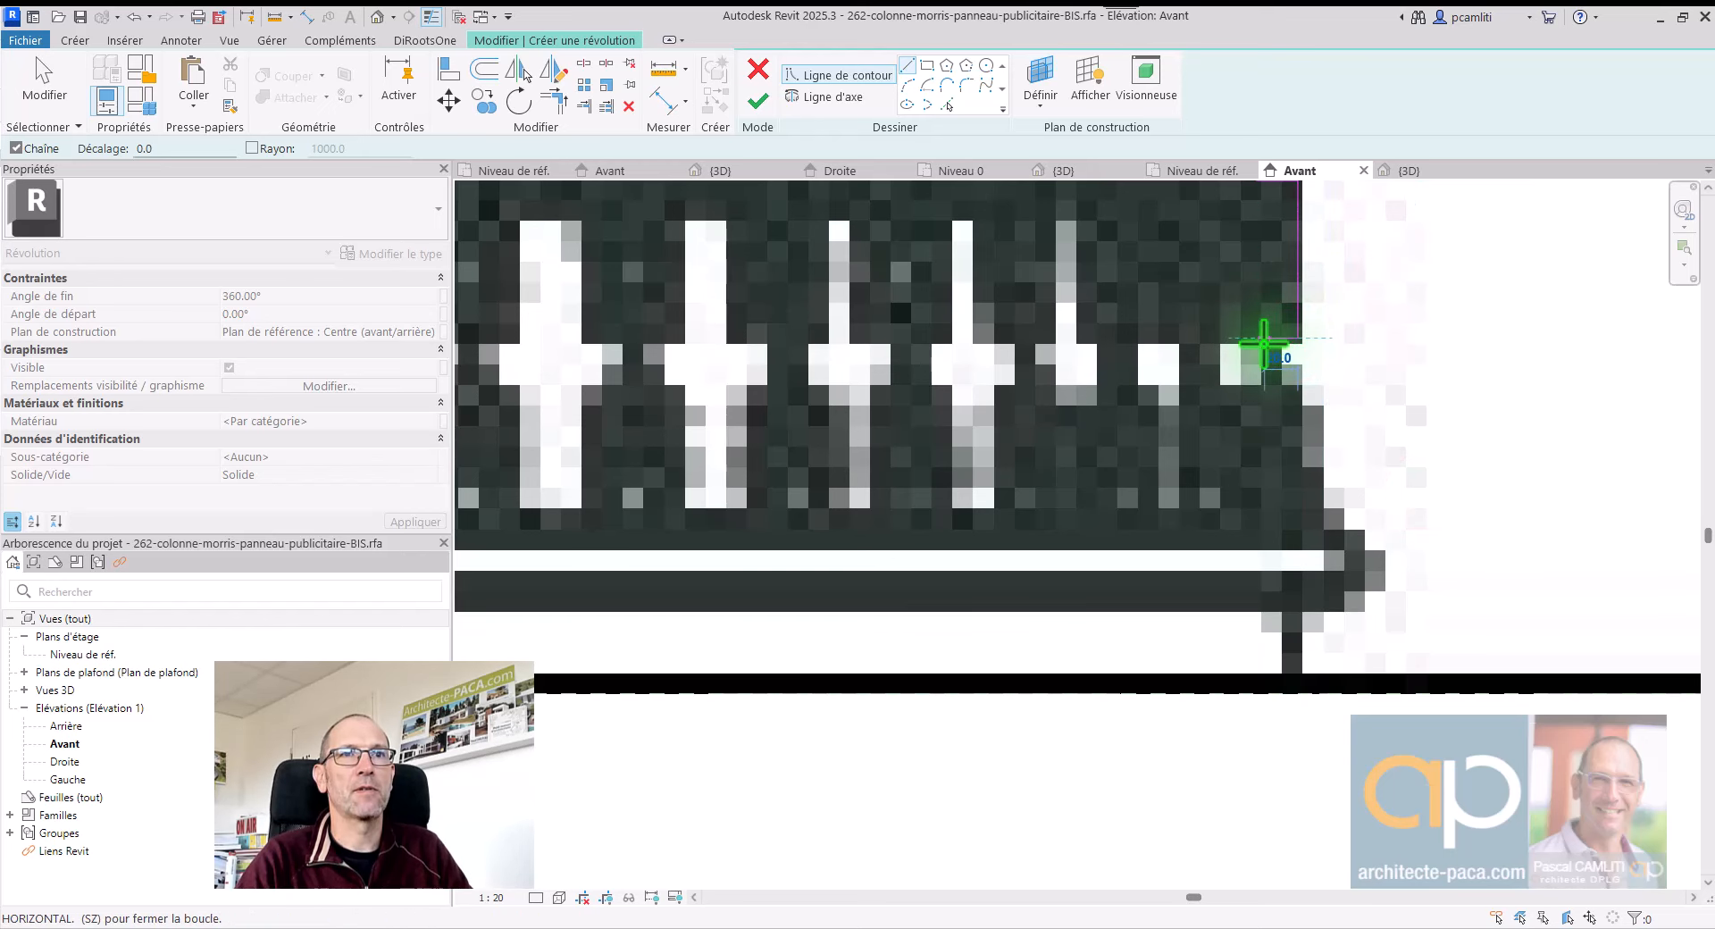
# Step: Trace a second rectangular recess beneath the plinth's vertical face with inward, downward and outward lines
pyautogui.moveTo(1263, 363); pyautogui.dragTo(1251, 467, button='middle')
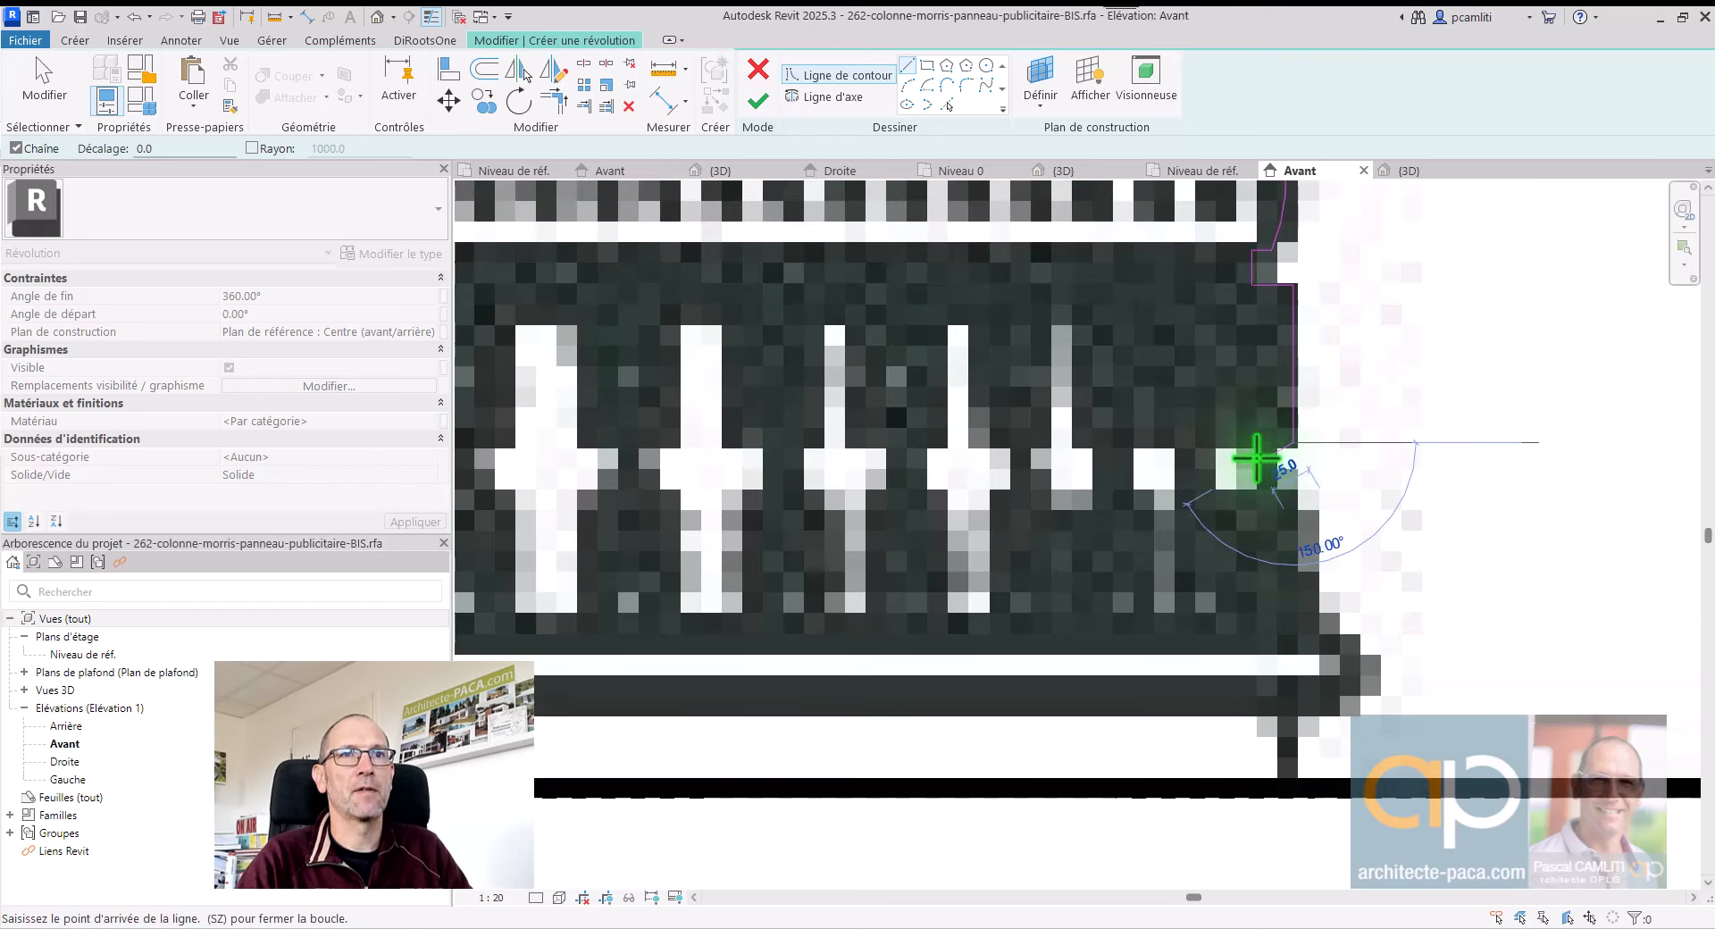
pyautogui.click(1253, 500)
pyautogui.click(1295, 501)
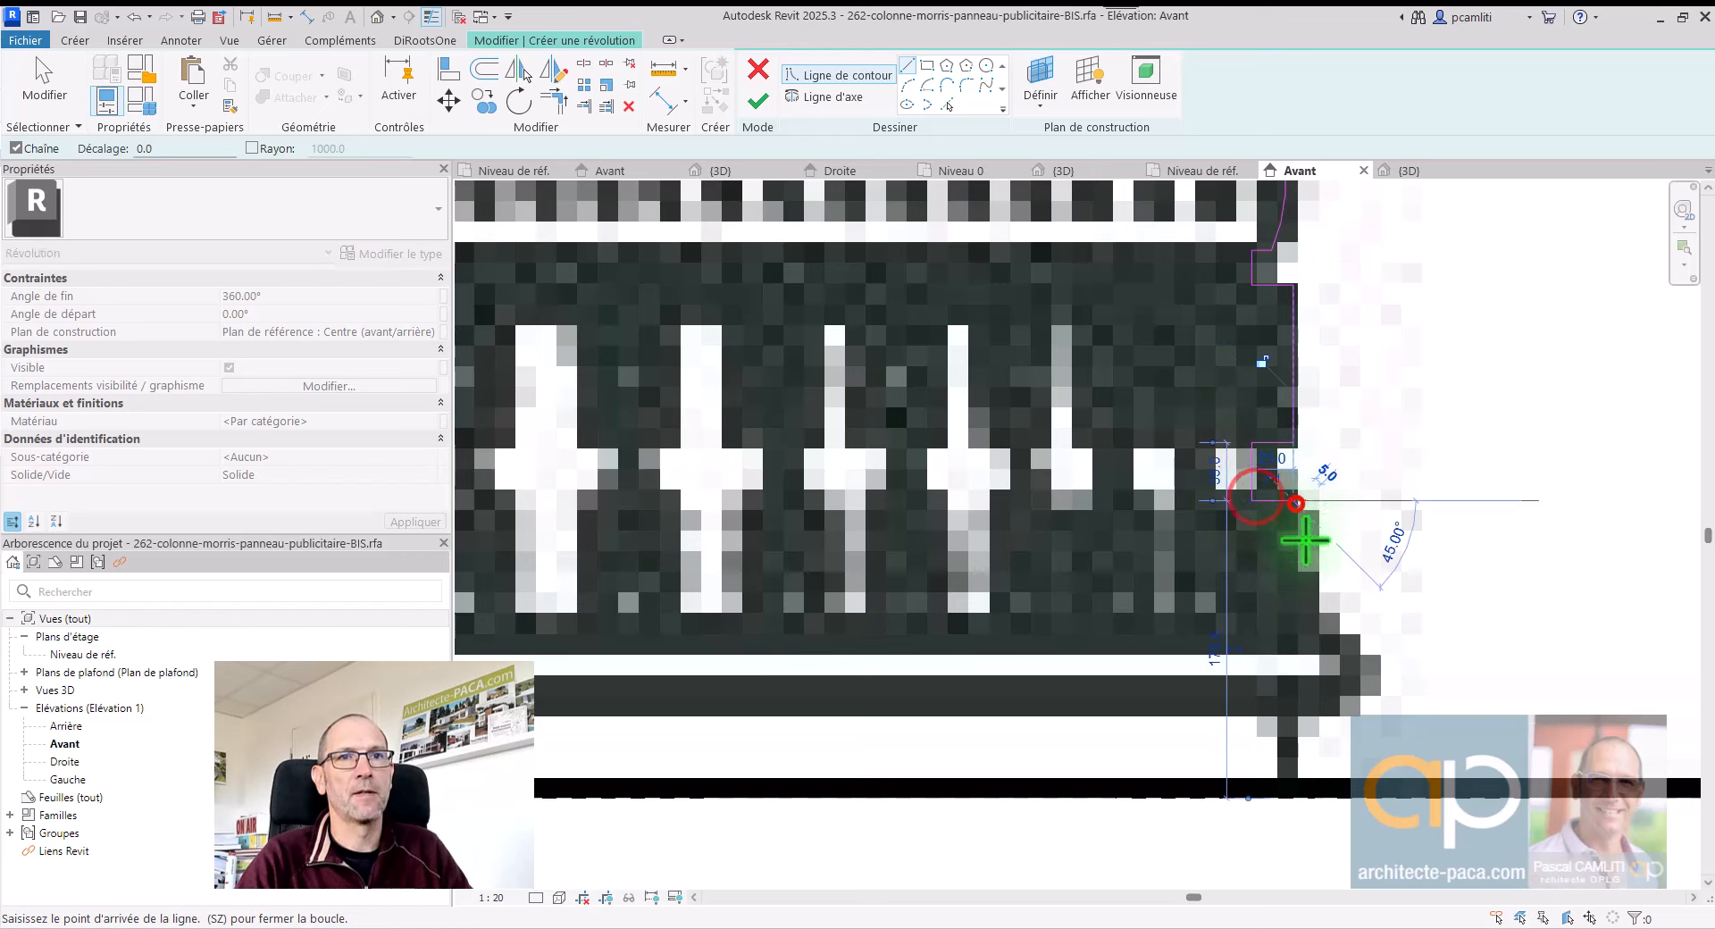
# Step: Trace the slightly sloped face beneath the second recess and add an outward horizontal ledge about 12 mm wide
pyautogui.click(1321, 572)
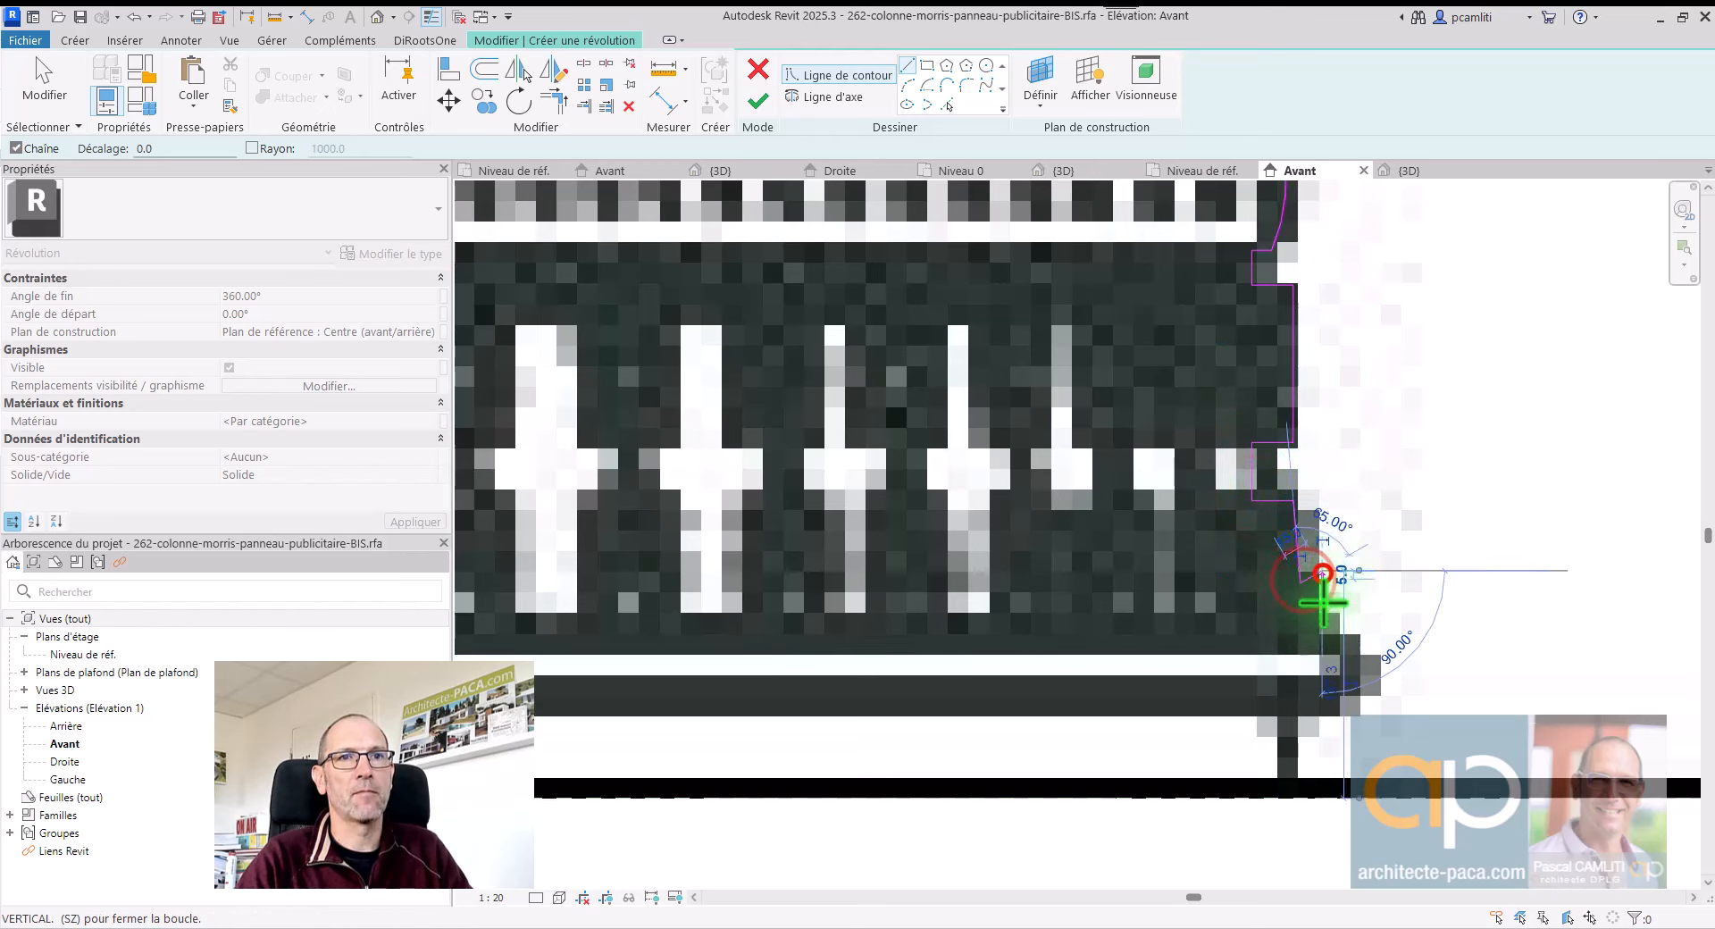
pyautogui.press('Escape')
pyautogui.scroll(3, 1317, 595)
pyautogui.press('Escape')
pyautogui.moveTo(1332, 581)
pyautogui.mouseDown()
pyautogui.moveTo(1304, 543)
pyautogui.moveTo(1332, 581)
pyautogui.mouseUp()
pyautogui.scroll(2, 1304, 547)
pyautogui.scroll(-3, 1332, 583)
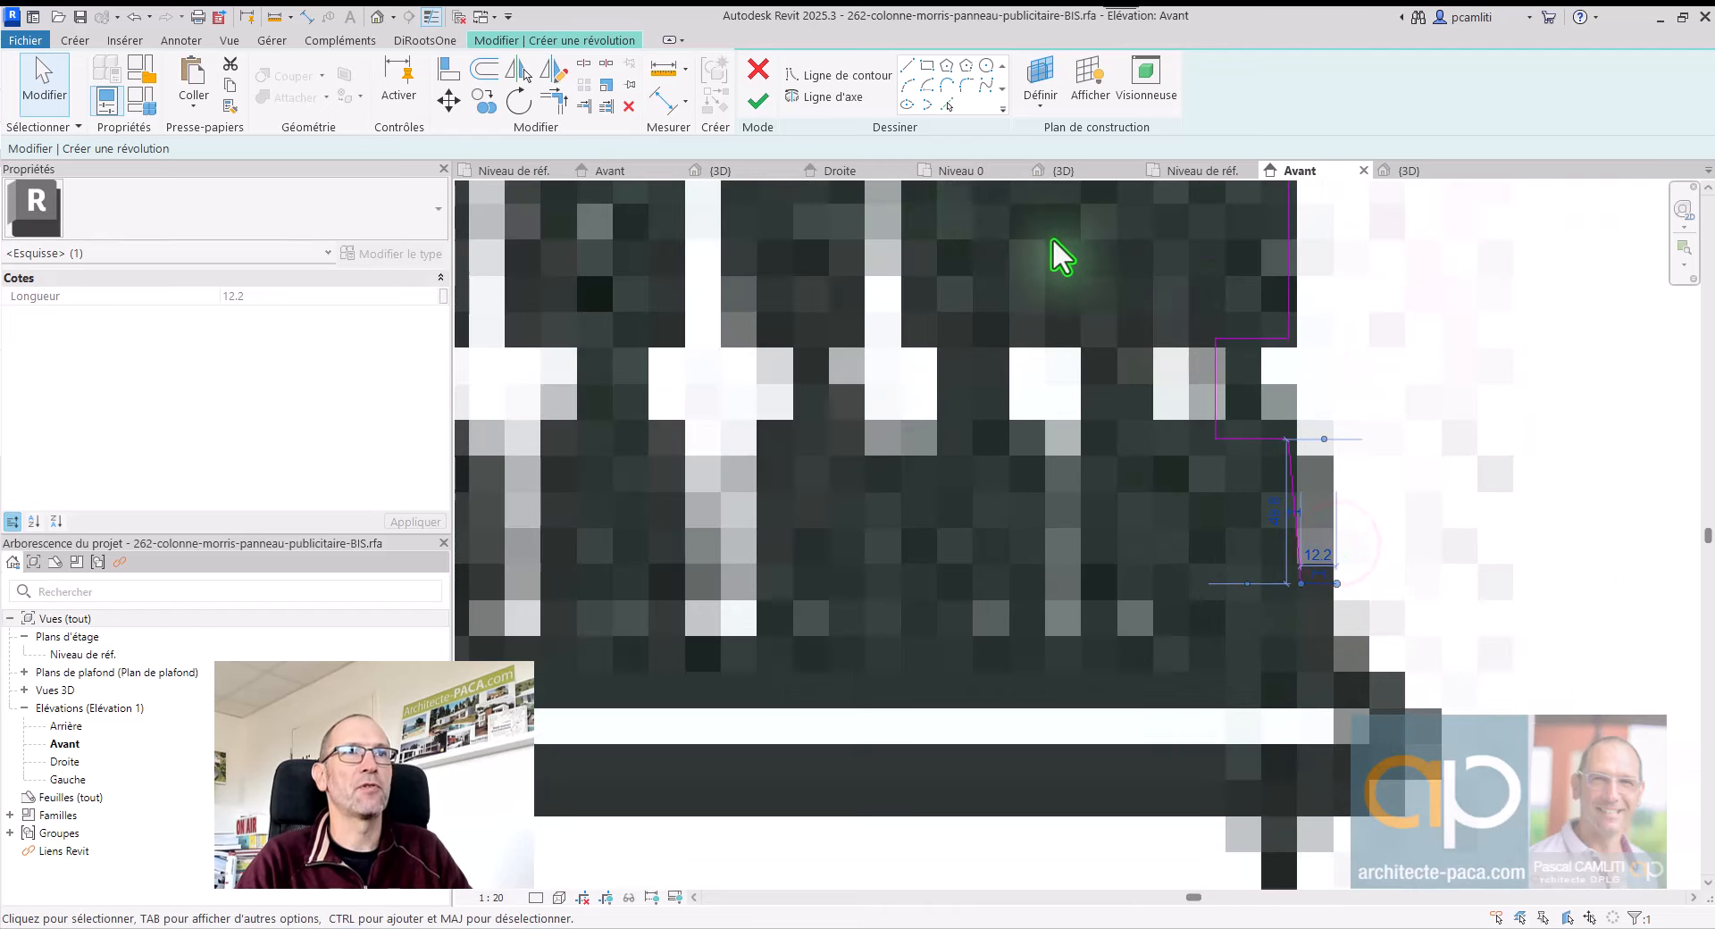
# Step: Draw a vertical contour line about 30 mm down from the ledge's outer end
pyautogui.click(893, 75)
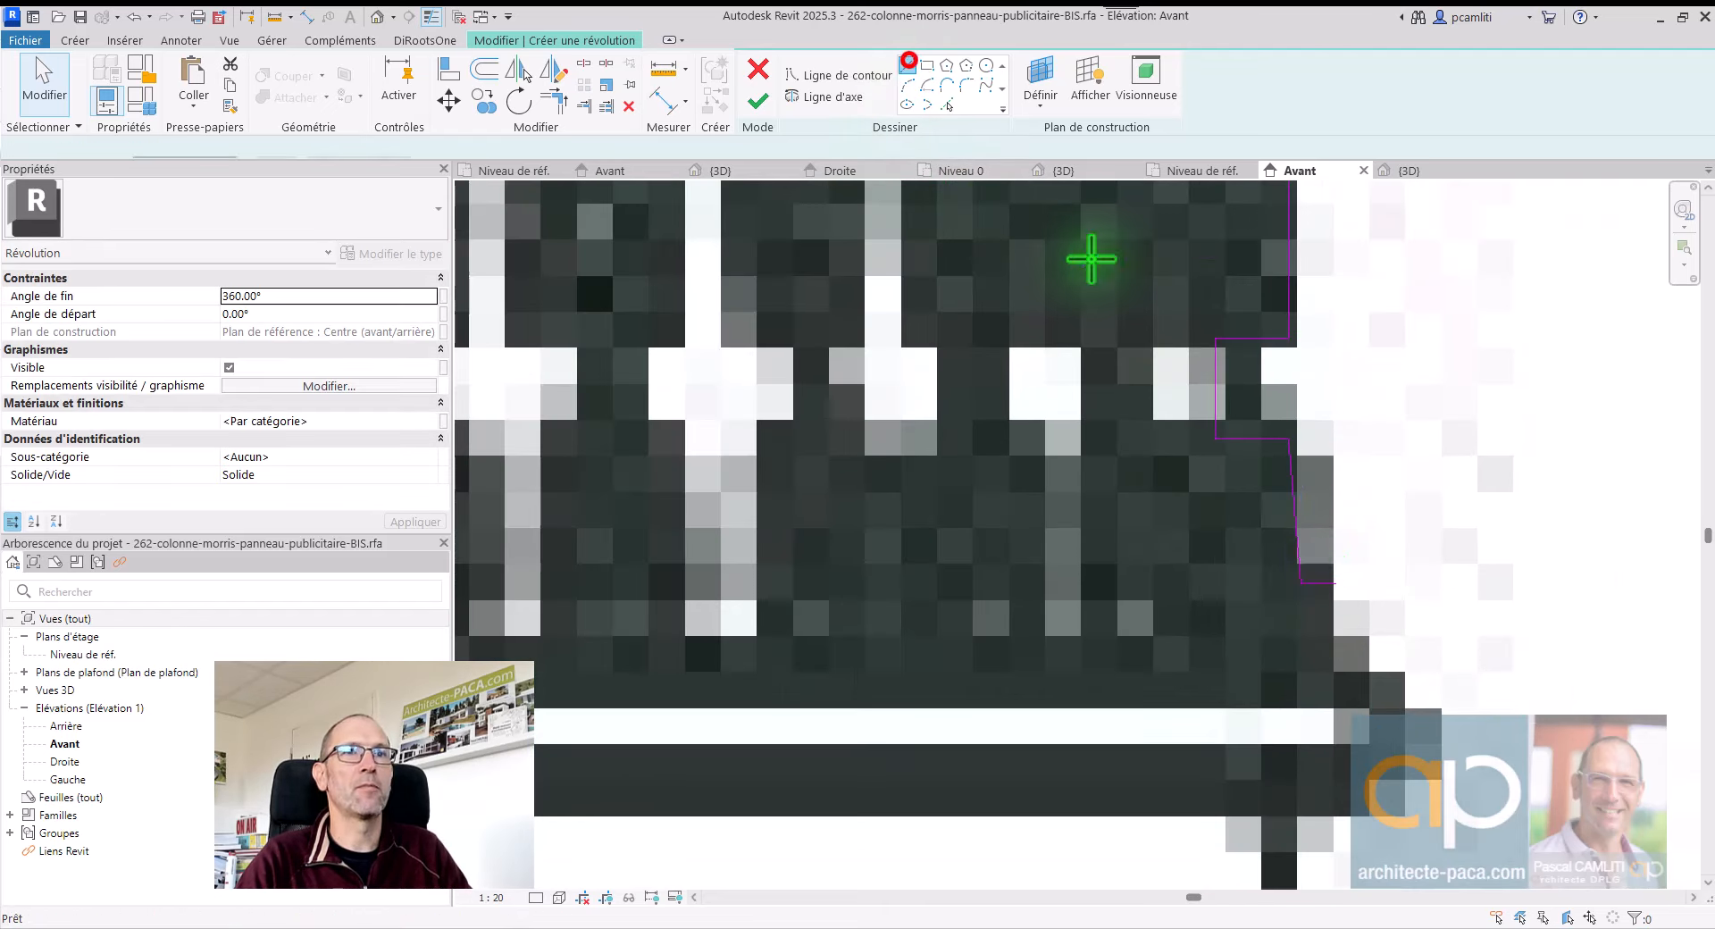
pyautogui.click(1337, 585)
pyautogui.click(1340, 672)
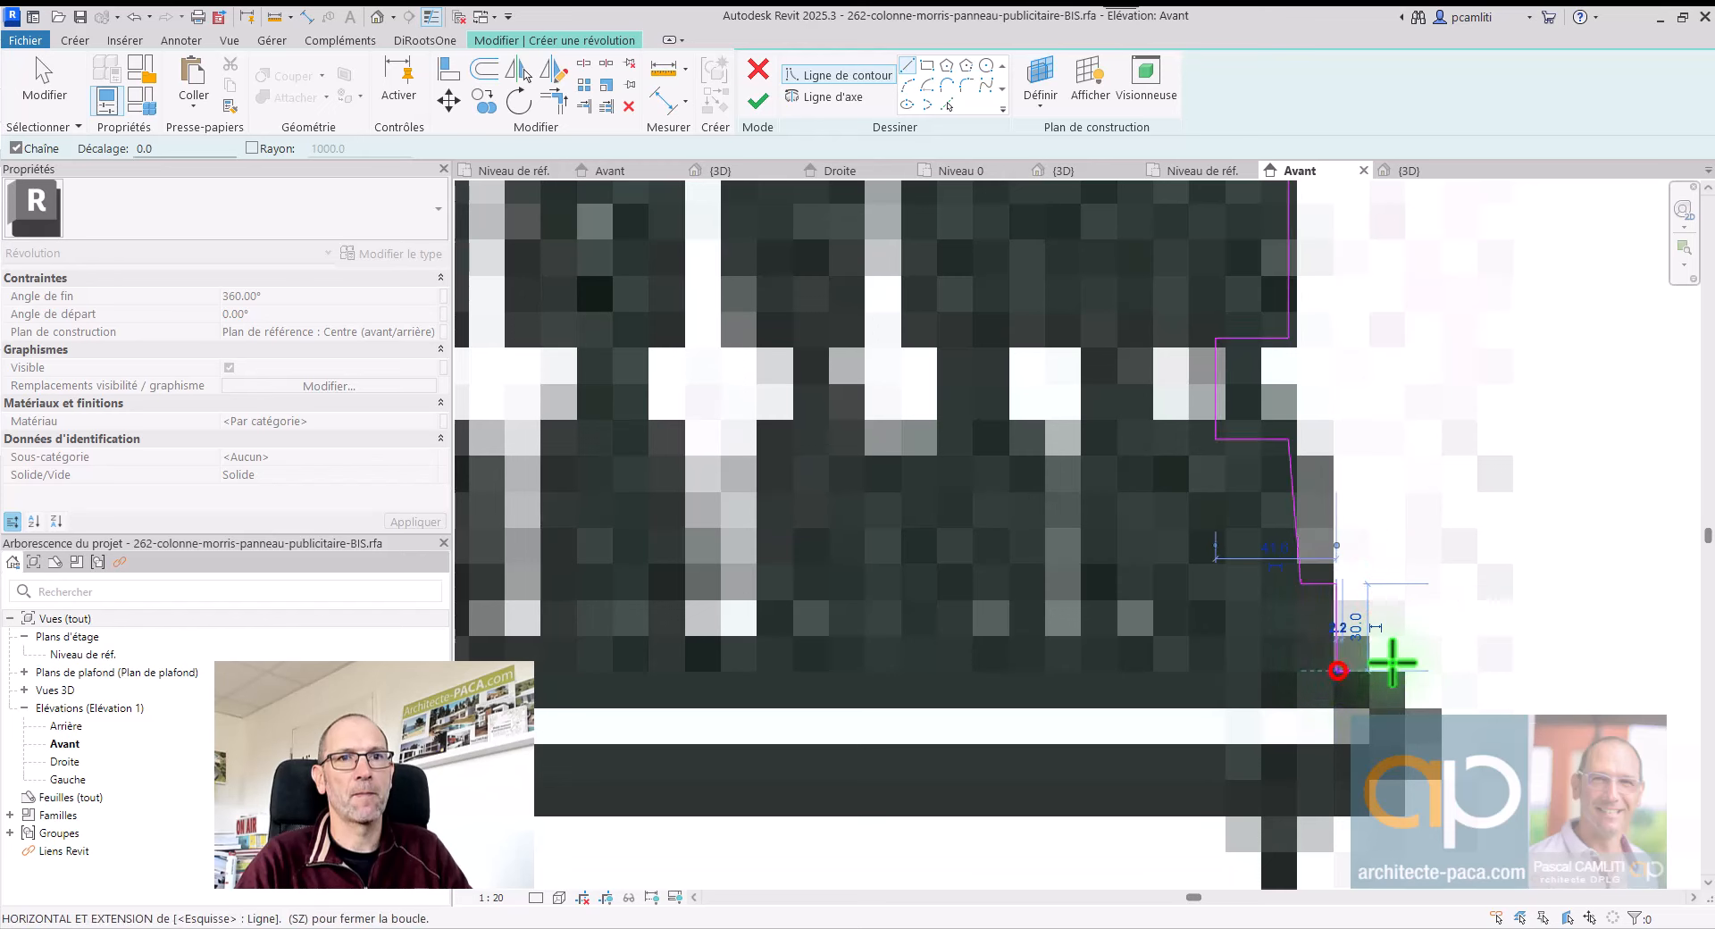
# Step: Add a convex three-point arc from the vertical line's lower end around the plinth's bottom moulding
pyautogui.scroll(-2, 1381, 487)
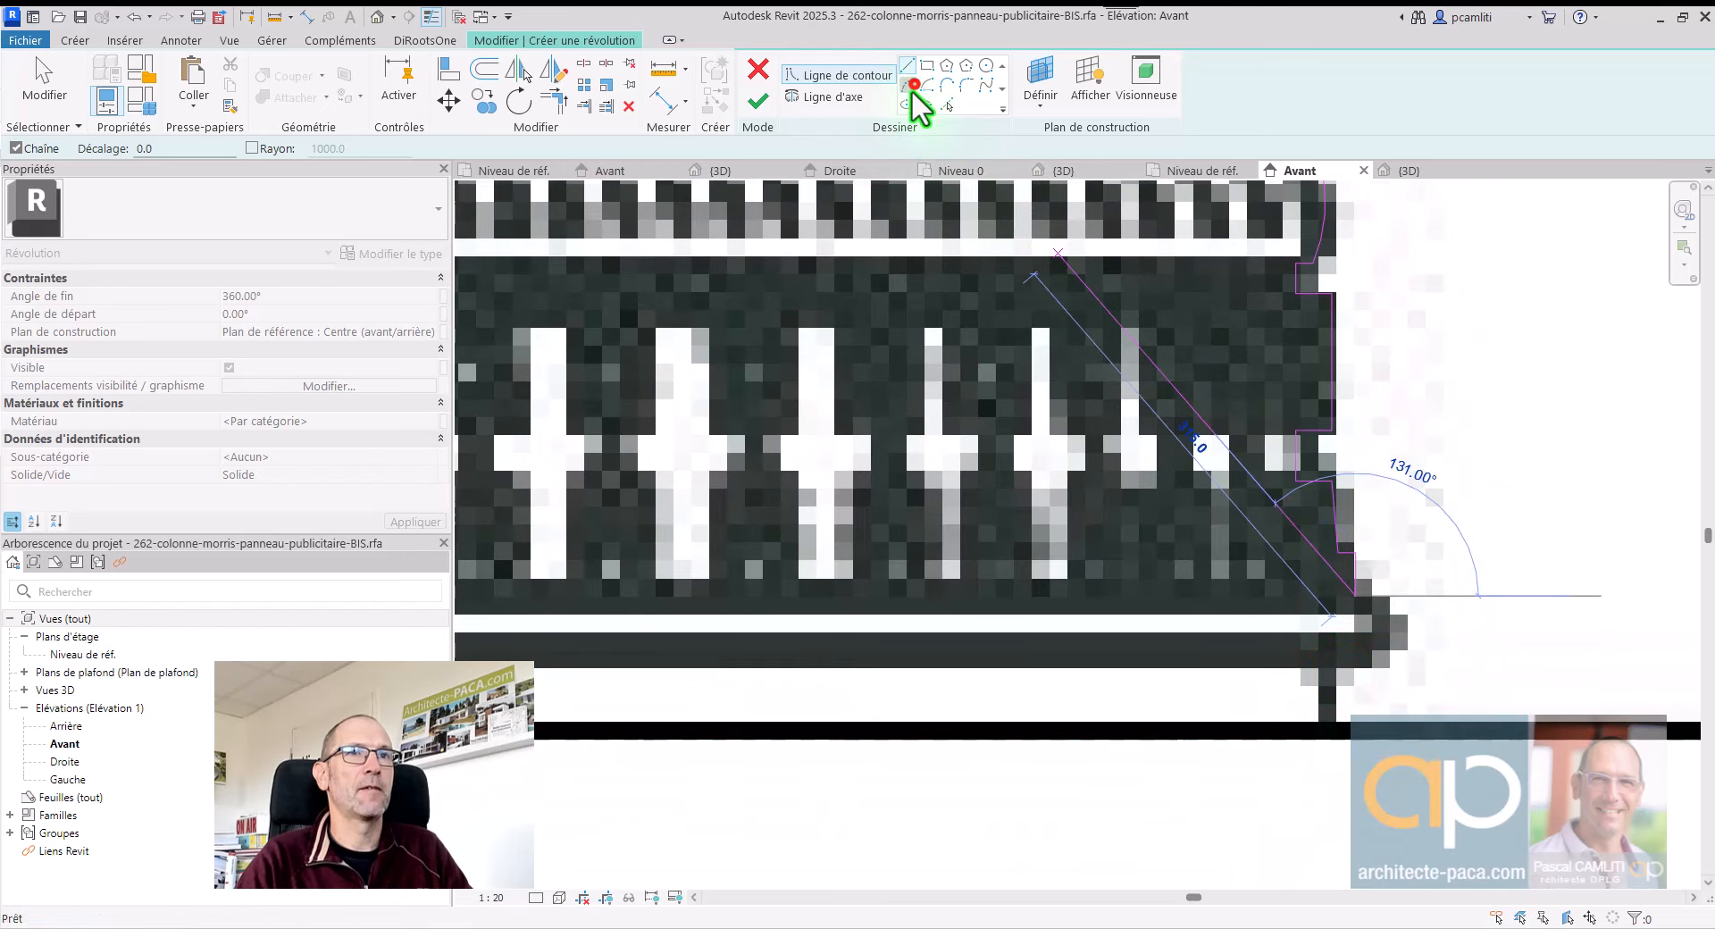
pyautogui.click(908, 85)
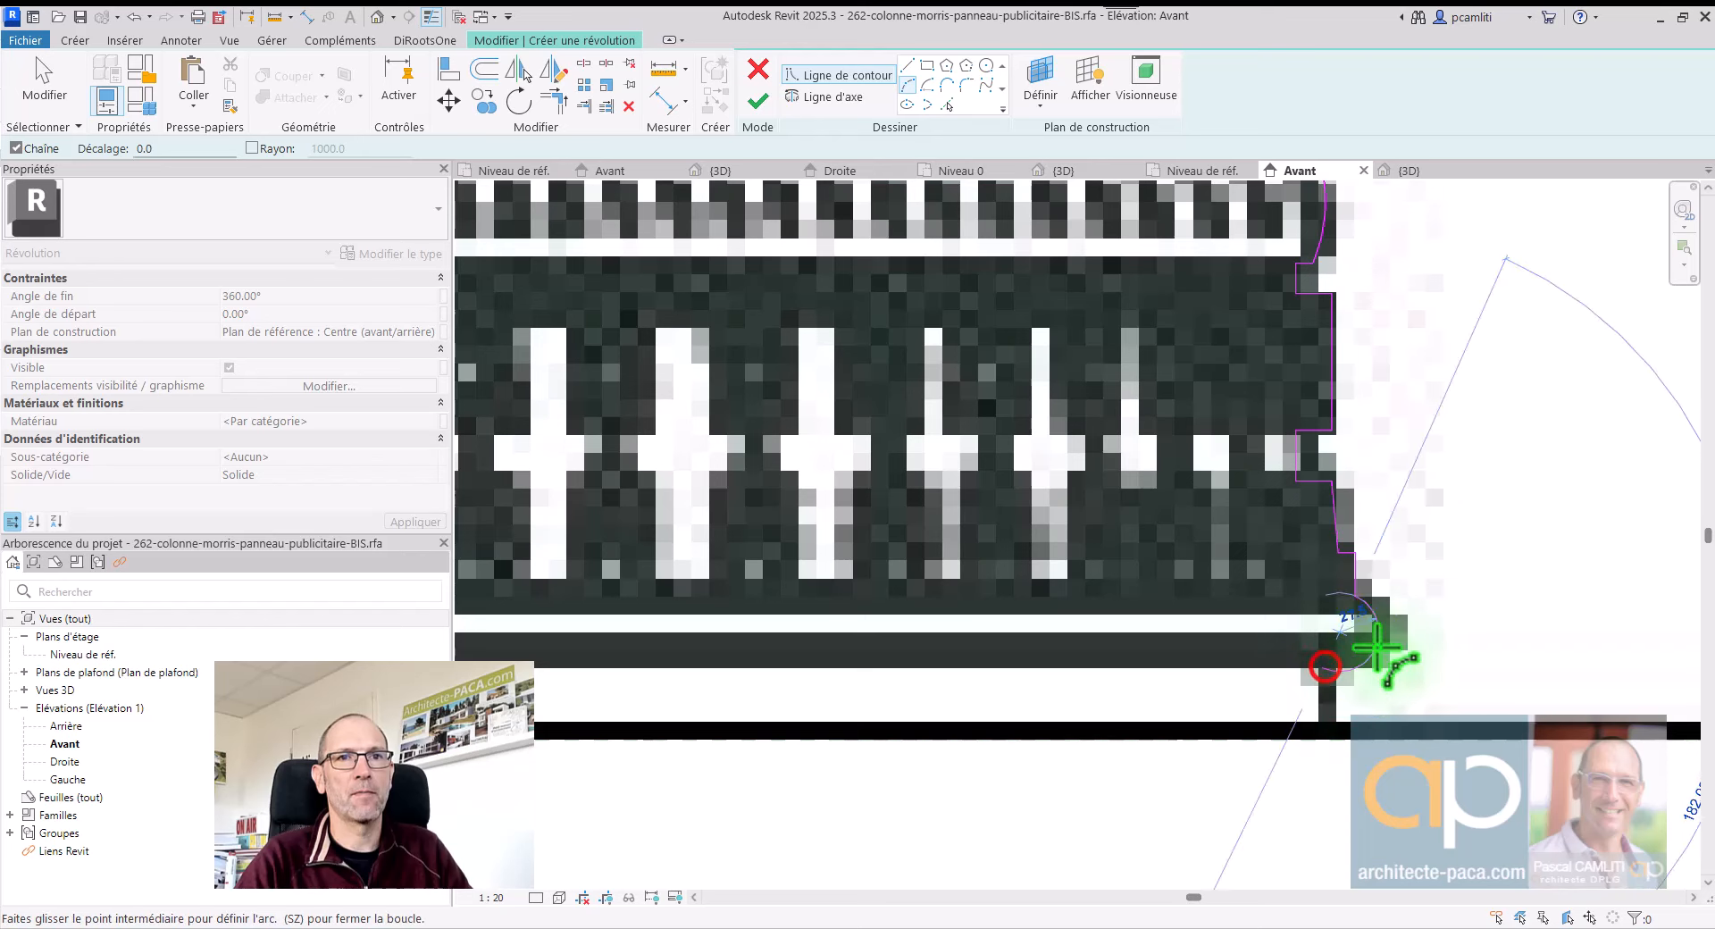
pyautogui.press('Escape')
pyautogui.press('Escape')
pyautogui.scroll(3, 1371, 635)
pyautogui.press('Return')
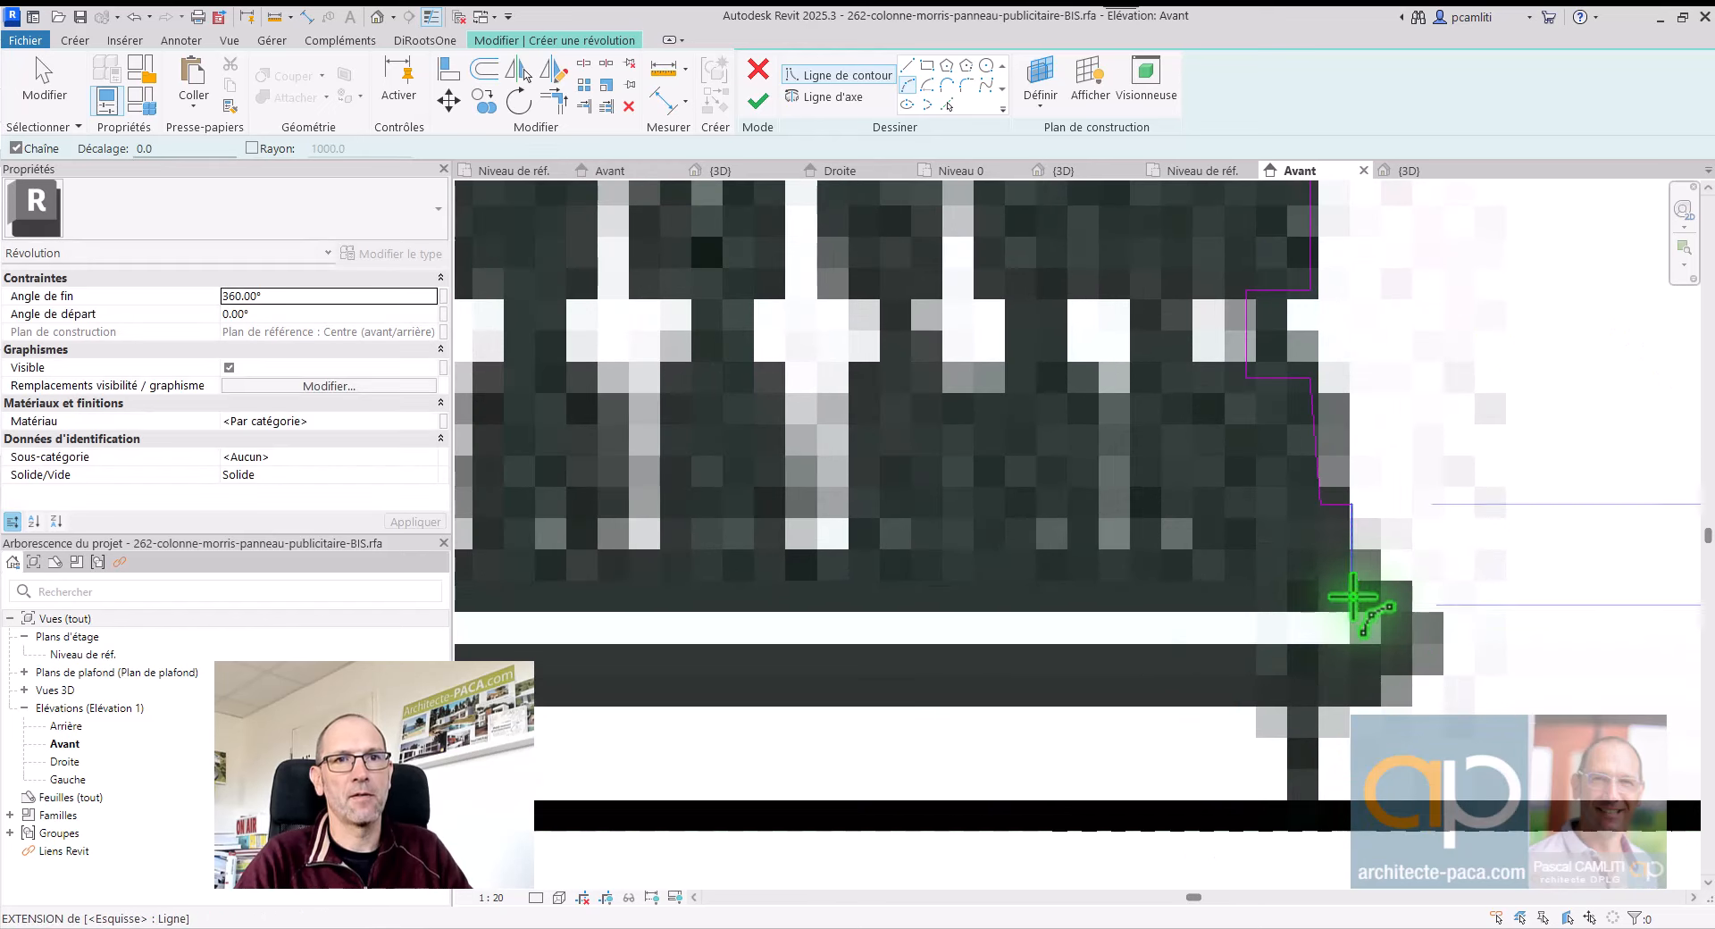
pyautogui.click(1351, 585)
pyautogui.click(1354, 699)
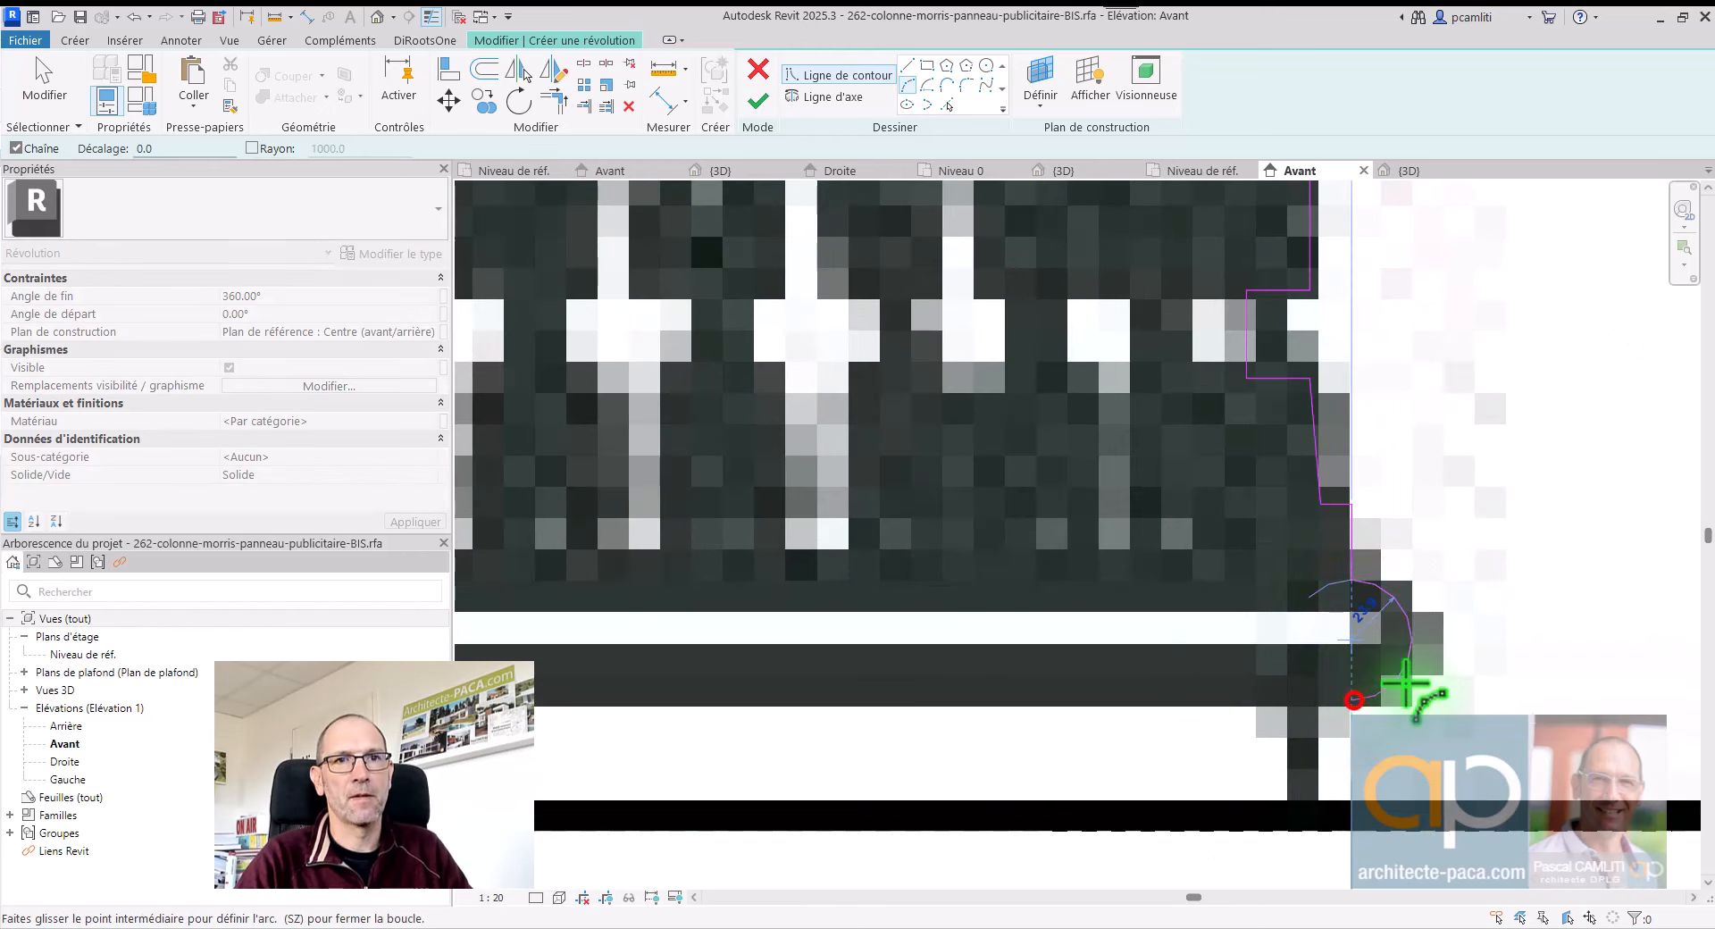
pyautogui.click(1405, 687)
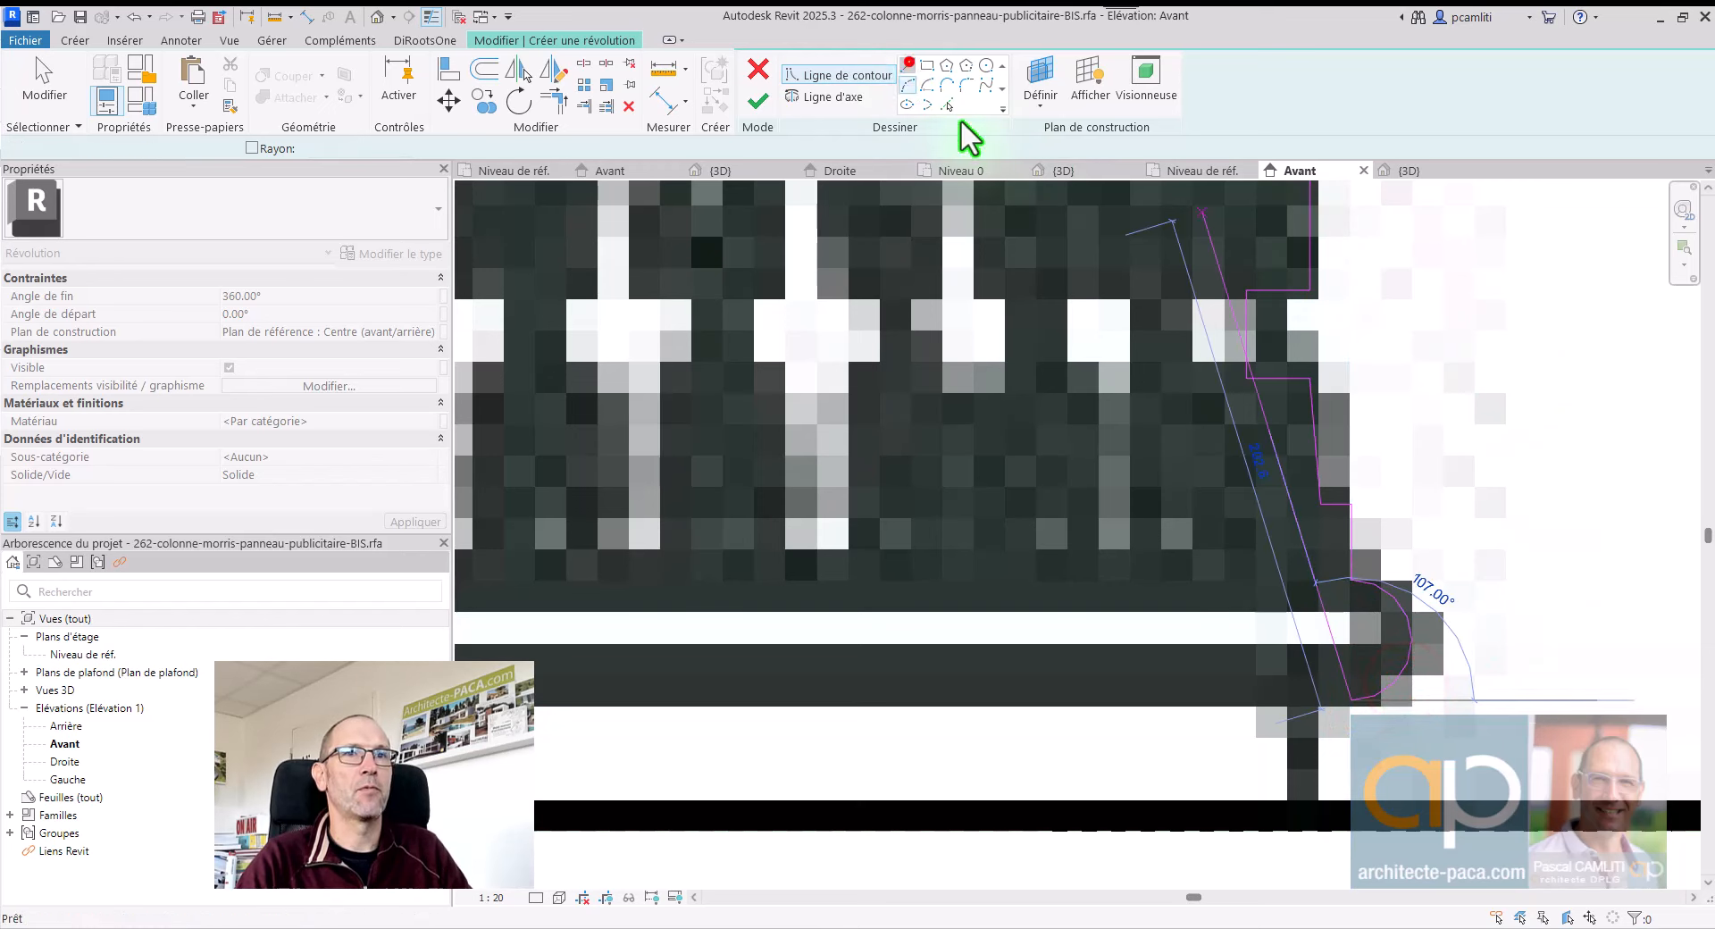
# Step: Draw a horizontal line inward from the arc's lower end and a vertical line about 51 mm down to the reference level
pyautogui.click(907, 65)
pyautogui.click(1310, 704)
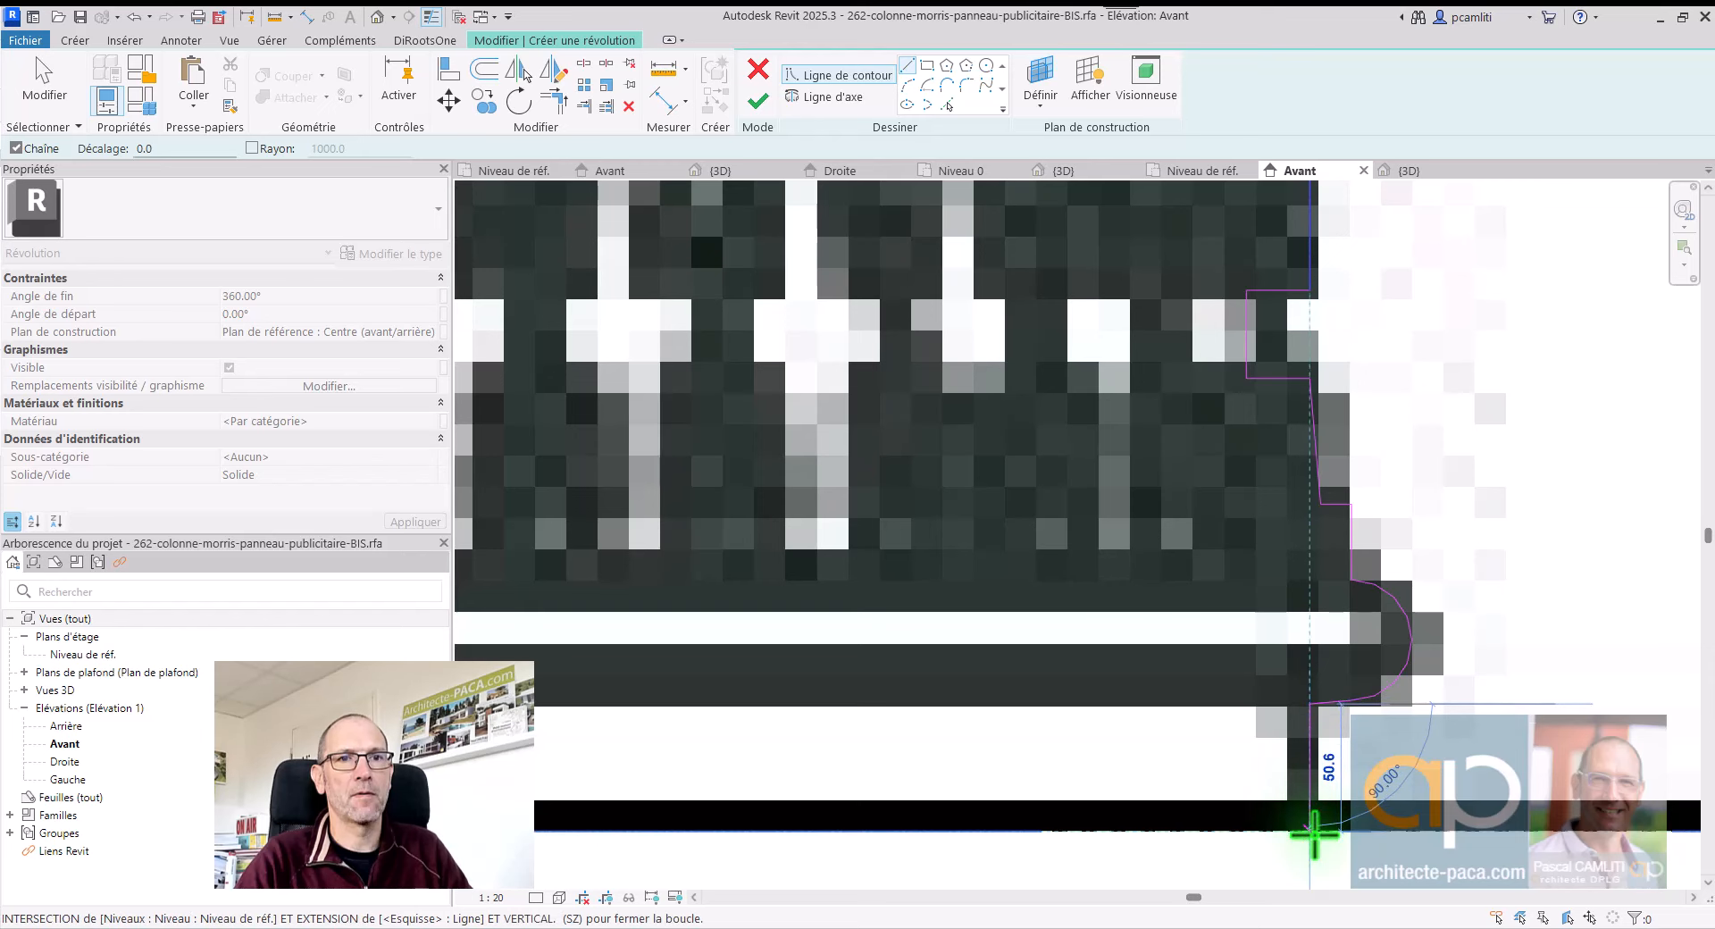
pyautogui.click(1310, 826)
# Step: Close the contour with a line along the reference level to the axis and one up the axis to the top line
pyautogui.scroll(-2, 1318, 817)
pyautogui.scroll(-4, 1106, 726)
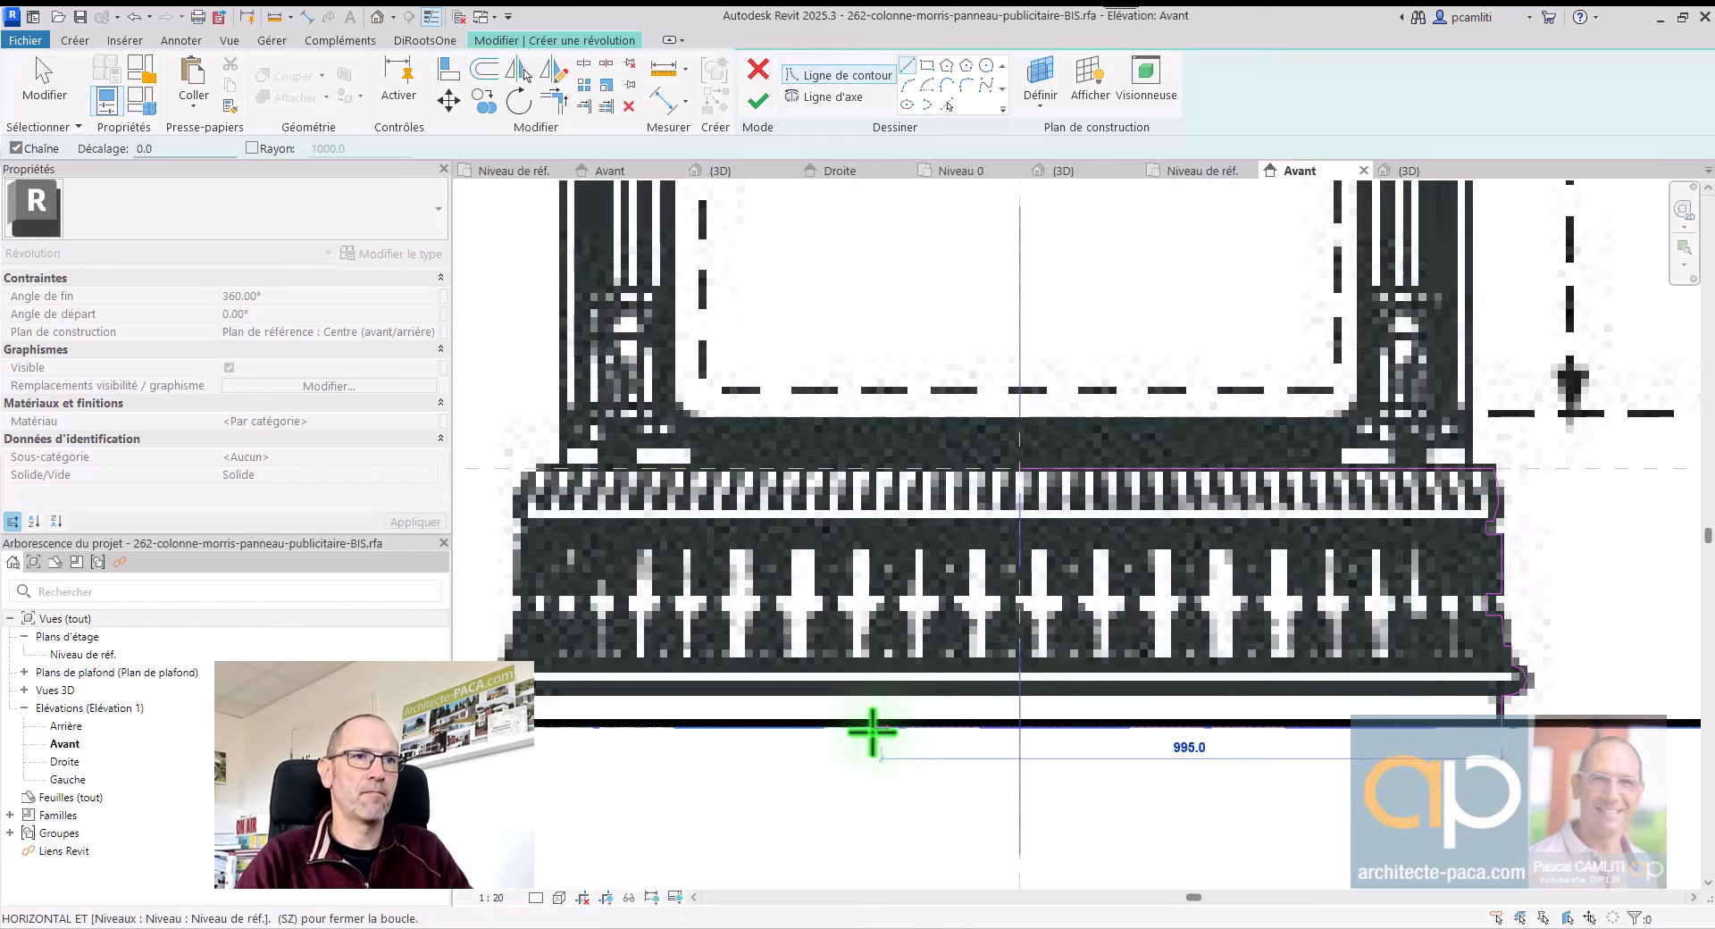
pyautogui.click(1018, 726)
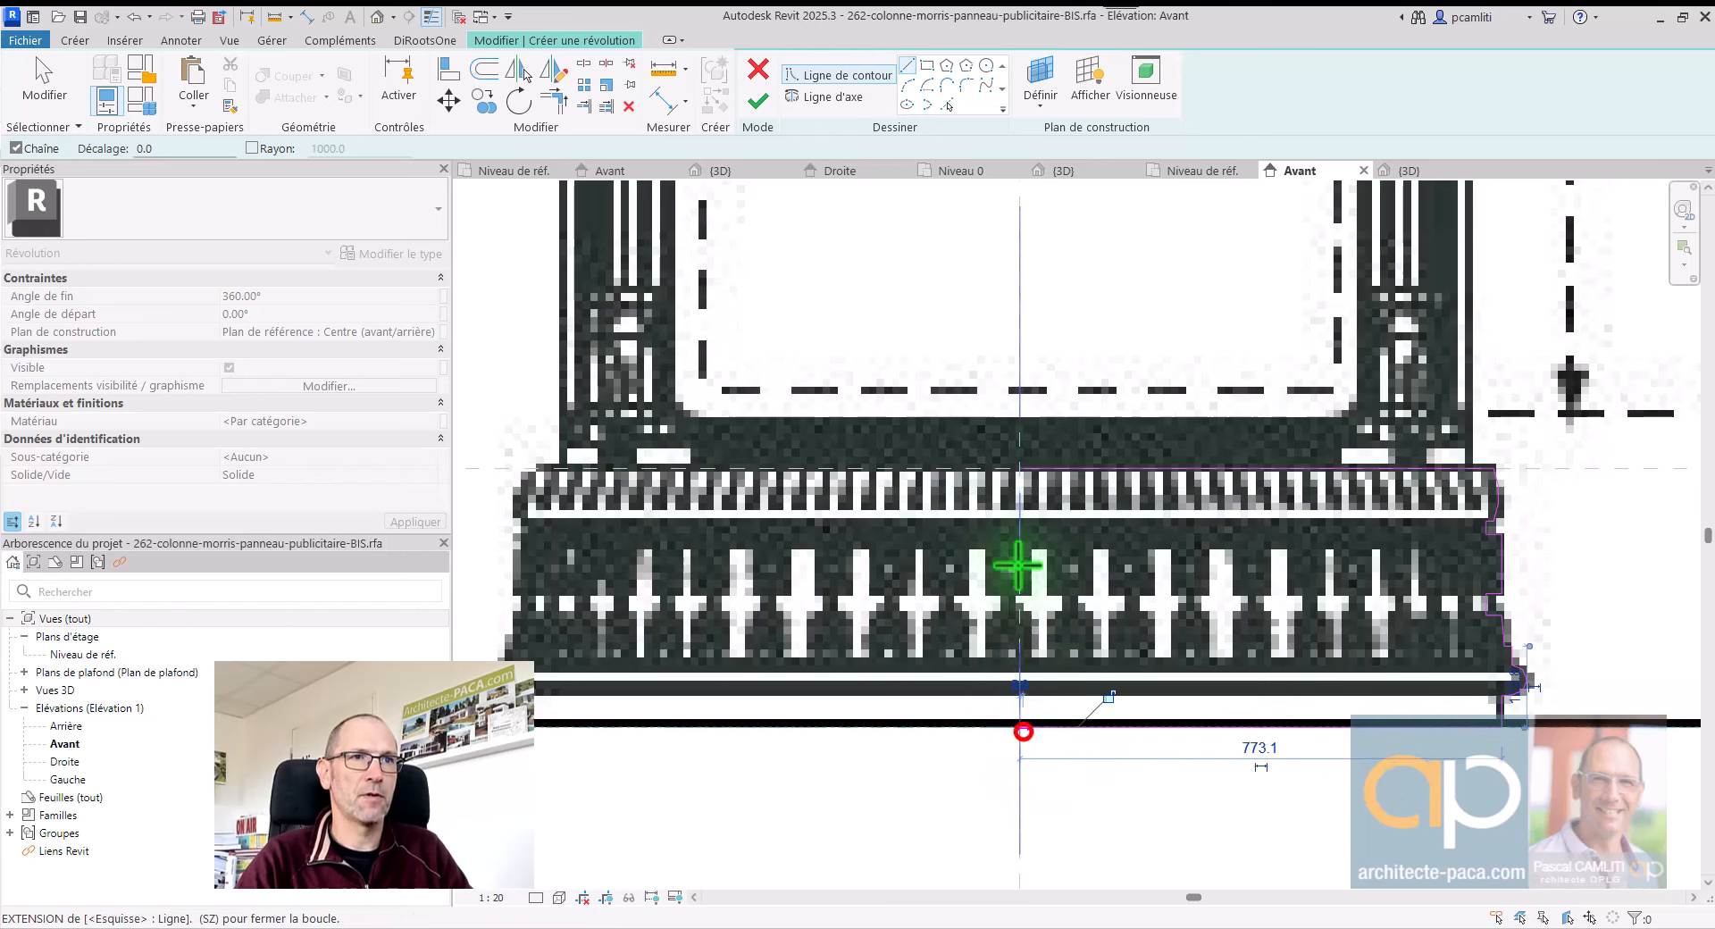
pyautogui.click(1021, 470)
pyautogui.press('Escape')
pyautogui.press('Escape')
pyautogui.scroll(2, 1124, 487)
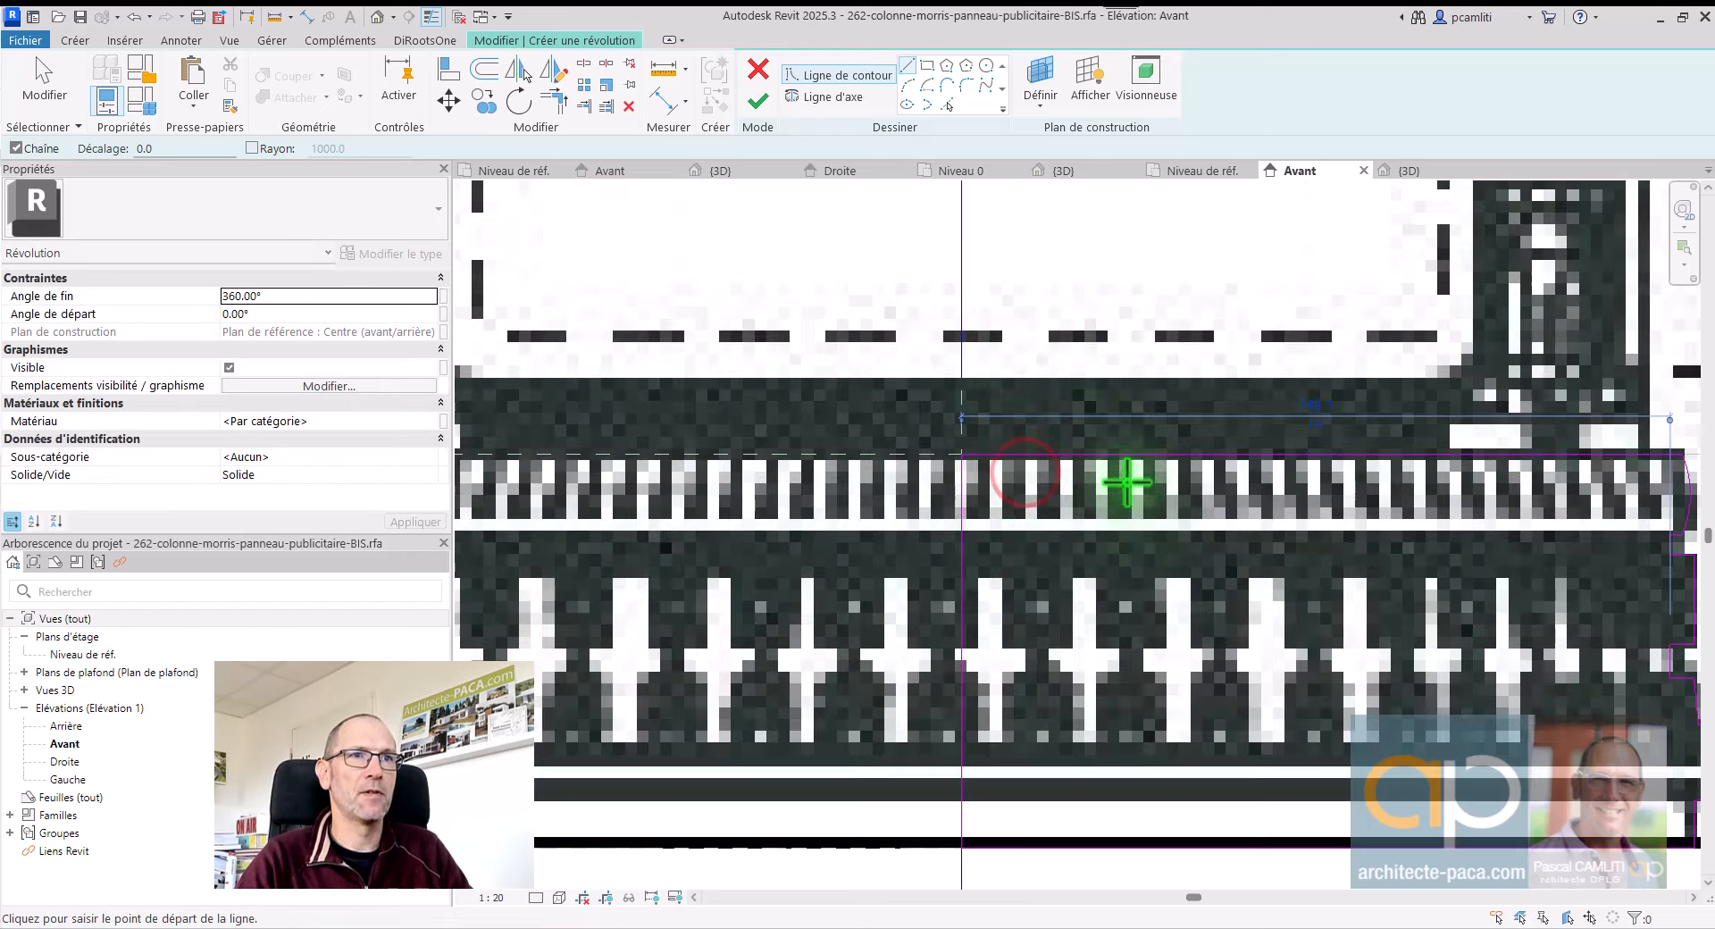
# Step: Finish the plinth revolution and save the family
pyautogui.click(757, 106)
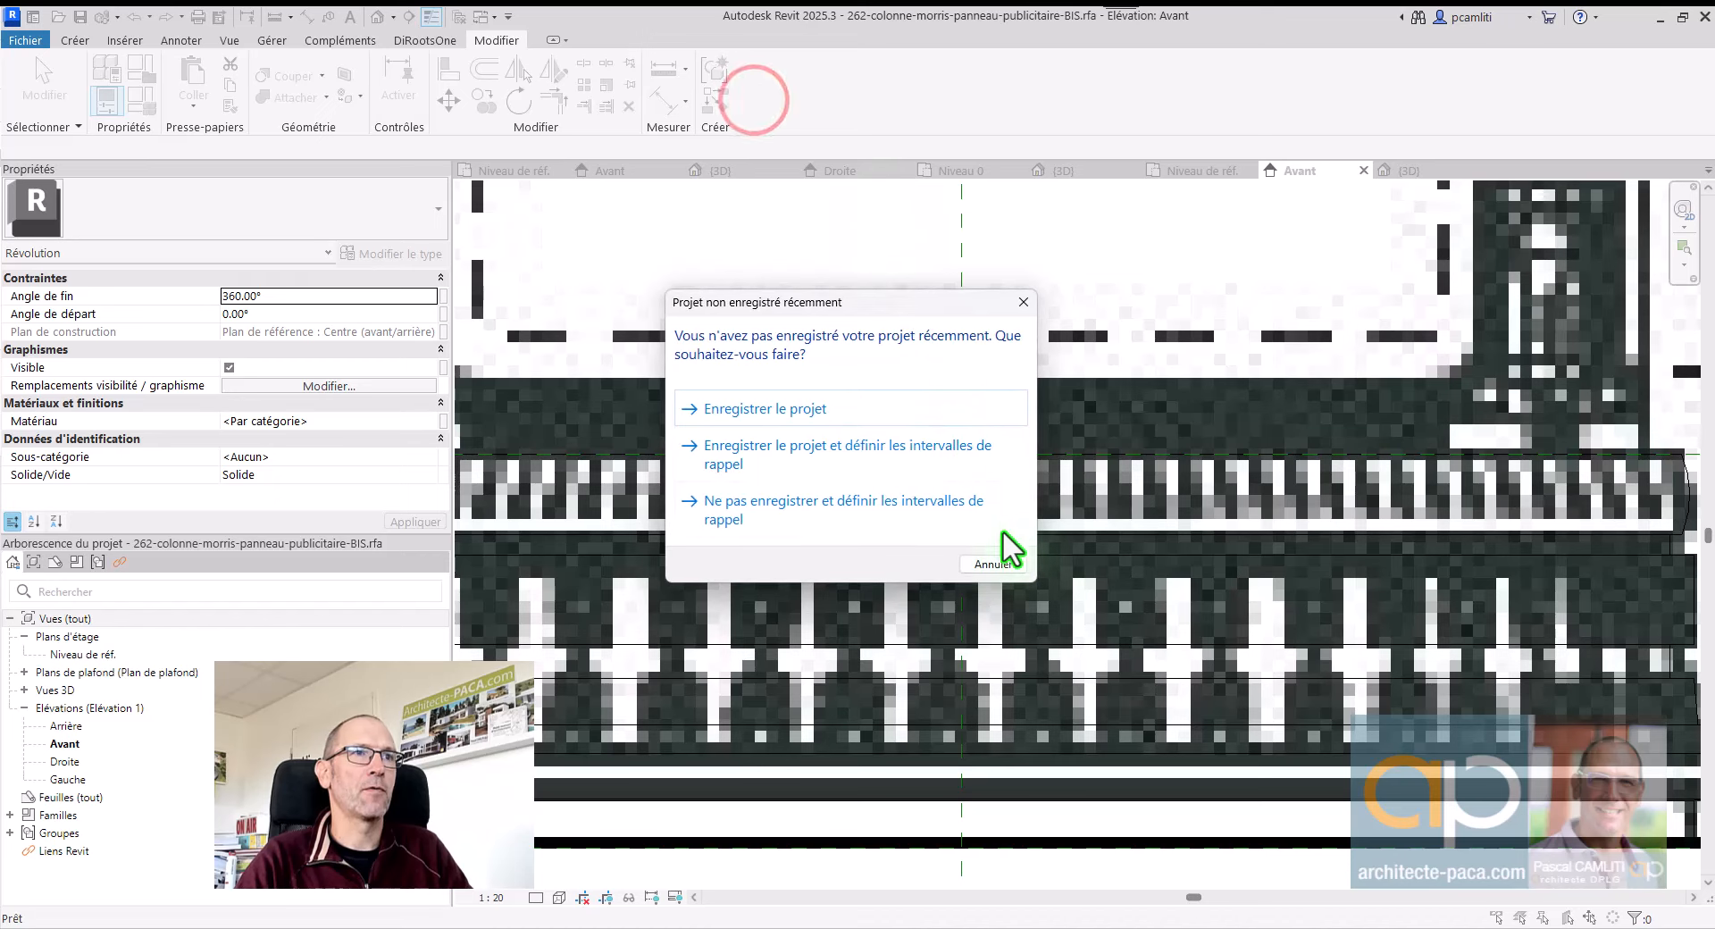
pyautogui.click(870, 426)
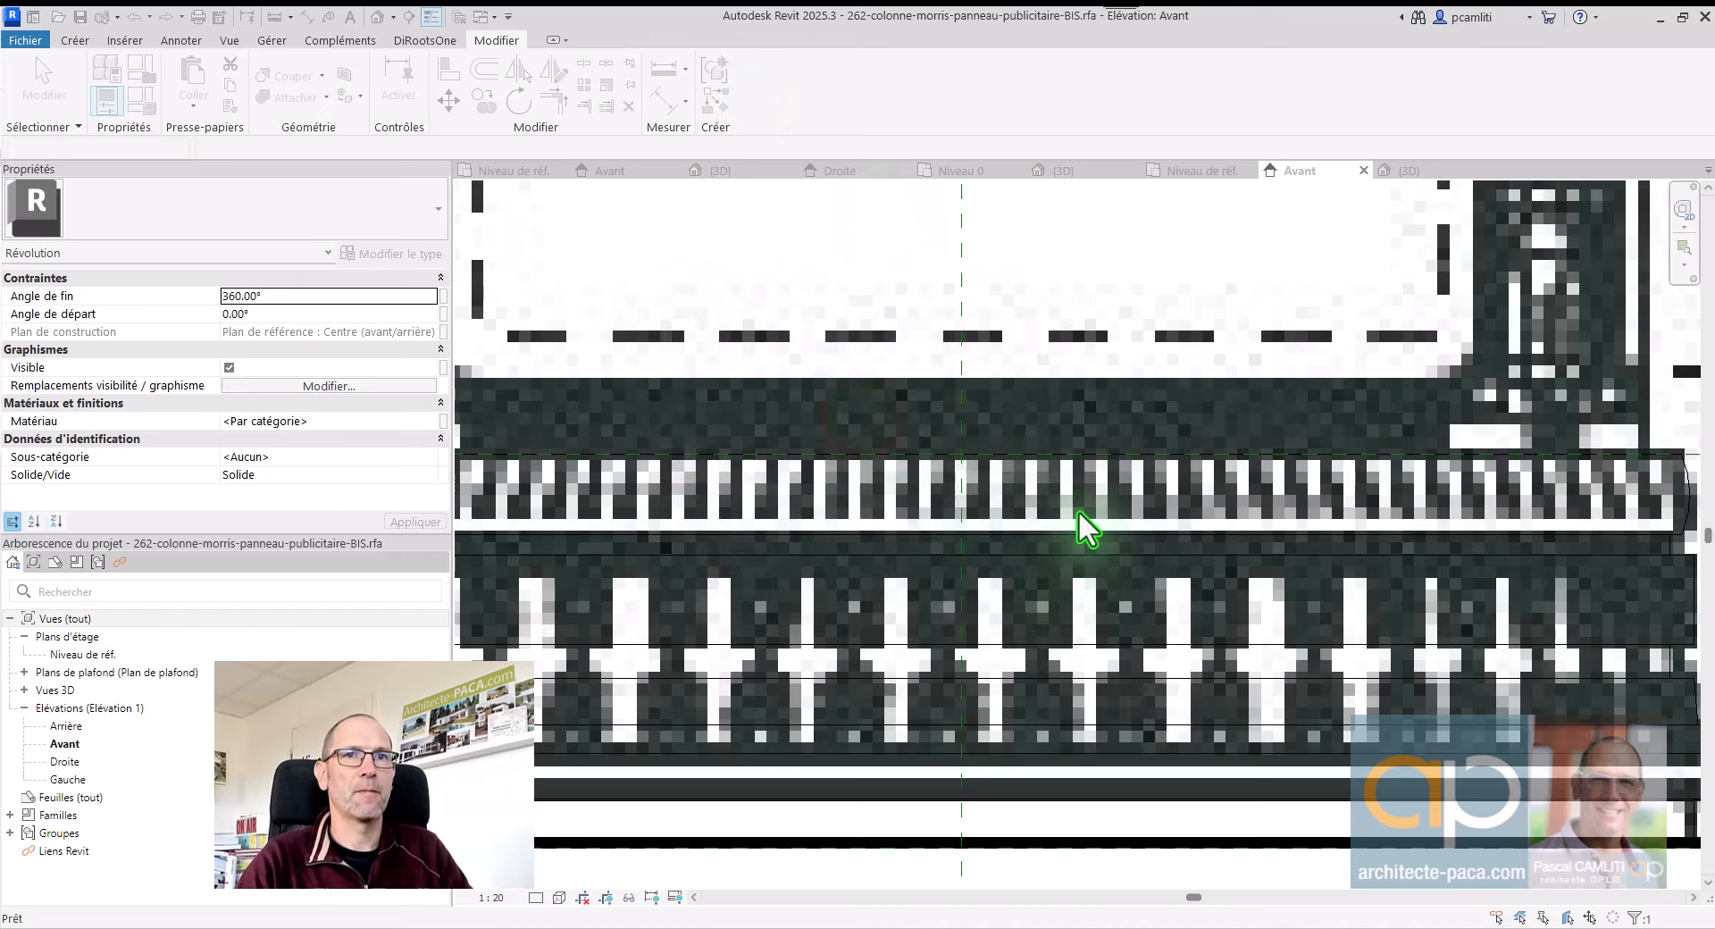
pyautogui.scroll(-3, 1079, 511)
# Step: In the 3D view, assign the material "Acier, finition peinture, VERT" to the plinth revolution
pyautogui.click(1306, 555)
pyautogui.hotkey('ctrl', 'Tab')
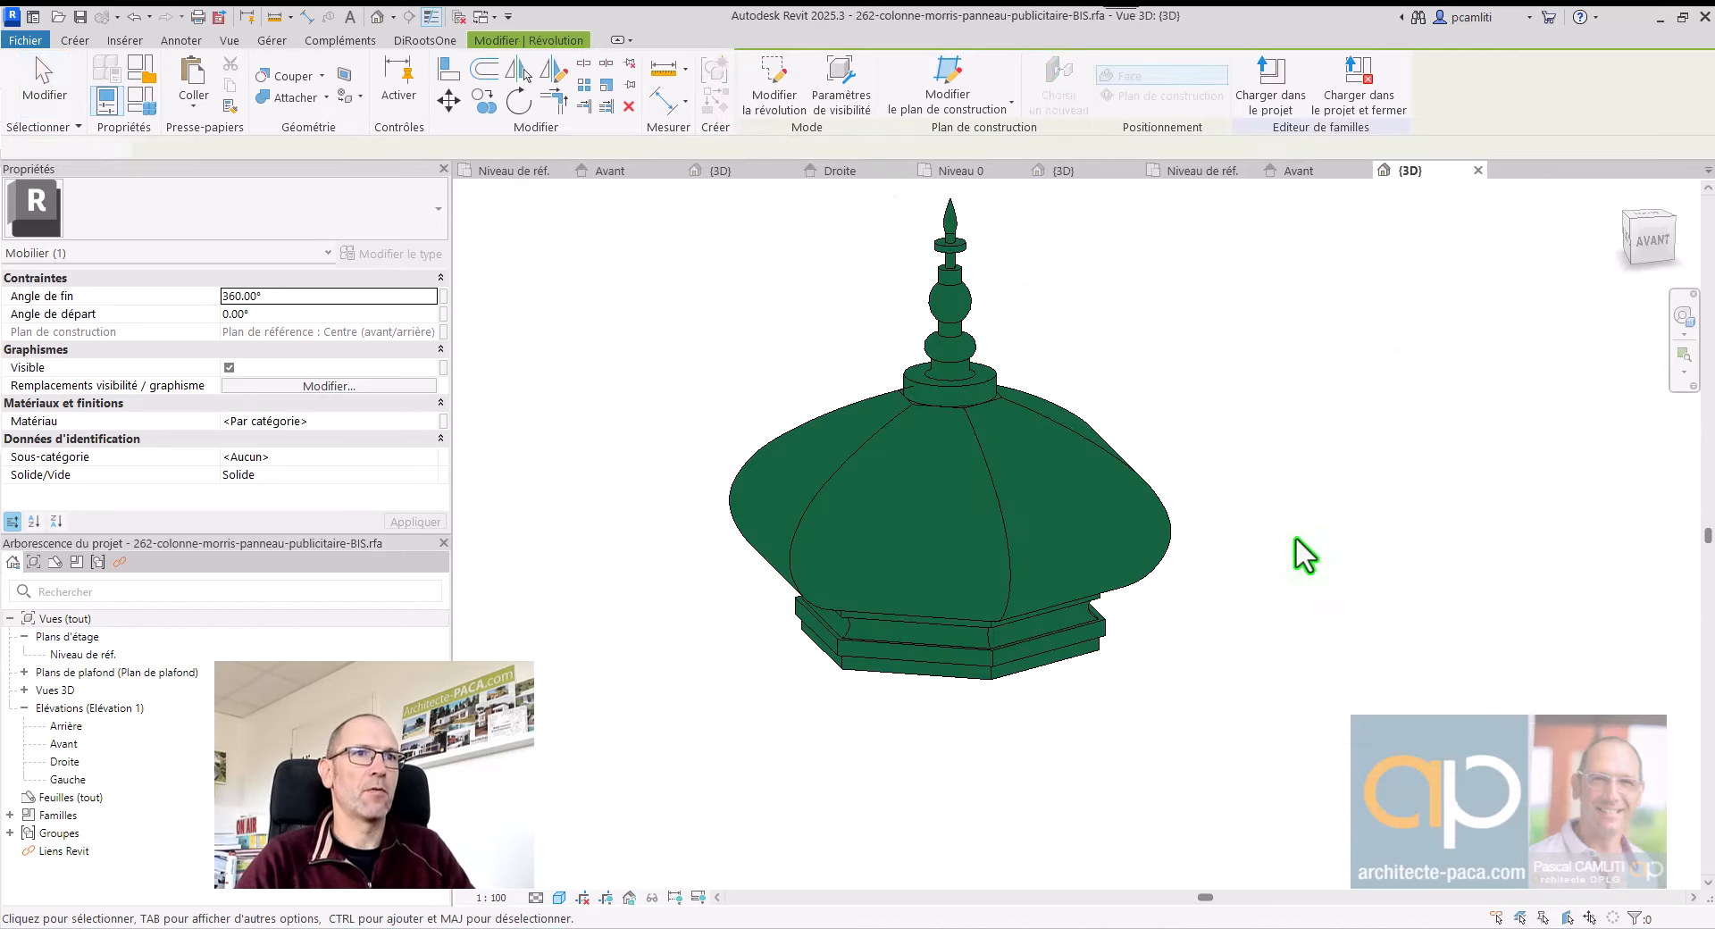
pyautogui.click(1295, 539)
pyautogui.scroll(-5, 1237, 645)
pyautogui.moveTo(1233, 668); pyautogui.dragTo(1120, 511, button='middle')
pyautogui.scroll(3, 1092, 675)
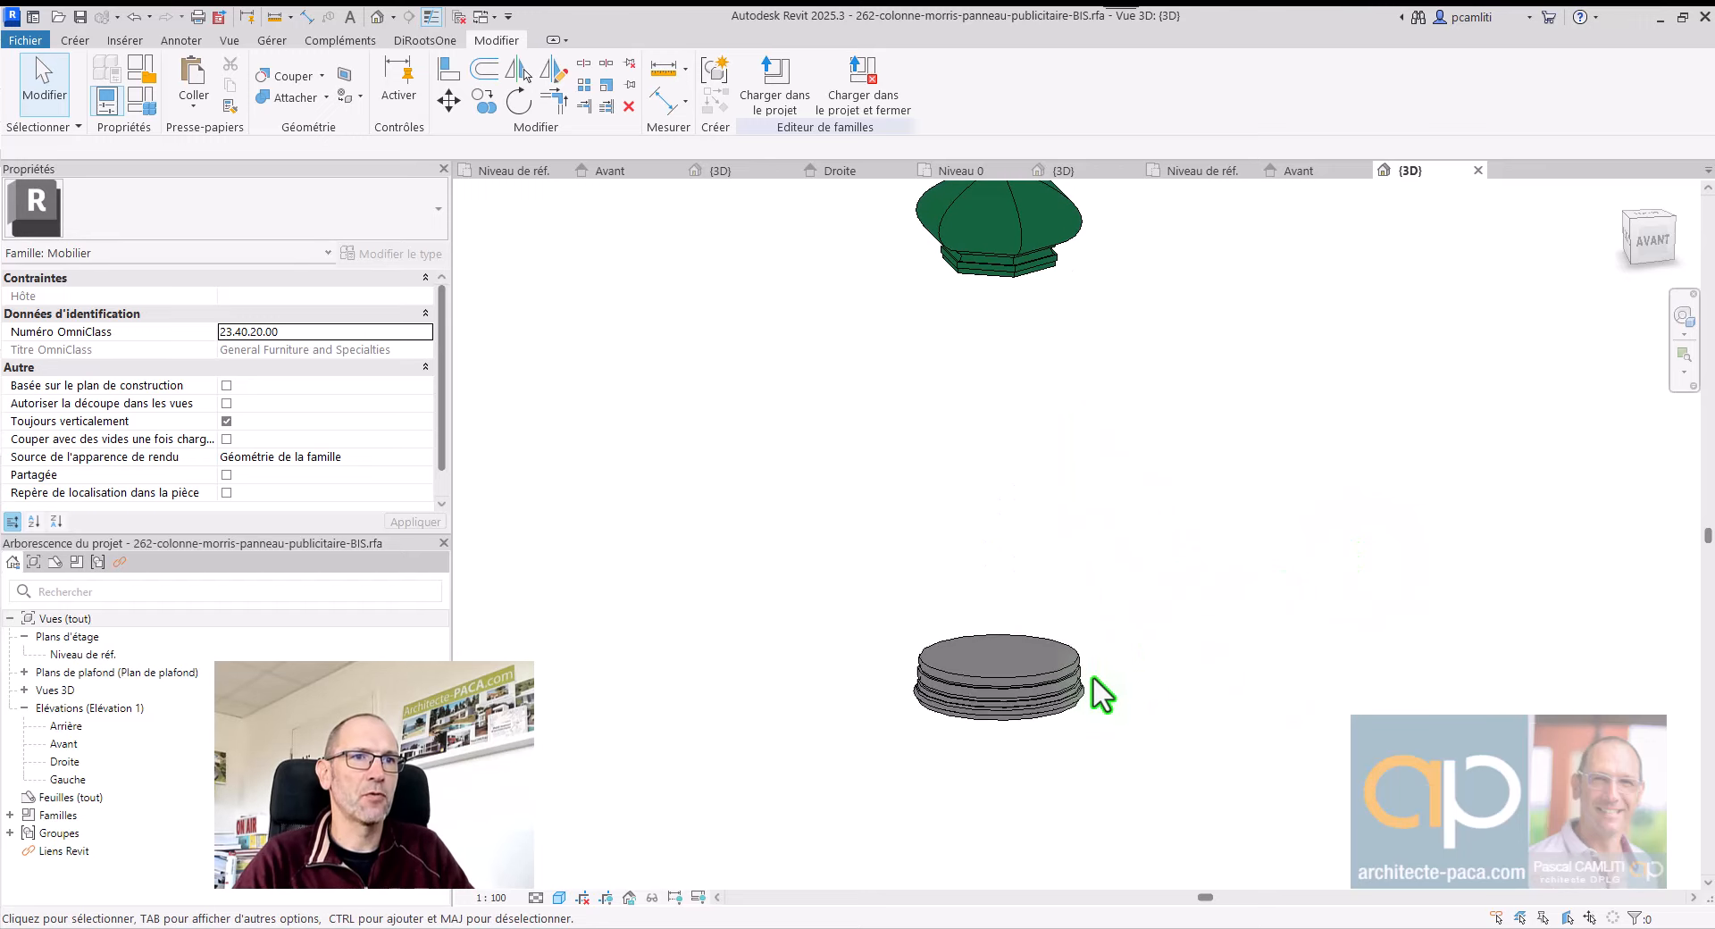
pyautogui.click(1079, 667)
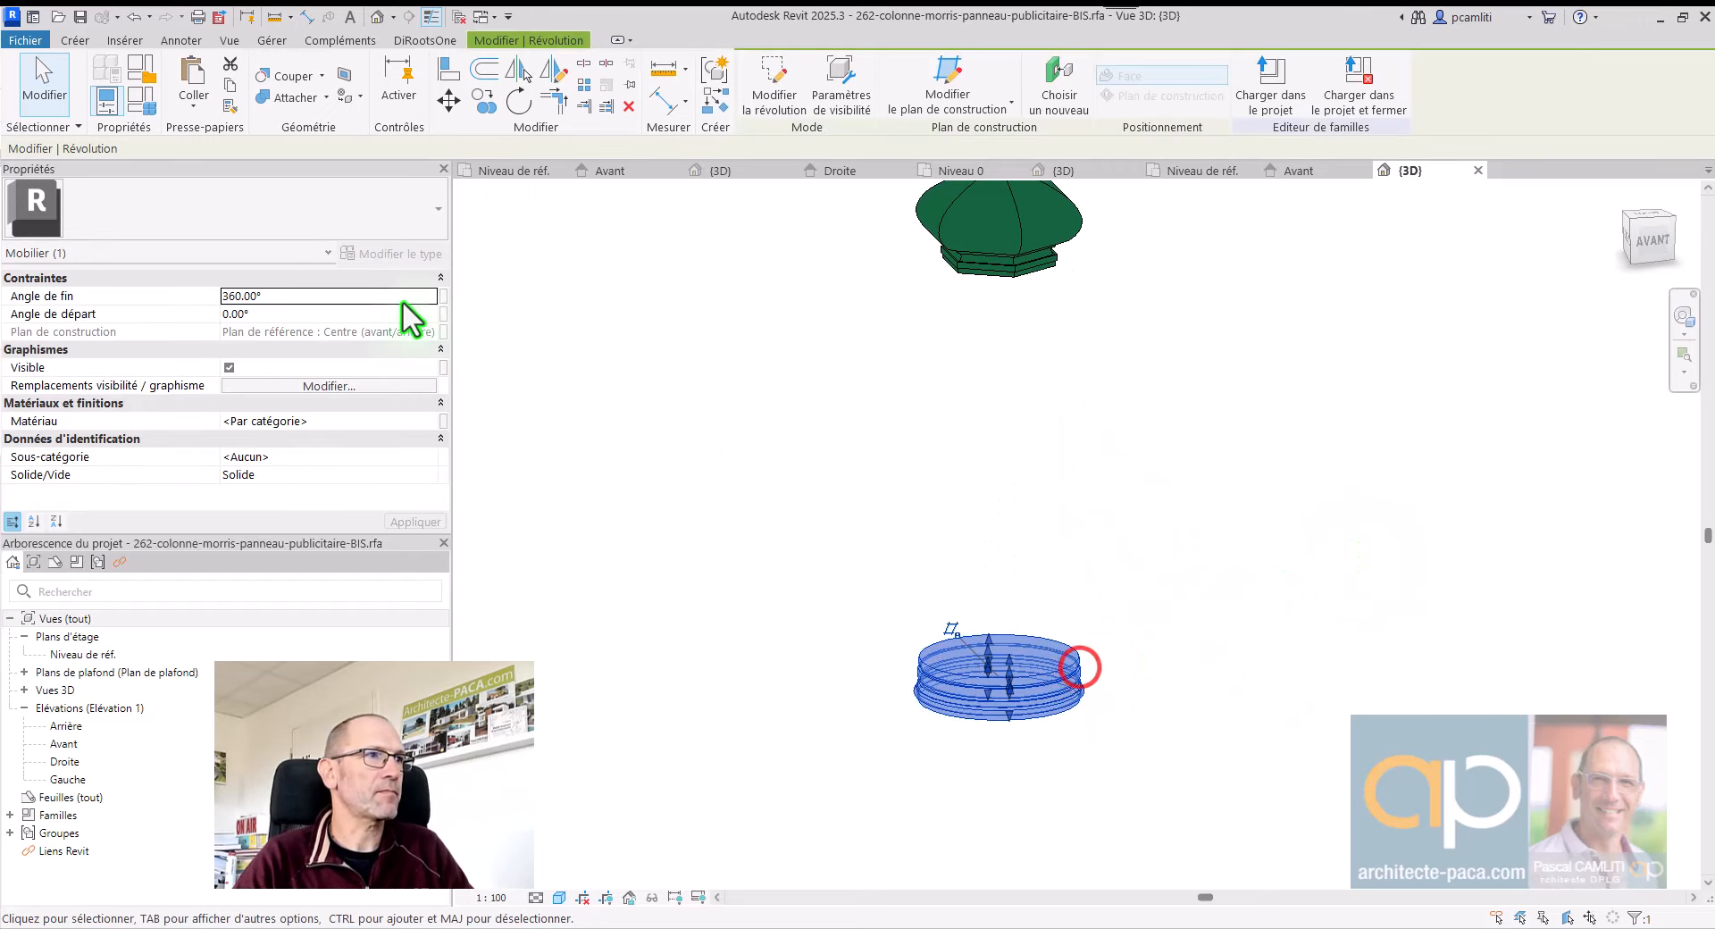
pyautogui.click(443, 420)
pyautogui.click(836, 421)
pyautogui.click(899, 633)
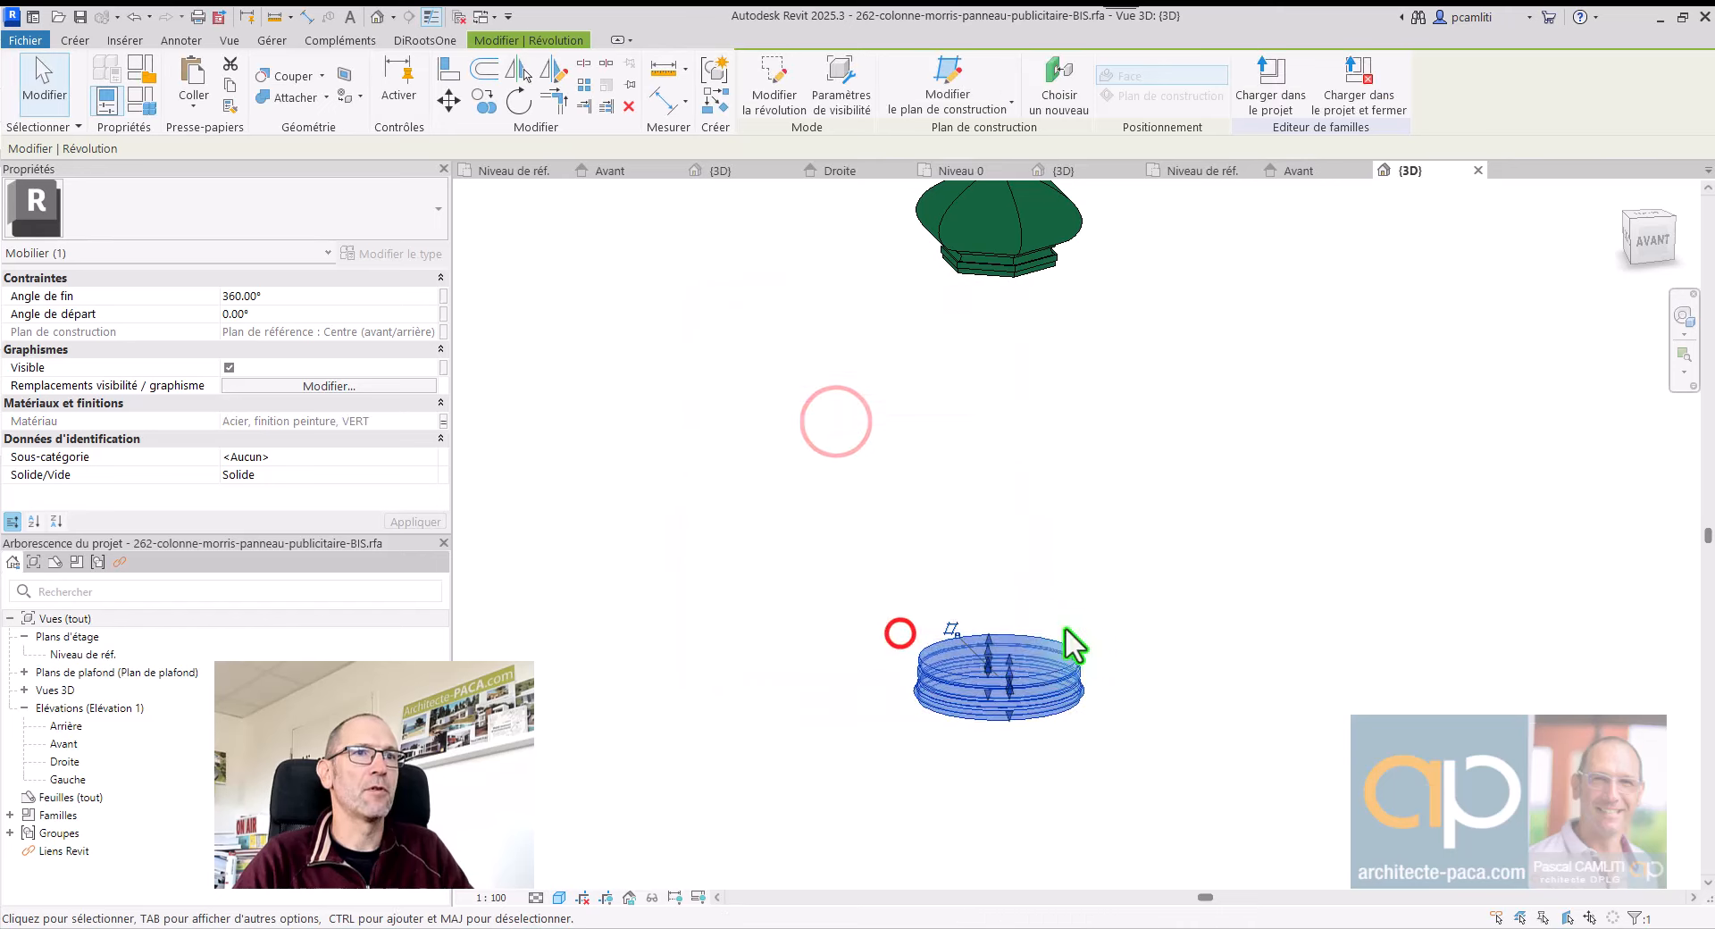
pyautogui.click(1166, 572)
pyautogui.keyDown('shift'); pyautogui.moveTo(1188, 554); pyautogui.dragTo(1112, 505, button='middle'); pyautogui.keyUp('shift')
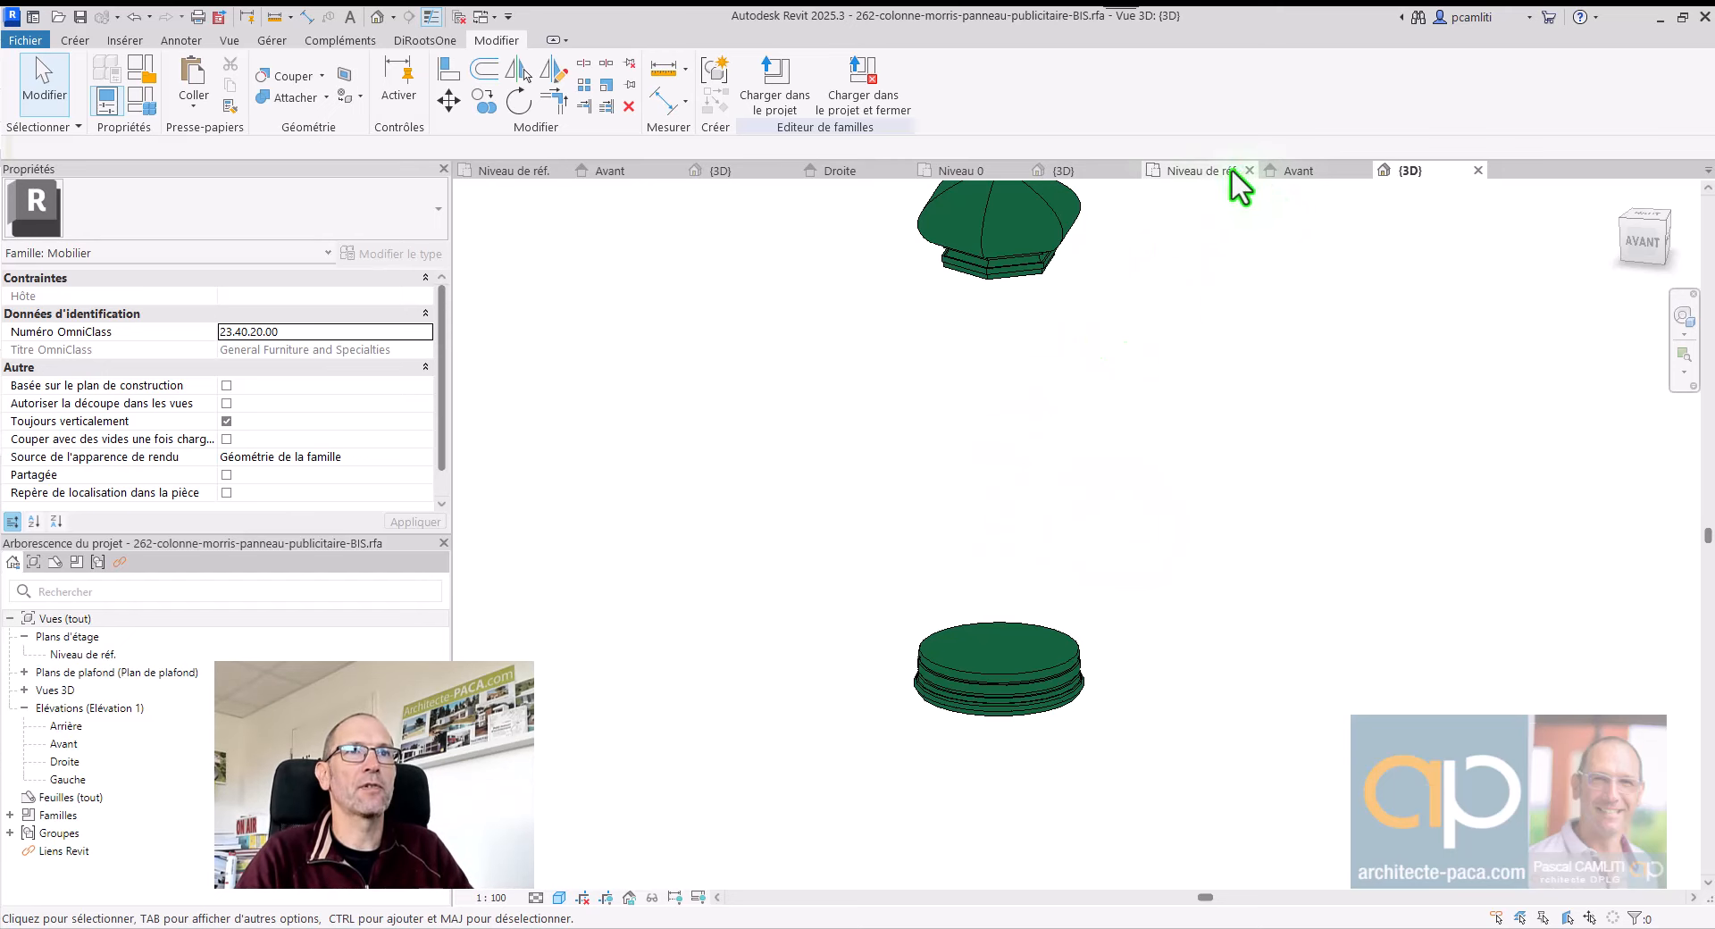
# Step: Open the 3D view of the reference family 262-colonne-morris-panneau-publicitaire.rfa and examine its glass cylinder and vertical upright array
pyautogui.click(522, 170)
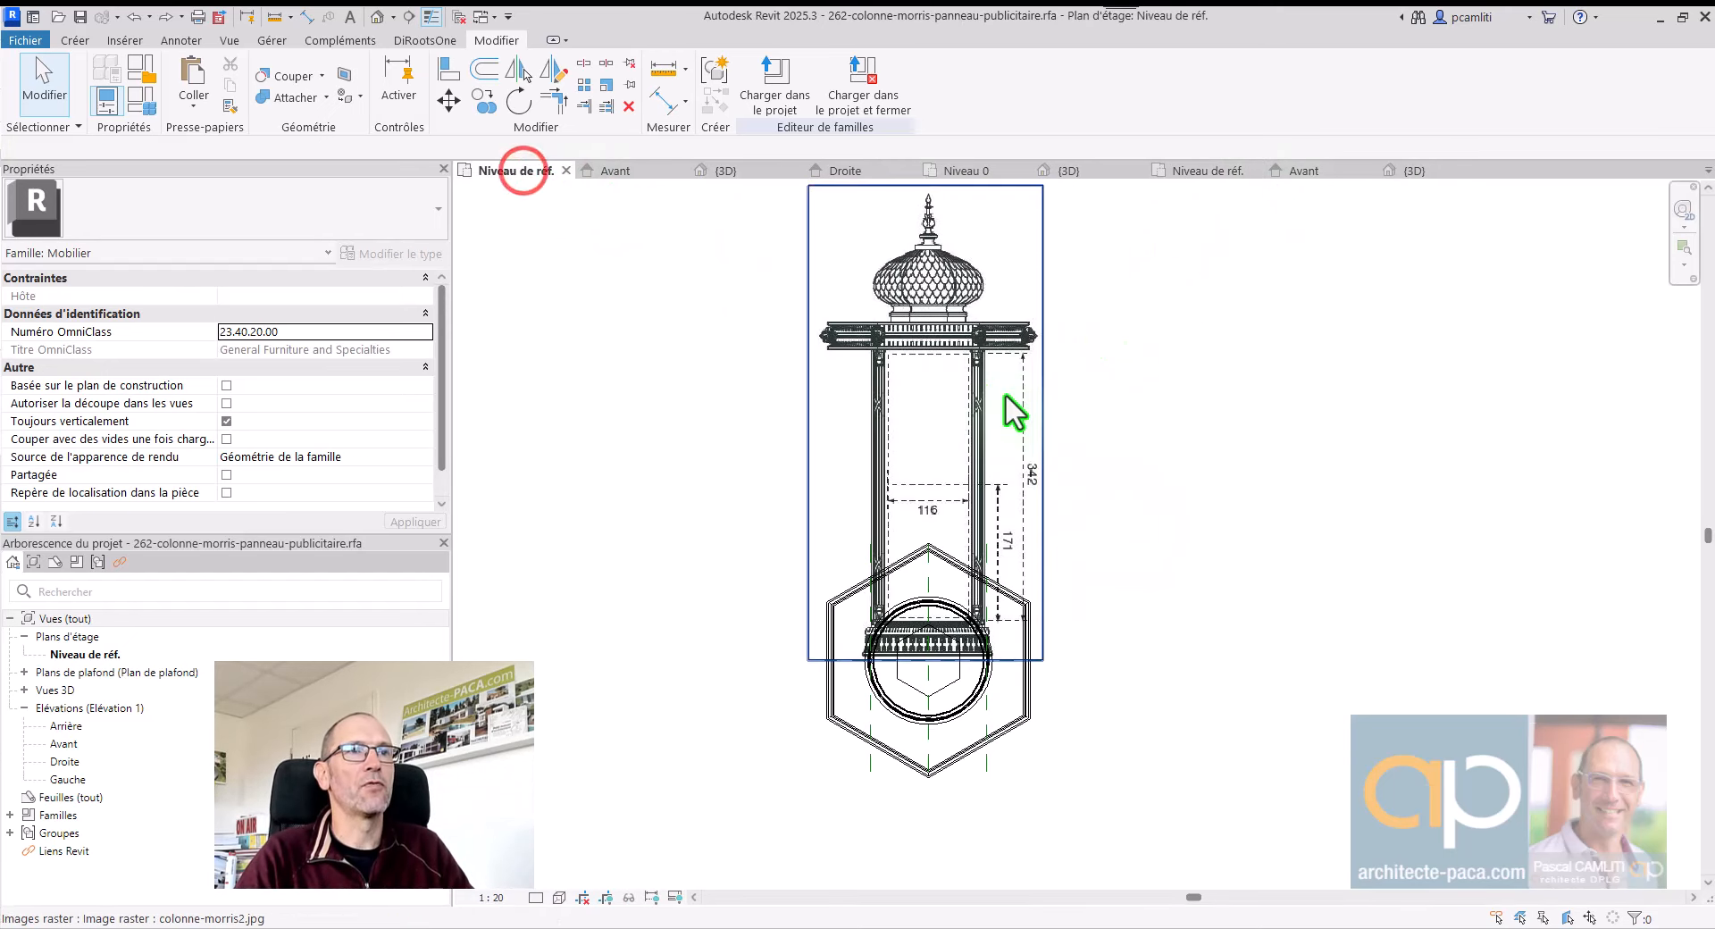
pyautogui.click(597, 170)
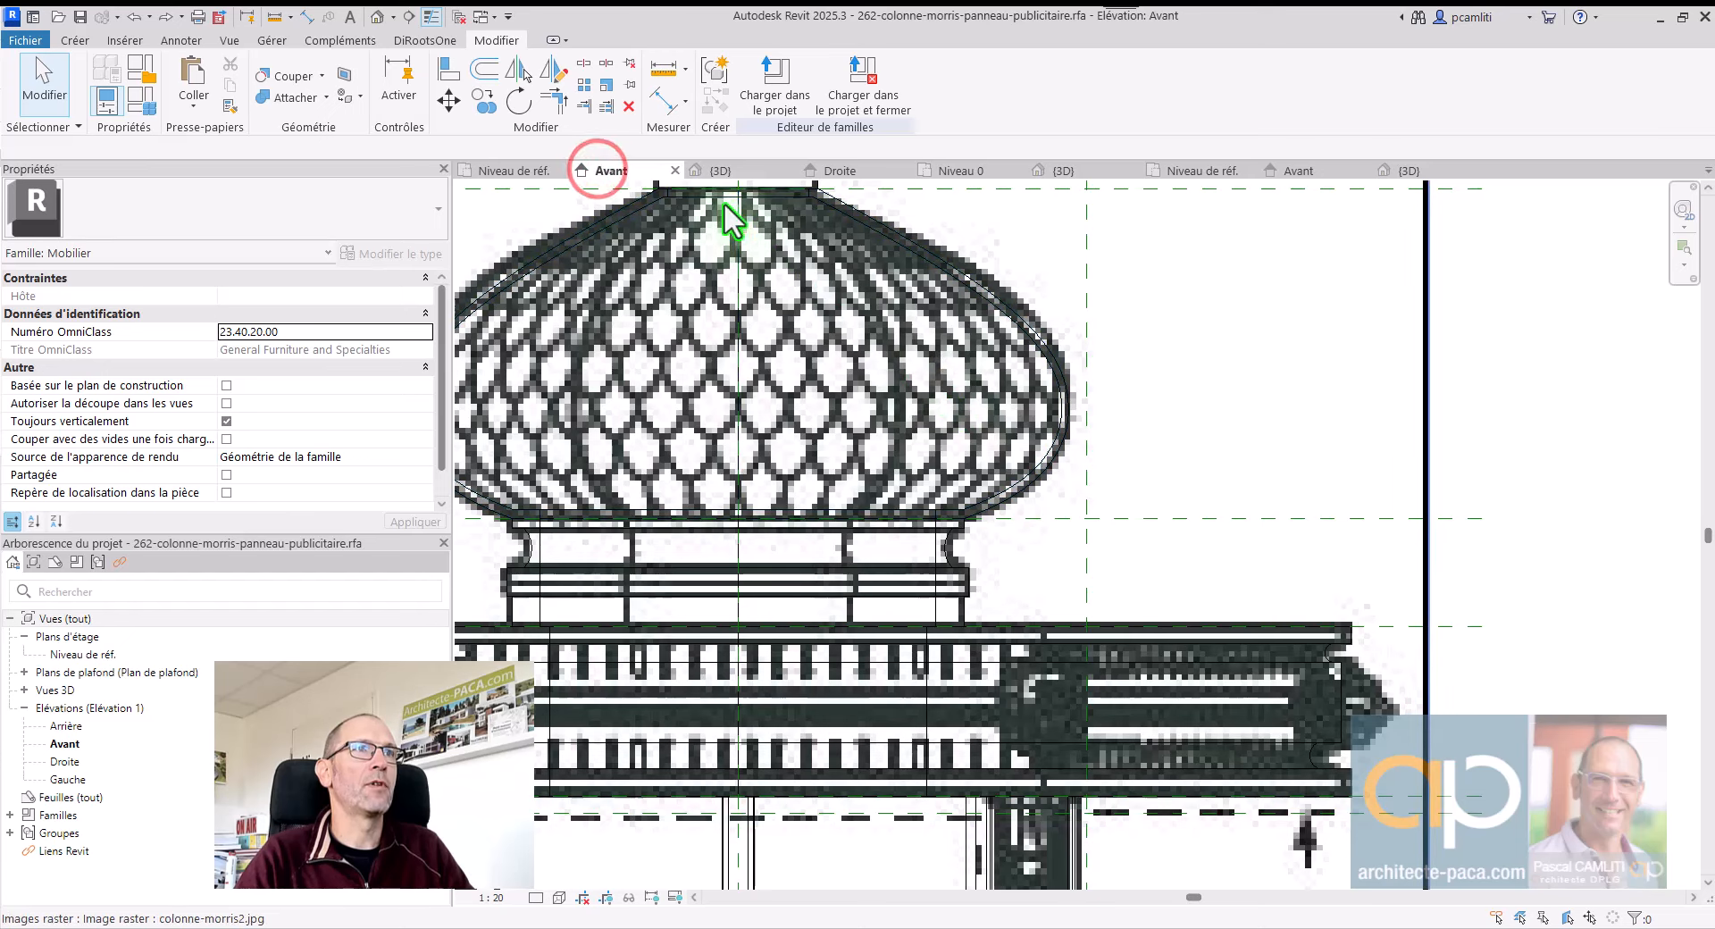
pyautogui.click(726, 170)
pyautogui.scroll(4, 995, 528)
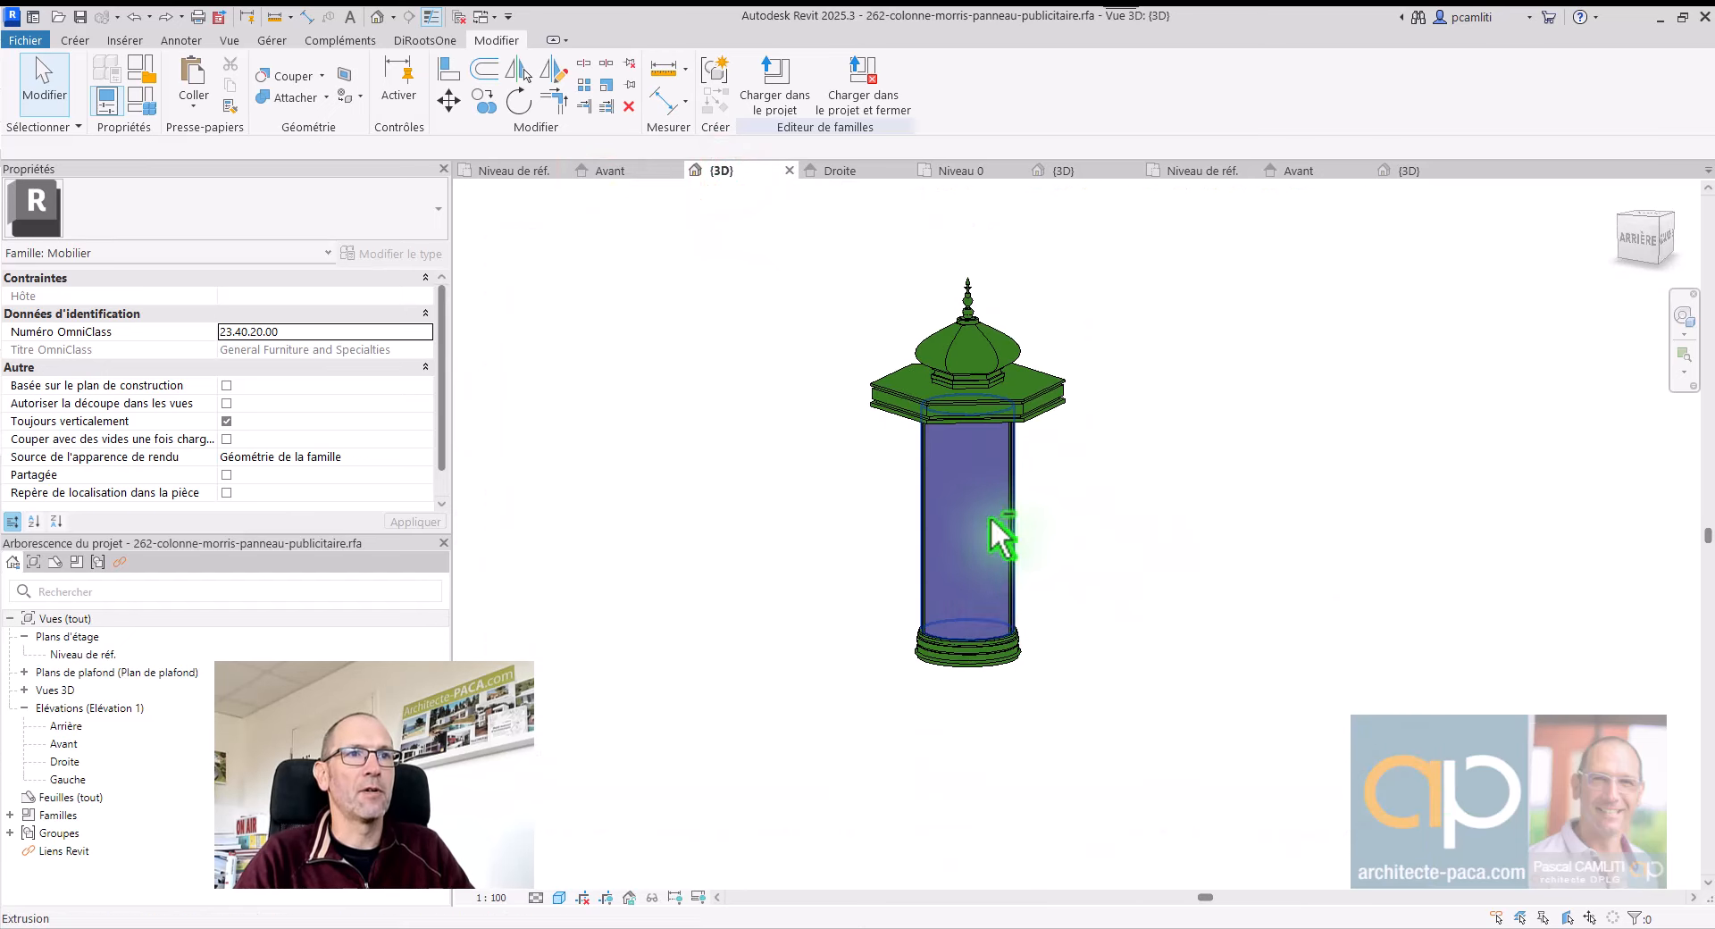
pyautogui.click(984, 575)
pyautogui.keyDown('shift'); pyautogui.moveTo(984, 575); pyautogui.dragTo(1087, 585, button='middle'); pyautogui.keyUp('shift')
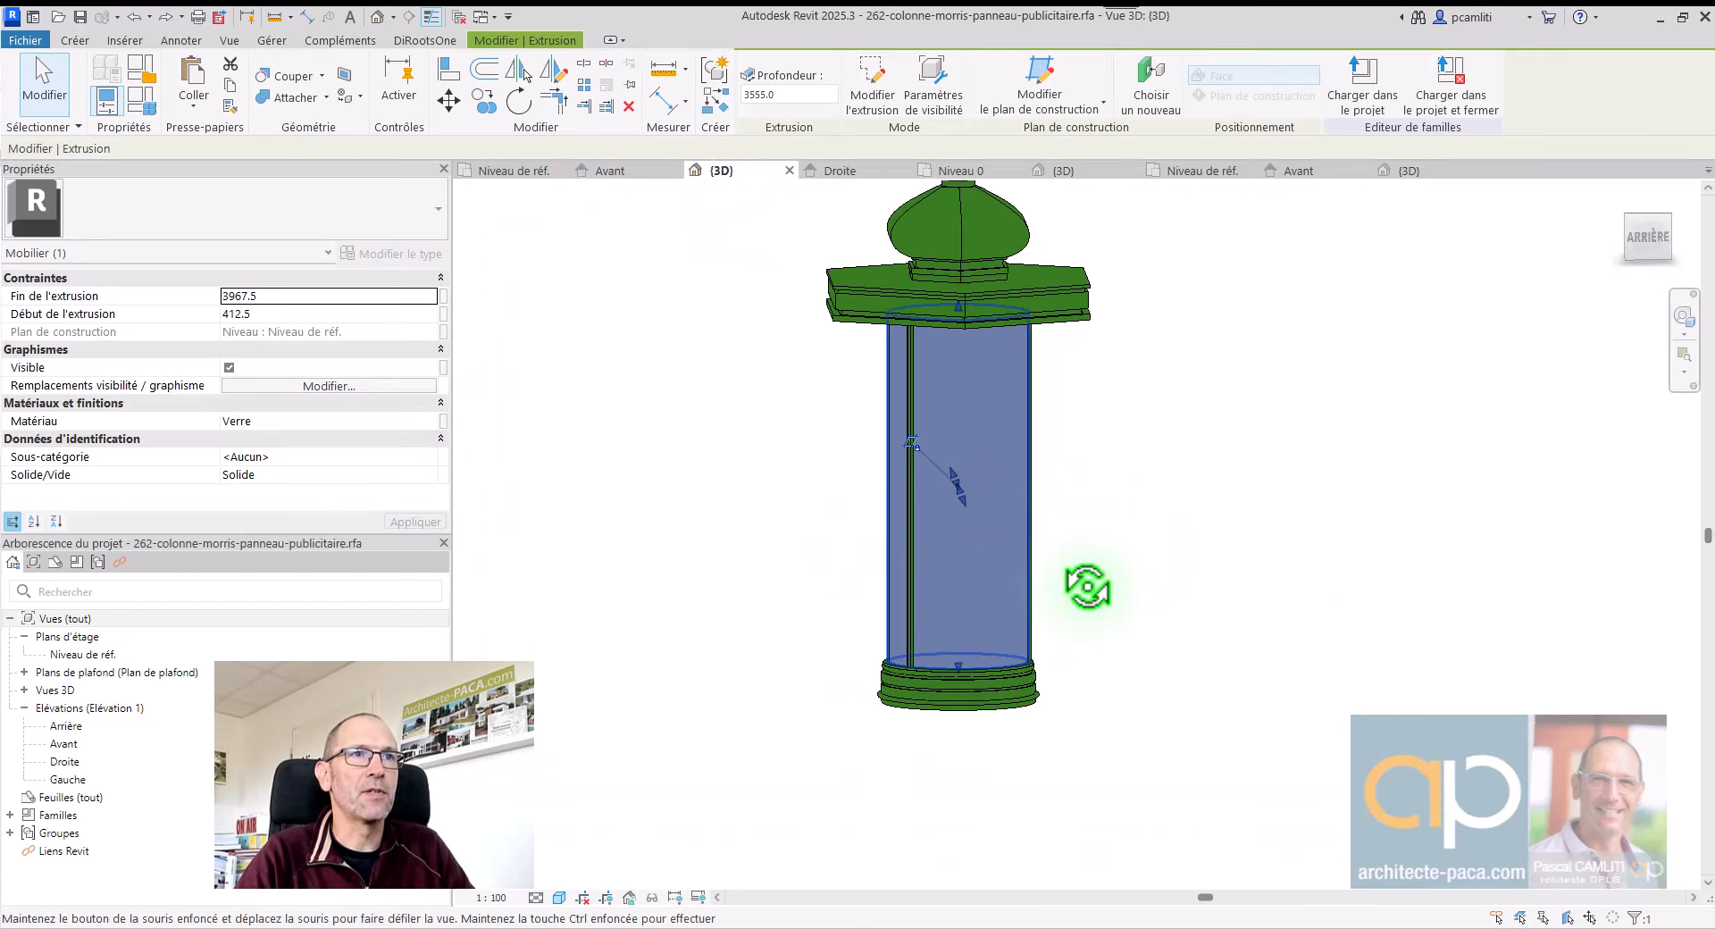
pyautogui.scroll(2, 986, 503)
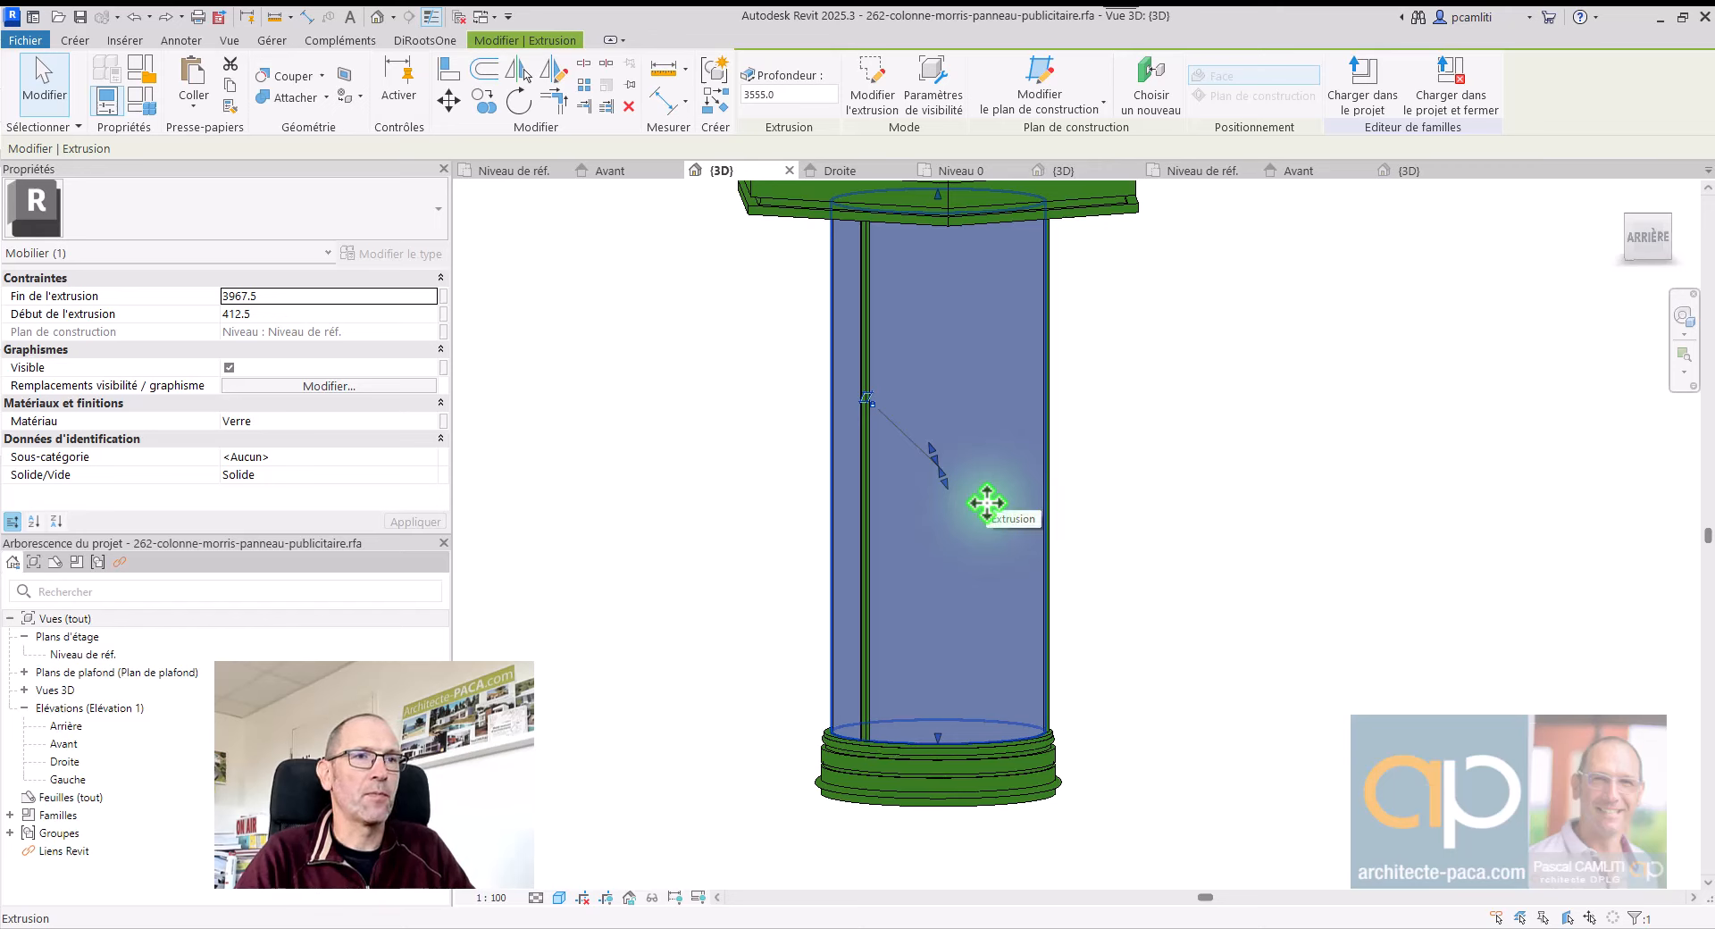
pyautogui.click(862, 664)
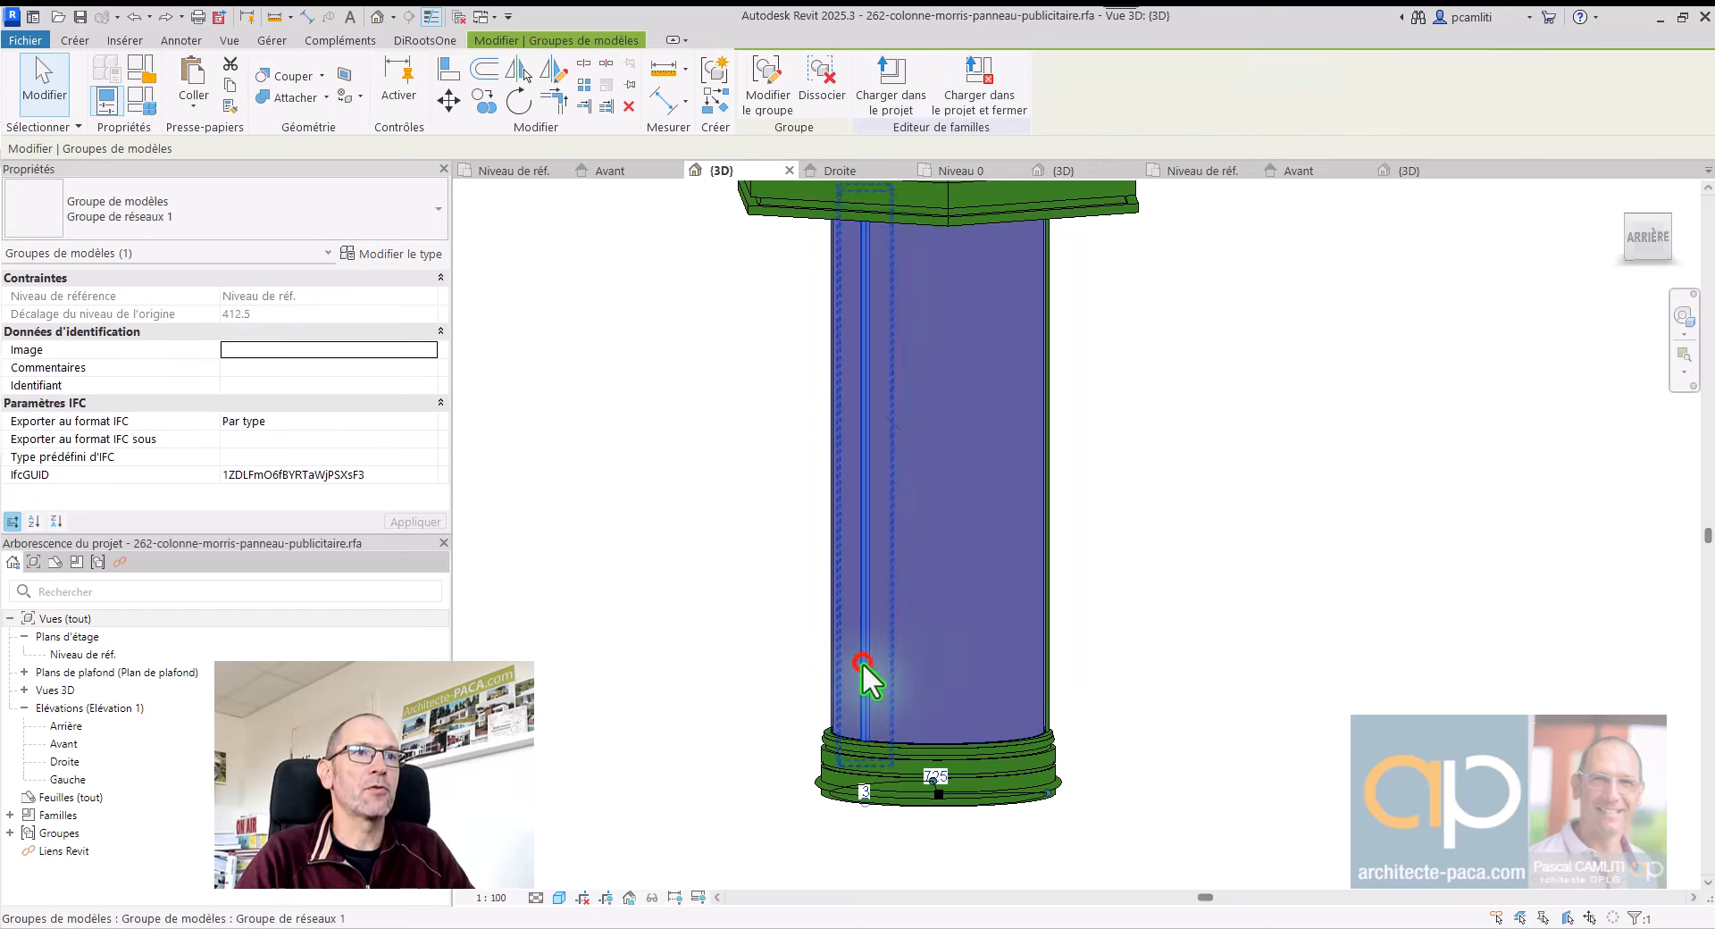
pyautogui.keyDown('shift'); pyautogui.moveTo(863, 668); pyautogui.dragTo(1339, 639, button='middle'); pyautogui.keyUp('shift')
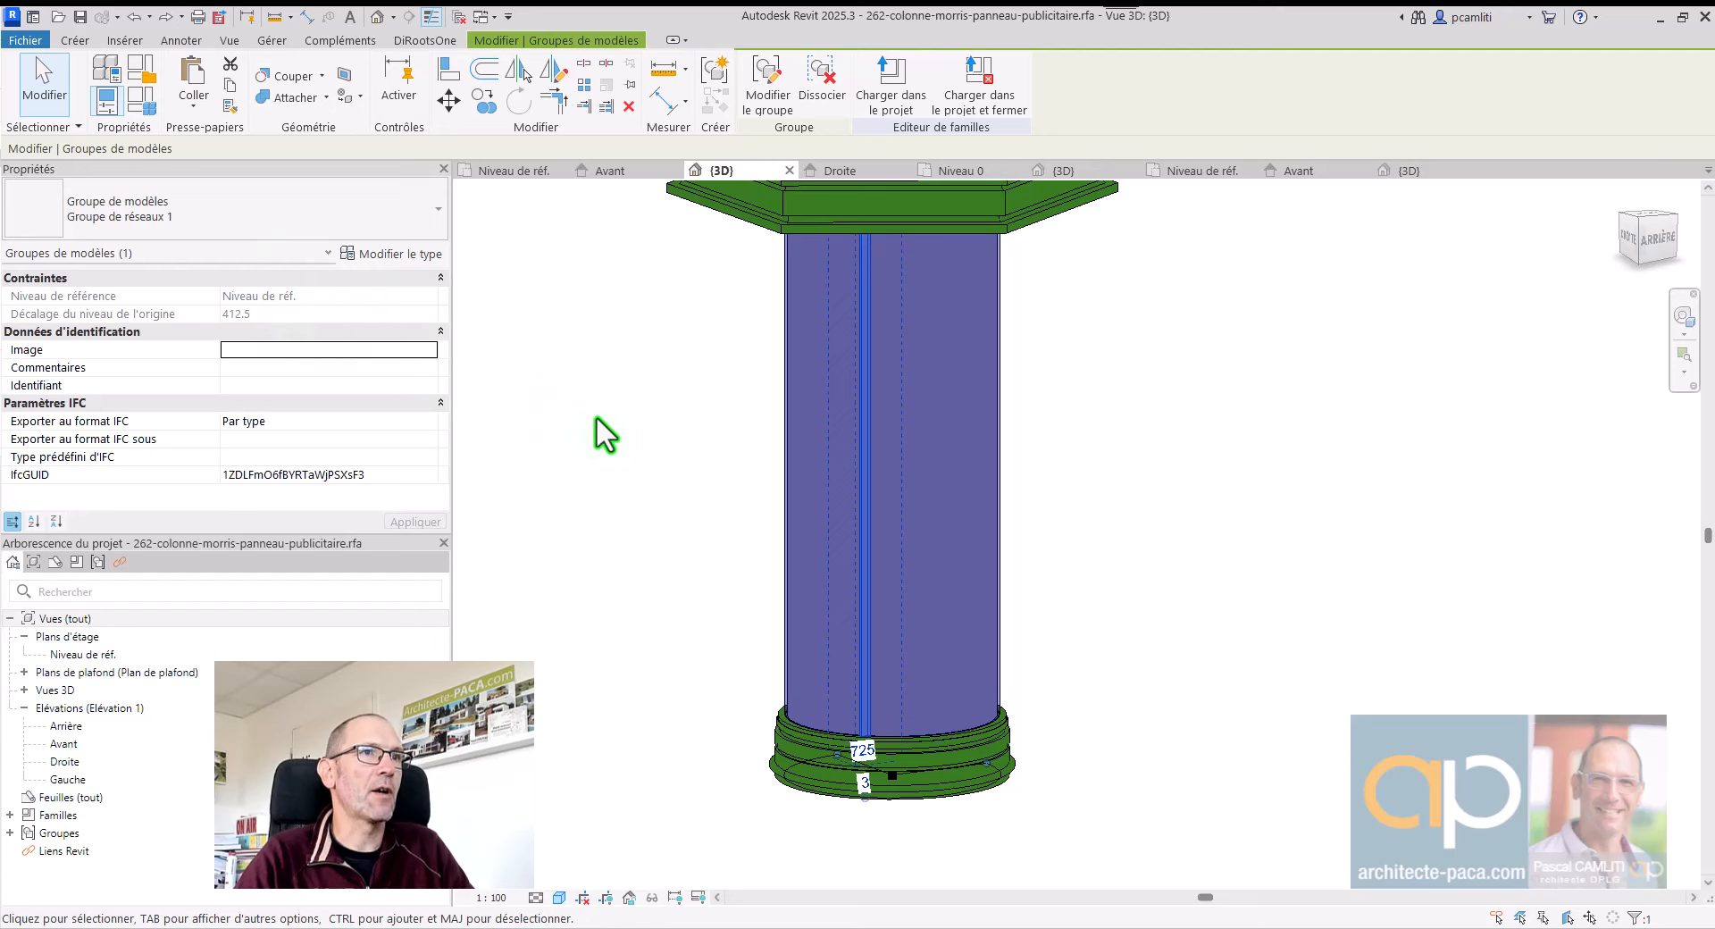
# Step: Open the upright's array group, inspect the extrusion's properties and lower end, and finish the group editing
pyautogui.doubleClick(863, 536)
pyautogui.click(863, 536)
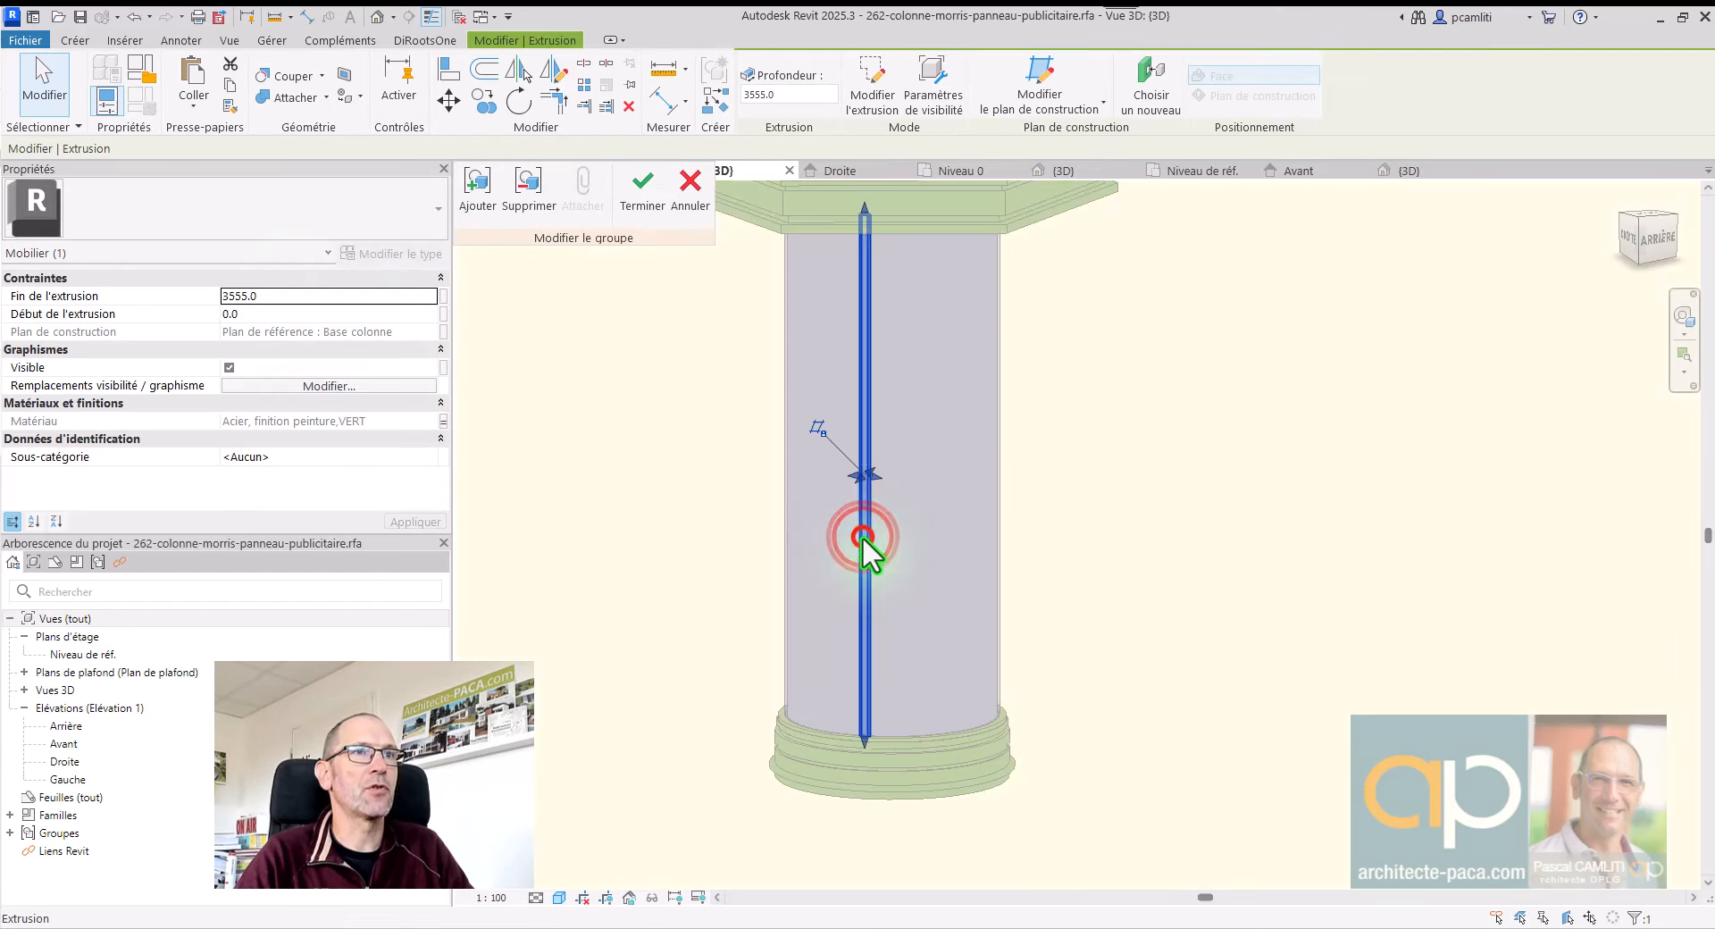
pyautogui.keyDown('shift'); pyautogui.moveTo(861, 536); pyautogui.dragTo(958, 679, button='middle'); pyautogui.keyUp('shift')
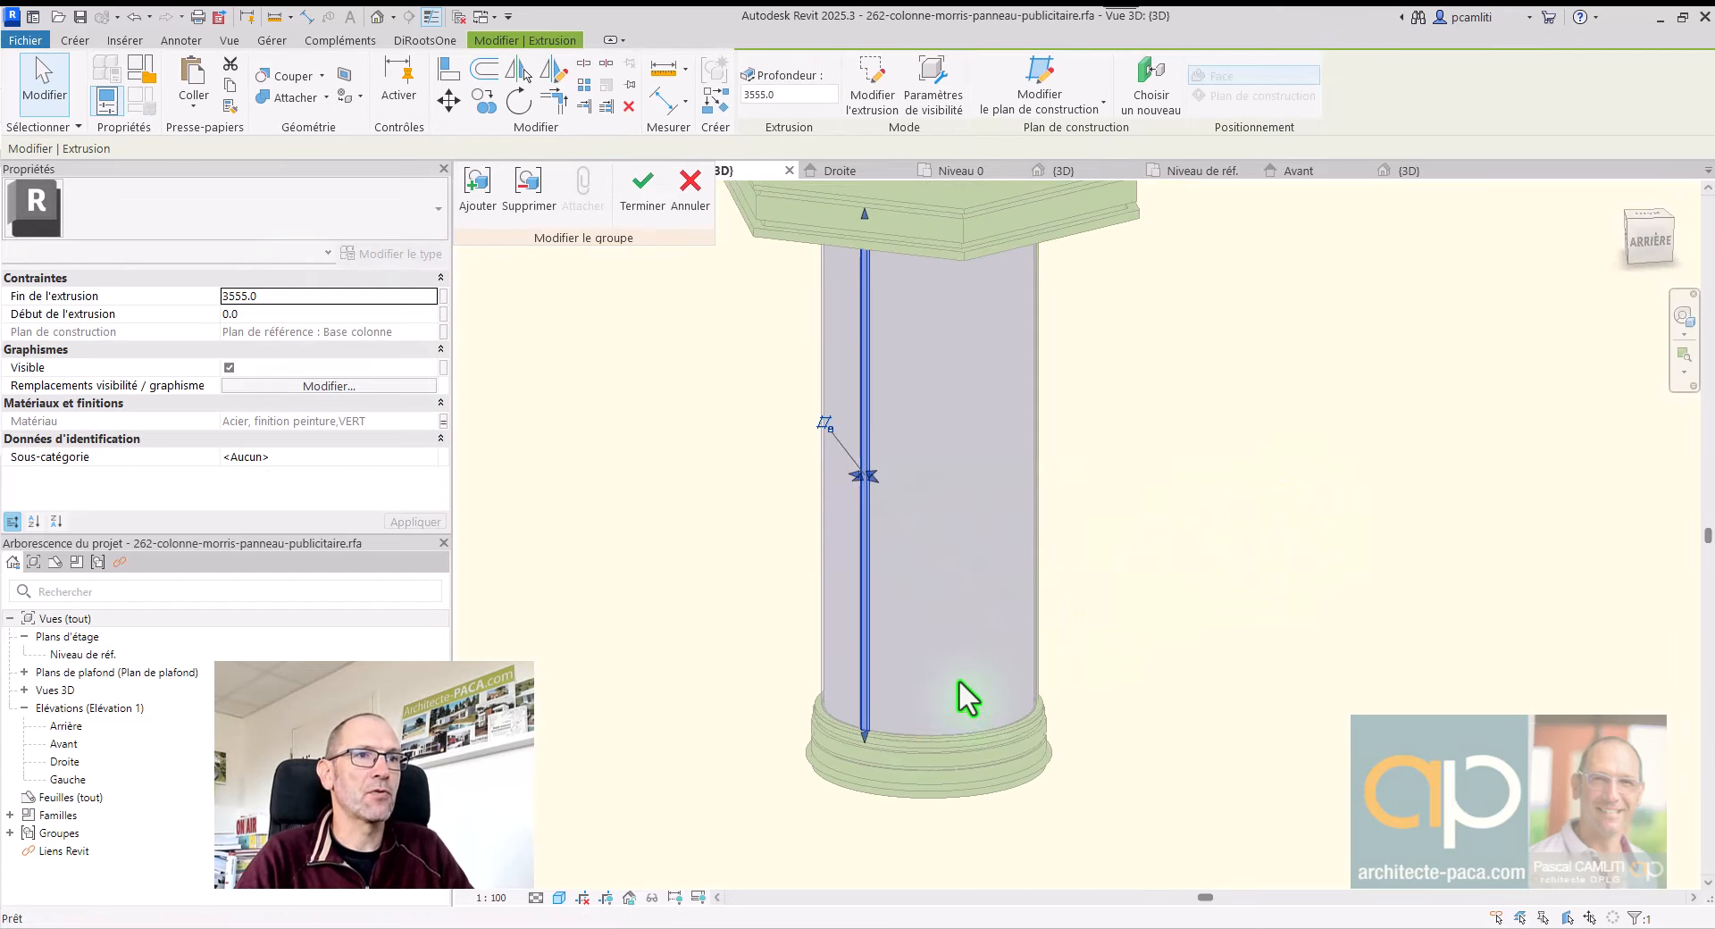
pyautogui.scroll(3, 848, 736)
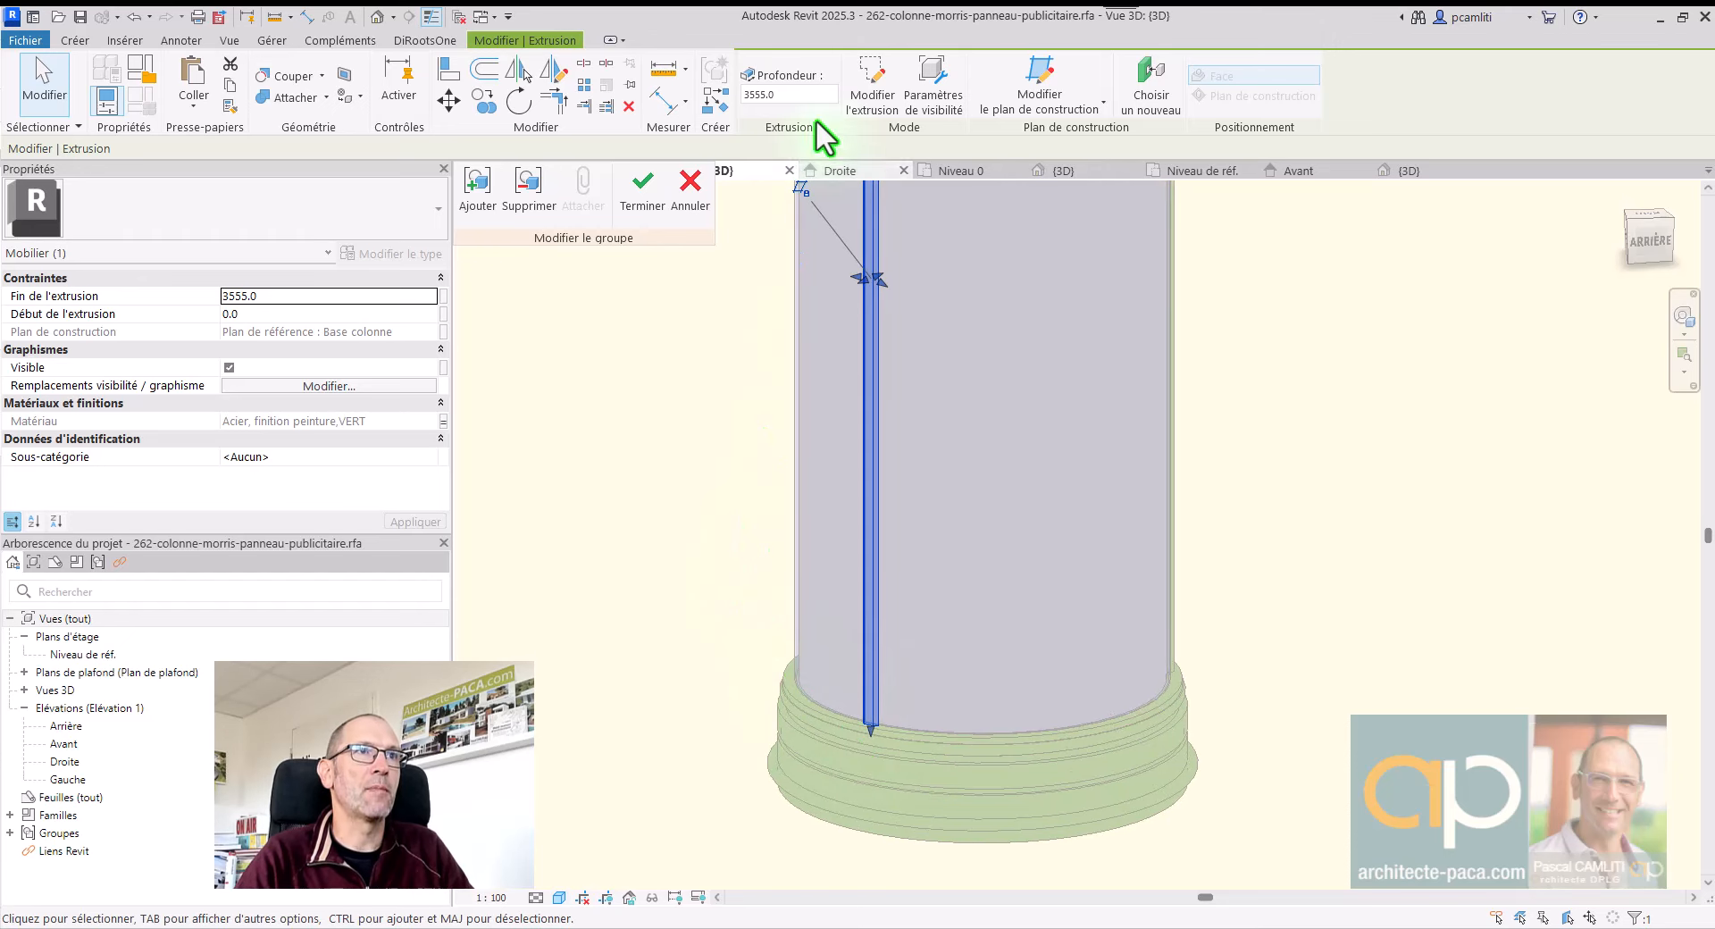
pyautogui.click(1399, 491)
pyautogui.click(631, 187)
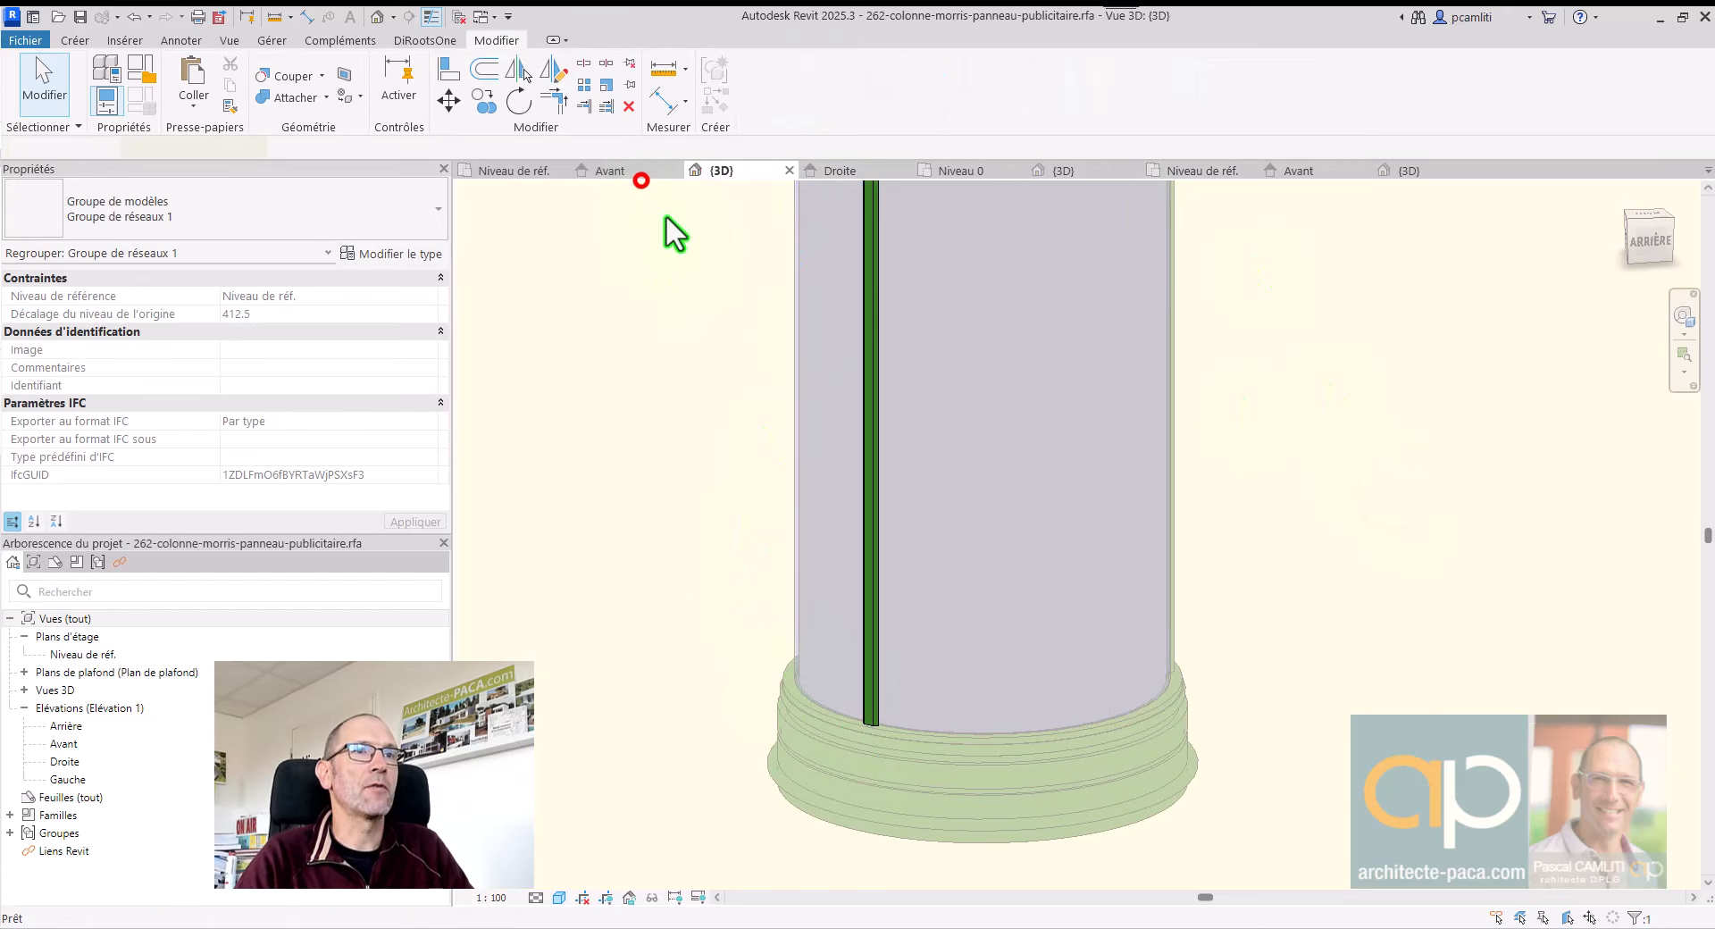
pyautogui.click(726, 449)
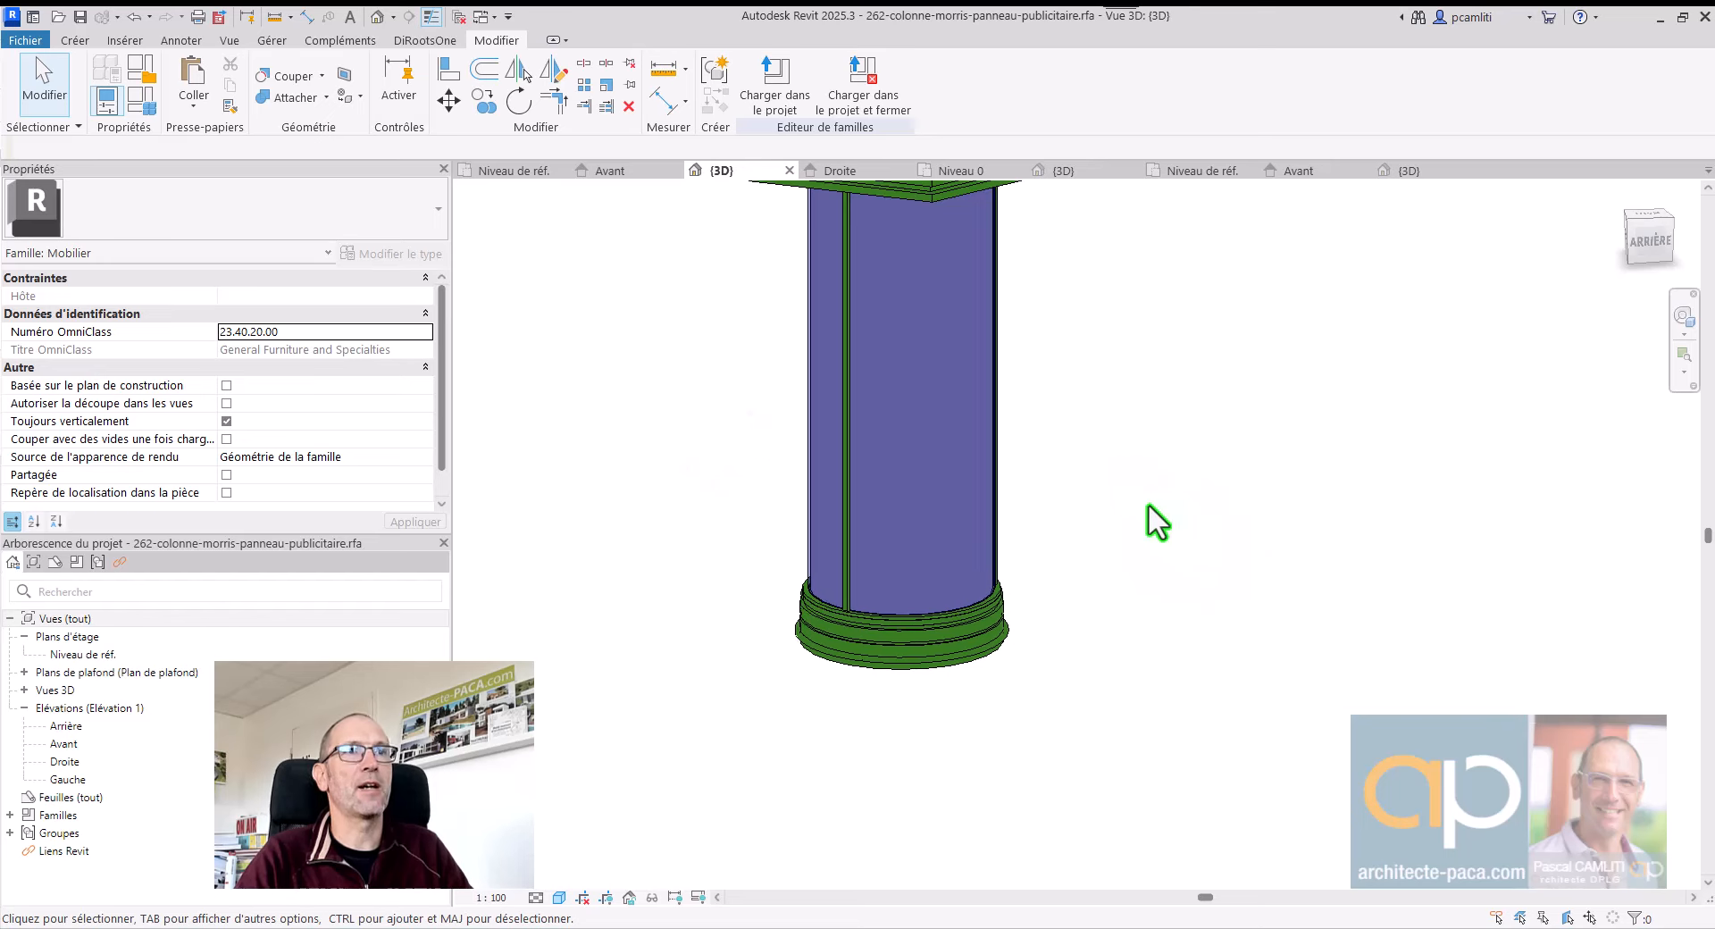
# Step: Examine the whole reference column and its hexagonal canopy sweep from several sides, and return to the BIS family's front elevation
pyautogui.moveTo(1161, 514); pyautogui.dragTo(1317, 643, button='middle')
pyautogui.keyDown('shift'); pyautogui.moveTo(1318, 644); pyautogui.dragTo(1526, 586, button='middle'); pyautogui.keyUp('shift')
pyautogui.scroll(-1, 1321, 480)
pyautogui.keyDown('shift'); pyautogui.moveTo(1320, 480); pyautogui.dragTo(1260, 534, button='middle'); pyautogui.keyUp('shift')
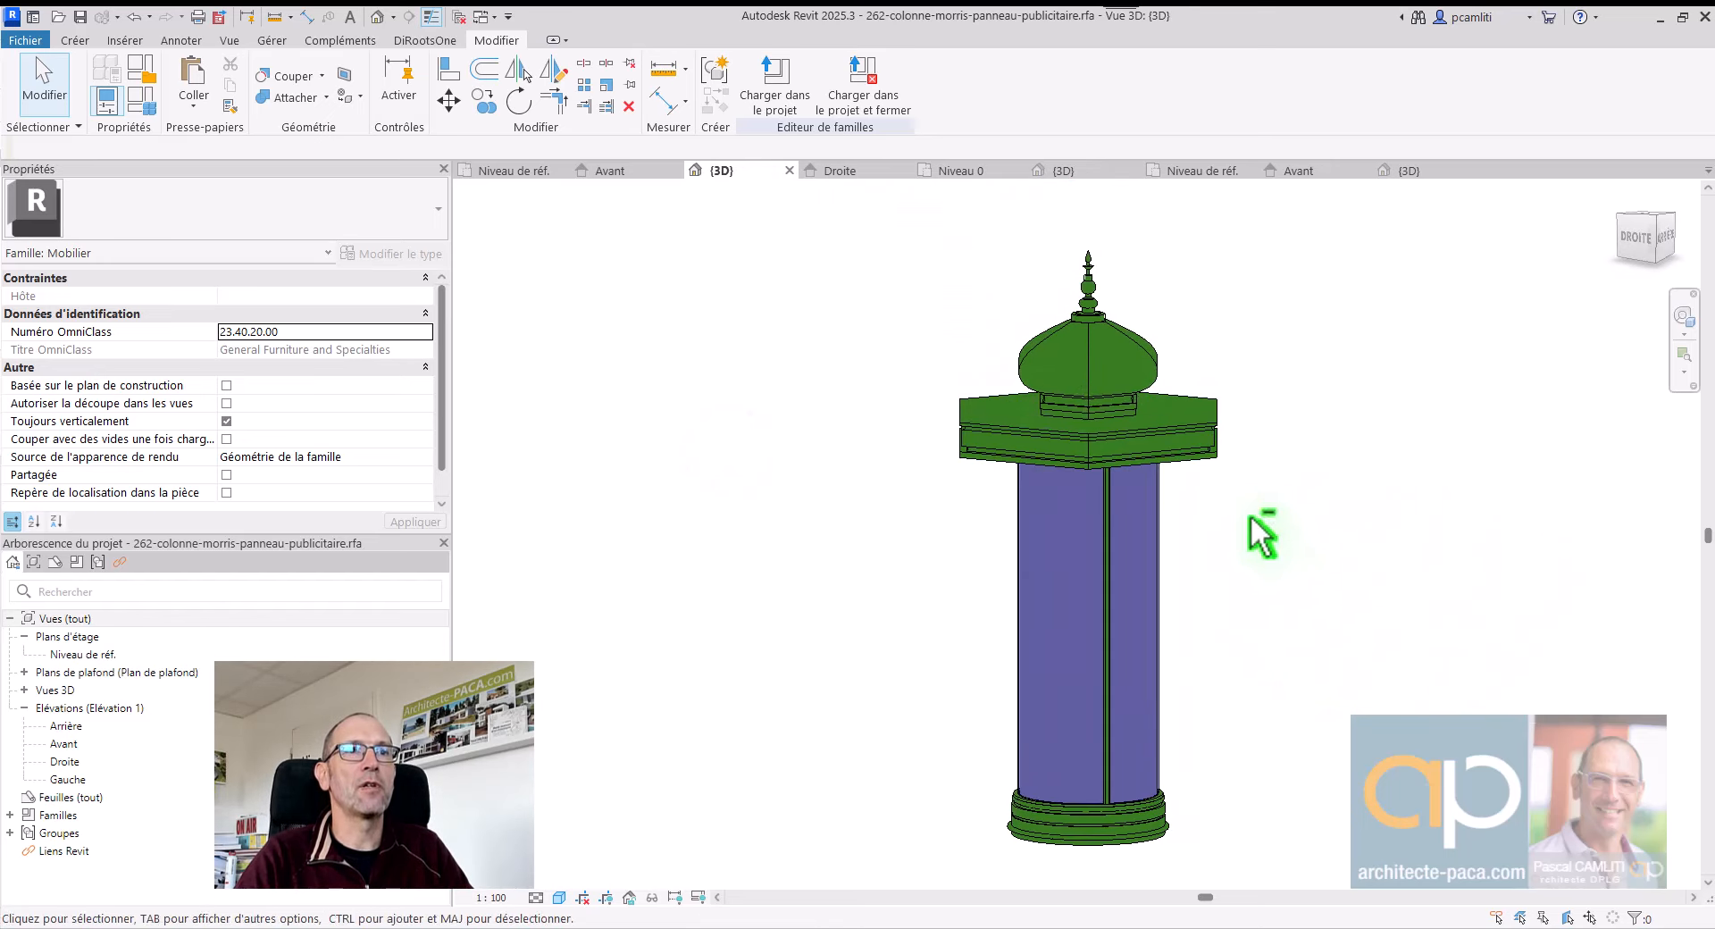
pyautogui.click(1091, 445)
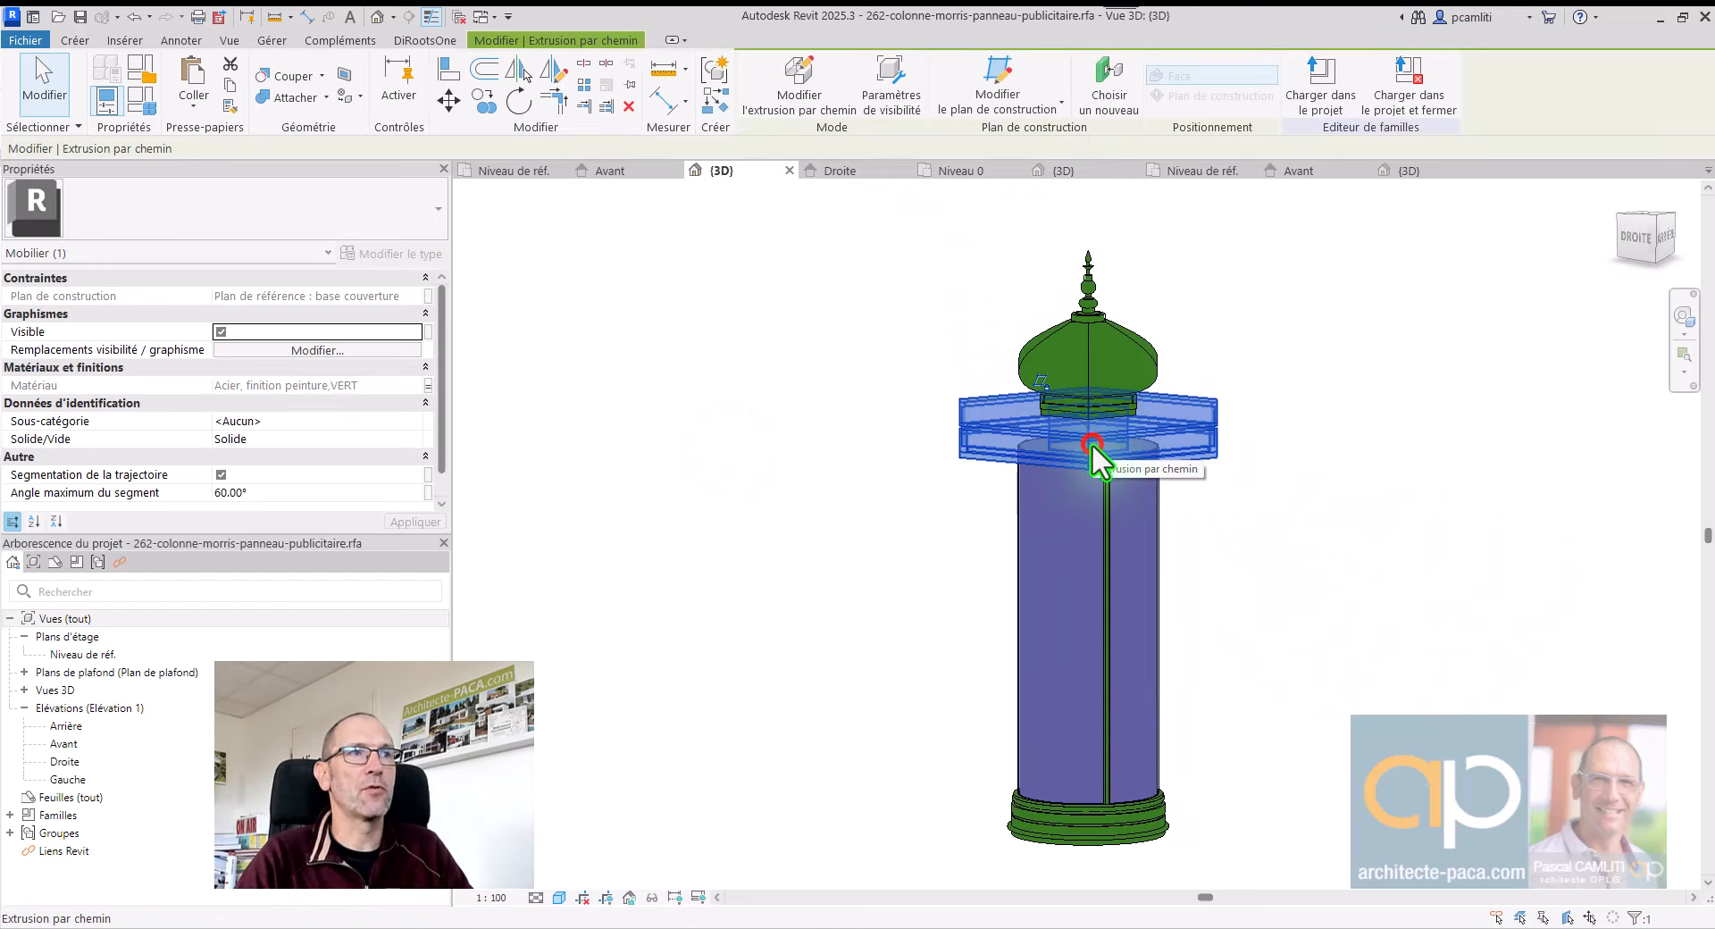
pyautogui.click(774, 448)
pyautogui.keyDown('shift'); pyautogui.moveTo(853, 523); pyautogui.dragTo(1077, 497, button='middle'); pyautogui.keyUp('shift')
pyautogui.click(1077, 497)
pyautogui.keyDown('shift'); pyautogui.moveTo(1367, 551); pyautogui.dragTo(756, 631, button='middle'); pyautogui.keyUp('shift')
pyautogui.click(823, 597)
pyautogui.click(1306, 172)
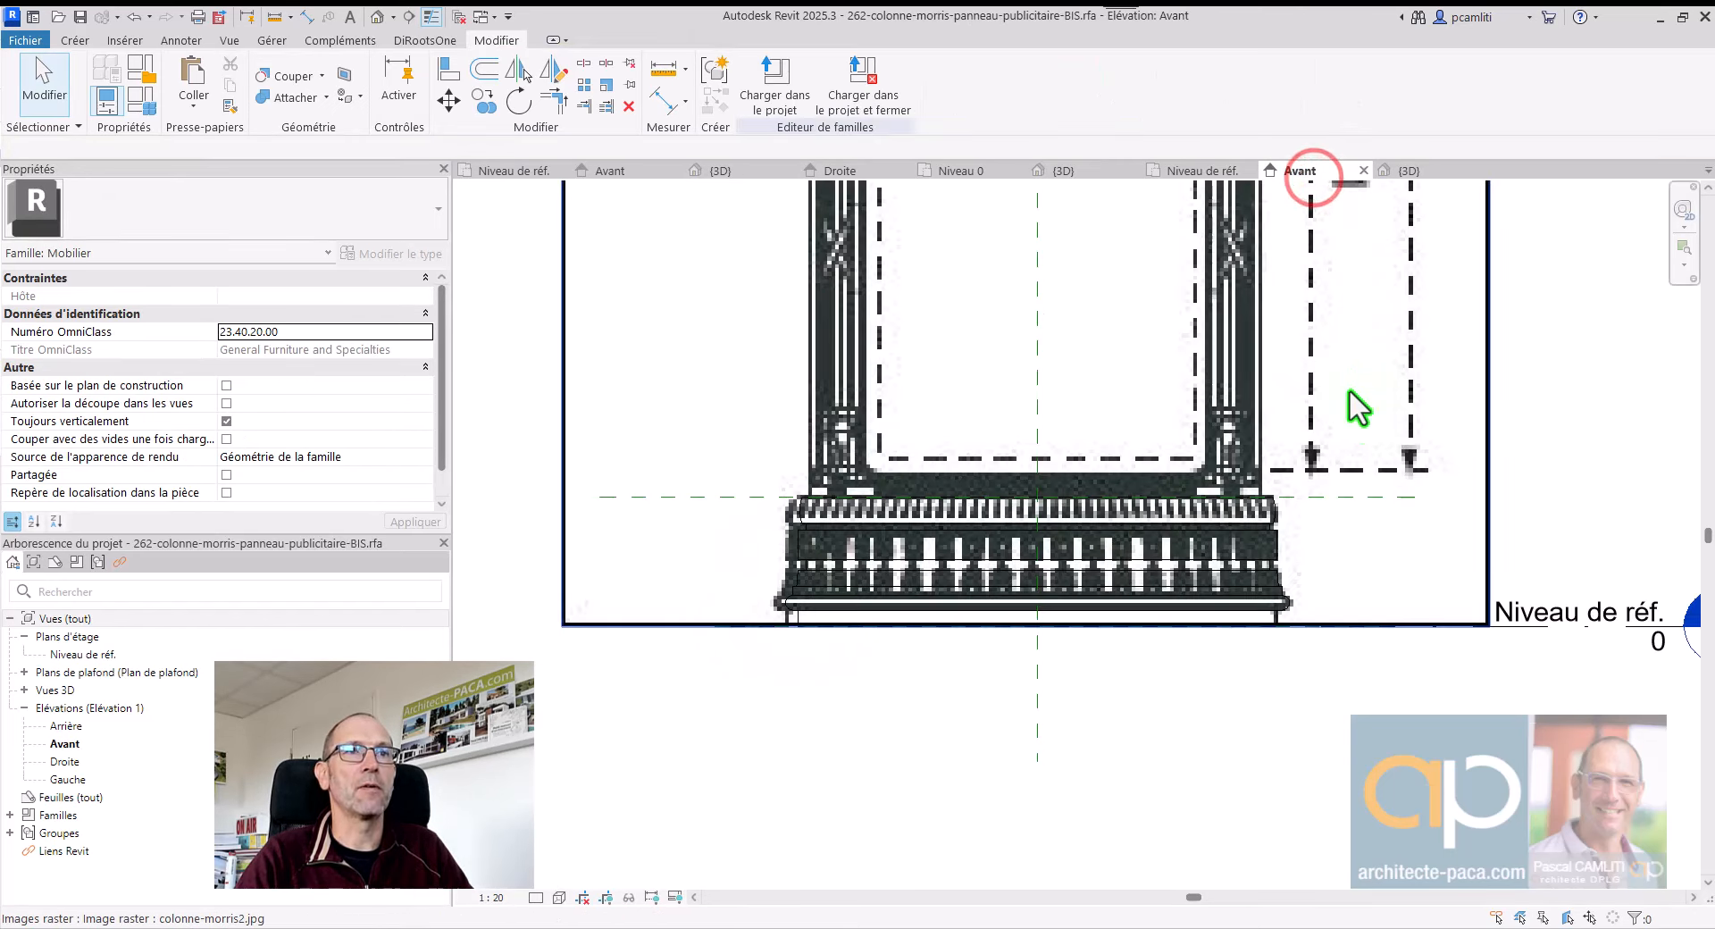
pyautogui.click(1411, 172)
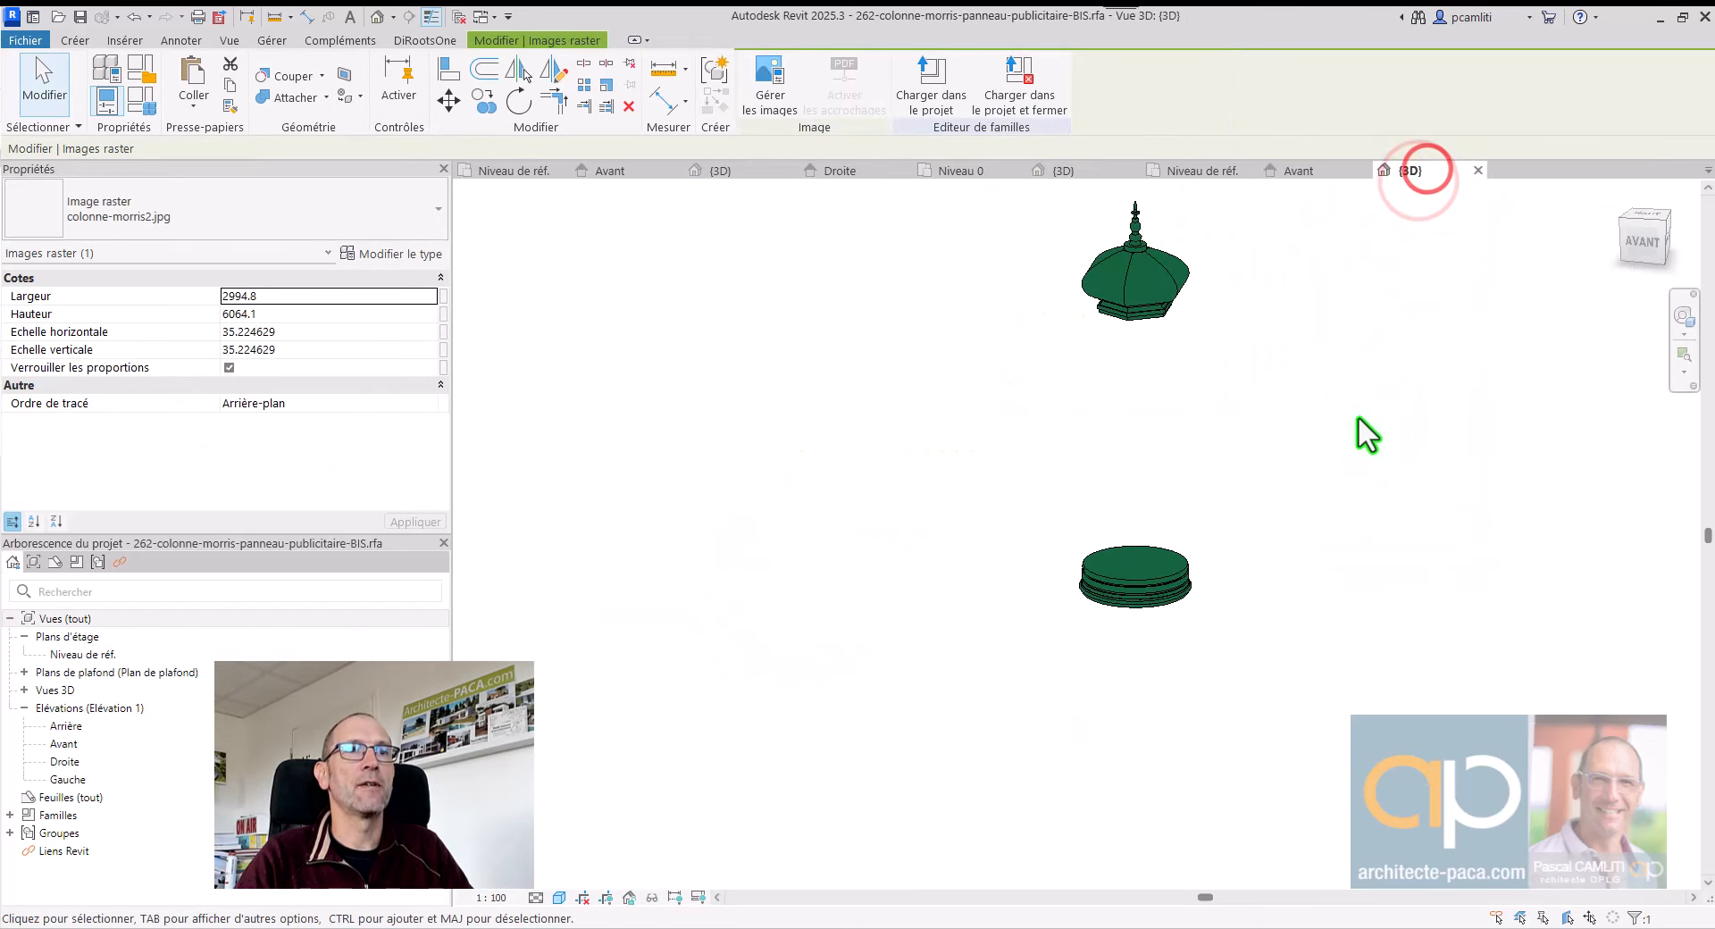
pyautogui.keyDown('shift'); pyautogui.moveTo(1367, 431); pyautogui.dragTo(1381, 489, button='middle'); pyautogui.keyUp('shift')
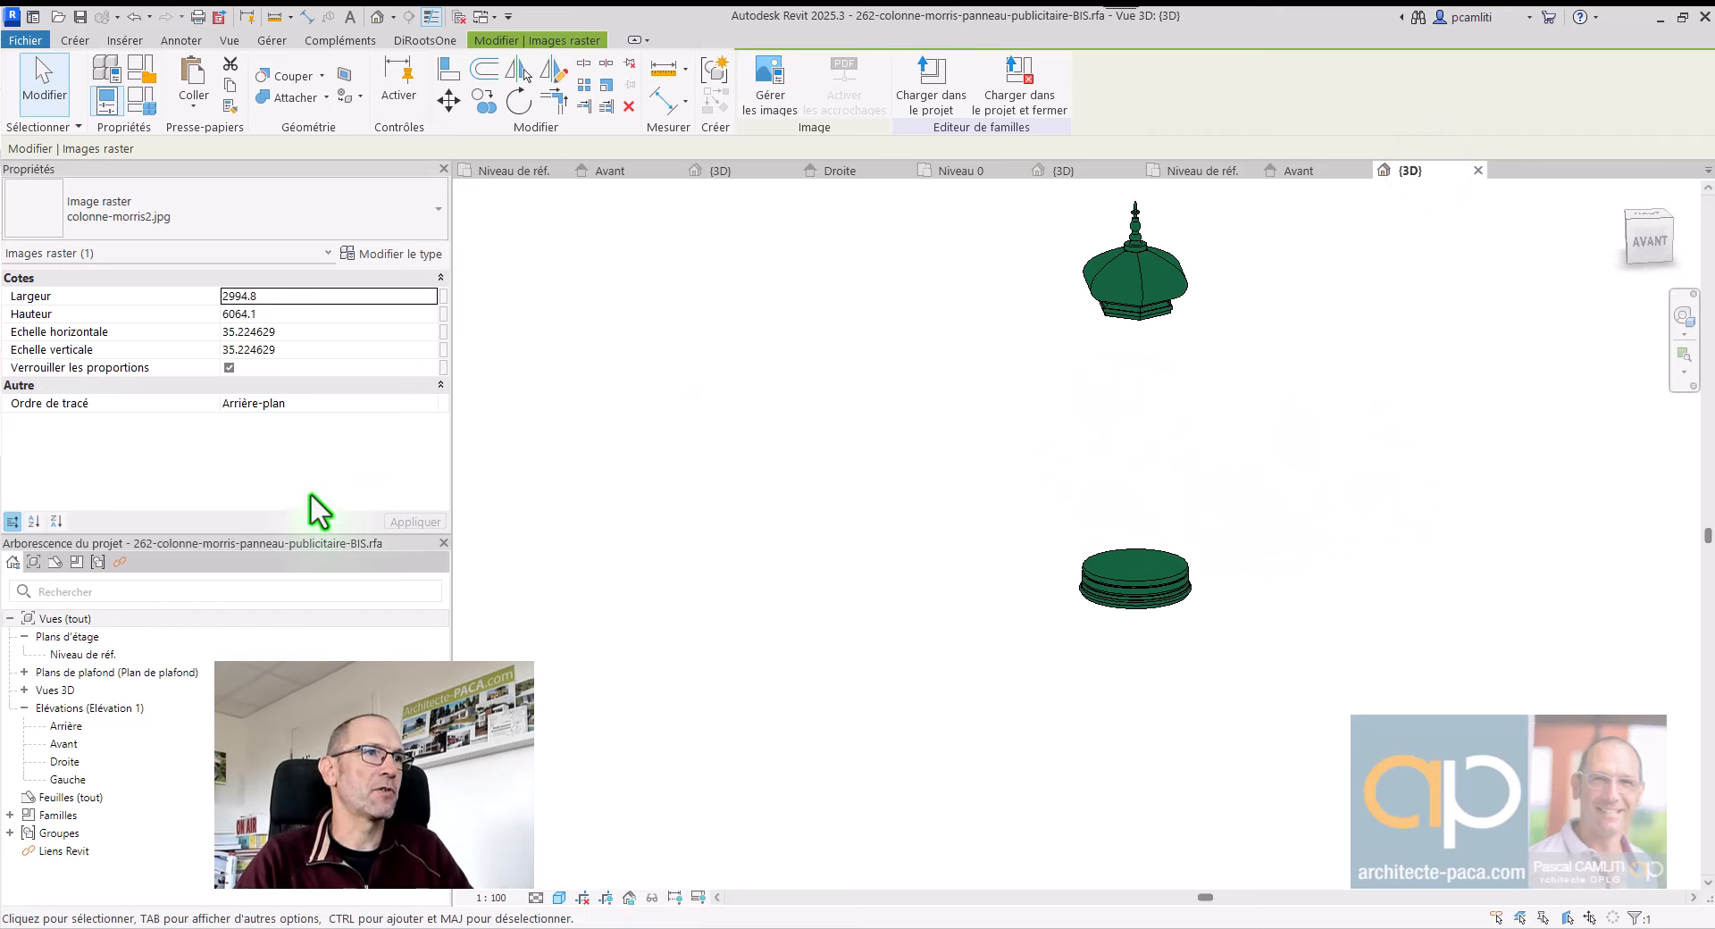
pyautogui.click(1313, 177)
pyautogui.scroll(-3, 1241, 337)
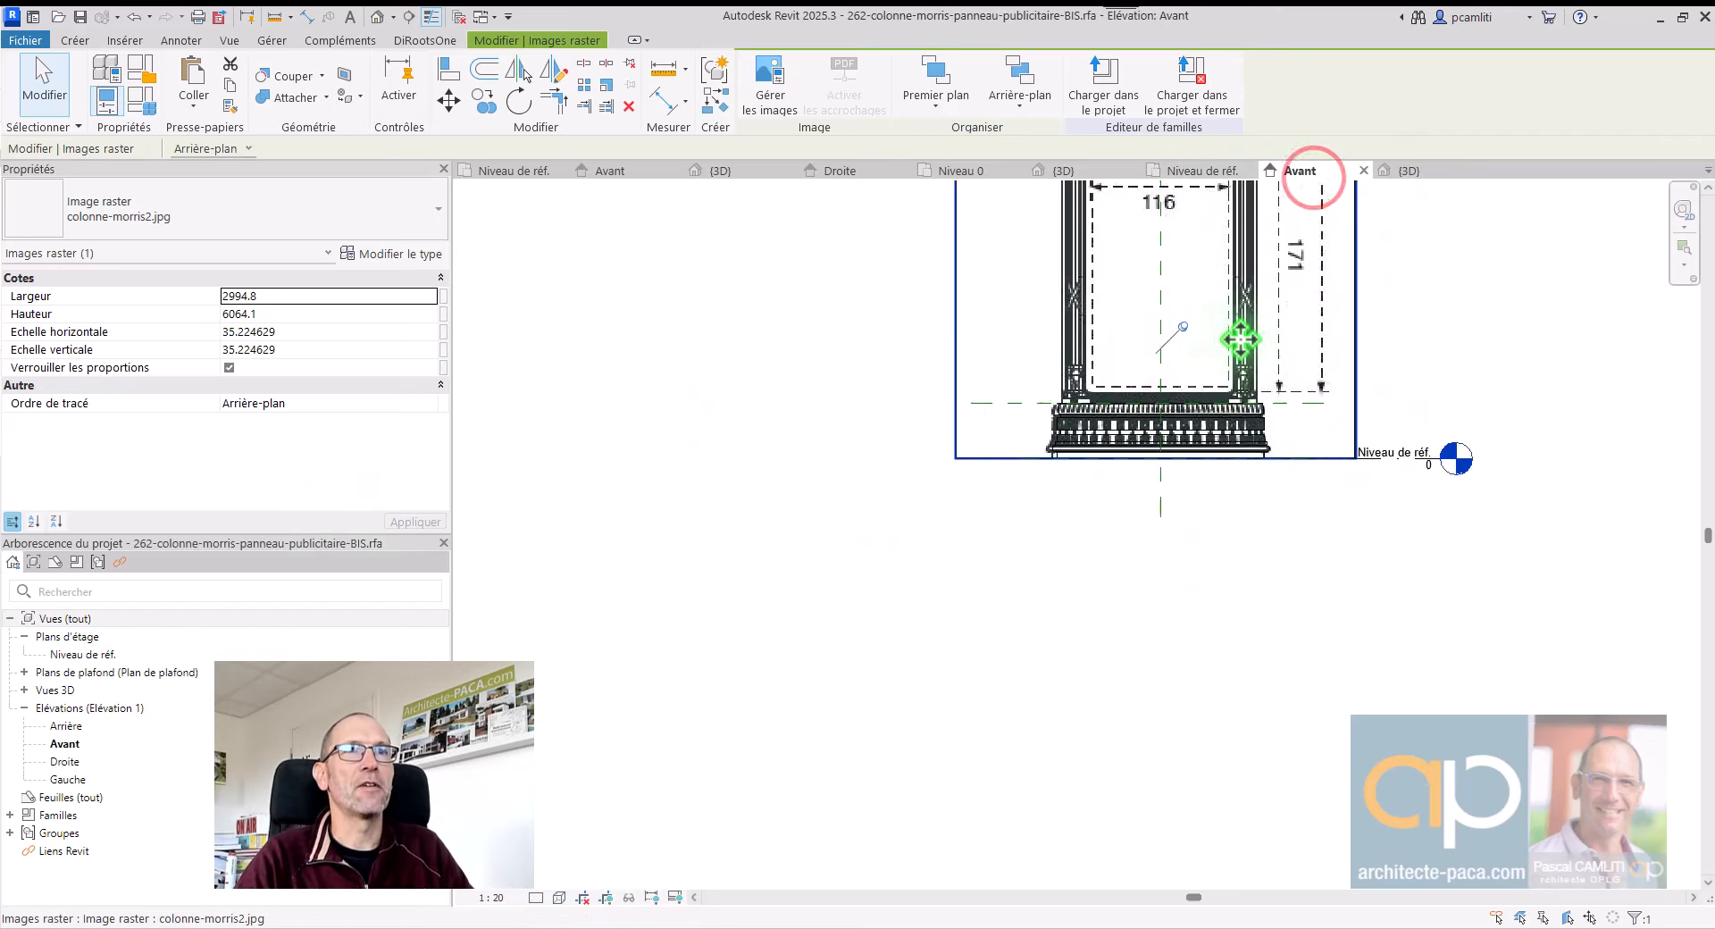
pyautogui.moveTo(1290, 450); pyautogui.dragTo(1167, 713, button='middle')
pyautogui.scroll(-1, 1174, 509)
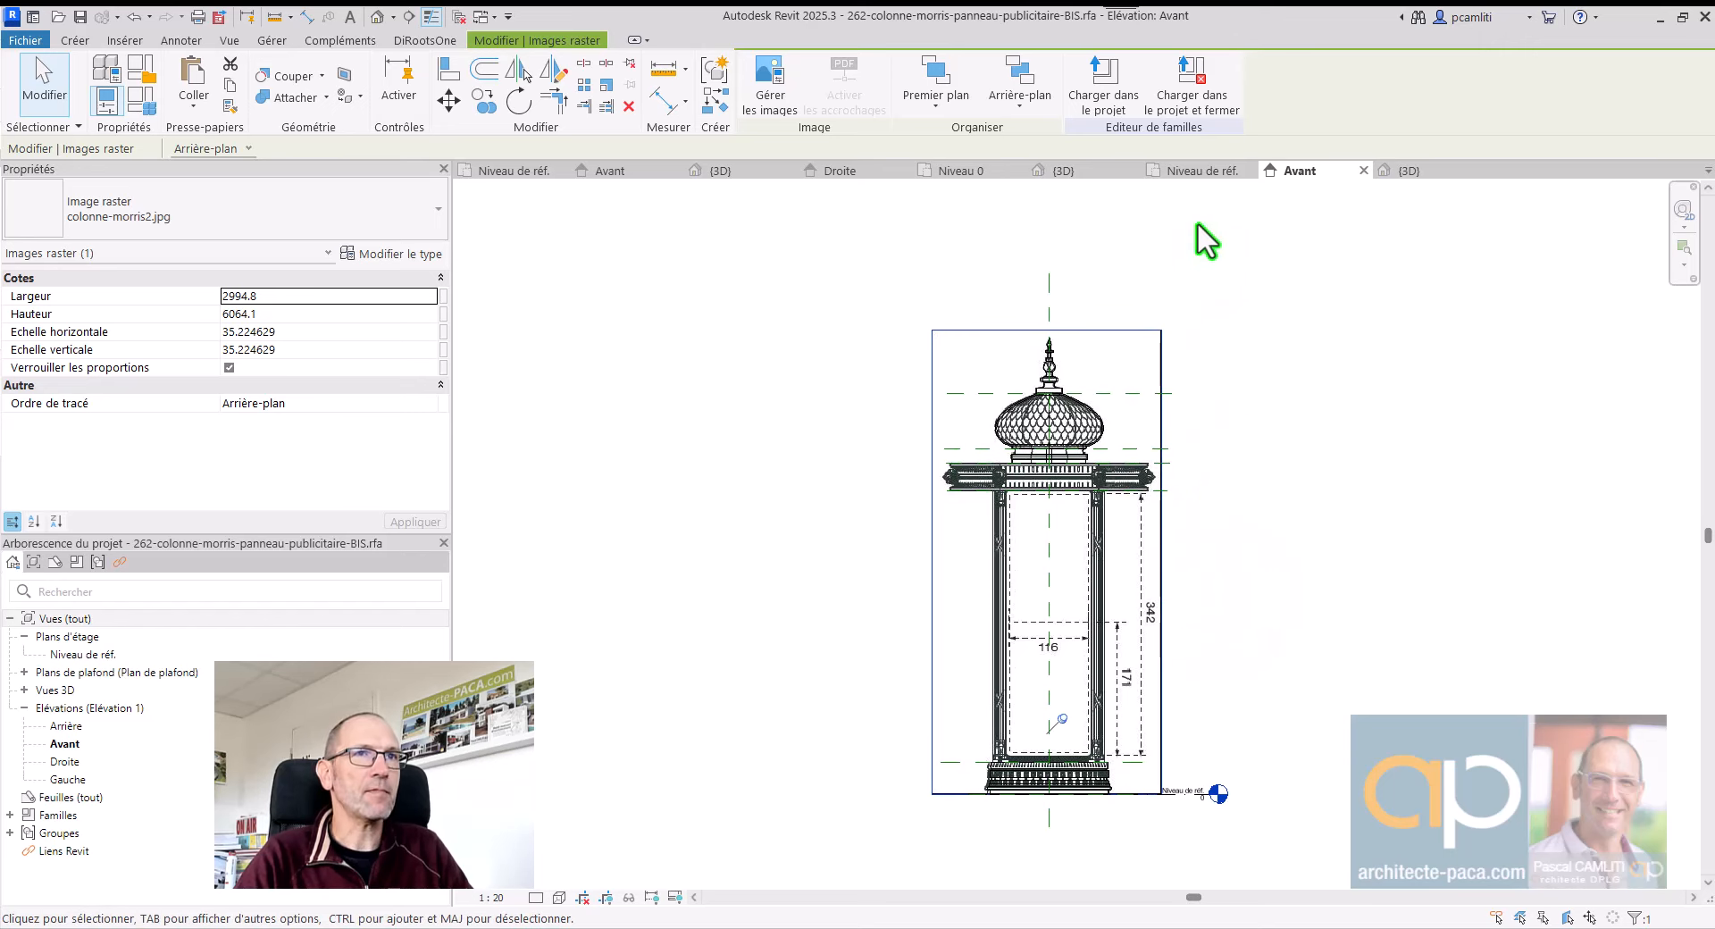
# Step: In the Niveau de réf. floor plan, nudge the raster image upward until the canopy band is centred on the horizontal centre reference plane
pyautogui.click(1197, 172)
pyautogui.scroll(-3, 1084, 473)
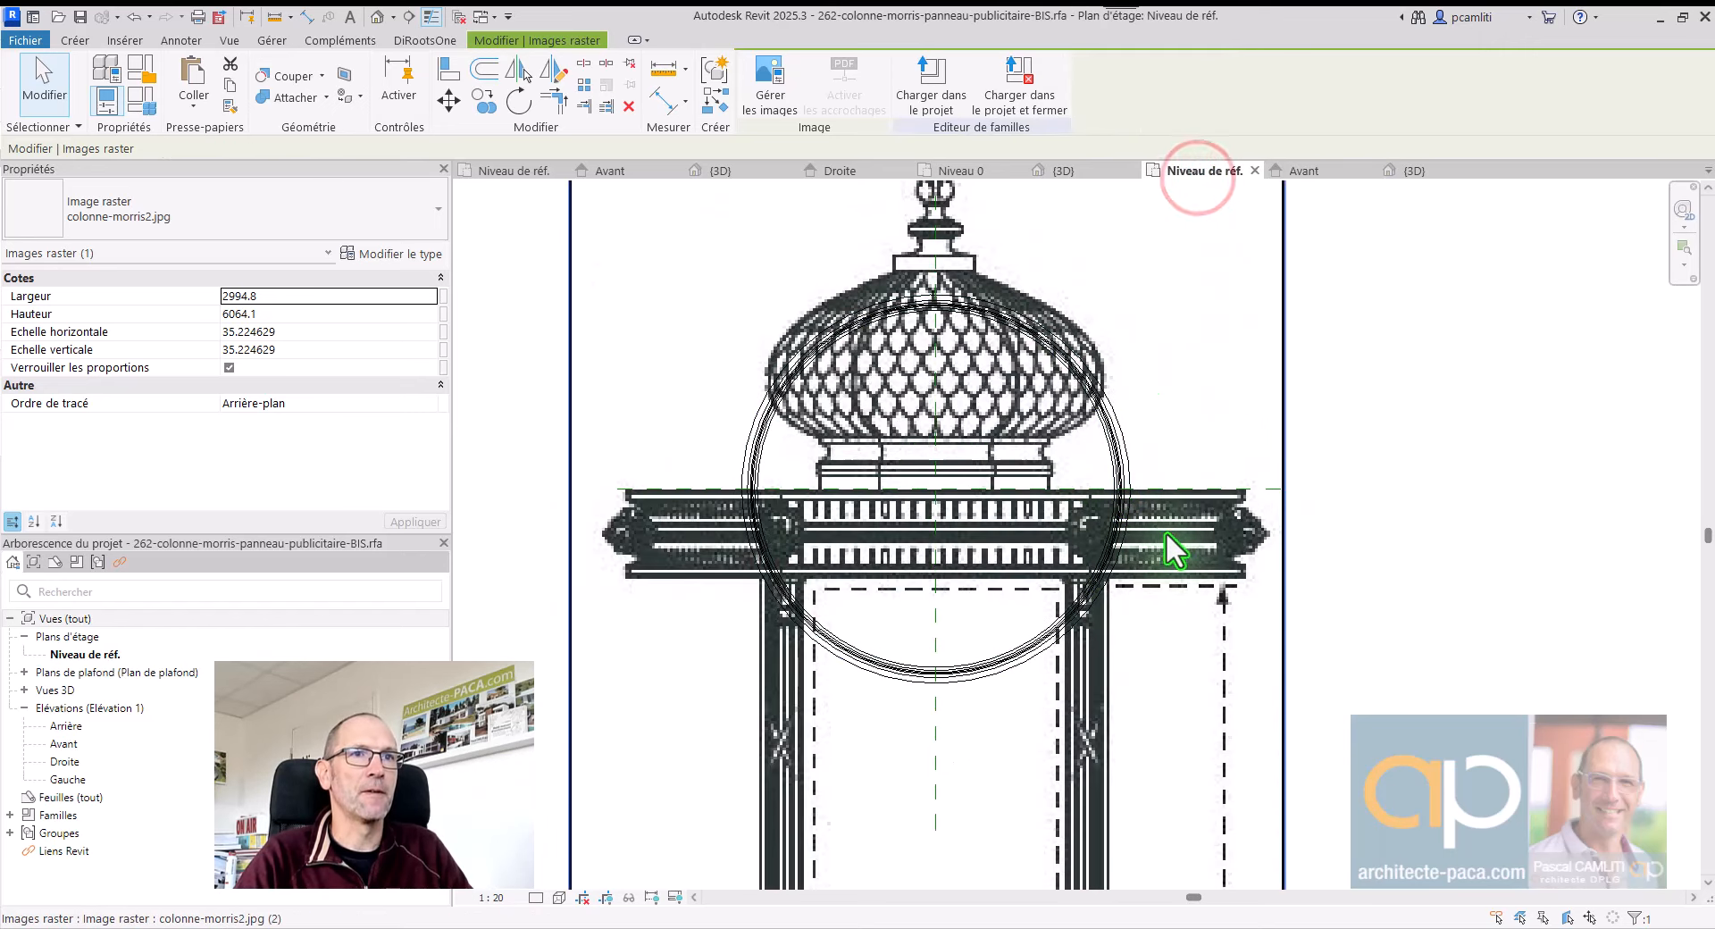
pyautogui.click(1202, 496)
pyautogui.scroll(2, 1202, 500)
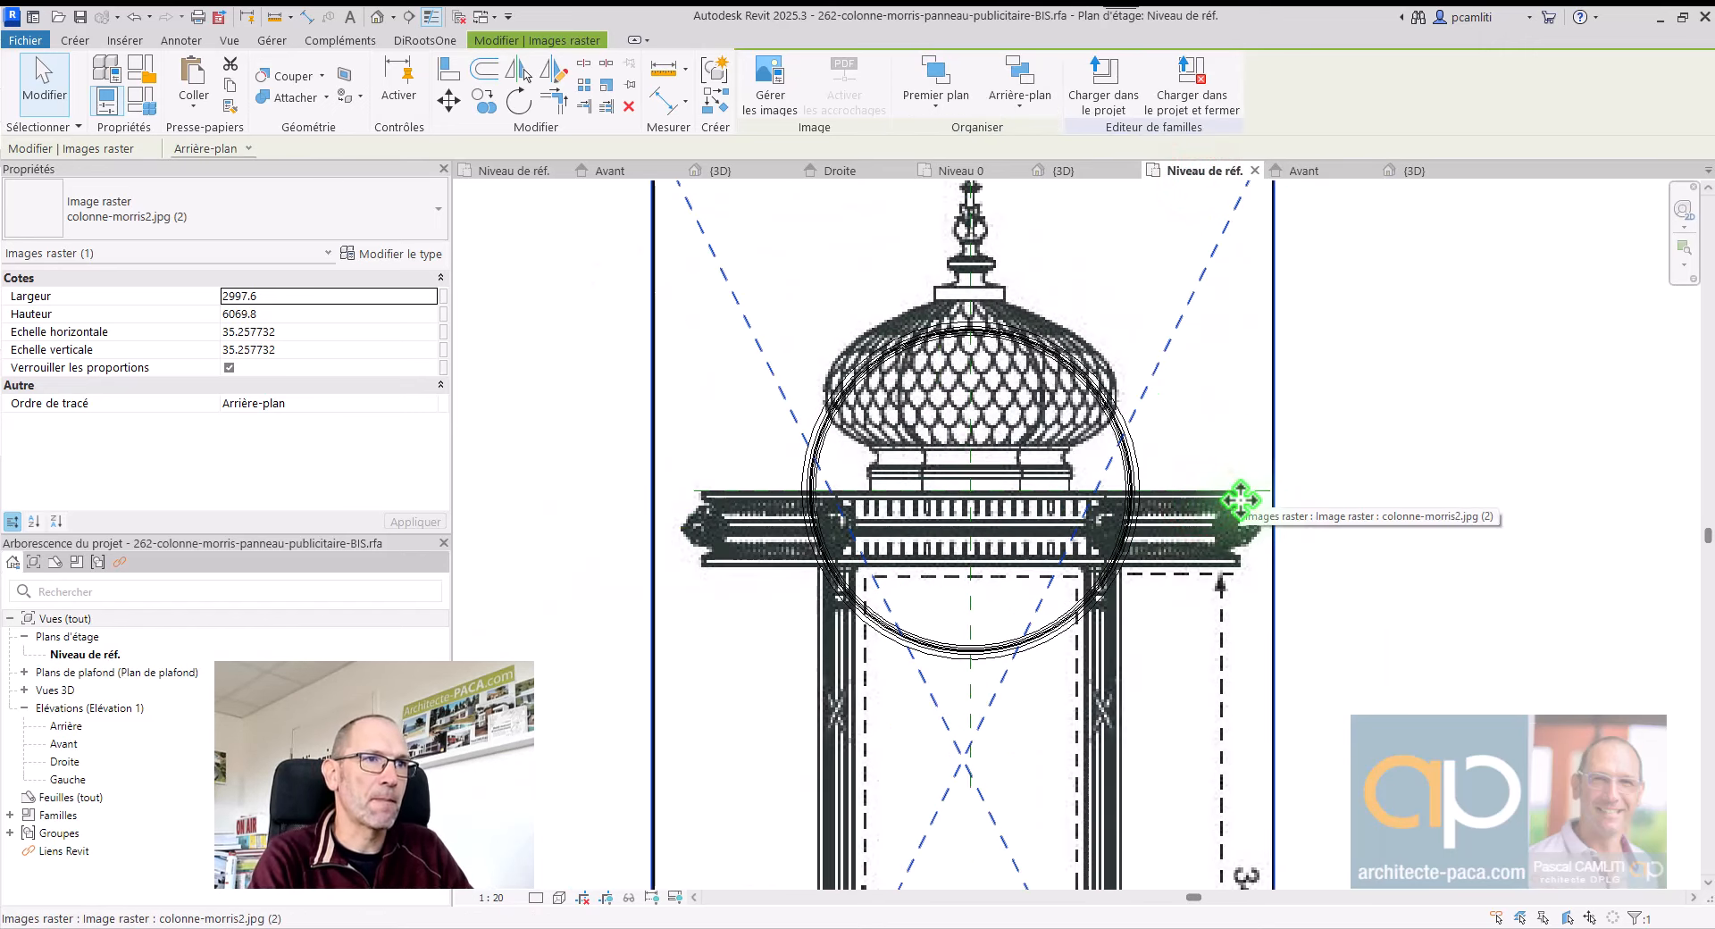
pyautogui.press('Up')
pyautogui.press('Up')
pyautogui.press('Up')
pyautogui.press('Up')
pyautogui.press('Up')
pyautogui.press('Up')
pyautogui.press('Up')
pyautogui.press('Up')
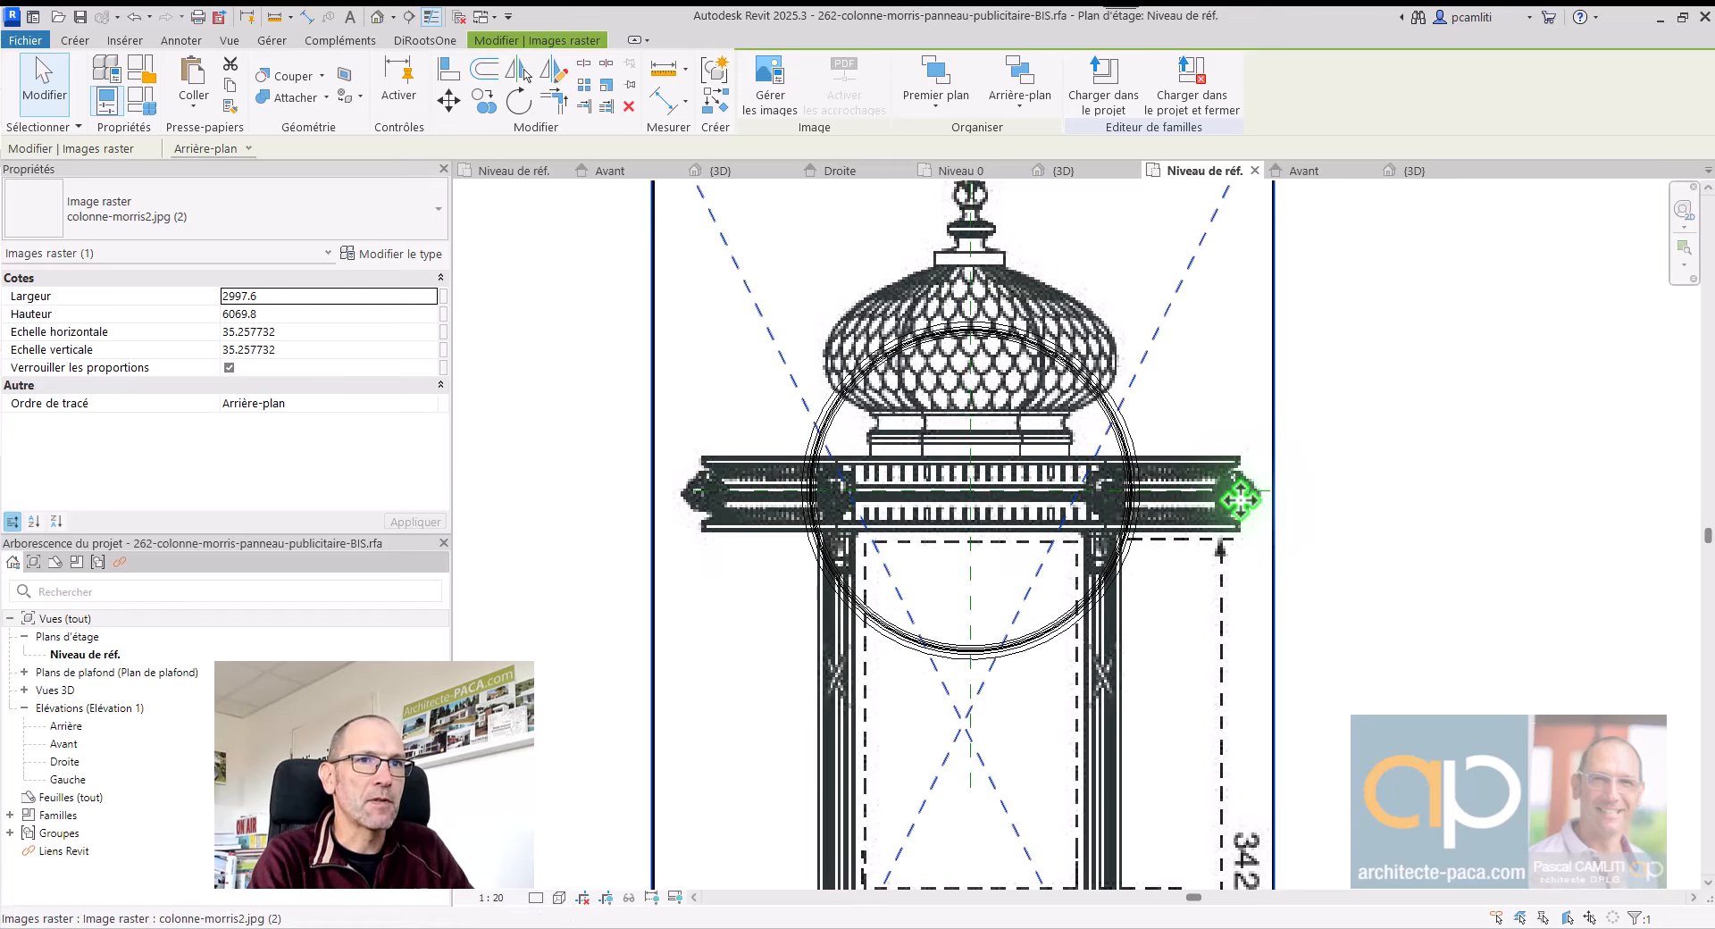
pyautogui.press('Up')
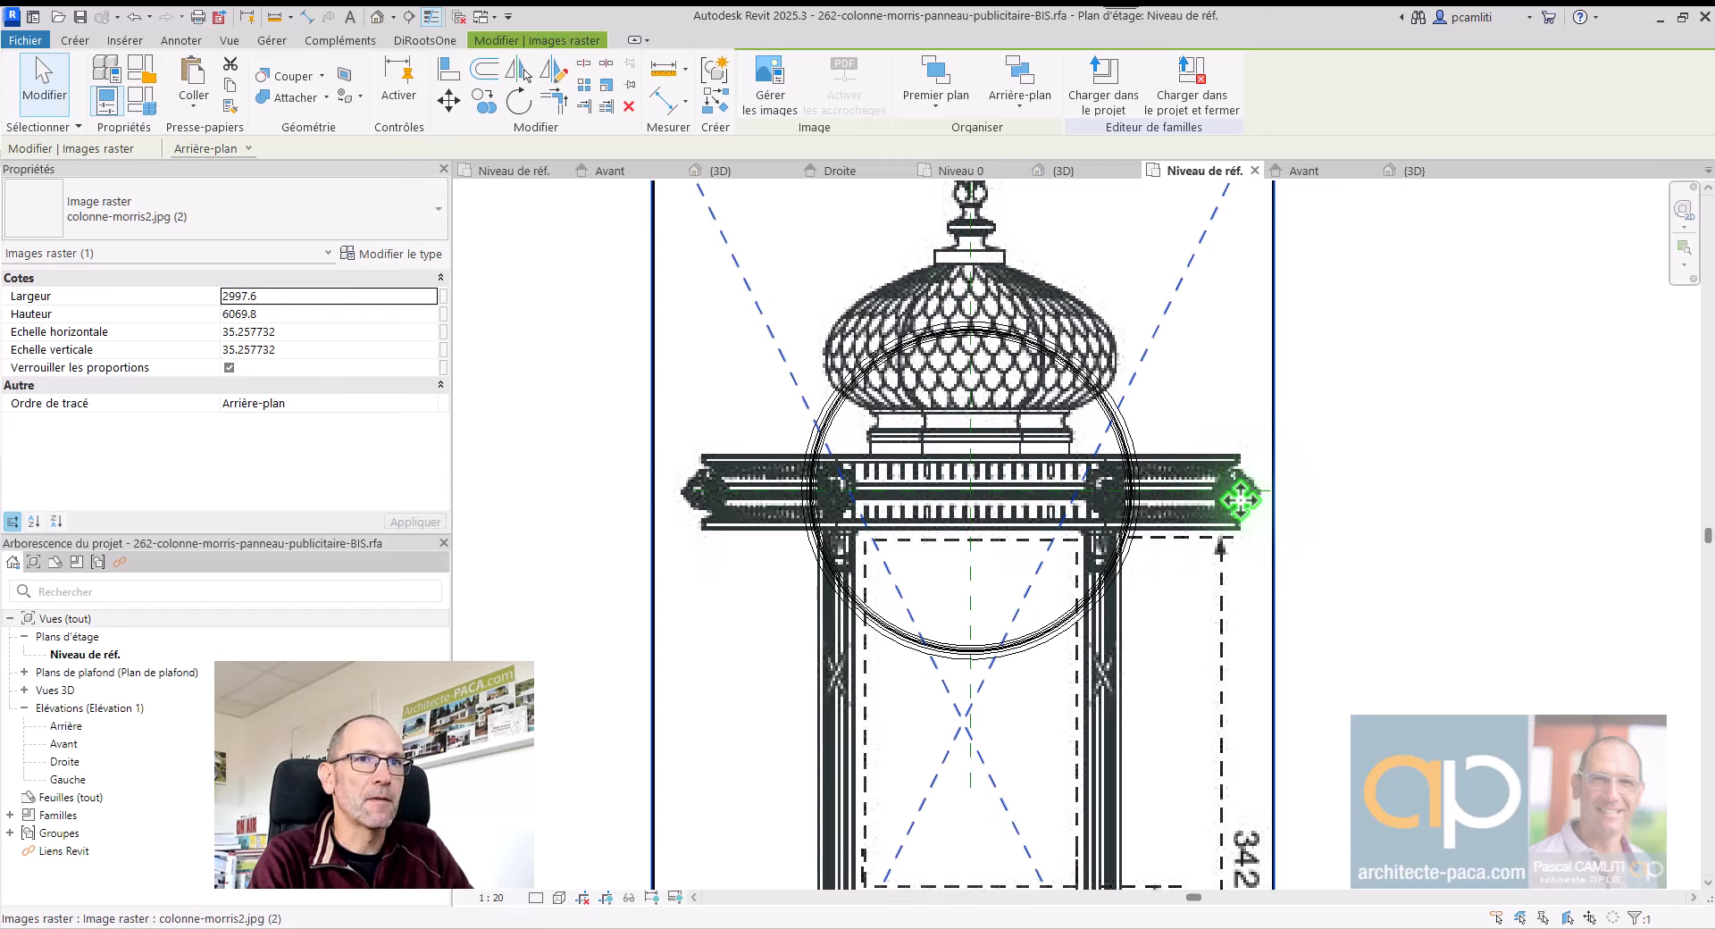
pyautogui.scroll(5, 1240, 498)
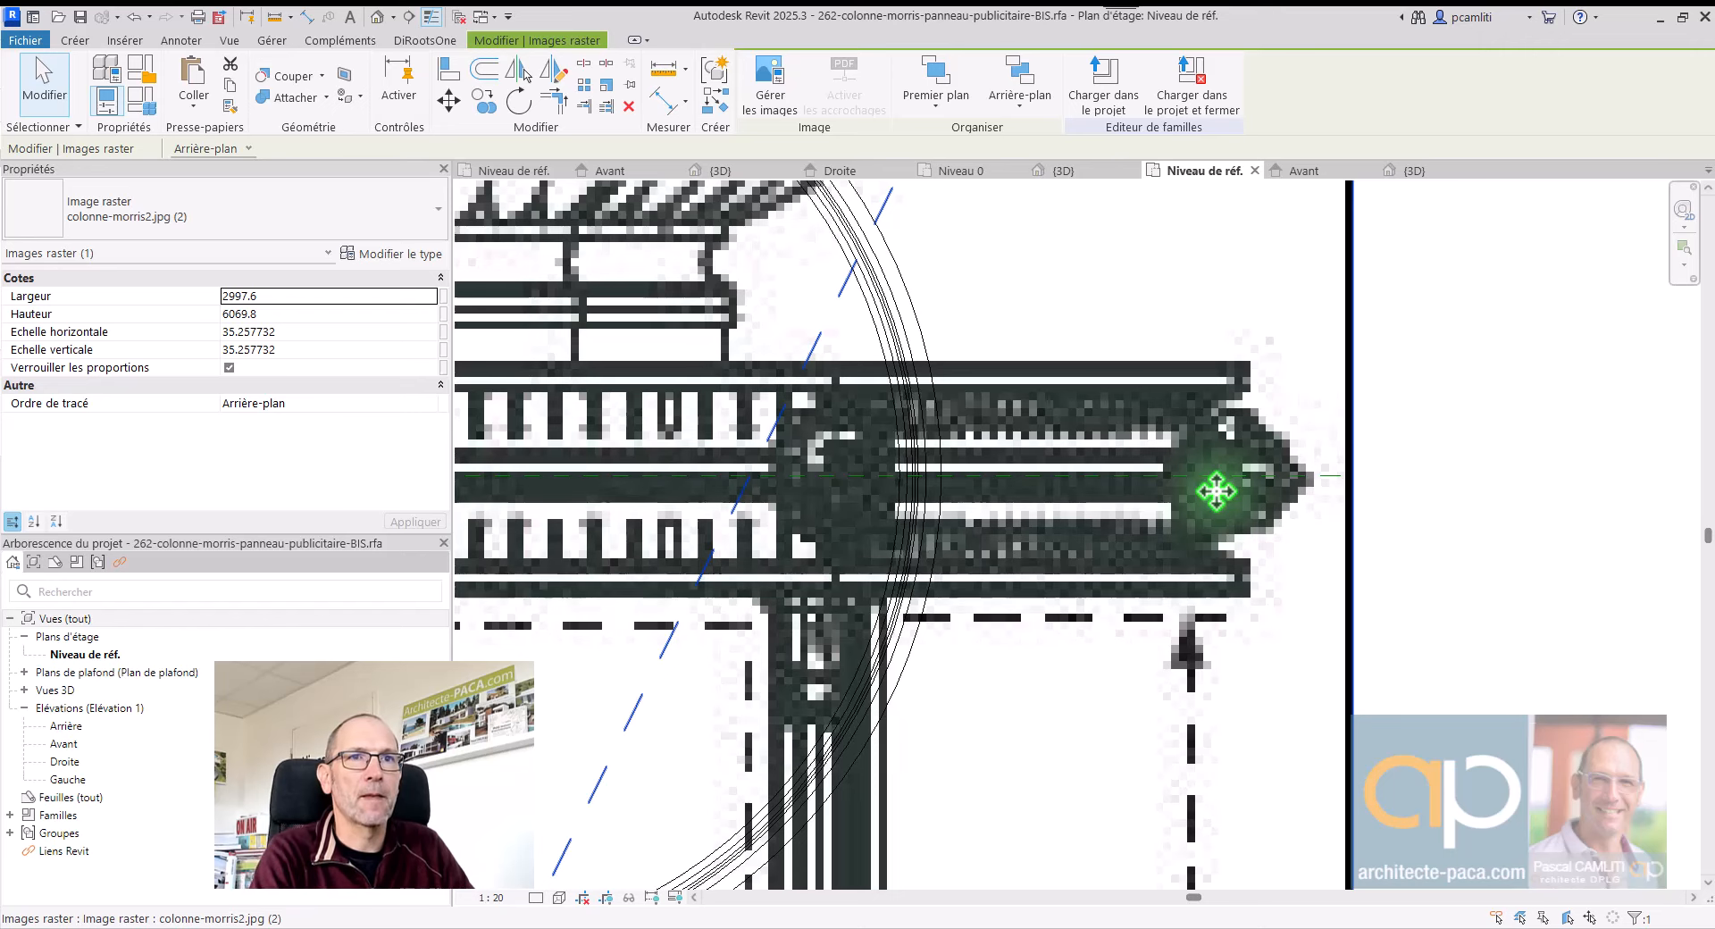
pyautogui.press('Up')
pyautogui.press('Up')
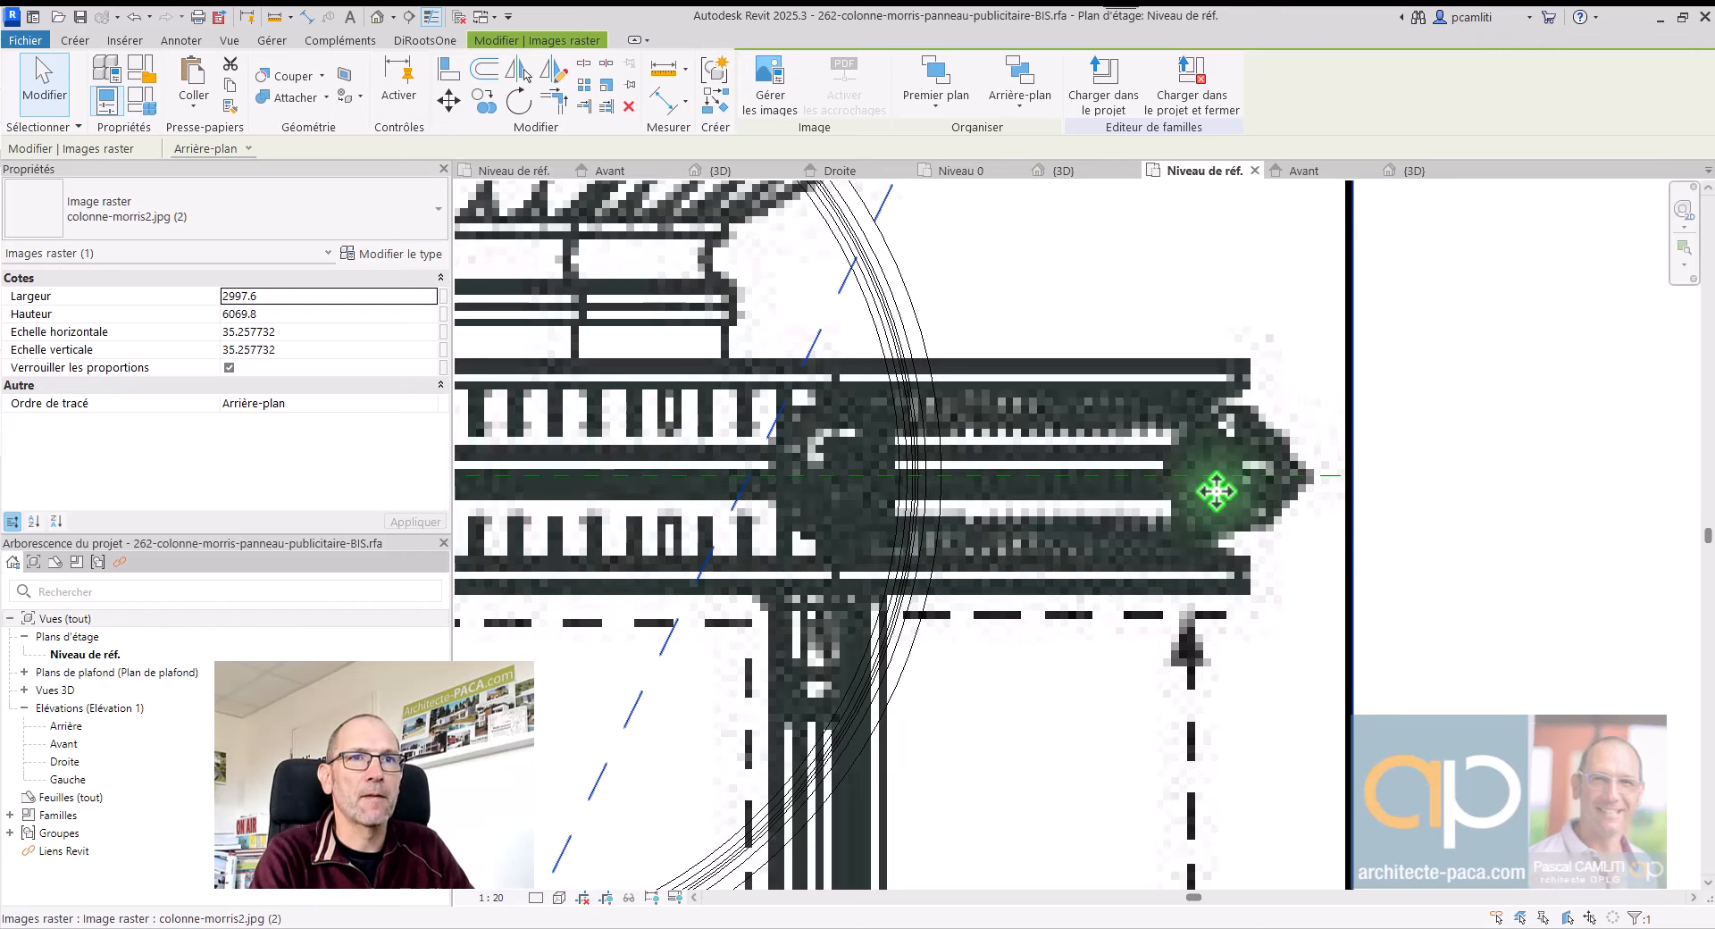
# Step: In the front elevation, name the reference plane along the canopy's lower edge "Chapeau"
pyautogui.click(1322, 173)
pyautogui.scroll(5, 1206, 402)
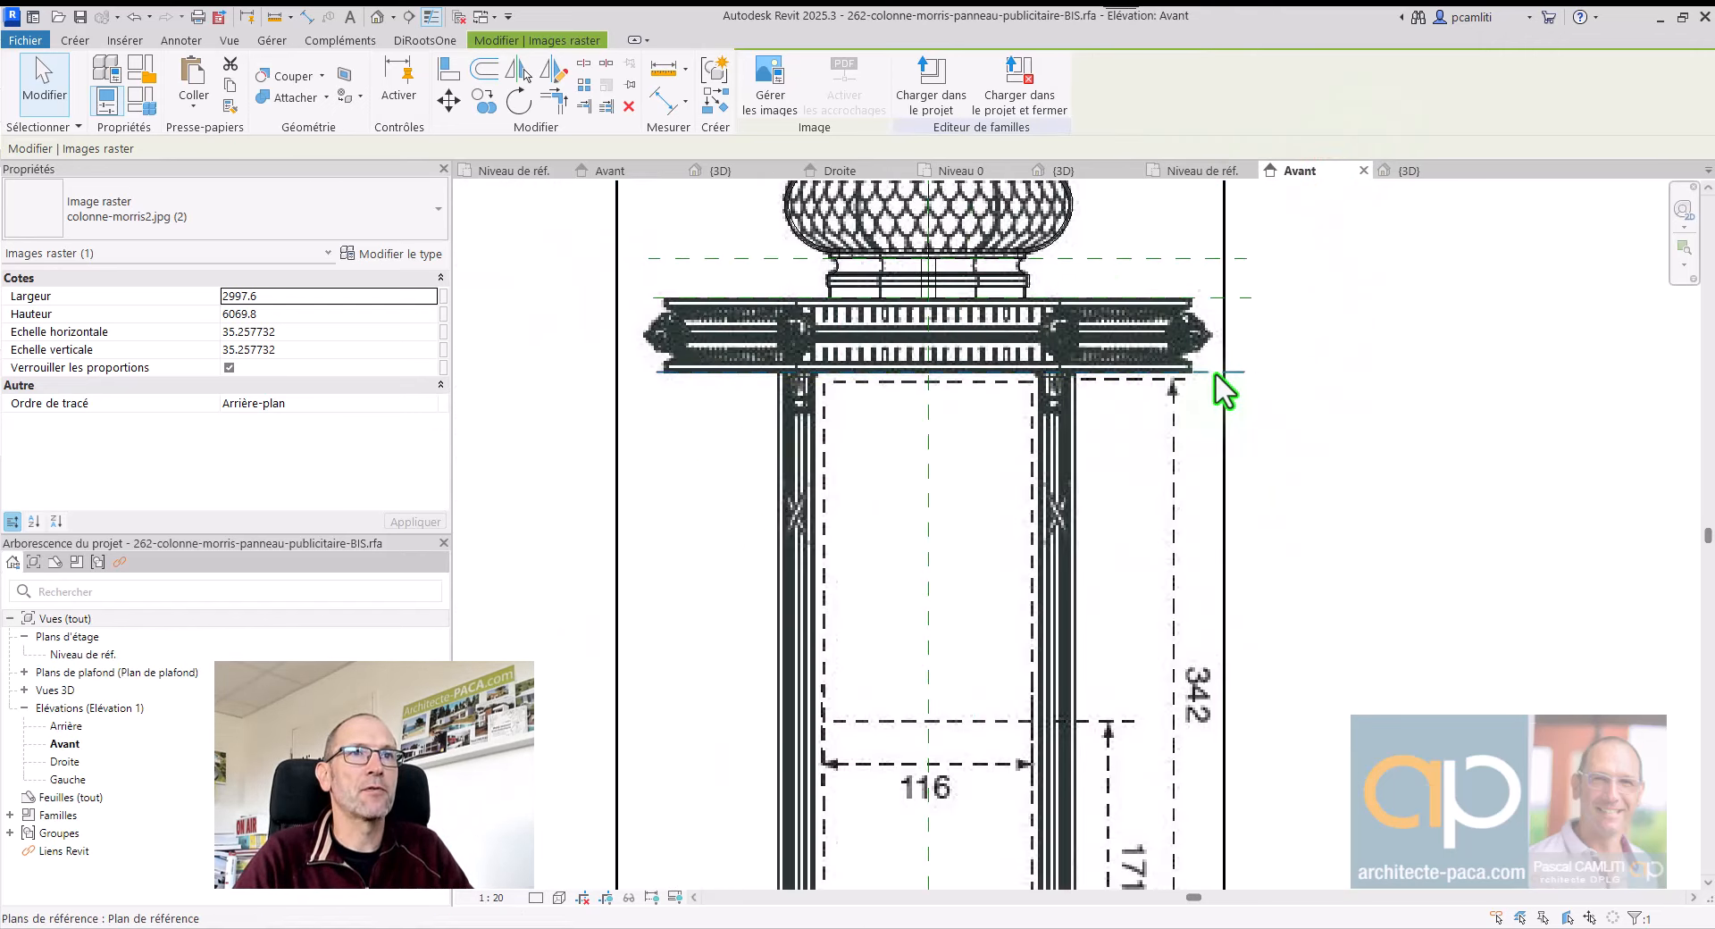
pyautogui.click(1214, 371)
pyautogui.click(1195, 382)
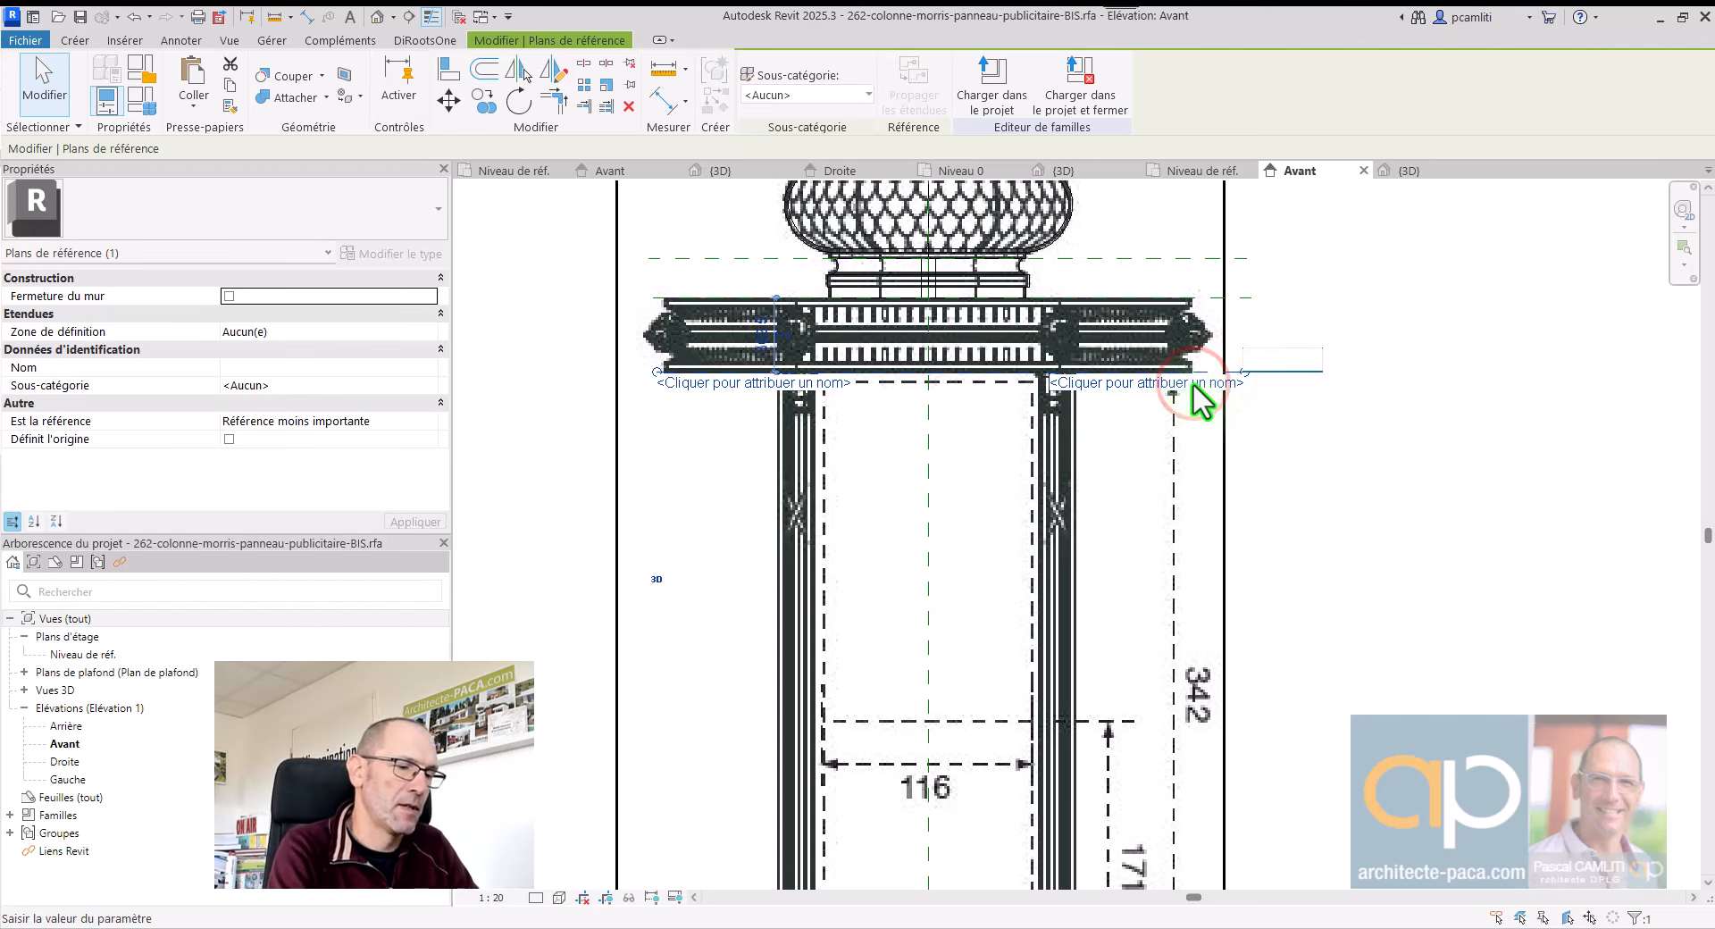
pyautogui.write('Chape')
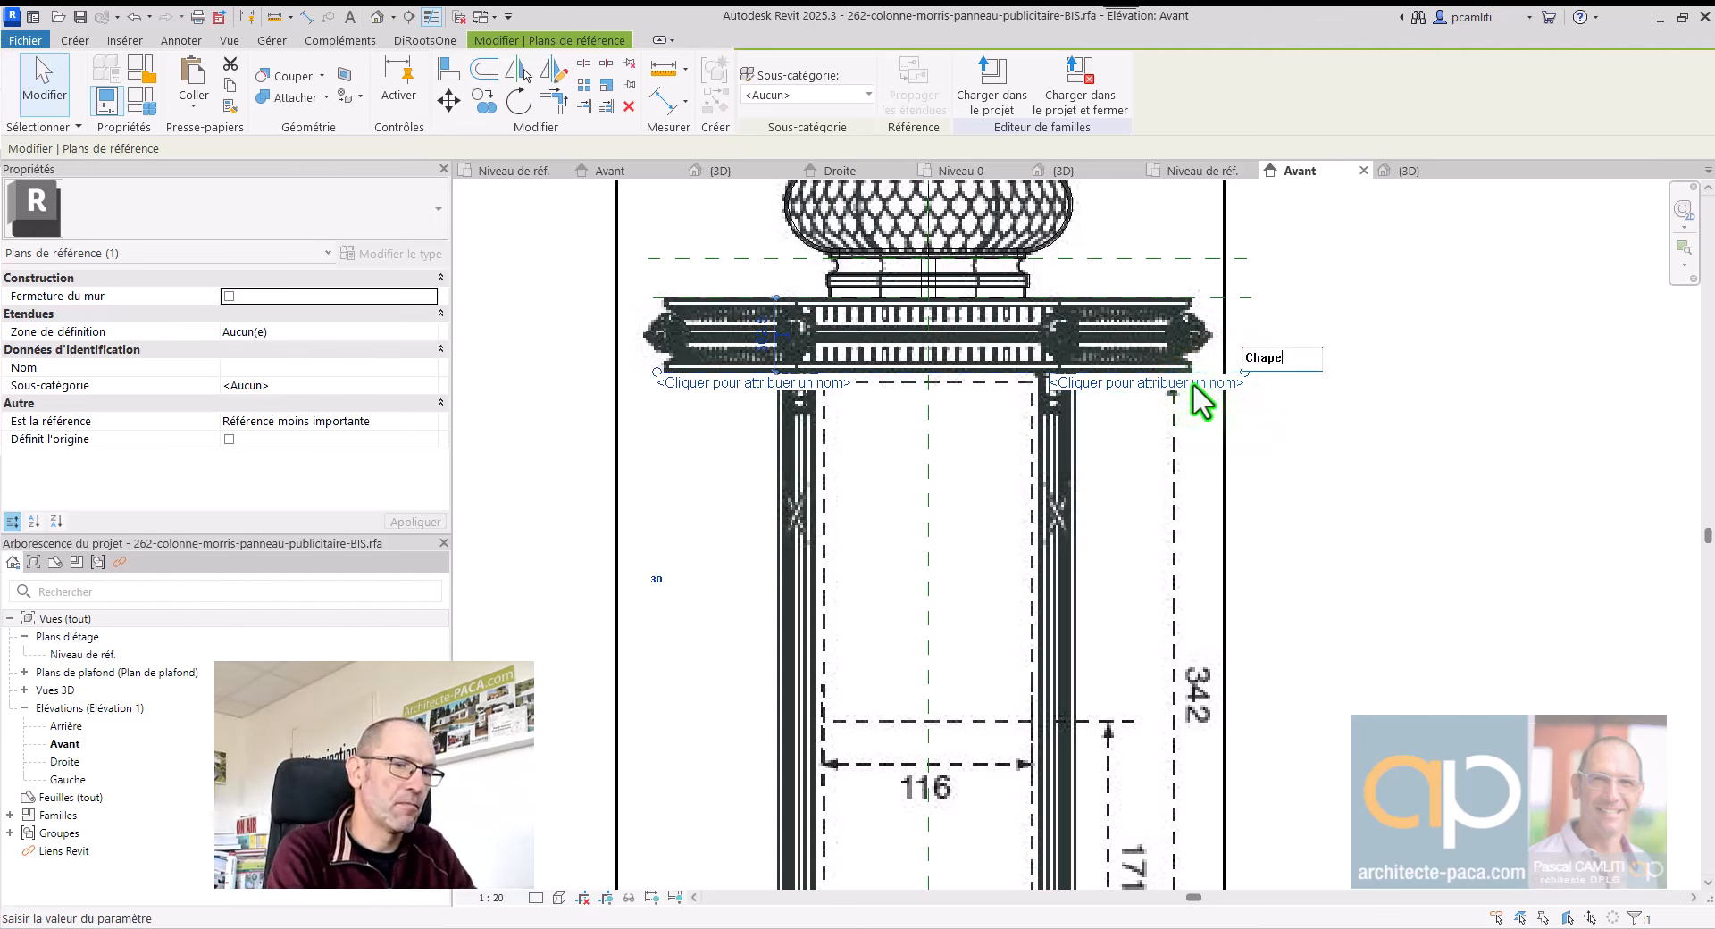
pyautogui.write('au')
pyautogui.press('Return')
pyautogui.click(1364, 375)
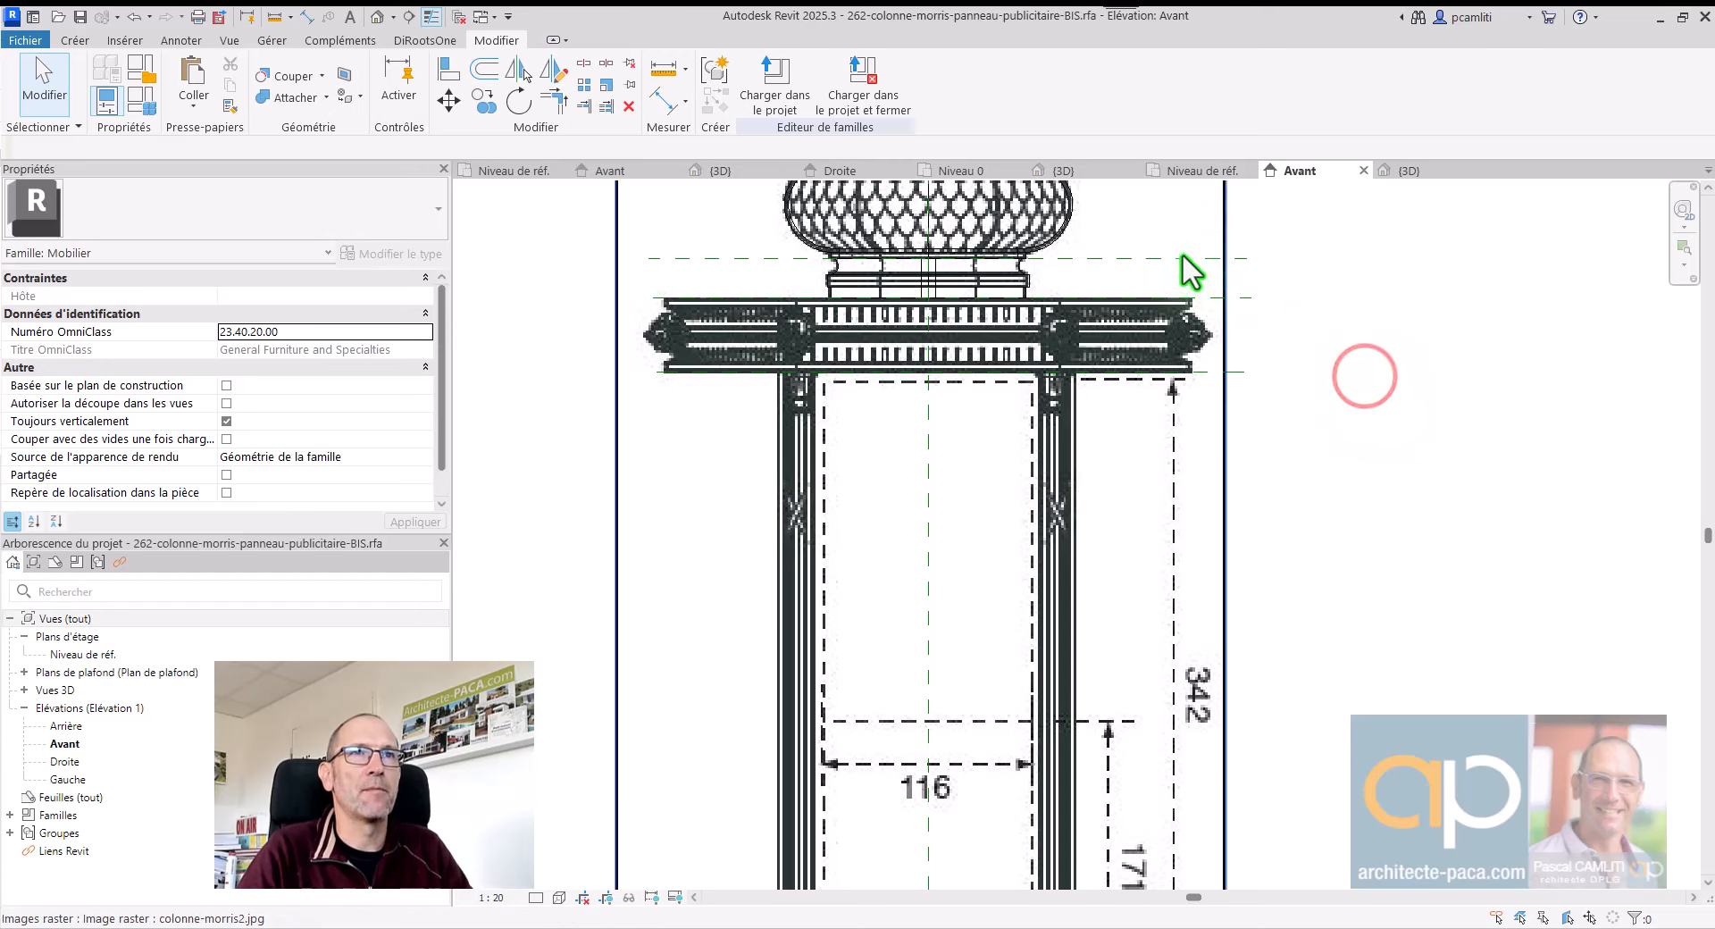
# Step: In the Niveau de réf. floor plan, set the work plane to "Plan de référence : Chapeau"
pyautogui.click(1206, 170)
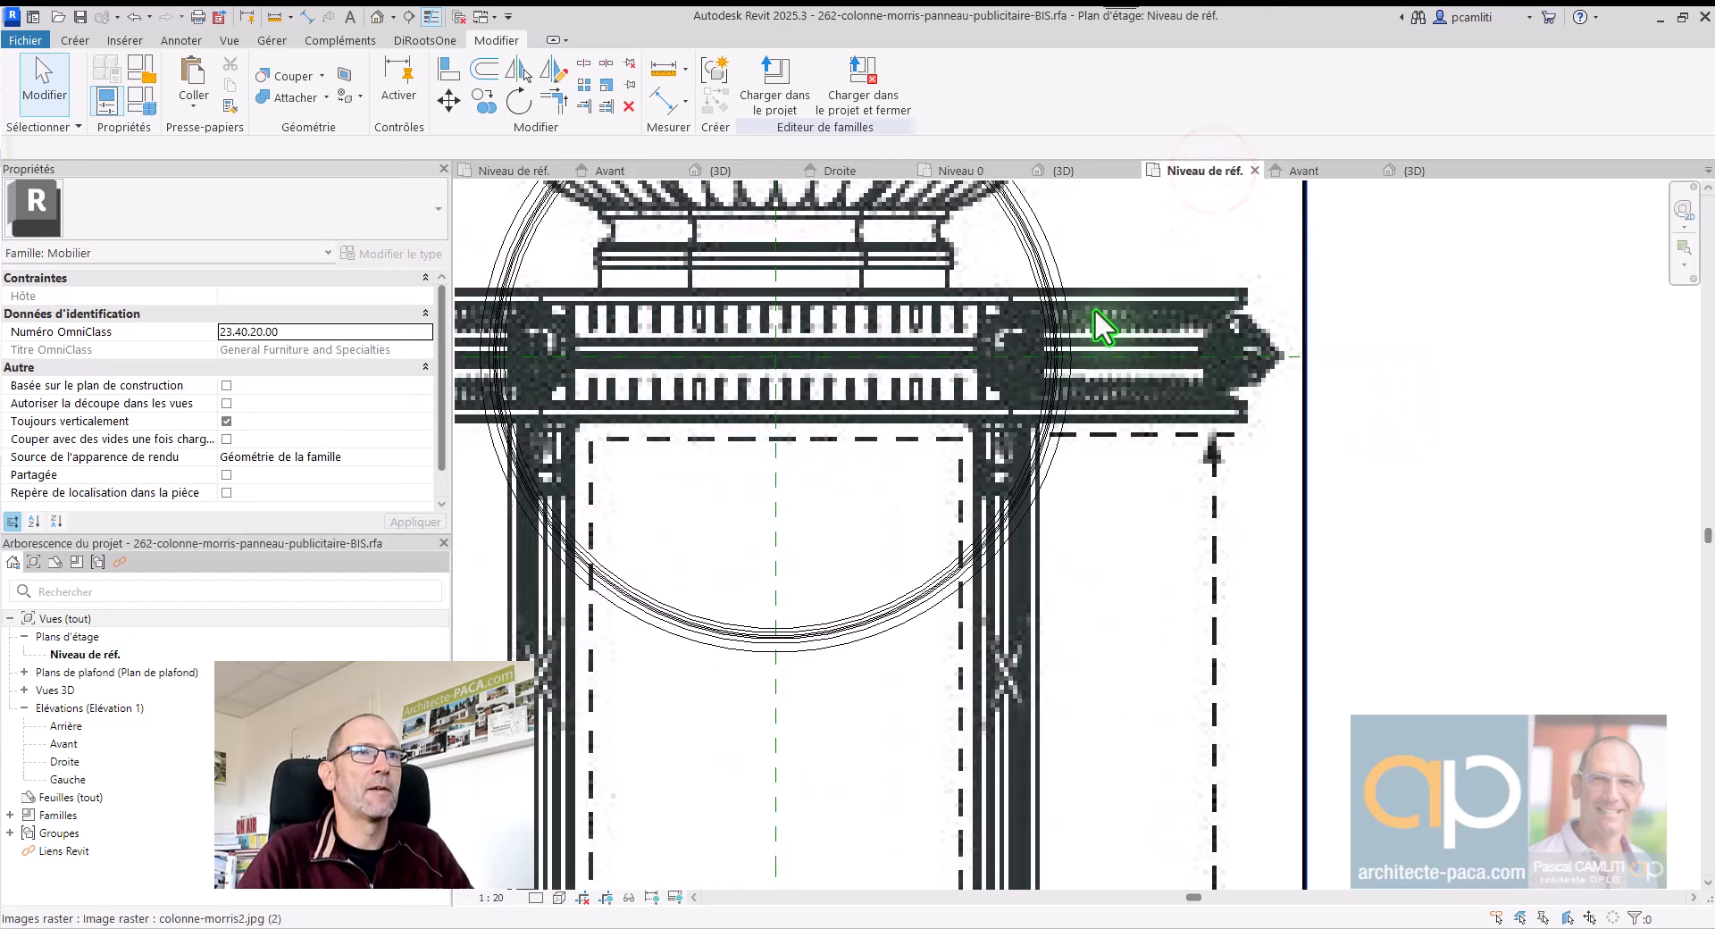
pyautogui.scroll(-3, 1095, 326)
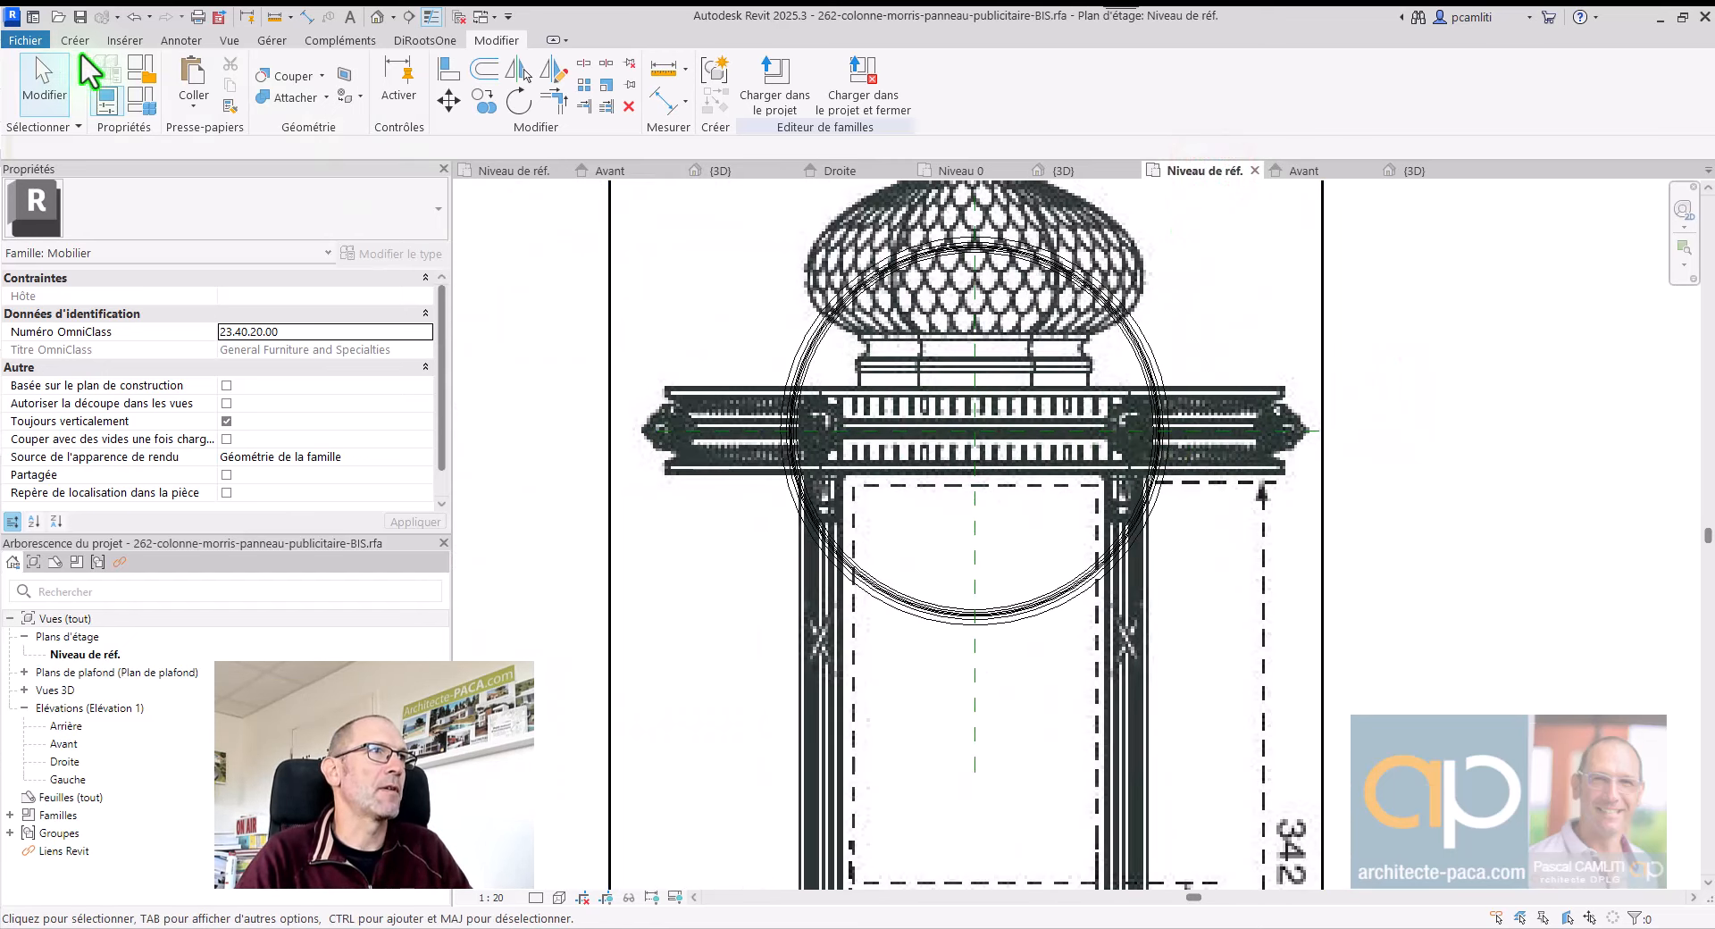
pyautogui.click(77, 41)
pyautogui.click(1429, 66)
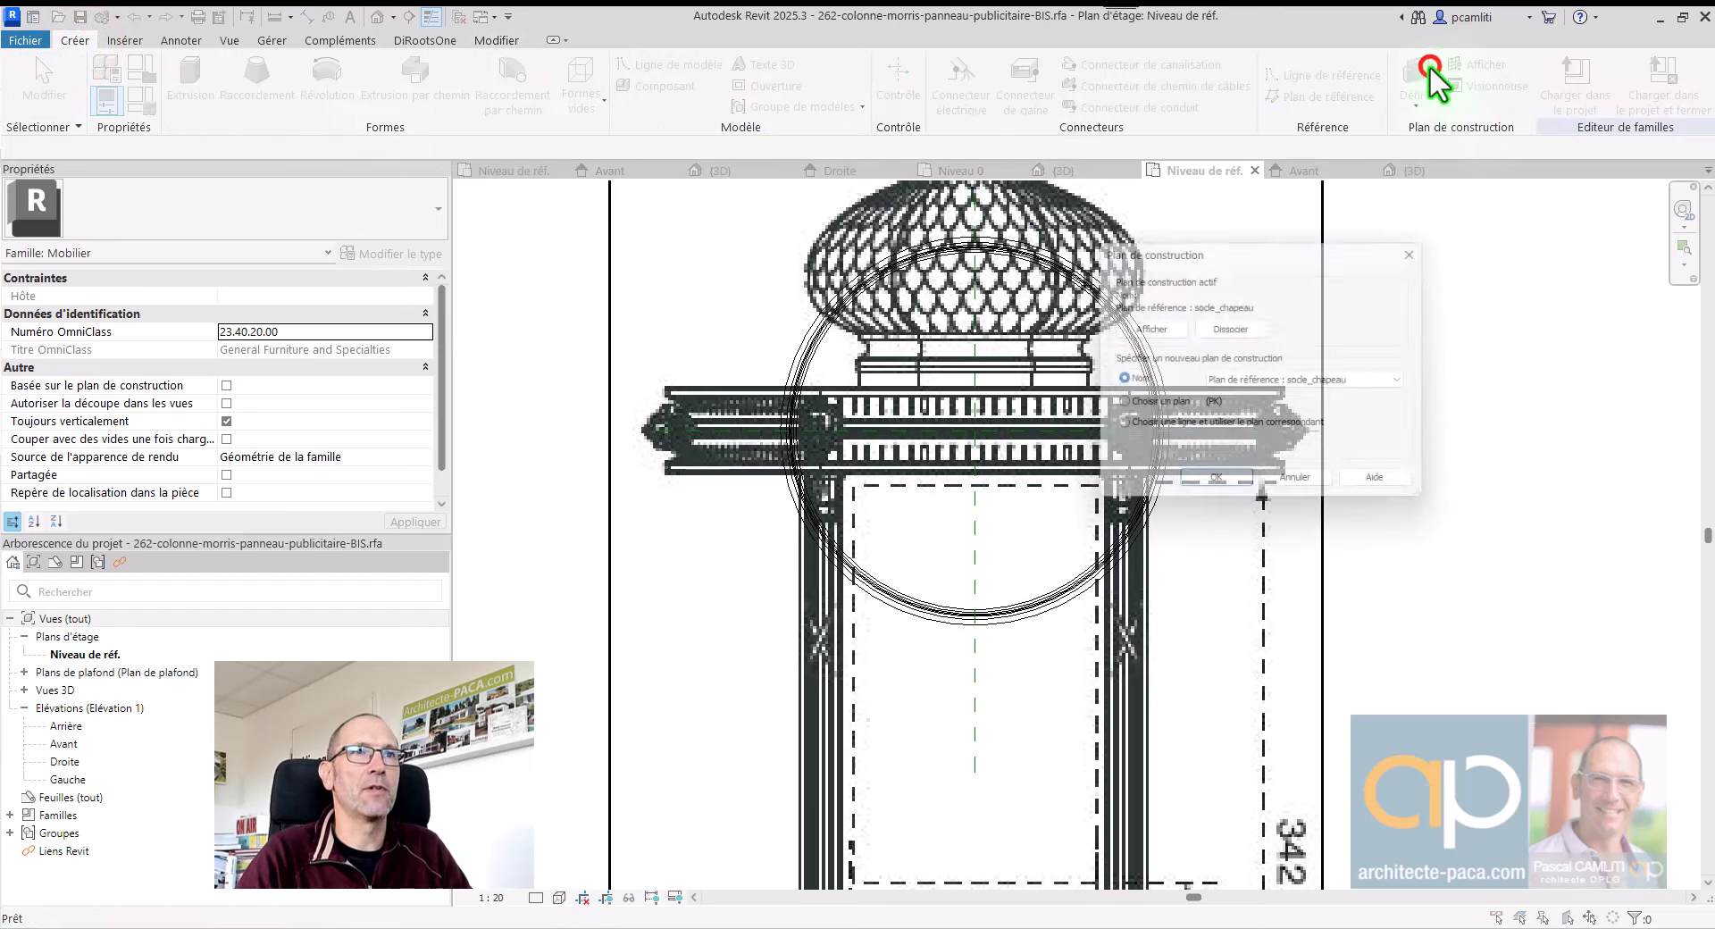
pyautogui.click(1257, 382)
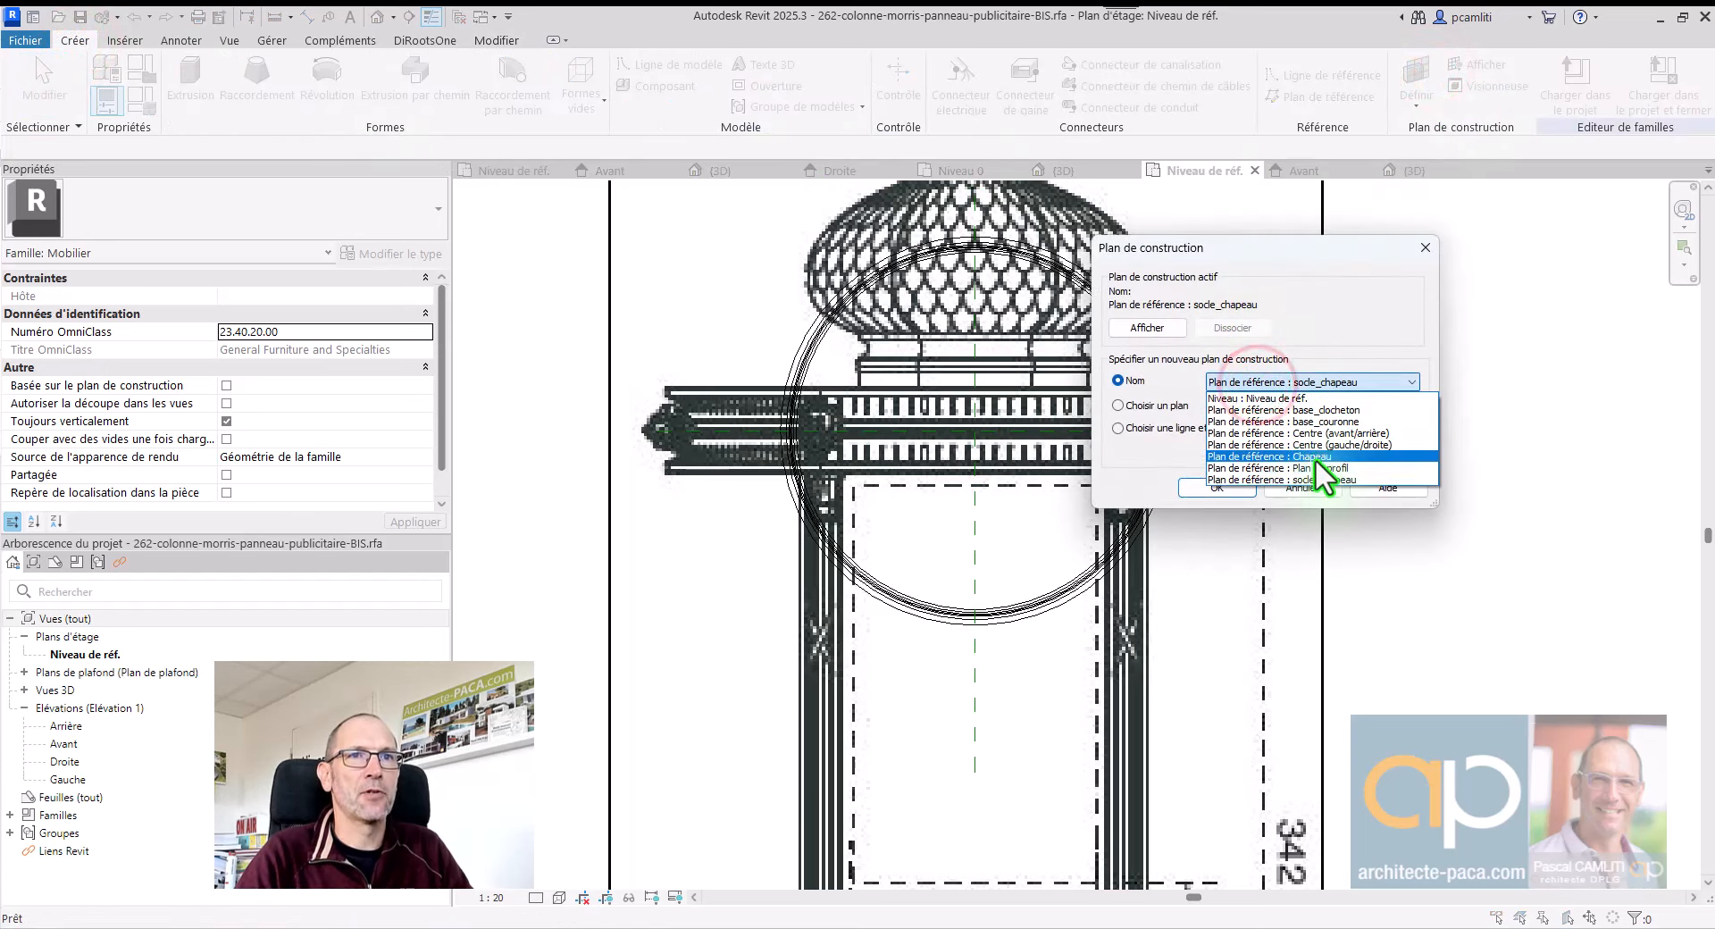
pyautogui.click(1315, 457)
pyautogui.click(1241, 487)
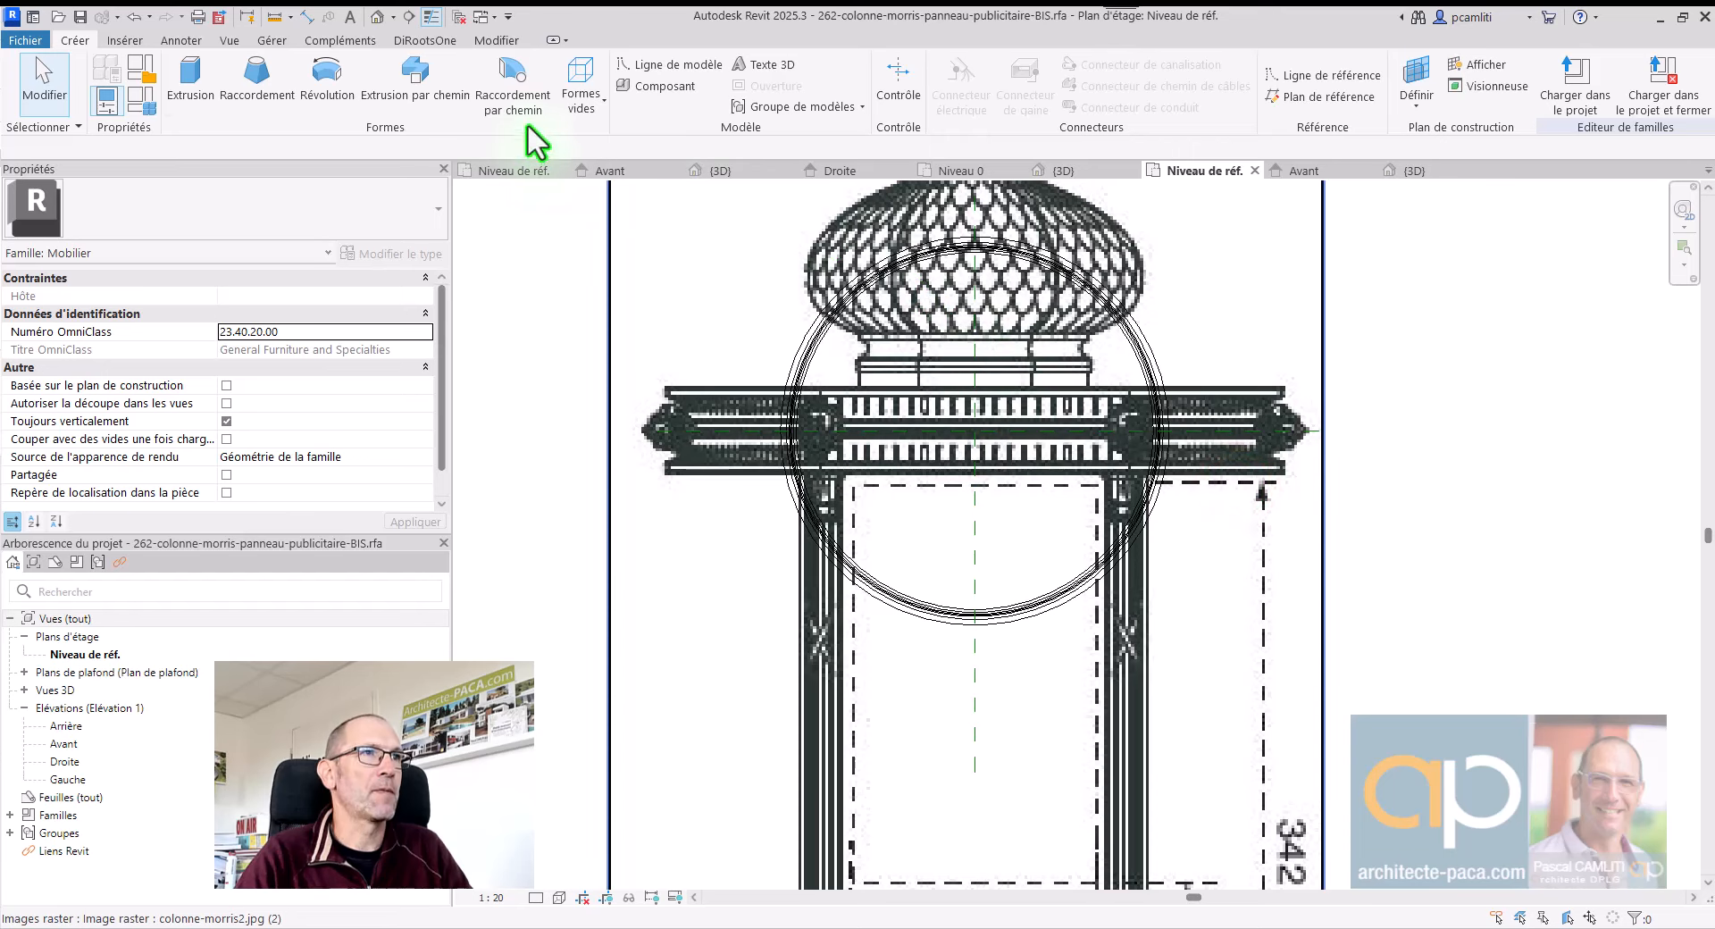
# Step: Start a sweep (Extrusion par chemin) and sketch a circular path about 1300 mm in radius from the column's centre to the canopy's outer edge
pyautogui.click(416, 73)
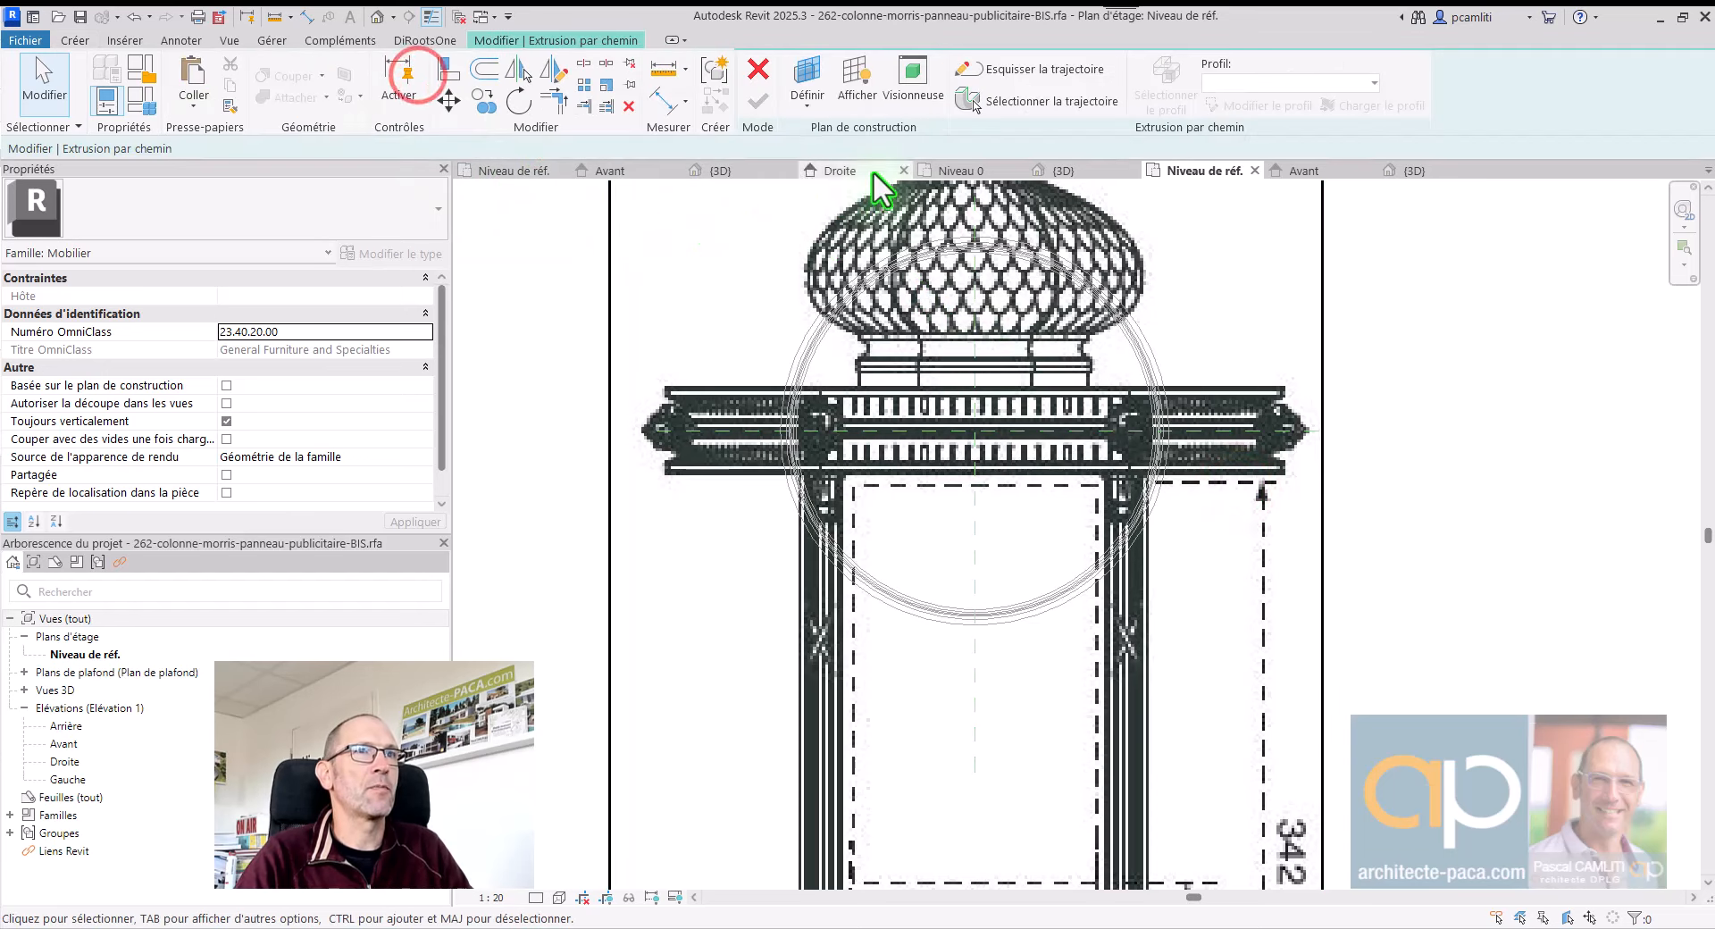
pyautogui.click(1036, 72)
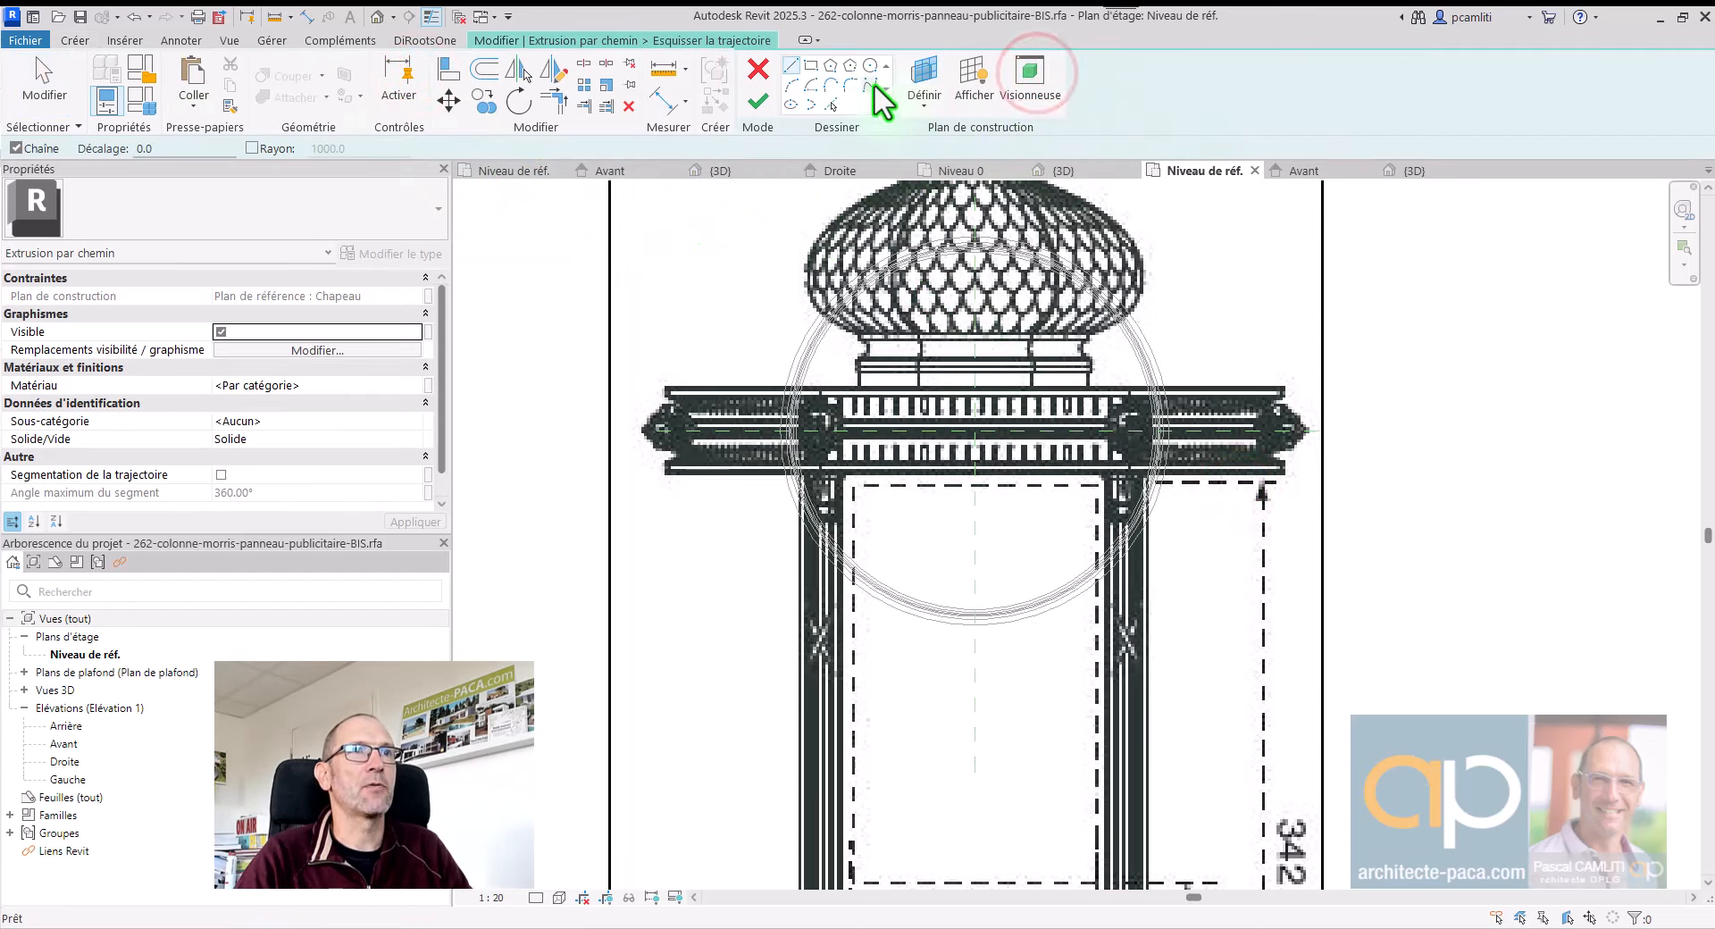
pyautogui.click(870, 65)
pyautogui.click(978, 432)
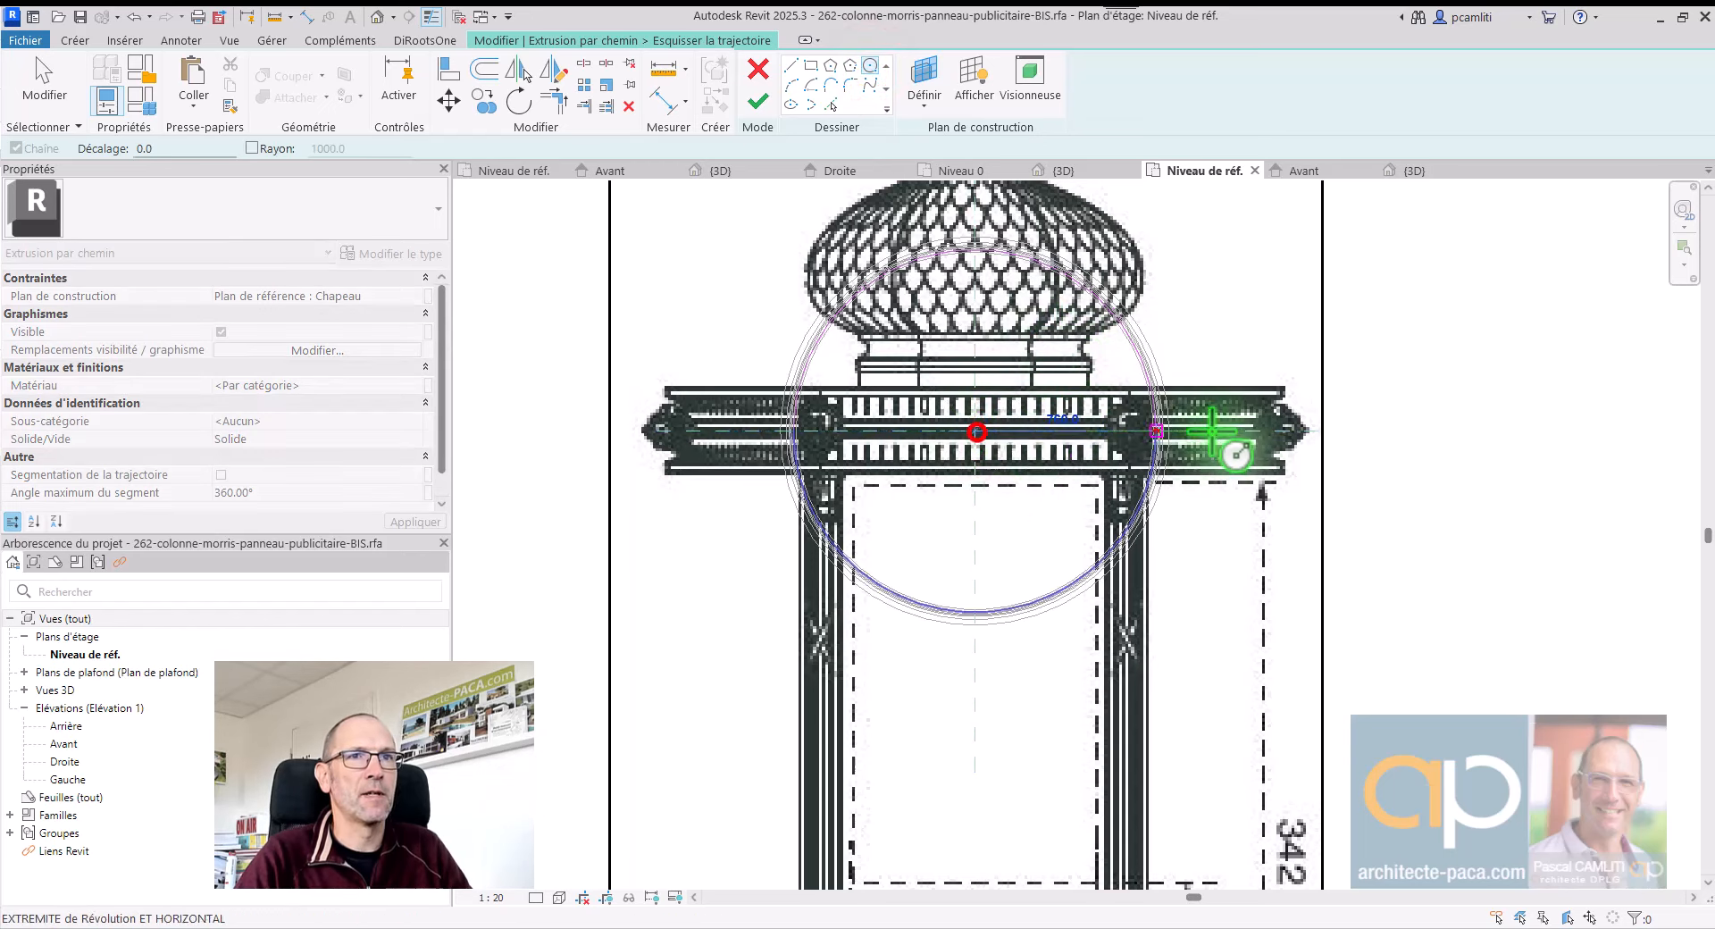
pyautogui.scroll(2, 1302, 433)
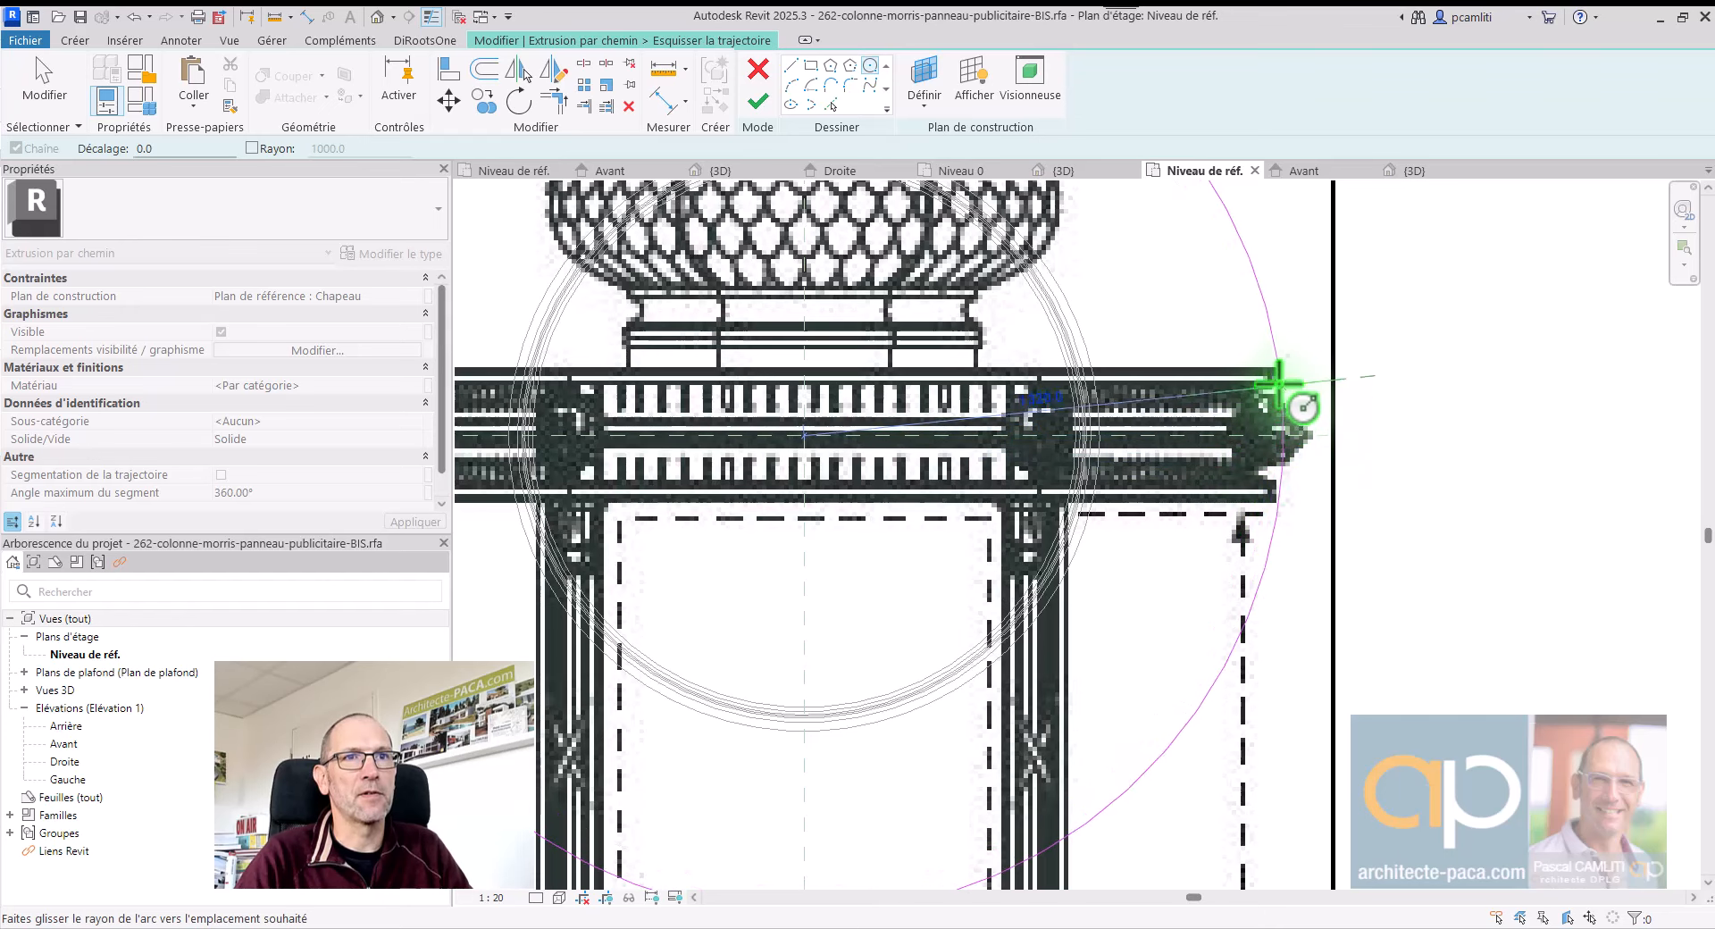
pyautogui.click(1274, 435)
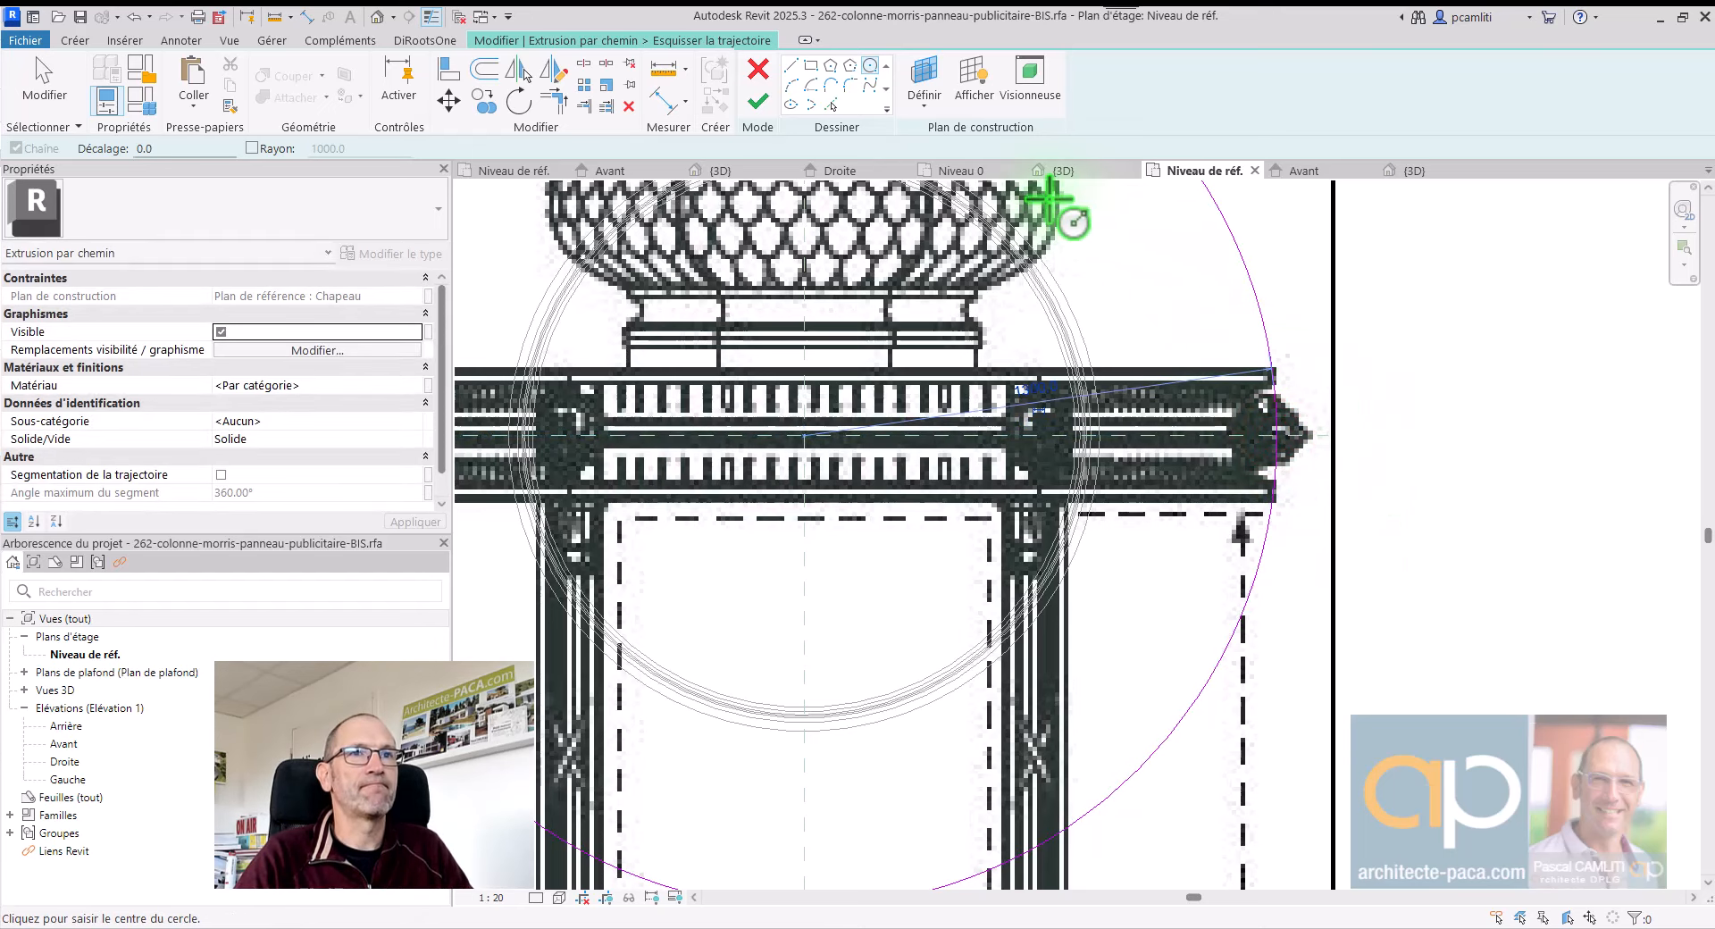
pyautogui.press('Escape')
pyautogui.press('Escape')
# Step: Set the circular sweep path's radius to 1280 mm
pyautogui.click(1275, 433)
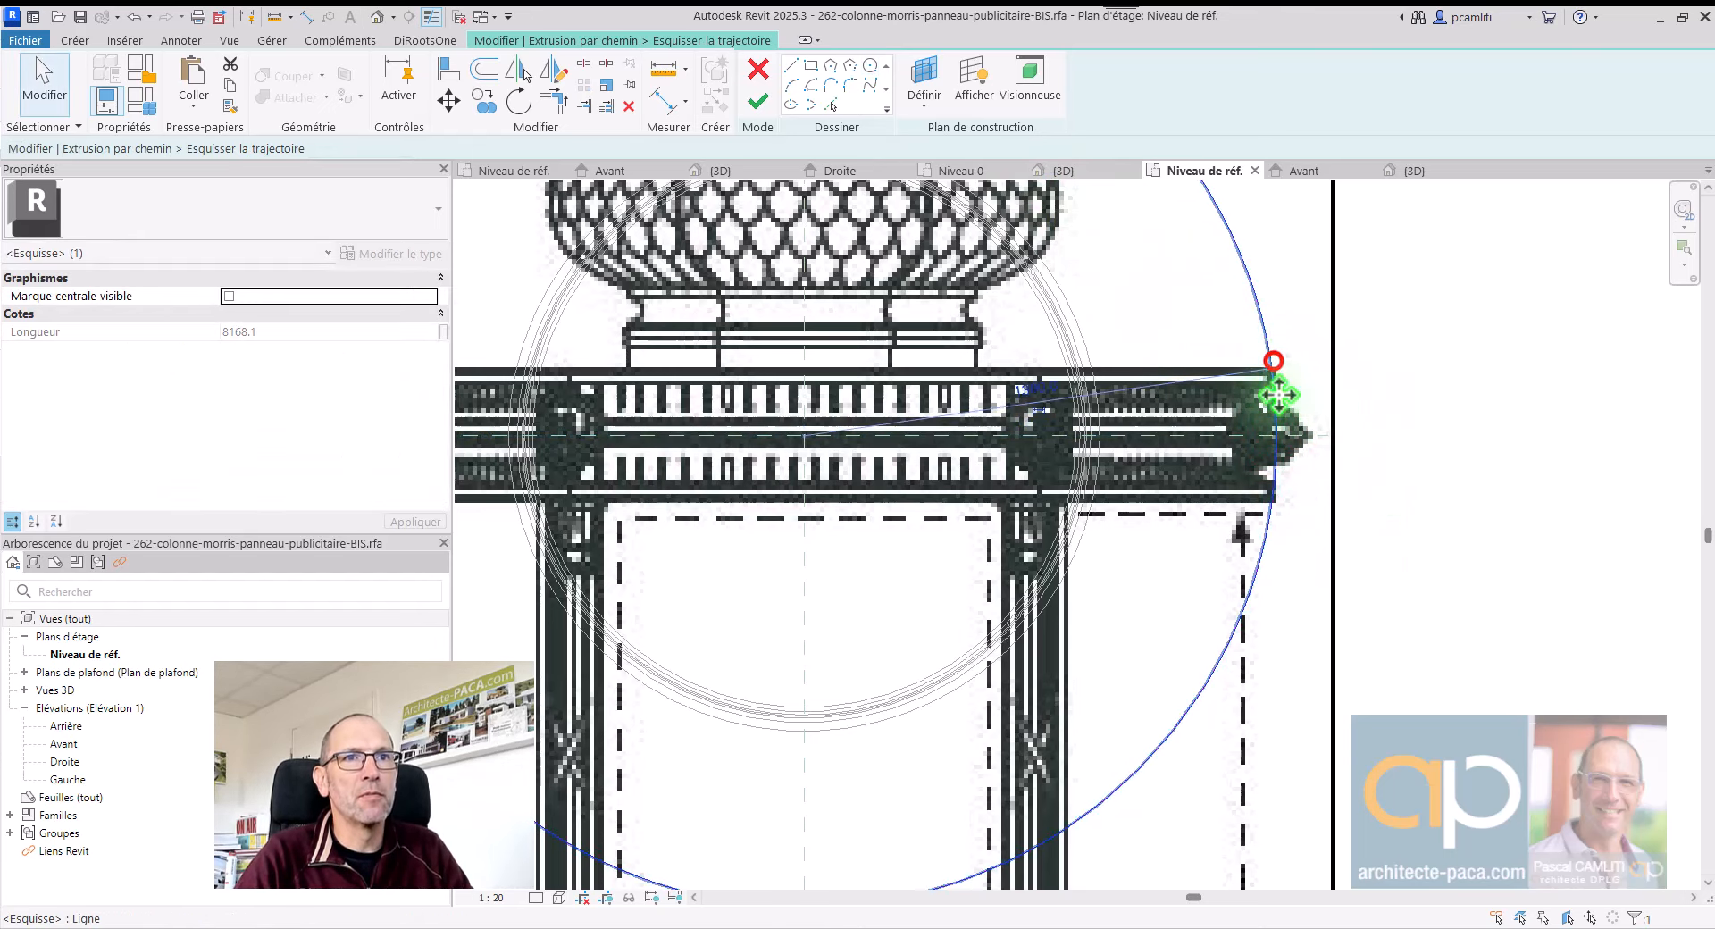
pyautogui.scroll(2, 1277, 441)
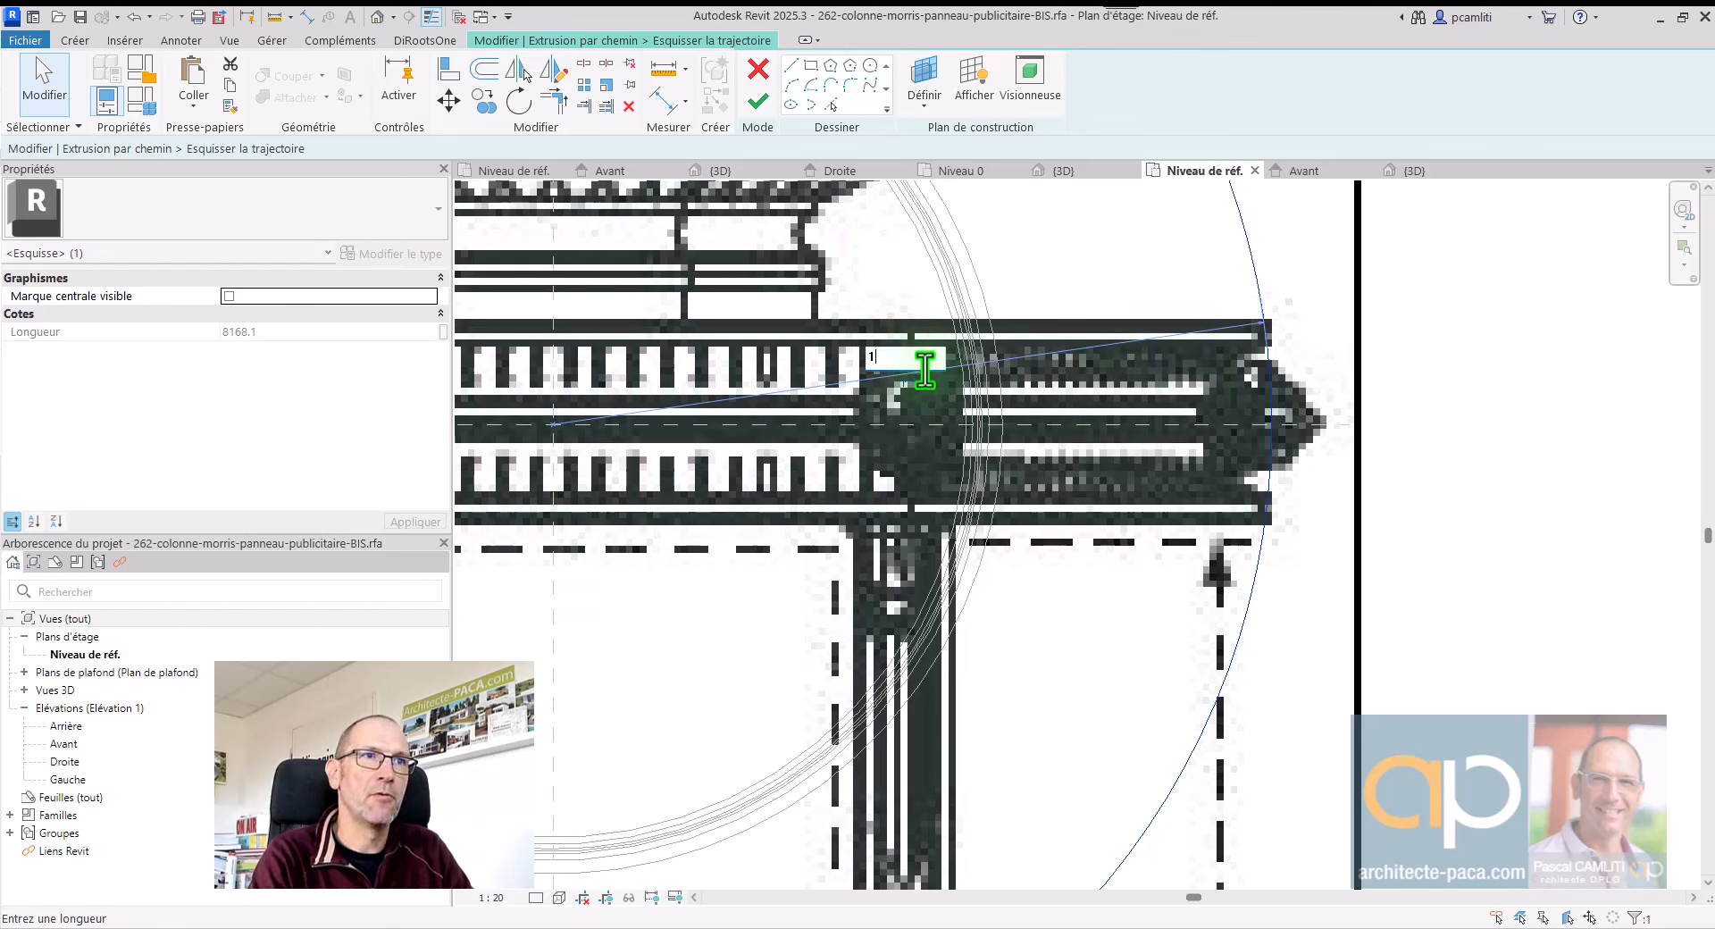
pyautogui.press('Return')
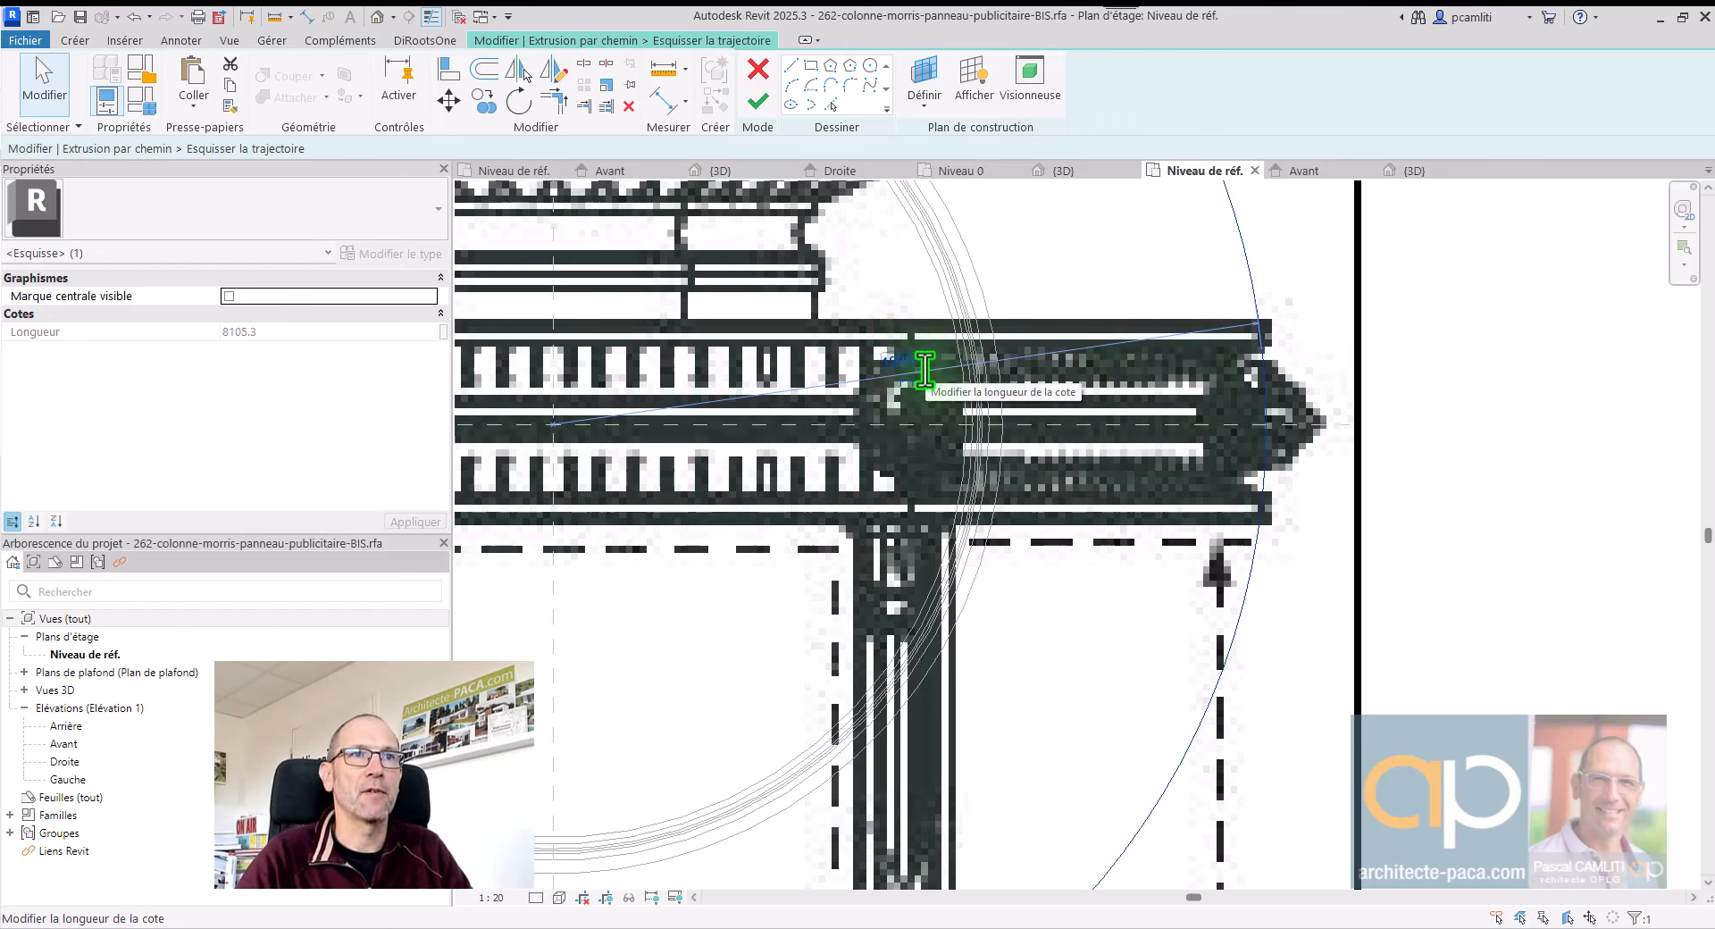
pyautogui.click(893, 356)
pyautogui.write('1')
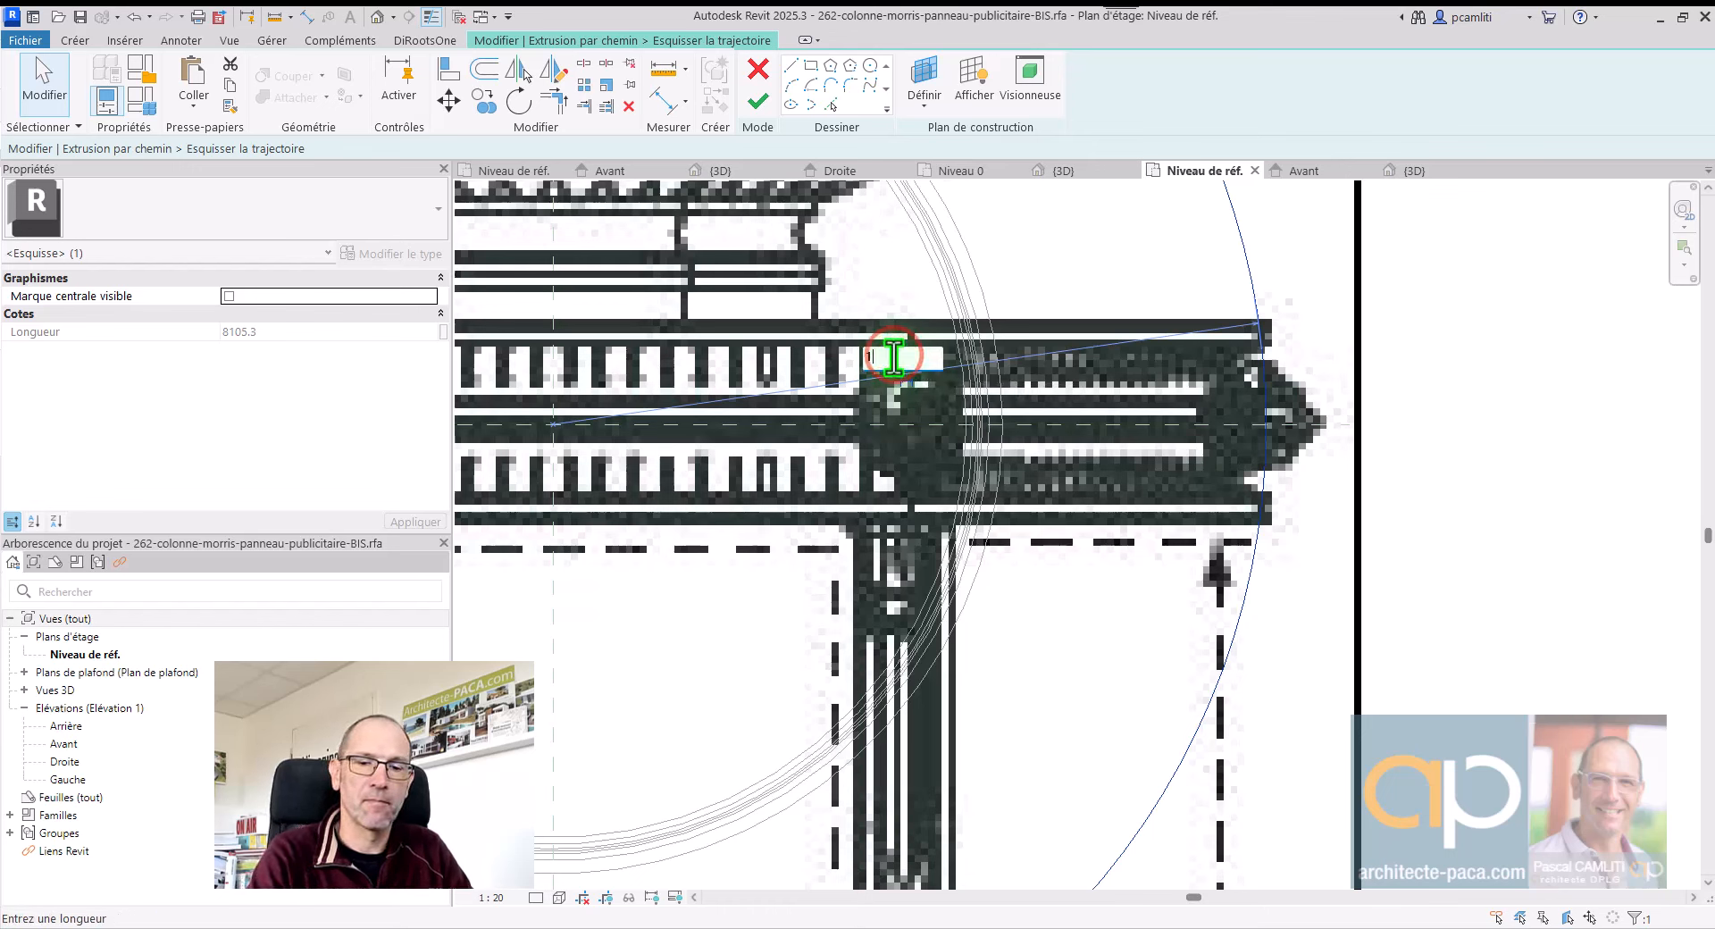
pyautogui.write('280')
pyautogui.press('Return')
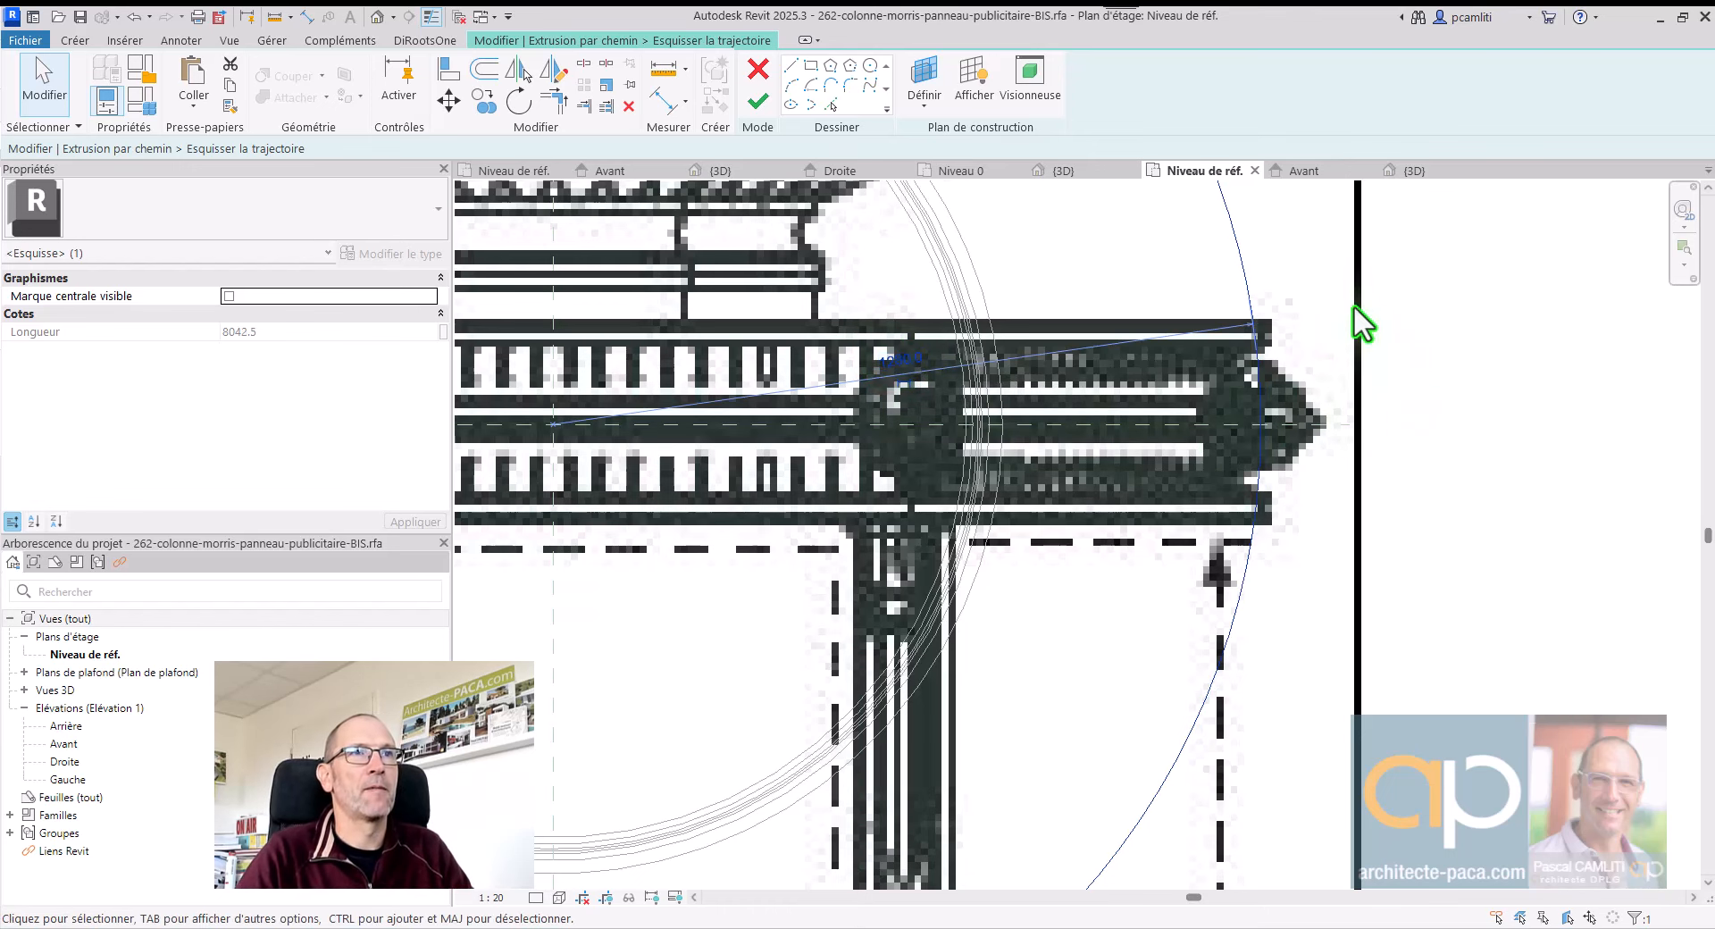
pyautogui.scroll(-4, 1166, 292)
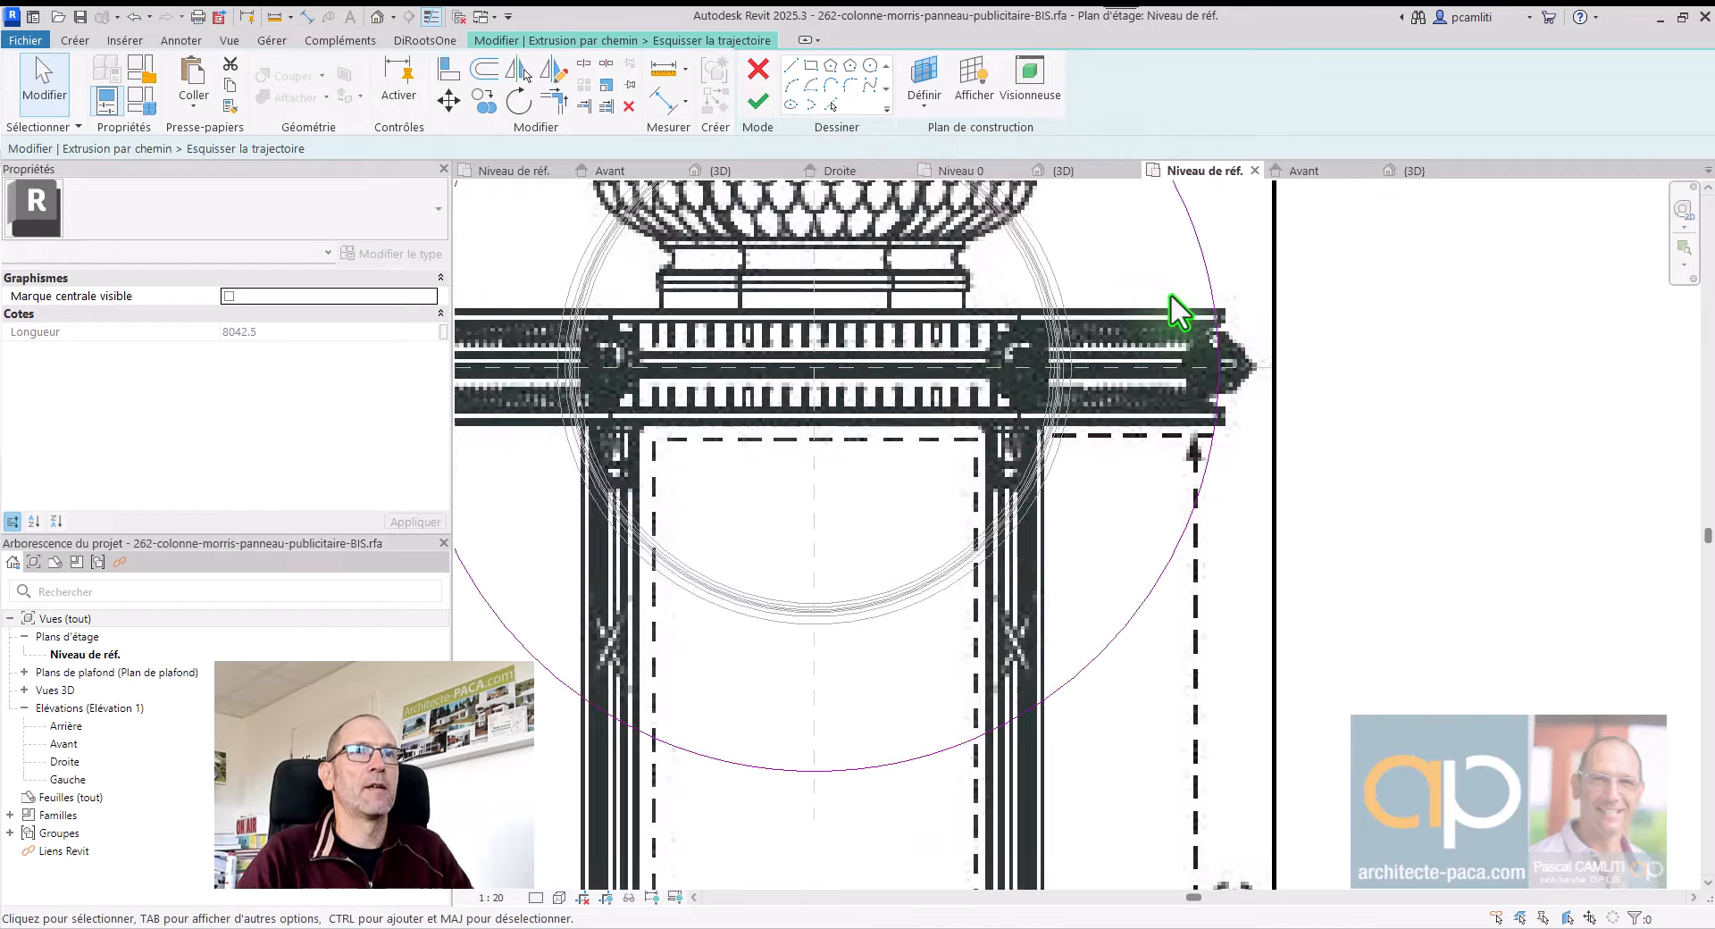
pyautogui.click(1286, 346)
# Step: Move the sweep's profile plane from the circle's upper point to its right-hand intersection with the horizontal centre plane
pyautogui.scroll(-3, 1304, 359)
pyautogui.moveTo(1079, 300); pyautogui.dragTo(1075, 430, button='middle')
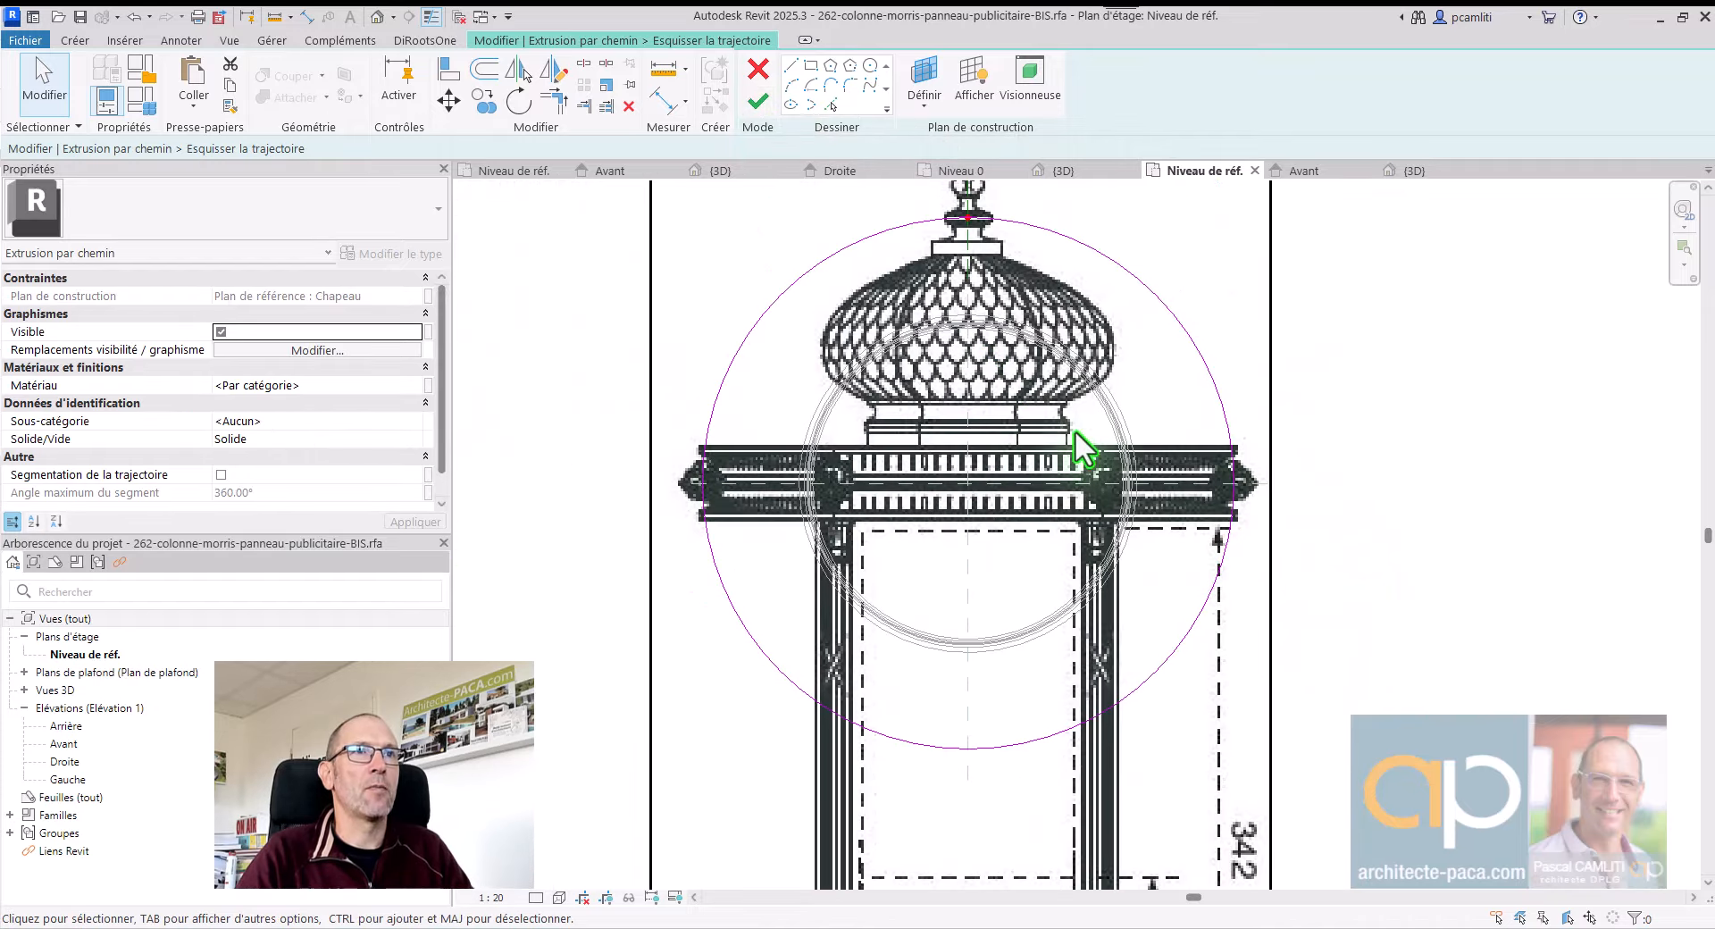
pyautogui.click(970, 217)
pyautogui.click(1249, 499)
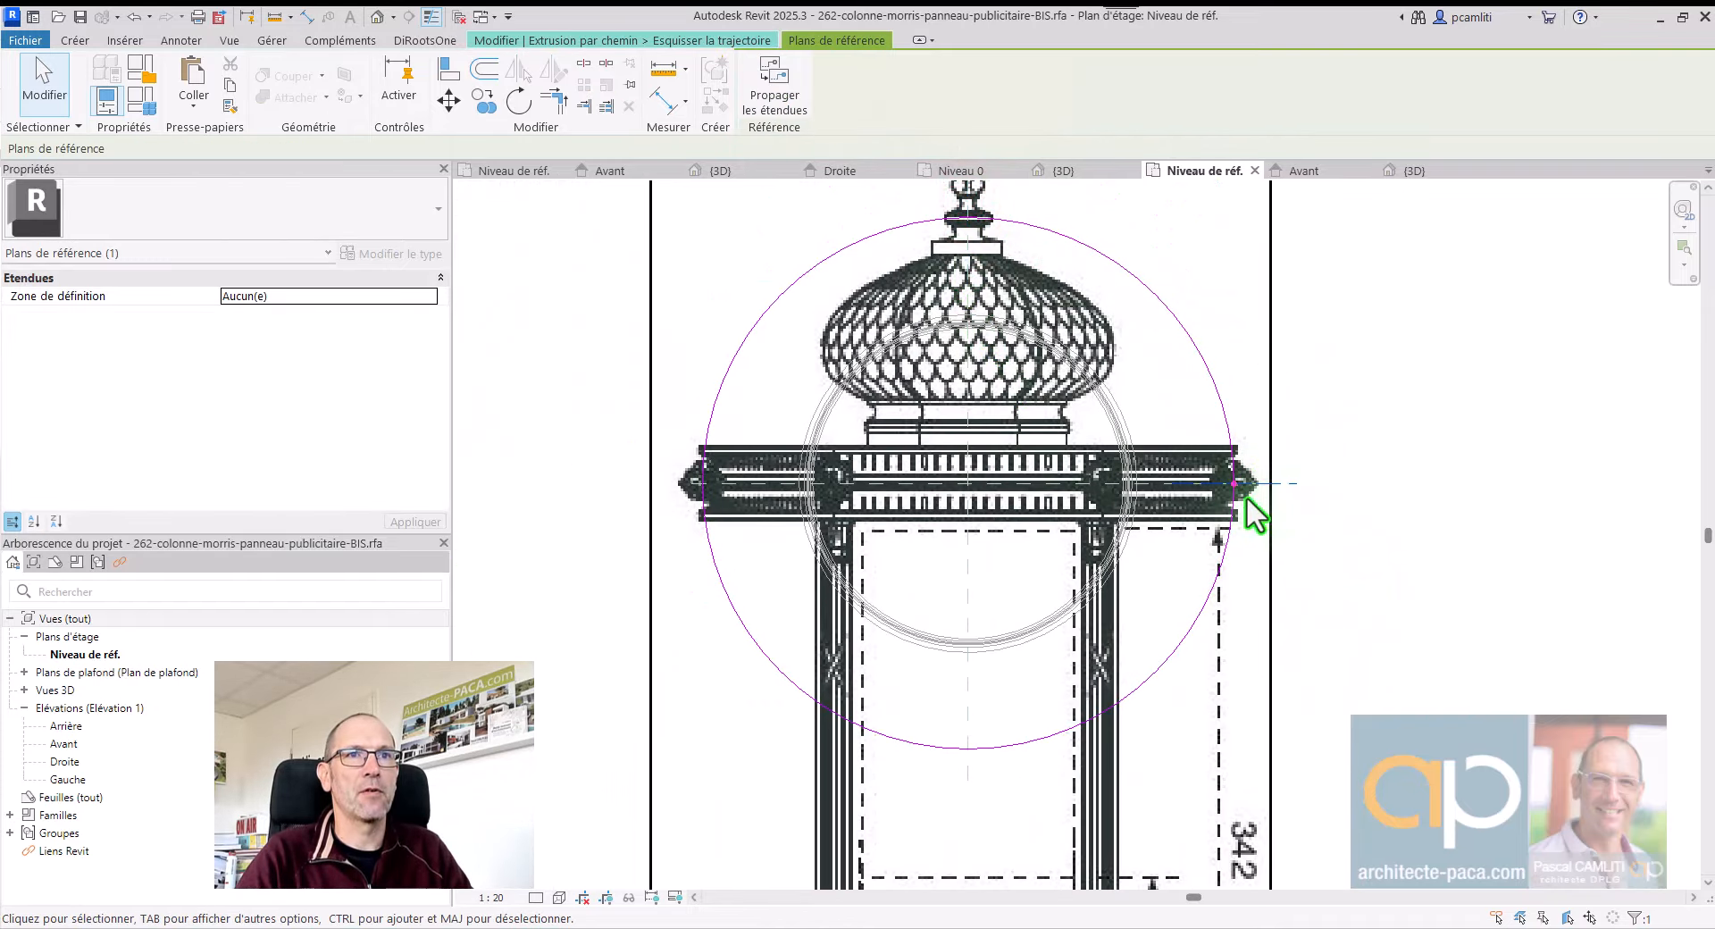
pyautogui.press('Escape')
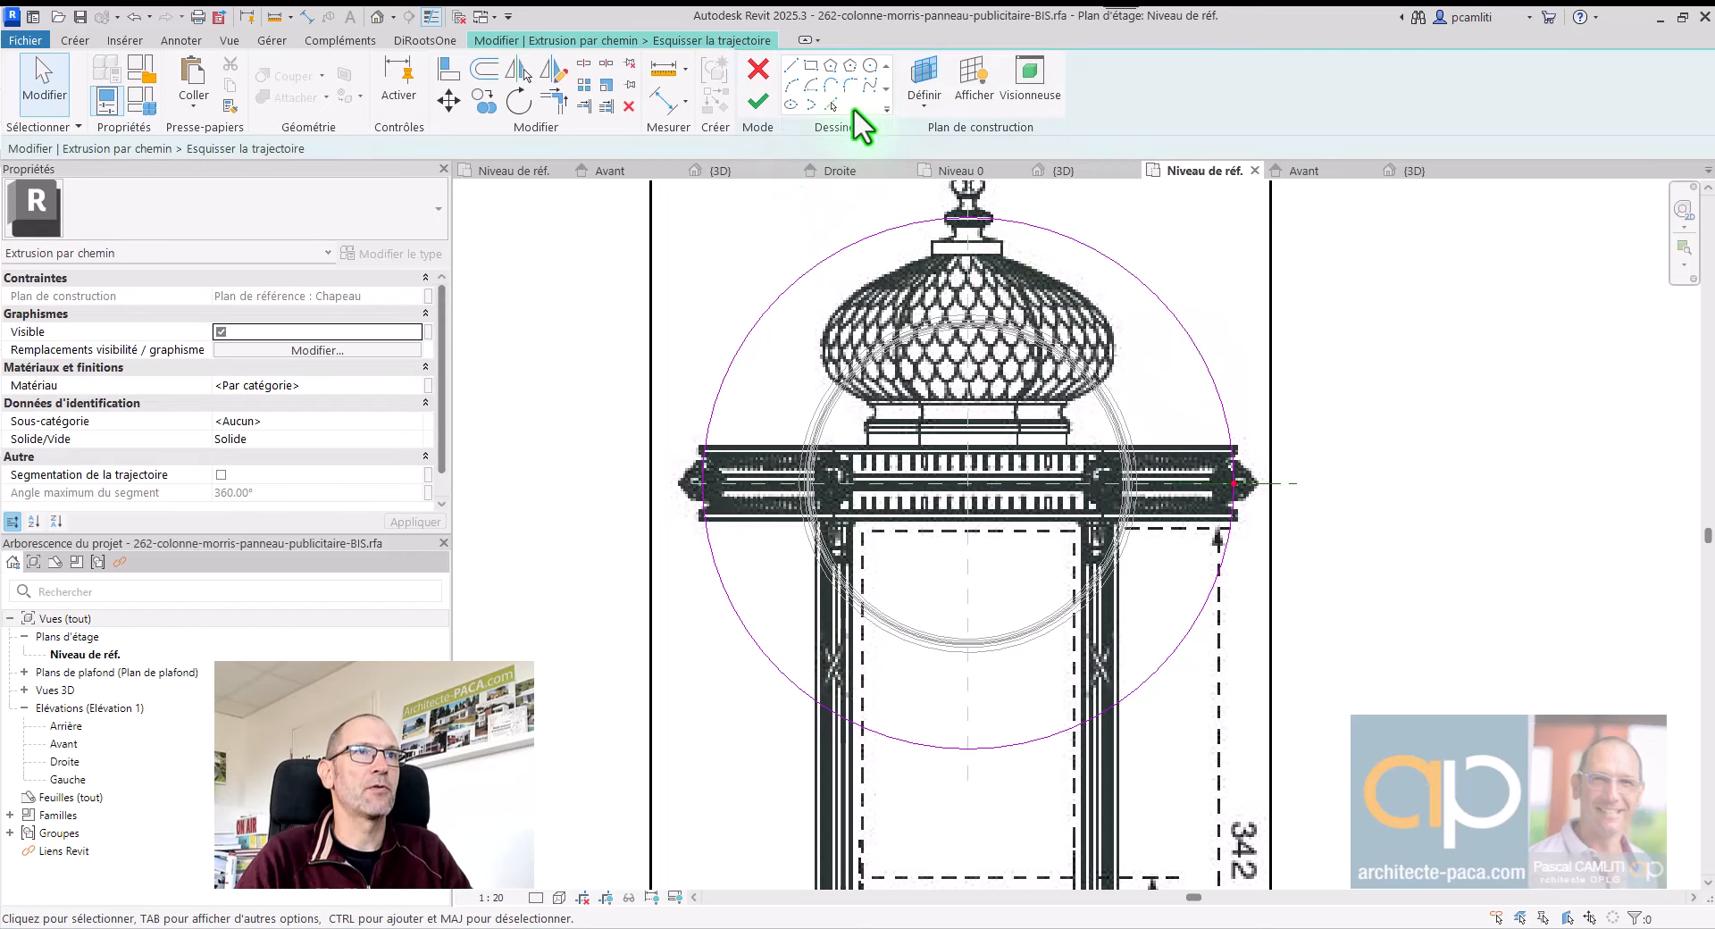
# Step: Finish the sweep path and open its profile sketch for editing in the front elevation (Élévation : Avant)
pyautogui.click(765, 101)
pyautogui.click(1271, 105)
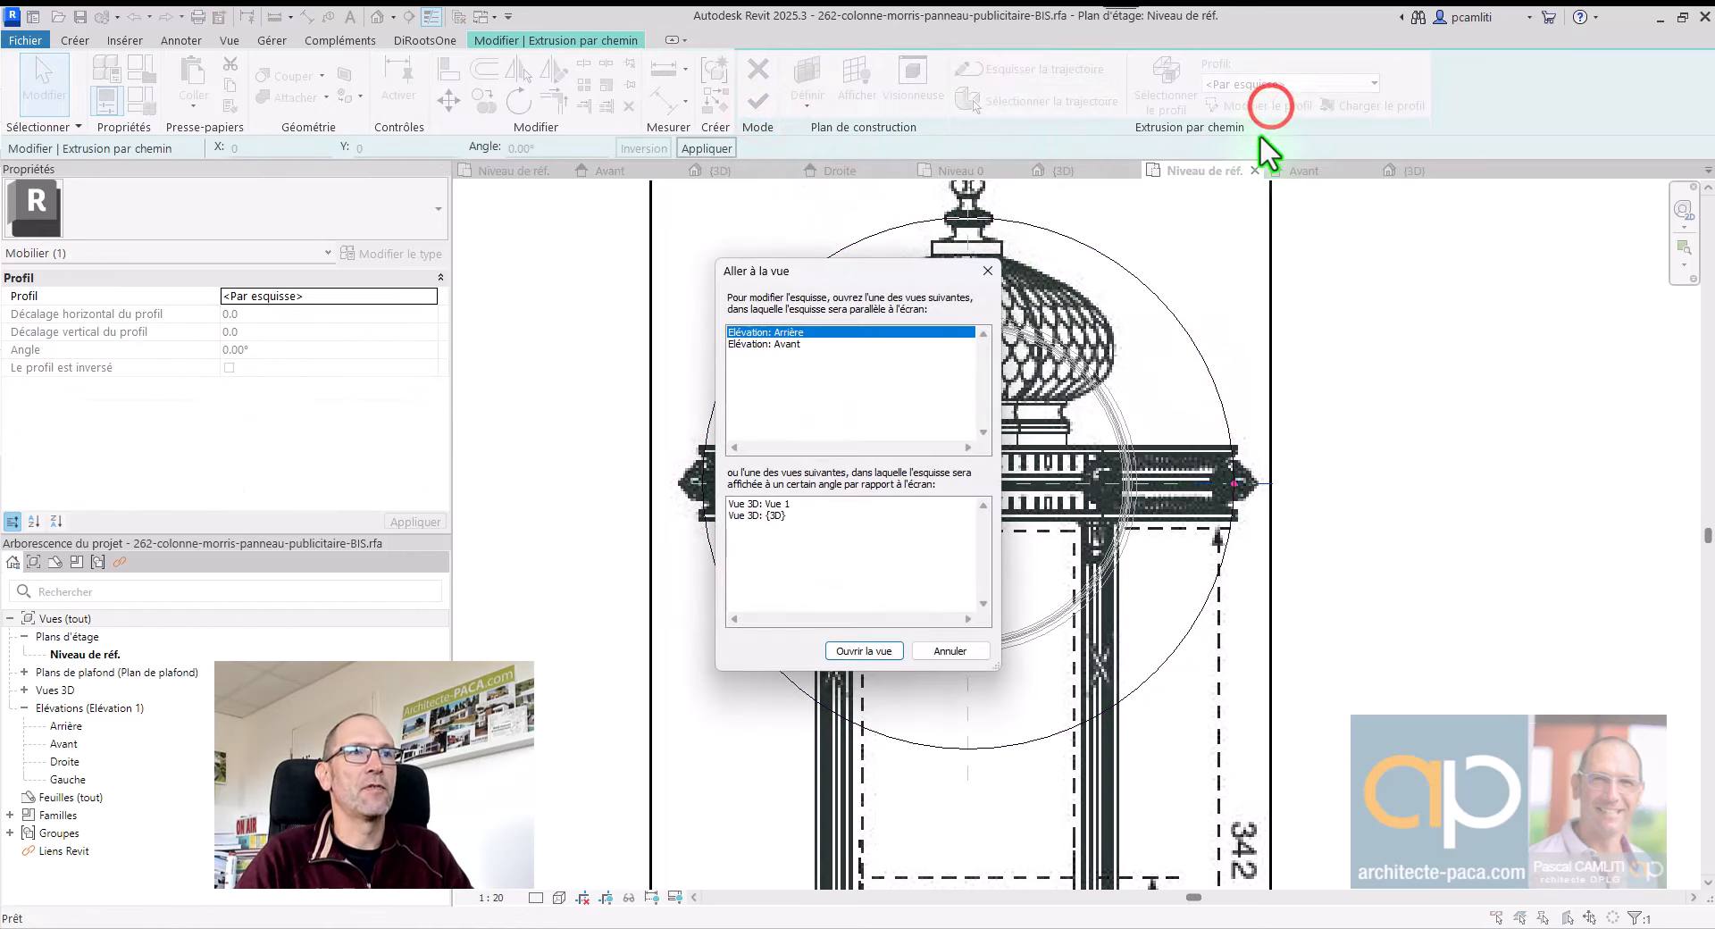
pyautogui.doubleClick(786, 345)
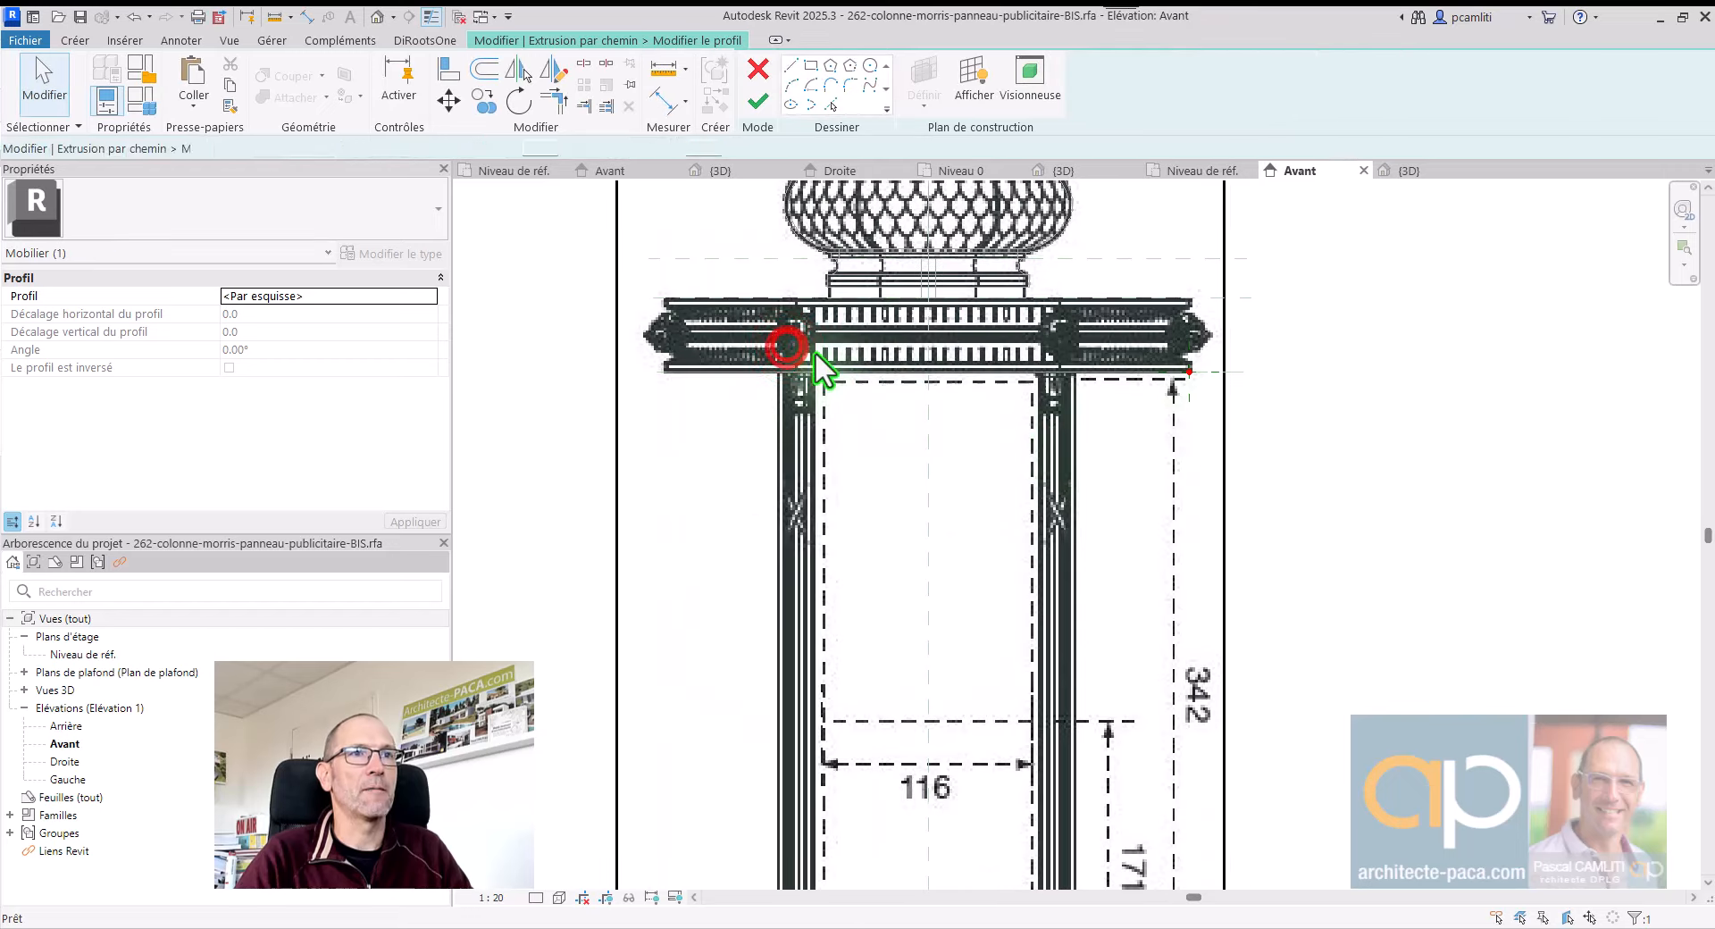
# Step: Trace the canopy profile's bottom edge from beside the column axis to the outer rim, then up the rim and slightly inward
pyautogui.scroll(4, 1186, 553)
pyautogui.moveTo(1131, 497); pyautogui.dragTo(1245, 519, button='middle')
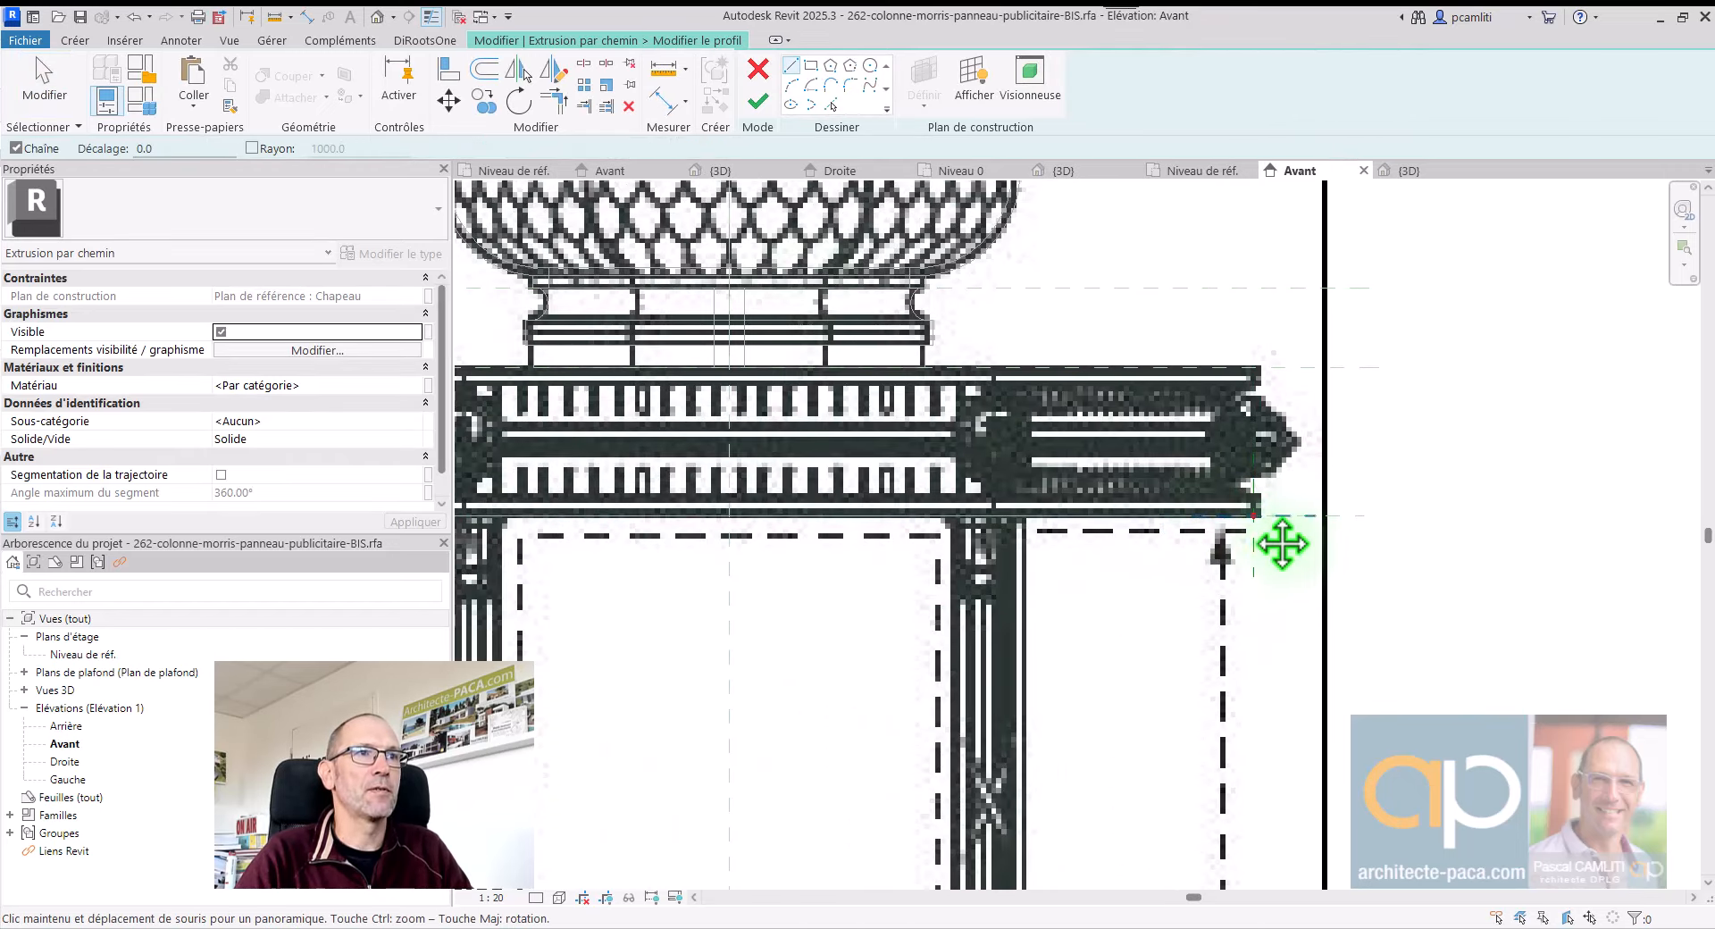
pyautogui.click(744, 515)
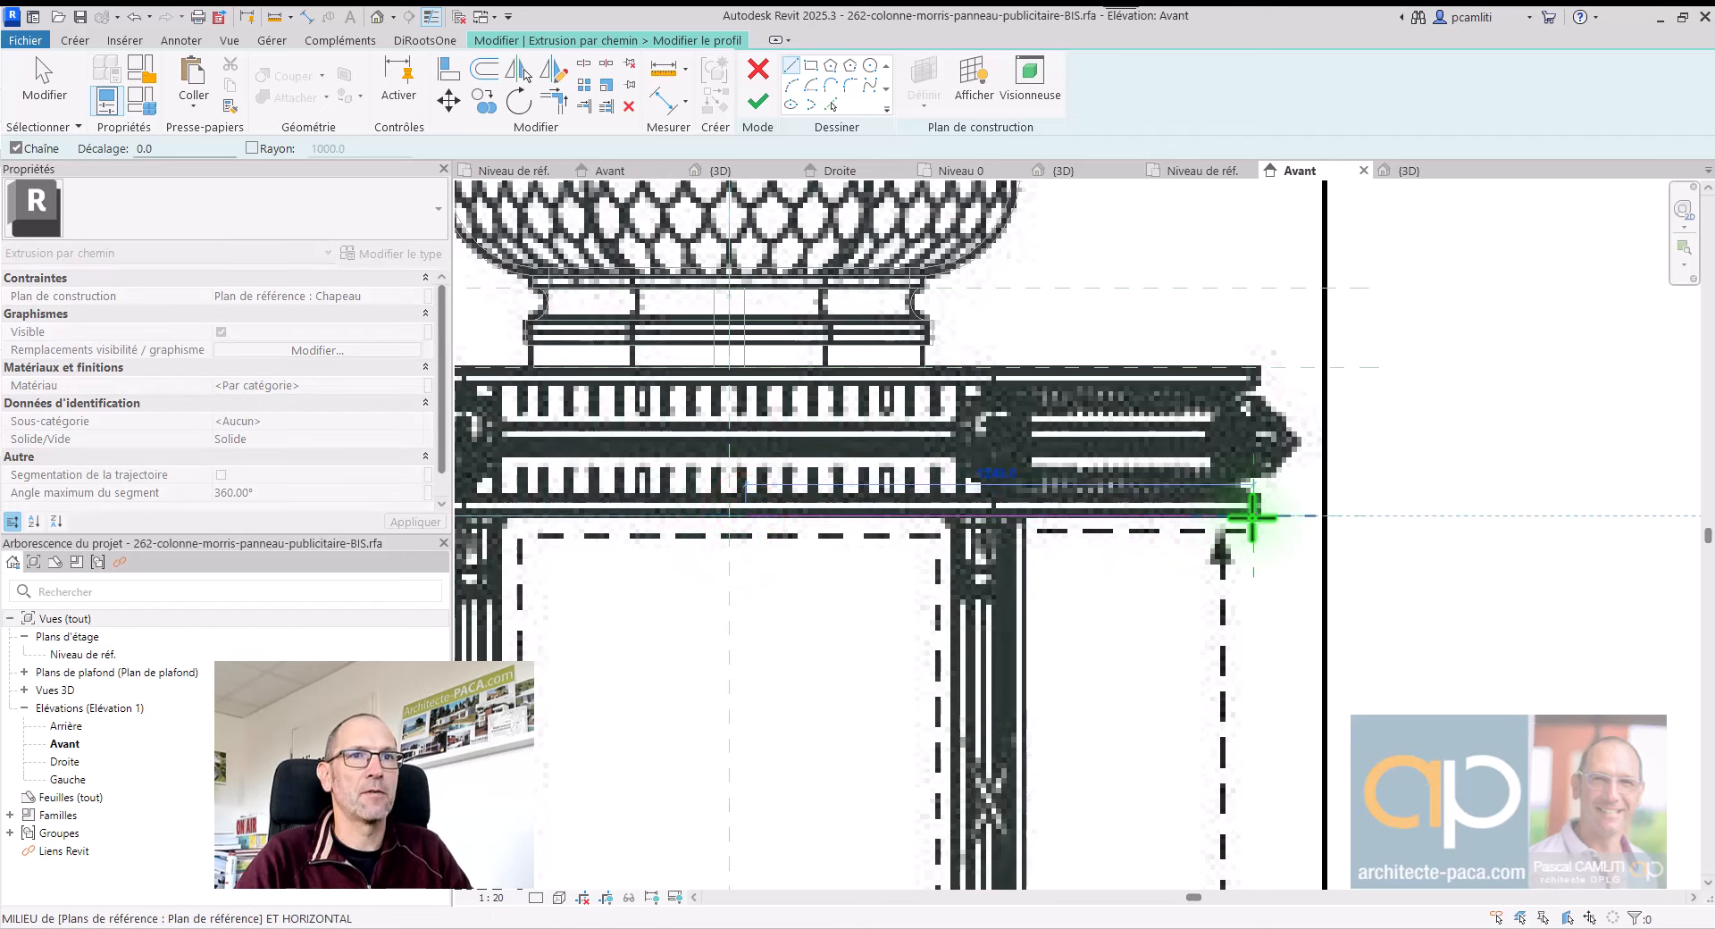
pyautogui.scroll(2, 1255, 515)
pyautogui.scroll(2, 1253, 517)
pyautogui.click(1264, 473)
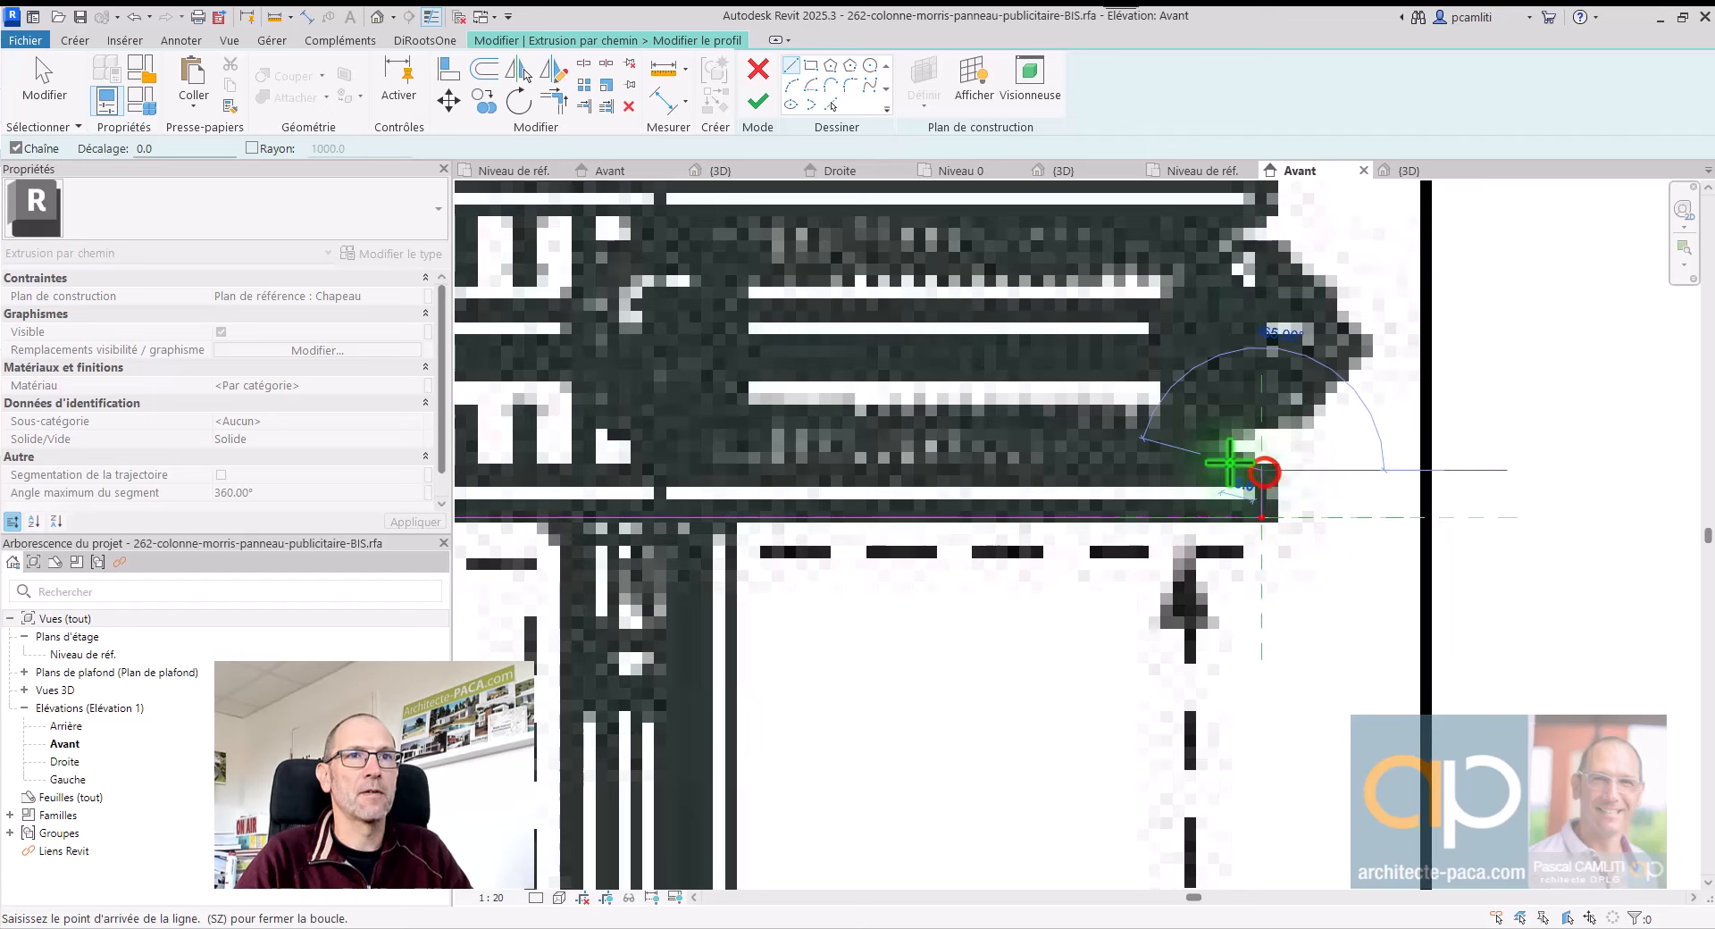
pyautogui.click(1230, 463)
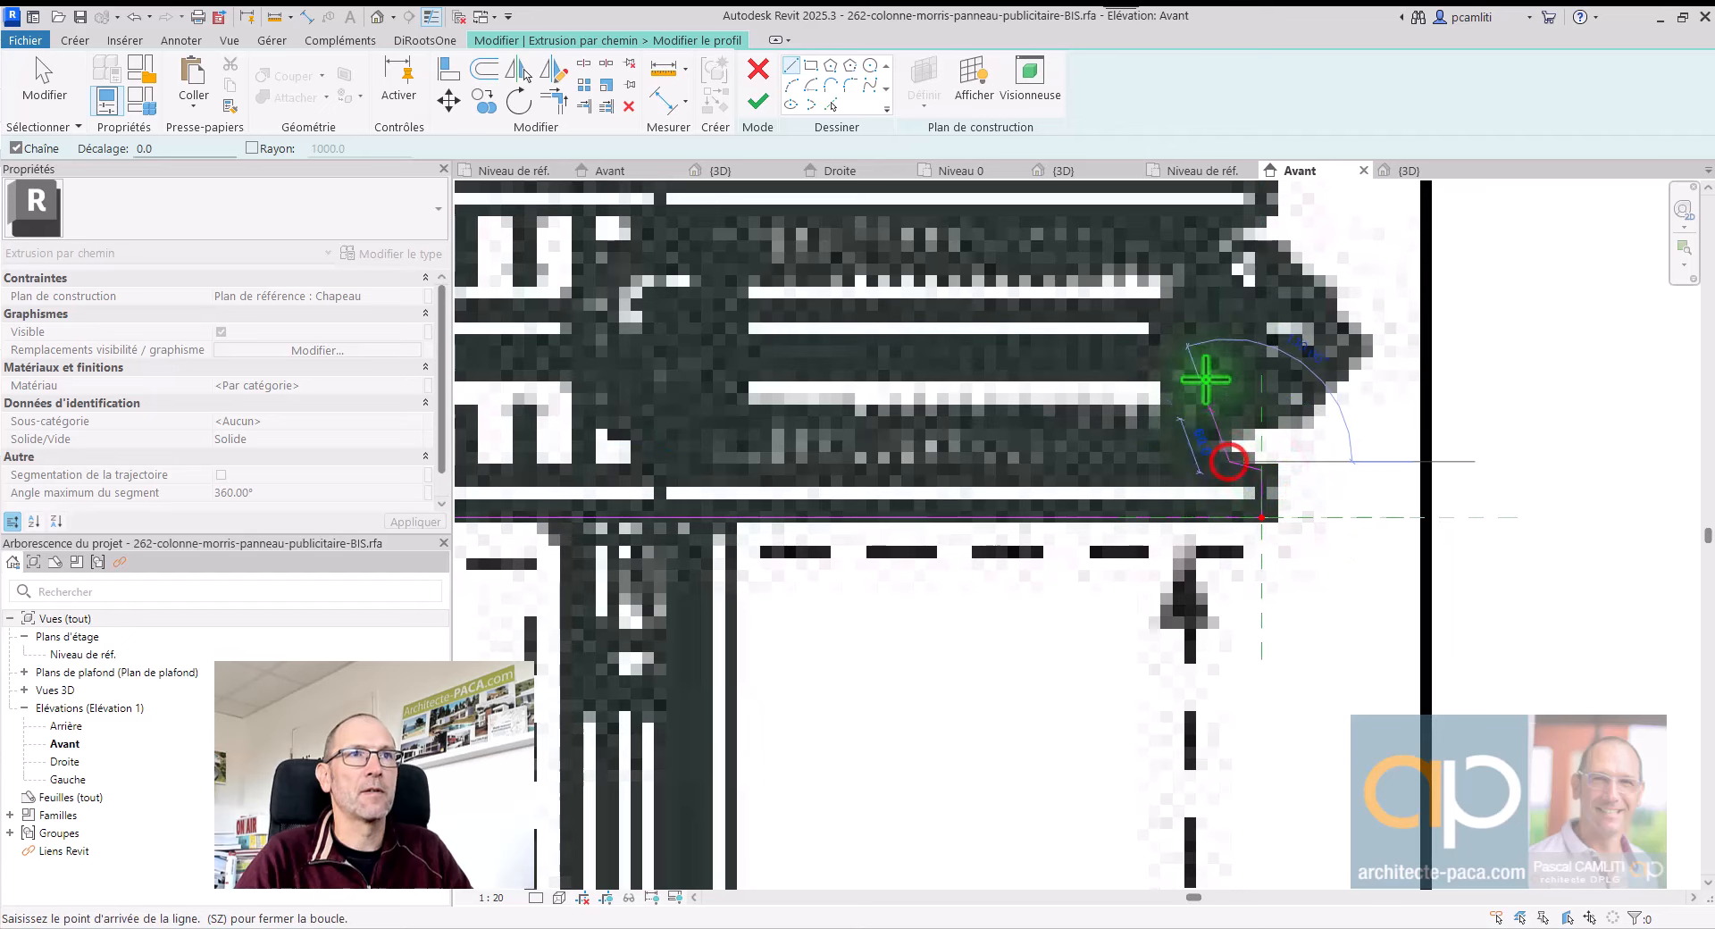
# Step: Draw an arc around the canopy's lower recess, continuing the profile above the bottom rim
pyautogui.click(792, 85)
pyautogui.scroll(2, 1263, 479)
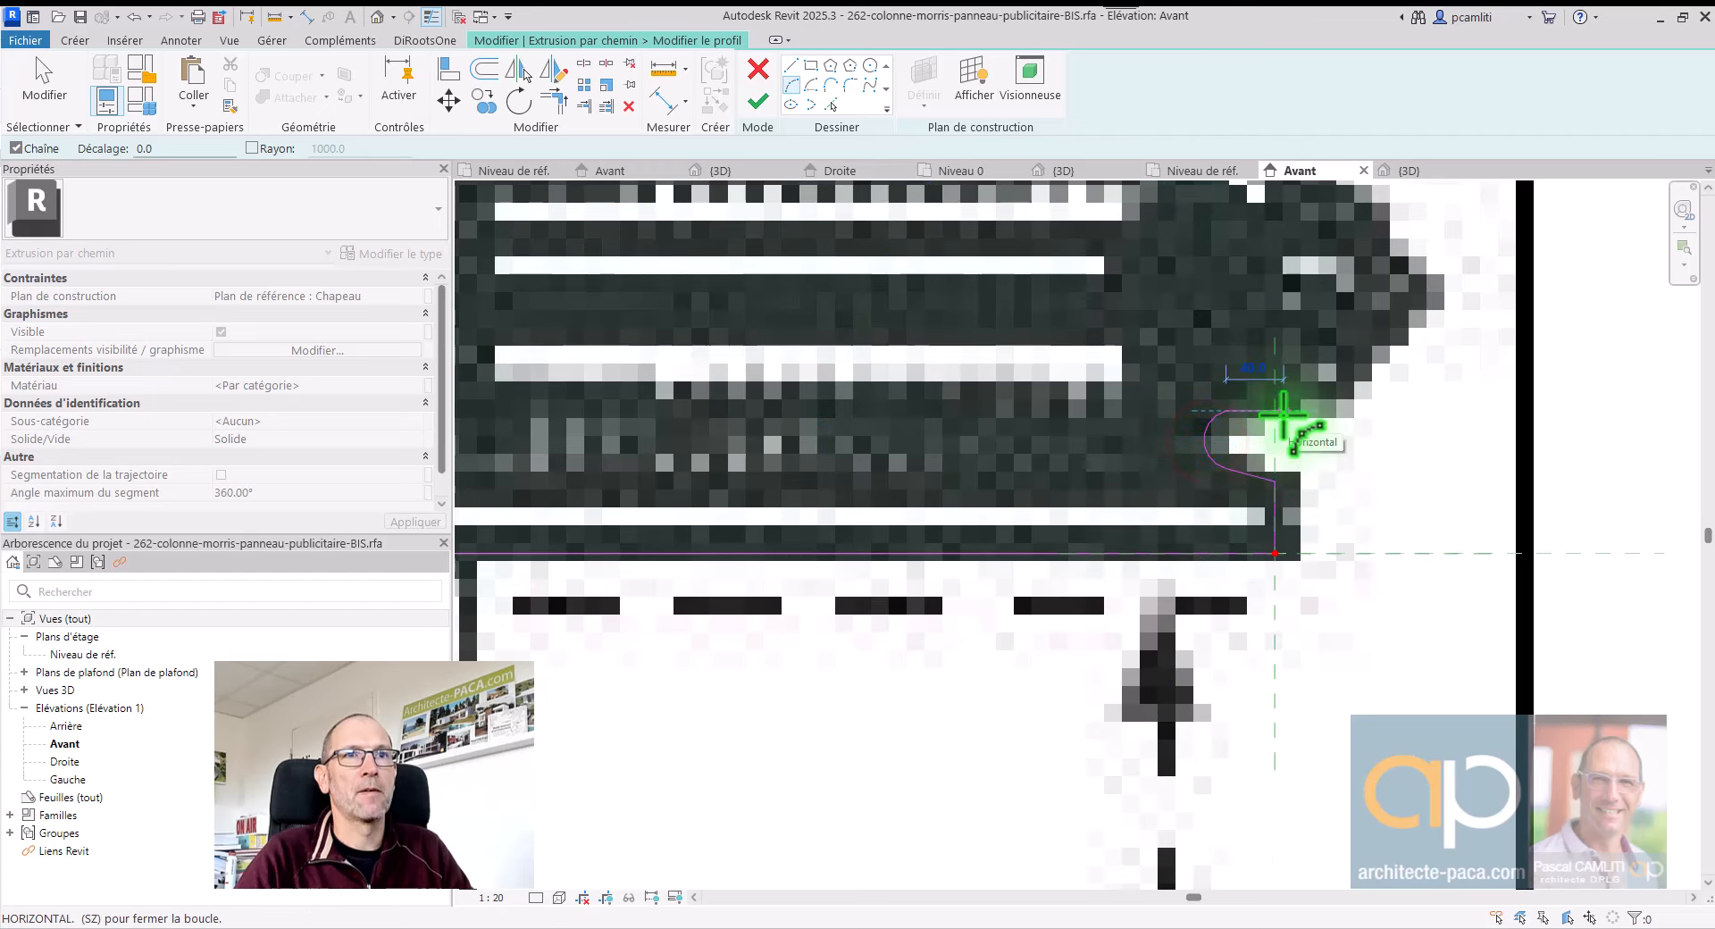
pyautogui.moveTo(1332, 490); pyautogui.dragTo(1226, 679, button='middle')
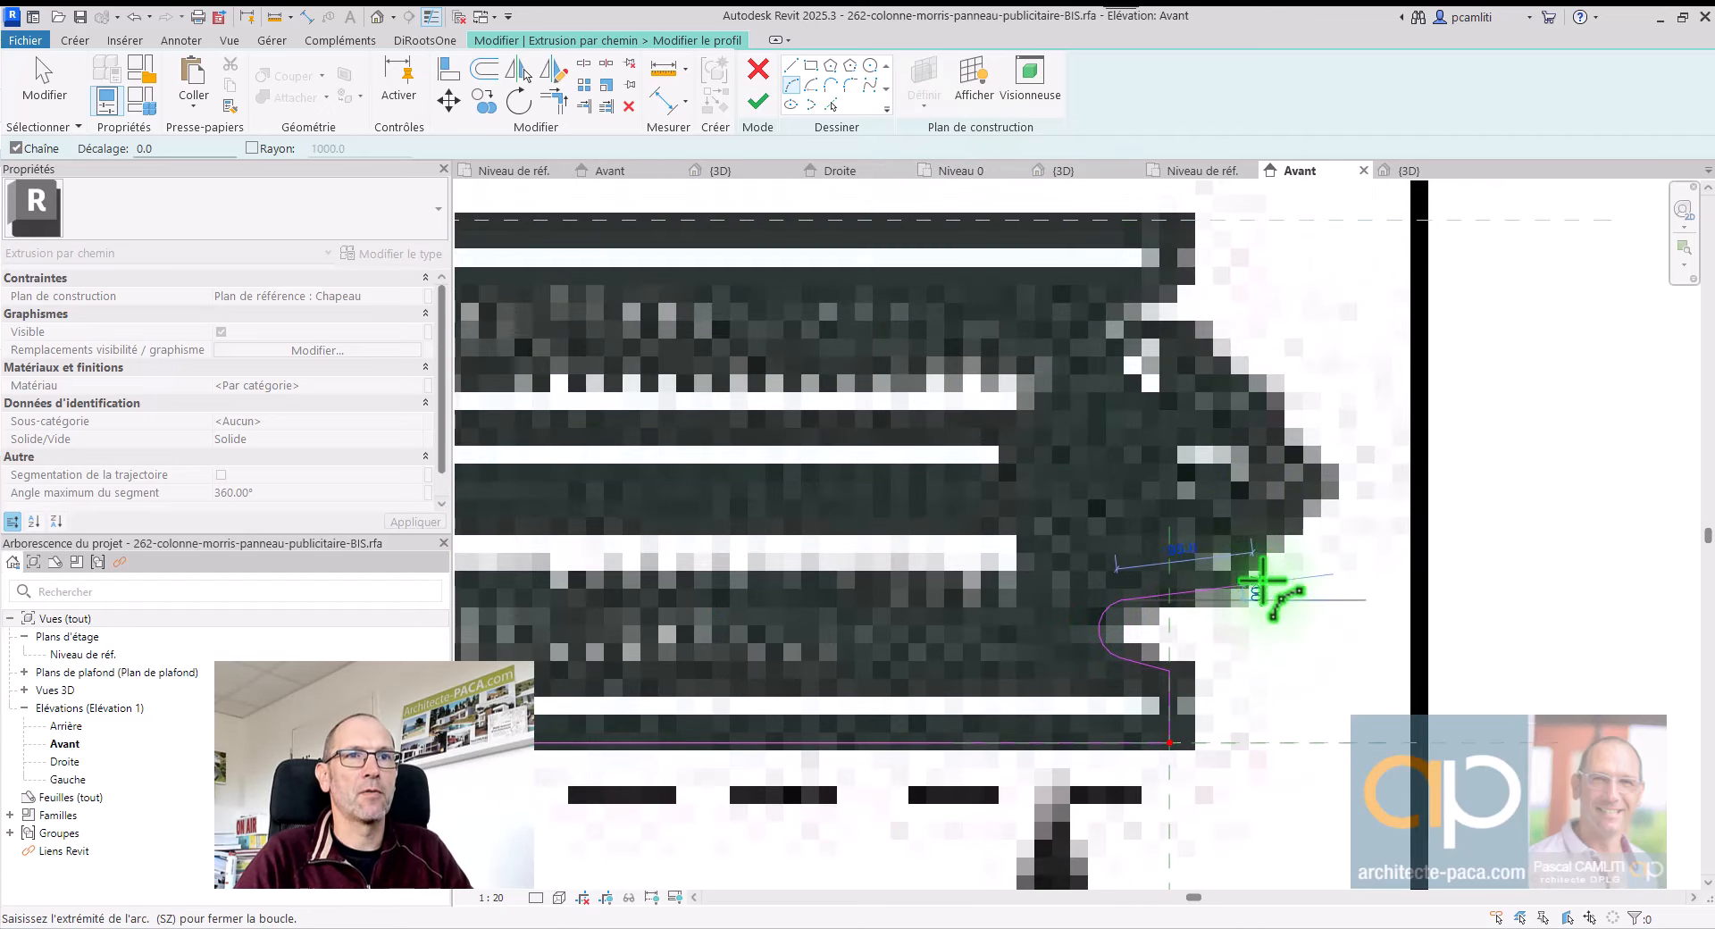
# Step: Trace the canopy's projecting pointed edge with a spline from the lower recess up to the upper recess
pyautogui.click(871, 86)
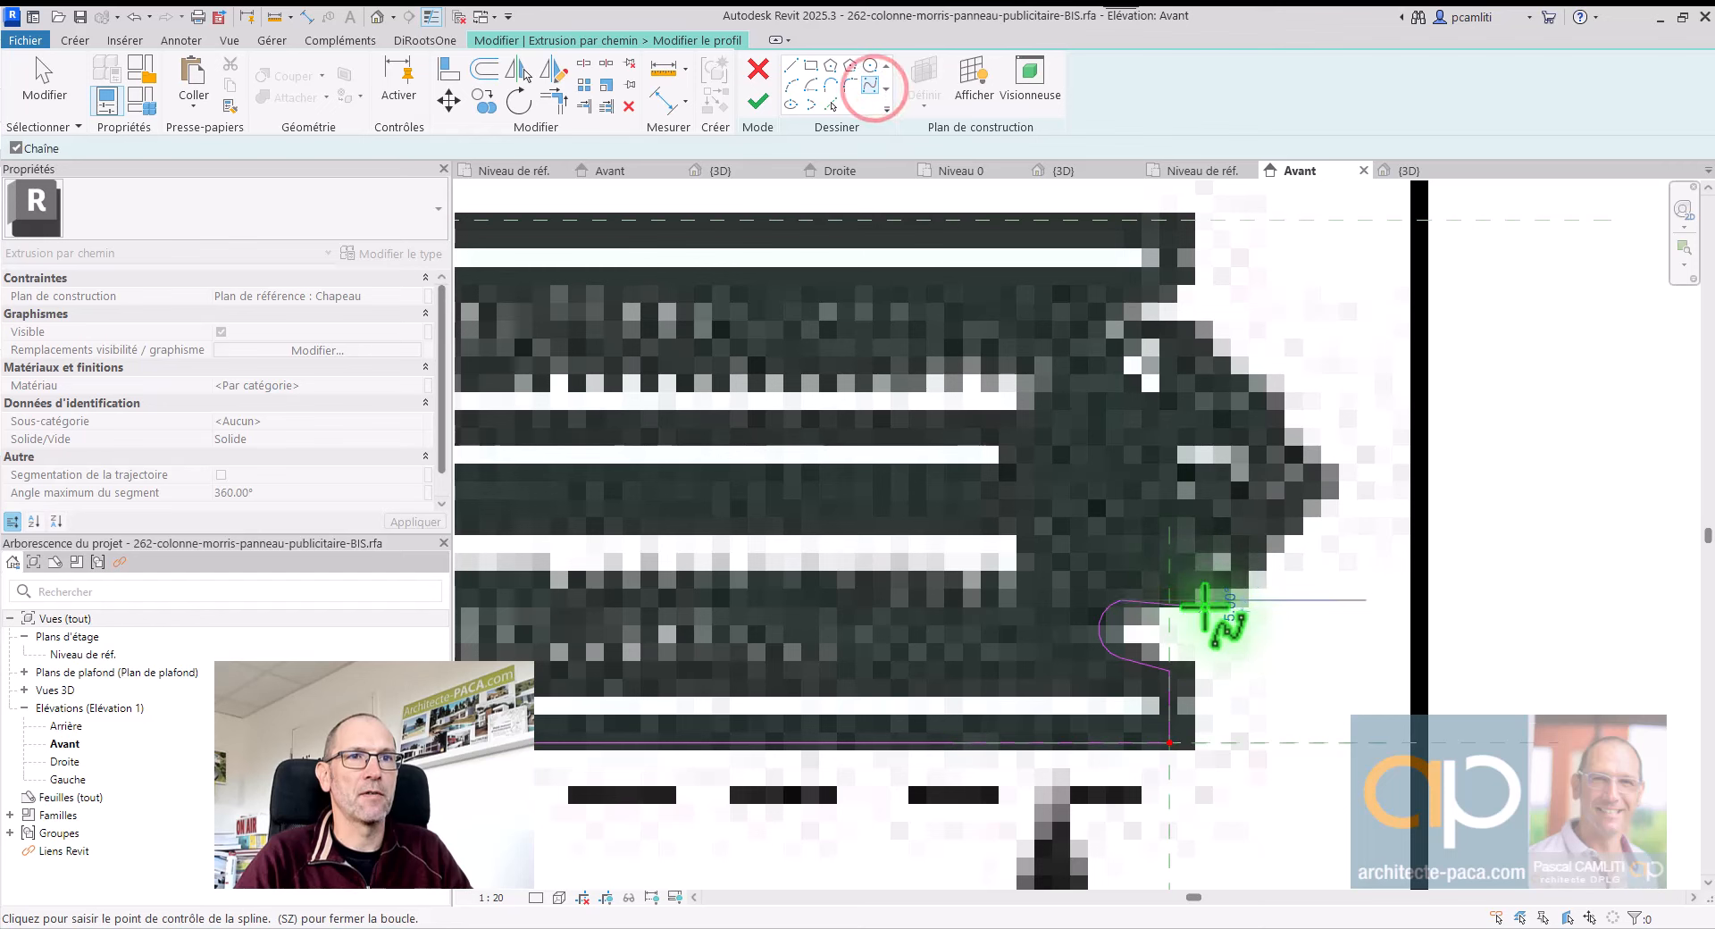
pyautogui.click(1204, 596)
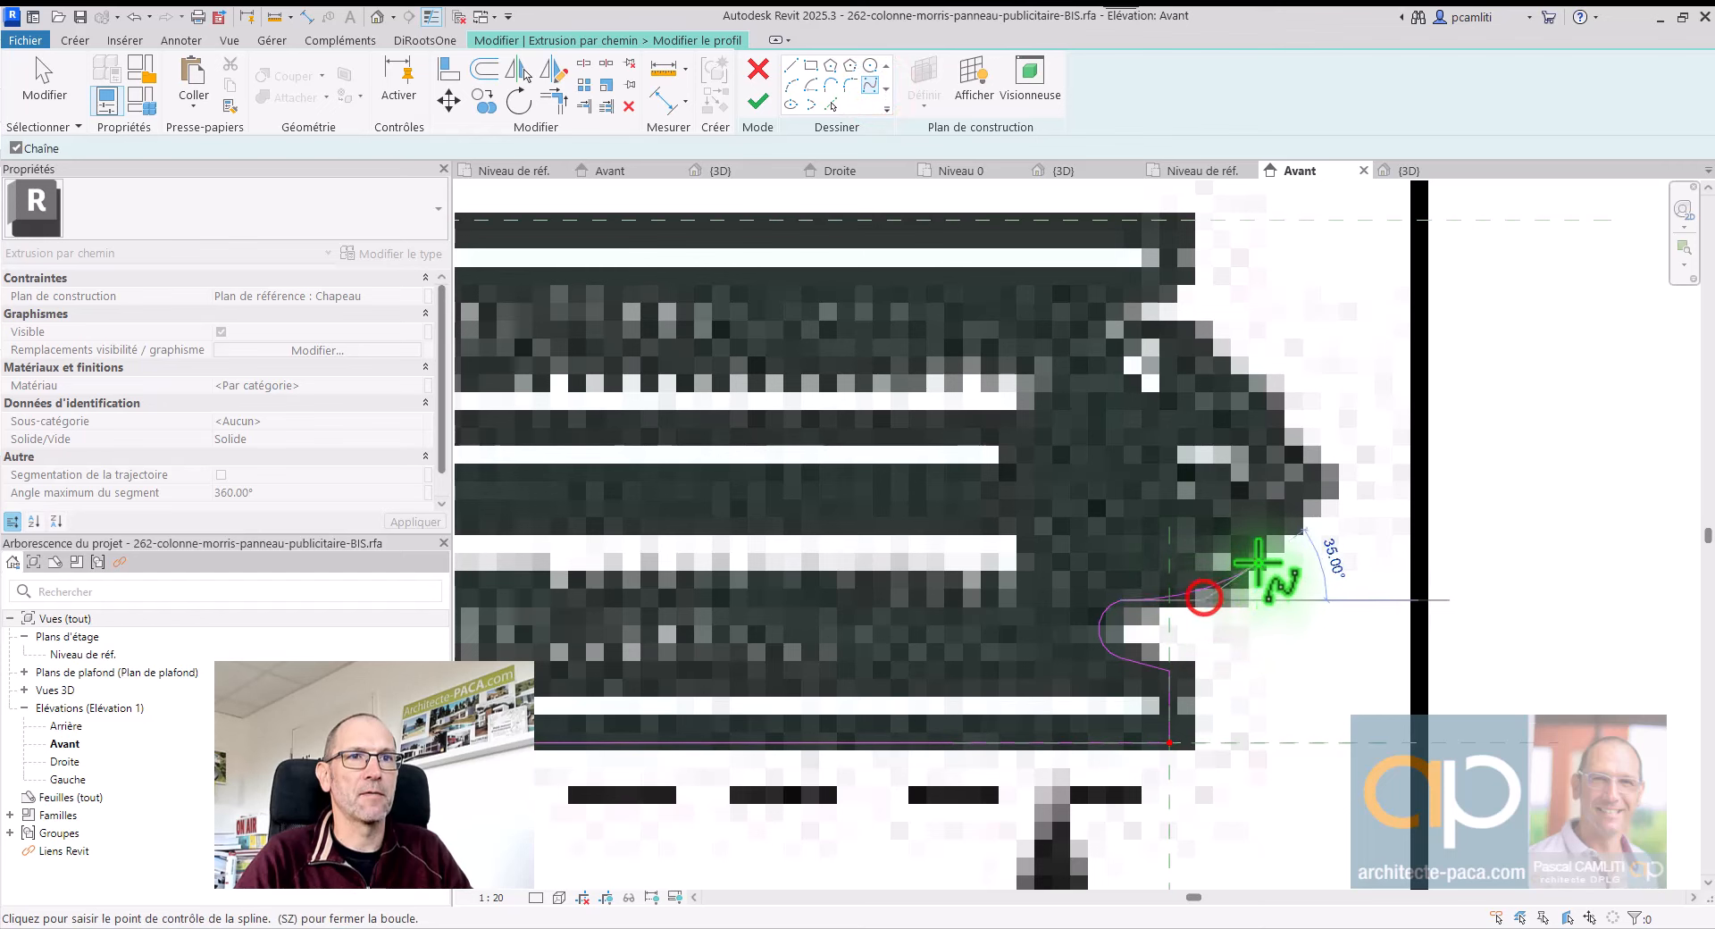
pyautogui.click(1310, 508)
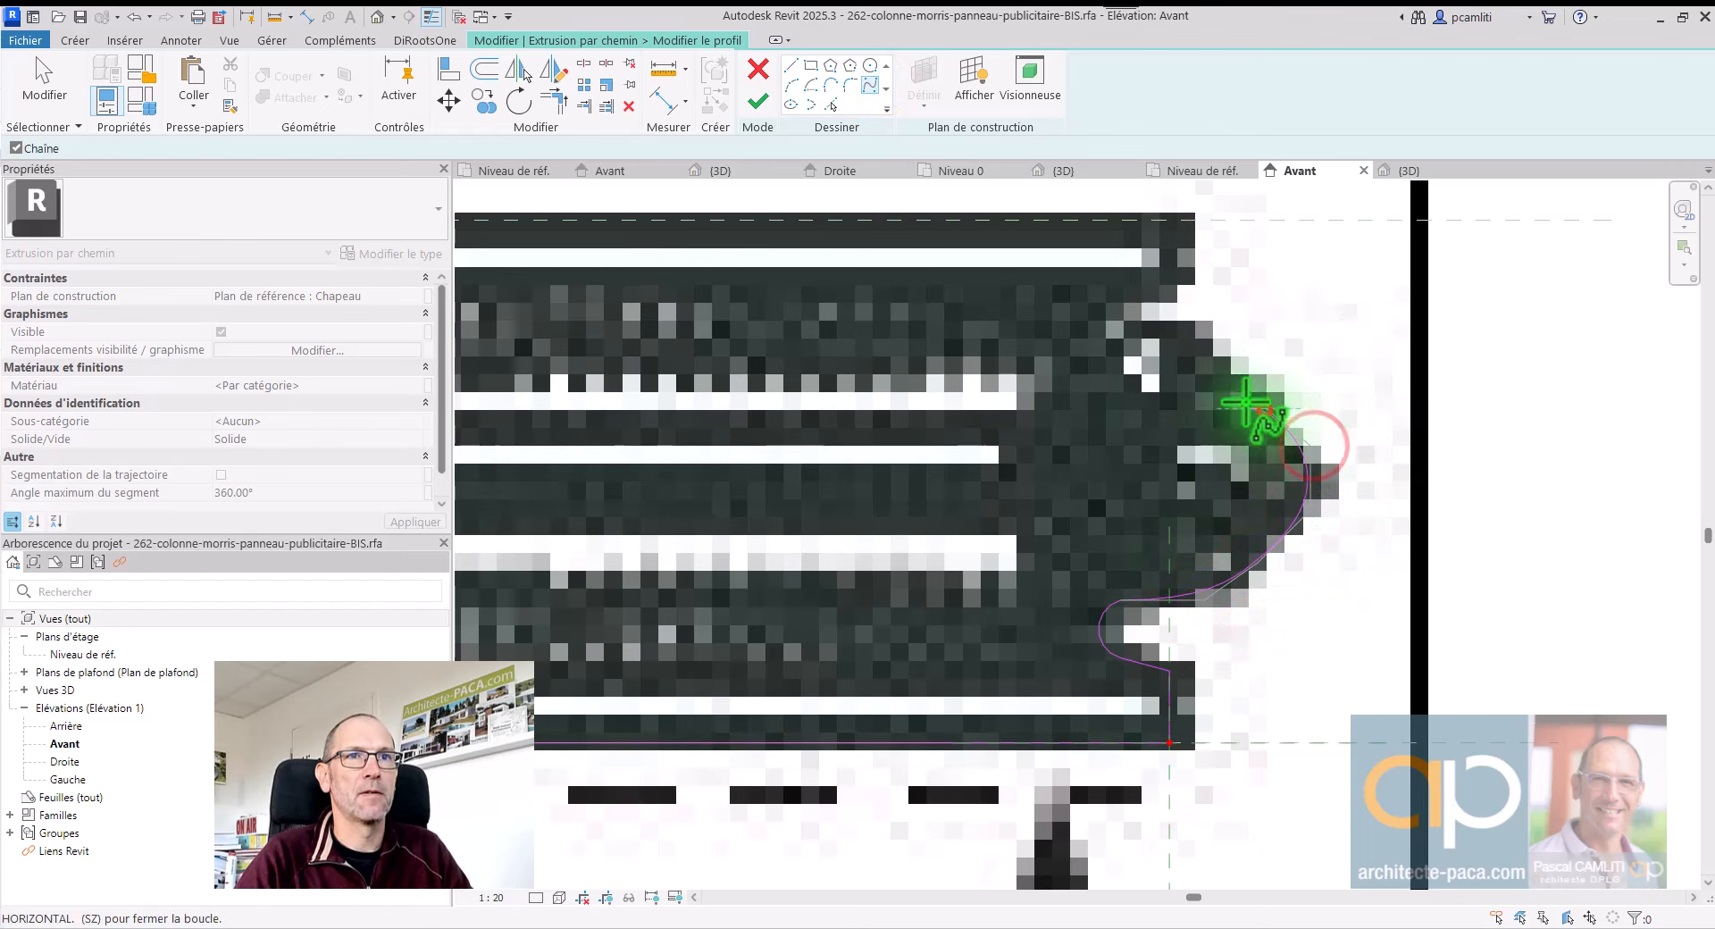
pyautogui.click(1188, 359)
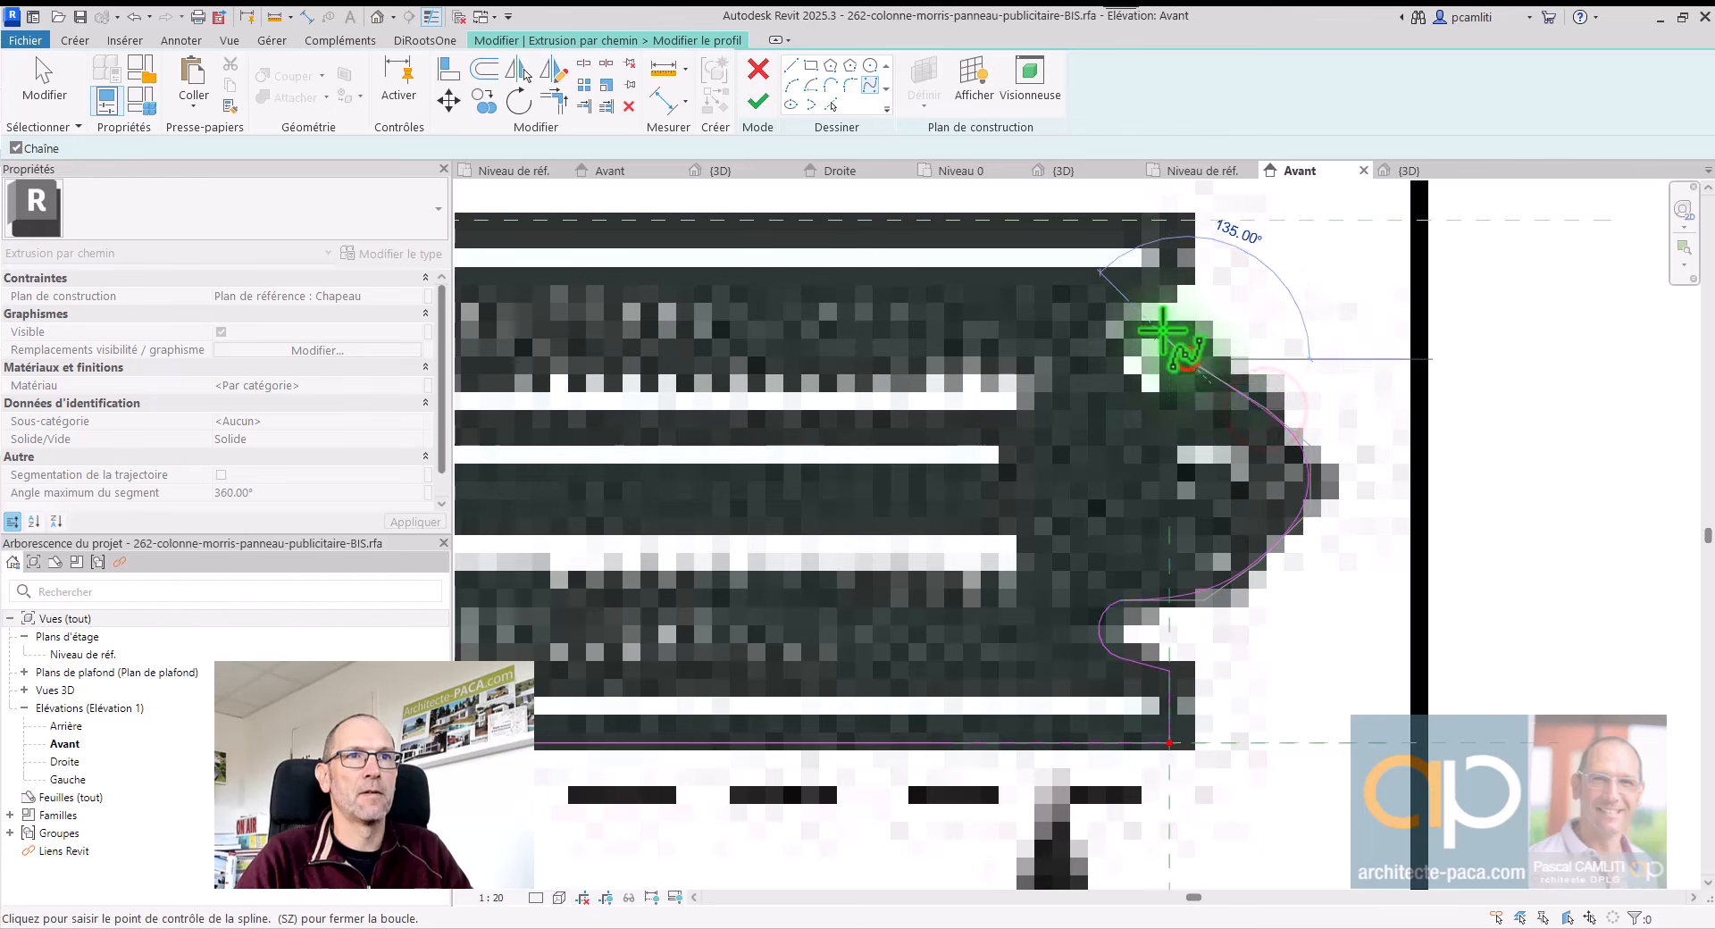
pyautogui.click(1105, 309)
# Step: Draw a small arc around the upper recess at the end of the spline
pyautogui.click(792, 85)
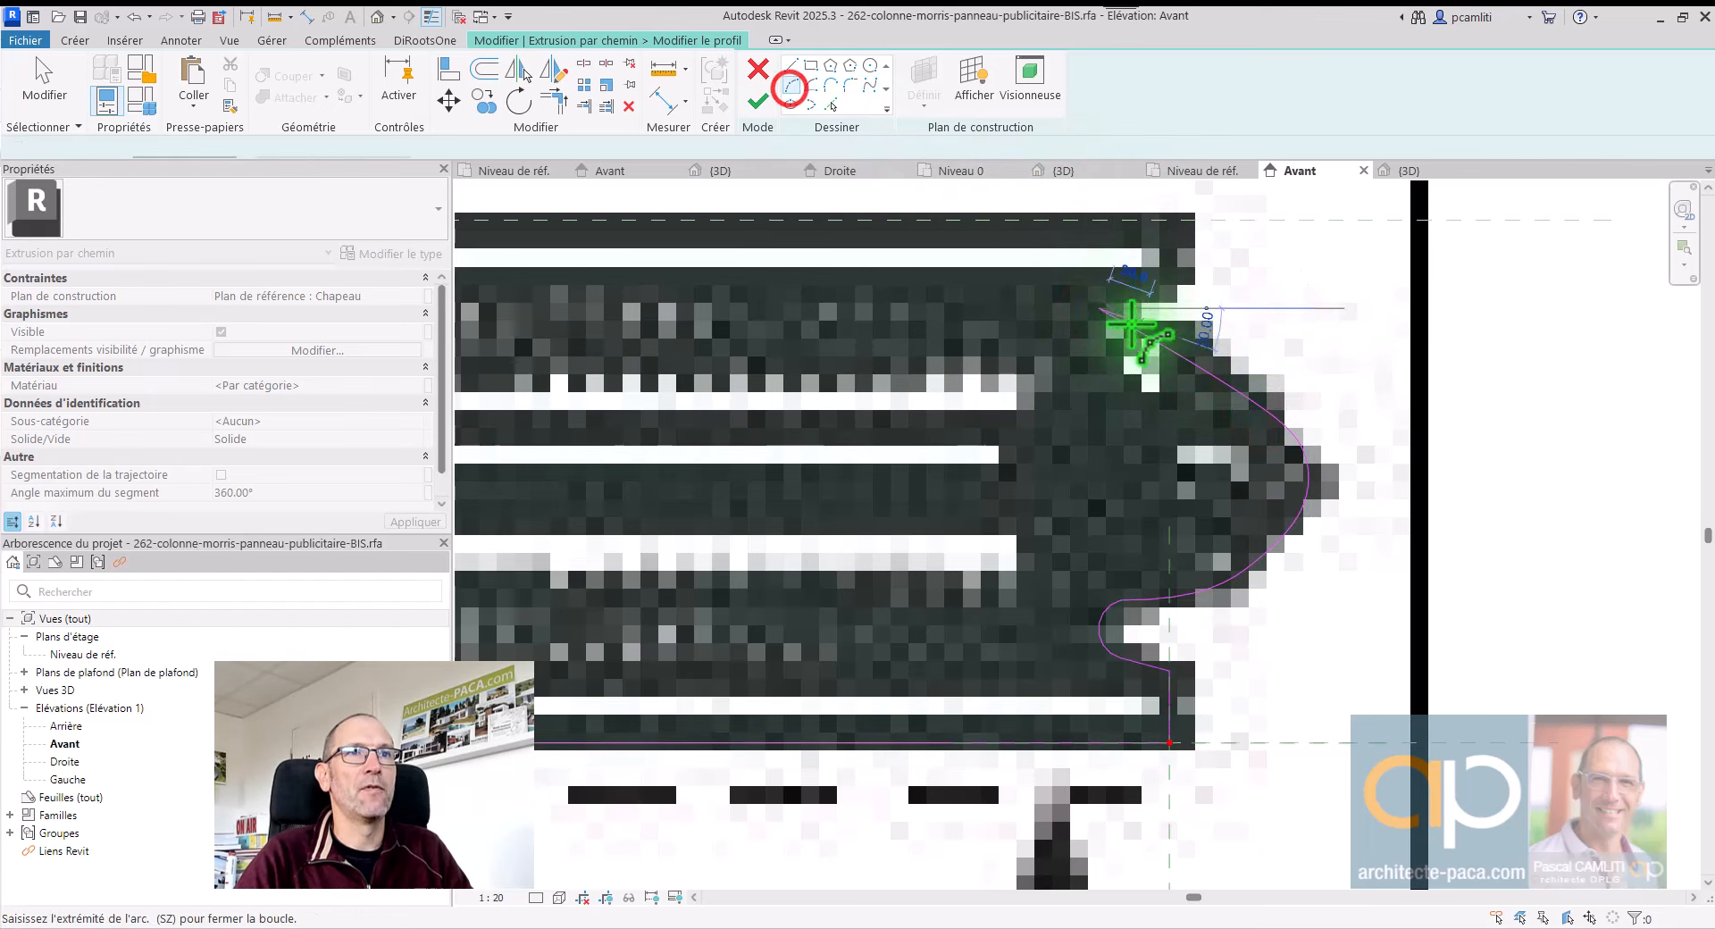
pyautogui.click(1101, 288)
pyautogui.scroll(3, 1100, 288)
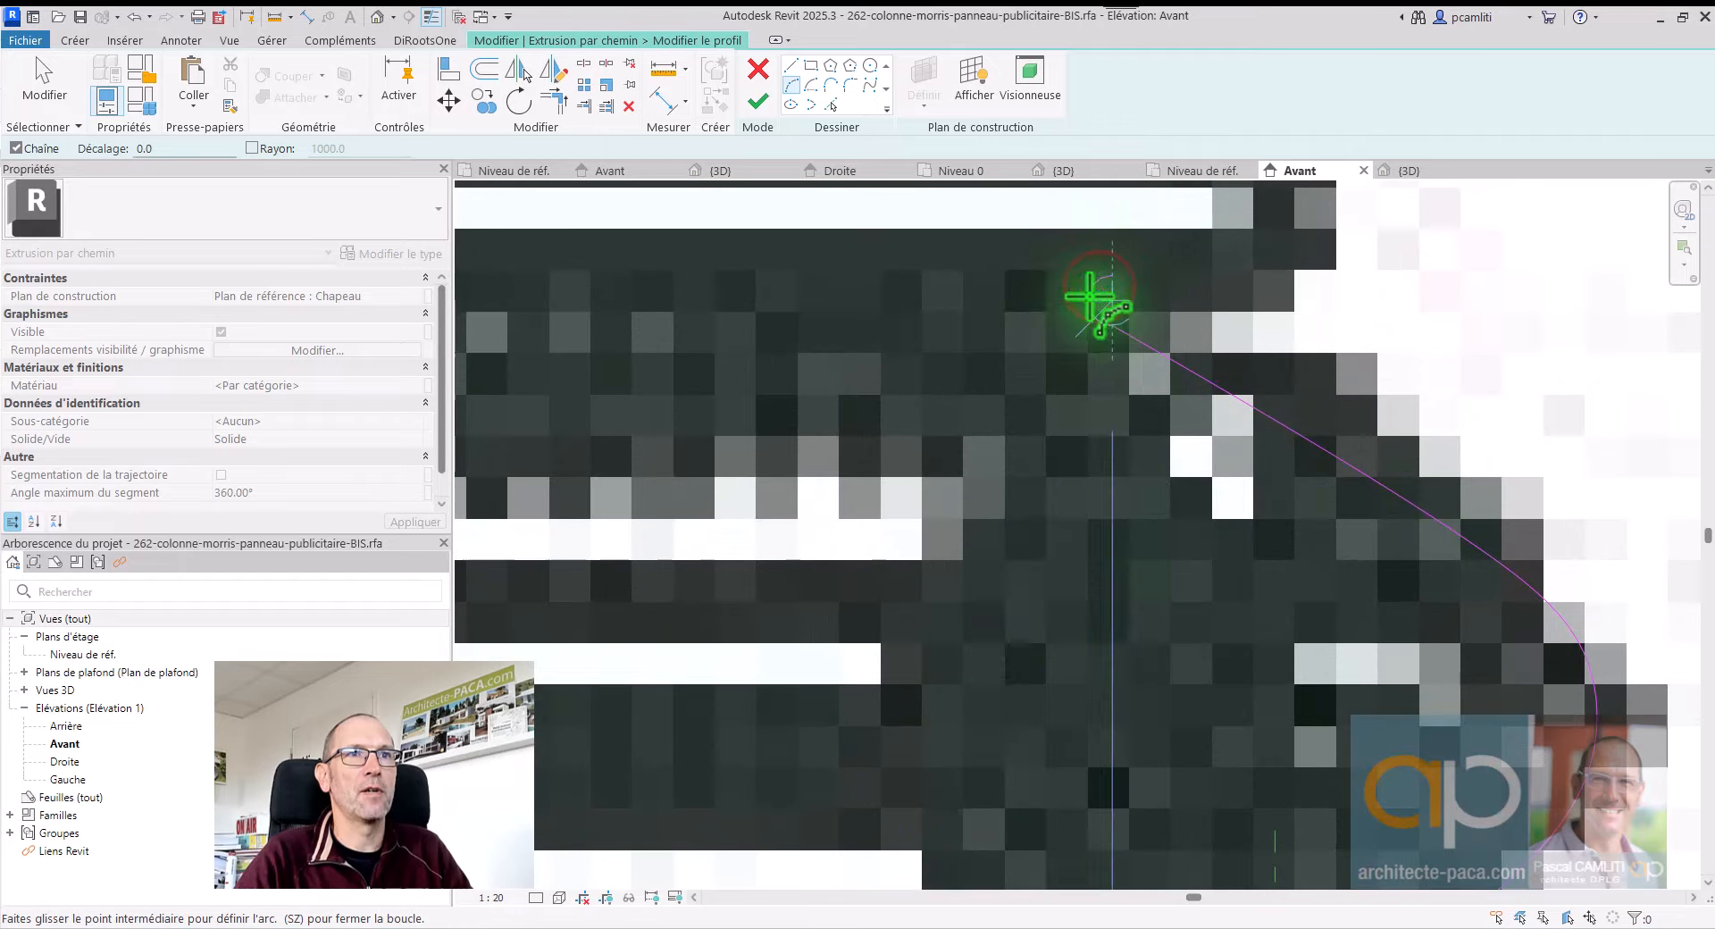
pyautogui.click(1097, 290)
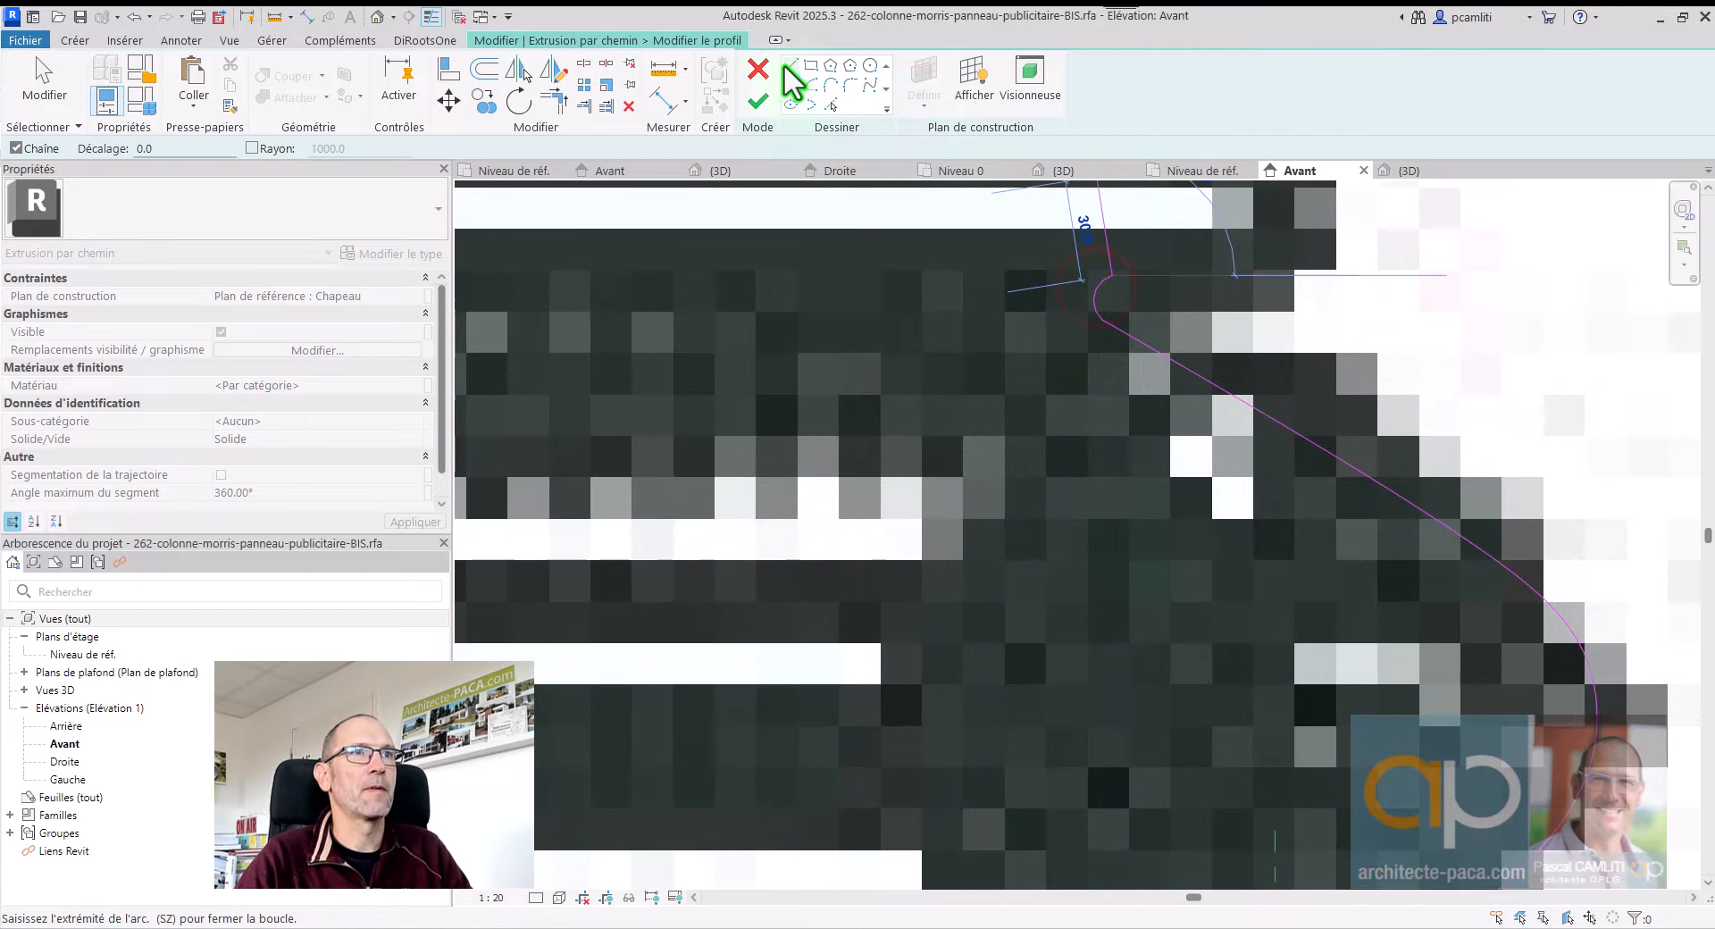
# Step: Trace the upper rim and top edge with lines back to near the column axis and down to the bottom edge
pyautogui.click(789, 66)
pyautogui.click(1279, 278)
pyautogui.scroll(-2, 1316, 337)
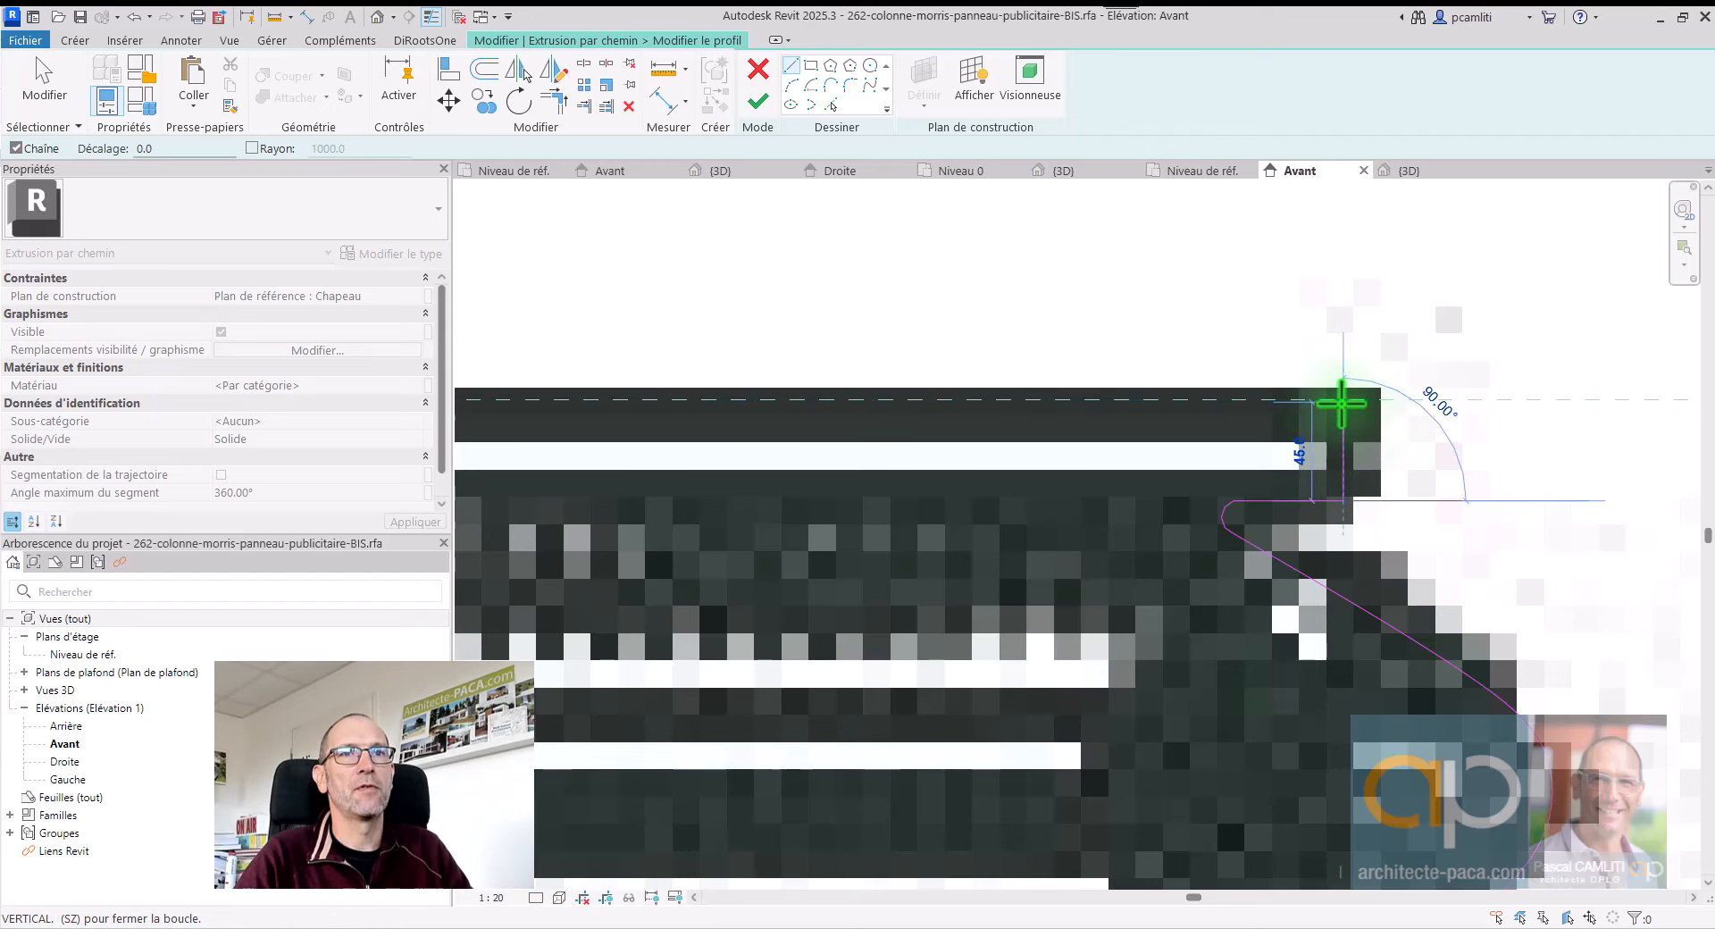
pyautogui.scroll(3, 1341, 402)
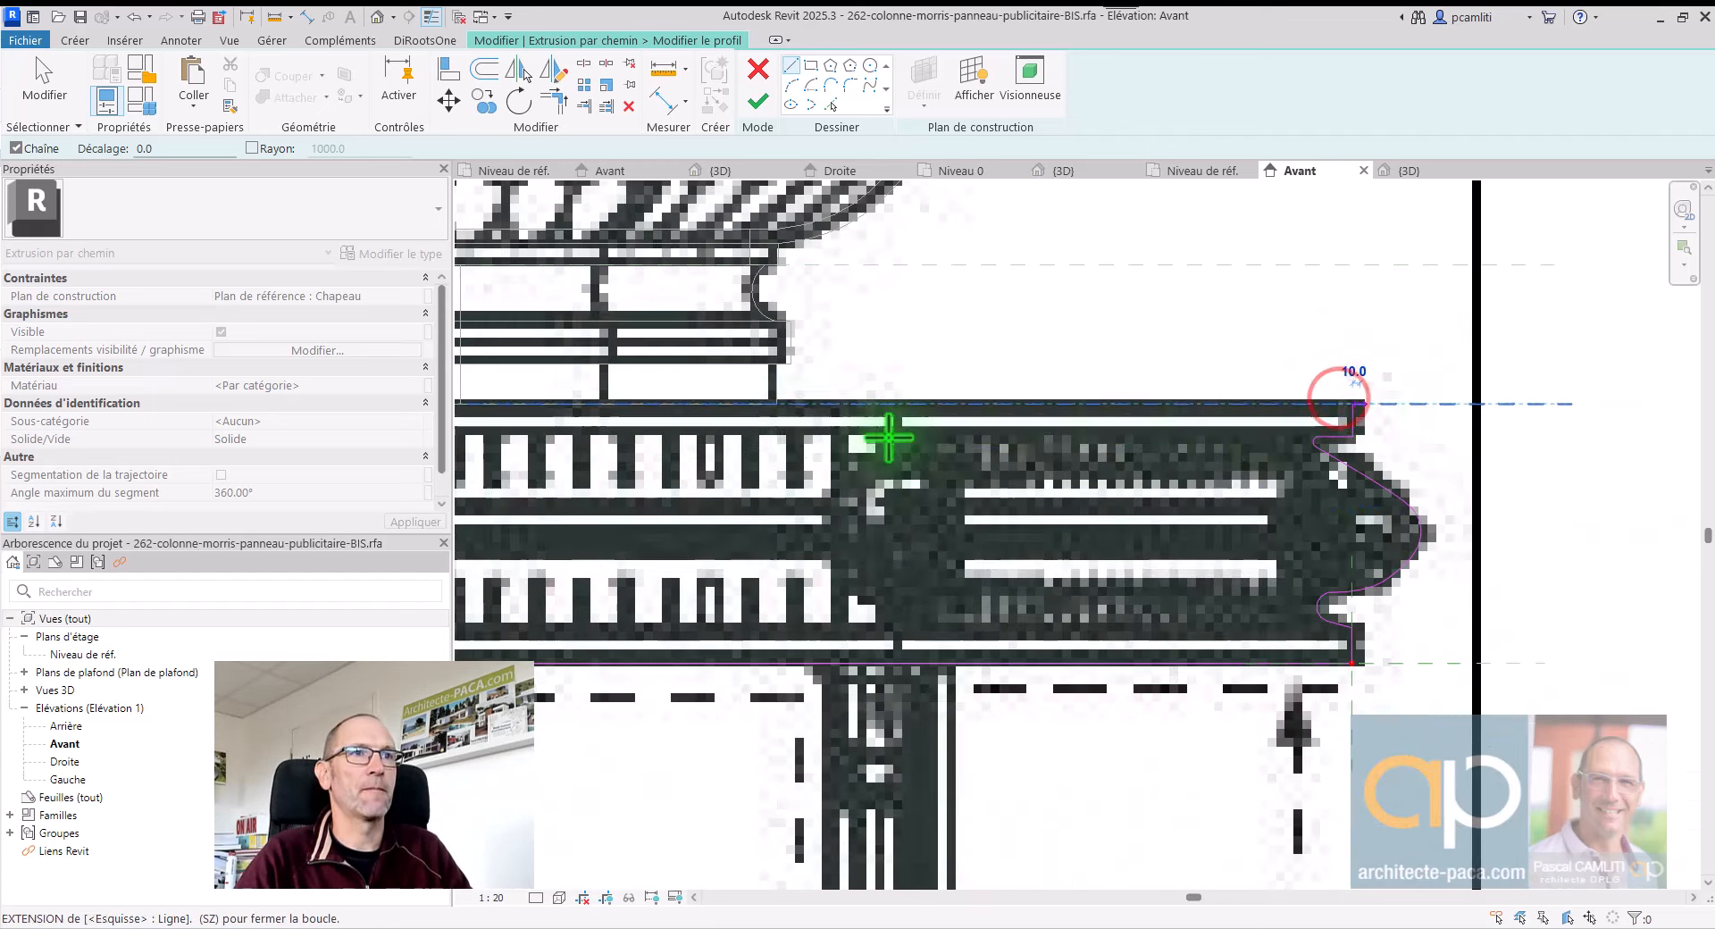
pyautogui.scroll(3, 659, 401)
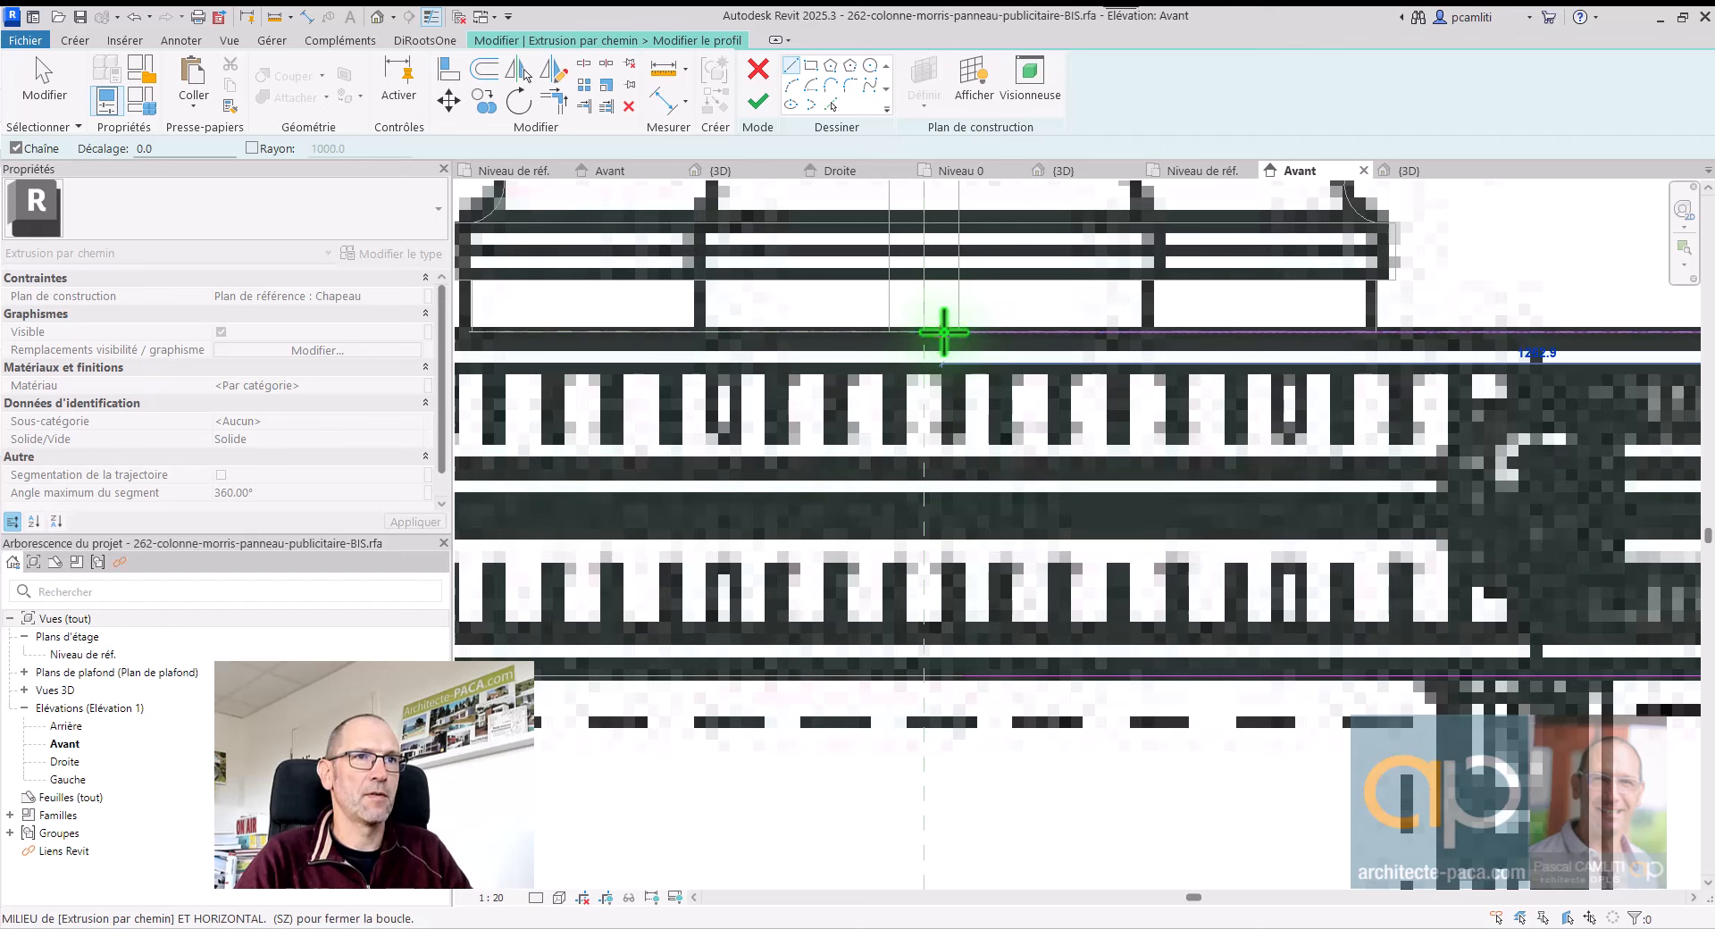
pyautogui.click(943, 332)
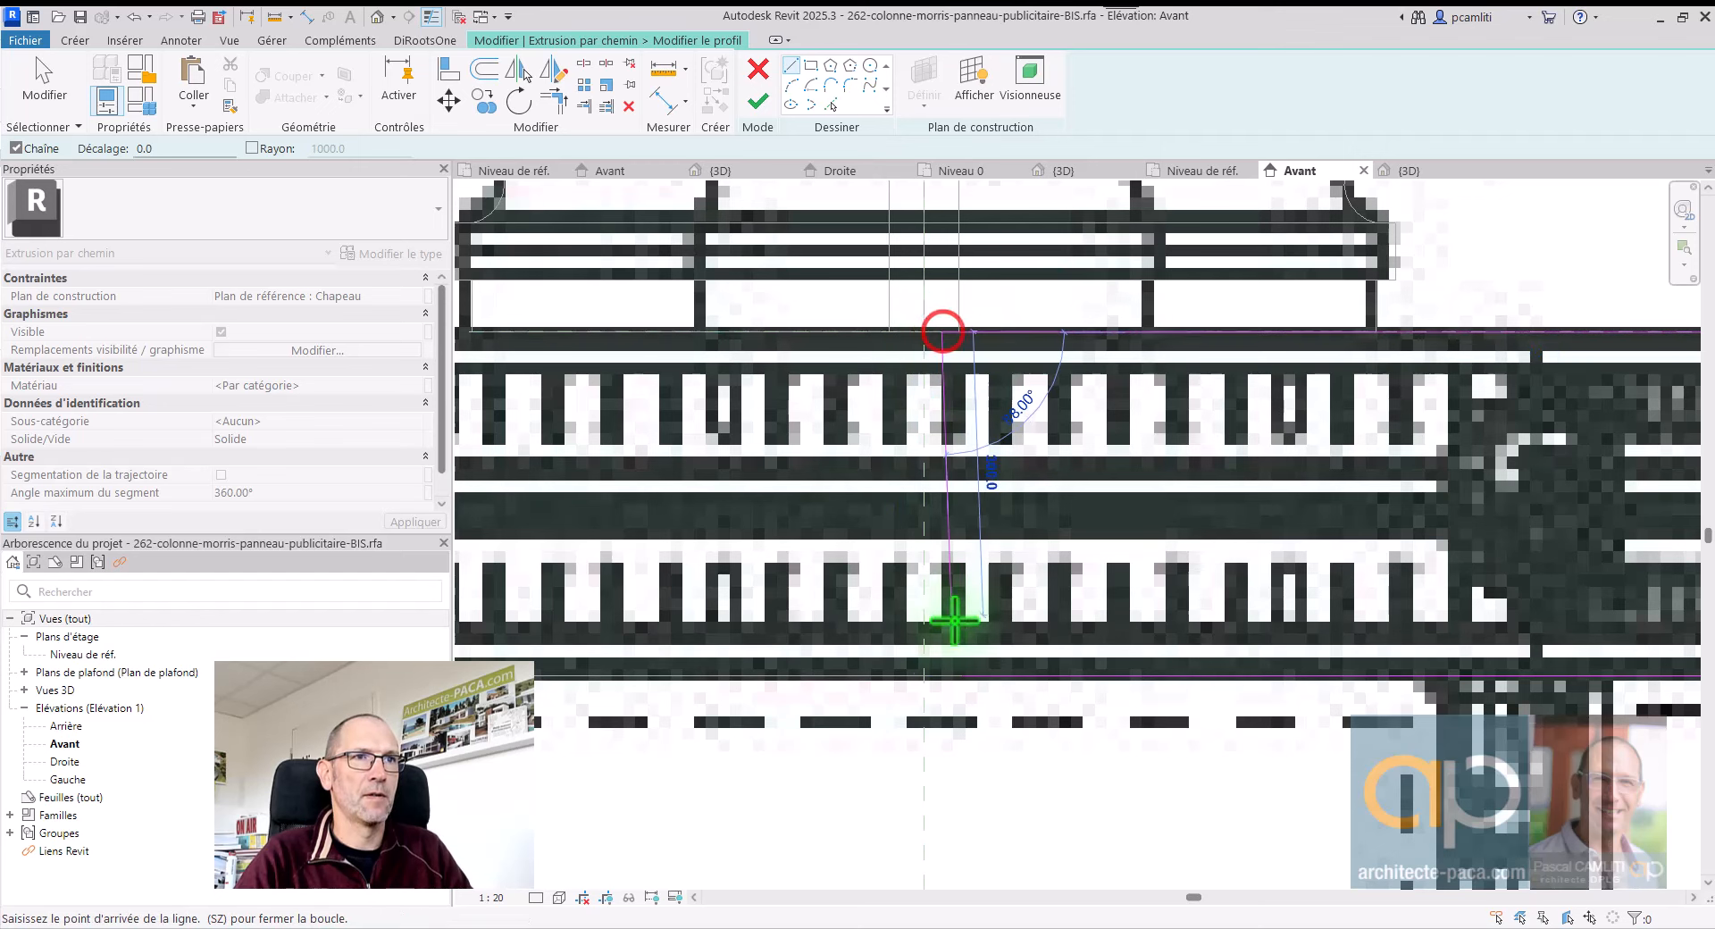
pyautogui.click(947, 675)
pyautogui.press('Escape')
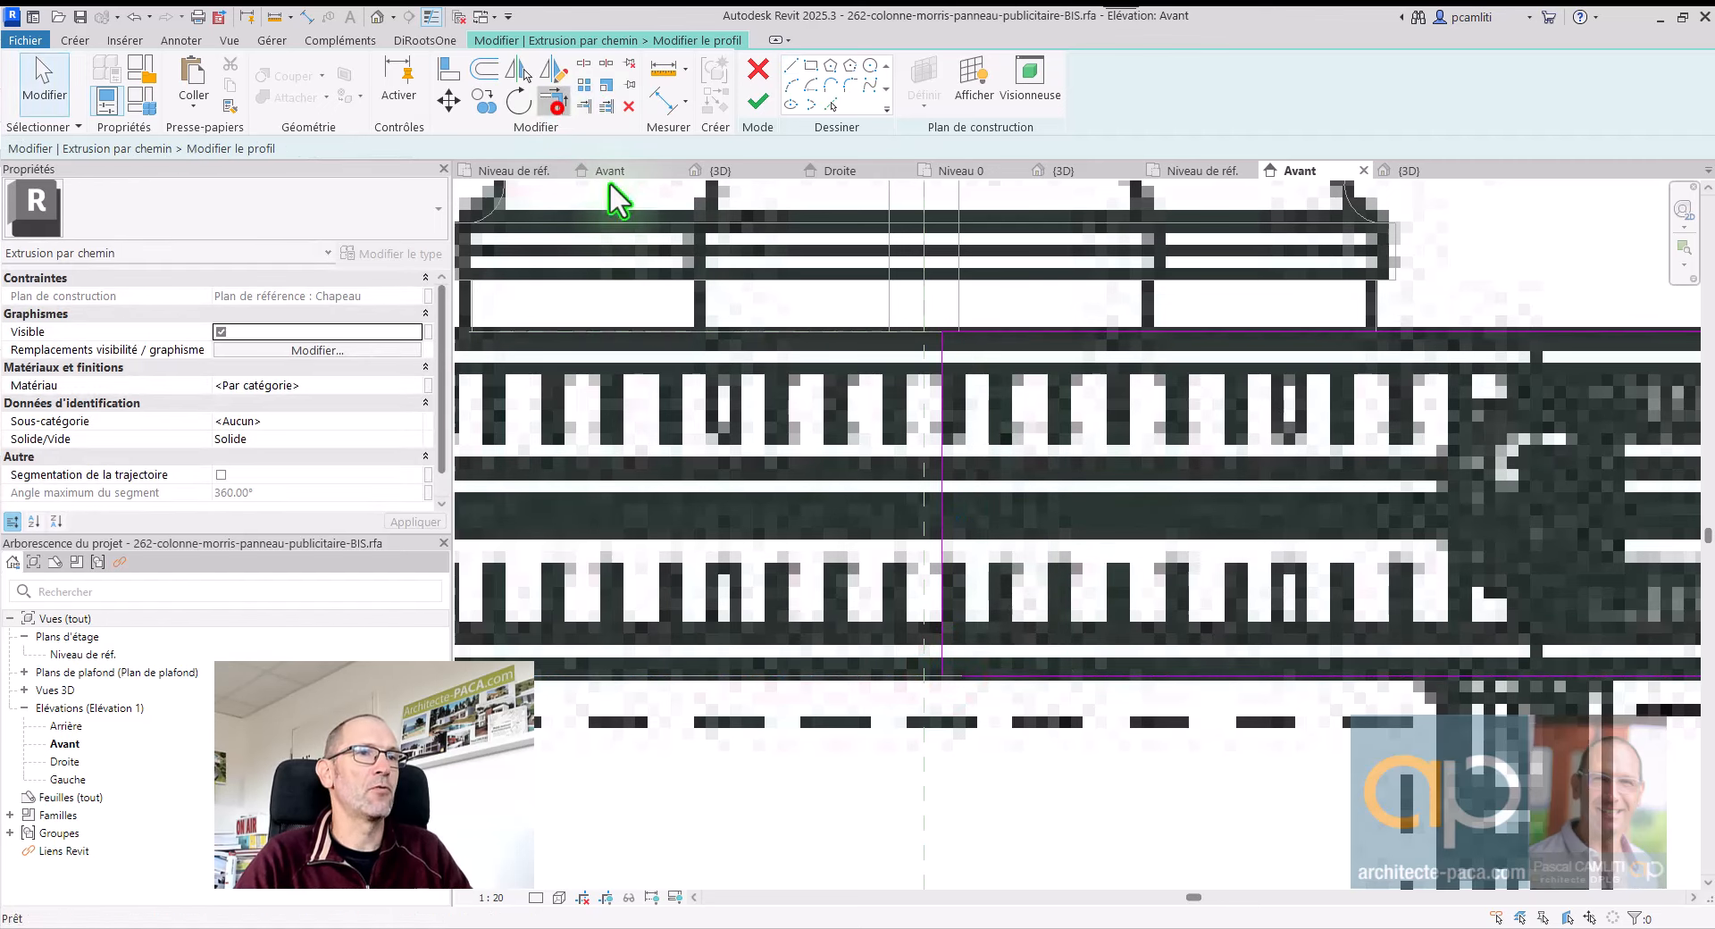
# Step: Trim the profile's inner vertical line and bottom edge into a corner beside the column axis
pyautogui.click(928, 670)
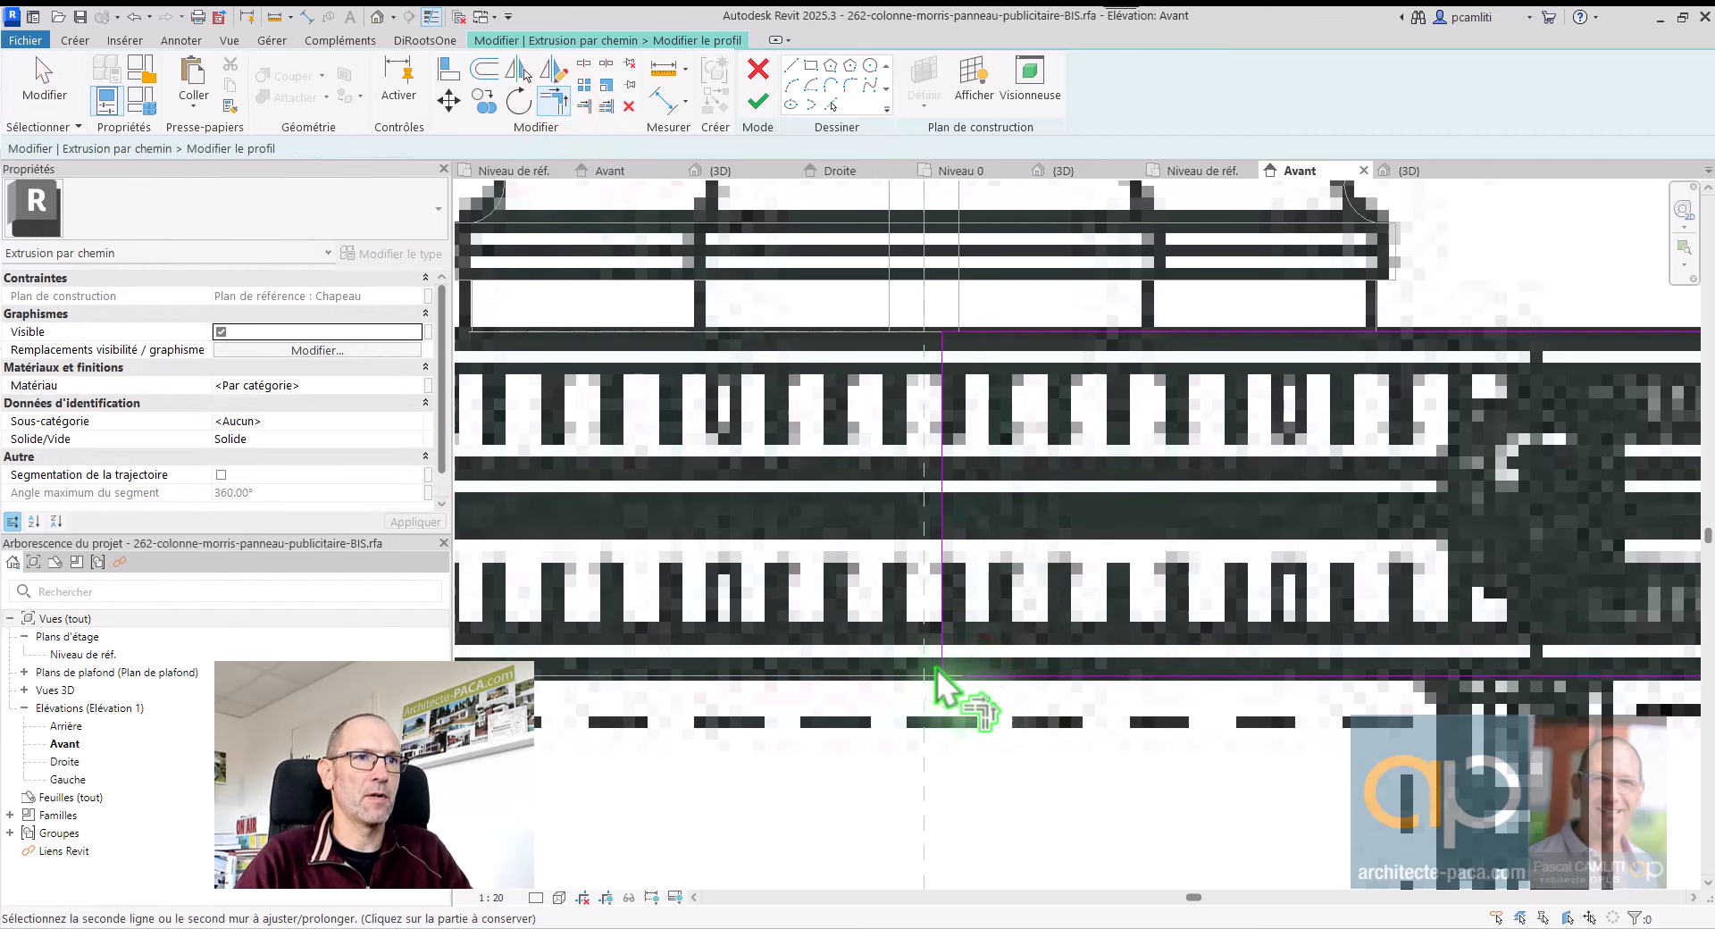
pyautogui.click(936, 668)
pyautogui.press('Escape')
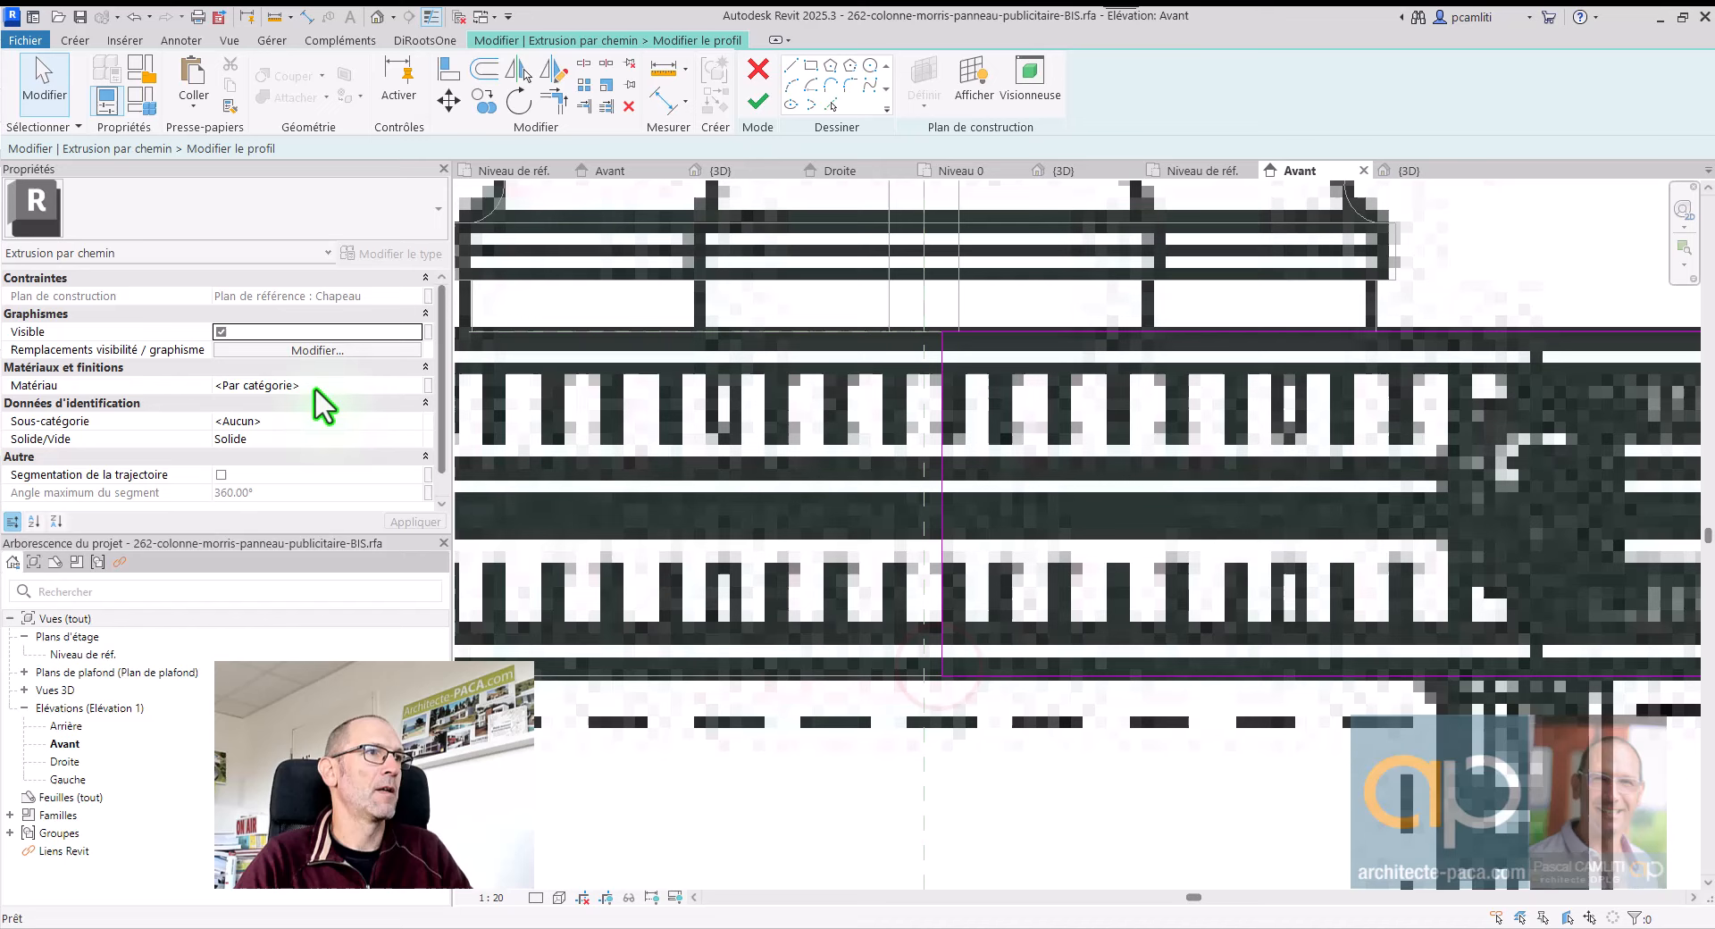
# Step: Associate the sweep's material with the Matériau_Colonne family parameter and finish both the profile and the sweep
pyautogui.click(429, 385)
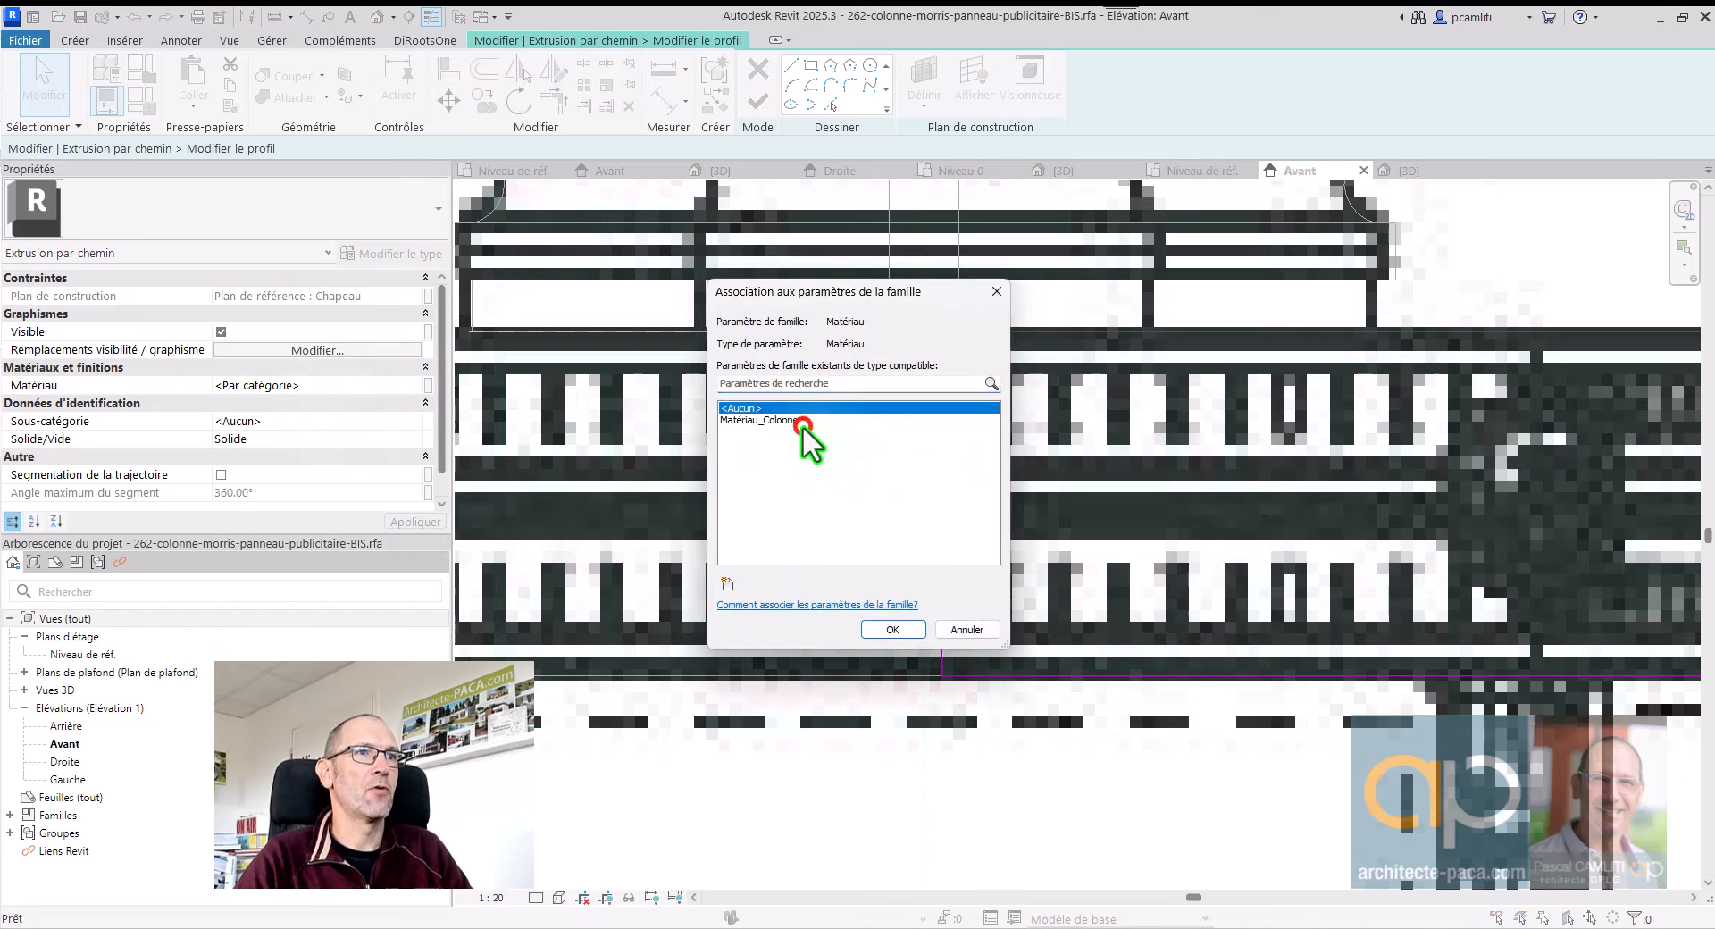
pyautogui.click(802, 421)
pyautogui.click(892, 628)
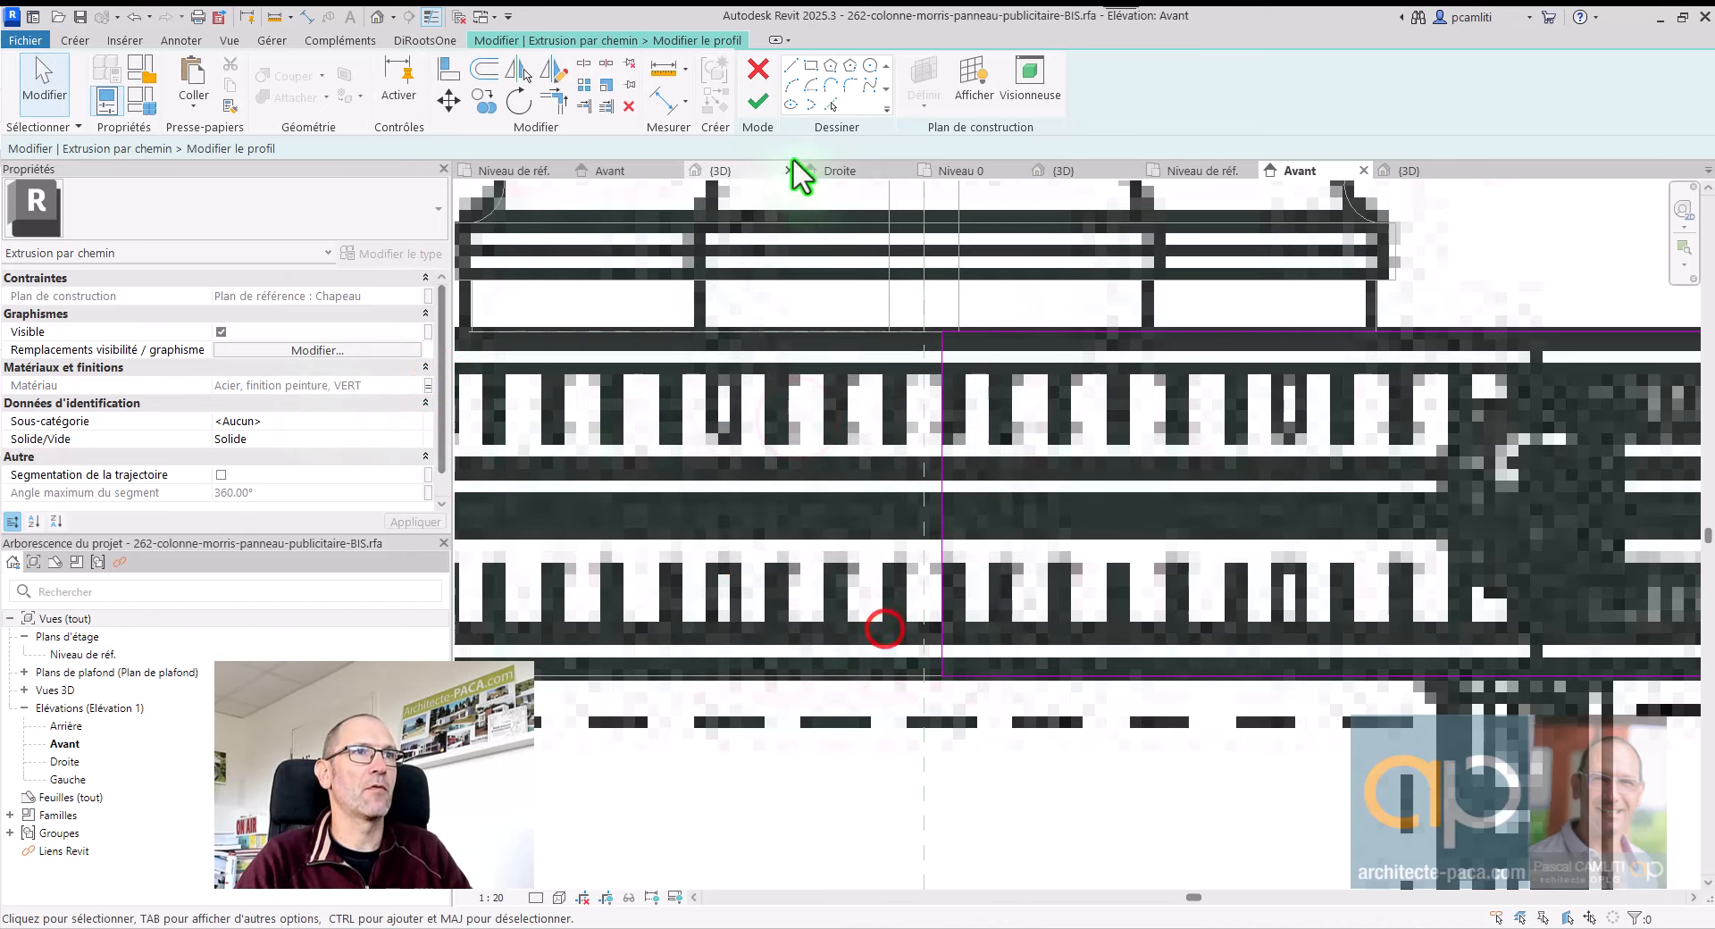
pyautogui.click(756, 99)
pyautogui.click(755, 100)
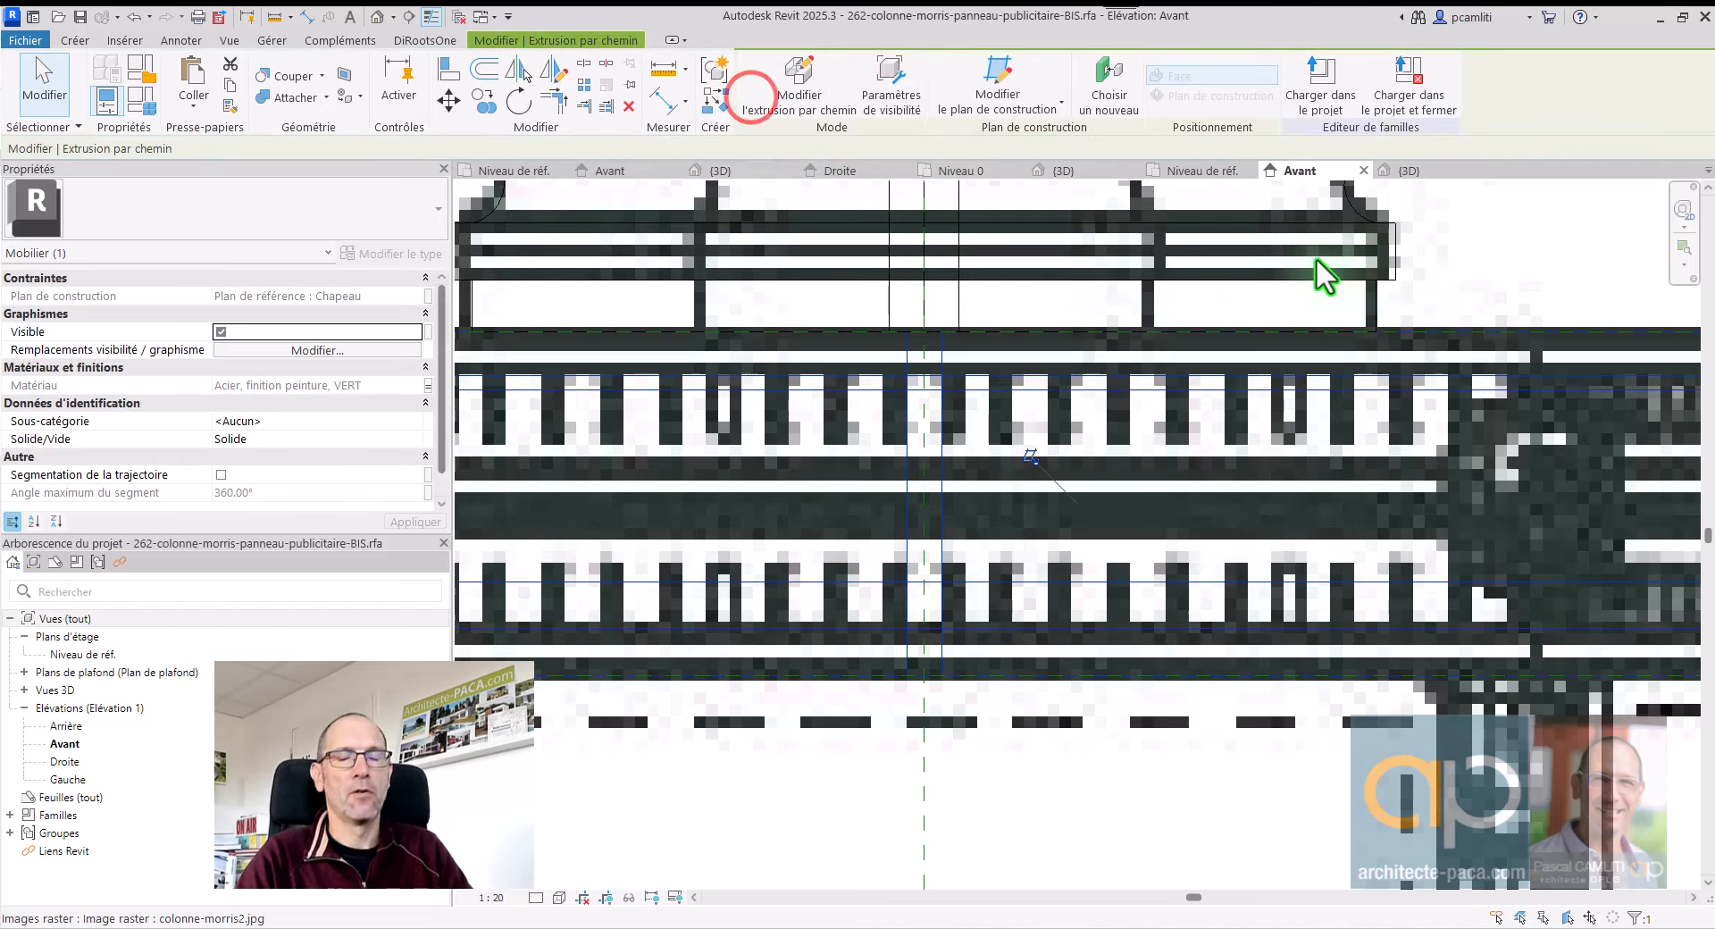
# Step: In the 3D view, enable path segmentation on the canopy sweep with a maximum segment angle of 60°
pyautogui.hotkey('ctrl', 'Tab')
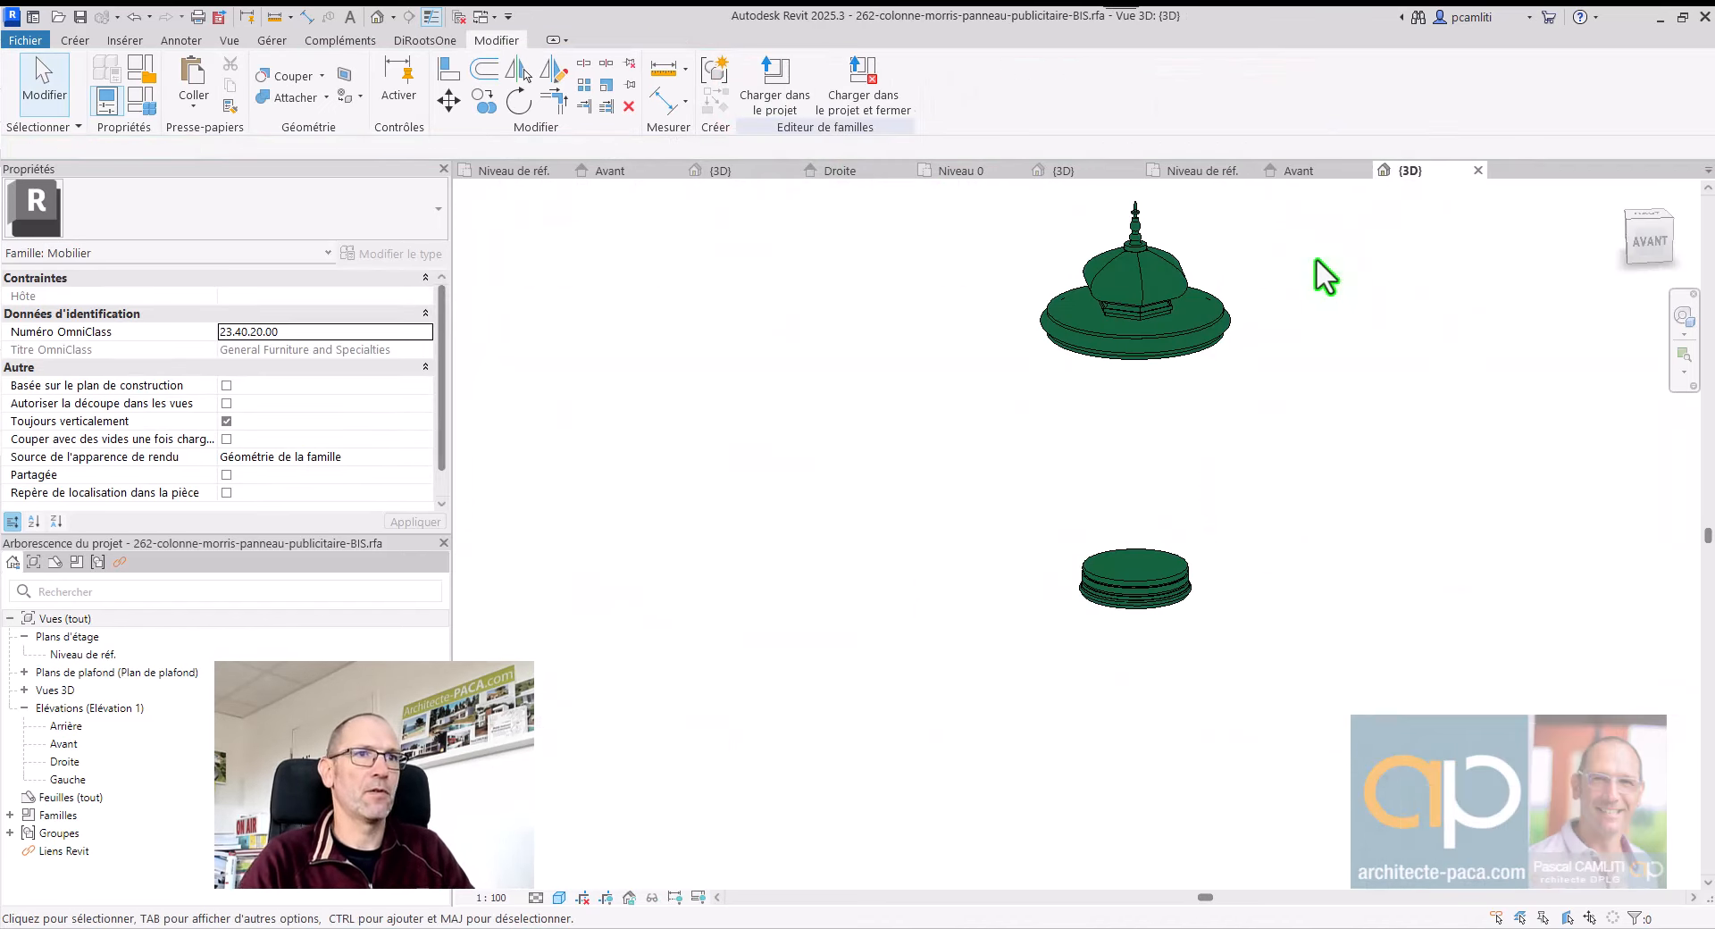
pyautogui.click(1226, 315)
pyautogui.click(221, 474)
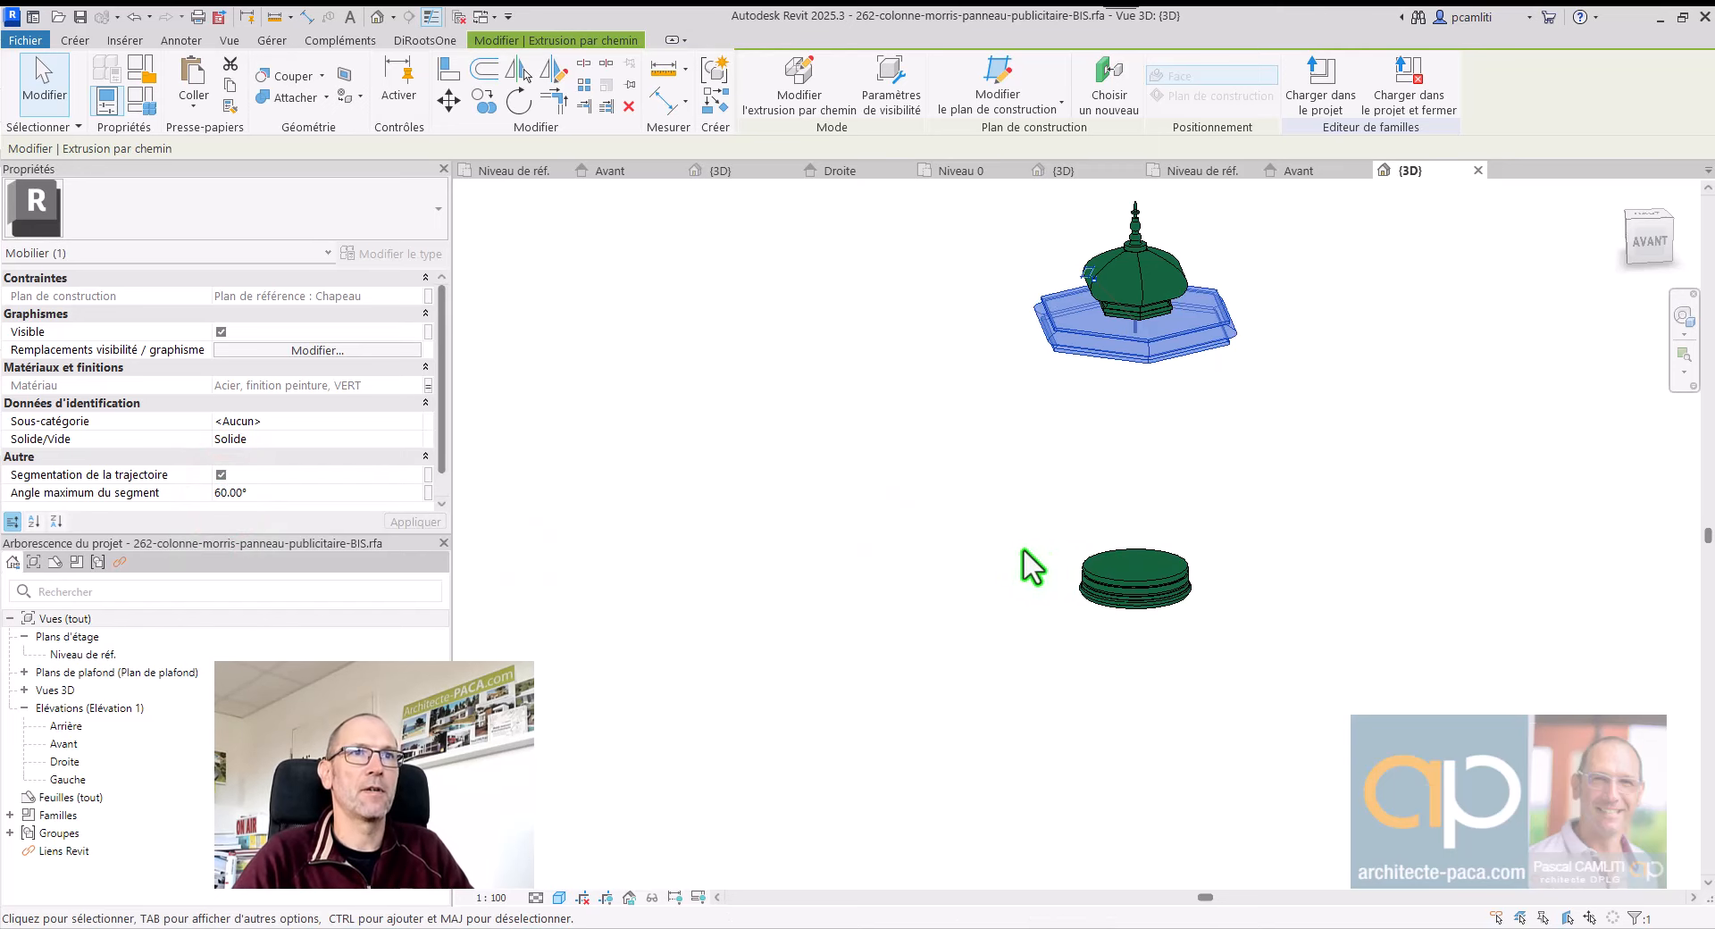
pyautogui.click(993, 543)
pyautogui.keyDown('shift'); pyautogui.moveTo(999, 547); pyautogui.dragTo(1063, 596, button='middle'); pyautogui.keyUp('shift')
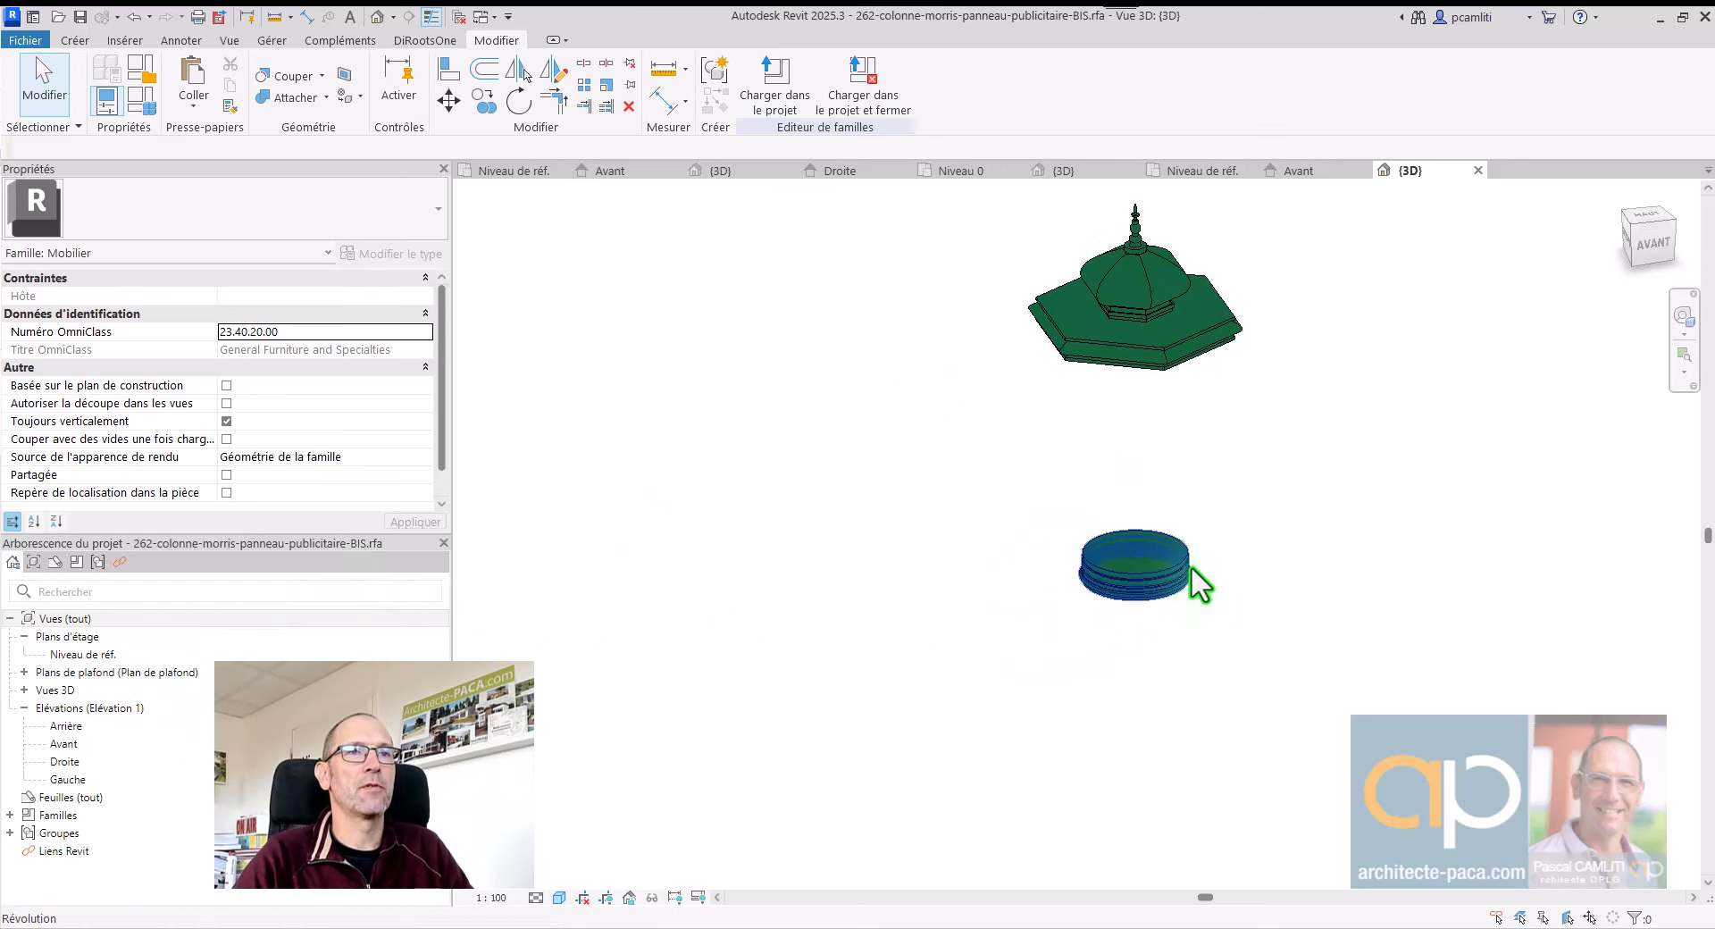
# Step: In the front elevation, name the horizontal reference plane at the top of the column's pedestal "base"
pyautogui.click(1322, 171)
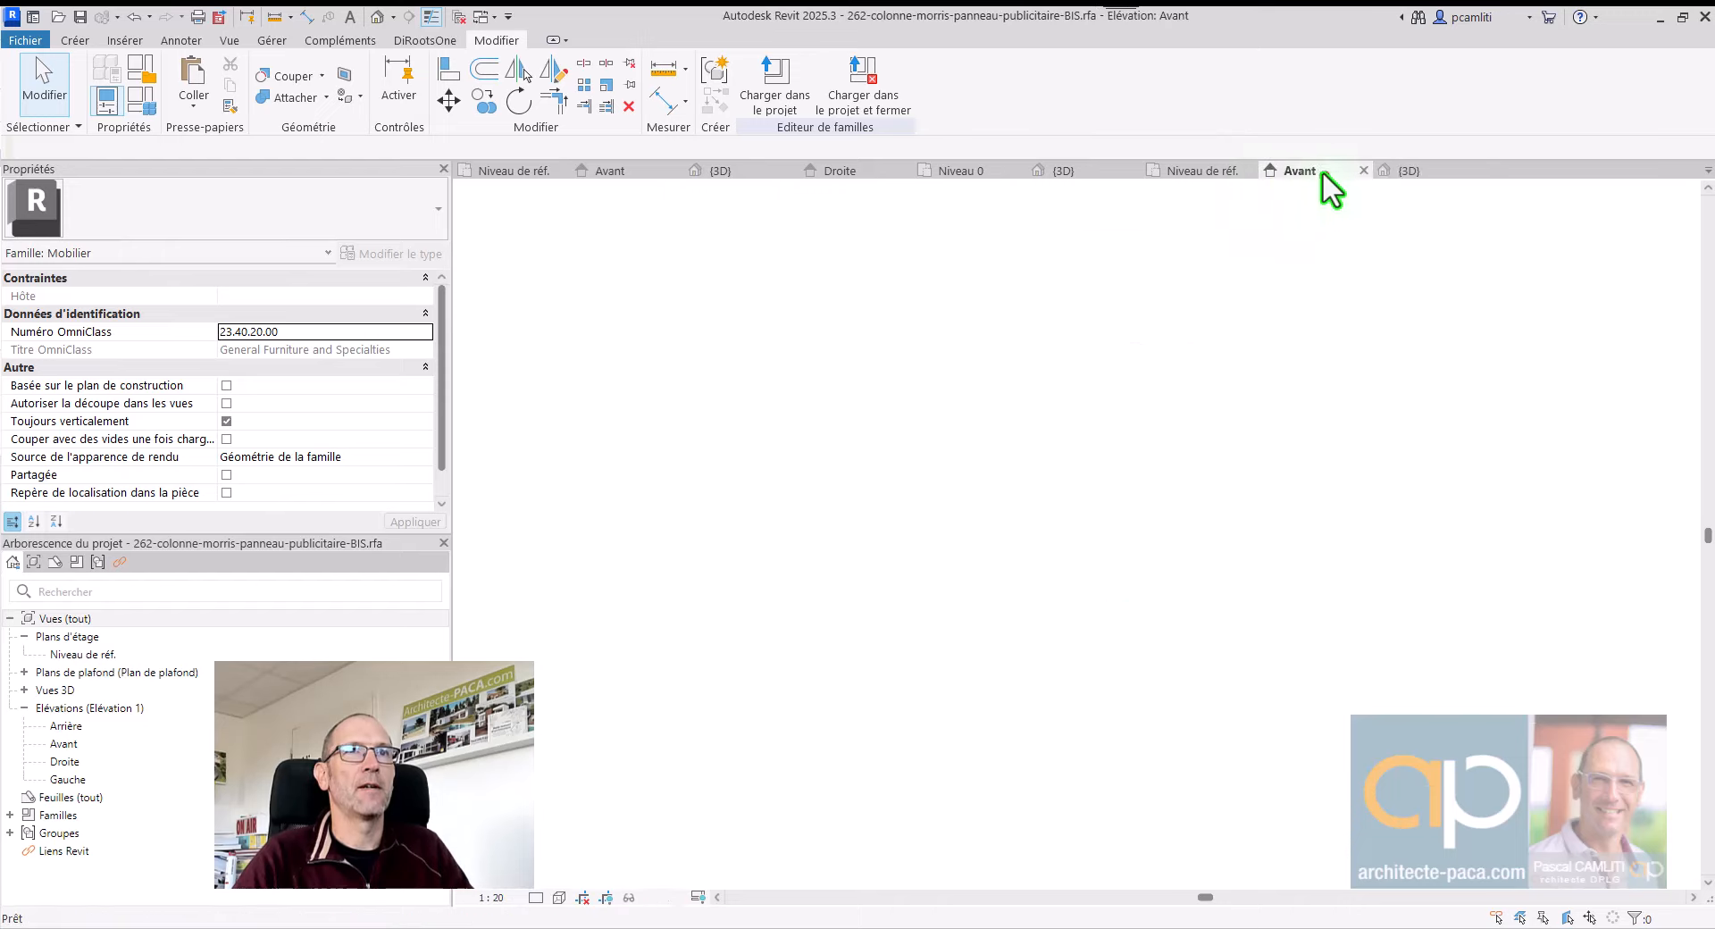
pyautogui.scroll(-5, 1233, 518)
pyautogui.scroll(5, 1299, 636)
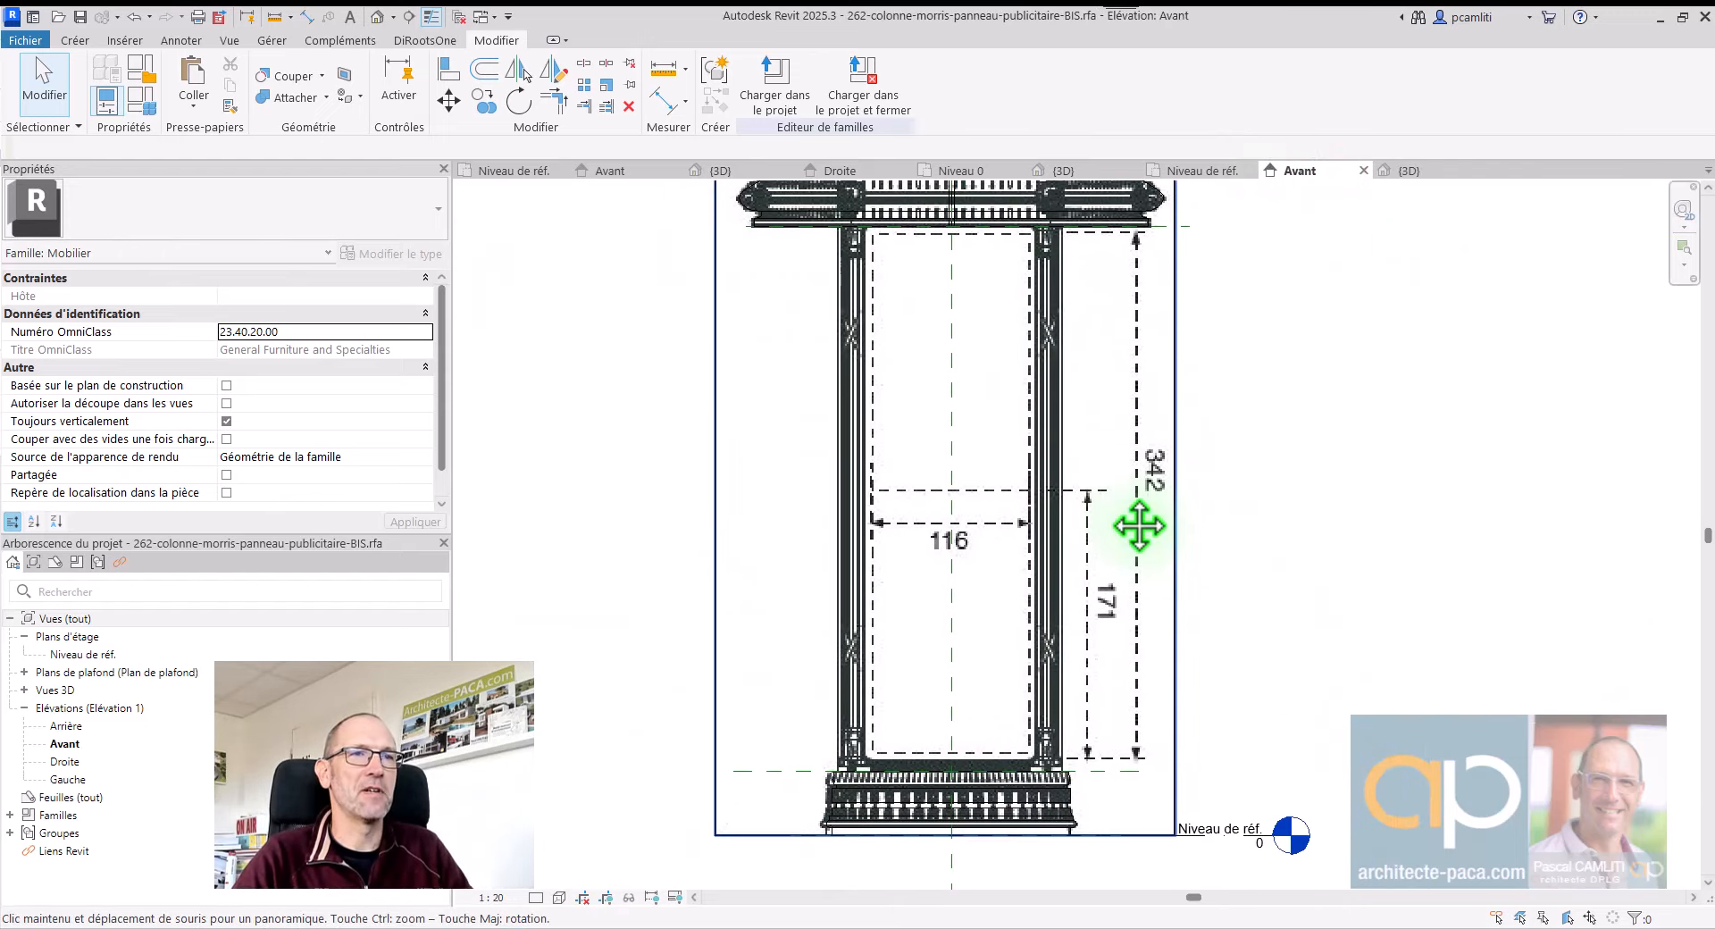
pyautogui.click(1113, 766)
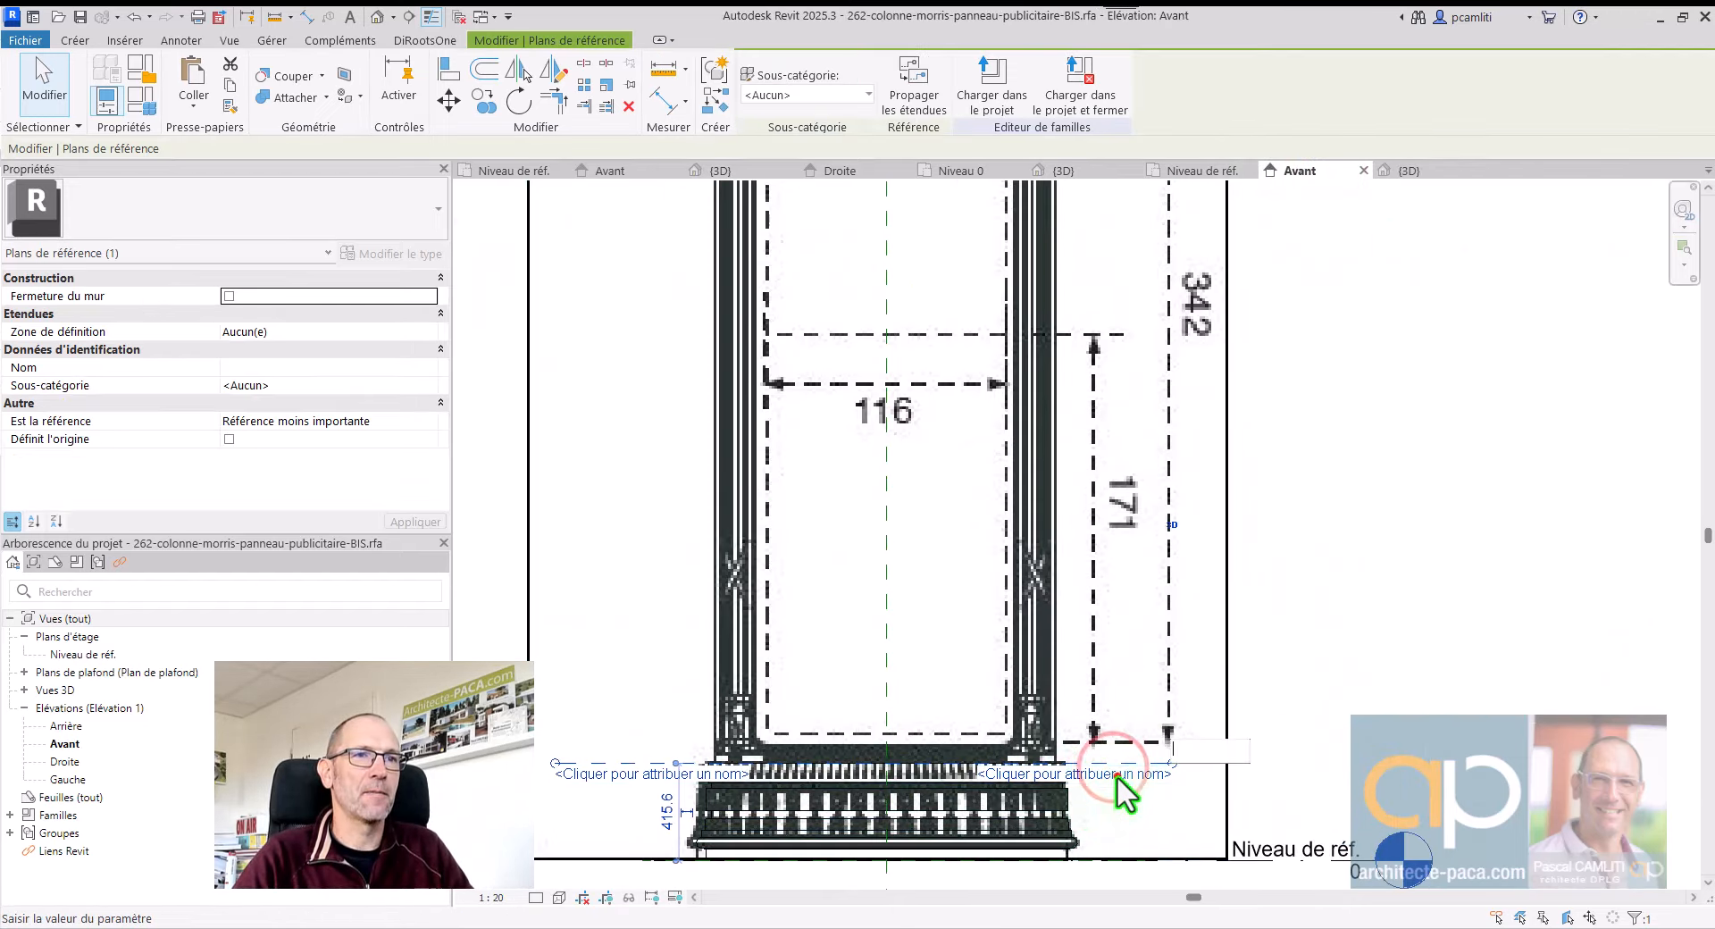
pyautogui.write('base')
pyautogui.press('Return')
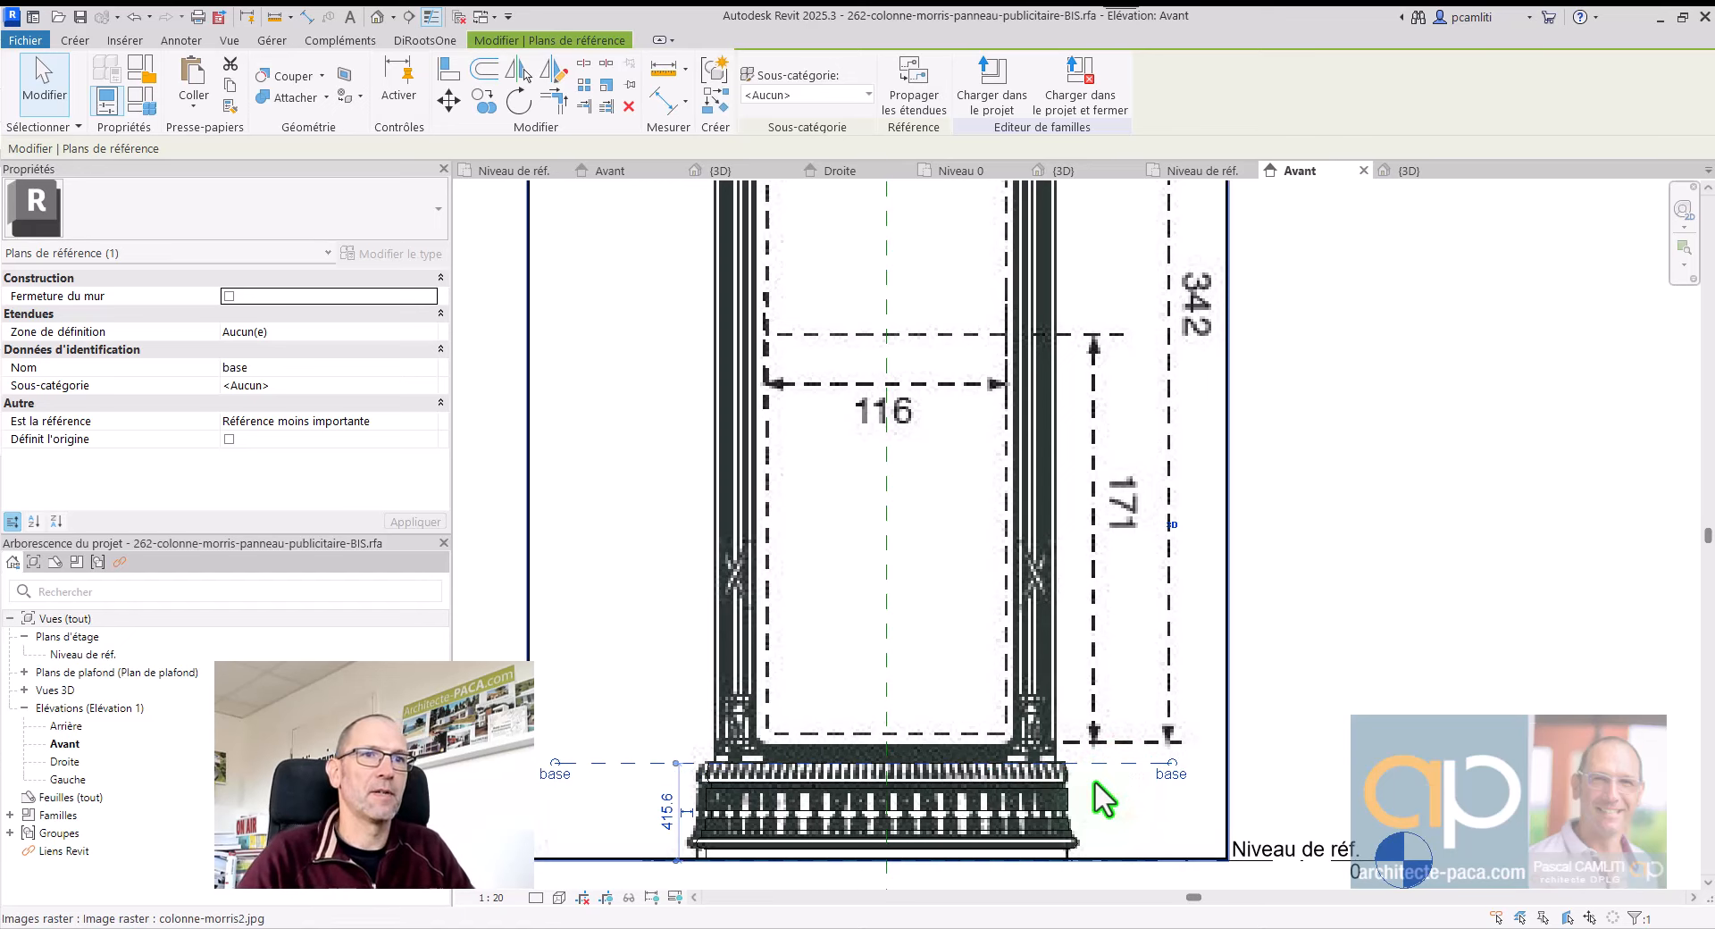
pyautogui.click(1431, 586)
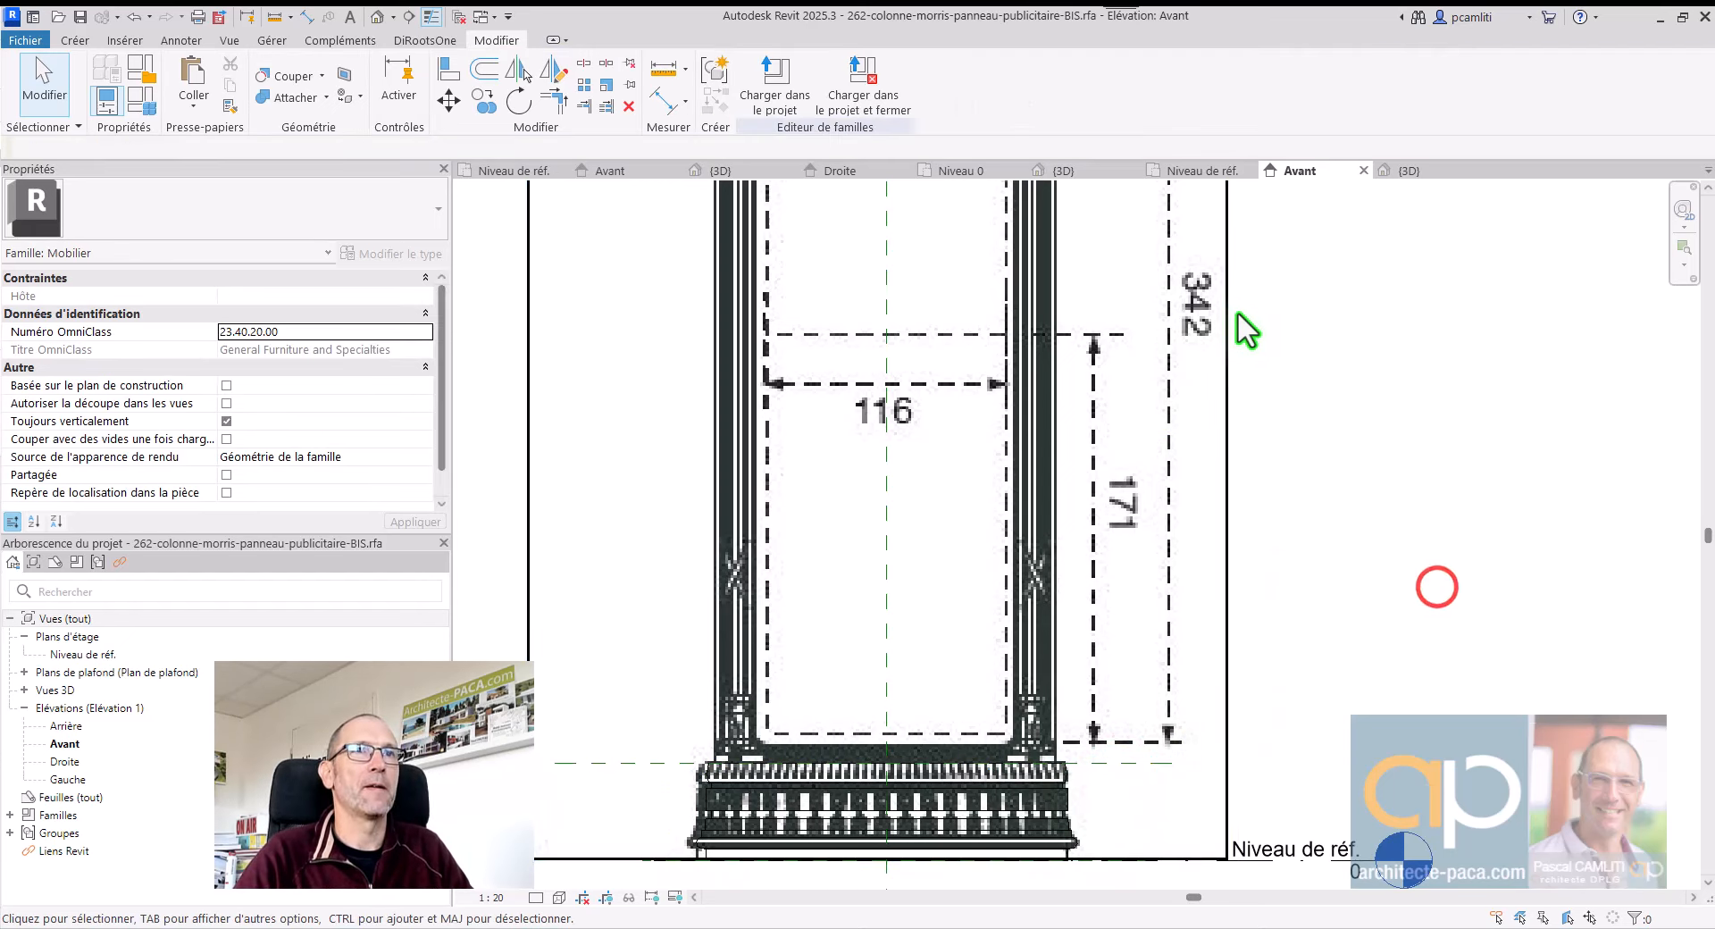
# Step: In the Niveau de réf. plan, start an extrusion and sketch a circle of radius 720 centred on the column axis
pyautogui.click(1179, 170)
pyautogui.scroll(-3, 1188, 345)
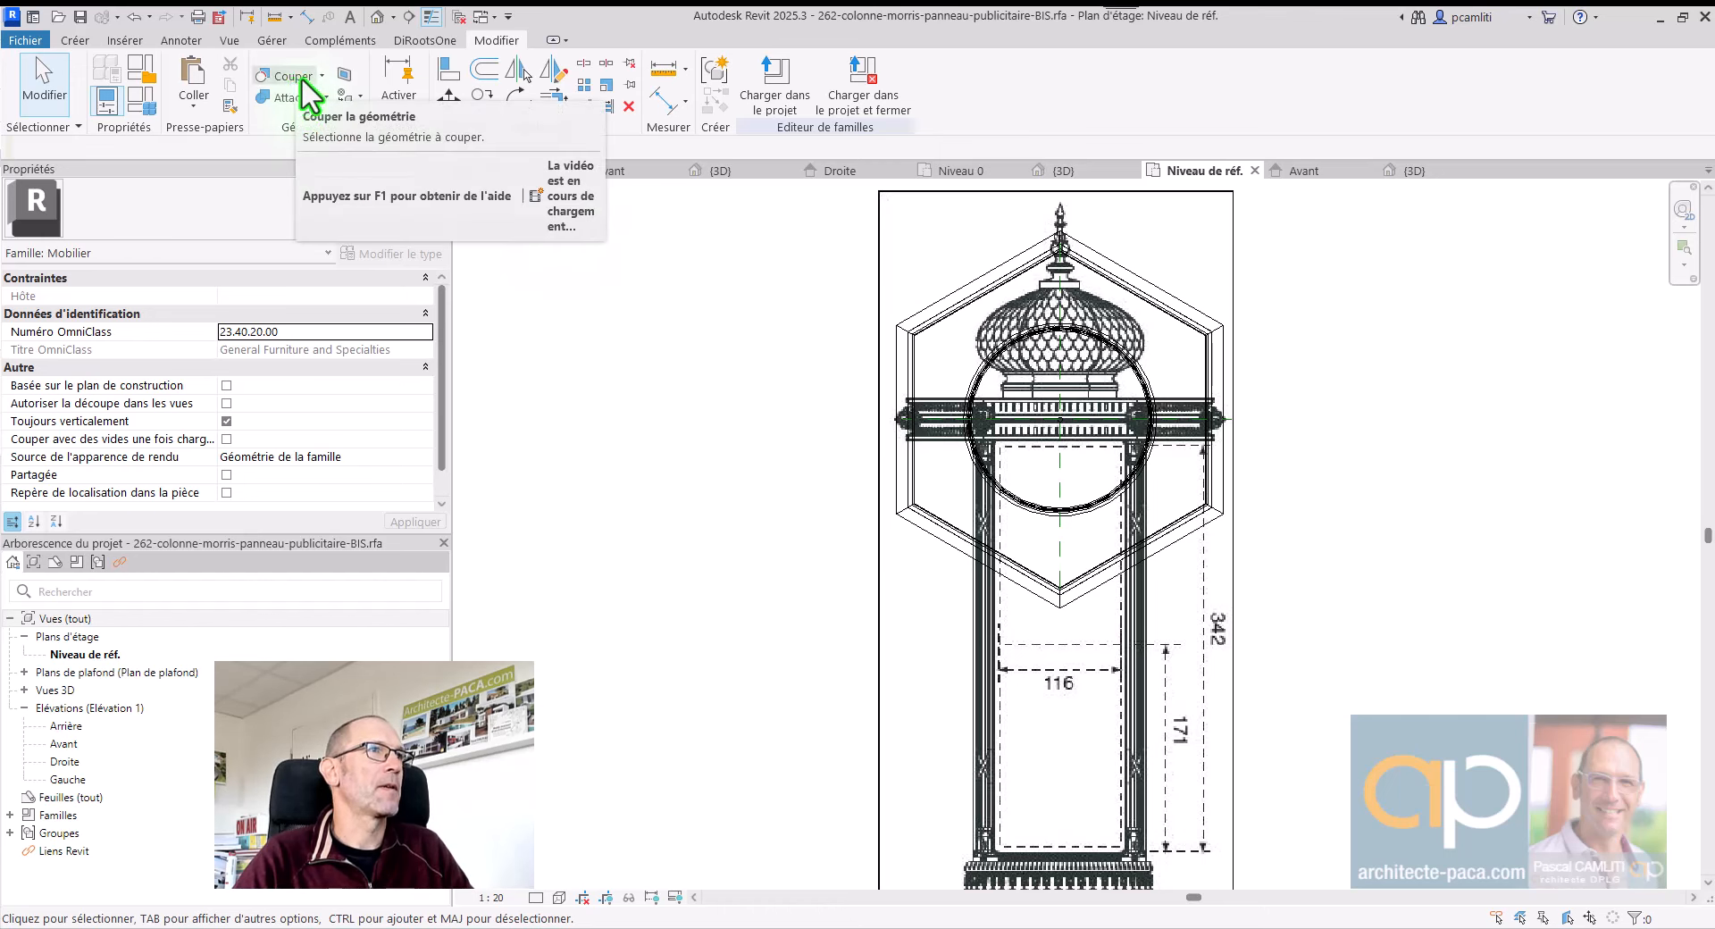
pyautogui.click(75, 40)
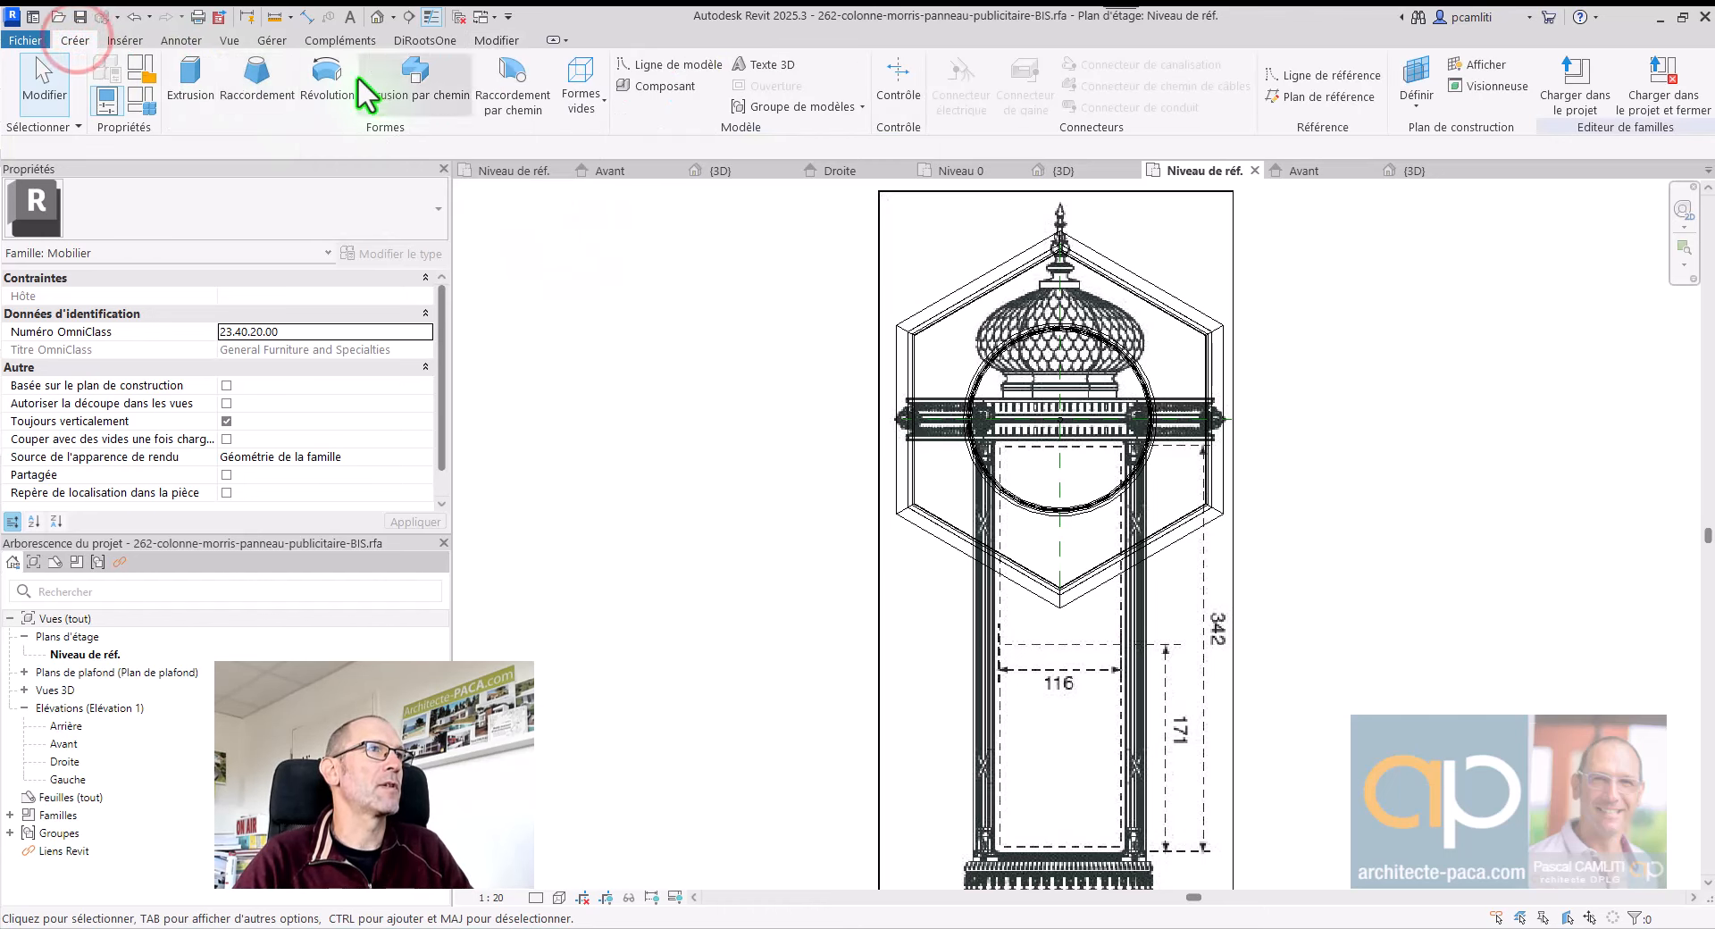
pyautogui.click(197, 83)
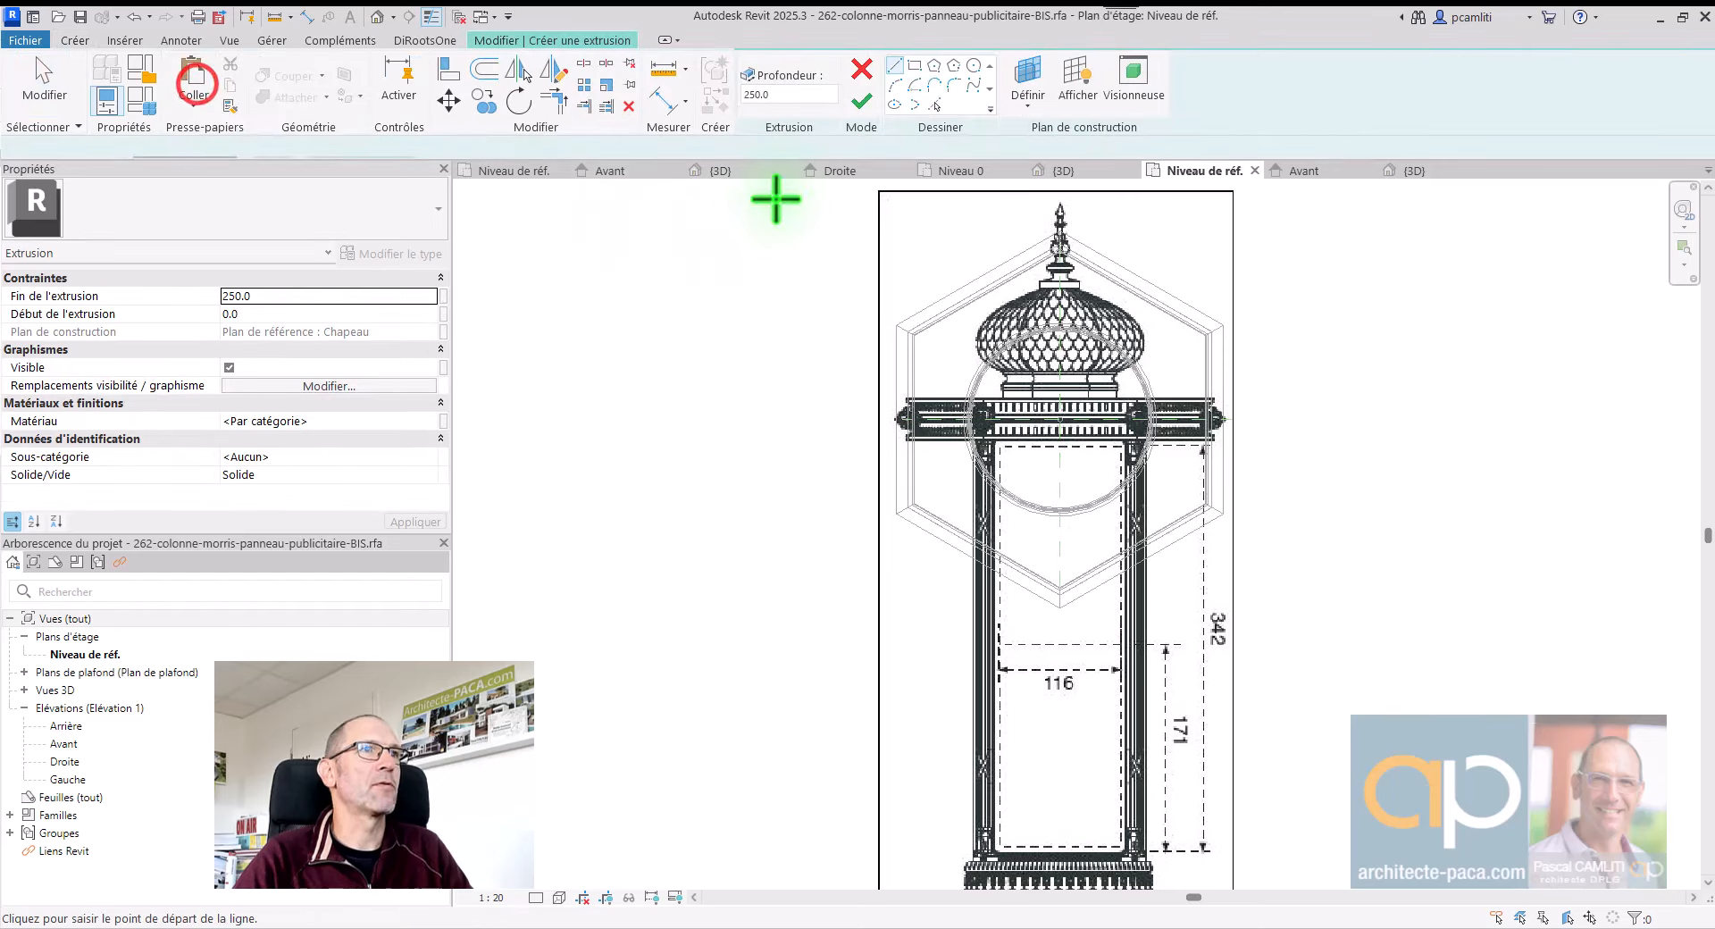
pyautogui.click(973, 66)
pyautogui.scroll(5, 1063, 424)
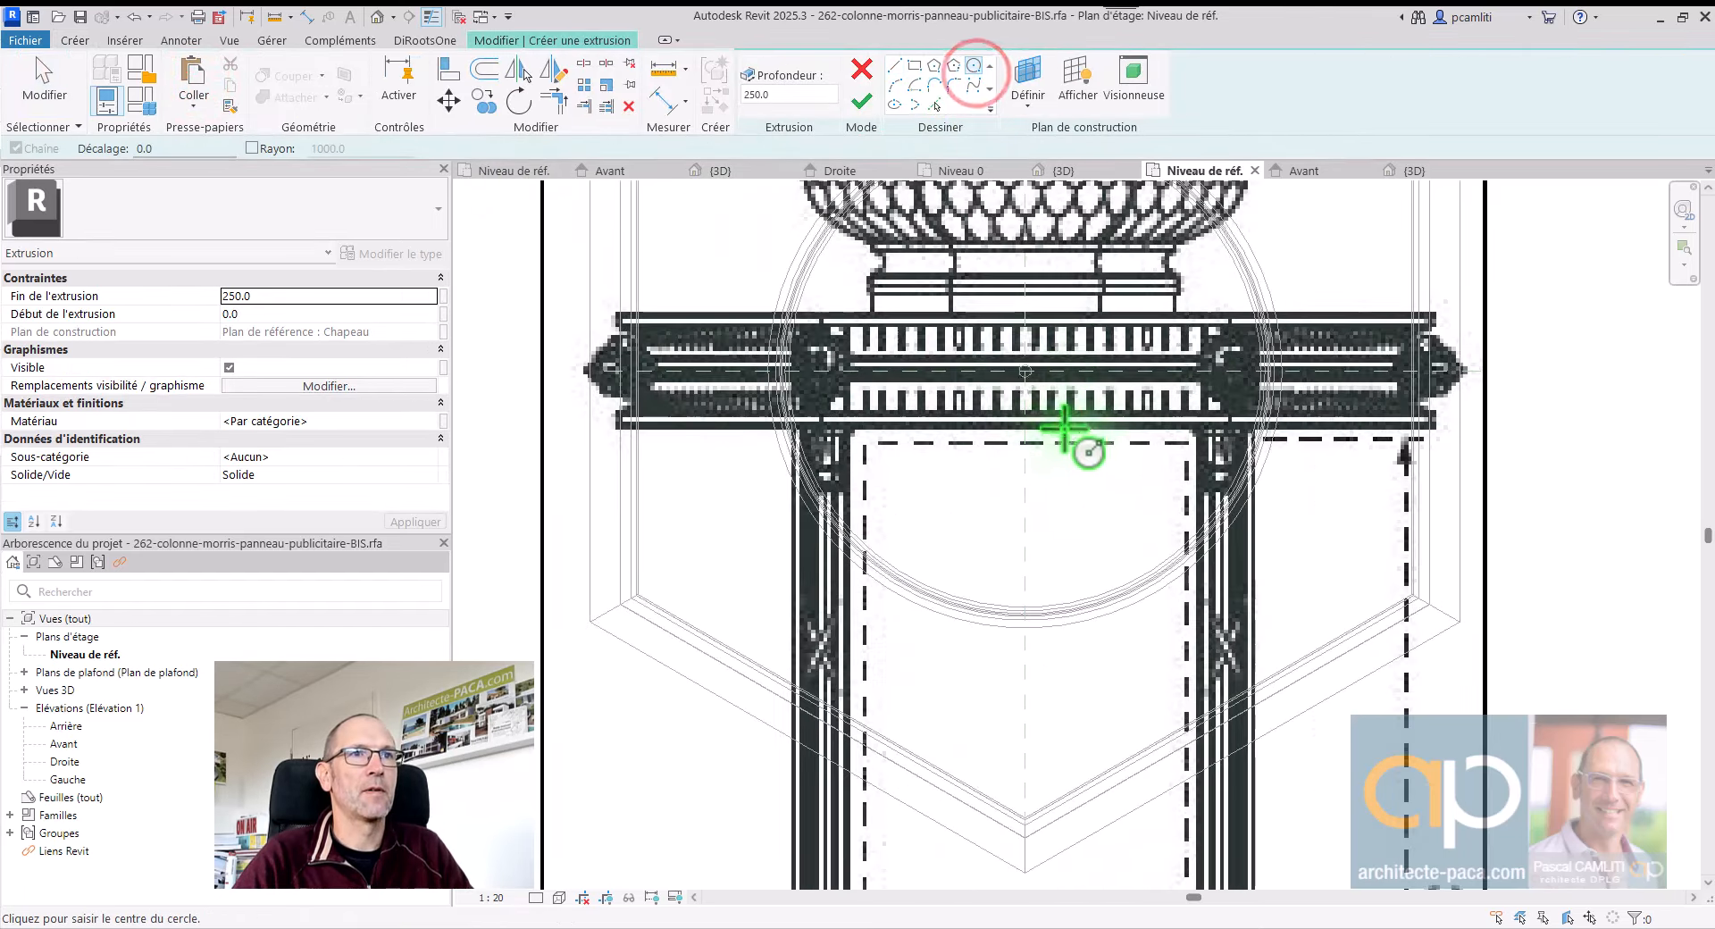
pyautogui.scroll(4, 1028, 370)
pyautogui.click(1026, 364)
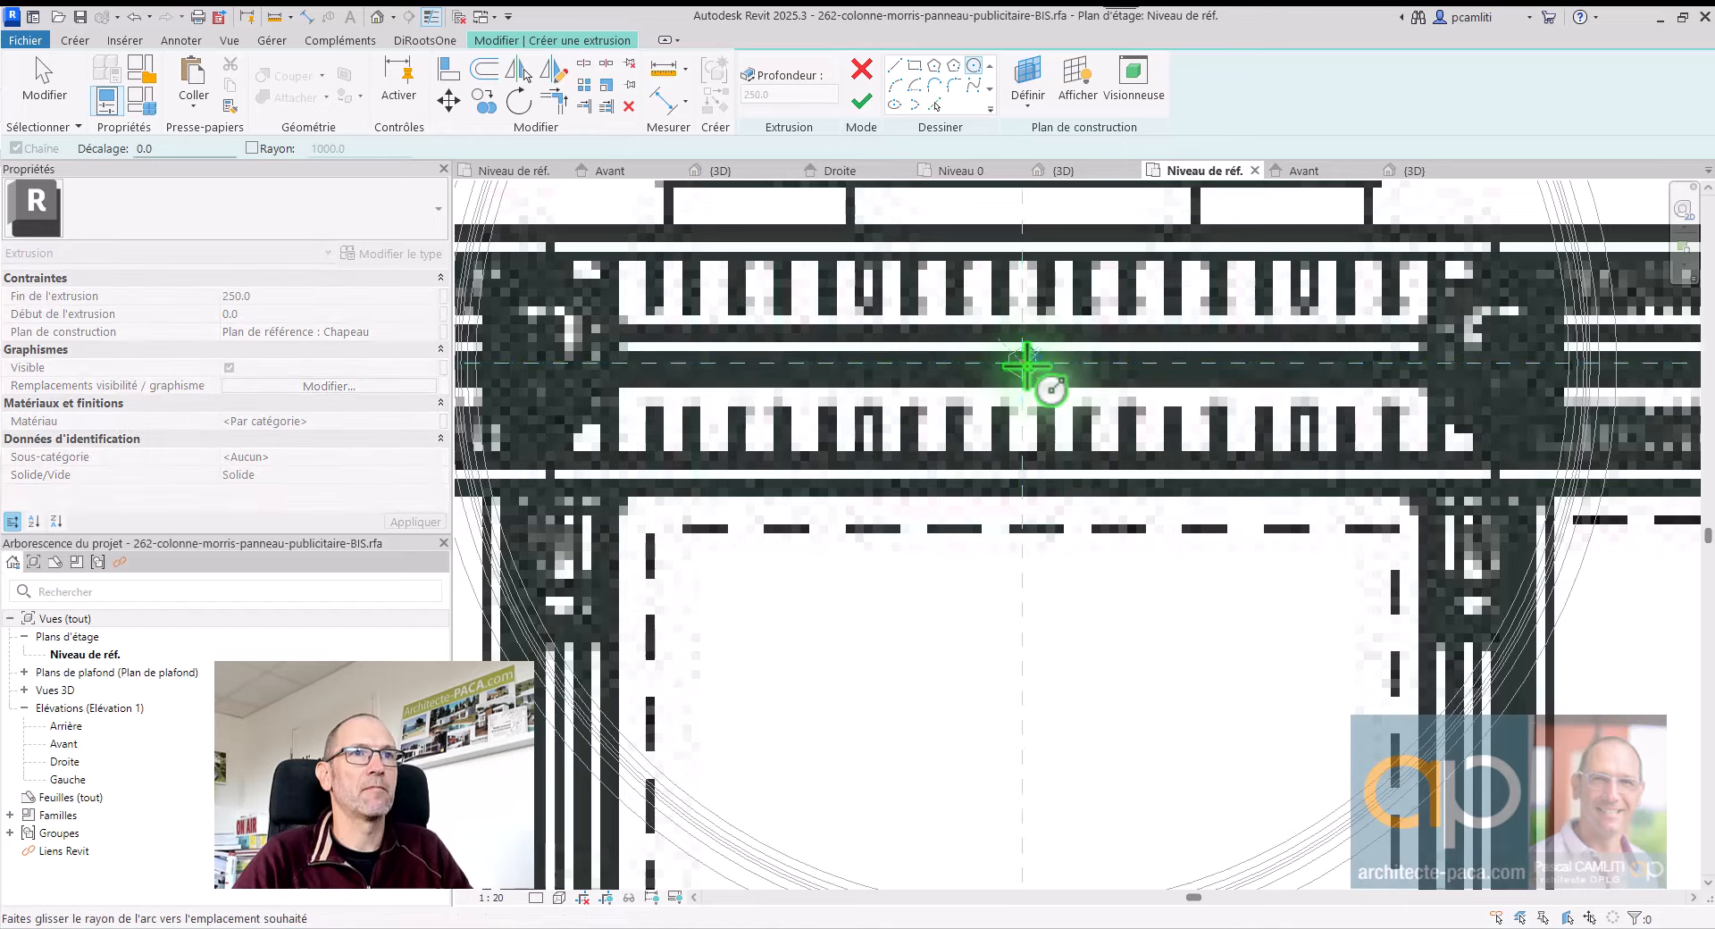
pyautogui.scroll(-3, 1026, 365)
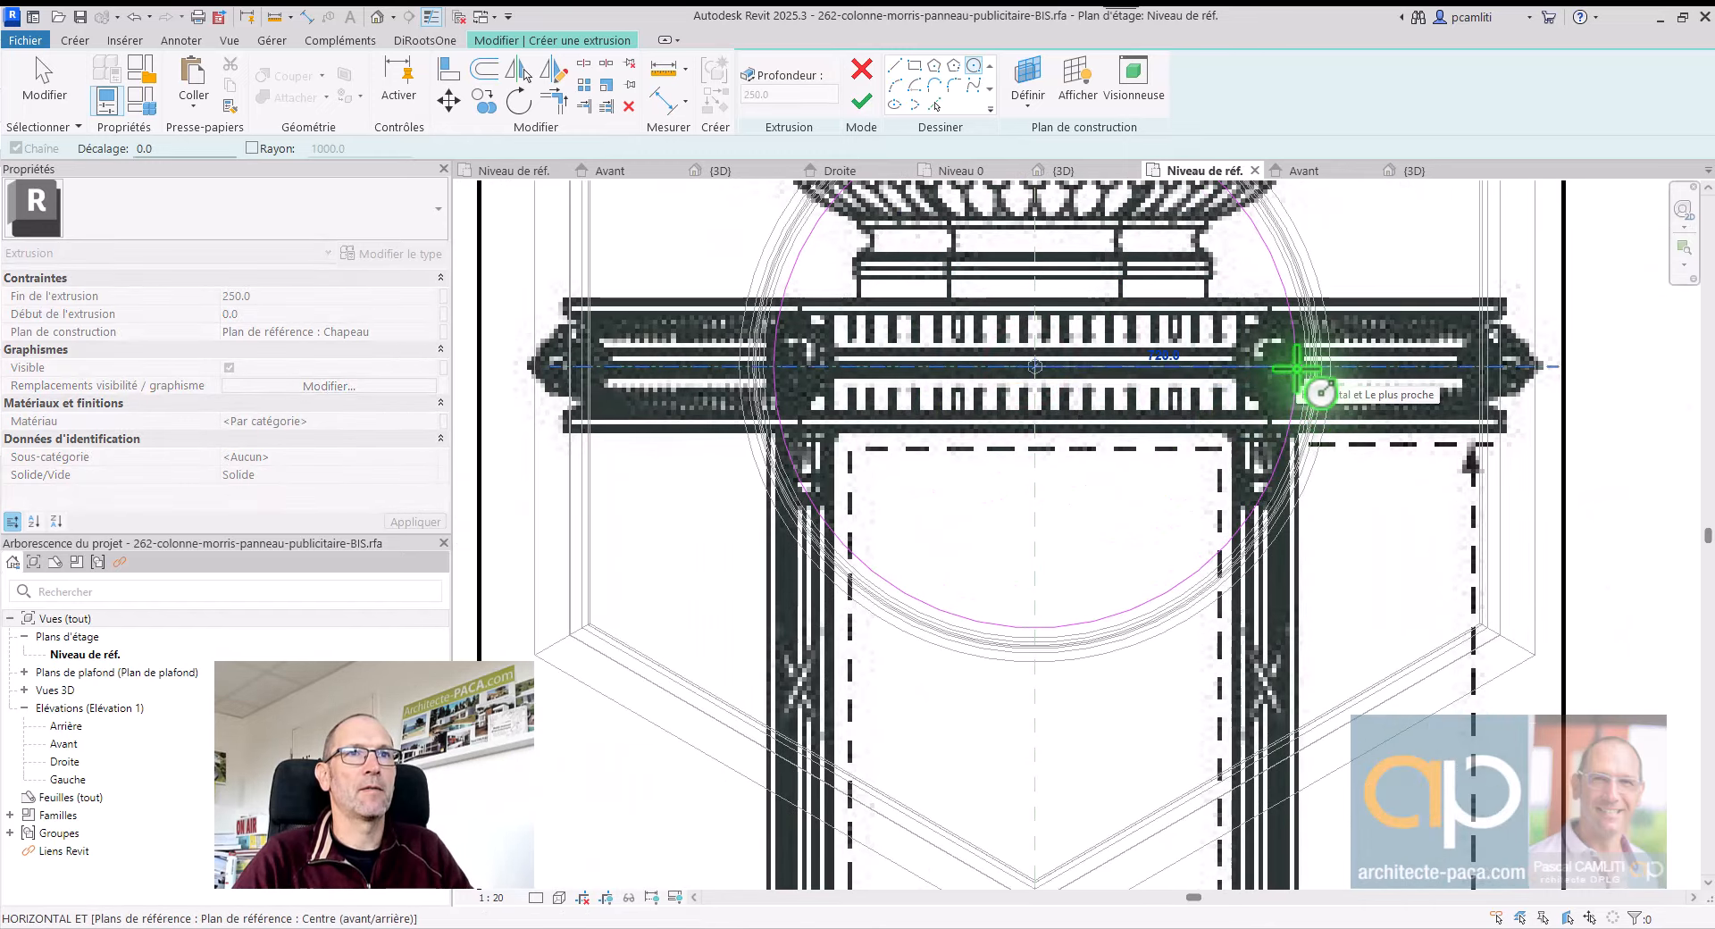
pyautogui.scroll(3, 1296, 367)
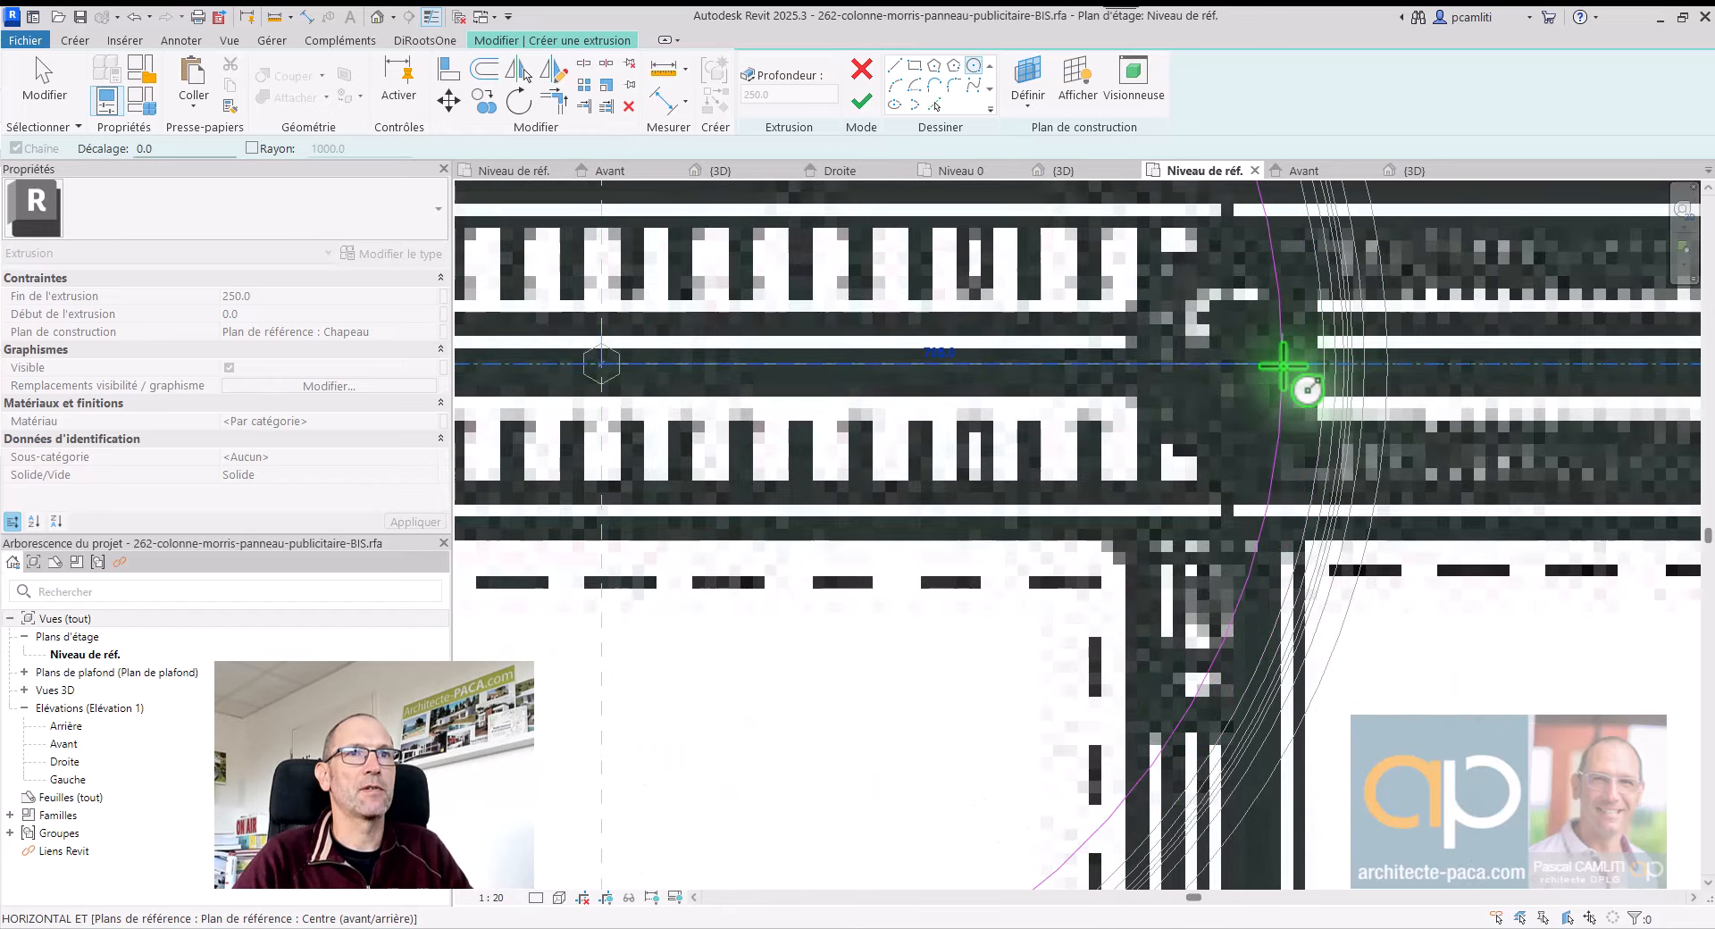
pyautogui.click(1284, 366)
pyautogui.click(929, 323)
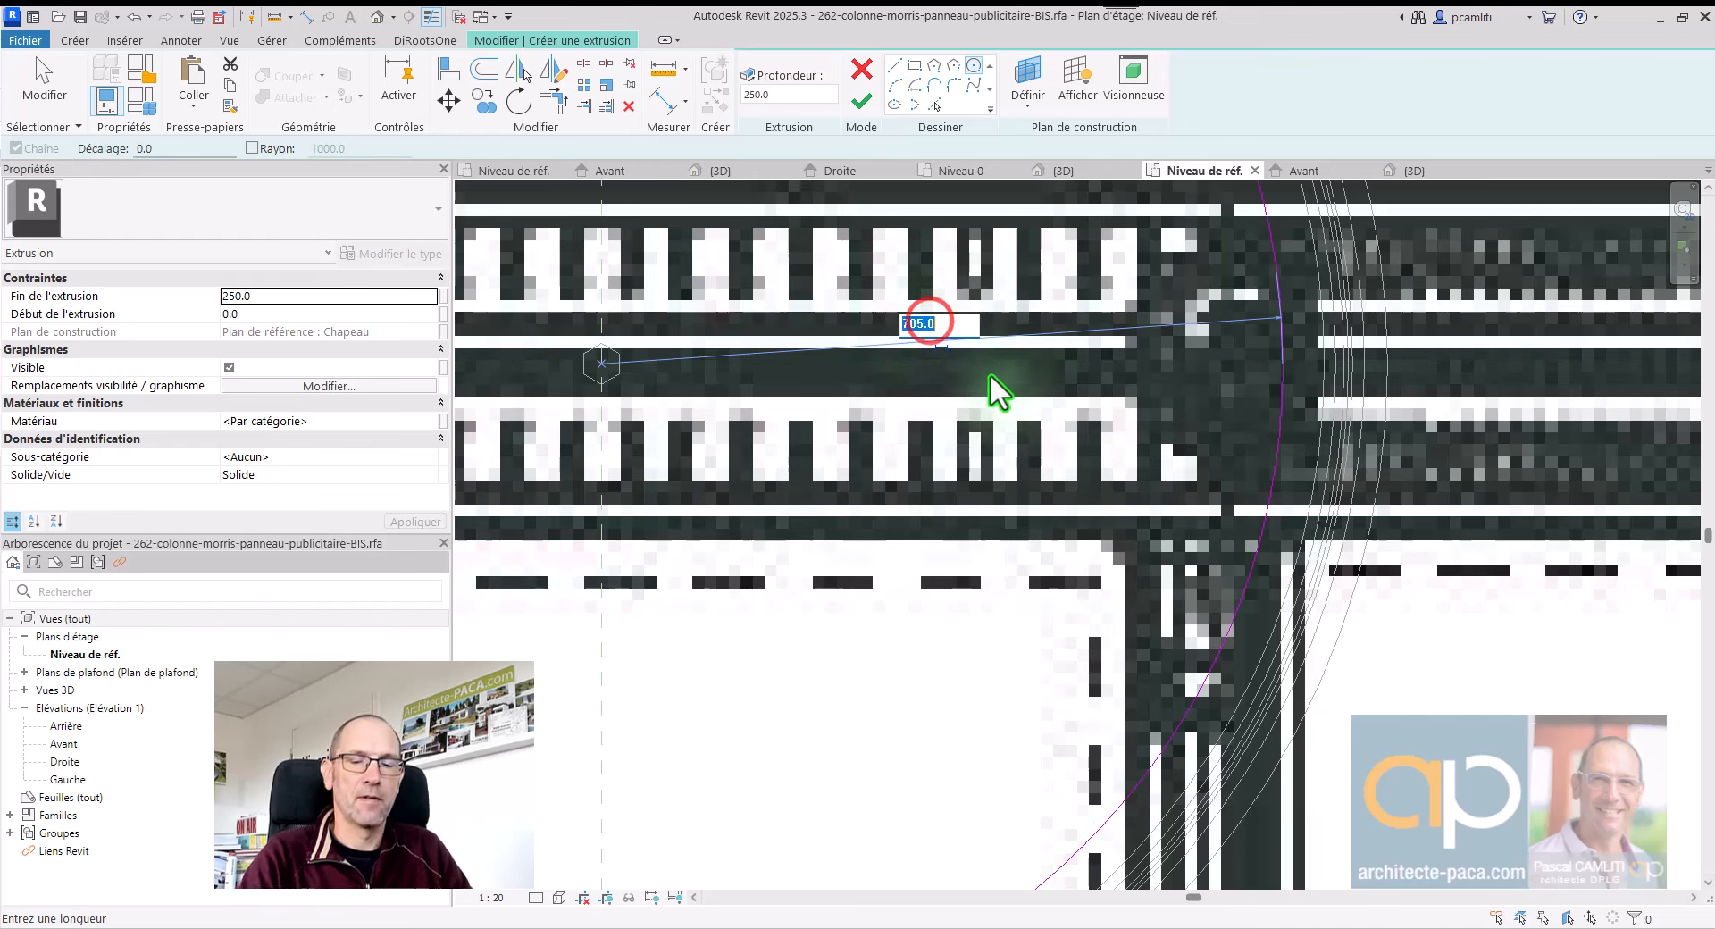
pyautogui.write('720')
pyautogui.press('Return')
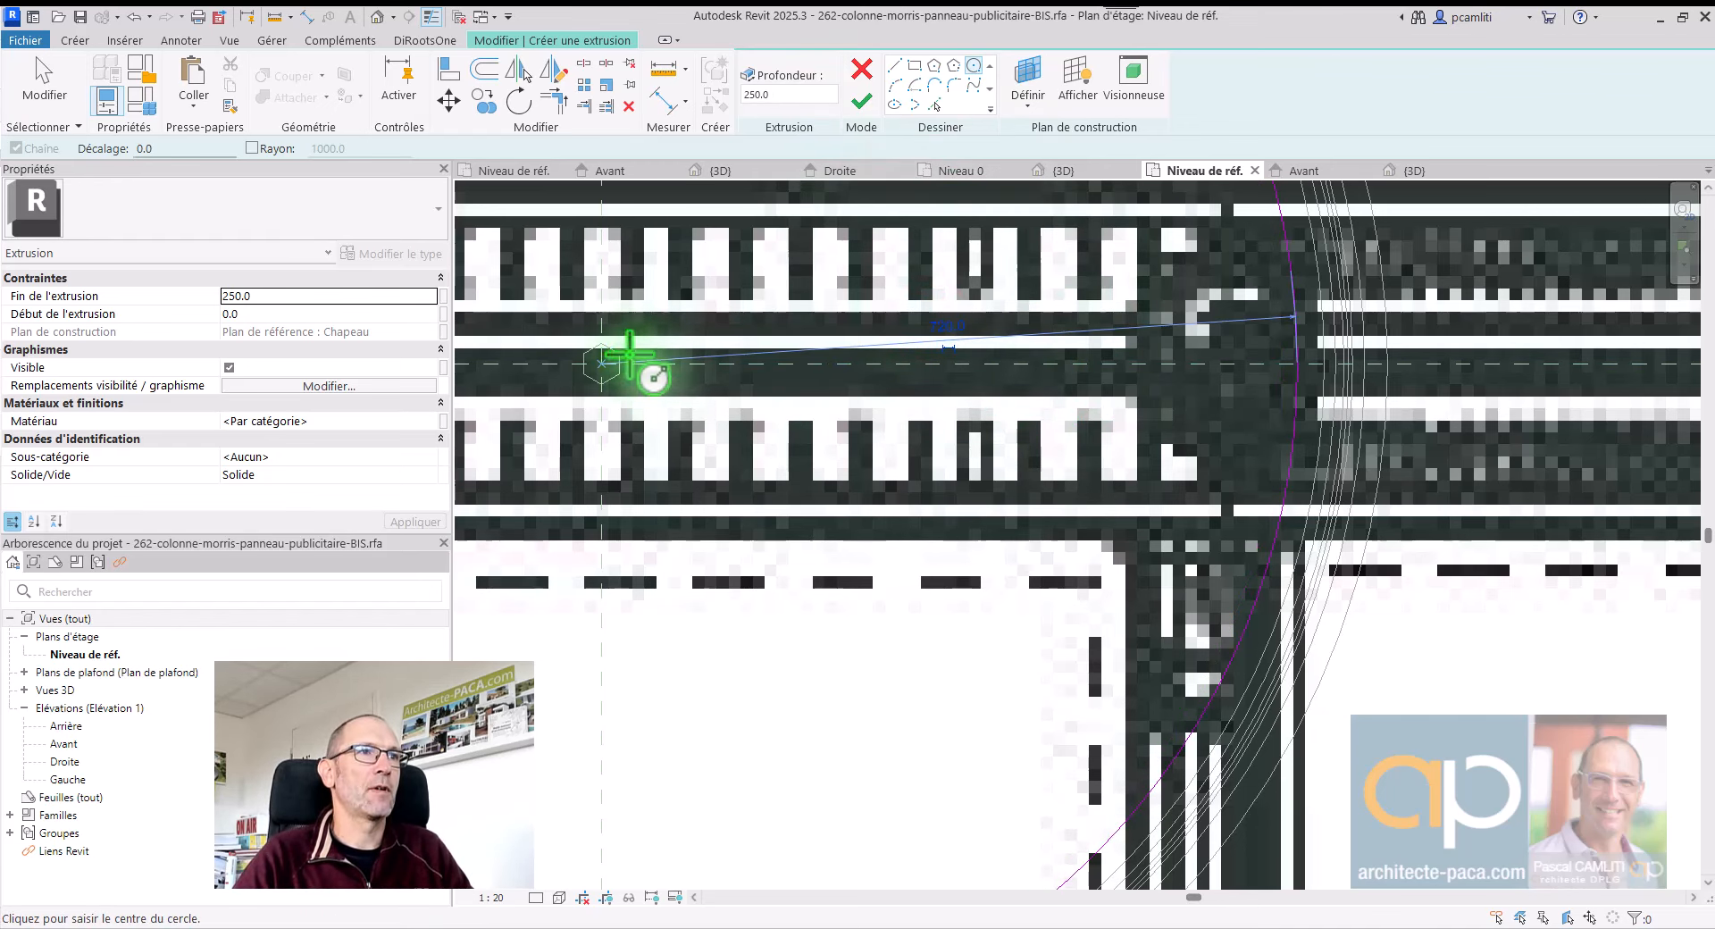
# Step: Add a concentric inner circle of radius 715 to the extrusion sketch
pyautogui.click(601, 363)
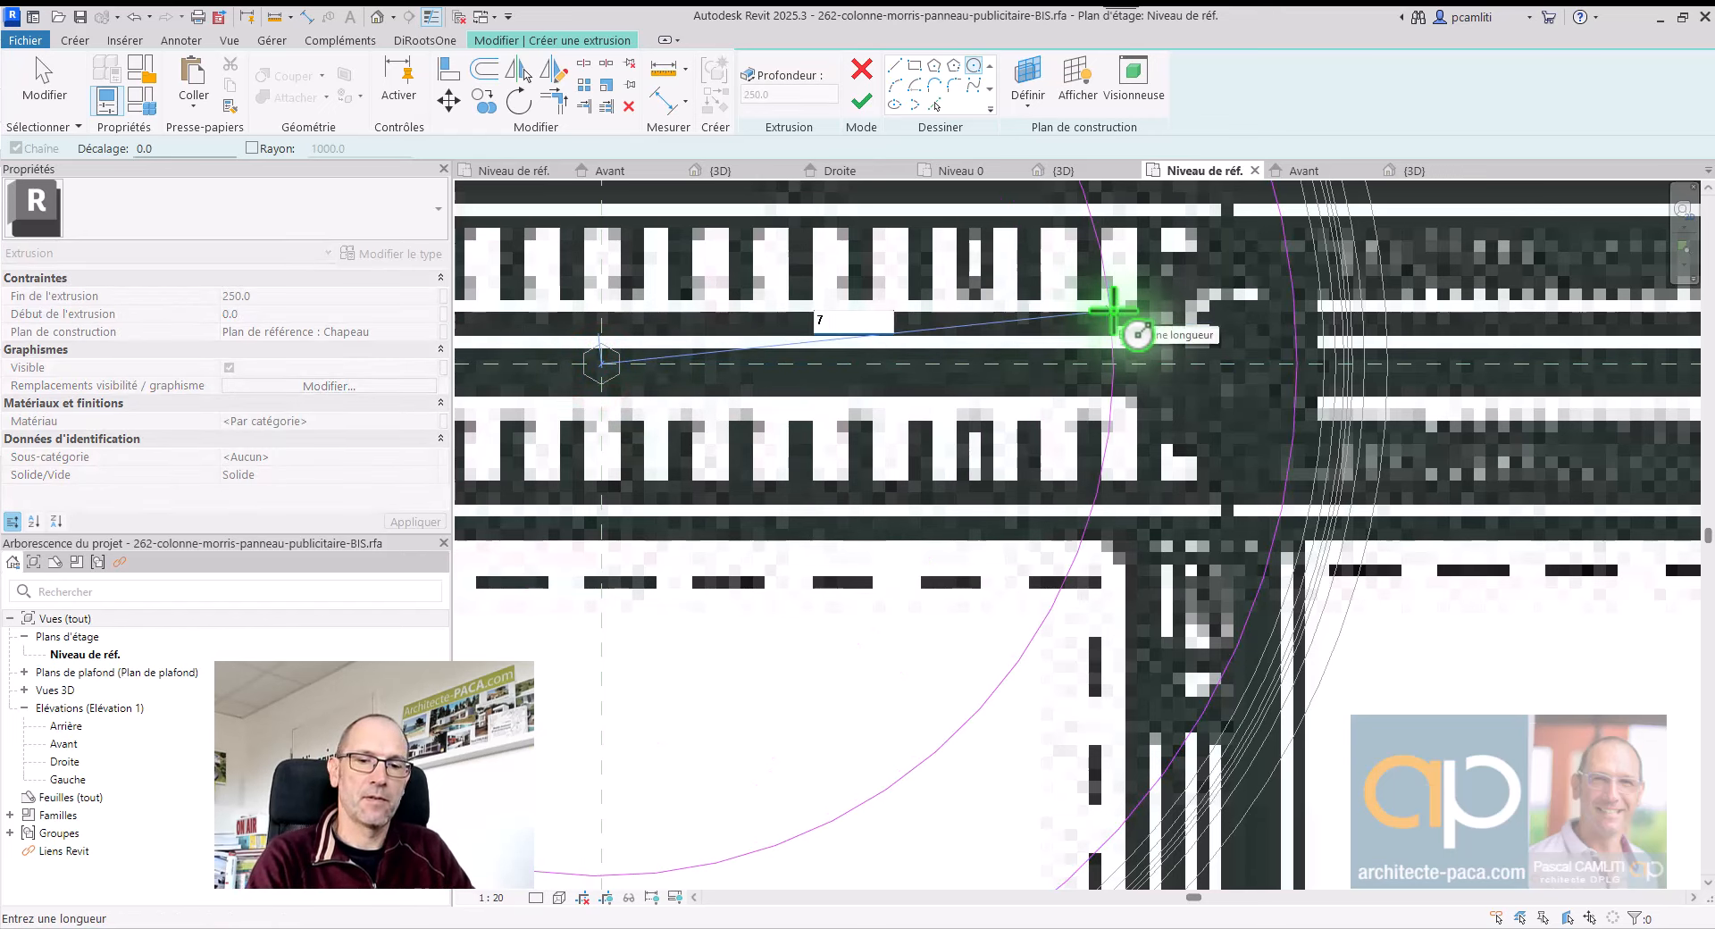
pyautogui.write('715')
pyautogui.press('Return')
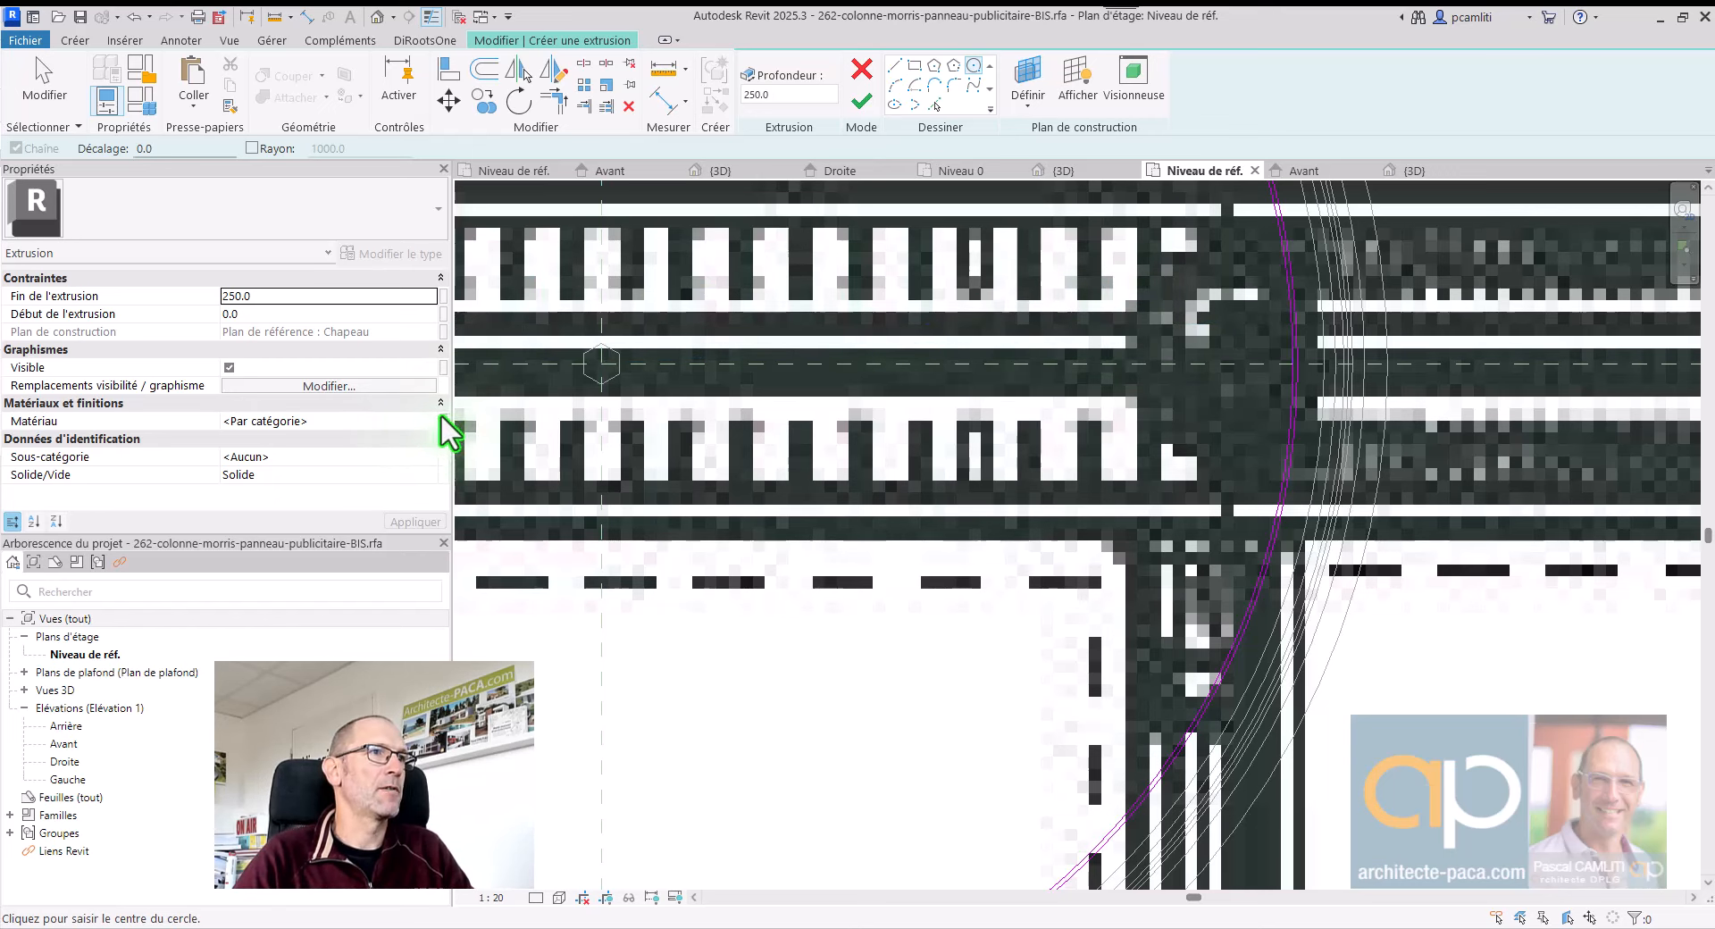
# Step: Create the family type parameter Matériau_verre under Matériaux et finitions and associate the extrusion's material with it
pyautogui.click(442, 419)
pyautogui.click(726, 582)
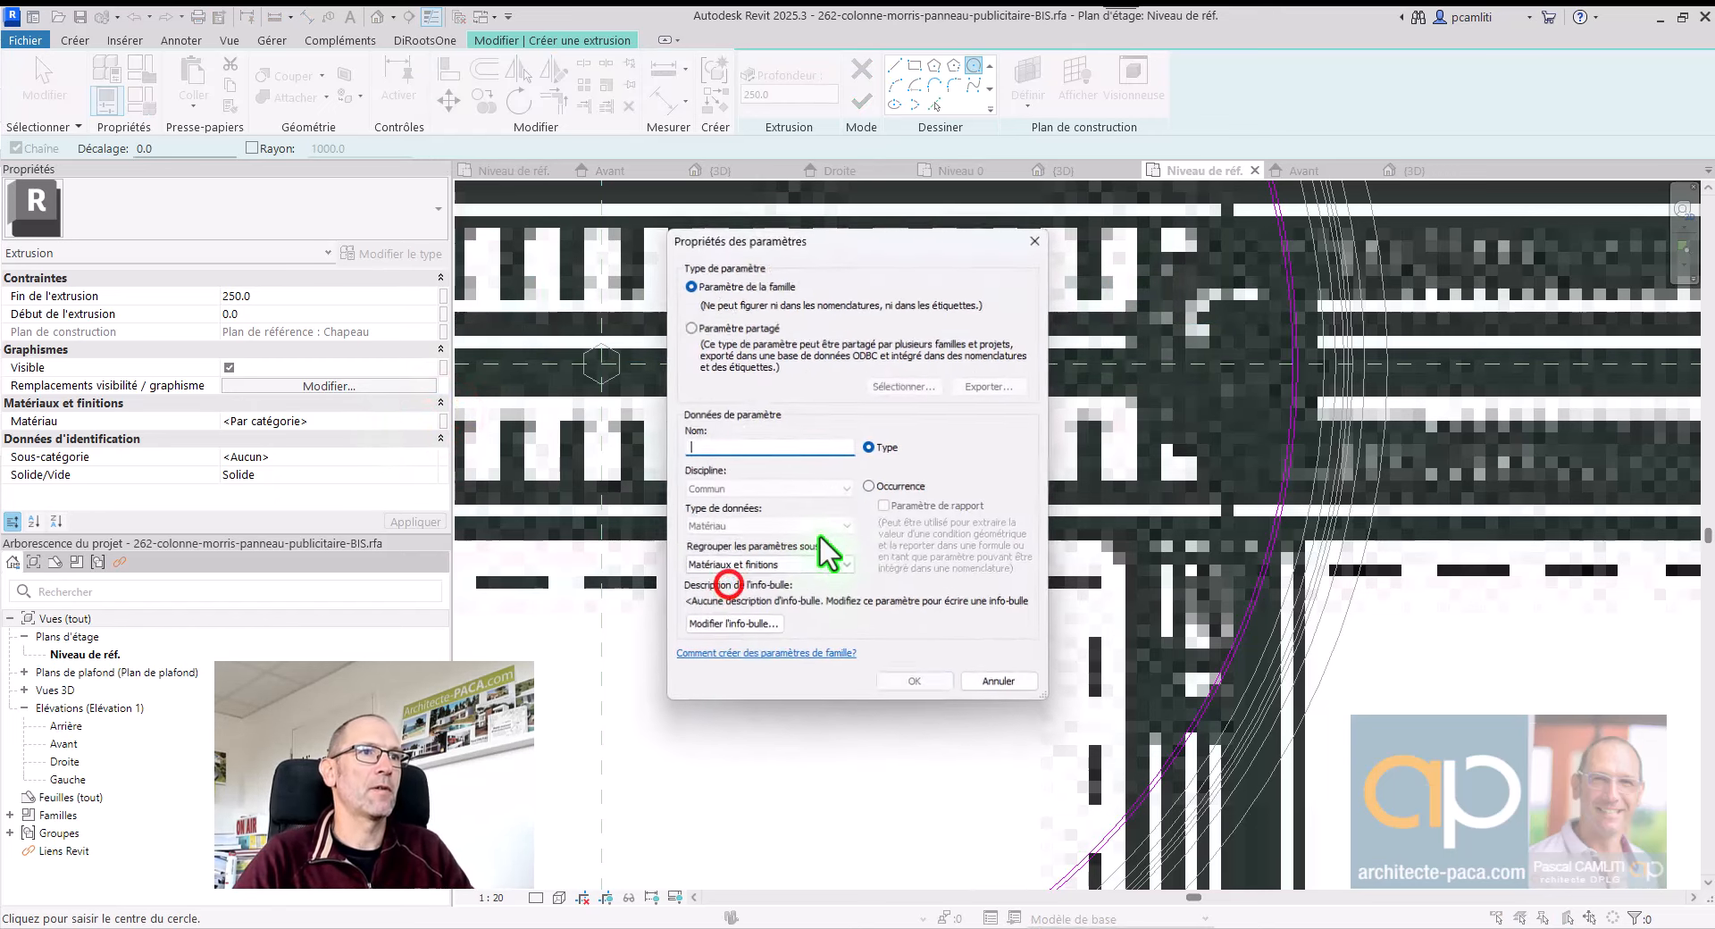
pyautogui.write('Matéri')
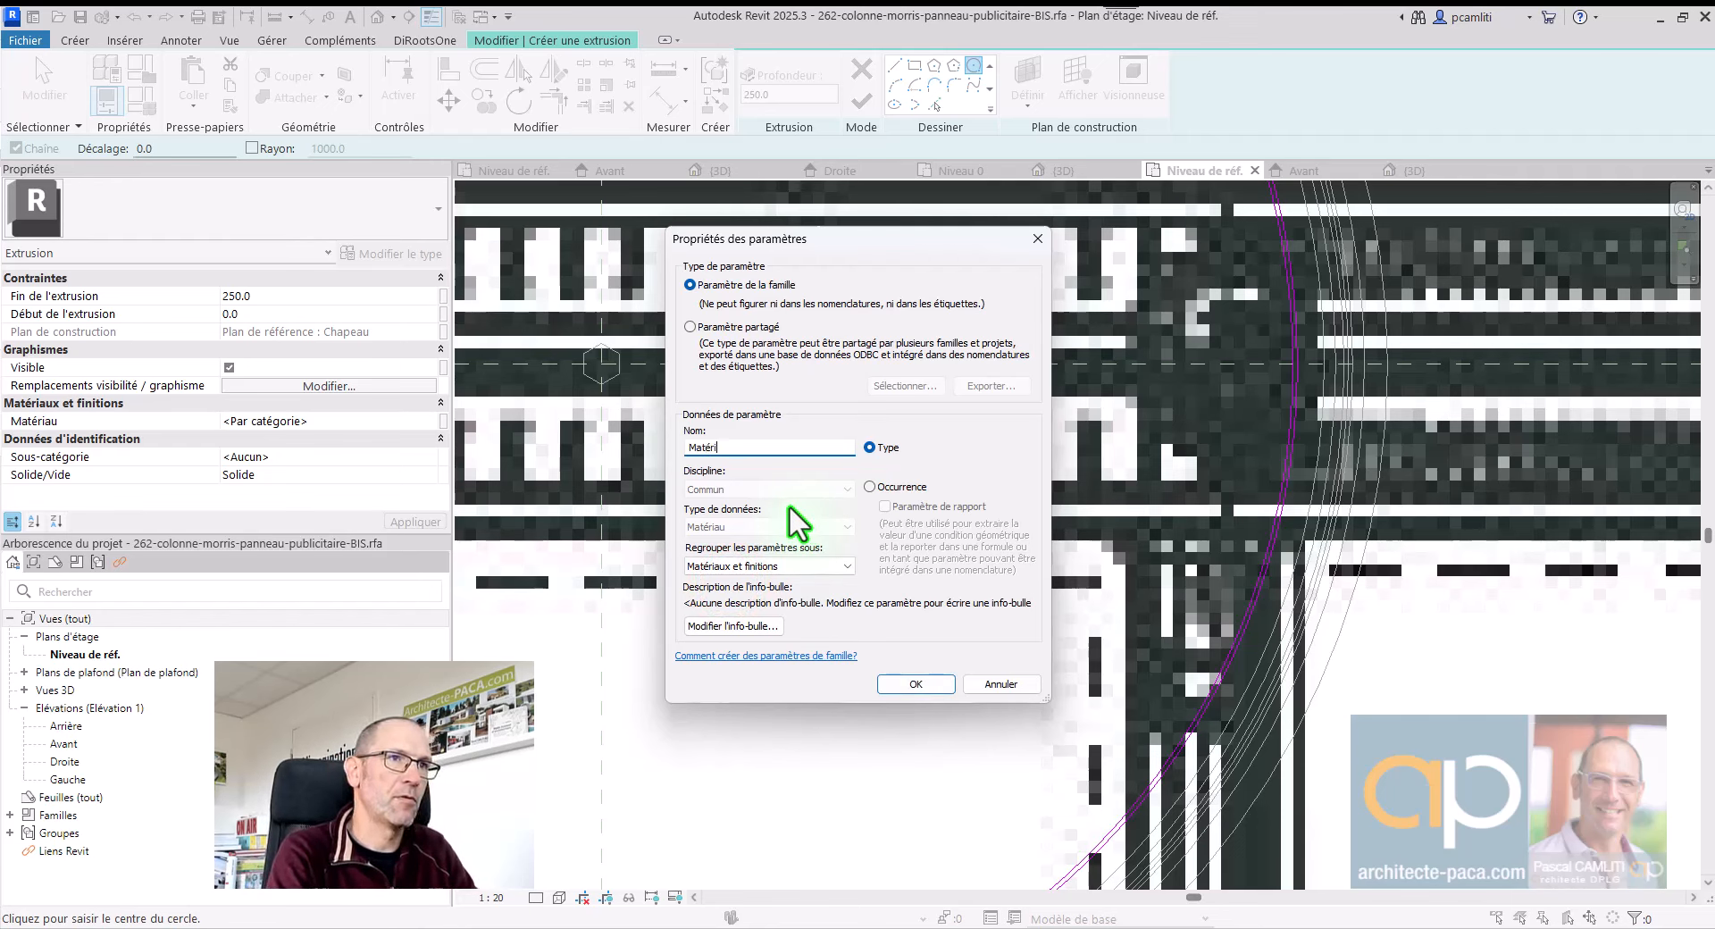
pyautogui.write('au_verre')
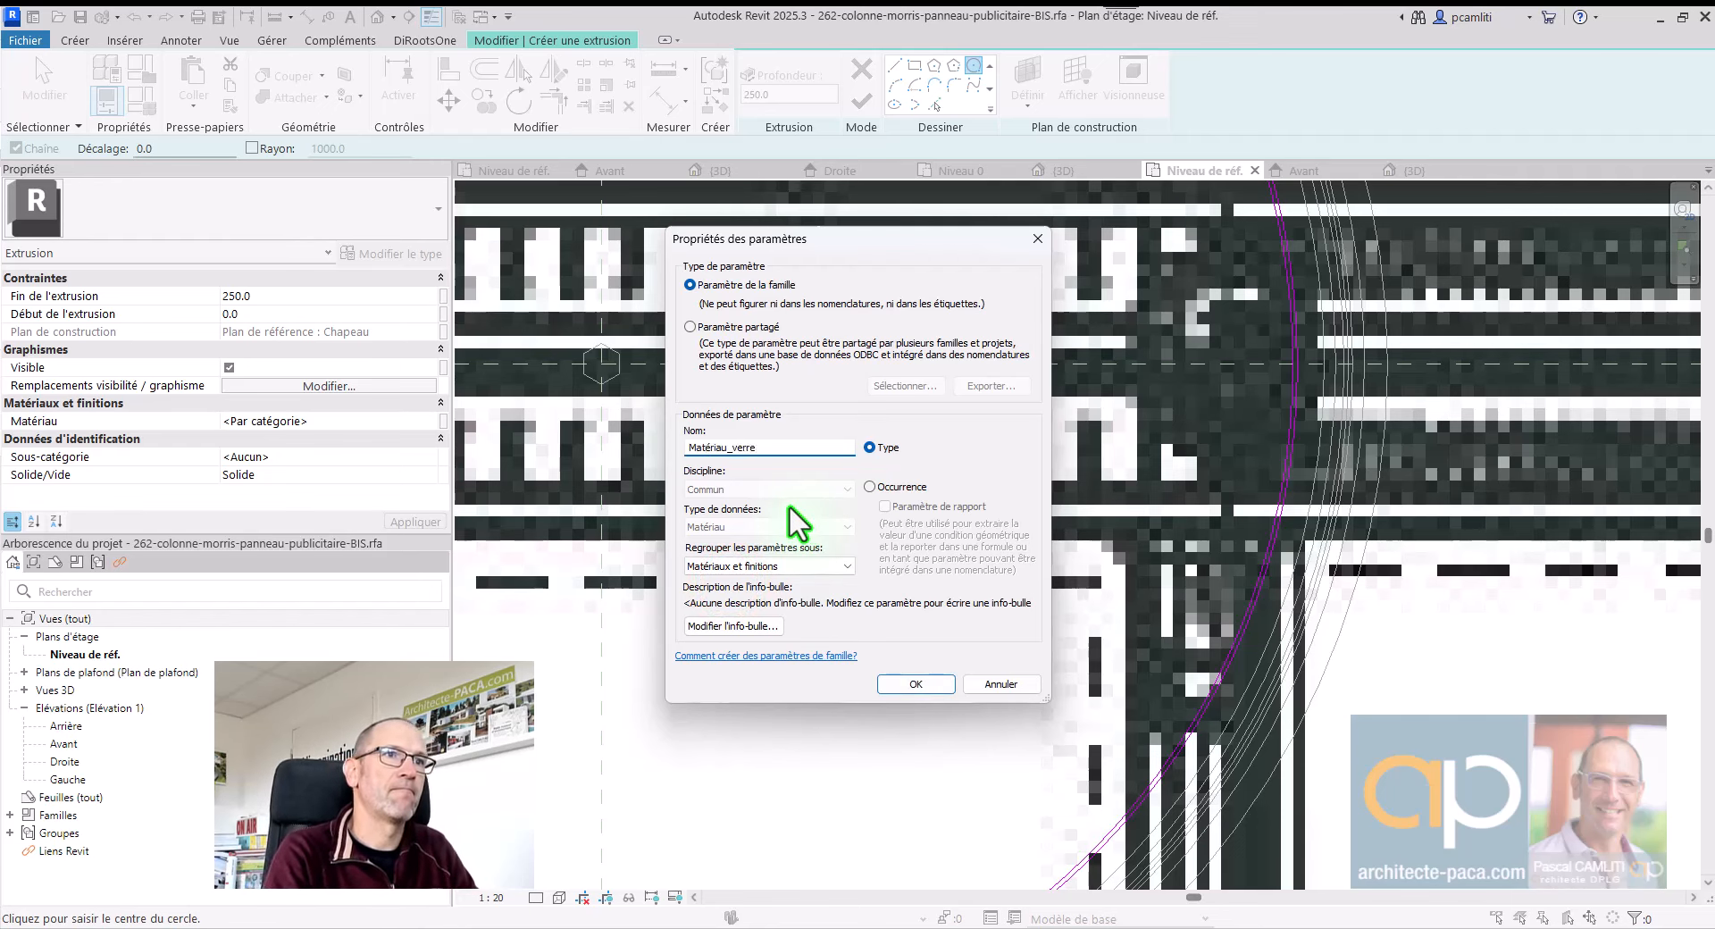
pyautogui.press('Return')
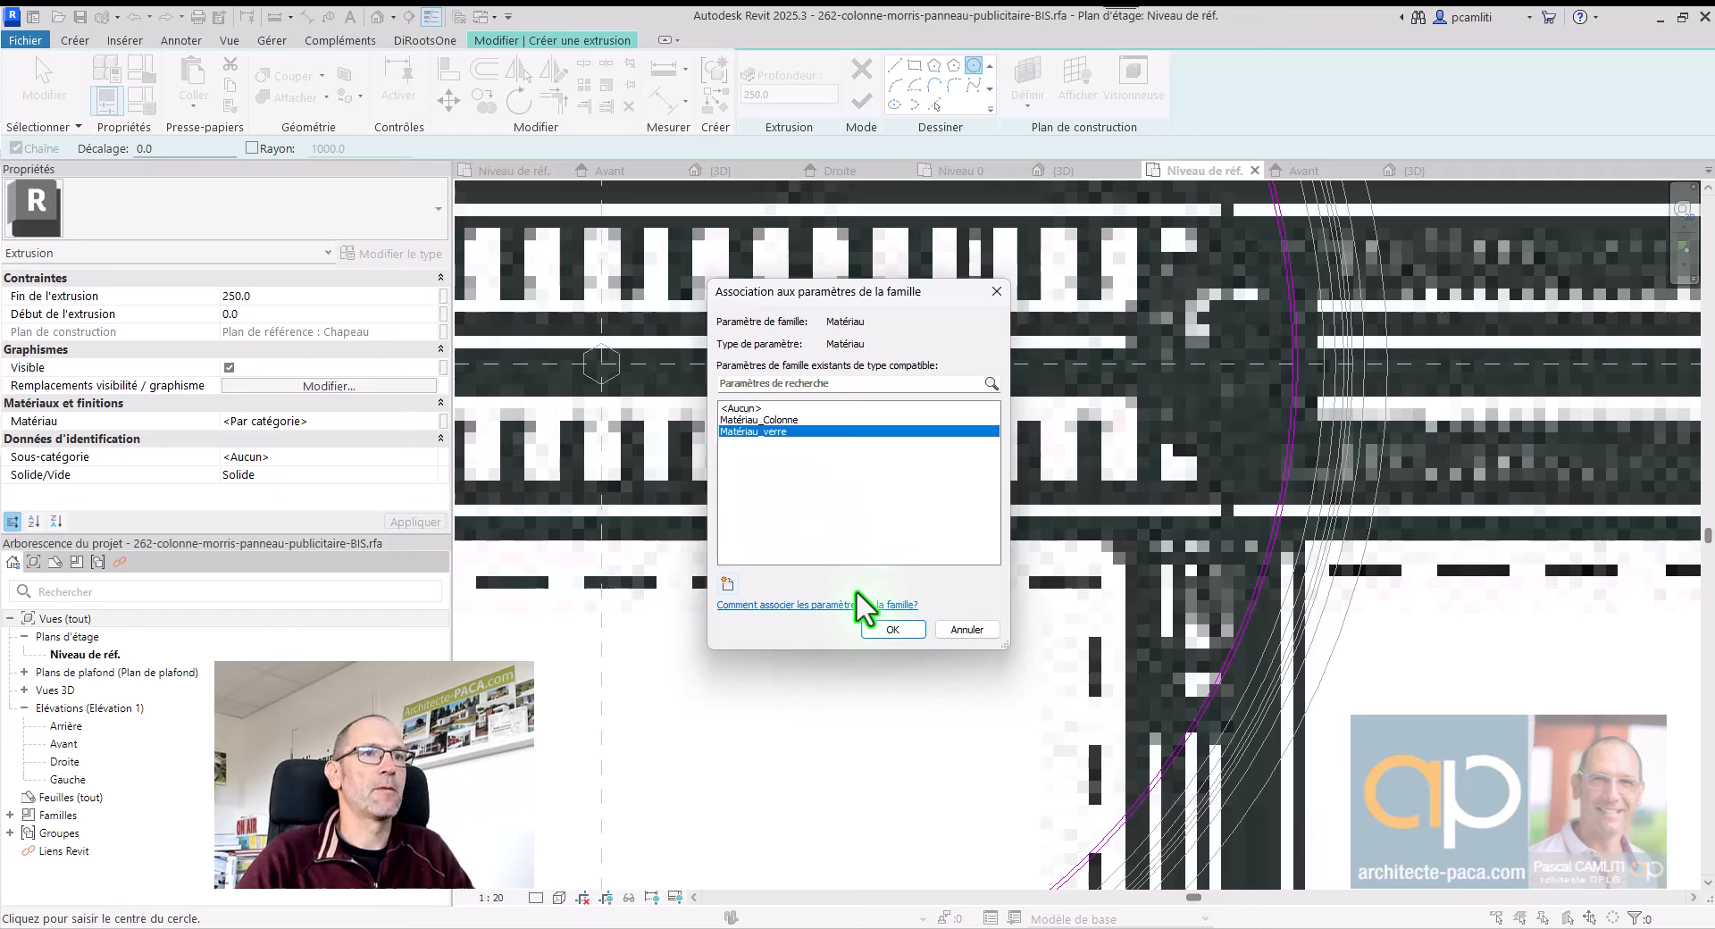
pyautogui.click(892, 628)
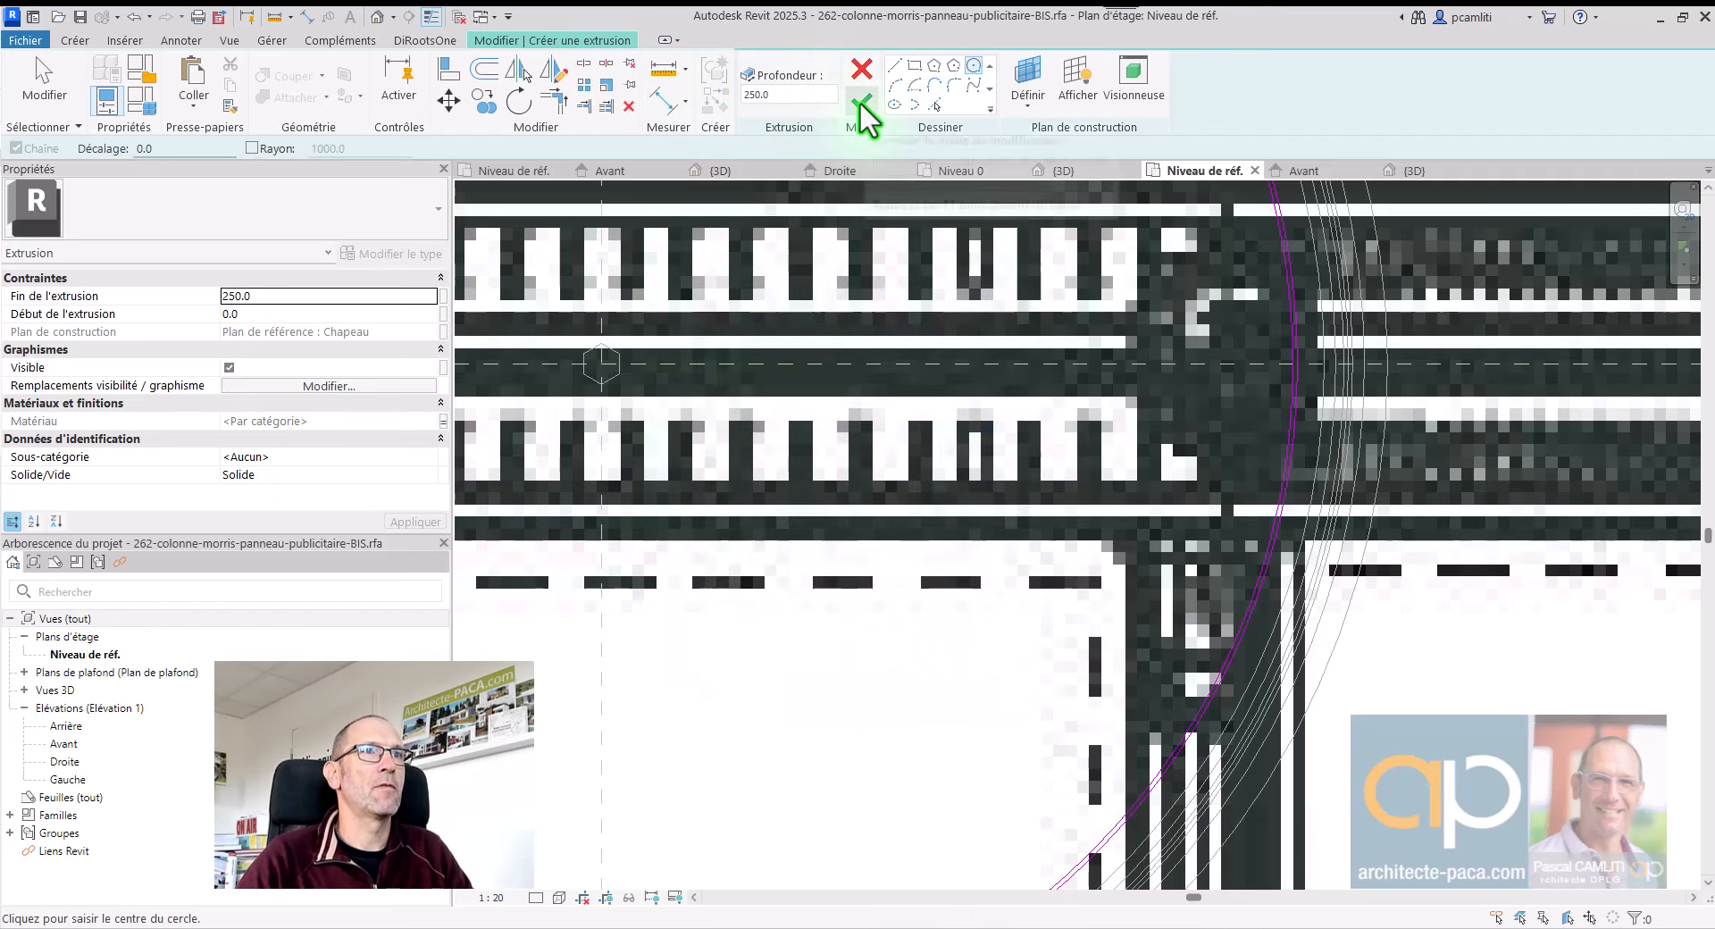
# Step: Set the extrusion's work plane to the reference plane "base", finish the sketch and show the tube in 3D
pyautogui.click(1031, 64)
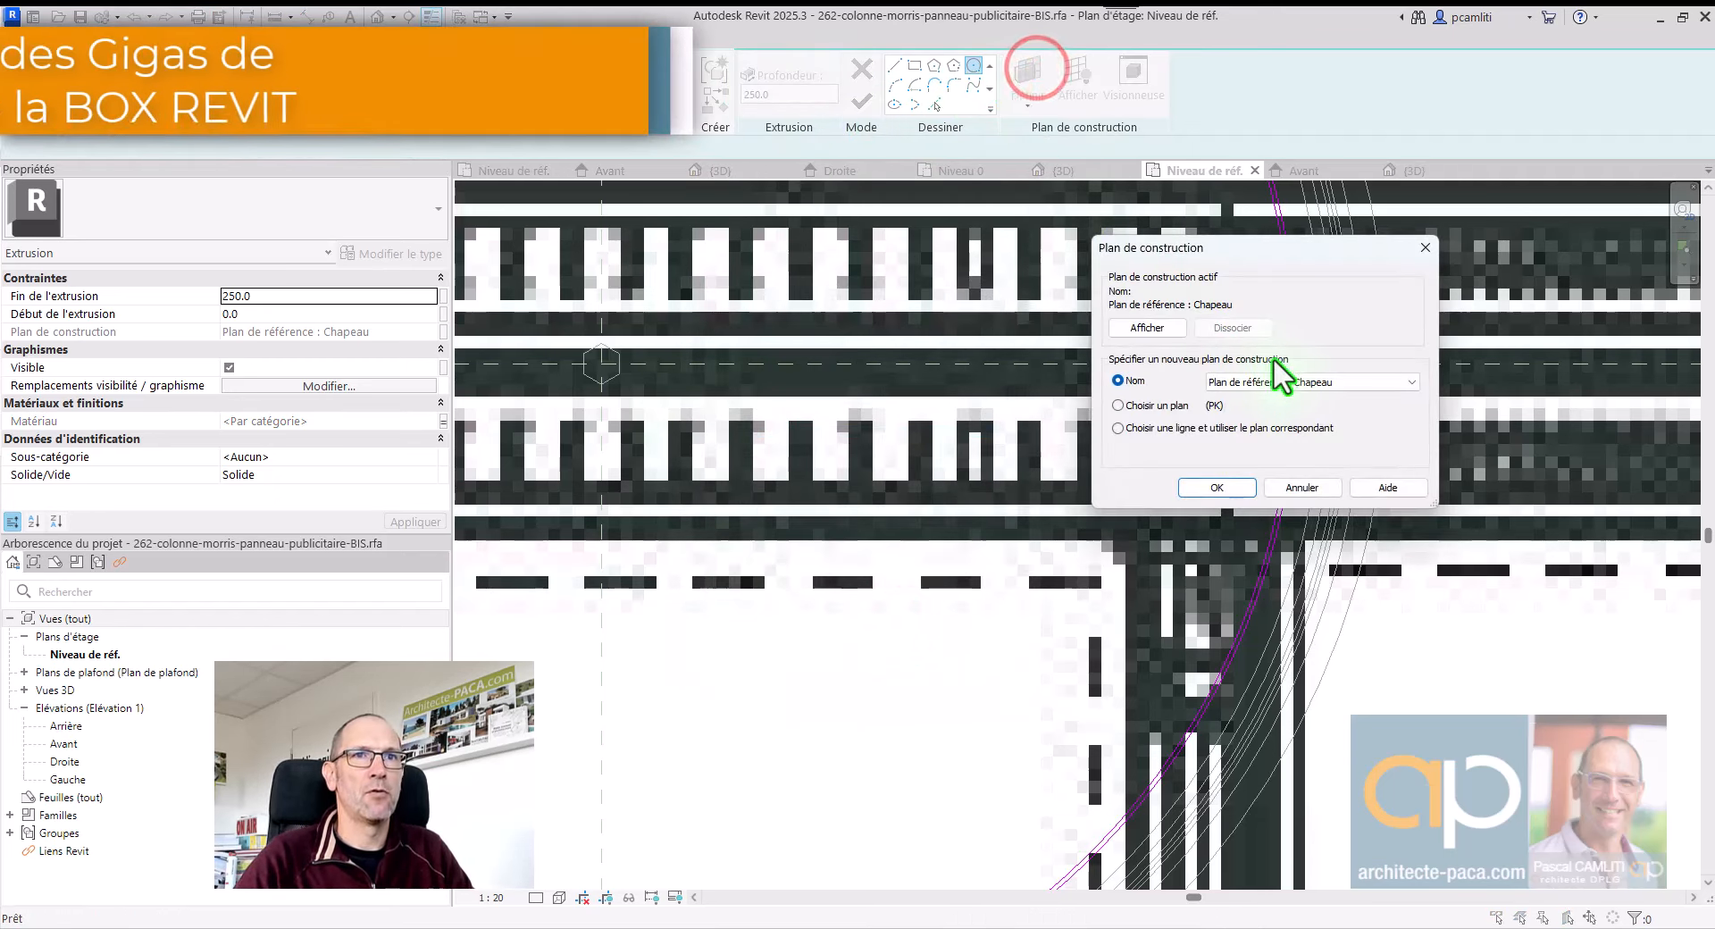
pyautogui.click(1293, 379)
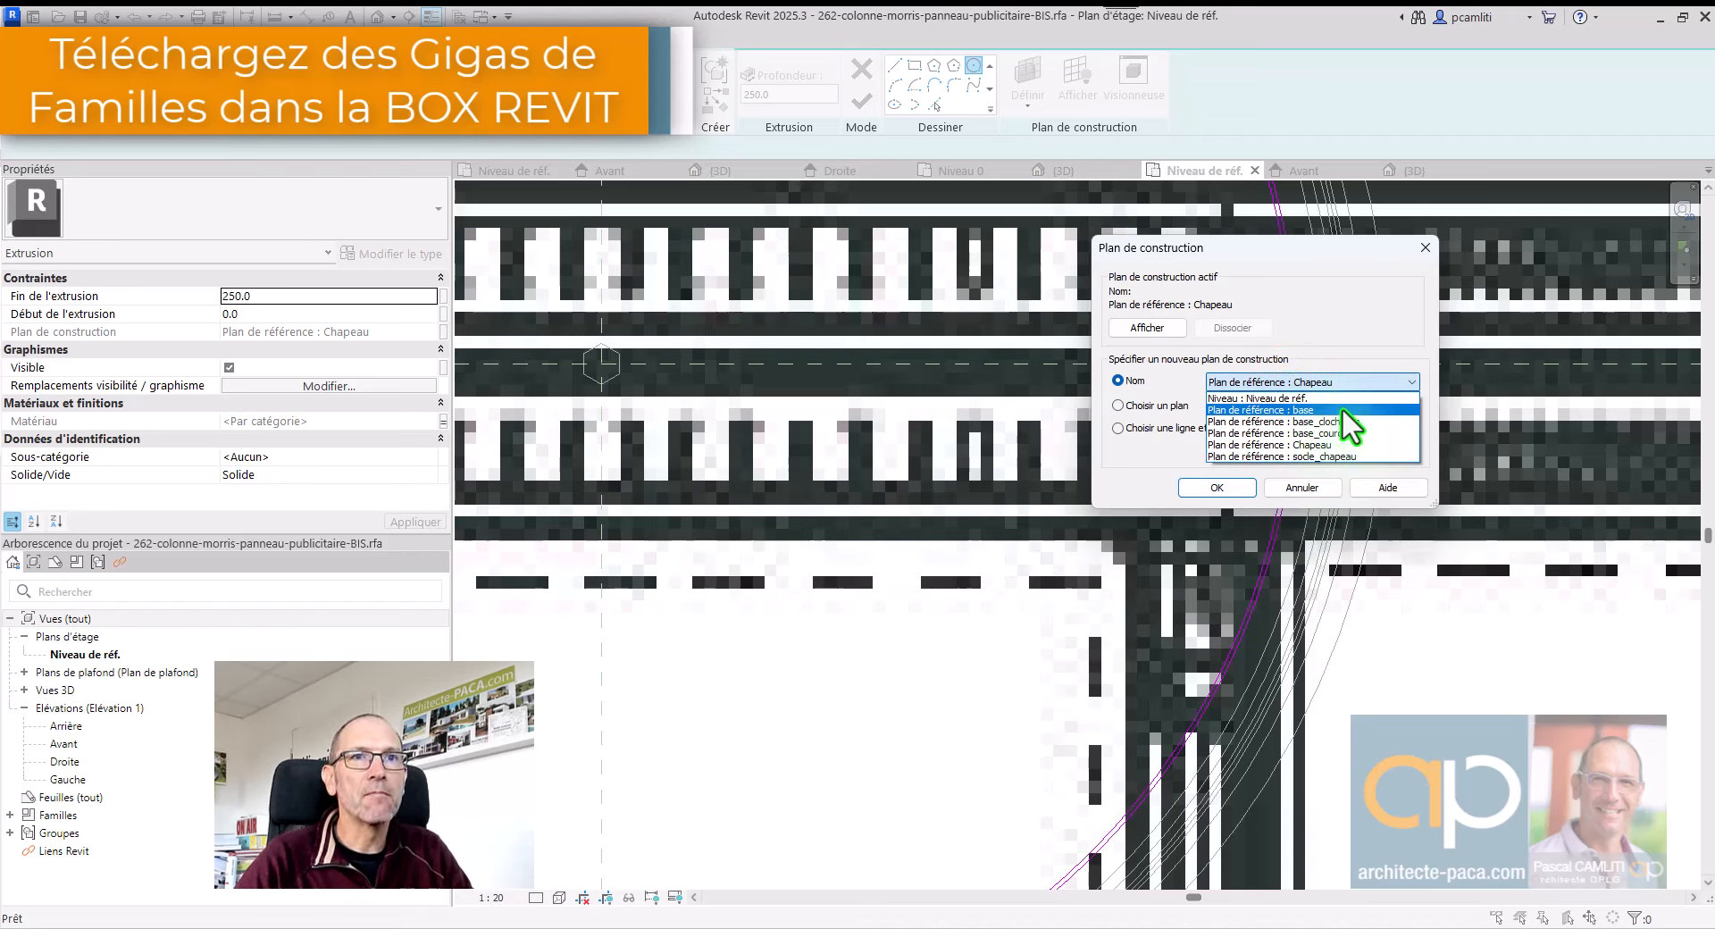
pyautogui.click(1342, 409)
pyautogui.click(1229, 485)
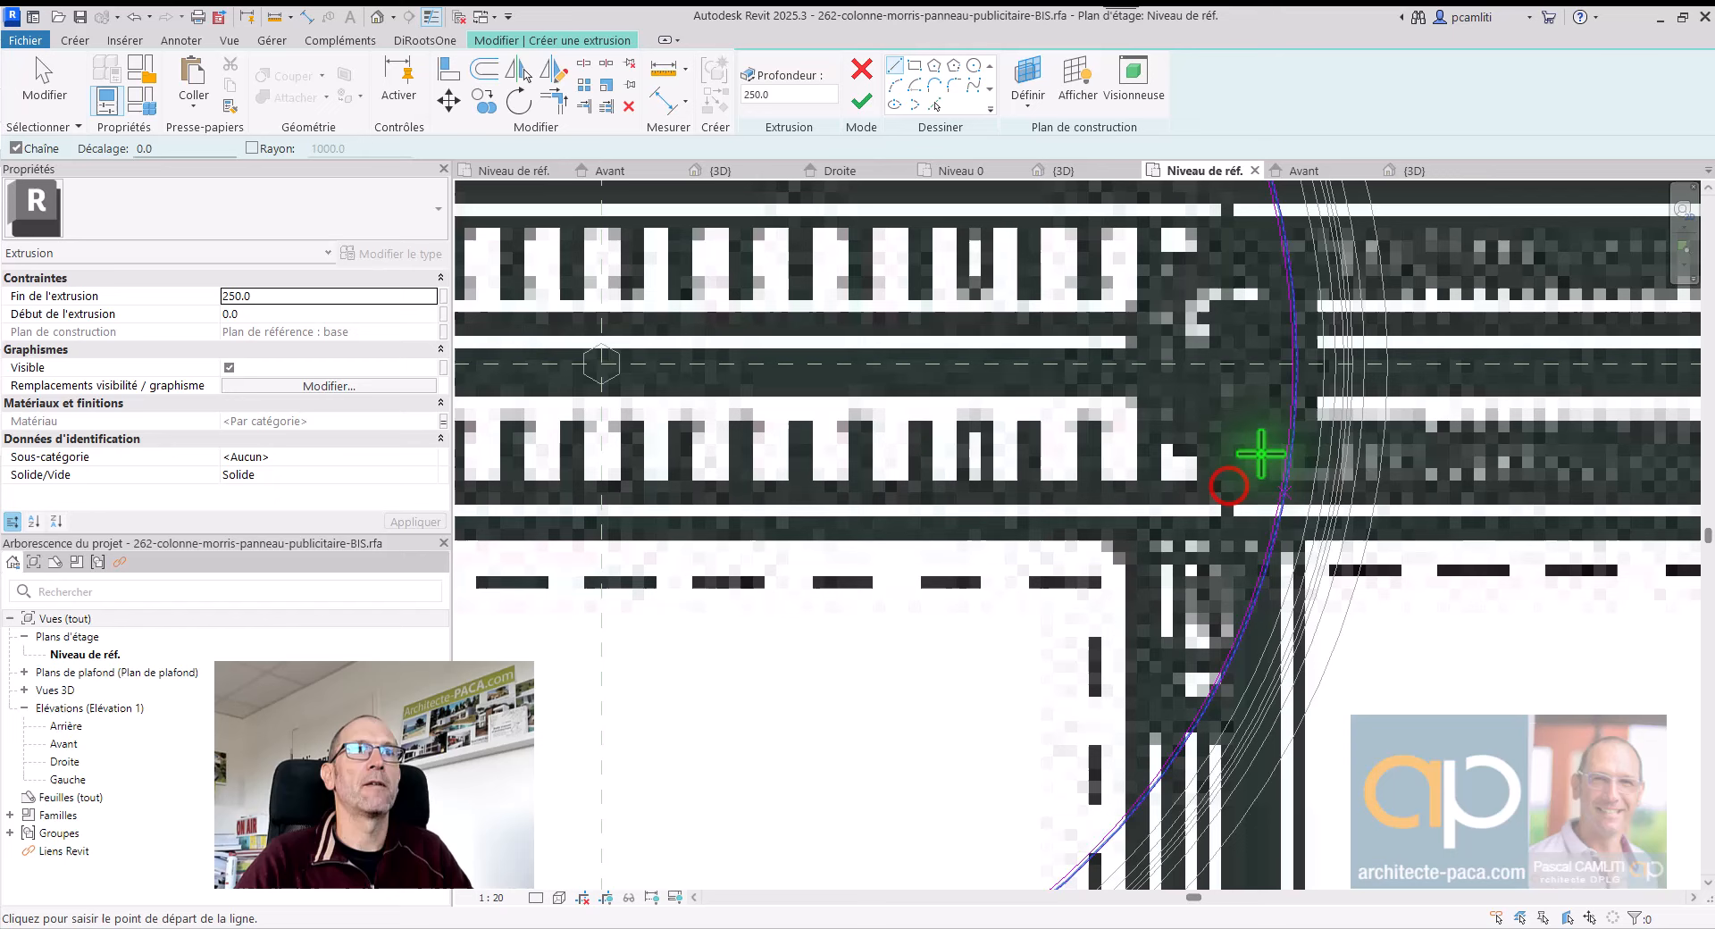
pyautogui.click(861, 101)
pyautogui.hotkey('ctrl', 'Tab')
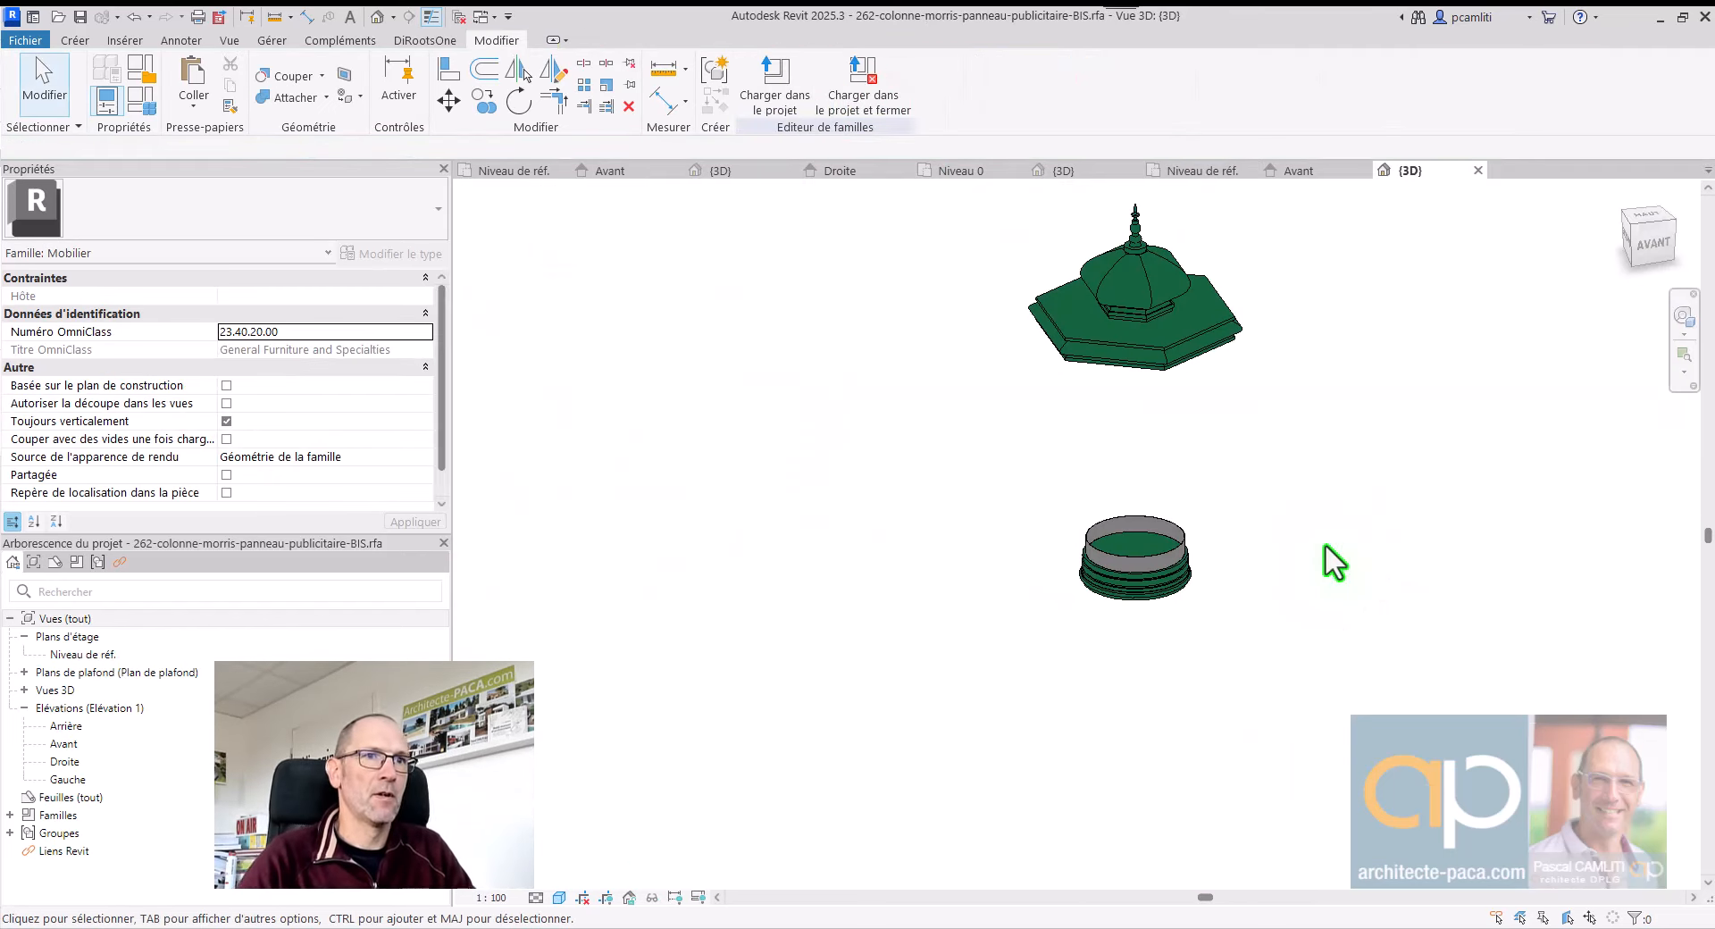
pyautogui.scroll(2, 1247, 546)
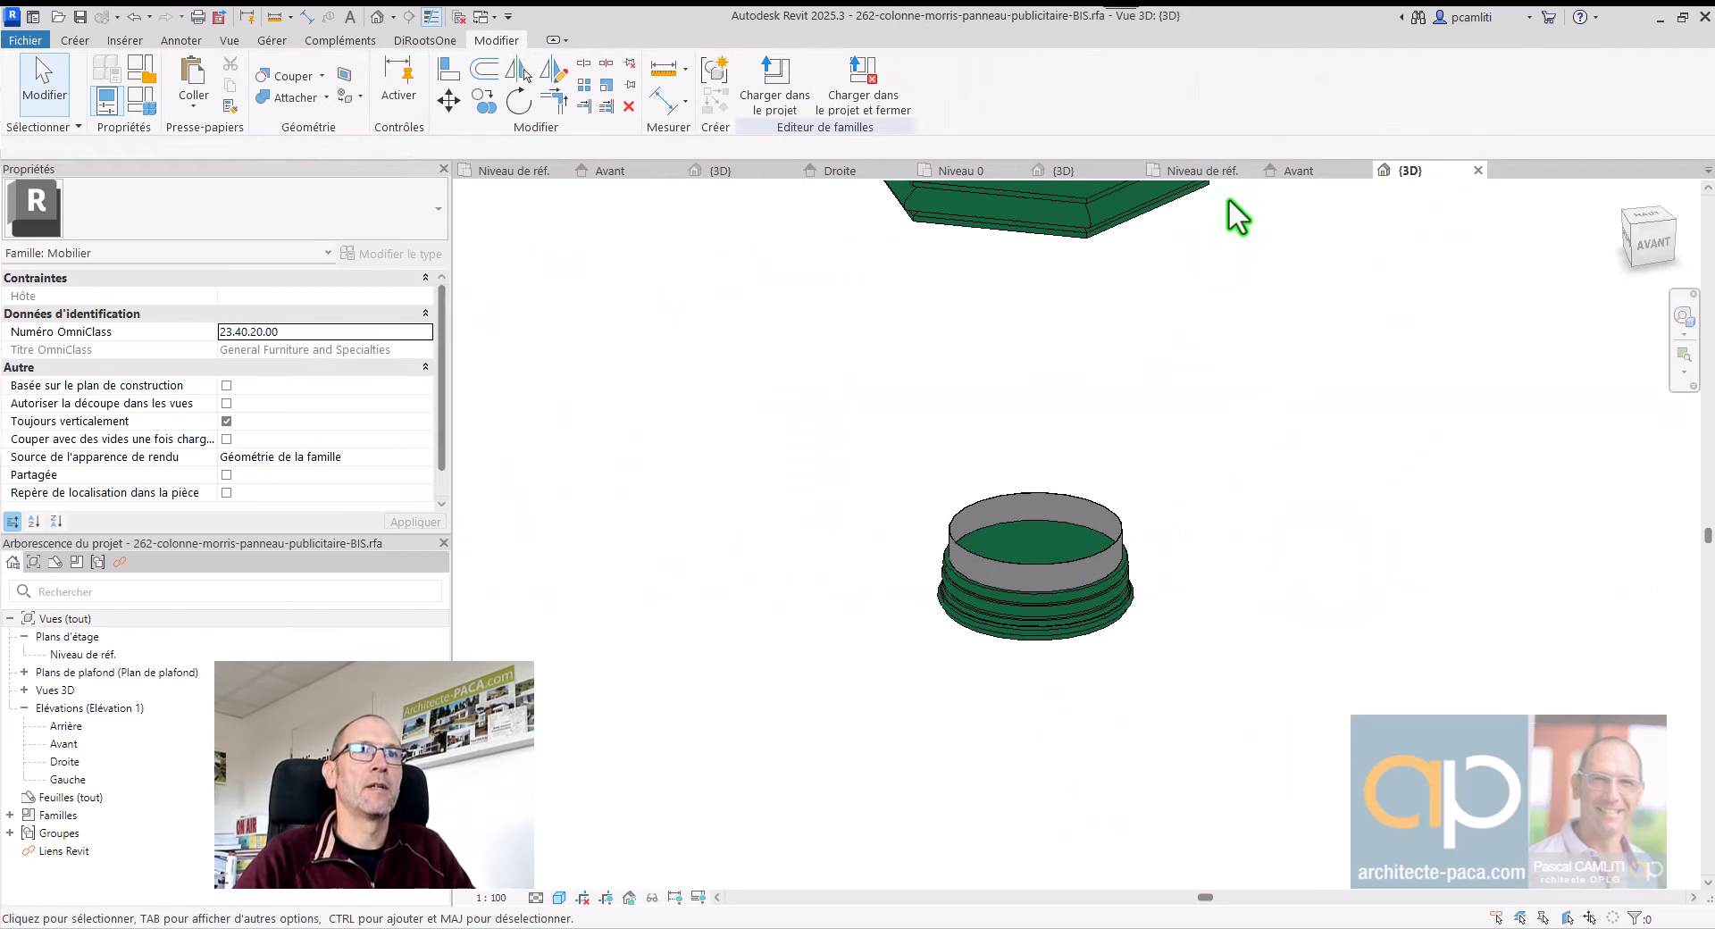
# Step: In the front elevation, stretch the tube's top to the canopy's underside, about 3540.8 high, and lock it there
pyautogui.click(1313, 170)
pyautogui.click(1056, 561)
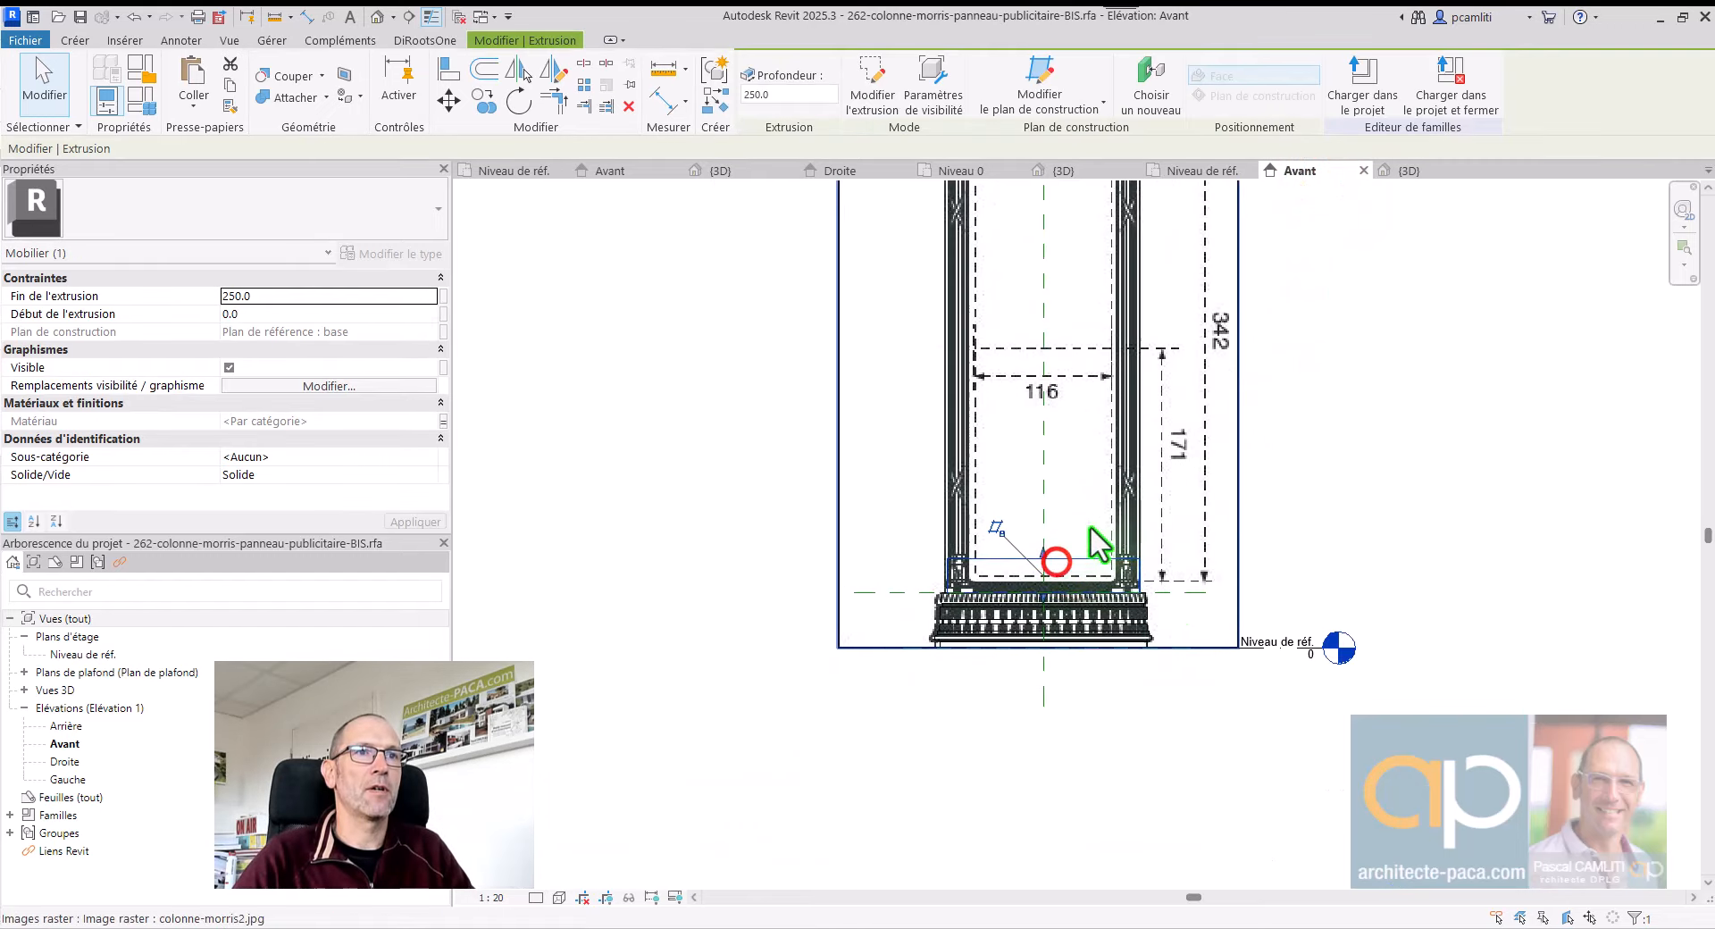
pyautogui.moveTo(1099, 545); pyautogui.dragTo(984, 710, button='middle')
pyautogui.moveTo(961, 726); pyautogui.dragTo(972, 283)
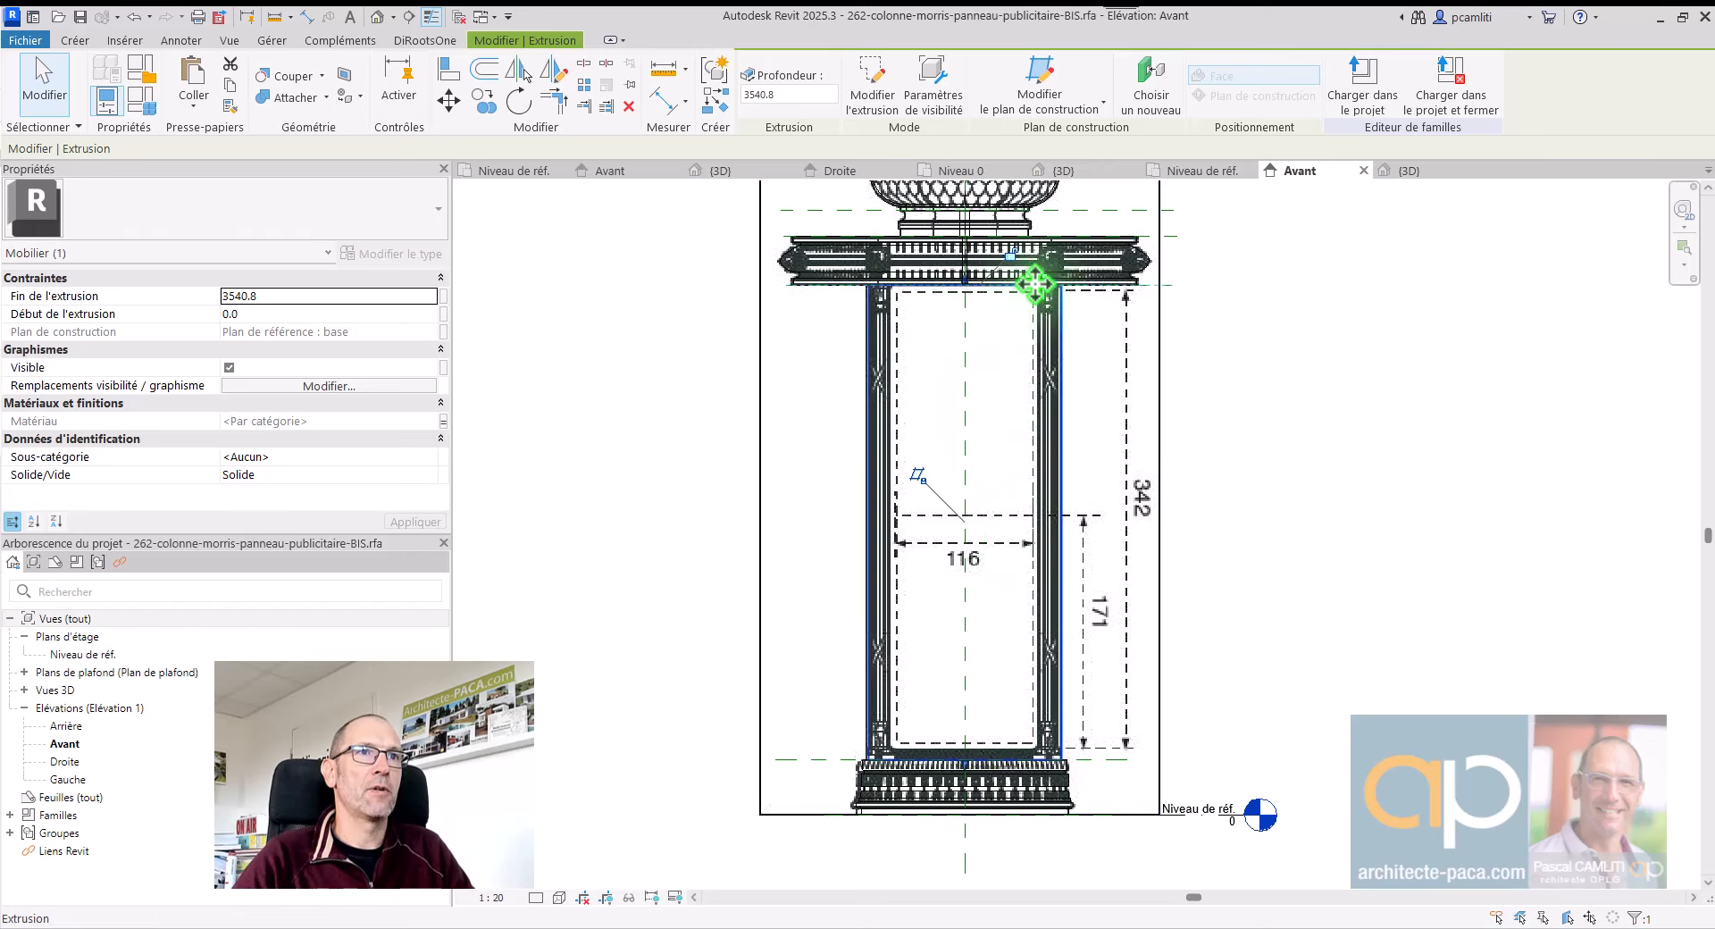
pyautogui.click(1010, 257)
# Step: Align the tube's bottom edge with the "base" reference plane at the top of the pedestal and lock it
pyautogui.scroll(2, 956, 760)
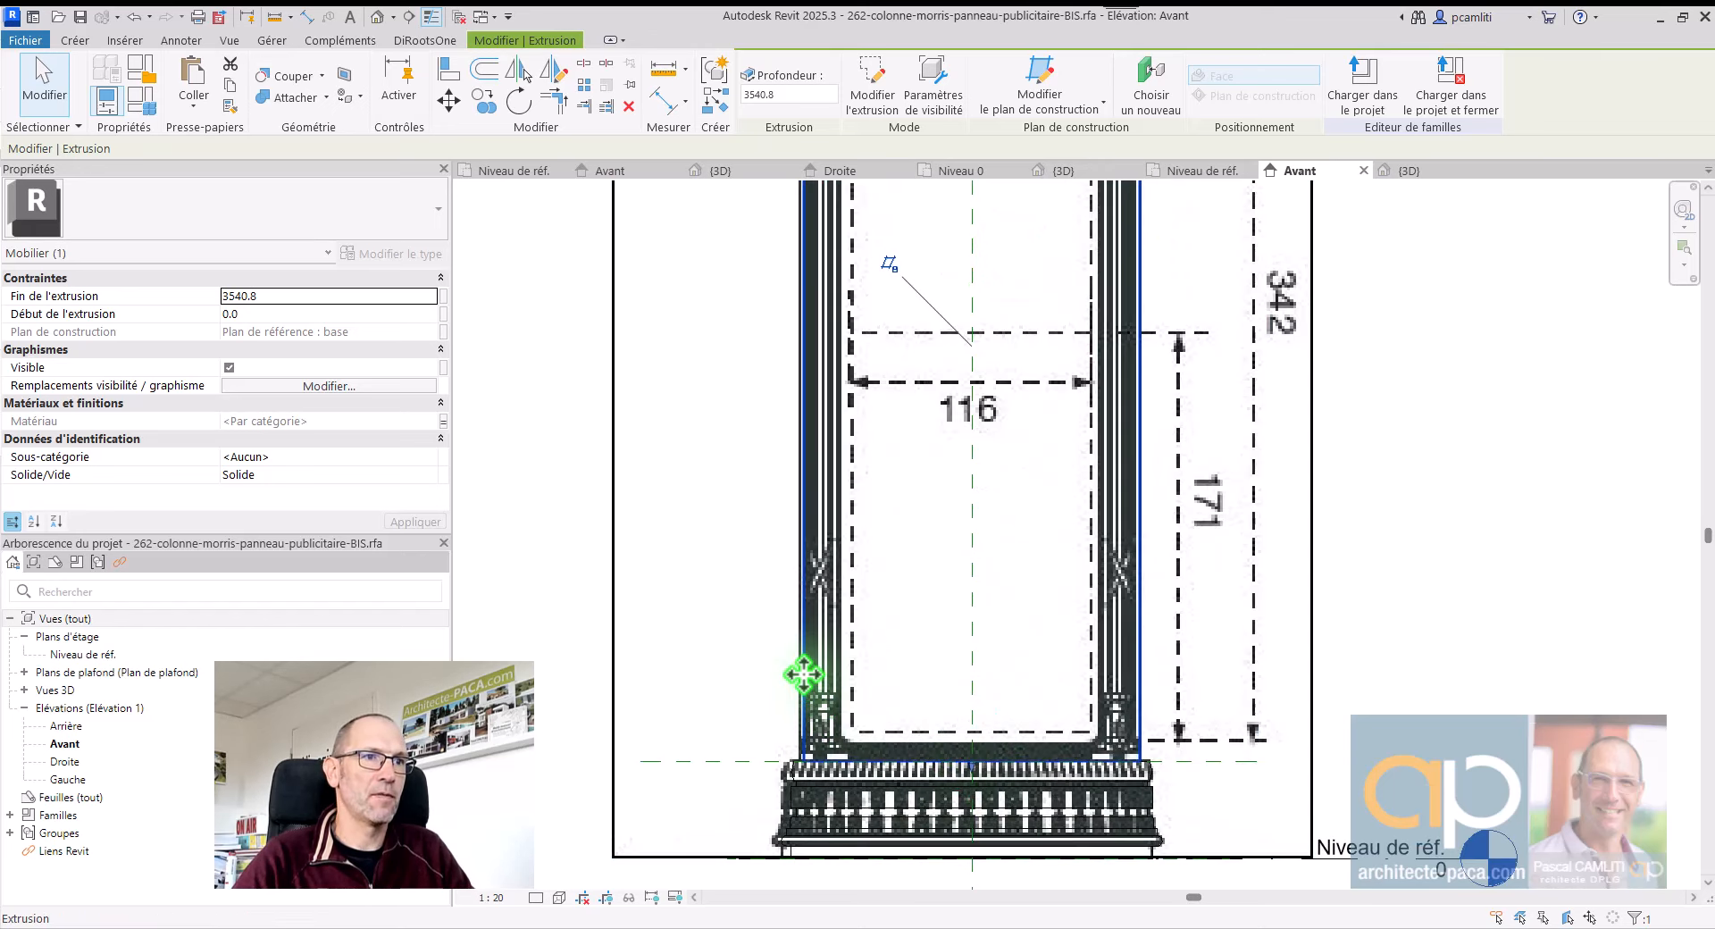
pyautogui.click(804, 675)
pyautogui.scroll(3, 949, 748)
pyautogui.moveTo(983, 770); pyautogui.dragTo(993, 771)
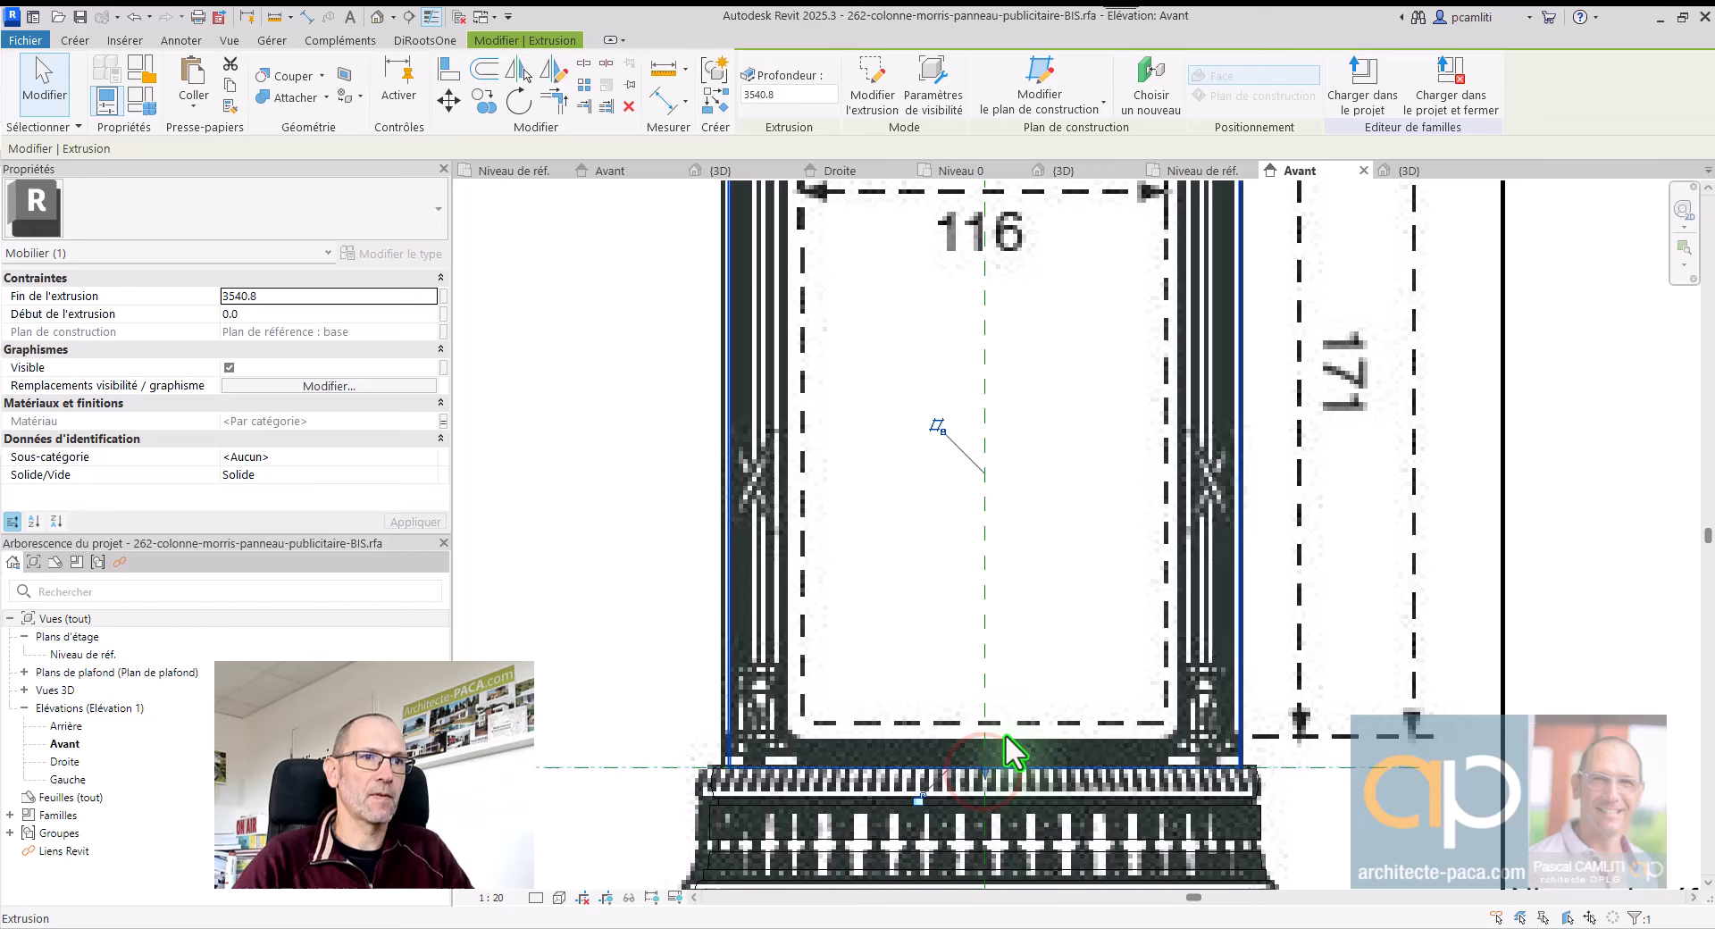
pyautogui.click(920, 800)
pyautogui.click(683, 565)
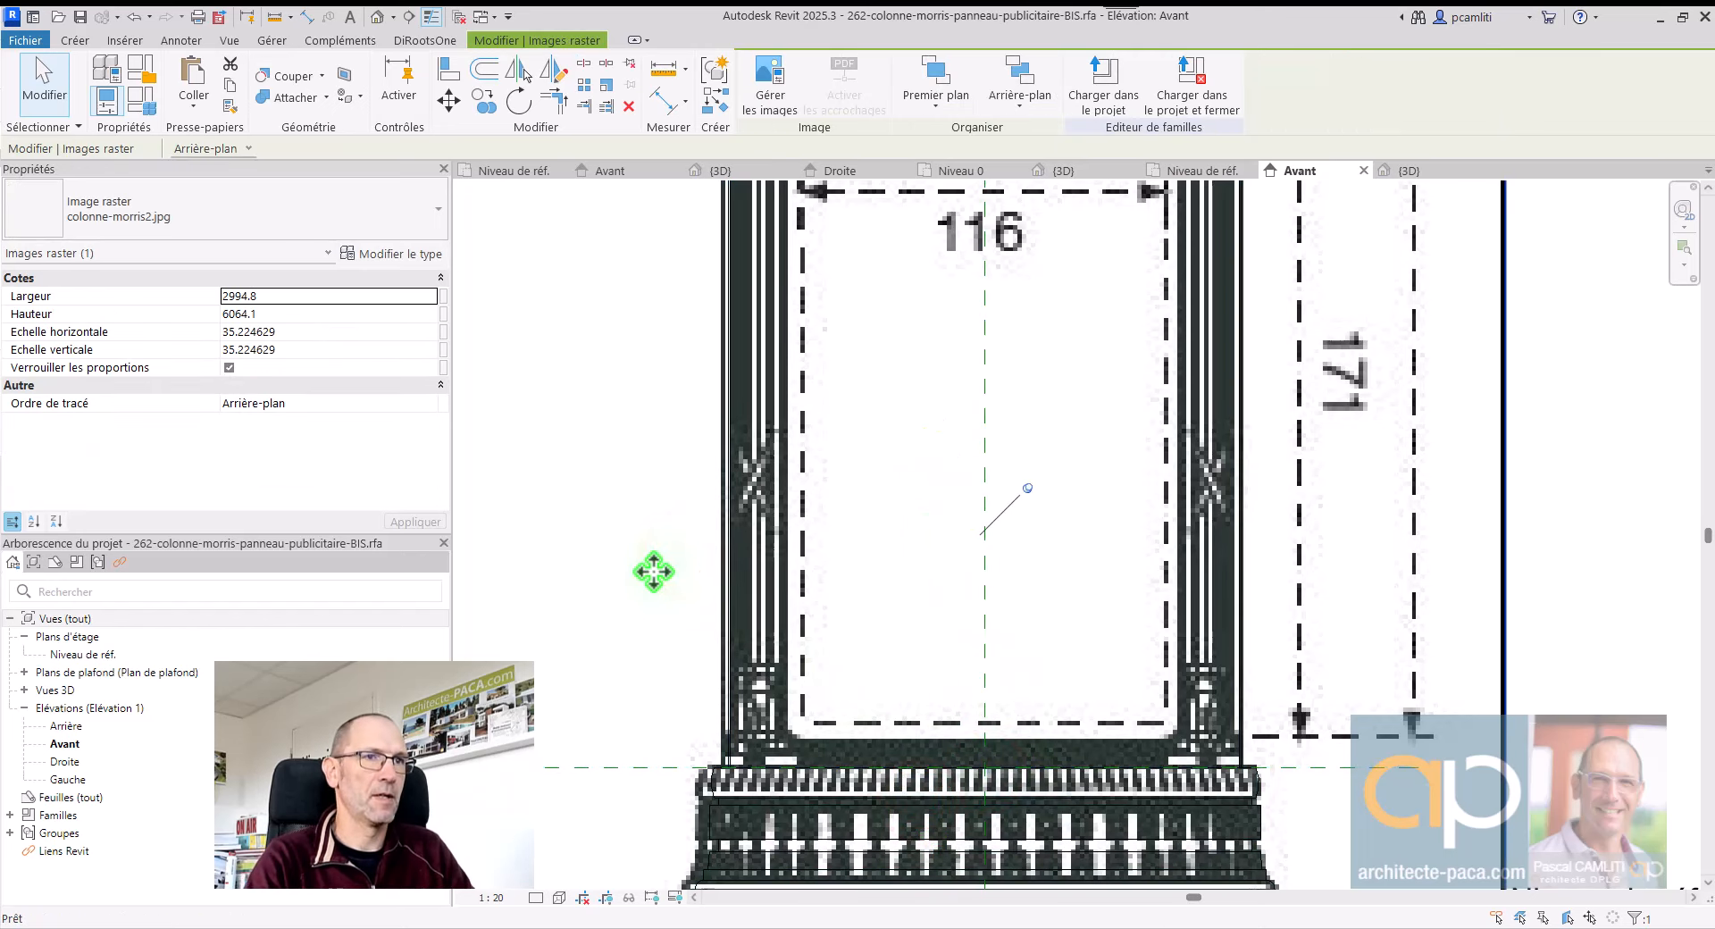
# Step: In the 3D view, assign the glass material to the Matériau_verre parameter in the family types
pyautogui.hotkey('ctrl', 'Tab')
pyautogui.click(1072, 408)
pyautogui.click(822, 351)
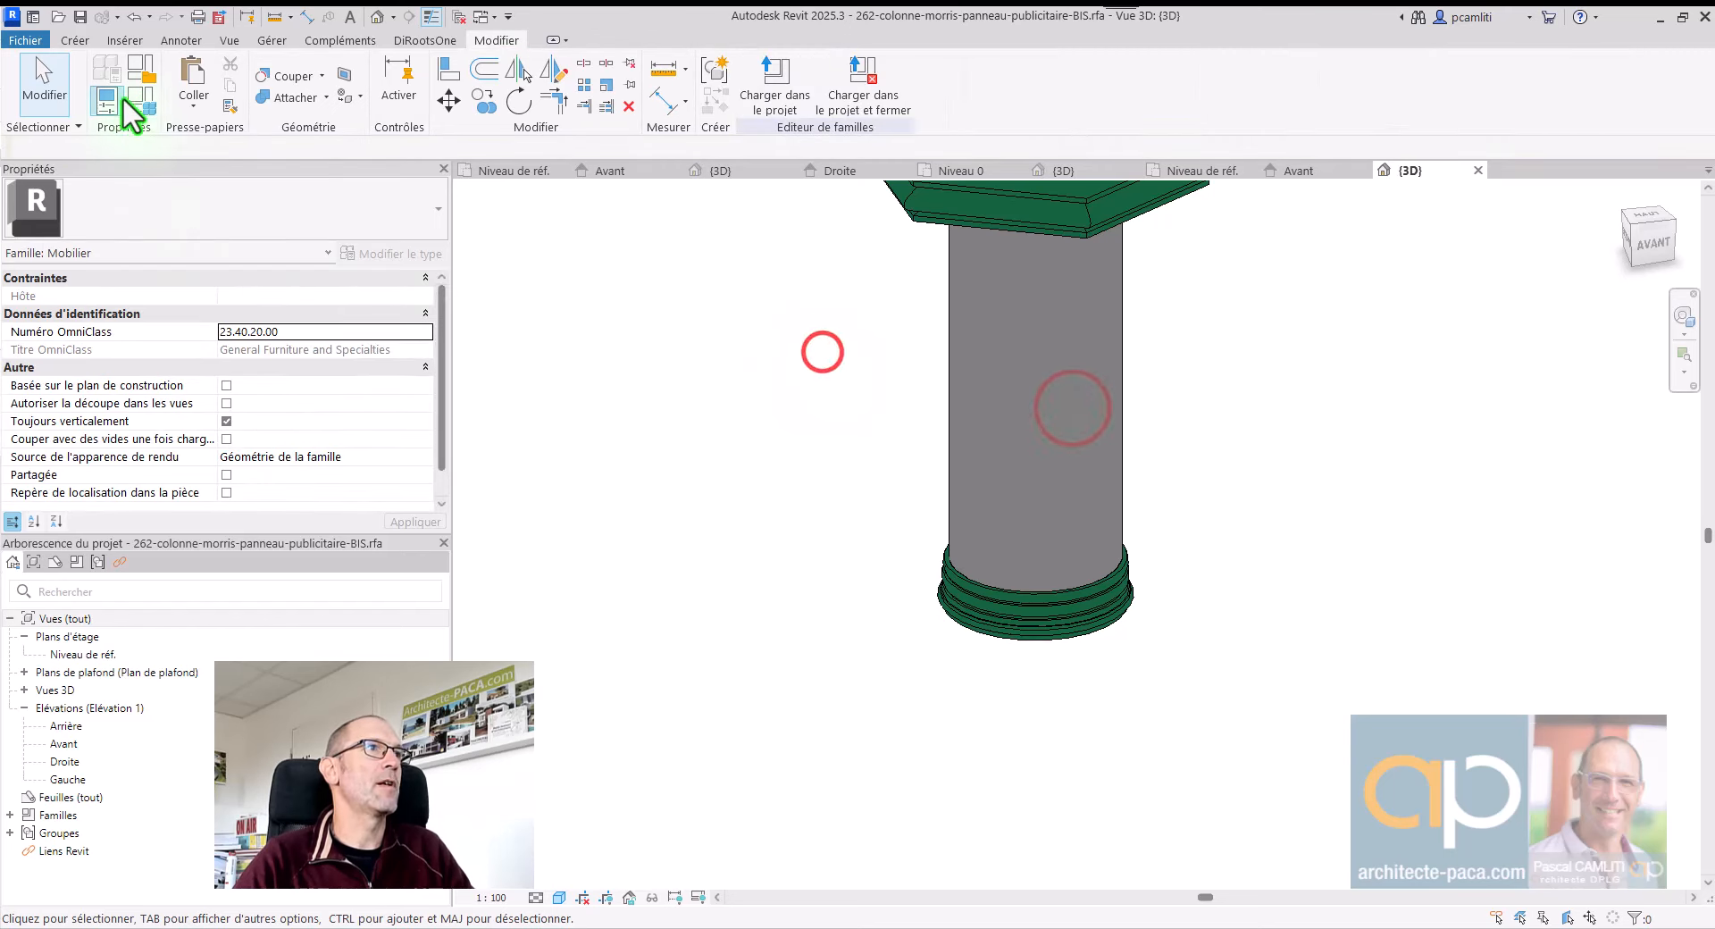
pyautogui.click(145, 100)
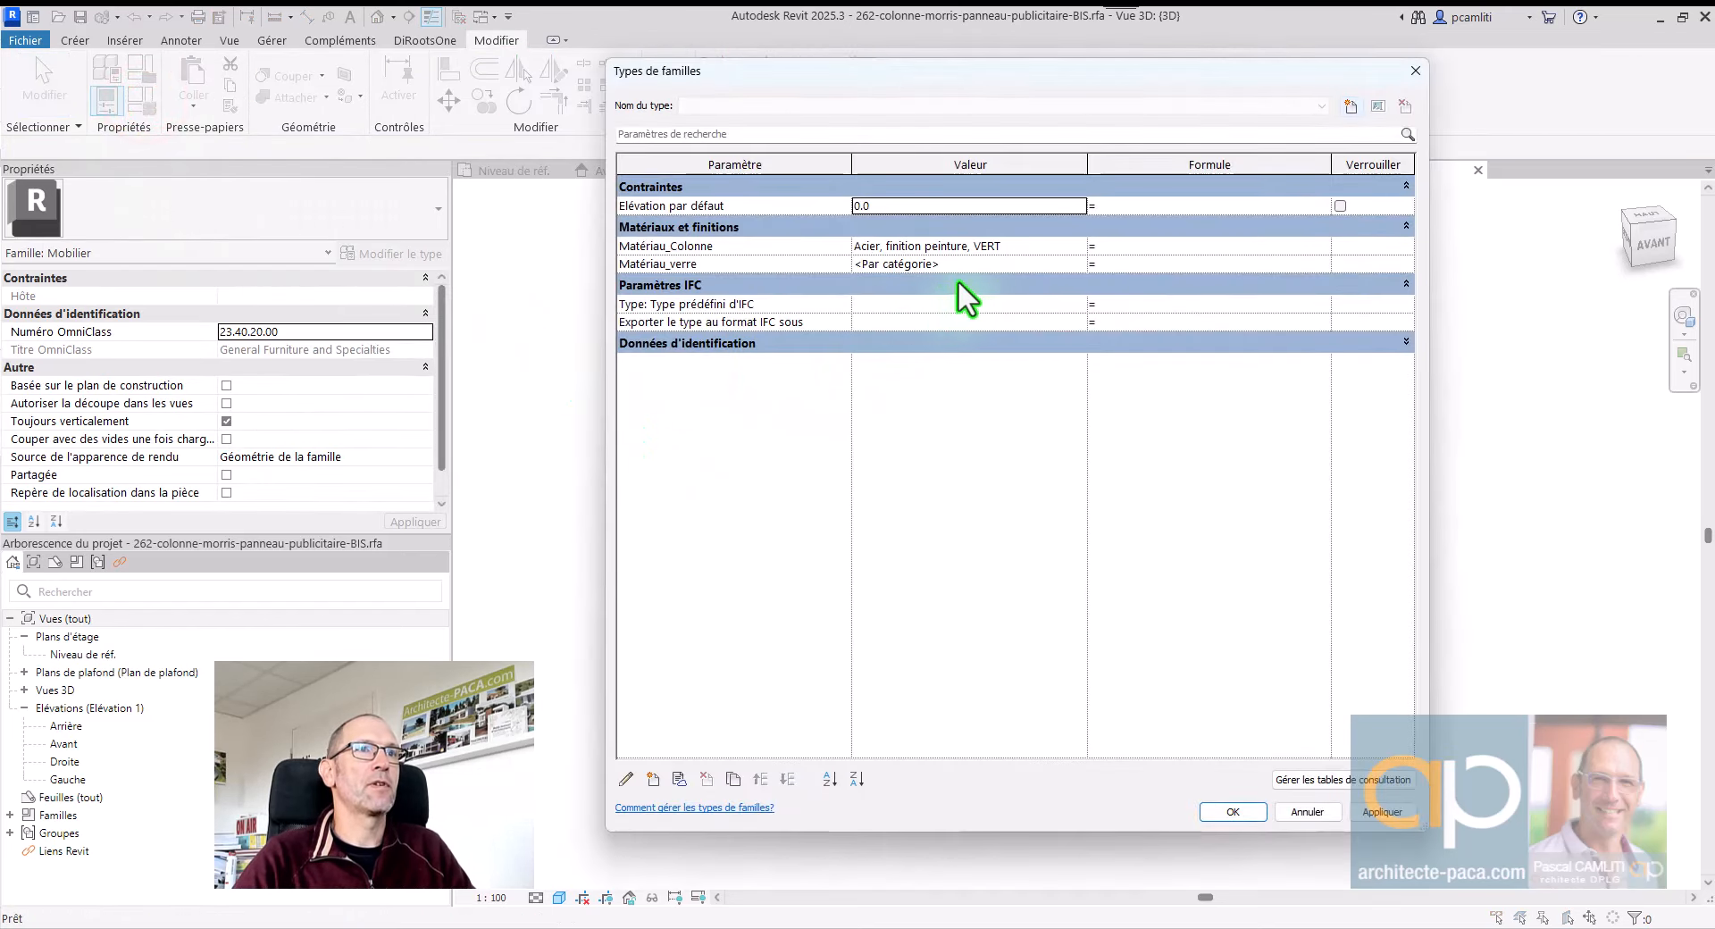
pyautogui.click(1078, 264)
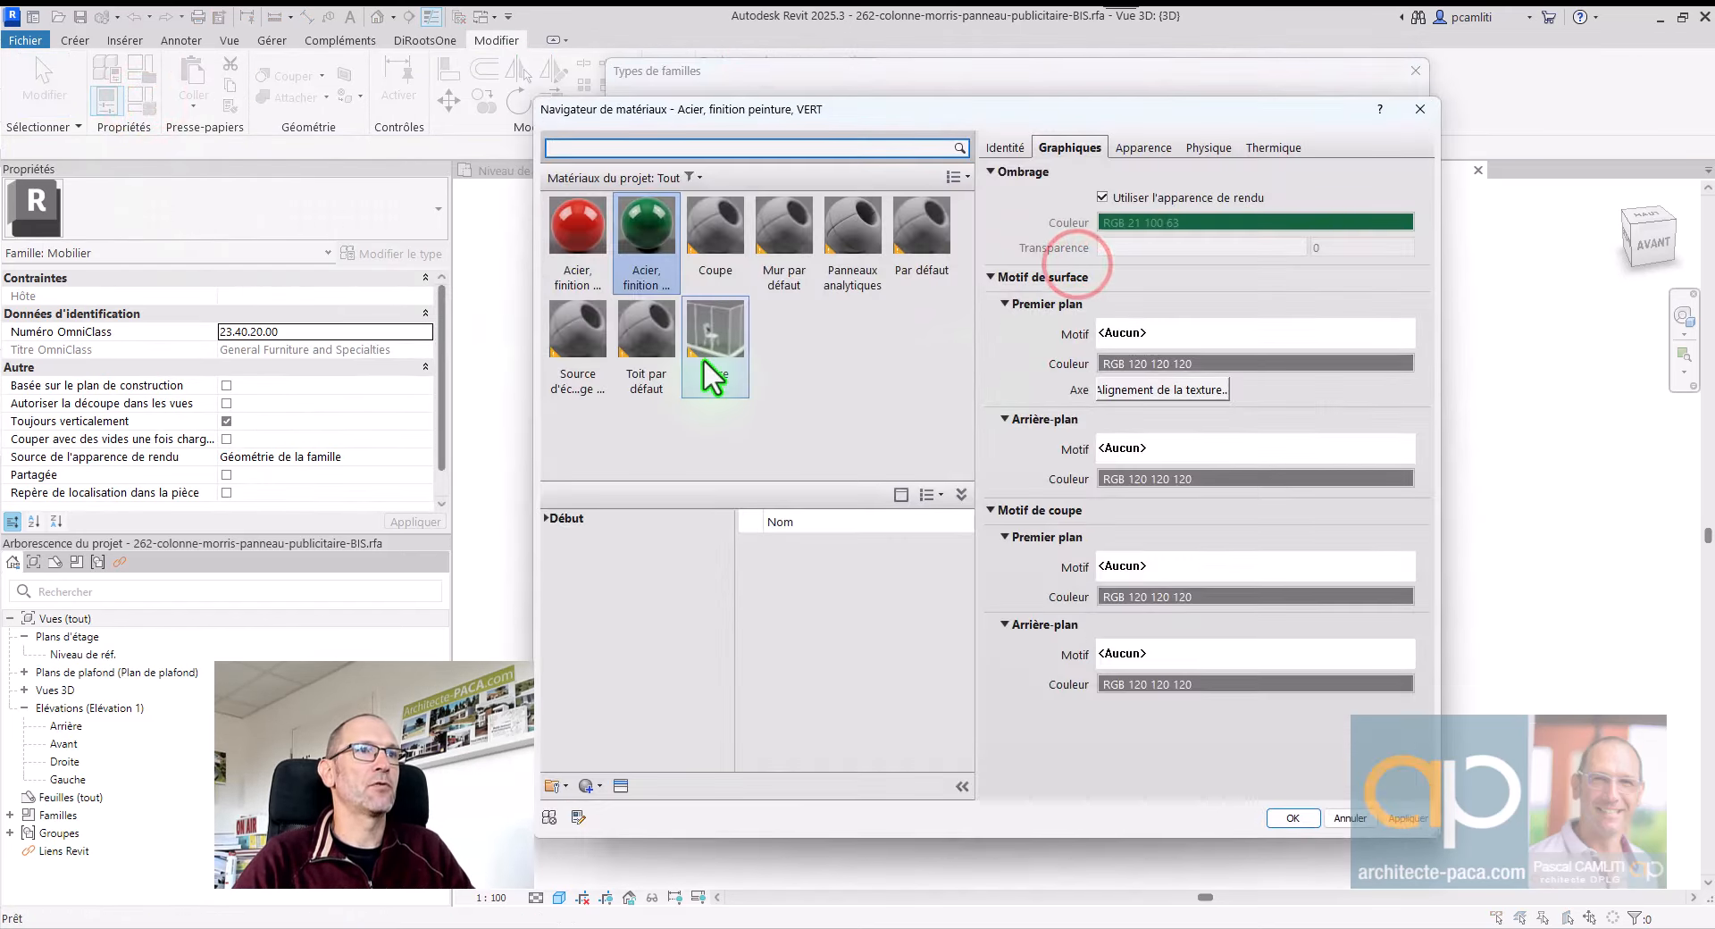
pyautogui.doubleClick(704, 358)
pyautogui.click(1250, 809)
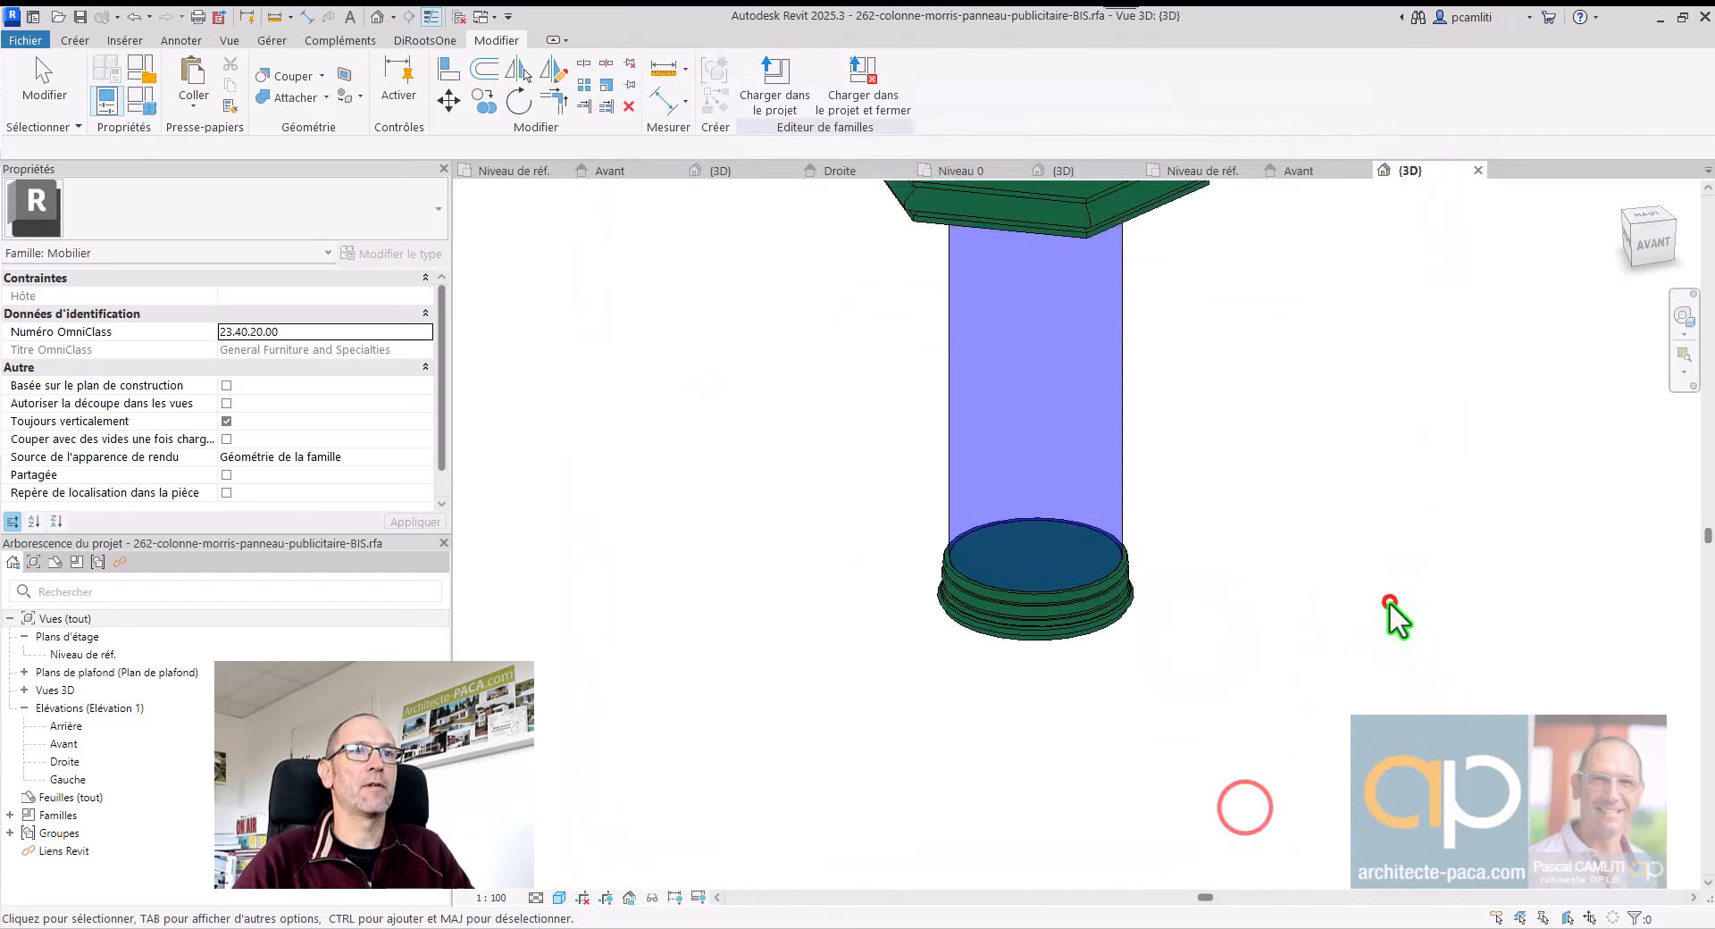
pyautogui.keyDown('shift'); pyautogui.moveTo(1390, 602); pyautogui.dragTo(1238, 690, button='middle'); pyautogui.keyUp('shift')
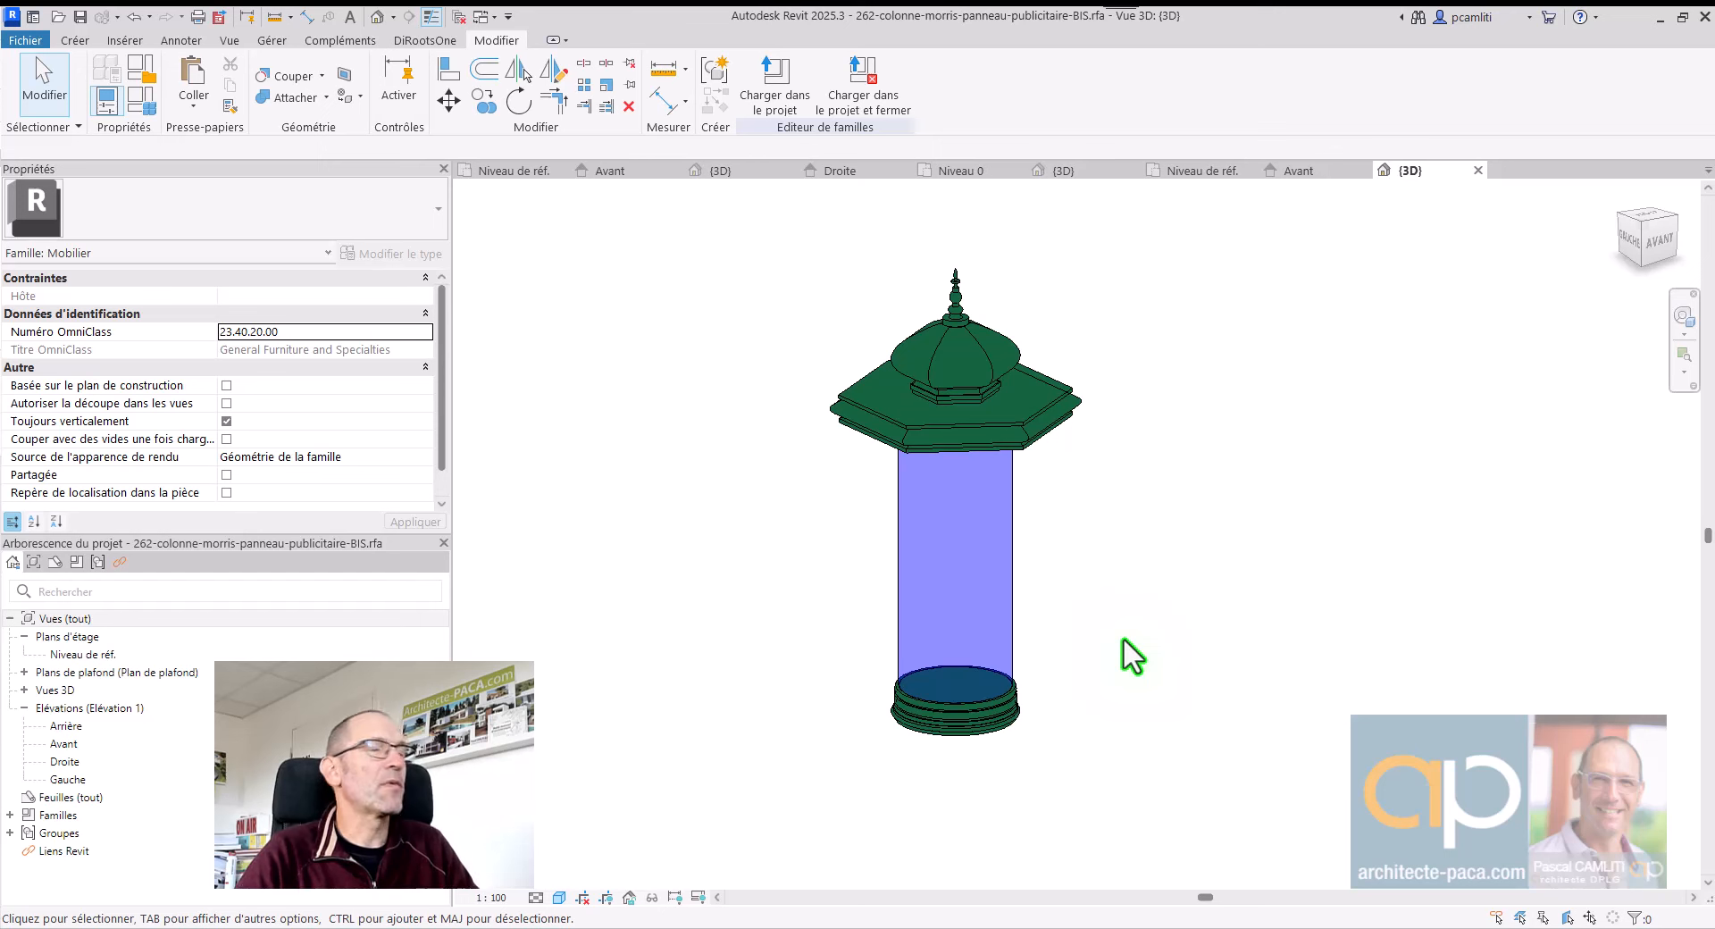